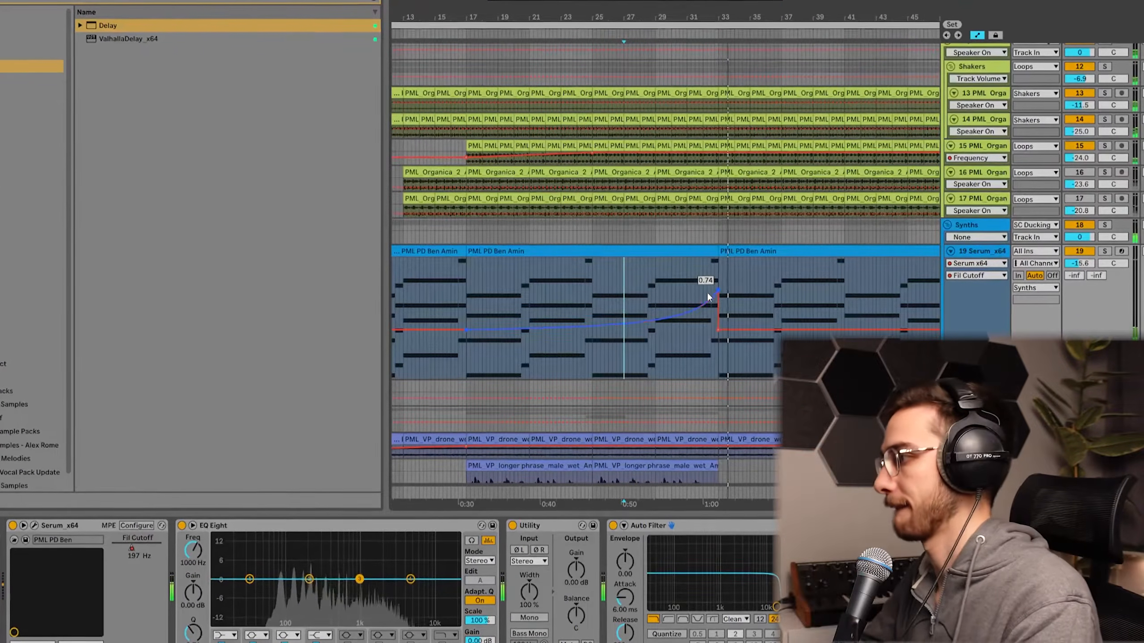
pyautogui.moveTo(569, 23); pyautogui.dragTo(567, 19)
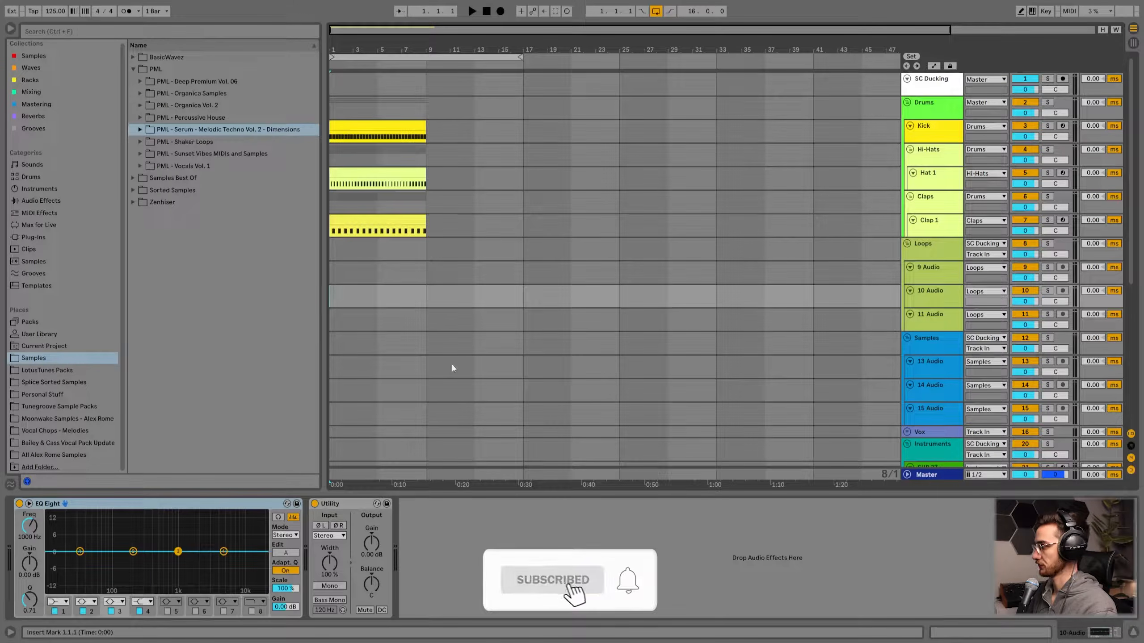
# - Open the wet Drones folder inside the PML - Vocals Vol. 1 sample pack
pyautogui.scroll(-3, 496, 358)
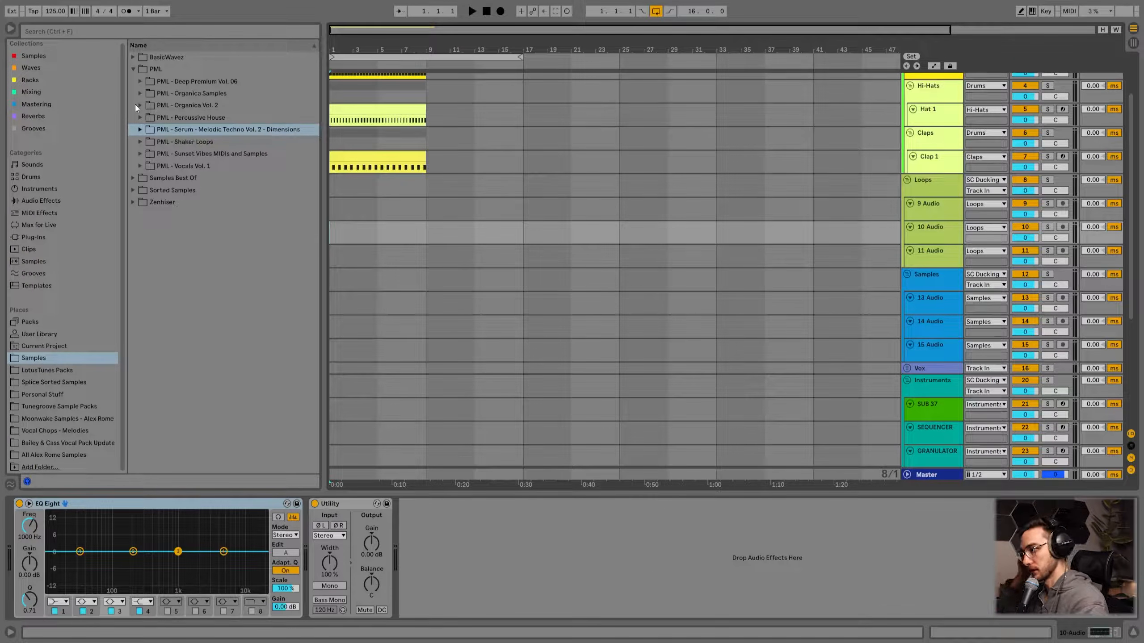
pyautogui.click(140, 166)
pyautogui.scroll(-1, 230, 287)
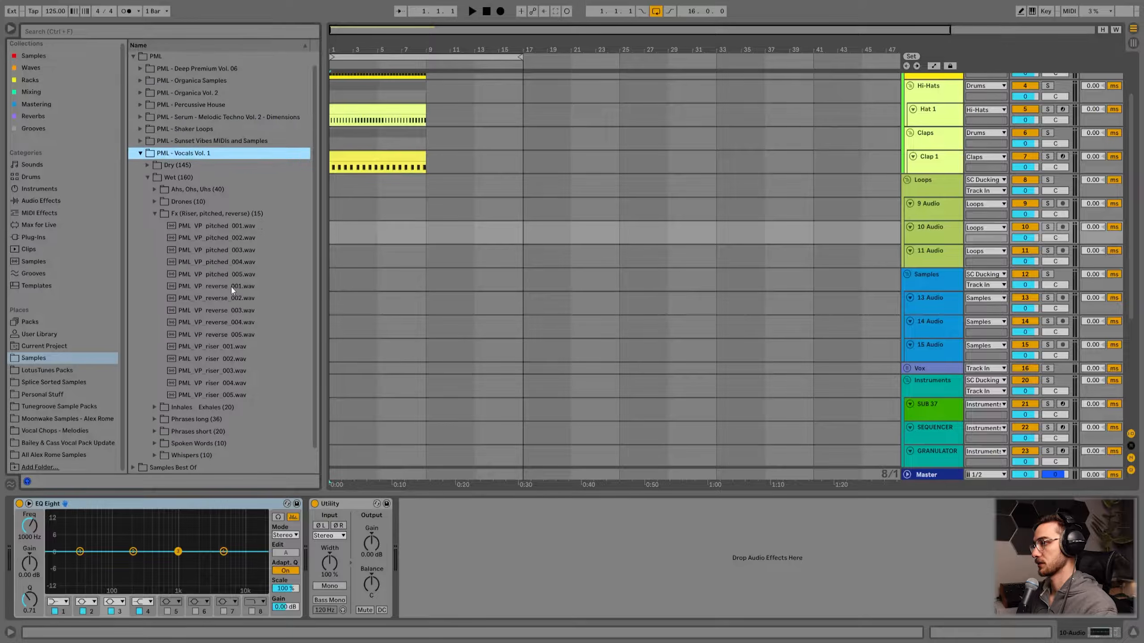
pyautogui.click(155, 215)
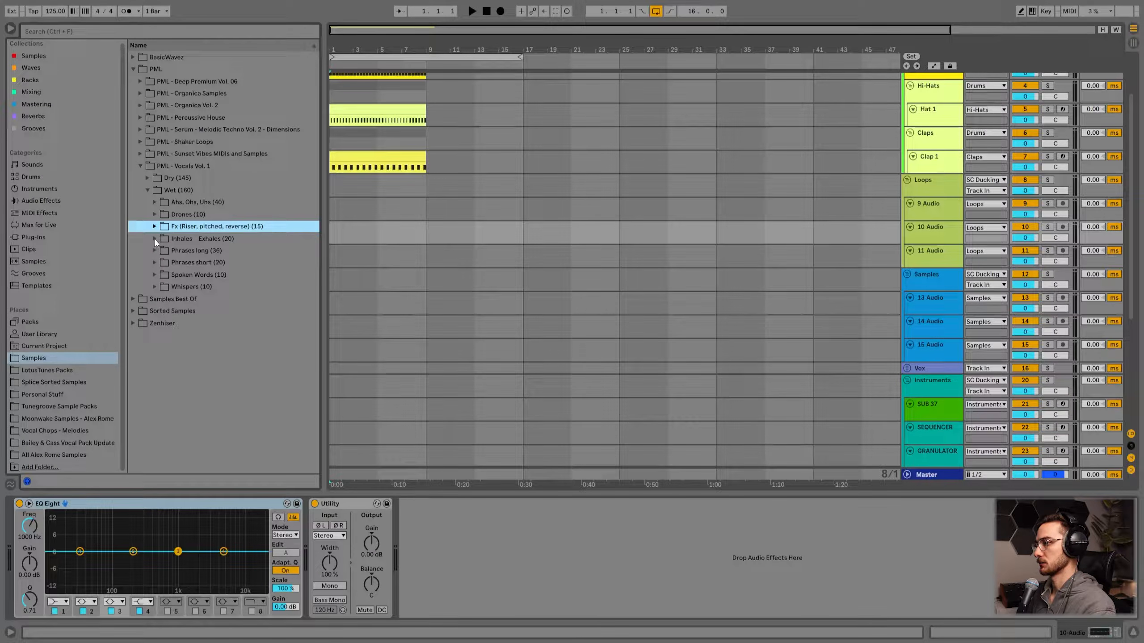
pyautogui.click(156, 215)
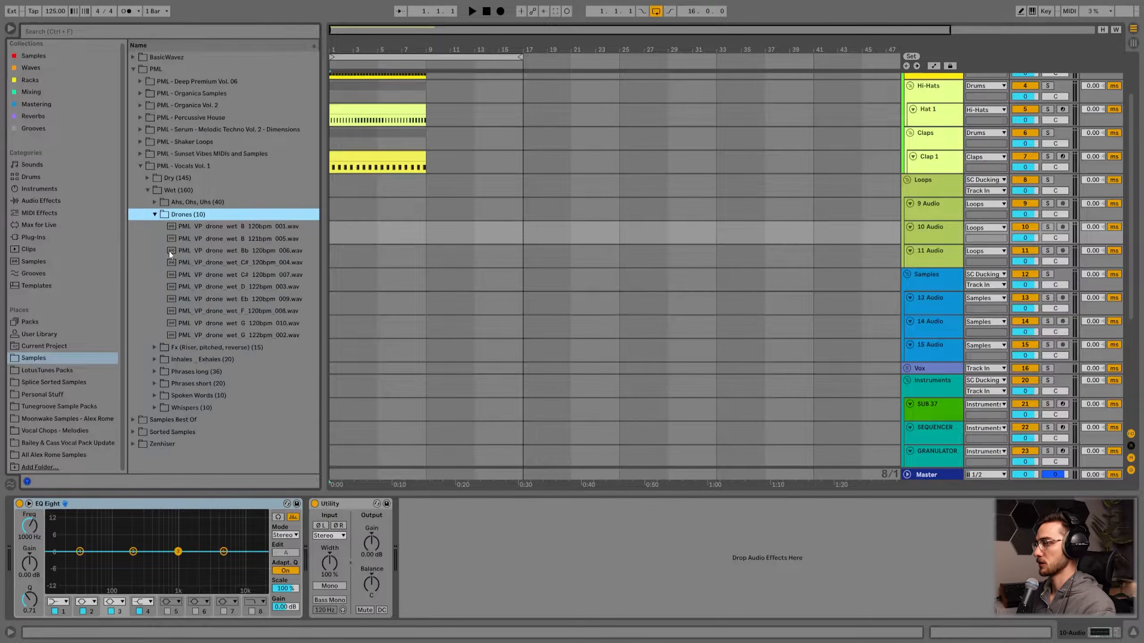
# - Audition the Bb 006, C# 004, Eb 009, G 010 and G 002 drone samples, lowering the preview volume
pyautogui.click(197, 251)
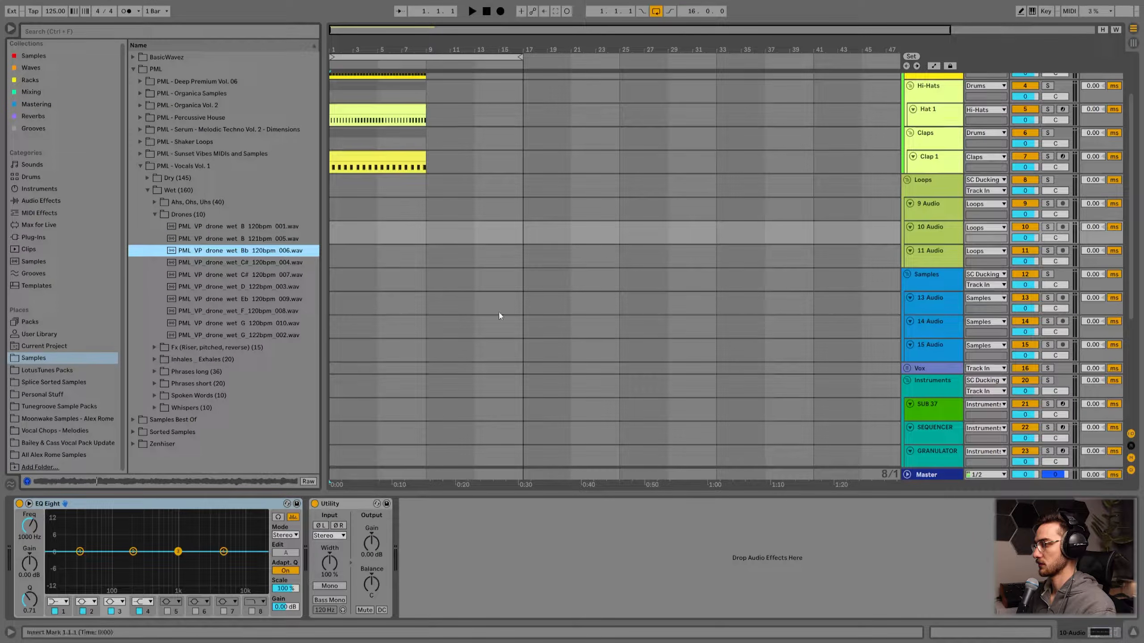
pyautogui.moveTo(1054, 474); pyautogui.dragTo(1054, 489)
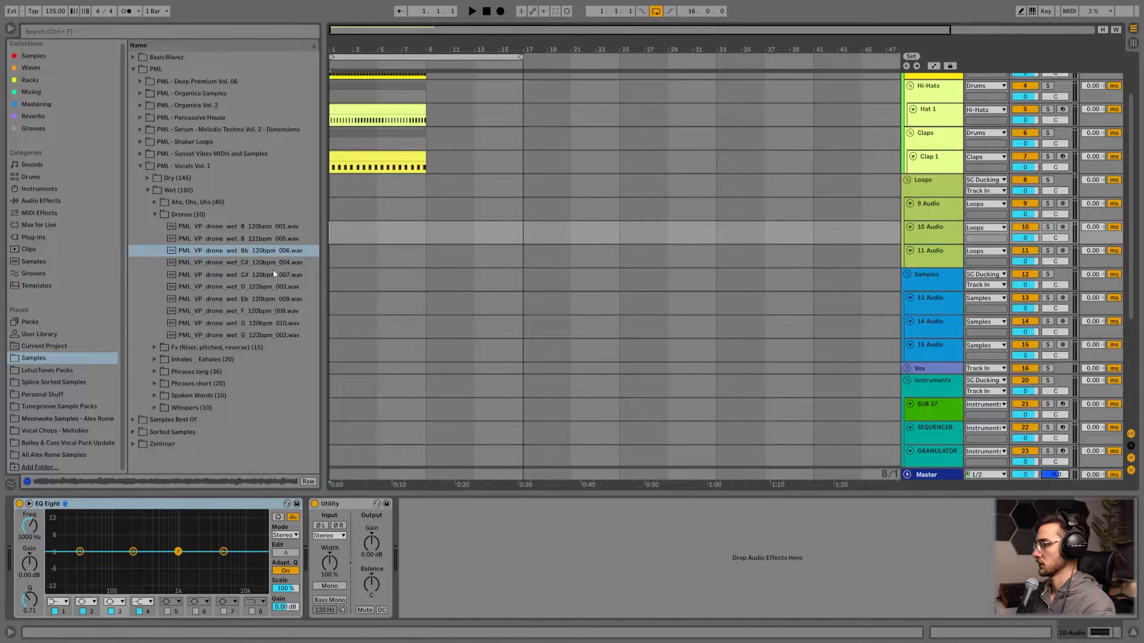
pyautogui.click(240, 264)
pyautogui.click(231, 299)
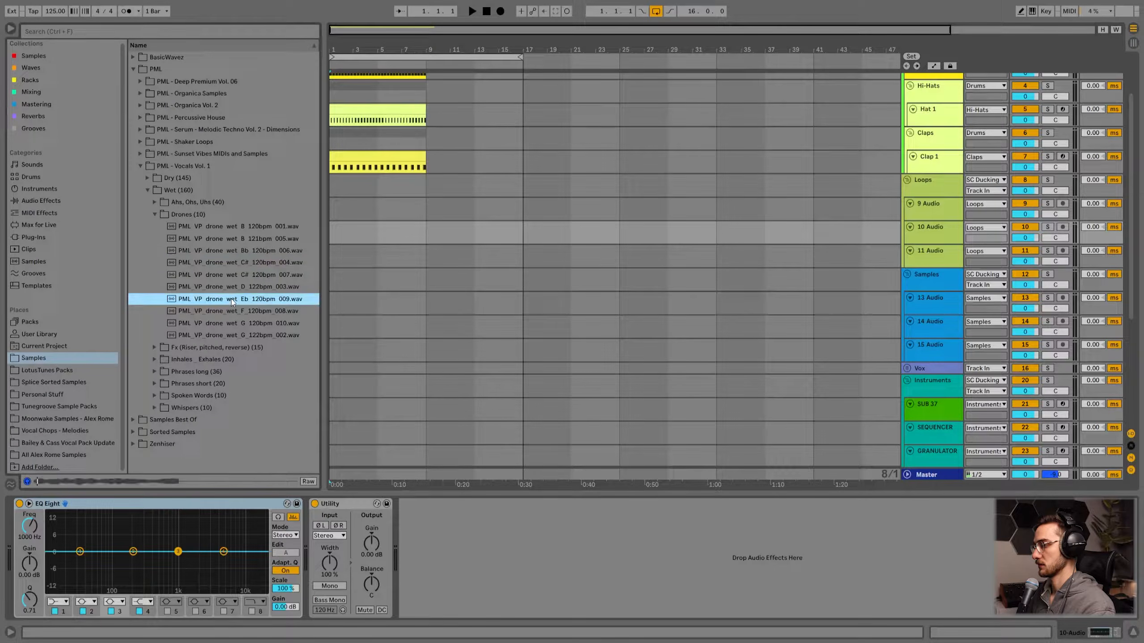
pyautogui.click(233, 323)
pyautogui.click(234, 335)
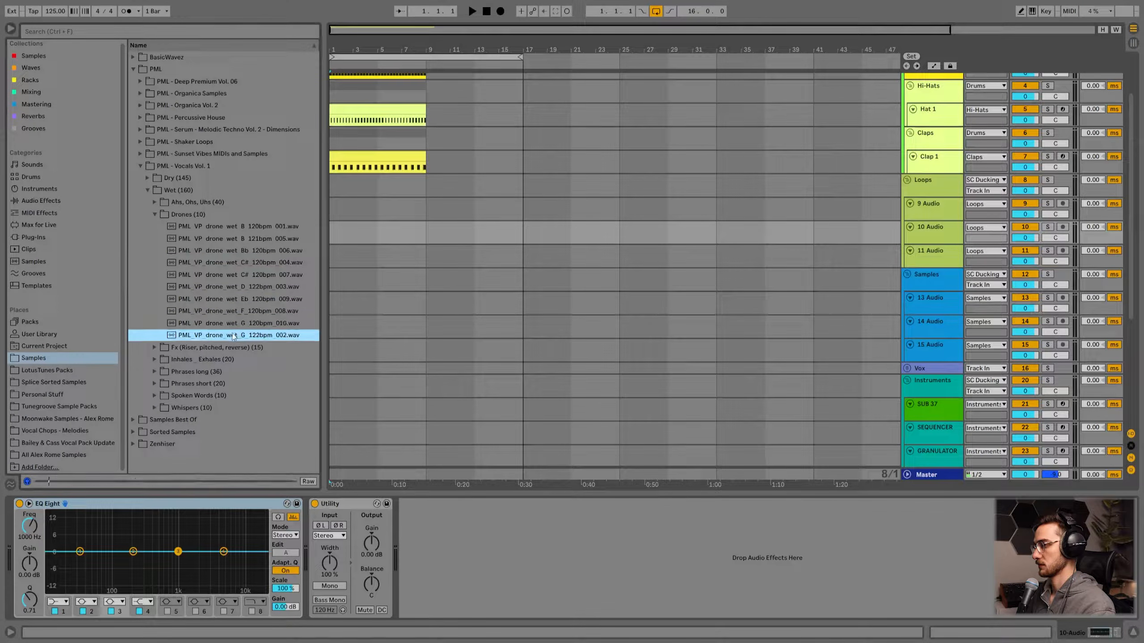
# - Place PML_VP_drone_wet_G_122bpm_002 at the start of track 13 and duplicate it to fill eight bars
pyautogui.moveTo(238, 335); pyautogui.dragTo(332, 297)
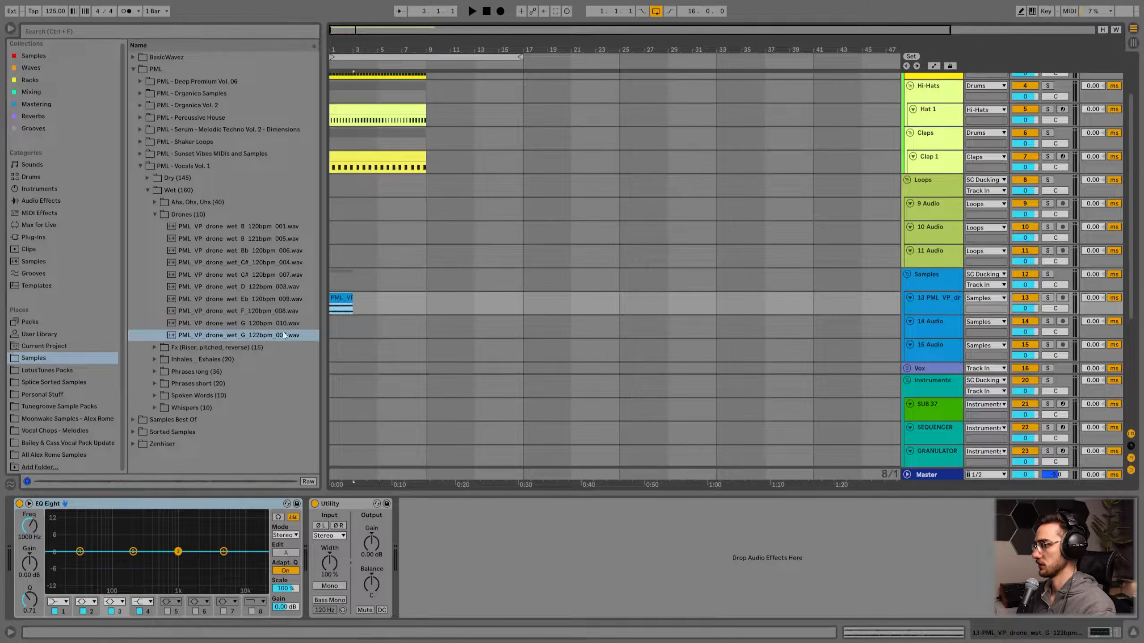
pyautogui.hotkey('ctrl', 'd')
pyautogui.hotkey('ctrl', 'd')
# - Loop the eight bars covered by the drone clips and set the project tempo to 119 BPM
pyautogui.keyDown('shift'); pyautogui.click(346, 299); pyautogui.keyUp('shift')
pyautogui.hotkey('ctrl', 'l')
pyautogui.moveTo(60, 6); pyautogui.dragTo(61, 18)
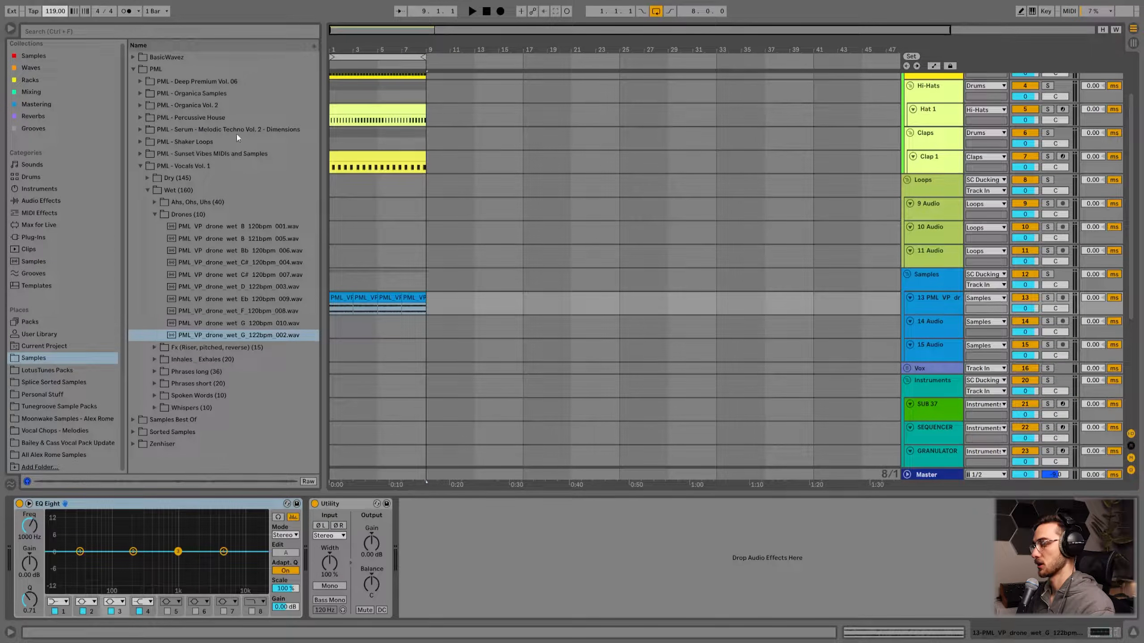
# - Play back the loop and set the drone track's volume to -10.1 dB
pyautogui.click(345, 299)
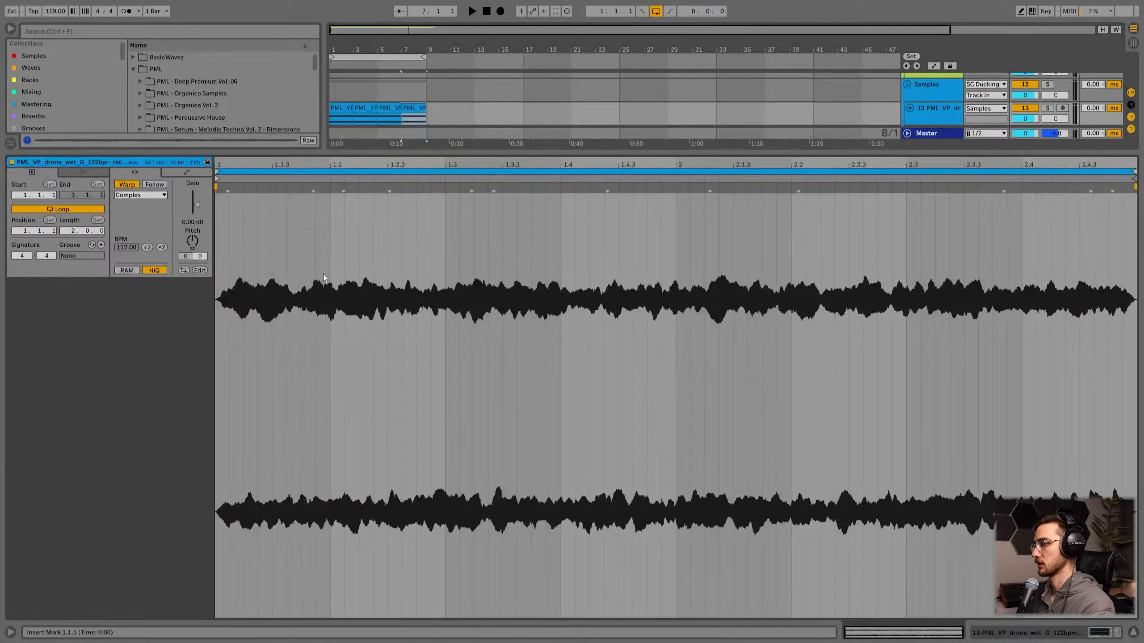
pyautogui.press('space')
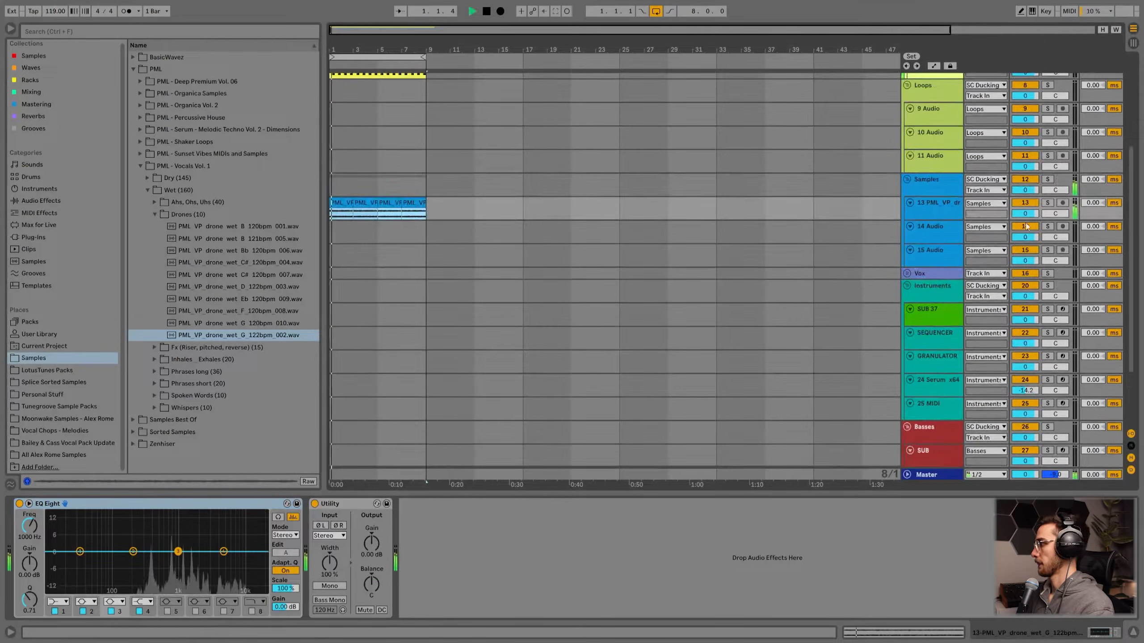
pyautogui.moveTo(1025, 213); pyautogui.dragTo(1025, 231)
pyautogui.scroll(2, 563, 273)
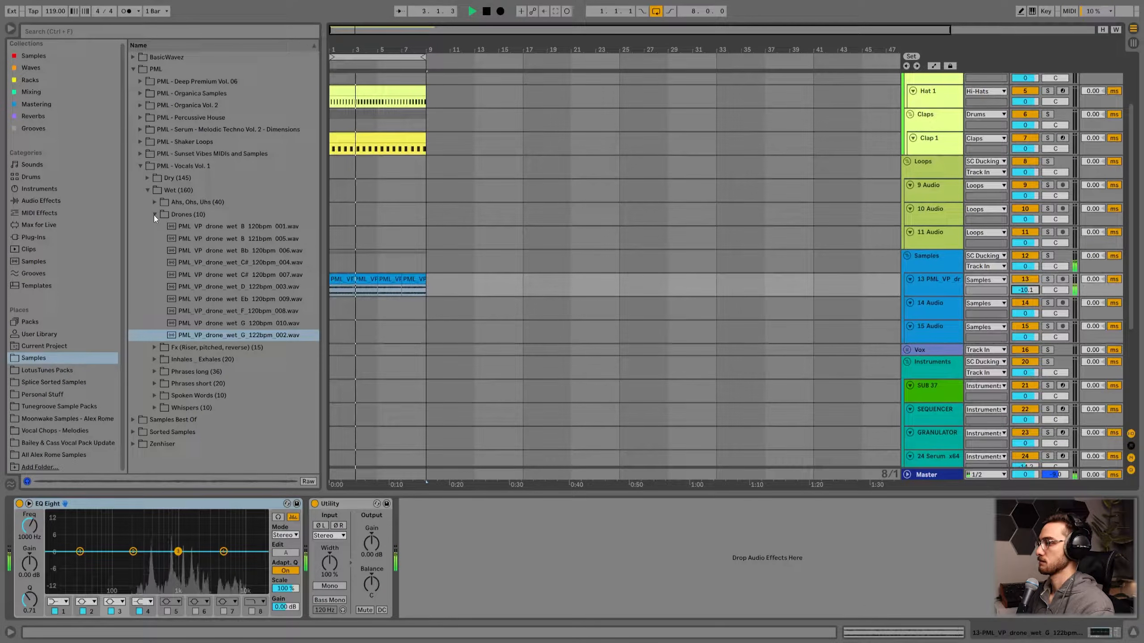
pyautogui.press('space')
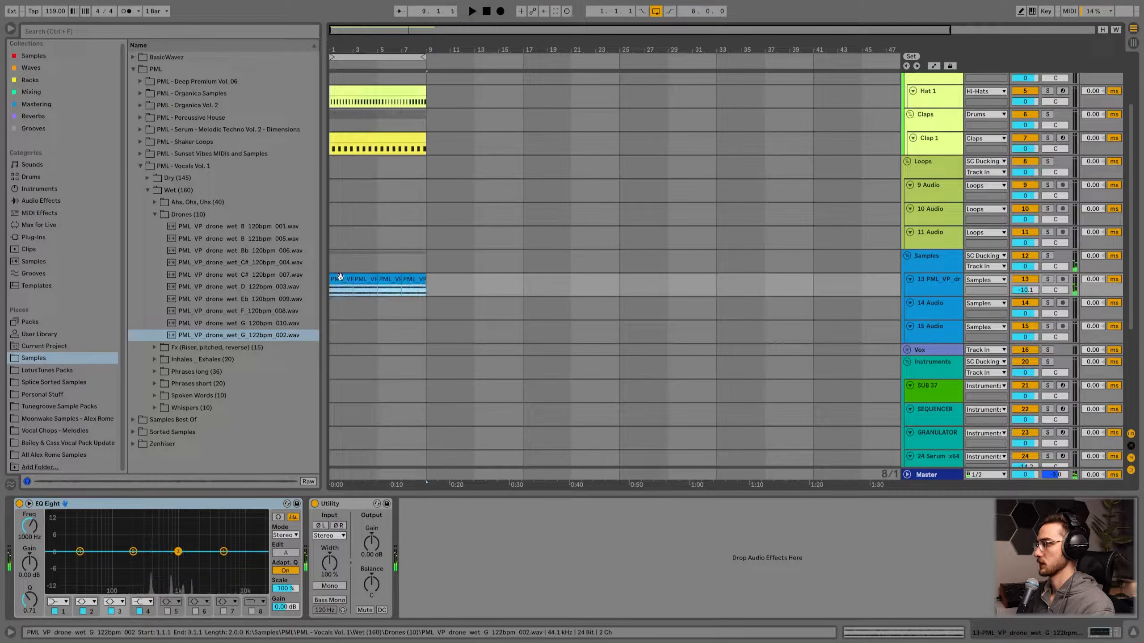
# - Show the Reverbs collection and set the warp mode of all four drone clips to Complex
pyautogui.click(50, 116)
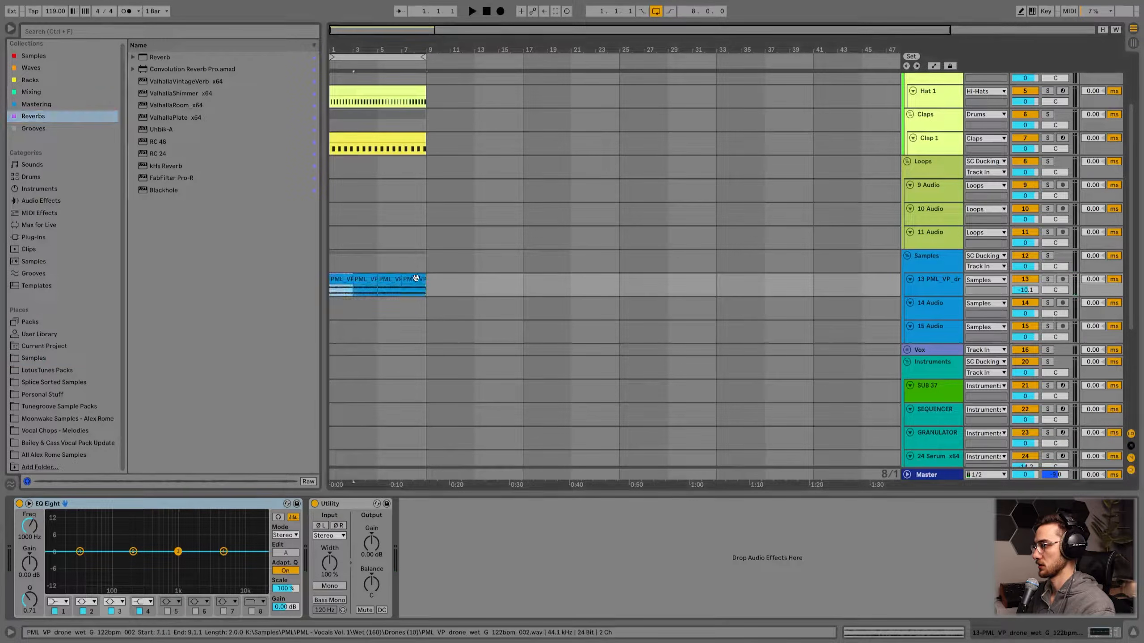
pyautogui.doubleClick(336, 277)
pyautogui.click(164, 195)
pyautogui.click(133, 254)
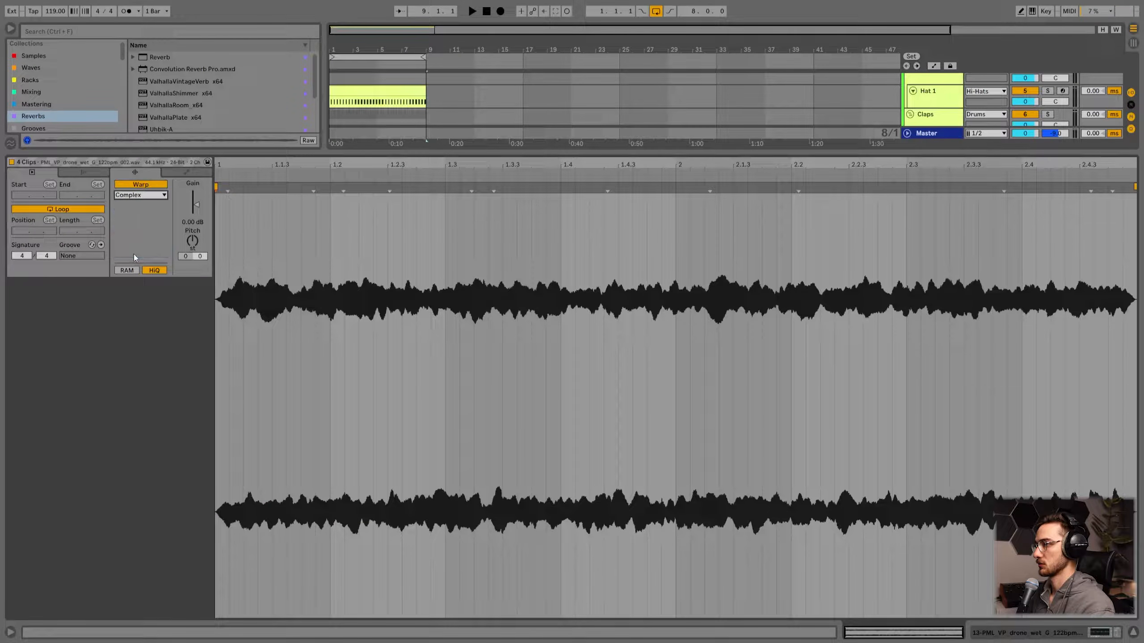
pyautogui.hotkey('shift', 'Tab')
# - Add Reverb to the drone track, with its input filter at 3.31 kHz and a decay time of 3.02 s
pyautogui.scroll(2, 421, 325)
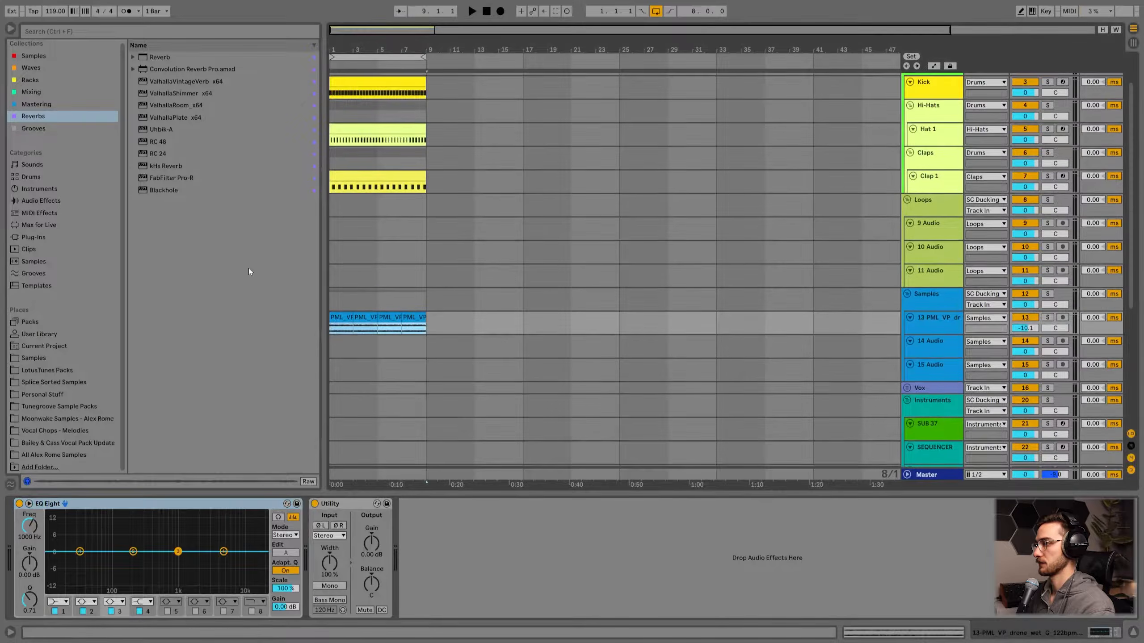
pyautogui.doubleClick(160, 56)
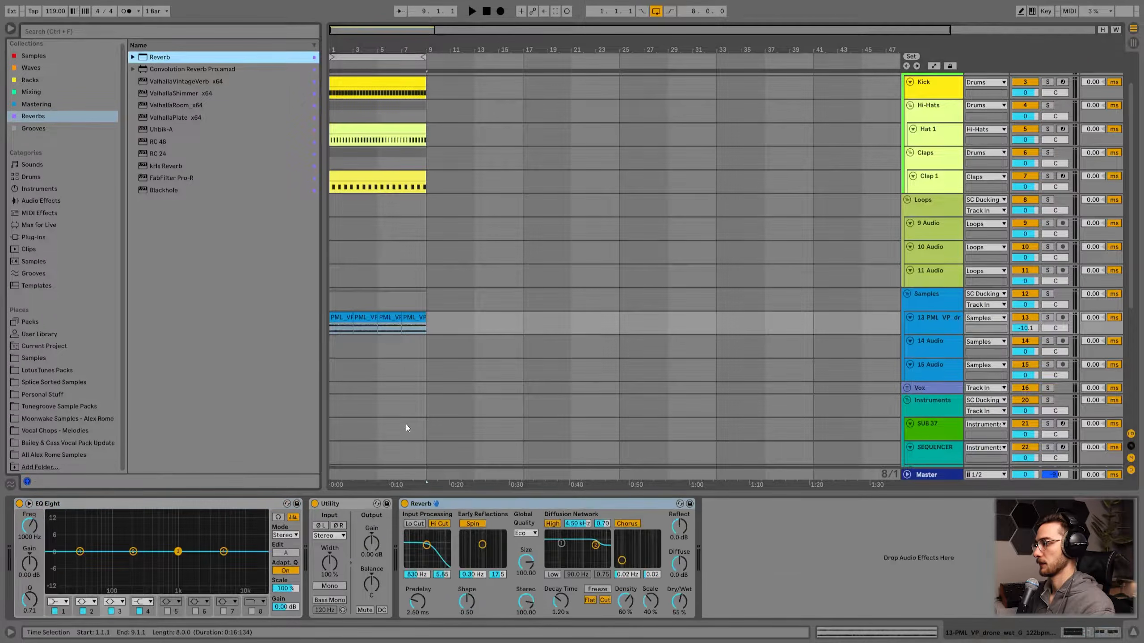
pyautogui.click(678, 606)
pyautogui.press('space')
pyautogui.moveTo(426, 545); pyautogui.dragTo(431, 536)
pyautogui.moveTo(561, 602); pyautogui.dragTo(561, 586)
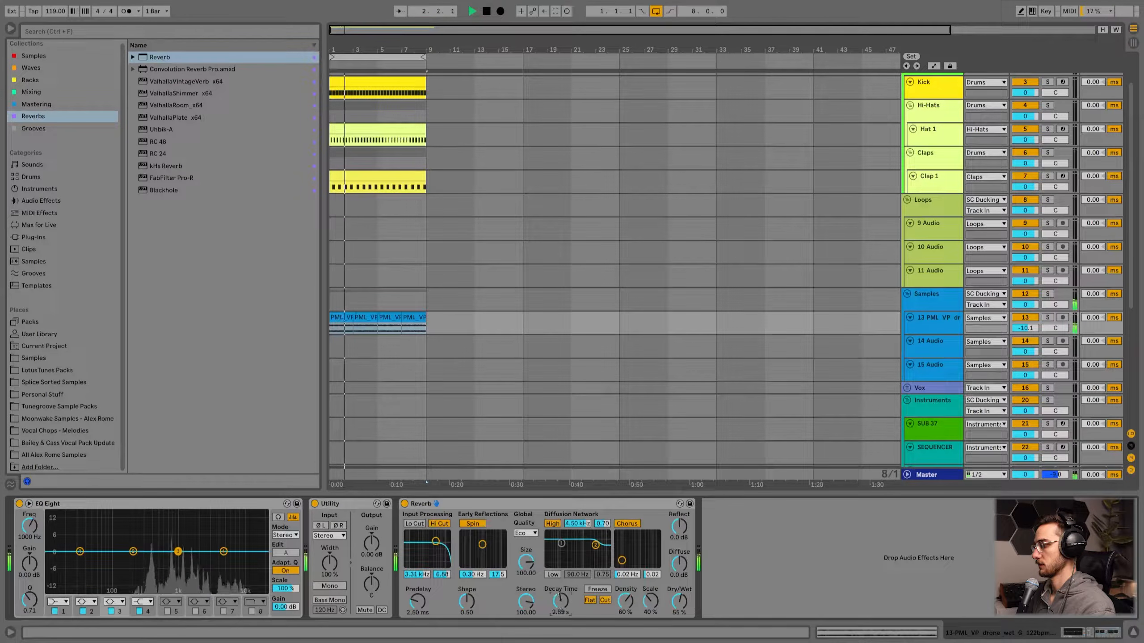
# - Dip the drone's low mids in EQ Eight, add a narrow -9.76 dB cut at 791 Hz, and set the track volume to -8.7 dB
pyautogui.moveTo(178, 551); pyautogui.dragTo(152, 564)
pyautogui.moveTo(223, 552); pyautogui.dragTo(224, 551)
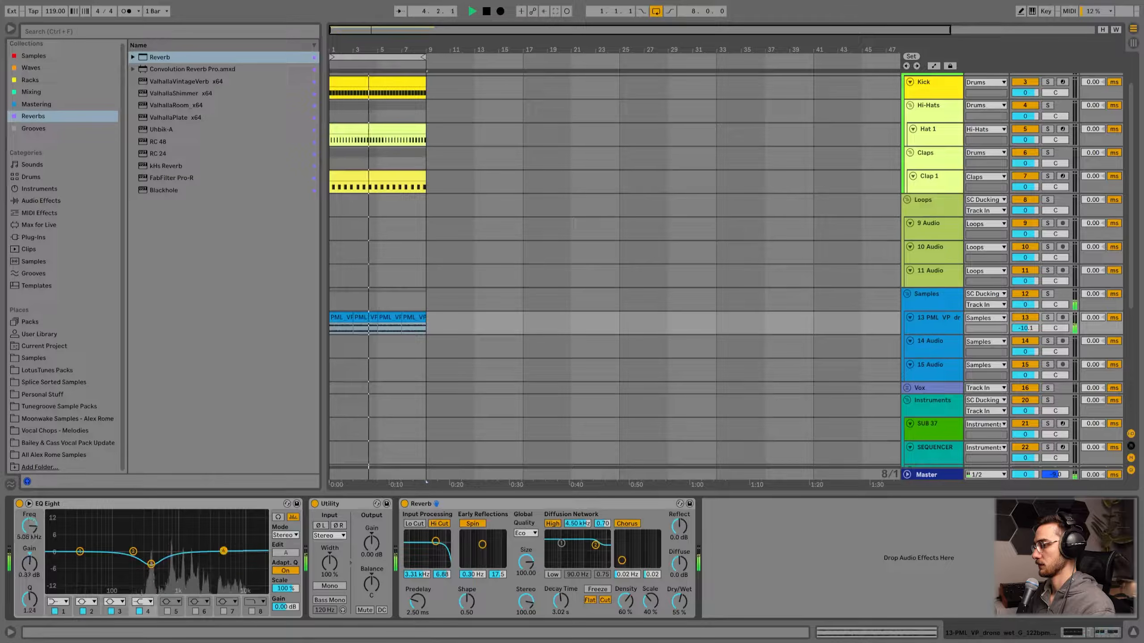
pyautogui.doubleClick(152, 554)
pyautogui.moveTo(152, 553); pyautogui.dragTo(171, 577)
pyautogui.click(395, 319)
pyautogui.click(931, 327)
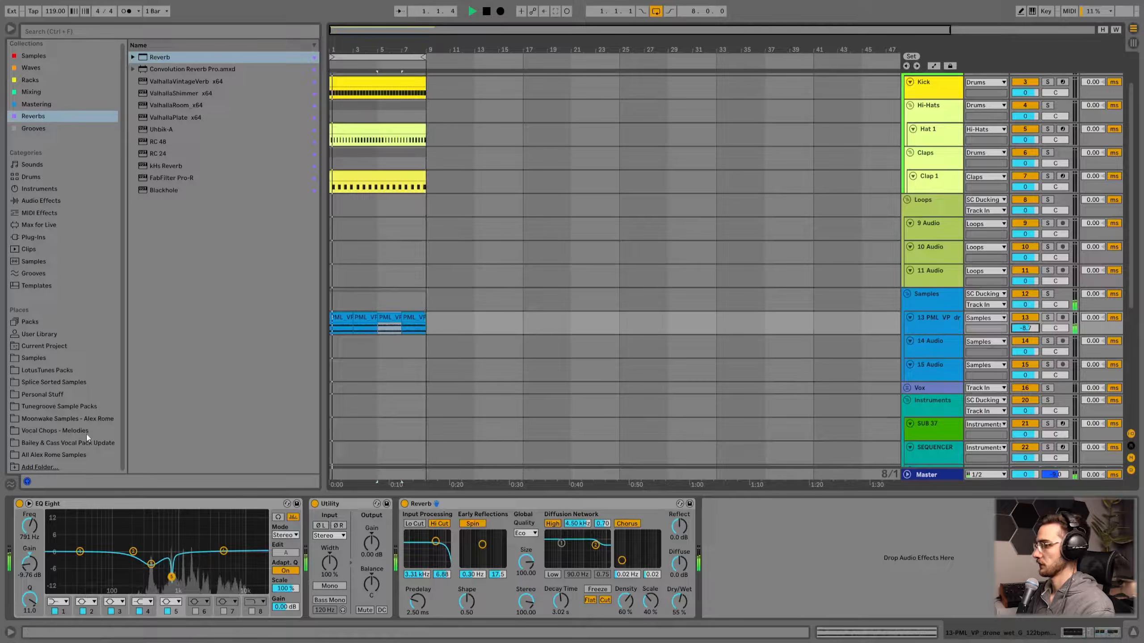
# - Look through the Vocal Chops - Melodies, Moonwake and Bailey & Cass sample folders and return to the Samples folder
pyautogui.click(54, 432)
pyautogui.click(61, 417)
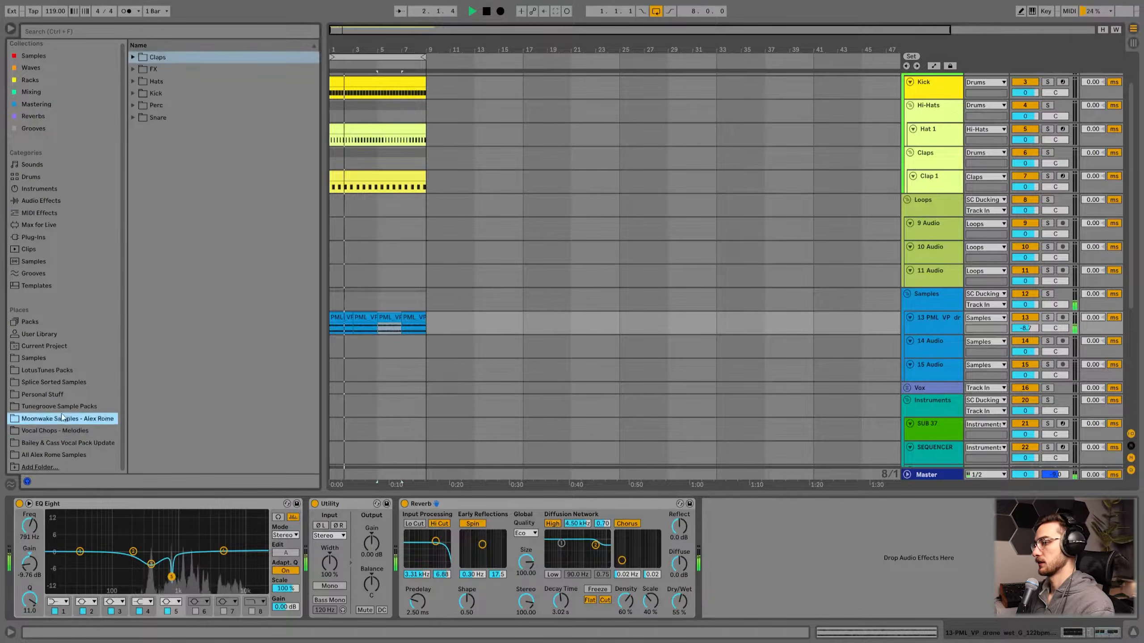
pyautogui.click(59, 443)
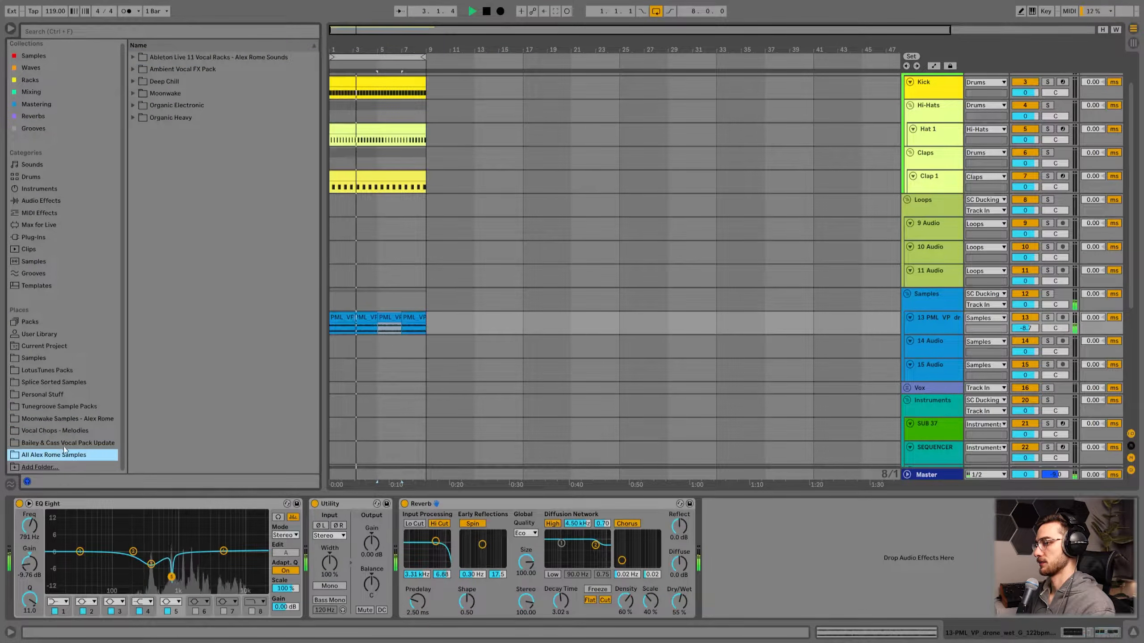
pyautogui.click(61, 433)
pyautogui.click(52, 417)
pyautogui.click(40, 359)
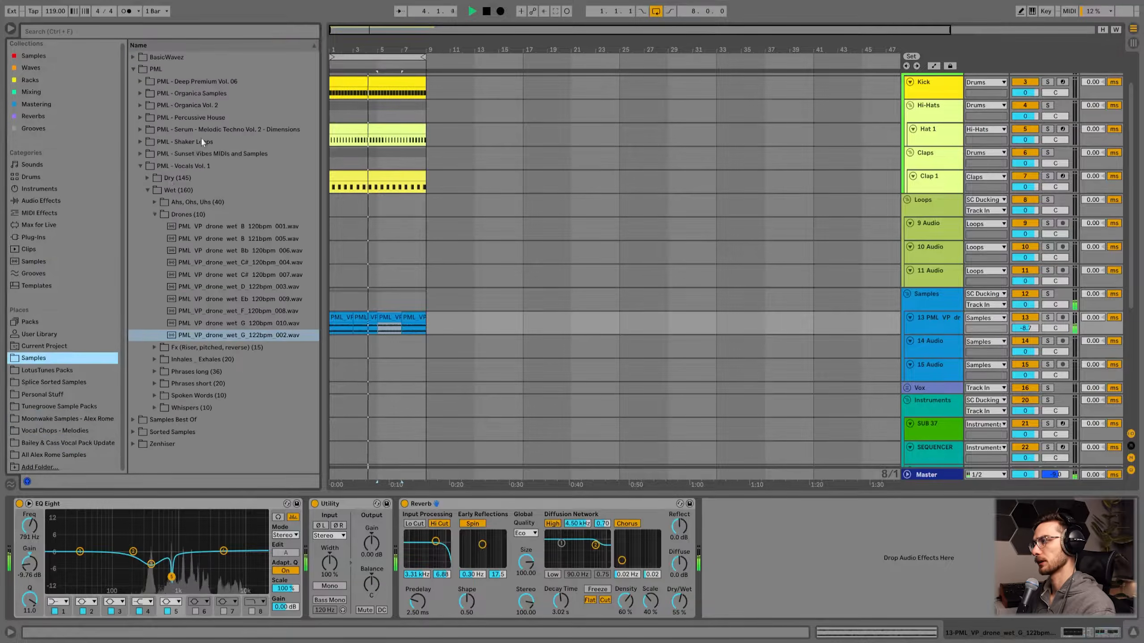
# - Open the wet Phrases long folder and widen the browser to show the complete sample names
pyautogui.click(154, 215)
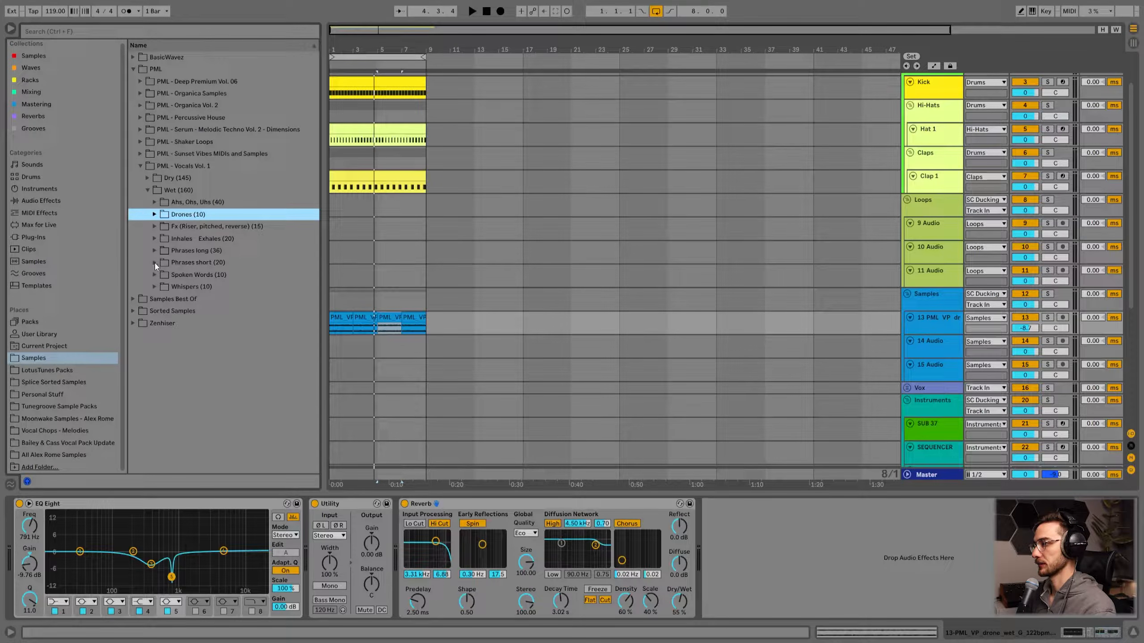
pyautogui.click(156, 253)
pyautogui.scroll(-3, 201, 273)
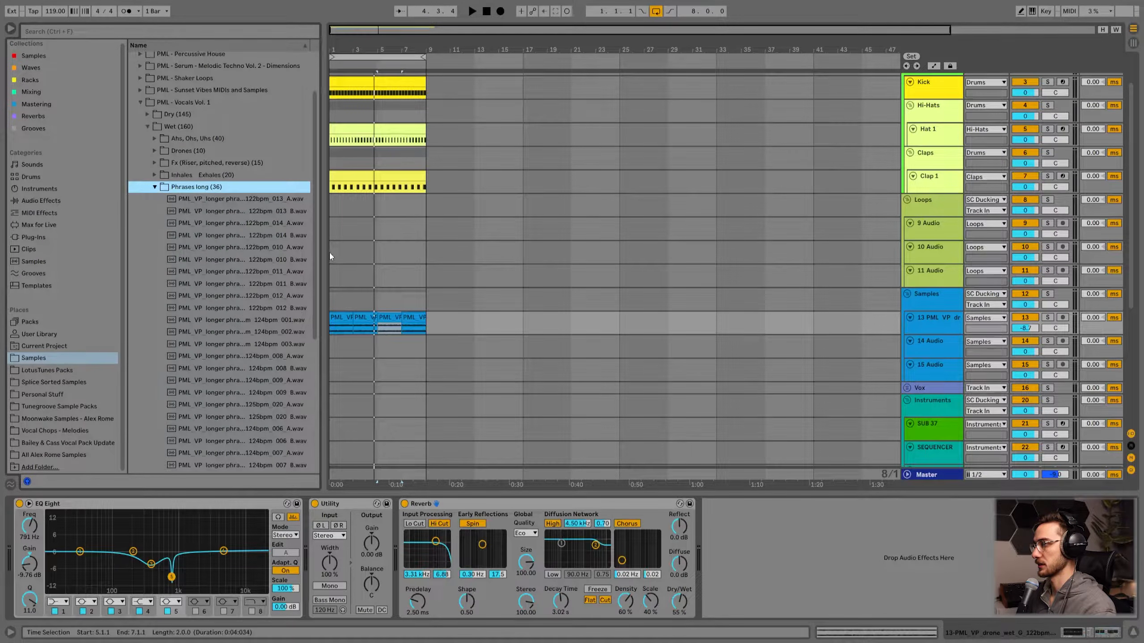
pyautogui.moveTo(330, 256); pyautogui.dragTo(440, 257)
pyautogui.scroll(-5, 334, 382)
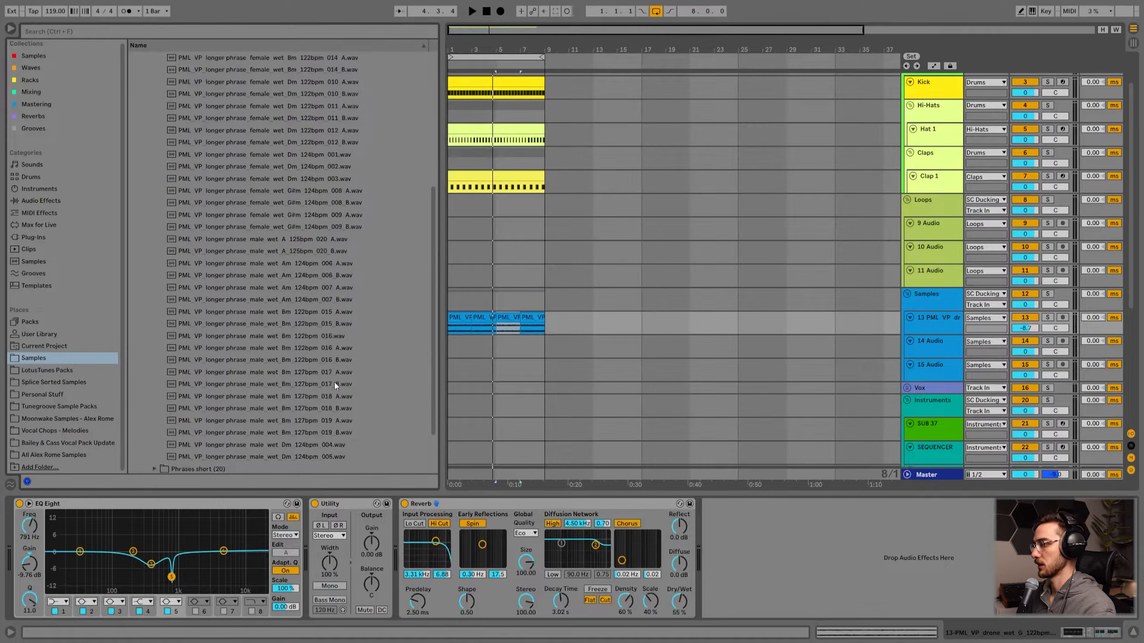
pyautogui.scroll(3, 341, 426)
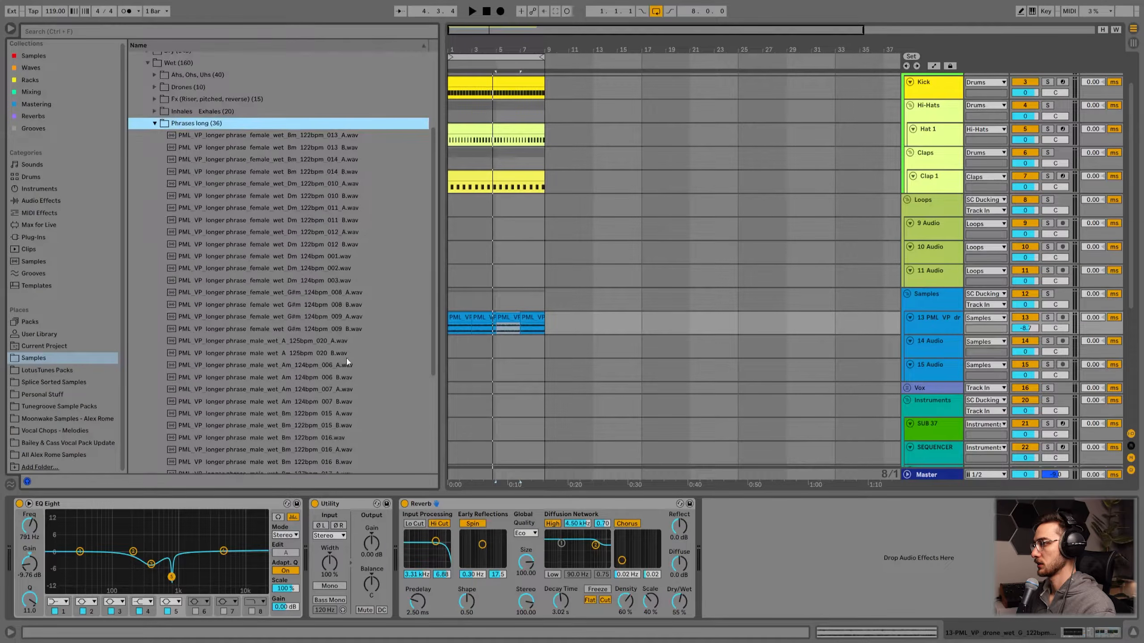
# - Audition the long vocal phrases female Dm 011 B, female Dm 012 B and male Am 006 A
pyautogui.click(295, 223)
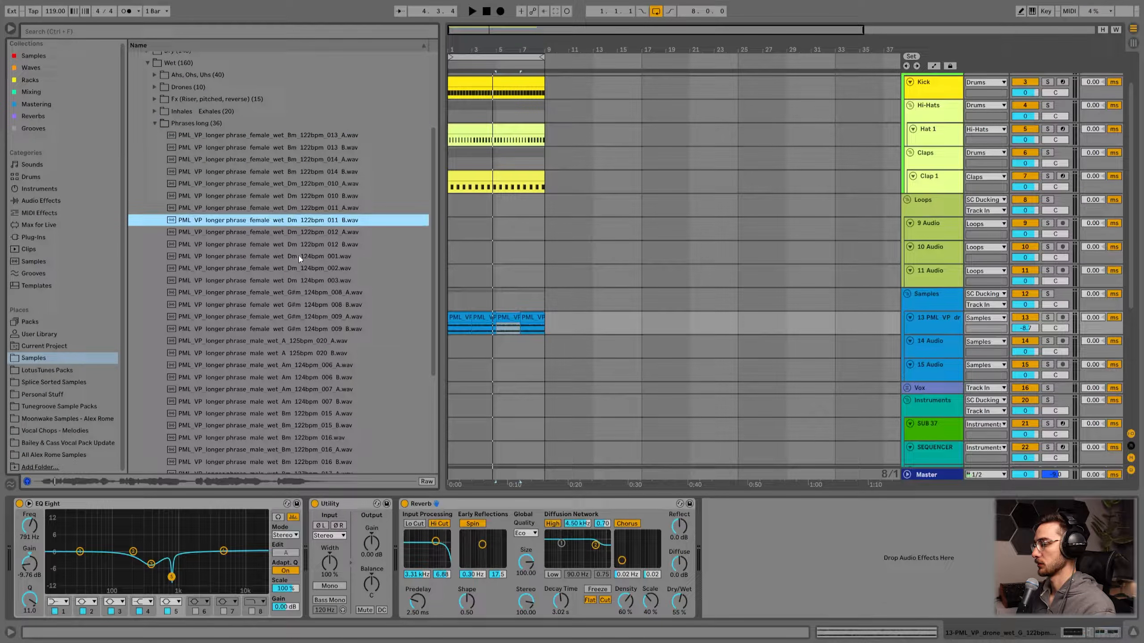
pyautogui.click(335, 244)
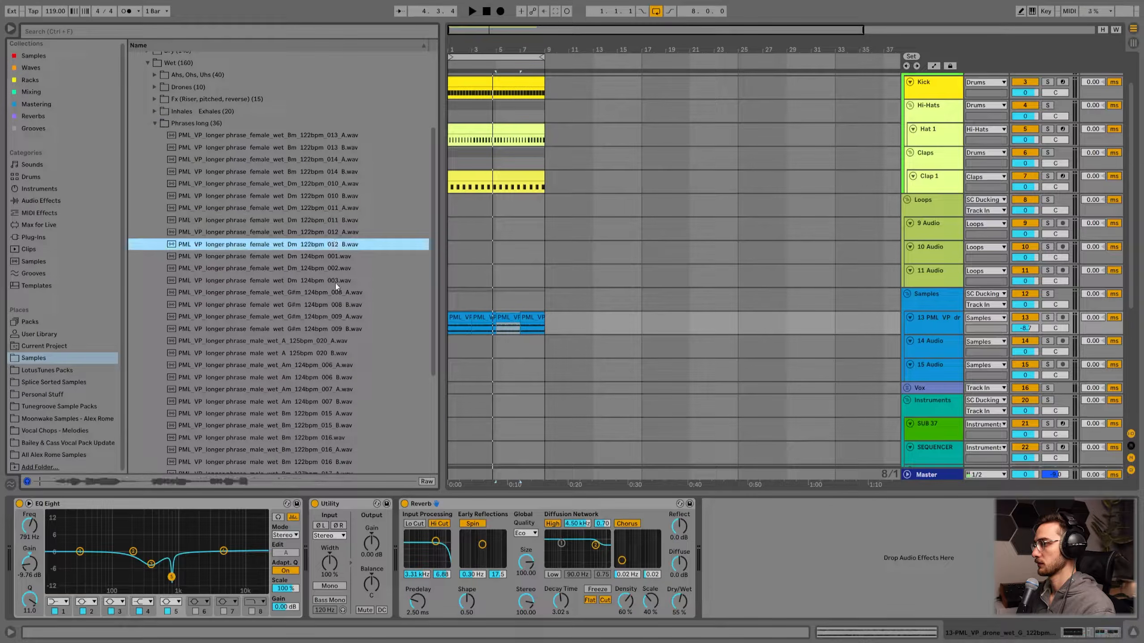
pyautogui.scroll(-1, 299, 359)
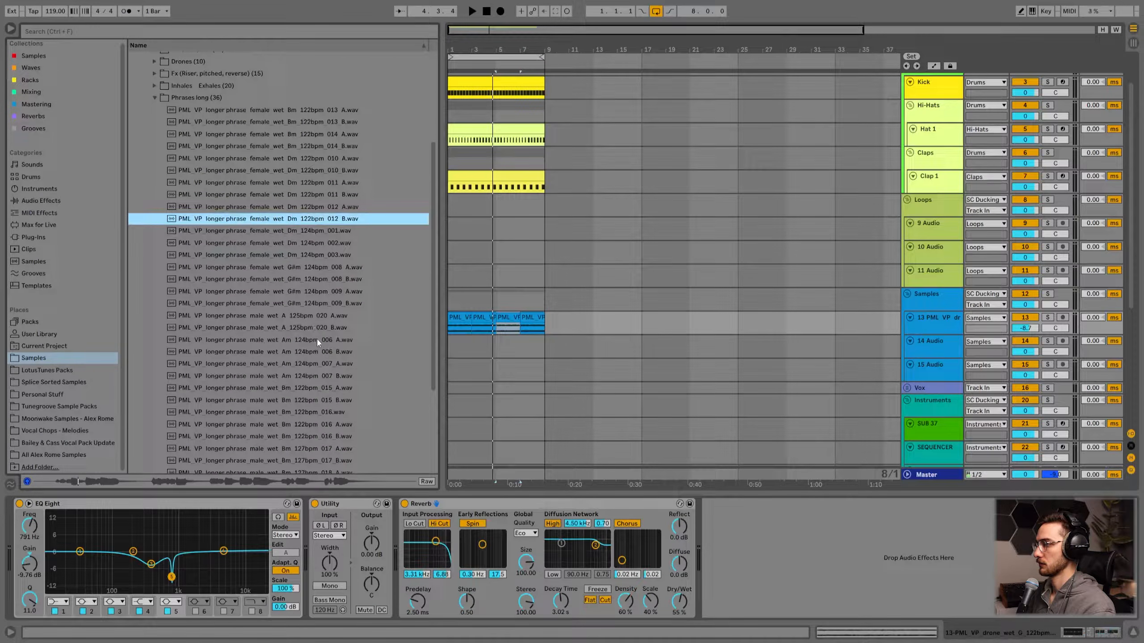
pyautogui.click(320, 343)
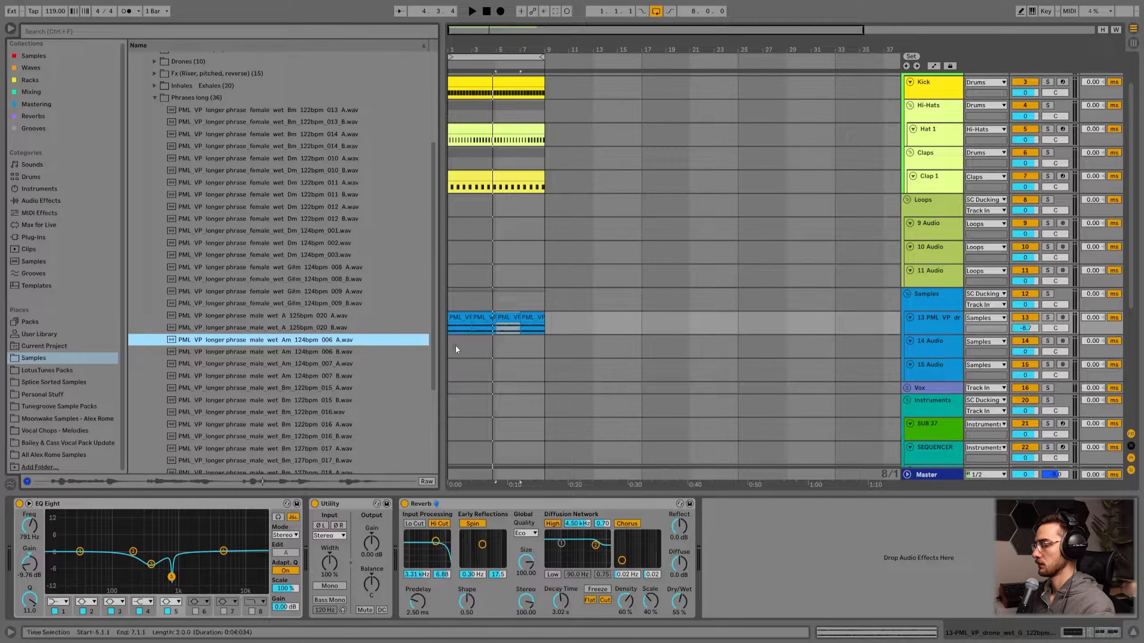
# - Place PML_VP_longer phrase_male_wet_Am_124bpm_006_A at the start of track 14 and set the track's volume to -11.3 dB
pyautogui.click(470, 349)
pyautogui.moveTo(382, 342); pyautogui.dragTo(464, 341)
pyautogui.moveTo(1026, 359); pyautogui.dragTo(1025, 377)
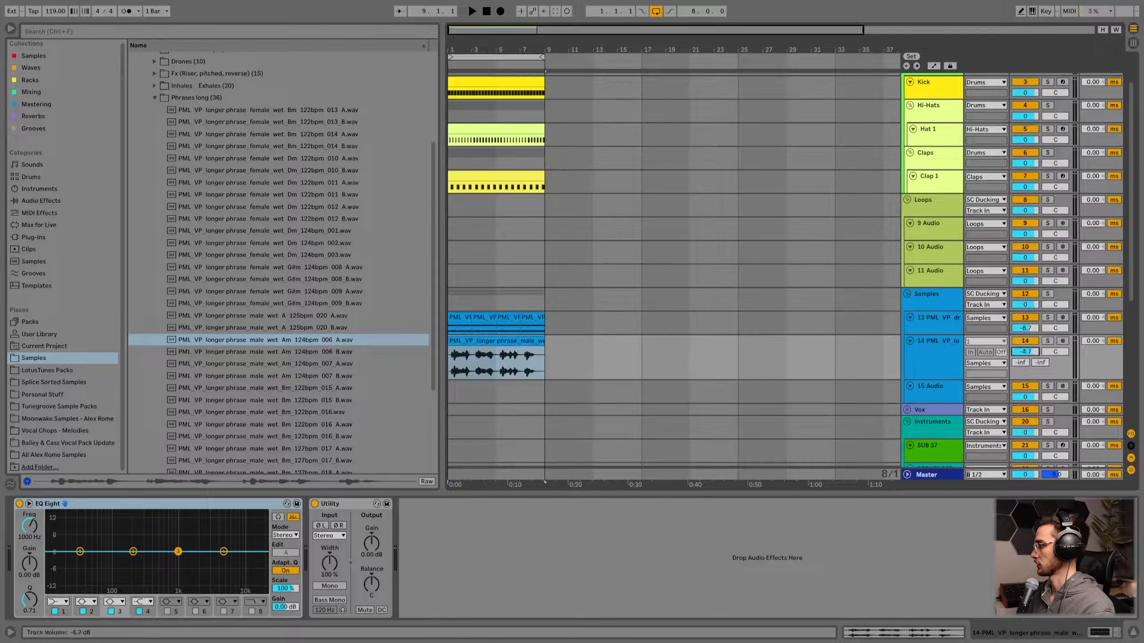
pyautogui.click(496, 332)
pyautogui.click(494, 340)
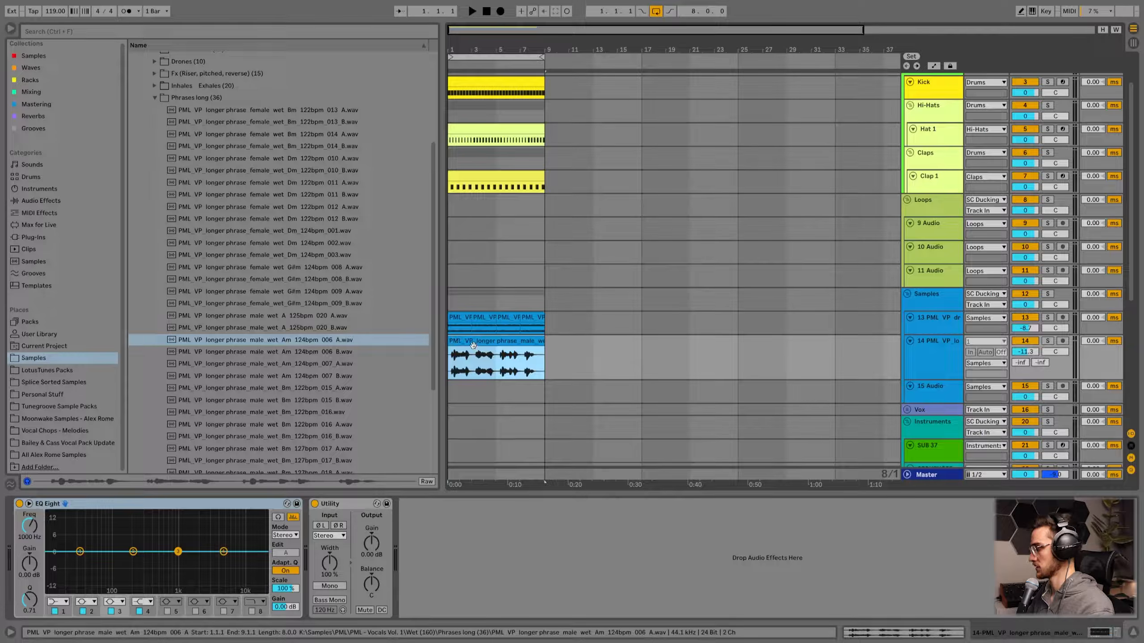
# - Lower track 14's volume to -12.6 dB and set the male phrase clip's warp mode to Complex Pro
pyautogui.press('space')
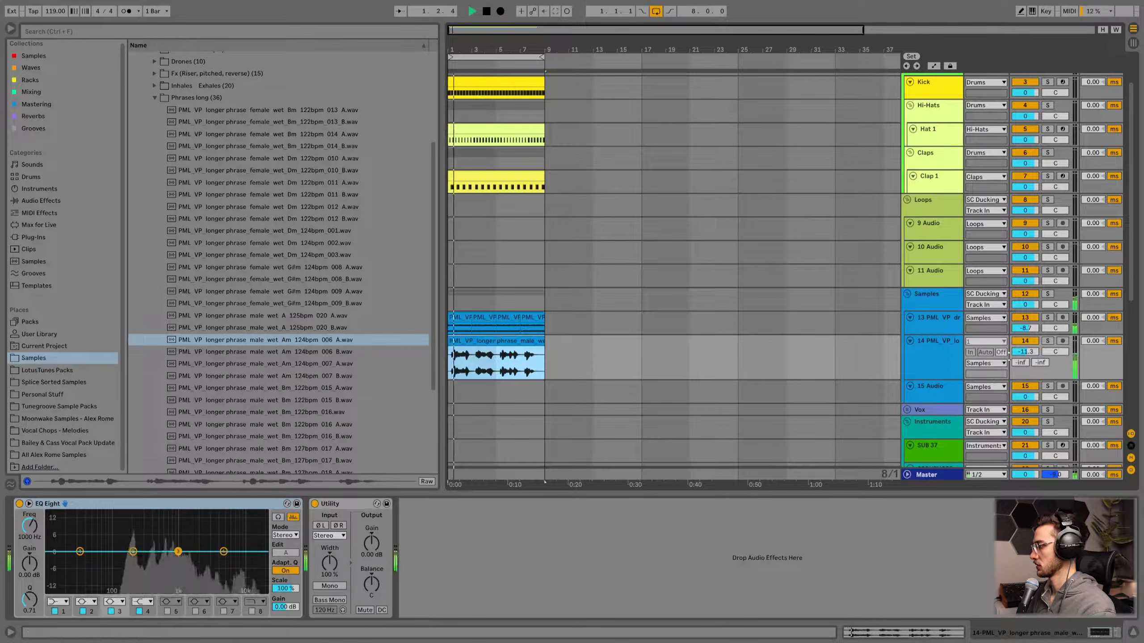
pyautogui.moveTo(1025, 352); pyautogui.dragTo(1025, 358)
pyautogui.doubleClick(539, 341)
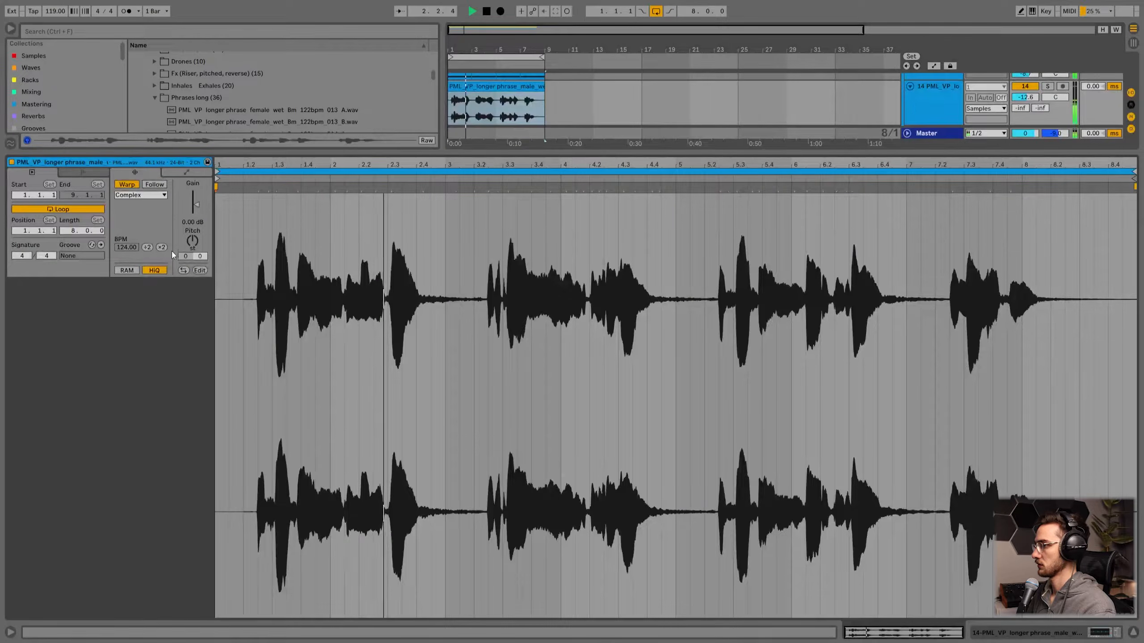
pyautogui.click(143, 195)
pyautogui.click(143, 255)
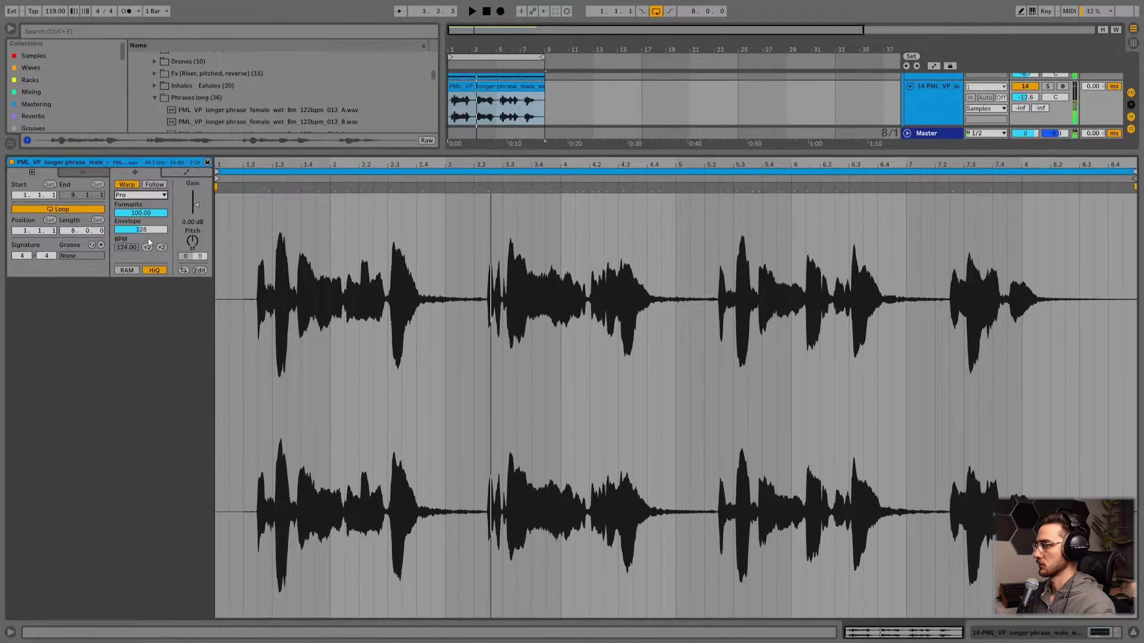
pyautogui.press('space')
pyautogui.hotkey('shift', 'Tab')
# - Transpose all four drone clips on track 13 up two semitones and play the loop
pyautogui.scroll(3, 502, 318)
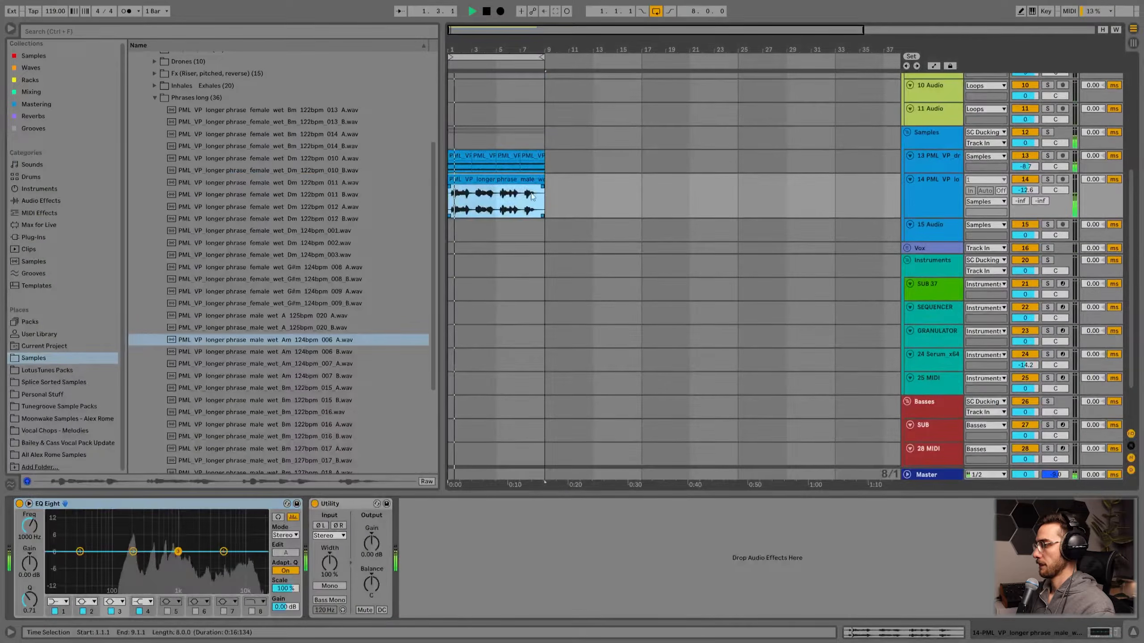
pyautogui.click(535, 153)
pyautogui.keyDown('shift'); pyautogui.click(460, 154); pyautogui.keyUp('shift')
pyautogui.hotkey('shift', 'Tab')
pyautogui.press('space')
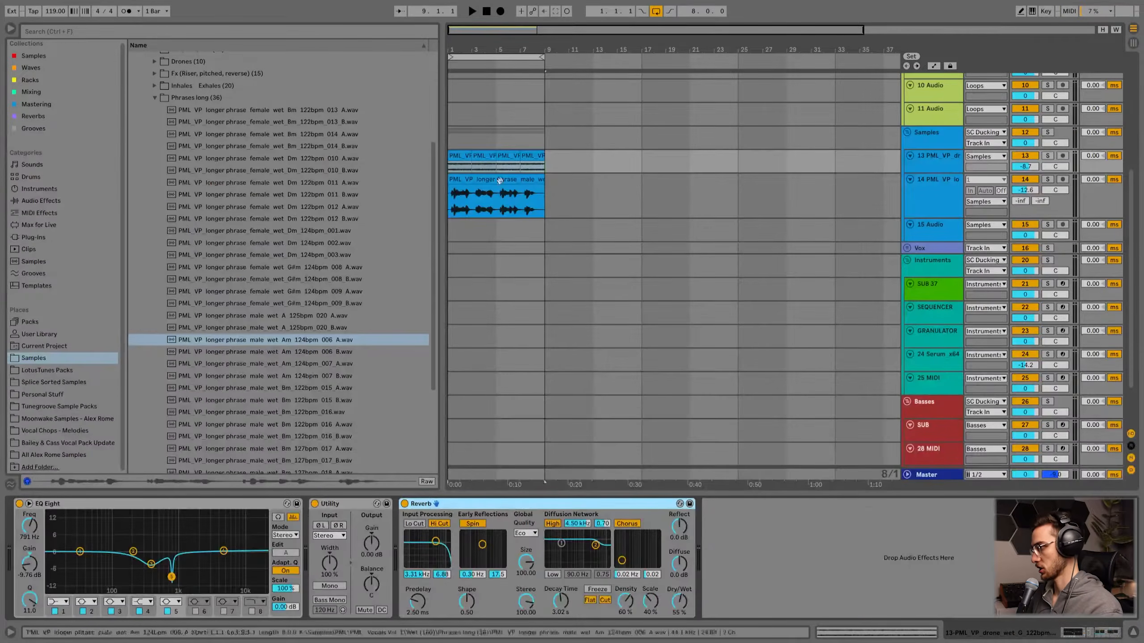
pyautogui.scroll(2, 522, 166)
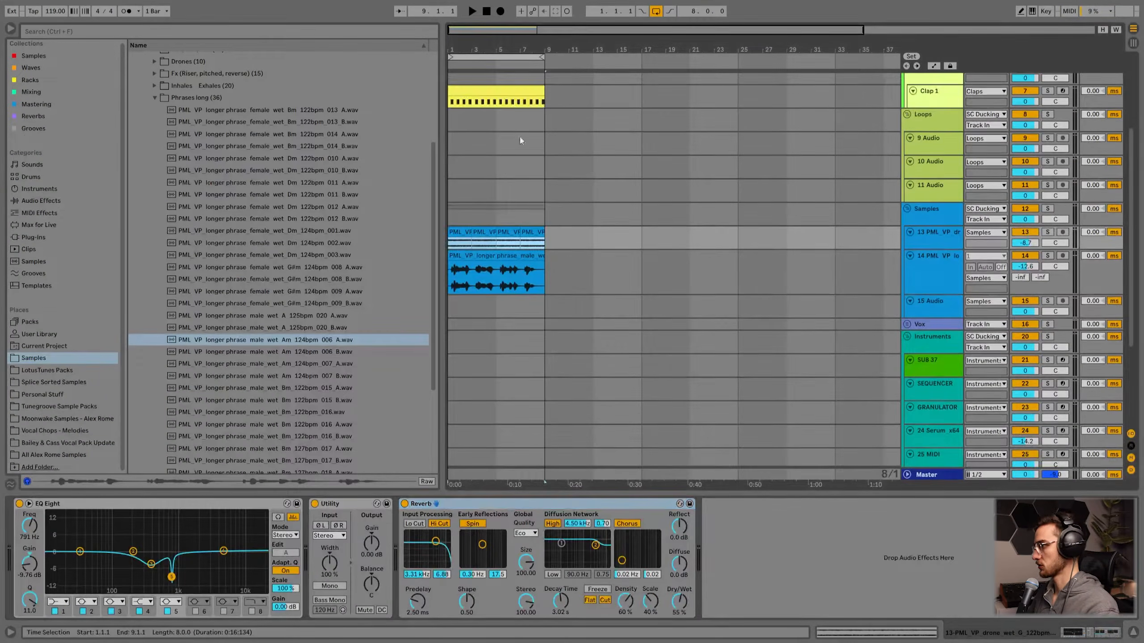
pyautogui.scroll(3, 537, 335)
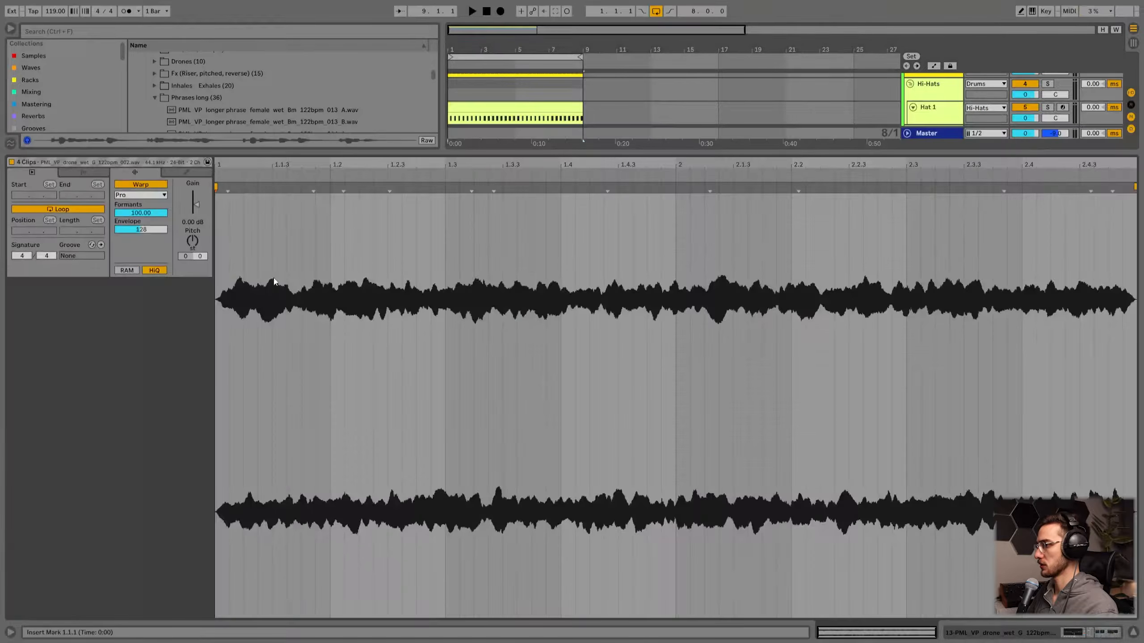
pyautogui.press('space')
pyautogui.press('Up')
pyautogui.press('Up')
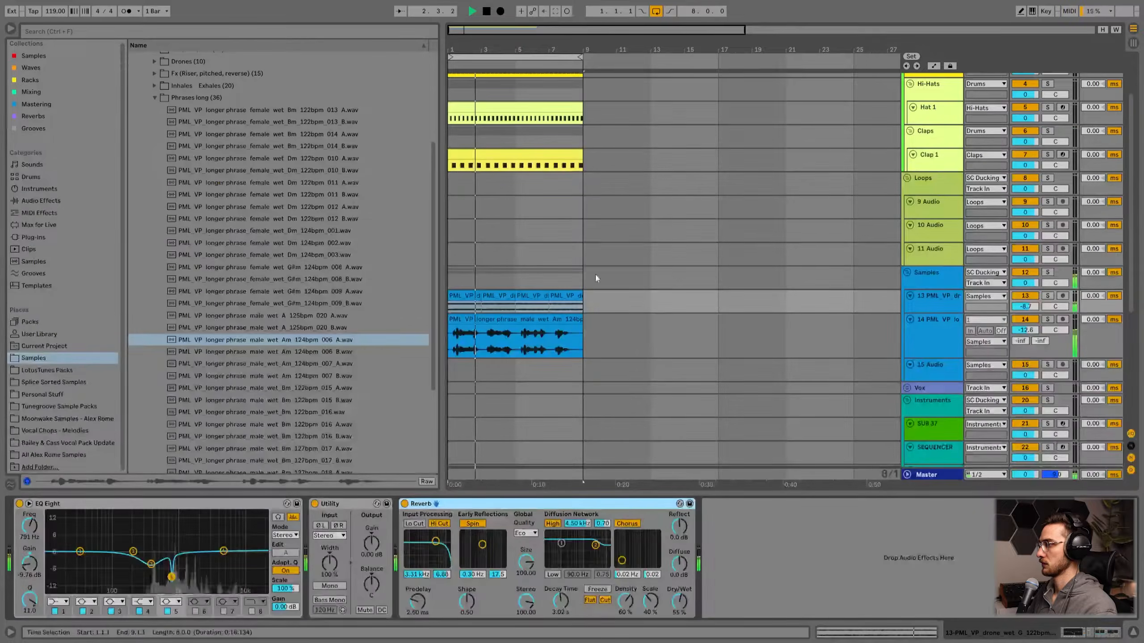
# - Set track 13's volume to -17.9 dB and track 14's to -10.4 dB, and raise the male phrase clip's warp Envelope to 221
pyautogui.moveTo(1026, 307); pyautogui.dragTo(1032, 331)
pyautogui.click(551, 319)
pyautogui.doubleClick(552, 319)
pyautogui.moveTo(149, 232); pyautogui.dragTo(148, 219)
pyautogui.hotkey('shift', 'Tab')
pyautogui.scroll(4, 486, 371)
pyautogui.click(524, 260)
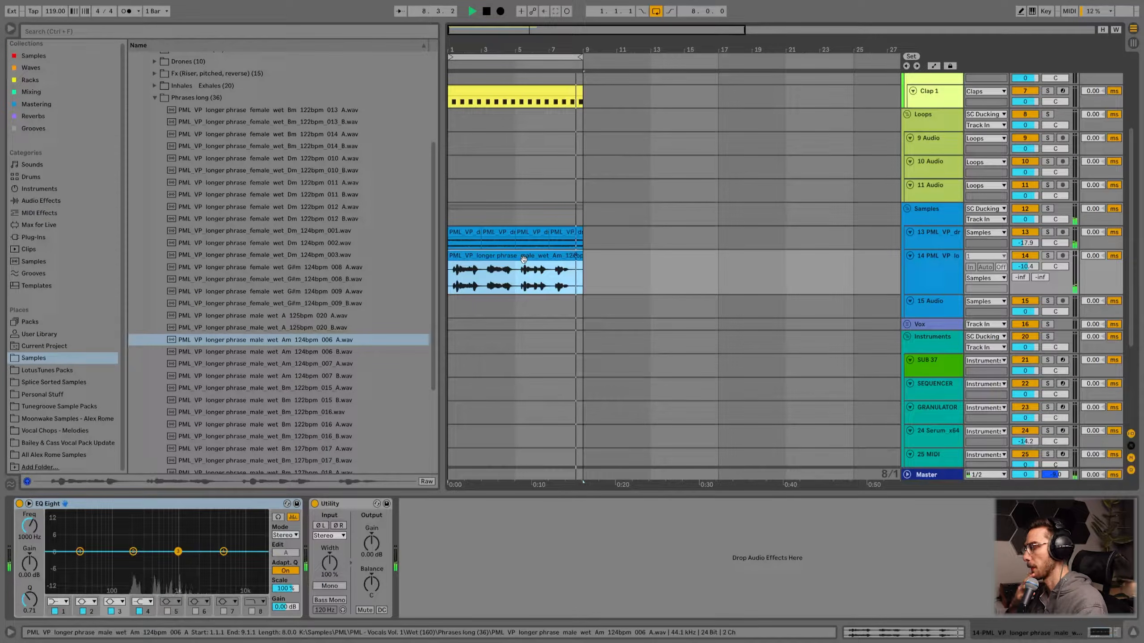
# - Audition PML_VP_longer phrase_male_wet_Am_124bpm_007_A and place it at bar 9 on track 14, directly after the first phrase
pyautogui.press('space')
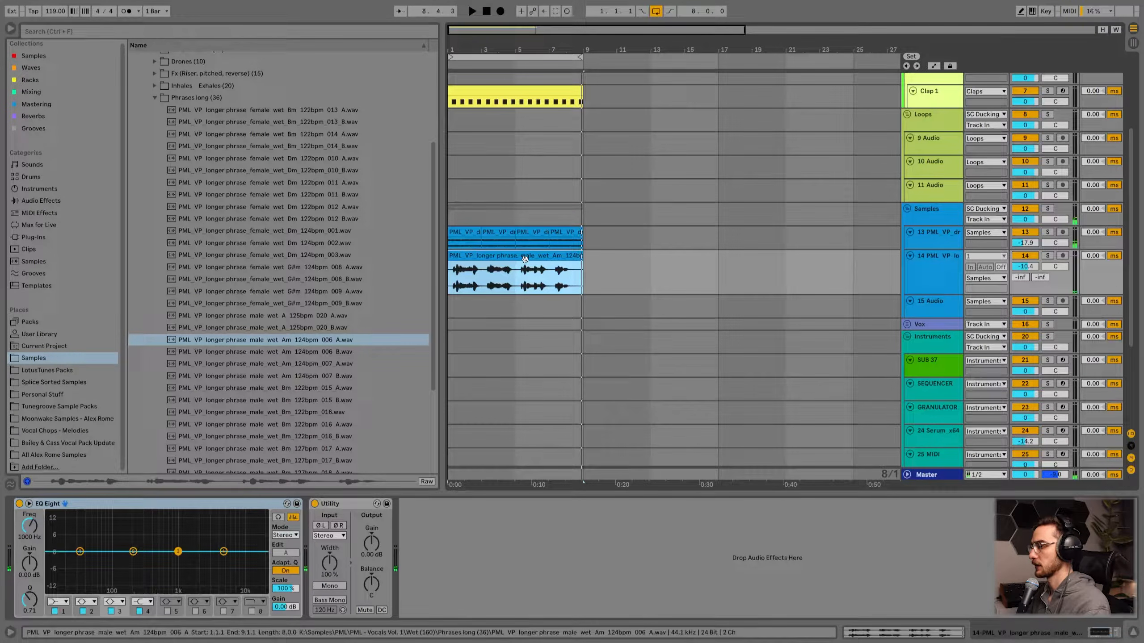
pyautogui.click(332, 366)
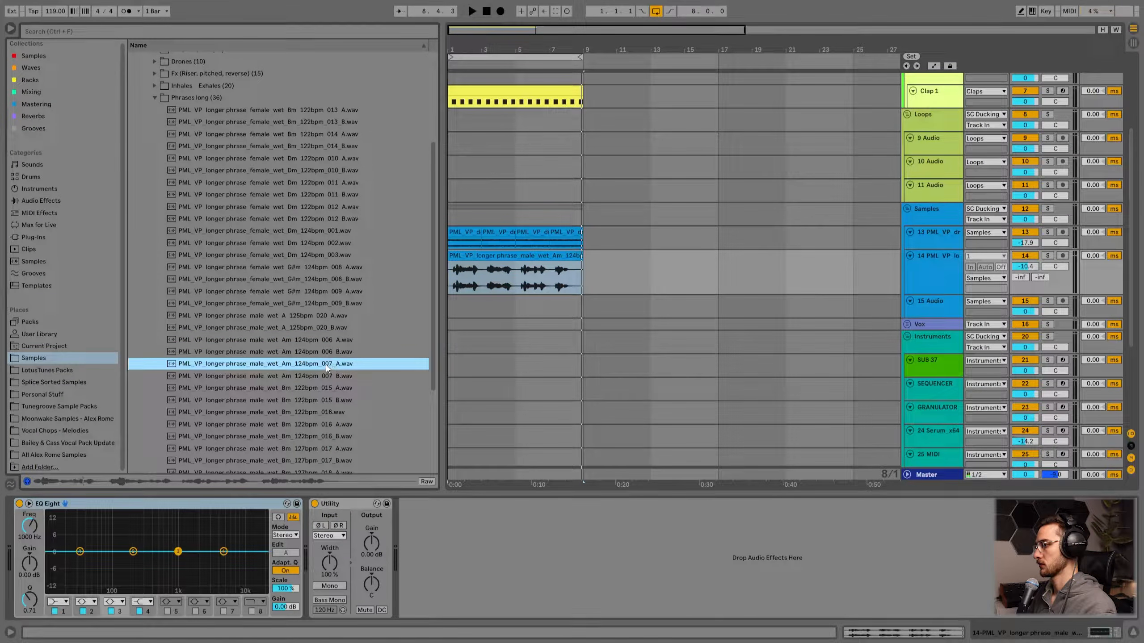
pyautogui.moveTo(325, 365); pyautogui.dragTo(613, 260)
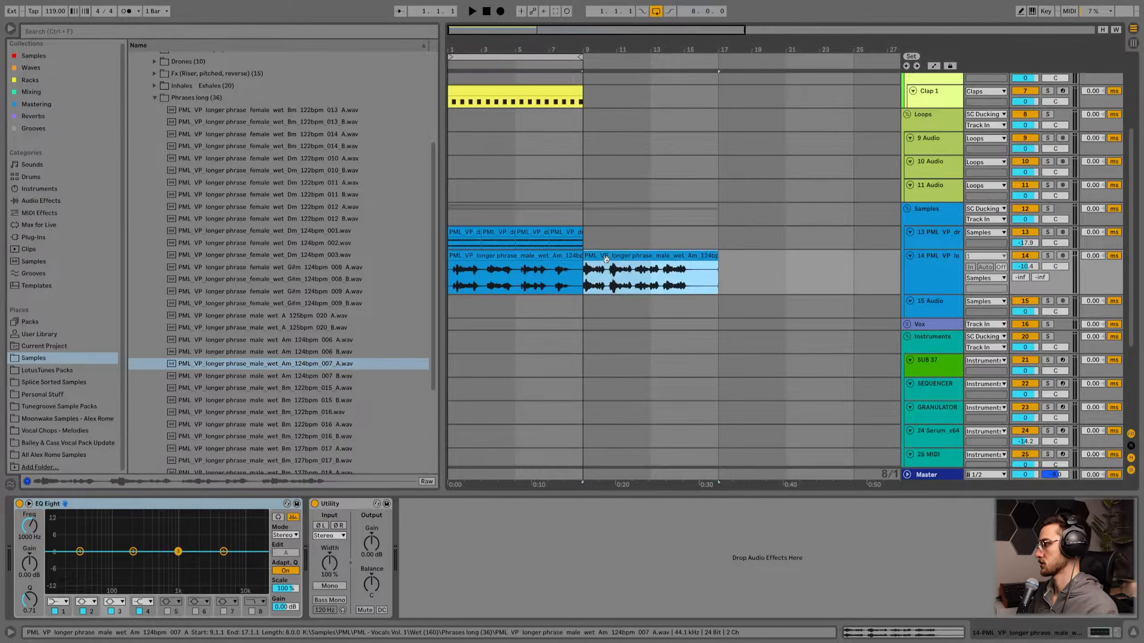
# - Duplicate the four drone clips on track 13 so the copies start at bar 9 above the second vocal phrase
pyautogui.click(571, 232)
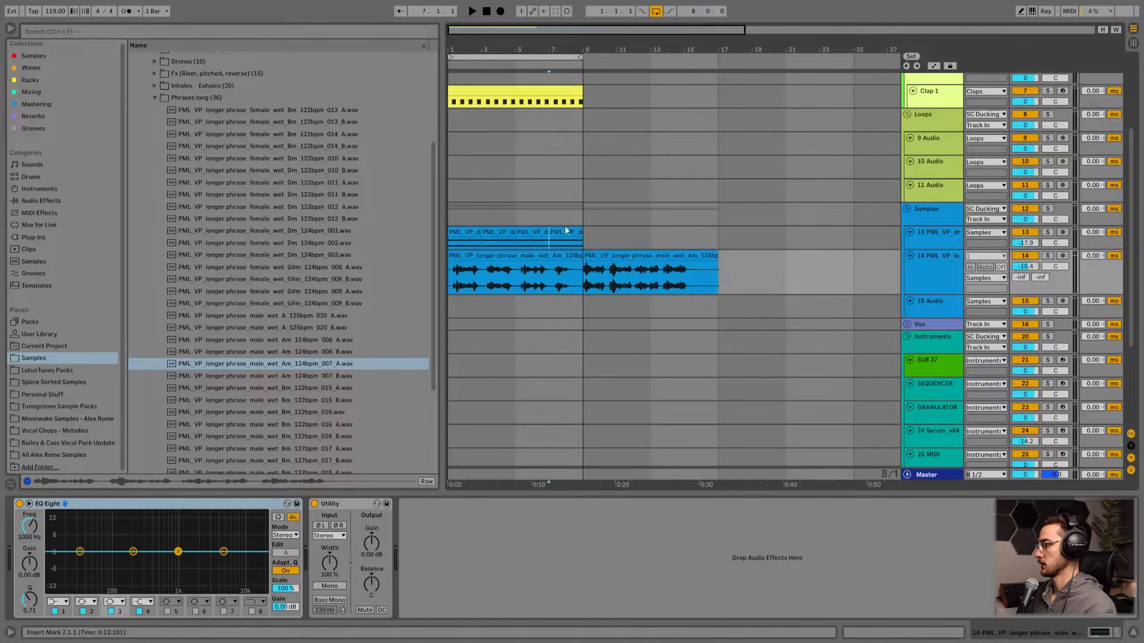
pyautogui.keyDown('shift'); pyautogui.click(463, 255); pyautogui.keyUp('shift')
pyautogui.doubleClick(572, 233)
pyautogui.hotkey('shift', 'Tab')
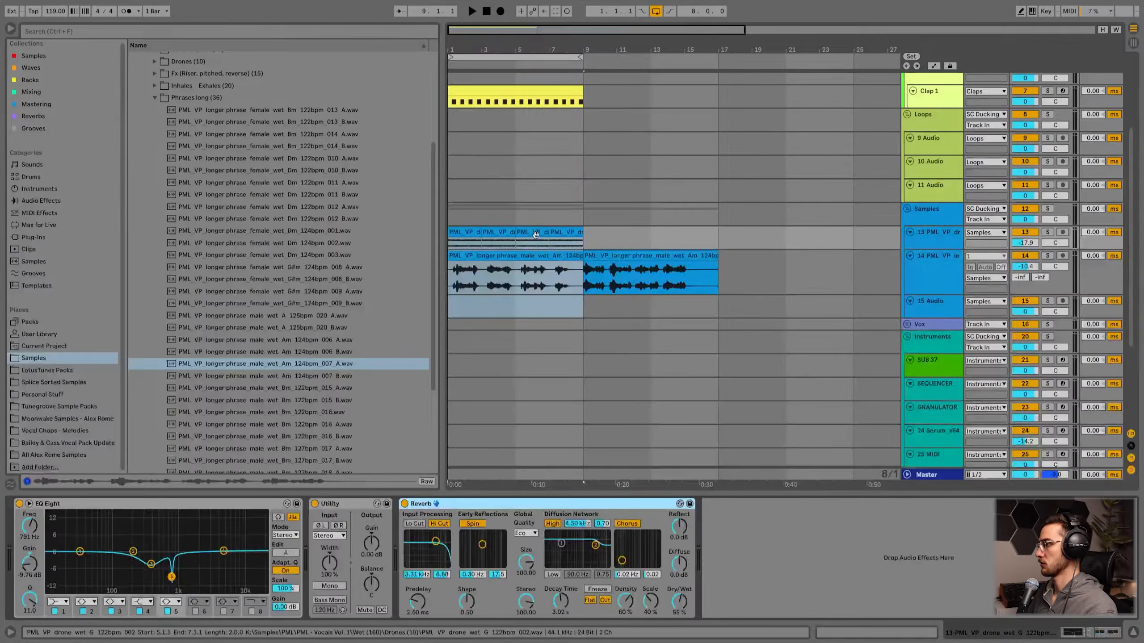
pyautogui.click(527, 233)
pyautogui.click(468, 232)
pyautogui.keyDown('shift'); pyautogui.click(577, 233); pyautogui.keyUp('shift')
pyautogui.hotkey('ctrl', 'd')
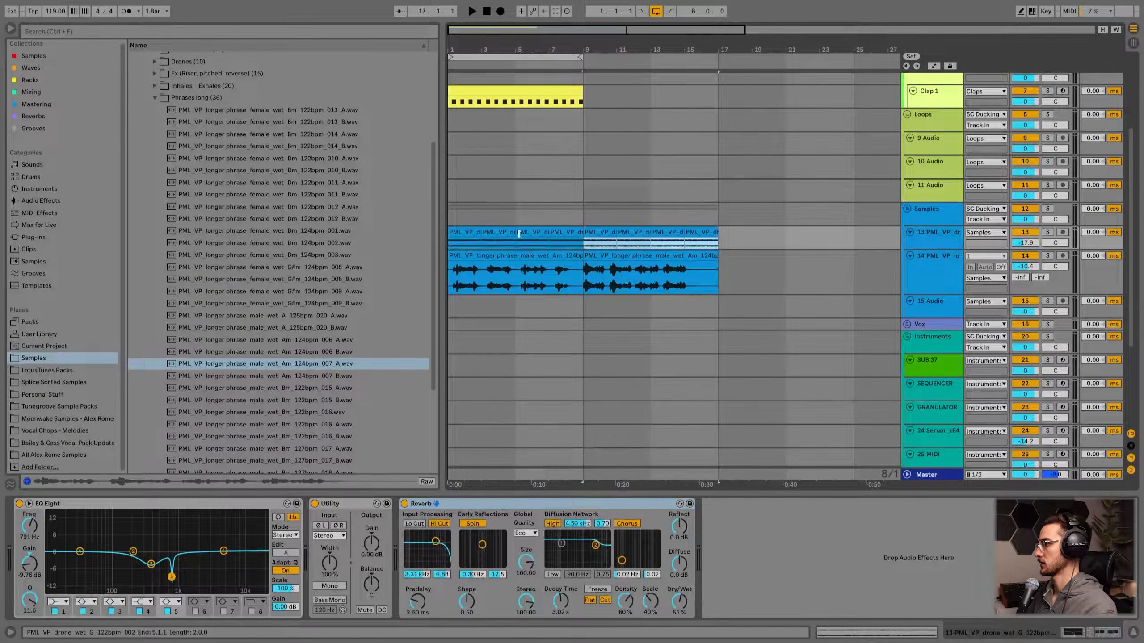
# - Extend the arrangement loop to 16 bars, covering both vocal phrase clips on track 14
pyautogui.click(471, 232)
pyautogui.moveTo(461, 48); pyautogui.dragTo(462, 63)
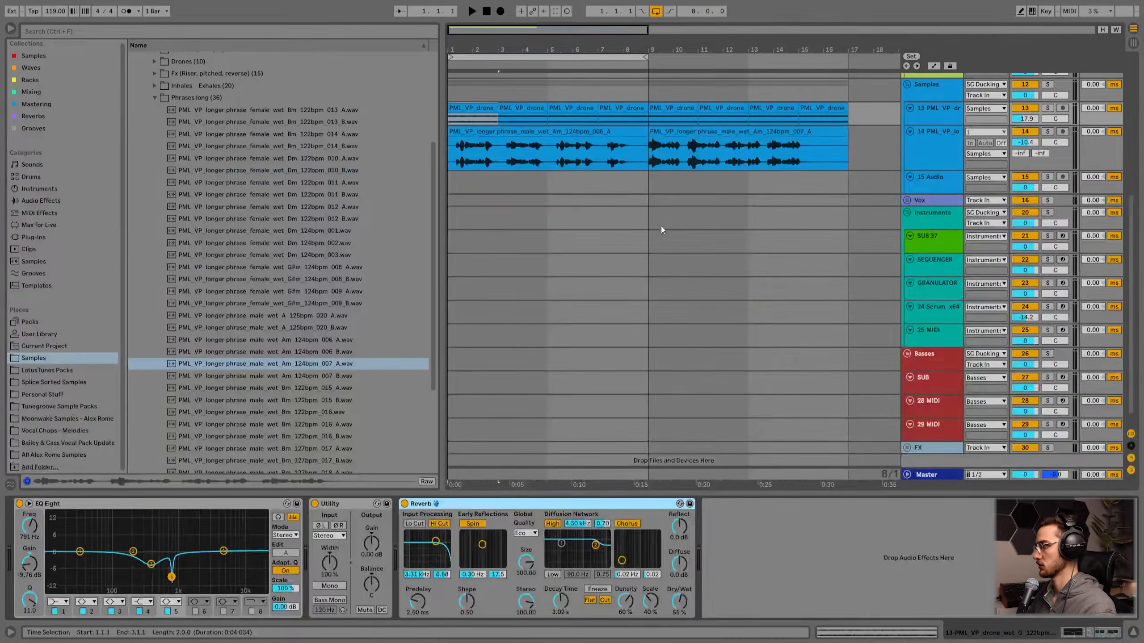
pyautogui.scroll(3, 662, 227)
pyautogui.keyDown('shift'); pyautogui.click(592, 207); pyautogui.keyUp('shift')
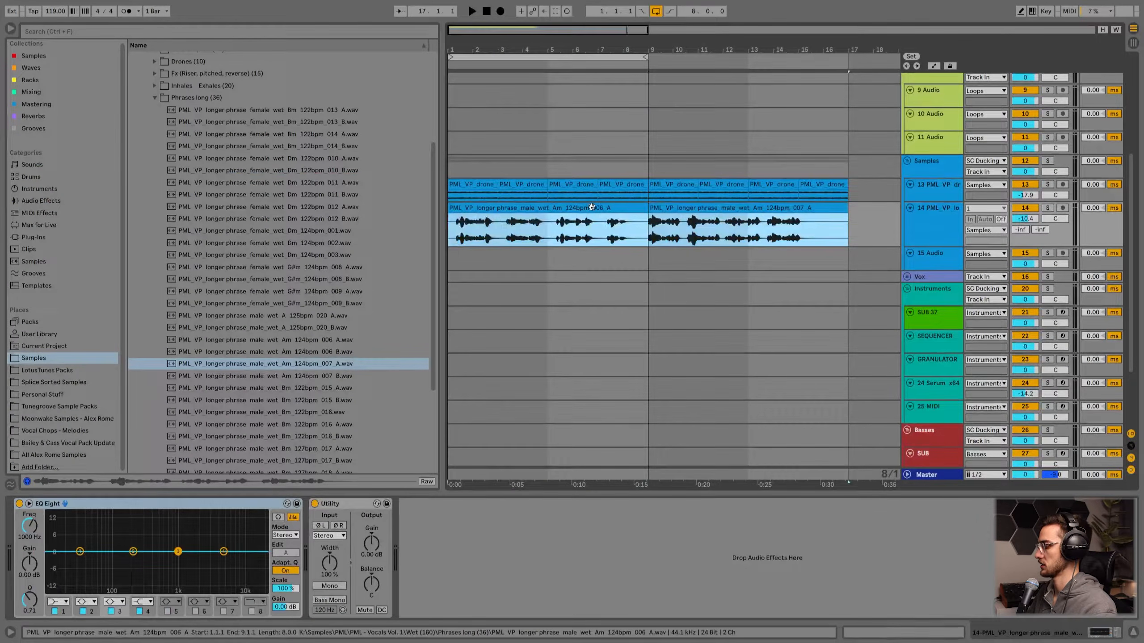
pyautogui.hotkey('ctrl', 'l')
pyautogui.scroll(3, 648, 221)
# - Set the warp mode of the second vocal phrase clip, 007_A, to Complex Pro
pyautogui.click(685, 270)
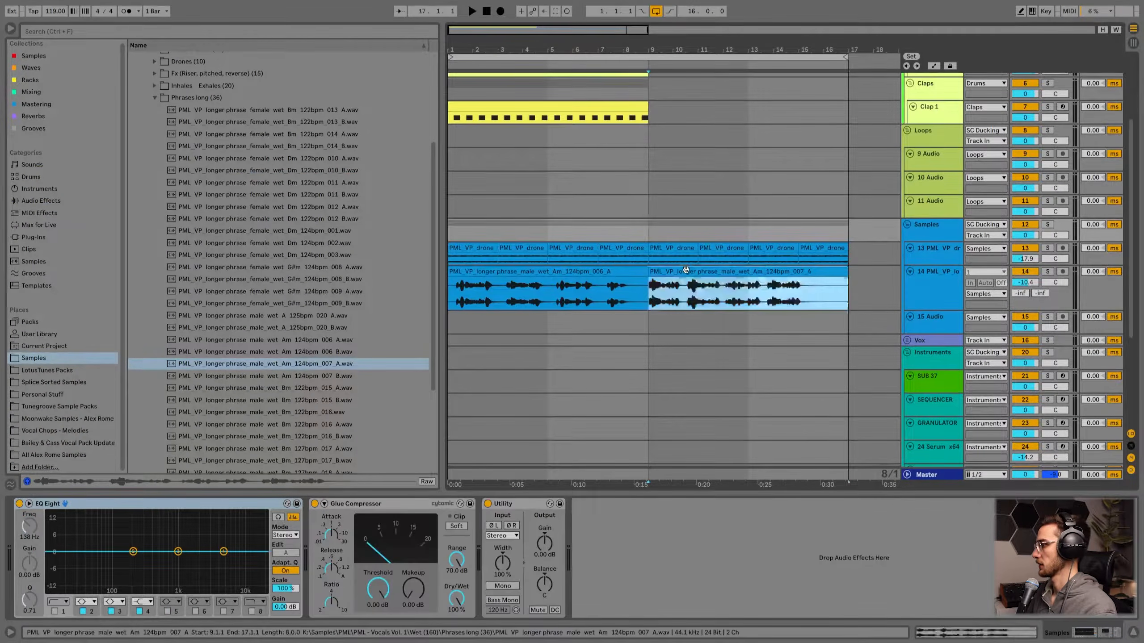
pyautogui.doubleClick(685, 270)
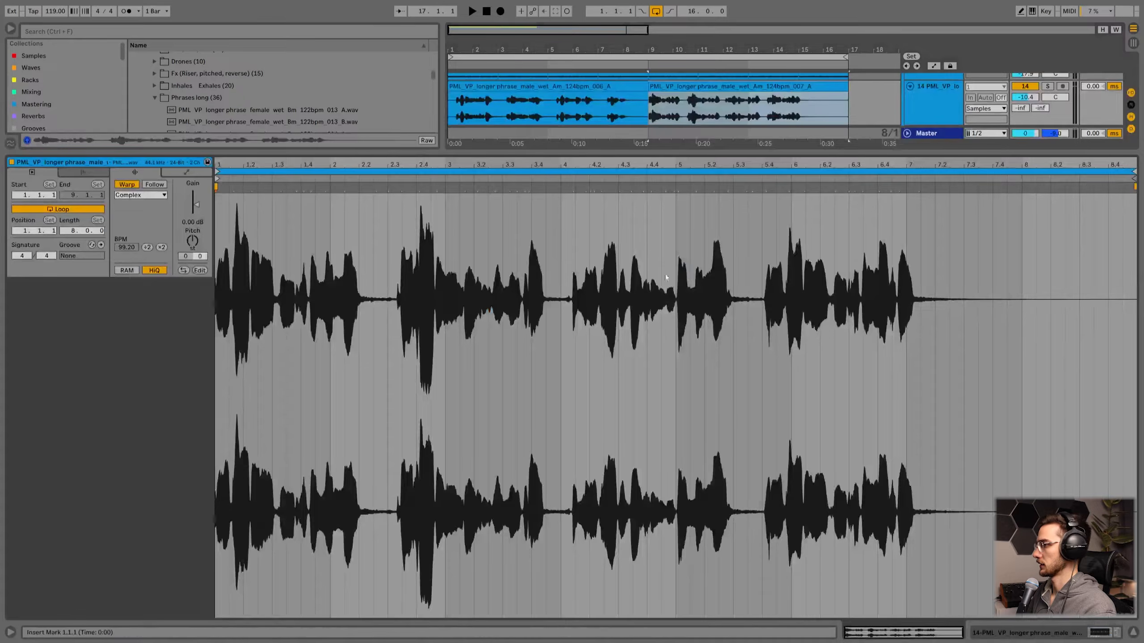
pyautogui.click(142, 195)
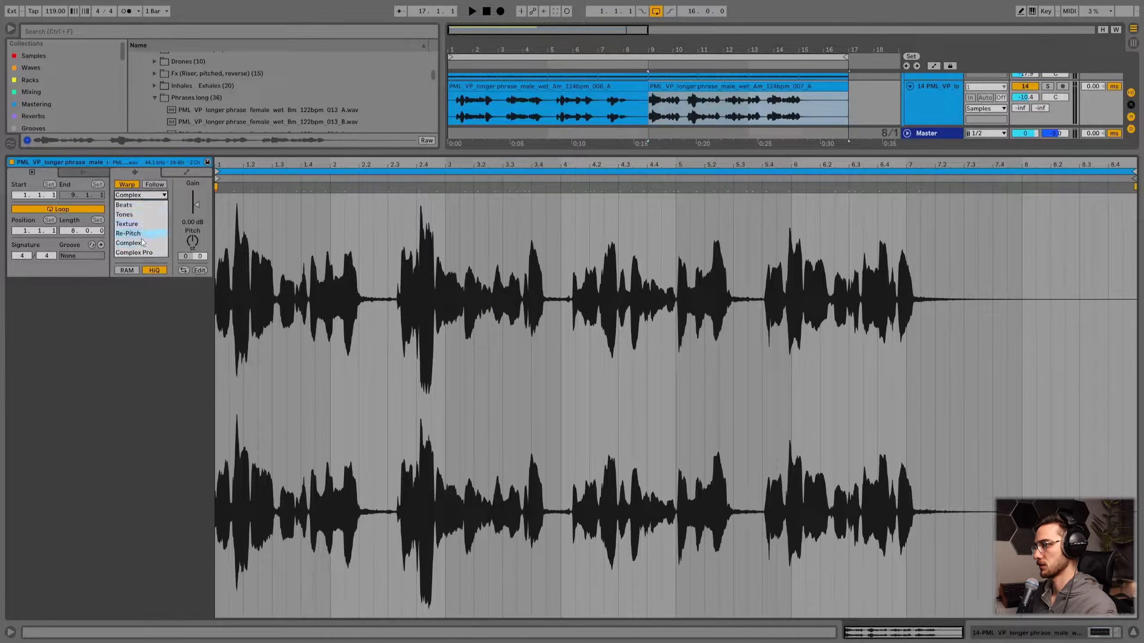
pyautogui.click(144, 253)
pyautogui.hotkey('shift', 'Tab')
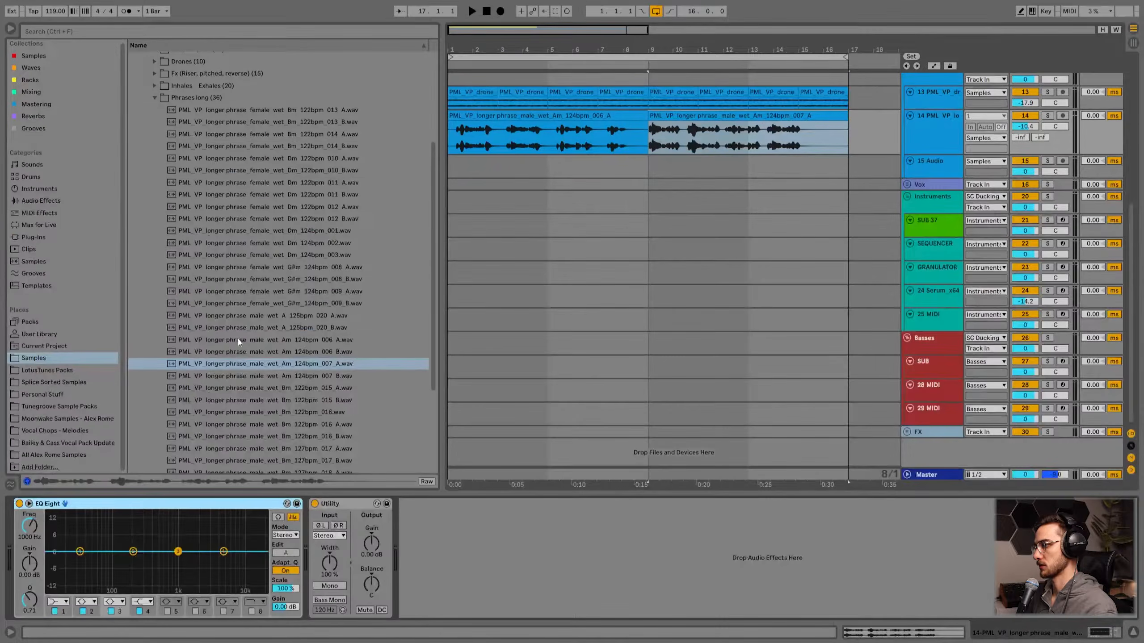
# - Check the first phrase clip's warp settings and set the second phrase clip's Envelope to 190
pyautogui.scroll(3, 634, 258)
pyautogui.click(683, 194)
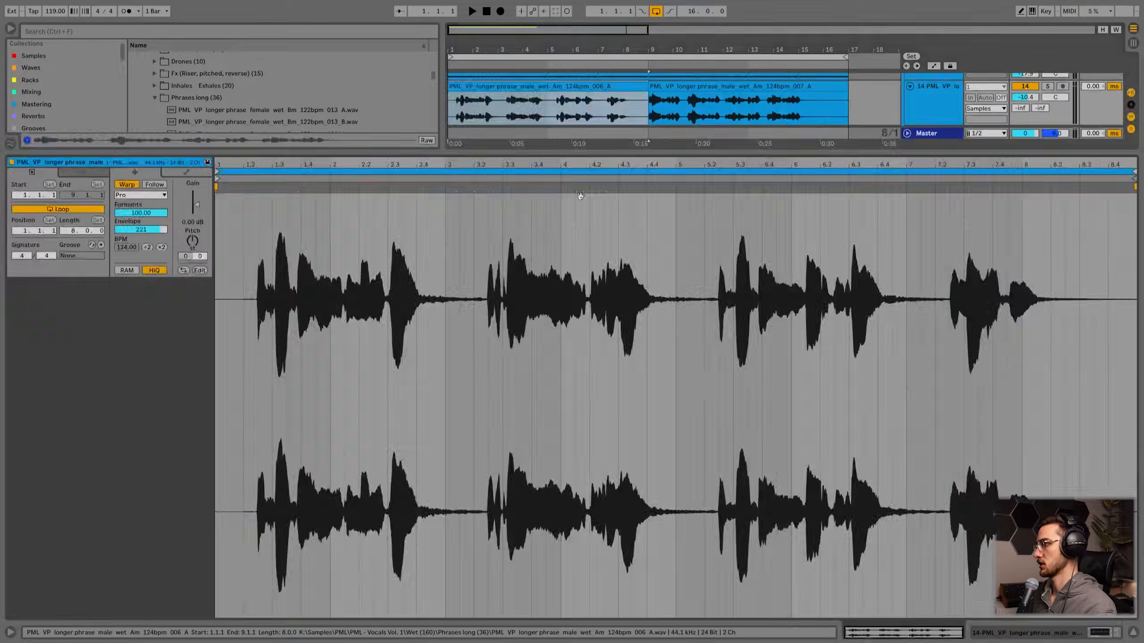
pyautogui.doubleClick(599, 197)
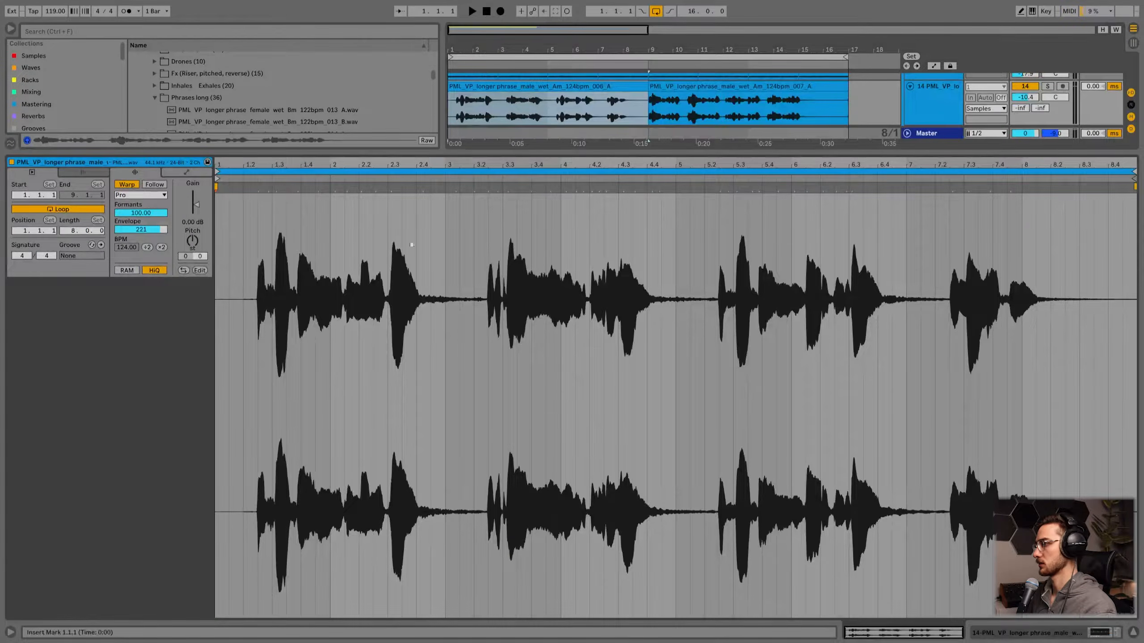
pyautogui.hotkey('shift', 'Tab')
pyautogui.doubleClick(676, 136)
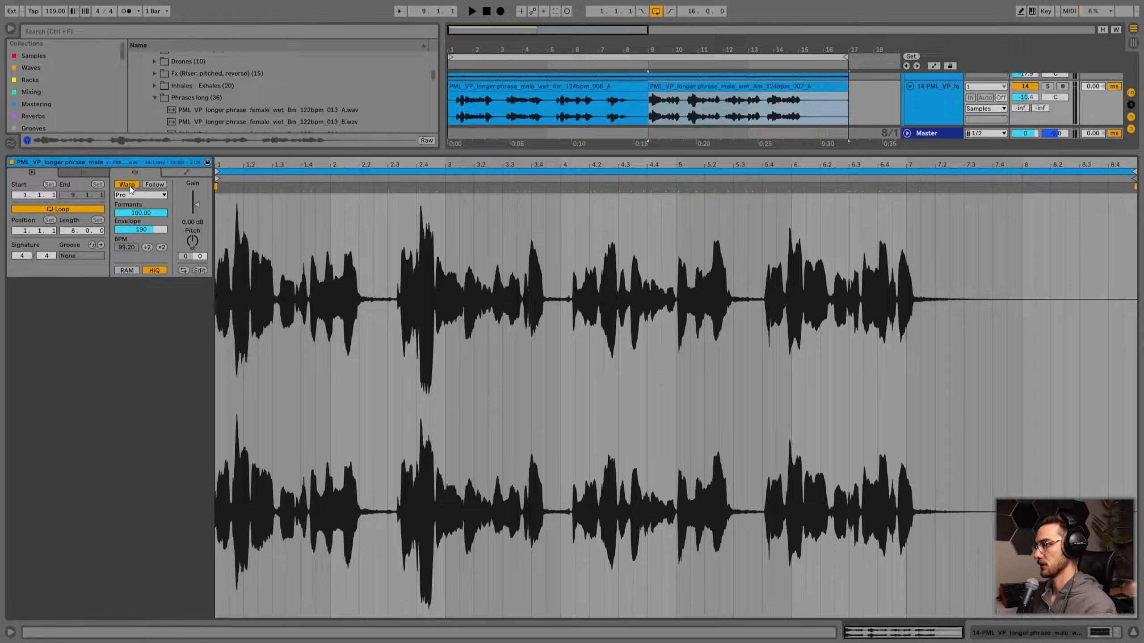
# - Reset the second phrase clip's warping, re-enter its BPM and trim its end back to bar 17
pyautogui.doubleClick(131, 189)
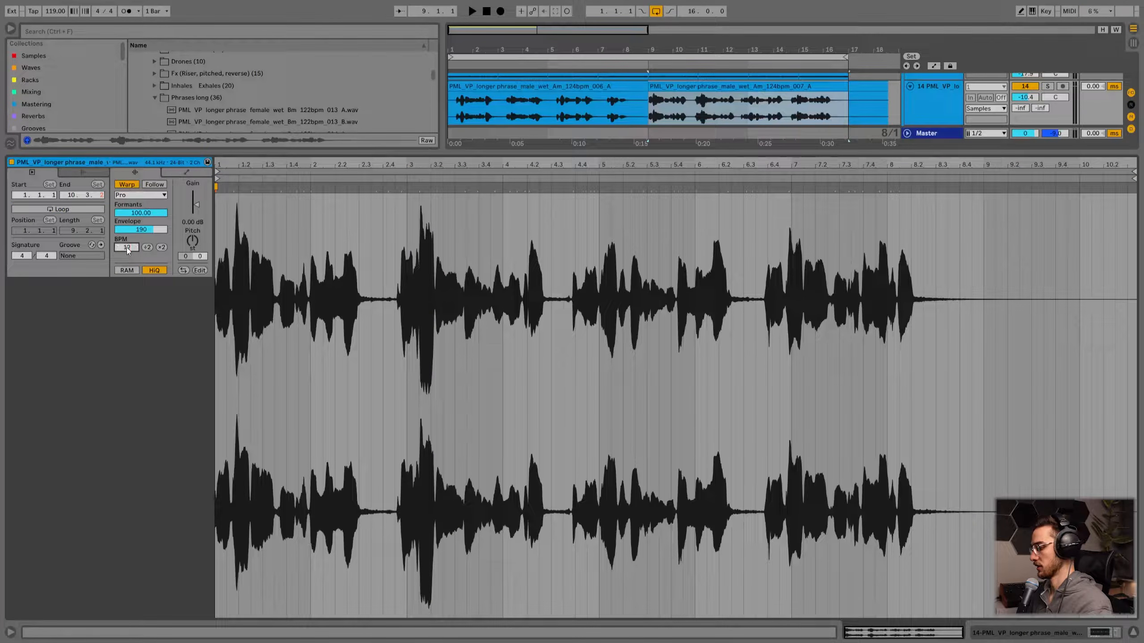
pyautogui.press('Return')
pyautogui.hotkey('shift', 'Tab')
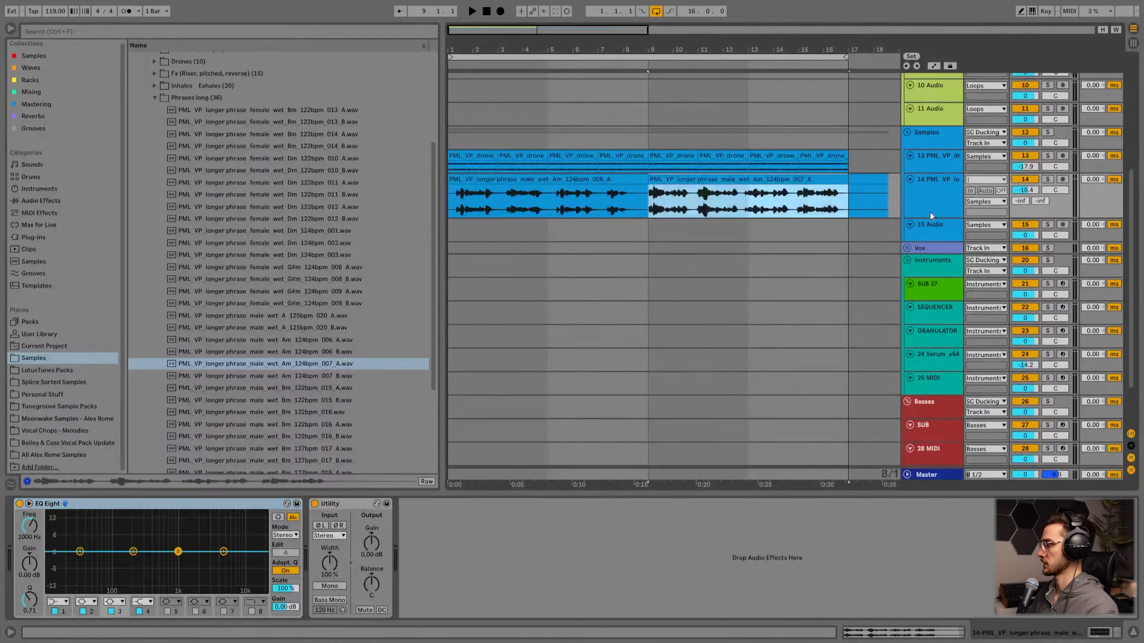
pyautogui.click(871, 180)
pyautogui.moveTo(888, 181); pyautogui.dragTo(849, 181)
# - Play from bar 9 and balance the volumes at -16.4 dB for track 13 and -11.7 dB for track 14
pyautogui.moveTo(653, 49); pyautogui.dragTo(649, 14)
pyautogui.scroll(2, 502, 212)
pyautogui.click(495, 230)
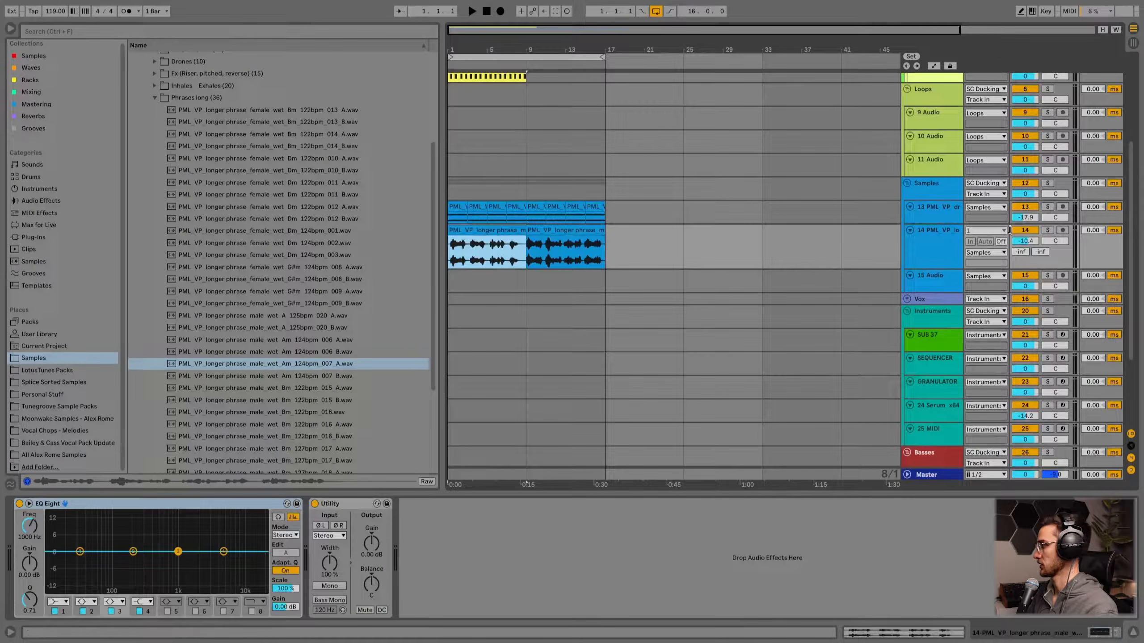
pyautogui.click(530, 280)
pyautogui.press('space')
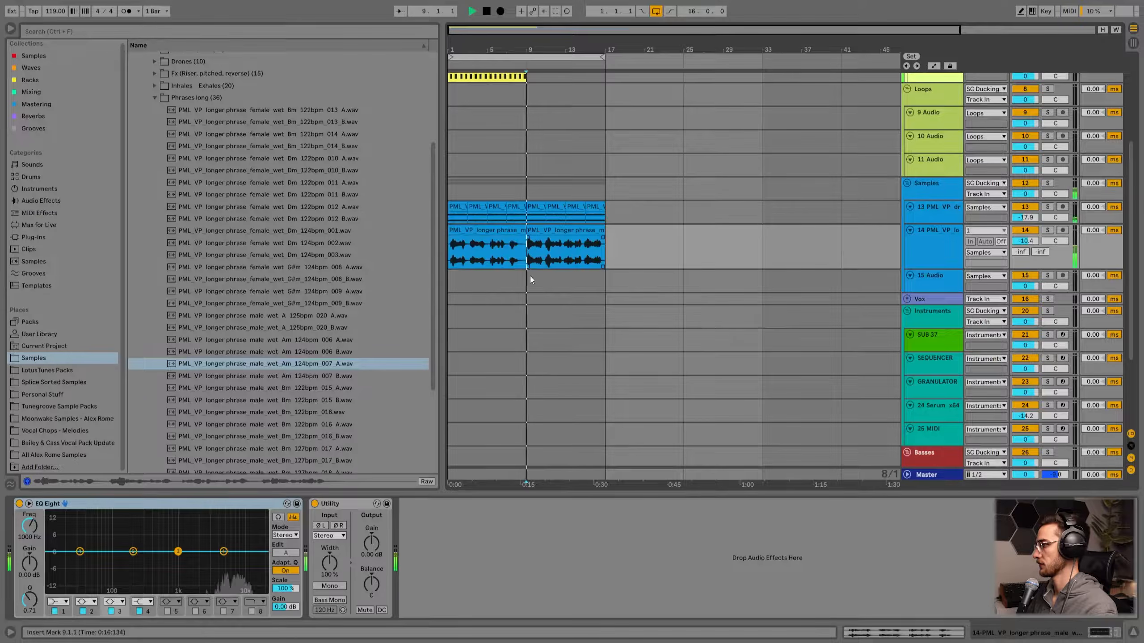
pyautogui.scroll(2, 540, 286)
pyautogui.moveTo(1029, 331); pyautogui.dragTo(1025, 301)
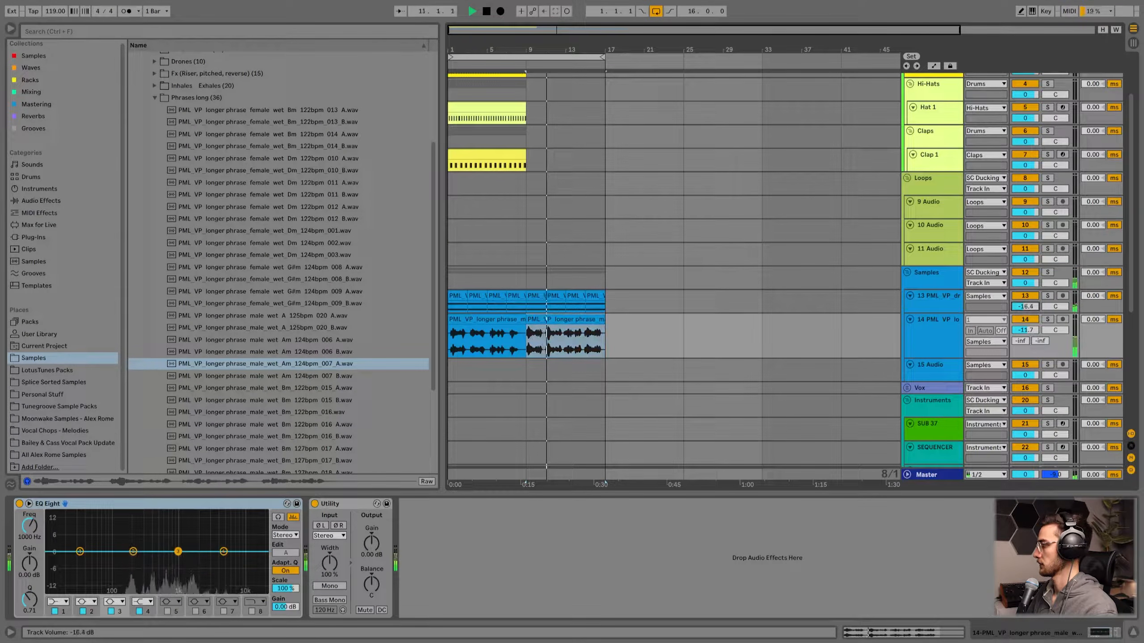
# - Listen to the track 13 drone playing against the second vocal phrase
pyautogui.click(917, 307)
pyautogui.scroll(2, 529, 337)
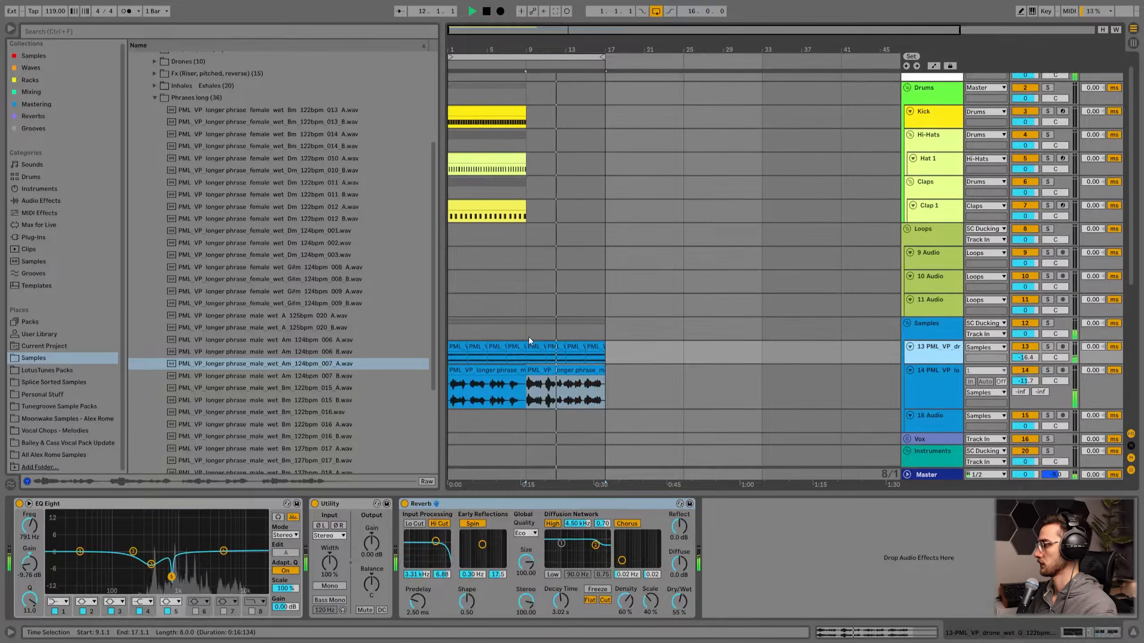
pyautogui.scroll(-2, 534, 333)
pyautogui.click(581, 271)
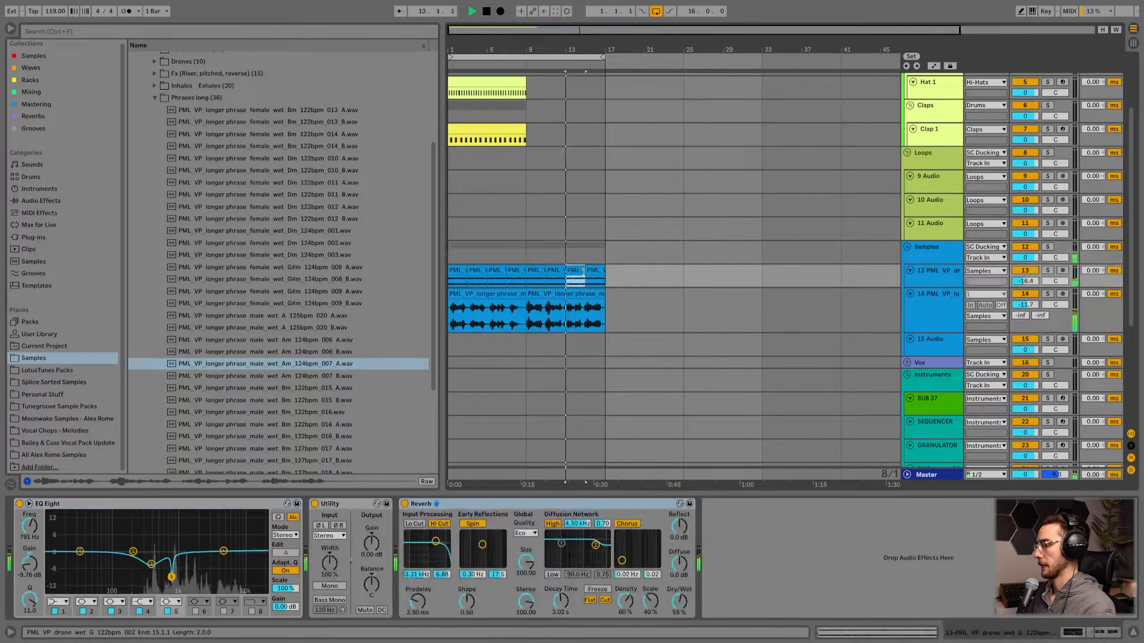
pyautogui.scroll(1, 484, 251)
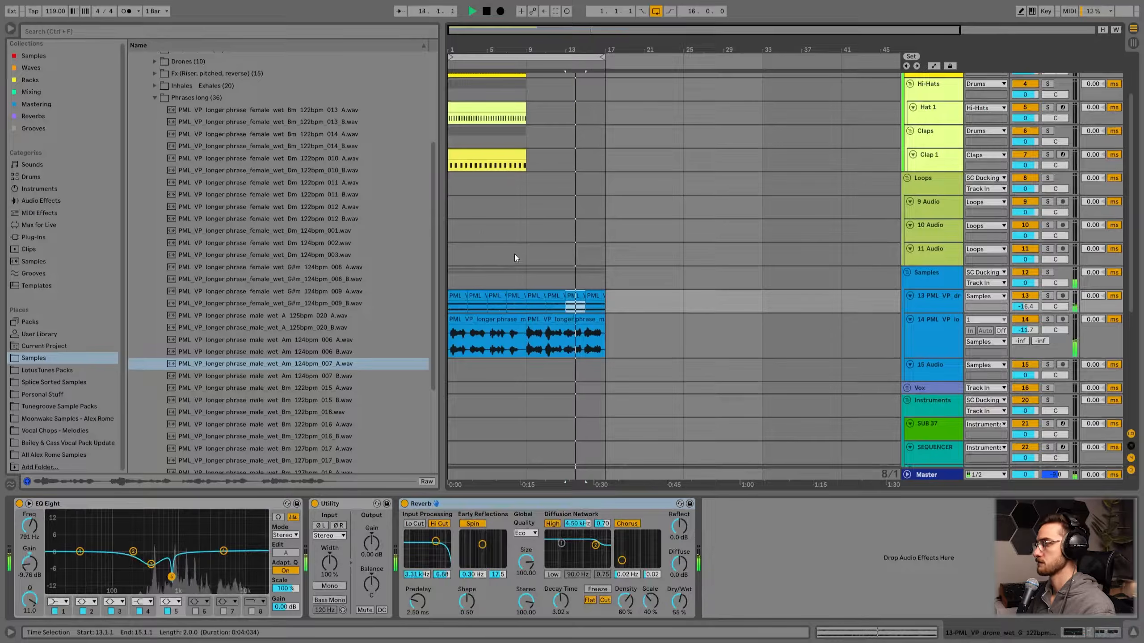
pyautogui.scroll(1, 540, 270)
# - Stop playback, put the insert marker at bar 9 on the Samples group and optimize the arrangement's track heights
pyautogui.press('space')
pyautogui.click(525, 286)
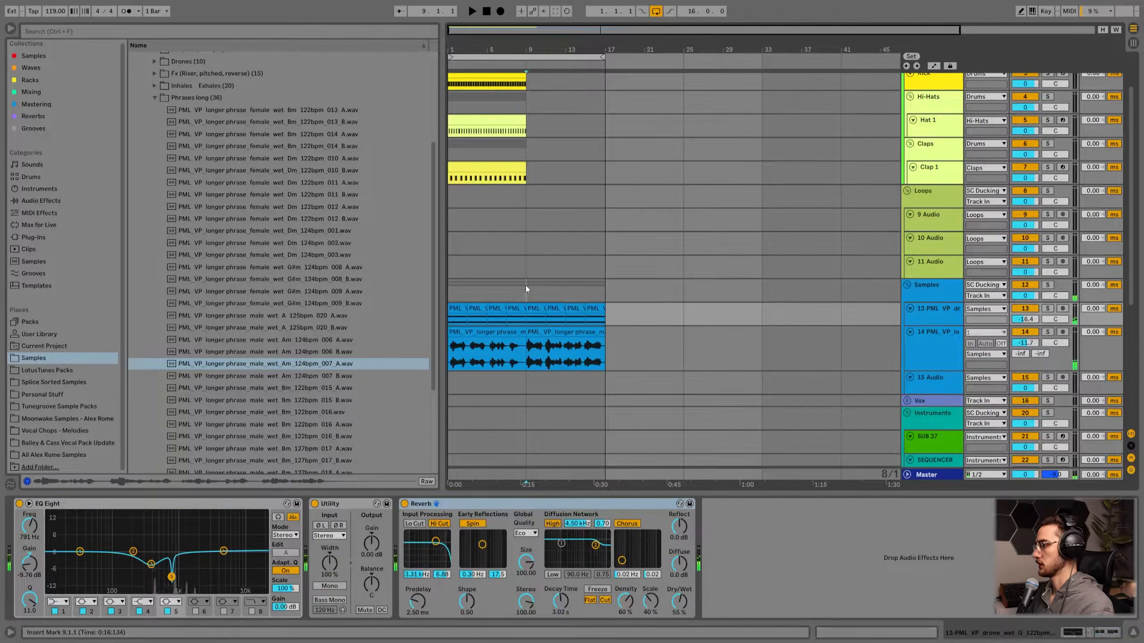
pyautogui.click(526, 286)
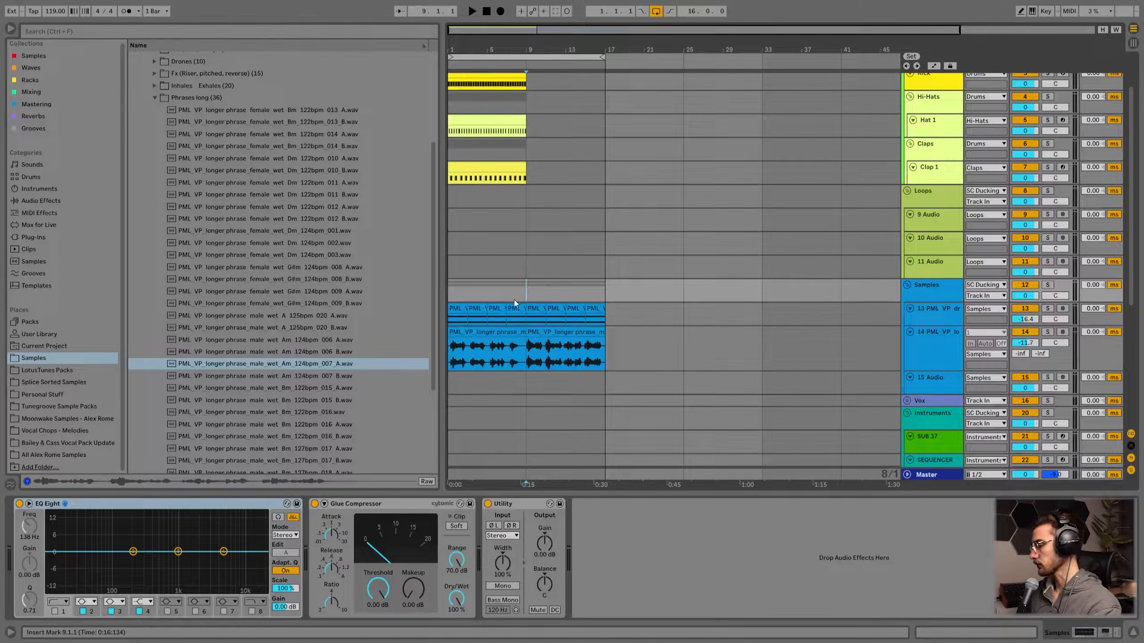
pyautogui.press('h')
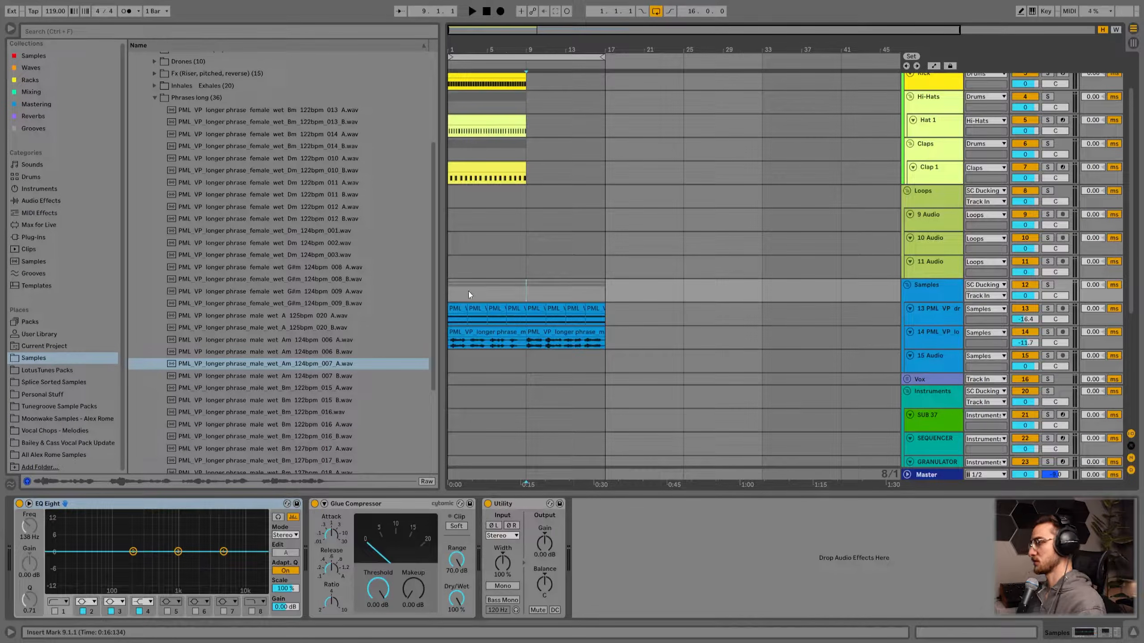
pyautogui.click(457, 290)
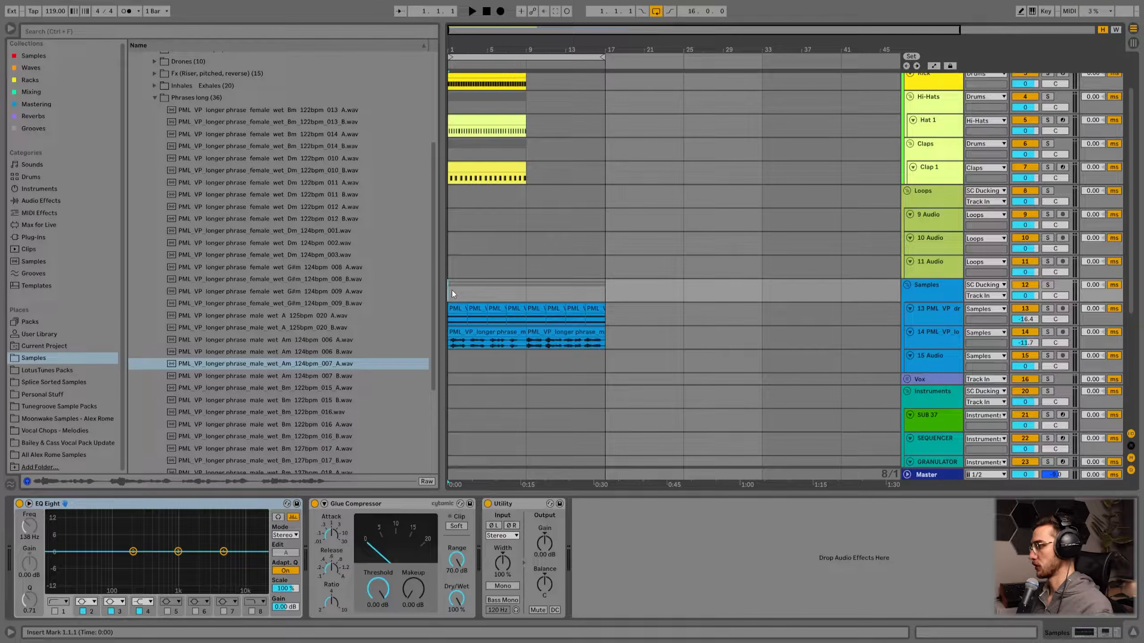
pyautogui.click(460, 309)
pyautogui.click(486, 336)
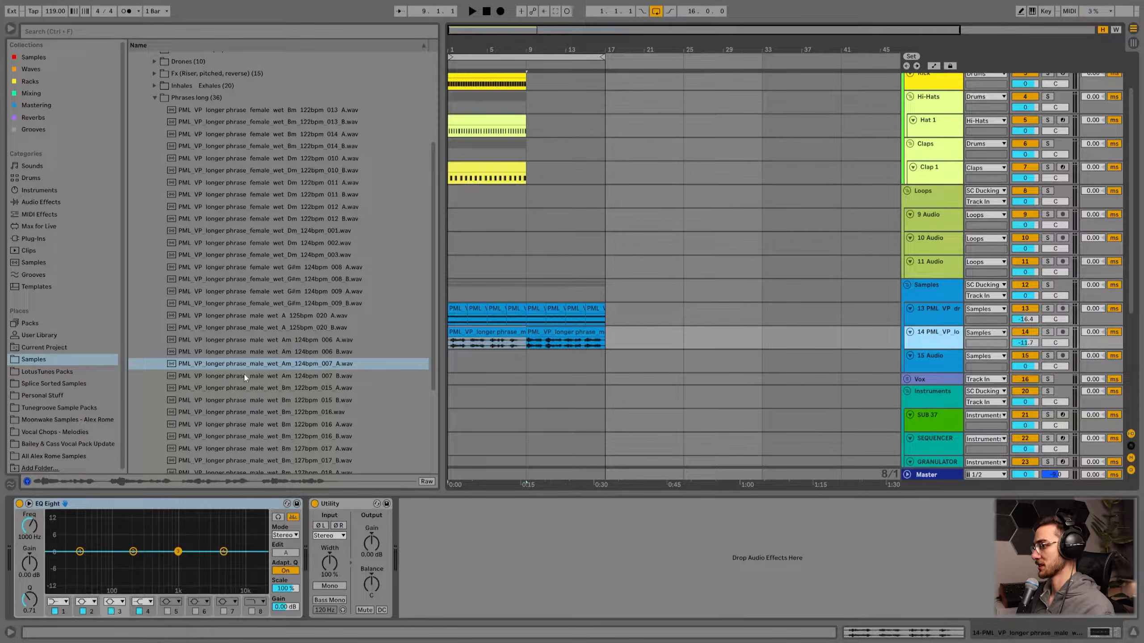
pyautogui.click(484, 325)
pyautogui.click(482, 331)
# - Collapse the long vocal phrases folder and look through the MIDI files of the PML - Serum - Melodic Techno Vol. 2 - Dimensions pack
pyautogui.click(155, 98)
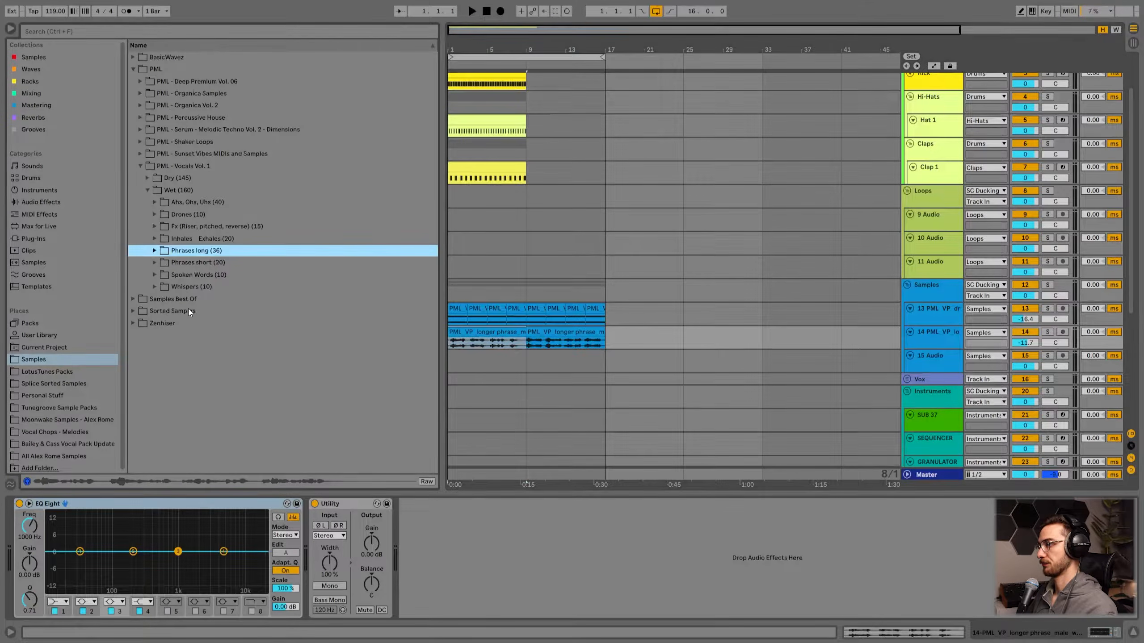
pyautogui.click(475, 333)
pyautogui.moveTo(473, 50); pyautogui.dragTo(484, 79)
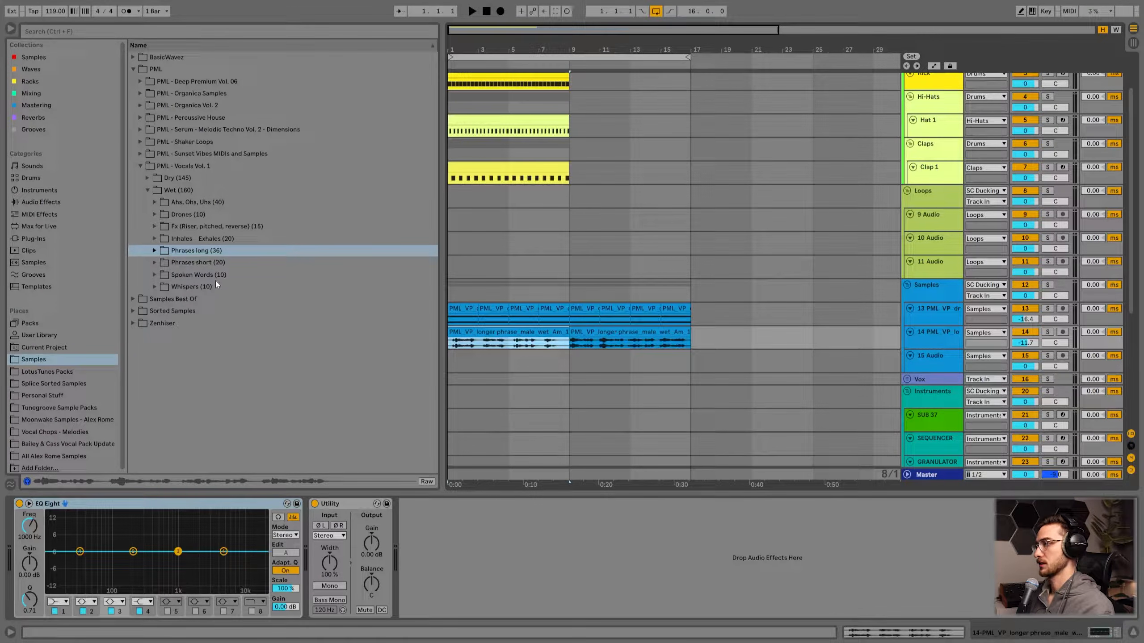
pyautogui.click(139, 154)
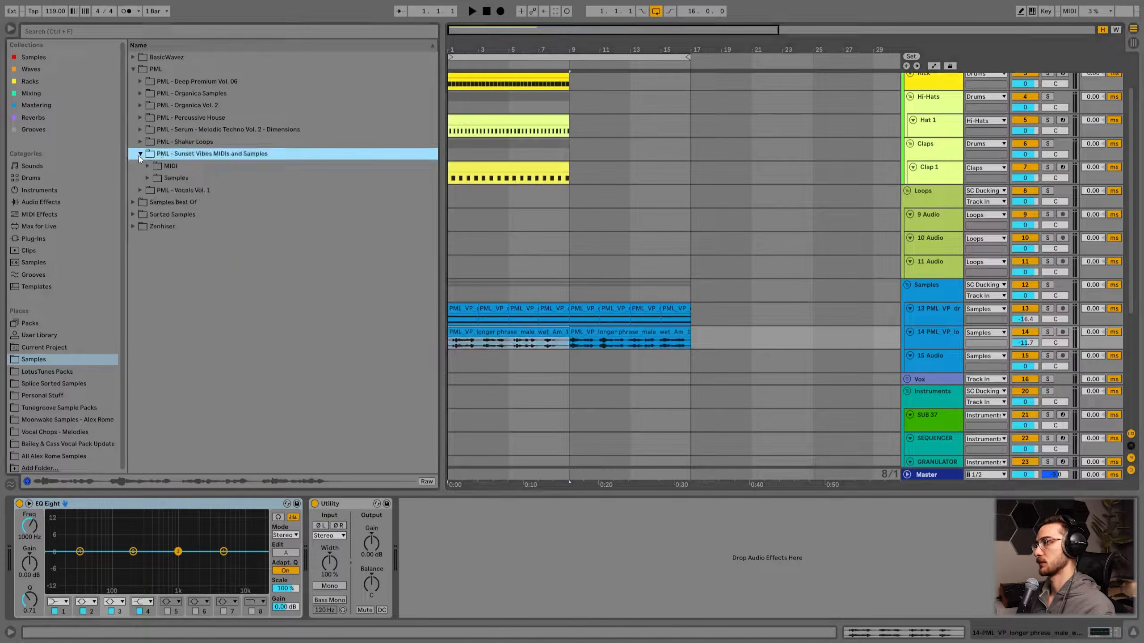
pyautogui.click(139, 155)
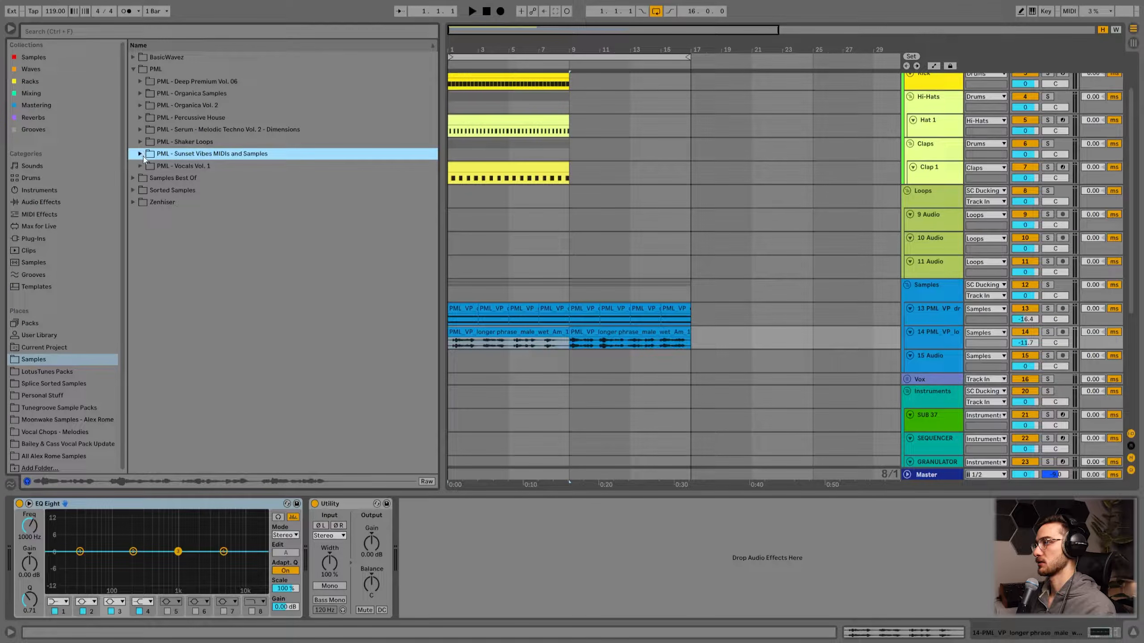
pyautogui.click(140, 130)
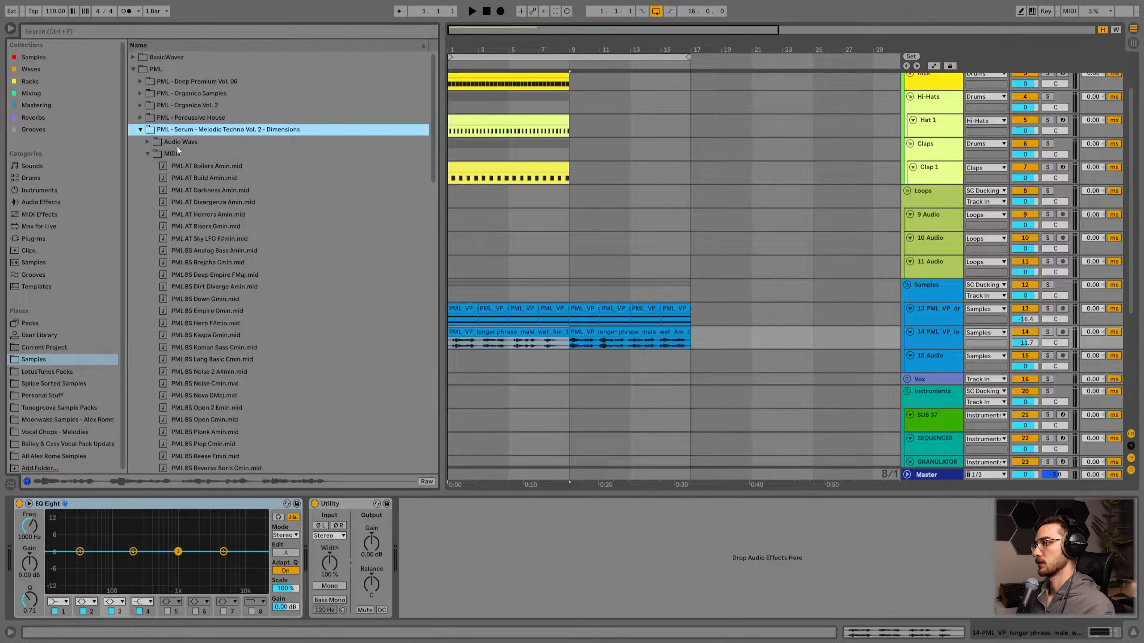
pyautogui.scroll(-3, 212, 262)
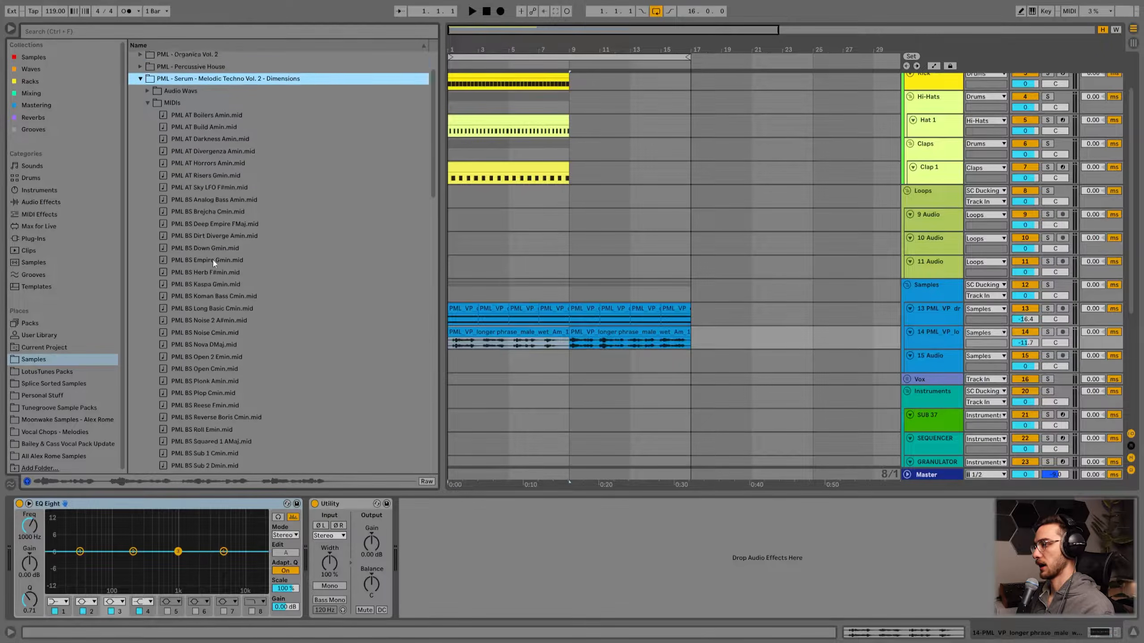
pyautogui.scroll(3, 276, 314)
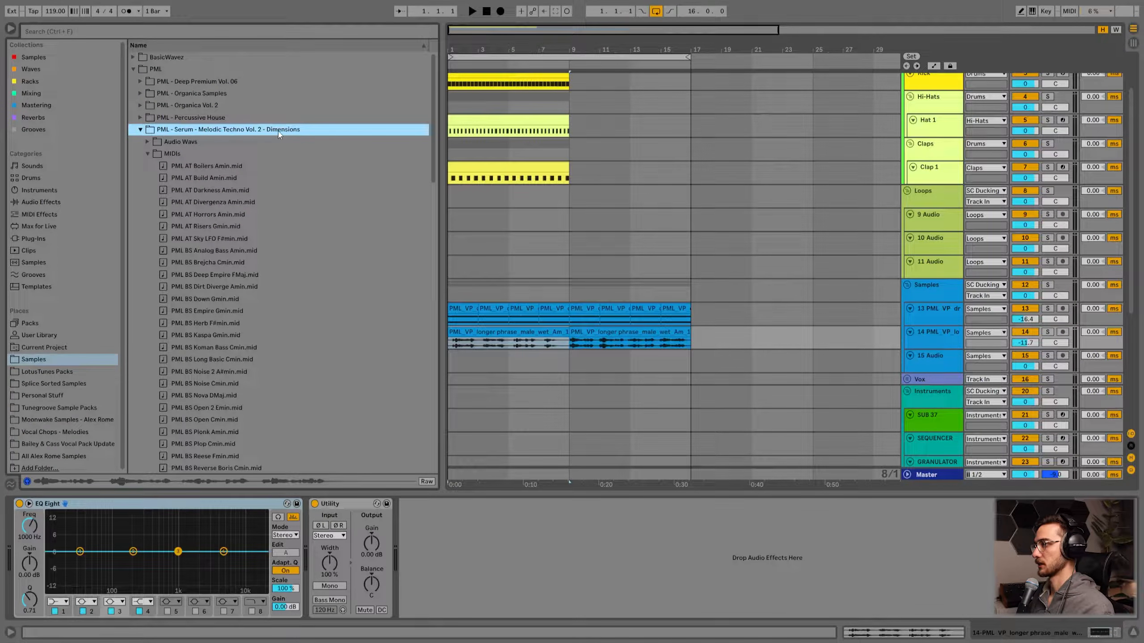
pyautogui.scroll(-10, 248, 365)
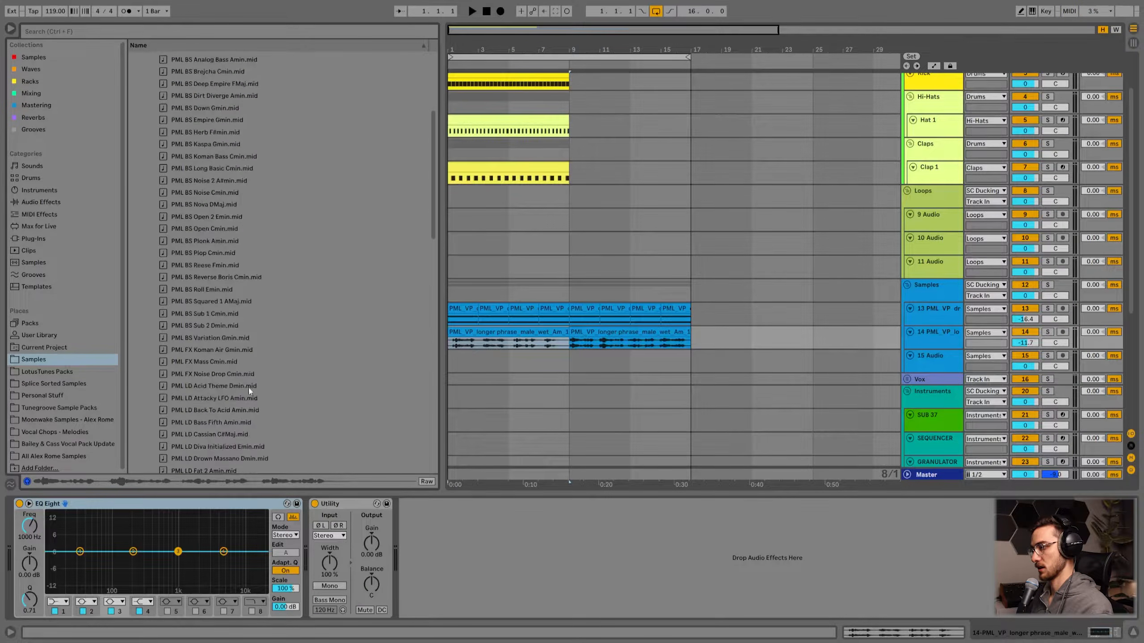
pyautogui.scroll(-8, 237, 396)
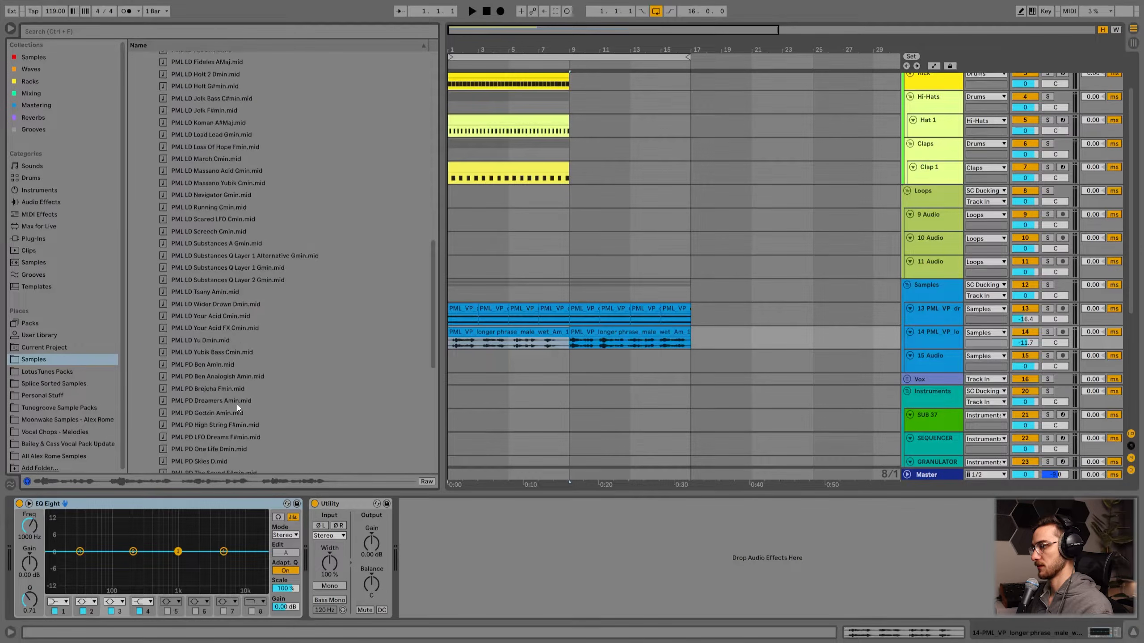
# - Insert a new MIDI track directly below the vocal phrase track 14 in the Samples group
pyautogui.click(933, 370)
pyautogui.moveTo(933, 373); pyautogui.dragTo(934, 395)
pyautogui.click(926, 346)
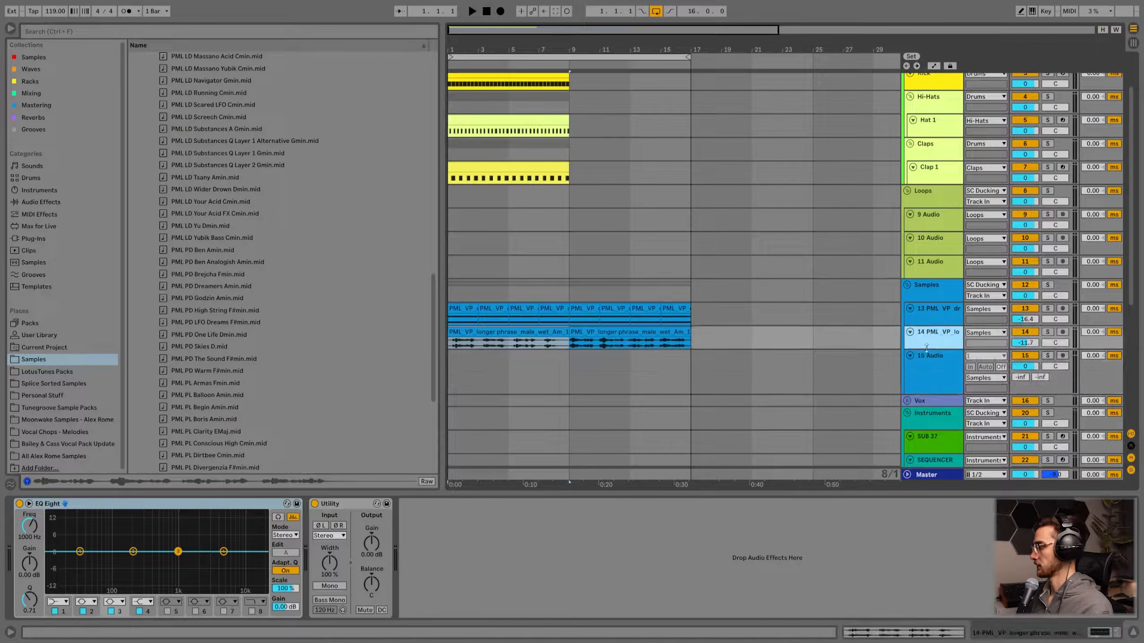
pyautogui.hotkey('ctrl', 'shift', 't')
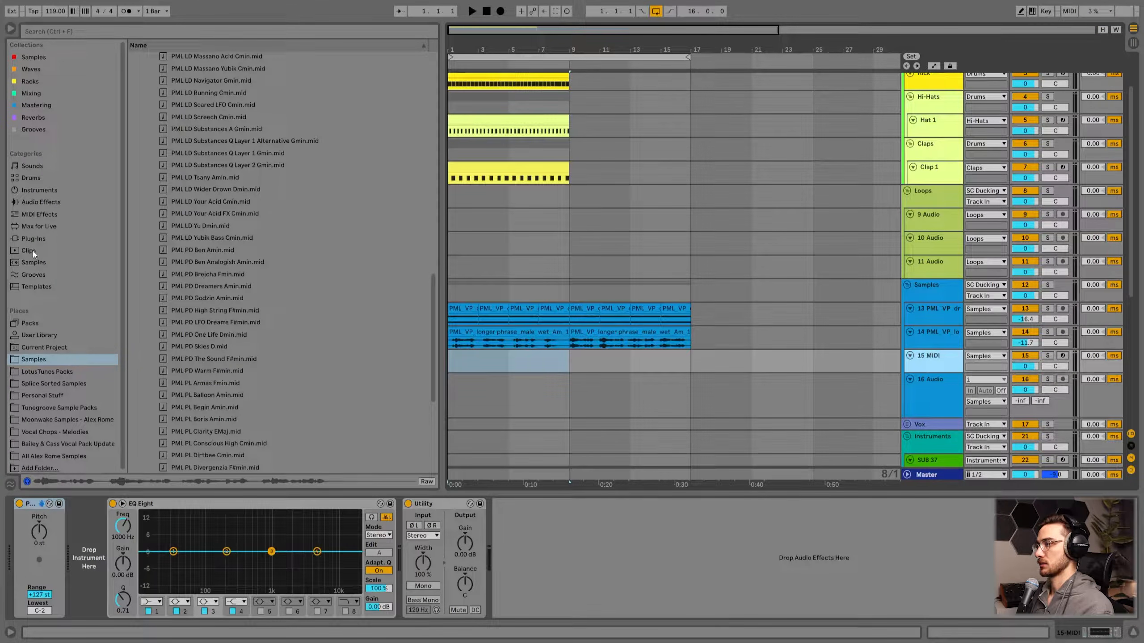
# - Find the Serum_x64 plug-in with the search "se" and load it on the new MIDI track
pyautogui.click(33, 239)
pyautogui.click(89, 32)
pyautogui.write('se')
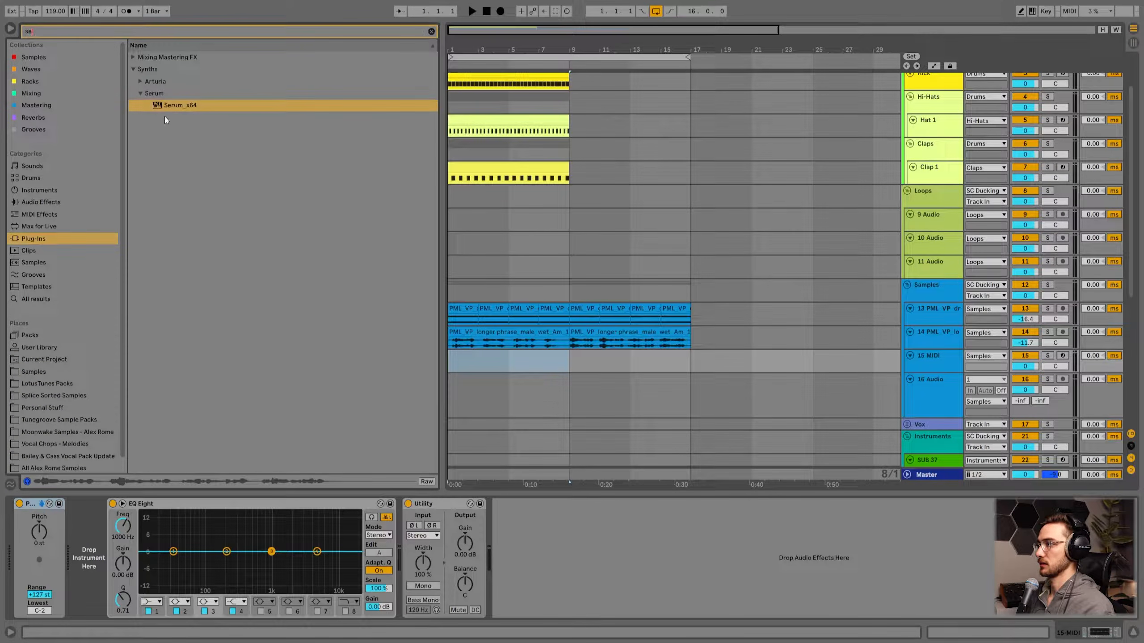
pyautogui.doubleClick(187, 107)
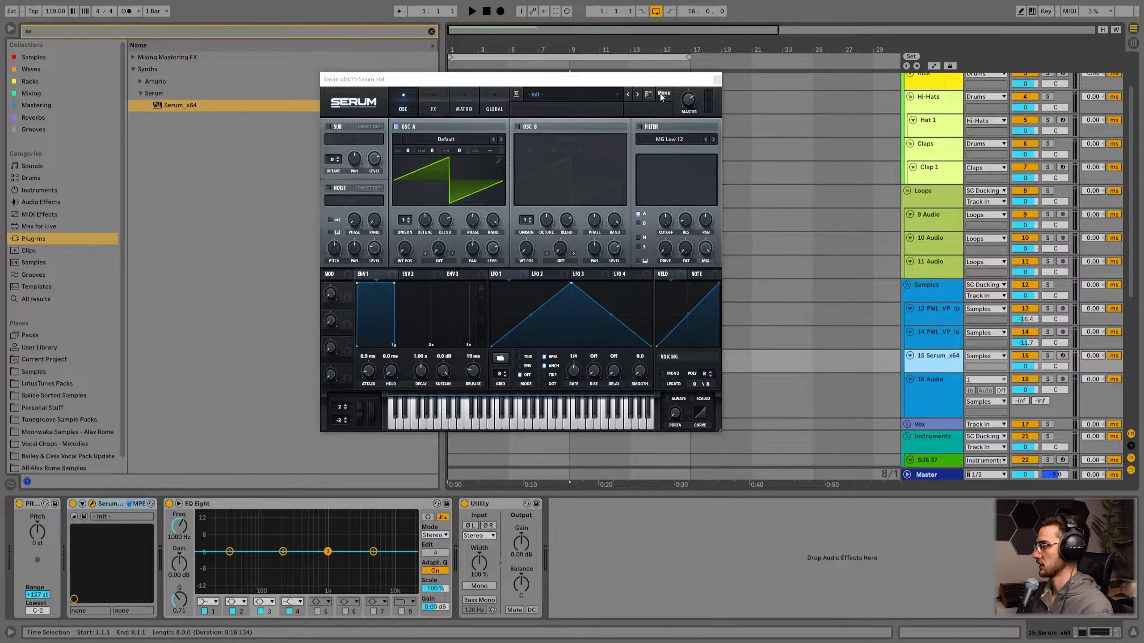
# - Load the PML PD Ben preset from PML - Melodic Techno Vol. 02 in Serum and close its window
pyautogui.click(544, 94)
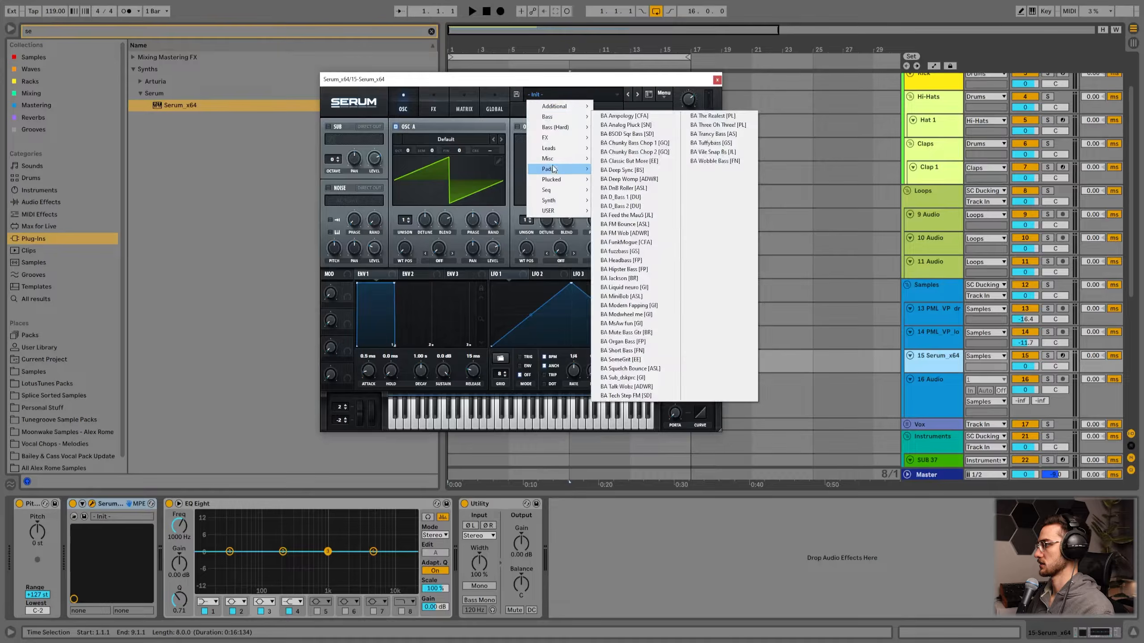
pyautogui.moveTo(570, 112)
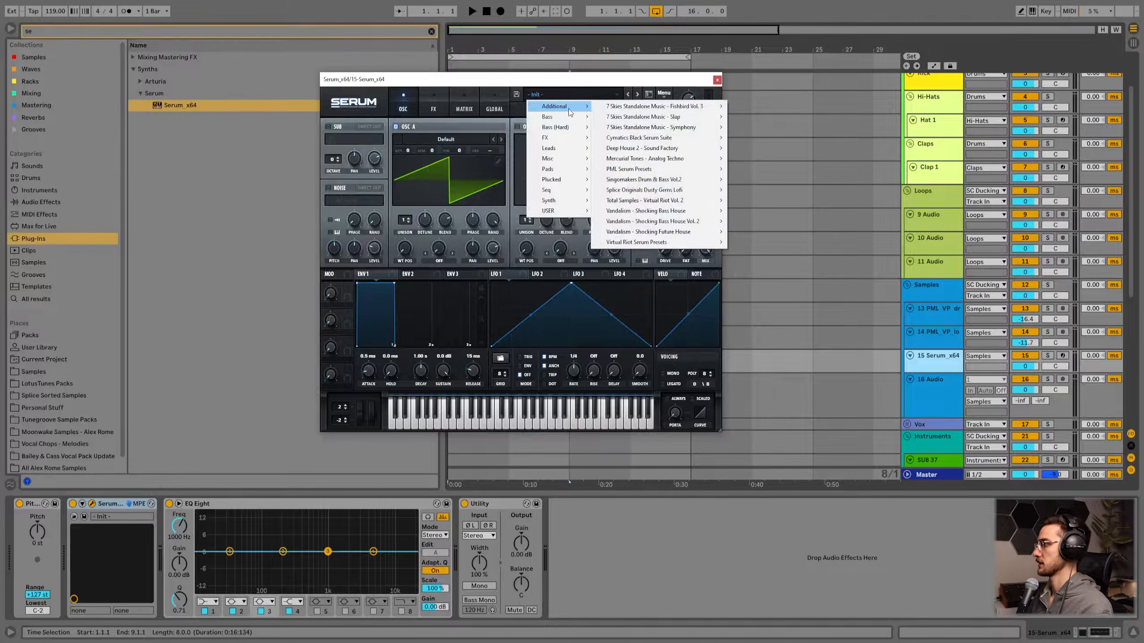
pyautogui.moveTo(650, 171)
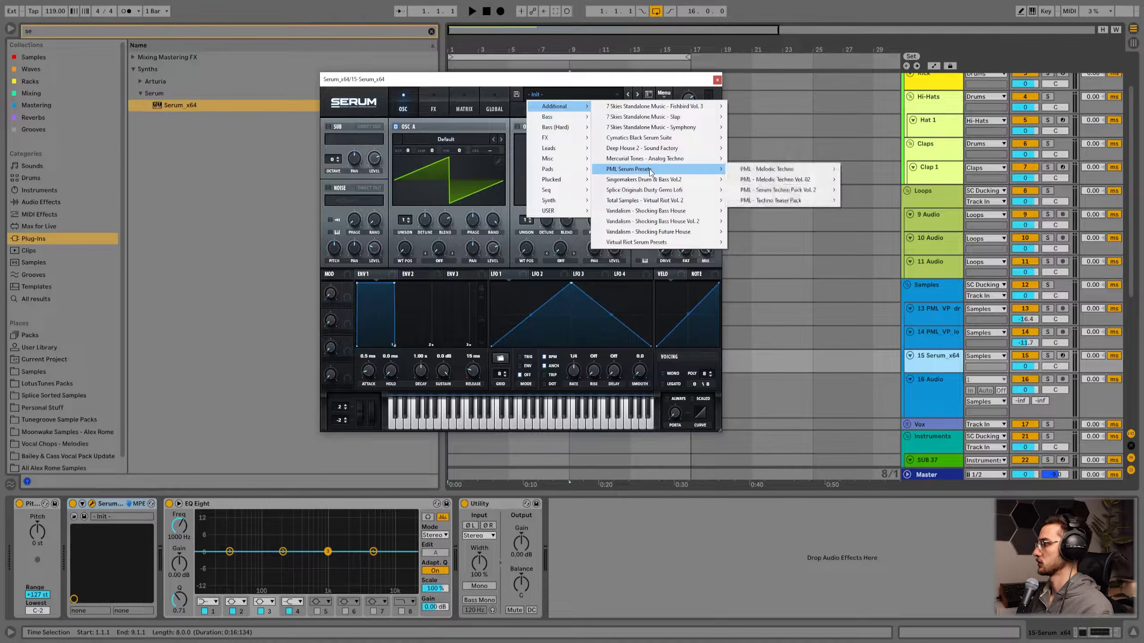
pyautogui.moveTo(793, 180)
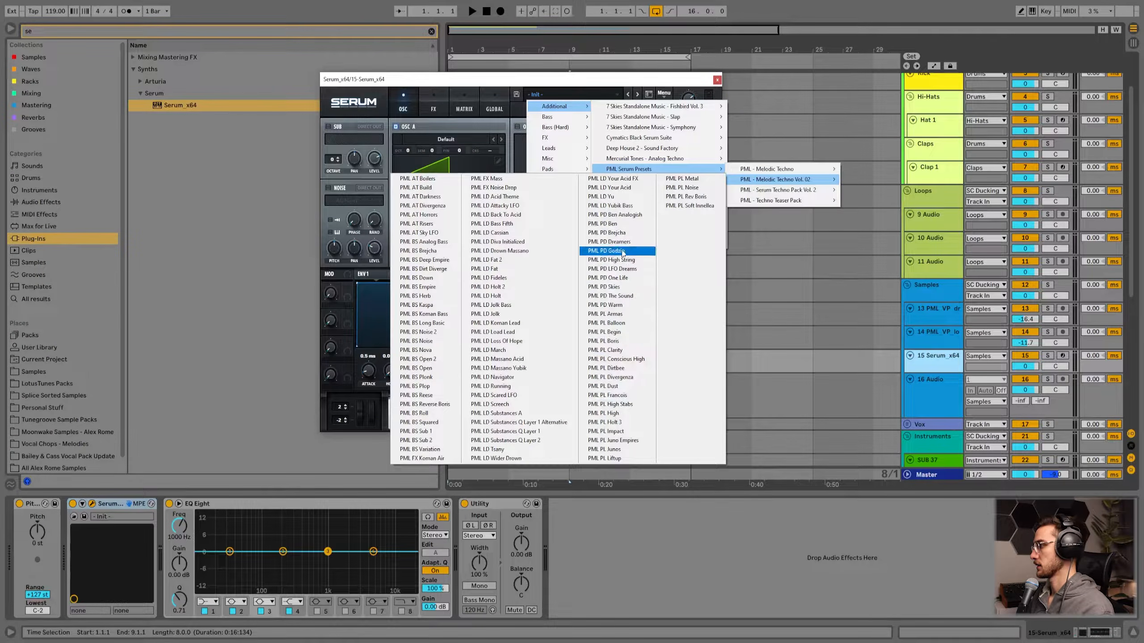
pyautogui.click(621, 224)
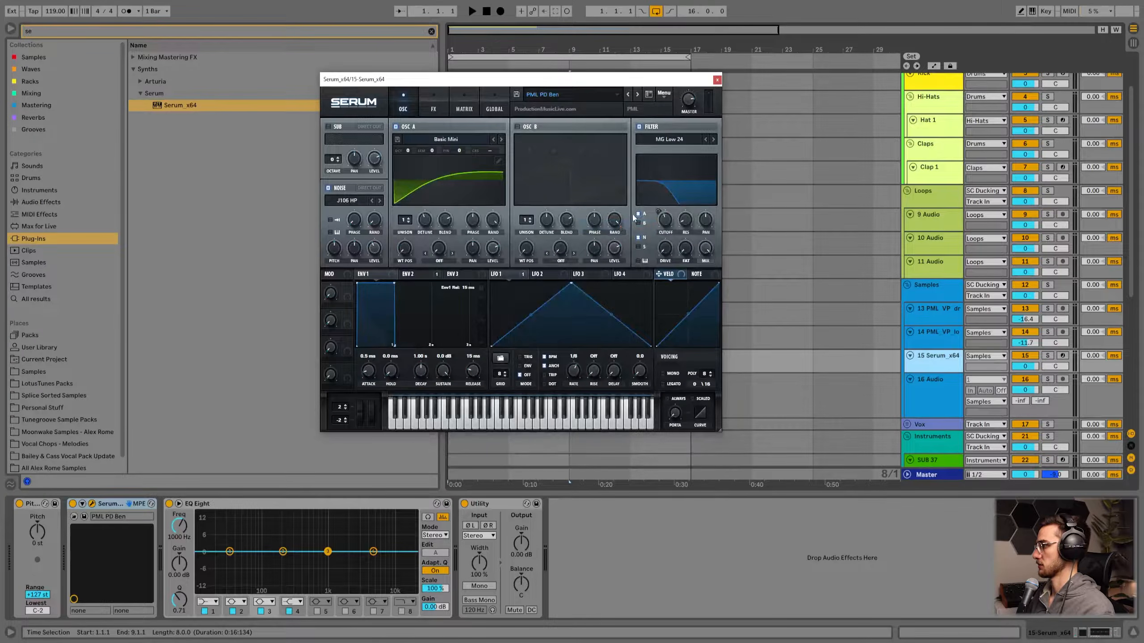
pyautogui.click(717, 79)
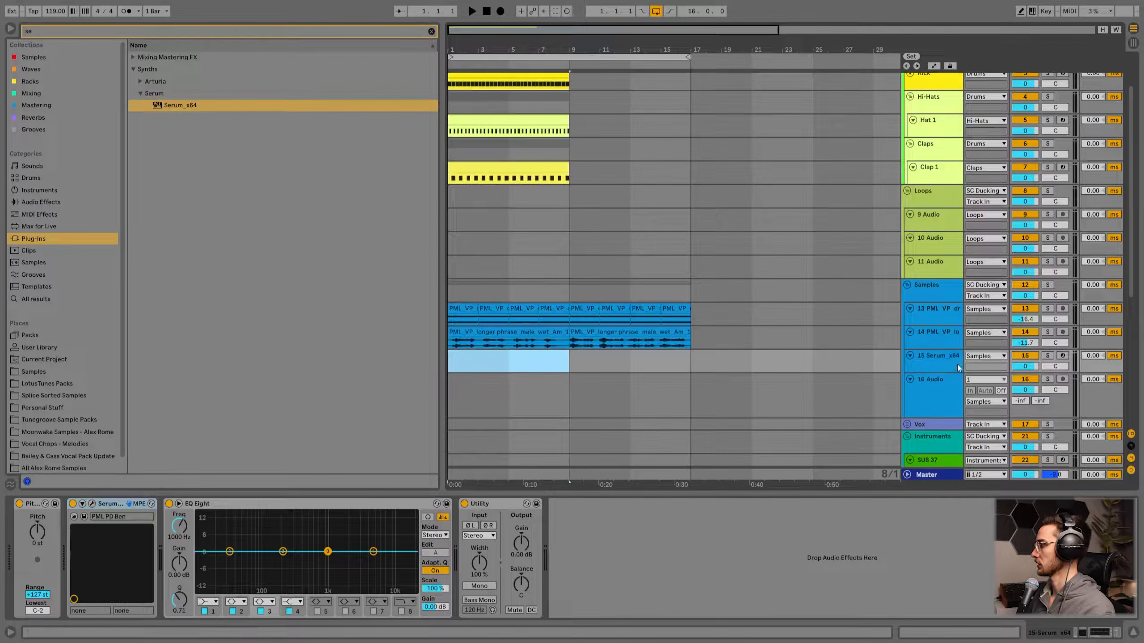
# - Unfold the Serum track and place PML PD Ben Amin.mid from the Samples folder on it, spanning bars 1 to 17
pyautogui.click(910, 356)
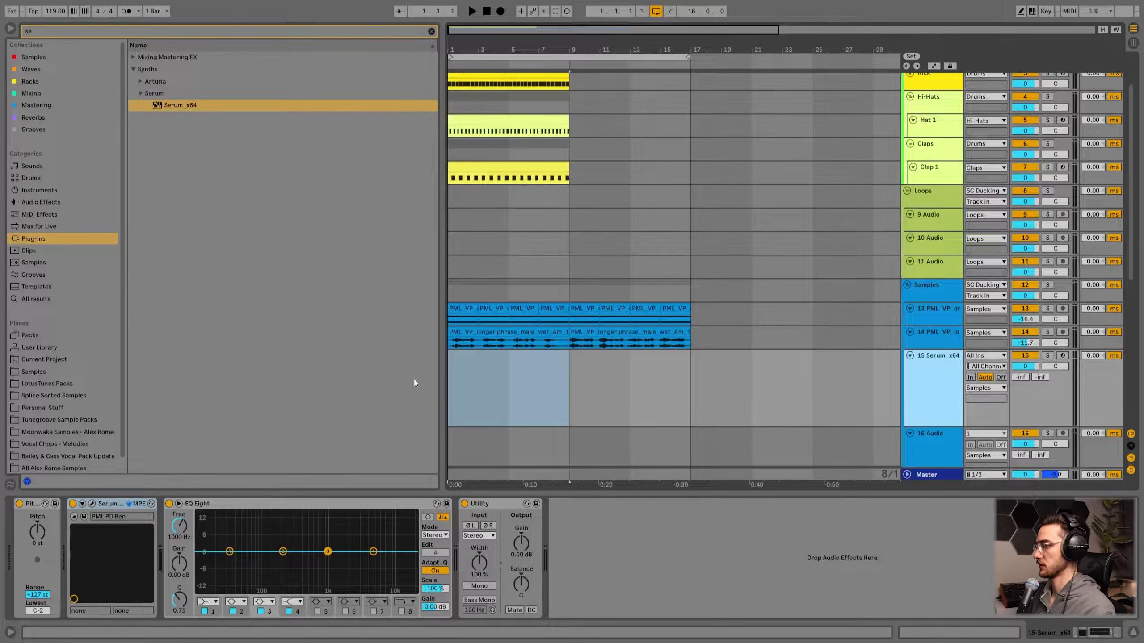
pyautogui.click(432, 32)
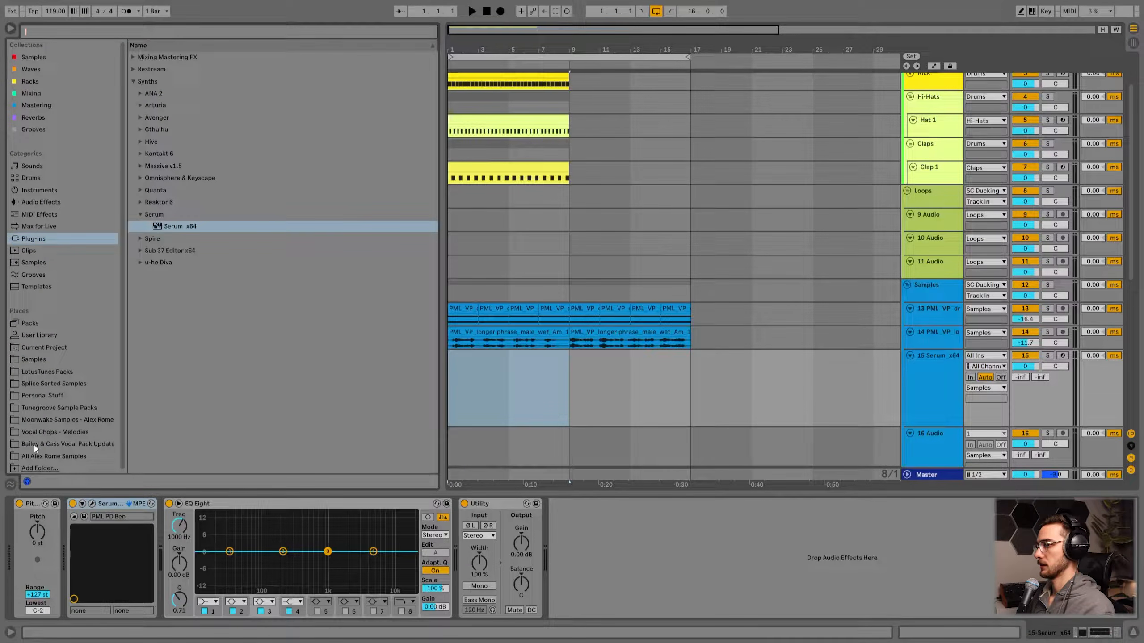
pyautogui.click(53, 432)
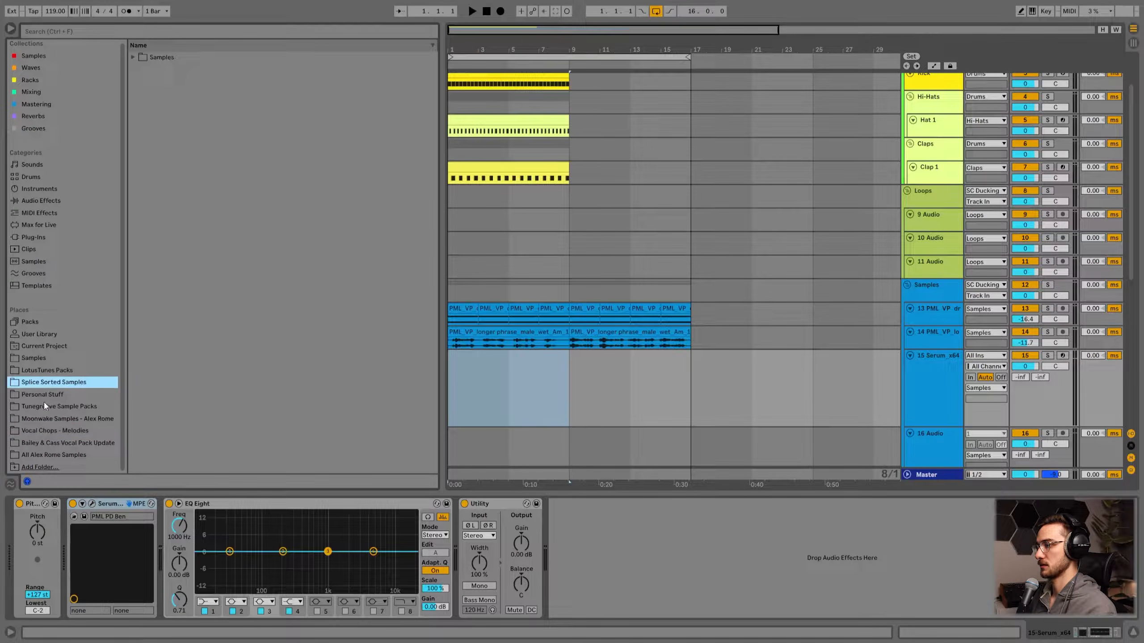
pyautogui.click(38, 359)
pyautogui.scroll(1, 226, 220)
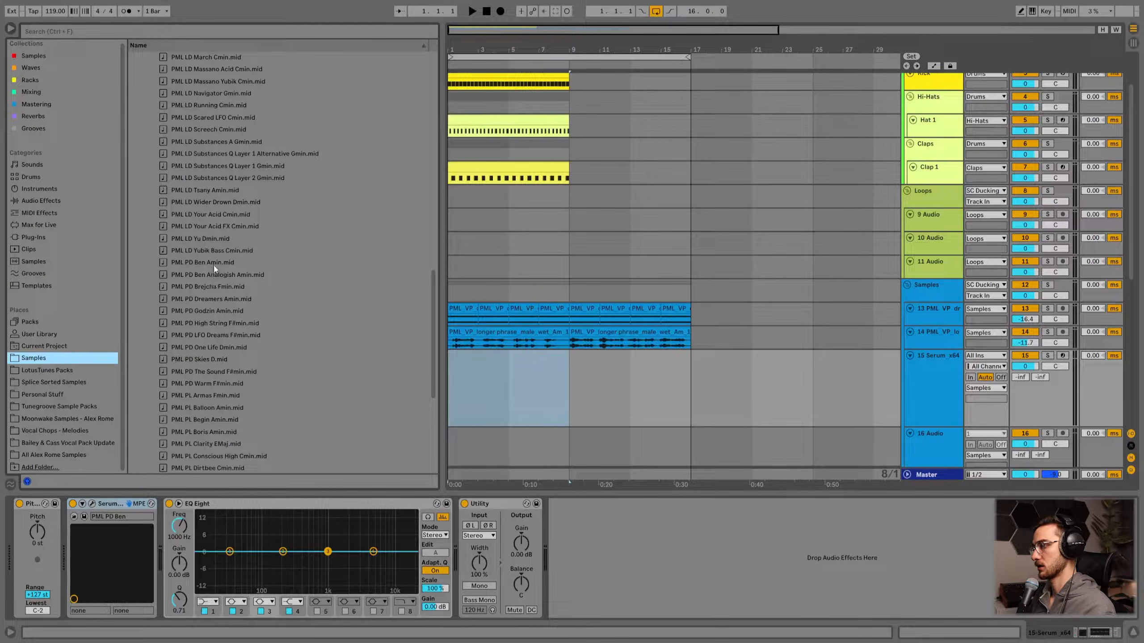
pyautogui.moveTo(208, 264); pyautogui.dragTo(481, 354)
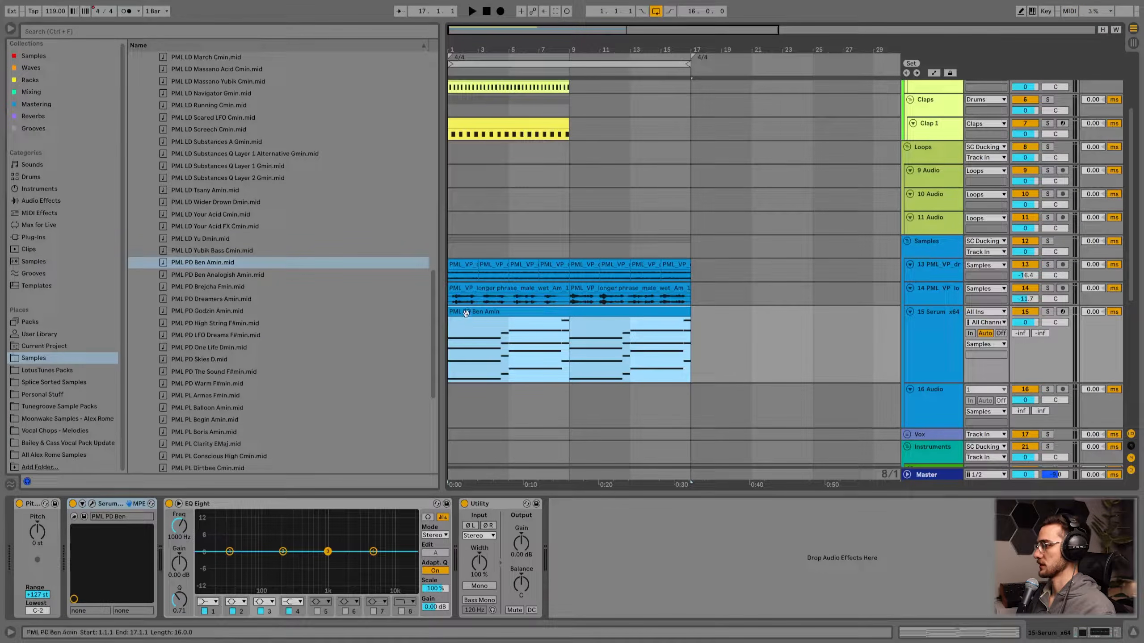
# - Play the loop from bar 1 and set the Serum pad track's volume to -9.9 dB
pyautogui.moveTo(459, 50); pyautogui.dragTo(459, 59)
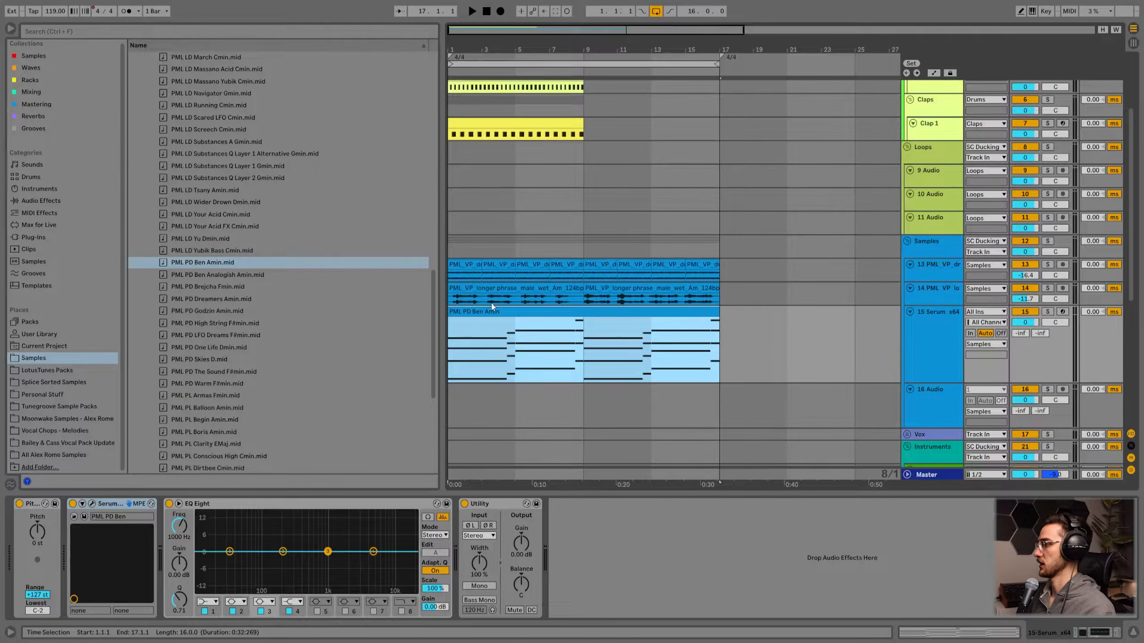
pyautogui.click(951, 337)
pyautogui.moveTo(1025, 323); pyautogui.dragTo(1025, 338)
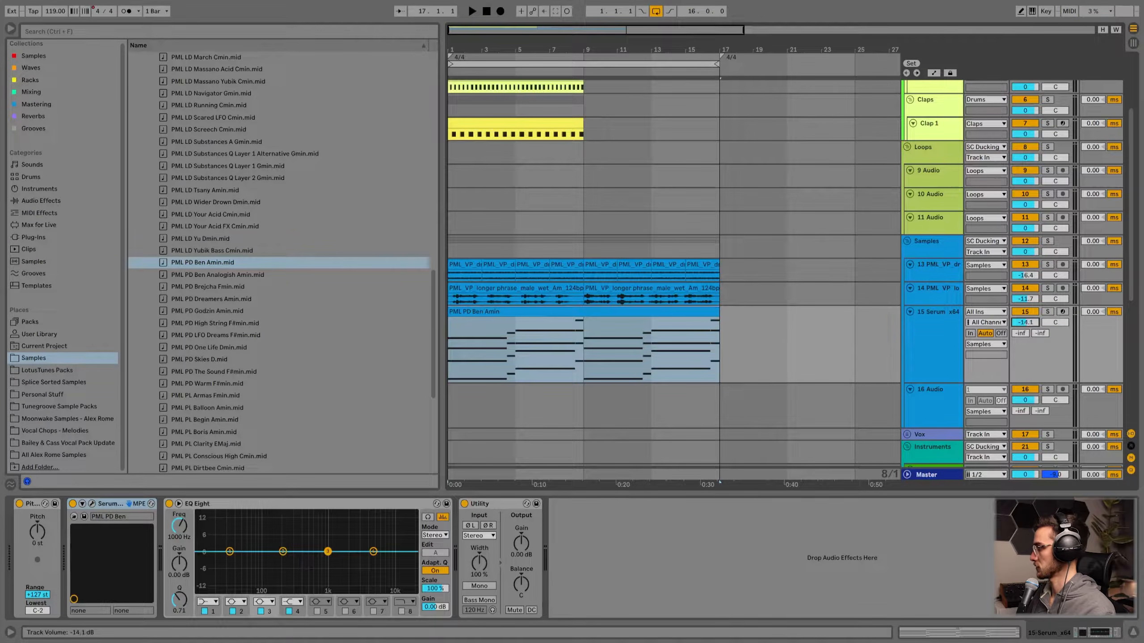
pyautogui.click(935, 332)
pyautogui.press('space')
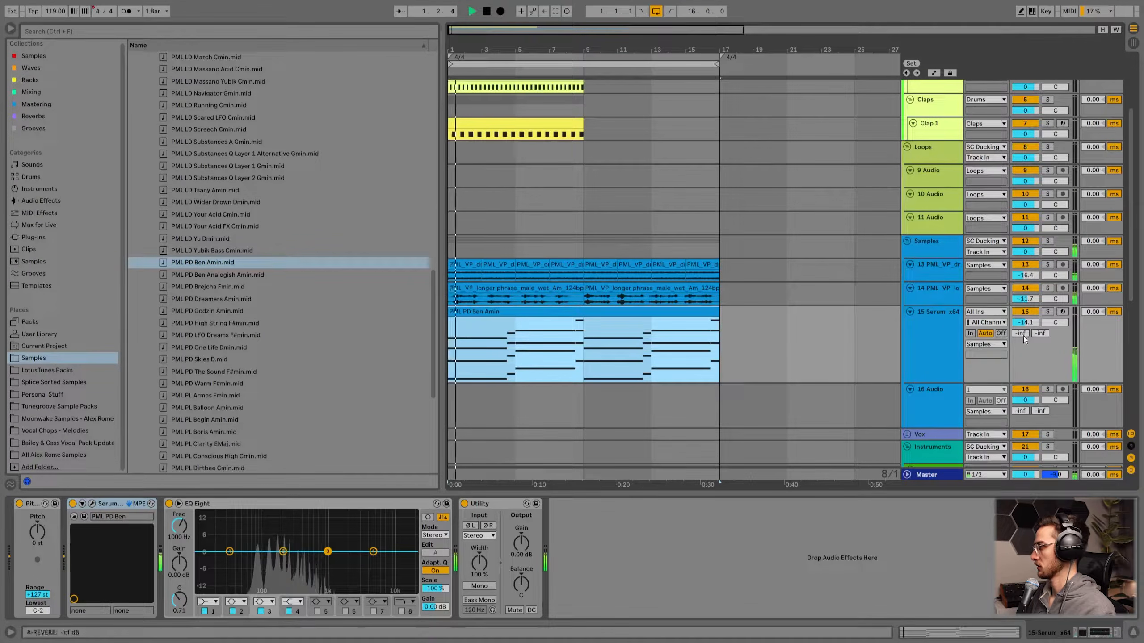
pyautogui.moveTo(1029, 324); pyautogui.dragTo(1029, 321)
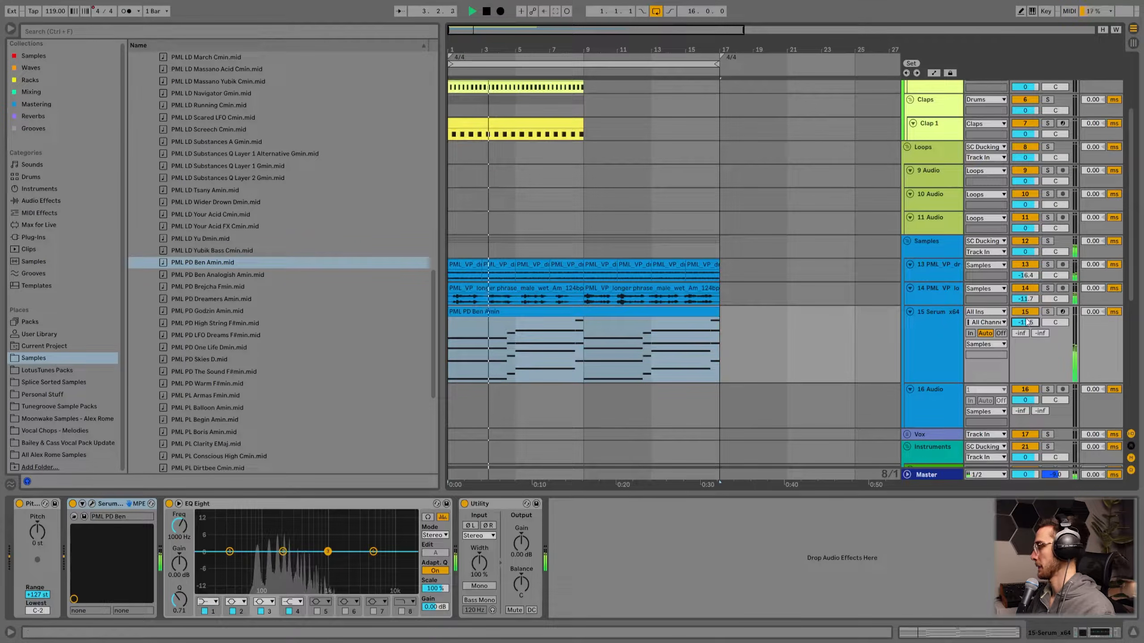
pyautogui.click(929, 271)
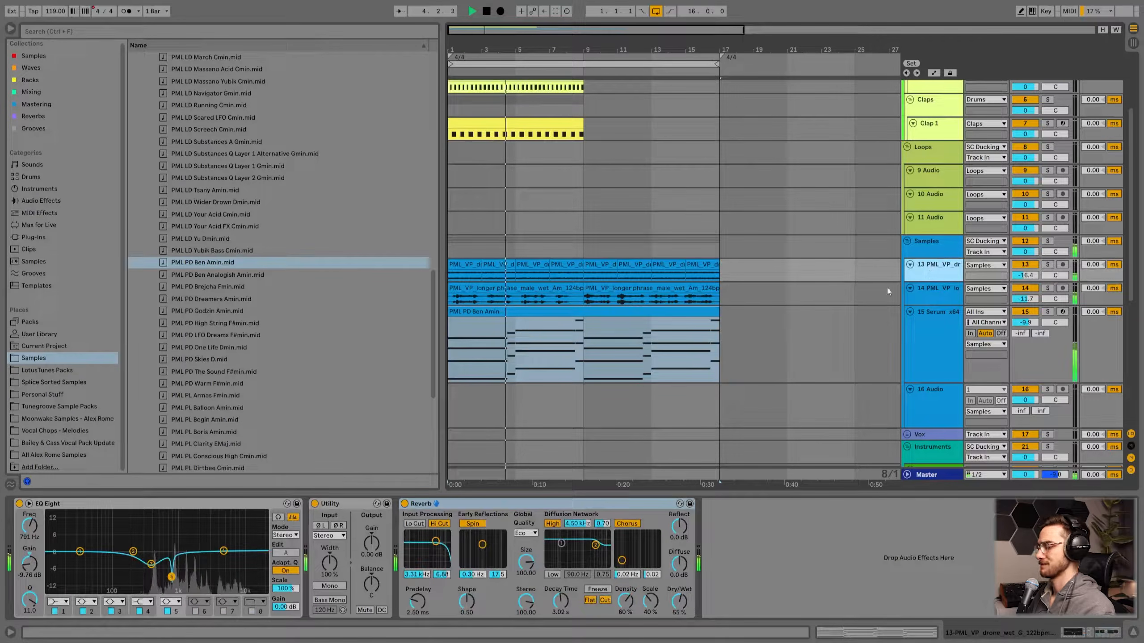
# - Lower the second vocal phrase clip's gain to -0.94 dB, then stop playback with the insert marker at bar 9 on the Serum track
pyautogui.click(662, 311)
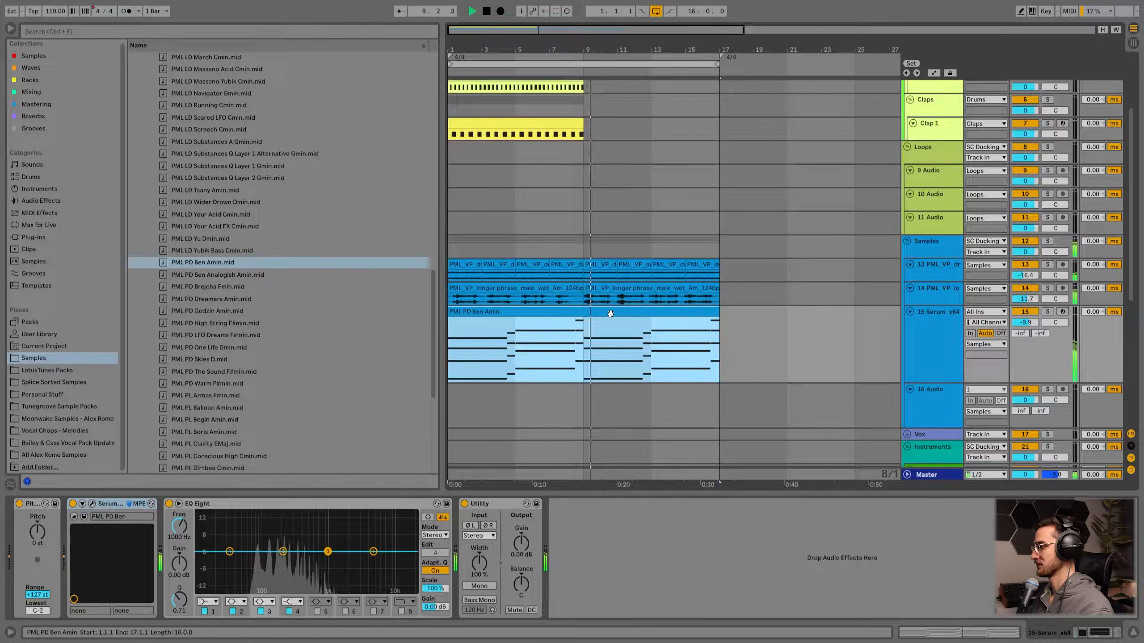
pyautogui.click(602, 290)
pyautogui.doubleClick(602, 289)
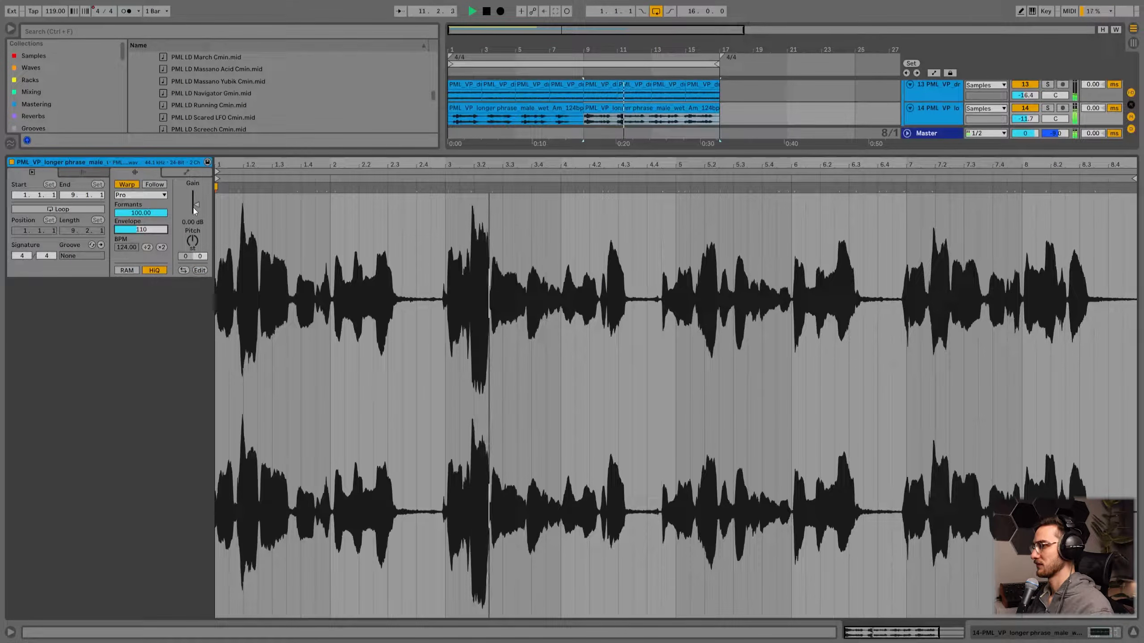
pyautogui.moveTo(197, 206); pyautogui.dragTo(197, 208)
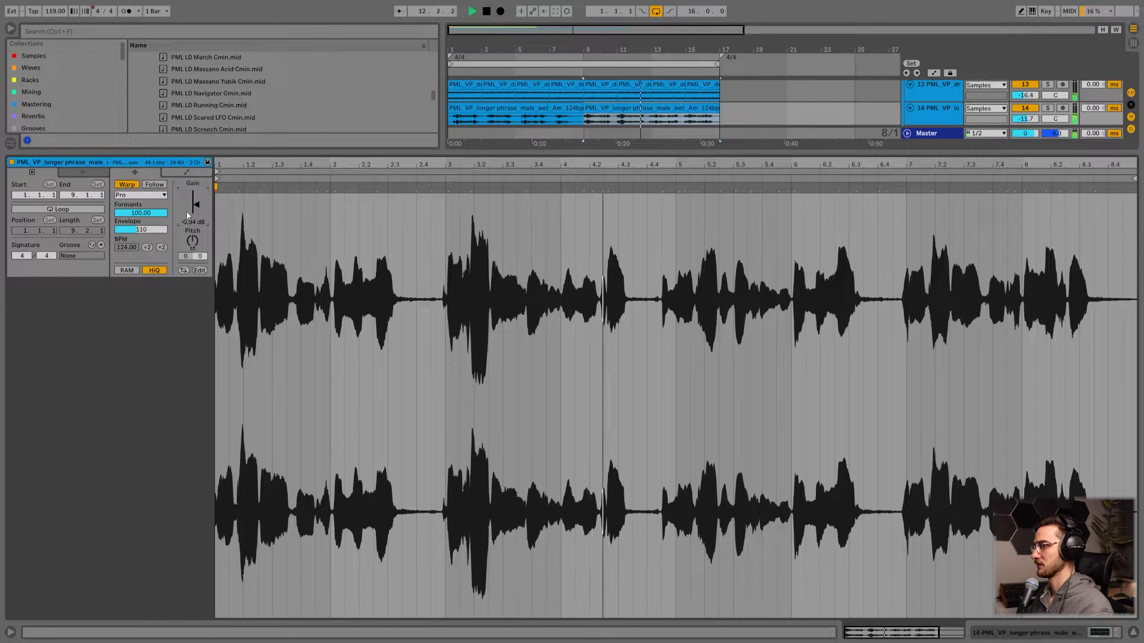
pyautogui.hotkey('shift', 'Tab')
pyautogui.press('space')
pyautogui.click(573, 182)
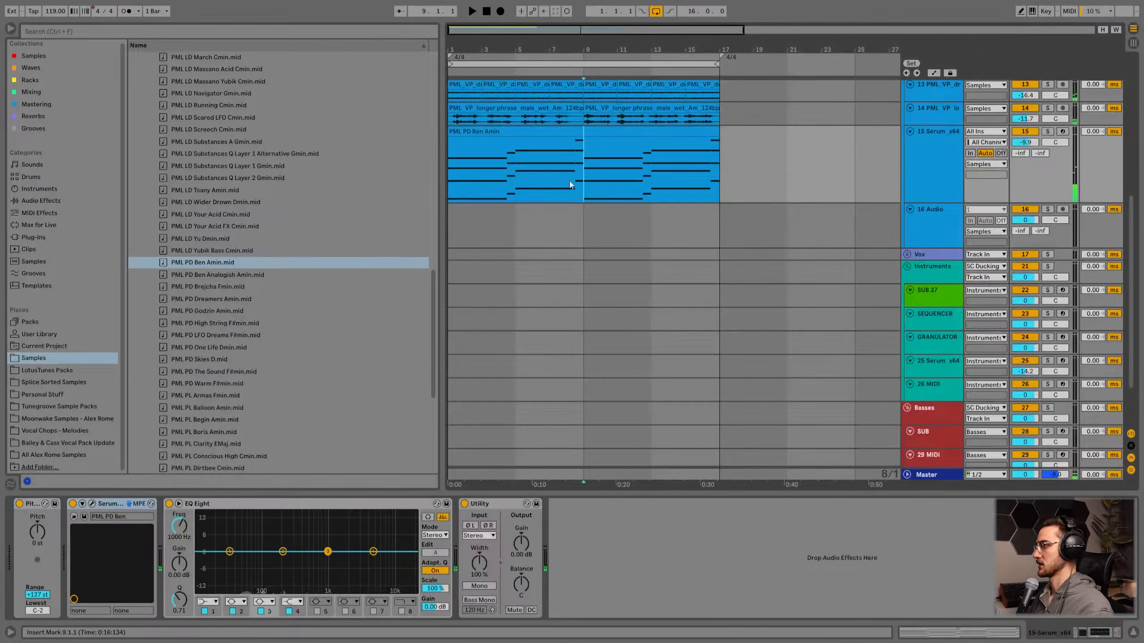
# - Check the names of both male vocal phrase clips and set the project tempo to 124 BPM
pyautogui.scroll(3, 575, 170)
pyautogui.click(505, 187)
pyautogui.click(615, 185)
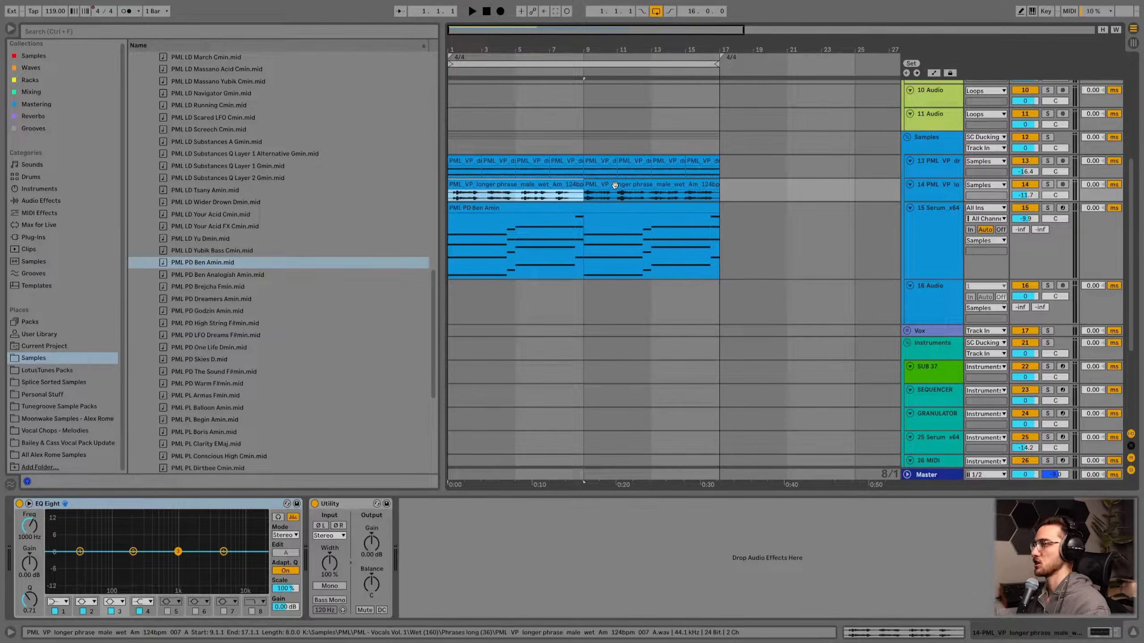
pyautogui.click(55, 12)
pyautogui.write('124')
pyautogui.press('Return')
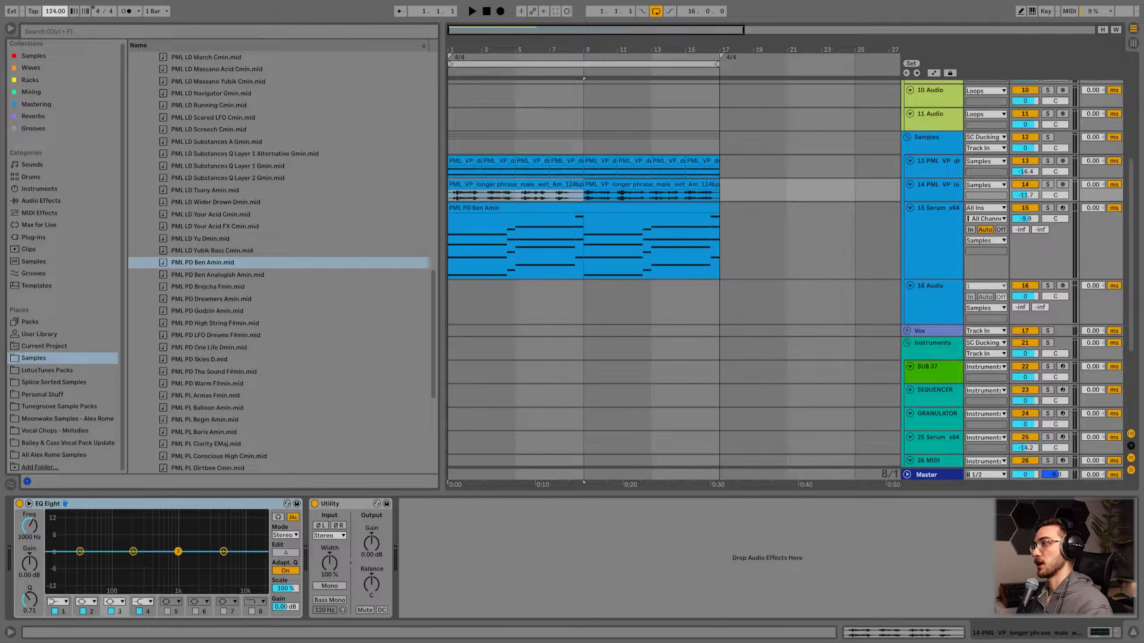
# - Enlarge the male vocal phrase track's height to inspect the waveform of its first clip
pyautogui.click(503, 184)
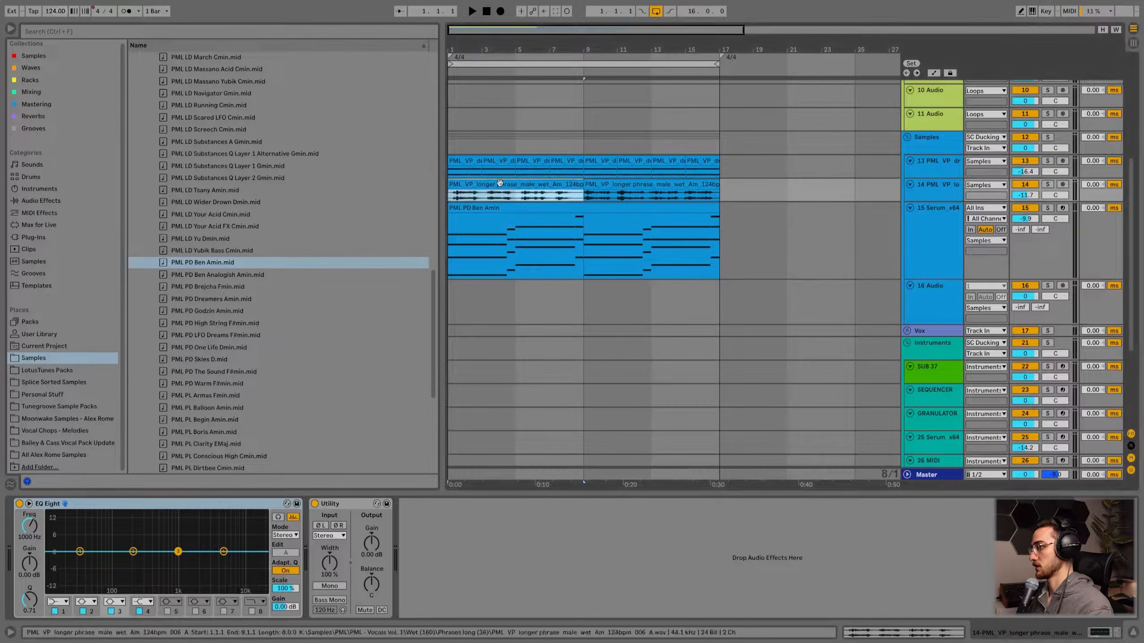
pyautogui.click(930, 198)
pyautogui.moveTo(931, 201); pyautogui.dragTo(934, 267)
pyautogui.click(540, 184)
pyautogui.moveTo(567, 46); pyautogui.dragTo(593, 55)
pyautogui.moveTo(487, 48); pyautogui.dragTo(480, 39)
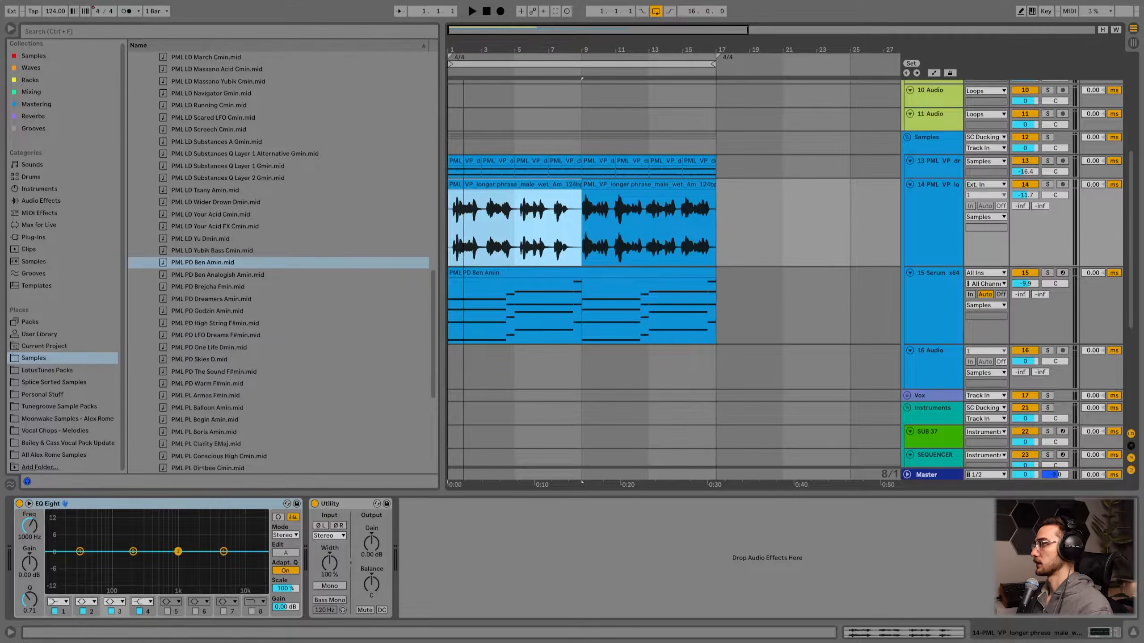
# - Delete all time signature changes from the arrangement and select the Serum pad clip
pyautogui.rightClick(715, 58)
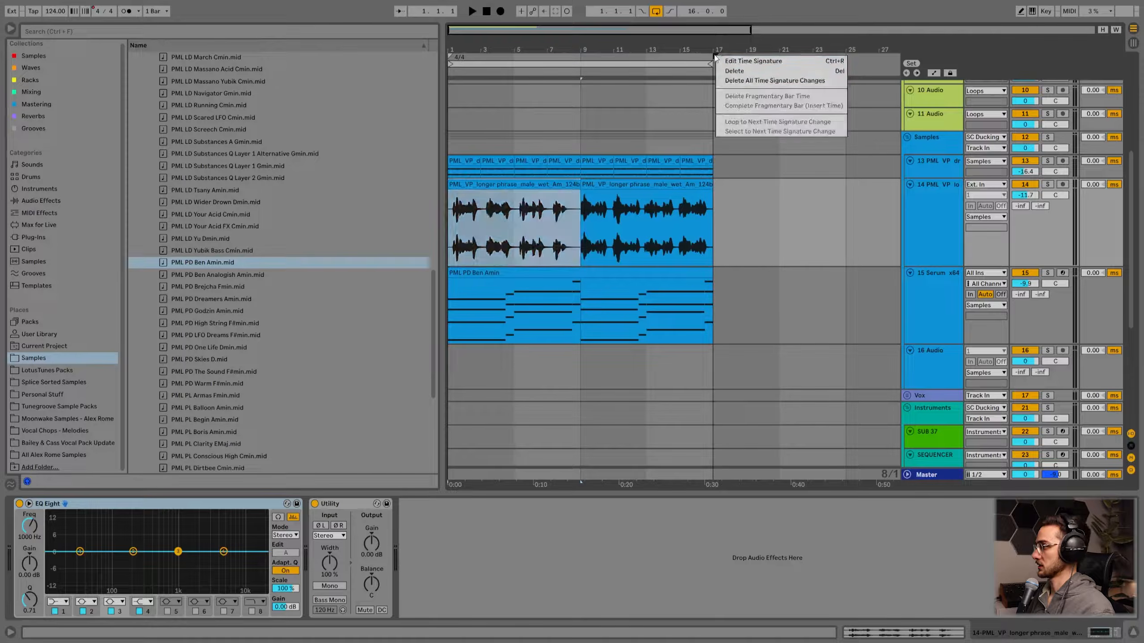
pyautogui.click(752, 81)
pyautogui.click(549, 265)
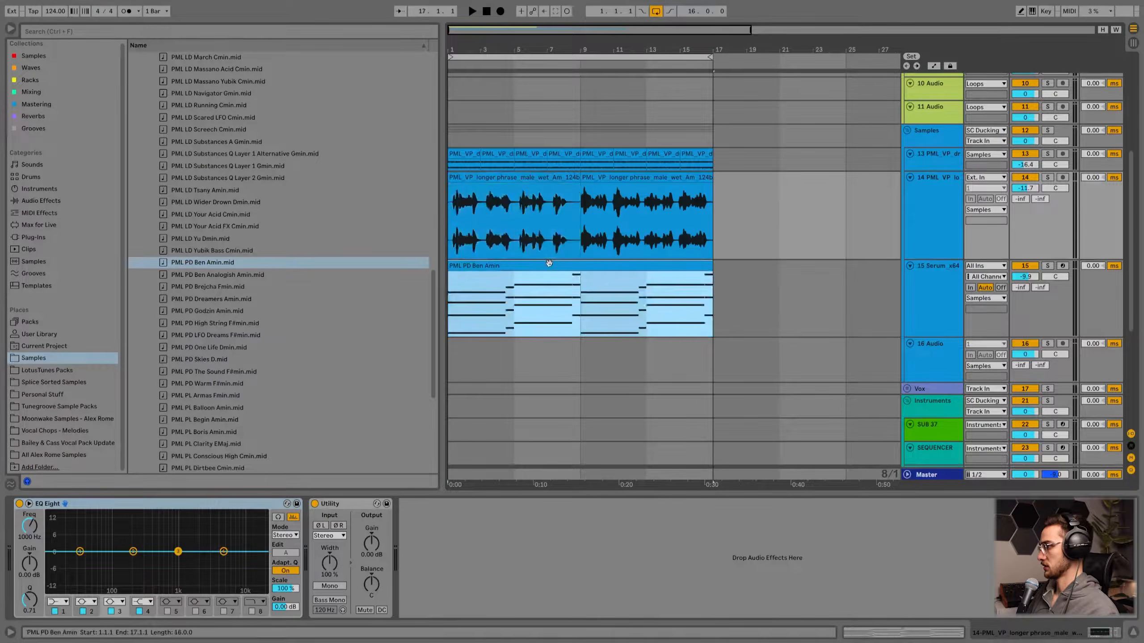
pyautogui.moveTo(553, 48); pyautogui.dragTo(553, 41)
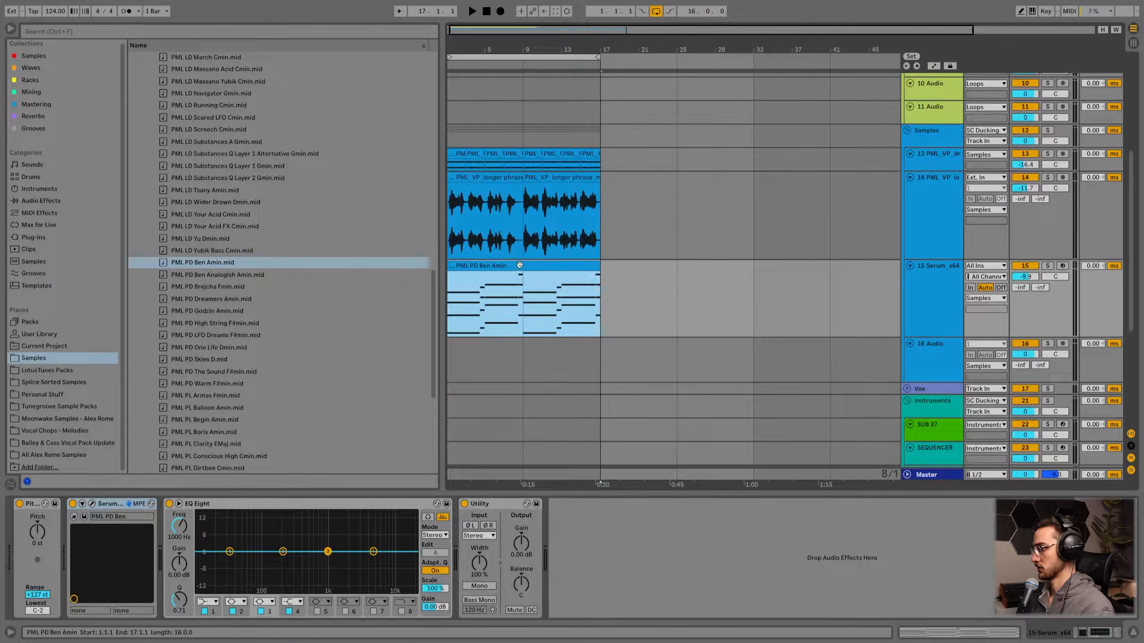
# - Review the PML PD Ben Amin clip, the pack's MIDI files in the Samples folder and the pad preset in Serum's window
pyautogui.scroll(3, 881, 321)
pyautogui.click(909, 357)
pyautogui.click(531, 331)
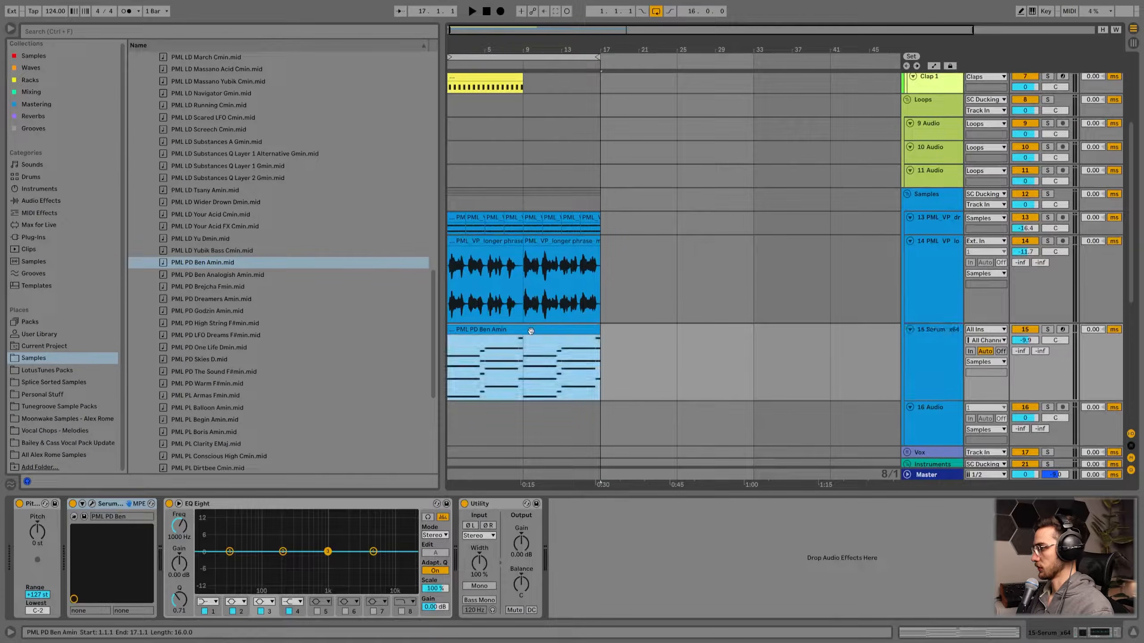
pyautogui.click(509, 330)
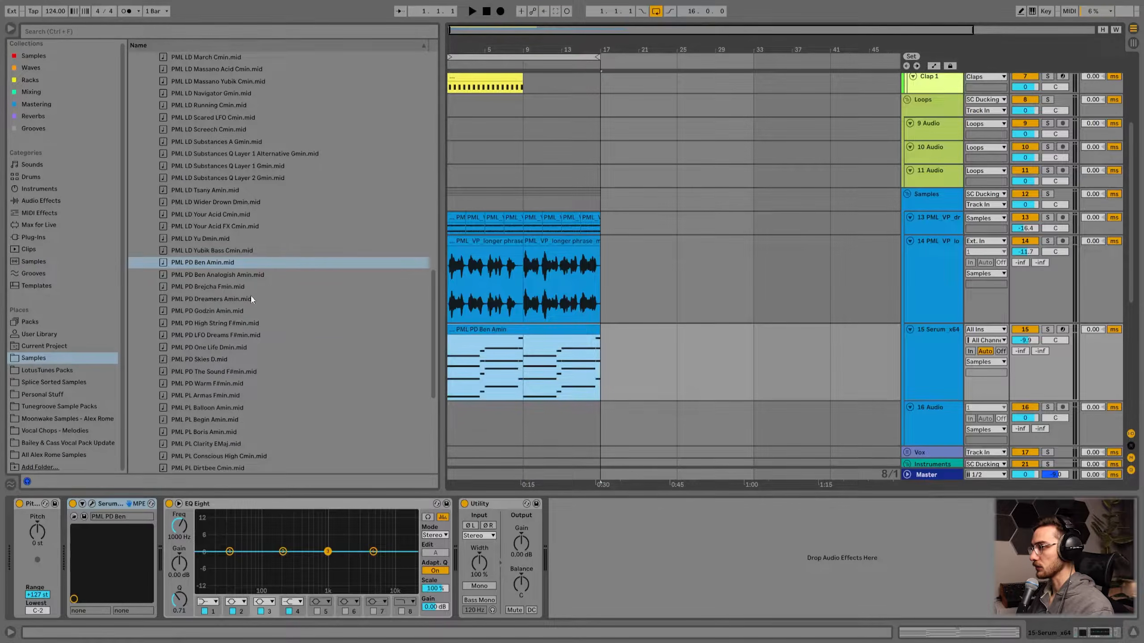
pyautogui.scroll(3, 269, 289)
pyautogui.scroll(20, 258, 306)
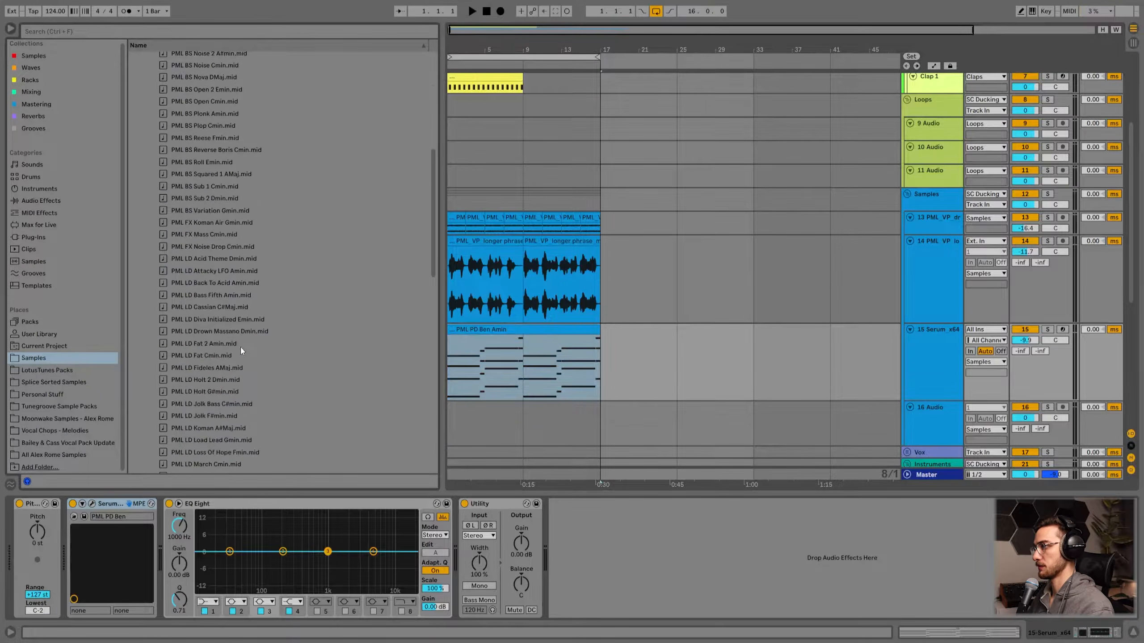
pyautogui.click(92, 504)
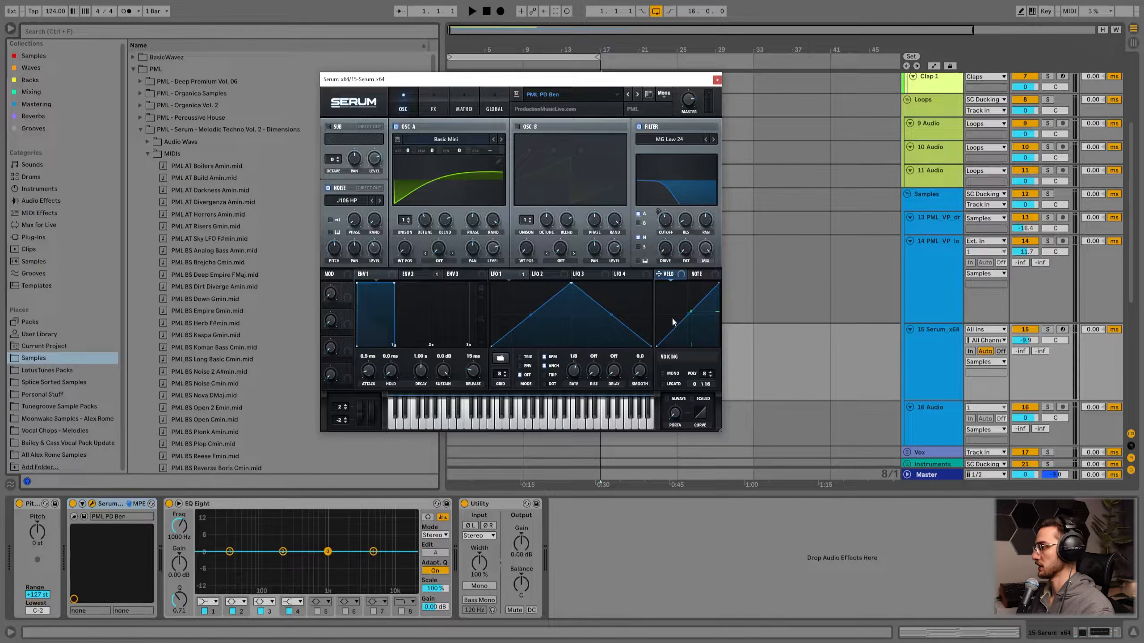
pyautogui.click(717, 80)
pyautogui.scroll(3, 561, 342)
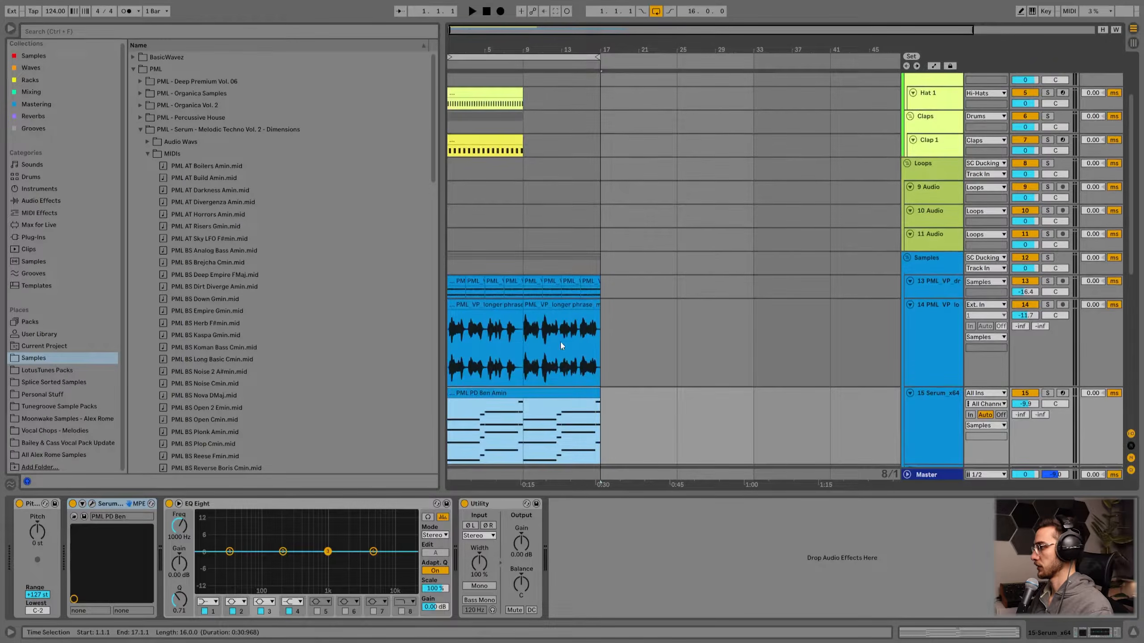
# - Enlarge the vocal drone track's height, play the loop and check the transposition of all its drone clips
pyautogui.click(965, 292)
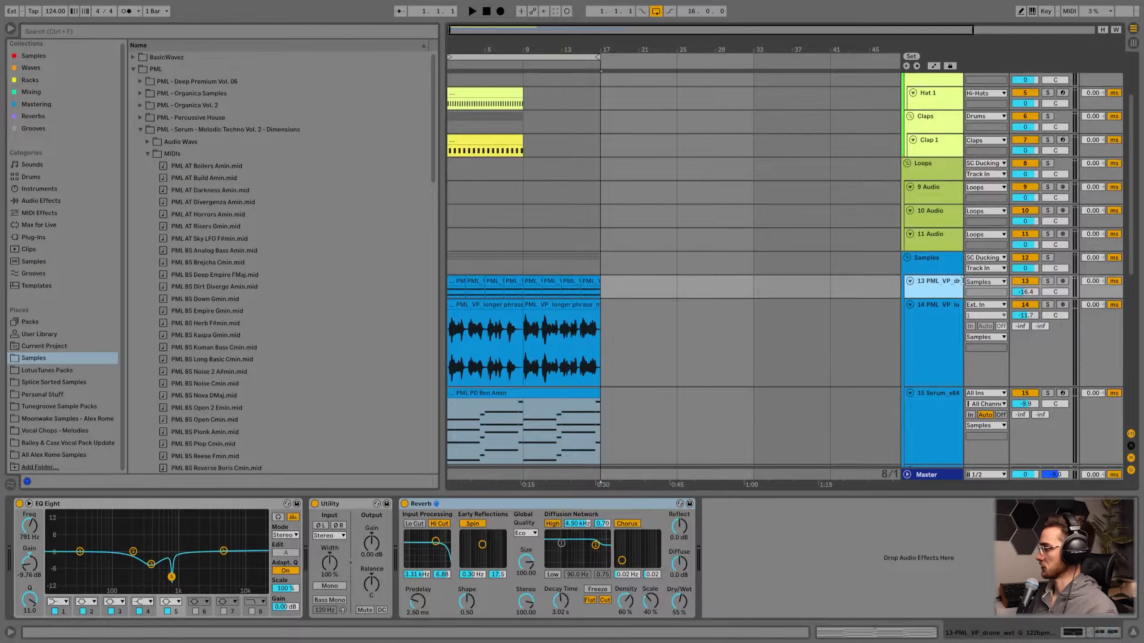
pyautogui.moveTo(941, 295); pyautogui.dragTo(936, 322)
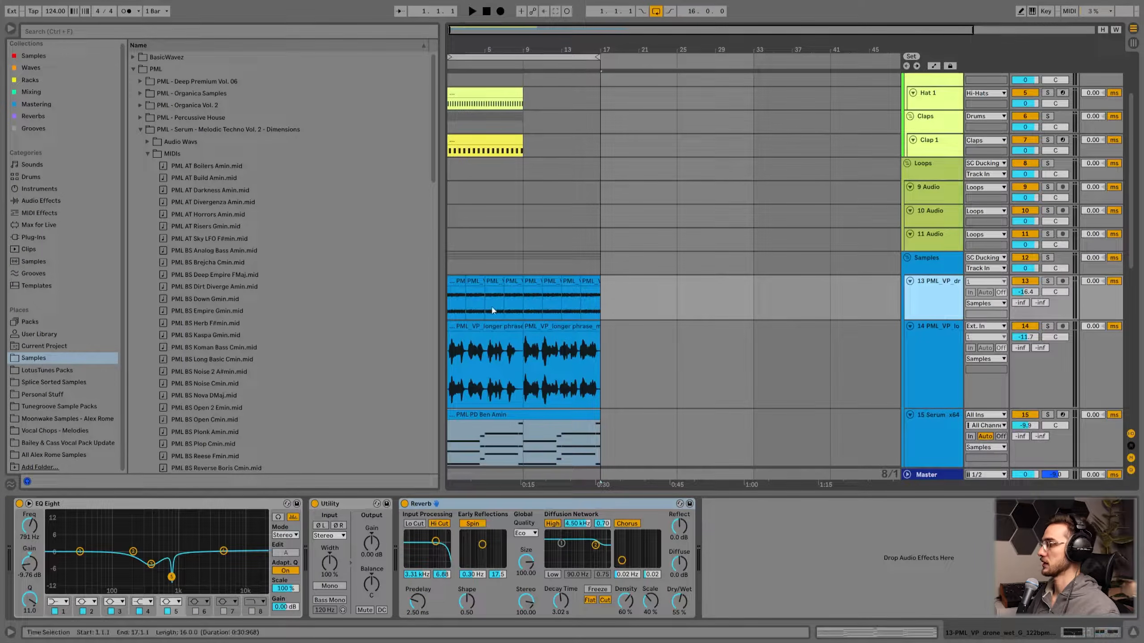
pyautogui.click(458, 297)
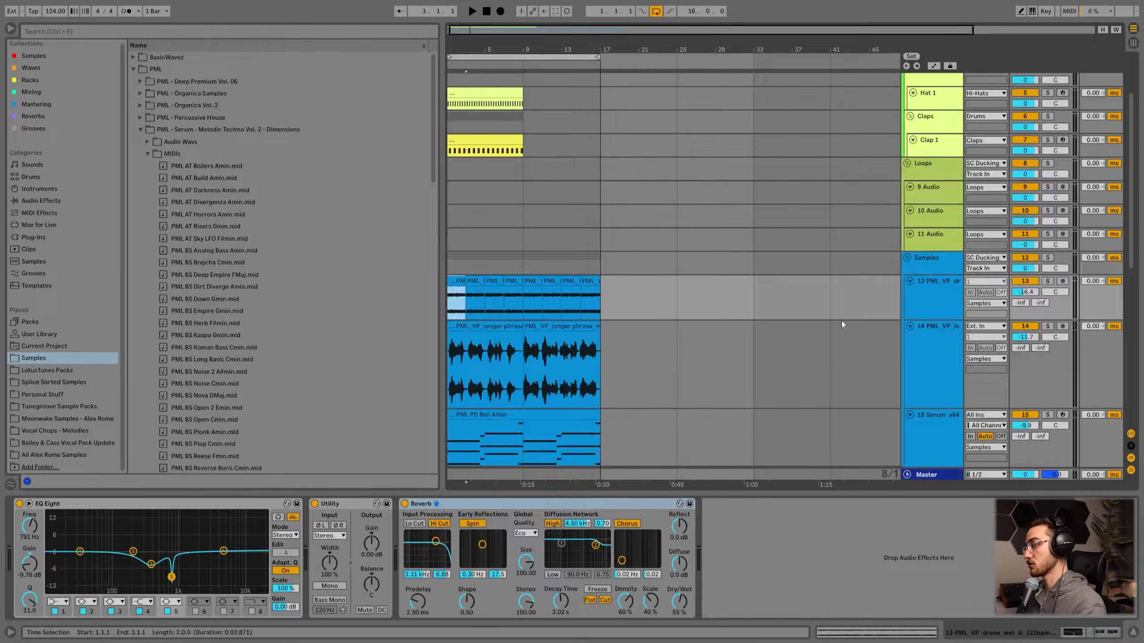
pyautogui.press('space')
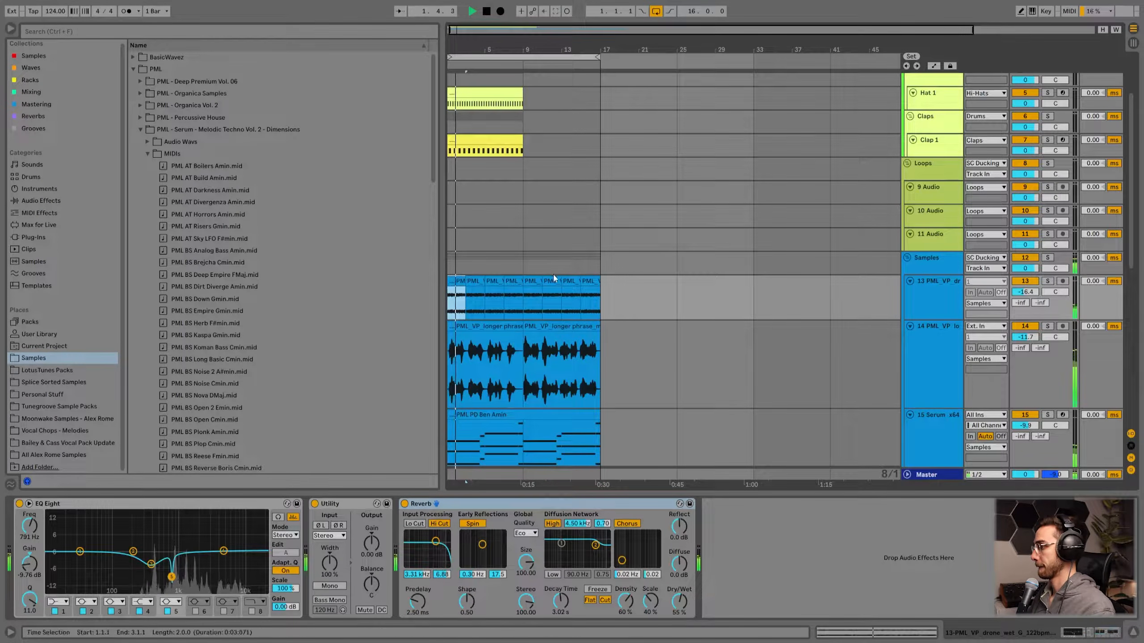
pyautogui.doubleClick(587, 277)
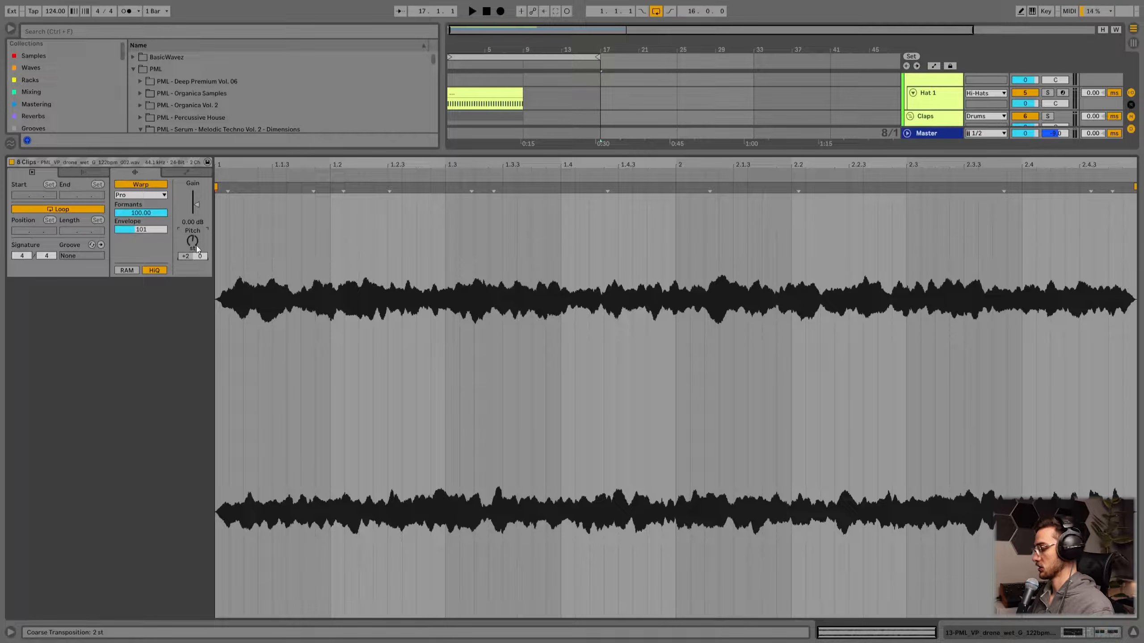
pyautogui.press('space')
pyautogui.hotkey('shift', 'Tab')
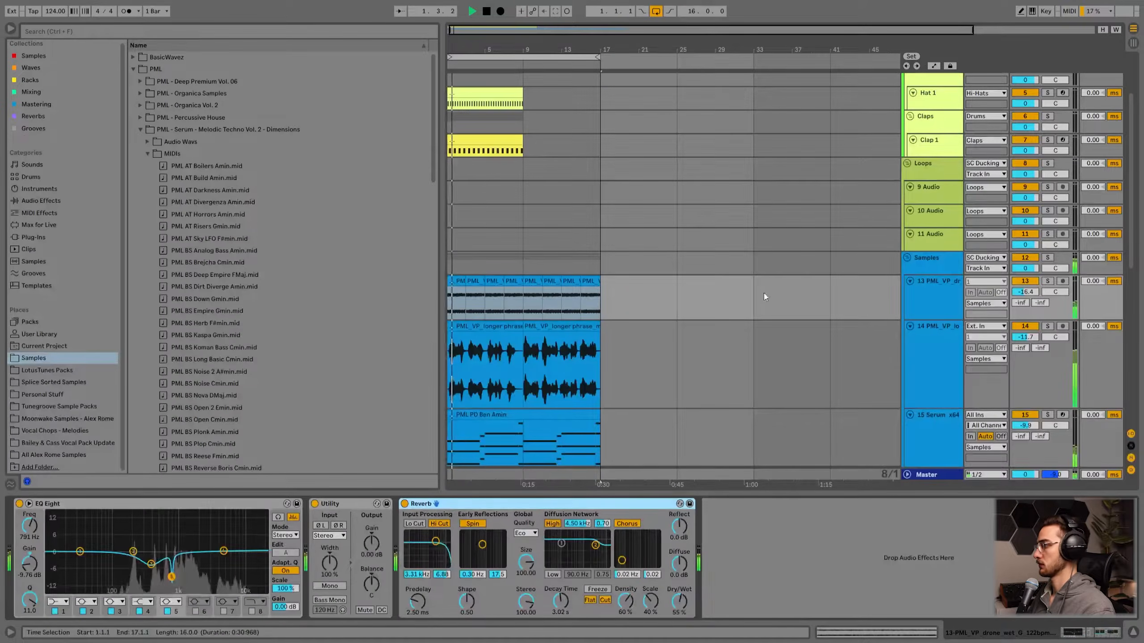
# - Set the vocal drone track's volume to -20.4 dB and stop playback
pyautogui.moveTo(1017, 291); pyautogui.dragTo(1017, 309)
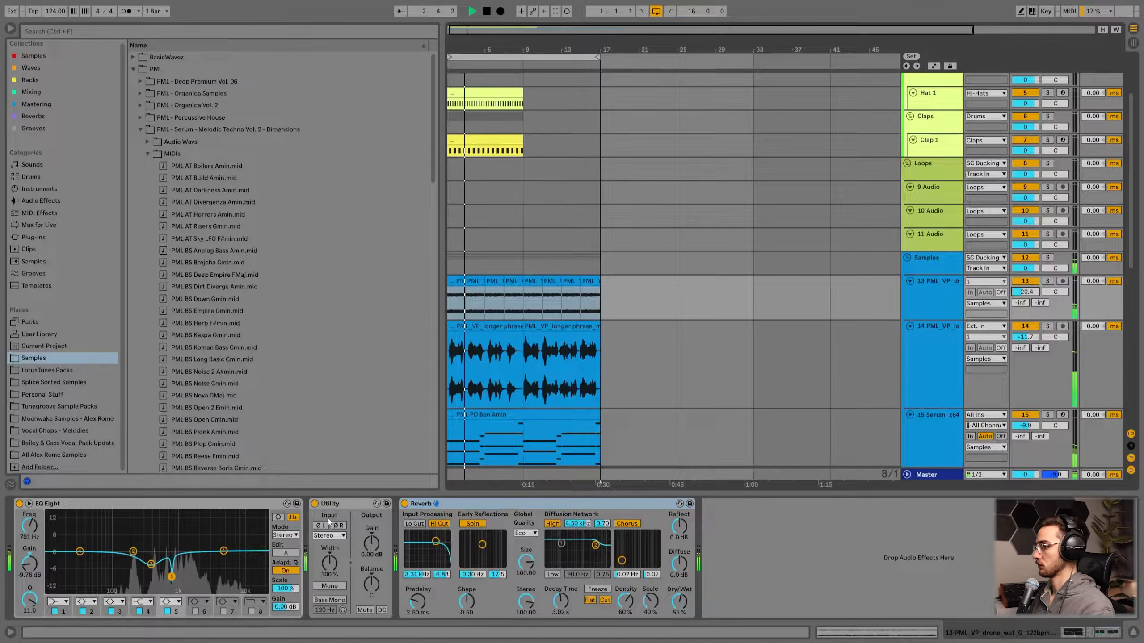
pyautogui.click(456, 281)
pyautogui.press('space')
# - Locate the last drone clip's sample in the browser and audition the other wet drones up to PML_VP_drone_wet_D_122bpm_003.wav
pyautogui.moveTo(580, 296); pyautogui.dragTo(601, 296)
pyautogui.rightClick(589, 280)
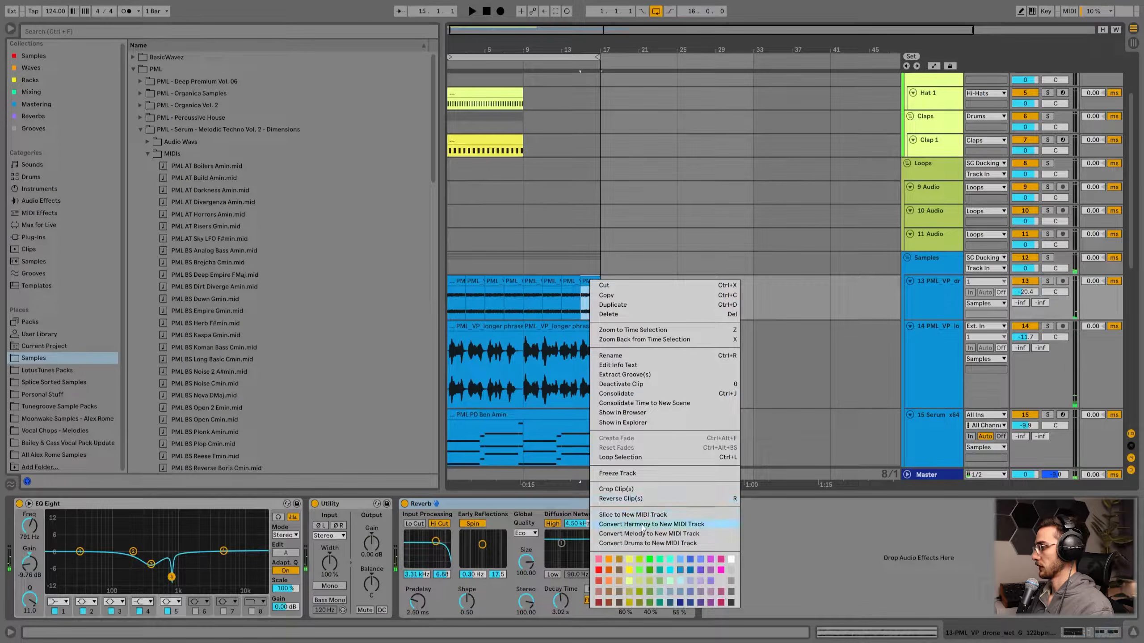
pyautogui.click(625, 413)
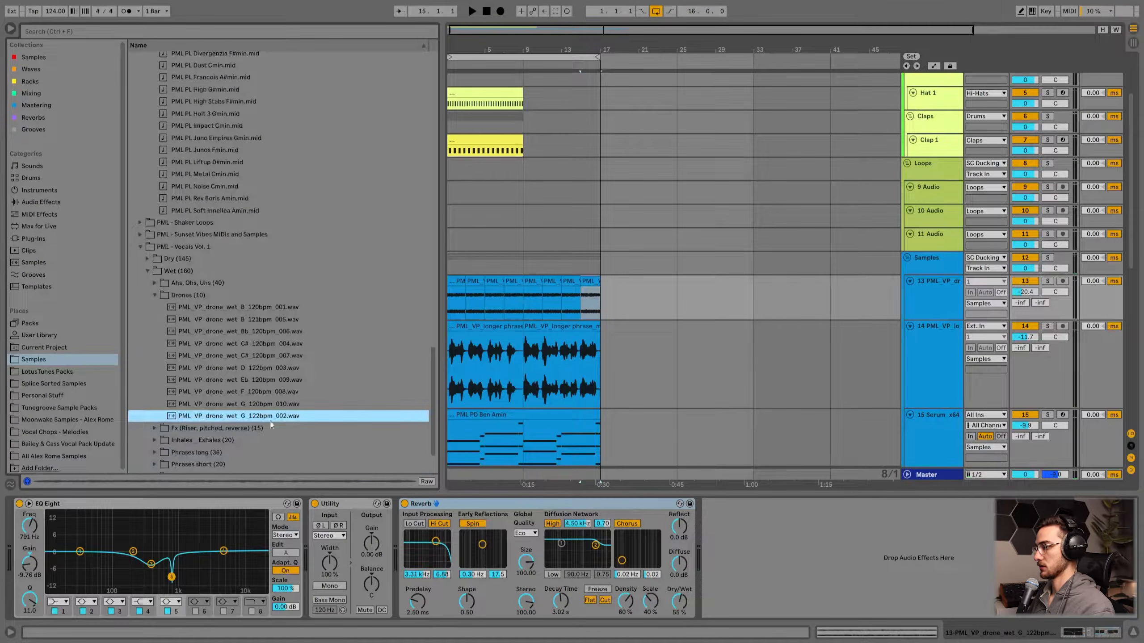
pyautogui.click(268, 404)
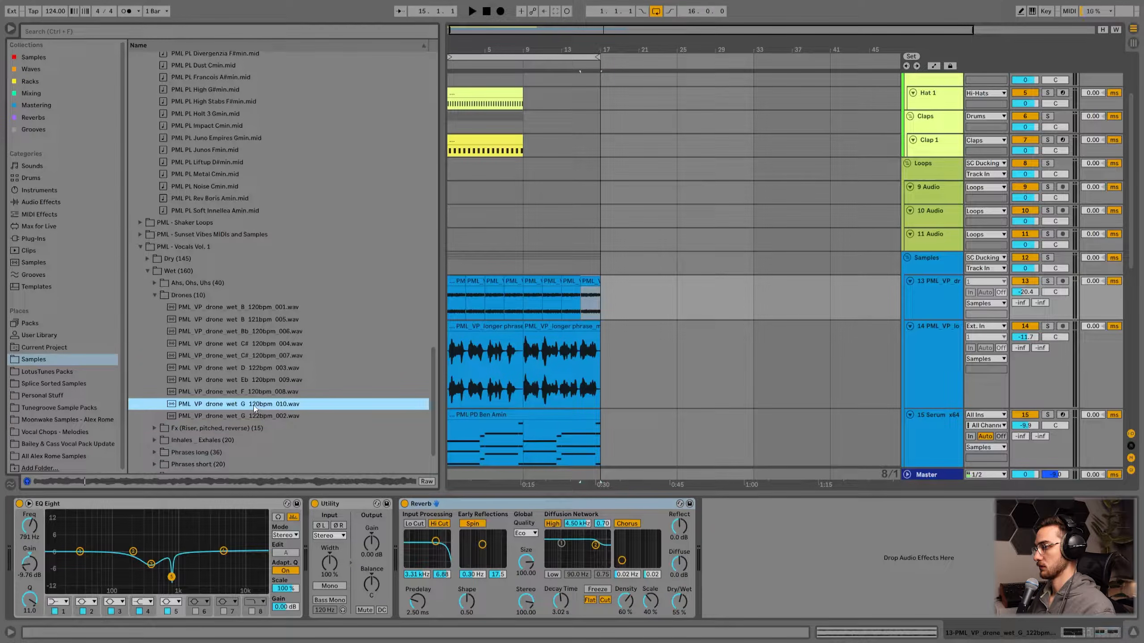
pyautogui.click(251, 391)
pyautogui.click(243, 381)
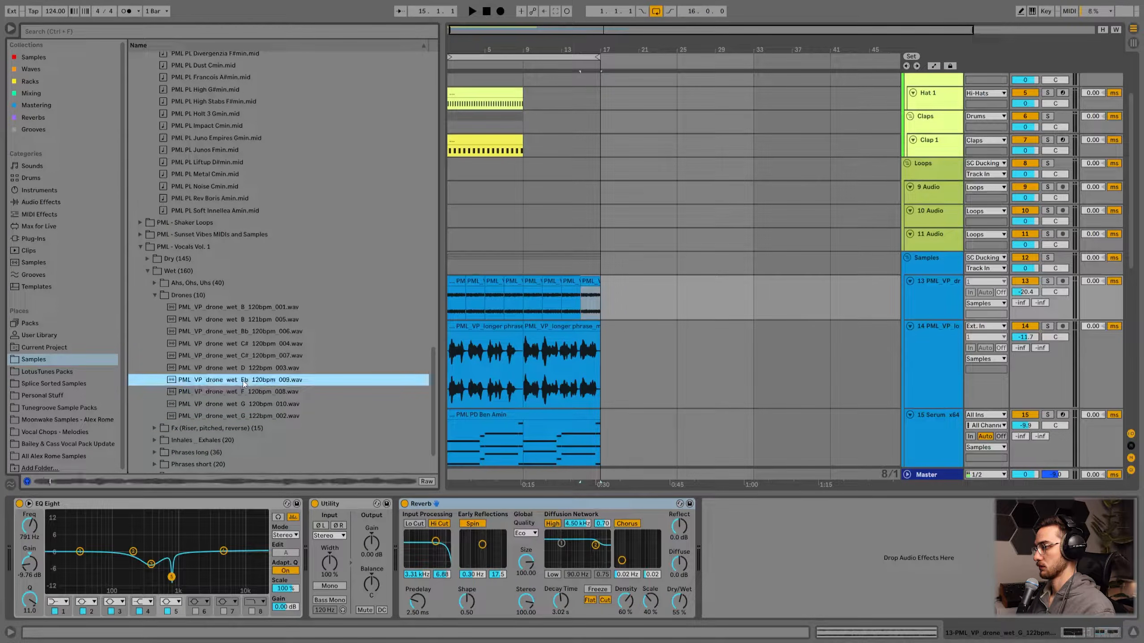
pyautogui.click(240, 368)
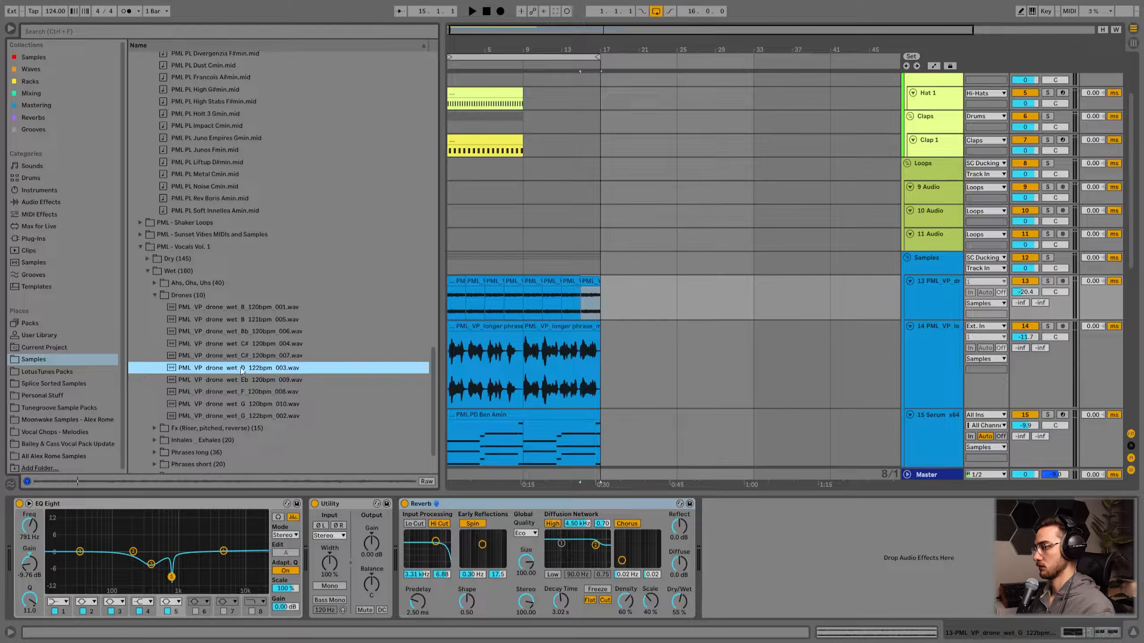
# - Replace the drone clips in bars 1 to 17 with PML_VP_drone_wet_D_122bpm_003.wav and set EQ Eight's band 4 to about 2.15 kHz, -7.81 dB
pyautogui.moveTo(240, 371)
pyautogui.mouseDown()
pyautogui.moveTo(461, 286)
pyautogui.moveTo(449, 285)
pyautogui.mouseUp()
pyautogui.click(569, 283)
pyautogui.moveTo(224, 551); pyautogui.dragTo(216, 564)
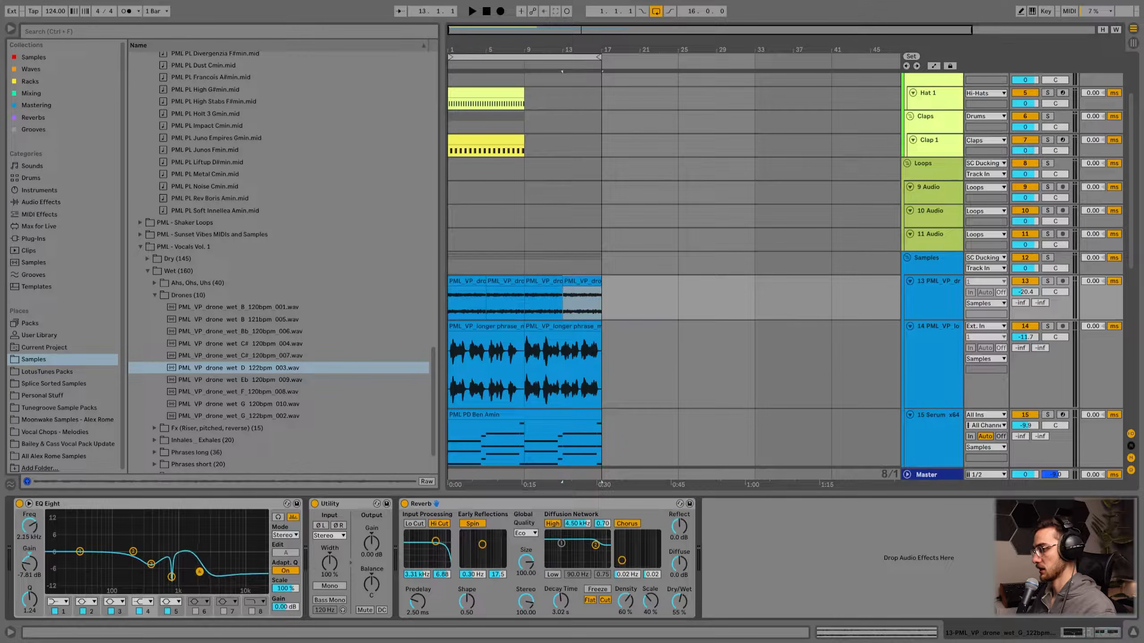
# - Set all four drone clips to Complex Pro warping with envelope 99, transpose them +2 semitones and play the loop
pyautogui.keyDown('shift'); pyautogui.click(578, 284); pyautogui.keyUp('shift')
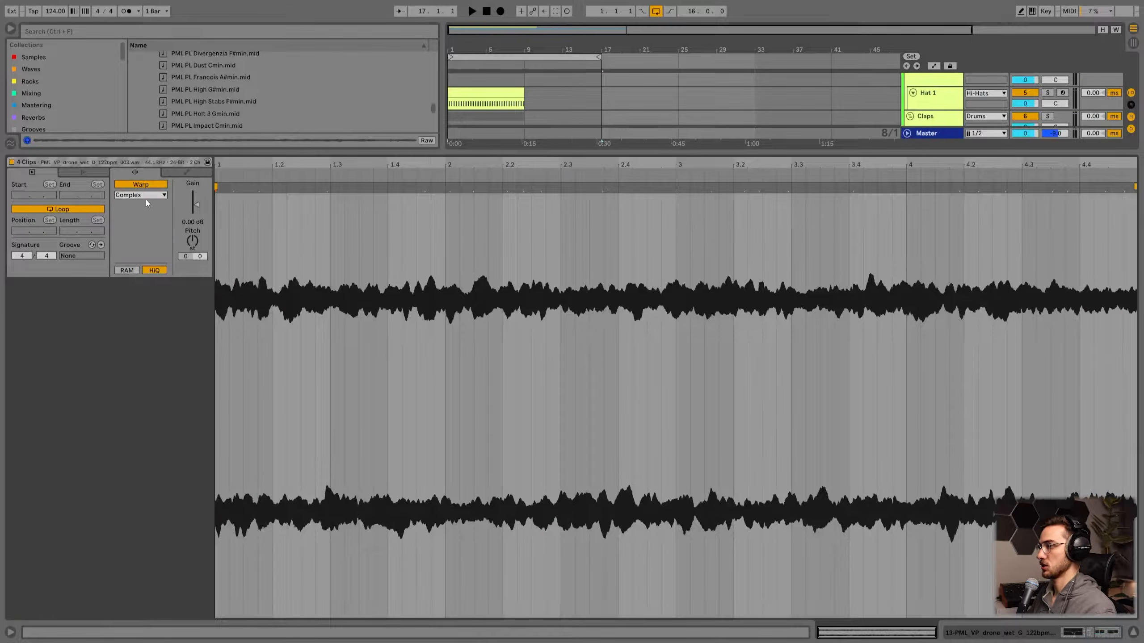
pyautogui.click(145, 198)
pyautogui.click(133, 253)
pyautogui.press('space')
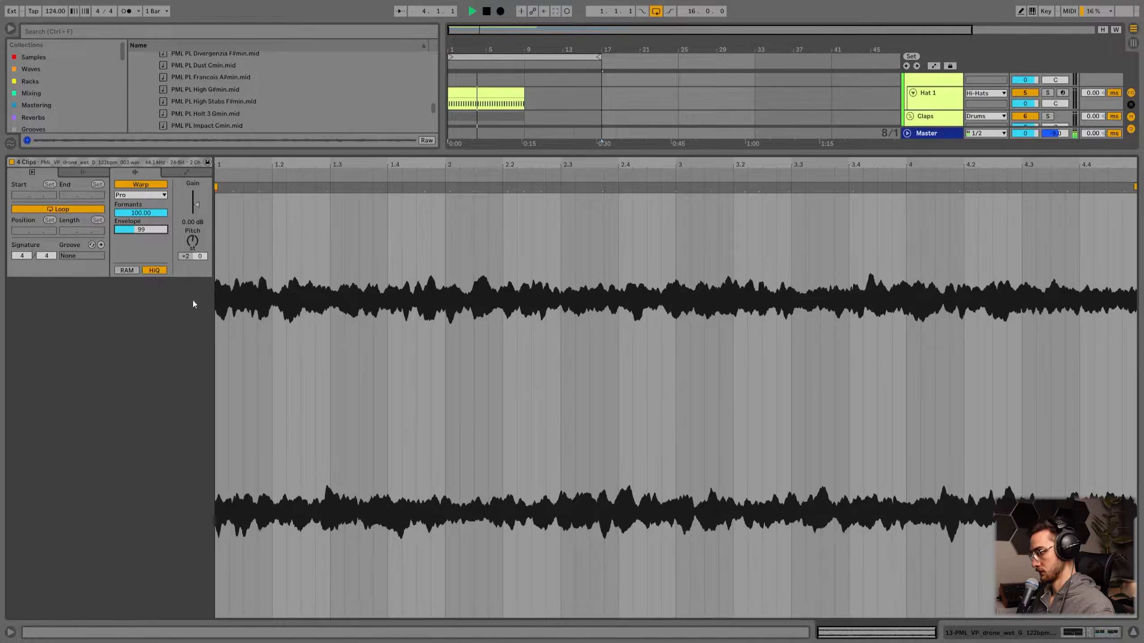
# - Move band 4 of the drone track's EQ Eight to about 918 Hz at -8.80 dB, then stop playback
pyautogui.hotkey('shift', 'Tab')
pyautogui.moveTo(195, 572); pyautogui.dragTo(175, 575)
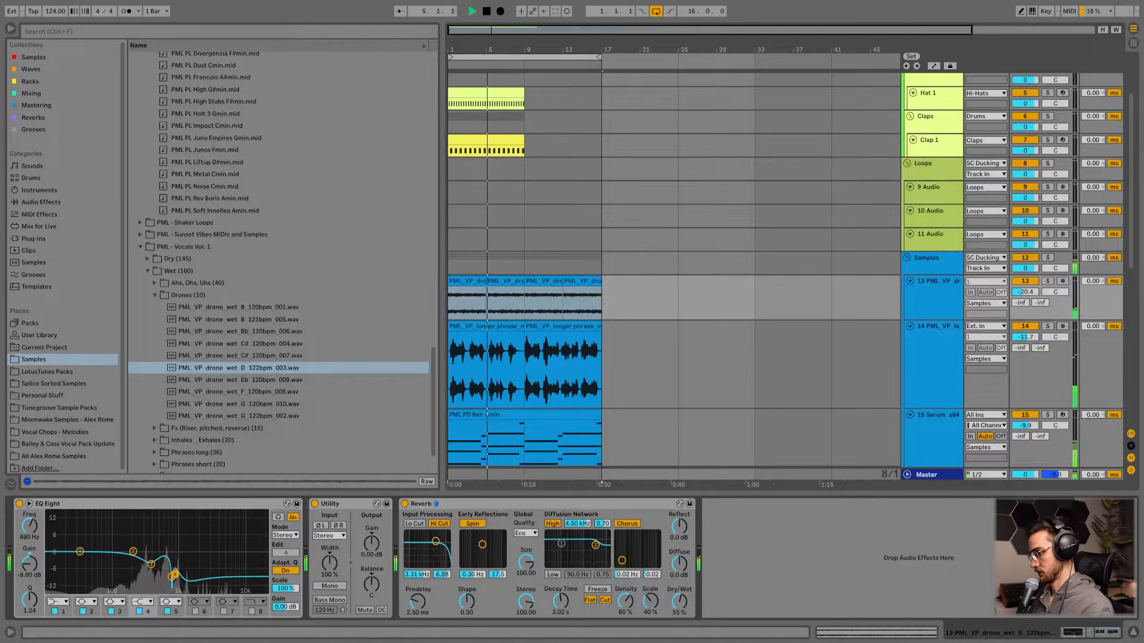
pyautogui.scroll(-3, 506, 361)
pyautogui.click(545, 327)
pyautogui.press('space')
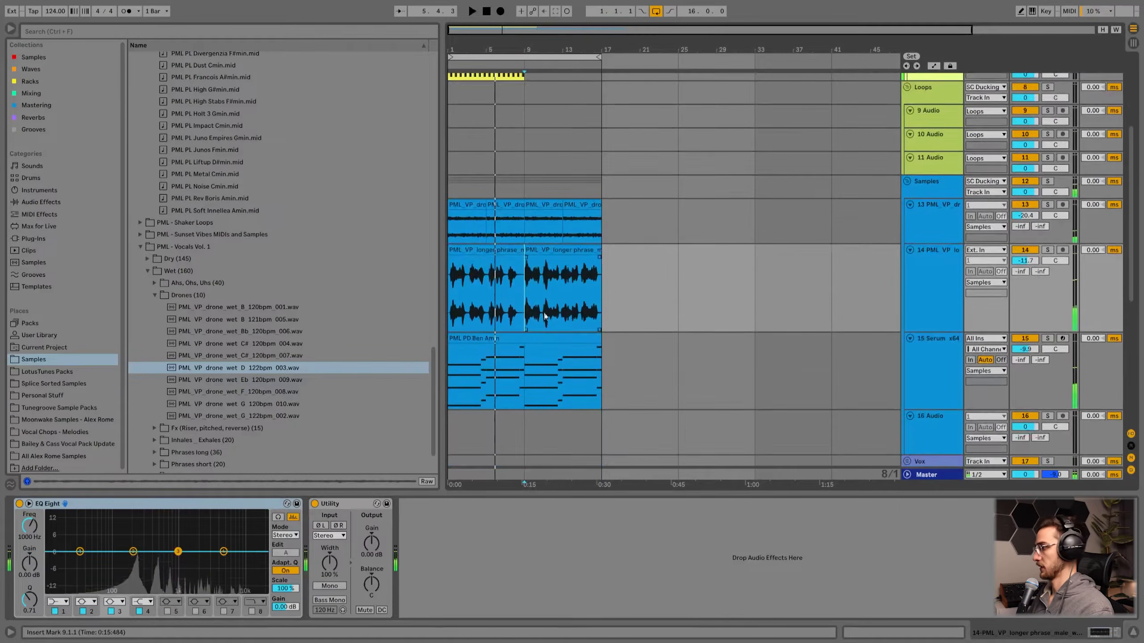
# - Optimize the arrangement height for all tracks, browse back up the Samples folder's MIDI files and select the Clap 1 clip
pyautogui.press('h')
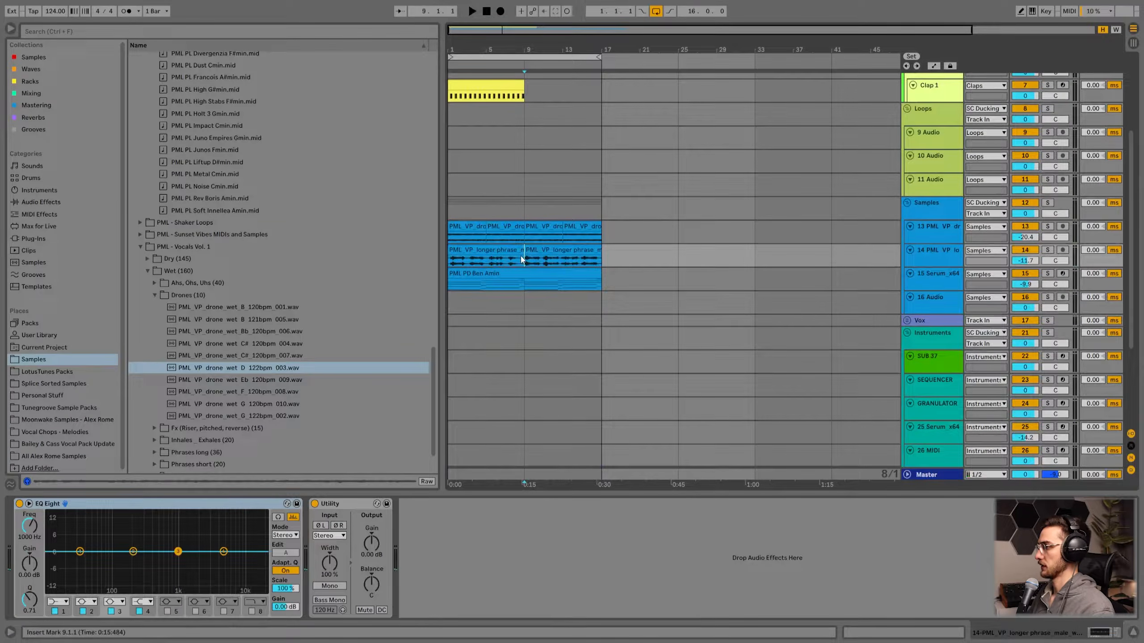
pyautogui.scroll(3, 567, 284)
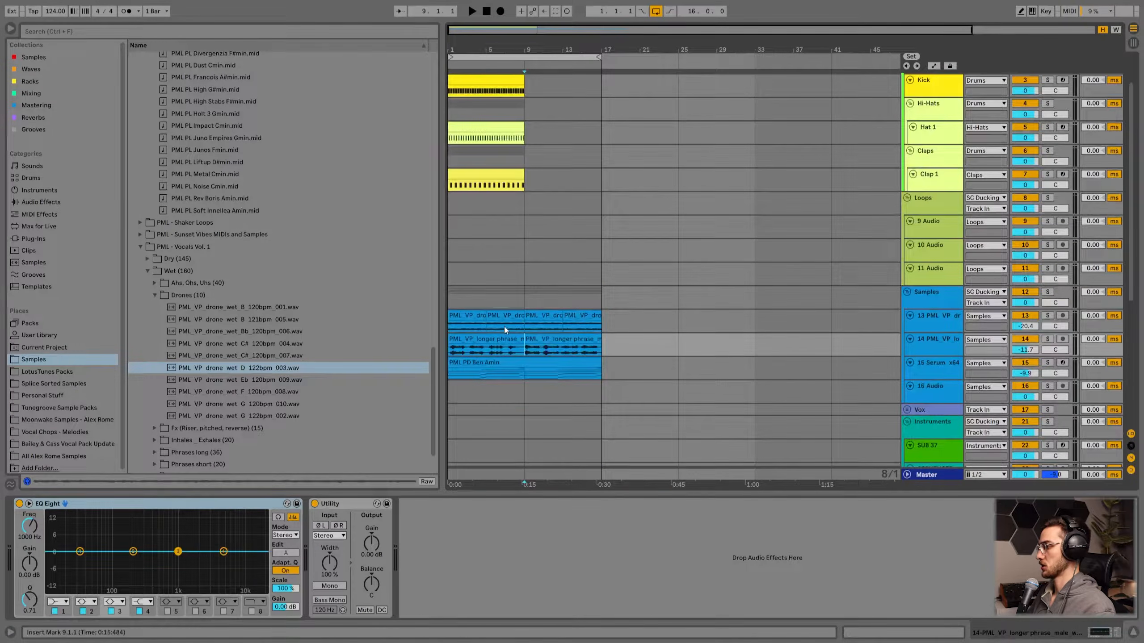
pyautogui.click(474, 322)
pyautogui.scroll(5, 240, 349)
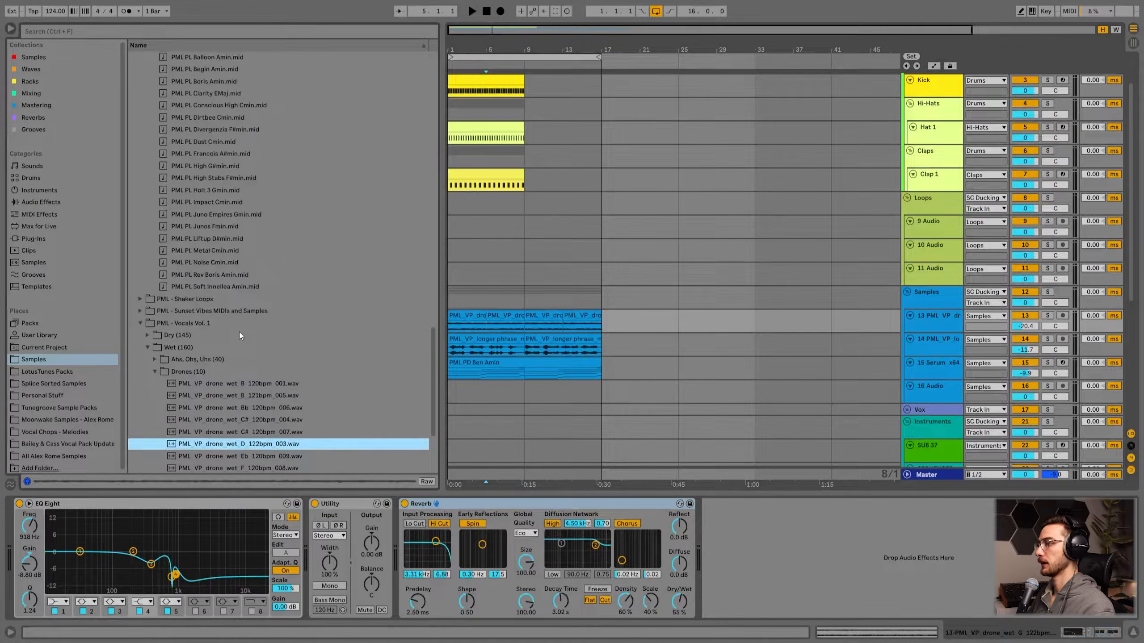
pyautogui.scroll(15, 202, 372)
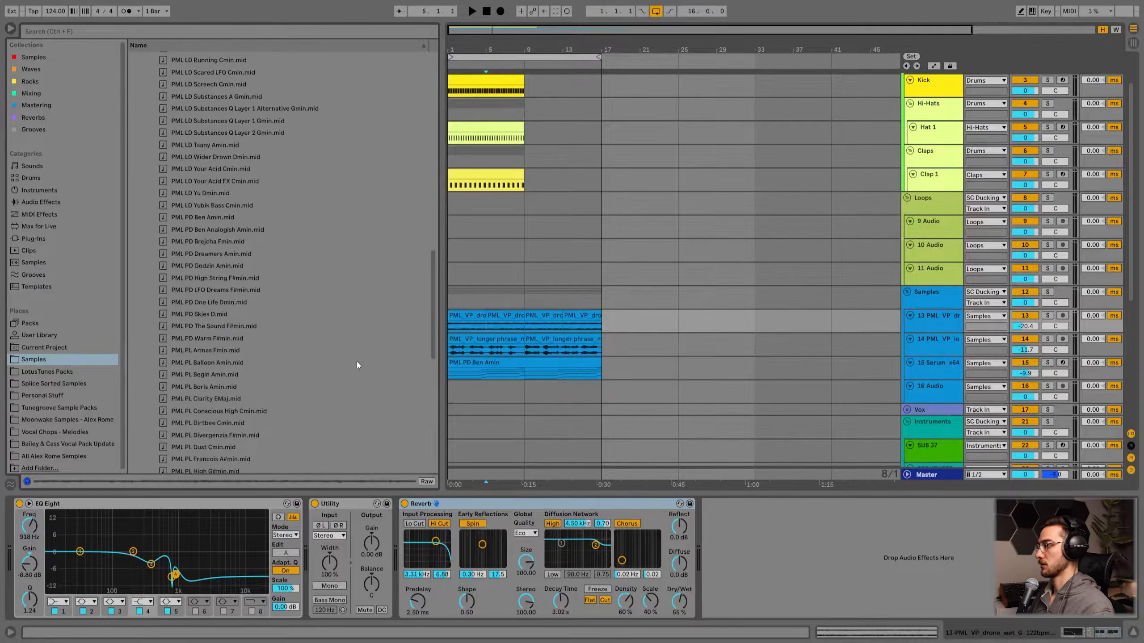
pyautogui.scroll(20, 237, 355)
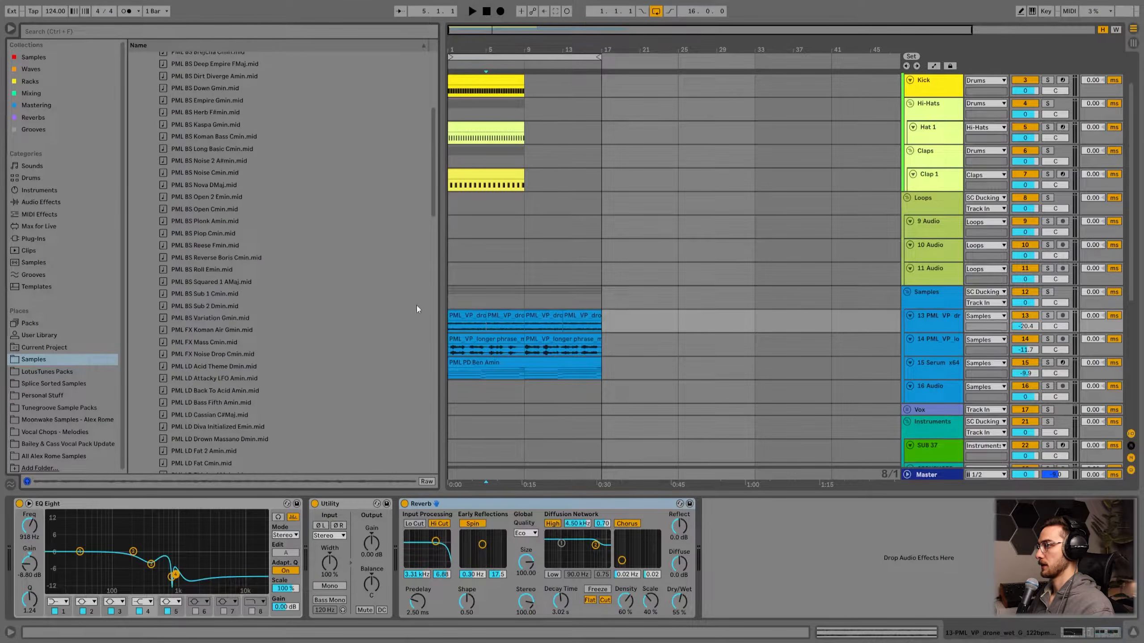
pyautogui.click(468, 208)
pyautogui.scroll(2, 474, 208)
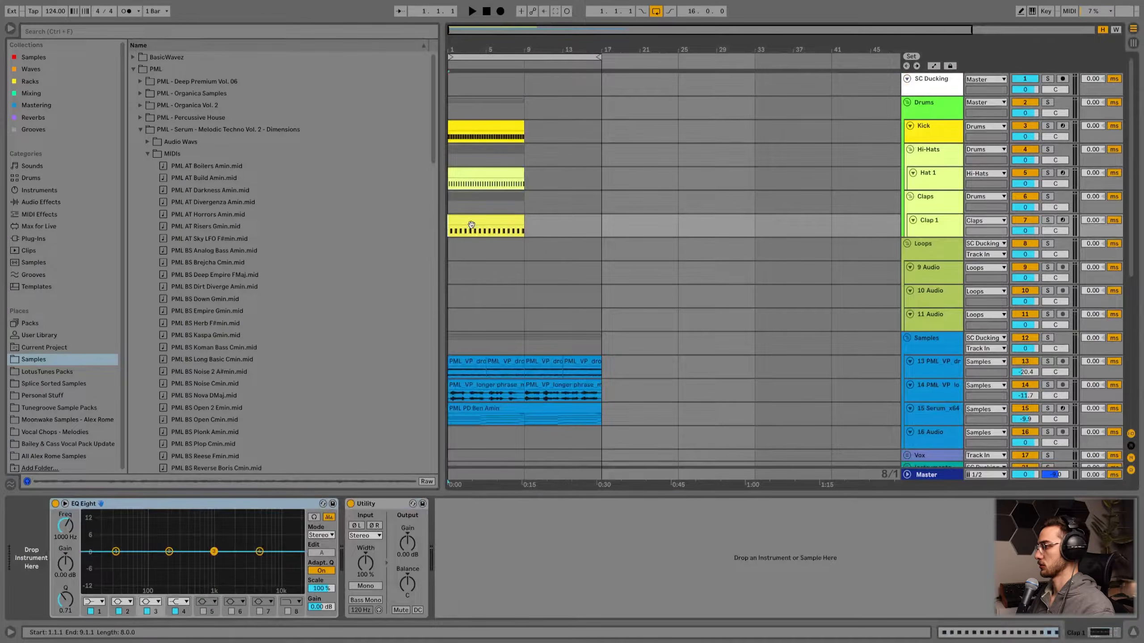
# - Duplicate the Kick, Hat 1 and Clap 1 clips from bars 1–9 into bars 9–17
pyautogui.click(481, 126)
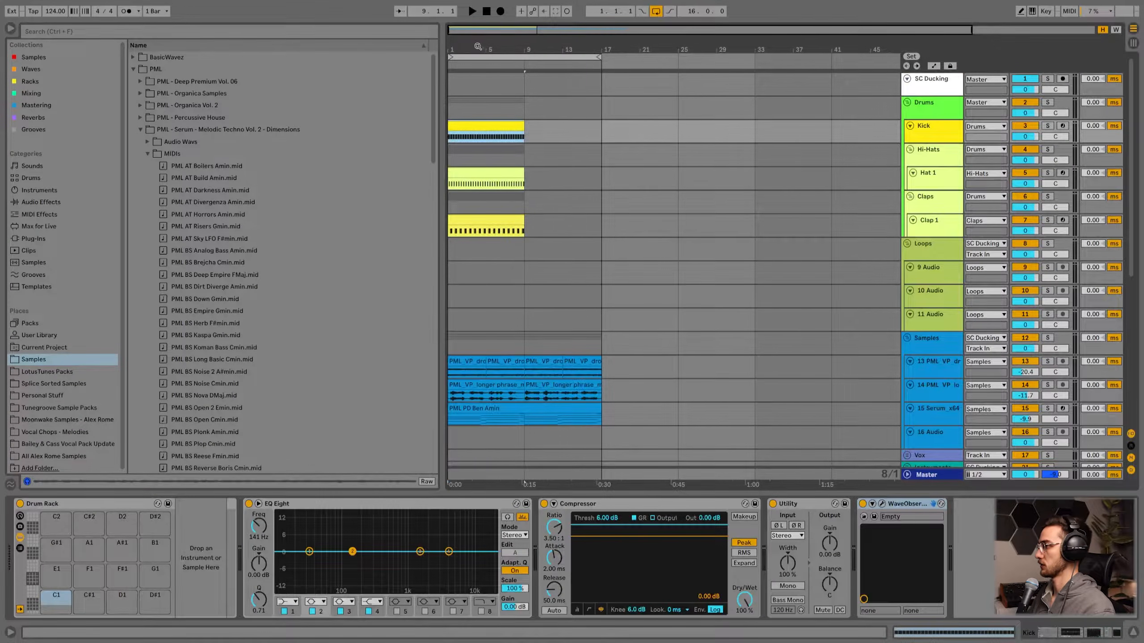
pyautogui.moveTo(478, 47); pyautogui.dragTo(490, 46)
pyautogui.scroll(-2, 497, 346)
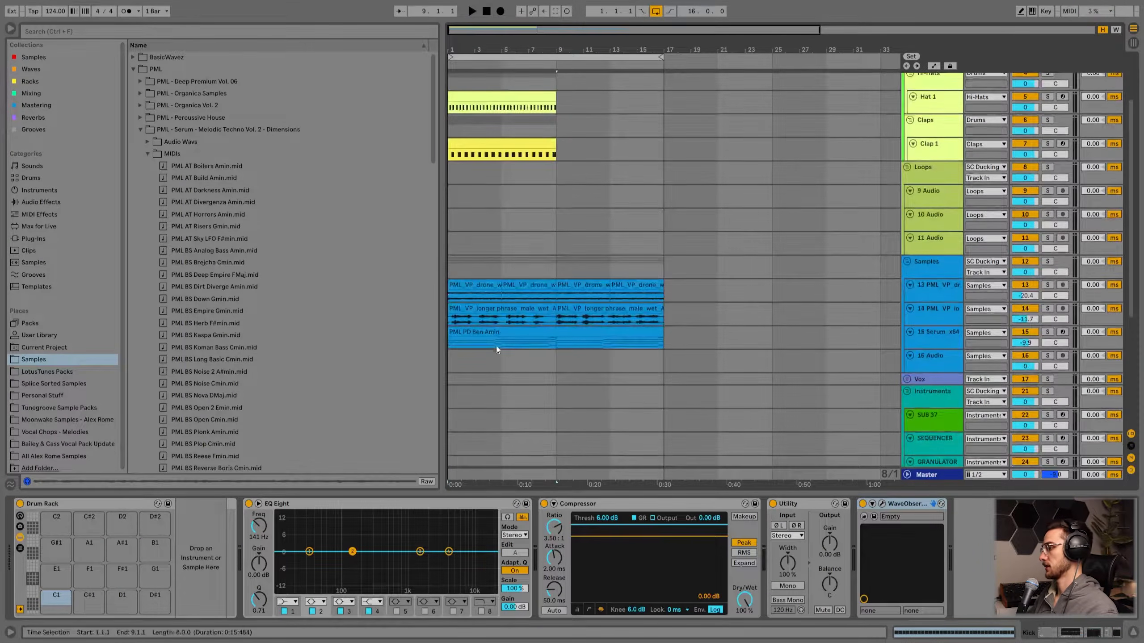
pyautogui.click(497, 345)
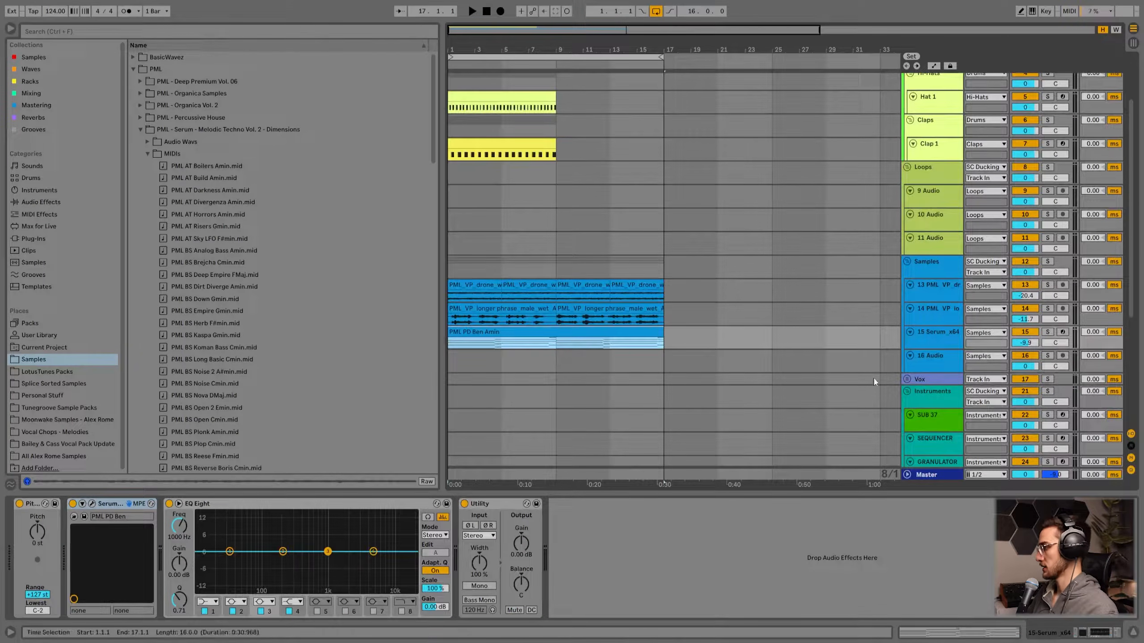
pyautogui.scroll(2, 514, 266)
pyautogui.click(499, 220)
pyautogui.keyDown('shift'); pyautogui.click(497, 124); pyautogui.keyUp('shift')
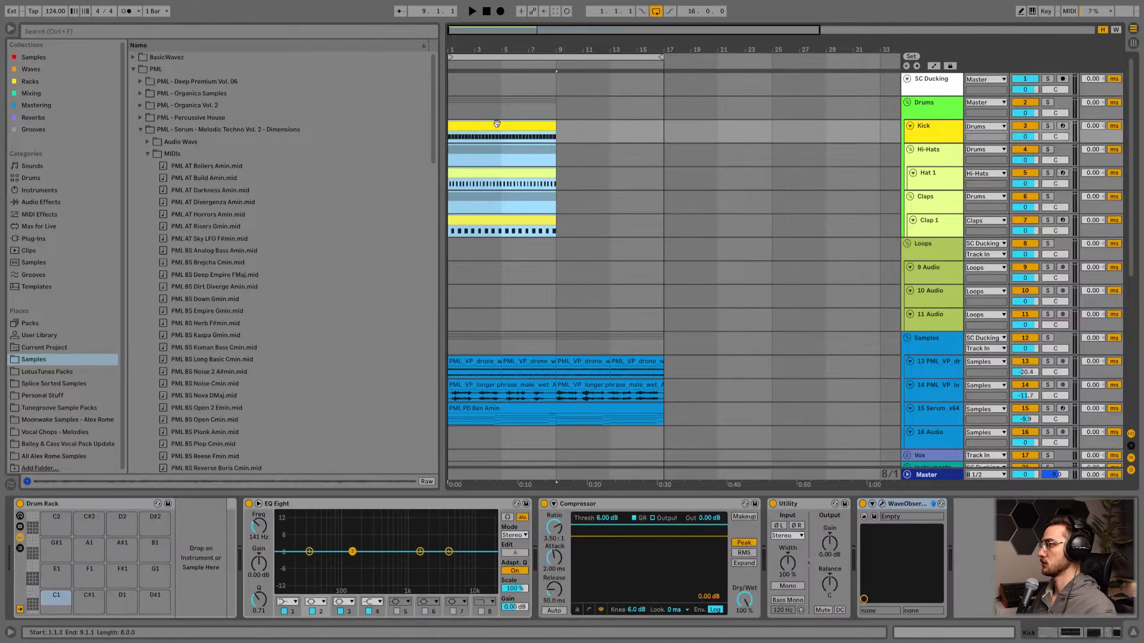
pyautogui.moveTo(498, 49); pyautogui.dragTo(524, 70)
pyautogui.click(533, 135)
pyautogui.click(530, 126)
pyautogui.keyDown('shift'); pyautogui.click(534, 224); pyautogui.keyUp('shift')
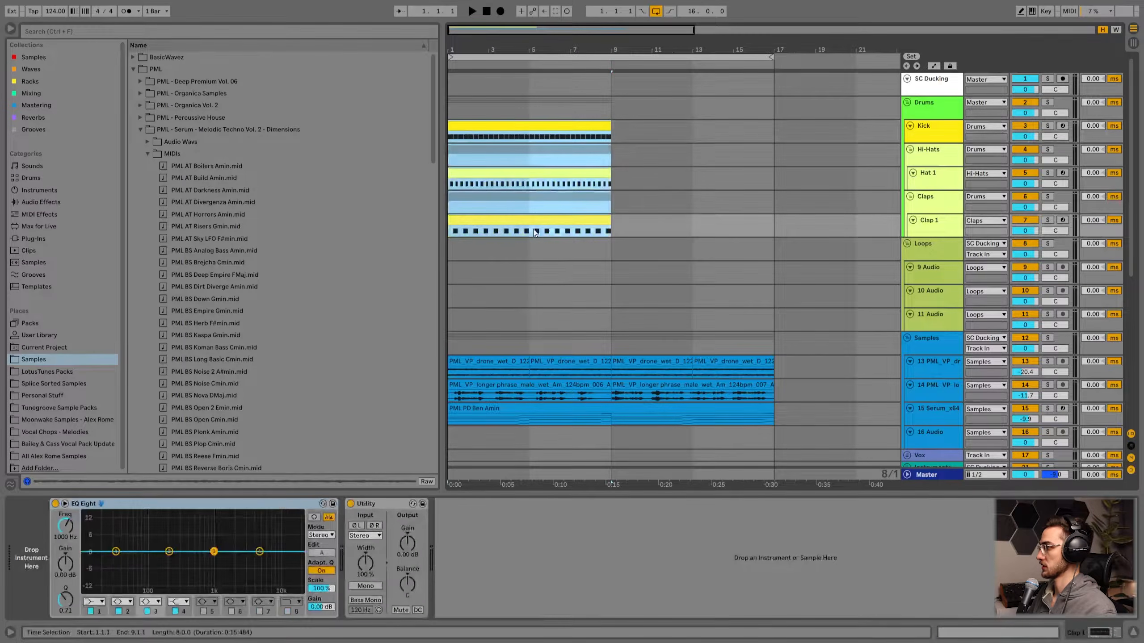
pyautogui.hotkey('ctrl', 'd')
pyautogui.click(579, 126)
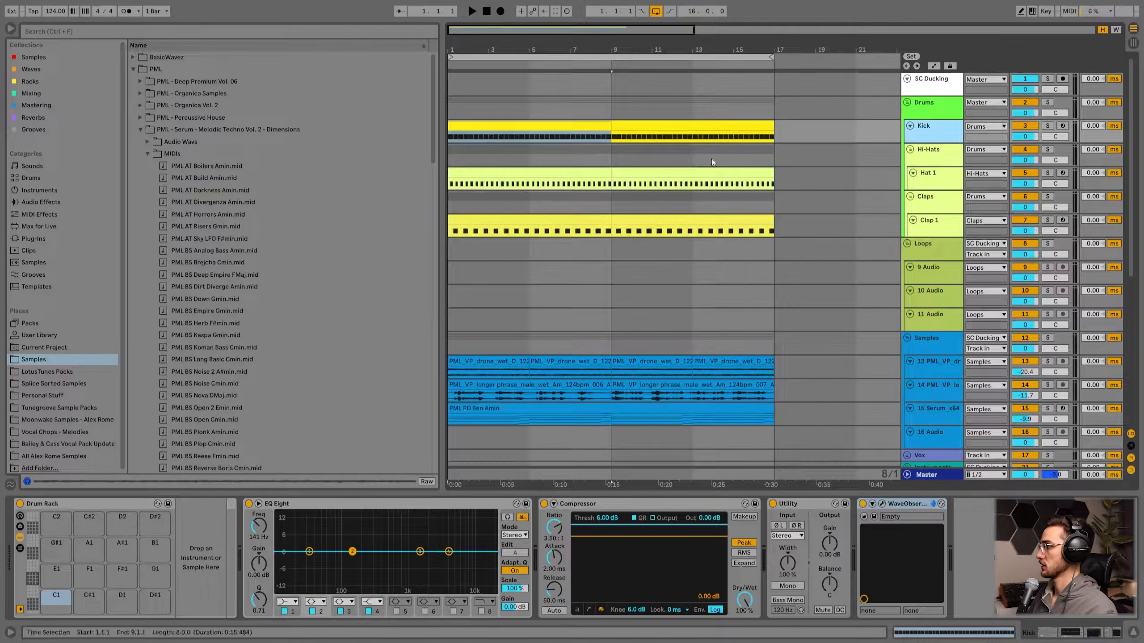
# - Audition the one-shot kicks in PML - Organica Vol. 2 and load PML_Organica_2_Kick_004.wav onto the Kick Drum Rack's C1 pad
pyautogui.click(140, 130)
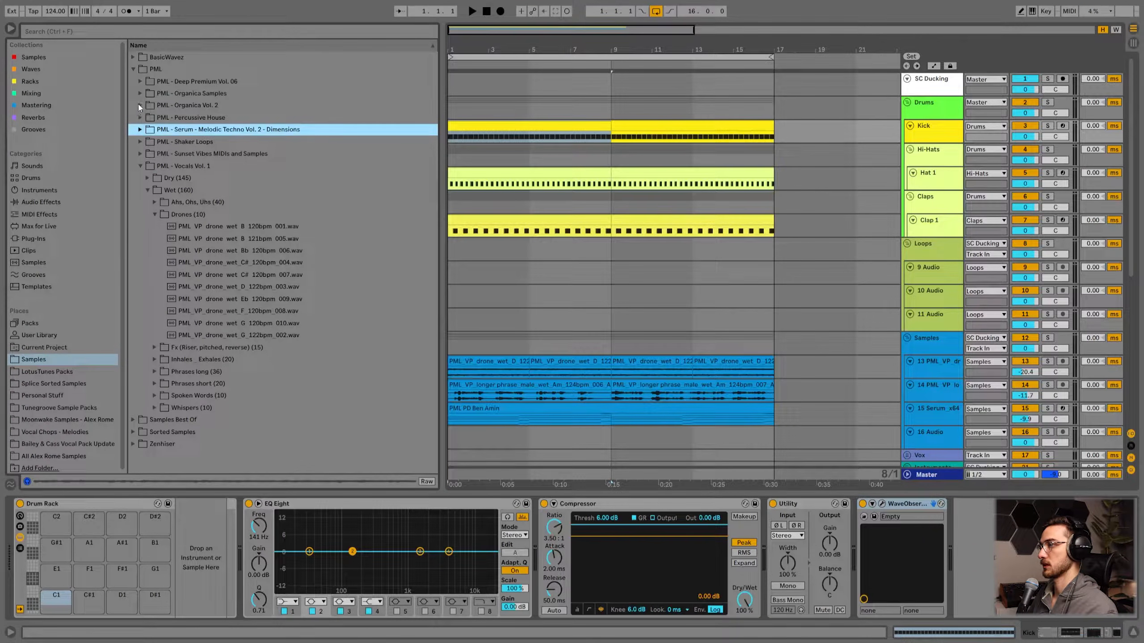
pyautogui.click(139, 105)
pyautogui.click(147, 130)
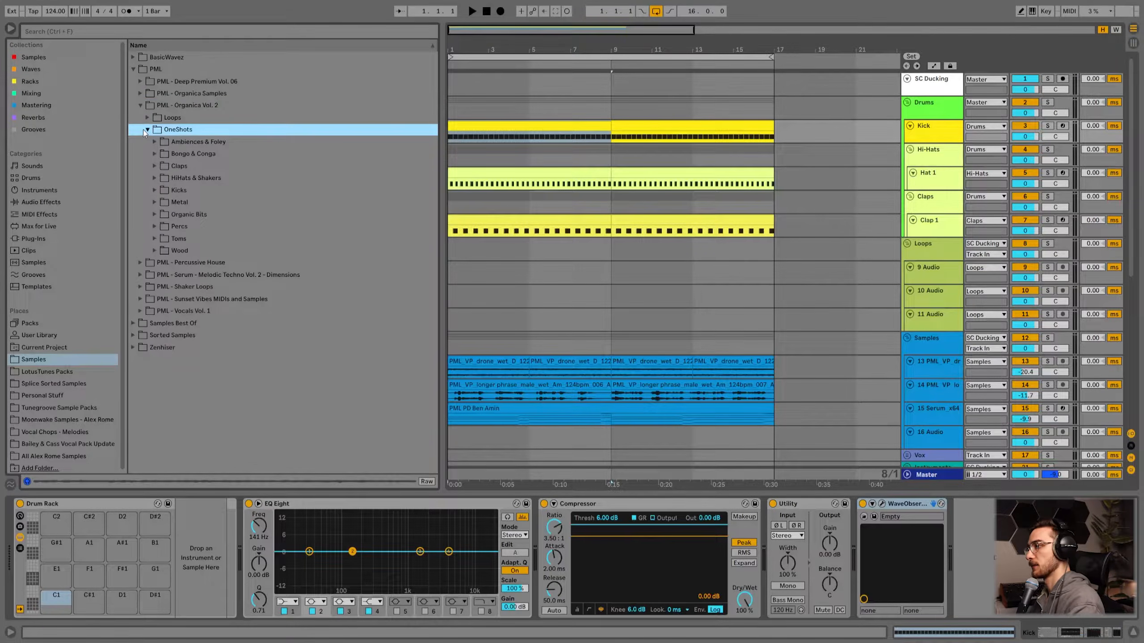
pyautogui.click(155, 191)
pyautogui.click(181, 211)
pyautogui.click(217, 230)
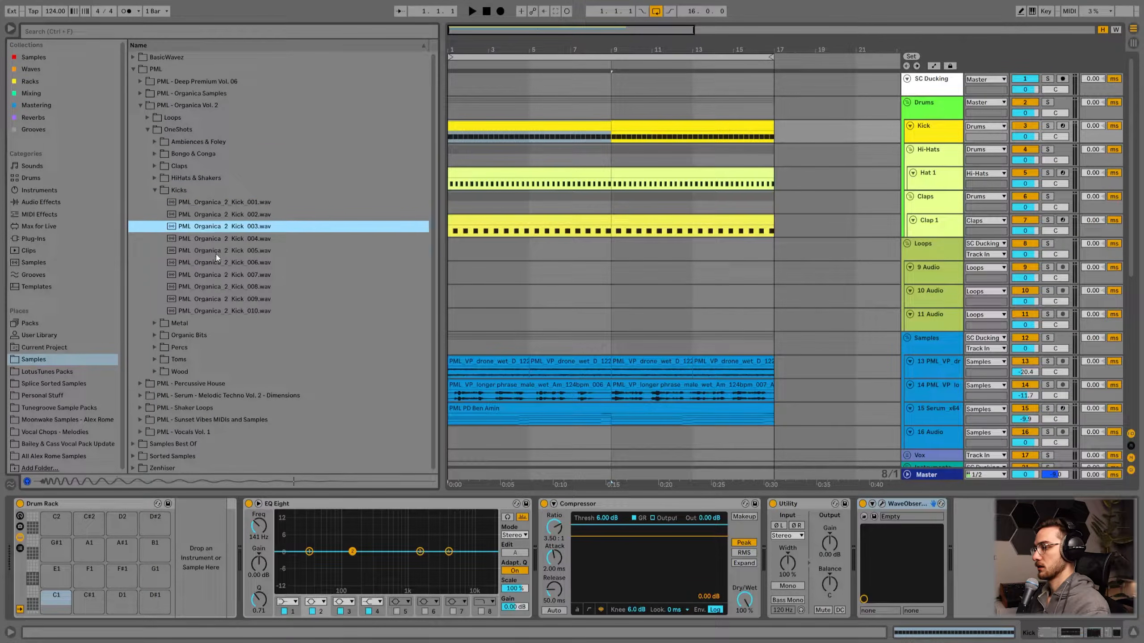
pyautogui.click(217, 253)
pyautogui.click(215, 239)
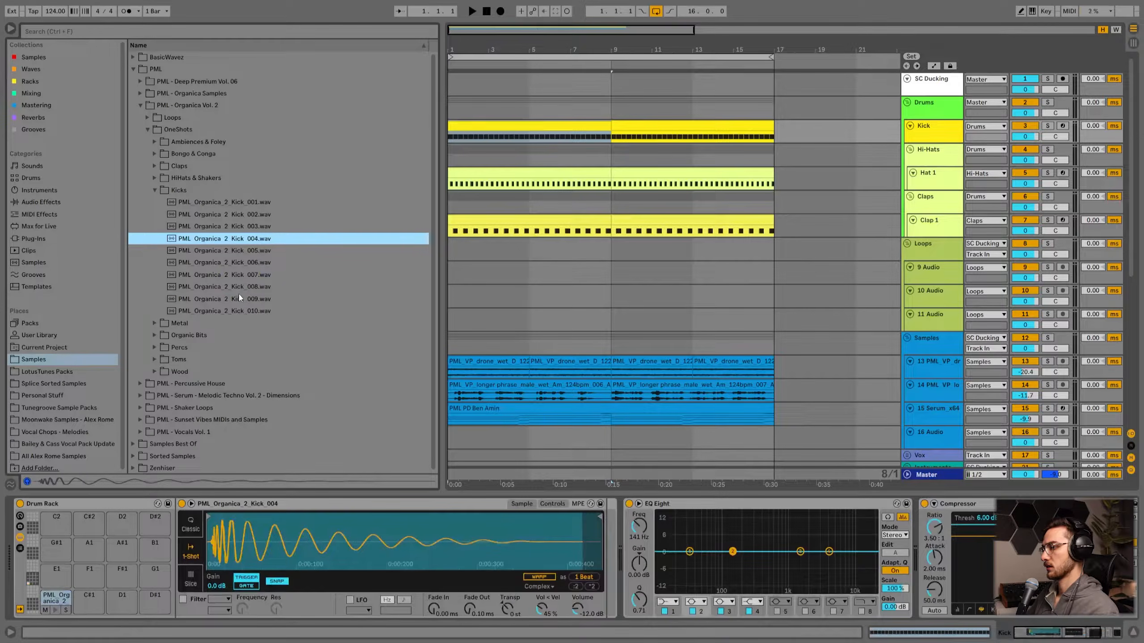
# - Audition more Organica 2 kicks and load Kick_010 onto pad C#1, Kick_003 onto D1 and Kick_002 onto D#1
pyautogui.click(241, 287)
pyautogui.click(232, 299)
pyautogui.click(222, 309)
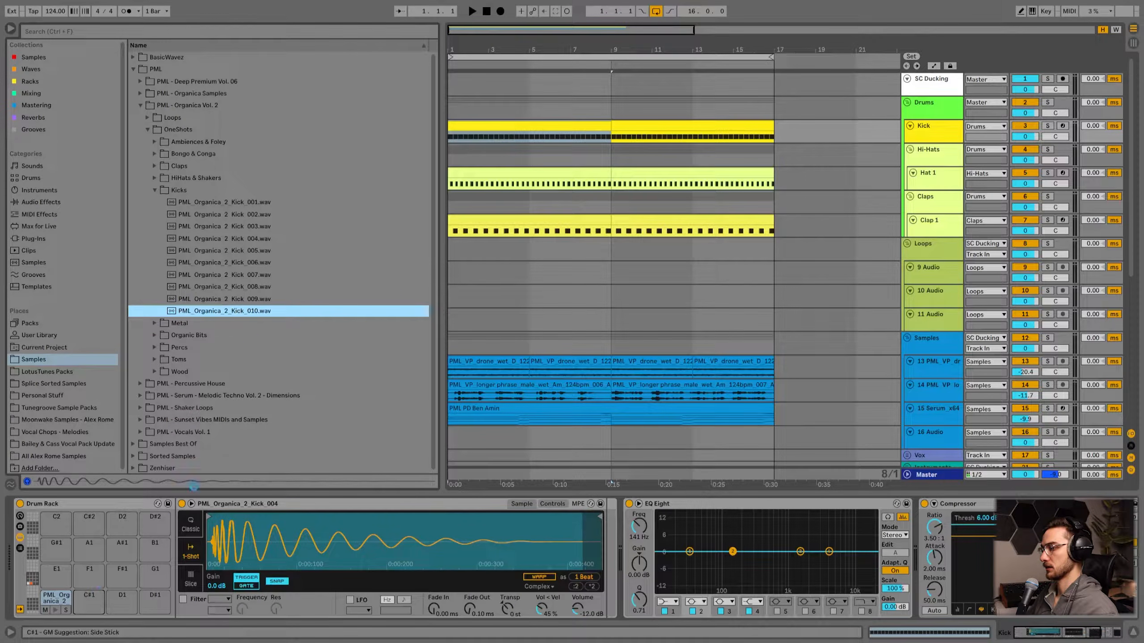
pyautogui.moveTo(89, 602); pyautogui.dragTo(90, 602)
pyautogui.click(229, 227)
pyautogui.moveTo(228, 227); pyautogui.dragTo(124, 598)
pyautogui.click(200, 202)
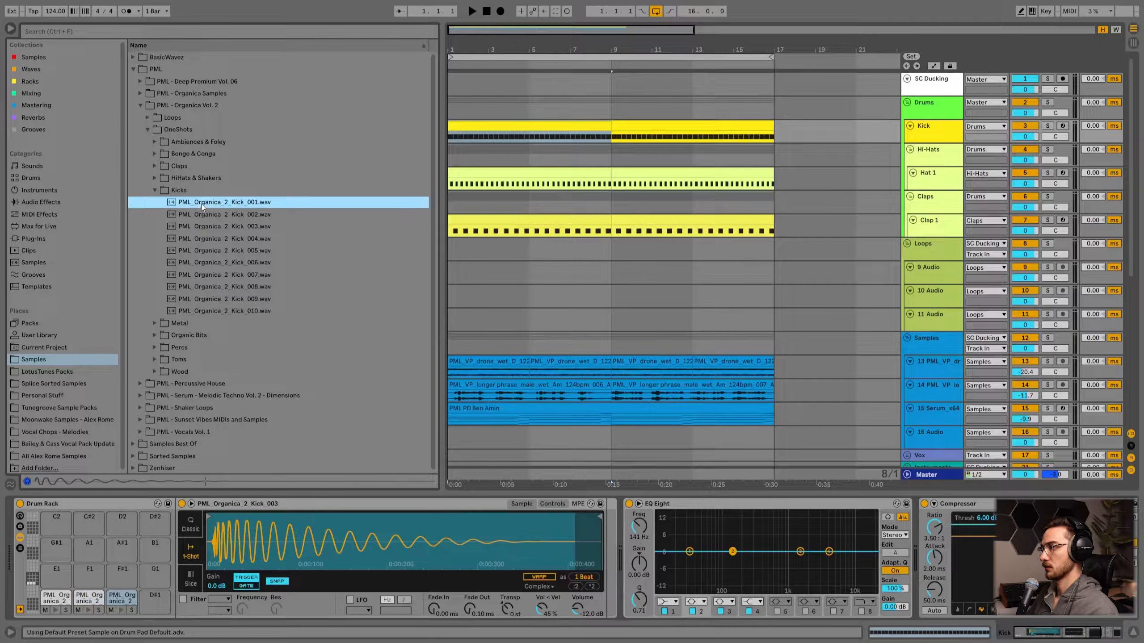
pyautogui.click(193, 215)
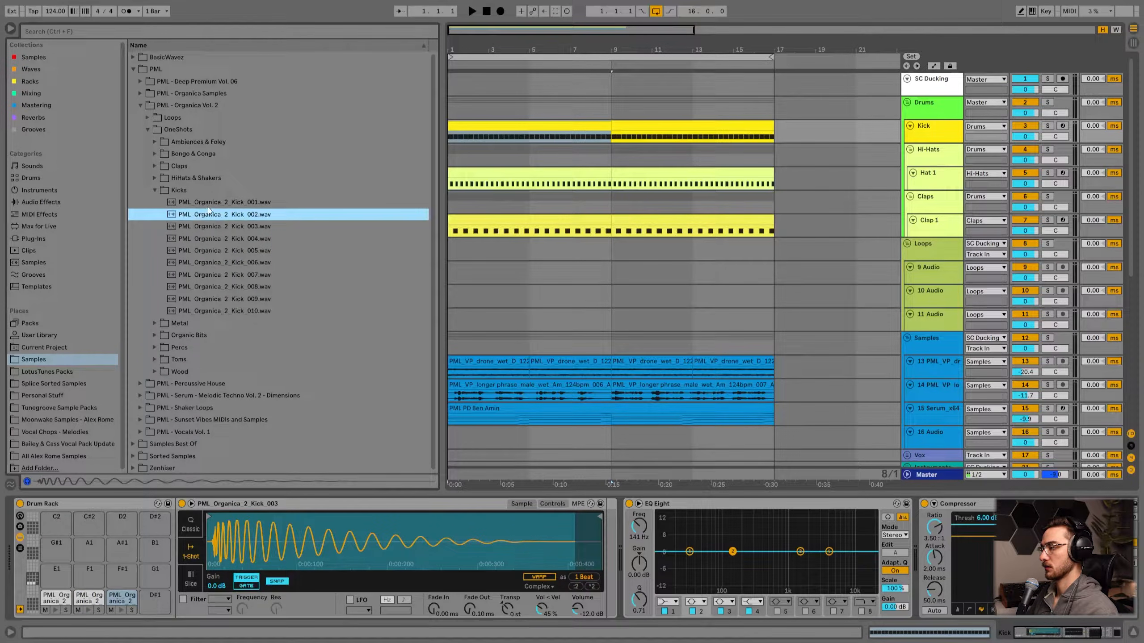
pyautogui.moveTo(210, 215); pyautogui.dragTo(158, 597)
# - Move all notes in the first Kick clip up to a higher pad, set the Kick track's volume to -10.8 dB and play the loop
pyautogui.doubleClick(518, 128)
pyautogui.click(477, 312)
pyautogui.hotkey('shift', 'Tab')
pyautogui.click(599, 110)
pyautogui.scroll(1, 542, 103)
pyautogui.scroll(-4, 543, 103)
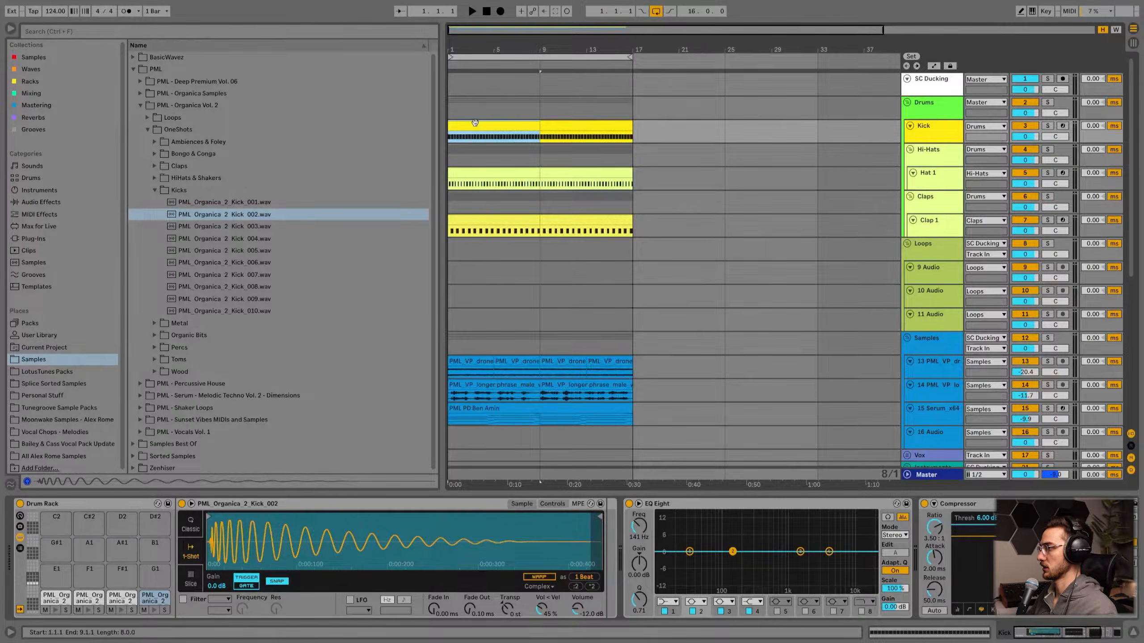
pyautogui.doubleClick(475, 122)
pyautogui.hotkey('ctrl', 'a')
pyautogui.click(219, 199)
pyautogui.press('Up')
pyautogui.press('Up')
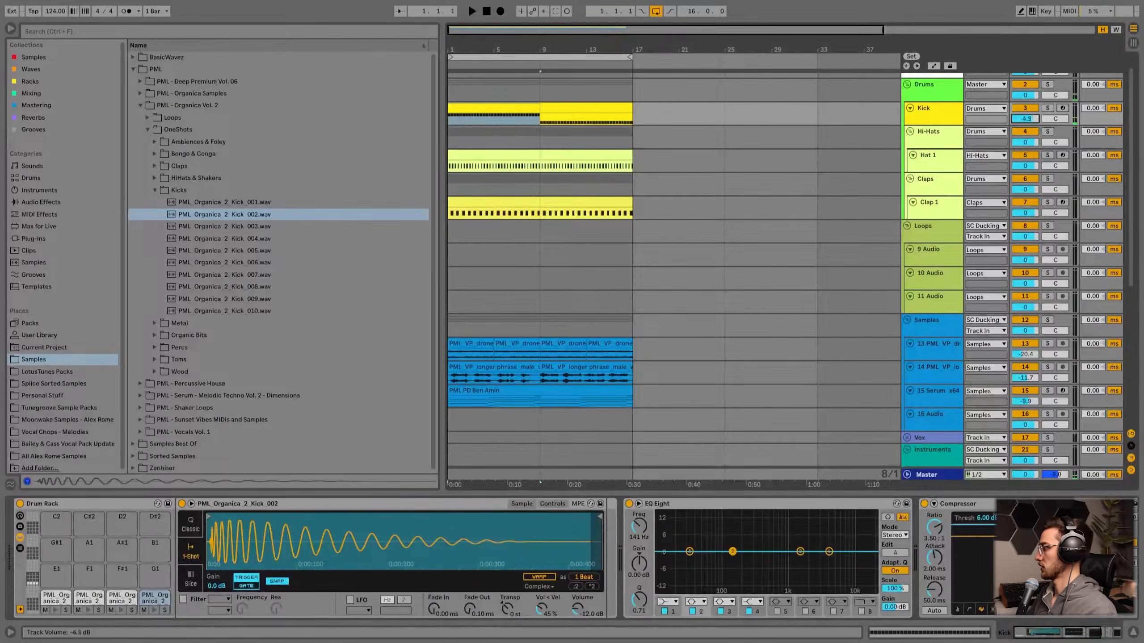
pyautogui.press('space')
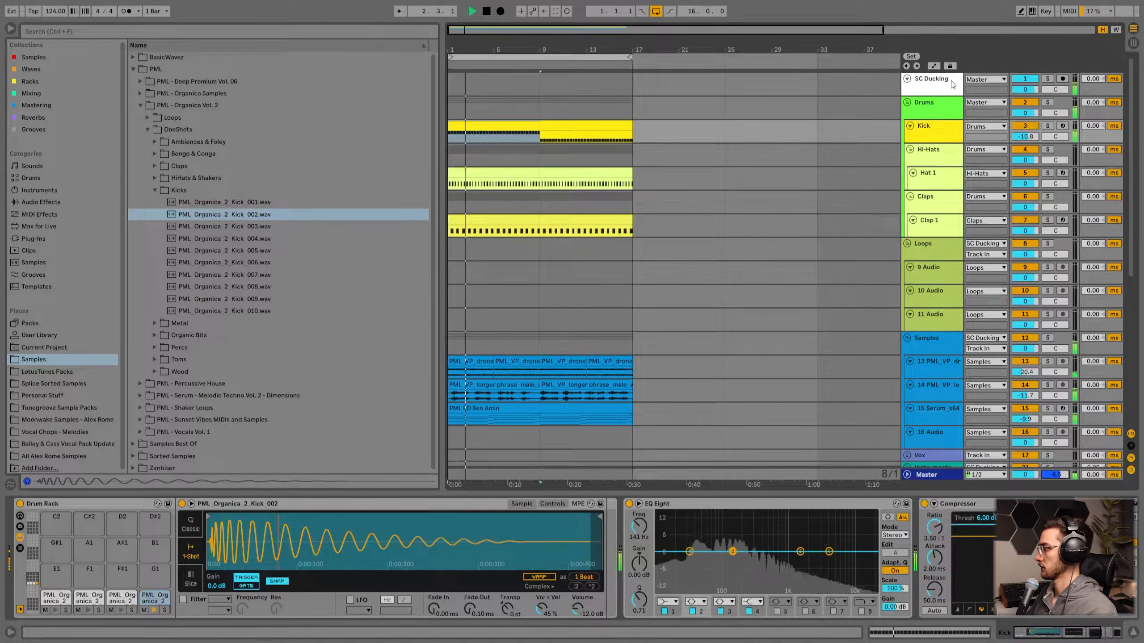
# - Stop playback, then disable ShaperBox 3 and enable Old Ableton Compressor on the SC Ducking track
pyautogui.click(937, 88)
pyautogui.press('space')
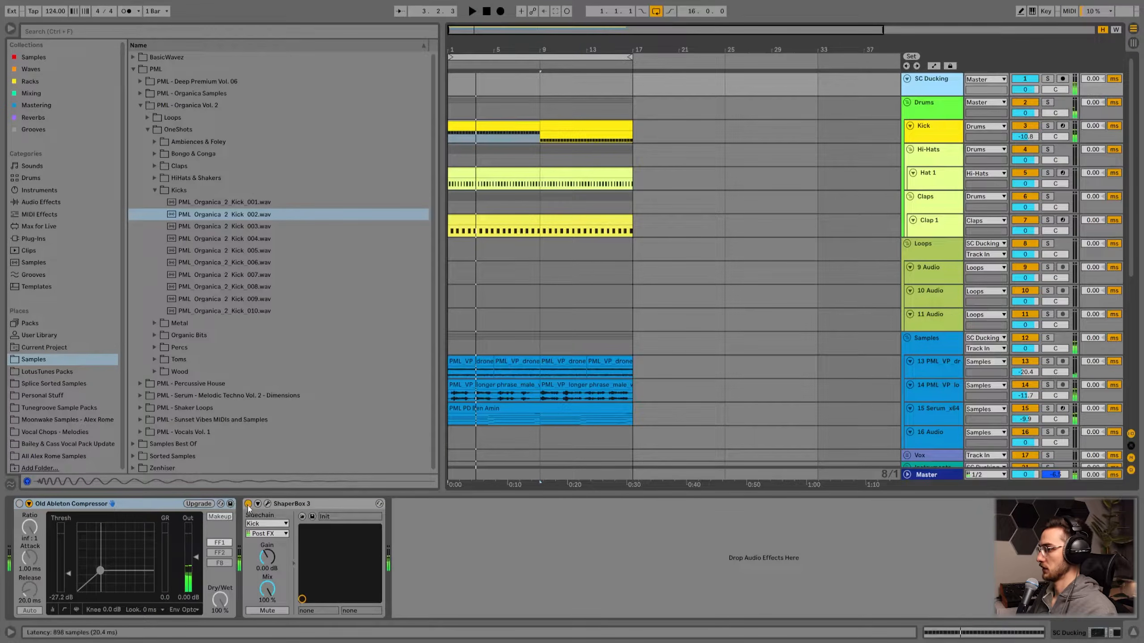
pyautogui.click(266, 508)
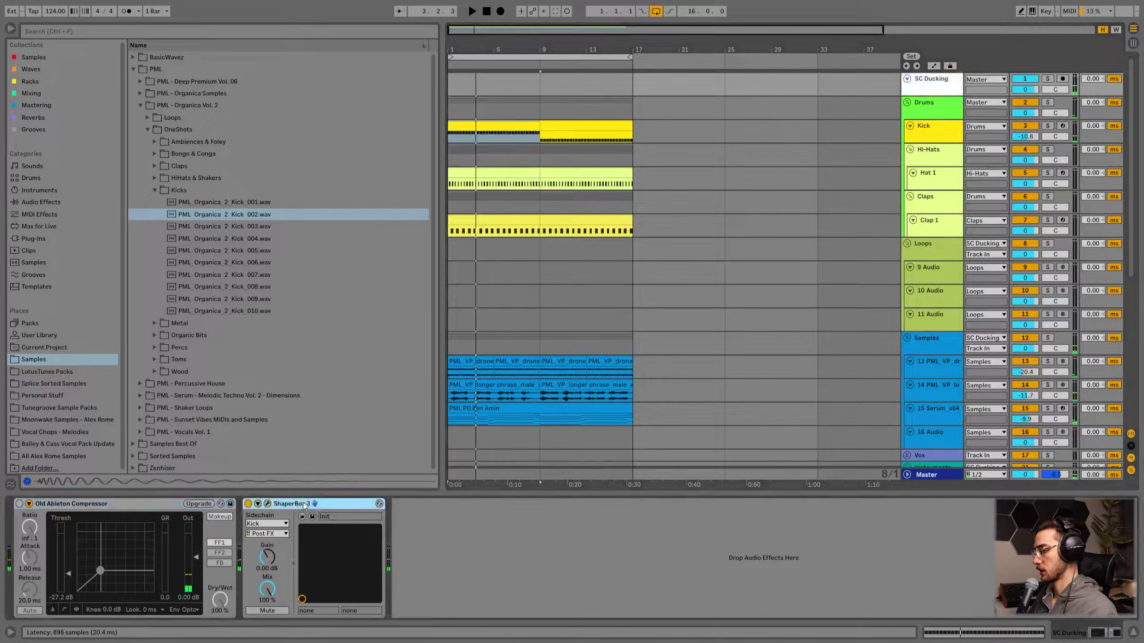
pyautogui.click(267, 504)
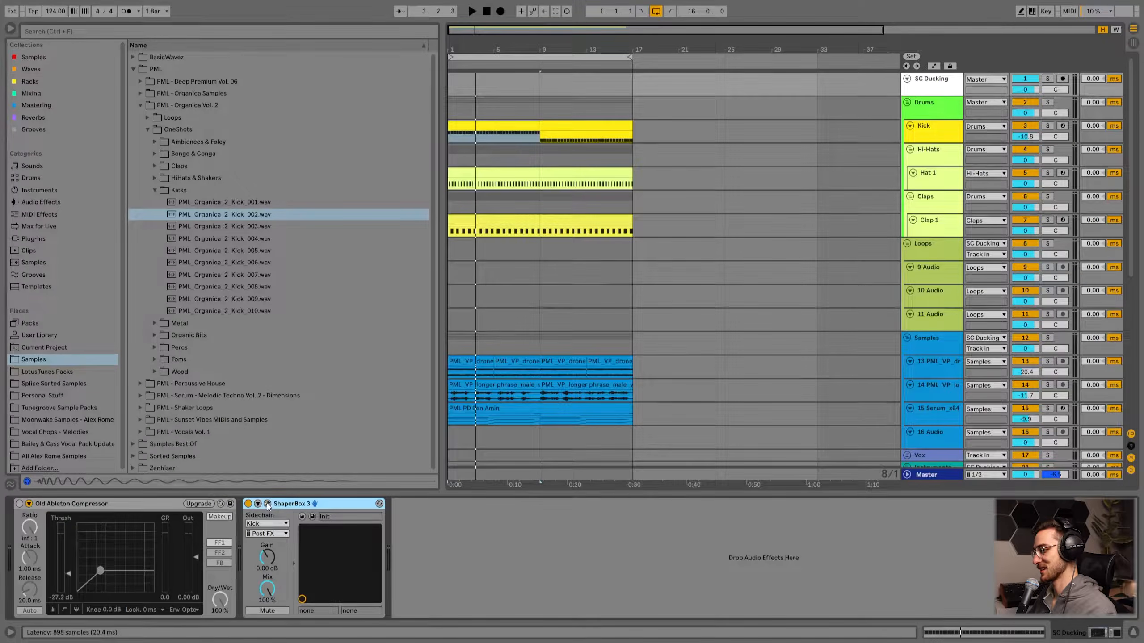
pyautogui.click(267, 503)
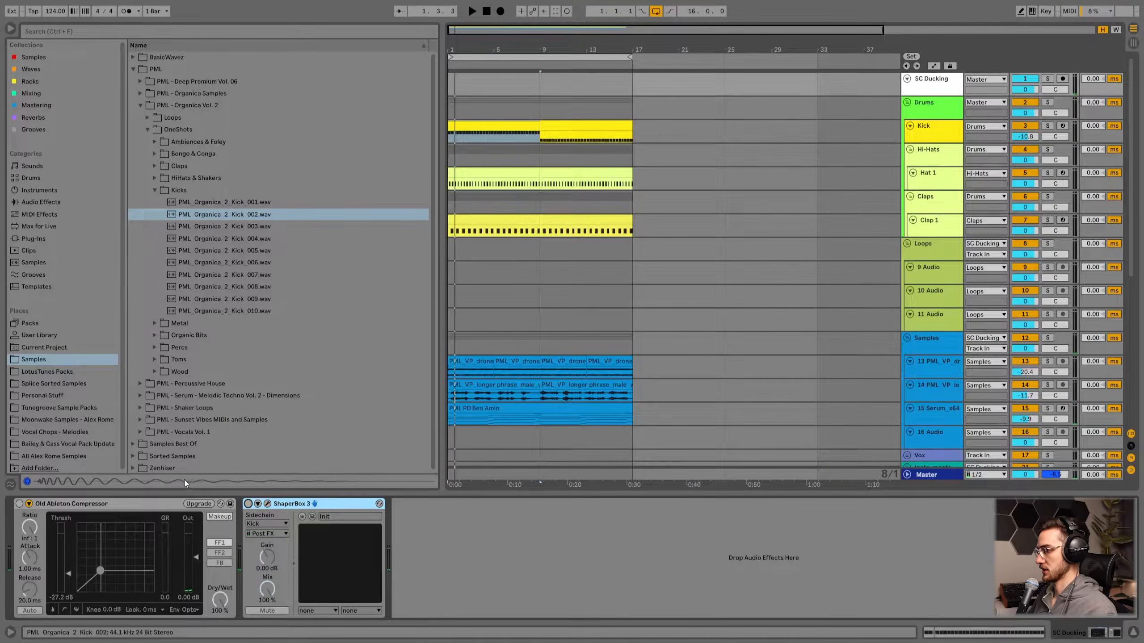
pyautogui.click(18, 504)
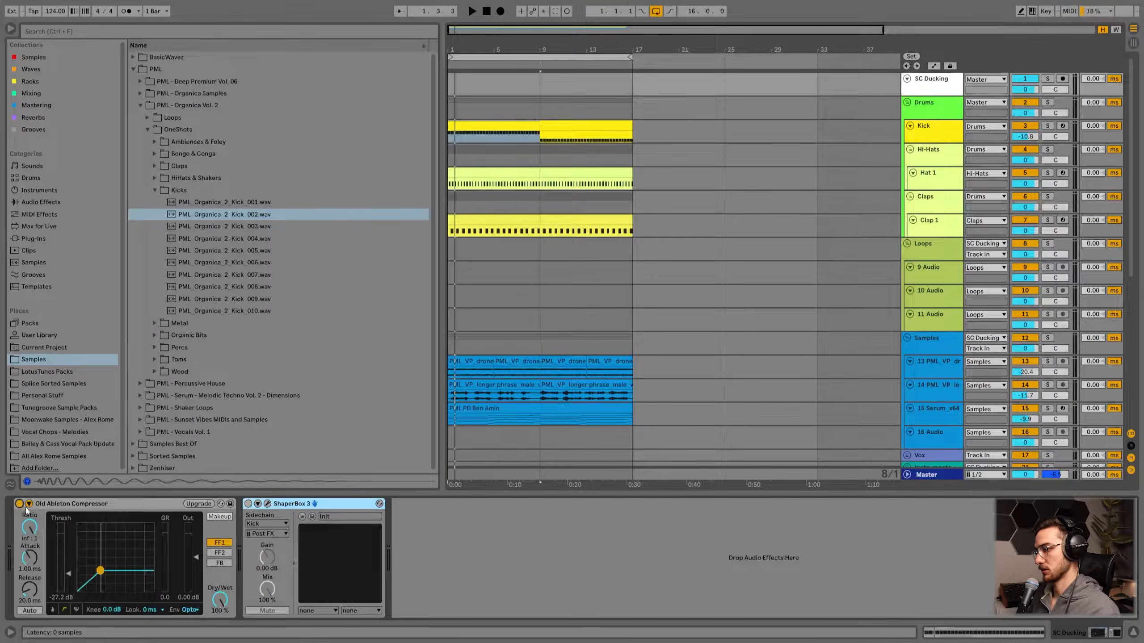
# - Show the compressor's sidechain settings, play the loop and set the compressor's ratio to 4.85:1
pyautogui.click(29, 504)
pyautogui.click(30, 504)
pyautogui.click(29, 504)
pyautogui.press('space')
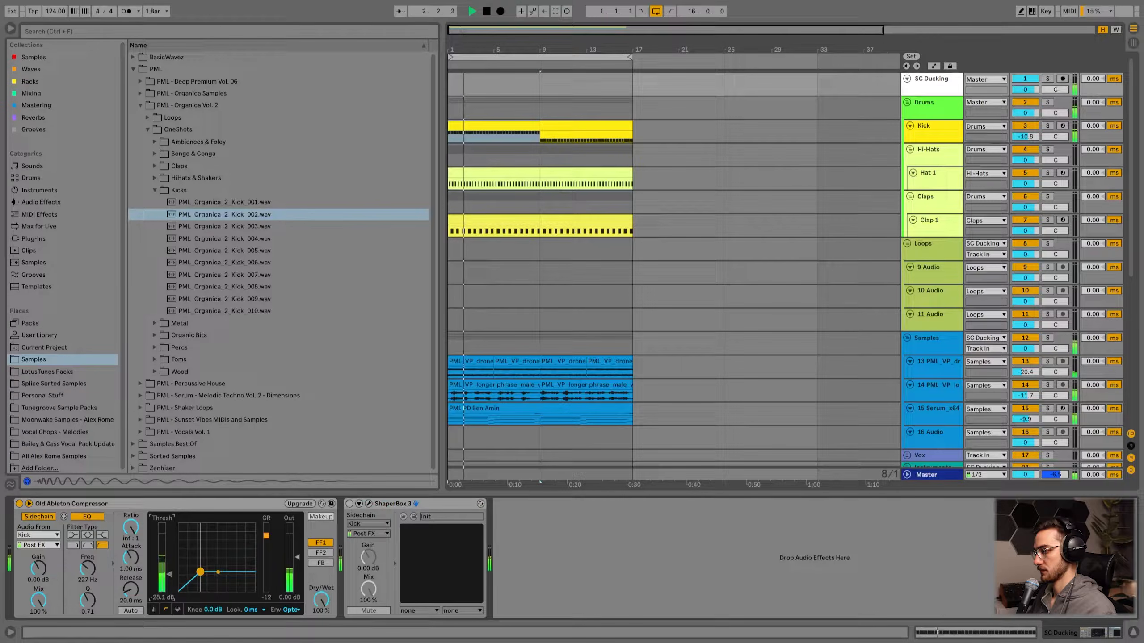
pyautogui.moveTo(131, 527); pyautogui.dragTo(131, 549)
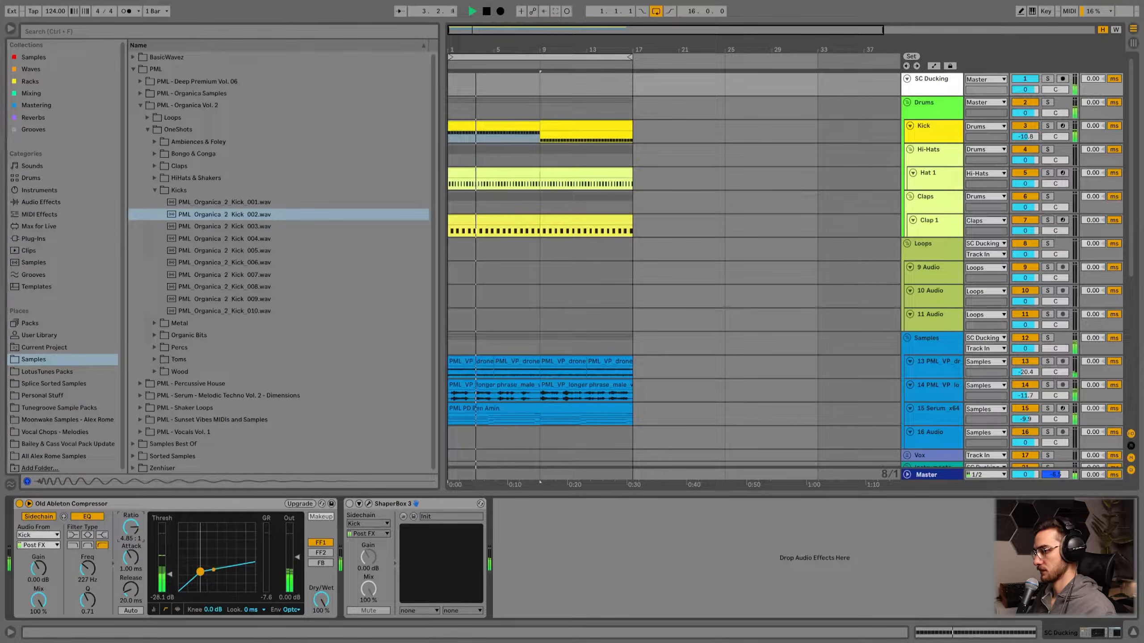
# - Move all notes in the first Kick clip down to C#1 and duplicate that clip over bars 9–17
pyautogui.click(517, 125)
pyautogui.press('space')
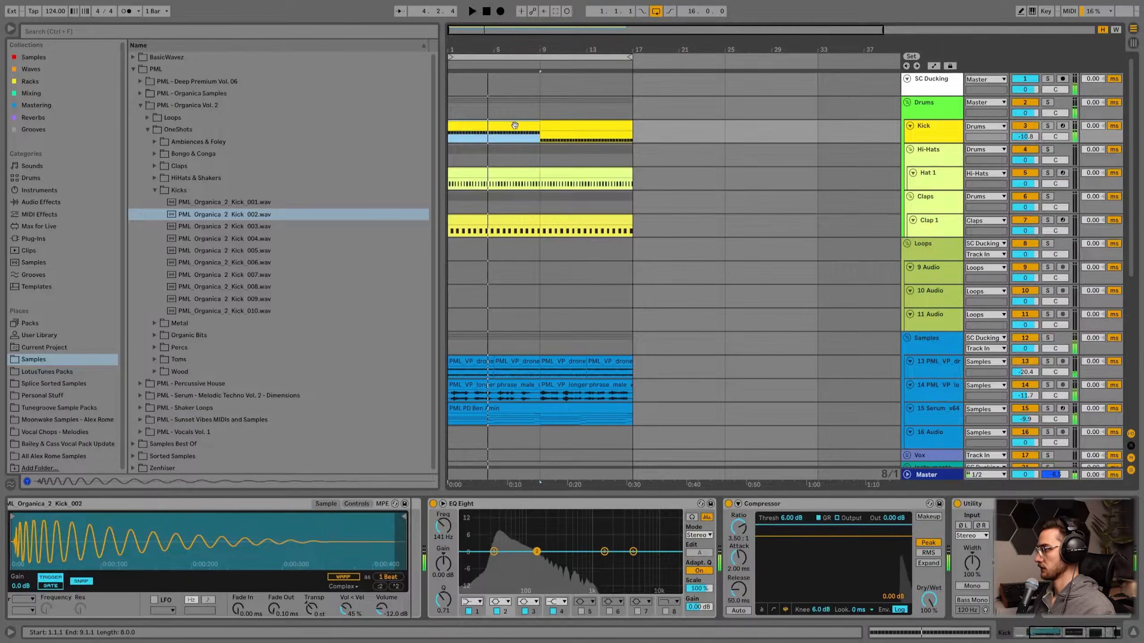
pyautogui.doubleClick(514, 124)
pyautogui.click(517, 288)
pyautogui.hotkey('ctrl', 'a')
pyautogui.press('Down')
pyautogui.press('space')
pyautogui.press('Down')
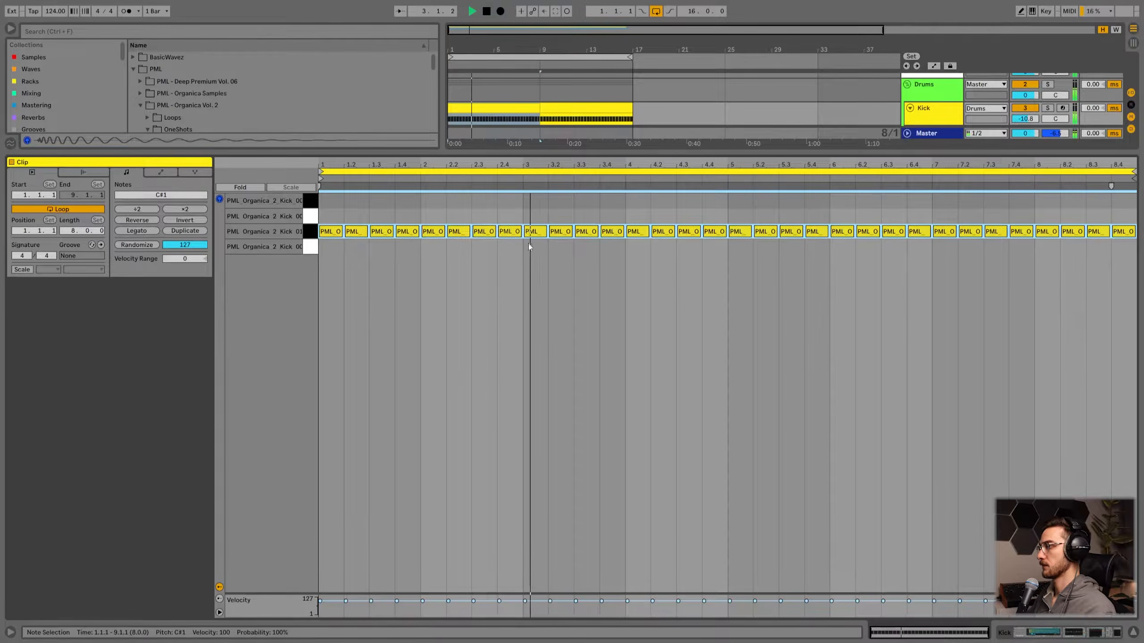
pyautogui.doubleClick(515, 111)
pyautogui.press('space')
pyautogui.scroll(2, 574, 279)
# - Play the loop, adjust the Kick track's volume and set the longer male phrase track's volume to -9.8 dB
pyautogui.press('space')
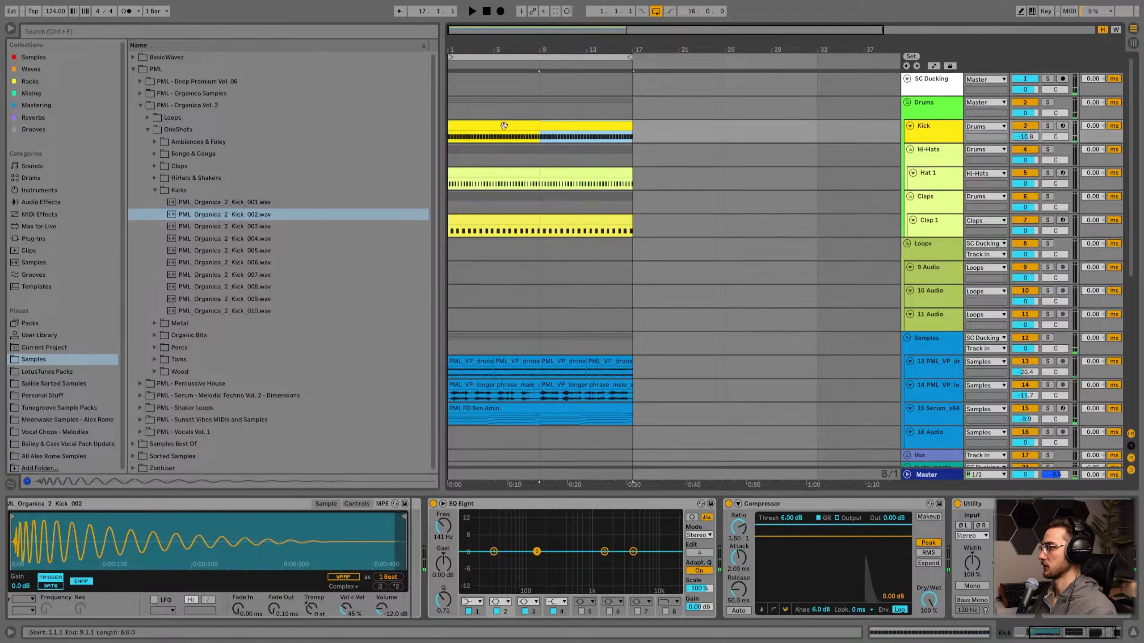
pyautogui.moveTo(1023, 137); pyautogui.dragTo(1022, 130)
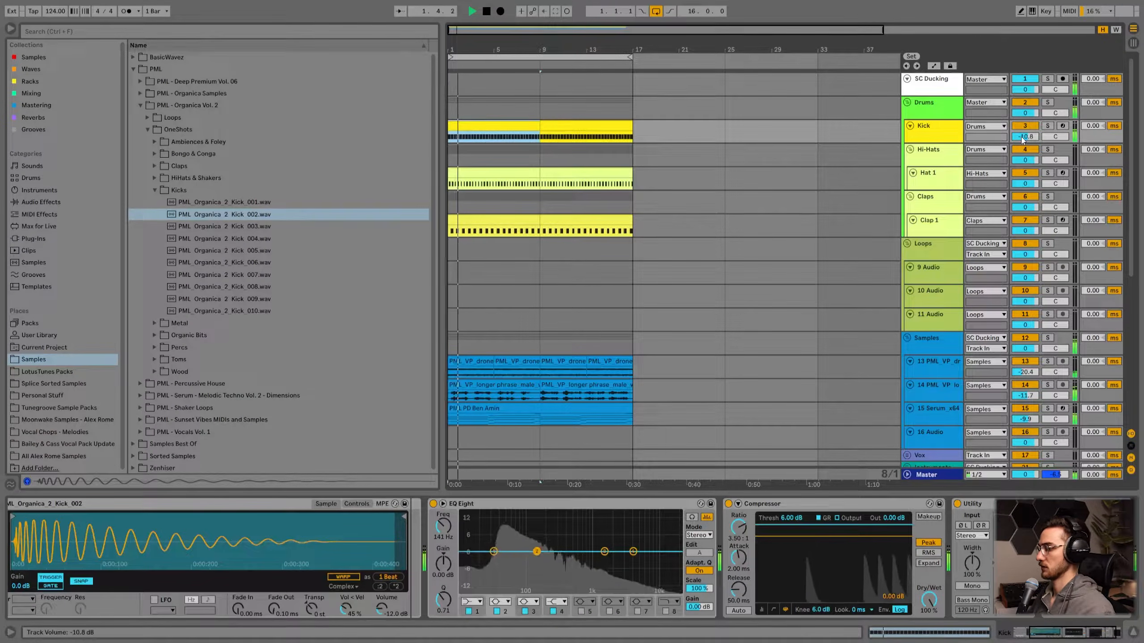
pyautogui.scroll(-3, 816, 378)
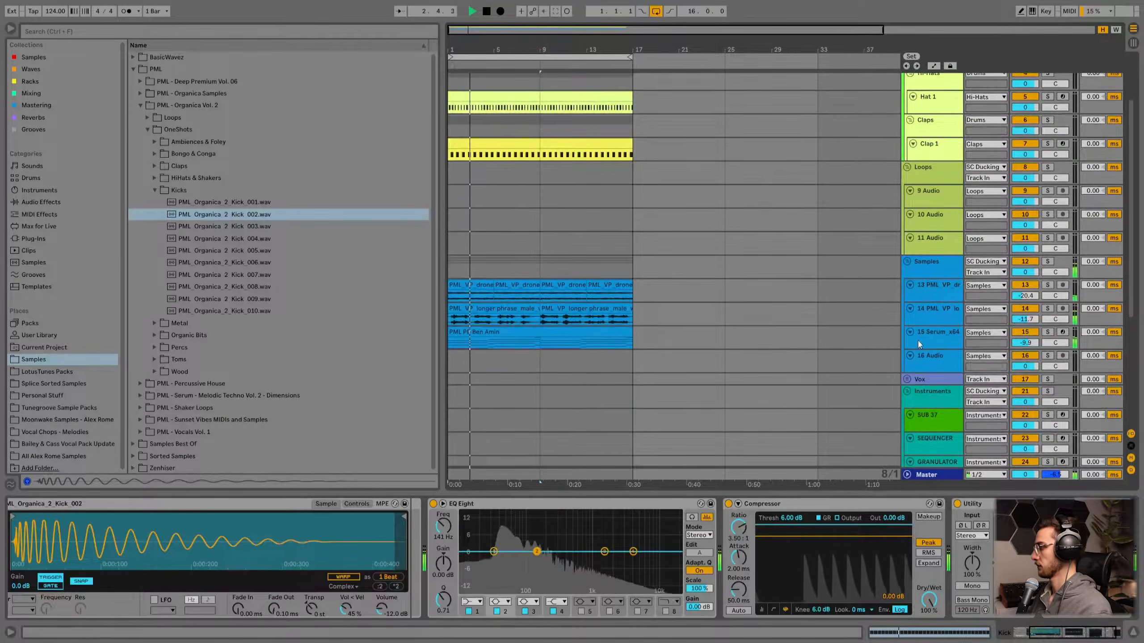
pyautogui.moveTo(1025, 255); pyautogui.dragTo(1025, 247)
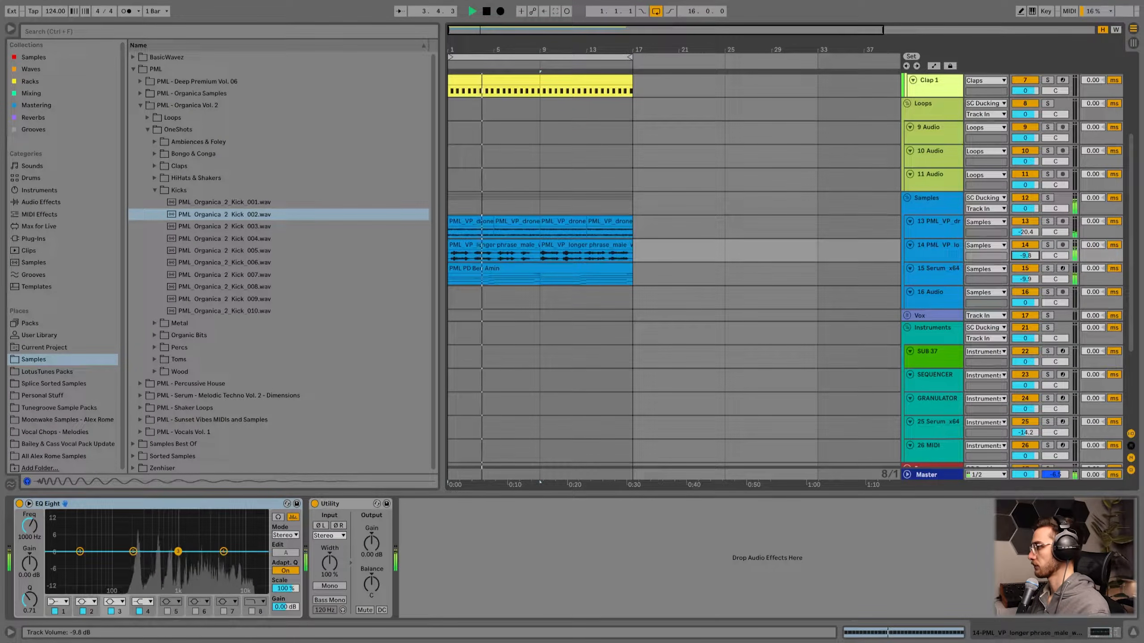
# - Duplicate a longer male vocal phrase clip into bars 17–25 on its track
pyautogui.click(514, 244)
pyautogui.hotkey('ctrl', 'd')
pyautogui.click(514, 245)
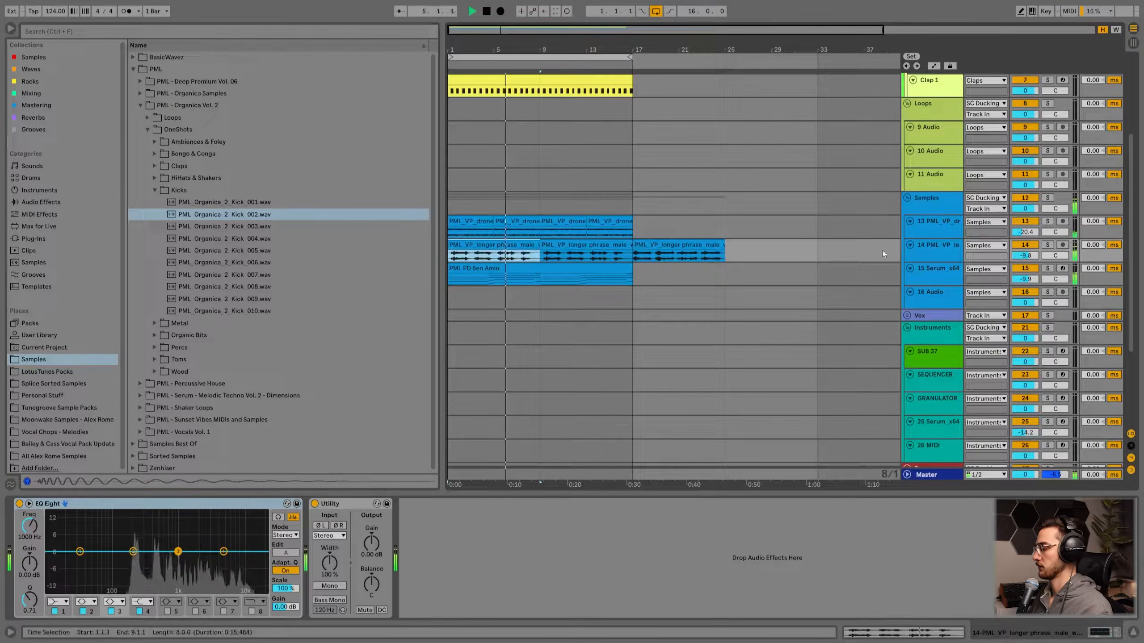
# - Expand the Vox group and move the drone and longer male phrase tracks into it above VOX REC IN
pyautogui.click(933, 254)
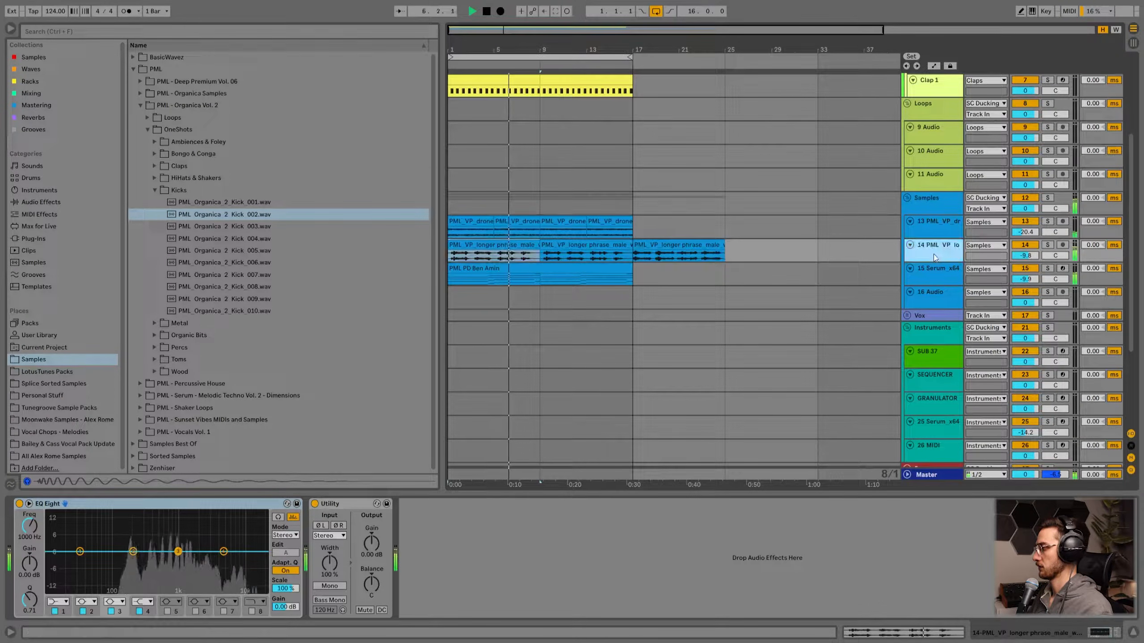
pyautogui.click(908, 316)
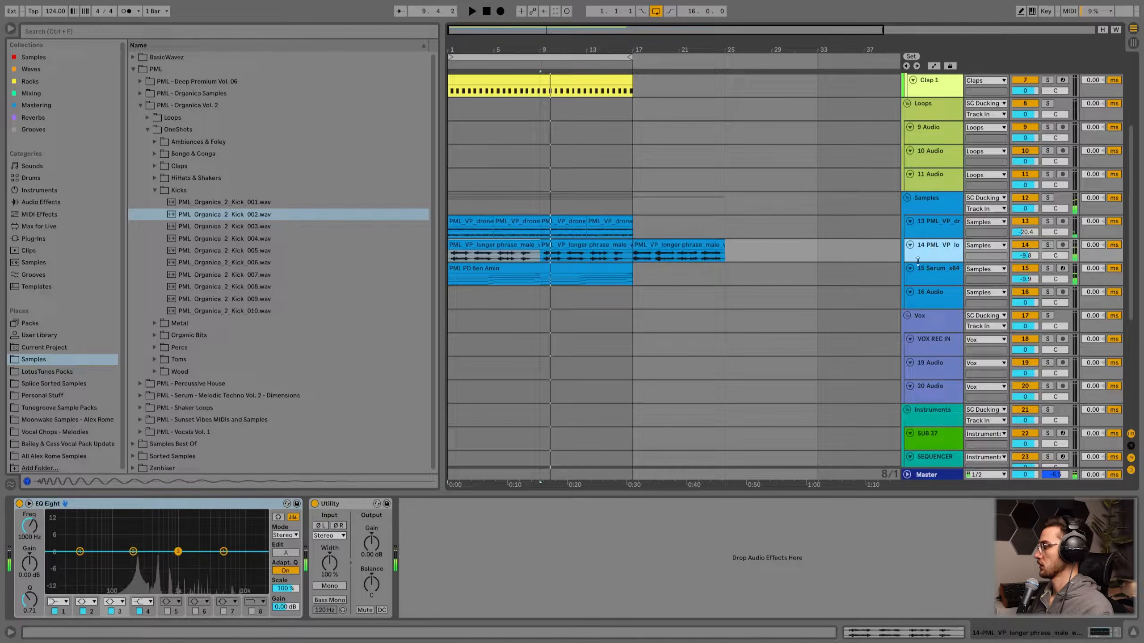
pyautogui.click(928, 228)
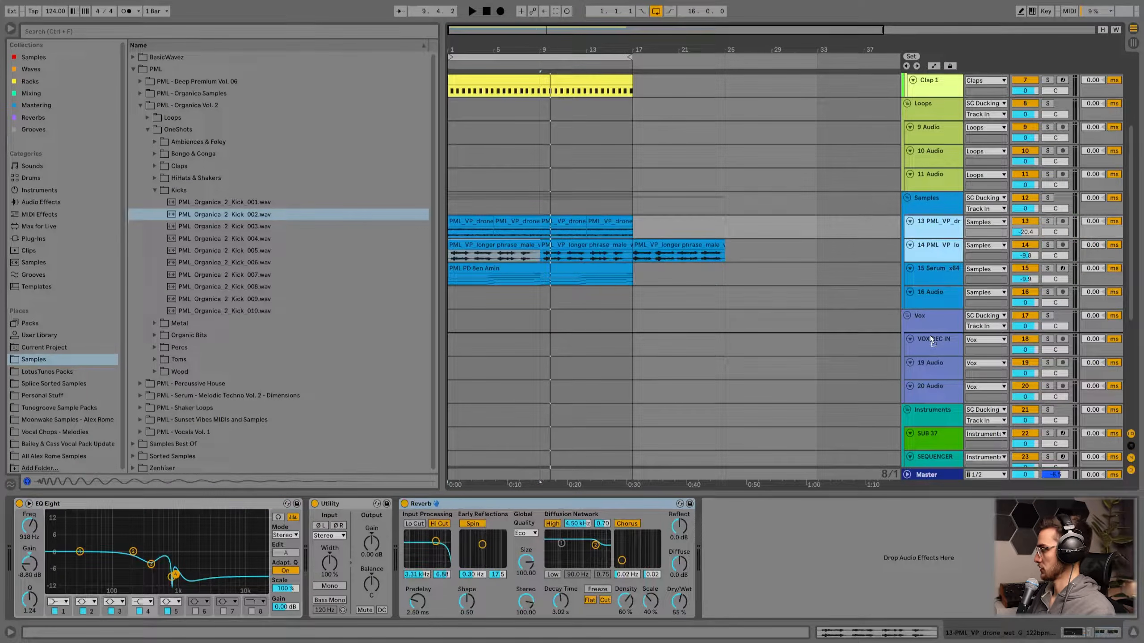
pyautogui.moveTo(929, 335); pyautogui.dragTo(929, 335)
# - Assign the Vox group's colour to its grouped tracks and clips
pyautogui.click(928, 273)
pyautogui.rightClick(927, 273)
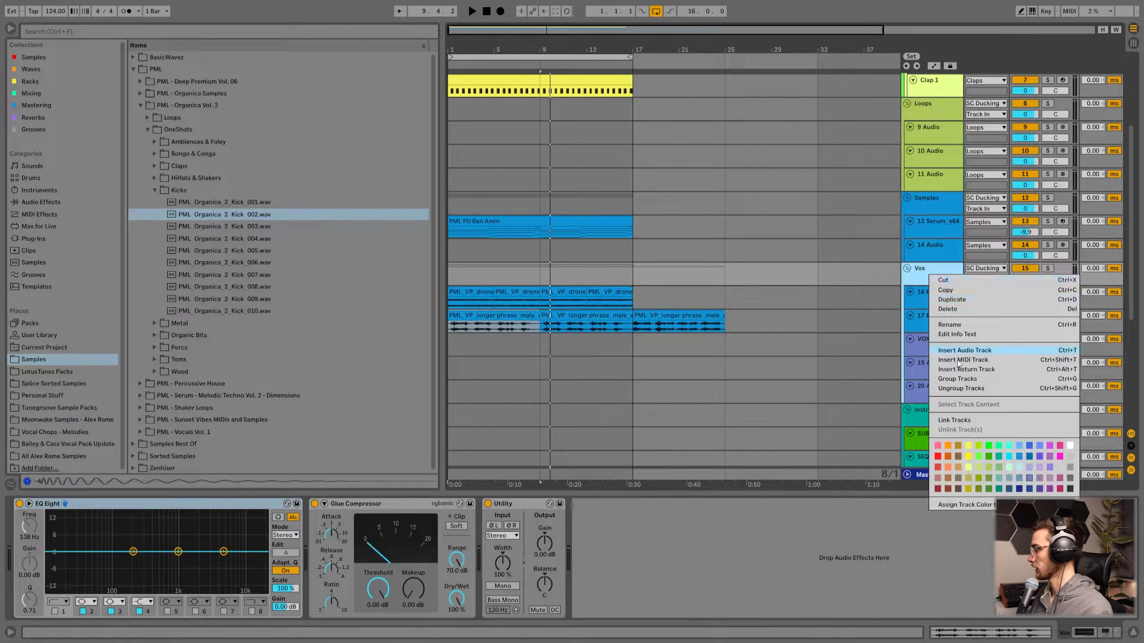
pyautogui.click(950, 499)
pyautogui.click(517, 288)
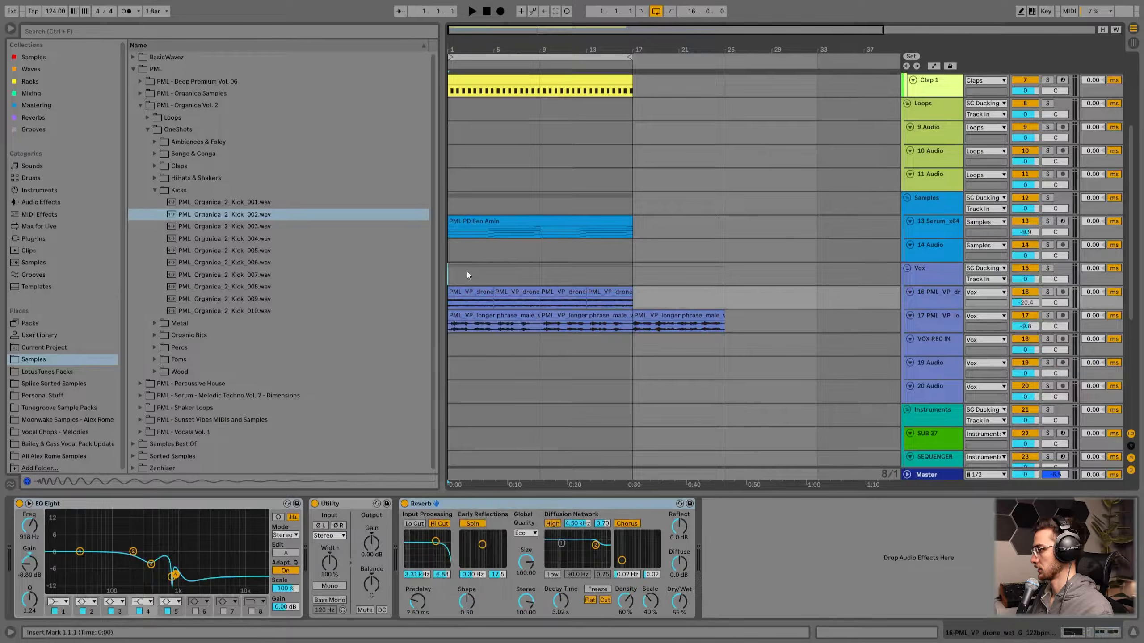
# - Rename the Samples group as Synths
pyautogui.click(466, 272)
pyautogui.scroll(2, 467, 272)
pyautogui.click(918, 272)
pyautogui.click(919, 255)
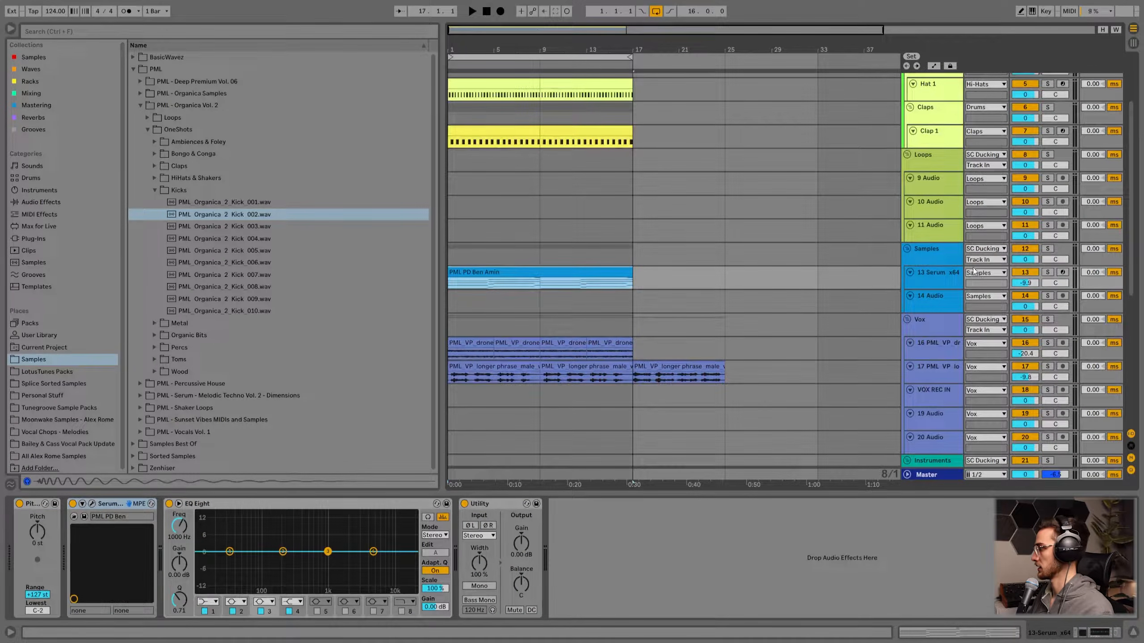
pyautogui.write('Synths')
pyautogui.press('Return')
# - Delete VOX REC IN and the two empty audio tracks below it from the Vox group
pyautogui.scroll(-3, 922, 327)
pyautogui.click(922, 286)
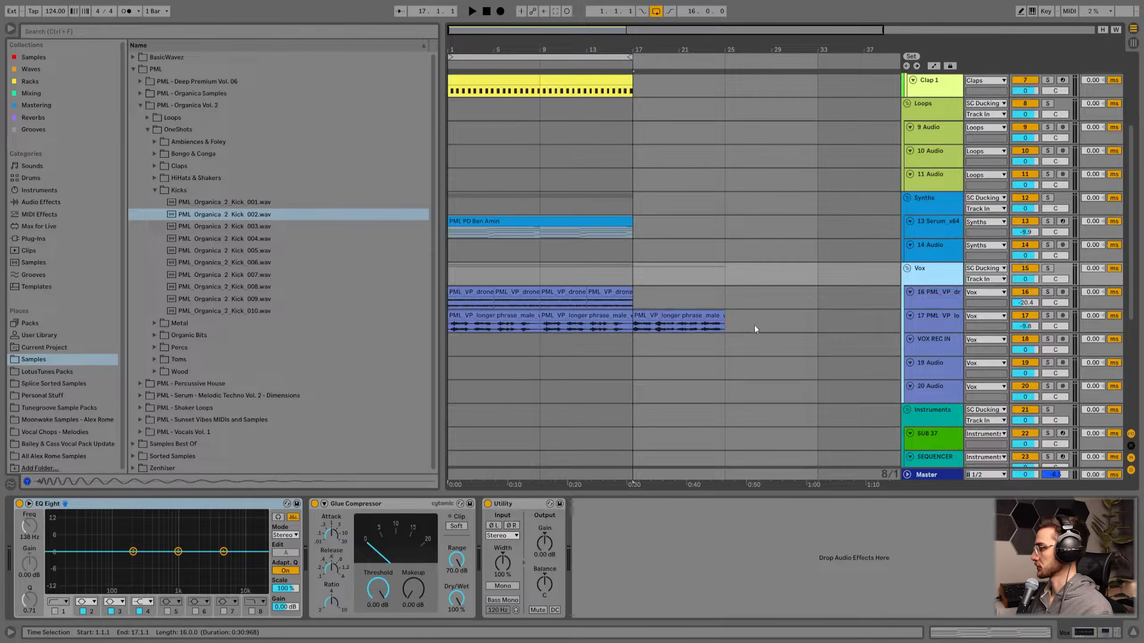
pyautogui.click(931, 340)
pyautogui.keyDown('shift'); pyautogui.click(928, 385); pyautogui.keyUp('shift')
pyautogui.press('Delete')
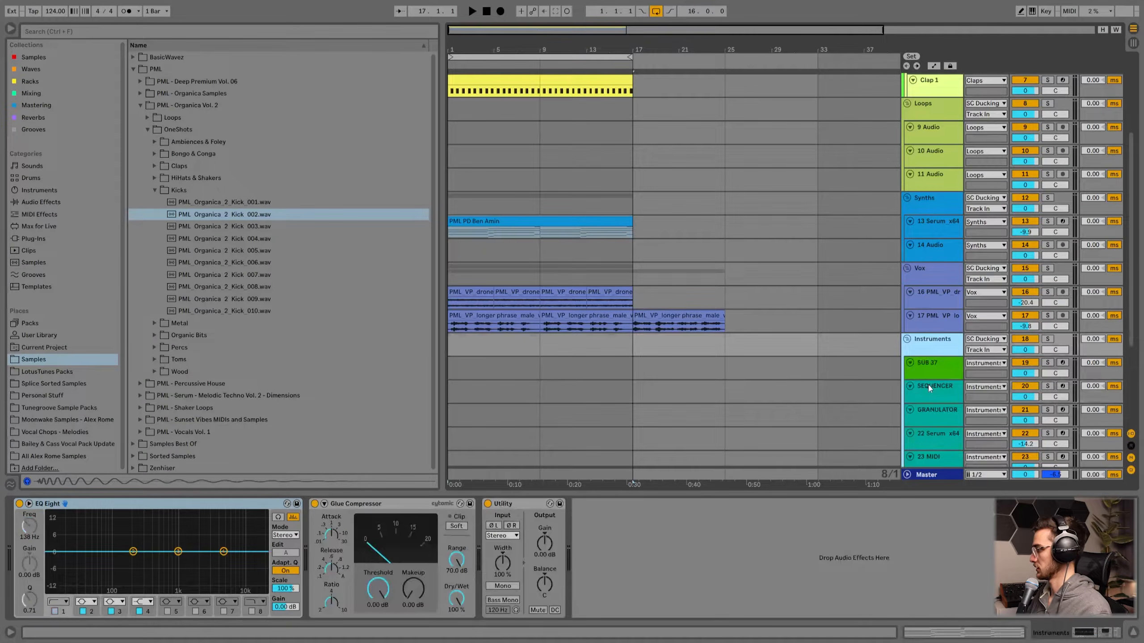
pyautogui.click(926, 268)
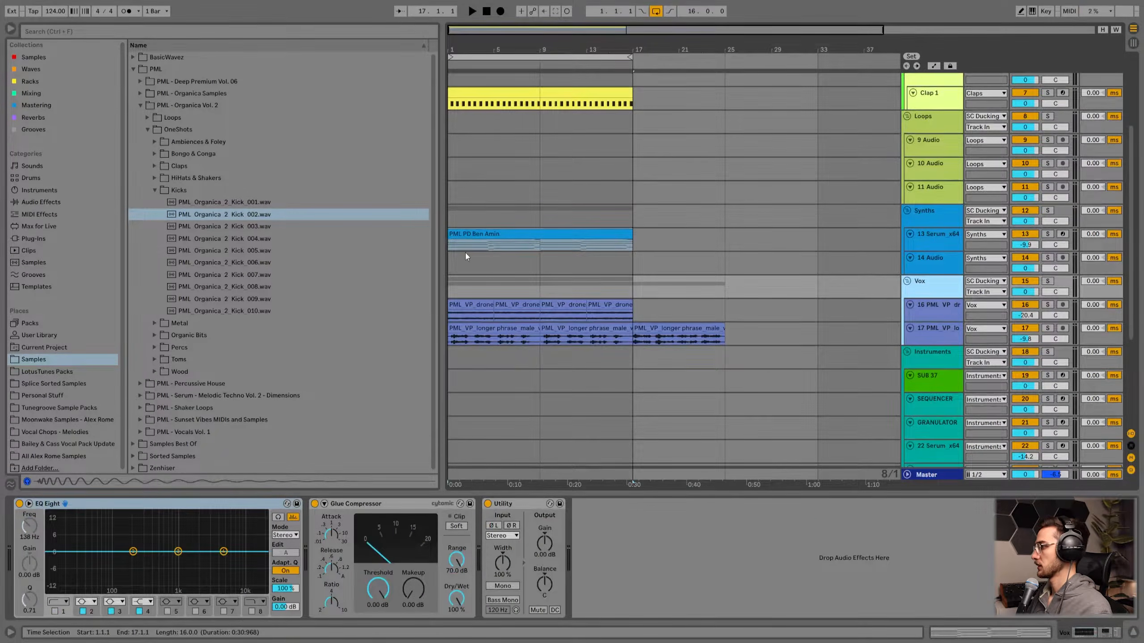
# - Preview the Organica Vol. 2 clap one-shots and load PML_Organica_2_Clap_007.wav as the Clap 1 track's instrument
pyautogui.scroll(3, 477, 252)
pyautogui.scroll(3, 488, 250)
pyautogui.click(473, 138)
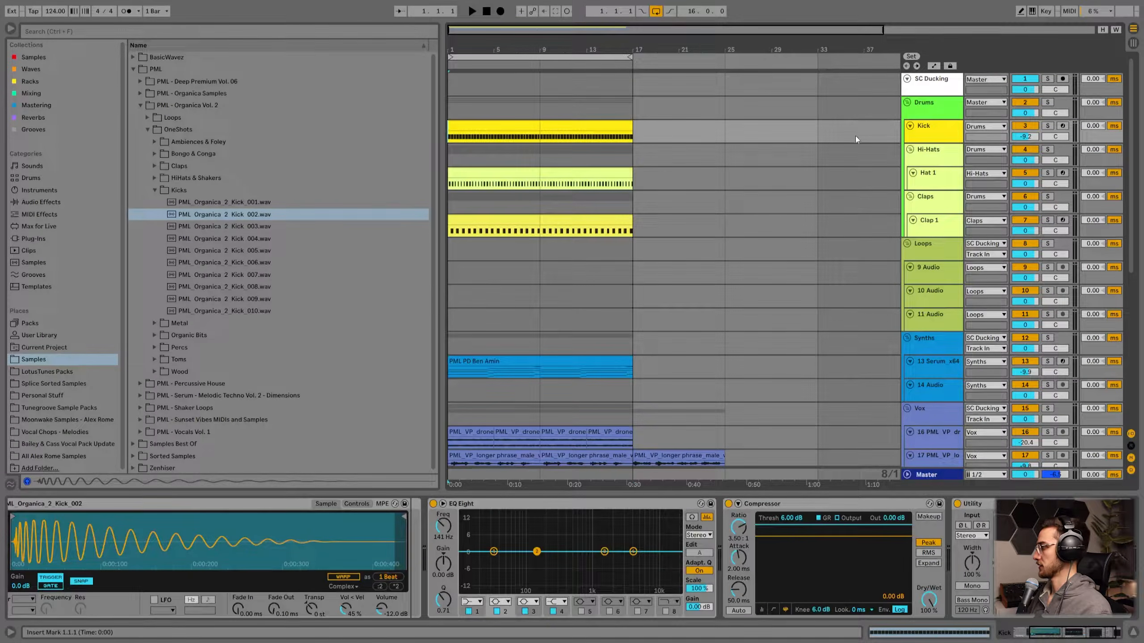
pyautogui.click(939, 152)
pyautogui.click(925, 212)
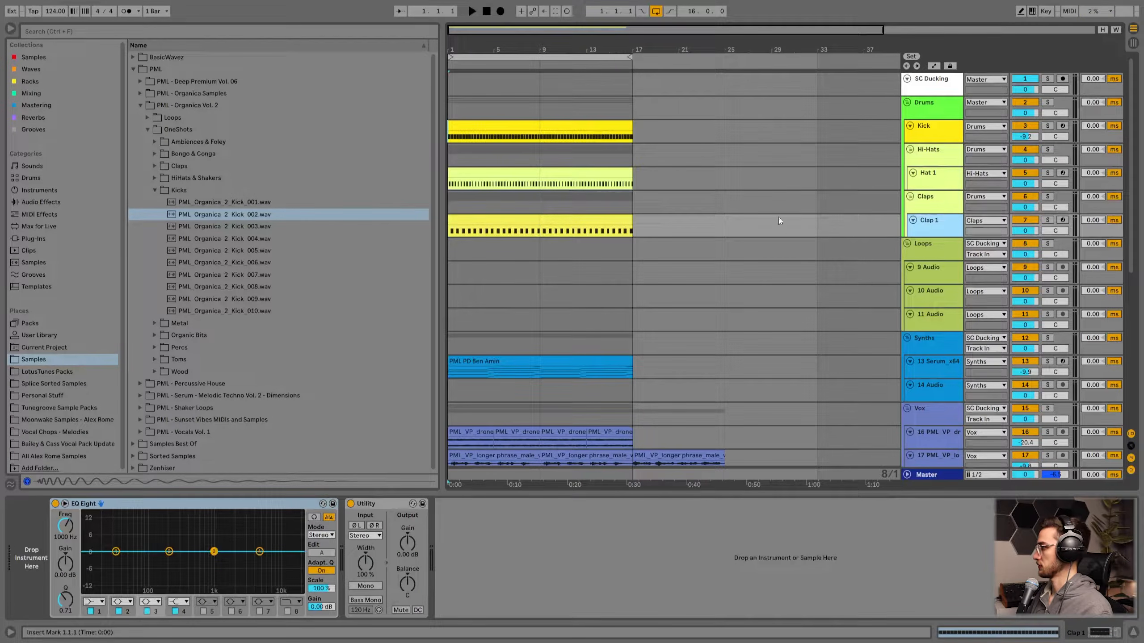
pyautogui.click(522, 221)
pyautogui.click(155, 192)
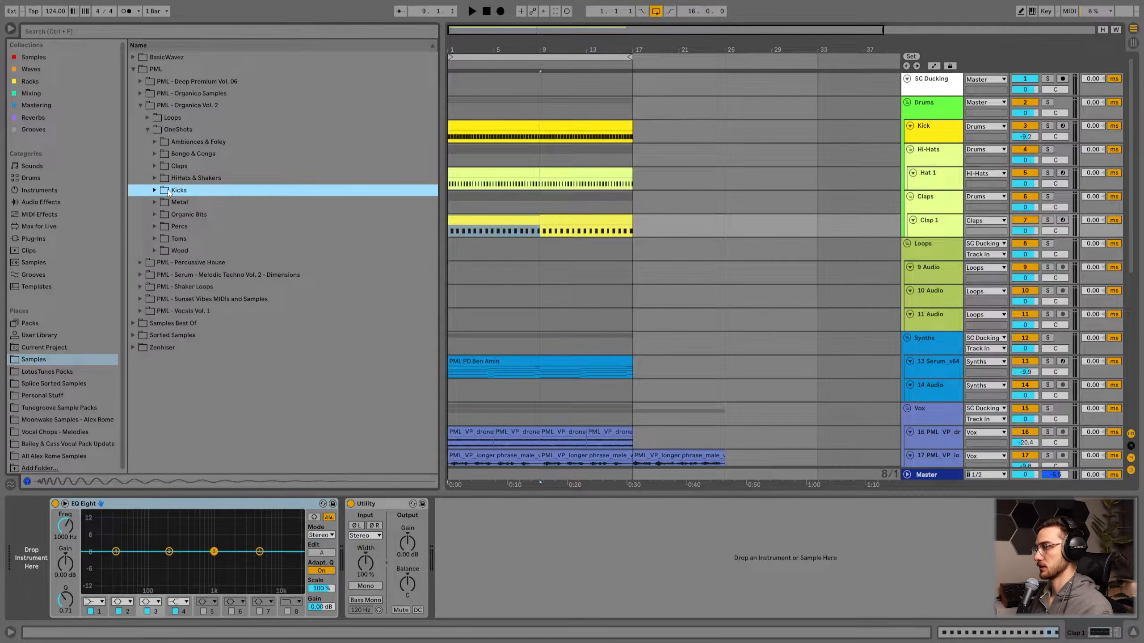
pyautogui.click(155, 166)
pyautogui.click(213, 178)
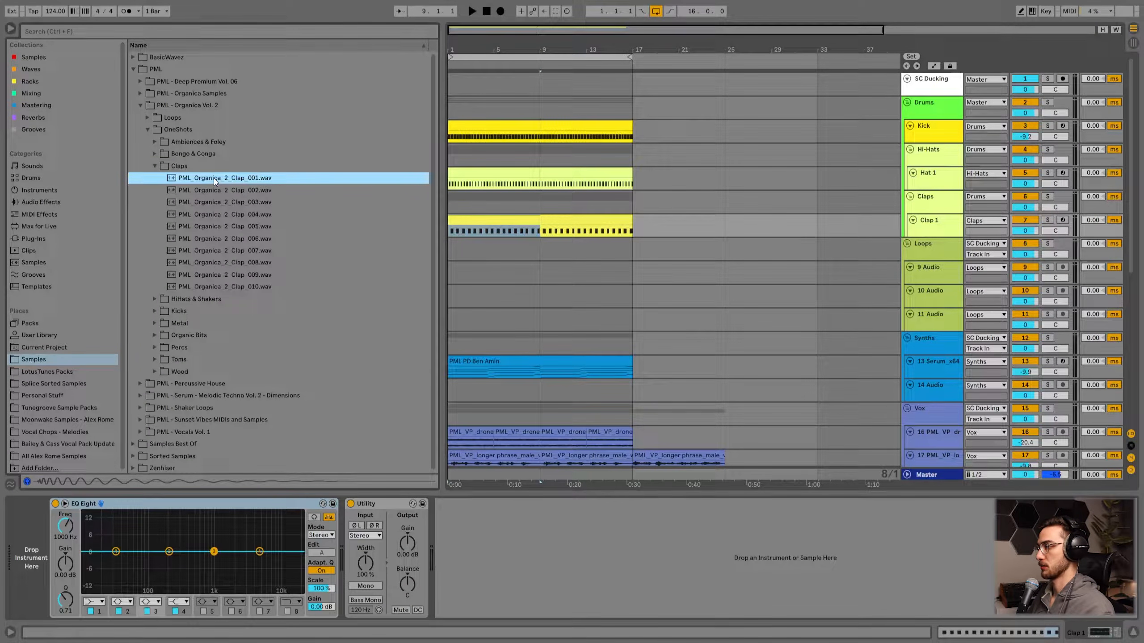
pyautogui.click(209, 202)
pyautogui.click(218, 238)
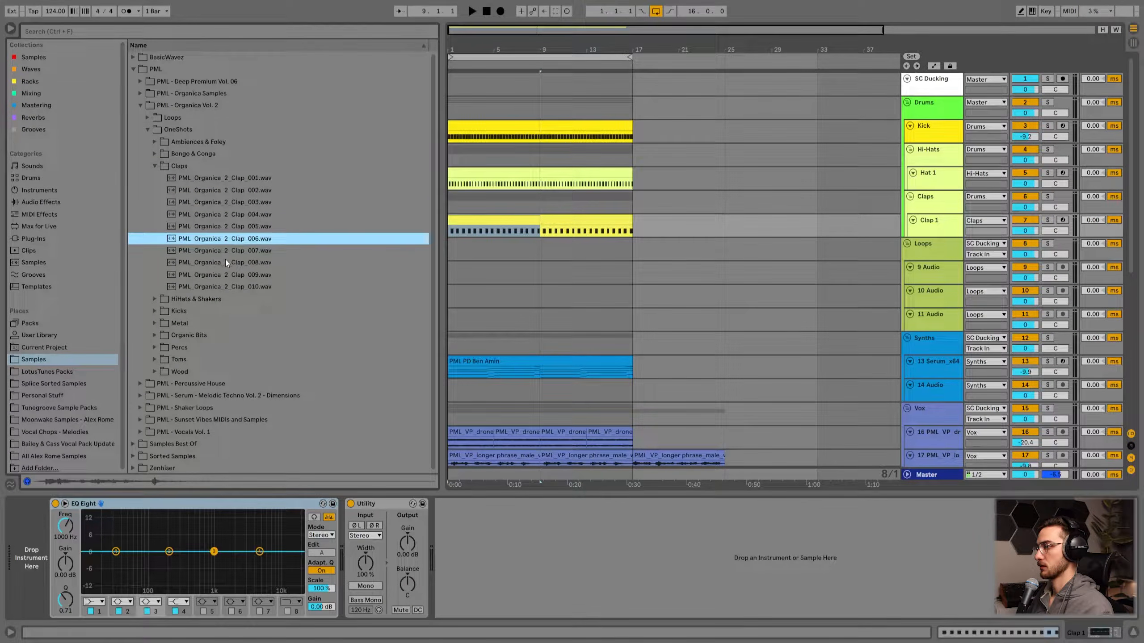
pyautogui.click(234, 252)
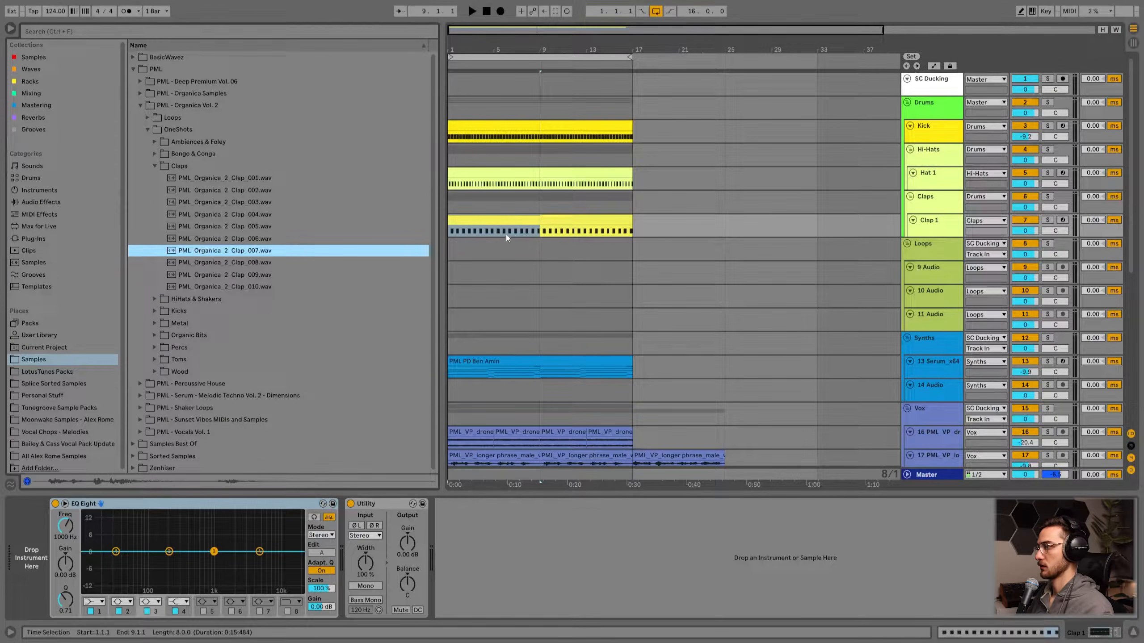
pyautogui.click(936, 221)
pyautogui.moveTo(220, 250); pyautogui.dragTo(32, 558)
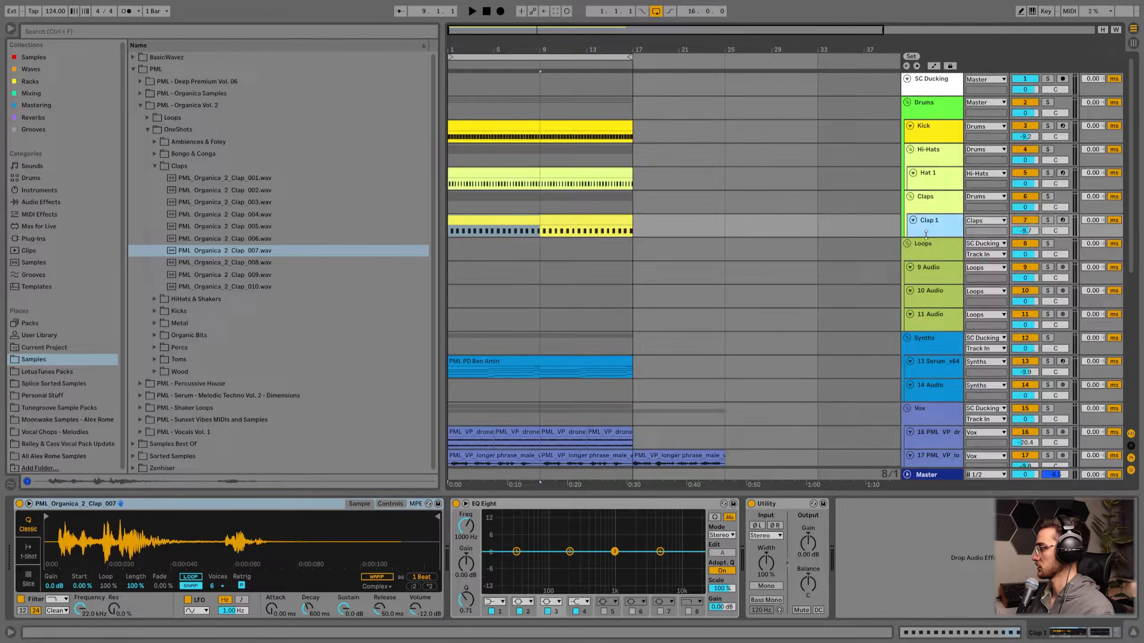
# - During playback, move the Clap_007 sample's start to its main hit and set Clap 1's volume to -12.3 dB
pyautogui.moveTo(960, 237); pyautogui.dragTo(961, 269)
pyautogui.press('space')
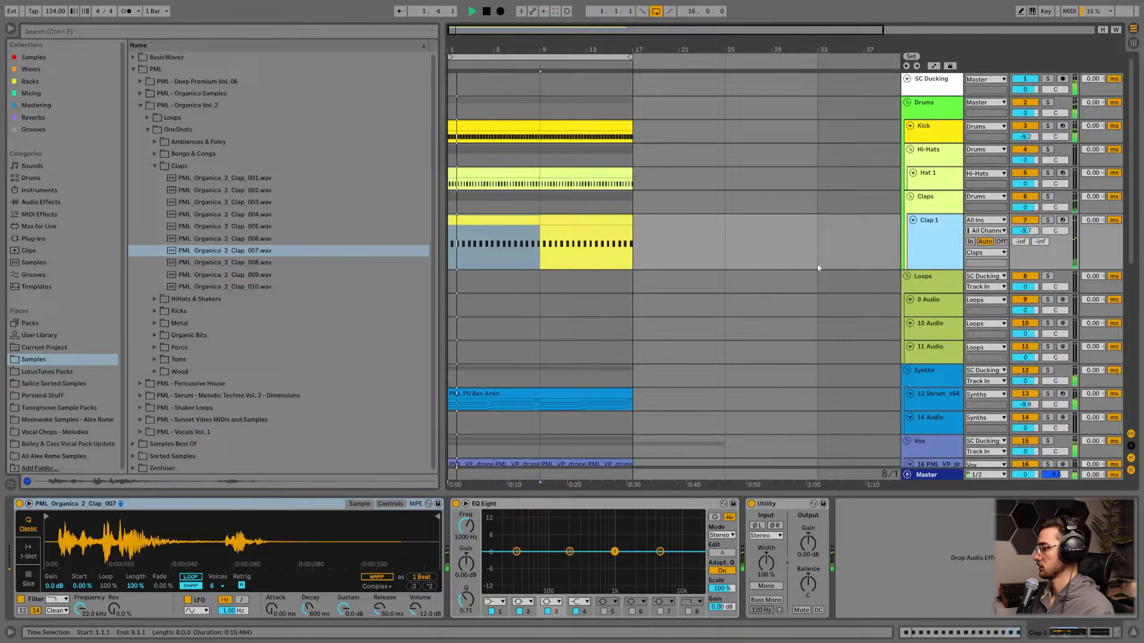
pyautogui.moveTo(46, 517); pyautogui.dragTo(108, 520)
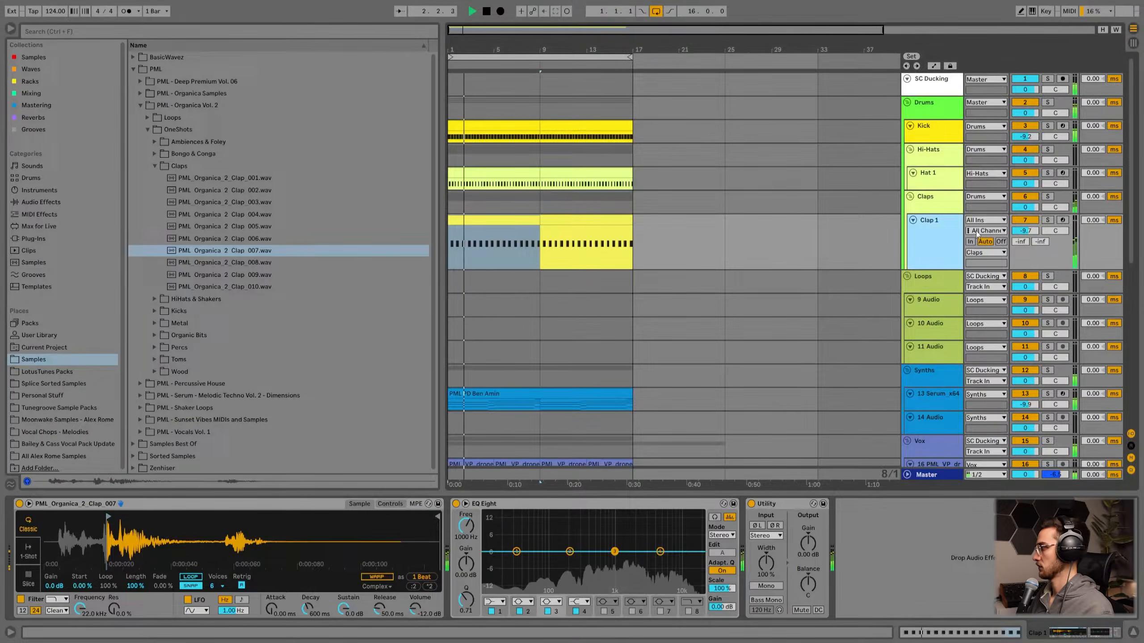
pyautogui.moveTo(1025, 230); pyautogui.dragTo(1025, 239)
pyautogui.press('h')
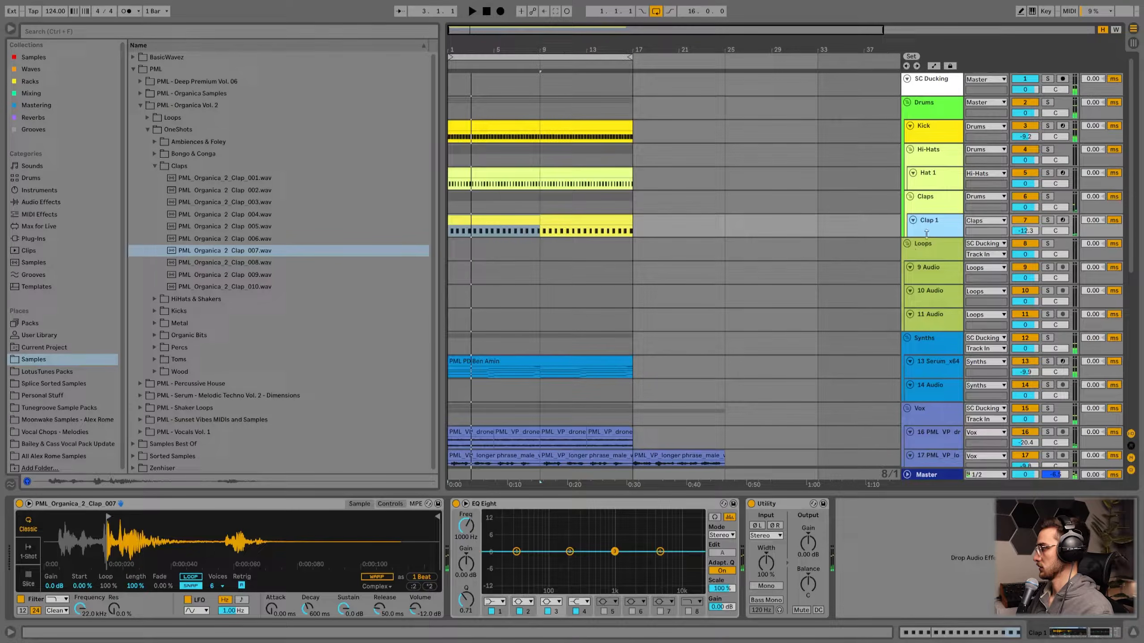
# - Add a MIDI track below Clap 1, preview more Organica claps and load PML_Organica_2_Clap_004.wav onto it
pyautogui.hotkey('ctrl', 'shift', 't')
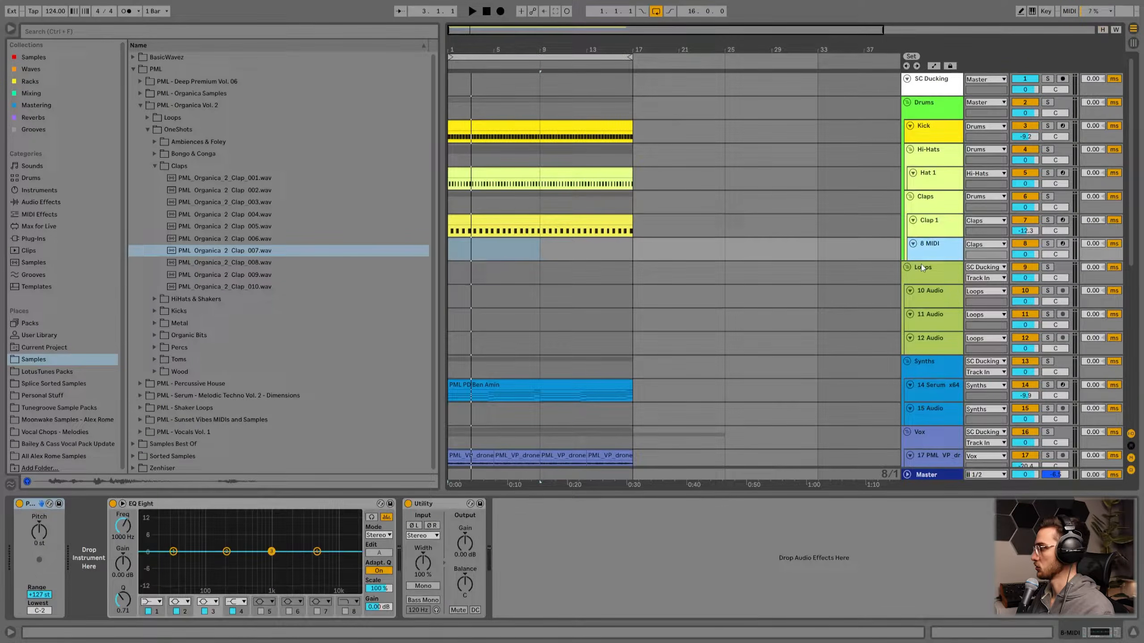
pyautogui.click(173, 192)
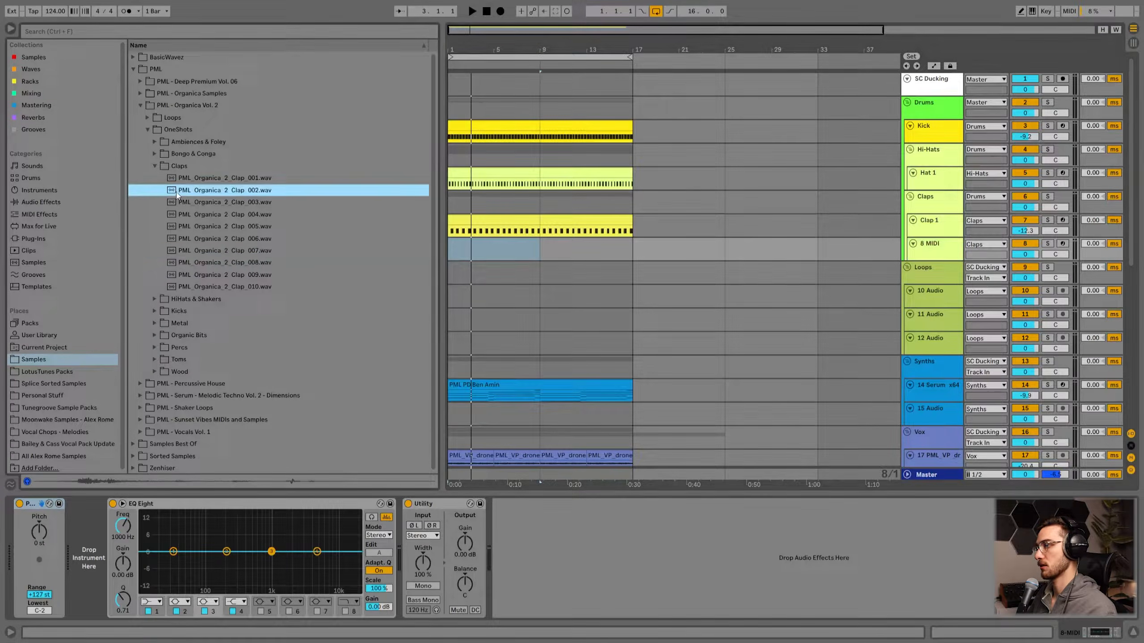
pyautogui.click(197, 205)
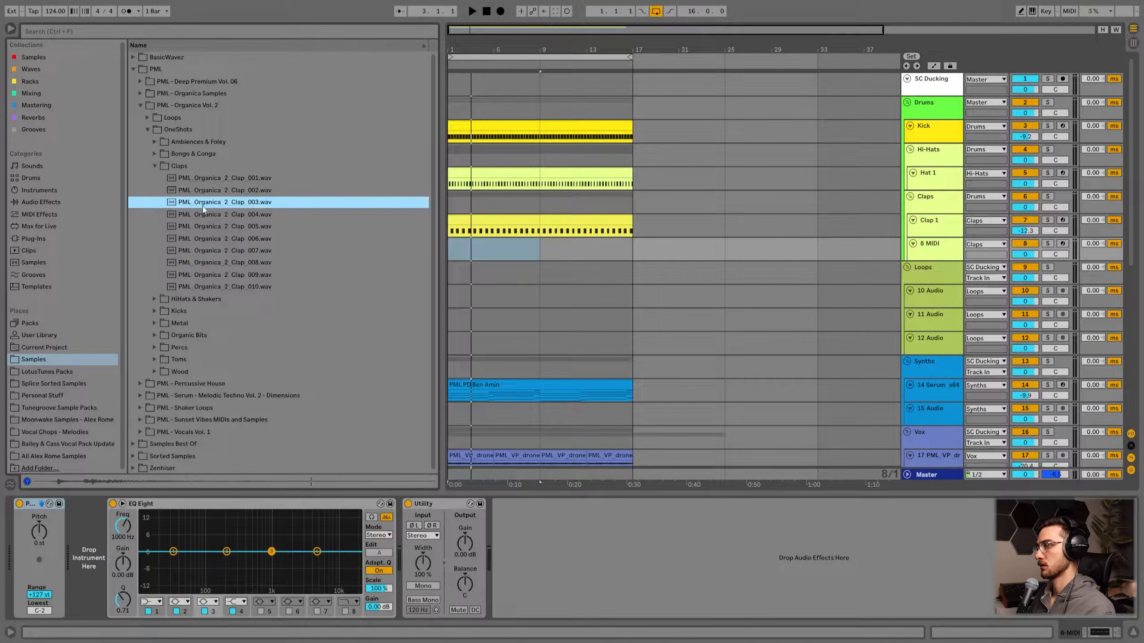
pyautogui.click(215, 290)
pyautogui.click(231, 216)
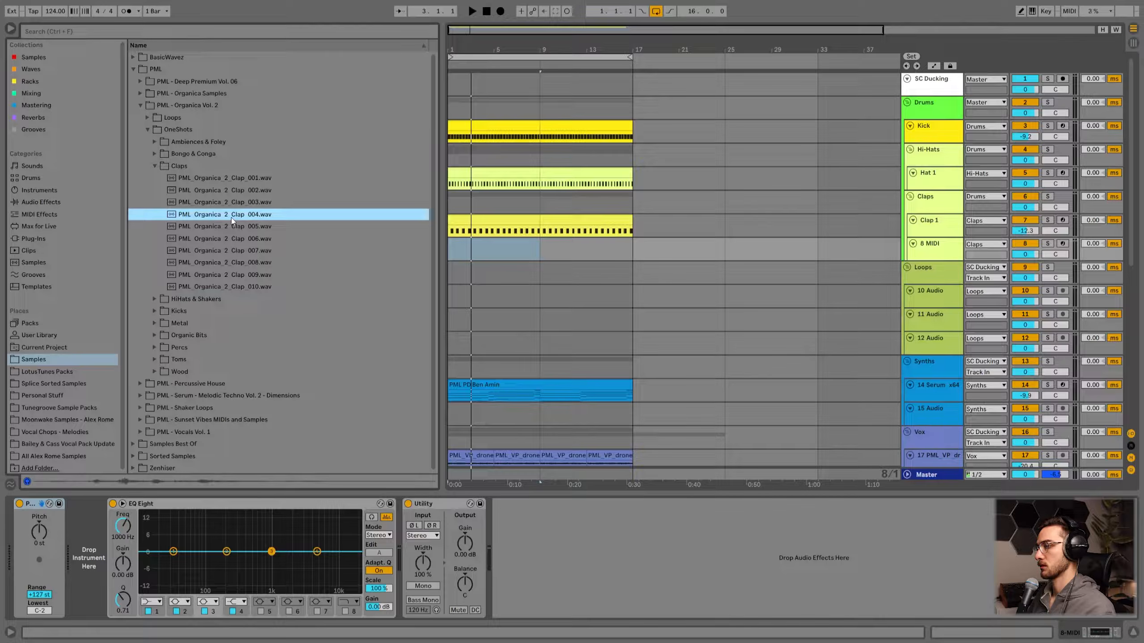
pyautogui.moveTo(231, 217); pyautogui.dragTo(85, 524)
# - Play the loop and copy Clap 1's 16 bars of MIDI clips onto the Clap_004 track
pyautogui.press('space')
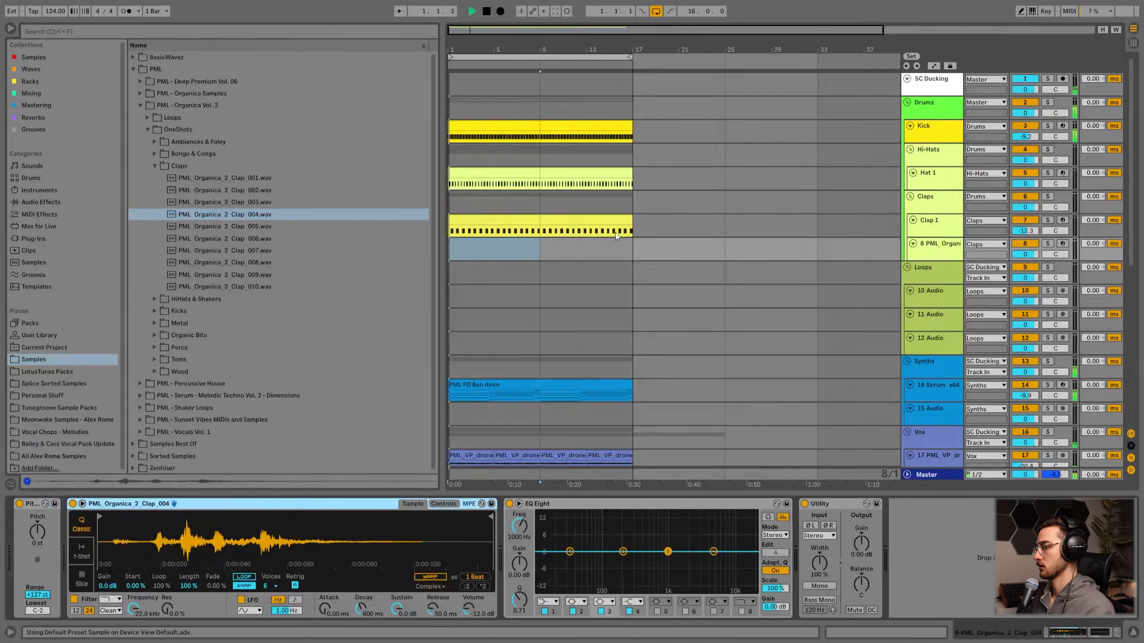
pyautogui.click(932, 224)
pyautogui.moveTo(595, 232); pyautogui.dragTo(491, 247)
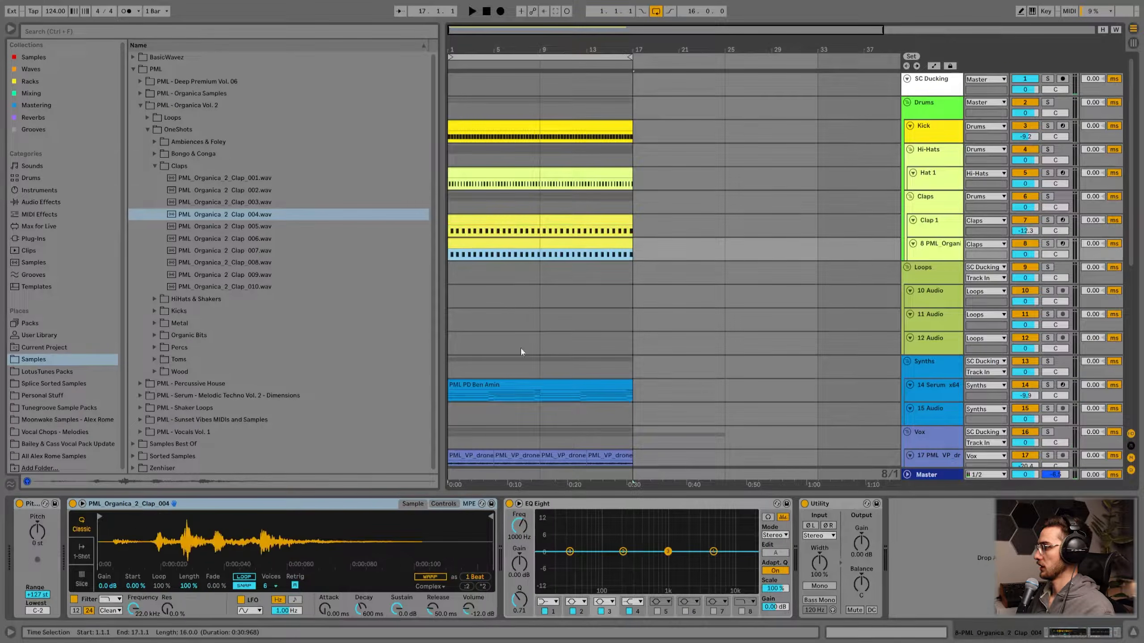
# - Play the loop with both claps and set the Clap_004 MIDI track's volume to -11.8 dB
pyautogui.scroll(-3, 622, 379)
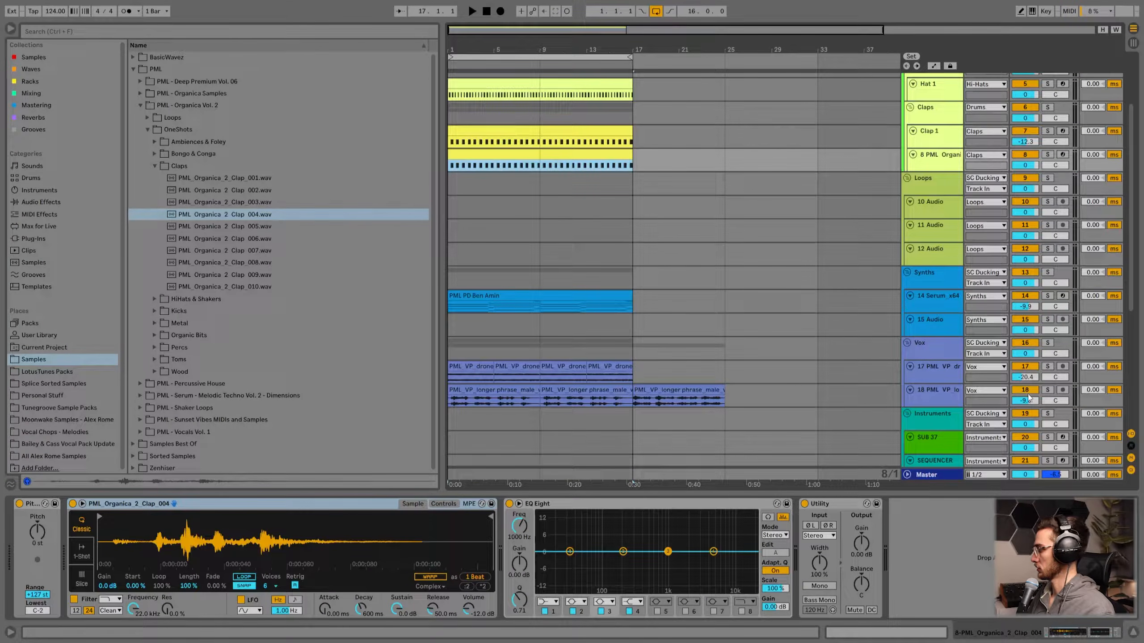
pyautogui.scroll(3, 485, 289)
pyautogui.click(468, 229)
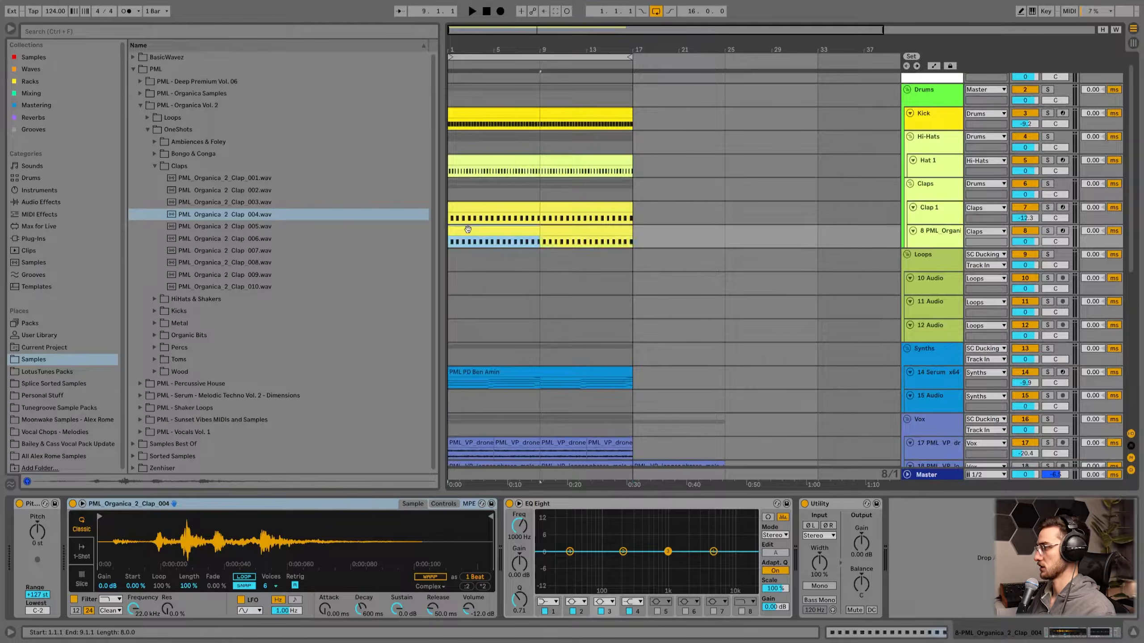
pyautogui.press('space')
pyautogui.doubleClick(460, 44)
pyautogui.click(942, 239)
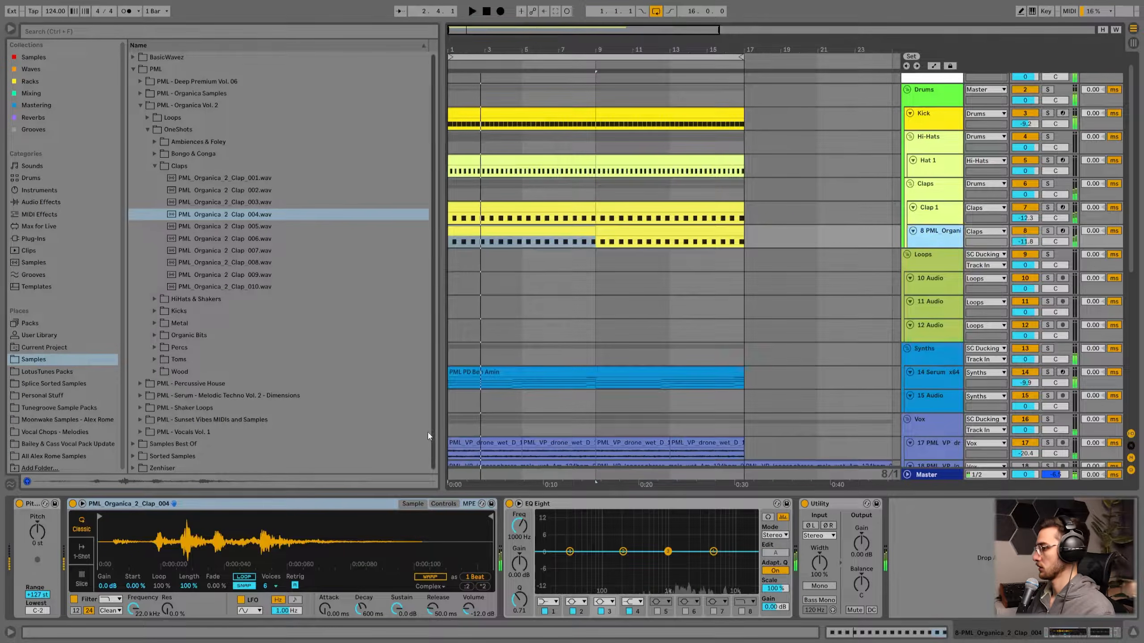
pyautogui.click(108, 512)
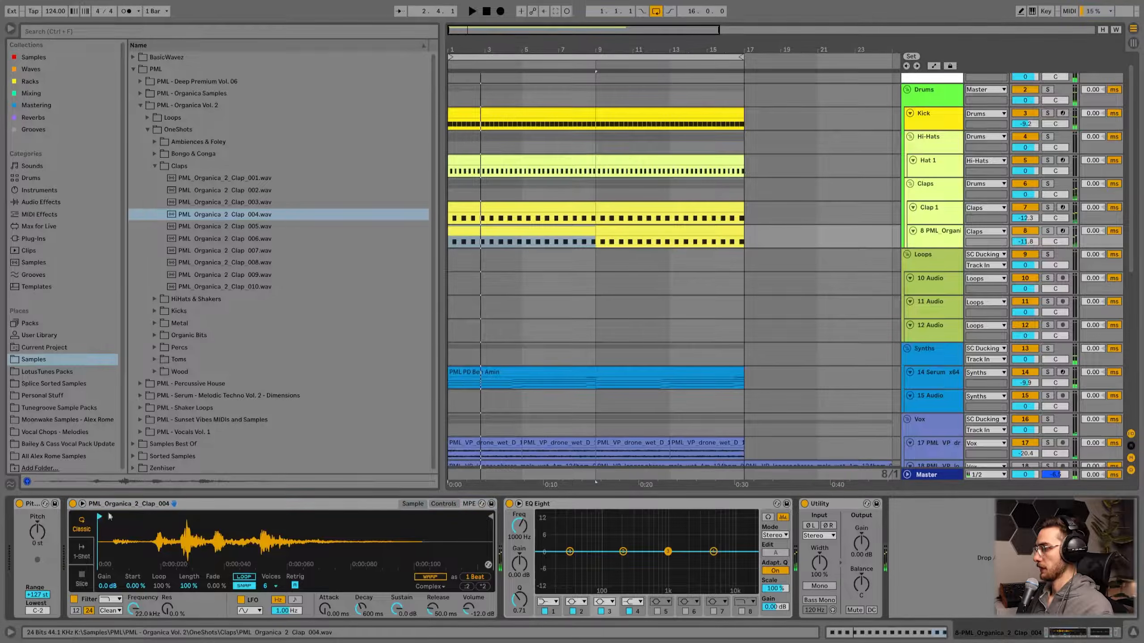
# - Add an audio track to the Claps group and place PML_Organica_2_Clap_004.wav on it at 1.2.3, using a 1/8 grid
pyautogui.click(954, 238)
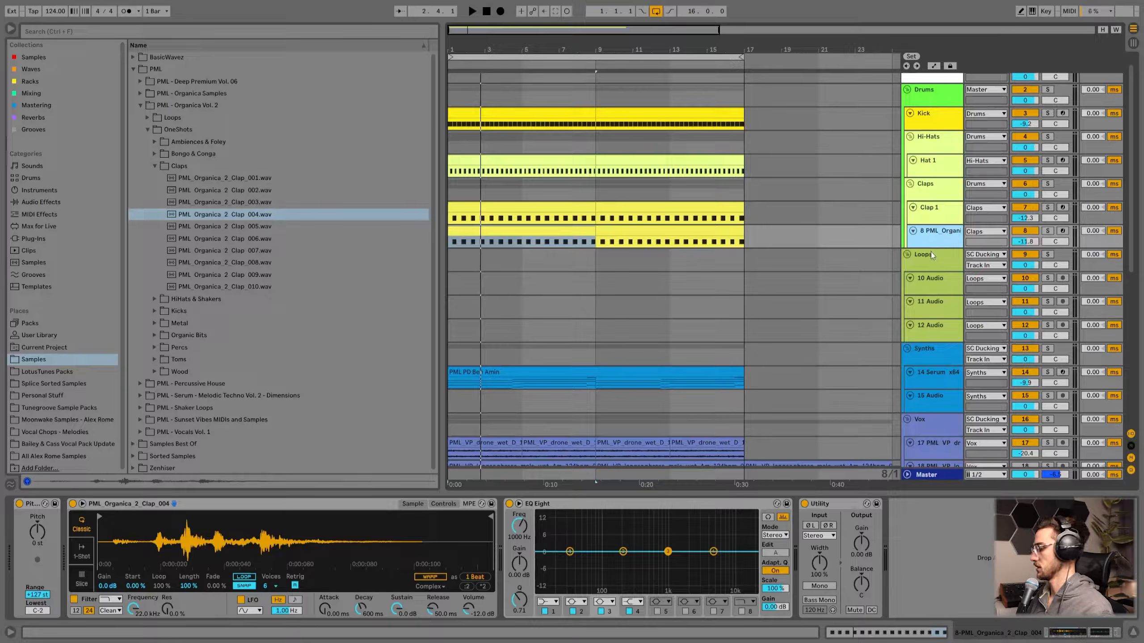
pyautogui.hotkey('ctrl', 't')
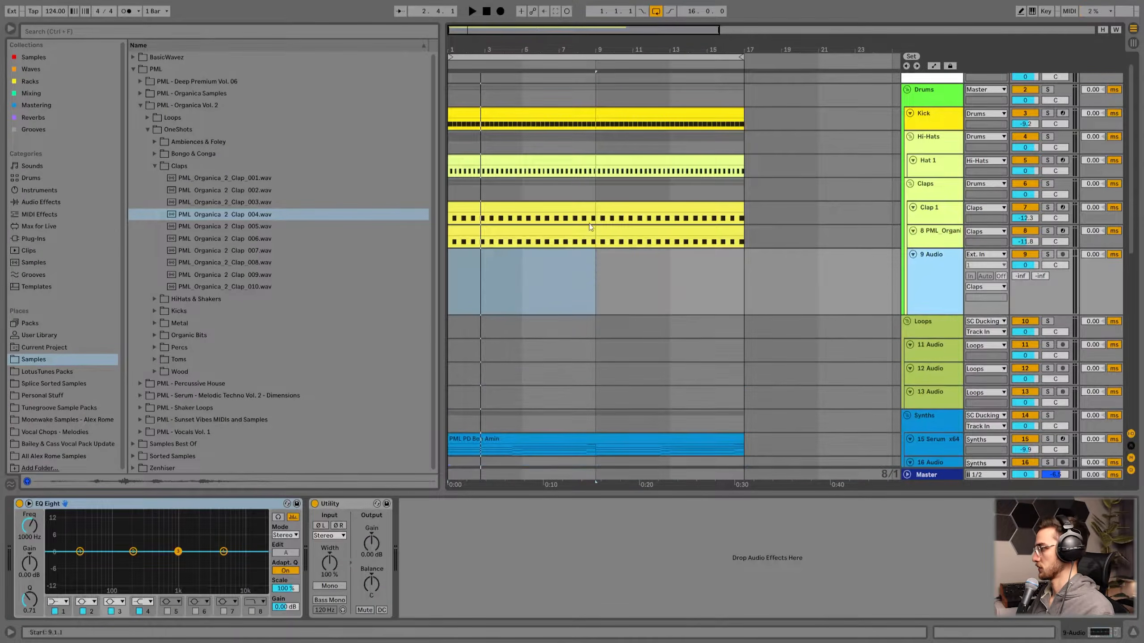
pyautogui.click(527, 232)
pyautogui.click(241, 214)
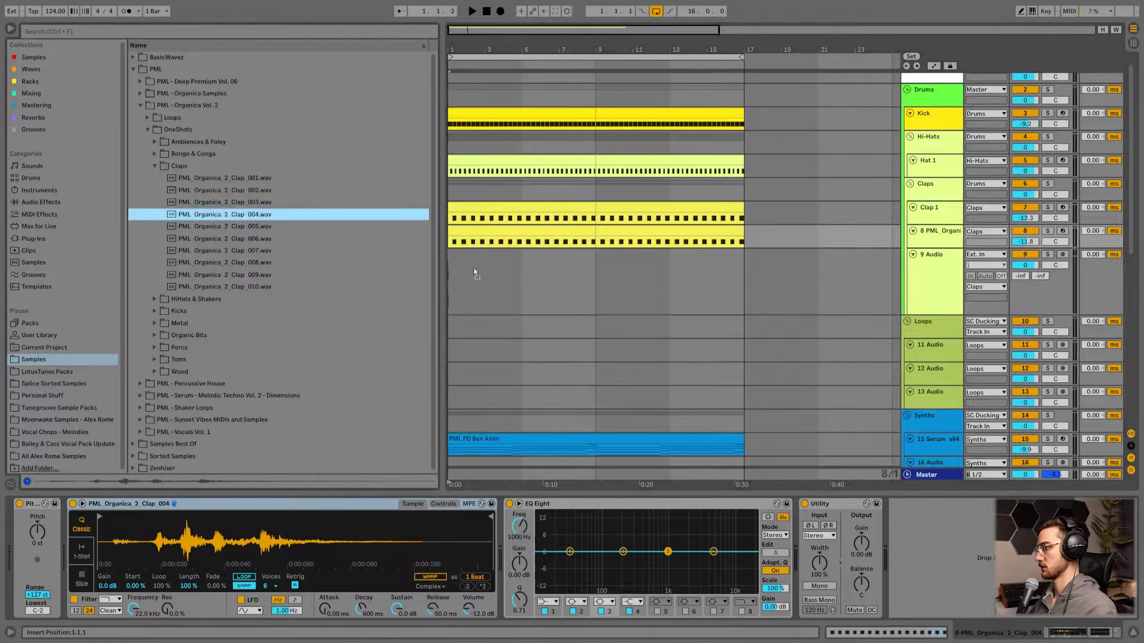
pyautogui.rightClick(530, 279)
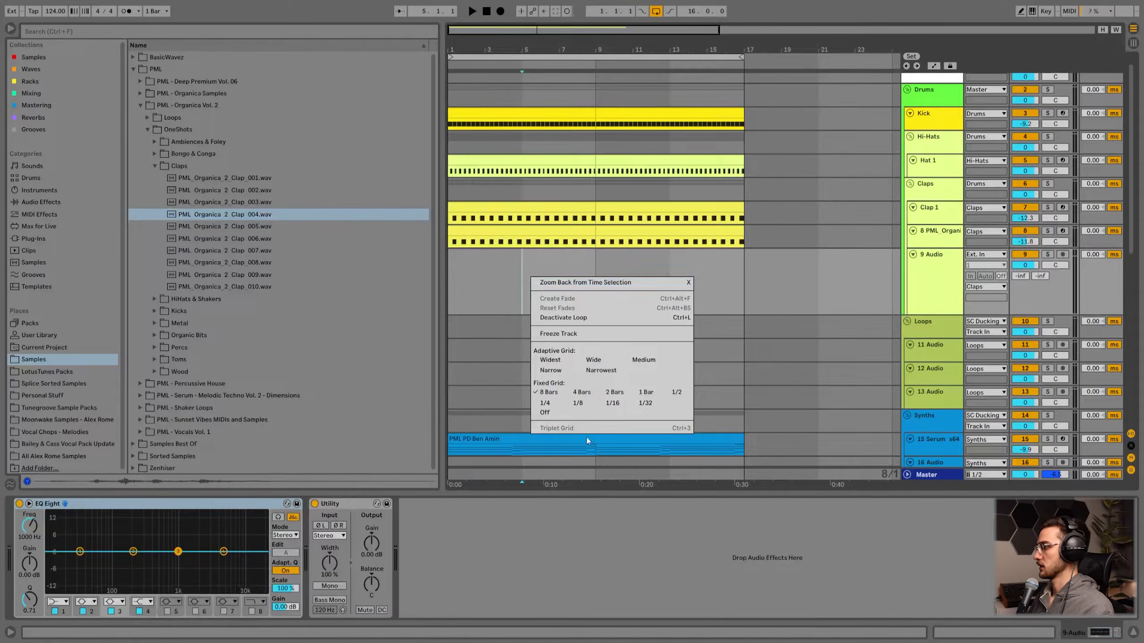
pyautogui.click(579, 405)
pyautogui.moveTo(241, 214); pyautogui.dragTo(456, 275)
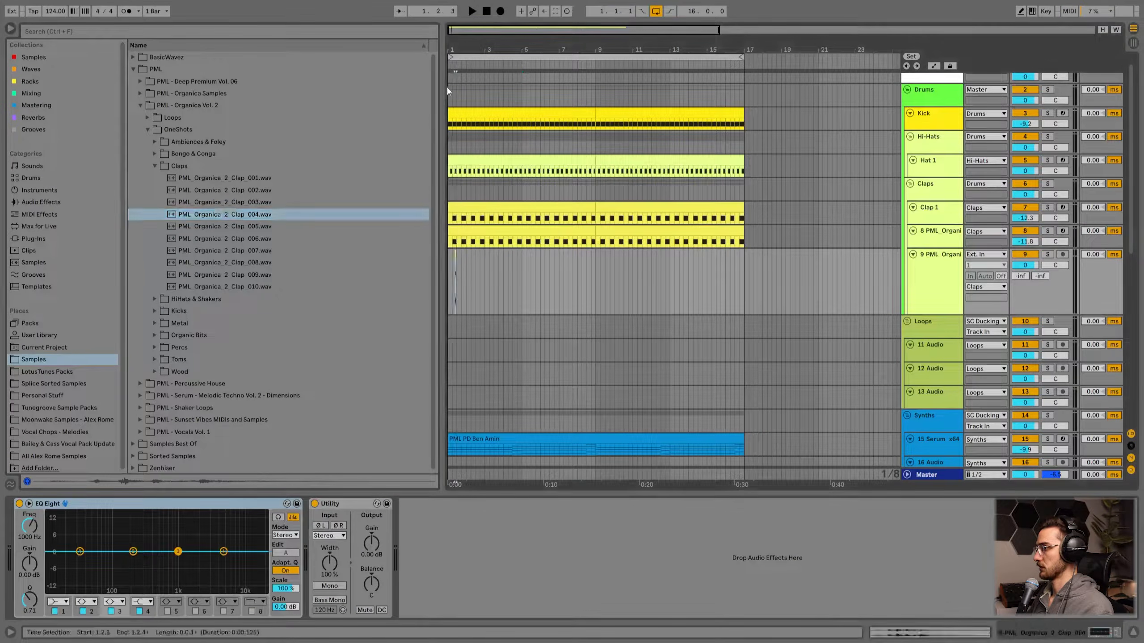
# - Mute the Clap_004 MIDI track and move the Clap_004 audio clip to start just before beat 1.2
pyautogui.moveTo(456, 47); pyautogui.dragTo(504, 63)
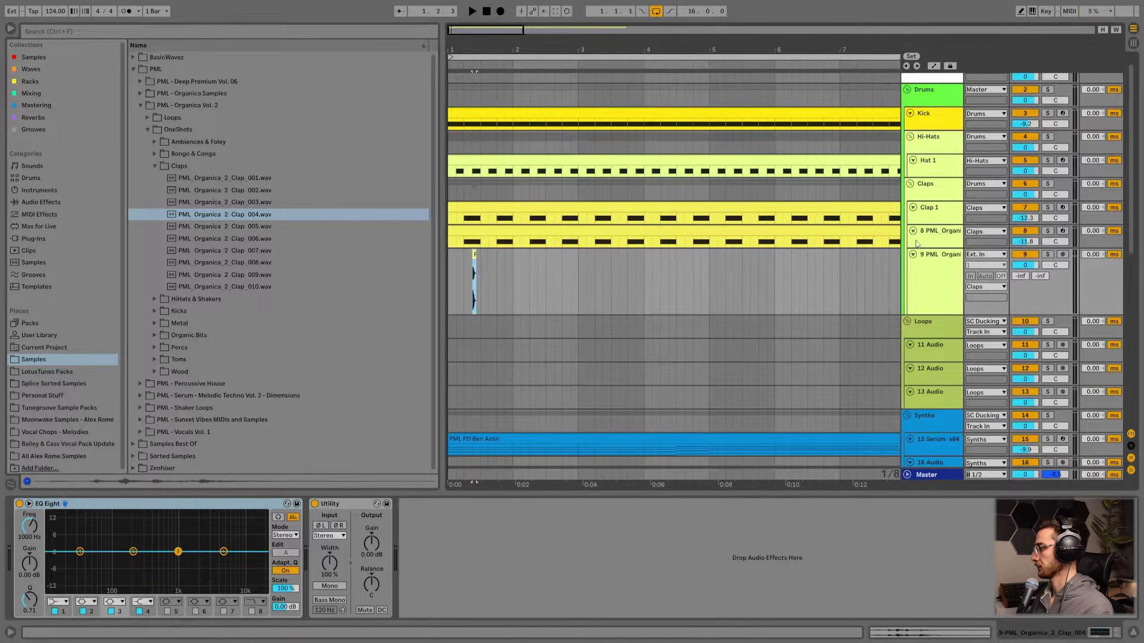
pyautogui.click(949, 231)
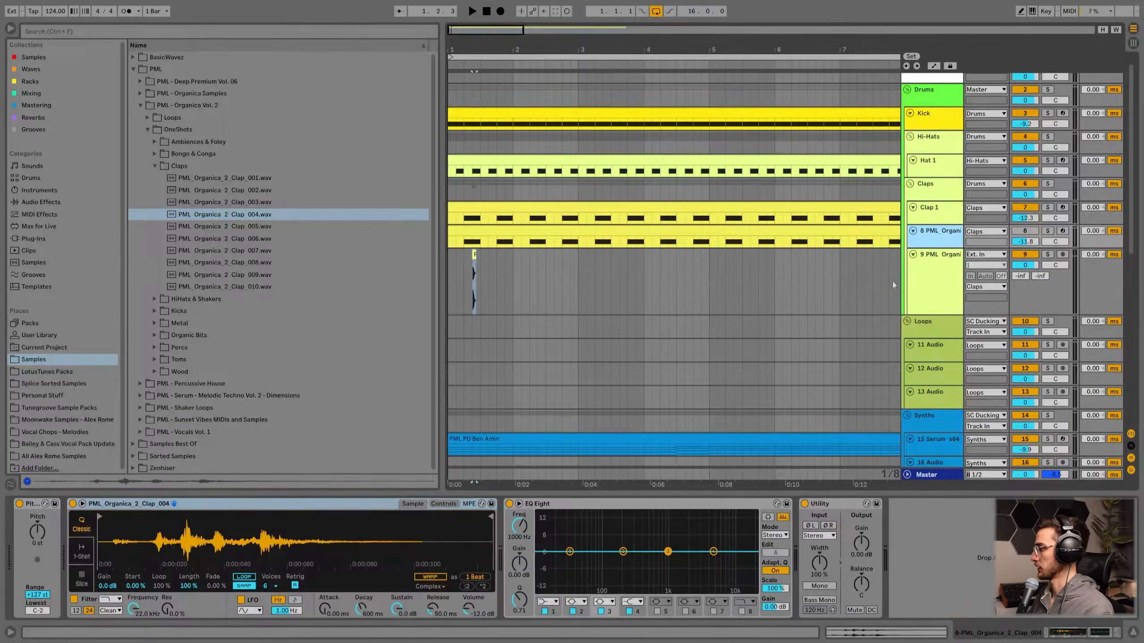
pyautogui.click(473, 266)
pyautogui.moveTo(453, 48); pyautogui.dragTo(464, 97)
pyautogui.moveTo(605, 252); pyautogui.dragTo(548, 256)
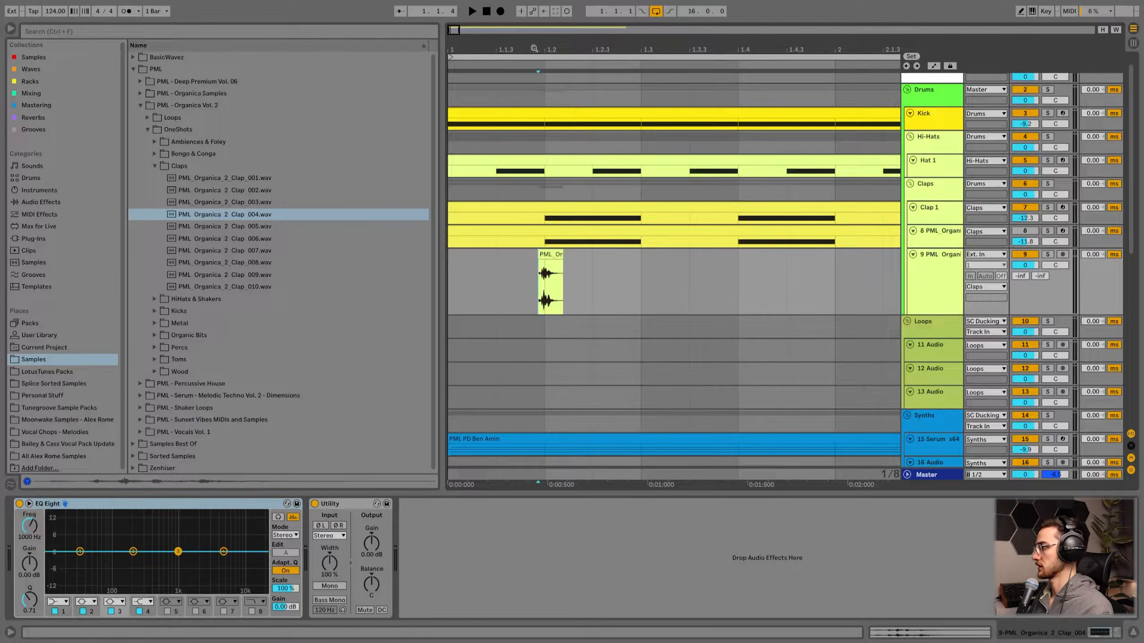
# - Add a short fade-in to the Clap_004 audio clip, ending just before beat 1.2
pyautogui.moveTo(534, 48); pyautogui.dragTo(543, 363)
pyautogui.click(556, 265)
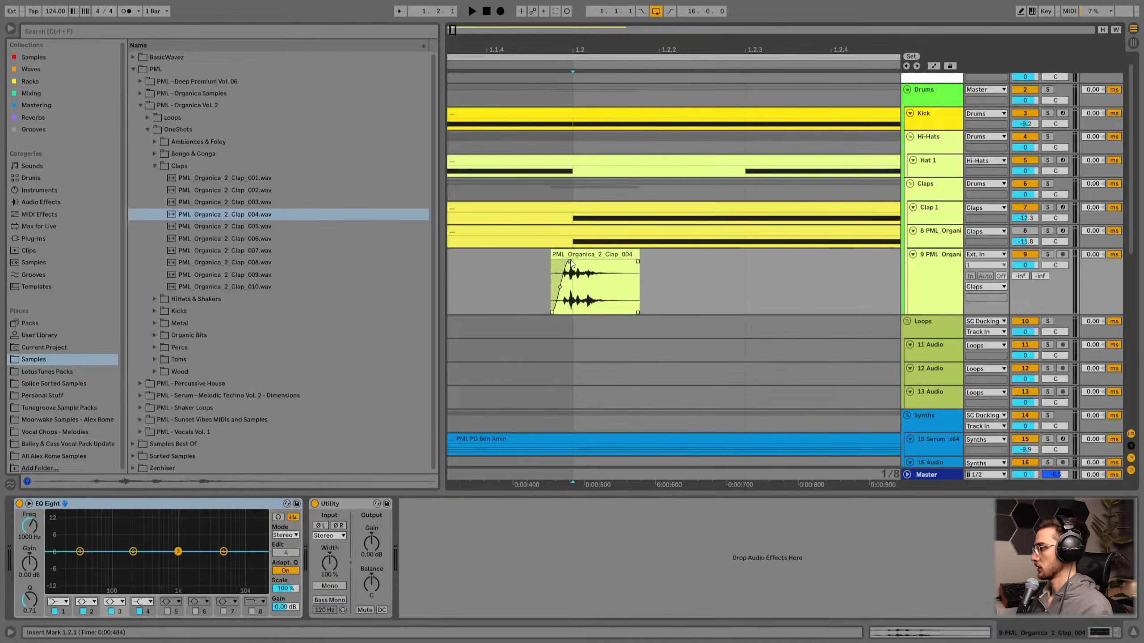
pyautogui.click(571, 265)
pyautogui.press('z')
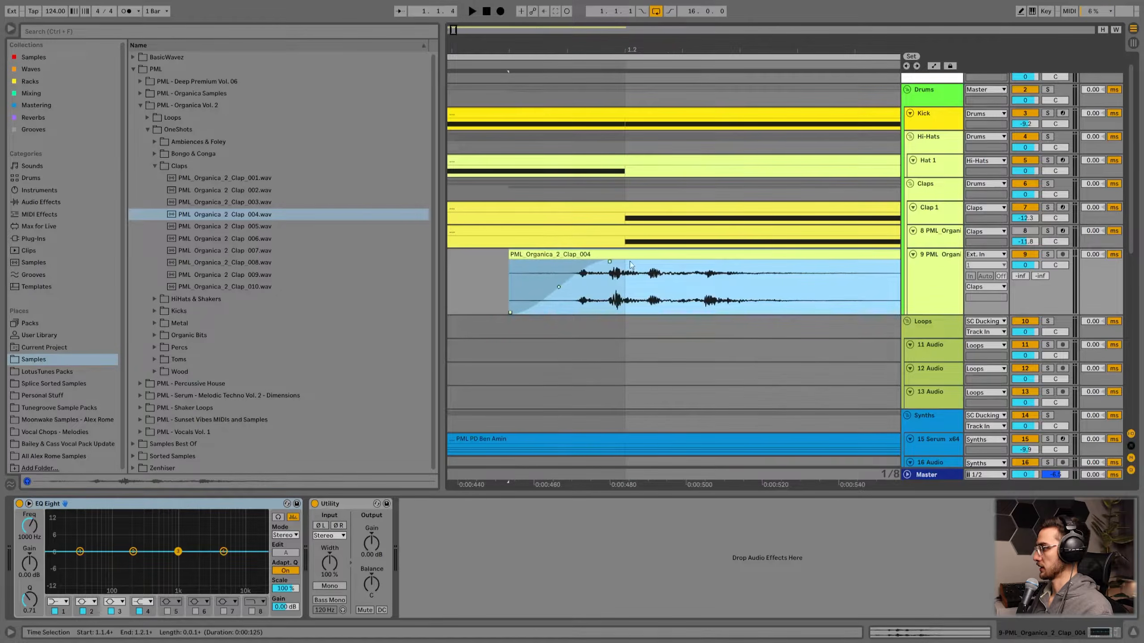
# - Nudge the Clap_004 audio clip slightly earlier and set its track's volume to -9.6 dB
pyautogui.moveTo(634, 49); pyautogui.dragTo(561, 44)
pyautogui.click(553, 277)
pyautogui.moveTo(563, 256); pyautogui.dragTo(558, 259)
pyautogui.moveTo(562, 45)
pyautogui.mouseDown()
pyautogui.moveTo(539, 22)
pyautogui.moveTo(547, 52)
pyautogui.mouseUp()
pyautogui.moveTo(1024, 265); pyautogui.dragTo(1025, 289)
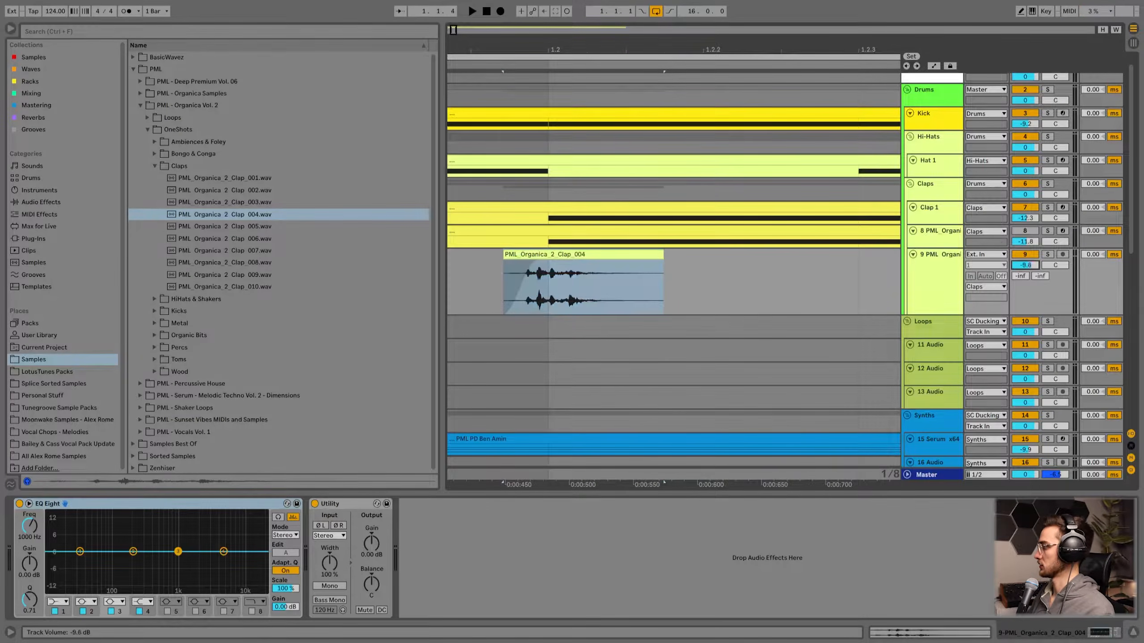
# - Play the loop from the start and set the Clap_004 audio track's volume to -13.3 dB
pyautogui.click(935, 276)
pyautogui.click(575, 255)
pyautogui.moveTo(524, 48); pyautogui.dragTo(471, 14)
pyautogui.click(451, 276)
pyautogui.press('space')
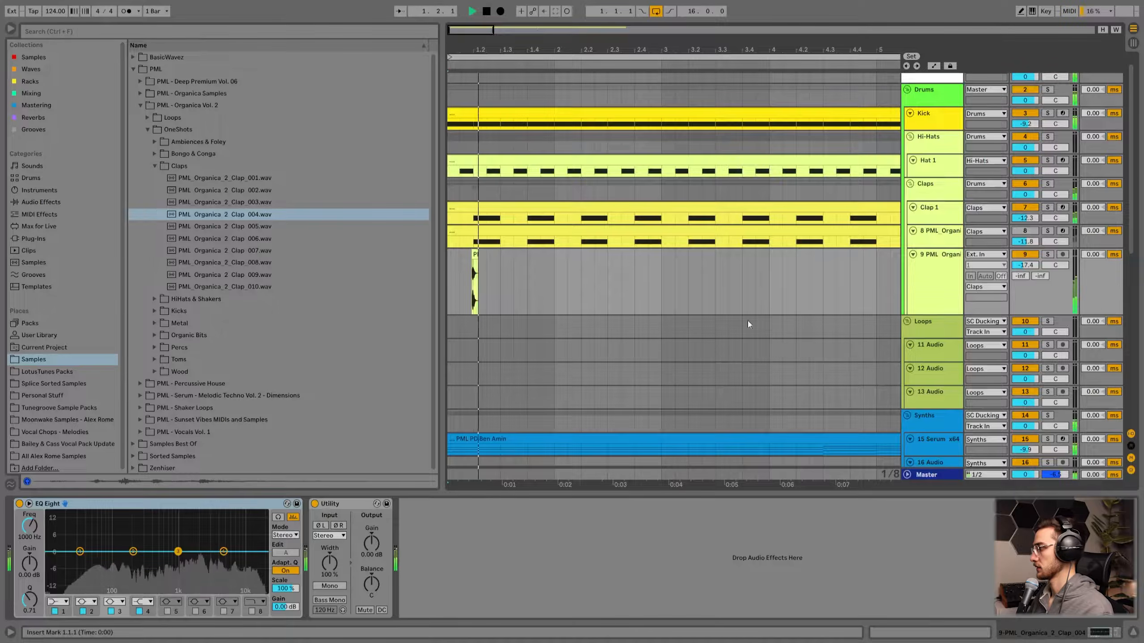
pyautogui.moveTo(1024, 276); pyautogui.dragTo(1025, 266)
pyautogui.moveTo(486, 44); pyautogui.dragTo(626, 247)
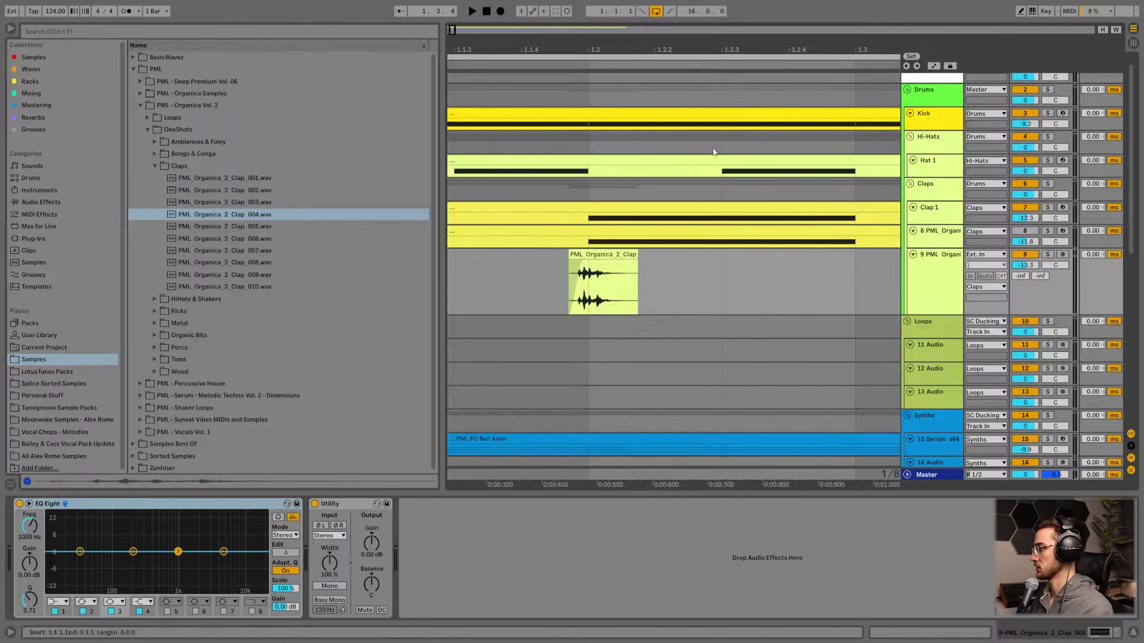
# - Duplicate the first two beats of the Clap_004 audio track so a second clap leads into beat 1.4, and play it
pyautogui.moveTo(676, 52); pyautogui.dragTo(563, 14)
pyautogui.moveTo(576, 265); pyautogui.dragTo(378, 264)
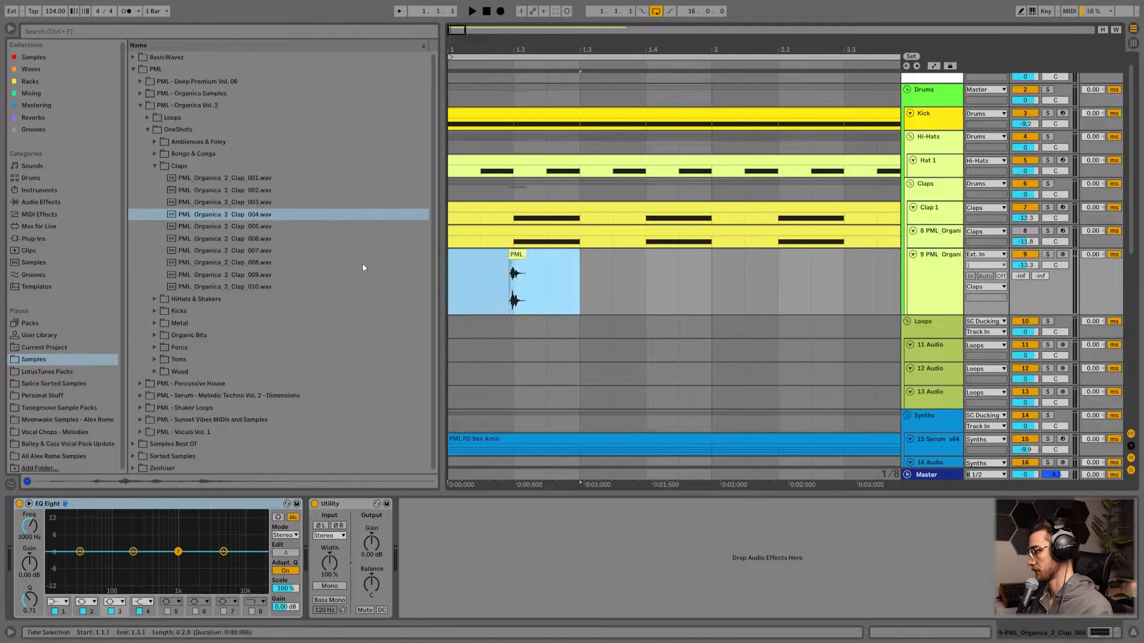
pyautogui.hotkey('ctrl', 'd')
pyautogui.click(645, 276)
pyautogui.press('space')
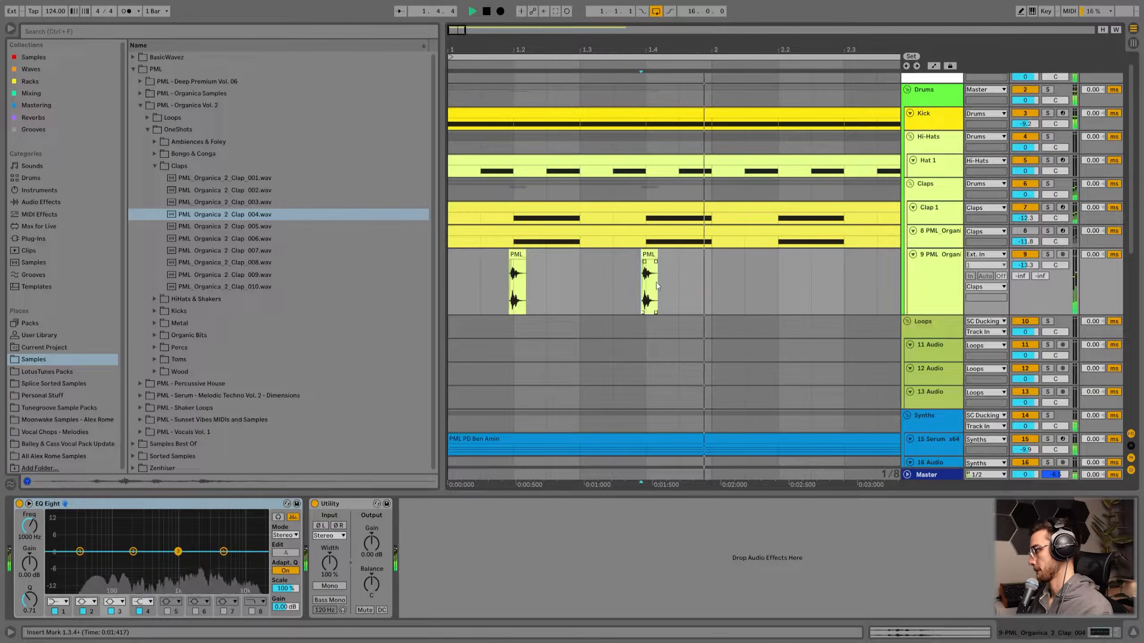
pyautogui.click(639, 269)
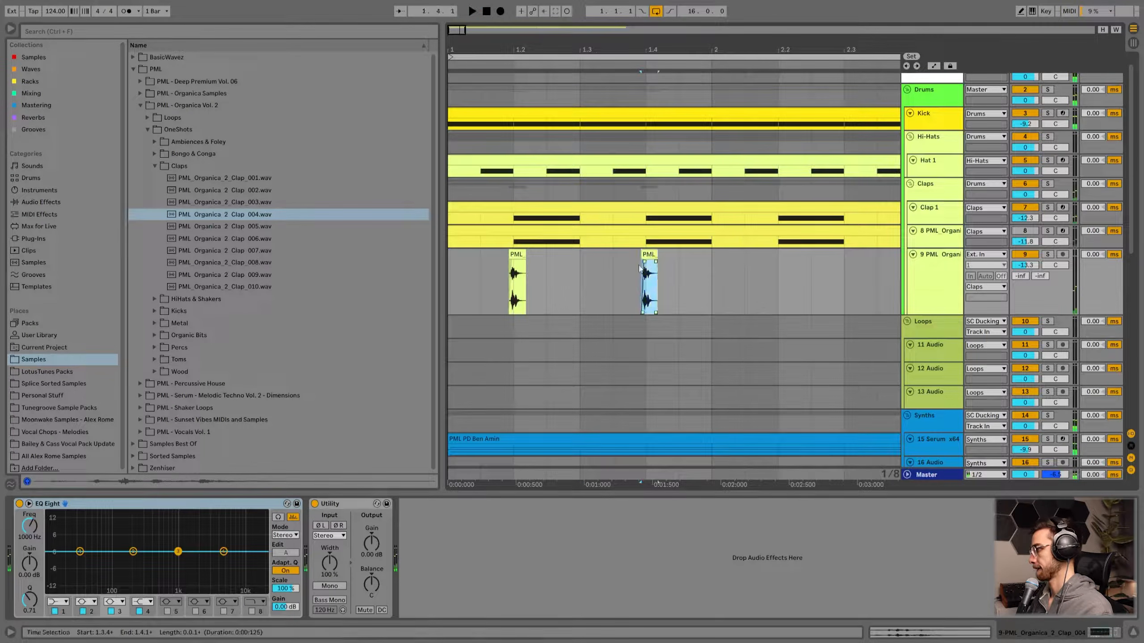
# - Replace the first audio clap with PML_Organica_2_Clap_005.wav, giving it a fade-in that leads into beat 1.2, and play it
pyautogui.click(235, 228)
pyautogui.moveTo(241, 231); pyautogui.dragTo(472, 264)
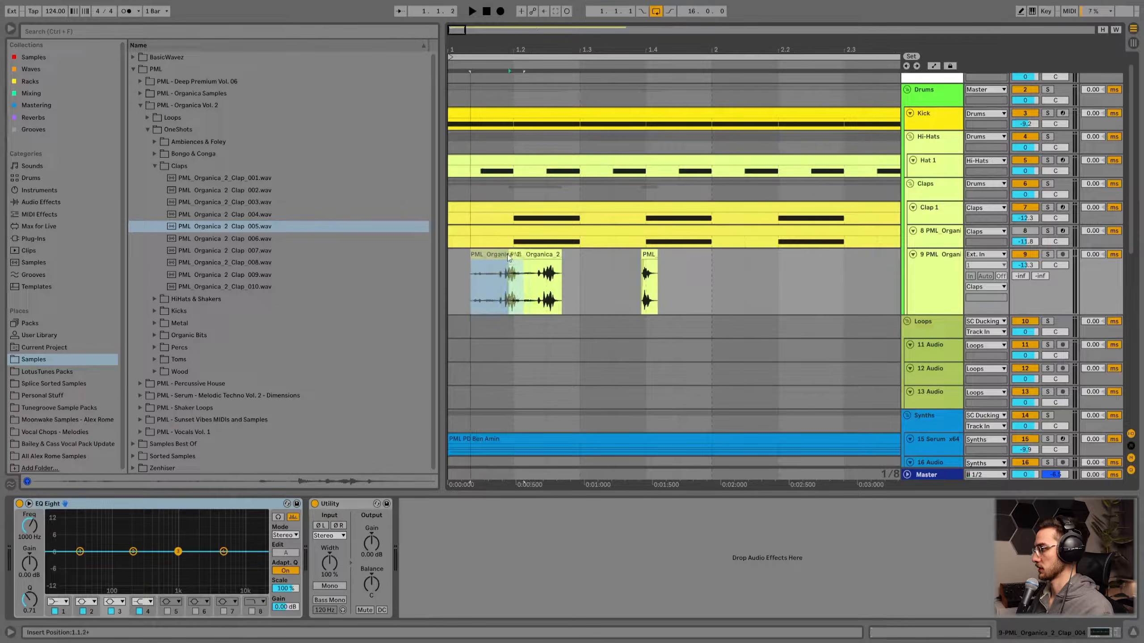
pyautogui.click(453, 262)
pyautogui.press('space')
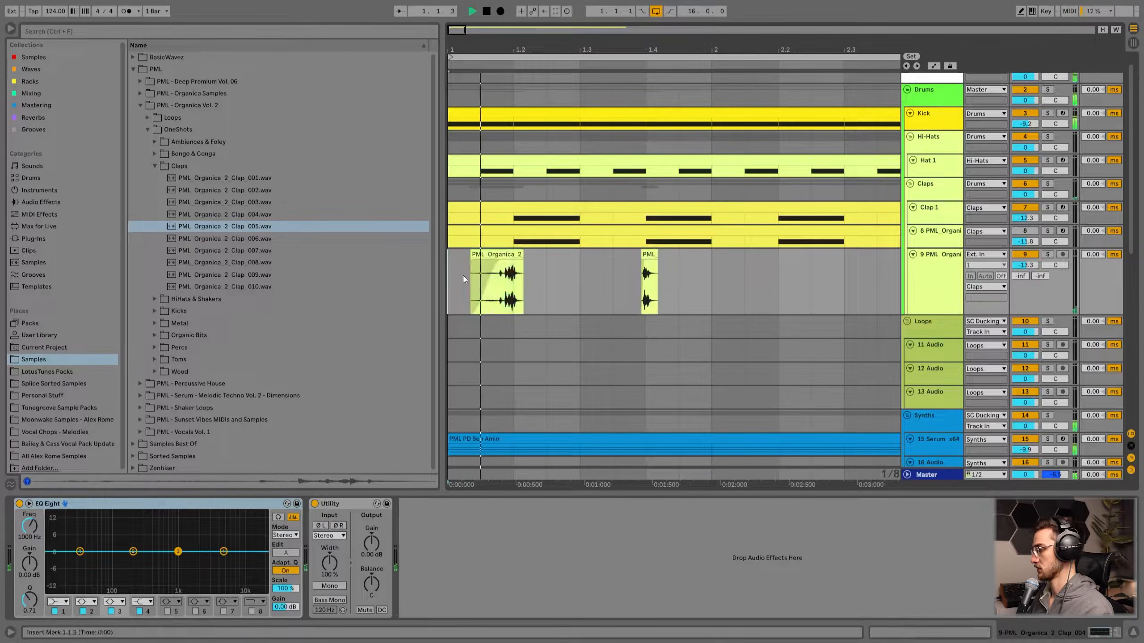
pyautogui.click(644, 258)
# - Select the muted clap MIDI track and open the one-shot Claps folder of PML - Deep Premium Vol. 06
pyautogui.click(624, 243)
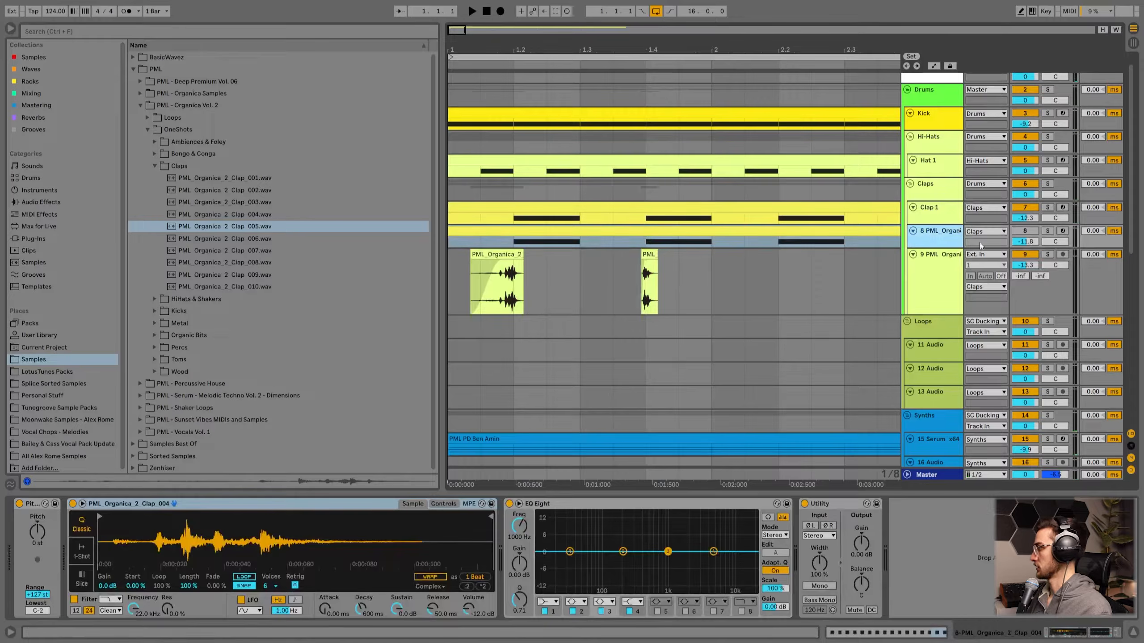
pyautogui.click(496, 231)
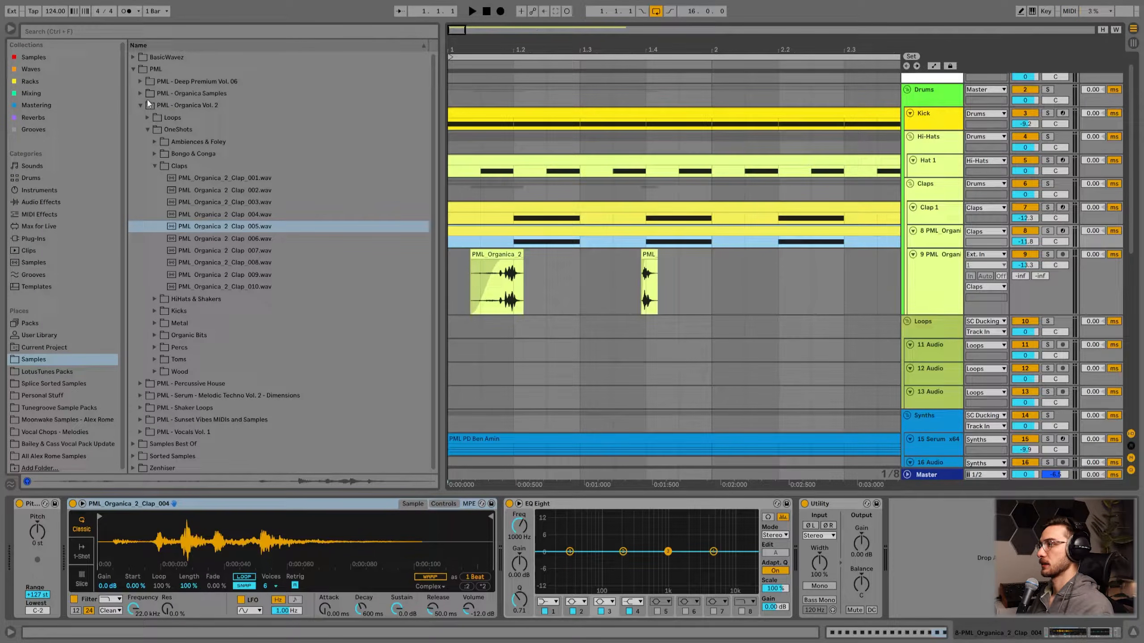
pyautogui.click(140, 82)
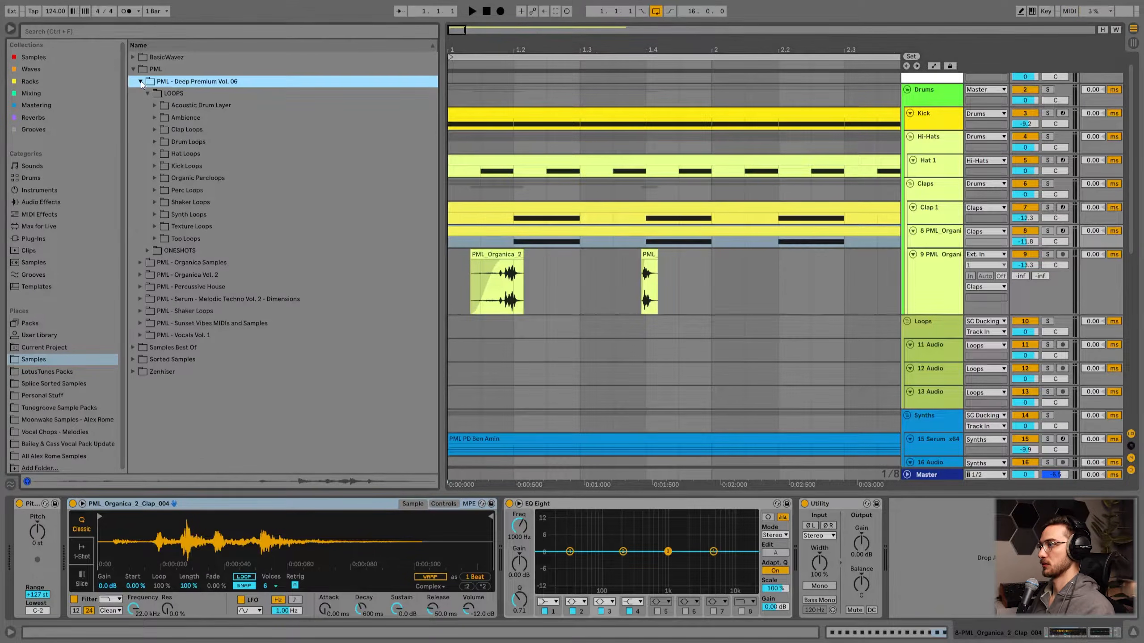
pyautogui.click(151, 251)
pyautogui.click(154, 122)
# - Audition the claps, load PML_DPV6_SV_Clap_003.wav into the muted clap track's Simpler and unmute the track at -15.5 dB
pyautogui.click(170, 153)
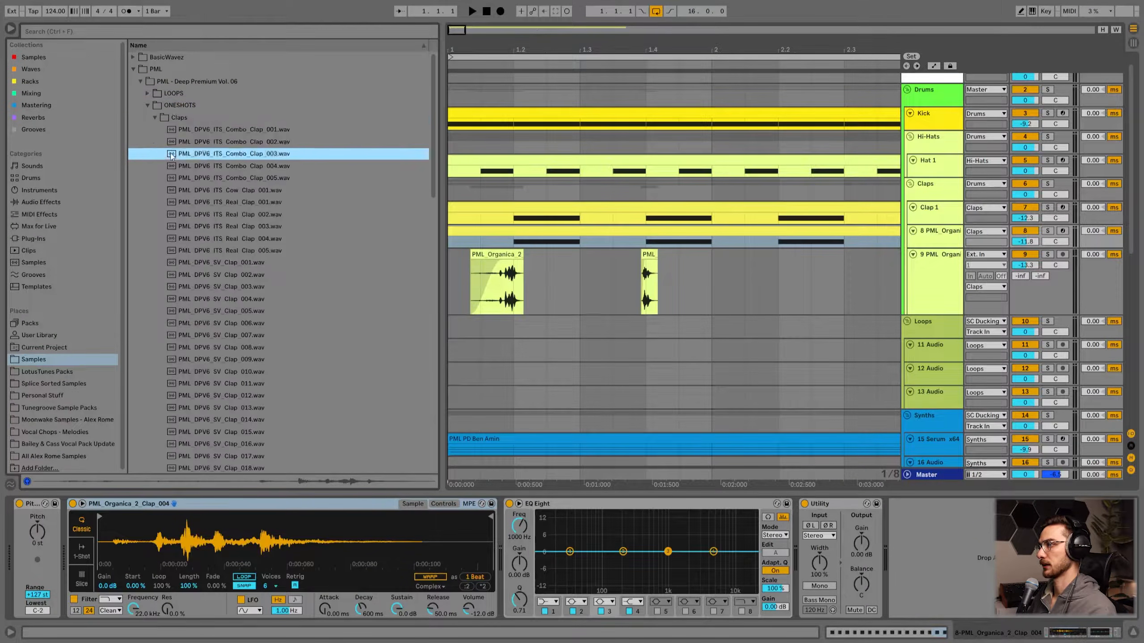
pyautogui.click(233, 188)
pyautogui.click(242, 215)
pyautogui.click(249, 289)
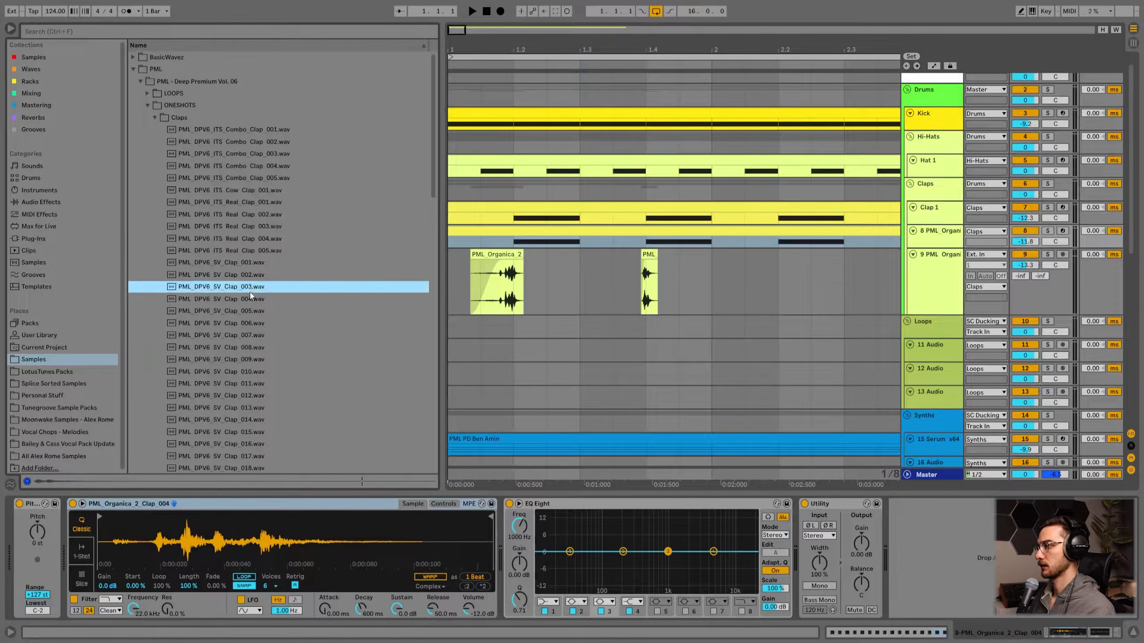
pyautogui.moveTo(236, 289); pyautogui.dragTo(248, 526)
pyautogui.press('space')
pyautogui.moveTo(1025, 242); pyautogui.dragTo(1025, 252)
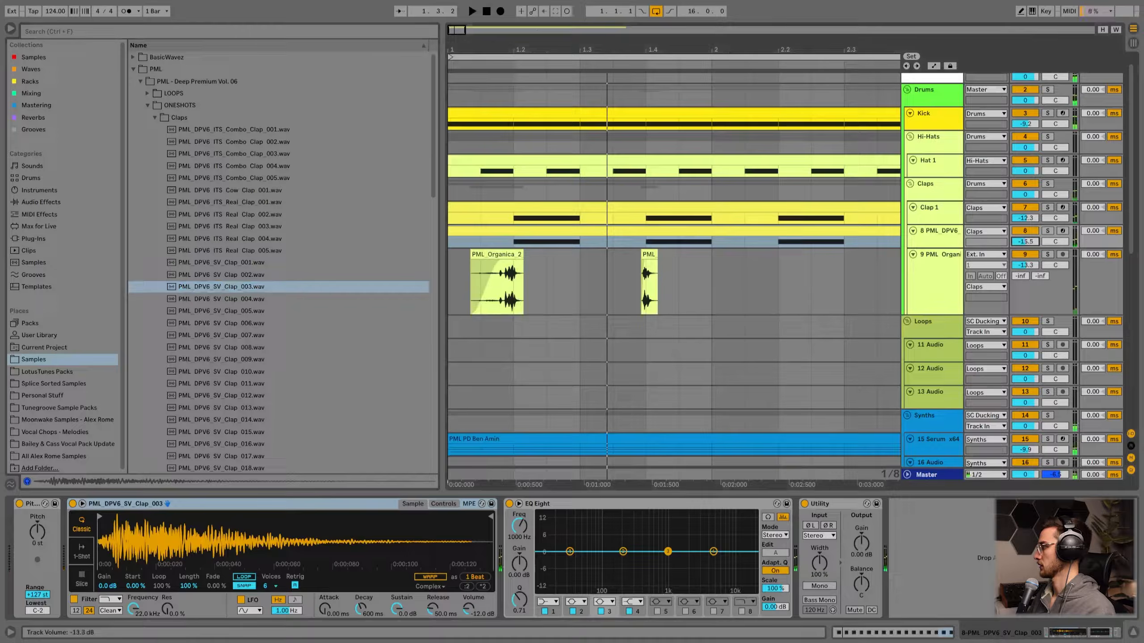
# - Move the Clap_005 clip slightly later with a longer fade-in, and set its track to -20.8 dB and the DPV6 clap track to -14.8 dB
pyautogui.click(480, 284)
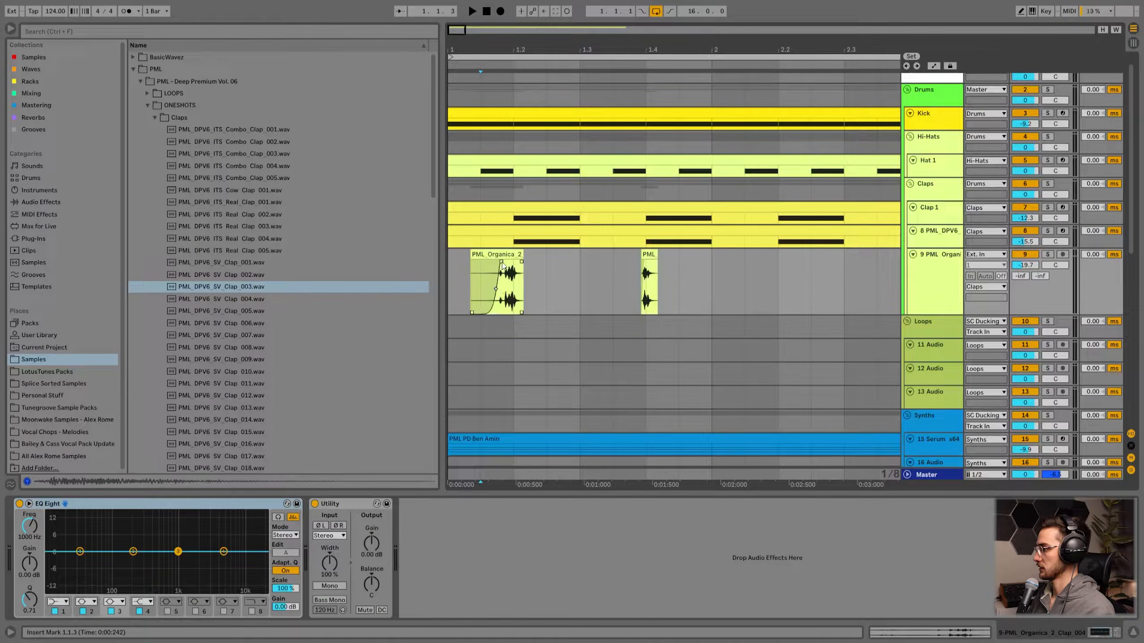
pyautogui.moveTo(508, 255); pyautogui.dragTo(511, 255)
pyautogui.click(457, 290)
pyautogui.press('space')
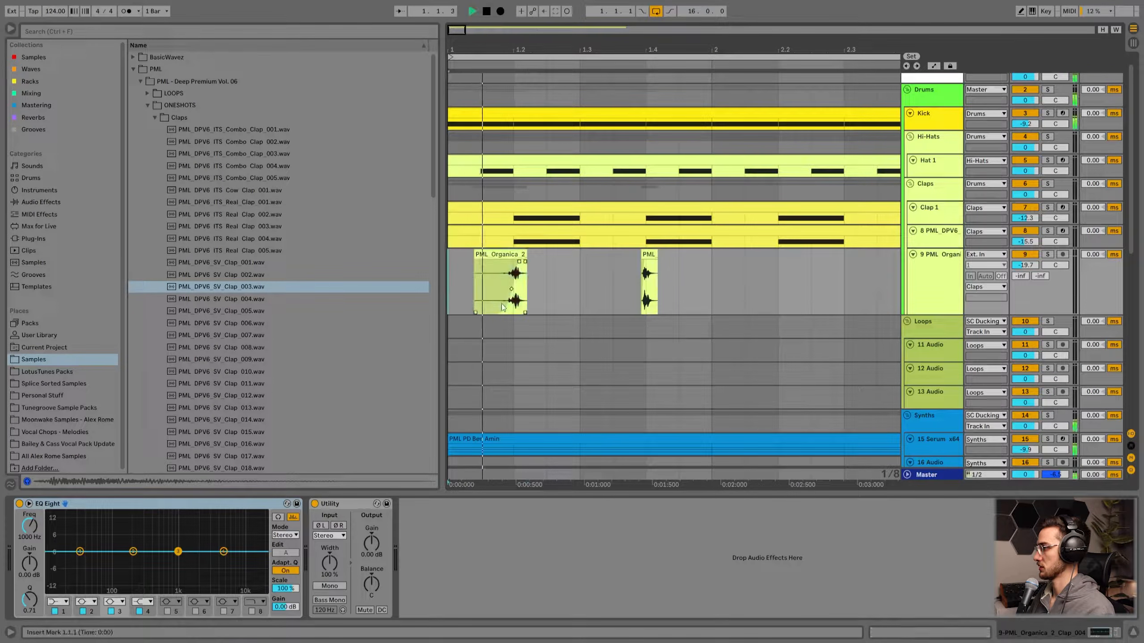
pyautogui.moveTo(1025, 243); pyautogui.dragTo(1025, 240)
# - Load PML_DPV6_SV_Clap_004.wav into the DPV6 clap track's Simpler and lower the track's volume to -23.2 dB
pyautogui.click(227, 300)
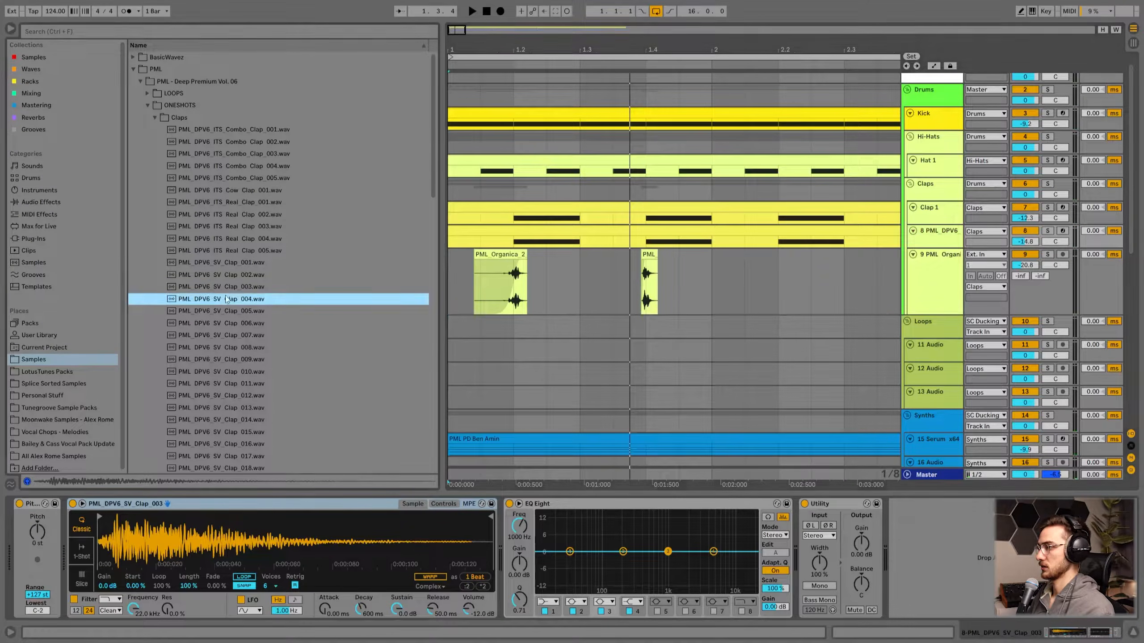
pyautogui.moveTo(220, 315); pyautogui.dragTo(201, 525)
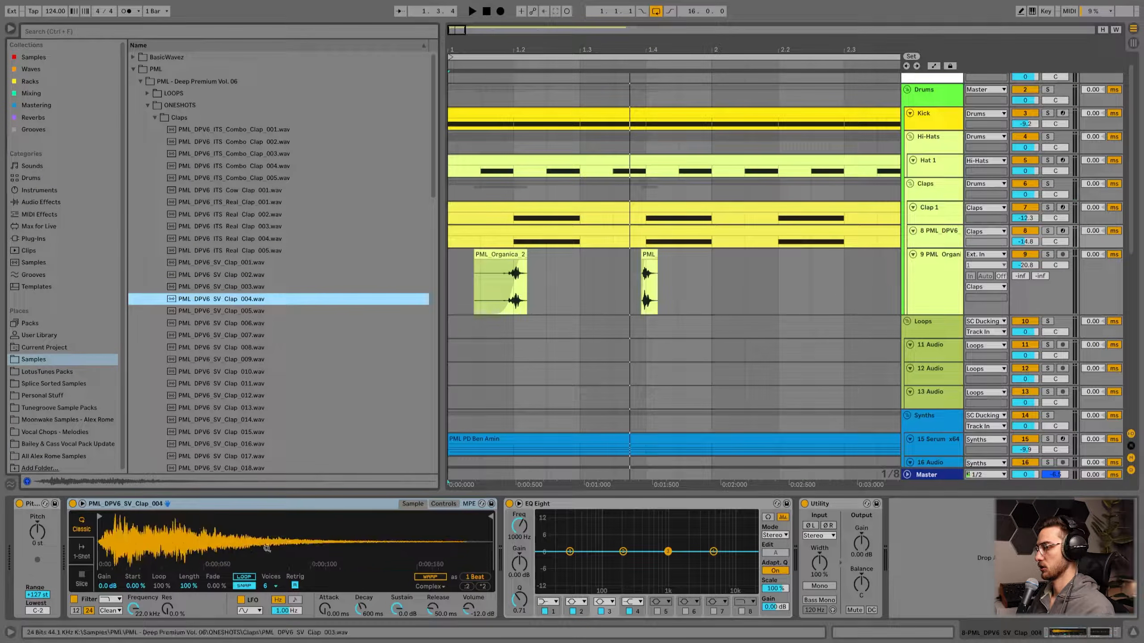
pyautogui.press('space')
pyautogui.moveTo(1037, 244); pyautogui.dragTo(1037, 271)
# - Set the high shelf in the DPV6 clap track's EQ Eight to 681 Hz and -7.81 dB, and play the result
pyautogui.press('space')
pyautogui.moveTo(713, 552); pyautogui.dragTo(657, 572)
pyautogui.press('space')
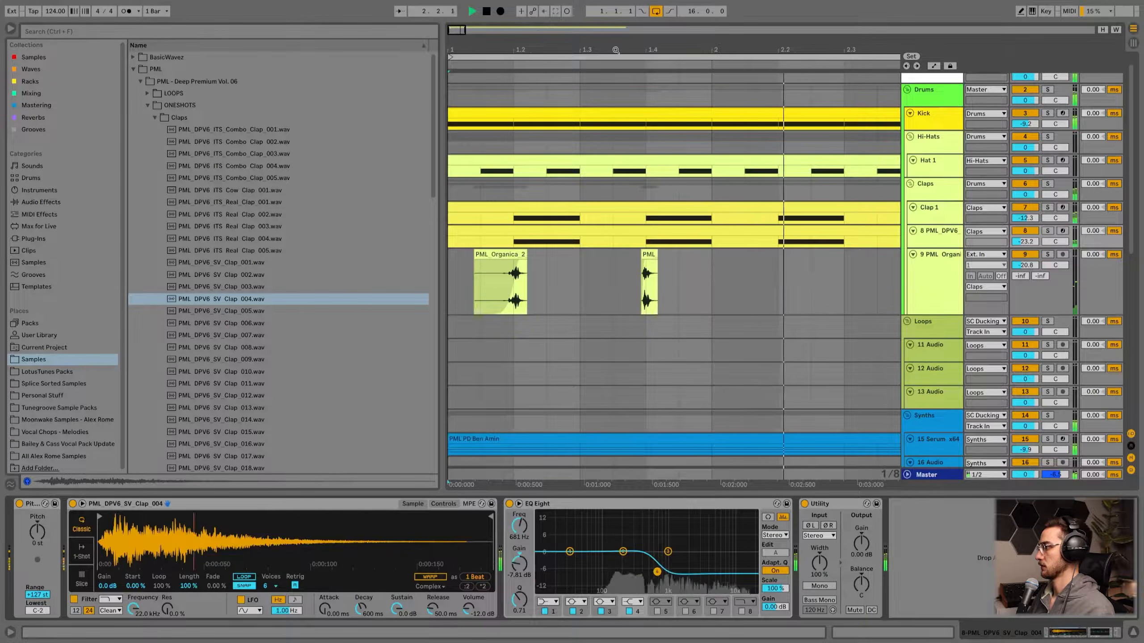
# - Duplicate the first bar of the audio clap clips repeatedly until they fill all 16 bars
pyautogui.moveTo(613, 49); pyautogui.dragTo(613, 31)
pyautogui.press('space')
pyautogui.moveTo(589, 259); pyautogui.dragTo(447, 252)
pyautogui.hotkey('ctrl', 'd')
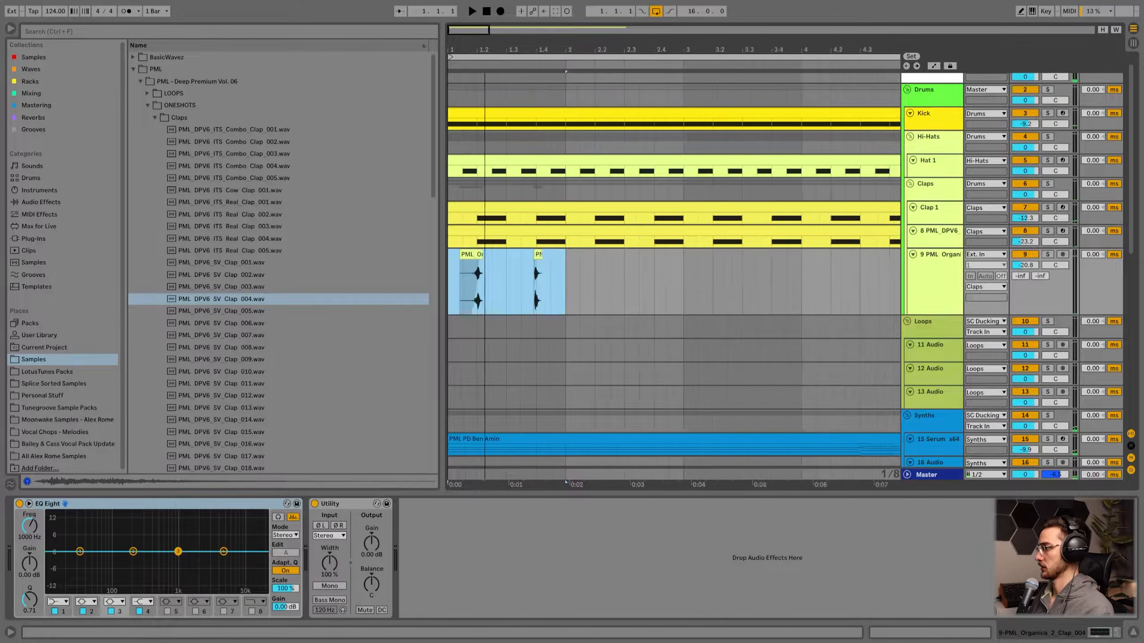
pyautogui.press('-')
pyautogui.hotkey('ctrl', 'd')
pyautogui.press('-')
pyautogui.hotkey('ctrl', 'd')
pyautogui.hotkey('ctrl', 'd')
pyautogui.hotkey('ctrl', 'd')
pyautogui.hotkey('ctrl', 'd')
pyautogui.hotkey('ctrl', 'd')
pyautogui.hotkey('ctrl', 'd')
pyautogui.hotkey('ctrl', 'd')
pyautogui.hotkey('ctrl', 'd')
pyautogui.hotkey('ctrl', 'd')
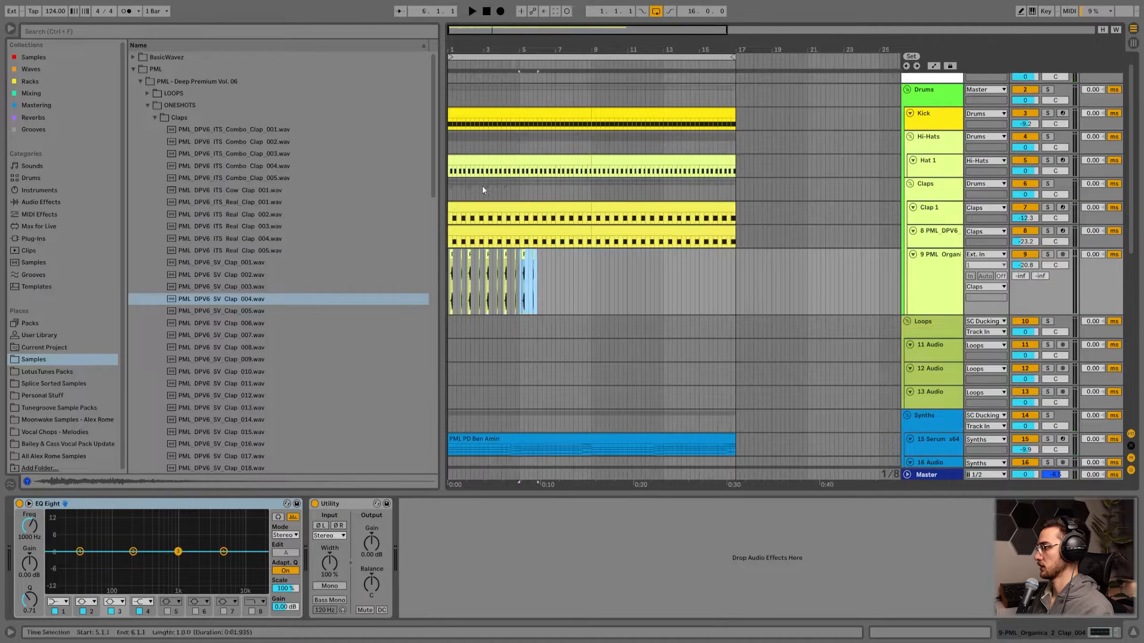
pyautogui.hotkey('ctrl', 'd')
pyautogui.hotkey('ctrl', 'd')
pyautogui.hotkey('ctrl', 'd')
pyautogui.hotkey('ctrl', 'd')
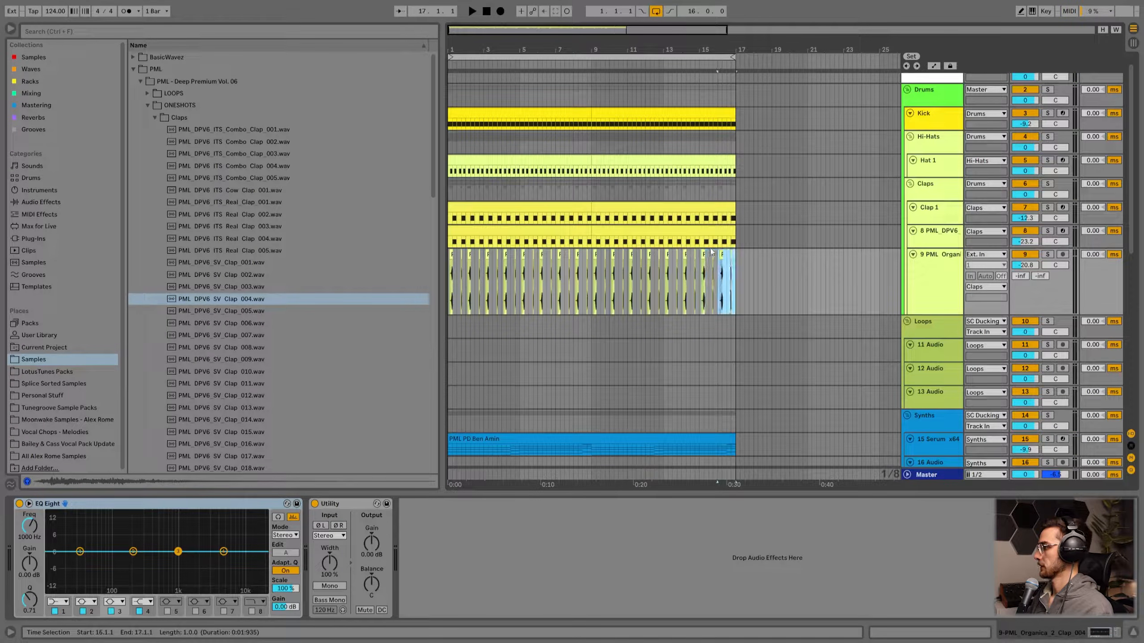
# - Play the loop from bar 9 and compare the clap layers by temporarily muting Clap 1 and the DPV6 clap track
pyautogui.click(609, 224)
pyautogui.press('space')
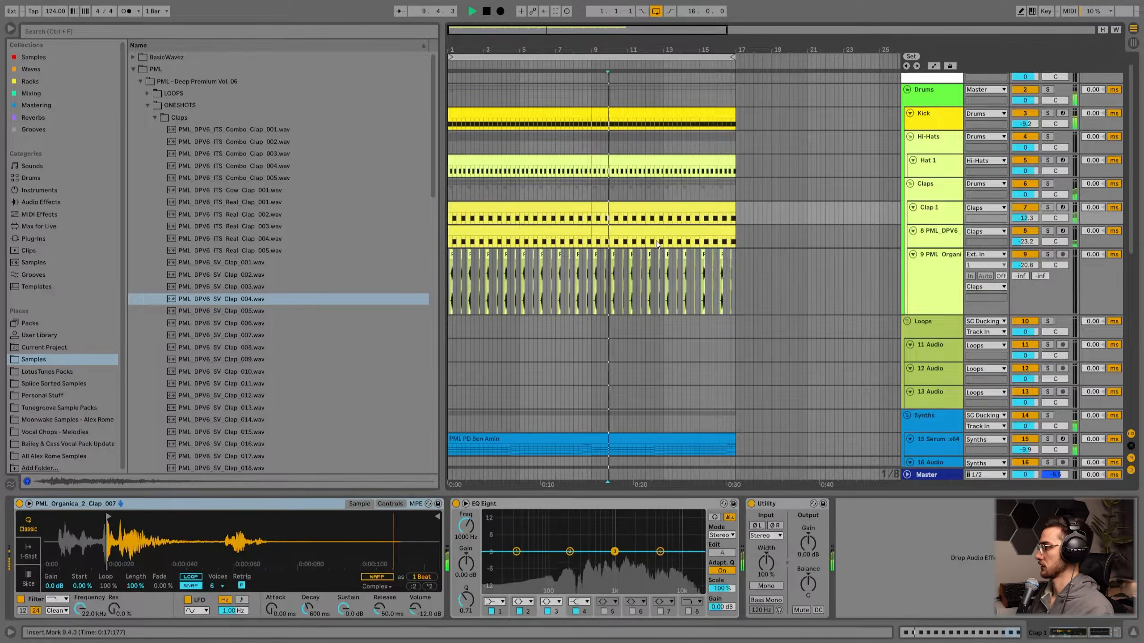
pyautogui.click(942, 285)
pyautogui.scroll(1, 943, 285)
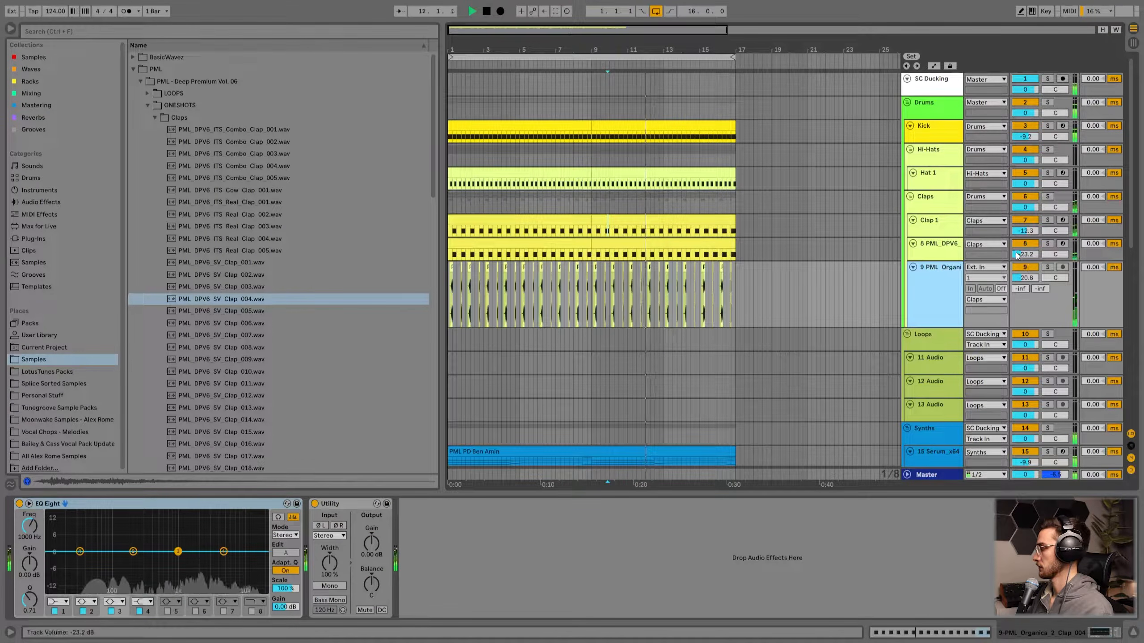
pyautogui.click(1025, 244)
pyautogui.click(1026, 221)
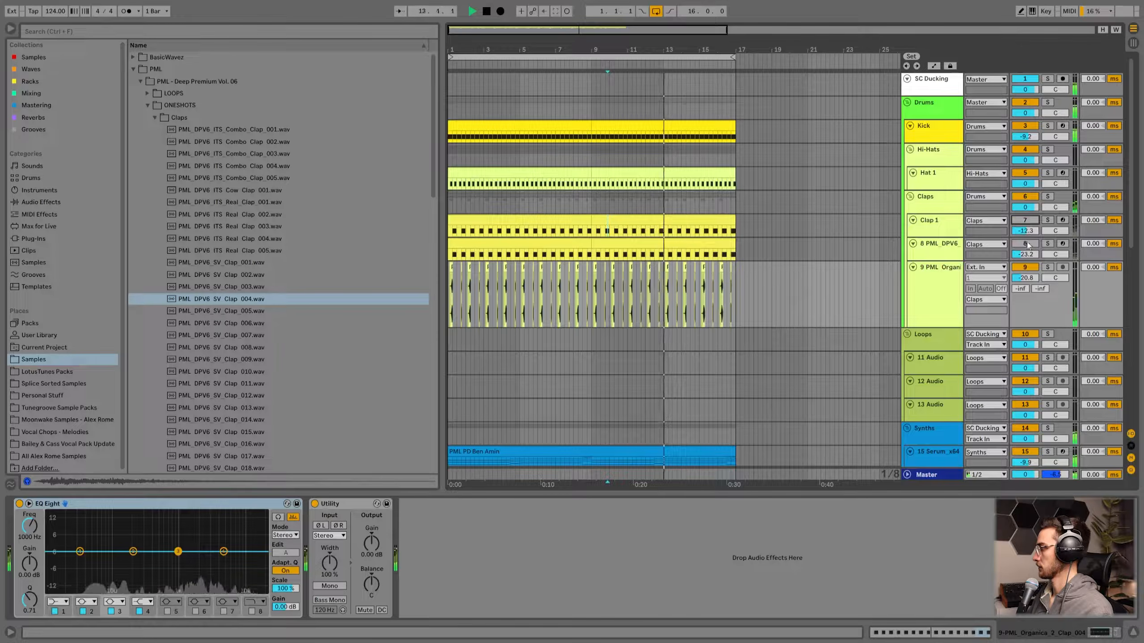
pyautogui.click(1026, 220)
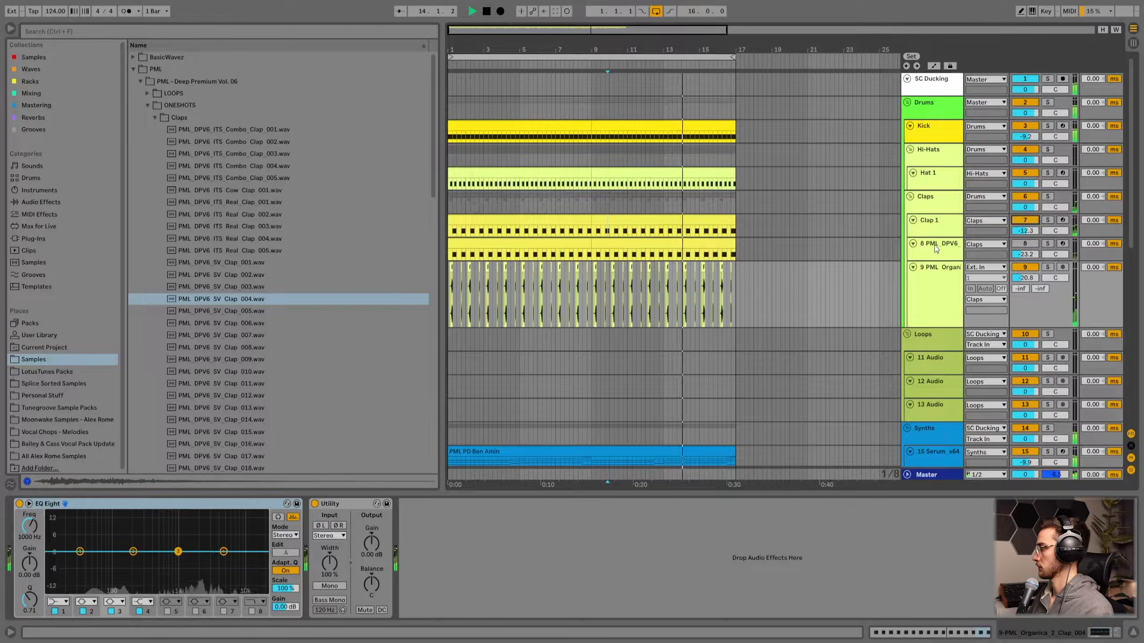
pyautogui.click(941, 246)
pyautogui.click(1026, 244)
pyautogui.press('space')
# - Audition further SV claps in the Deep Premium folder, from PML_DPV6_SV_Clap_003.wav to PML_DPV6_SV_Clap_020.wav
pyautogui.click(252, 287)
pyautogui.press('Down')
pyautogui.press('Down')
pyautogui.press('Down')
pyautogui.press('Down')
pyautogui.press('Down')
pyautogui.press('Down')
pyautogui.press('Down')
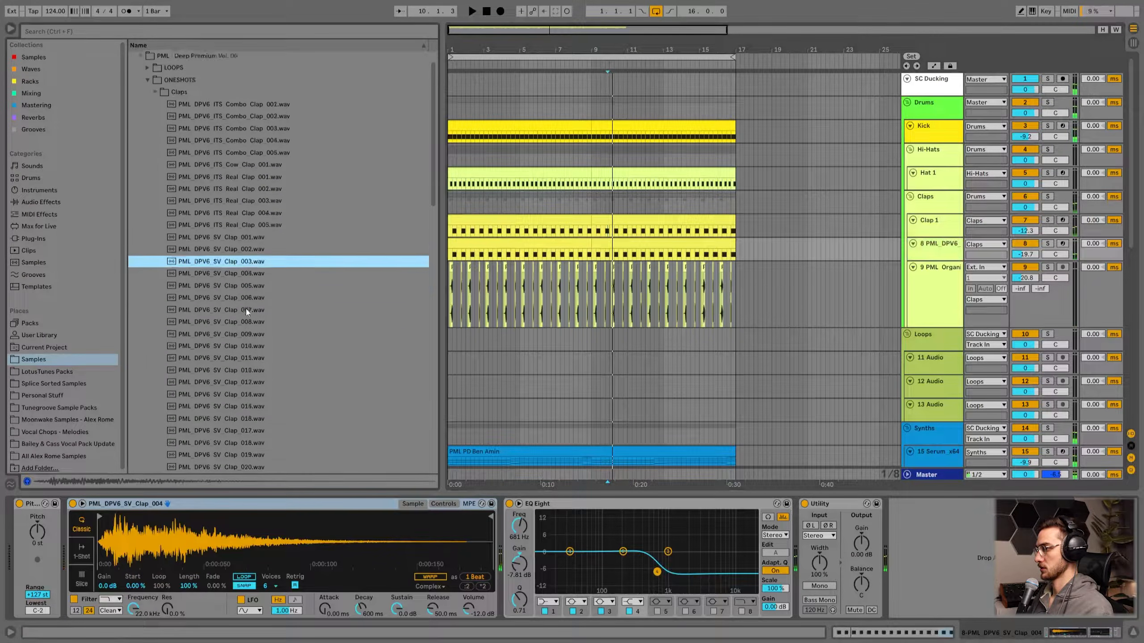
pyautogui.click(214, 356)
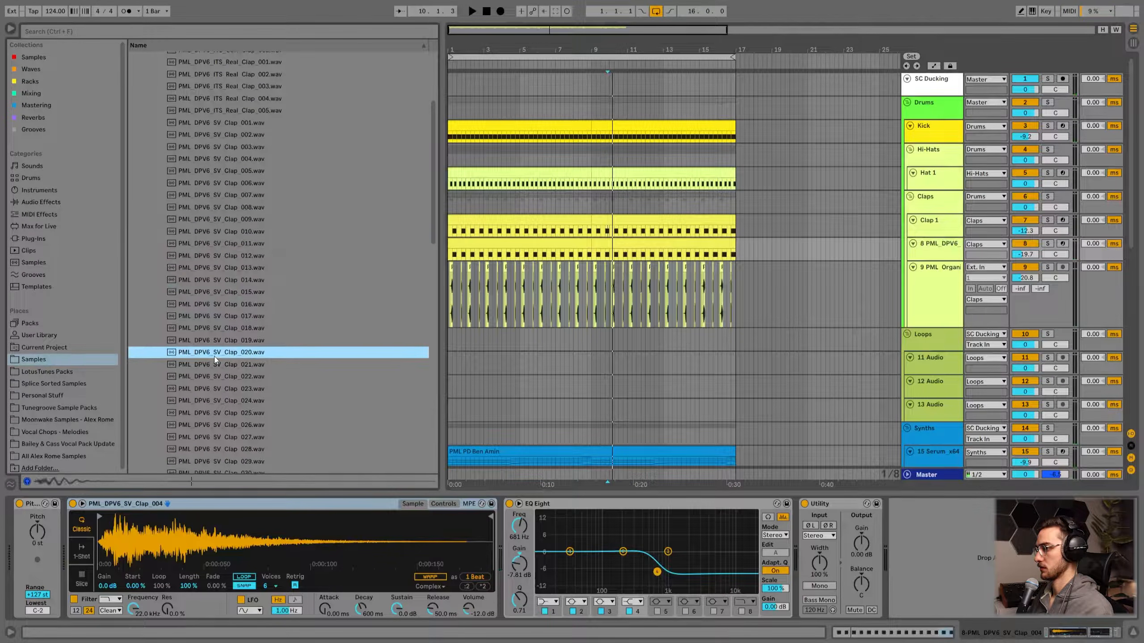
# - Load PML_DPV6_SV_Clap_020.wav into the DPV6 clap track's Simpler and raise the track's volume to about -11 dB during playback
pyautogui.moveTo(222, 358); pyautogui.dragTo(215, 531)
pyautogui.press('space')
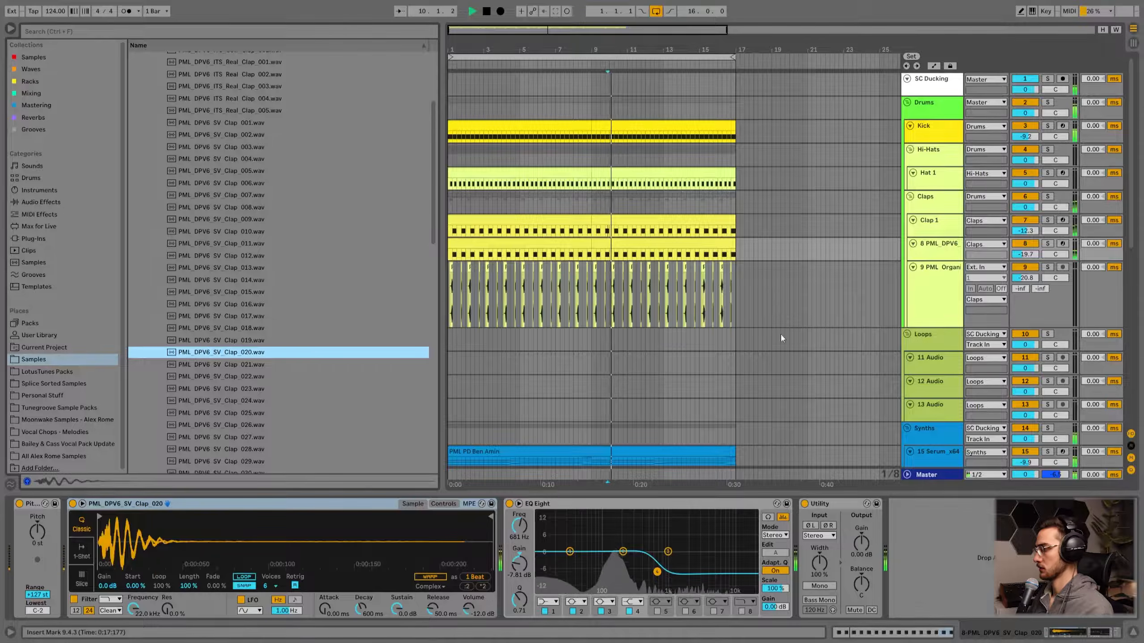
pyautogui.moveTo(1025, 261)
pyautogui.mouseDown()
pyautogui.moveTo(1025, 249)
pyautogui.moveTo(1025, 282)
pyautogui.moveTo(1025, 246)
pyautogui.mouseUp()
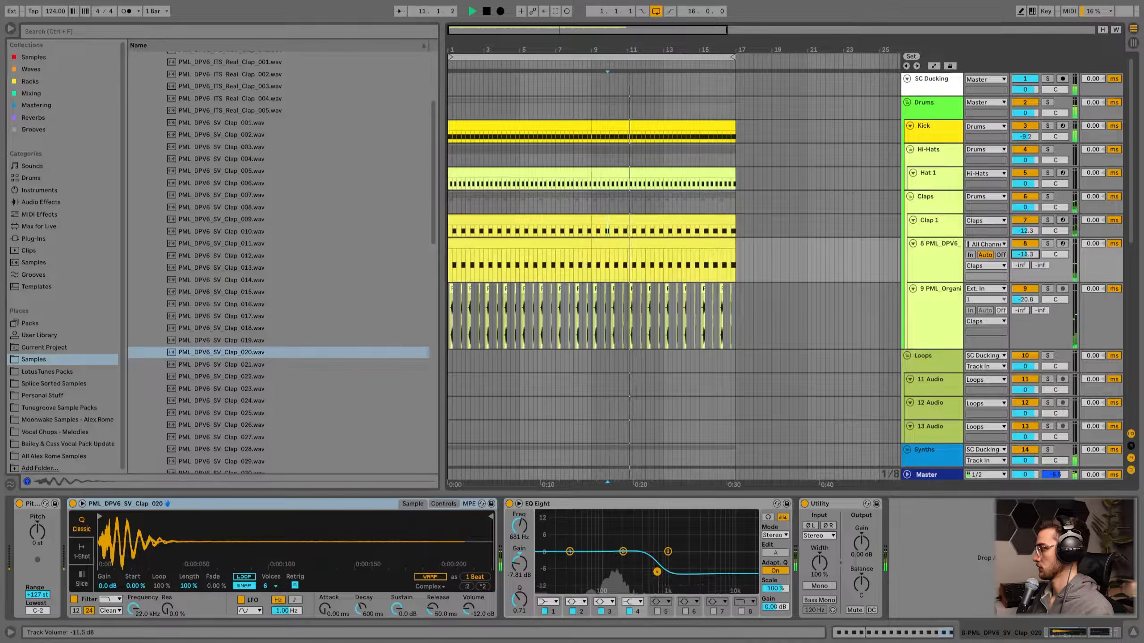
pyautogui.press('space')
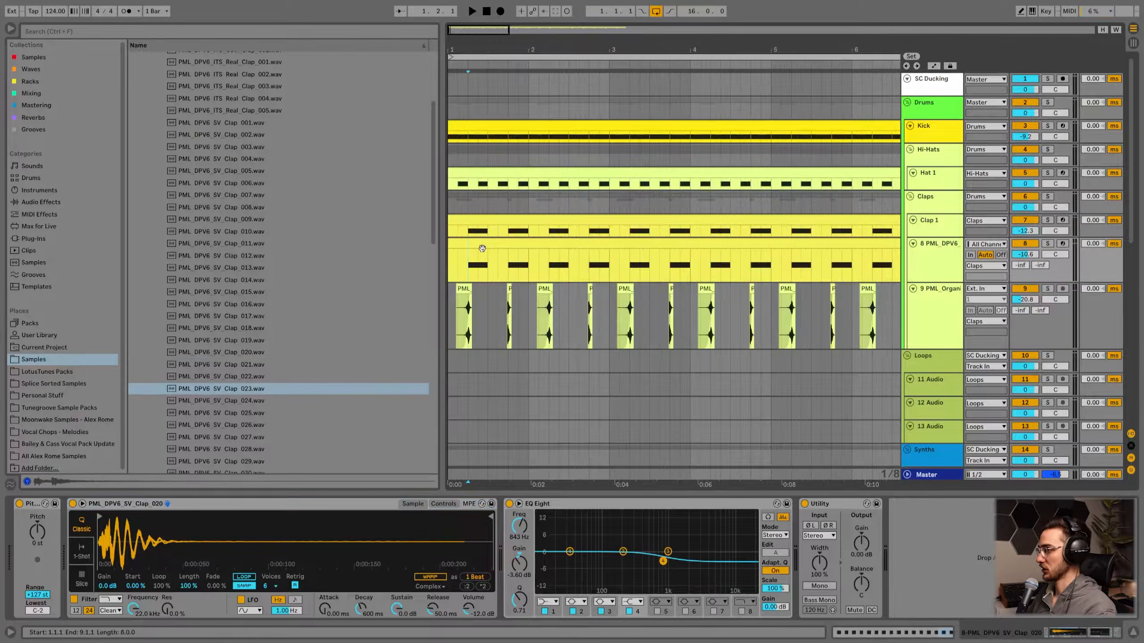
# - Audition SV claps 024 to 026, load PML_DPV6_SV_Clap_024.wav into the DPV6 clap track's Simpler and play it
pyautogui.scroll(-3, 243, 412)
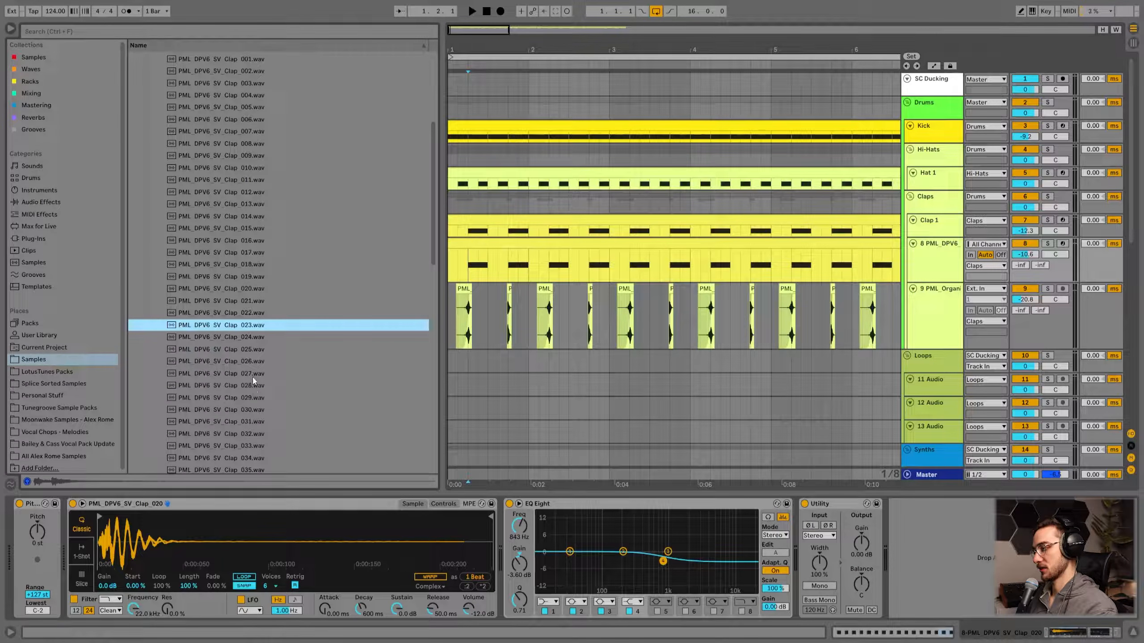
pyautogui.click(227, 341)
pyautogui.click(211, 361)
pyautogui.click(215, 349)
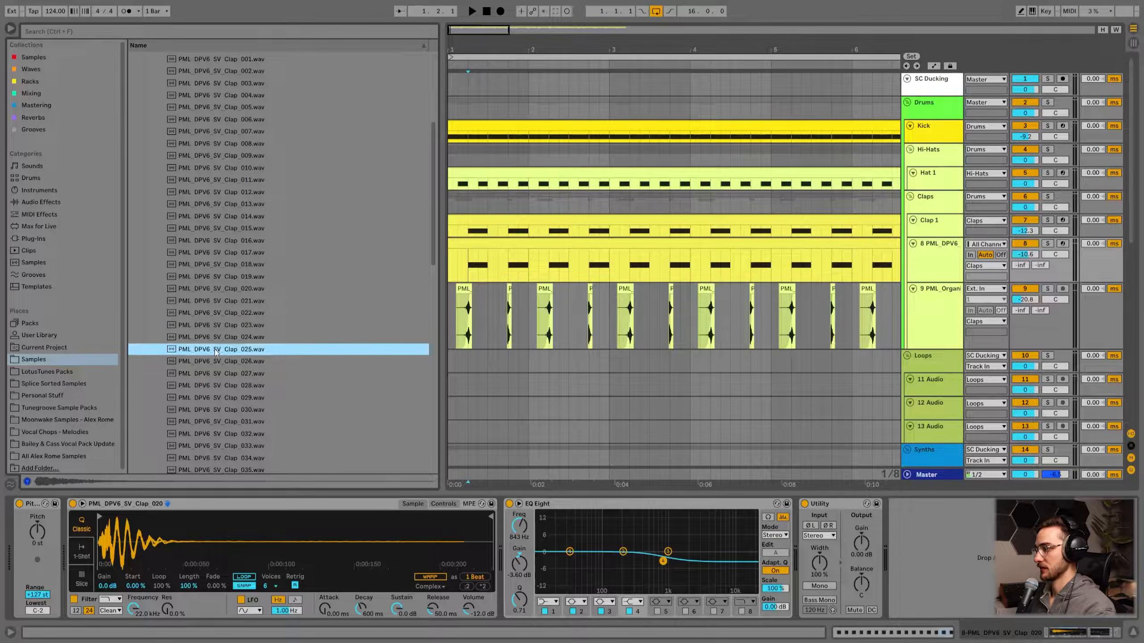
pyautogui.click(206, 341)
pyautogui.moveTo(208, 338); pyautogui.dragTo(216, 540)
pyautogui.press('space')
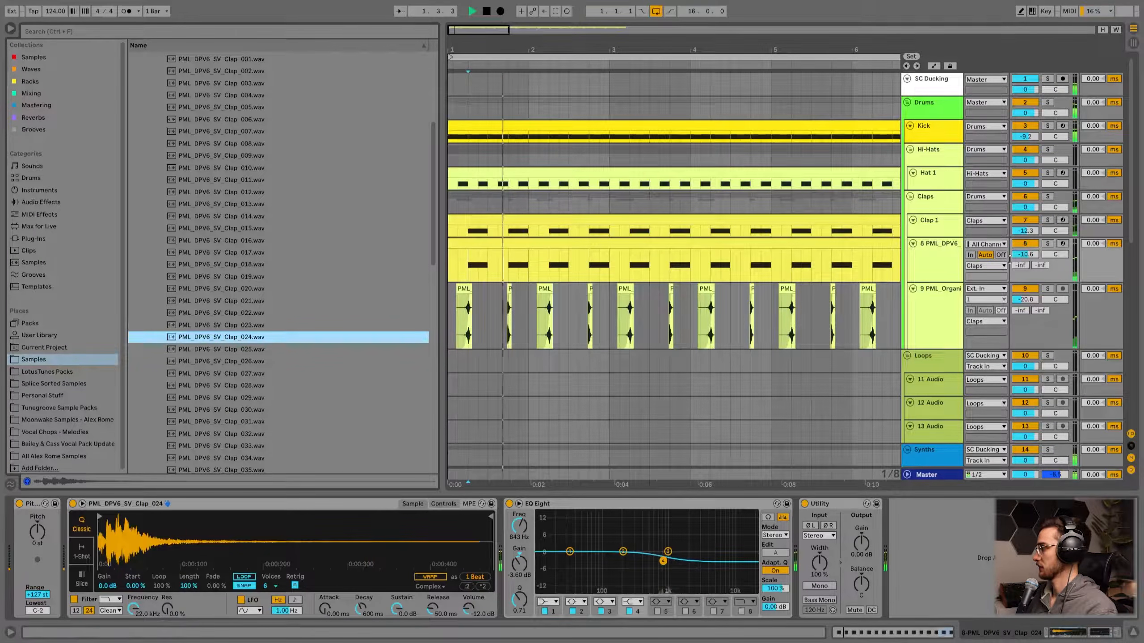
# - Set the DPV6 clap track's volume to -11.3 dB and lower its Simpler envelope's sustain to -38 dB
pyautogui.moveTo(1015, 256); pyautogui.dragTo(1016, 260)
pyautogui.press('space')
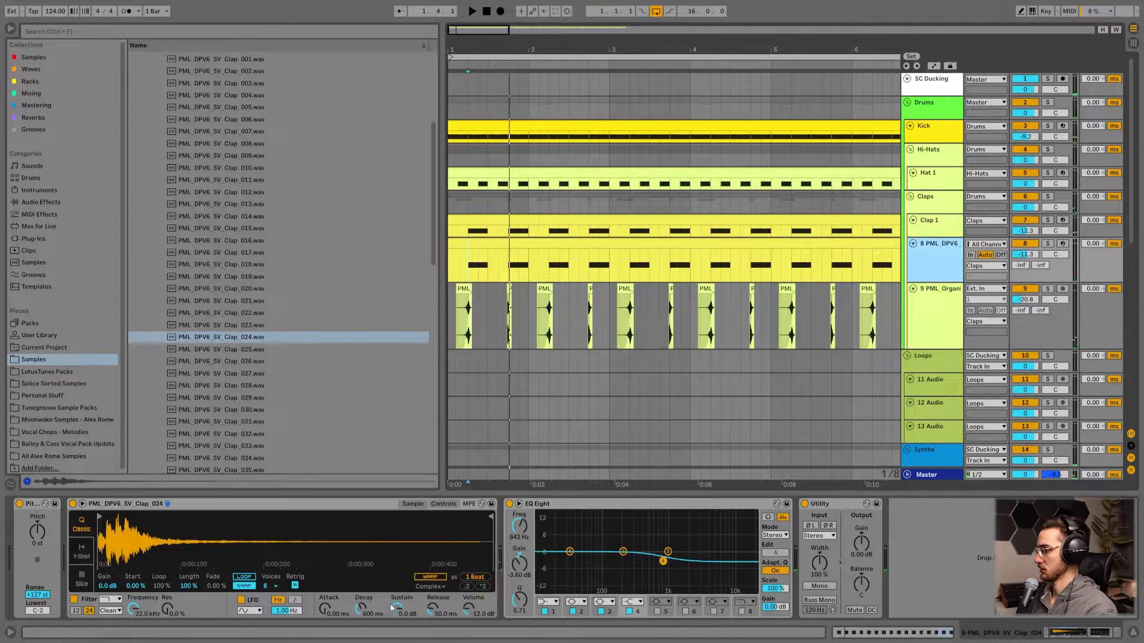
pyautogui.moveTo(393, 609); pyautogui.dragTo(393, 624)
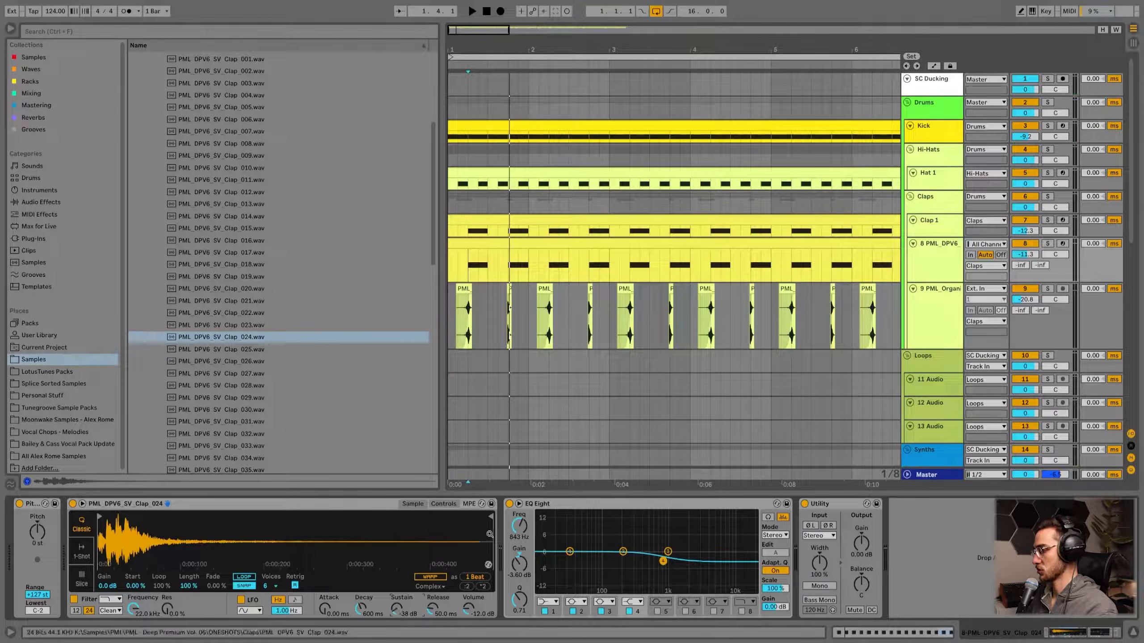
# - Trim the DPV6 clap sample's end to about 150 ms in the Simpler and set its envelope sustain to -15 dB
pyautogui.press('space')
pyautogui.moveTo(416, 528)
pyautogui.mouseDown()
pyautogui.moveTo(204, 528)
pyautogui.moveTo(236, 517)
pyautogui.mouseUp()
pyautogui.press('space')
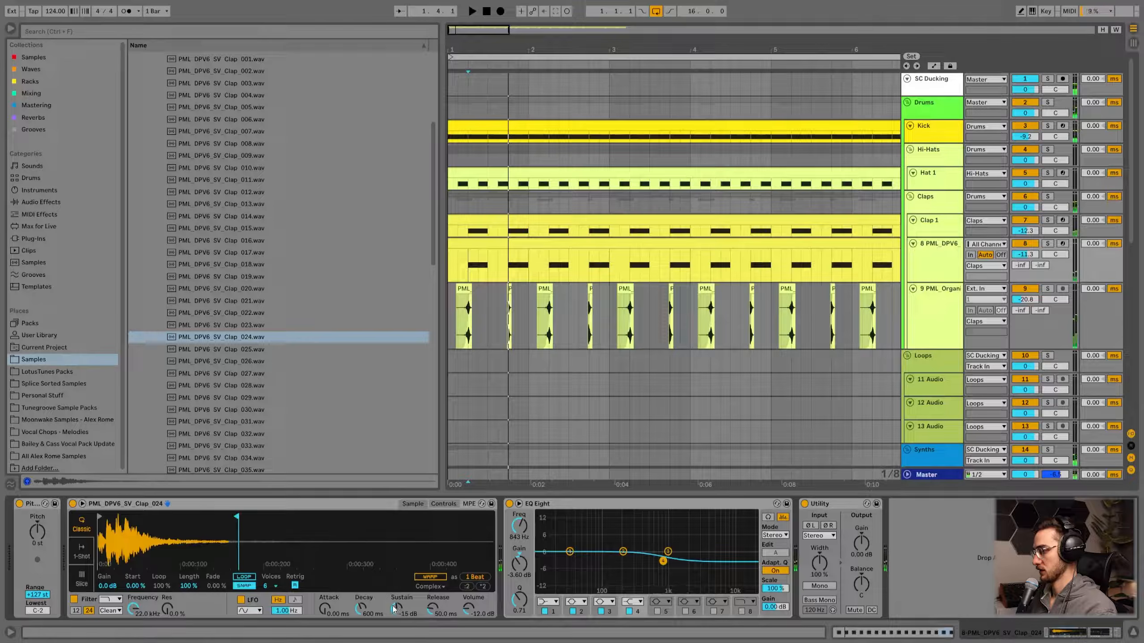
# - Set the DPV6 clap Simpler's transposition to -4 st while auditioning it in playback
pyautogui.click(444, 504)
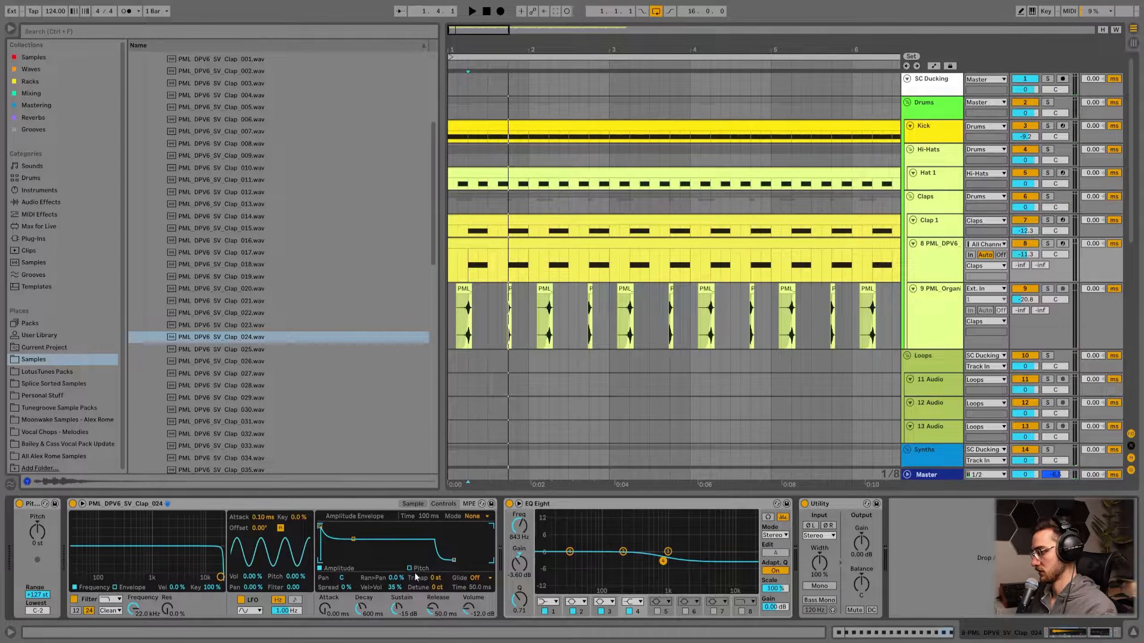
pyautogui.press('space')
pyautogui.press('Down')
pyautogui.press('Down')
pyautogui.press('Down')
pyautogui.press('Down')
pyautogui.press('Down')
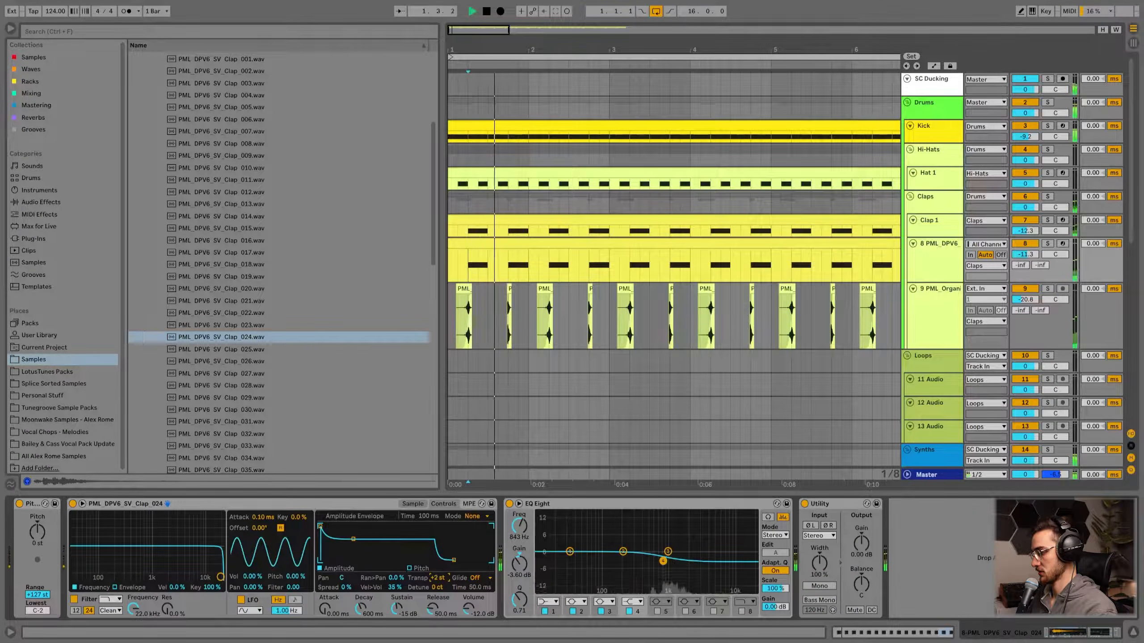
pyautogui.press('space')
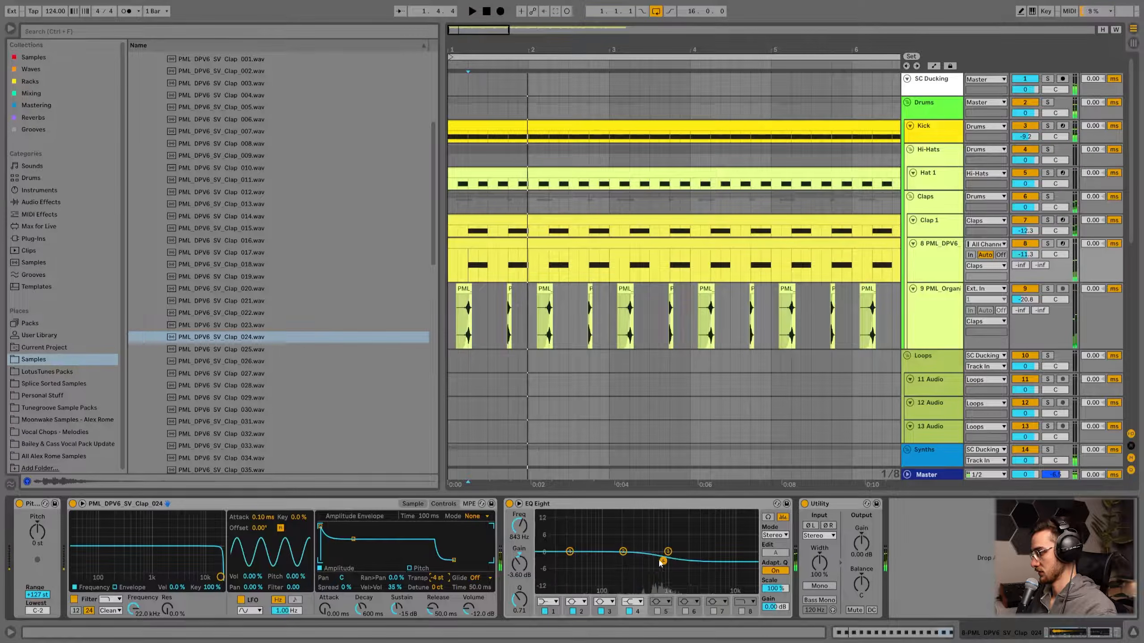
# - Cut the DPV6 clap by -5.83 dB at 711 Hz in EQ Eight and compare the loop with the track muted and unmuted
pyautogui.moveTo(623, 552); pyautogui.dragTo(658, 567)
pyautogui.press('space')
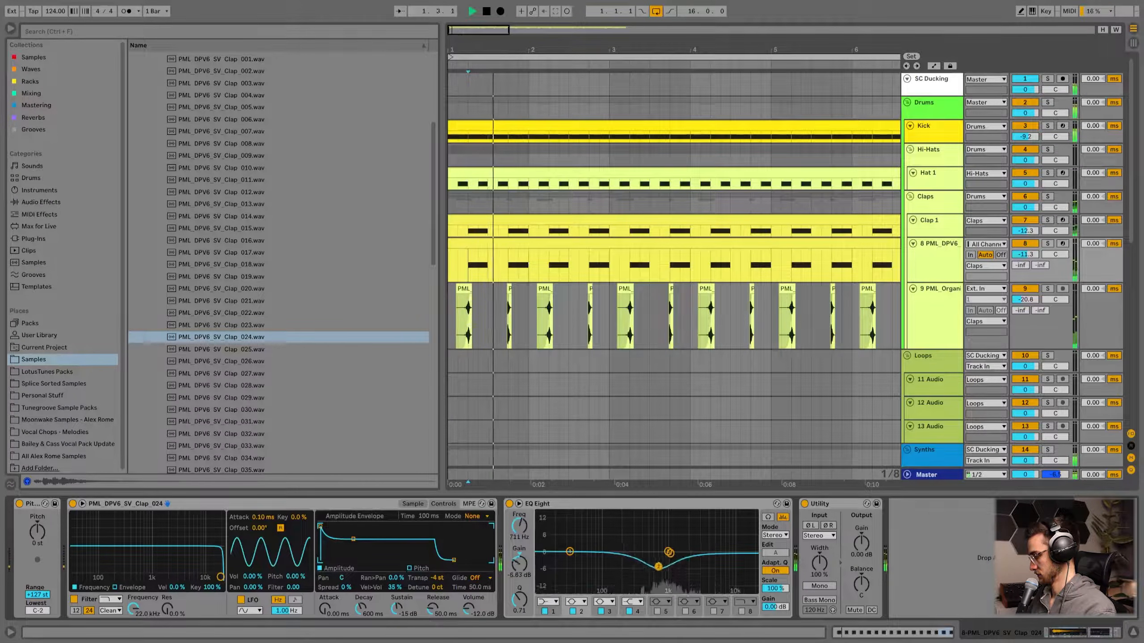
pyautogui.click(1028, 246)
pyautogui.press('space')
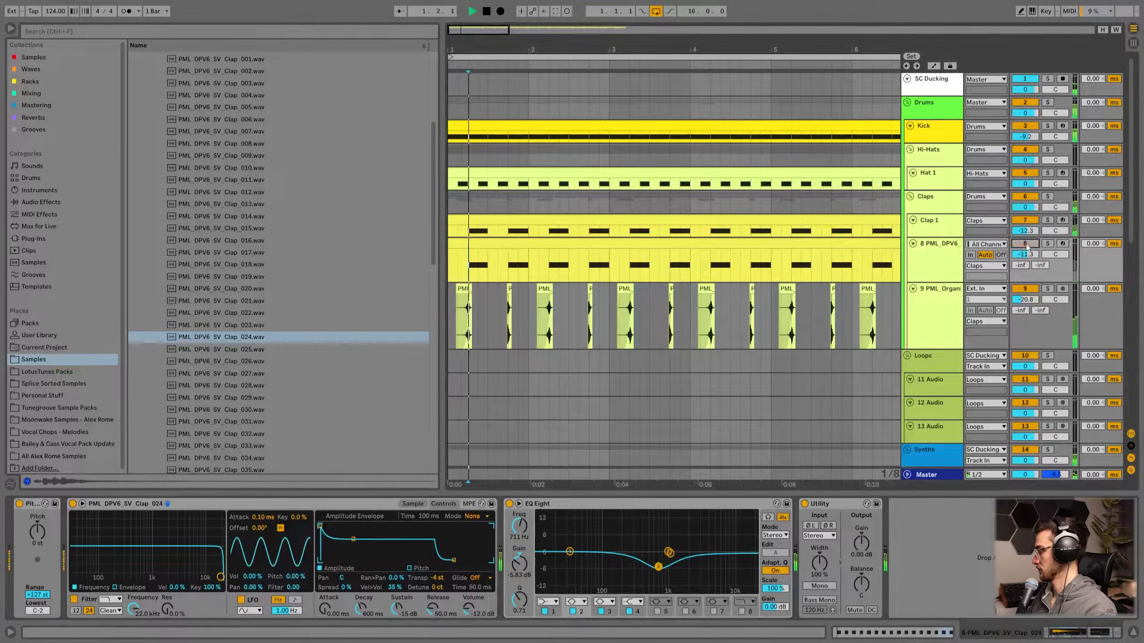
pyautogui.click(1025, 244)
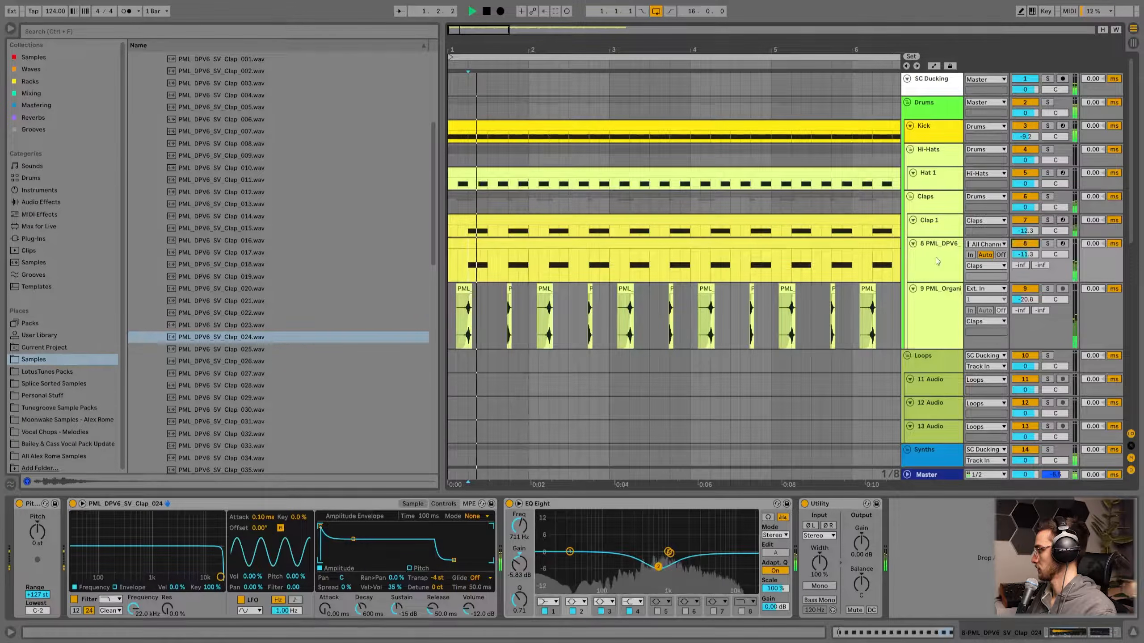
# - Raise the DPV6 clap's transposition to +21 st and set the Claps group's volume to -6.5 dB
pyautogui.moveTo(440, 578); pyautogui.dragTo(439, 554)
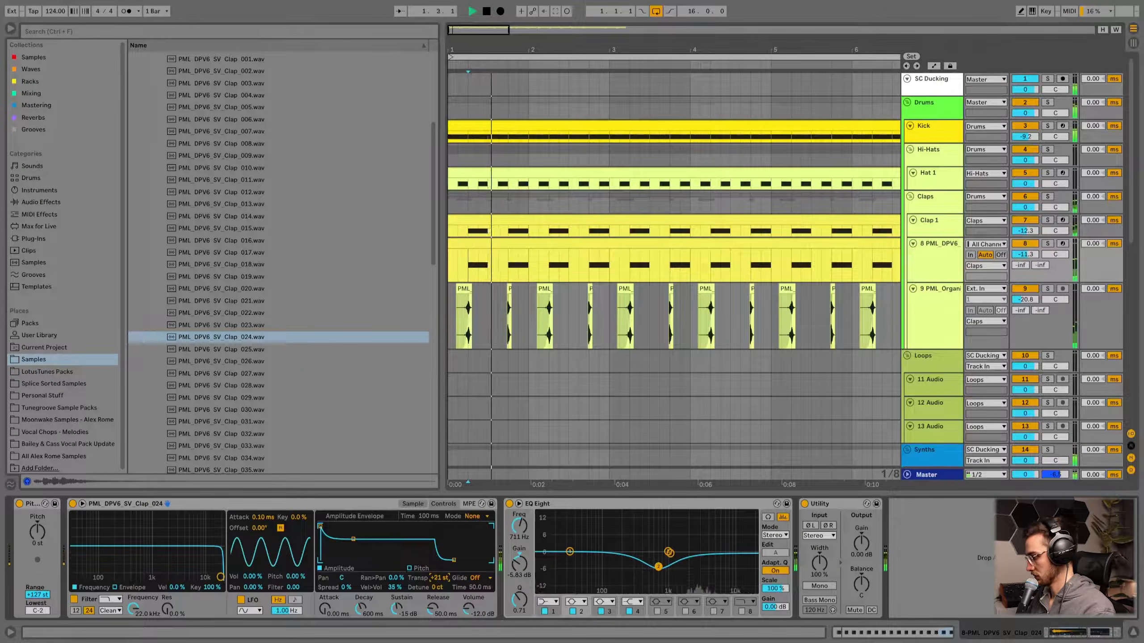
pyautogui.click(412, 504)
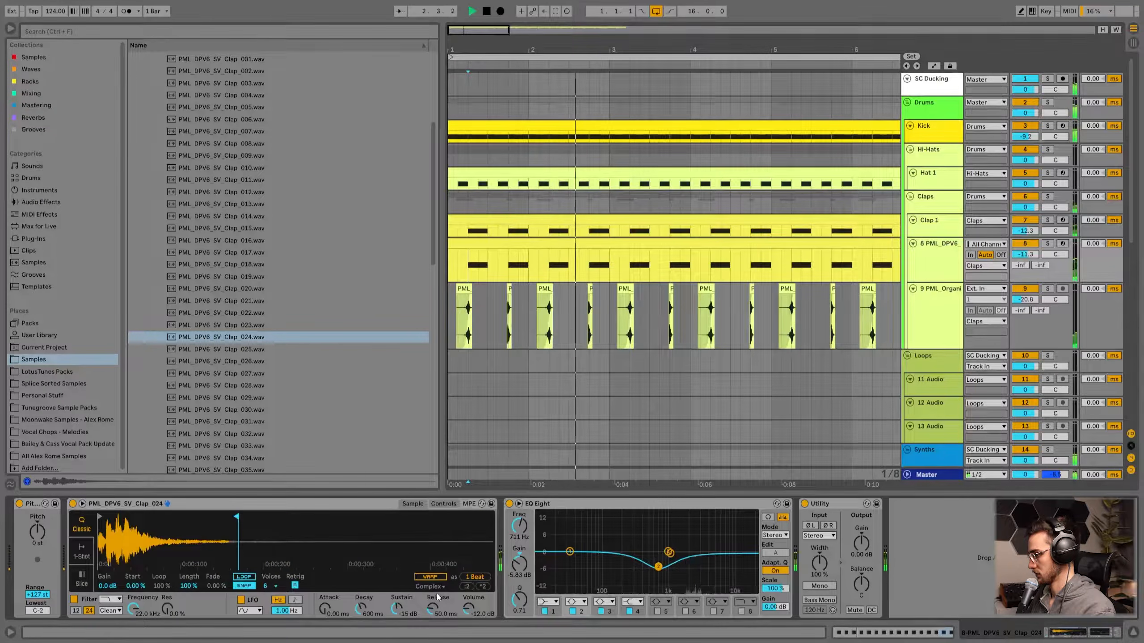
pyautogui.click(932, 201)
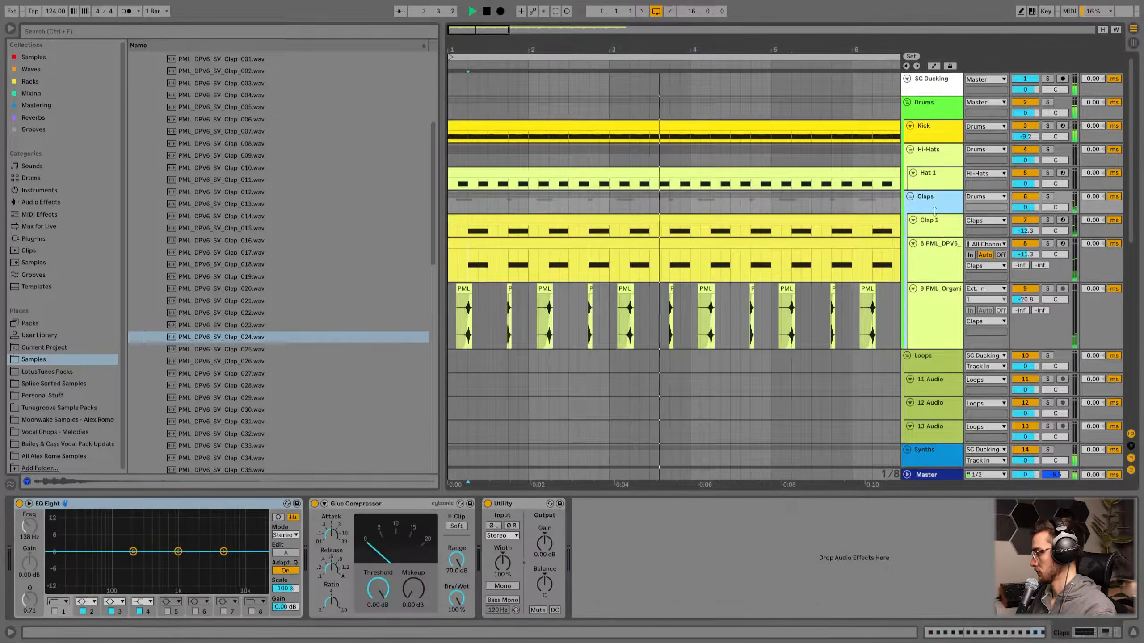
pyautogui.moveTo(1027, 207); pyautogui.dragTo(1032, 203)
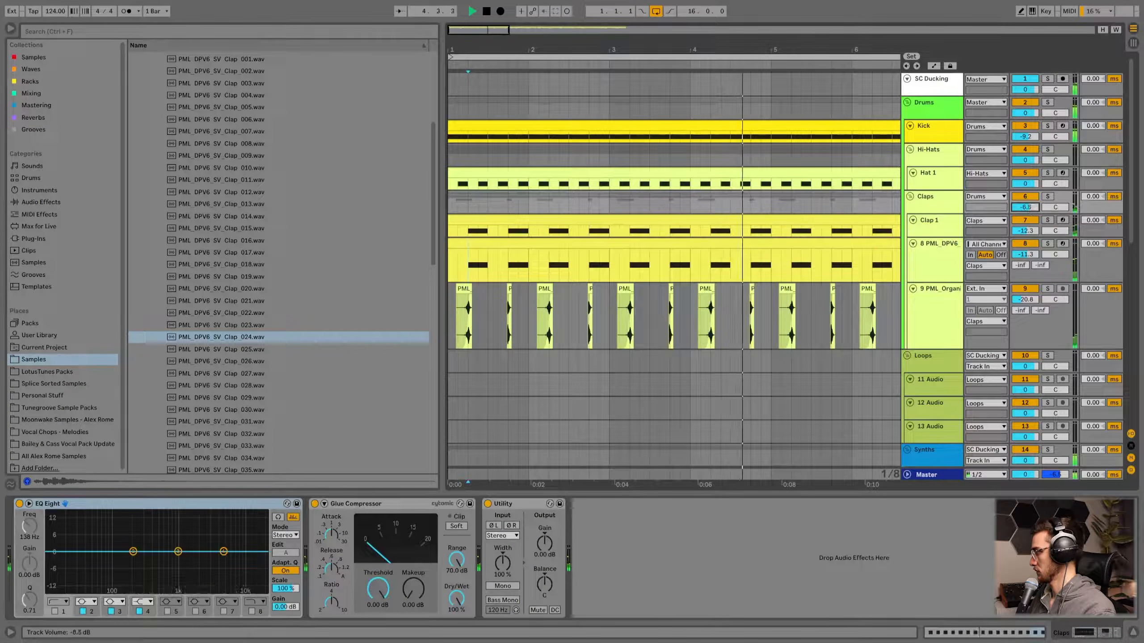
# - Set the DPV6 clap Simpler's transposition to +8 st during playback, then stop the loop
pyautogui.click(944, 260)
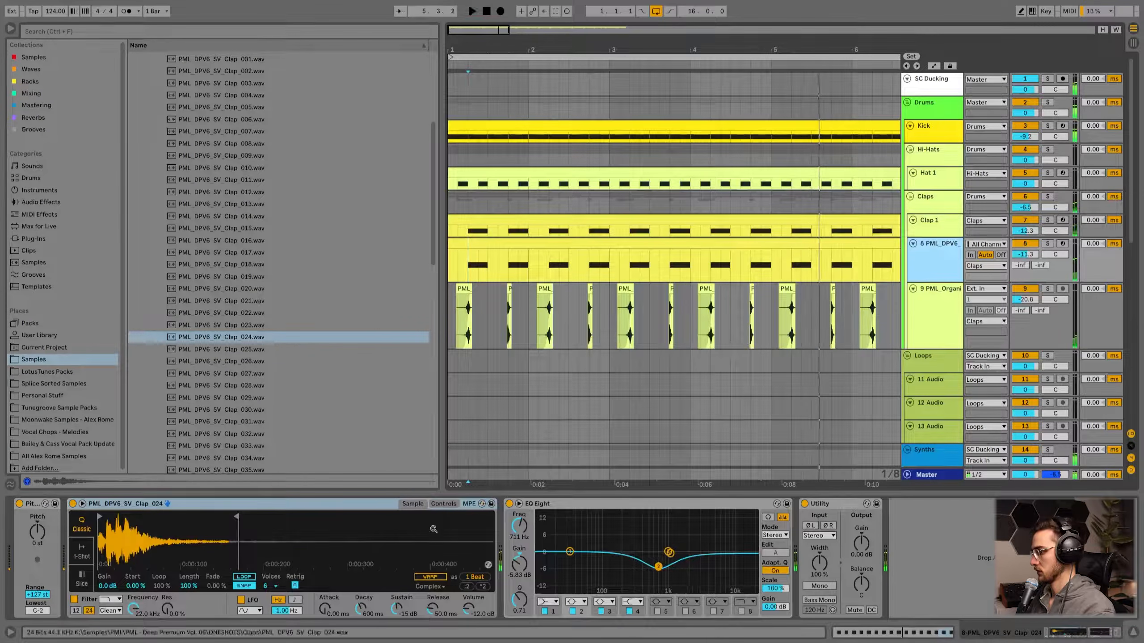
pyautogui.click(443, 503)
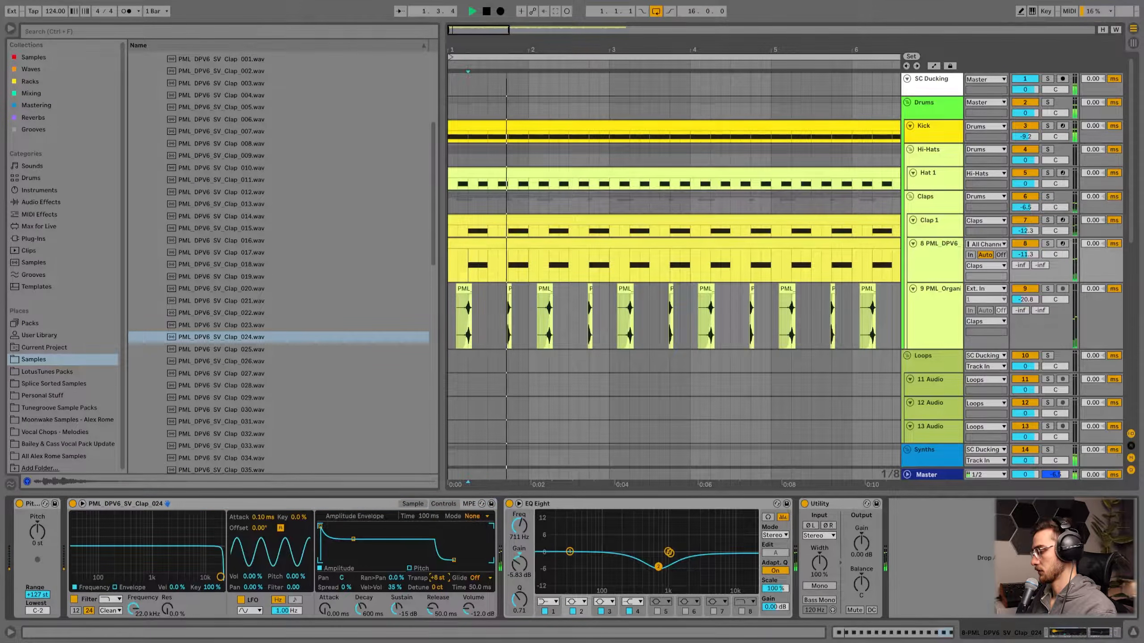
pyautogui.click(412, 504)
pyautogui.press('space')
# - Audition further Deep Premium SV claps, from PML_DPV6_SV_Clap_027.wav to PML_DPV6_SV_Clap_036.wav
pyautogui.rightClick(198, 540)
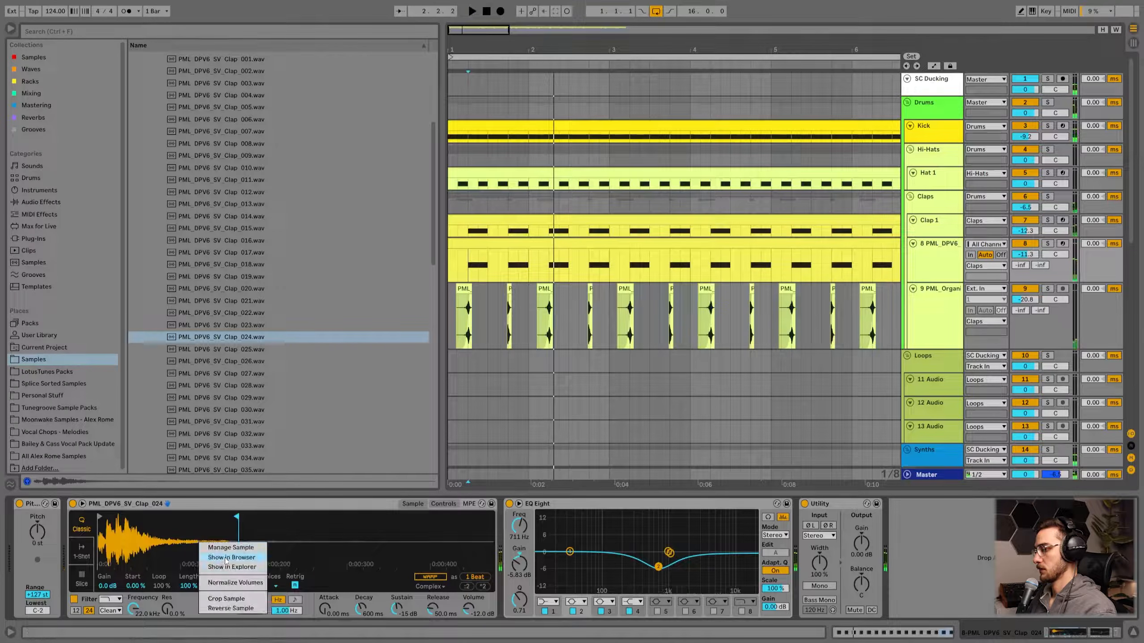
pyautogui.click(221, 376)
pyautogui.press('Down')
pyautogui.scroll(-2, 206, 396)
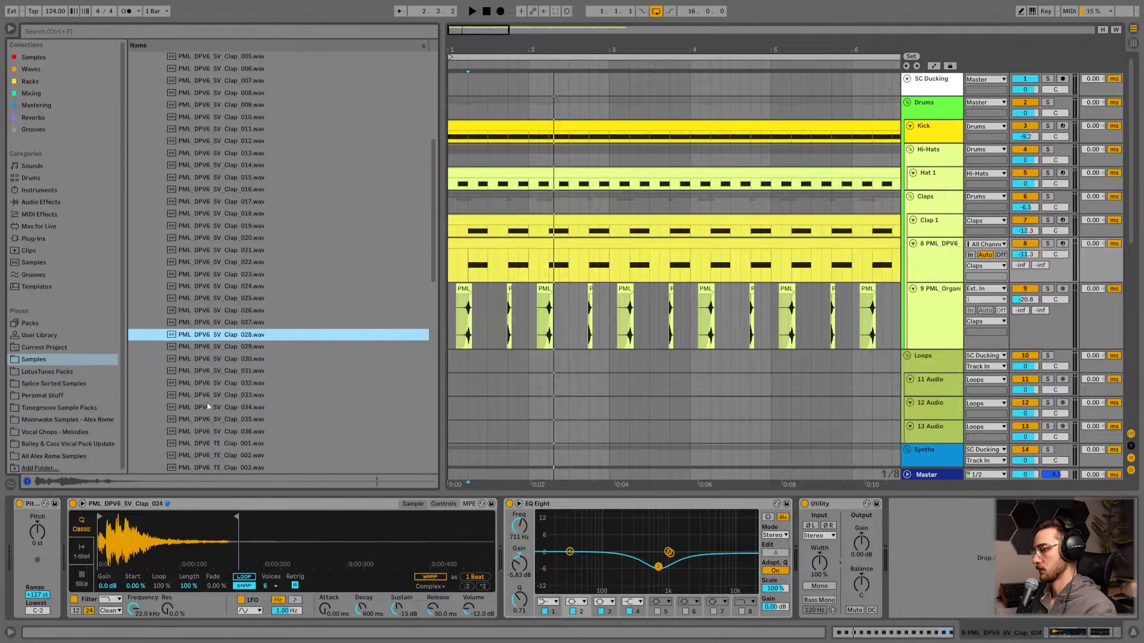
pyautogui.click(208, 396)
pyautogui.click(201, 410)
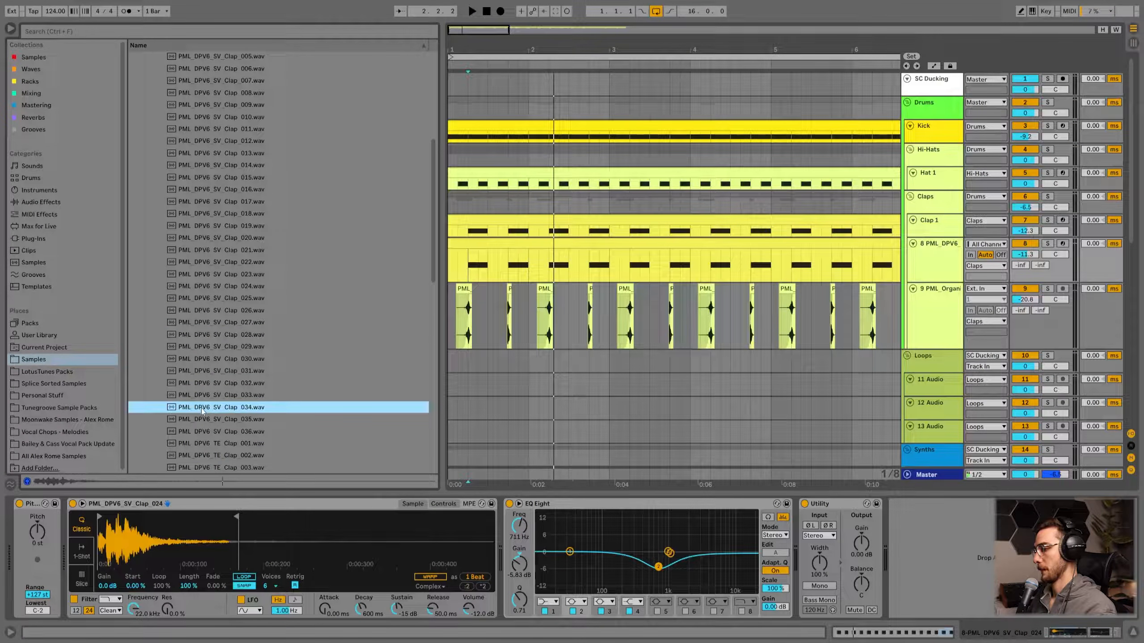
pyautogui.click(195, 431)
# - Audition the Deep Premium TE claps up to PML_DPV6_TE_Clap_007.wav
pyautogui.scroll(-2, 197, 427)
pyautogui.click(199, 420)
pyautogui.click(202, 430)
pyautogui.scroll(-1, 203, 429)
pyautogui.click(209, 419)
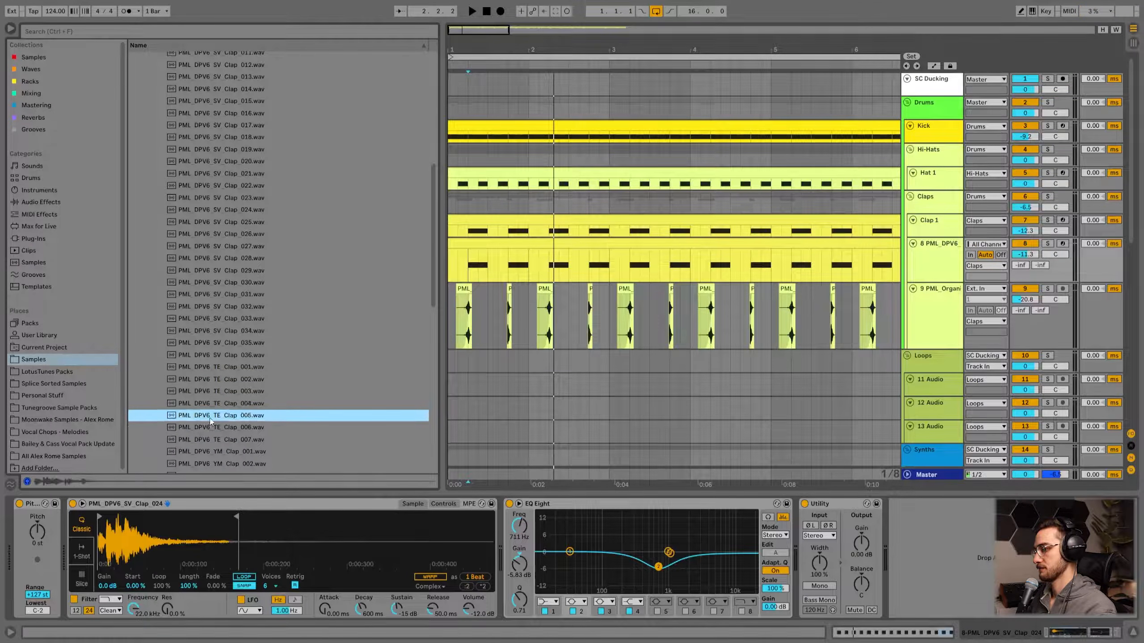
pyautogui.click(198, 439)
# - Load PML_DPV6_TE_Clap_007.wav into the DPV6 clap track's Simpler and raise the track's volume during playback
pyautogui.scroll(-1, 198, 439)
pyautogui.moveTo(199, 426); pyautogui.dragTo(184, 541)
pyautogui.press('space')
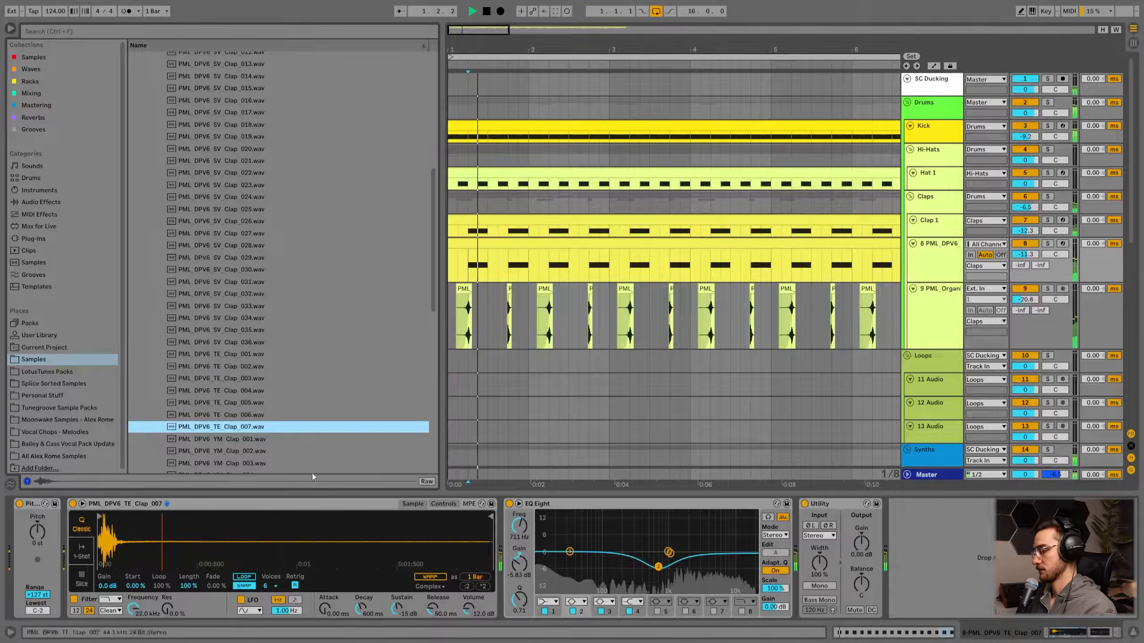
pyautogui.moveTo(1025, 255); pyautogui.dragTo(1025, 239)
# - Enable the first EQ Eight band on the DPV6 clap track as a low cut at 147 Hz
pyautogui.click(548, 602)
pyautogui.click(537, 534)
pyautogui.moveTo(570, 561); pyautogui.dragTo(659, 564)
pyautogui.moveTo(517, 535); pyautogui.dragTo(517, 554)
# - Try the TE clap transposed to -3 st in the Simpler, then raise its transposition slightly above 0 st
pyautogui.click(443, 504)
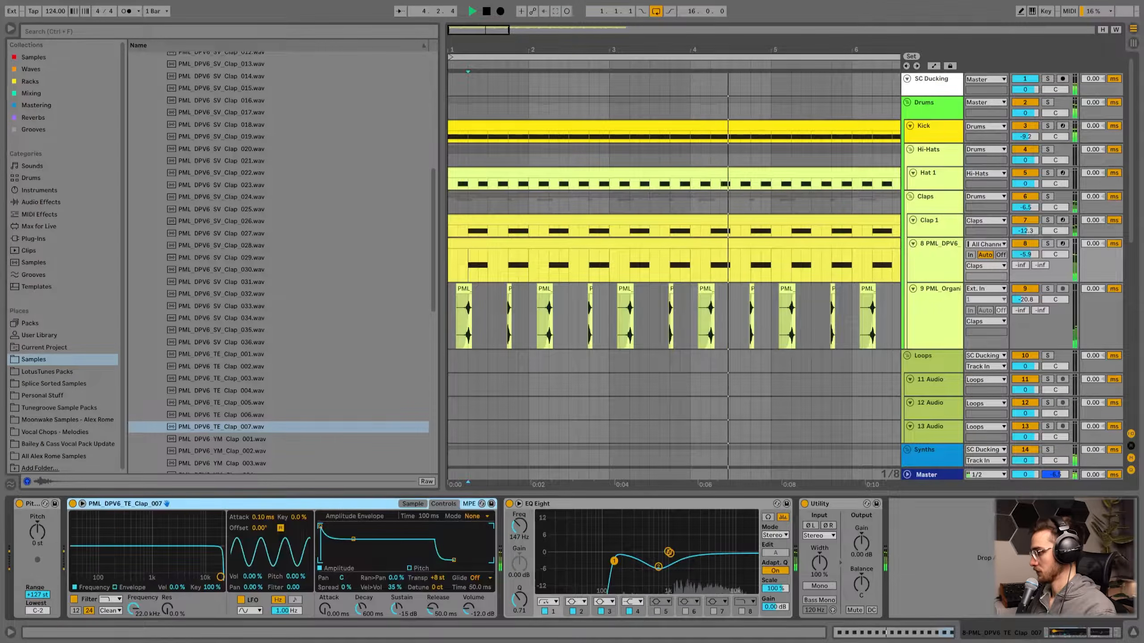
pyautogui.moveTo(438, 578); pyautogui.dragTo(438, 599)
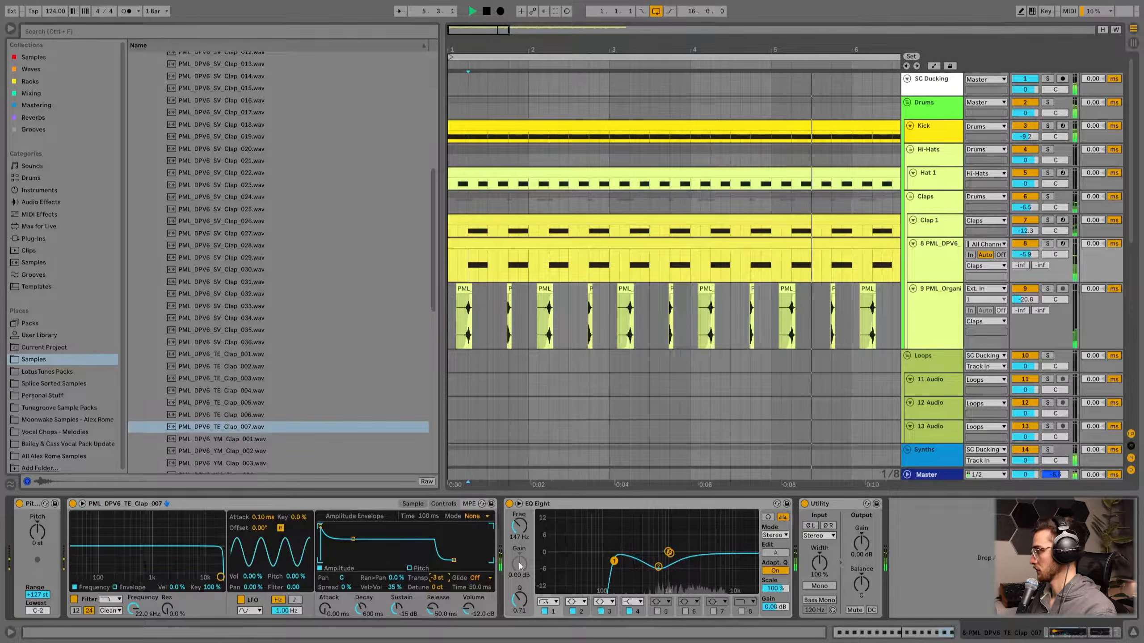
pyautogui.moveTo(438, 580); pyautogui.dragTo(438, 569)
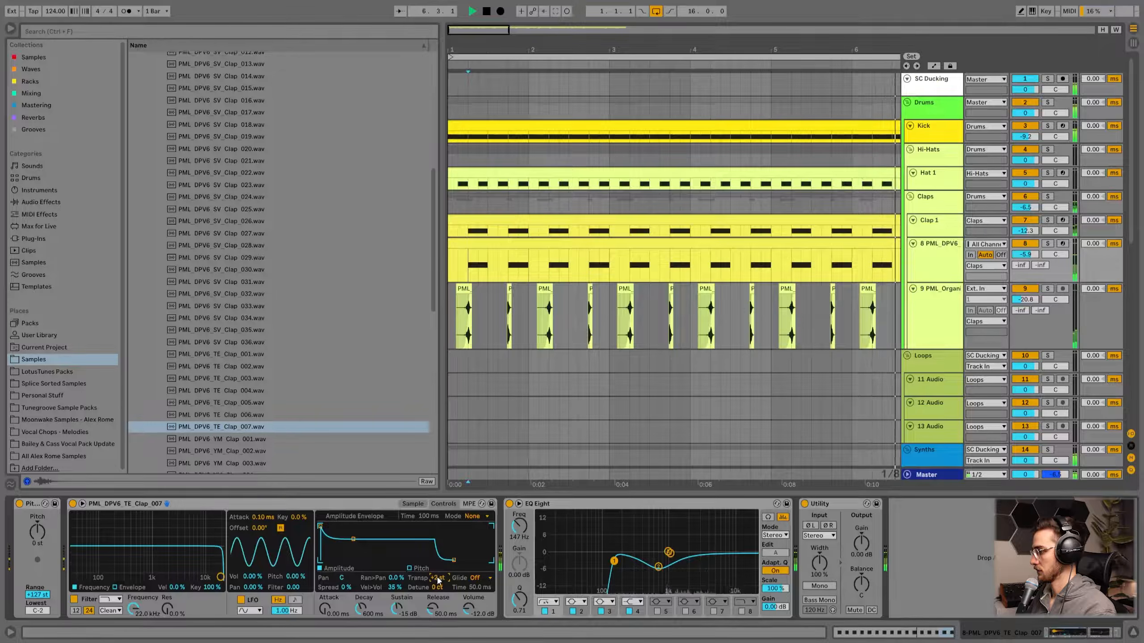
# - Set the TE clap's decay to 145 ms and sustain to -20 dB, and reduce the EQ's highs by -6.07 dB
pyautogui.click(412, 504)
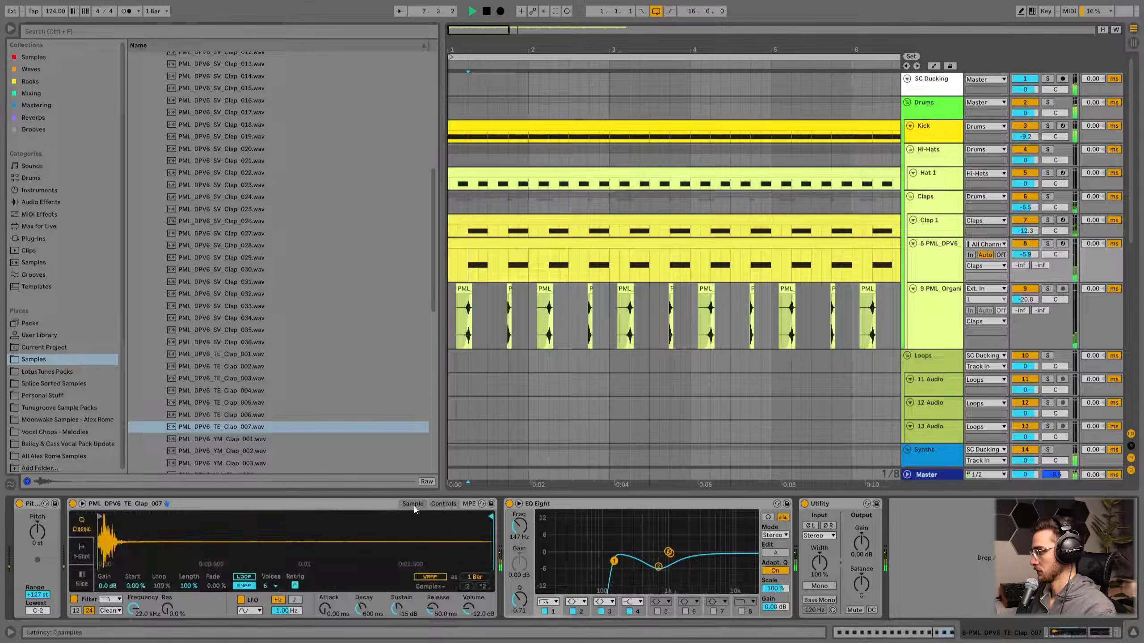
pyautogui.press('space')
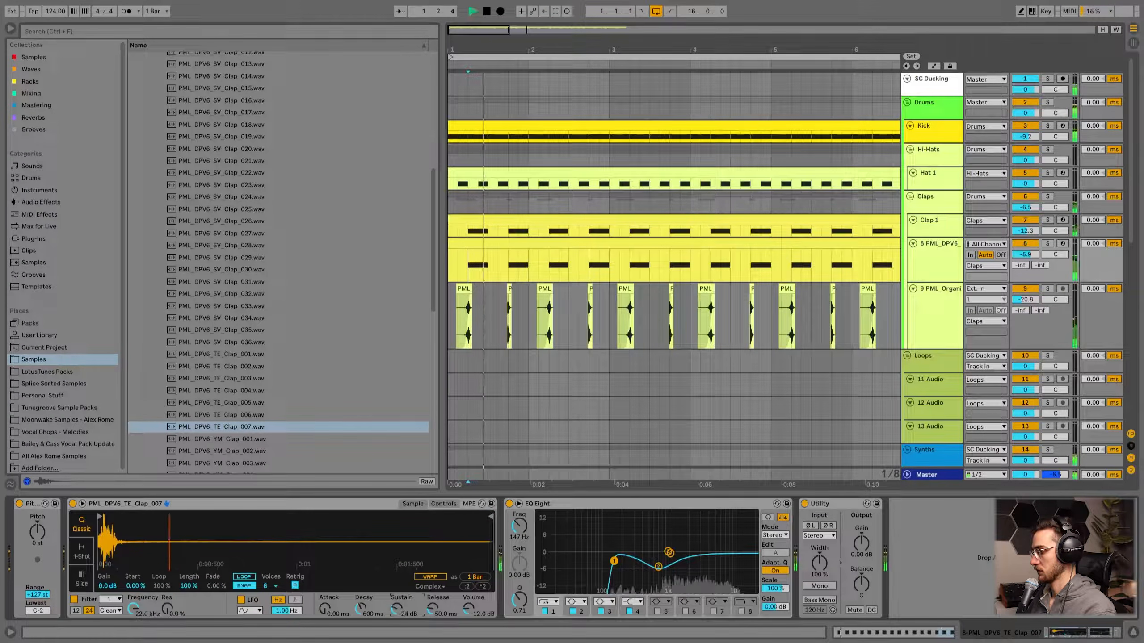
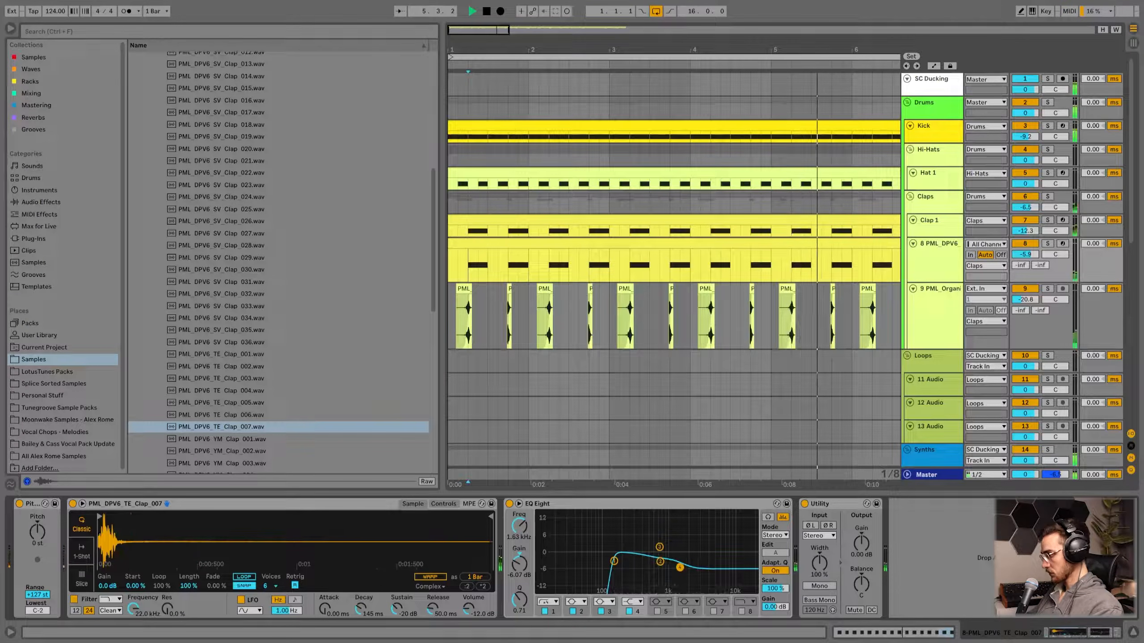
pyautogui.press('space')
# - Fit all track heights to the arrangement view and select the Hat 1 track
pyautogui.scroll(-3, 533, 173)
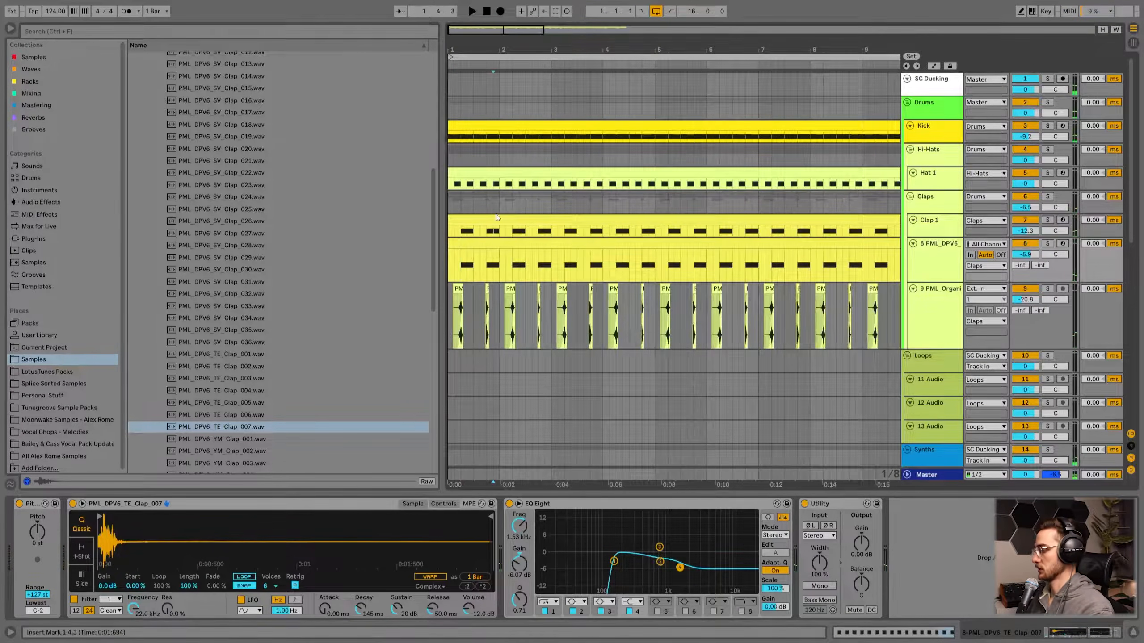
pyautogui.click(521, 233)
pyautogui.press('h')
pyautogui.click(928, 173)
# - Collapse the Deep Premium Claps folder and expand the Hats folder under ONESHOTS
pyautogui.scroll(10, 270, 302)
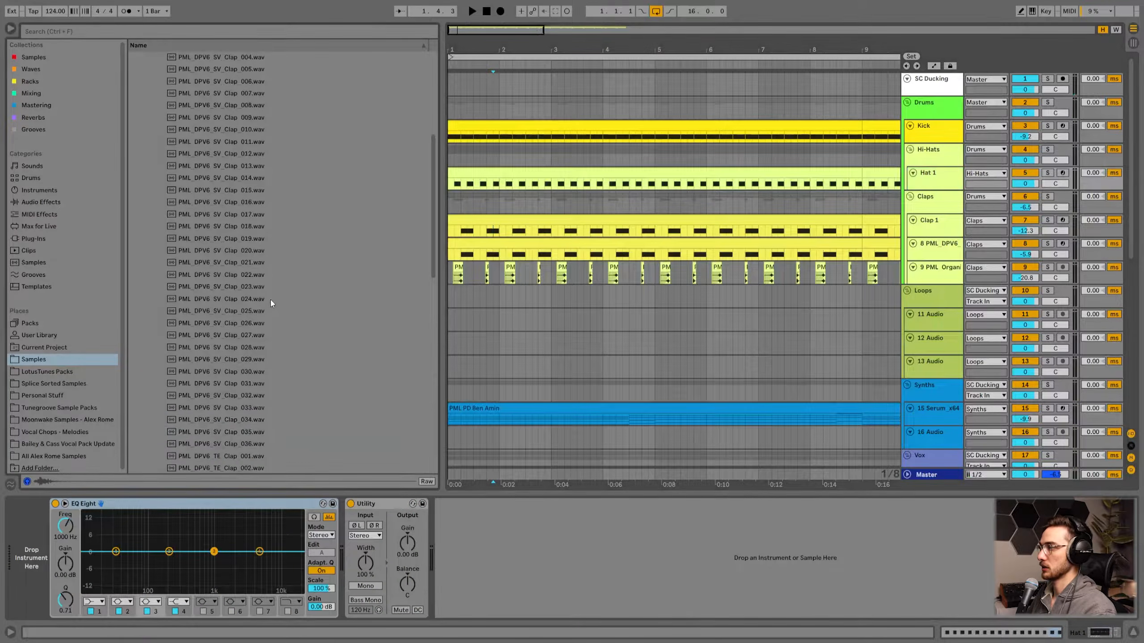
pyautogui.click(155, 118)
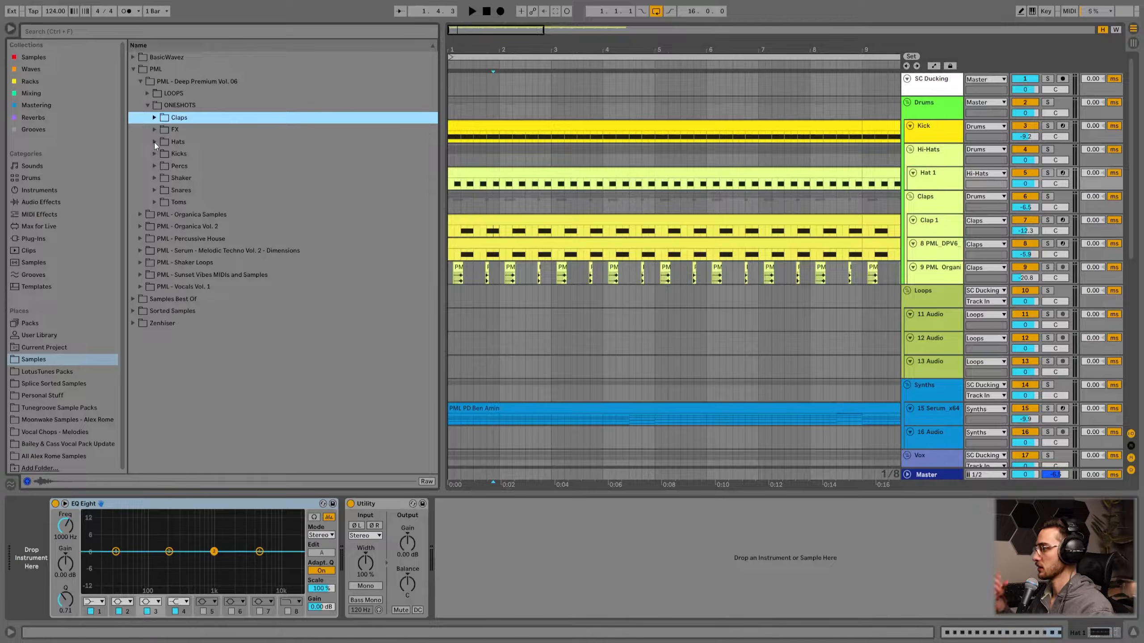
pyautogui.click(875, 168)
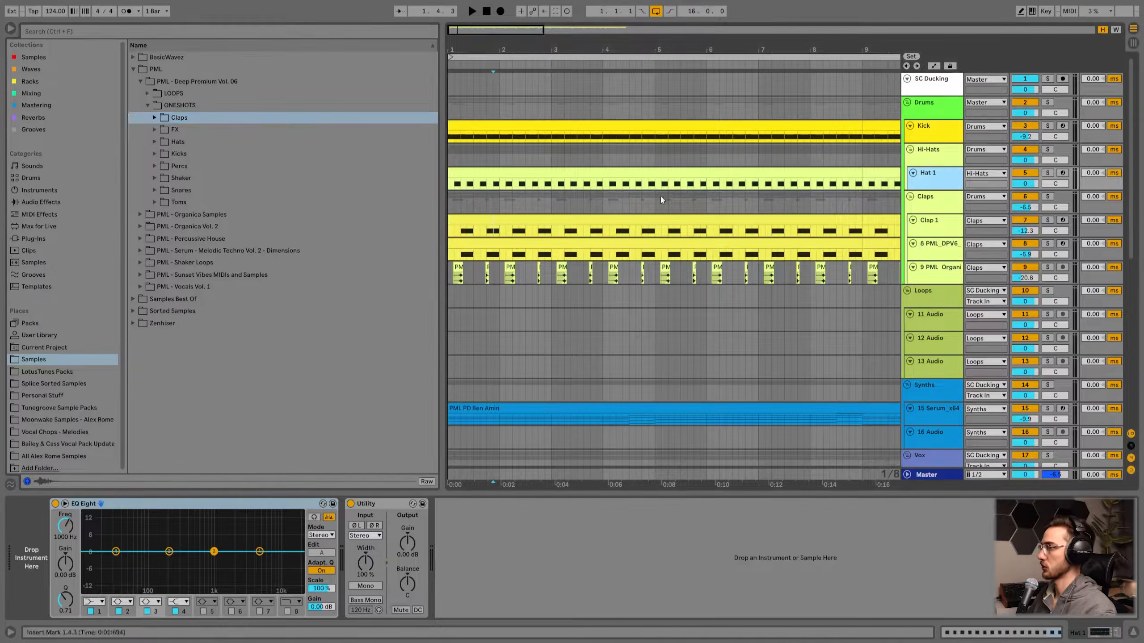
pyautogui.click(155, 143)
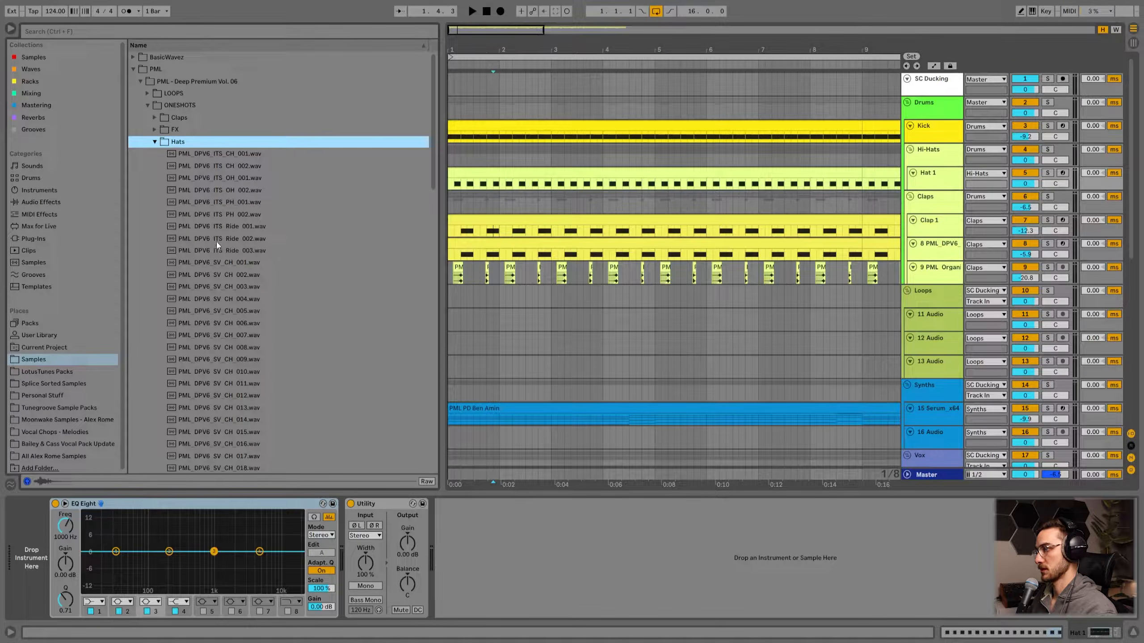
# - Audition the Deep Premium hats and load PML_DPV6_SV_CH_008.wav onto the Hat 1 track
pyautogui.click(231, 191)
pyautogui.click(232, 334)
pyautogui.scroll(-1, 232, 335)
pyautogui.click(233, 336)
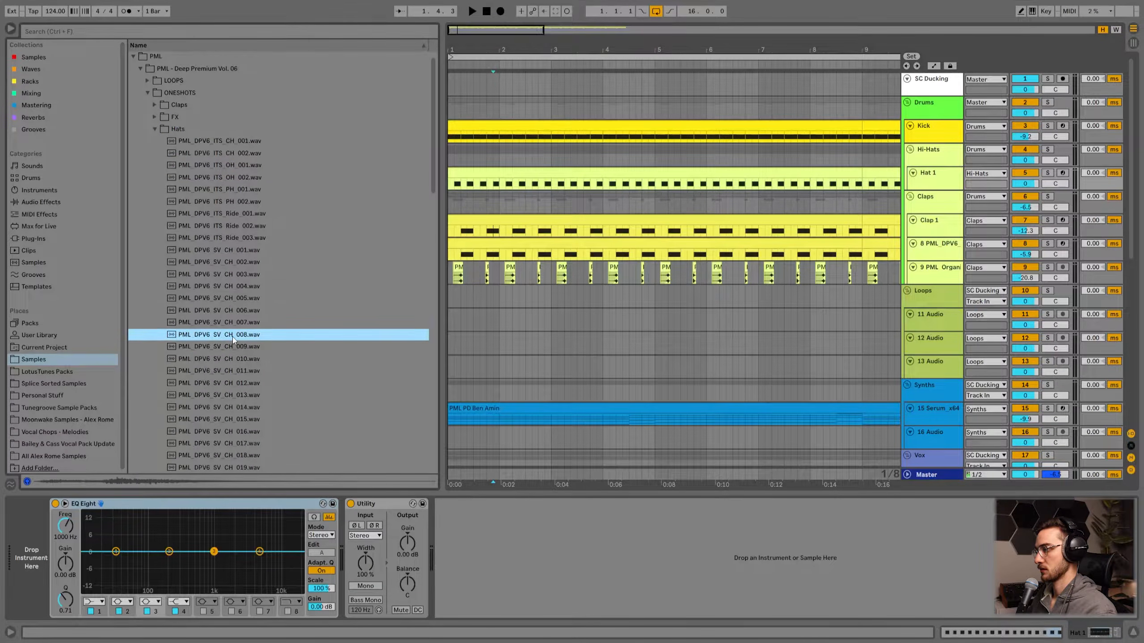
pyautogui.click(236, 345)
pyautogui.click(230, 335)
pyautogui.moveTo(231, 334); pyautogui.dragTo(50, 546)
# - Select the first Hat 1 clip and enlarge the Hat 1 track's height
pyautogui.click(522, 176)
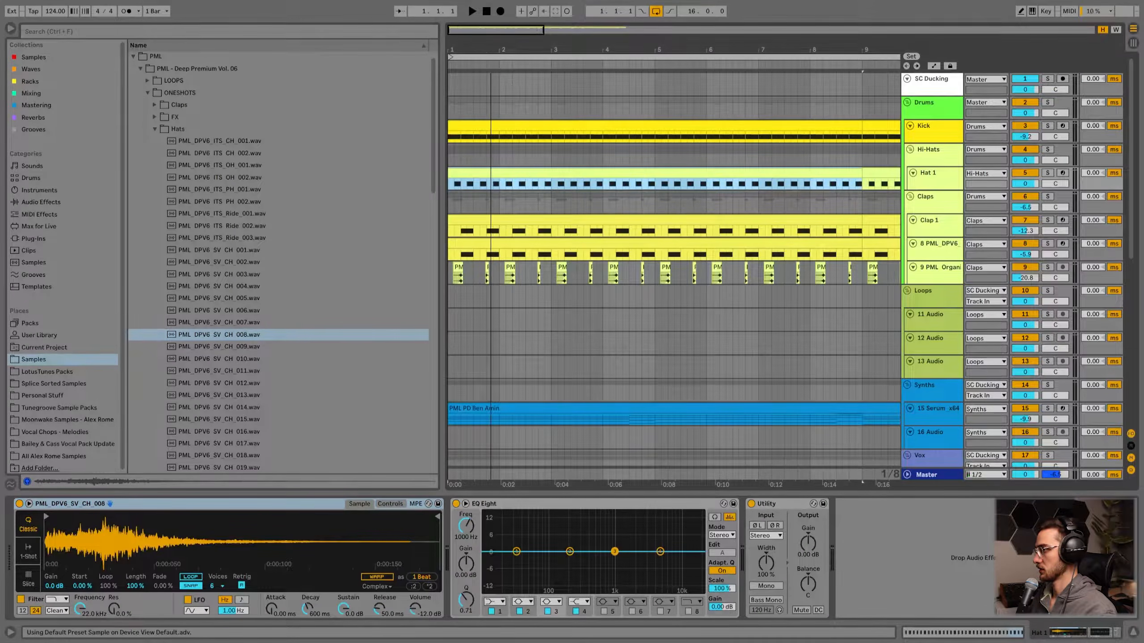
pyautogui.moveTo(491, 50); pyautogui.dragTo(499, 59)
pyautogui.click(933, 179)
pyautogui.moveTo(932, 189); pyautogui.dragTo(932, 266)
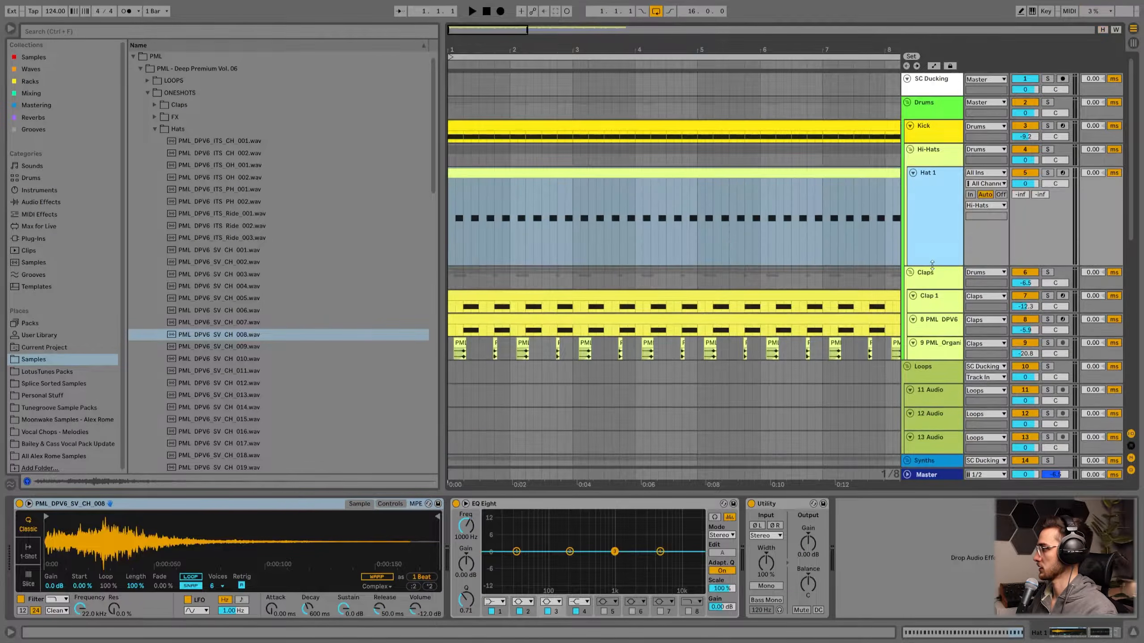
# - Open the first eight-bar Hat 1 clip in the MIDI note editor
pyautogui.moveTo(616, 50); pyautogui.dragTo(491, 51)
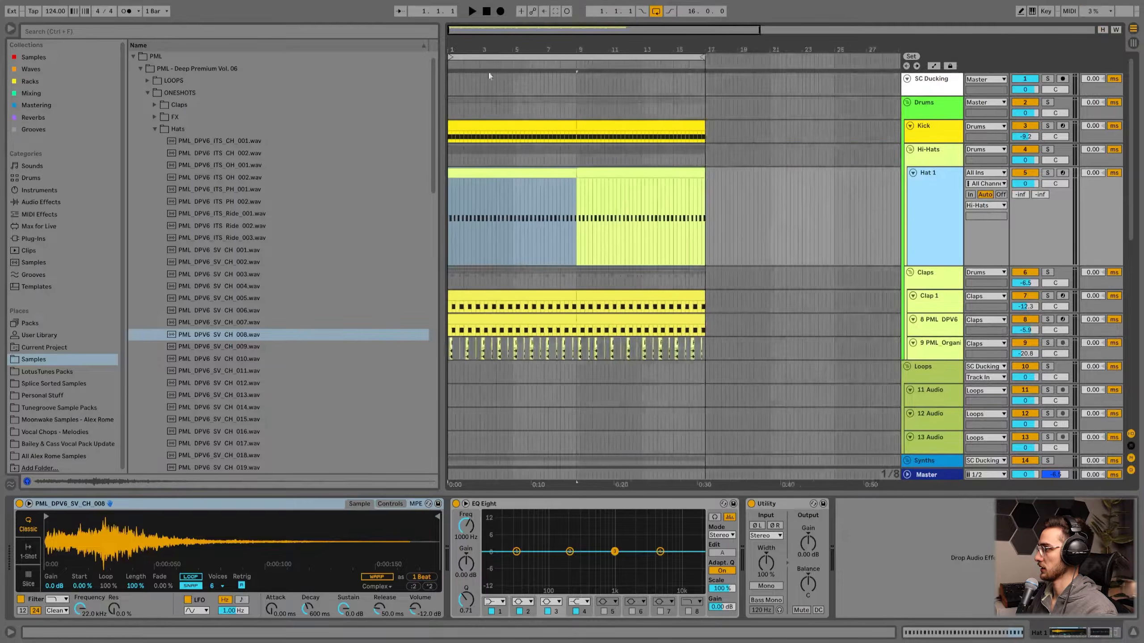
pyautogui.click(481, 176)
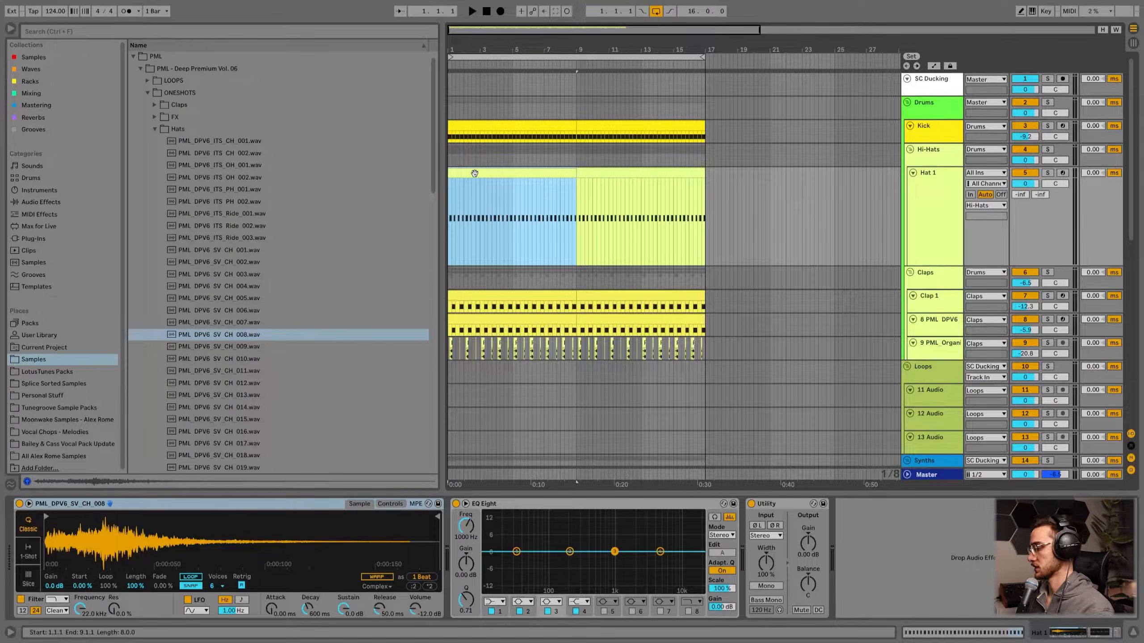
pyautogui.doubleClick(474, 174)
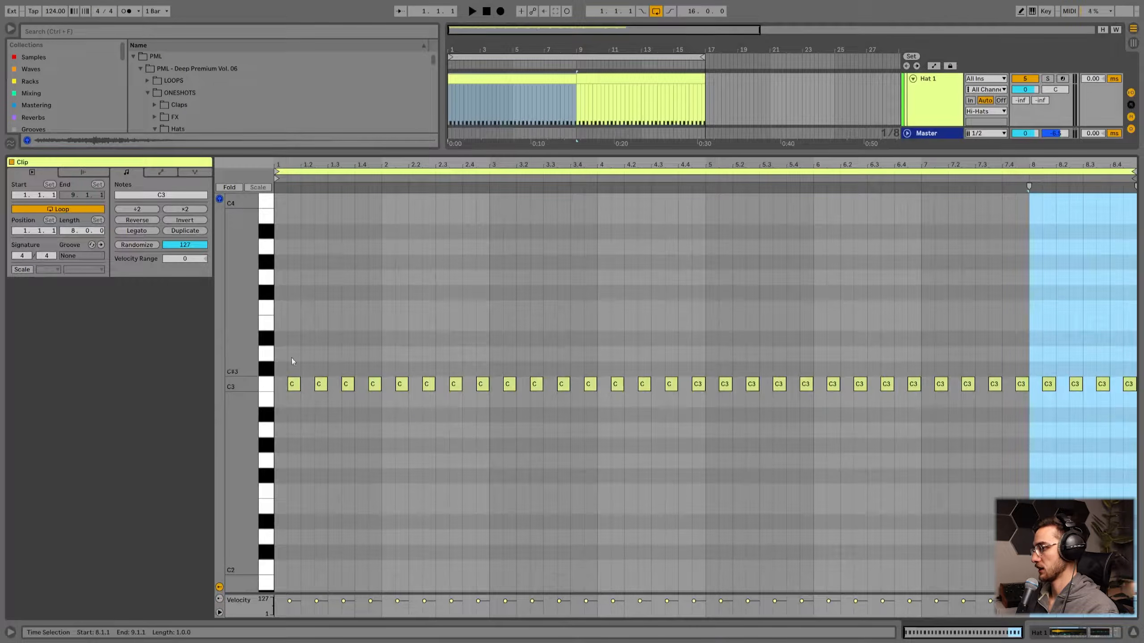
# - Lower the Hat 1 track's volume to -22.1 dB and bring up its device chain
pyautogui.scroll(2, 1016, 86)
pyautogui.moveTo(1026, 115); pyautogui.dragTo(1036, 126)
pyautogui.press('space')
pyautogui.doubleClick(936, 105)
pyautogui.press('space')
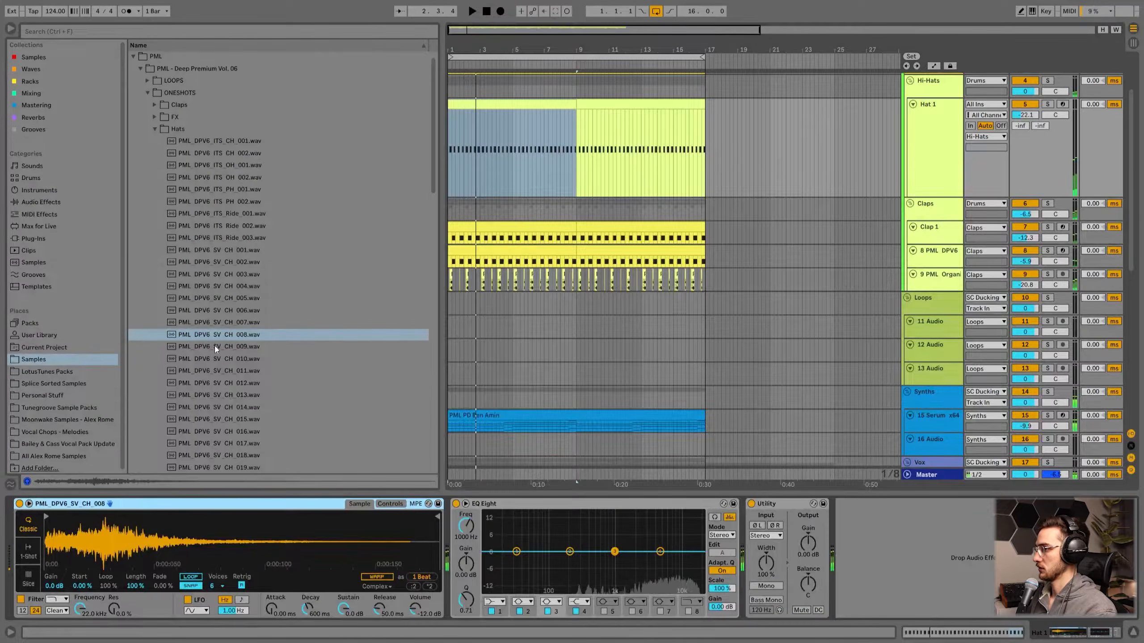
# - Audition more Deep Premium closed hats and try PML_DPV6_SV_CH_019.wav in the Hat 1 sampler against the loop
pyautogui.click(215, 346)
pyautogui.scroll(-1, 215, 346)
pyautogui.click(218, 360)
pyautogui.scroll(-1, 221, 374)
pyautogui.click(221, 373)
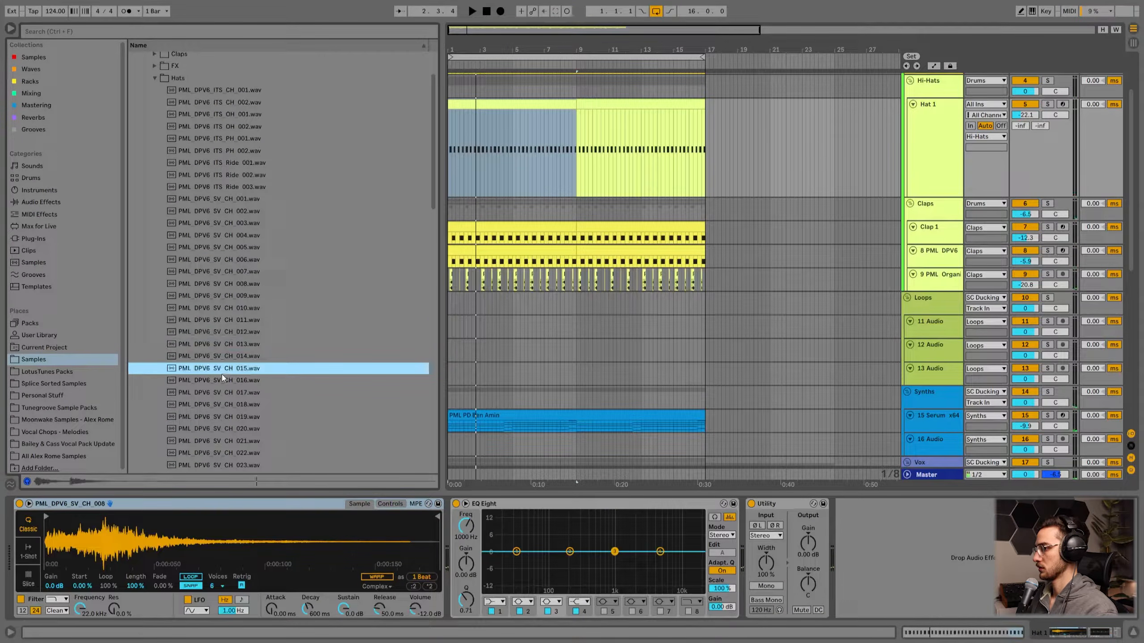
pyautogui.click(216, 392)
pyautogui.click(218, 417)
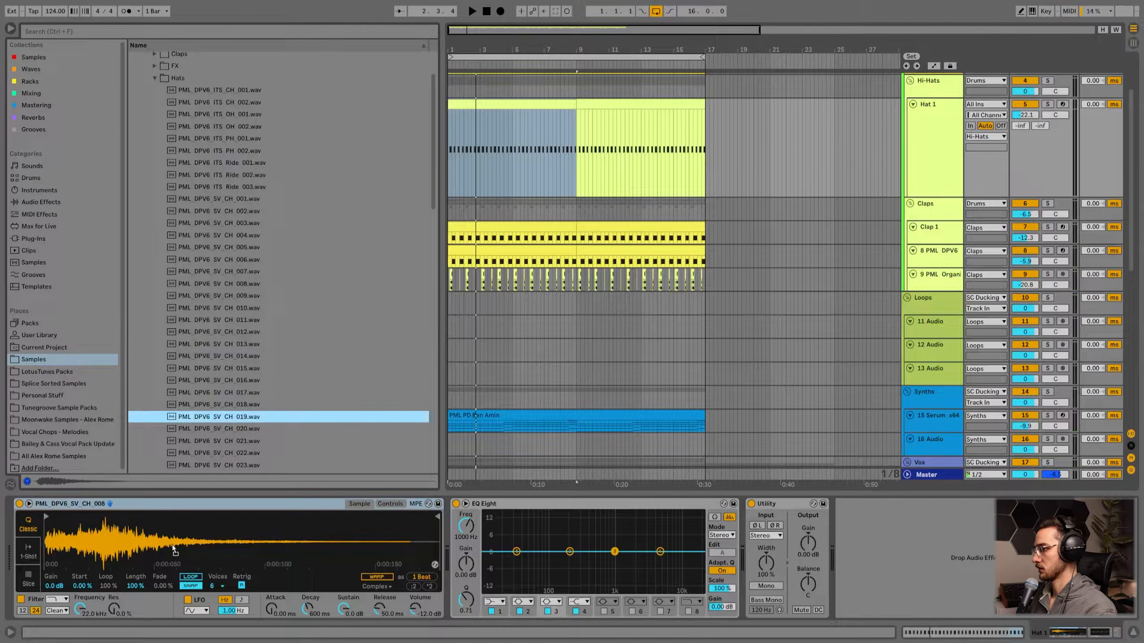
pyautogui.moveTo(177, 547); pyautogui.dragTo(177, 546)
pyautogui.press('space')
# - Audition further hats, try PML_DPV6_SV_CH_007.wav, and load PML_DPV6_SV_CH_006.wav into the Hat 1 sampler
pyautogui.scroll(1, 231, 165)
pyautogui.click(231, 164)
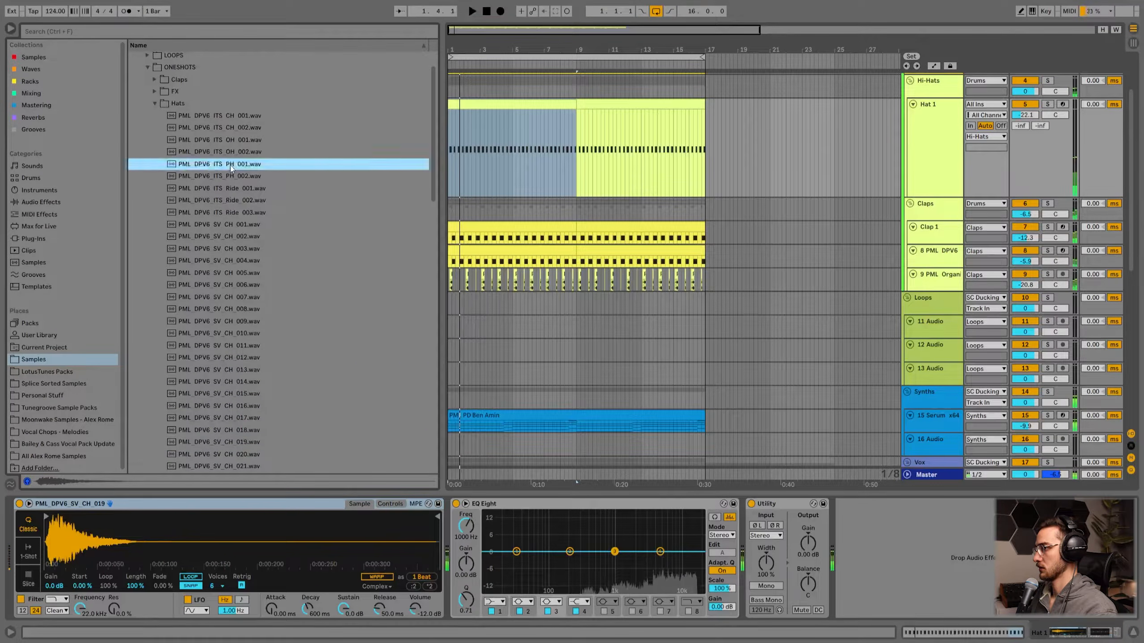
pyautogui.click(230, 321)
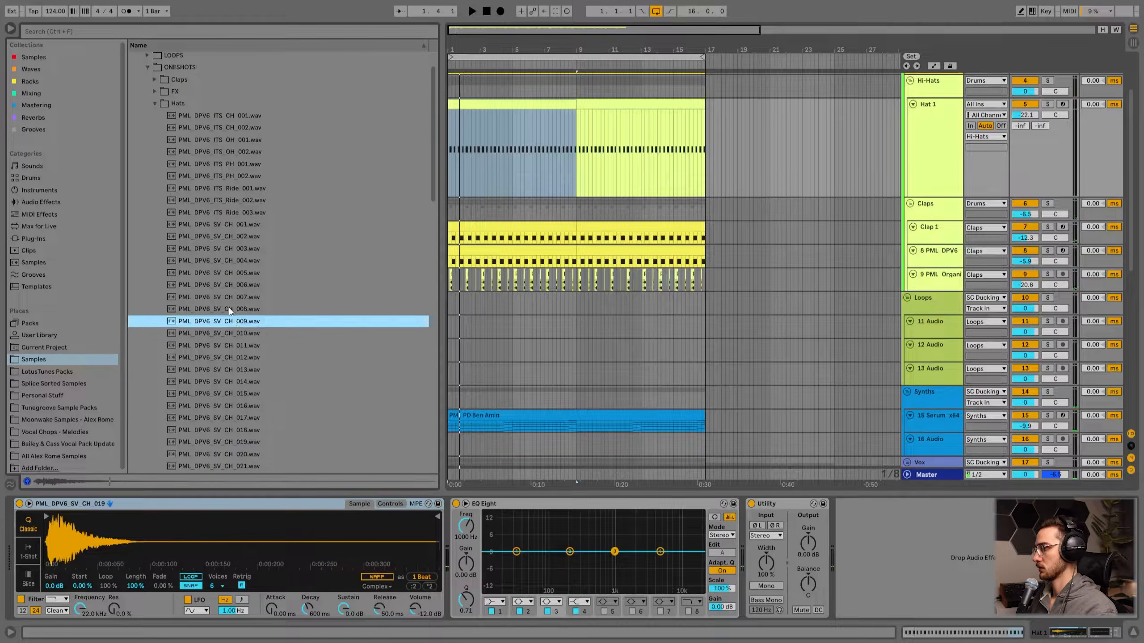
pyautogui.click(230, 311)
pyautogui.click(230, 302)
pyautogui.moveTo(222, 301); pyautogui.dragTo(160, 527)
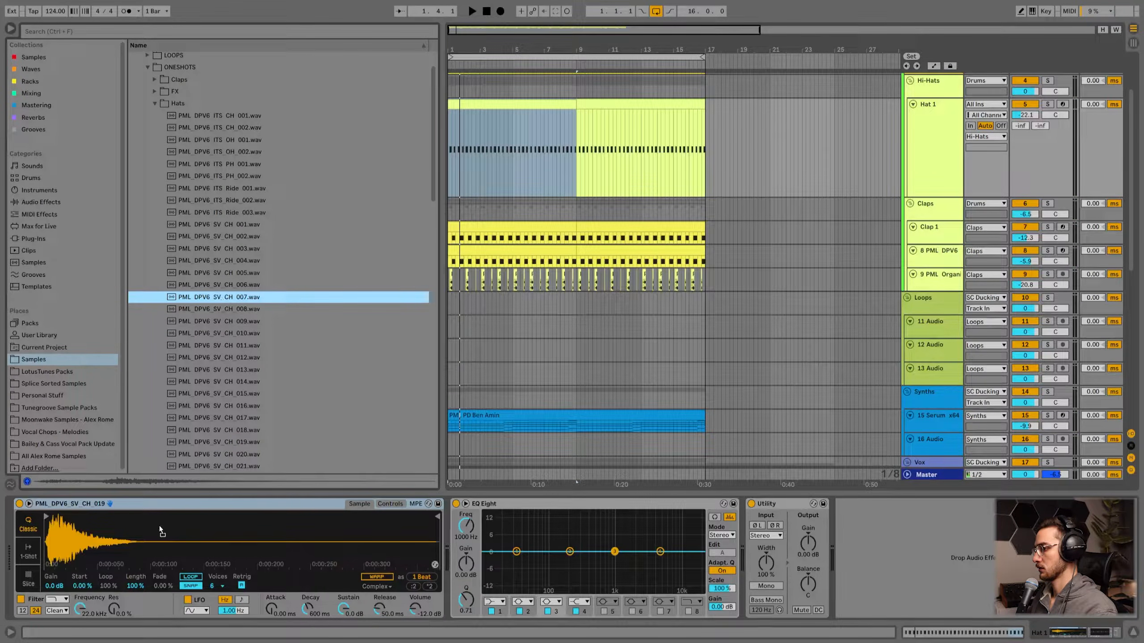
pyautogui.press('space')
pyautogui.moveTo(230, 285); pyautogui.dragTo(186, 522)
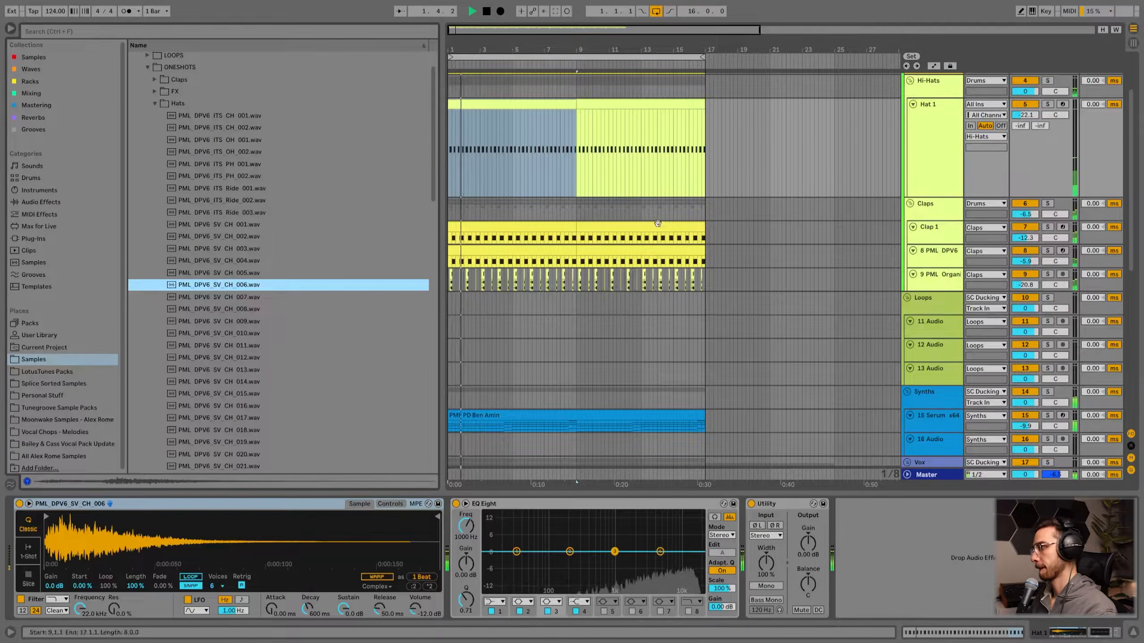
# - Apply a low-cut filter to Hat 1 at about 177 Hz with the first band of its EQ Eight
pyautogui.scroll(3, 692, 278)
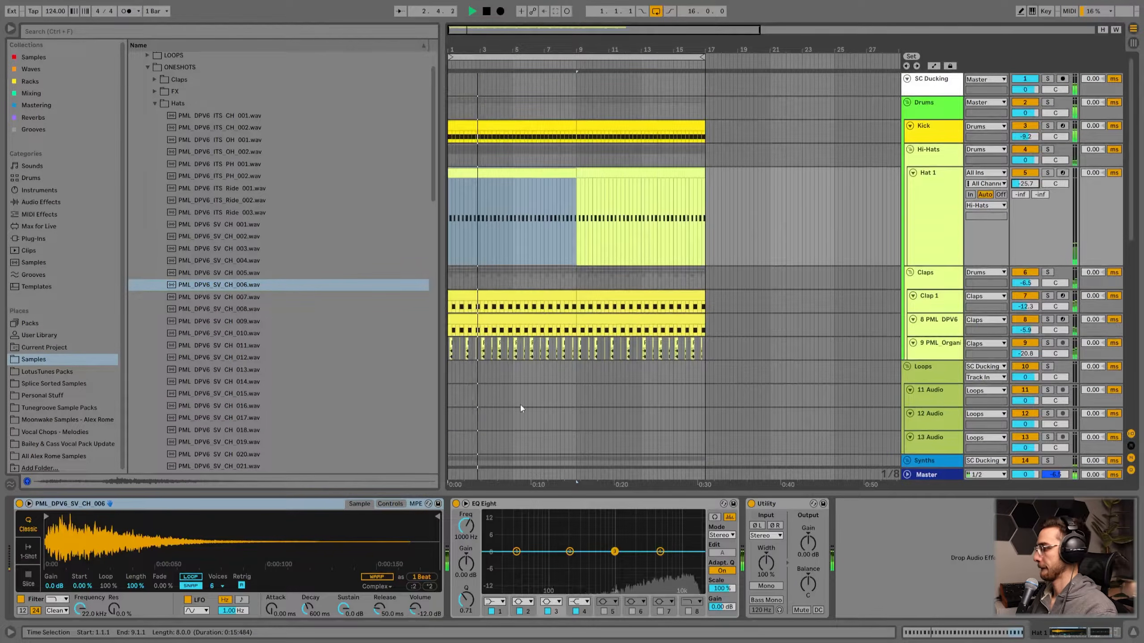
pyautogui.click(495, 602)
pyautogui.click(489, 537)
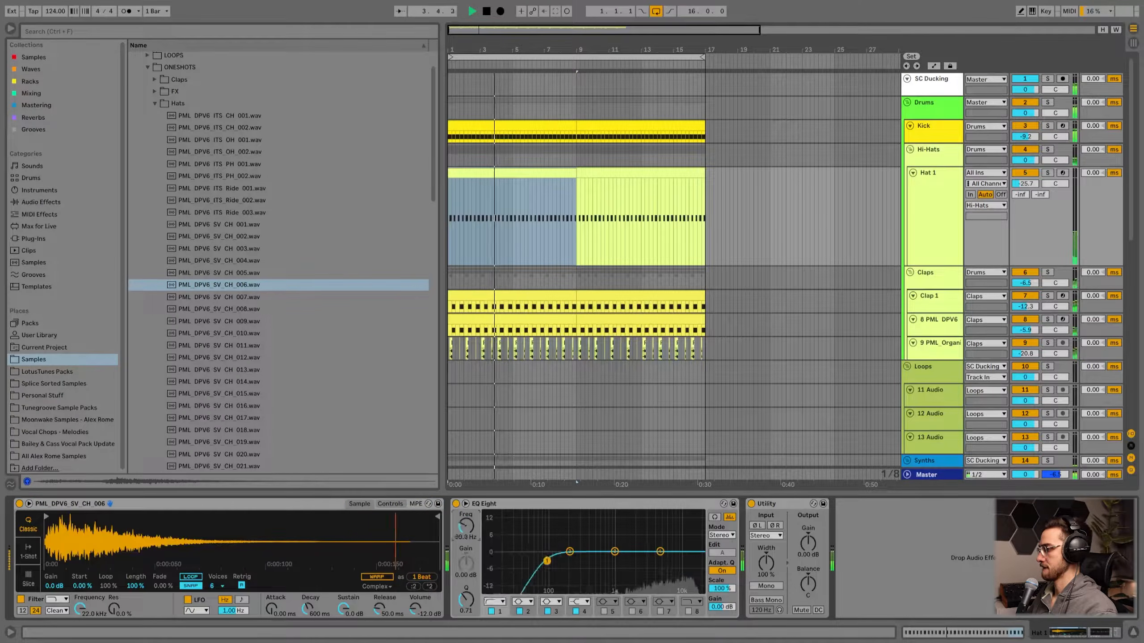
# - Select the drone vocal clips, bring up their track's devices and enlarge the track's height
pyautogui.scroll(-5, 539, 397)
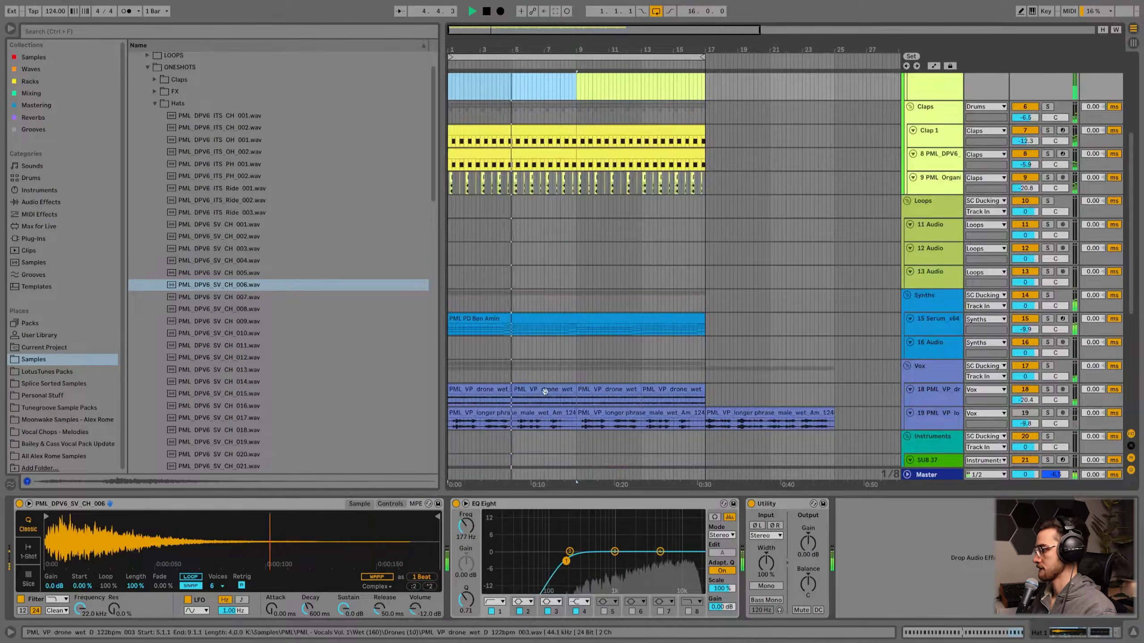
pyautogui.click(501, 390)
pyautogui.keyDown('shift'); pyautogui.doubleClick(669, 389); pyautogui.keyUp('shift')
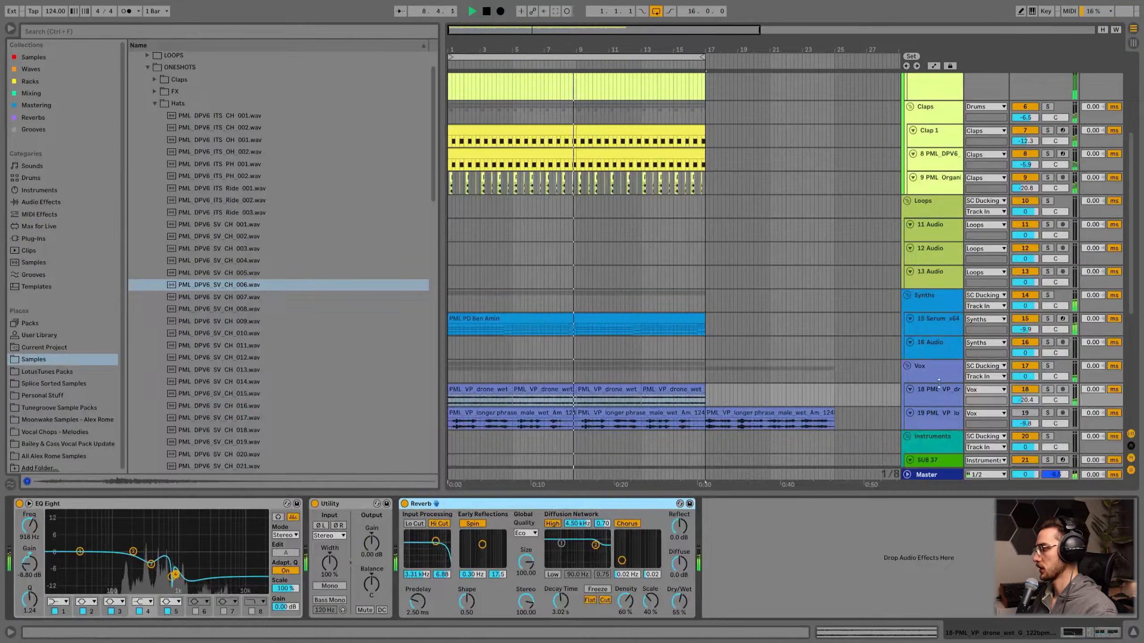
pyautogui.click(930, 399)
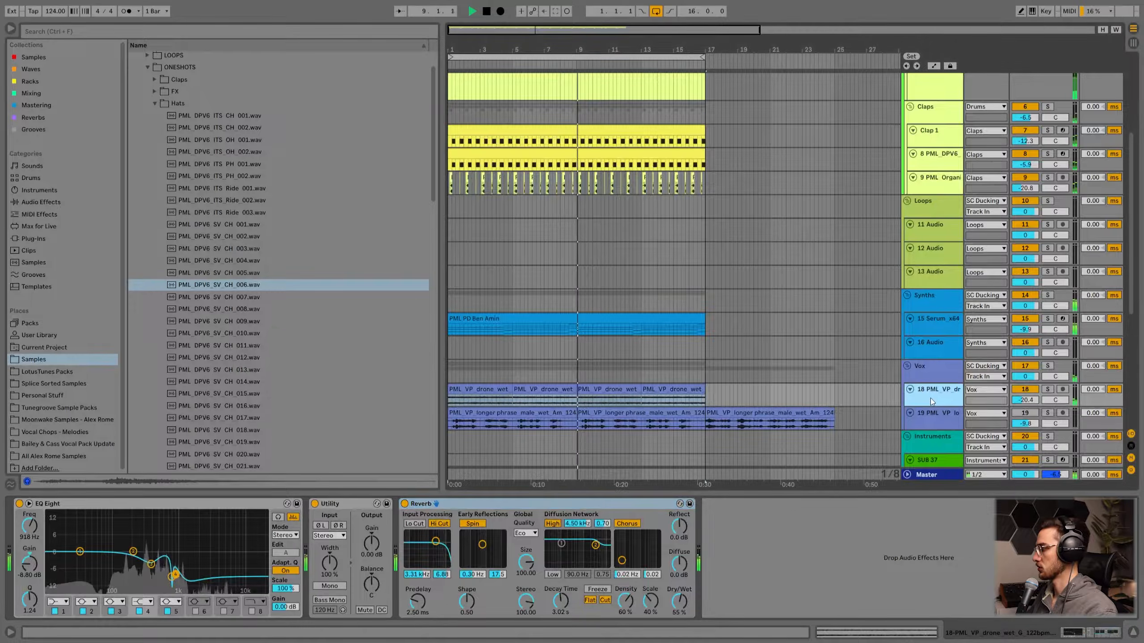
pyautogui.scroll(-1, 930, 399)
pyautogui.moveTo(931, 368); pyautogui.dragTo(932, 390)
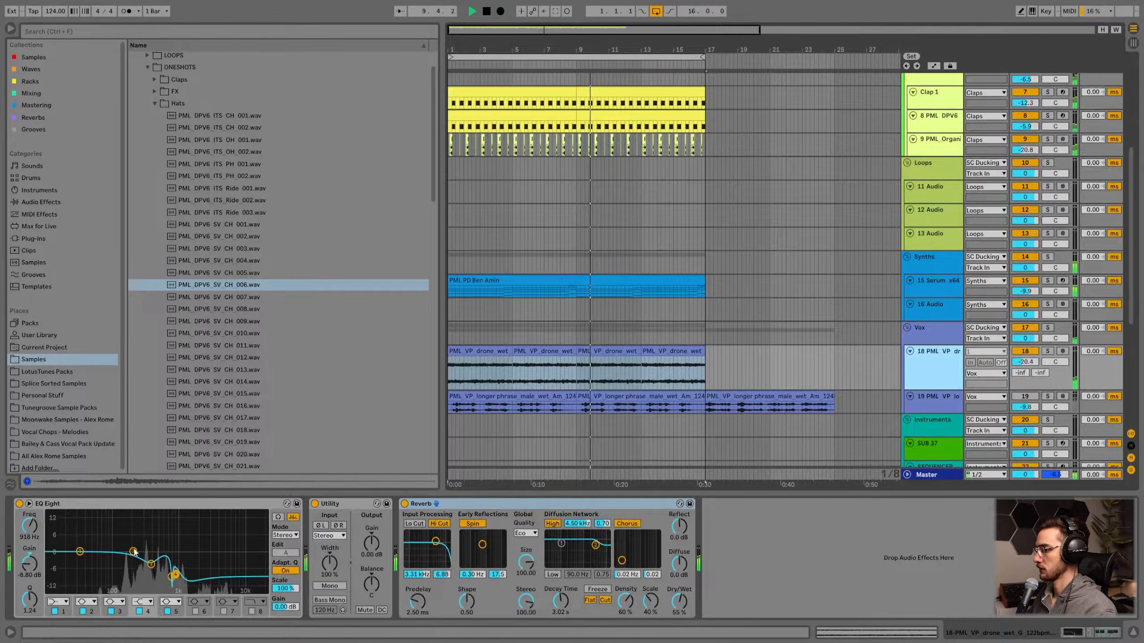
# - Apply a low-cut filter to the drone vocal at about 288 Hz with EQ Eight's first band
pyautogui.click(57, 603)
pyautogui.click(58, 536)
pyautogui.moveTo(79, 561); pyautogui.dragTo(143, 560)
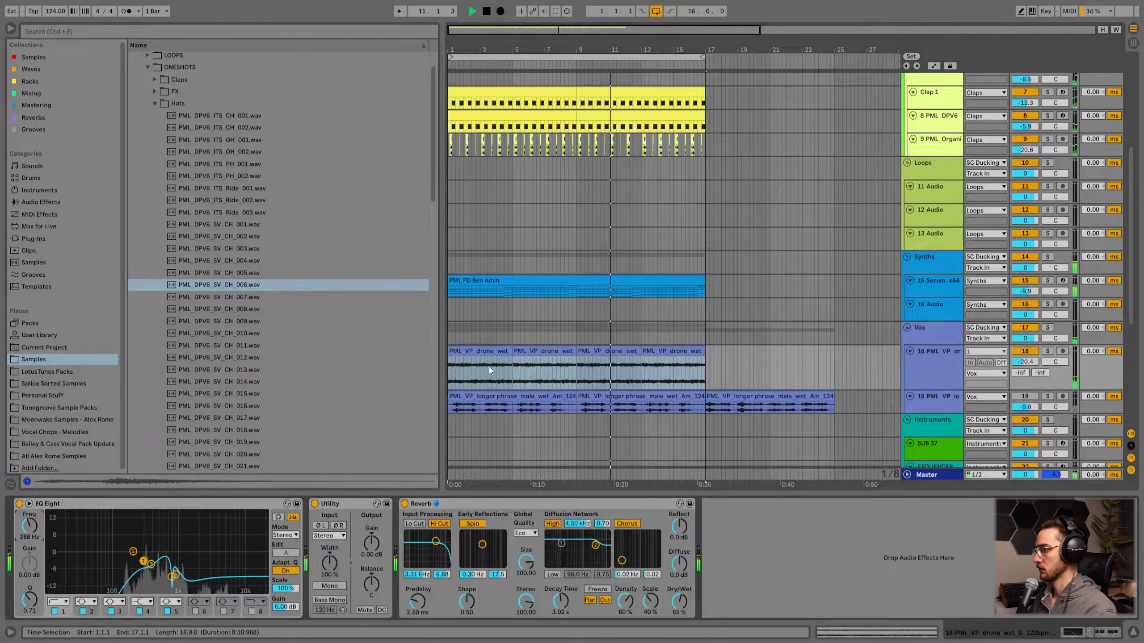
# - Lower the Hat 1 track's volume to -34.0 dB with centred panning and optimize the arrangement's track heights
pyautogui.click(929, 397)
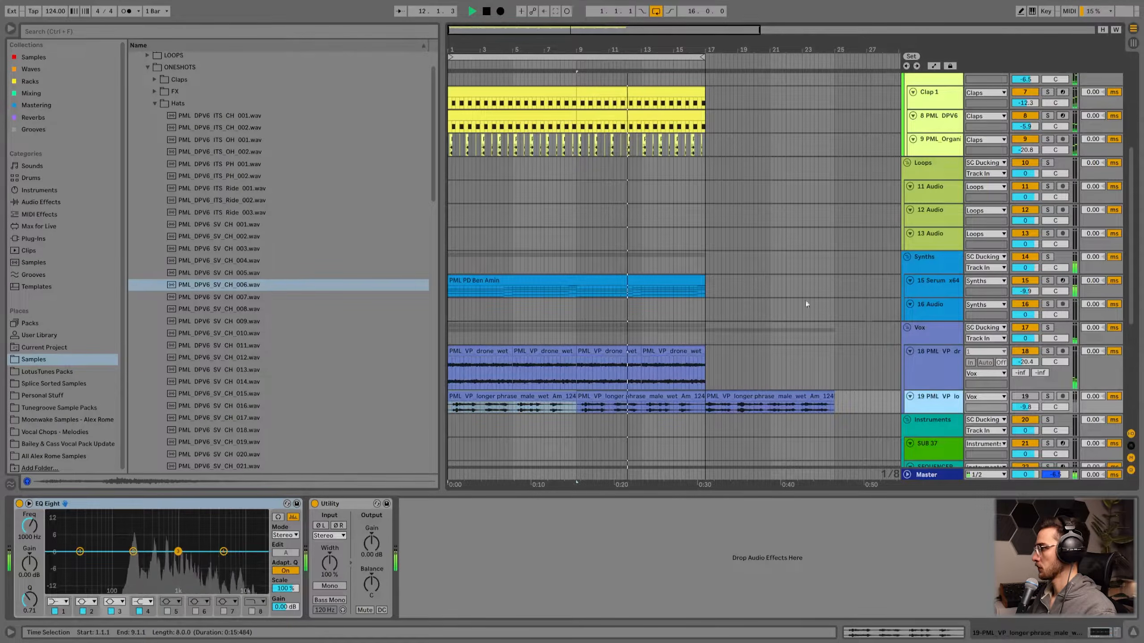
pyautogui.scroll(5, 765, 315)
pyautogui.click(935, 222)
pyautogui.moveTo(1055, 184); pyautogui.dragTo(1055, 189)
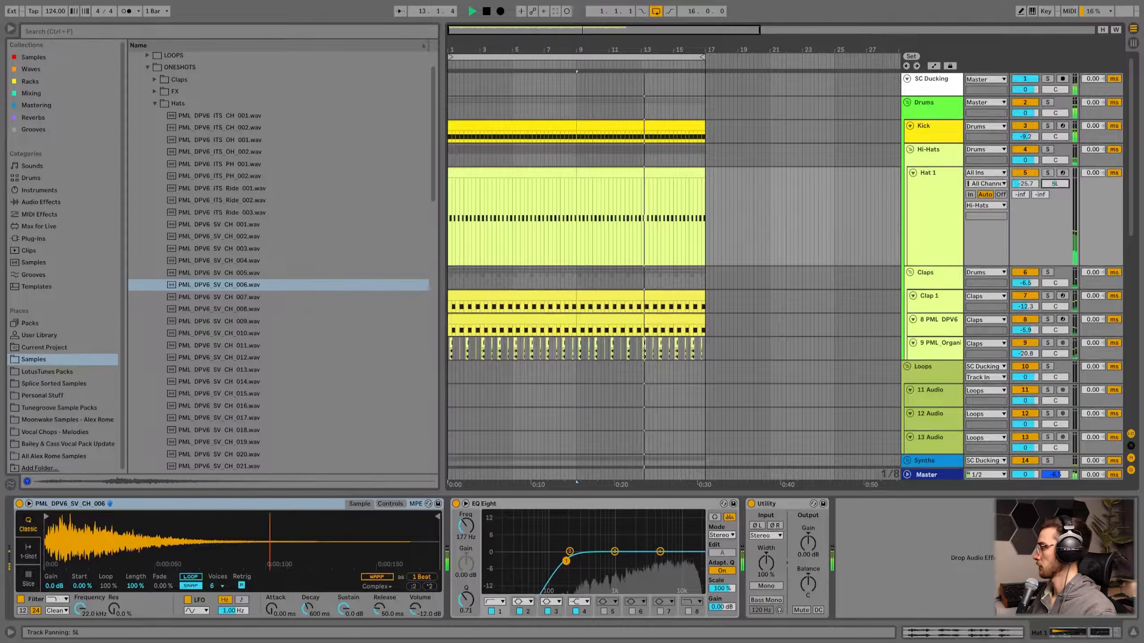
pyautogui.click(936, 191)
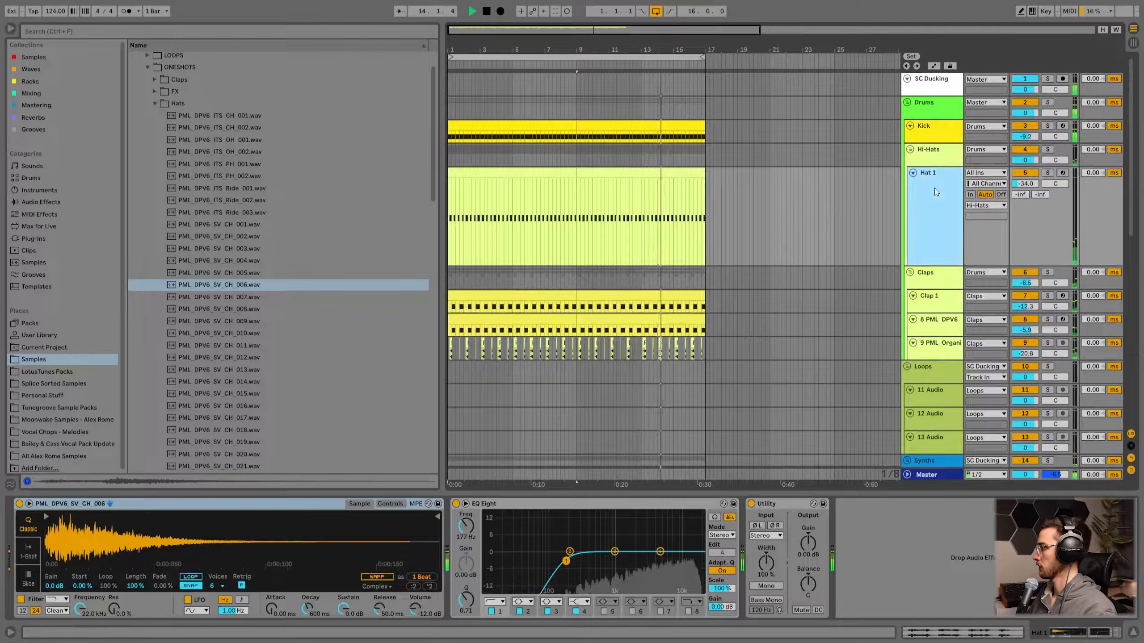
pyautogui.press('h')
# - Cut the kick by about 4.1 dB around 178 Hz in EQ Eight and open Wave Observer from its device chain
pyautogui.click(667, 133)
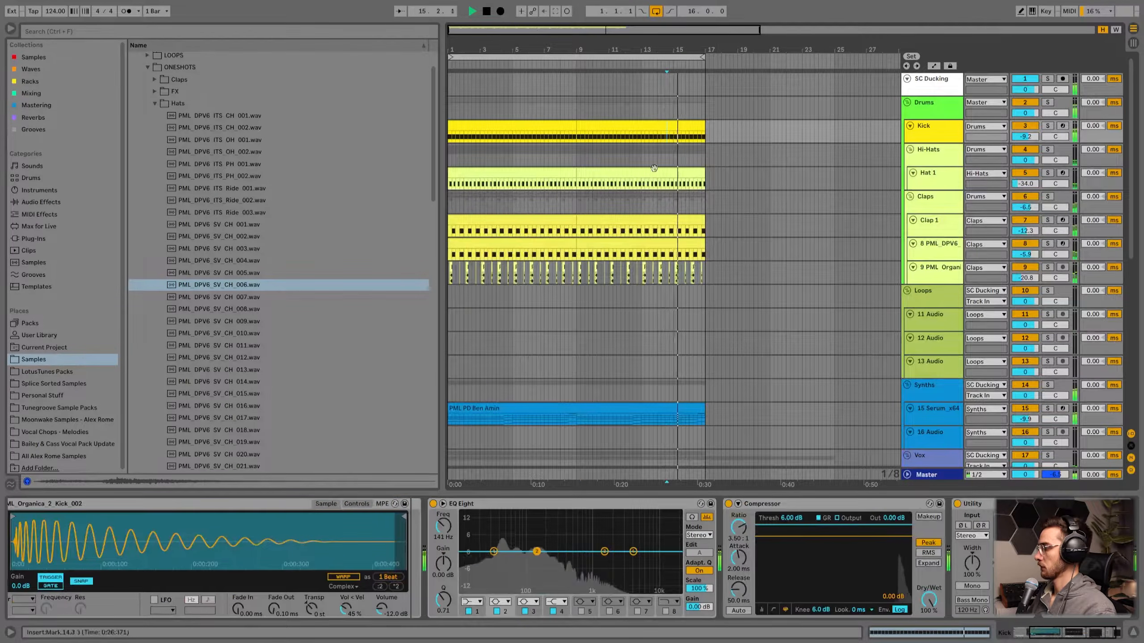
pyautogui.click(1086, 635)
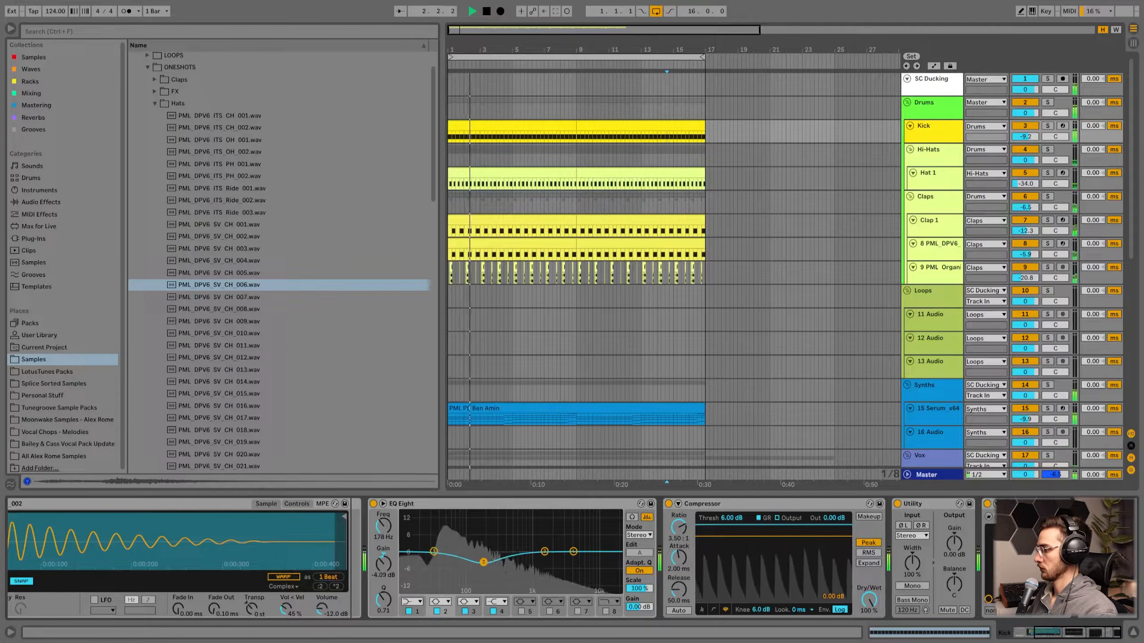
pyautogui.click(1007, 503)
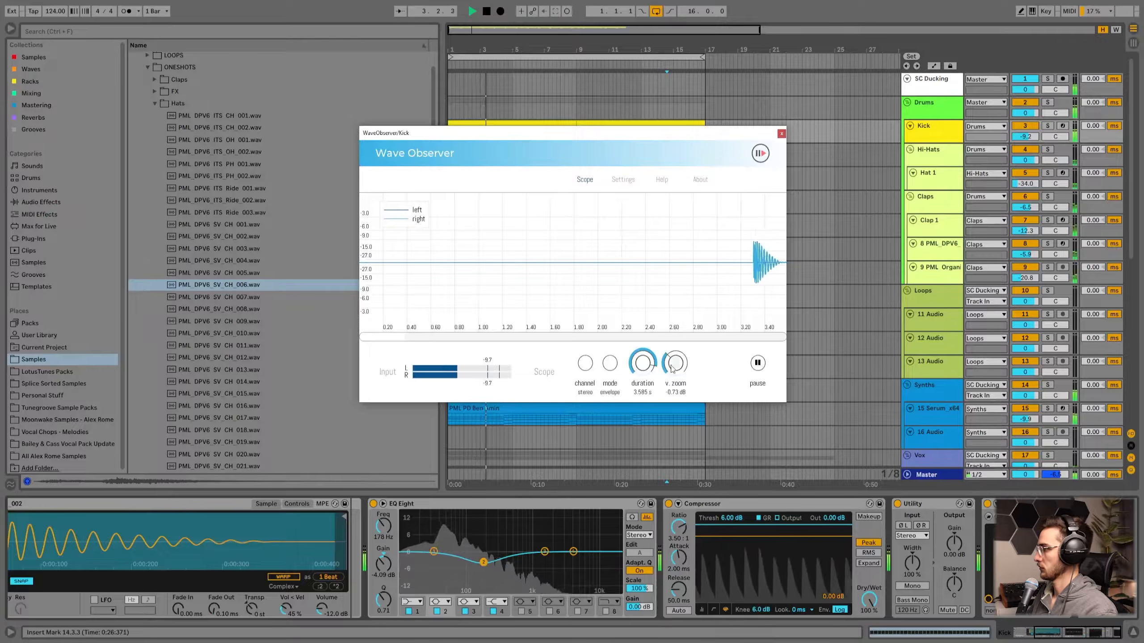
# - Set Wave Observer's vertical zoom to 1.70 dB and duration to 0.541 s, then freeze the kick's display
pyautogui.moveTo(675, 367); pyautogui.dragTo(645, 458)
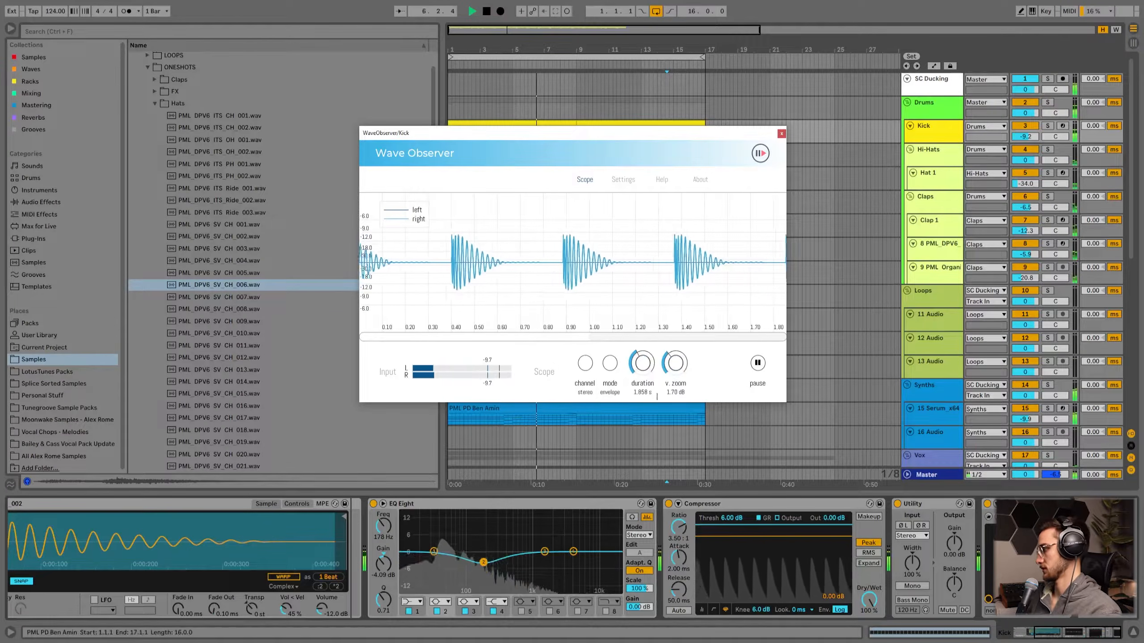
pyautogui.moveTo(634, 373); pyautogui.dragTo(632, 430)
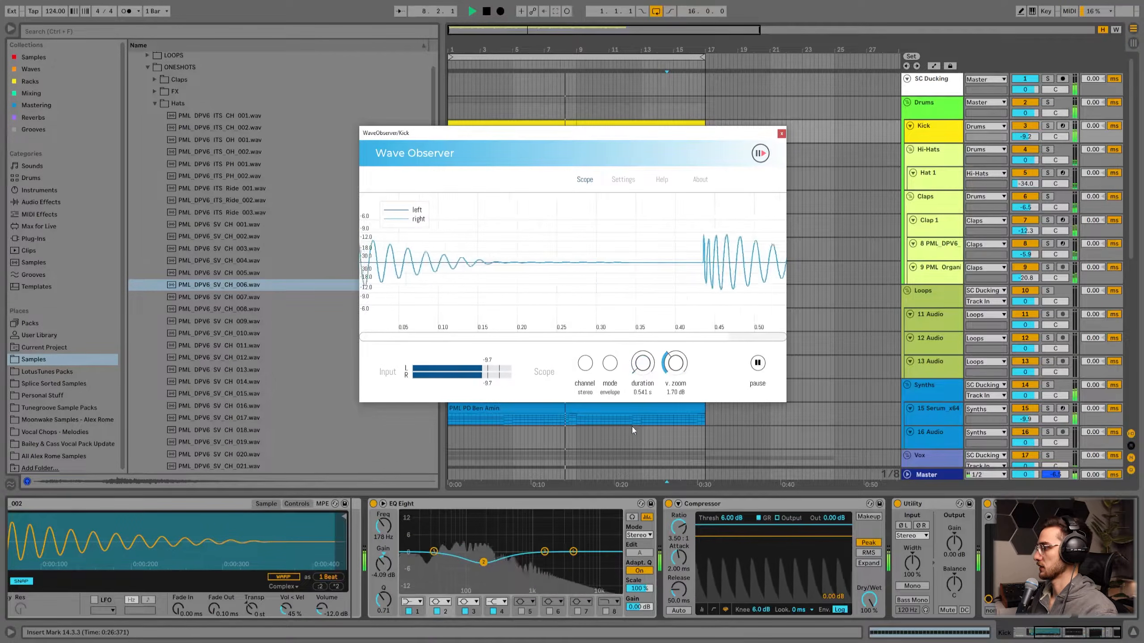
pyautogui.click(758, 366)
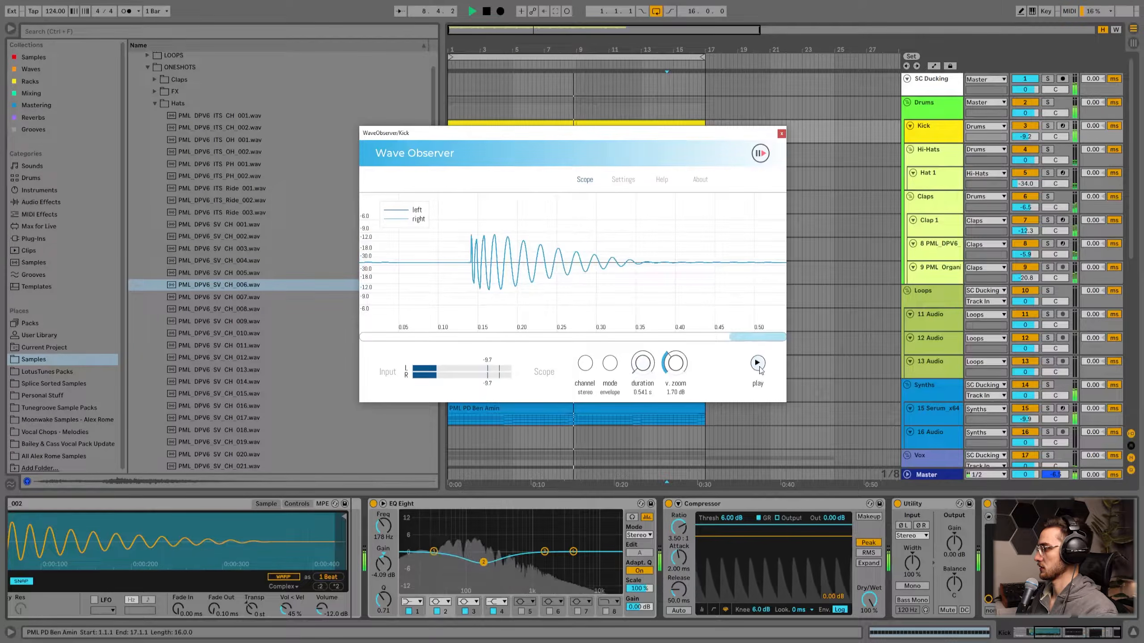
# - Examine the kick in stereo waveform mode at 0.425 s duration and 4.48 dB vertical zoom, then close Wave Observer
pyautogui.click(610, 365)
pyautogui.click(584, 365)
pyautogui.click(592, 367)
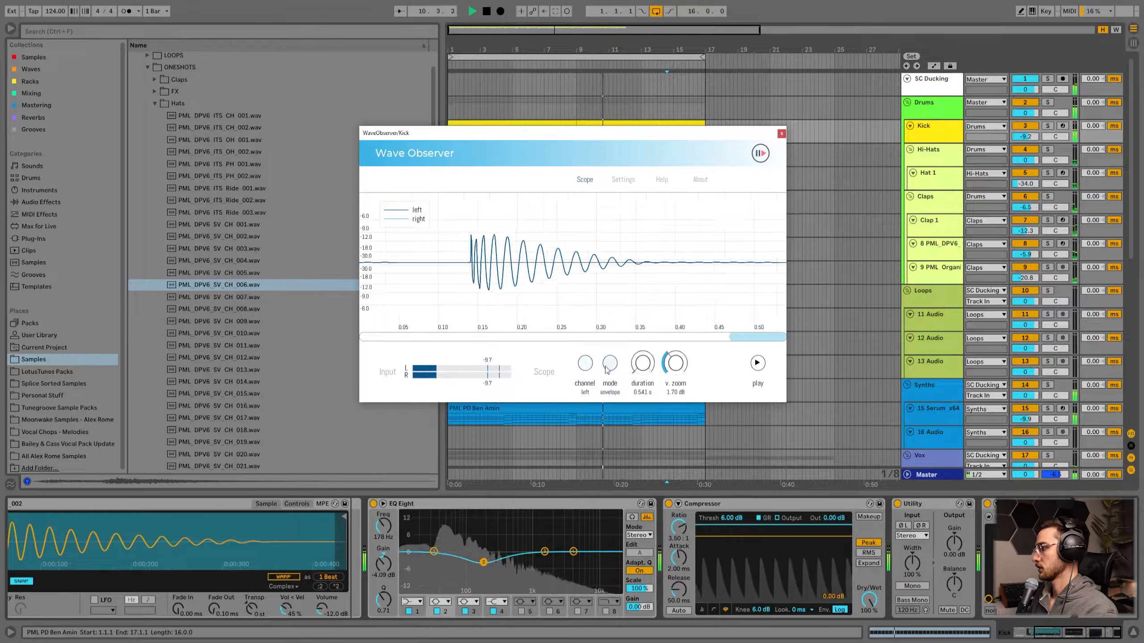
pyautogui.click(607, 369)
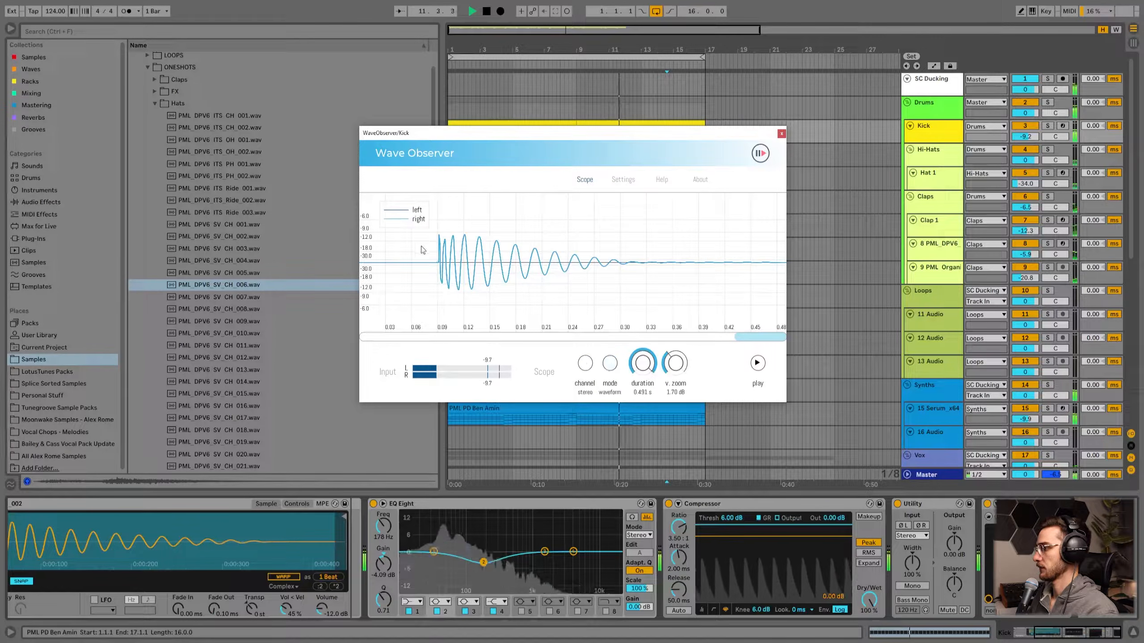
pyautogui.moveTo(671, 370)
pyautogui.mouseDown()
pyautogui.moveTo(662, 384)
pyautogui.moveTo(676, 365)
pyautogui.mouseUp()
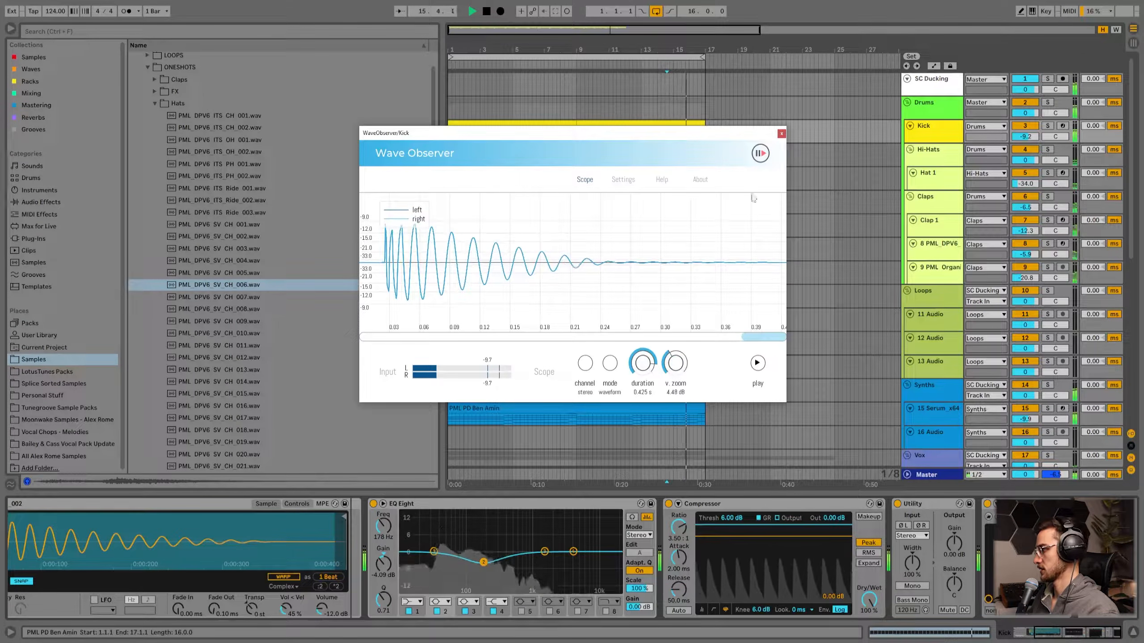
pyautogui.click(782, 133)
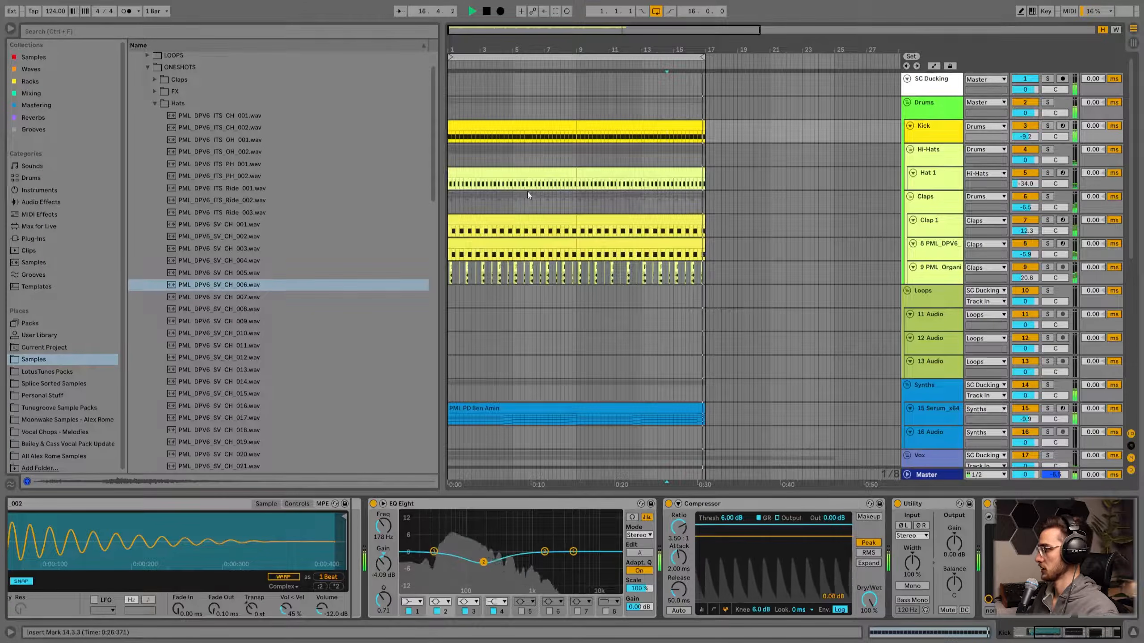
# - Stop playback and review the arrangement's tracks from the kick down to the longer male vocal phrase
pyautogui.click(511, 219)
pyautogui.click(499, 151)
pyautogui.click(932, 129)
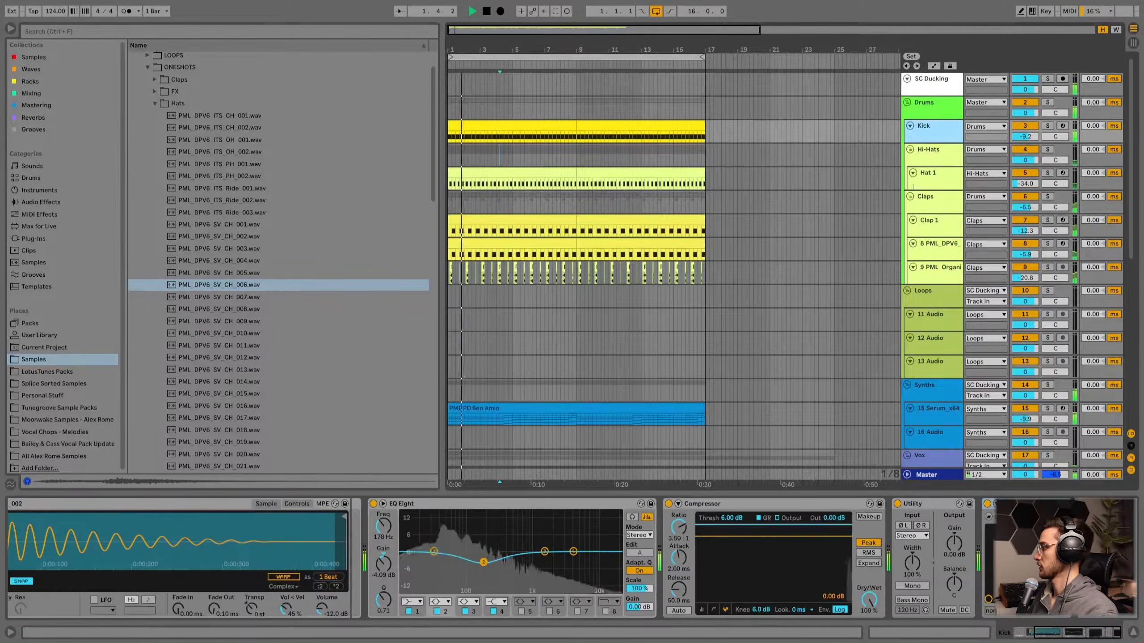
pyautogui.scroll(-1, 914, 189)
pyautogui.press('space')
pyautogui.click(938, 290)
pyautogui.scroll(-2, 520, 373)
pyautogui.click(526, 316)
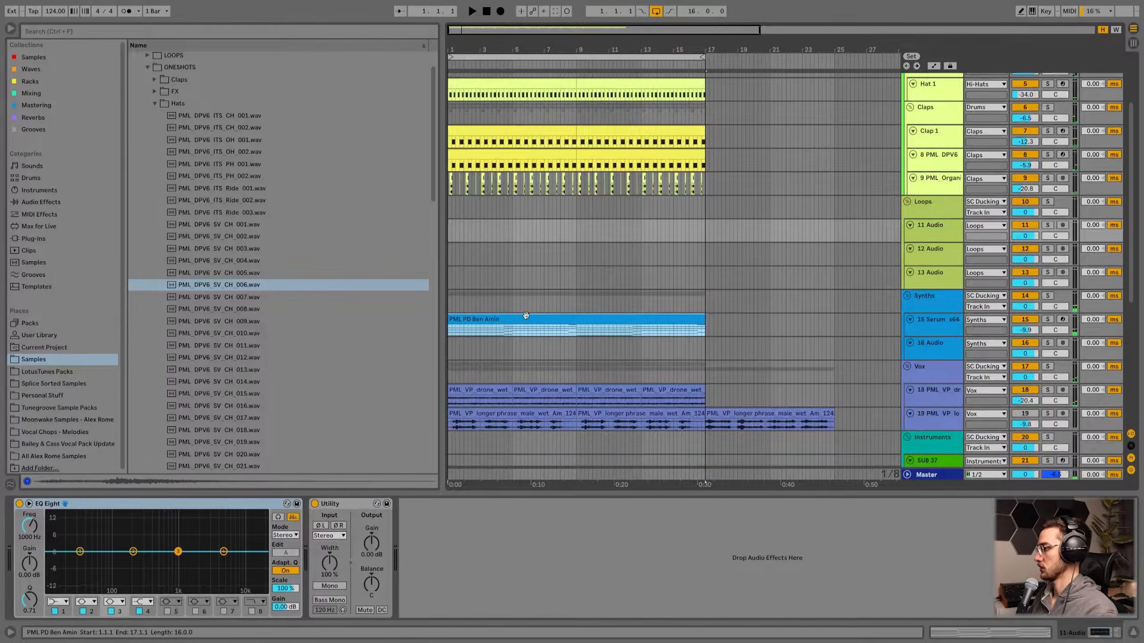
pyautogui.scroll(-2, 743, 334)
pyautogui.click(985, 368)
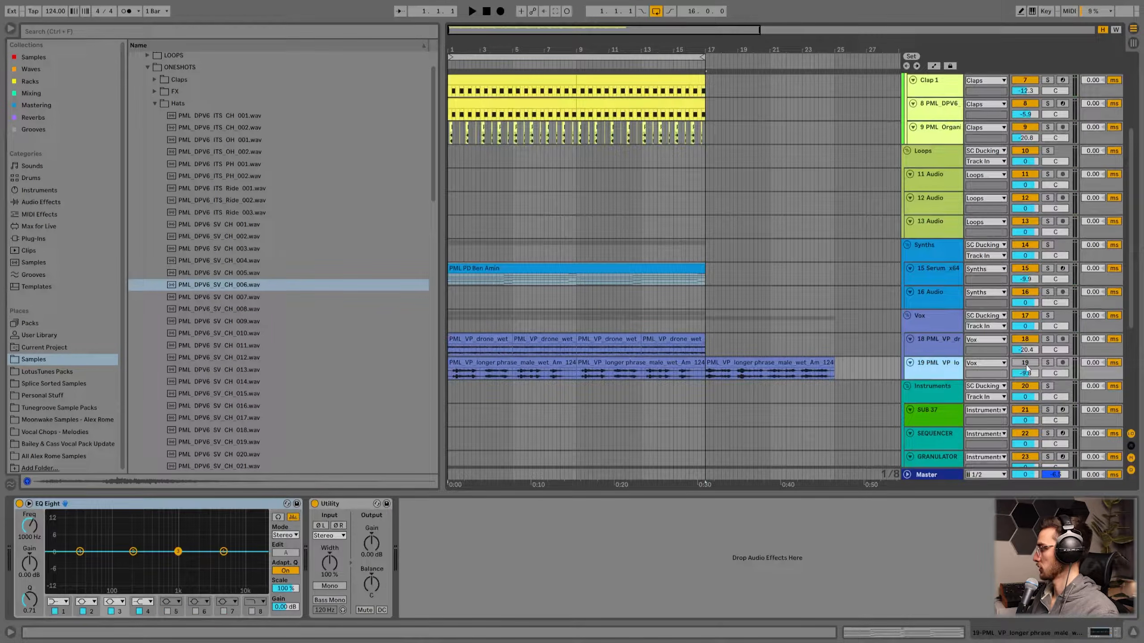
pyautogui.scroll(4, 869, 350)
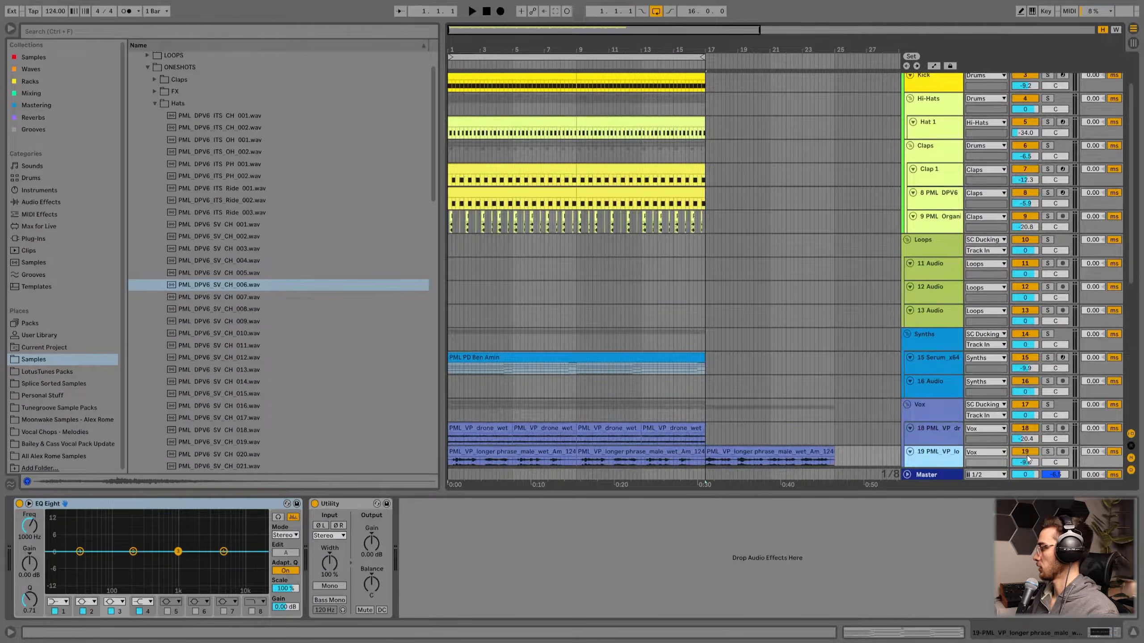
pyautogui.scroll(-3, 1028, 460)
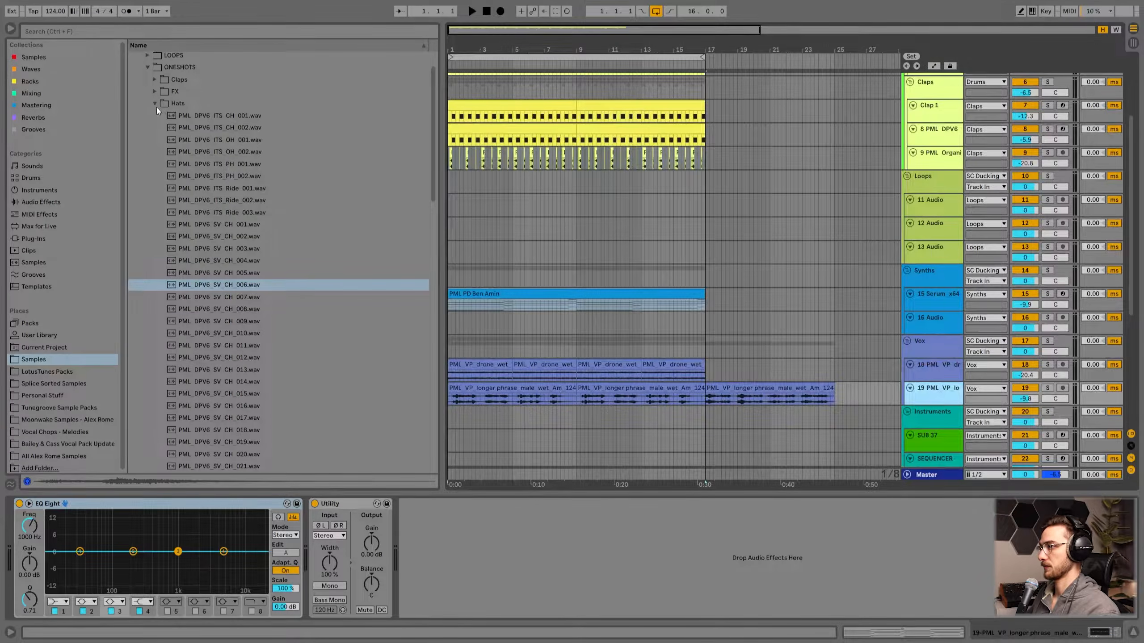
# - Collapse the Hats folder, preview PML_DPV6_ITS_Djembe_001.wav from the Percs folder, and collapse Percs again
pyautogui.click(156, 105)
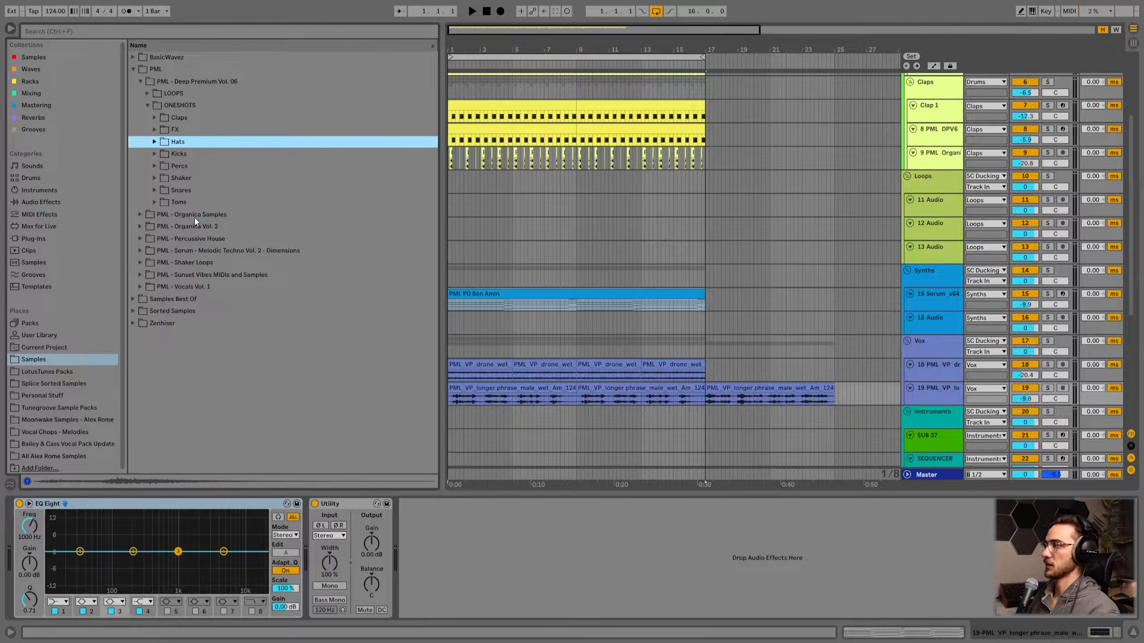
pyautogui.click(154, 166)
pyautogui.click(225, 191)
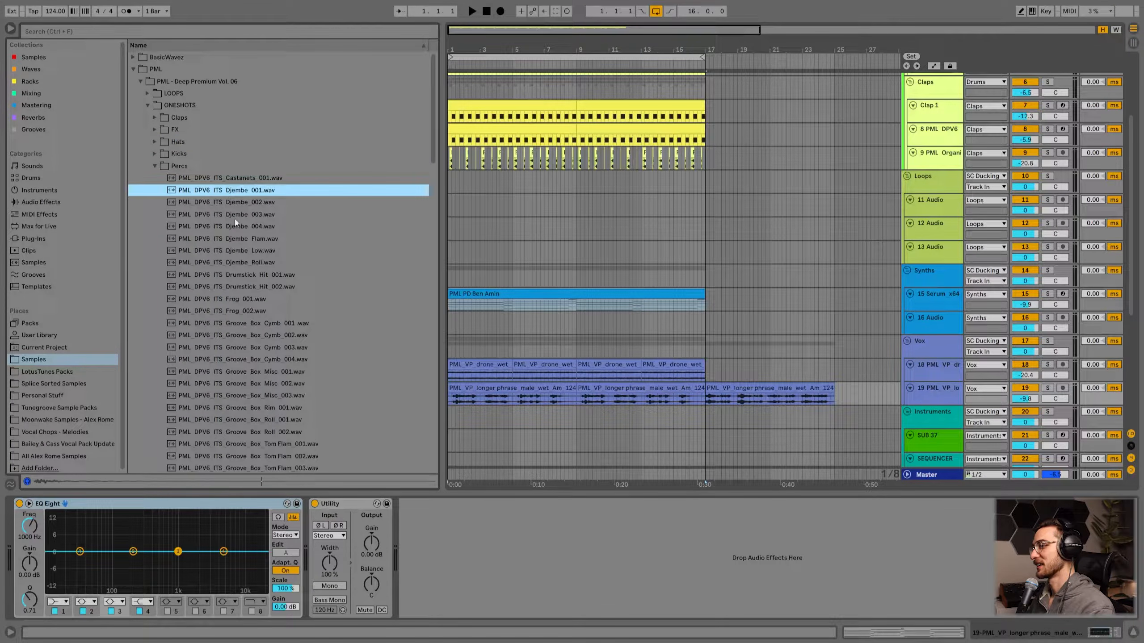
pyautogui.click(155, 166)
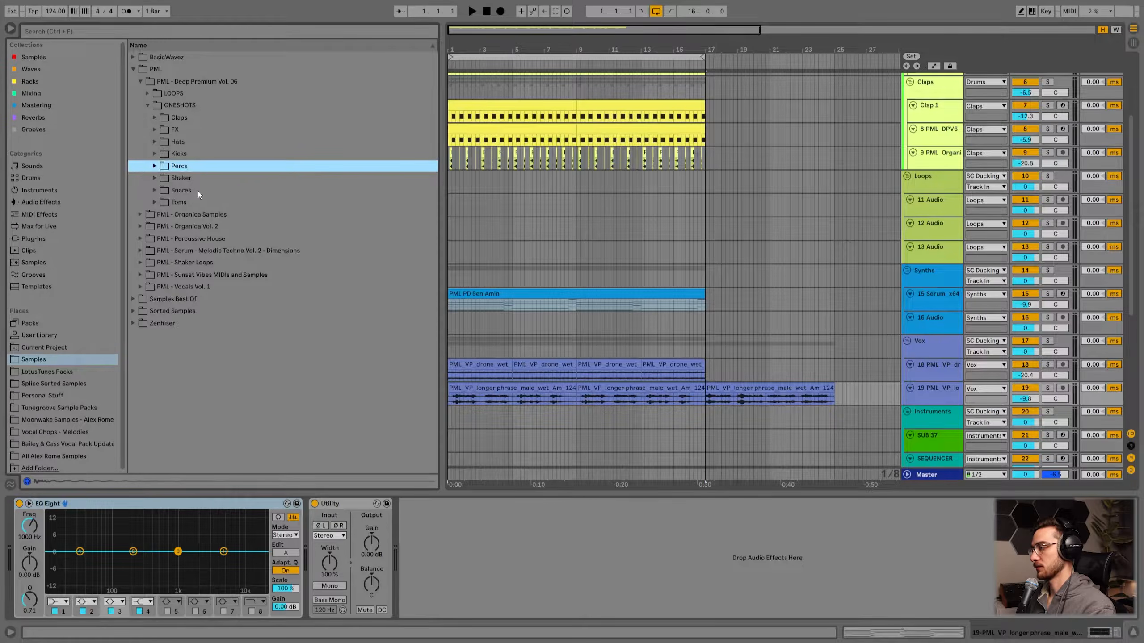
# - Browse the Djembe Loops 122 Bpm folder of PML - Organica Vol. 2 and preview PML_Organica_2_DjembeLoop_002.wav
pyautogui.scroll(3, 801, 275)
pyautogui.click(893, 268)
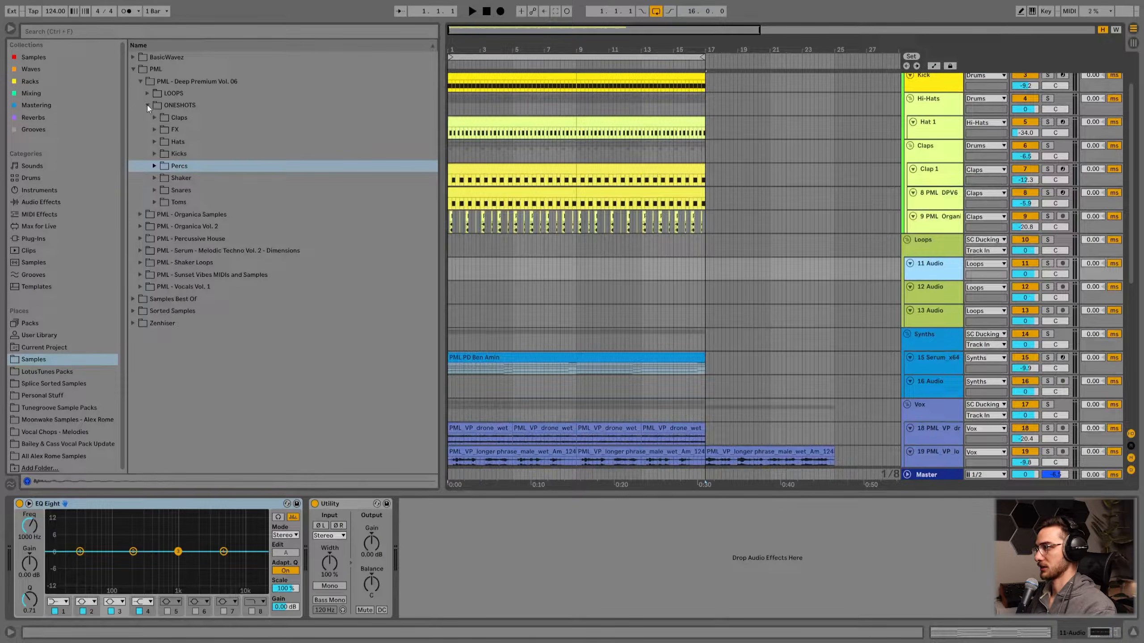
pyautogui.click(139, 226)
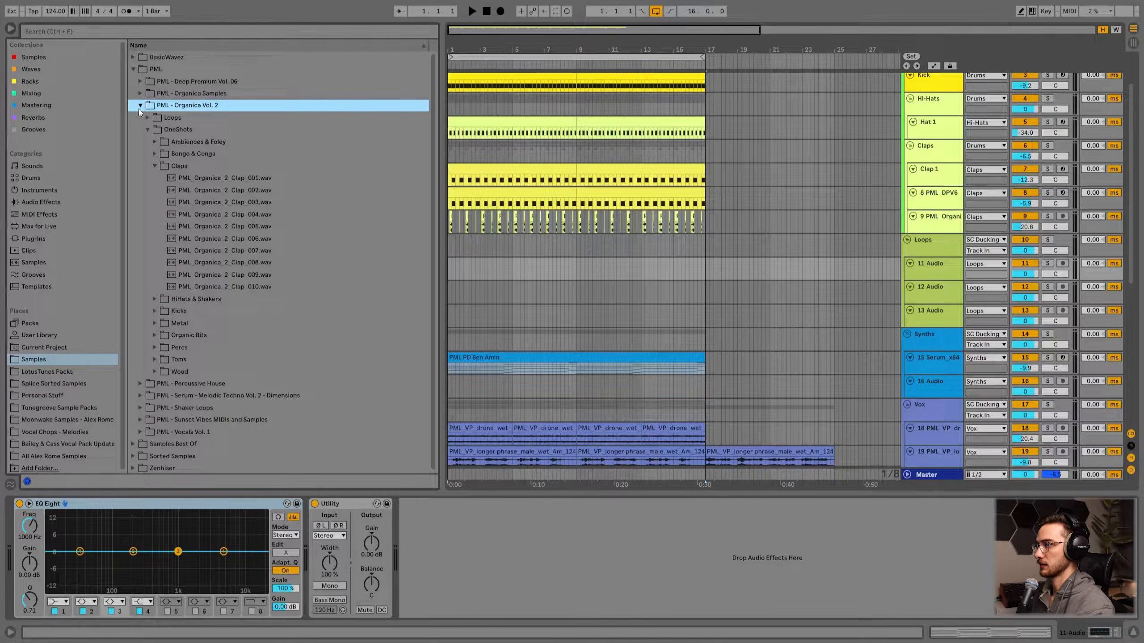
pyautogui.click(147, 129)
pyautogui.click(147, 117)
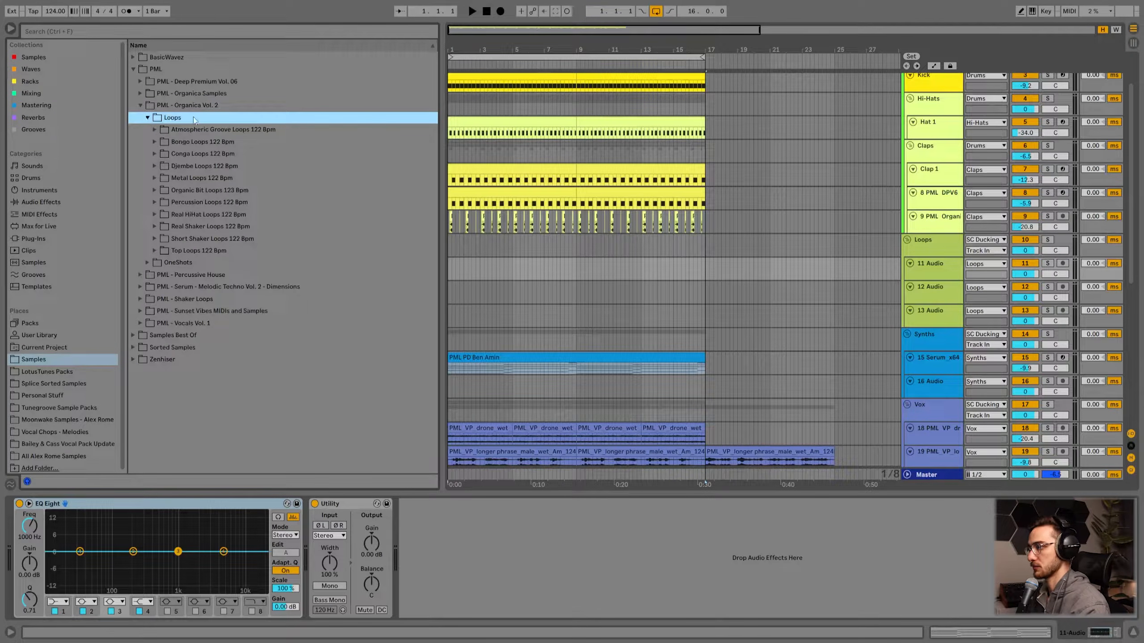
pyautogui.click(154, 166)
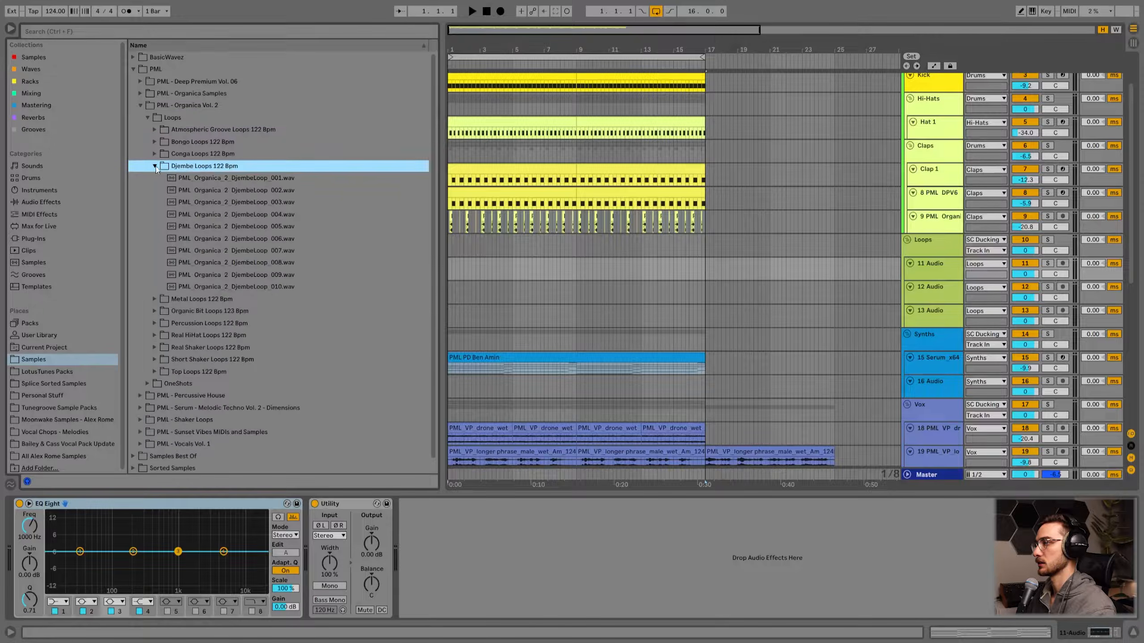
pyautogui.click(176, 191)
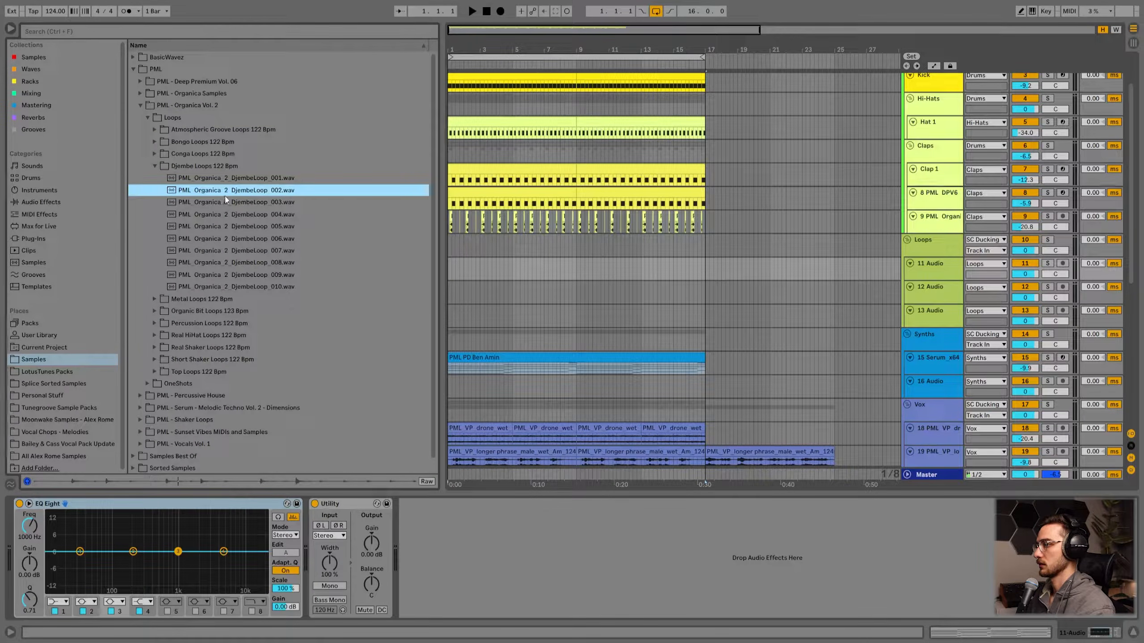
# - Try PML_Organica_2_DjembeLoop_002 on track 11 from bar 1, repeated to bar 9, and play it with the mix
pyautogui.moveTo(238, 193); pyautogui.dragTo(448, 265)
pyautogui.hotkey('ctrl', 'd')
pyautogui.hotkey('ctrl', 'd')
pyautogui.hotkey('ctrl', 'd')
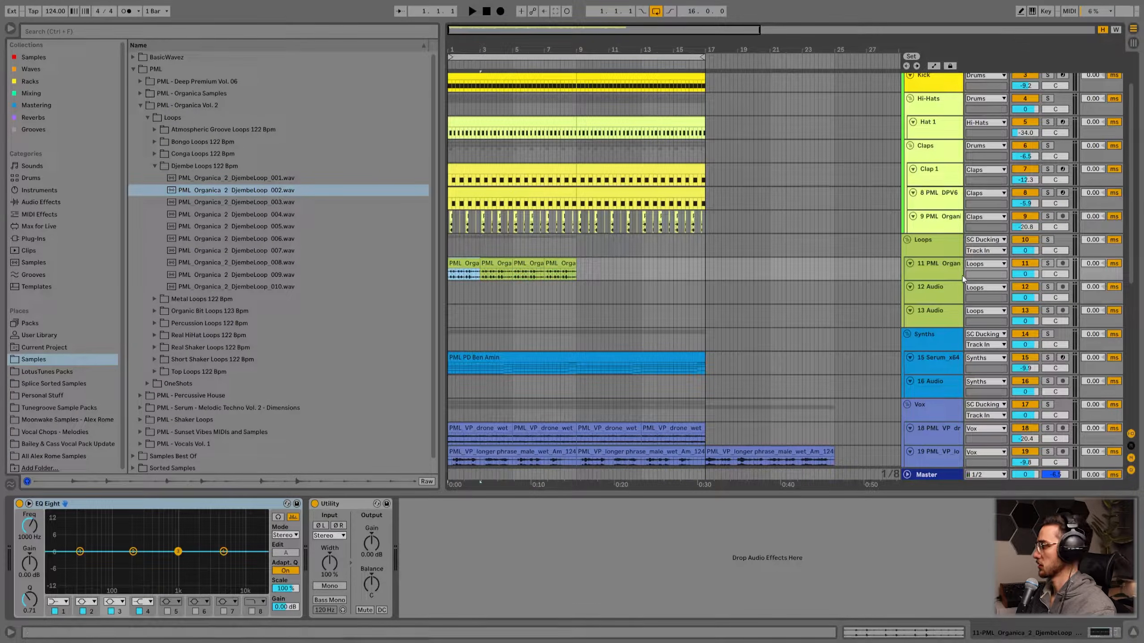
pyautogui.press('space')
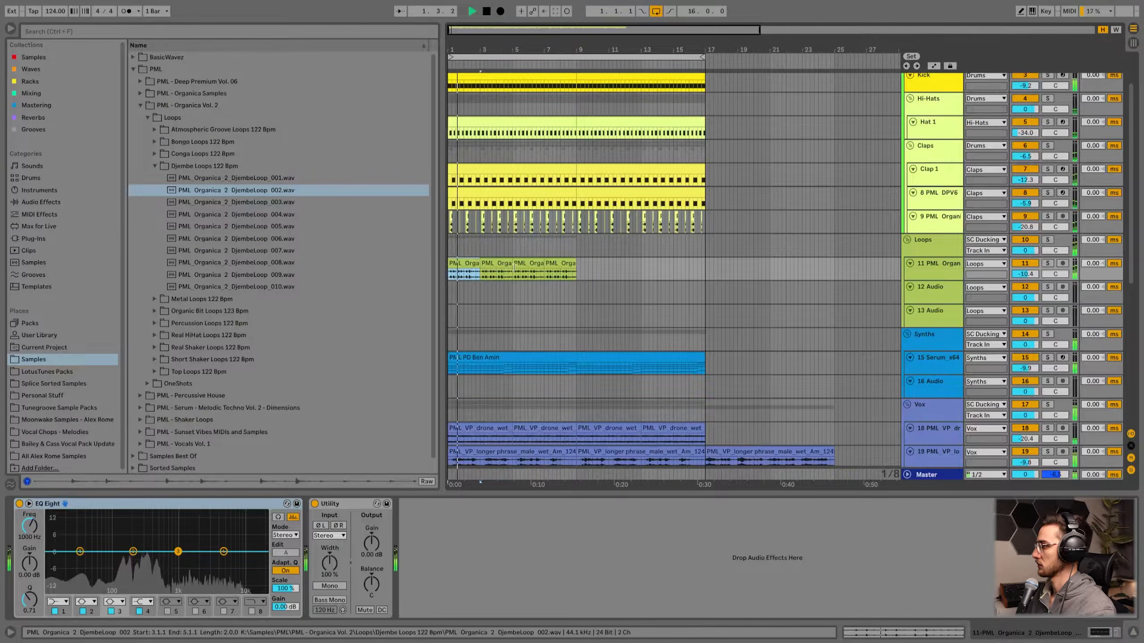
pyautogui.press('space')
# - Preview PML_Organica_2_DjembeLoop_004.wav, then PML_Organica_2_OrganicBitLoop_004.wav from the Organic Bit Loops 123 Bpm folder
pyautogui.scroll(-2, 1000, 430)
pyautogui.scroll(3, 534, 281)
pyautogui.click(254, 215)
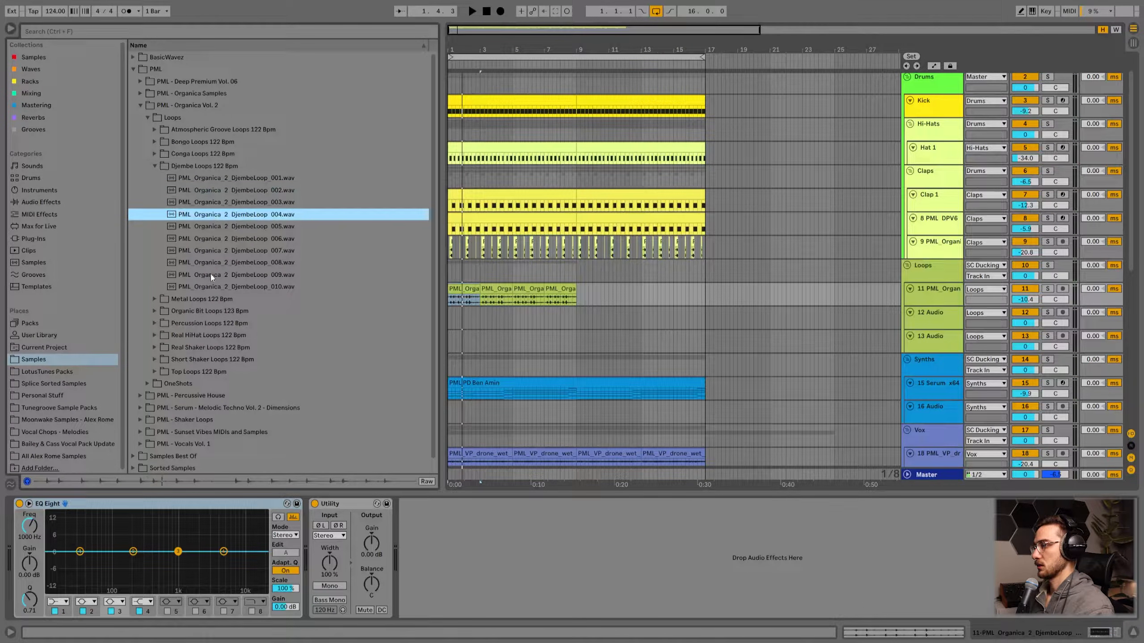
pyautogui.click(153, 311)
pyautogui.click(208, 237)
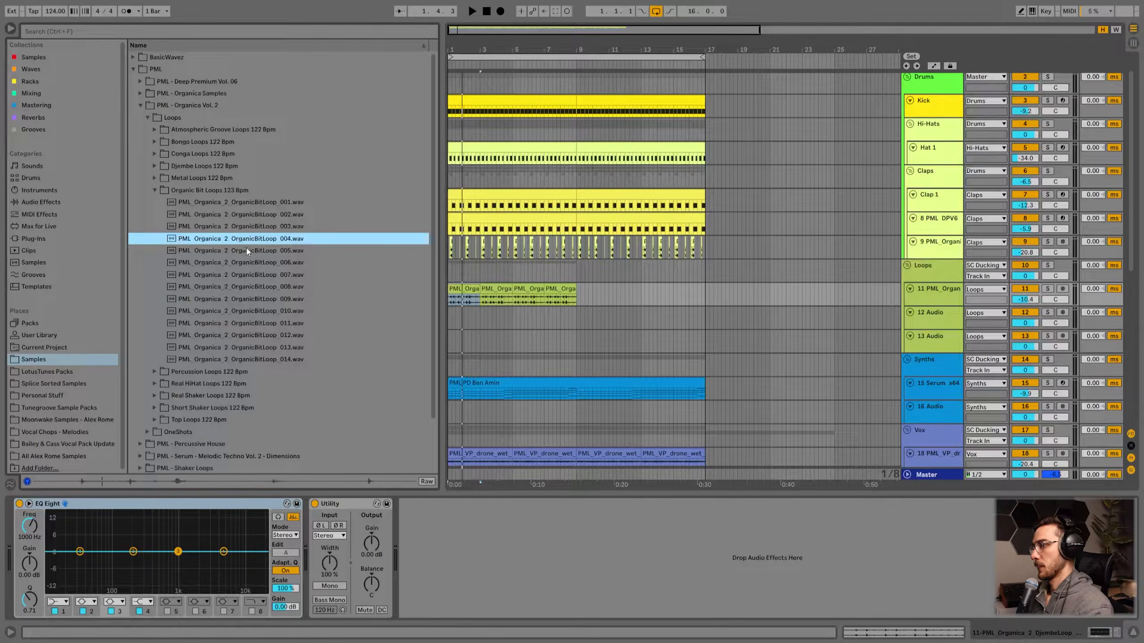
# - Fill track 11 from bar 1 to bar 17 with repeated PML_Organica_2_OrganicBitLoop_004 clips and set its volume to -24.4 dB
pyautogui.moveTo(242, 288); pyautogui.dragTo(454, 288)
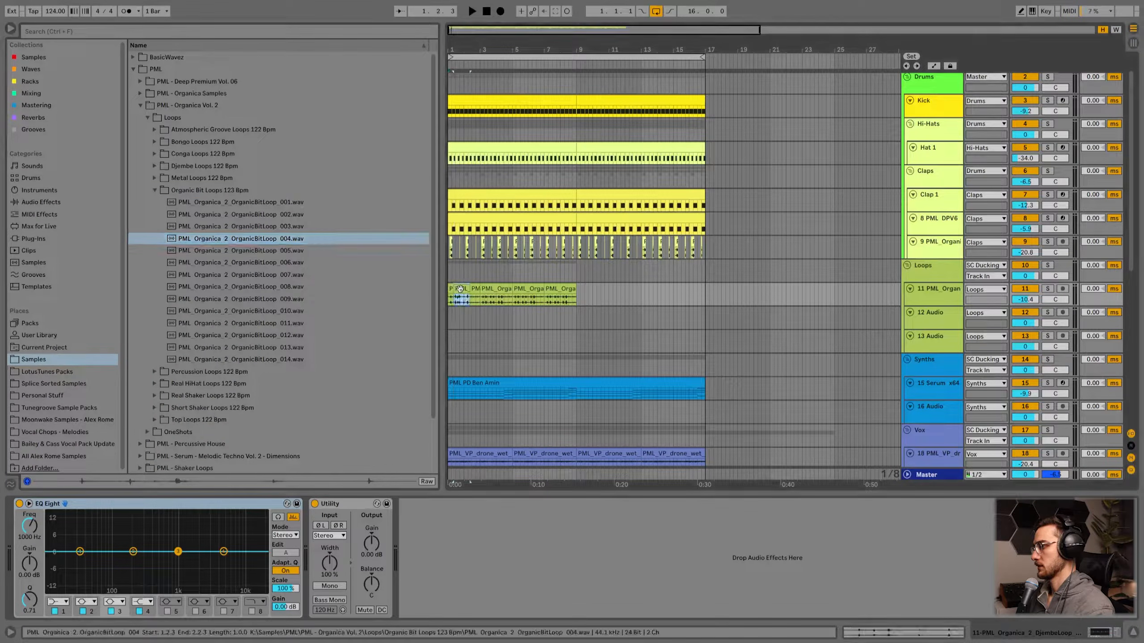
pyautogui.press('space')
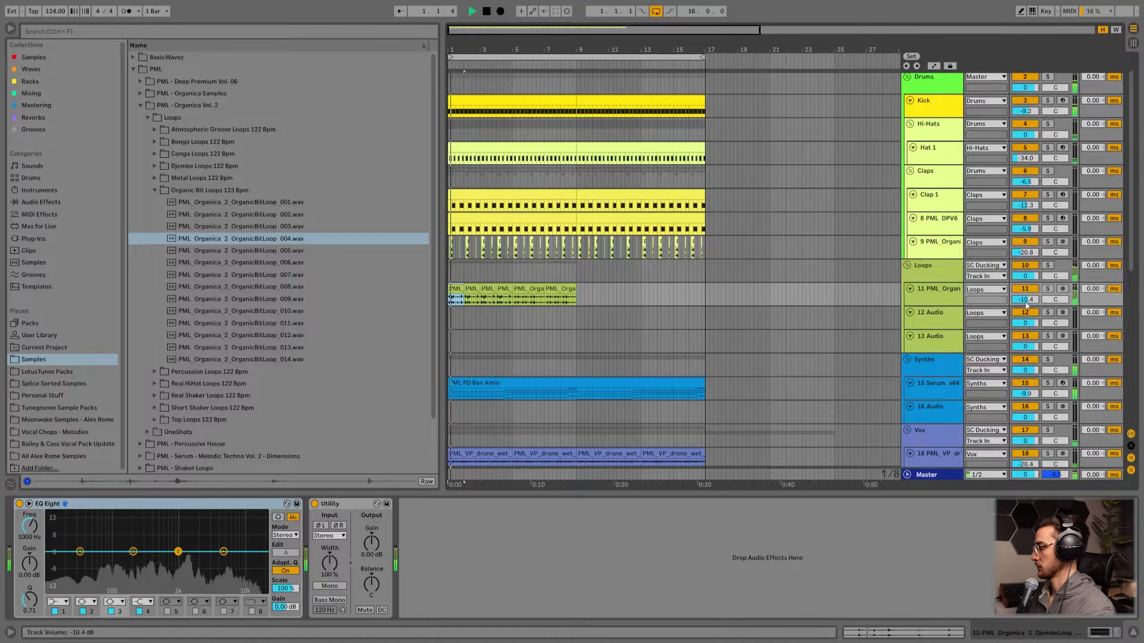
pyautogui.moveTo(1025, 300); pyautogui.dragTo(1026, 316)
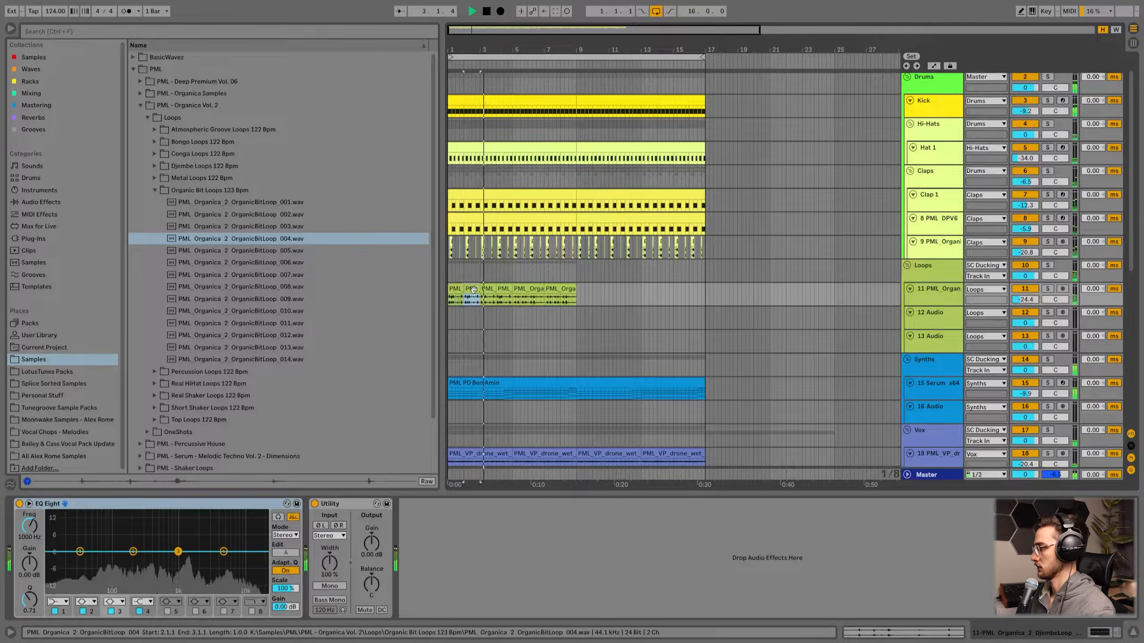
pyautogui.hotkey('ctrl', 'd')
pyautogui.hotkey('ctrl', 'd')
pyautogui.hotkey('ctrl', 'd')
pyautogui.hotkey('ctrl', 'd')
# - Change band 1 of track 11's EQ Eight to a low cut at 138 Hz
pyautogui.click(56, 601)
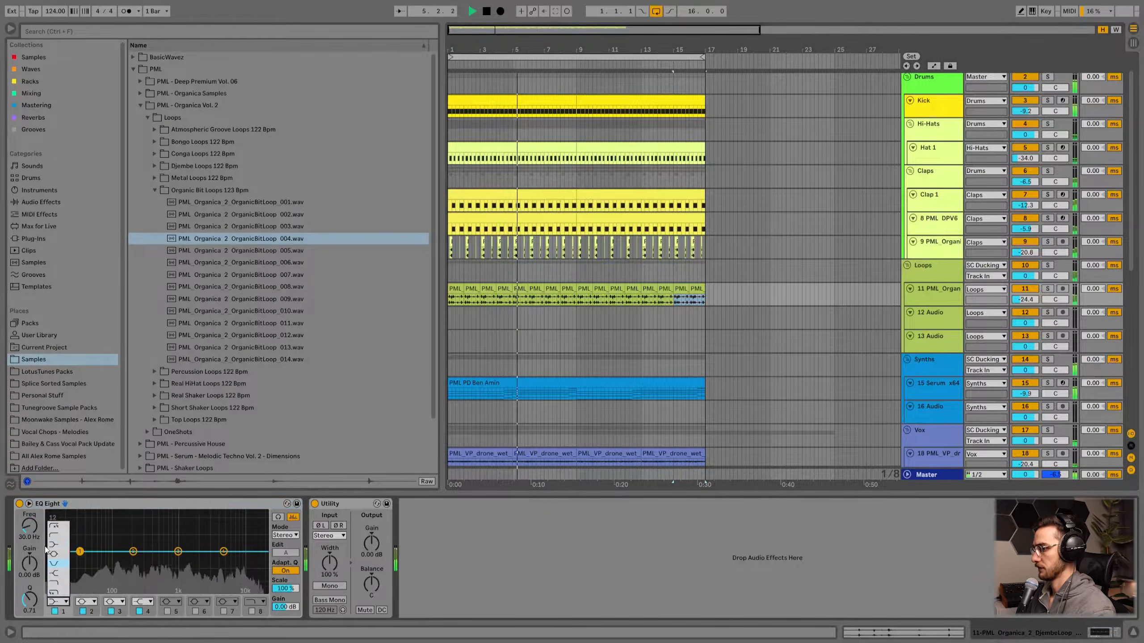
pyautogui.click(56, 536)
pyautogui.moveTo(80, 561); pyautogui.dragTo(123, 561)
# - Preview PML_Organica_2_OrganicBitLoop_006.wav, stop playback, and preview PML_Organica_2_PercLoop_005.wav from the Percussion Loops 122 Bpm folder
pyautogui.click(238, 262)
pyautogui.press('space')
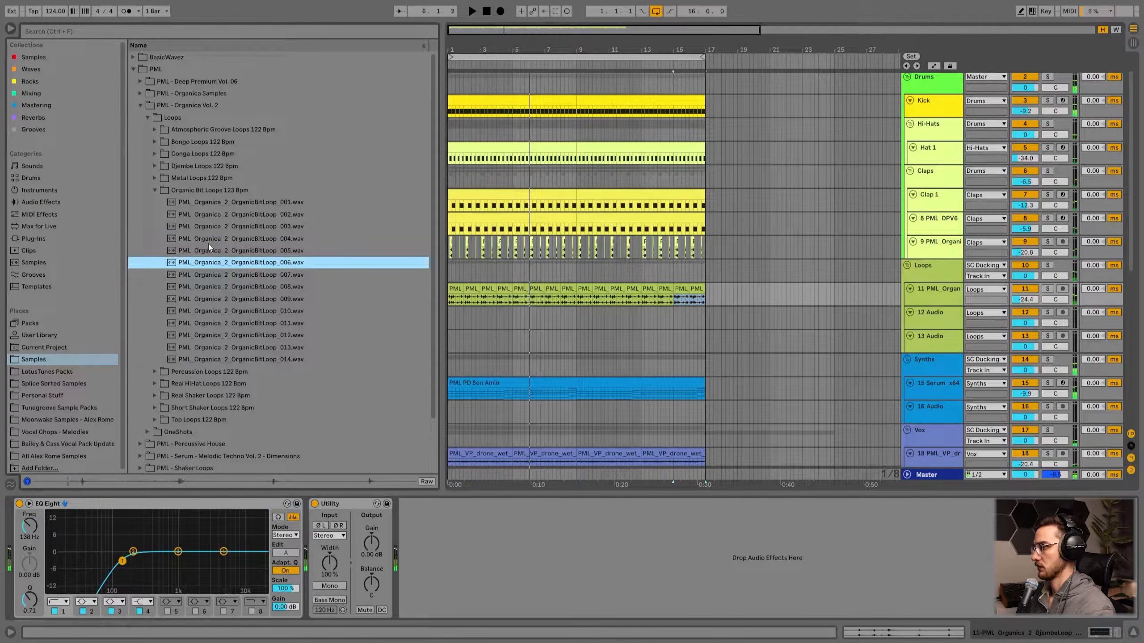
pyautogui.click(155, 190)
pyautogui.click(155, 202)
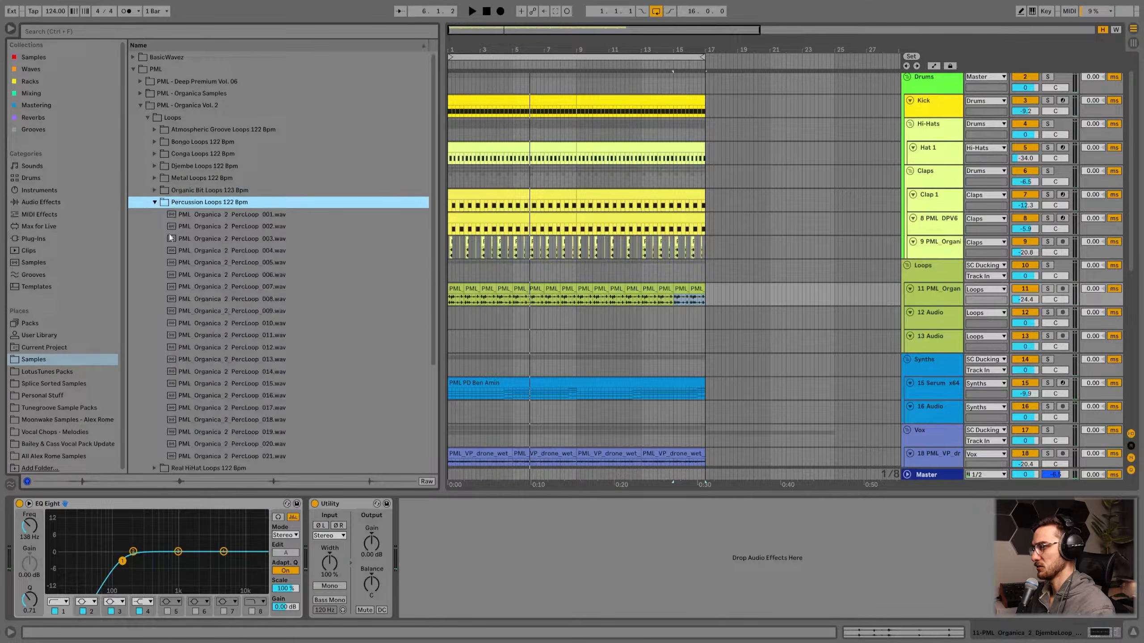
pyautogui.click(185, 263)
pyautogui.scroll(-2, 212, 316)
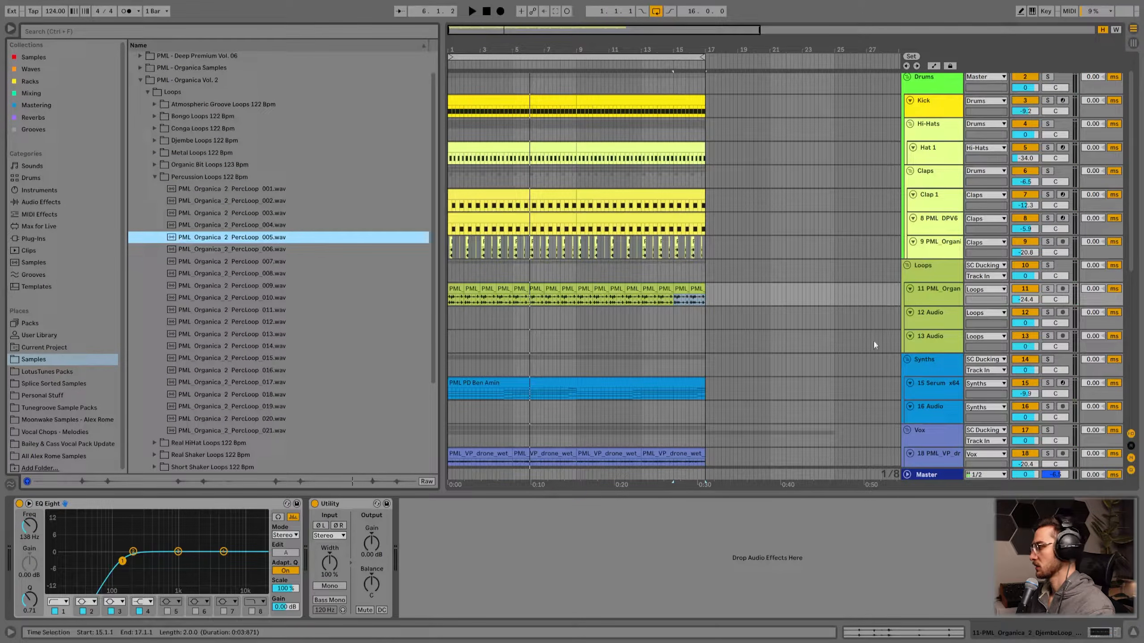
# - Try PML_Organica_2_PercLoop_005 on track 12, repeated from bar 1 to bar 5, with the track volume at -21.0 dB
pyautogui.click(735, 318)
pyautogui.moveTo(230, 244); pyautogui.dragTo(455, 315)
pyautogui.hotkey('ctrl', 'd')
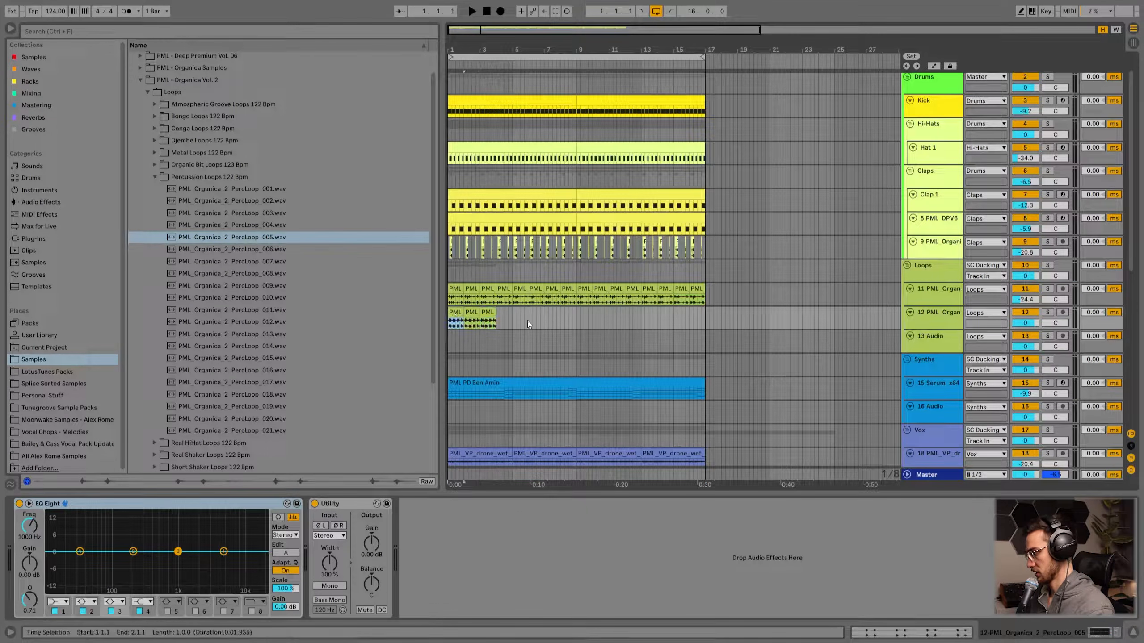
pyautogui.moveTo(1026, 323); pyautogui.dragTo(1026, 355)
pyautogui.click(483, 314)
pyautogui.press('space')
# - Preview the Organica 2 percussion loops 007, 011 and 012
pyautogui.click(212, 264)
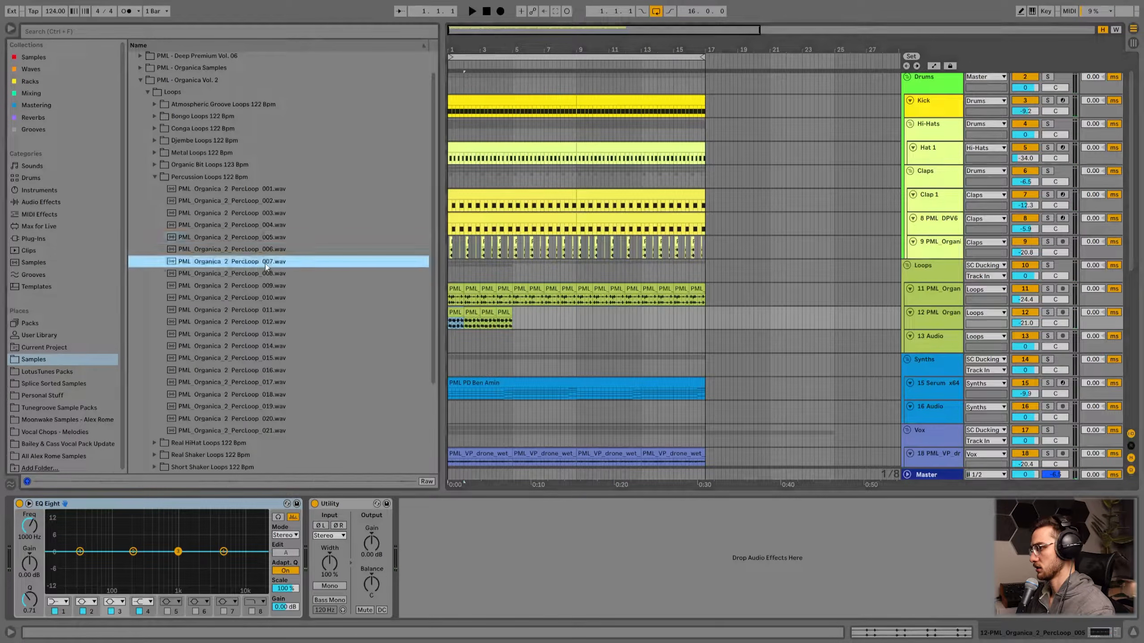
pyautogui.click(229, 311)
pyautogui.scroll(-1, 230, 307)
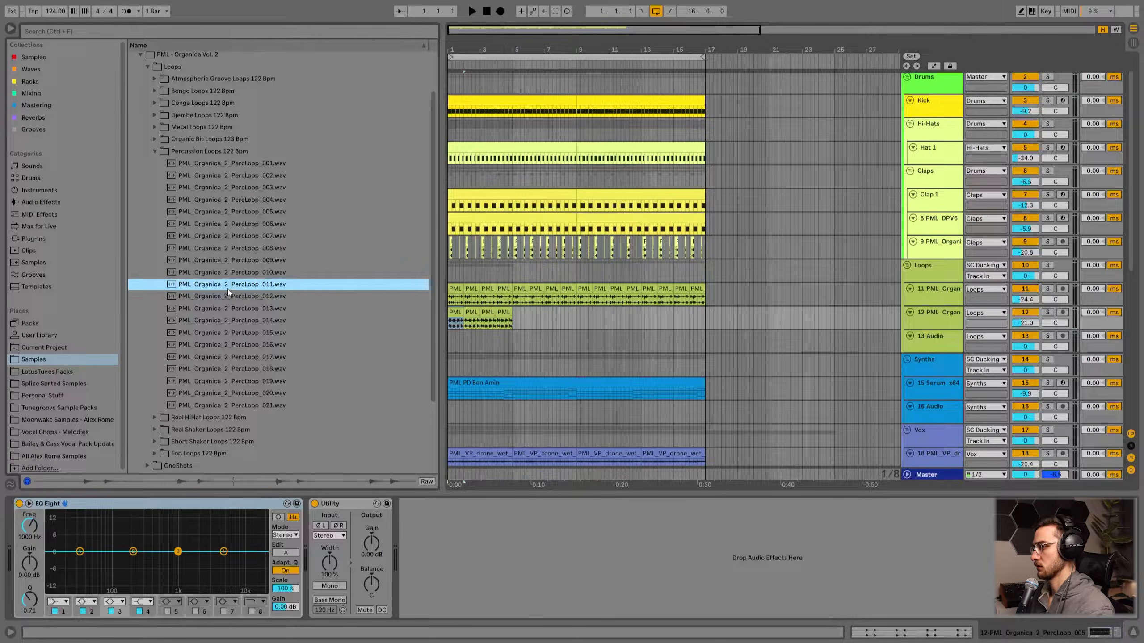
pyautogui.click(224, 296)
# - Replace track 12's clips with PML_Organica_2_PercLoop_012, repeated from bar 1 to bar 5
pyautogui.moveTo(232, 299); pyautogui.dragTo(457, 314)
pyautogui.hotkey('ctrl', 'd')
pyautogui.hotkey('ctrl', 'd')
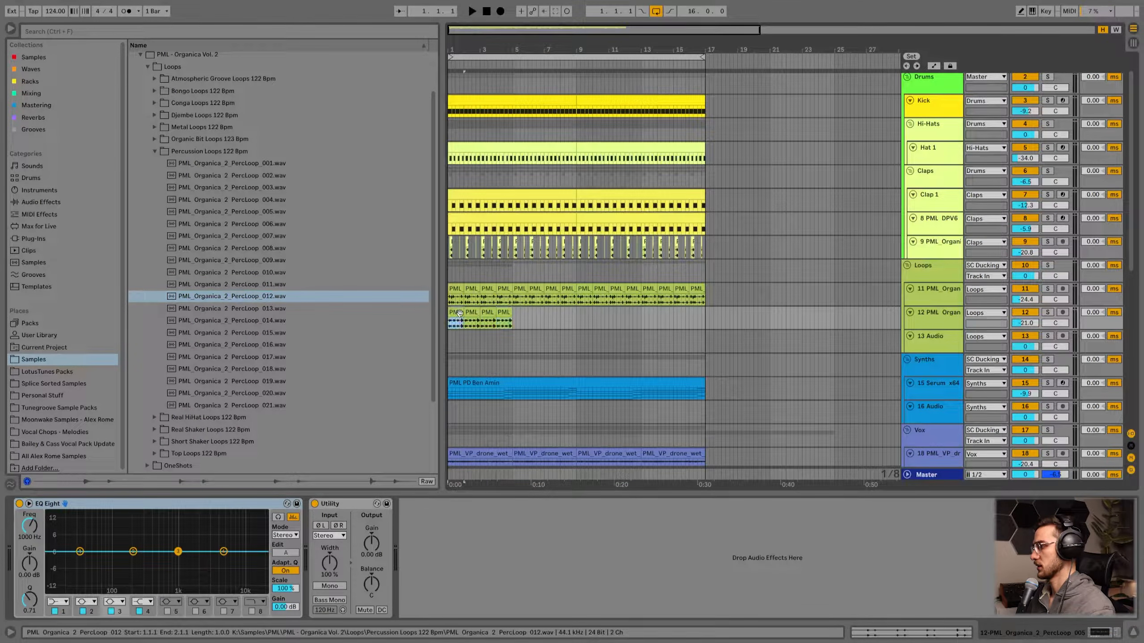
# - Enlarge track 12 and duplicate its four-bar block of percussion loop clips until it reaches bar 17
pyautogui.click(927, 320)
pyautogui.scroll(7, 802, 370)
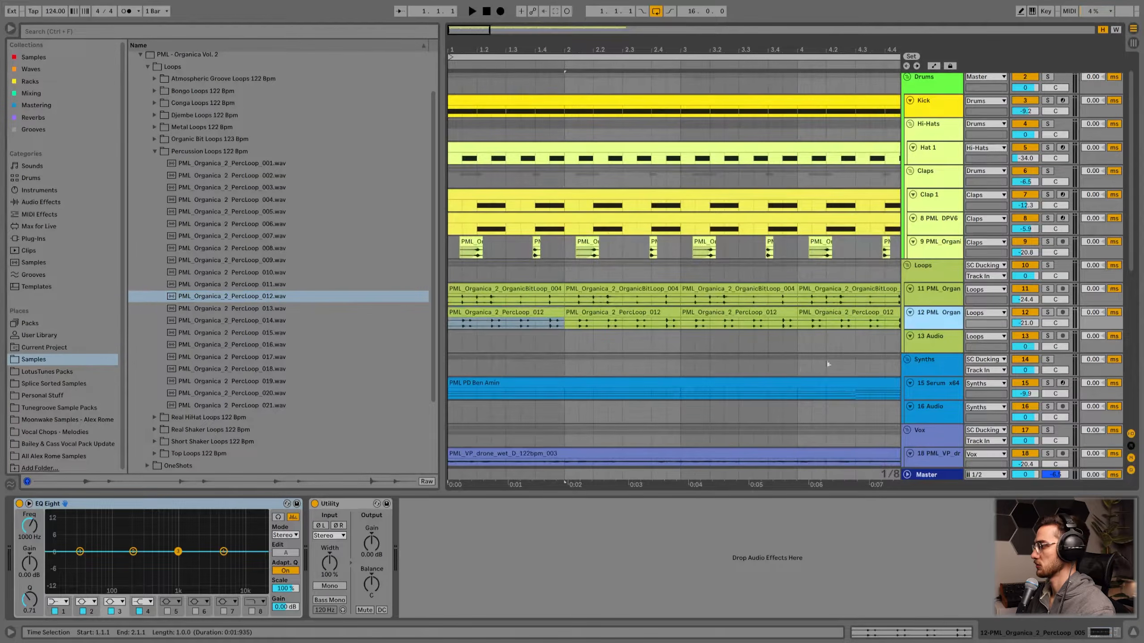
pyautogui.moveTo(944, 328); pyautogui.dragTo(945, 405)
pyautogui.scroll(-5, 631, 356)
pyautogui.moveTo(558, 356); pyautogui.dragTo(450, 356)
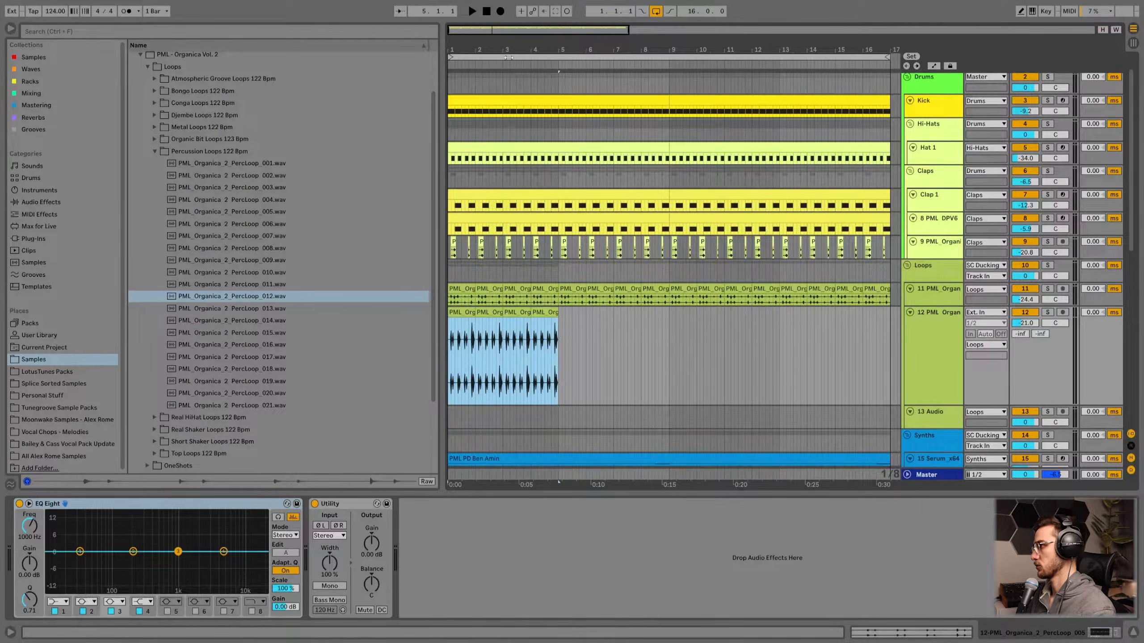
pyautogui.moveTo(508, 50); pyautogui.dragTo(467, 44)
pyautogui.hotkey('ctrl', 'd')
pyautogui.hotkey('ctrl', 'd')
pyautogui.hotkey('ctrl', 'd')
# - During playback, set track 12's volume to -25.0 dB and make band 1 of its EQ Eight a low cut at 1.04 kHz
pyautogui.press('space')
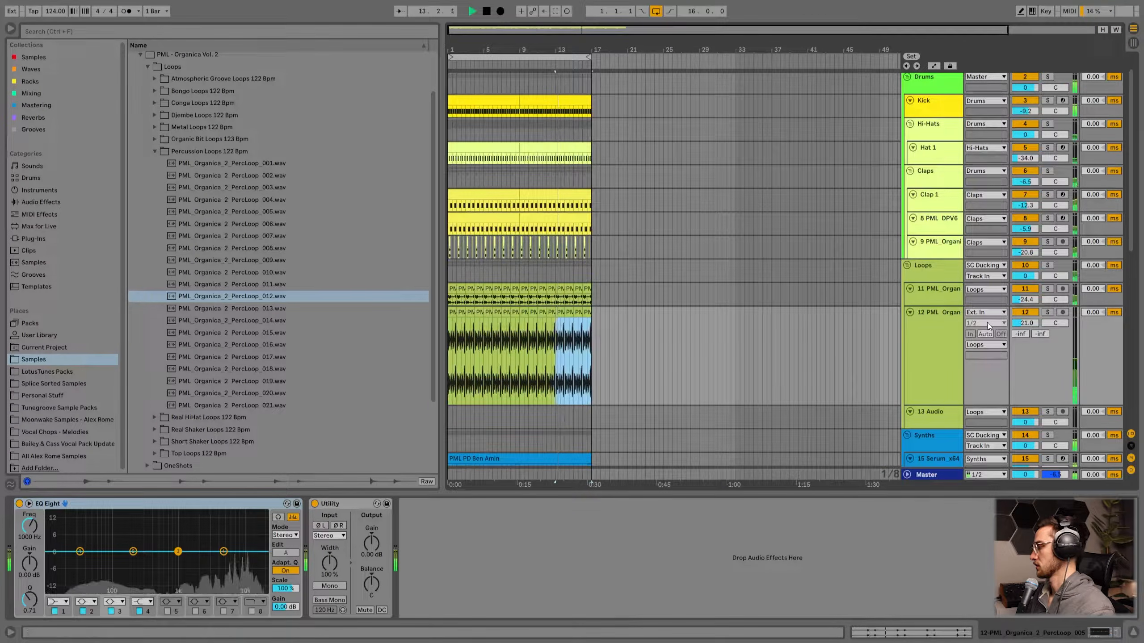
pyautogui.scroll(-3, 825, 334)
pyautogui.click(1025, 262)
pyautogui.moveTo(1025, 264); pyautogui.dragTo(1025, 270)
pyautogui.click(58, 602)
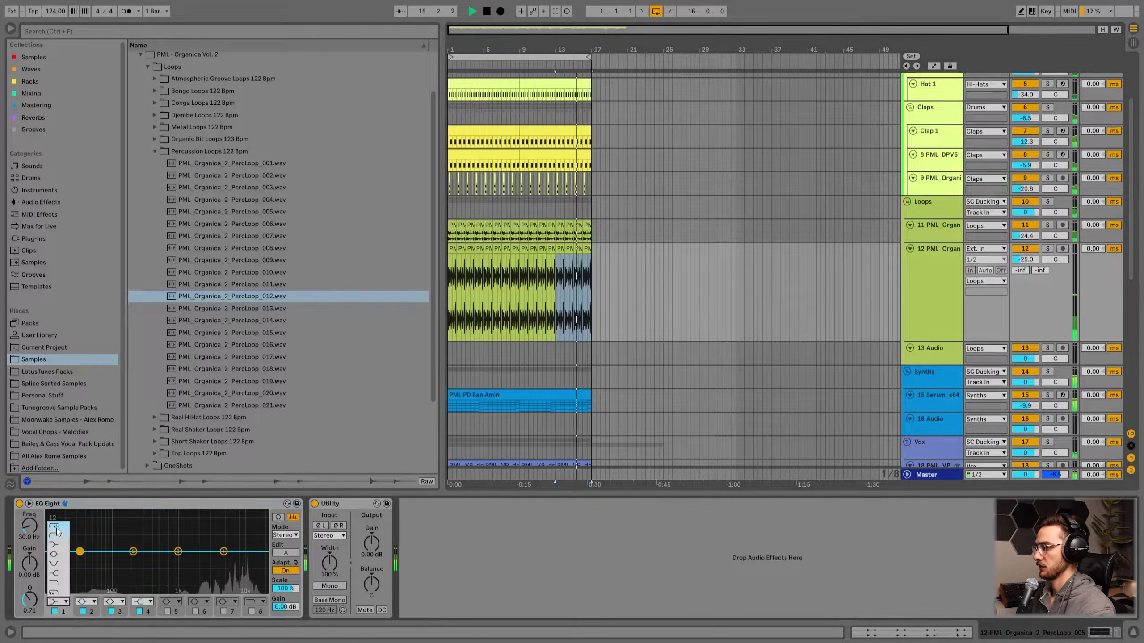
pyautogui.click(58, 532)
pyautogui.moveTo(80, 551); pyautogui.dragTo(116, 561)
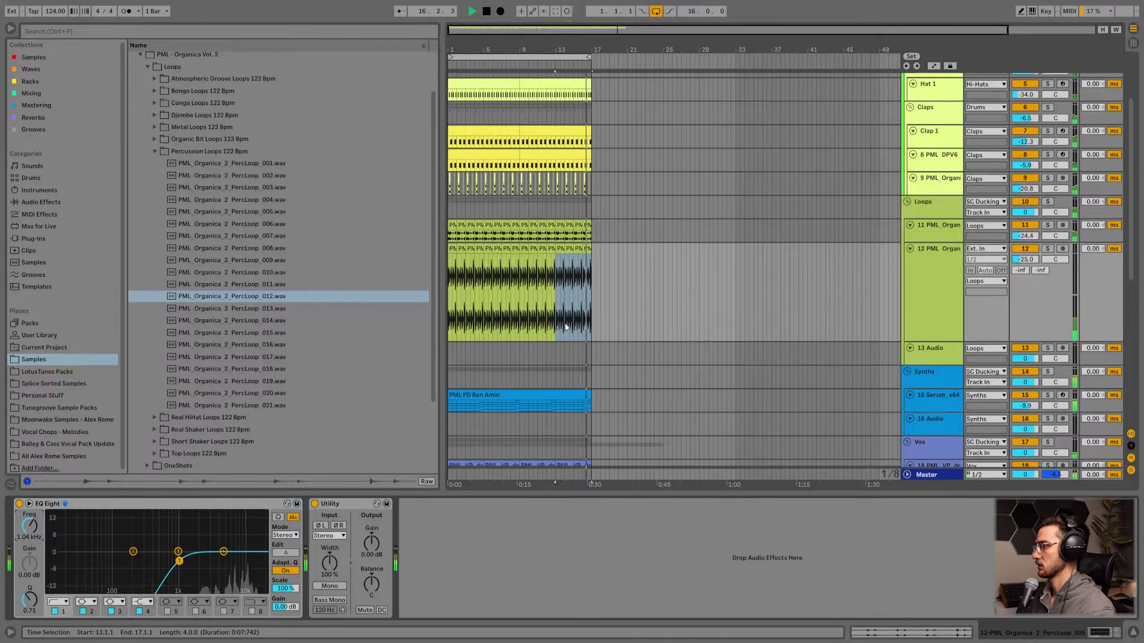
# - Preview percussion loops 014, 002 and 021, then PML_Organica_2_RealShakerLoop_008.wav from the Real Shaker Loops 122 Bpm folder
pyautogui.scroll(4, 671, 310)
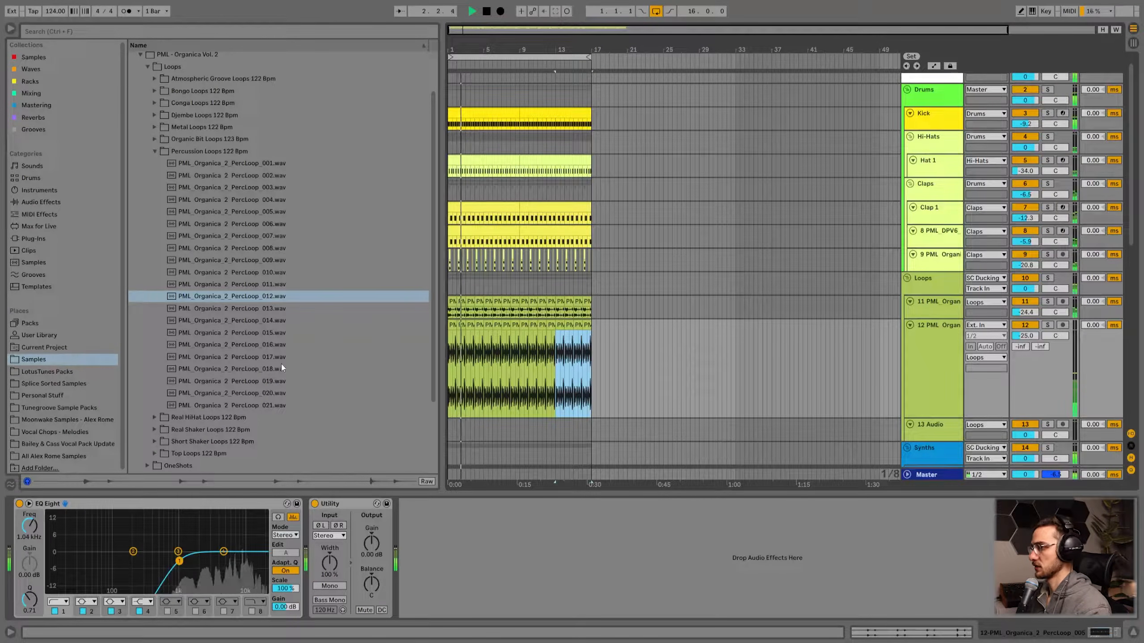
pyautogui.click(230, 324)
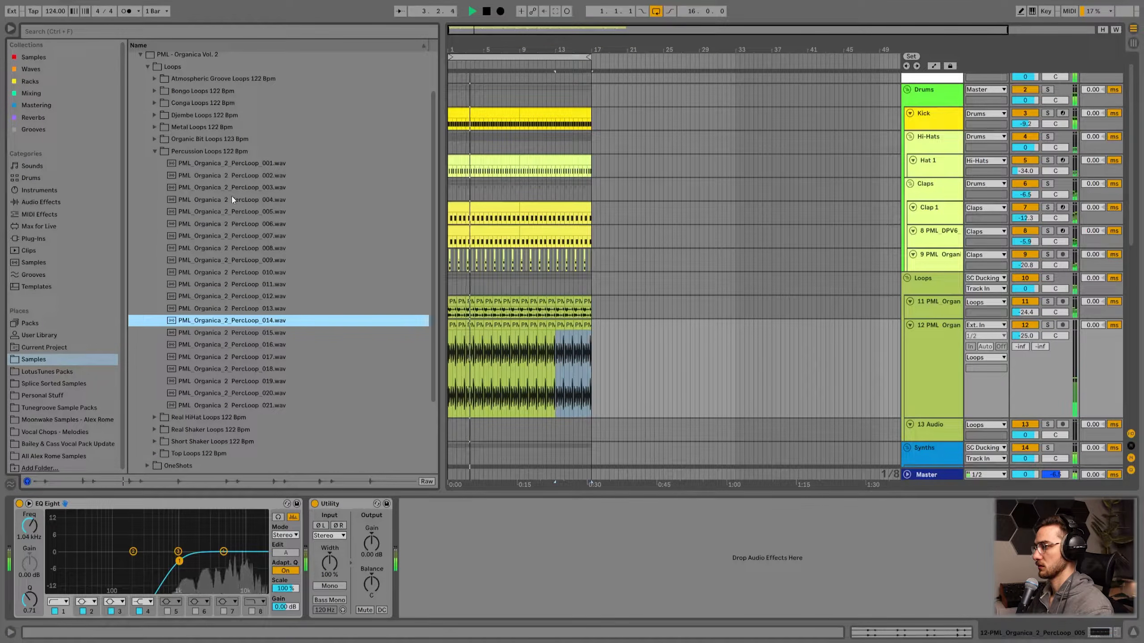
pyautogui.click(221, 176)
pyautogui.scroll(-3, 227, 308)
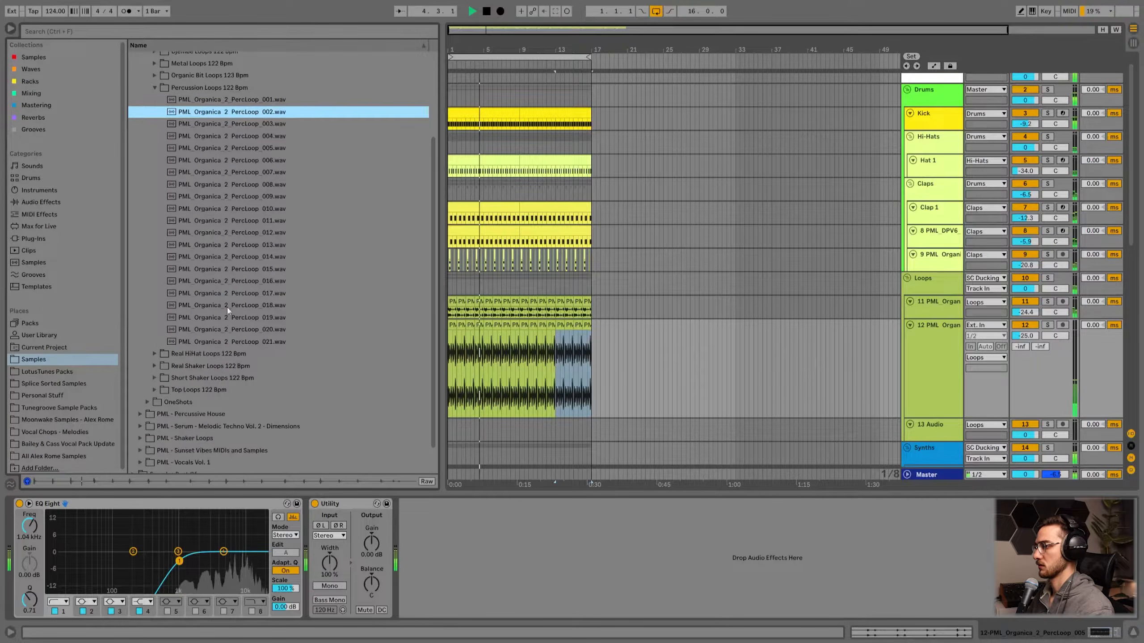
pyautogui.click(227, 342)
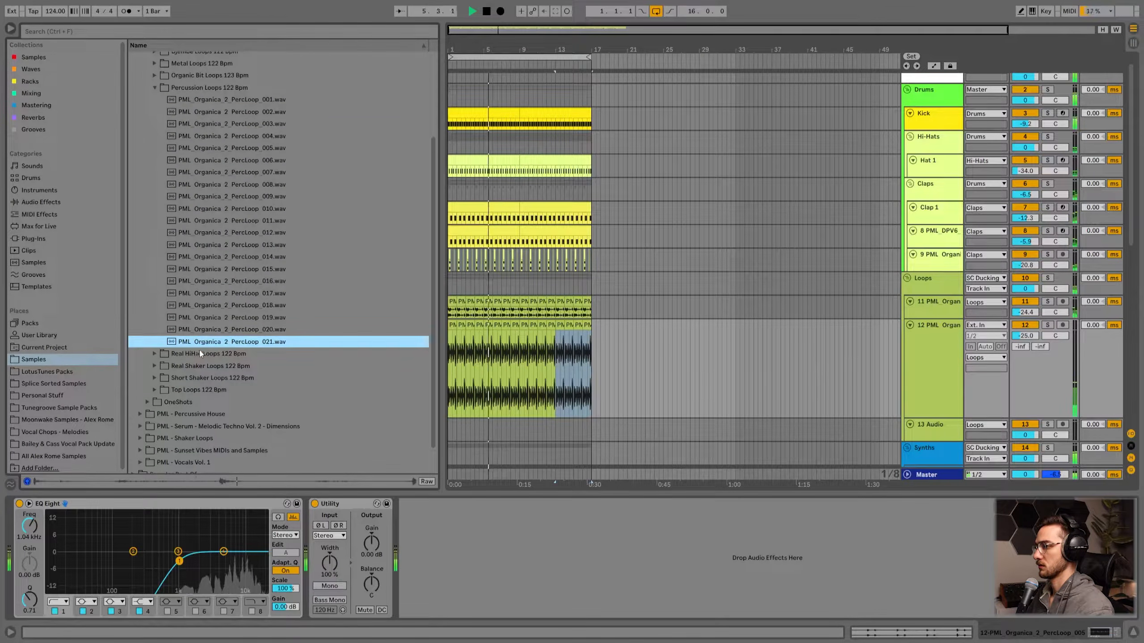
pyautogui.scroll(-1, 200, 350)
pyautogui.click(156, 343)
pyautogui.click(213, 324)
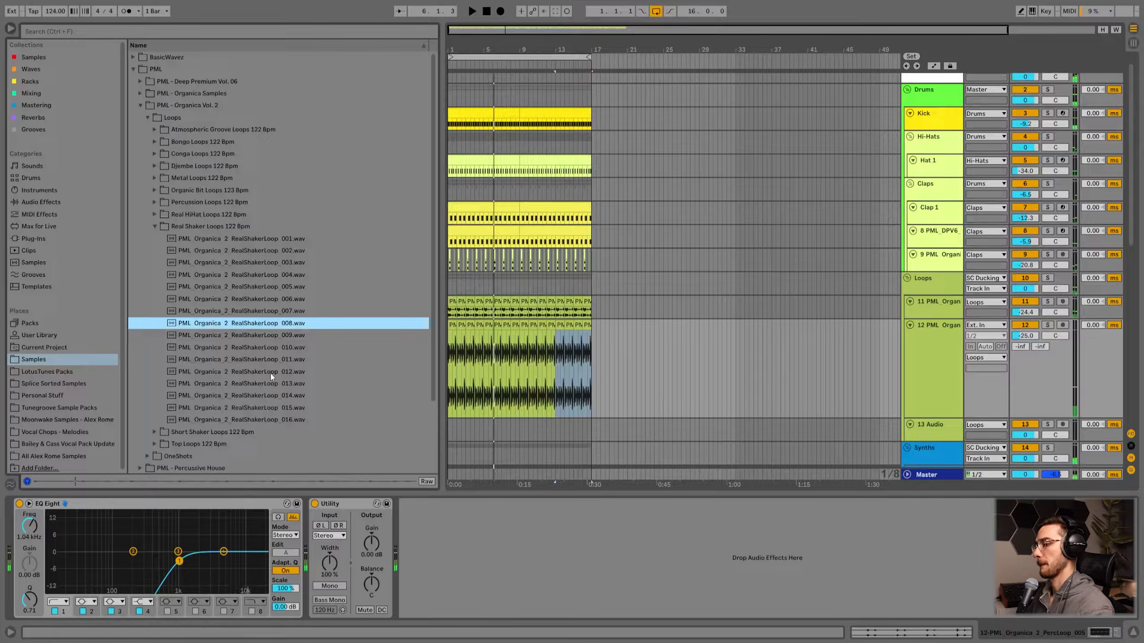
# - Place PML_Organica_2_RealShakerLoop_008 at bar 1 of track 13 and duplicate the two-bar clip until it reaches bar 17
pyautogui.click(925, 358)
pyautogui.scroll(-3, 932, 349)
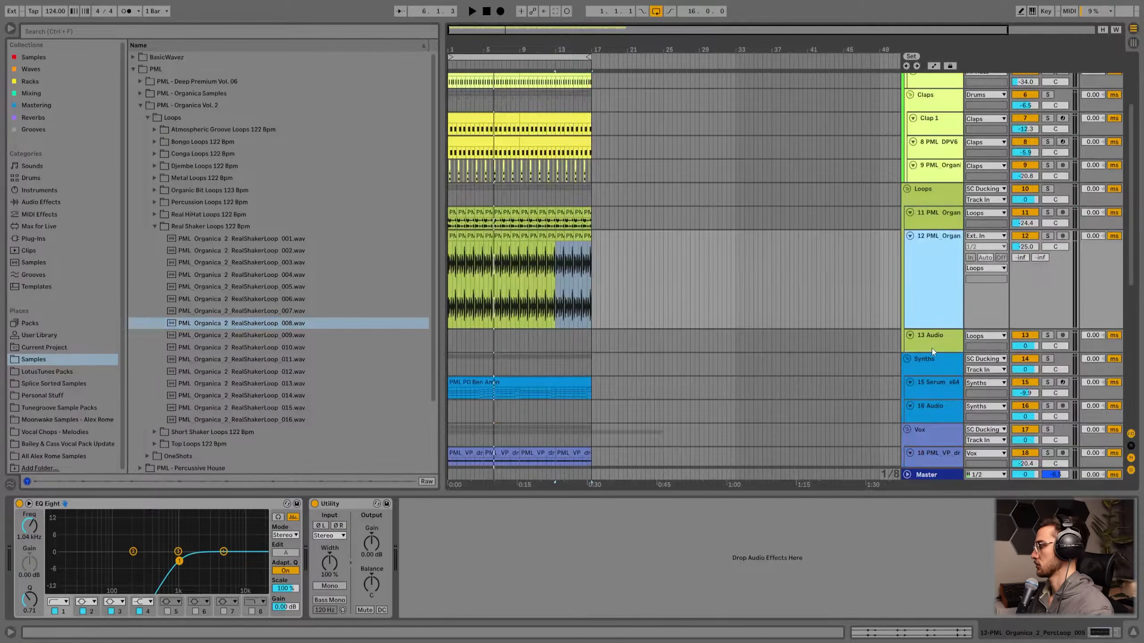
pyautogui.moveTo(257, 328); pyautogui.dragTo(448, 334)
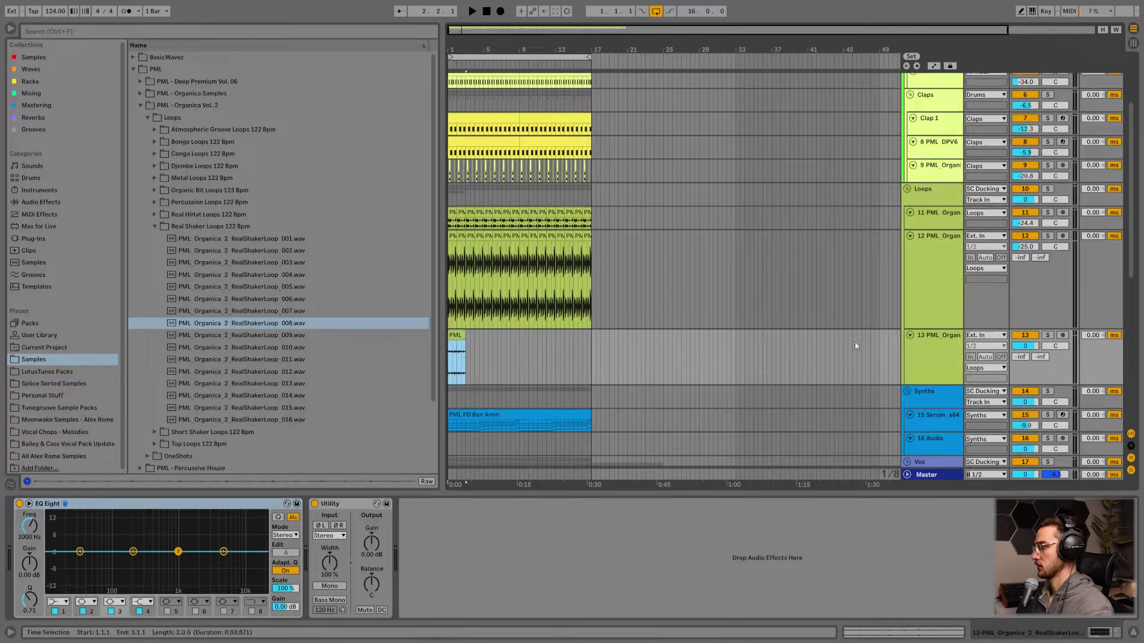
pyautogui.hotkey('ctrl', 'd')
pyautogui.hotkey('ctrl', 'd')
pyautogui.hotkey('ctrl', 'd')
pyautogui.hotkey('ctrl', 'd')
pyautogui.hotkey('ctrl', 'd')
pyautogui.hotkey('ctrl', 'd')
pyautogui.hotkey('ctrl', 'd')
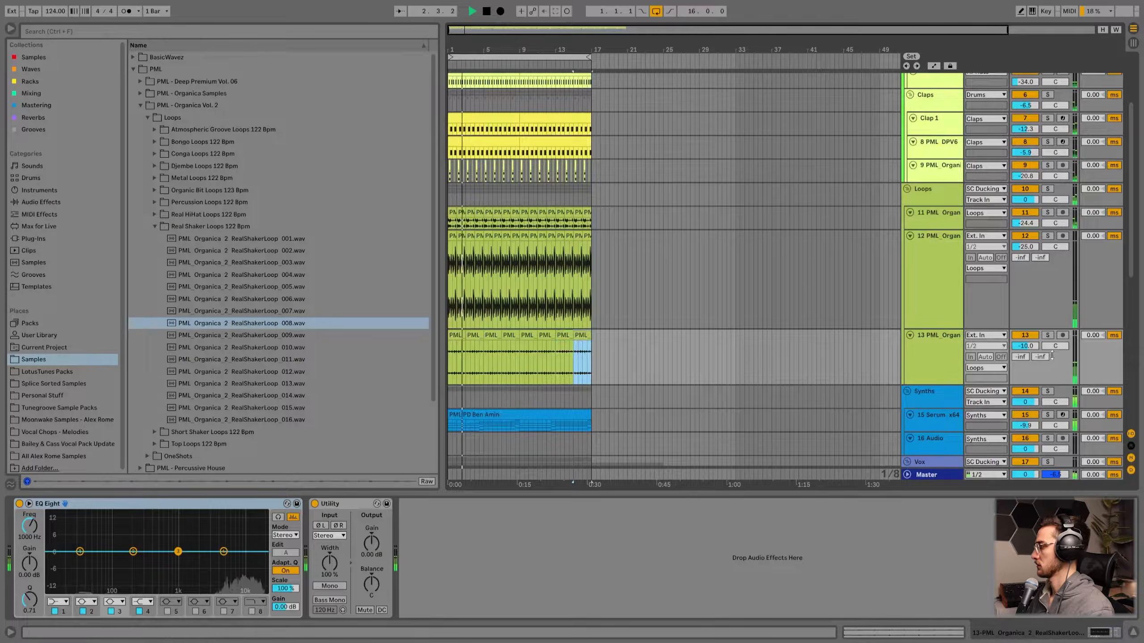
# - Mute the percussion loop on track 12 to compare the mix, and set the track's volume to -20.4 dB
pyautogui.click(1032, 236)
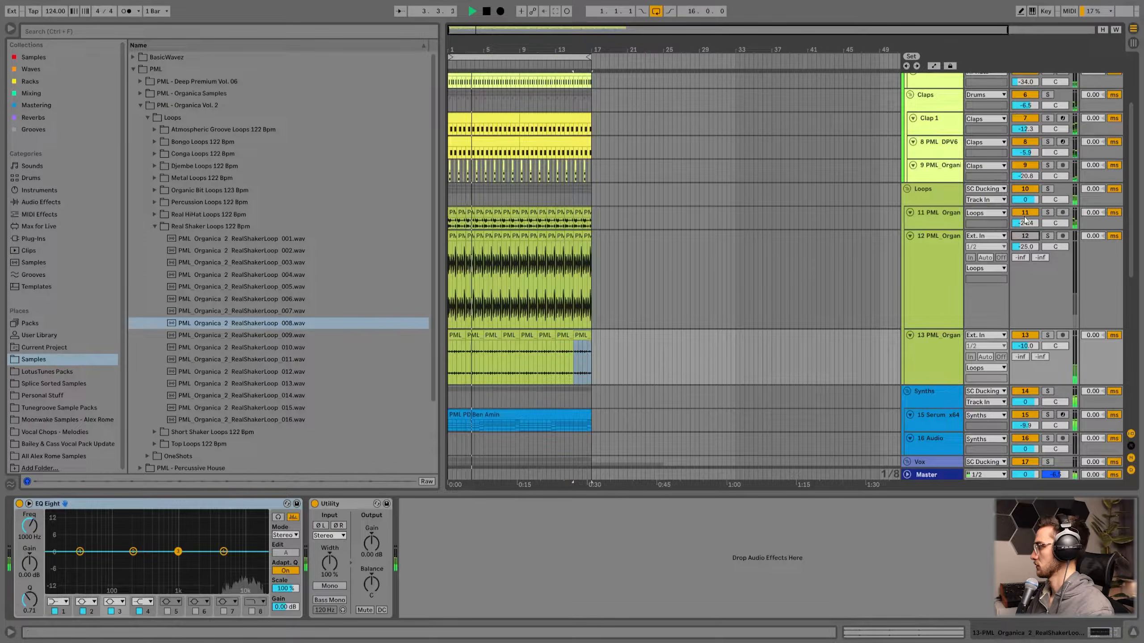
pyautogui.moveTo(1025, 247); pyautogui.dragTo(1025, 253)
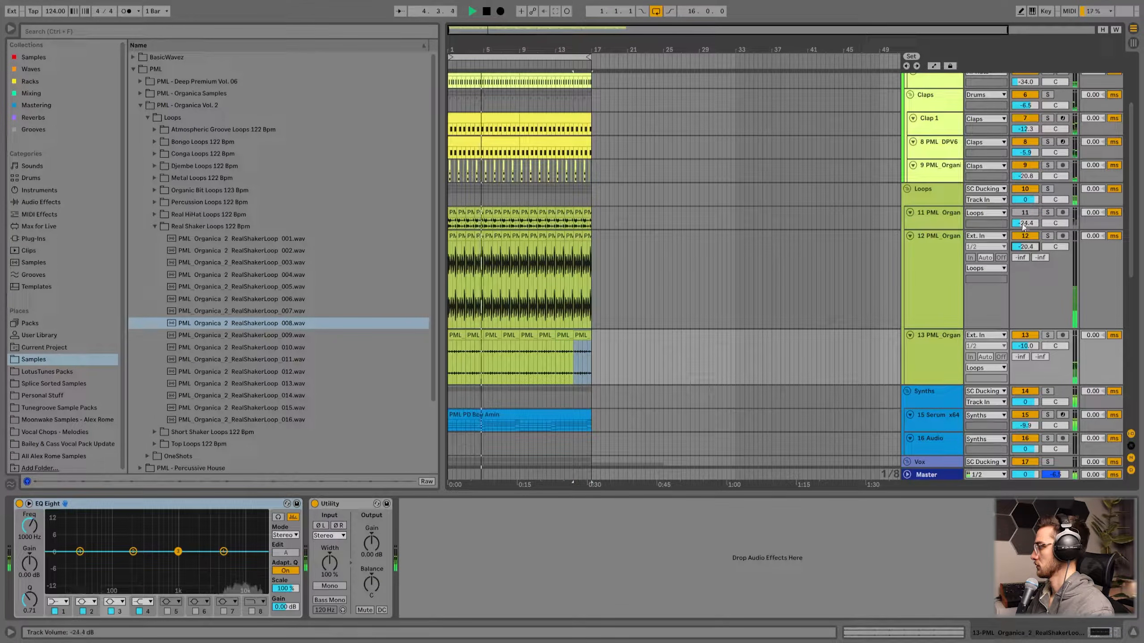
# - Set track 12's volume to -24.0 dB and preview PML_Organica_2_RealShakerLoop_014.wav from the Real Shaker Loops folder
pyautogui.click(1021, 213)
pyautogui.click(937, 215)
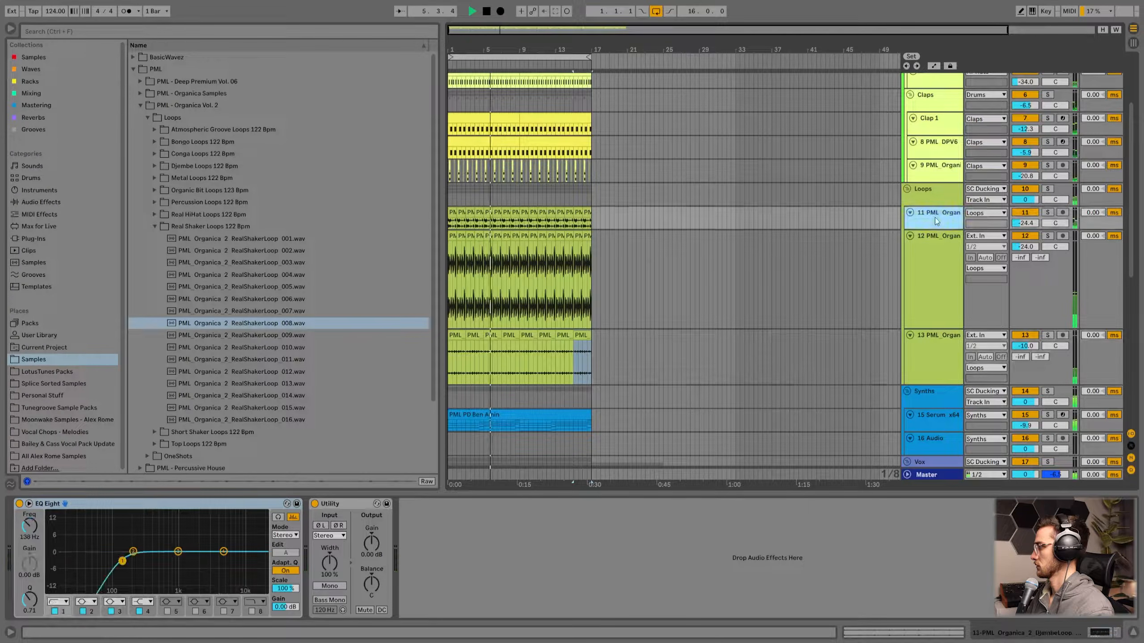
pyautogui.scroll(3, 486, 306)
pyautogui.scroll(-3, 252, 365)
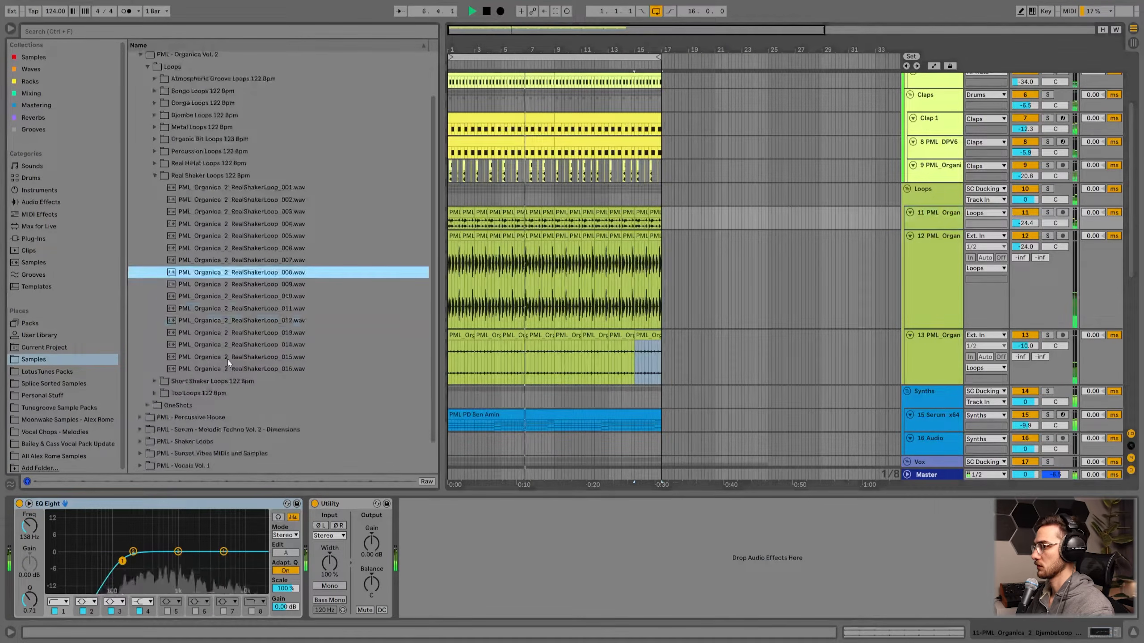
pyautogui.click(200, 345)
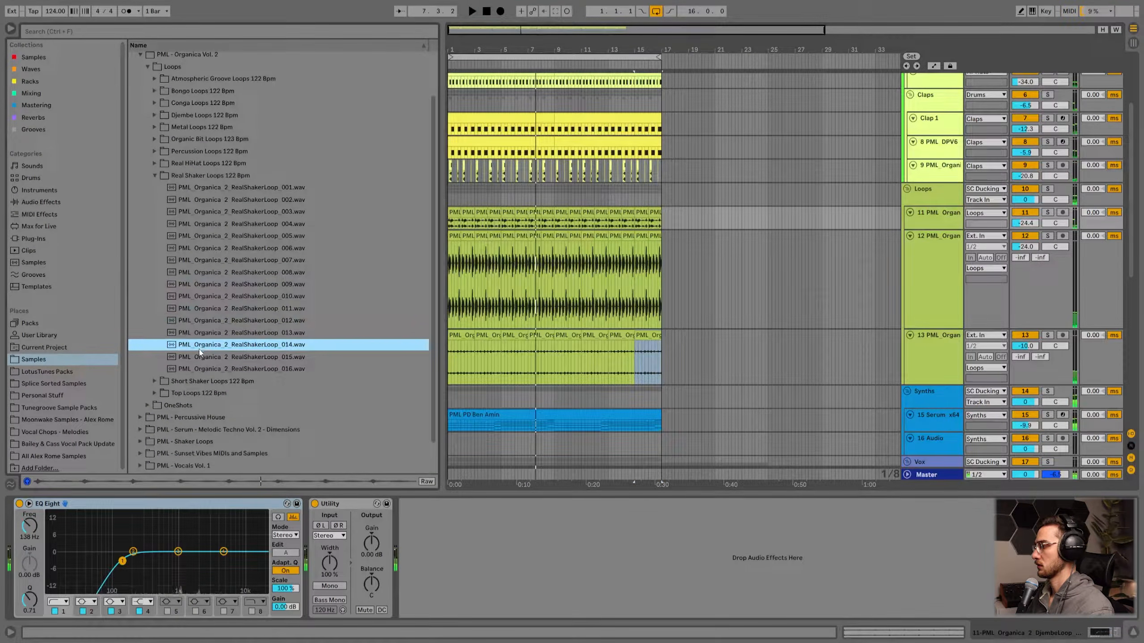
# - Duplicate shaker track 13 and place PML_Organica_2_RealShakerLoop_014 at bar 1 of the new track 14
pyautogui.click(936, 361)
pyautogui.scroll(-3, 940, 352)
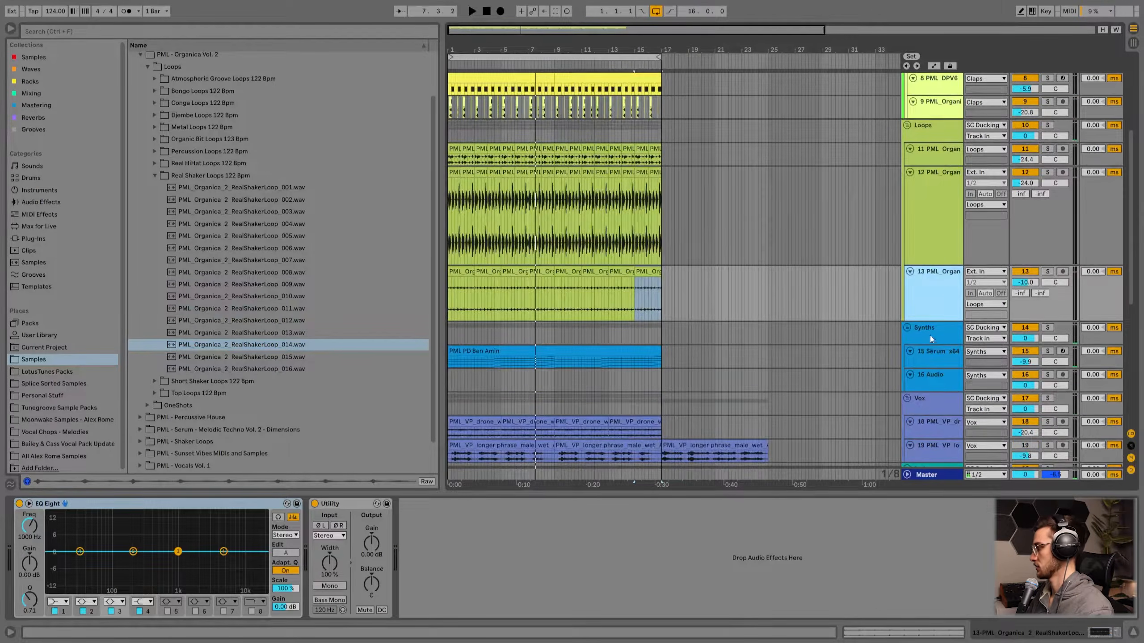
pyautogui.hotkey('ctrl', 'd')
pyautogui.moveTo(253, 346); pyautogui.dragTo(477, 332)
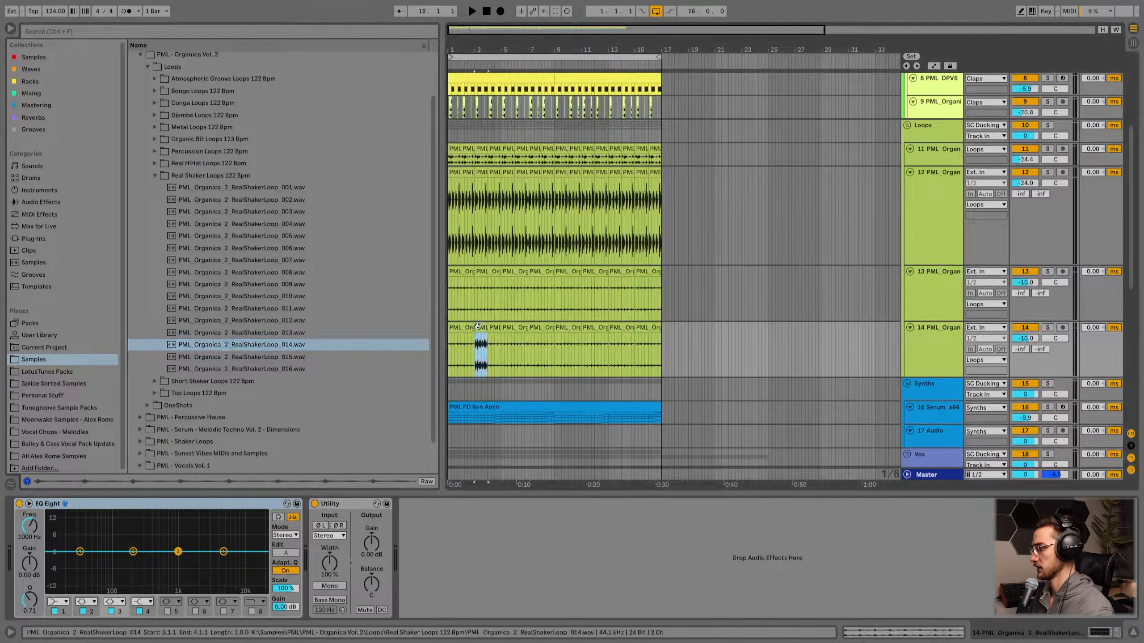
pyautogui.click(452, 328)
# - Duplicate the one-bar RealShakerLoop_014 clip on track 14 until it reaches bar 17
pyautogui.hotkey('ctrl', 'd')
pyautogui.hotkey('ctrl', 'd')
pyautogui.hotkey('ctrl', 'd')
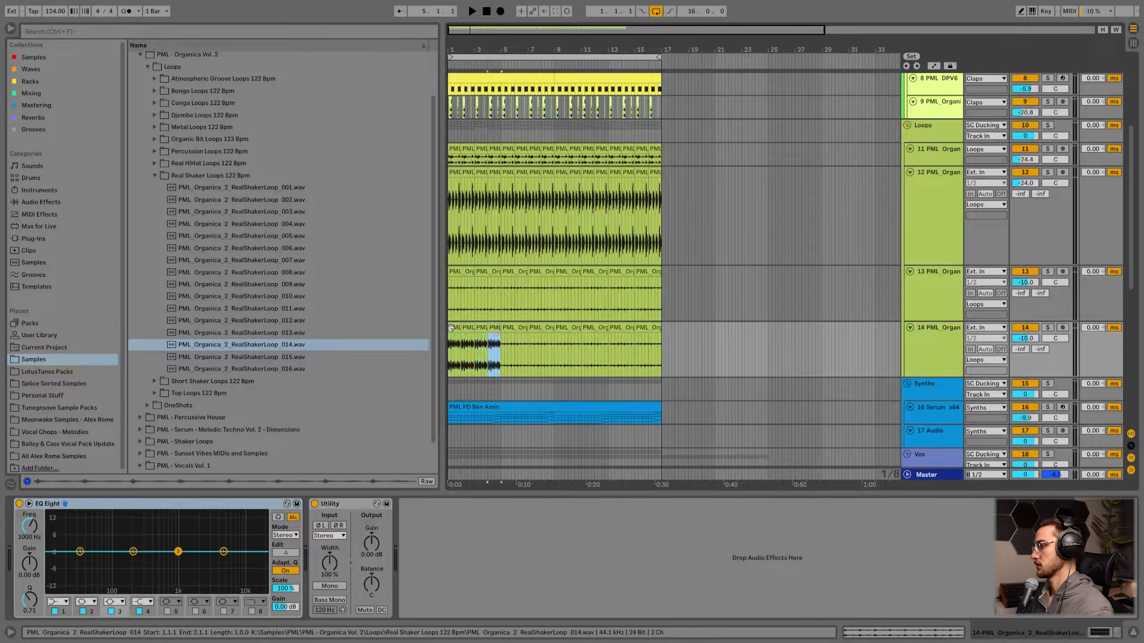
pyautogui.hotkey('ctrl', 'd')
pyautogui.hotkey('ctrl', 'd')
pyautogui.hotkey('ctrl', 'd')
pyautogui.hotkey('ctrl', 'd')
pyautogui.hotkey('ctrl', 'd')
pyautogui.hotkey('ctrl', 'd')
pyautogui.hotkey('ctrl', 'd')
pyautogui.hotkey('ctrl', 'd')
pyautogui.hotkey('ctrl', 'd')
pyautogui.hotkey('ctrl', 'd')
pyautogui.hotkey('ctrl', 'd')
pyautogui.hotkey('ctrl', 'd')
# - Set track 14's volume to -21.0 dB during playback and add Auto Pan to the track
pyautogui.click(458, 328)
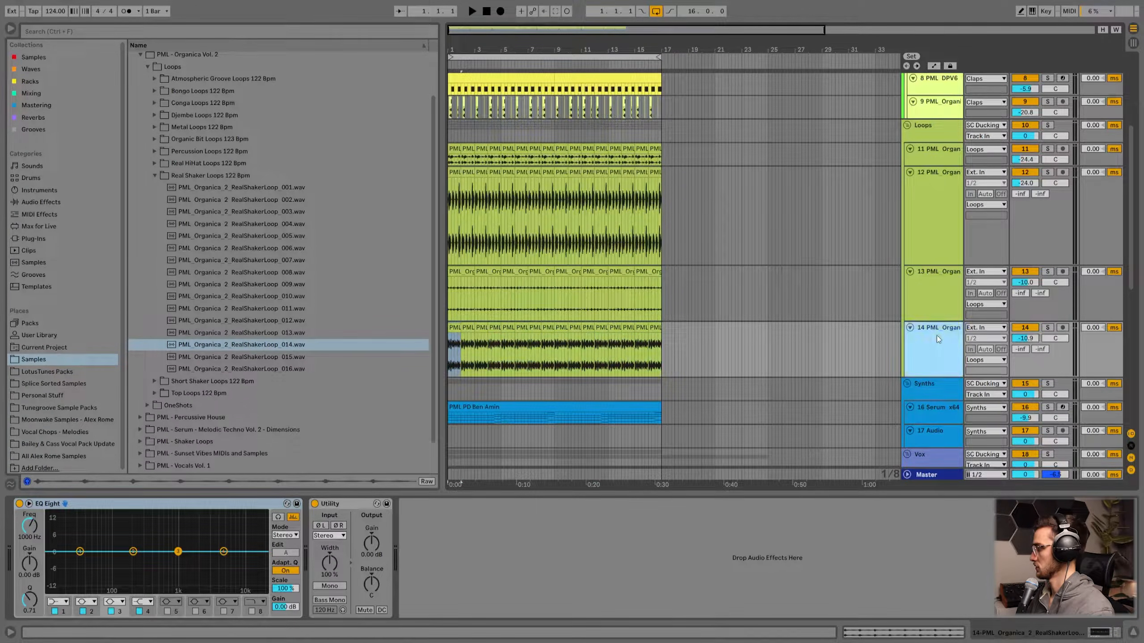
pyautogui.press('space')
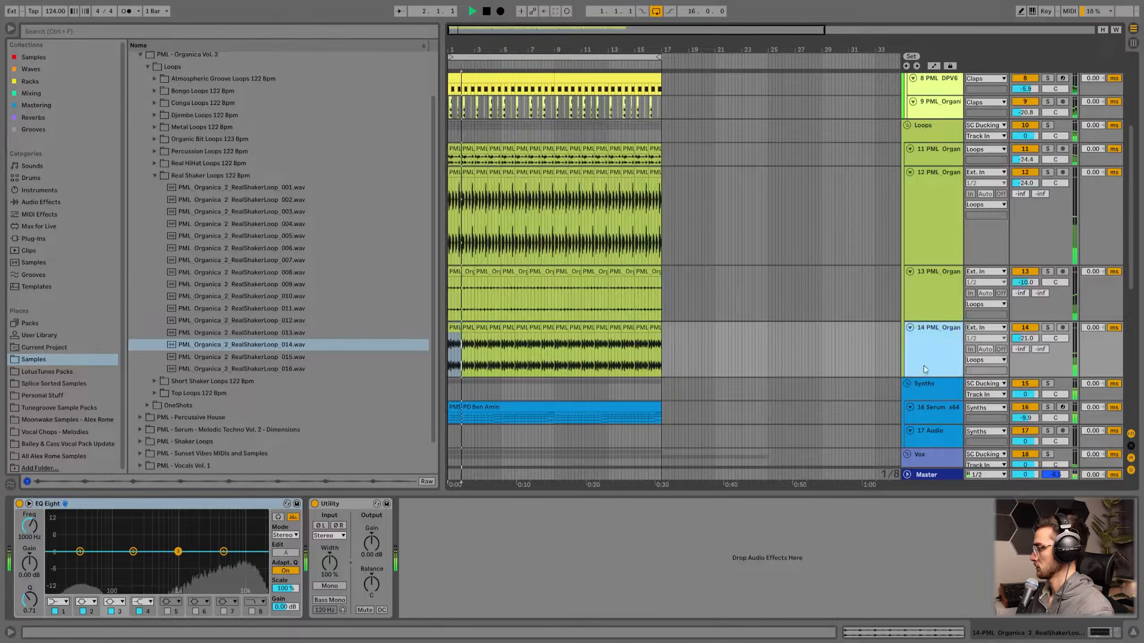
pyautogui.click(30, 92)
pyautogui.click(48, 30)
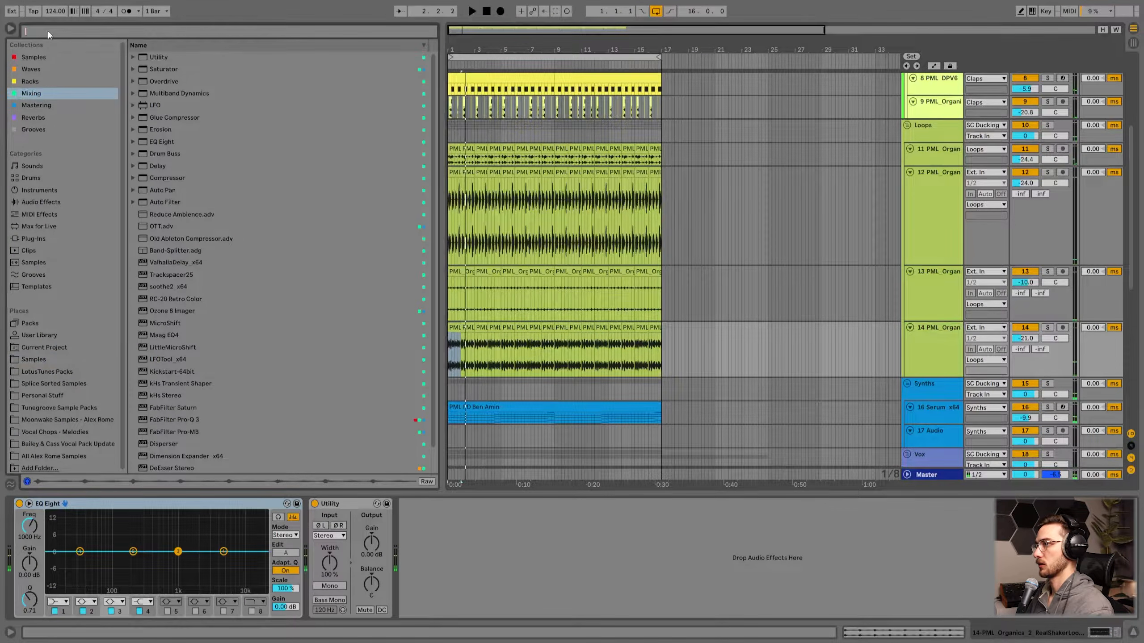
pyautogui.write('auto')
pyautogui.click(169, 57)
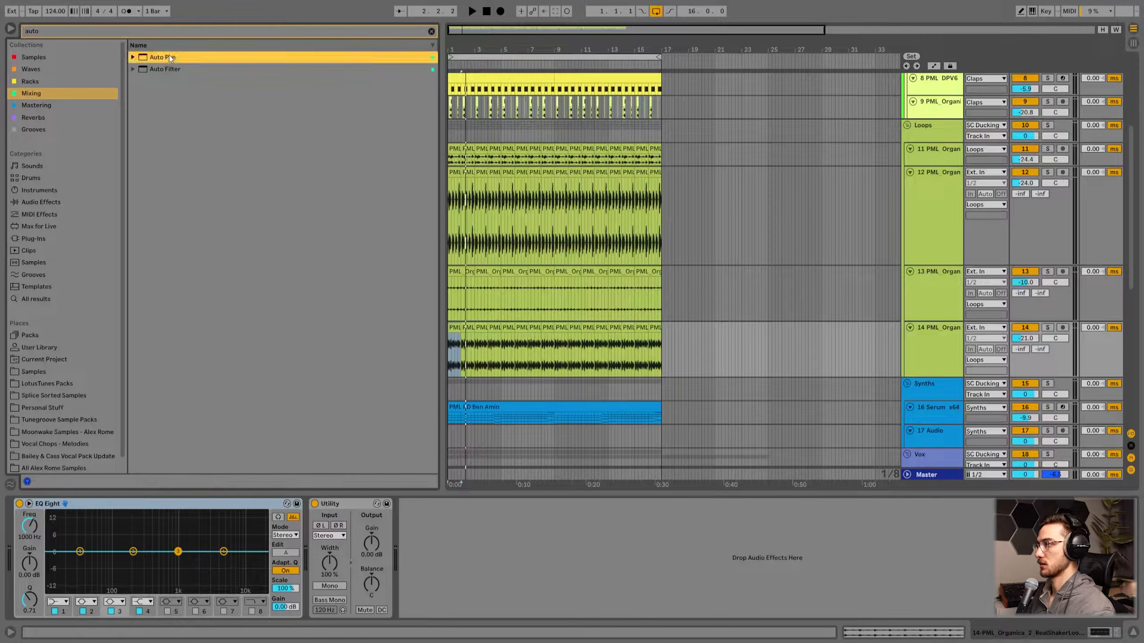
pyautogui.press('space')
# - On track 14, make EQ Eight band 1 a low cut at 1.41 kHz and set Auto Pan to 82.5% amount and 0.65 Hz rate
pyautogui.moveTo(413, 568); pyautogui.dragTo(413, 528)
pyautogui.moveTo(444, 568); pyautogui.dragTo(413, 563)
pyautogui.click(66, 602)
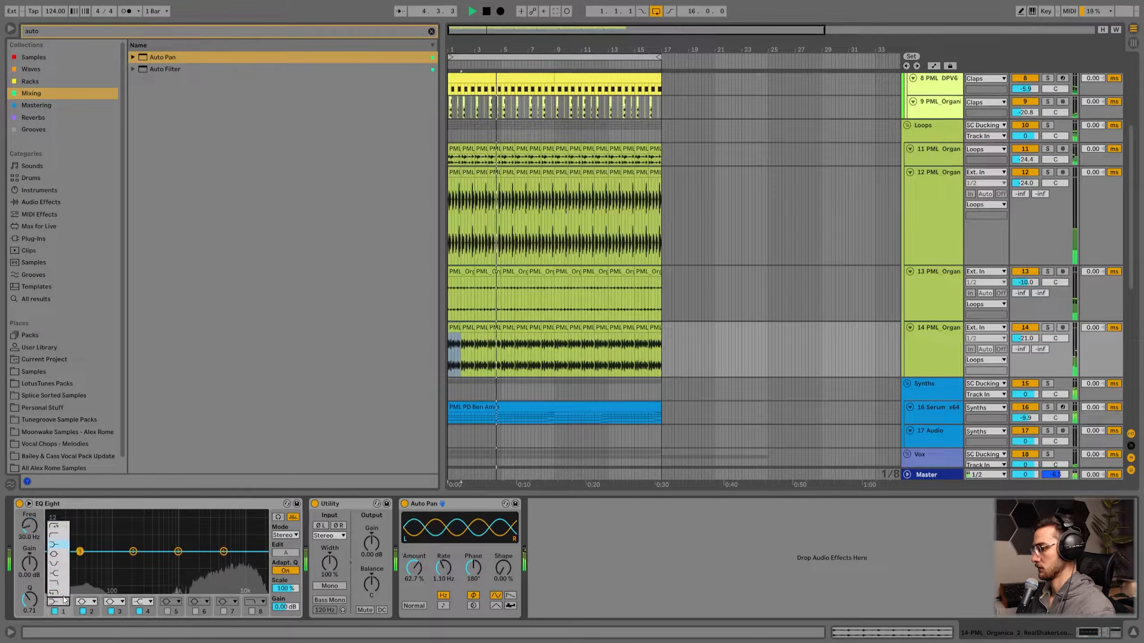
pyautogui.click(56, 538)
pyautogui.moveTo(79, 551); pyautogui.dragTo(187, 561)
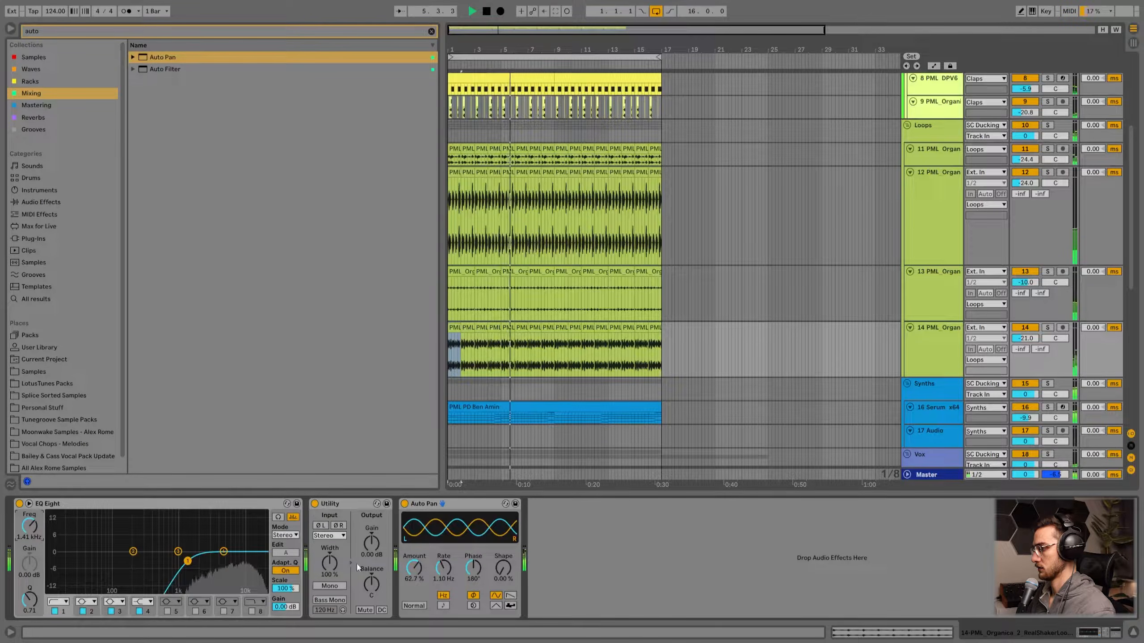
pyautogui.moveTo(444, 570); pyautogui.dragTo(413, 574)
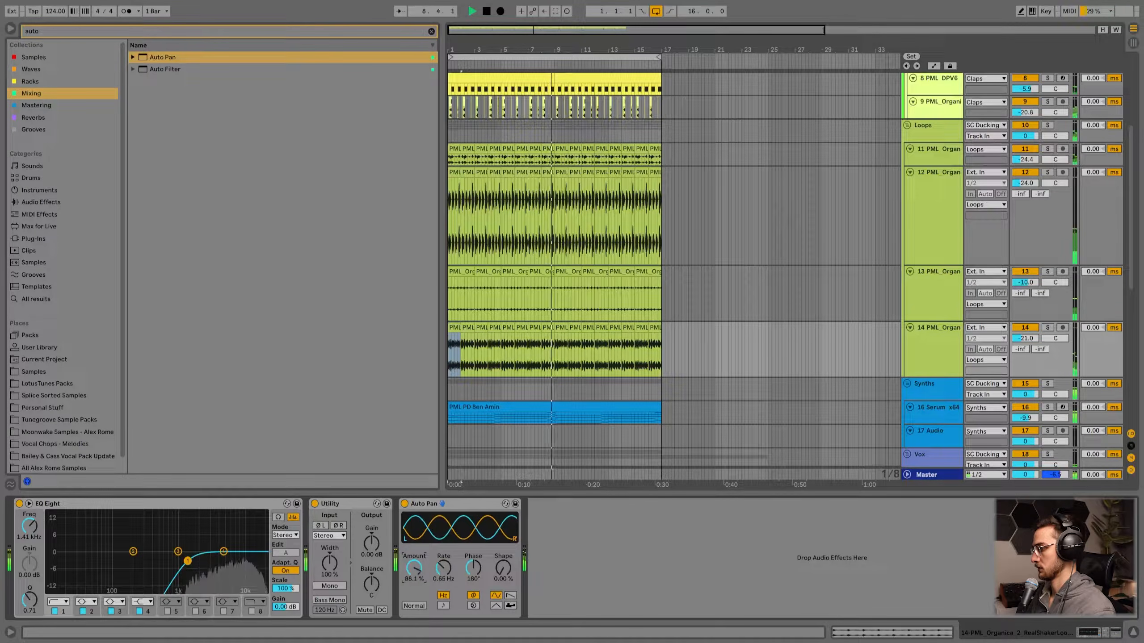
# - Lower the volumes of the shaker tracks, track 14 to -27.8 dB and track 13 to -14.9 dB
pyautogui.moveTo(1030, 341); pyautogui.dragTo(1030, 359)
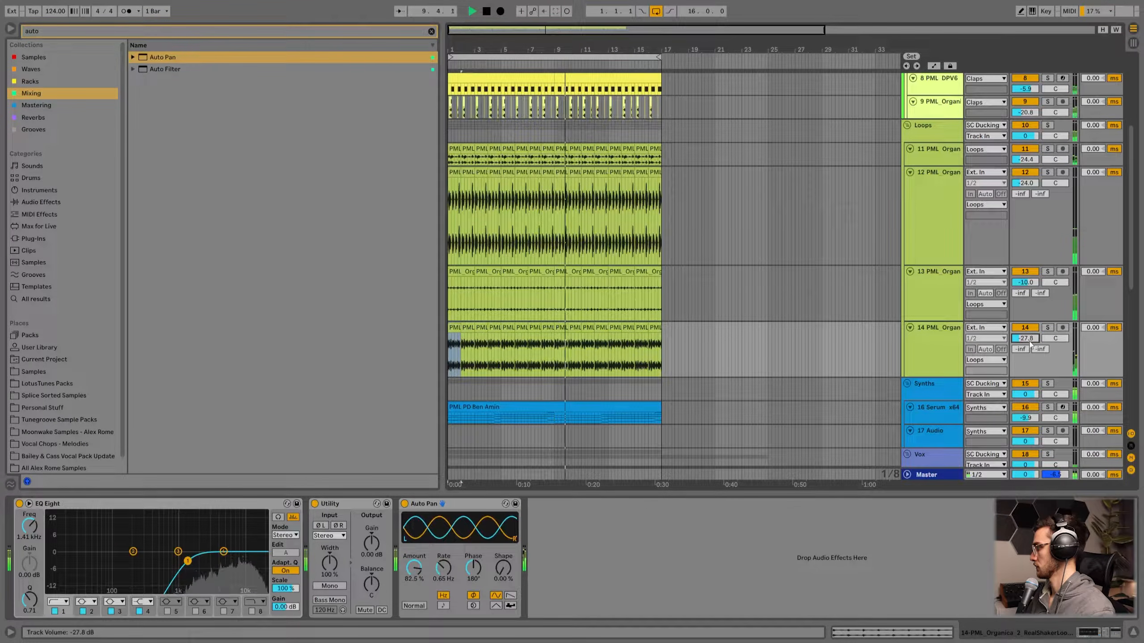
pyautogui.moveTo(1026, 282)
pyautogui.mouseDown()
pyautogui.moveTo(1026, 299)
pyautogui.moveTo(1026, 281)
pyautogui.mouseUp()
pyautogui.click(568, 272)
pyautogui.scroll(3, 572, 280)
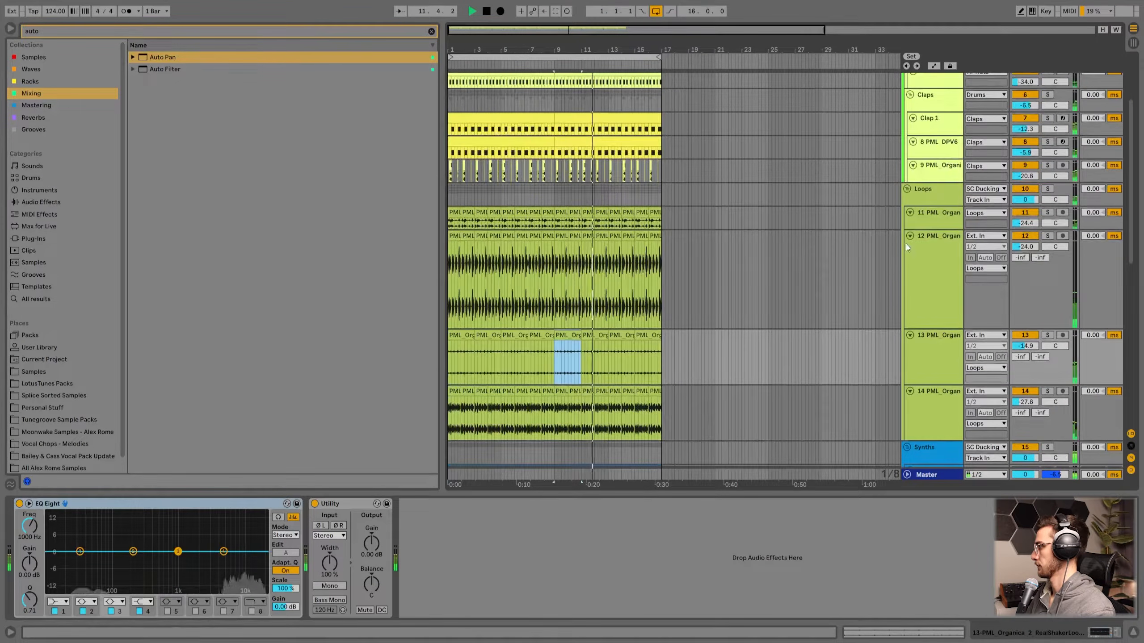
# - Solo track 12 while setting band 4 of its EQ Eight to -8.55 dB at 3.83 kHz, and unsolo it
pyautogui.click(932, 250)
pyautogui.click(1048, 236)
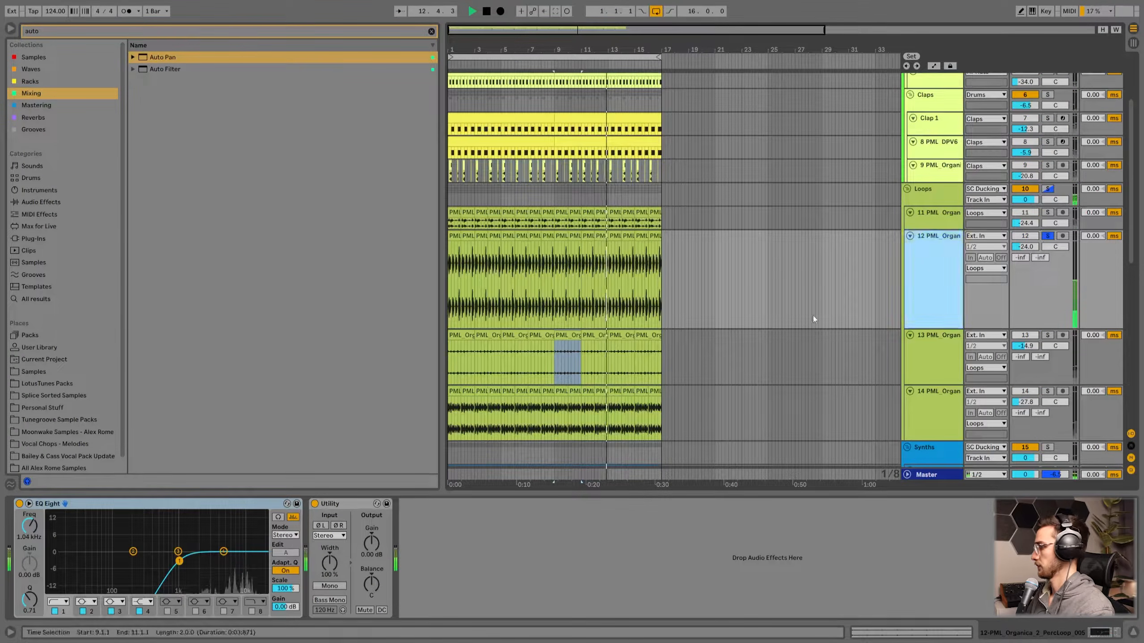
pyautogui.moveTo(224, 551); pyautogui.dragTo(223, 563)
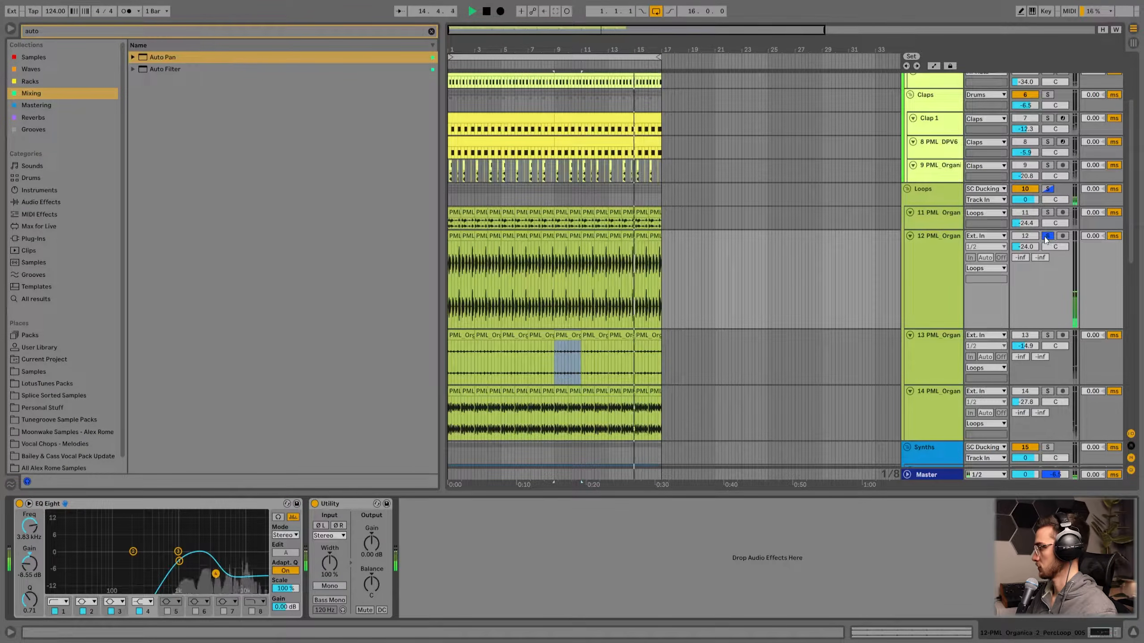
pyautogui.click(1045, 236)
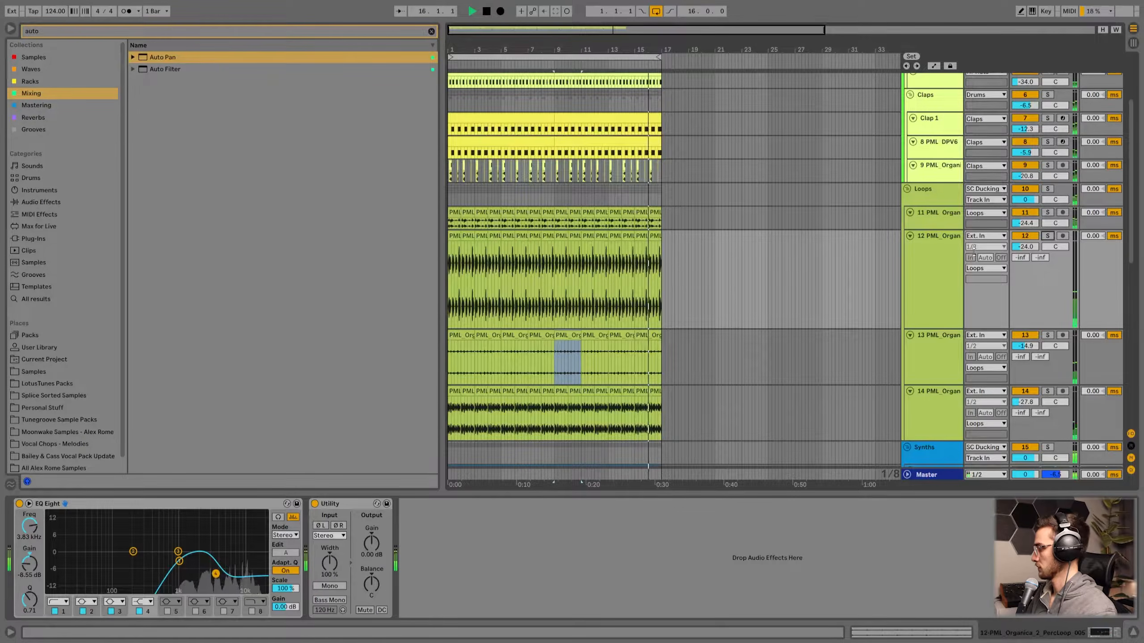
# - Set track 11's volume to -20.3 dB and fit the track heights to the arrangement view
pyautogui.scroll(3, 973, 252)
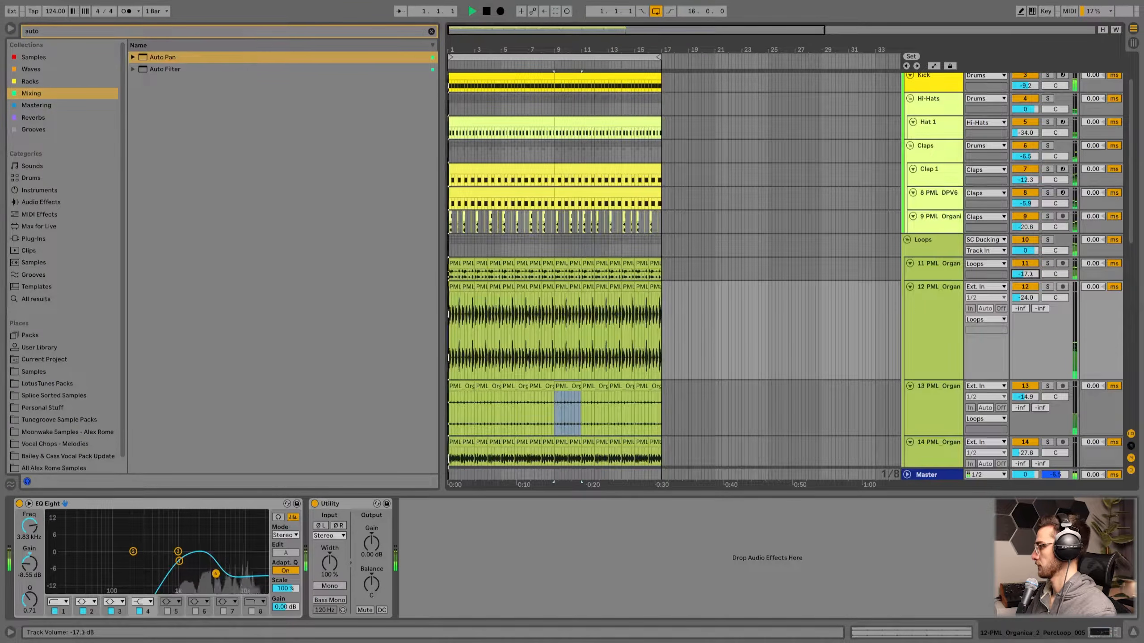
pyautogui.scroll(-8, 863, 370)
pyautogui.click(566, 311)
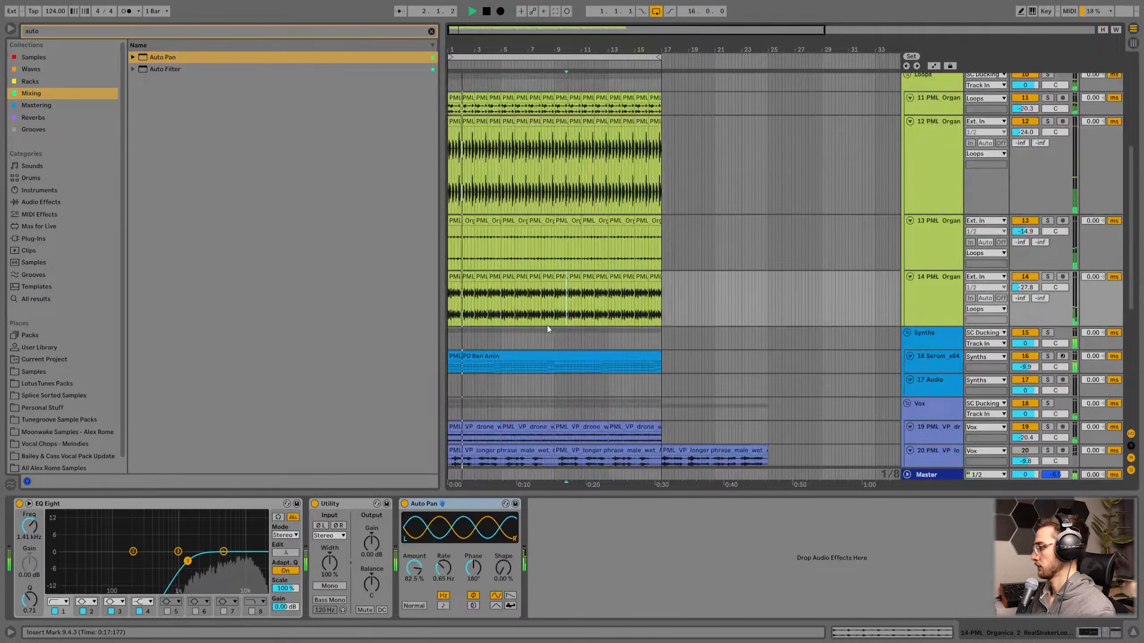
pyautogui.press('h')
# - Set the volume of the longer-phrase vocal on track 20 to -15.3 dB and clear the browser search
pyautogui.scroll(-2, 556, 351)
pyautogui.scroll(-3, 556, 352)
pyautogui.click(566, 342)
pyautogui.click(535, 342)
pyautogui.click(1004, 352)
pyautogui.moveTo(1025, 353); pyautogui.dragTo(1025, 361)
pyautogui.click(914, 349)
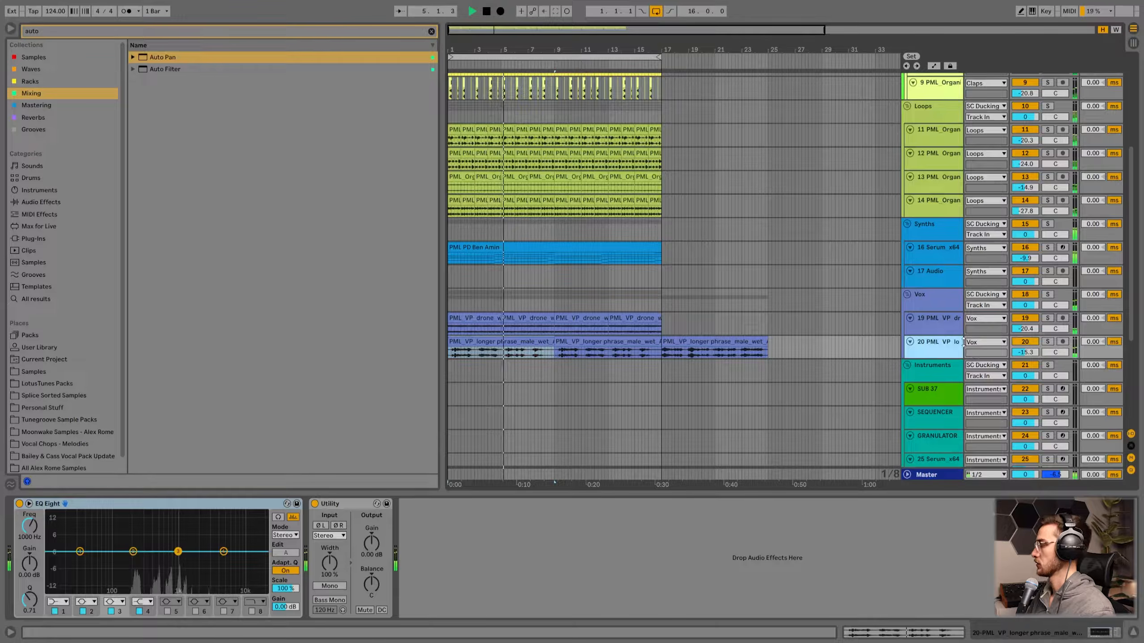
pyautogui.click(432, 32)
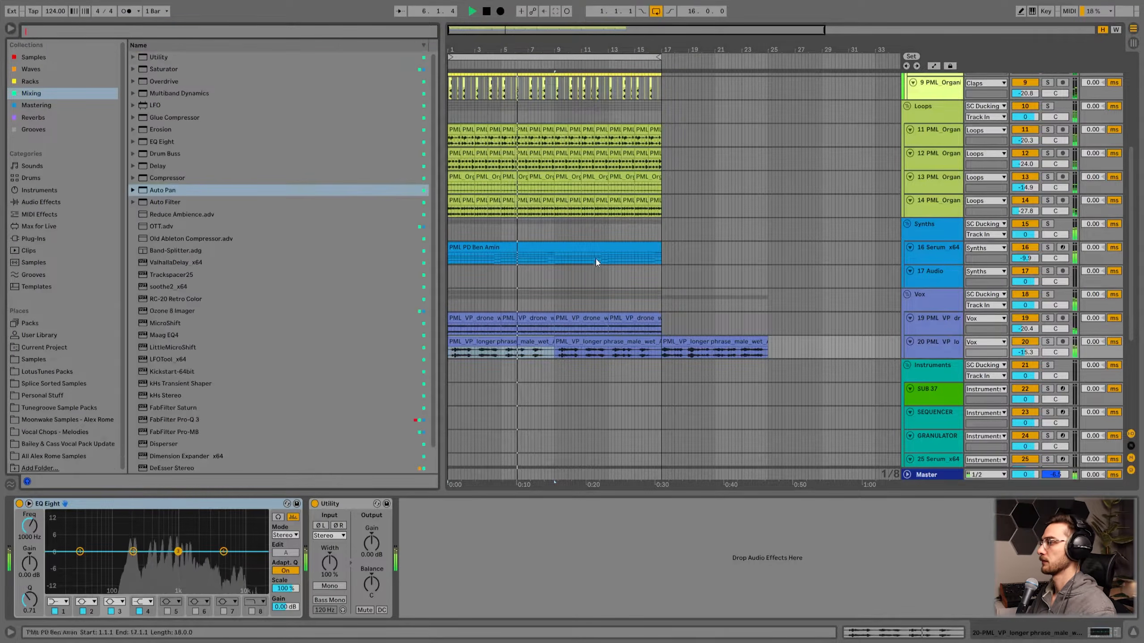
# - Mute track 11 temporarily to compare the mix, and stop playback
pyautogui.scroll(3, 598, 253)
pyautogui.click(1032, 202)
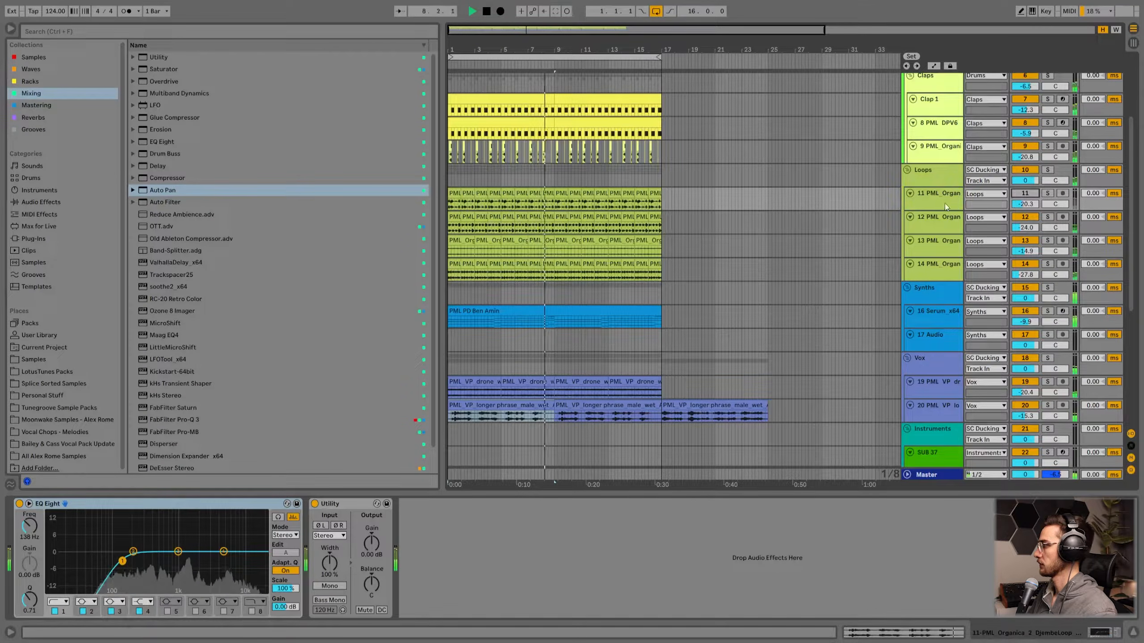
pyautogui.scroll(2, 946, 204)
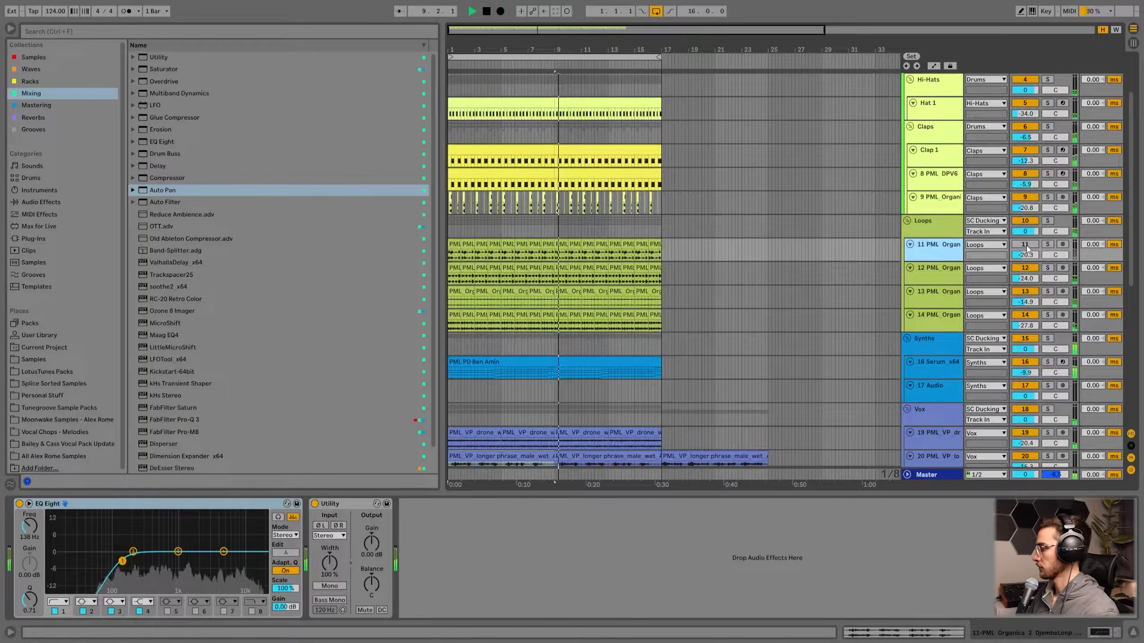
pyautogui.press('space')
# - Locate track 11's loop in the browser and preview AtmoGroove loops 001, 006 and 008 from the Atmospheric Groove Loops folder
pyautogui.rightClick(522, 246)
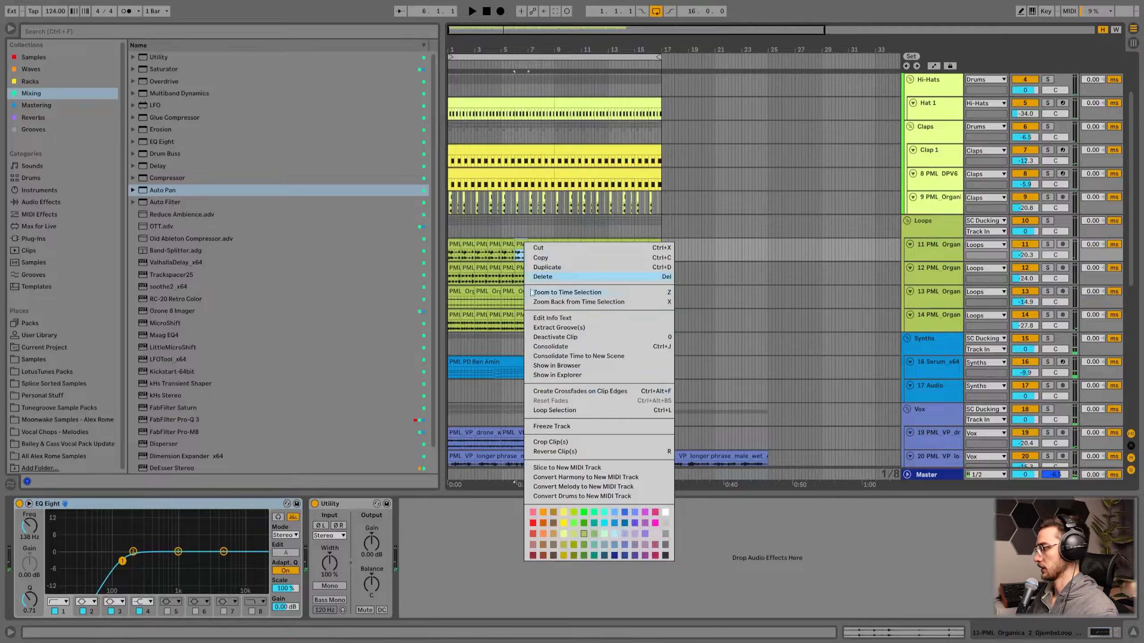
pyautogui.click(564, 366)
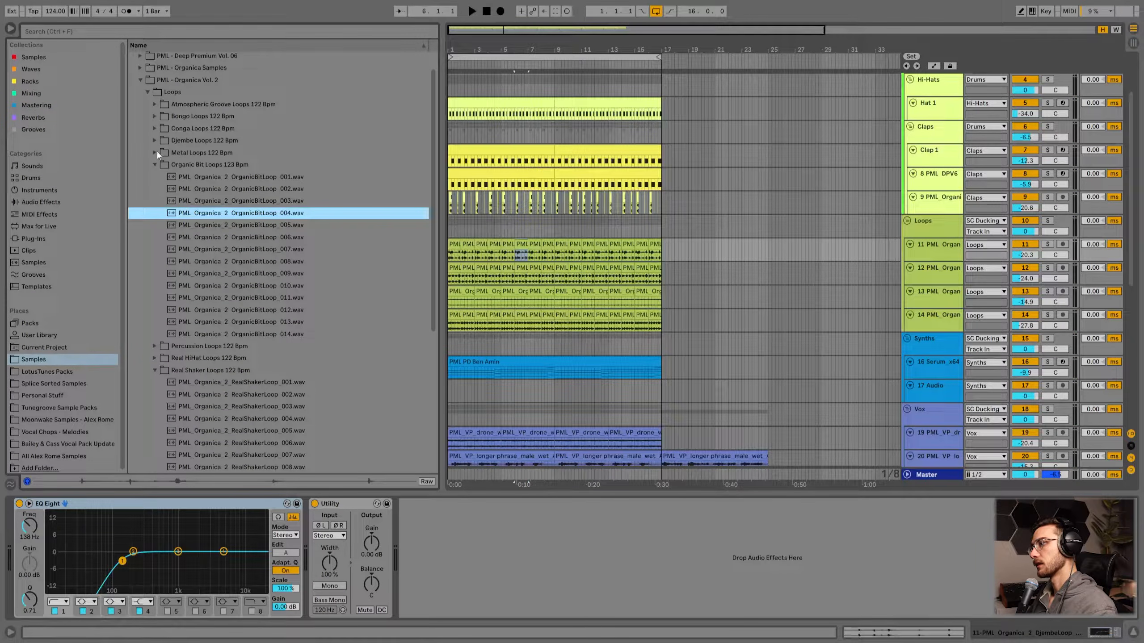
pyautogui.click(152, 104)
pyautogui.click(183, 142)
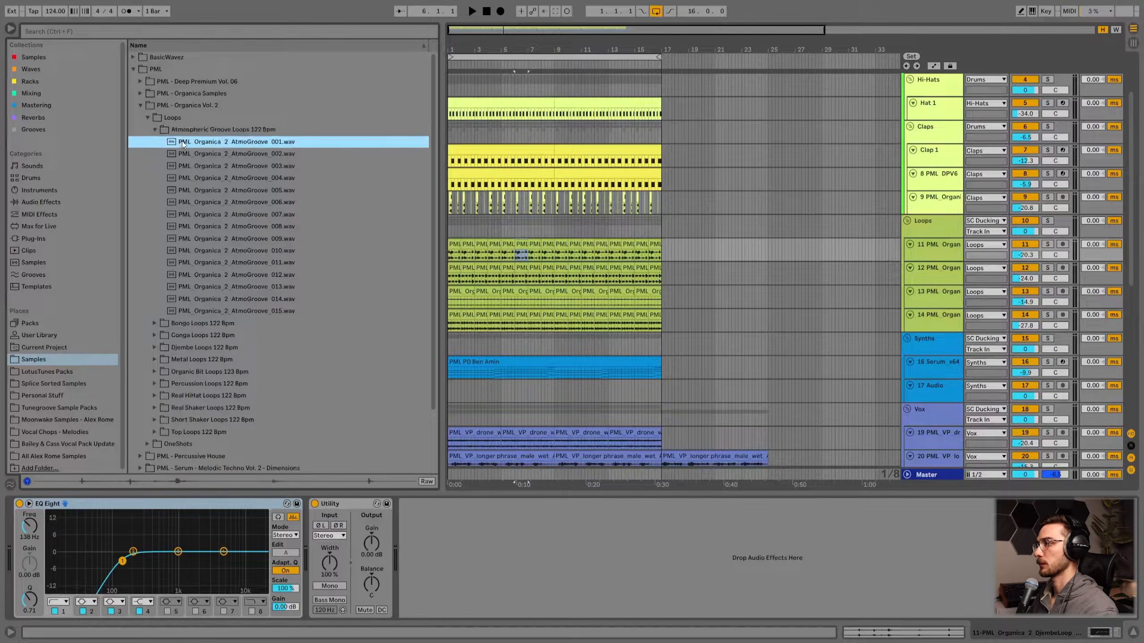
pyautogui.click(202, 205)
pyautogui.scroll(-1, 208, 205)
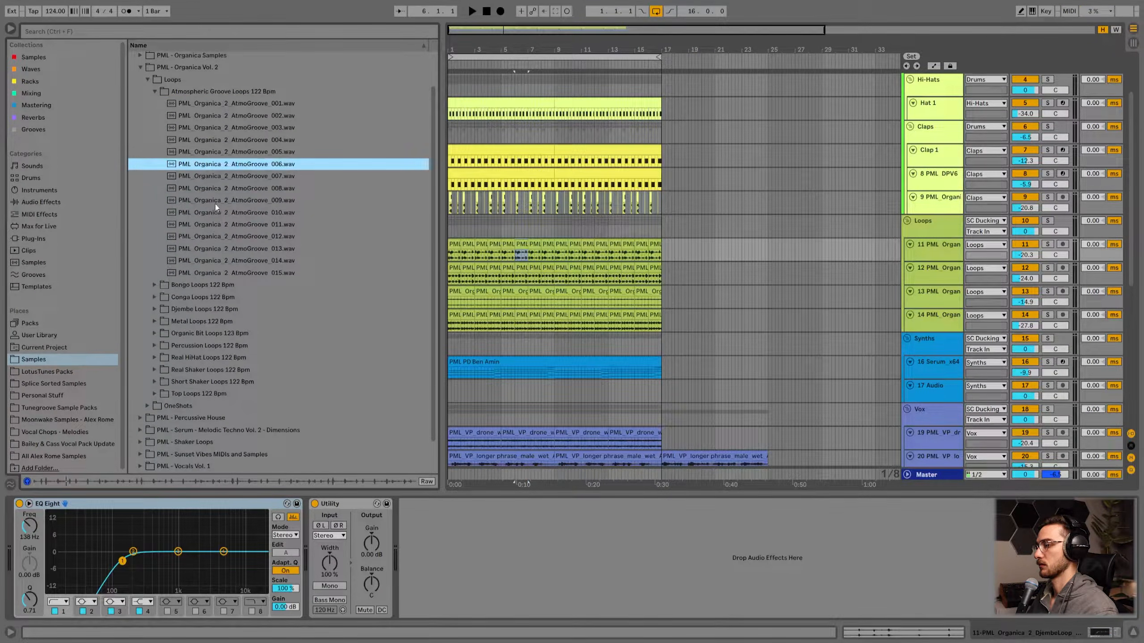
pyautogui.click(212, 188)
pyautogui.scroll(1, 225, 216)
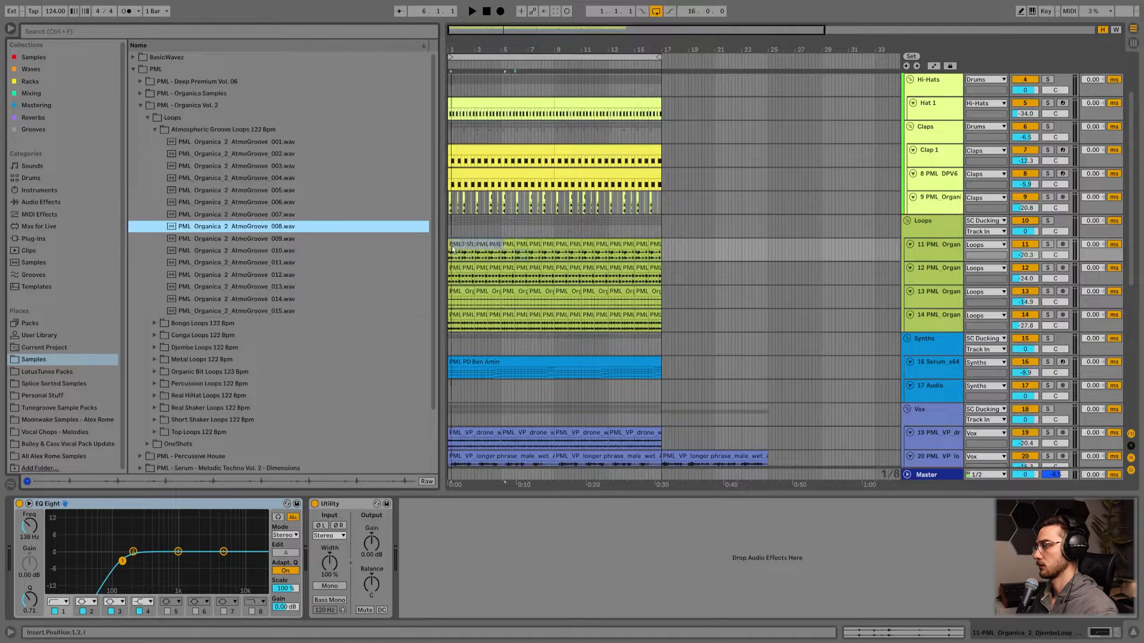
# - Replace track 11's clips with PML_Organica_2_AtmoGroove_008, duplicated from bar 1 to bar 17, and set the track's volume to -19.3 dB
pyautogui.moveTo(457, 249); pyautogui.dragTo(459, 248)
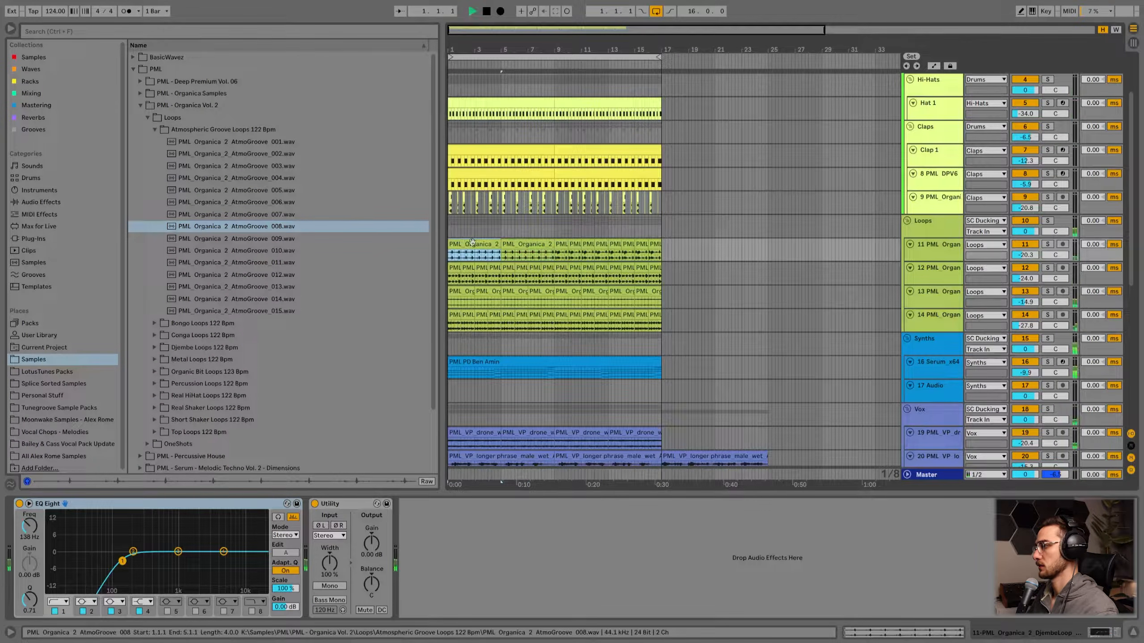
pyautogui.hotkey('ctrl', 'd')
pyautogui.hotkey('ctrl', 'd')
pyautogui.hotkey('ctrl', 'd')
pyautogui.click(486, 246)
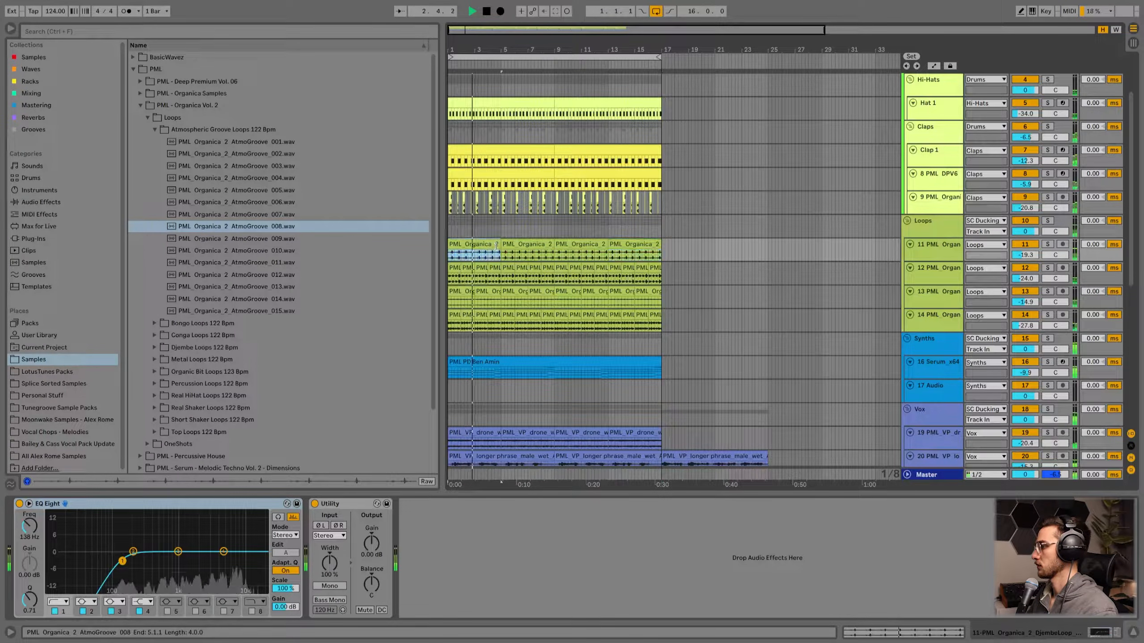
pyautogui.click(481, 270)
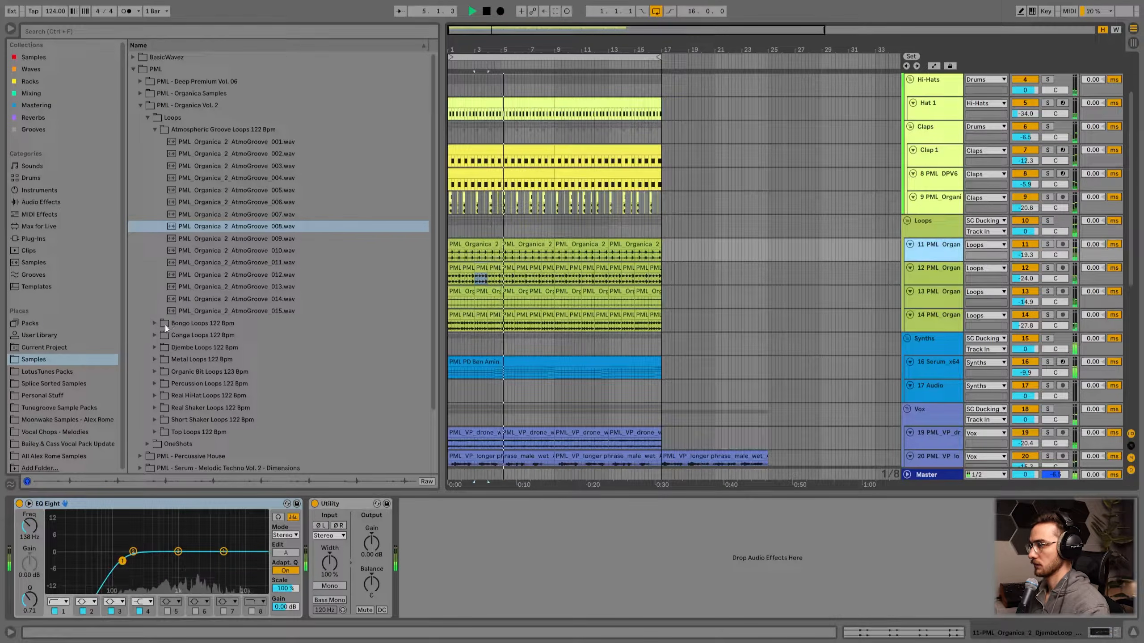
# - Solo track 11 with its bar 1 loop selected, stop playback, and preview AtmoGroove loops 013, 014 and 015
pyautogui.click(478, 245)
pyautogui.click(1048, 245)
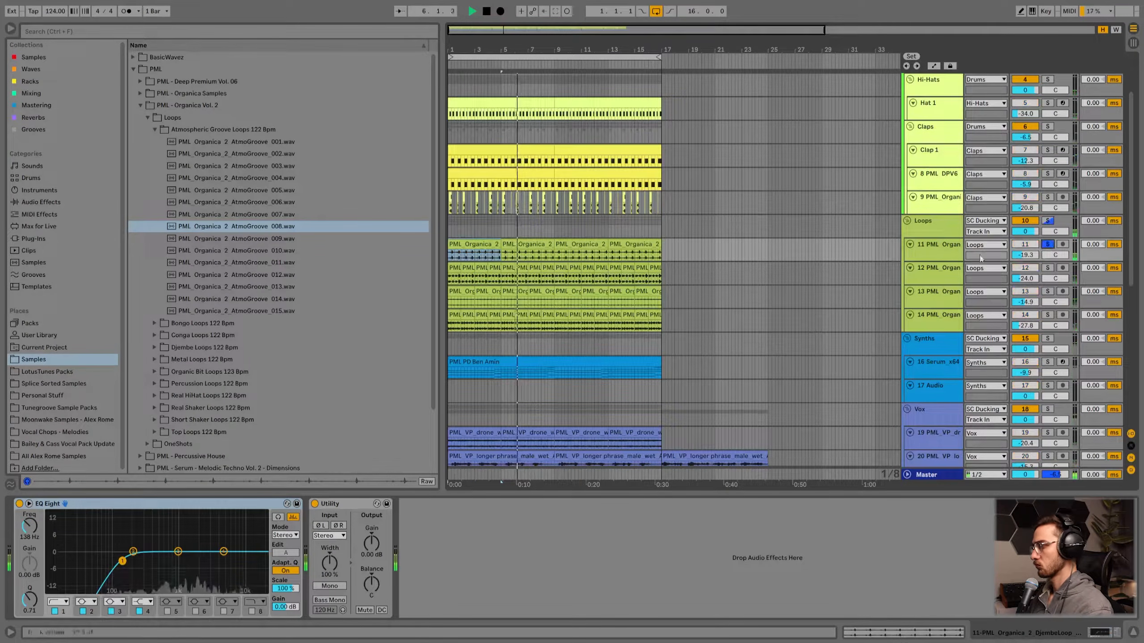
pyautogui.press('space')
pyautogui.click(227, 286)
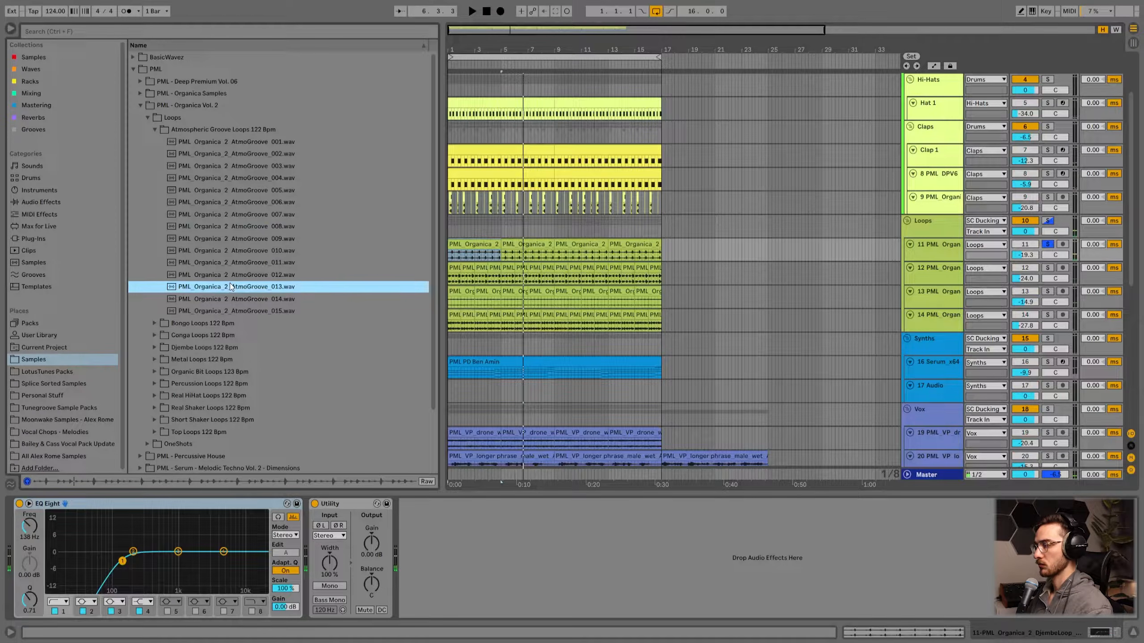
pyautogui.click(228, 300)
pyautogui.click(196, 311)
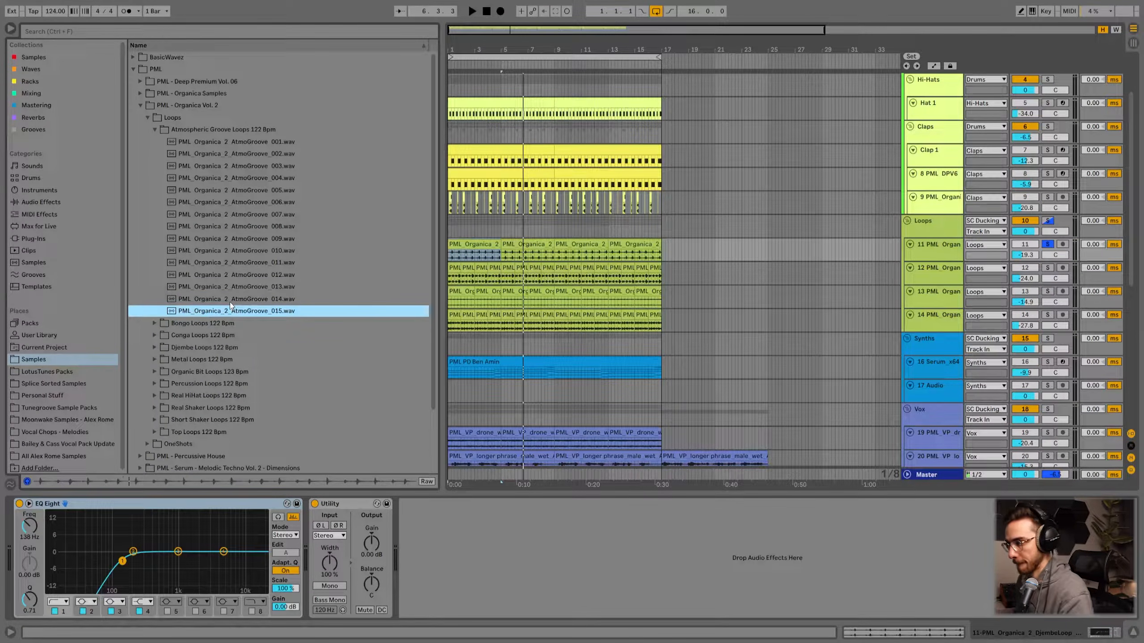
# - Try the AtmoGroove_015 loop at bar 1 of track 11, then unsolo the track to hear it in the mix
pyautogui.click(467, 244)
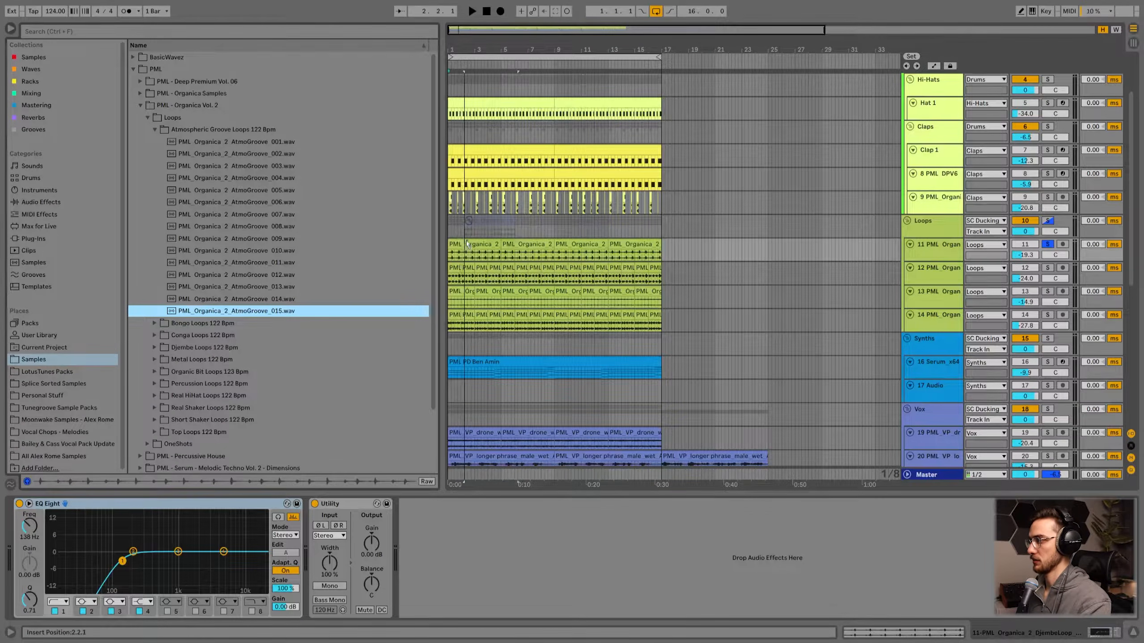
pyautogui.click(460, 244)
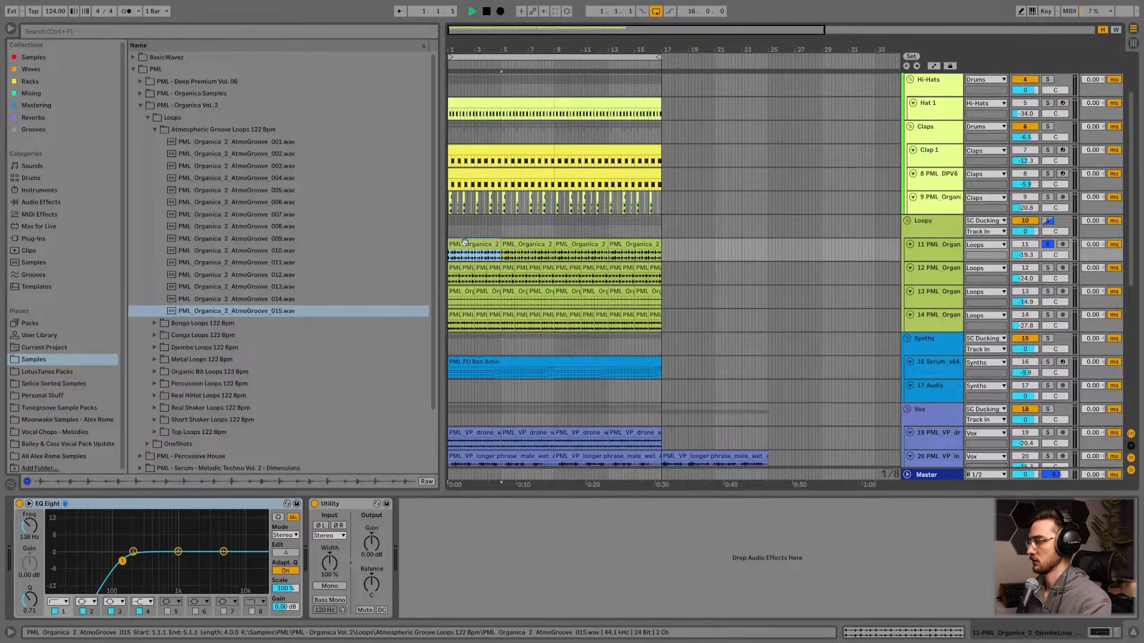
pyautogui.click(1047, 244)
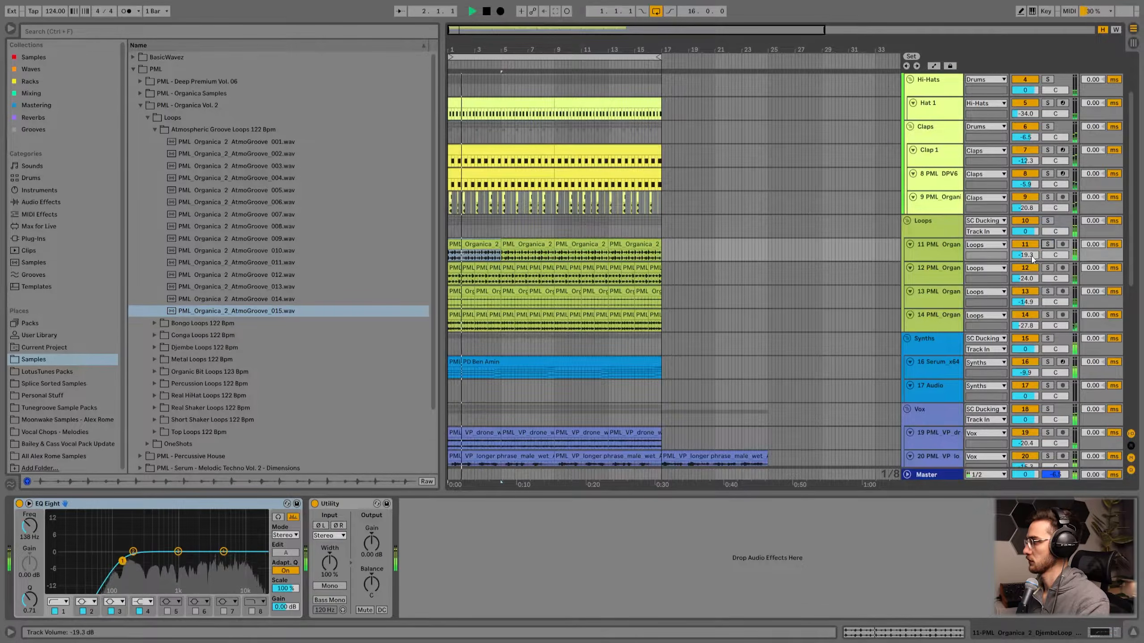
# - Place AtmoGroove_013 at bar 1 of track 11, duplicate it to fill 16 bars, and lower the track volume to -23.6 dB
pyautogui.click(233, 287)
pyautogui.press('space')
pyautogui.moveTo(233, 289); pyautogui.dragTo(473, 246)
pyautogui.press('space')
pyautogui.hotkey('ctrl', 'd')
pyautogui.hotkey('ctrl', 'd')
pyautogui.hotkey('ctrl', 'd')
pyautogui.moveTo(1025, 254); pyautogui.dragTo(1025, 270)
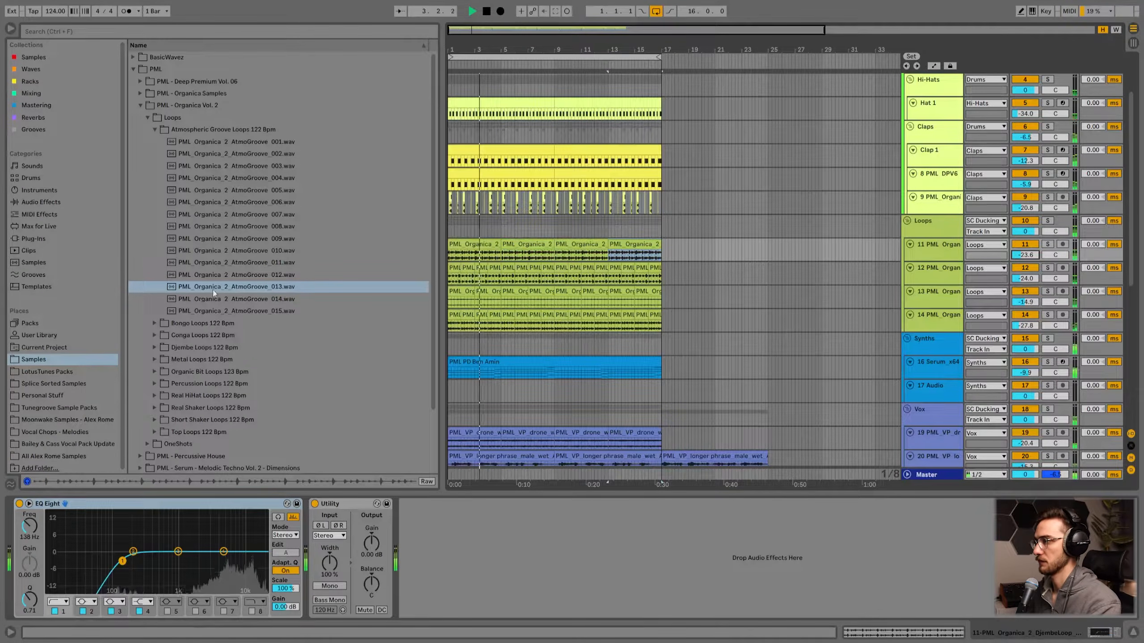
# - Add an audio track at the end of the Loops group and place TopLoop_010 from Top Loops 122 Bpm at bar 1
pyautogui.click(153, 132)
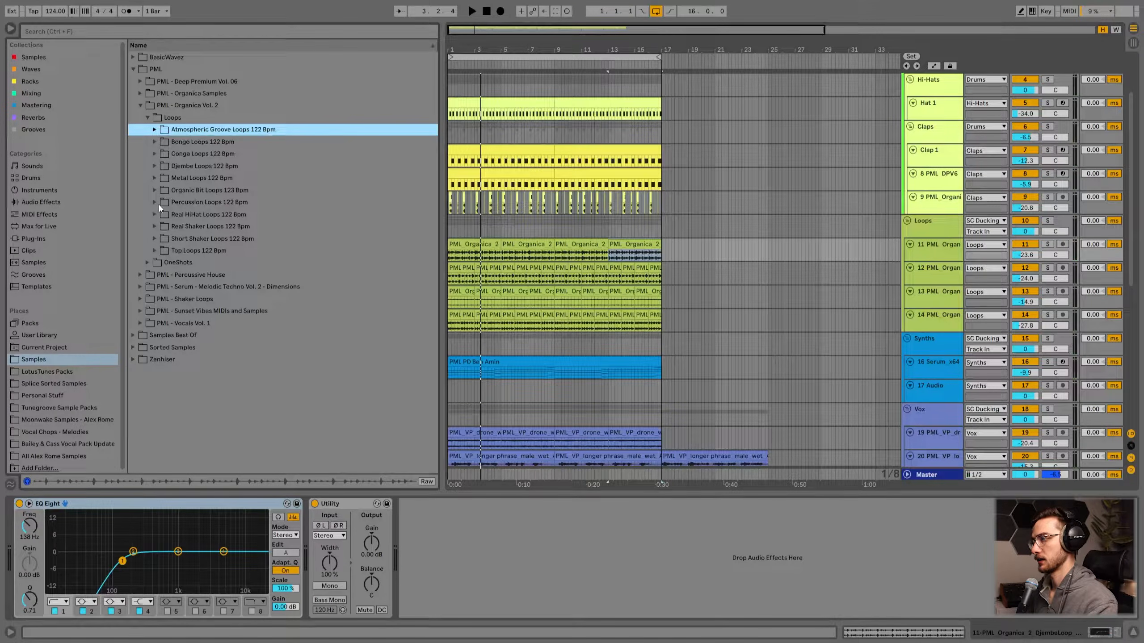
pyautogui.click(154, 251)
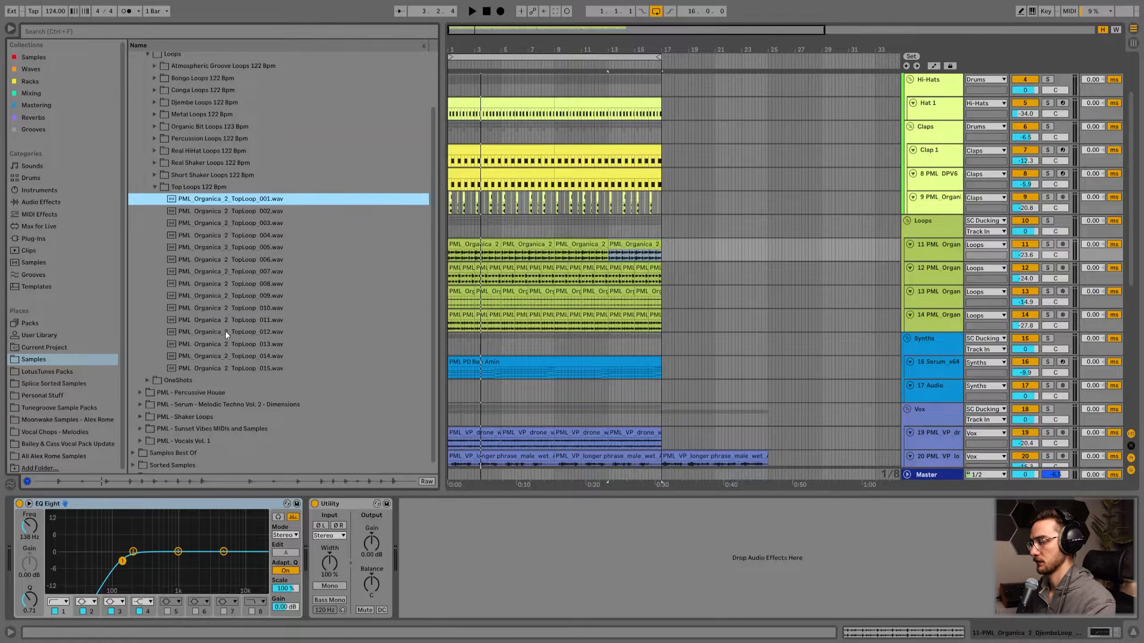
pyautogui.click(228, 308)
pyautogui.scroll(-1, 221, 311)
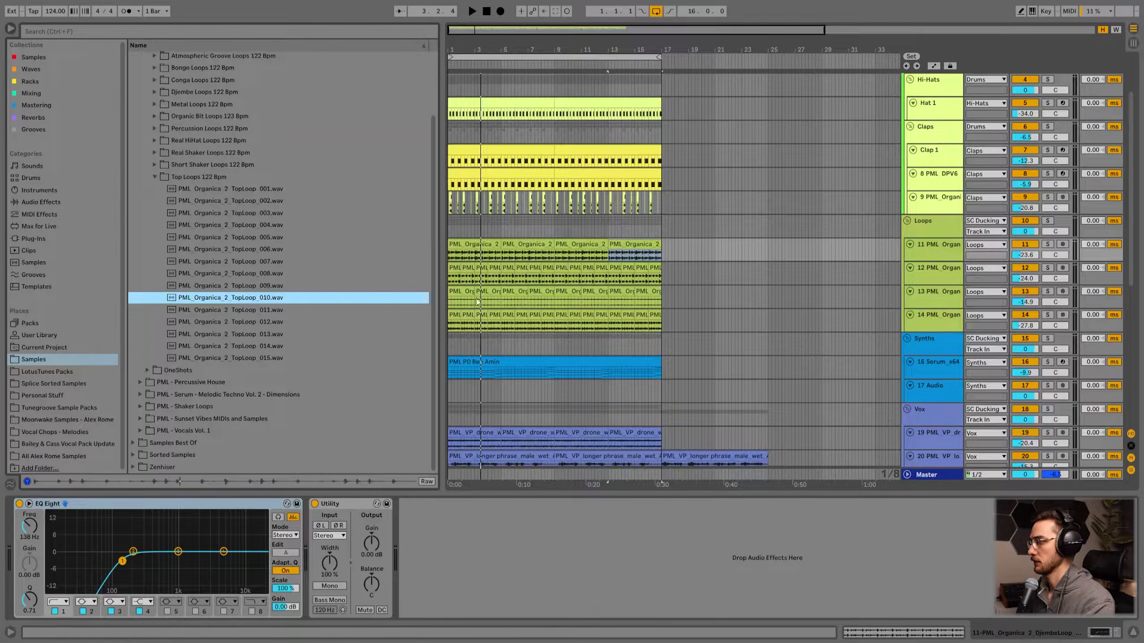
pyautogui.hotkey('ctrl', 't')
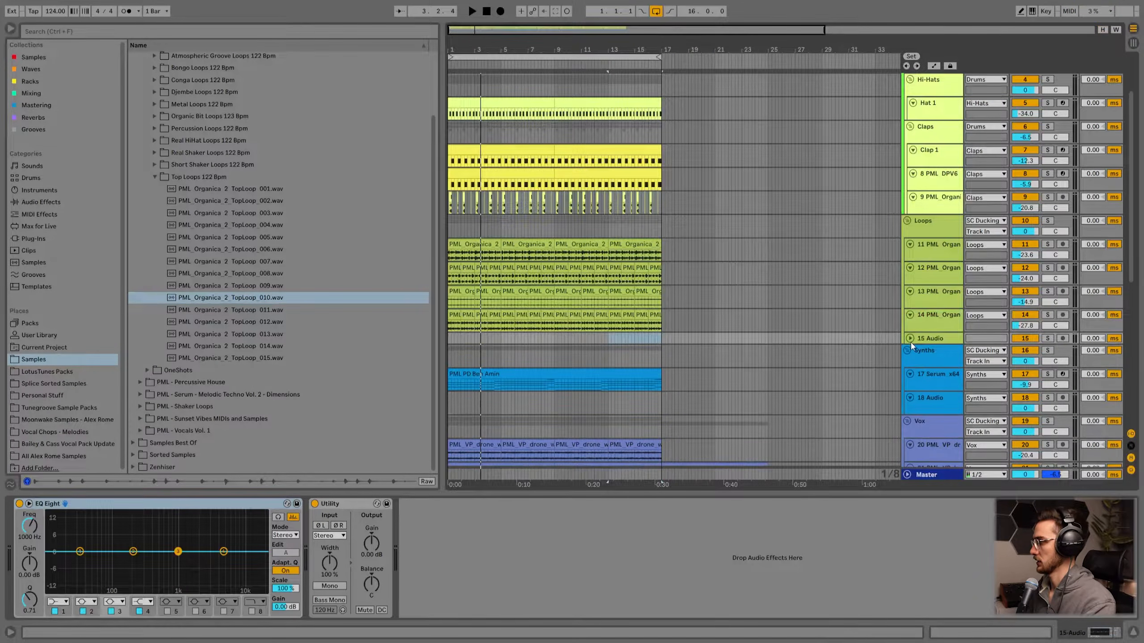
pyautogui.moveTo(336, 299); pyautogui.dragTo(459, 341)
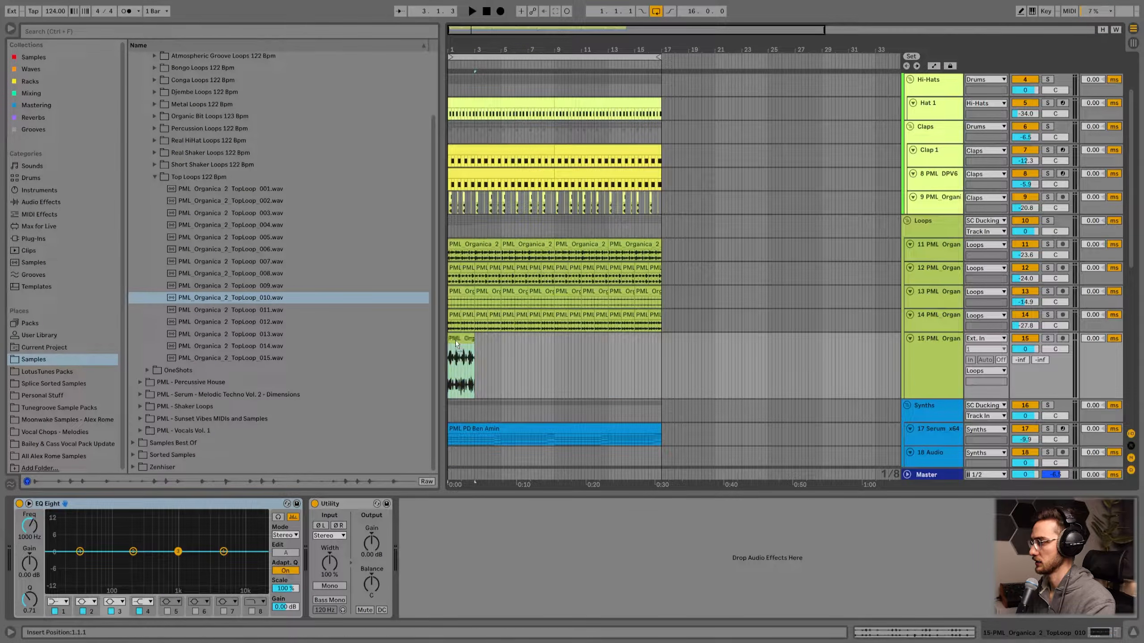
# - Duplicate the TopLoop_010 clip seven times to fill all 16 bars
pyautogui.hotkey('ctrl', 'd')
pyautogui.hotkey('ctrl', 'd')
pyautogui.hotkey('ctrl', 'd')
pyautogui.hotkey('ctrl', 'd')
pyautogui.hotkey('ctrl', 'd')
pyautogui.hotkey('ctrl', 'd')
pyautogui.hotkey('ctrl', 'd')
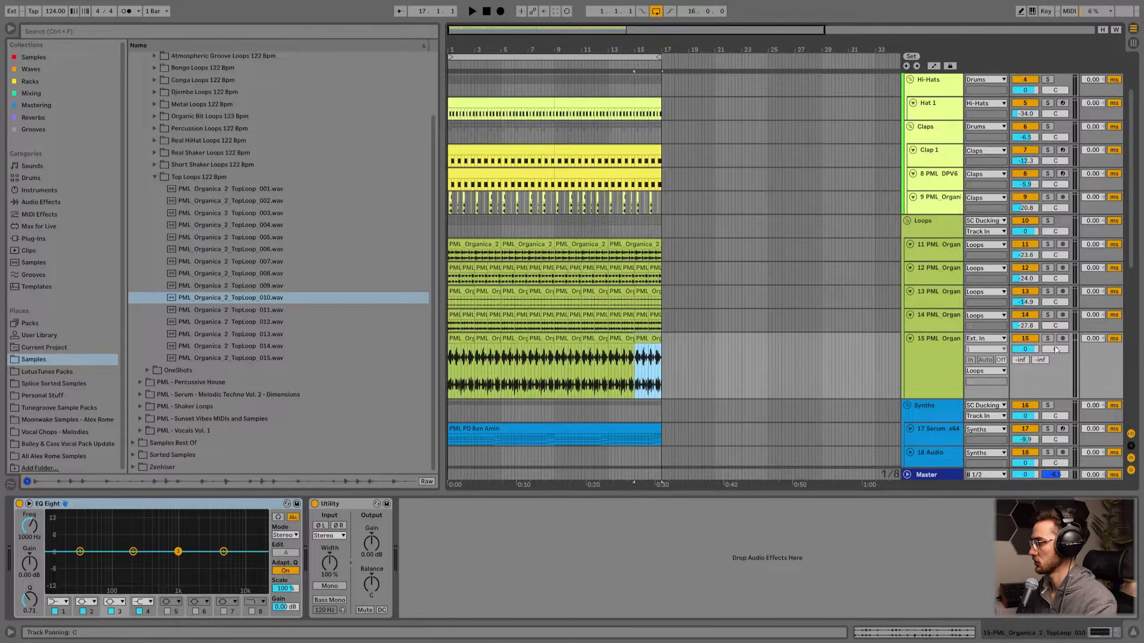
# - During playback, set the top loop track's volume to -17.8 dB and cut its highs by 8.55 dB from about 1.50 kHz in EQ Eight
pyautogui.press('space')
pyautogui.moveTo(1024, 349)
pyautogui.mouseDown()
pyautogui.moveTo(1025, 374)
pyautogui.moveTo(1025, 347)
pyautogui.mouseUp()
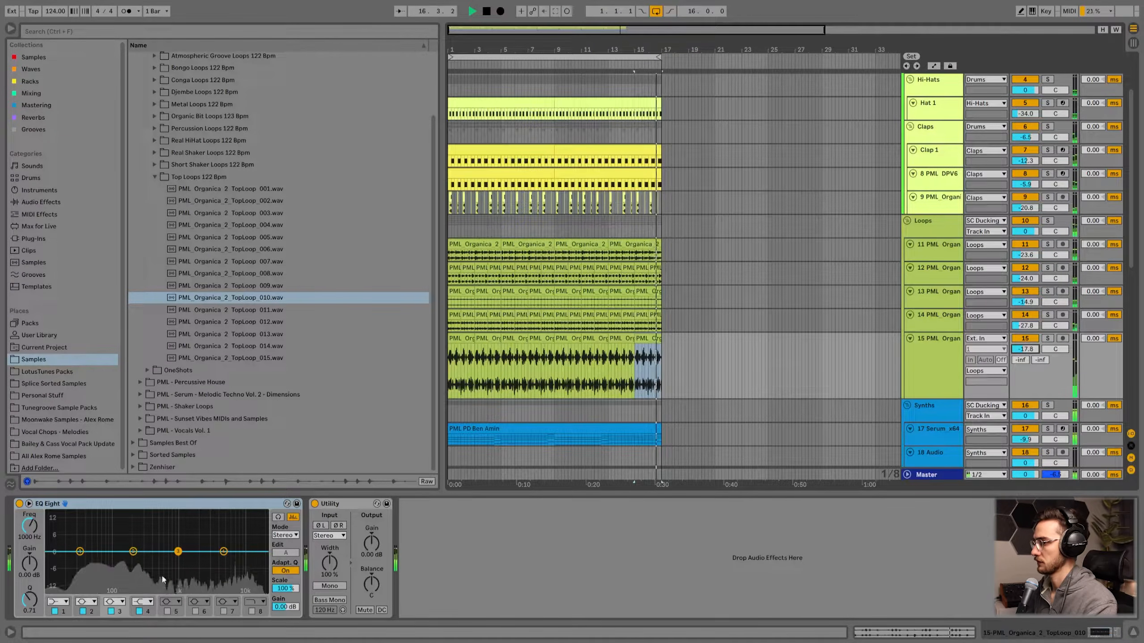
pyautogui.moveTo(224, 554); pyautogui.dragTo(185, 569)
pyautogui.moveTo(557, 396); pyautogui.dragTo(560, 356)
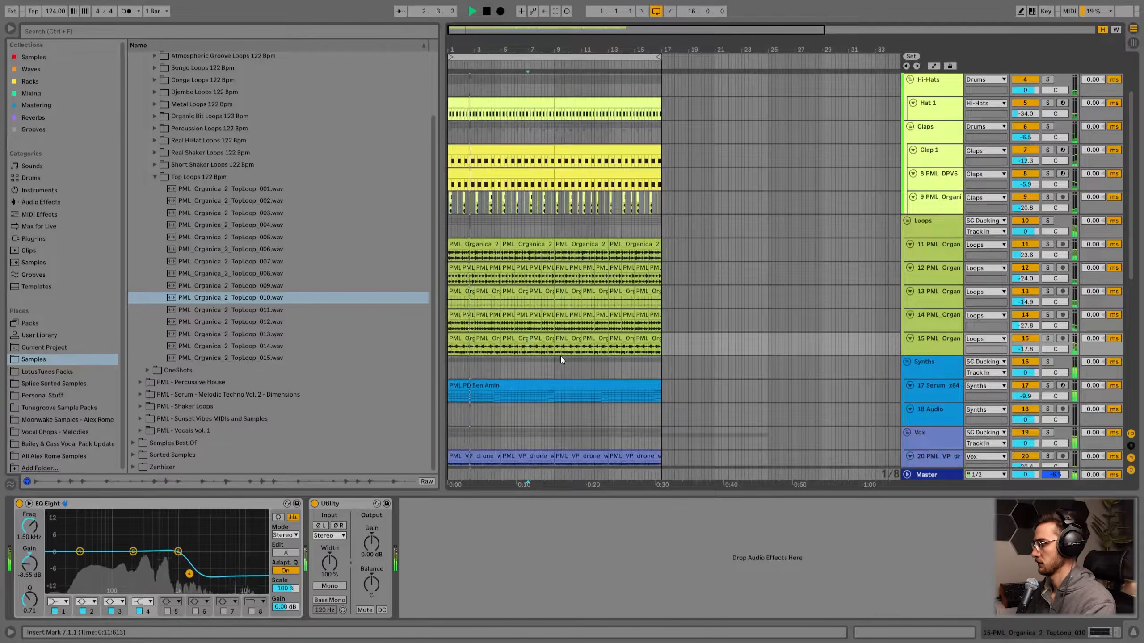
# - Select the vocal drone clip at bar 5 on track 20 and save the project
pyautogui.scroll(-4, 552, 334)
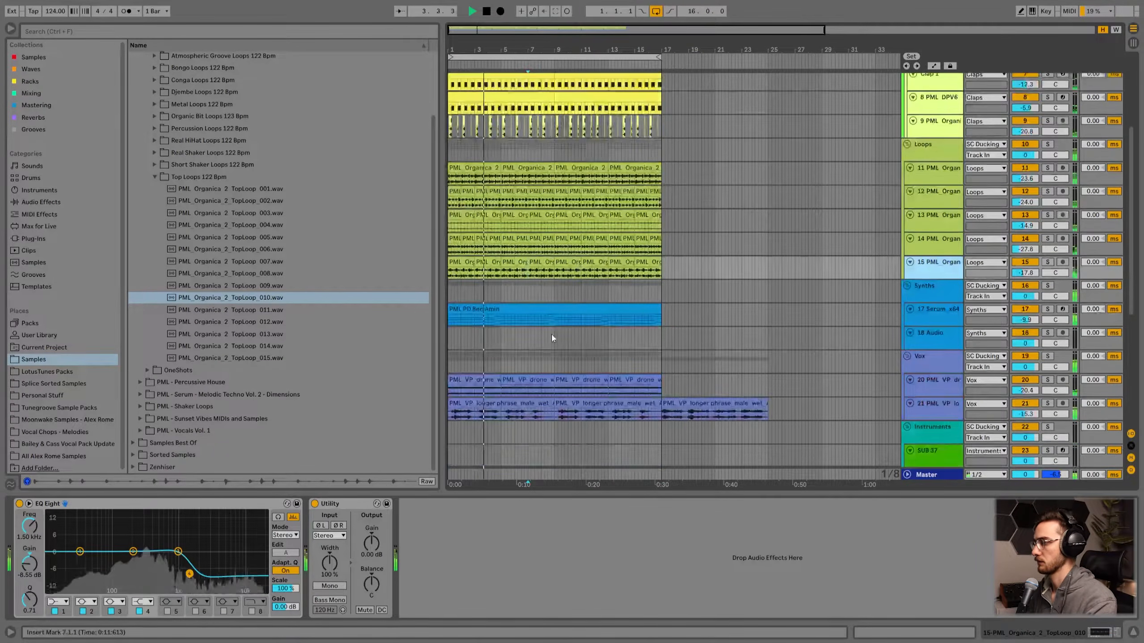
pyautogui.click(544, 309)
pyautogui.scroll(-3, 545, 300)
pyautogui.click(545, 300)
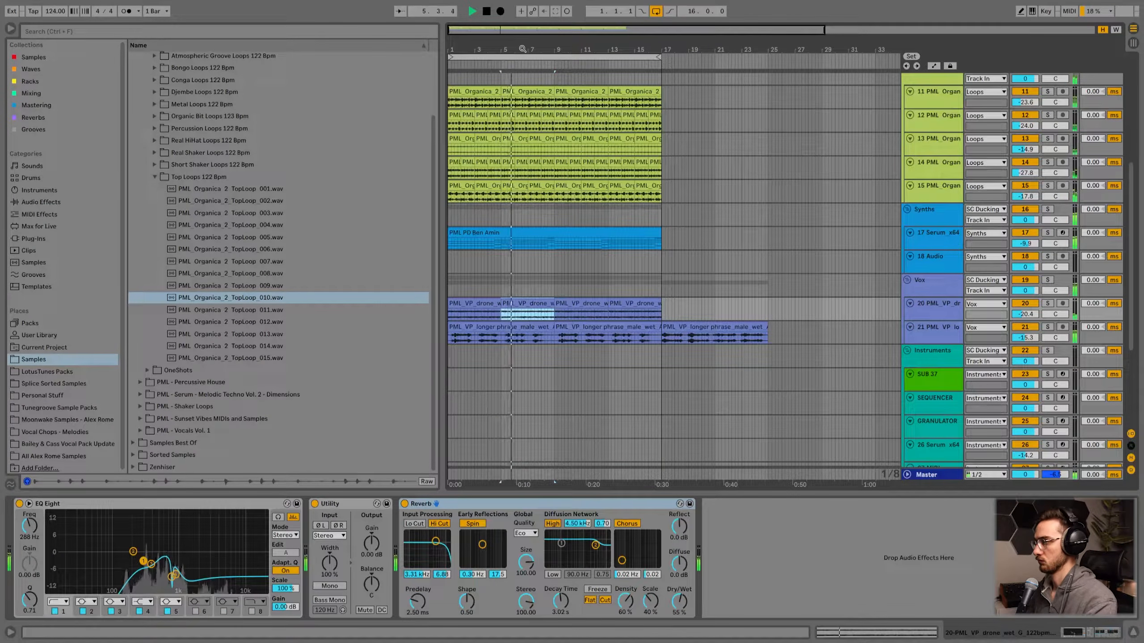
pyautogui.hotkey('ctrl', 's')
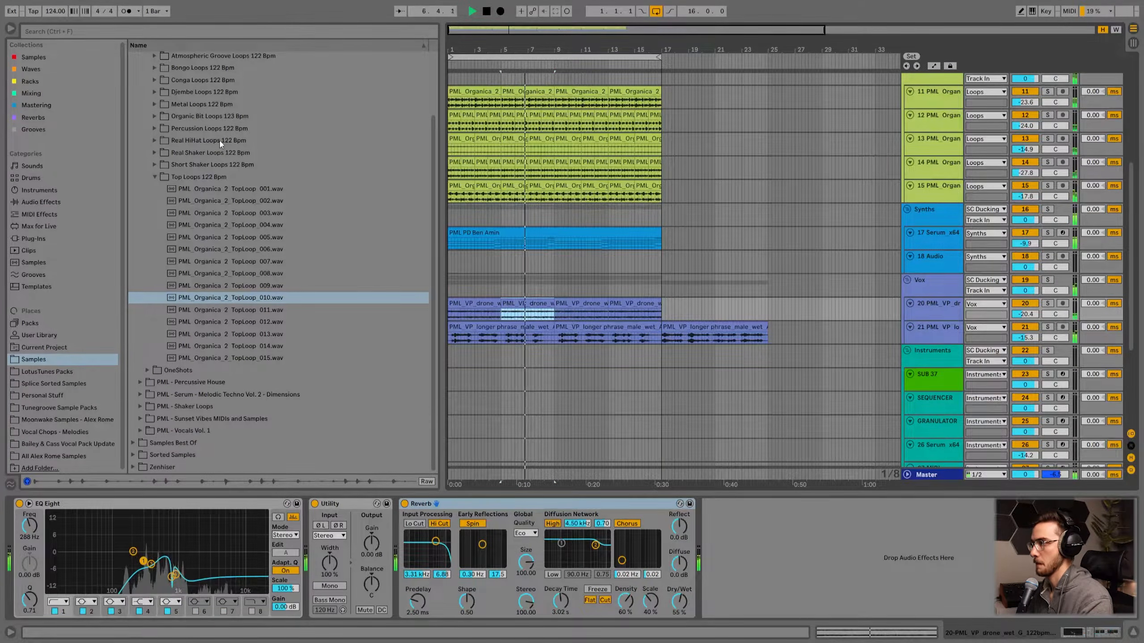
# - Listen to the arrangement with the longer vocal phrase track selected, and stop playback
pyautogui.scroll(3, 220, 140)
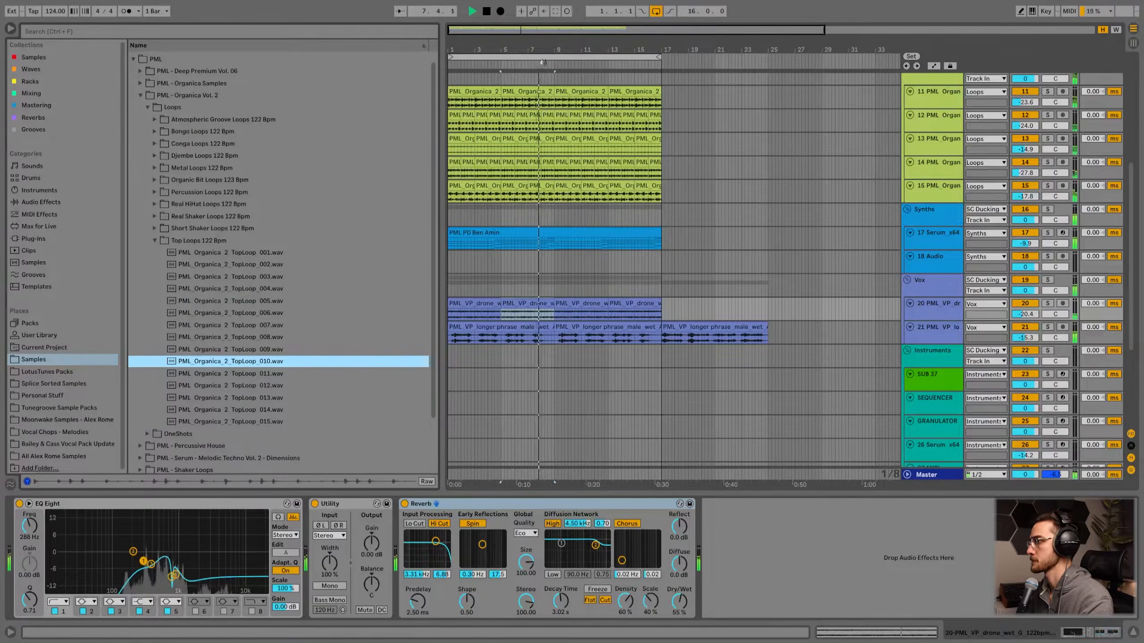
pyautogui.scroll(3, 504, 230)
pyautogui.scroll(-4, 665, 313)
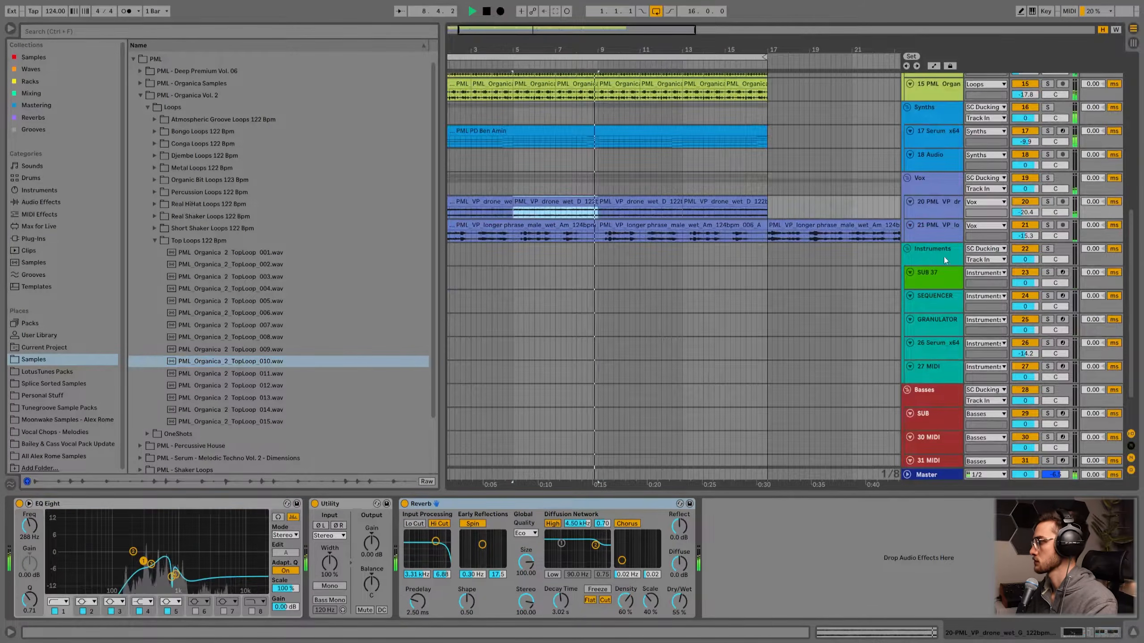
pyautogui.click(946, 229)
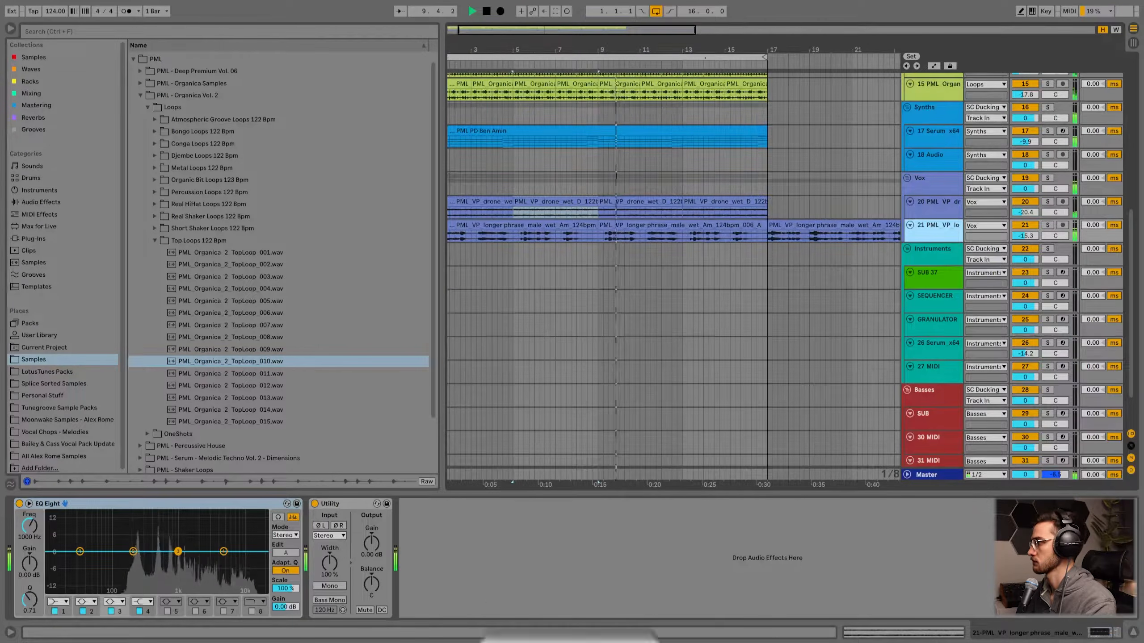
pyautogui.press('-')
pyautogui.press('space')
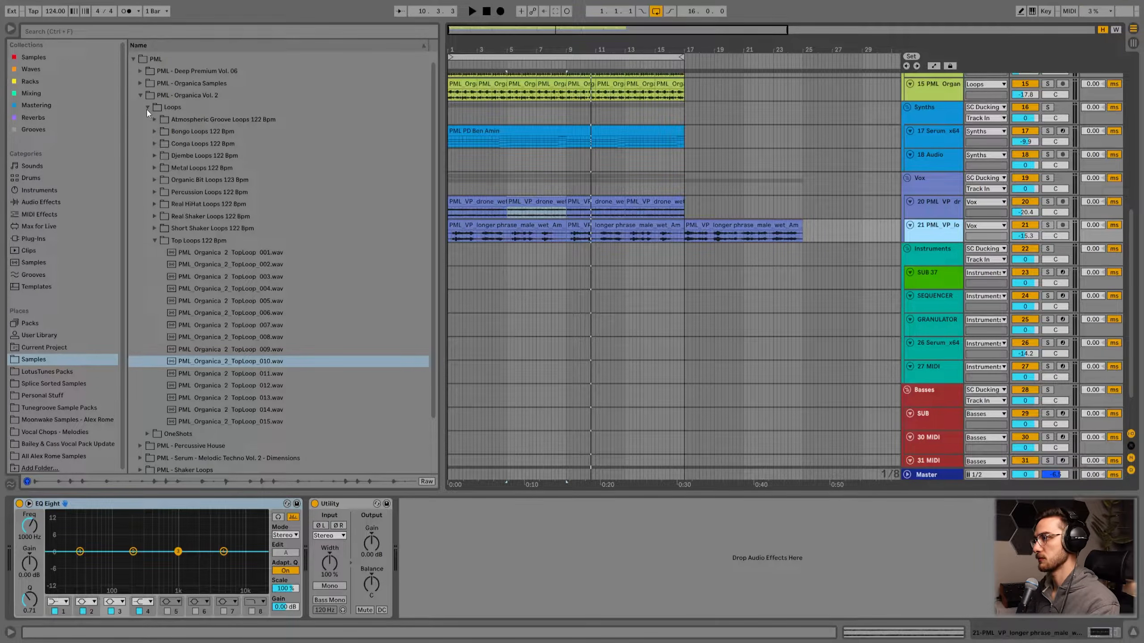
# - Close the Organica Vol. 2 folders and open the wet Inhales Exhales samples in PML - Vocals Vol. 1
pyautogui.click(154, 240)
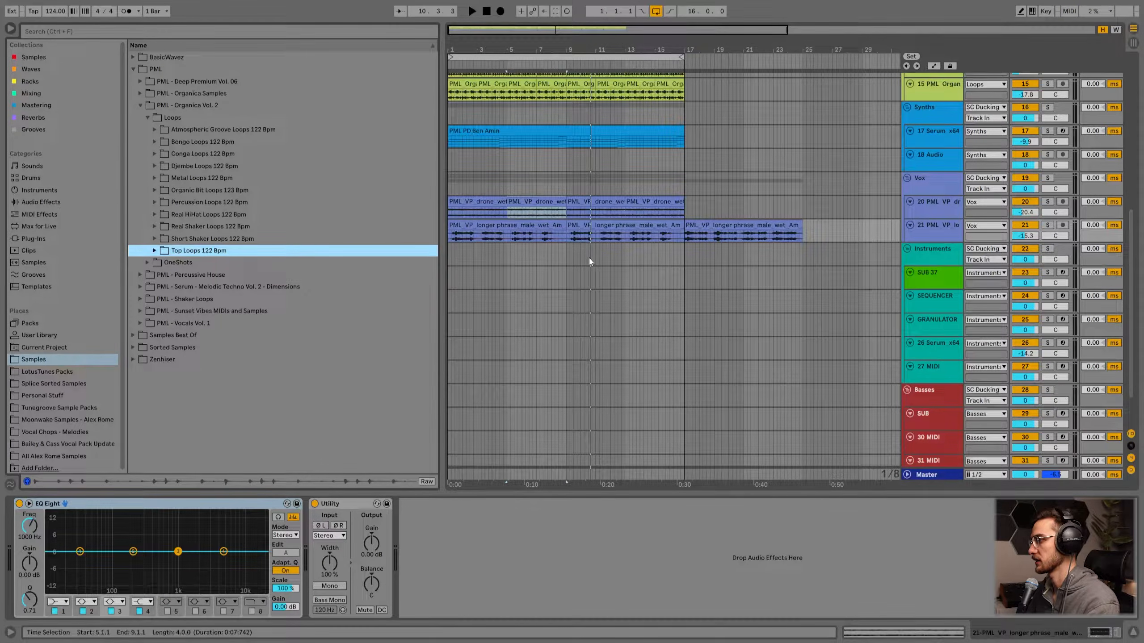
pyautogui.click(555, 255)
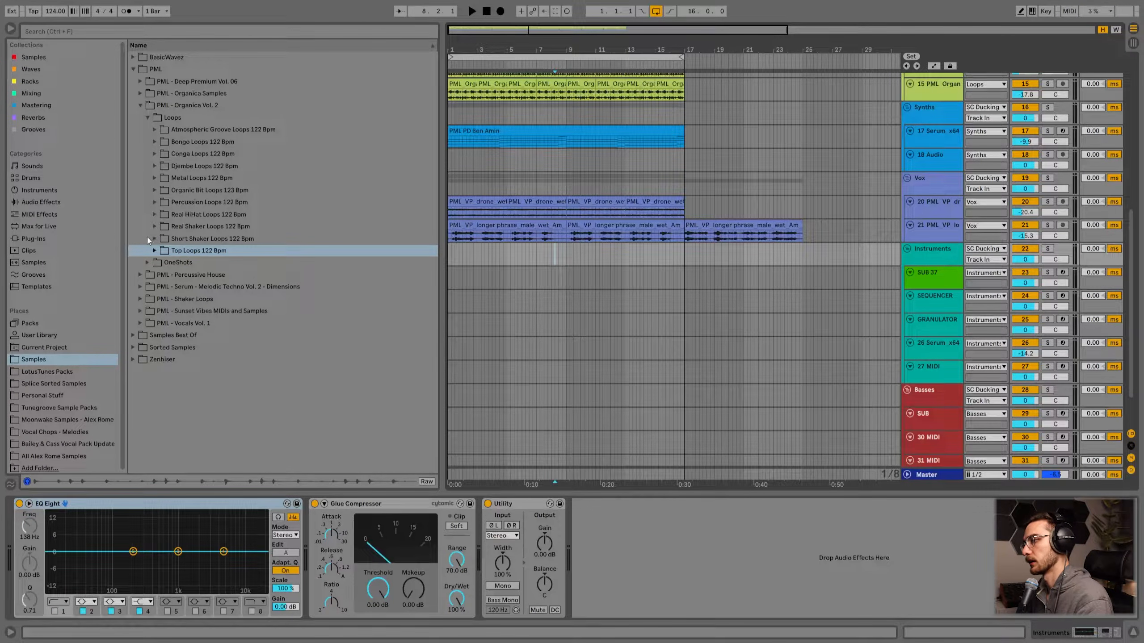
pyautogui.click(132, 348)
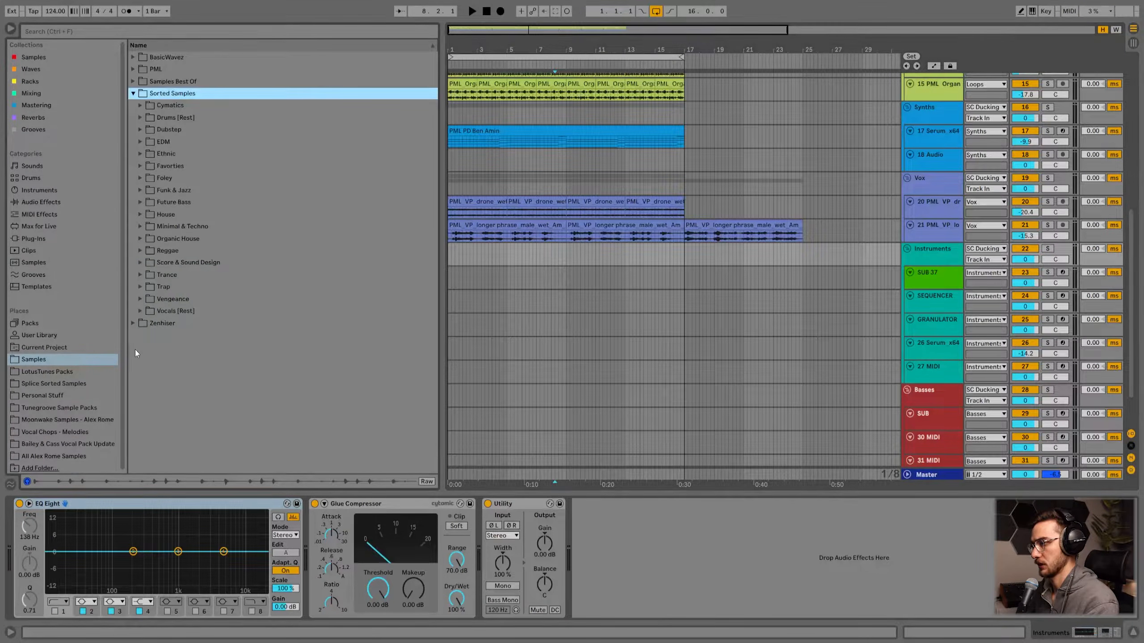
pyautogui.click(133, 69)
pyautogui.click(141, 106)
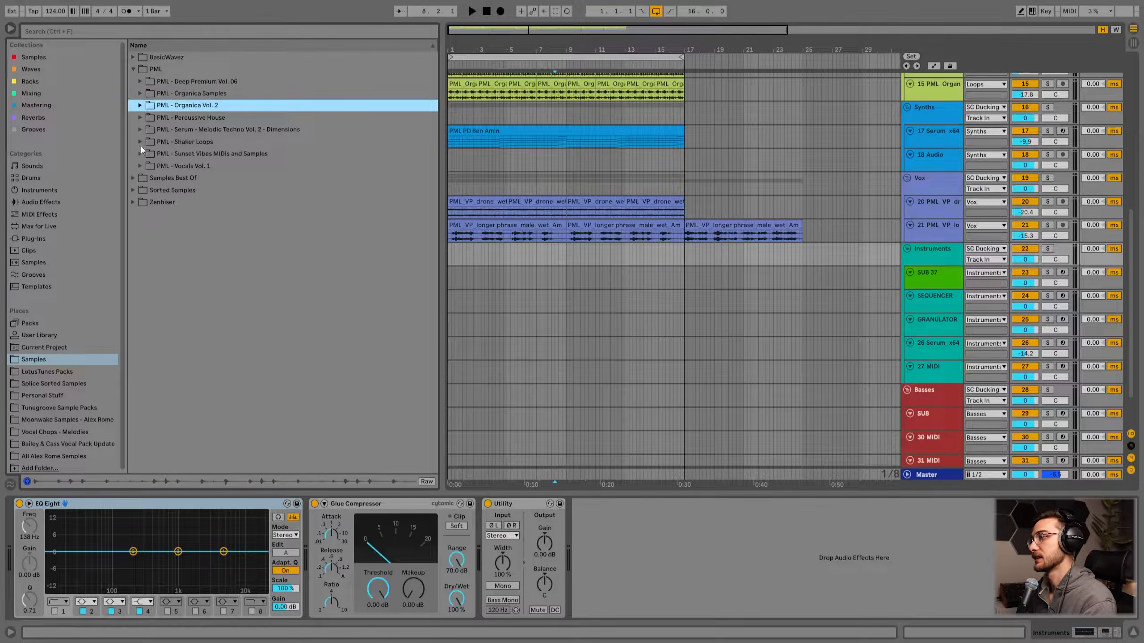
pyautogui.click(140, 166)
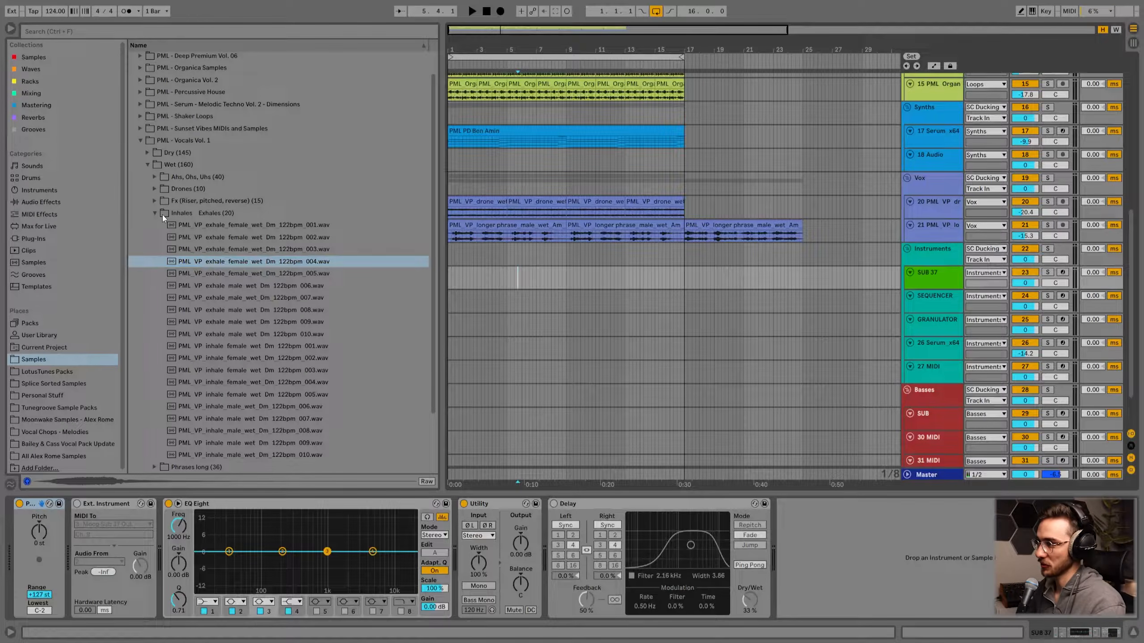
# - Preview the wet female exhale samples 004 and 002
pyautogui.click(245, 264)
pyautogui.click(261, 239)
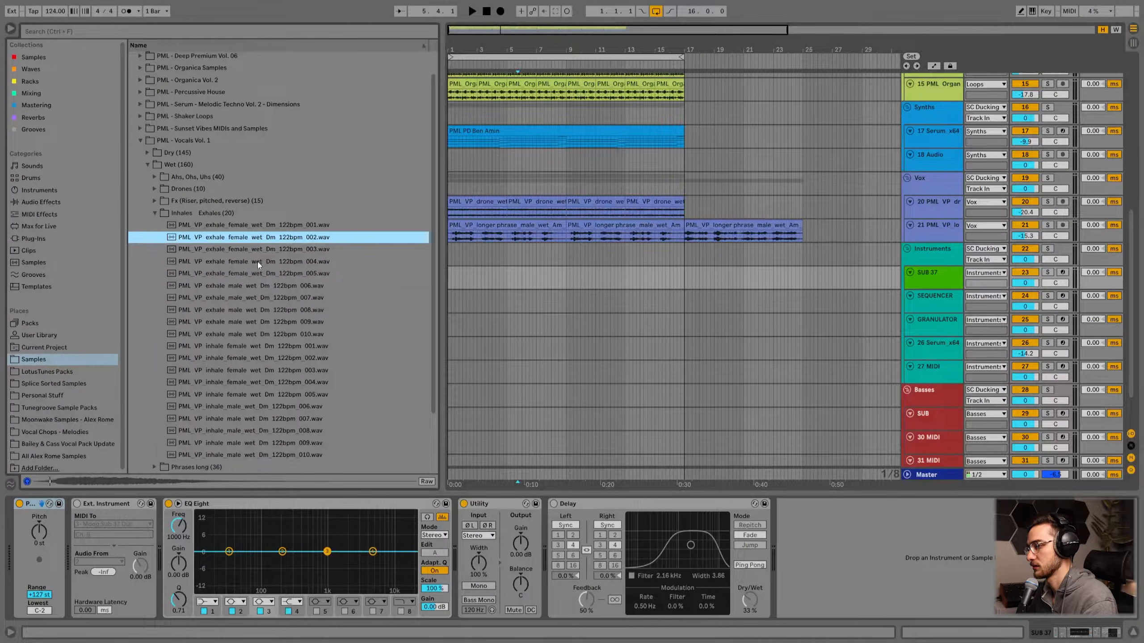
pyautogui.click(265, 263)
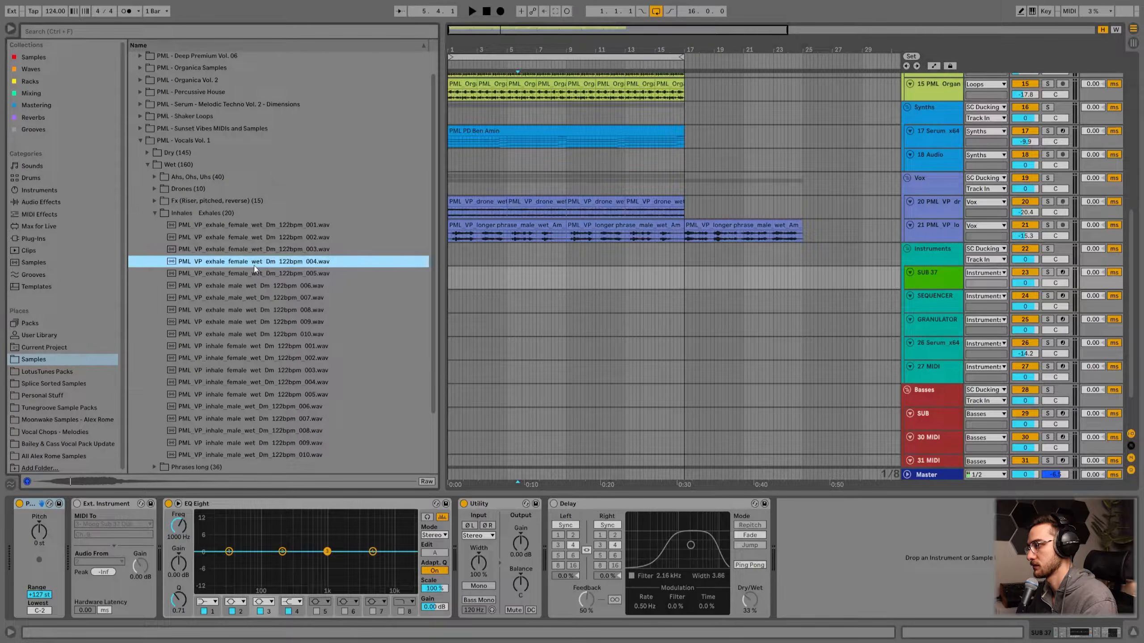
# - Place the female exhale 004 sample on audio track 18 at about 8.3.1 and lower the track volume to -12.4 dB
pyautogui.moveTo(258, 263); pyautogui.dragTo(564, 156)
pyautogui.click(566, 59)
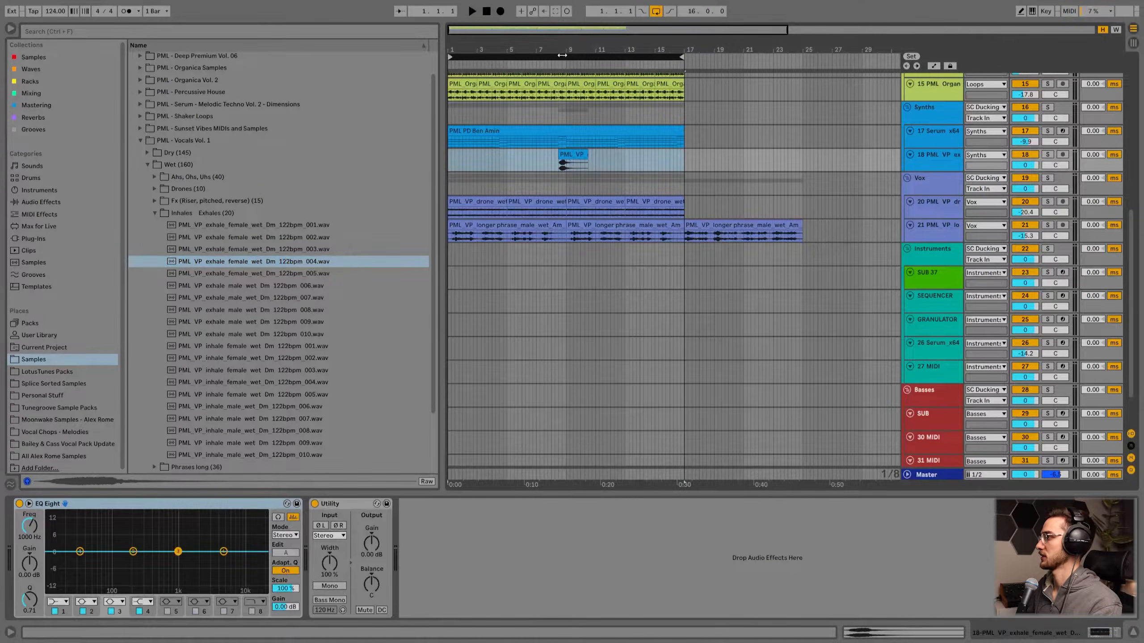
pyautogui.moveTo(560, 51); pyautogui.dragTo(559, 86)
pyautogui.click(575, 154)
pyautogui.moveTo(1026, 165); pyautogui.dragTo(1026, 174)
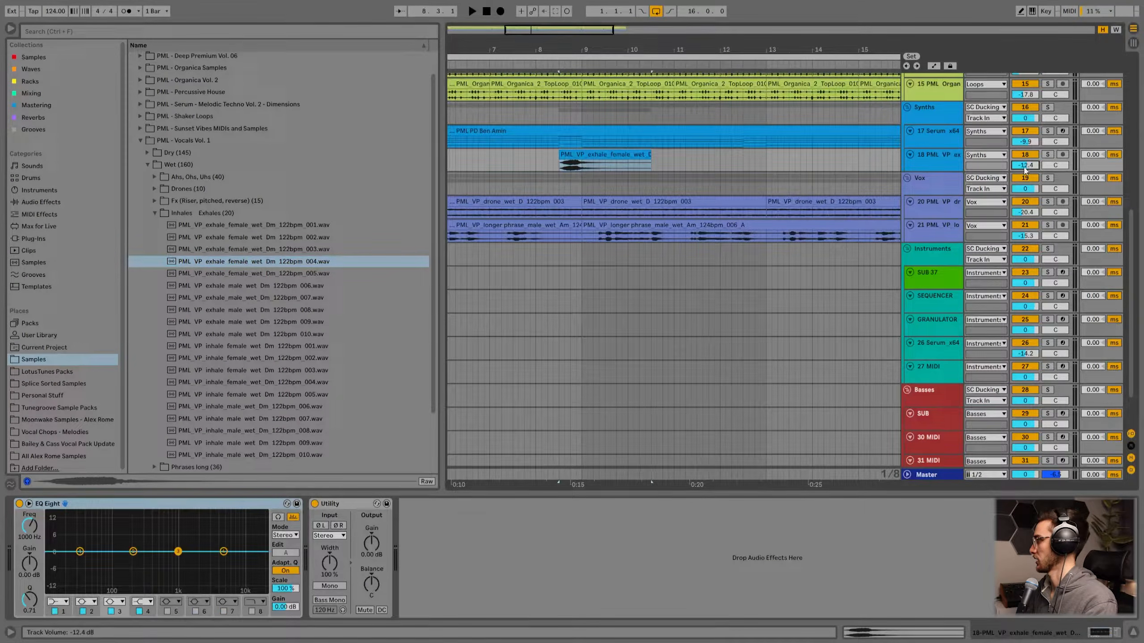
# - Add an audio track below the longer vocal phrase track in the Vox group and move the exhale clip onto it
pyautogui.click(932, 142)
pyautogui.scroll(1, 919, 192)
pyautogui.click(931, 181)
pyautogui.click(927, 252)
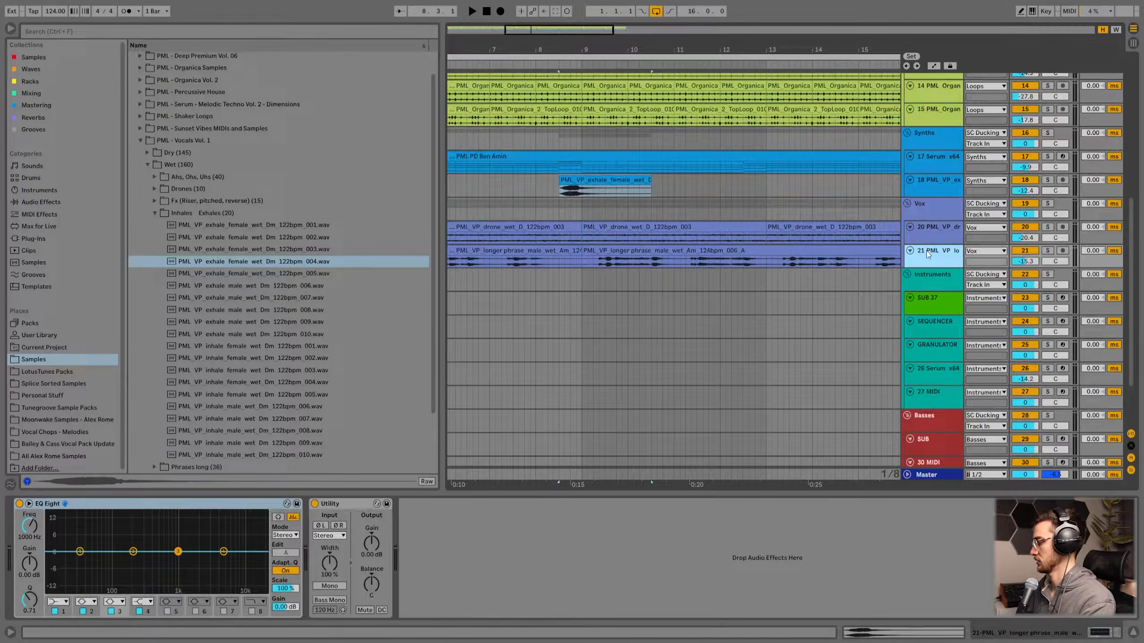
pyautogui.hotkey('ctrl', 't')
pyautogui.moveTo(596, 189); pyautogui.dragTo(601, 290)
# - Lower the exhale track's volume to -29.6 dB and cut its highs by 10.0 dB from about 516 Hz in EQ Eight
pyautogui.moveTo(1026, 285); pyautogui.dragTo(1027, 315)
pyautogui.moveTo(223, 551); pyautogui.dragTo(182, 577)
# - Open the exhale clip's sample settings and turn off warping
pyautogui.click(623, 276)
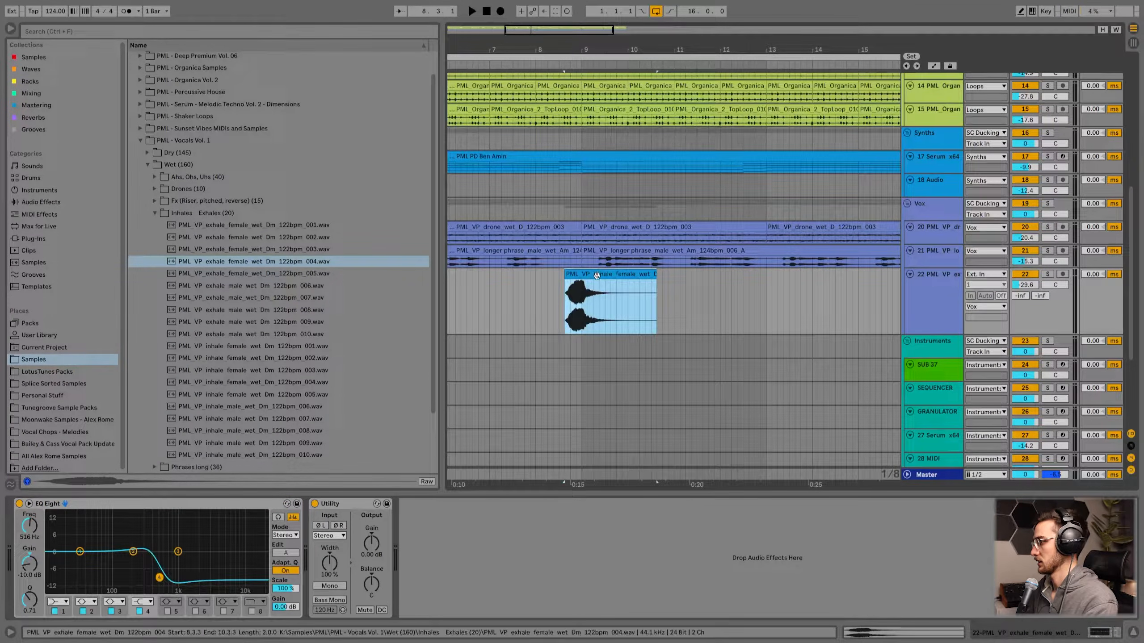
pyautogui.doubleClick(624, 276)
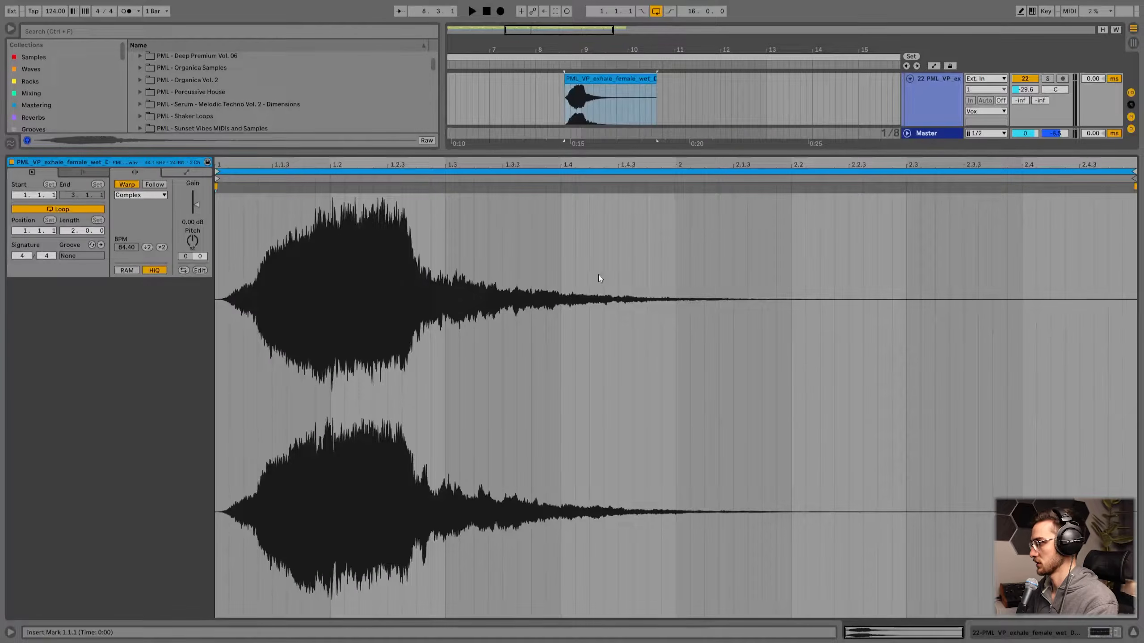
pyautogui.click(126, 184)
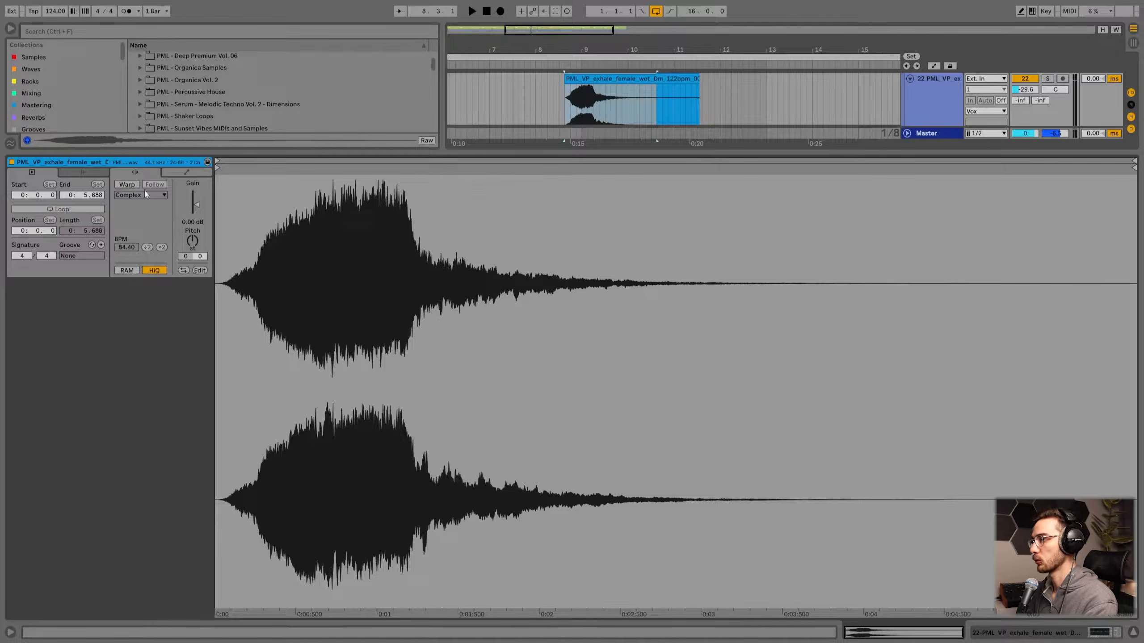
# - Transpose the exhale clip up to +15 semitones and turn on warping in Complex Pro mode
pyautogui.click(538, 89)
pyautogui.click(590, 79)
pyautogui.press('space')
pyautogui.moveTo(192, 242); pyautogui.dragTo(192, 228)
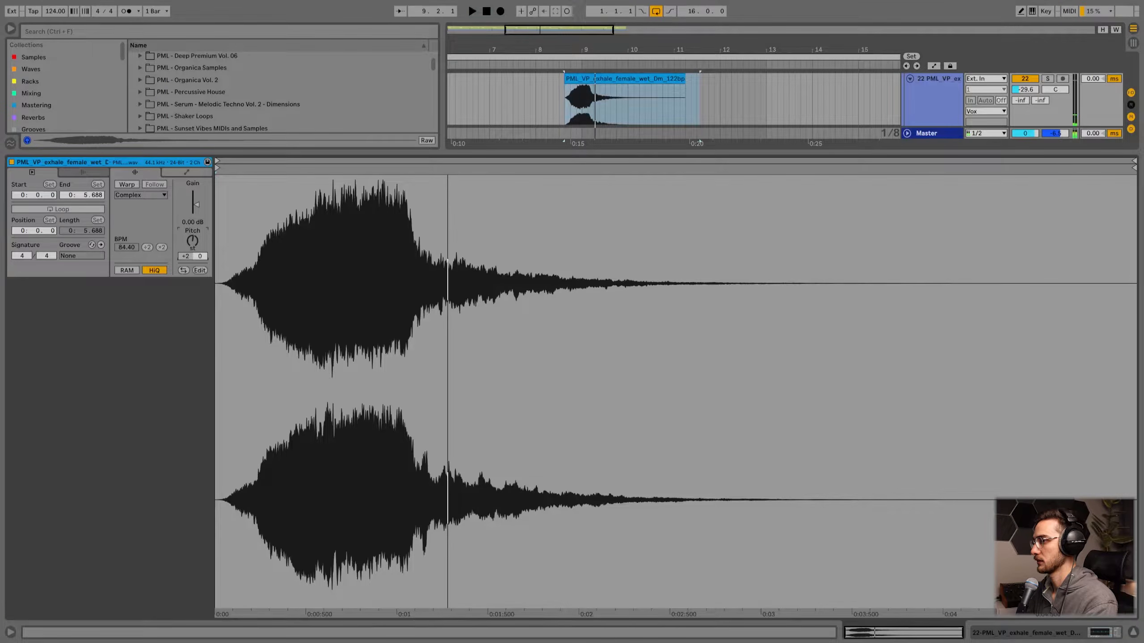
pyautogui.click(125, 184)
pyautogui.click(136, 196)
pyautogui.click(132, 252)
pyautogui.press('space')
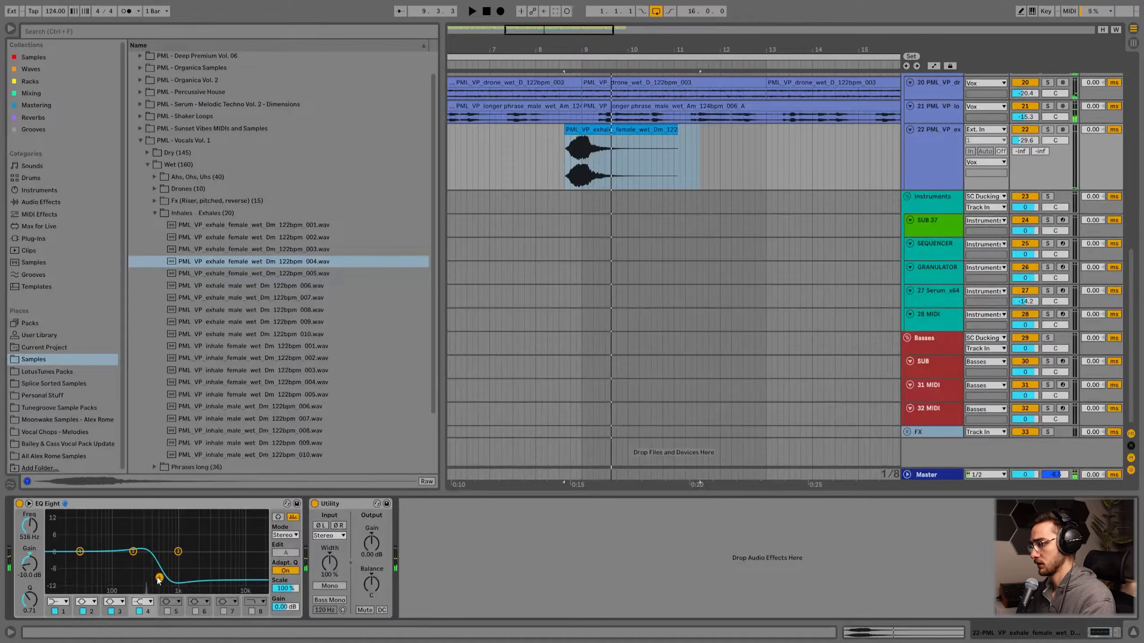
# - Ease the exhale track's high-shelf cut to -7.81 dB at 918 Hz and add a Delay after Utility
pyautogui.press('space')
pyautogui.moveTo(158, 580); pyautogui.dragTo(176, 571)
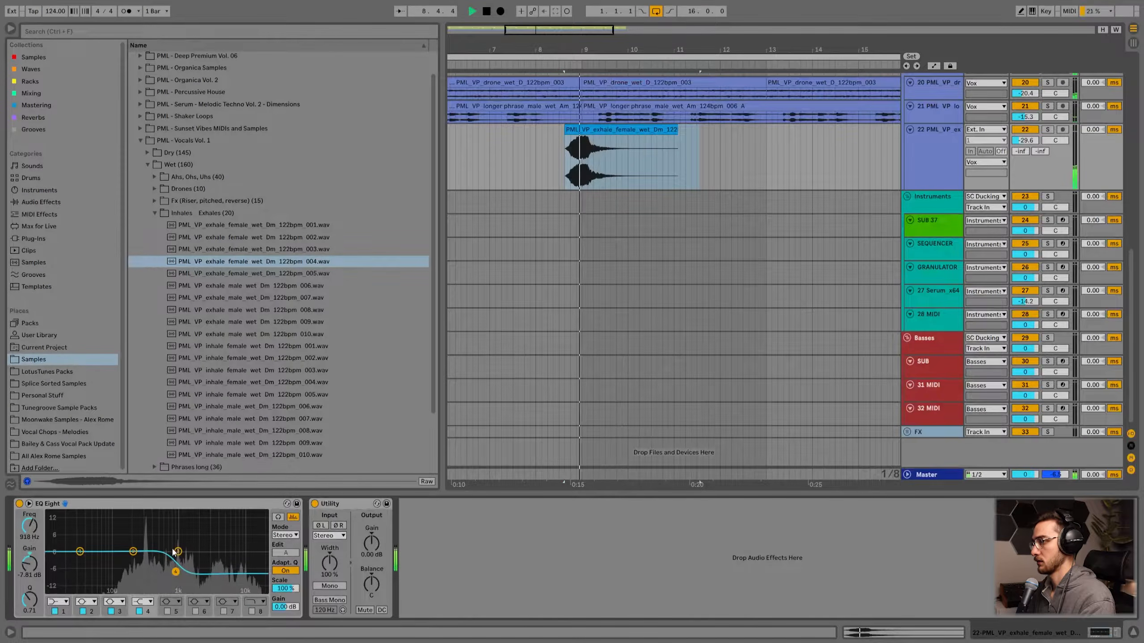
pyautogui.click(31, 93)
pyautogui.click(53, 30)
pyautogui.write('delay')
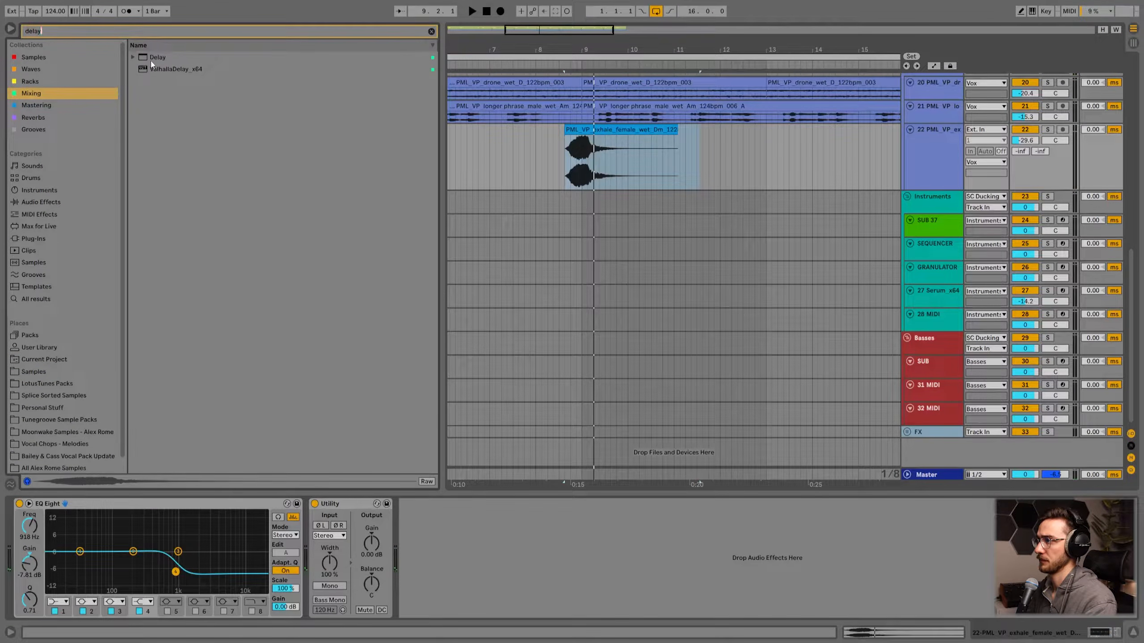
pyautogui.doubleClick(151, 58)
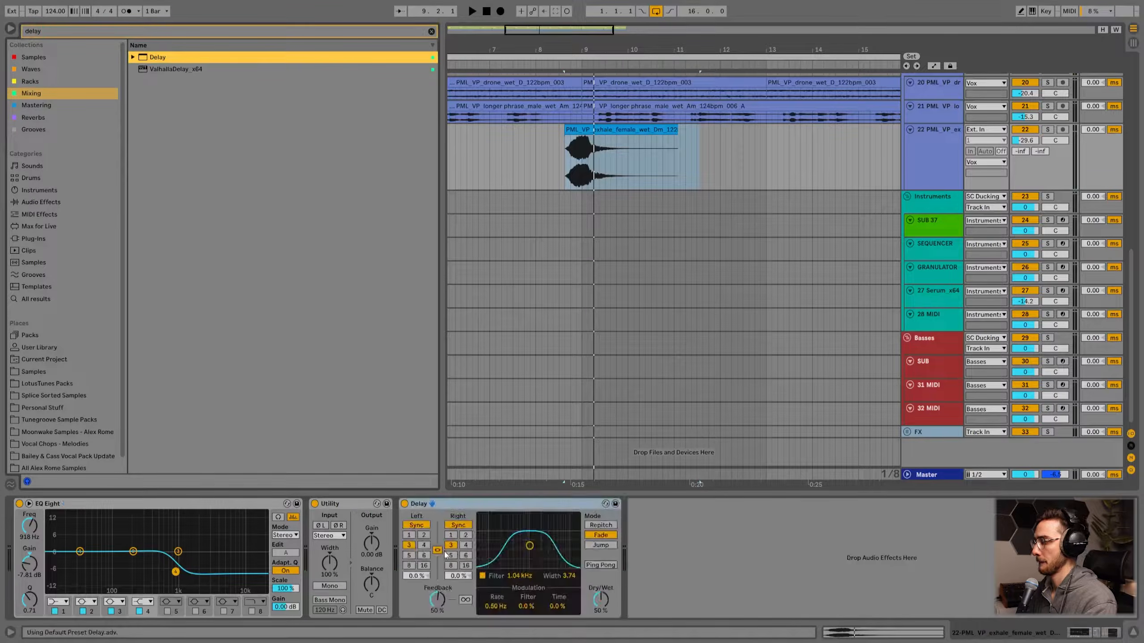
# - Set the Delay to Ping Pong with 4 sixteenths, filter at 2.32 kHz, width 5.20 and 58 % dry/wet
pyautogui.click(600, 565)
pyautogui.moveTo(529, 545); pyautogui.dragTo(543, 539)
pyautogui.press('space')
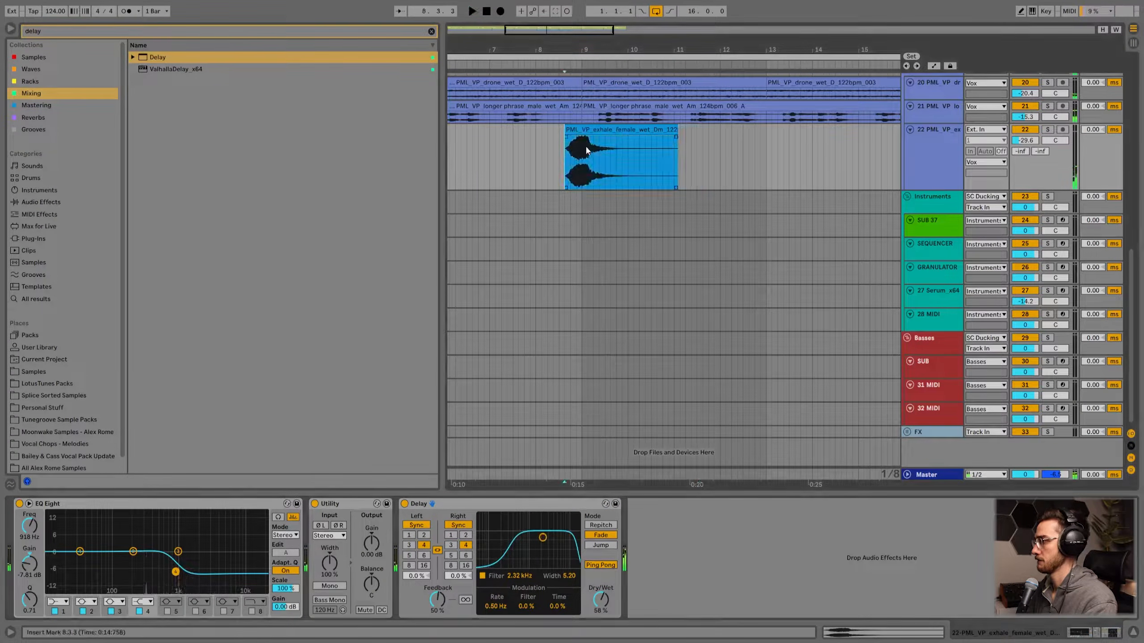
# - Set the exhale clip's Complex Pro envelope to 182 while playing it back
pyautogui.doubleClick(587, 151)
pyautogui.press('space')
pyautogui.moveTo(146, 234); pyautogui.dragTo(148, 232)
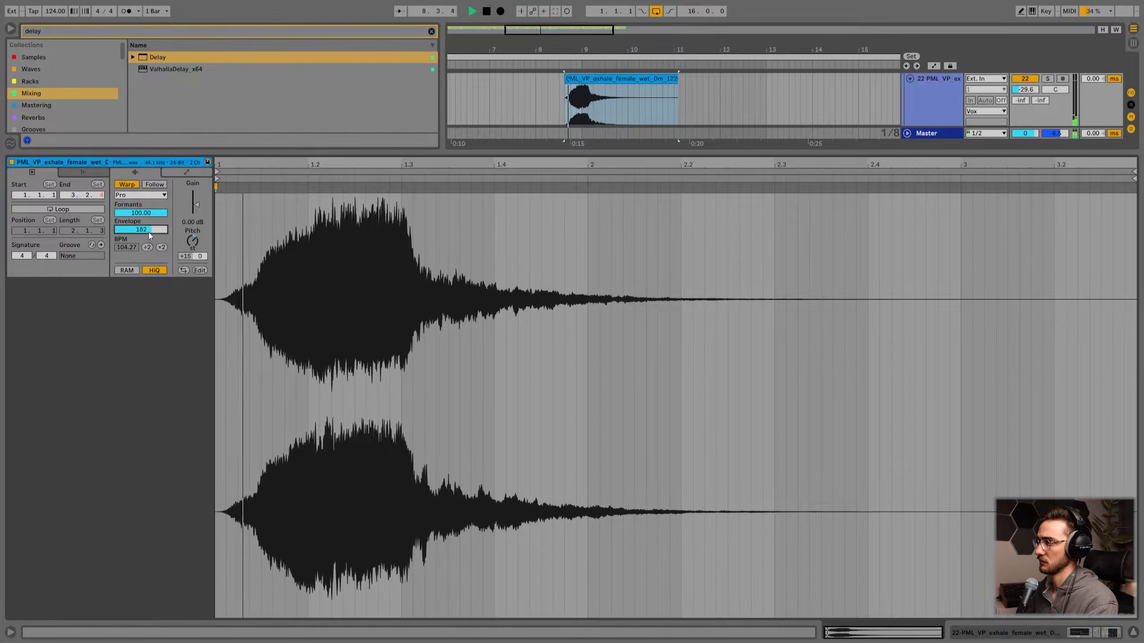
pyautogui.hotkey('shift', 'Tab')
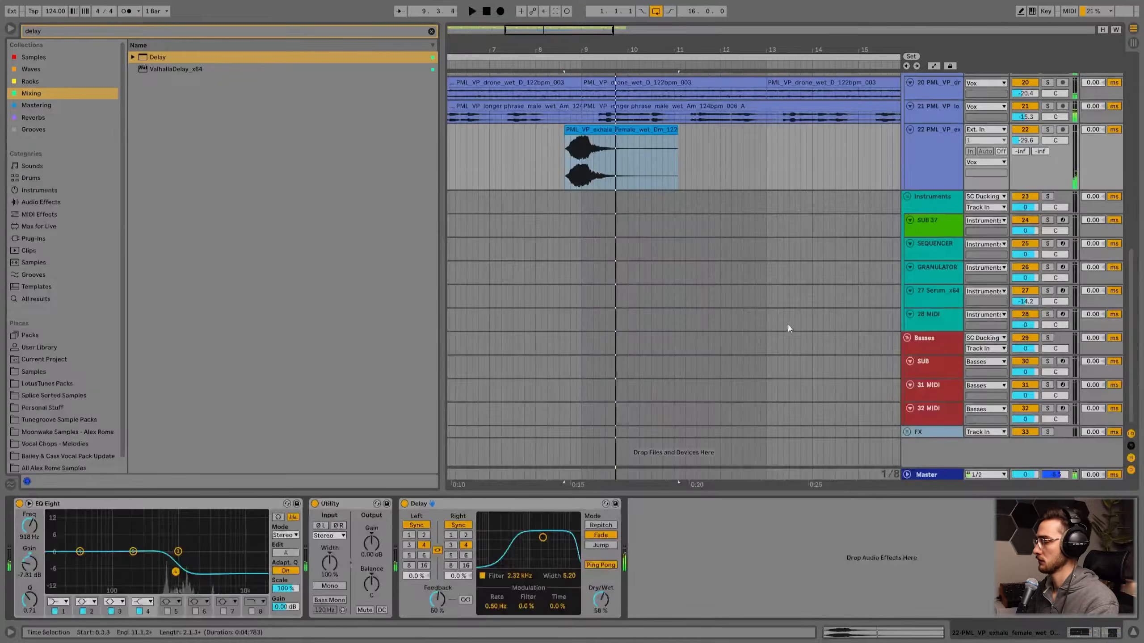
# - Lower the exhale track's volume to -42.0 dB and deepen its highs cut to -9.79 dB at 527 Hz
pyautogui.scroll(3, 783, 321)
pyautogui.press('space')
pyautogui.moveTo(176, 572); pyautogui.dragTo(167, 578)
pyautogui.scroll(-6, 500, 209)
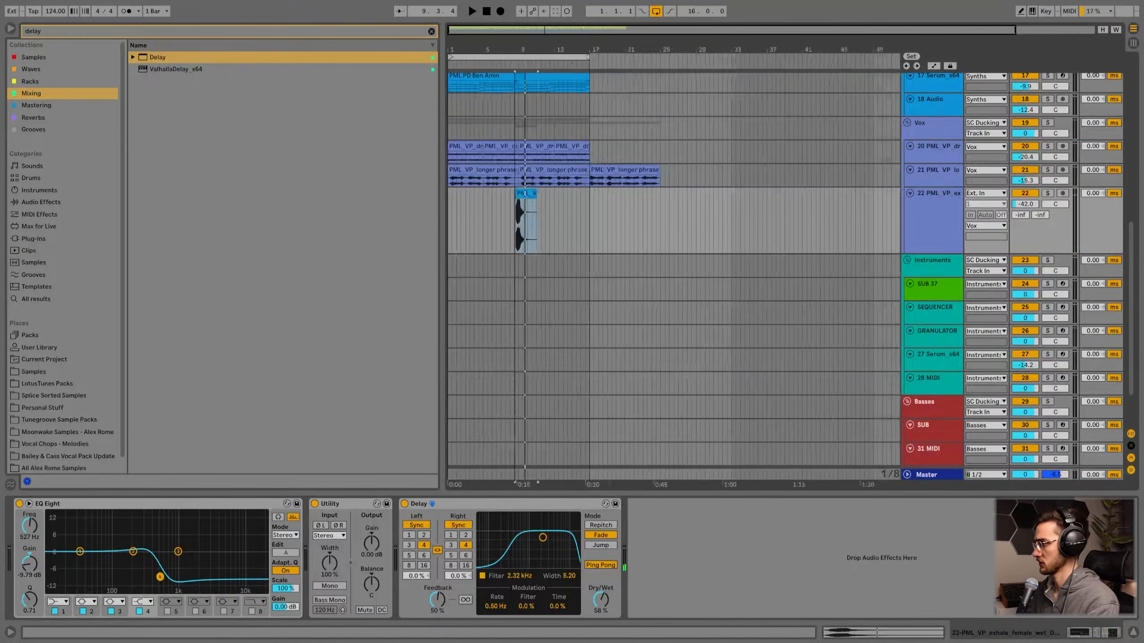
pyautogui.click(496, 208)
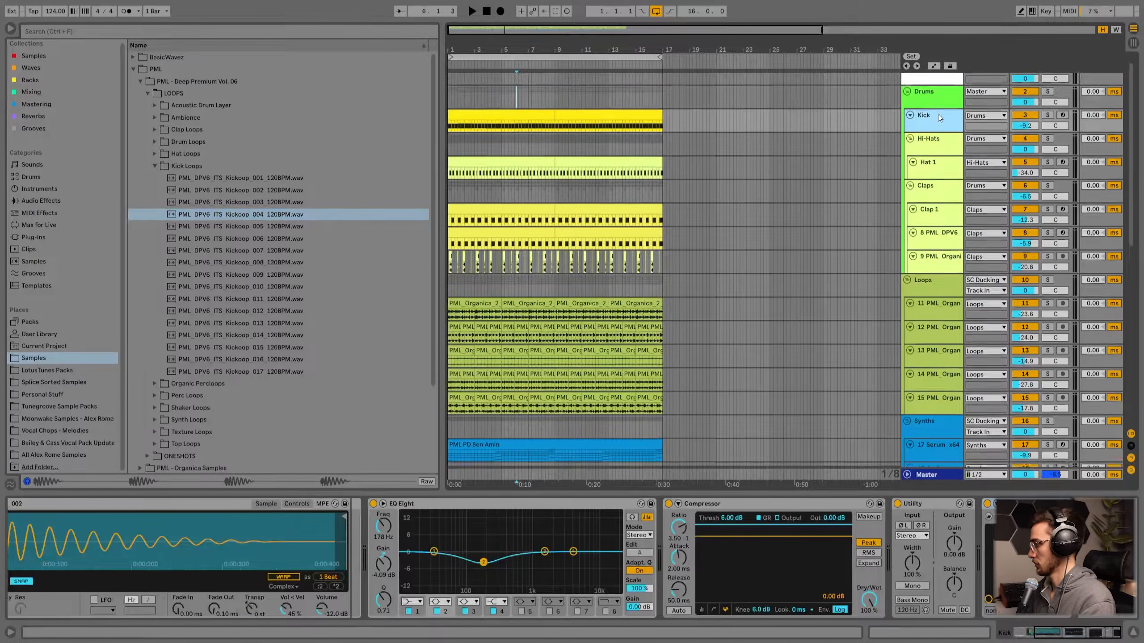
# - Add an audio track below the Kick track, set its input to Resampling and arm it for recording
pyautogui.scroll(2, 936, 144)
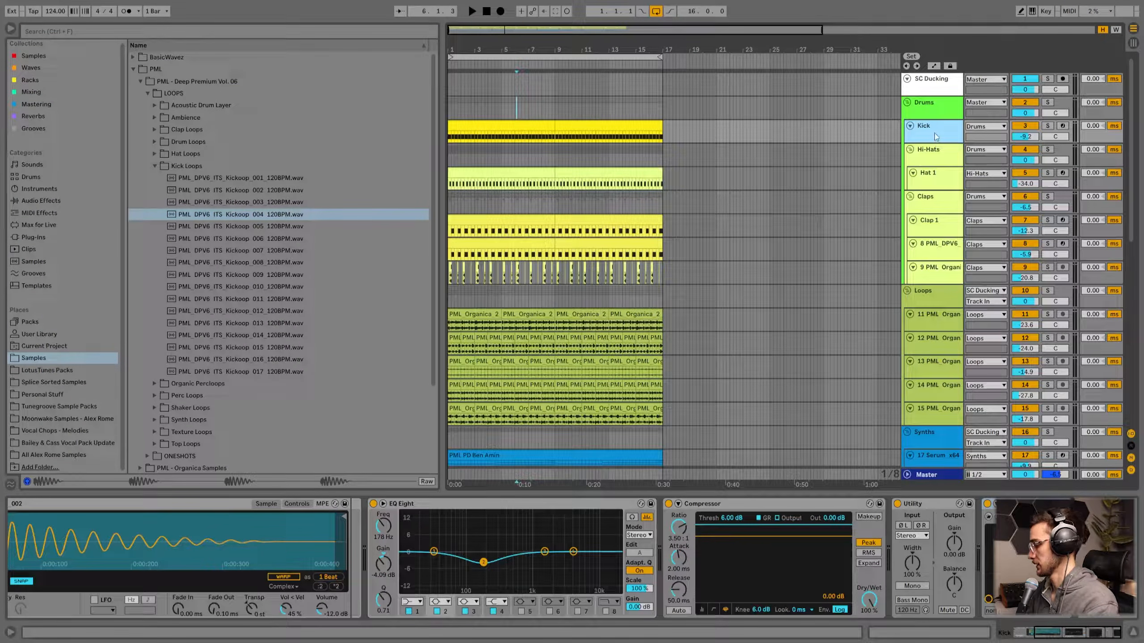
pyautogui.hotkey('ctrl', 't')
pyautogui.click(1063, 161)
pyautogui.click(986, 161)
pyautogui.click(1060, 167)
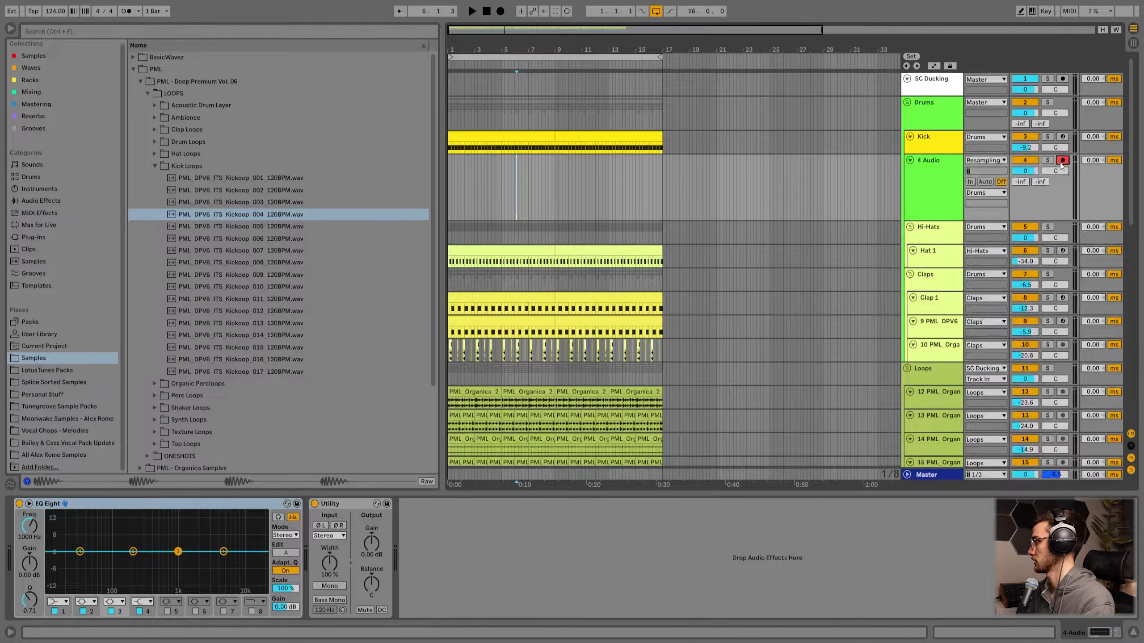
# - Delete every note after the first one in the Kick track's first eight-bar MIDI clip
pyautogui.moveTo(538, 57); pyautogui.dragTo(538, 92)
pyautogui.doubleClick(467, 137)
pyautogui.moveTo(358, 269); pyautogui.dragTo(1139, 164)
pyautogui.hotkey('shift', 'Tab')
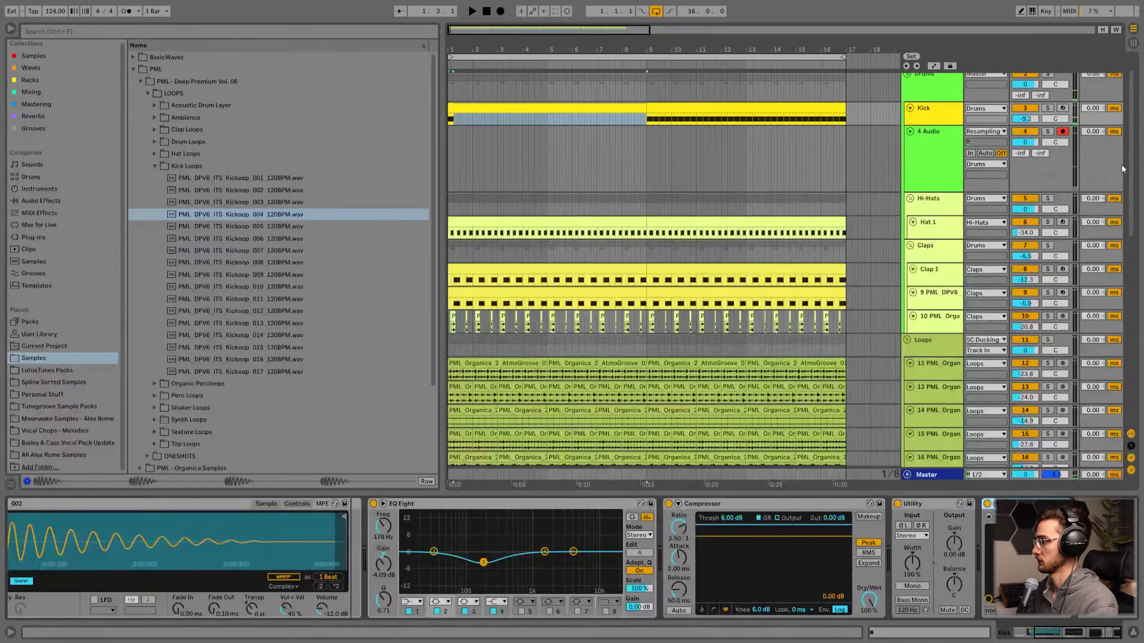
# - Solo the Kick track and record its single hit onto the resampling track from bar 1
pyautogui.moveTo(466, 43); pyautogui.dragTo(466, 61)
pyautogui.click(450, 144)
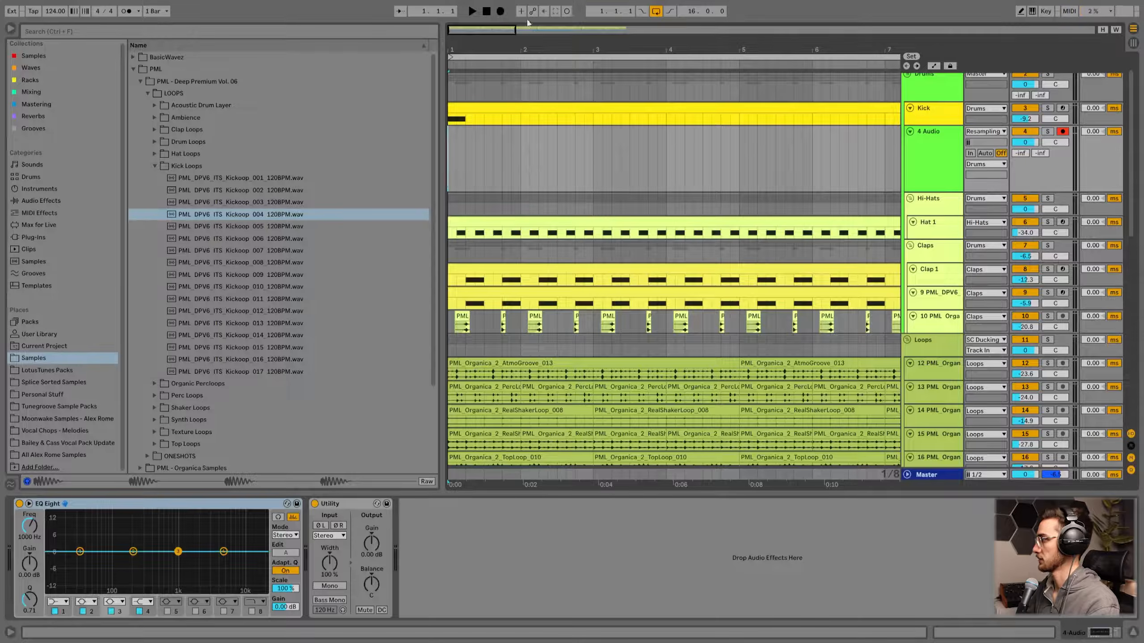
pyautogui.click(1048, 108)
pyautogui.click(500, 12)
pyautogui.press('space')
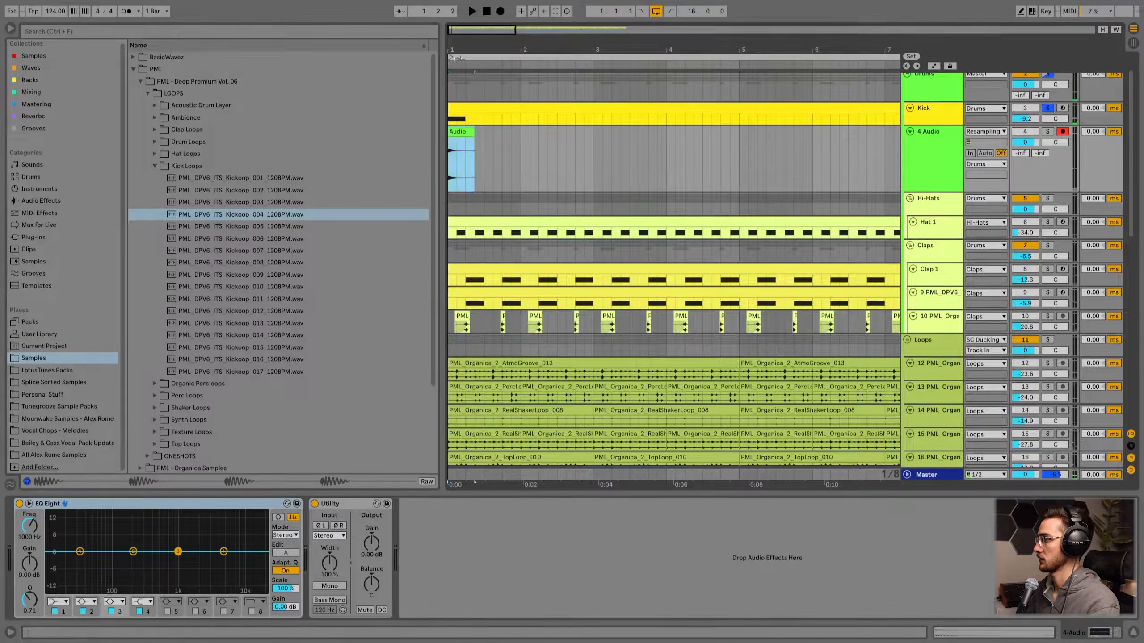
# - Place the recorded kick clip at 1.2.1 and lower its track volume to -5.3 dB
pyautogui.moveTo(458, 50); pyautogui.dragTo(458, 67)
pyautogui.moveTo(513, 135)
pyautogui.mouseDown()
pyautogui.moveTo(454, 133)
pyautogui.moveTo(524, 132)
pyautogui.moveTo(504, 133)
pyautogui.mouseUp()
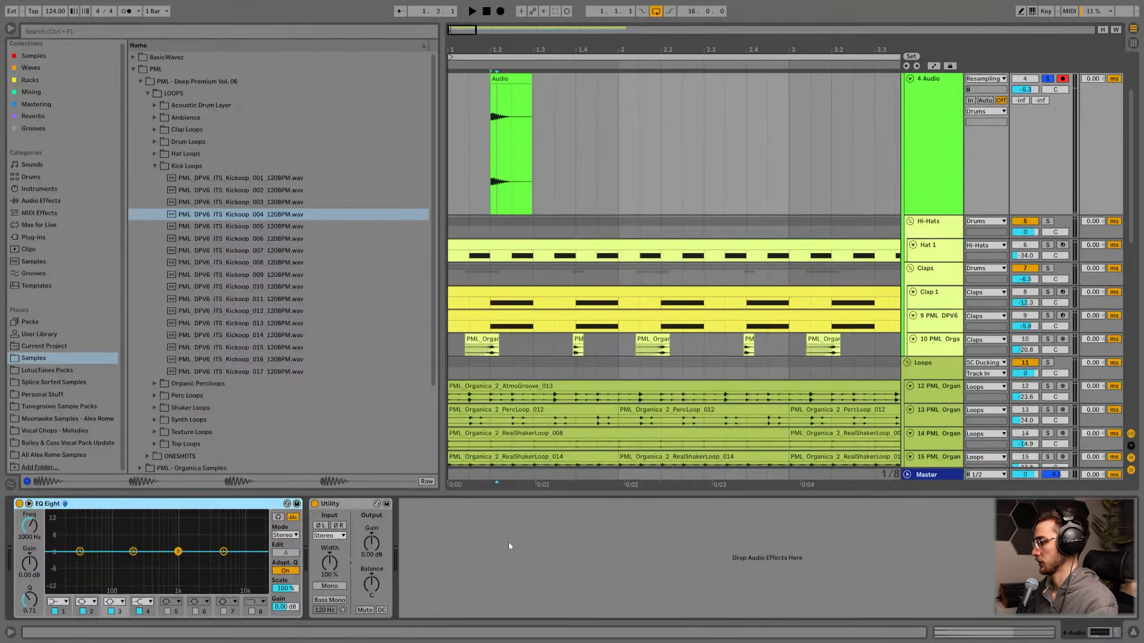
pyautogui.scroll(3, 503, 76)
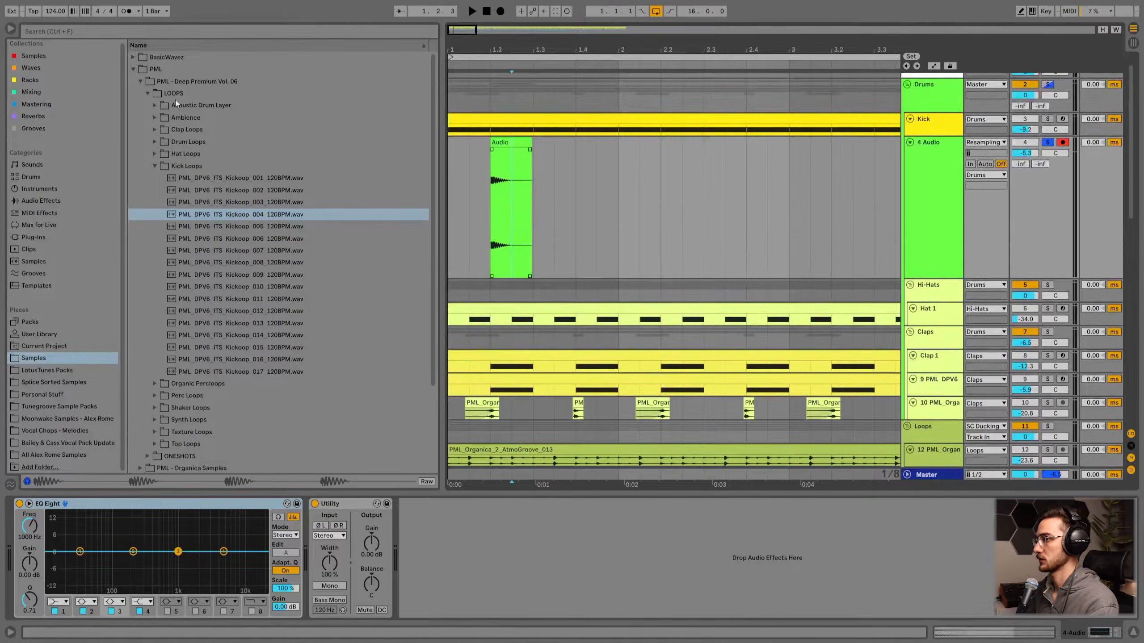
# - Add a second EQ Eight to the resampling track with a very low low-cut and a high cut at 979 Hz
pyautogui.click(43, 94)
pyautogui.click(62, 34)
pyautogui.write('eq')
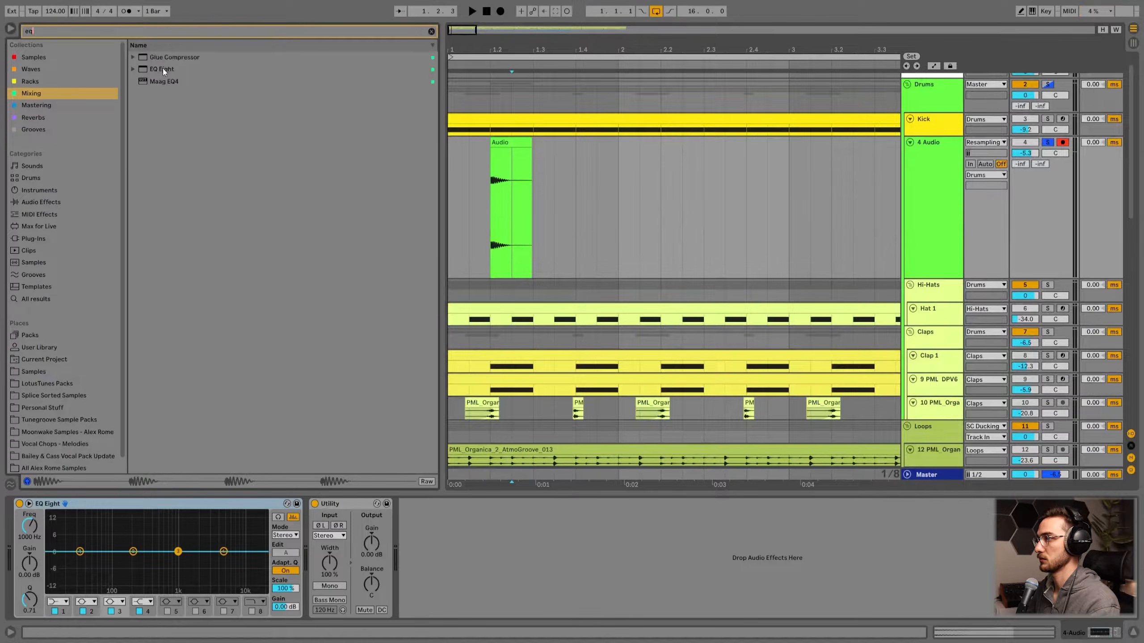
pyautogui.doubleClick(163, 68)
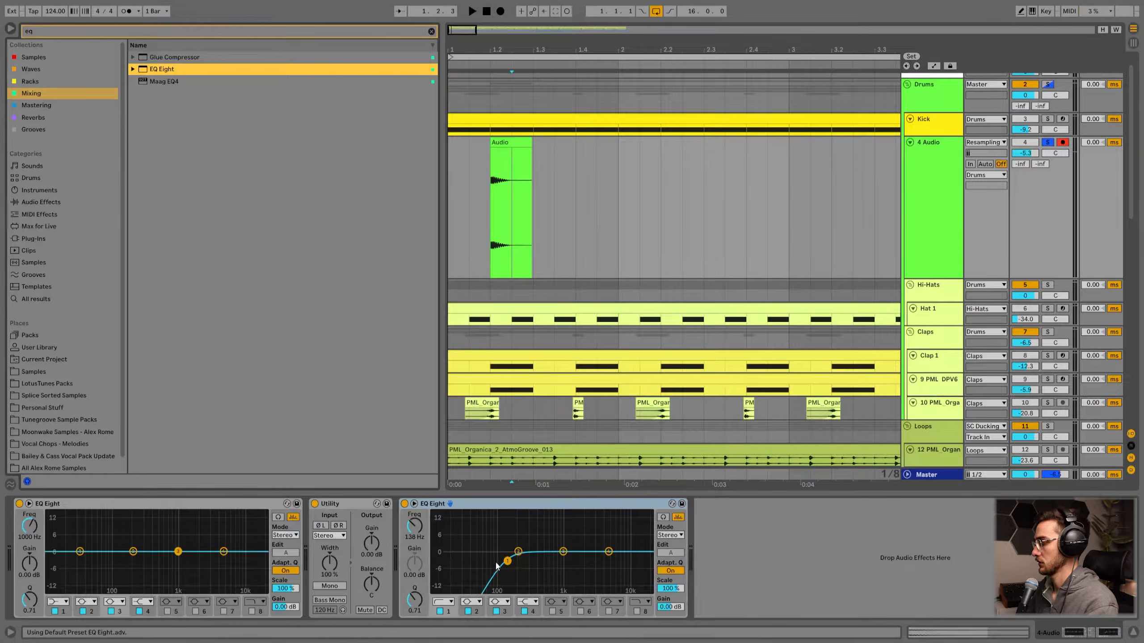
pyautogui.moveTo(507, 561); pyautogui.dragTo(453, 560)
pyautogui.click(638, 611)
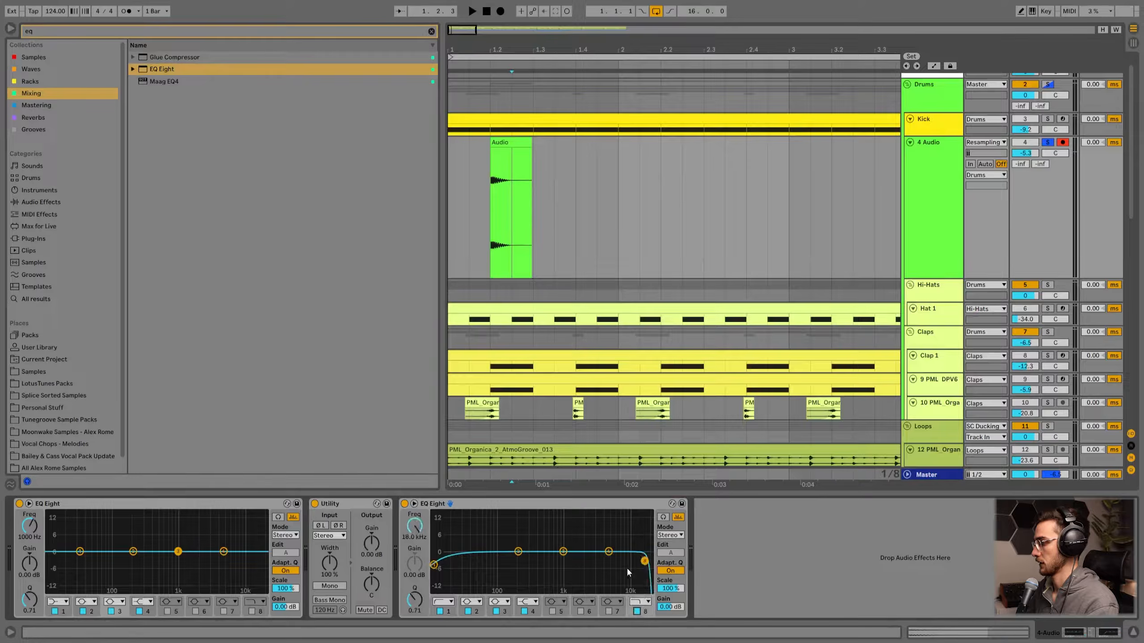
pyautogui.click(564, 554)
# - Move the recorded kick clip to 1.1.3 on a 1/8 grid and play it back
pyautogui.click(512, 143)
pyautogui.click(937, 123)
pyautogui.scroll(1, 882, 296)
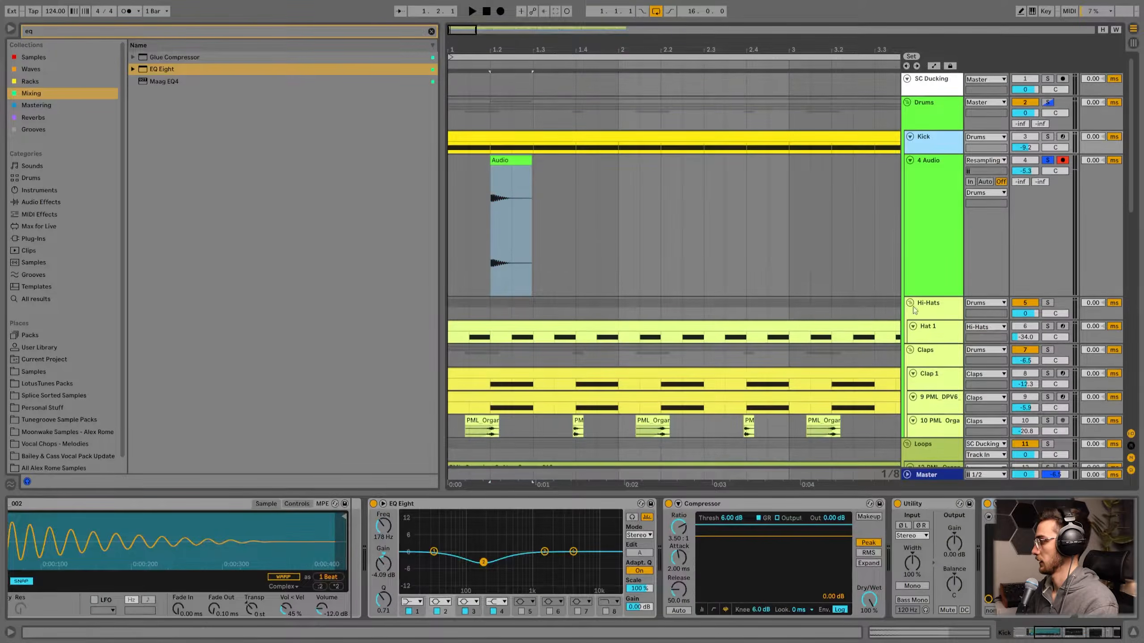
pyautogui.rightClick(537, 195)
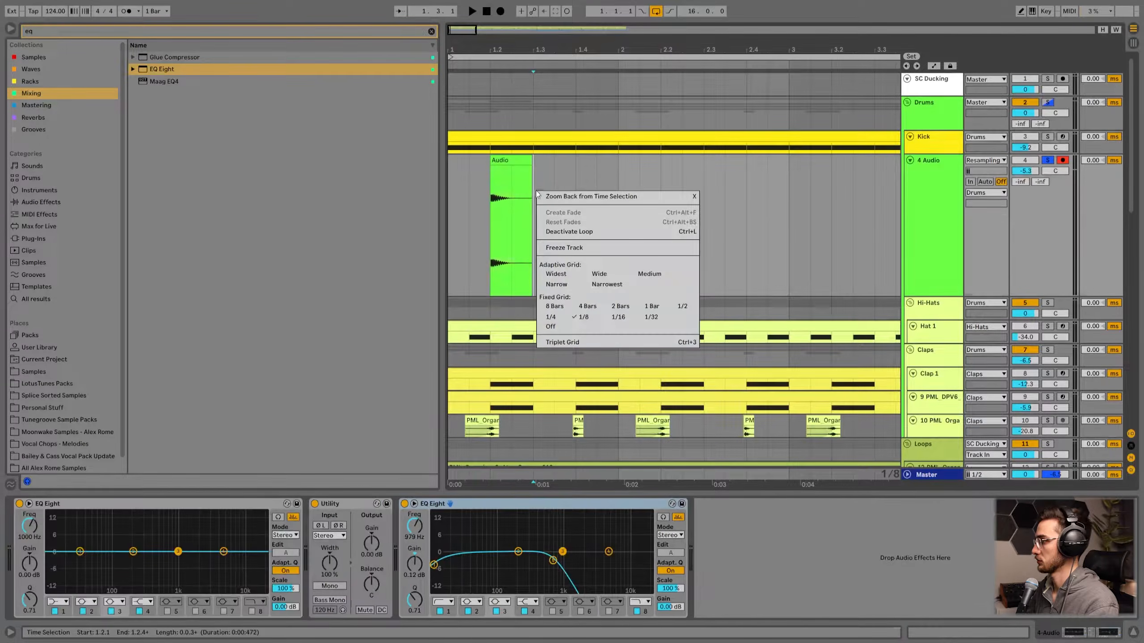
pyautogui.click(618, 317)
pyautogui.click(527, 228)
pyautogui.moveTo(486, 50); pyautogui.dragTo(490, 80)
pyautogui.rightClick(516, 226)
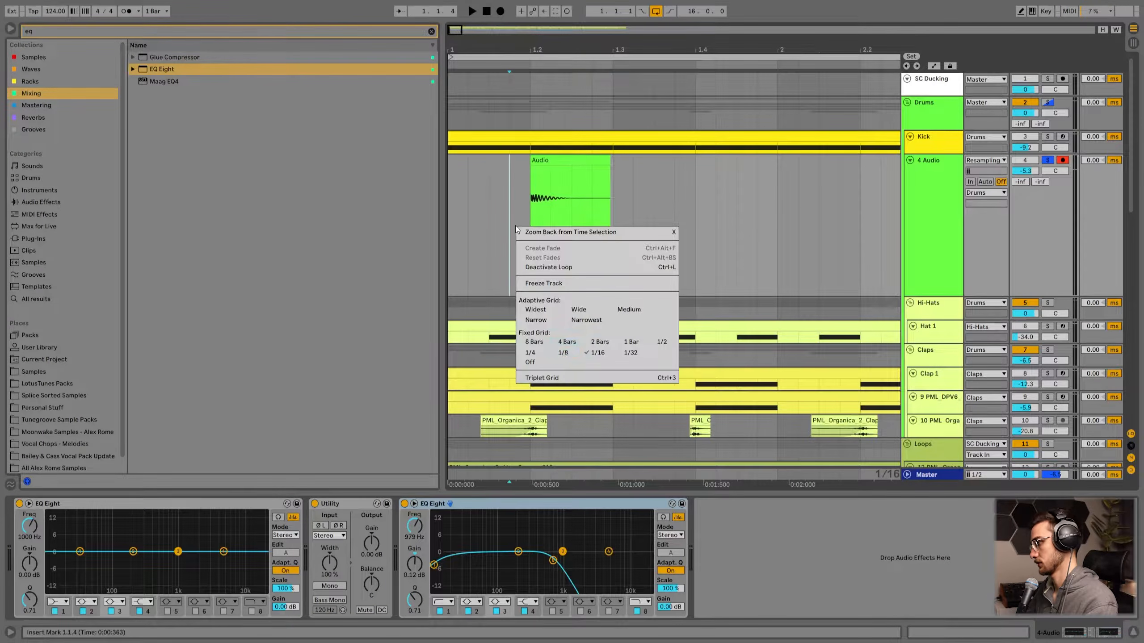
pyautogui.click(563, 353)
pyautogui.moveTo(548, 154); pyautogui.dragTo(517, 163)
pyautogui.click(465, 180)
pyautogui.press('space')
pyautogui.press('space')
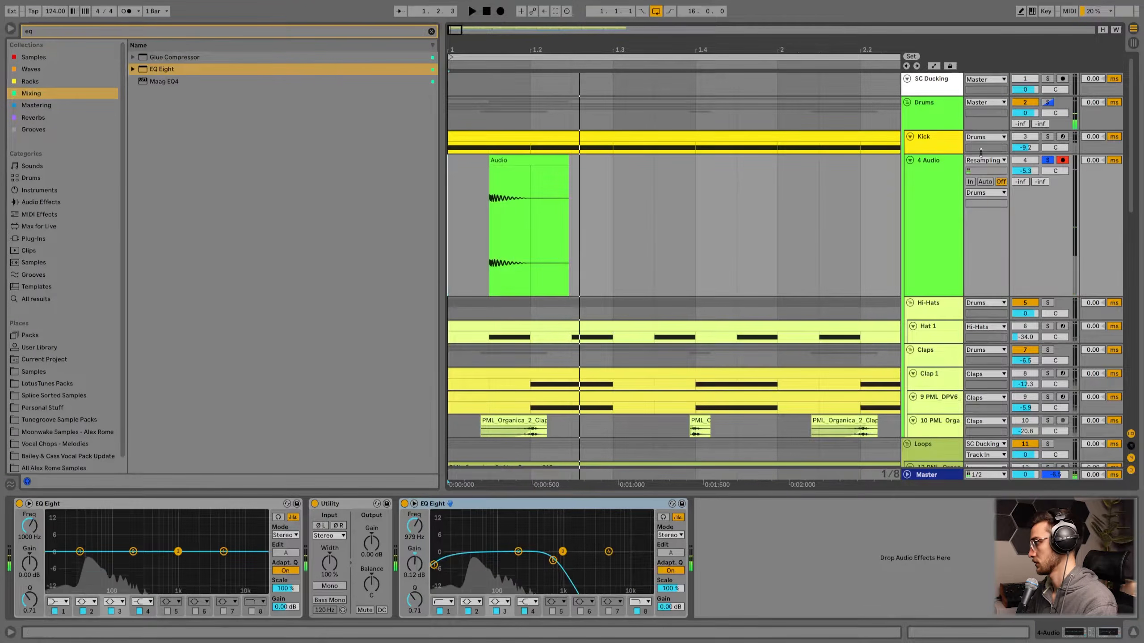
# - Lower the high cut in the second EQ Eight and boost 3.10 dB at 93.8 Hz
pyautogui.press('space')
pyautogui.press('space')
pyautogui.moveTo(555, 565); pyautogui.dragTo(501, 543)
# - Add a short fade-in to the start of the recorded kick clip and play it with the Kick track soloed
pyautogui.click(501, 175)
pyautogui.moveTo(492, 44); pyautogui.dragTo(492, 117)
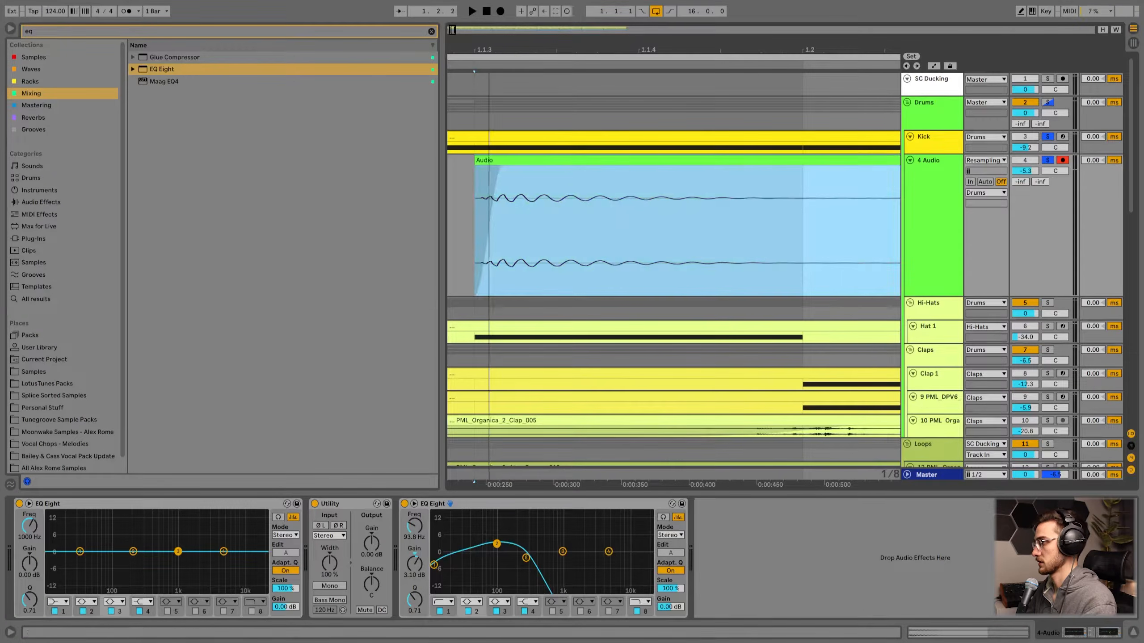
pyautogui.scroll(-5, 479, 110)
pyautogui.click(460, 180)
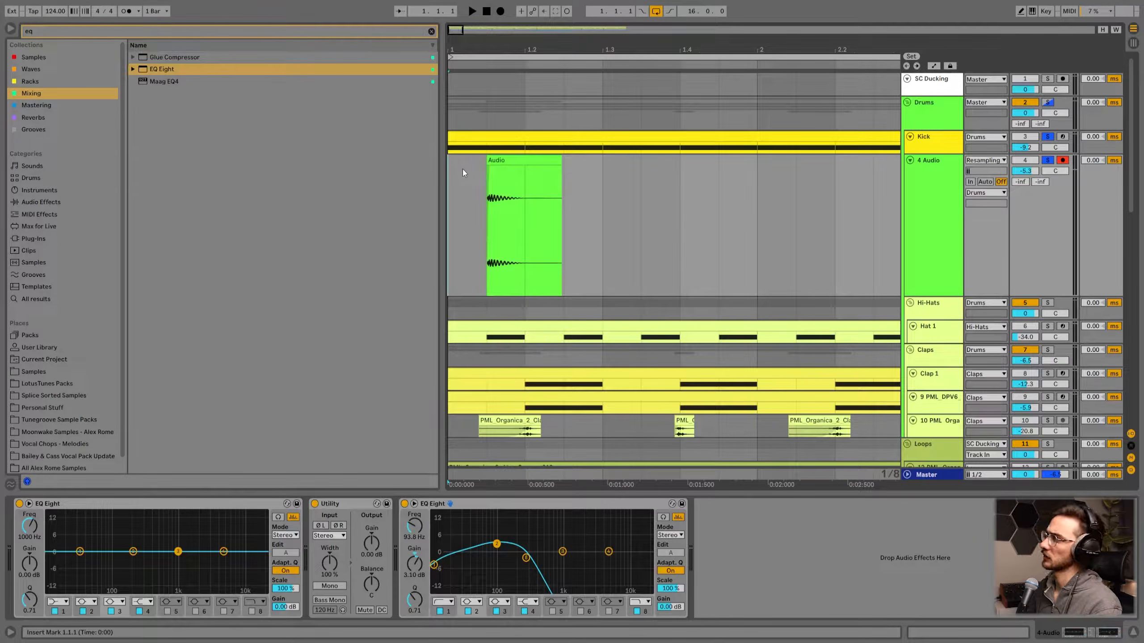
pyautogui.scroll(-3, 465, 172)
pyautogui.scroll(3, 469, 171)
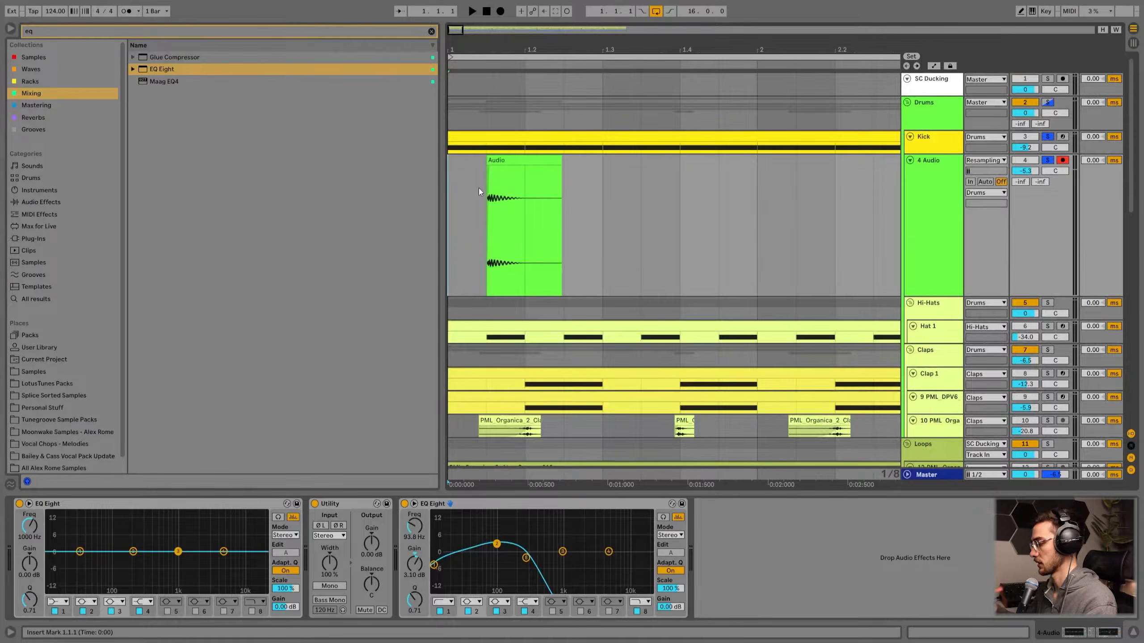
pyautogui.press('space')
pyautogui.press('space')
# - Duplicate the span from bar 1 through the end of the recorded clip directly behind it and play the result
pyautogui.click(521, 186)
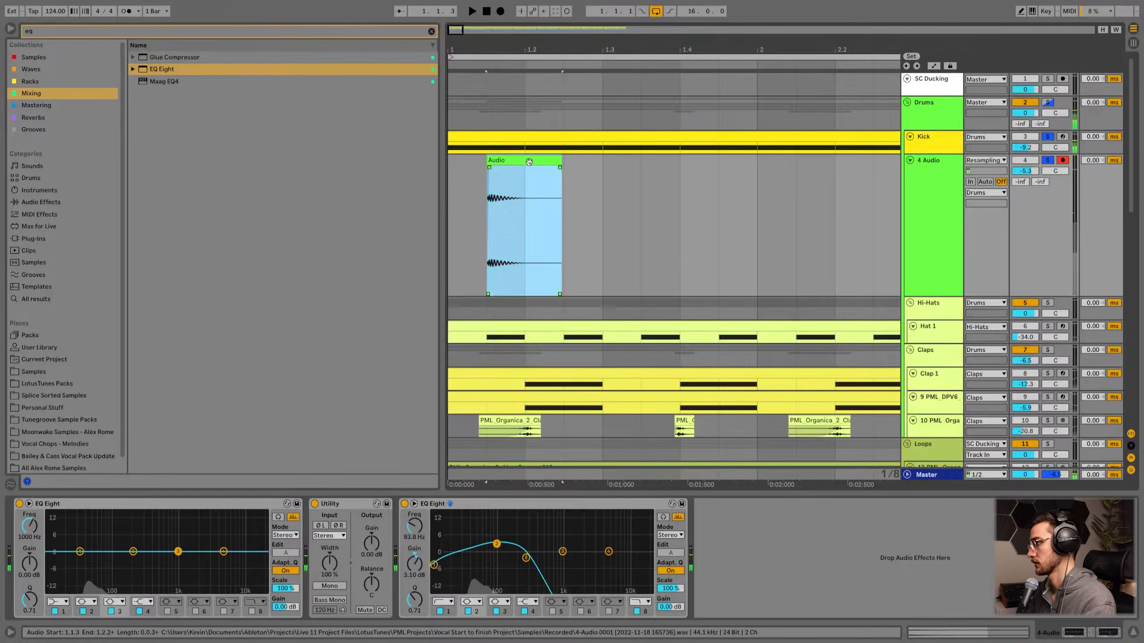
pyautogui.moveTo(564, 164); pyautogui.dragTo(407, 158)
pyautogui.press('-')
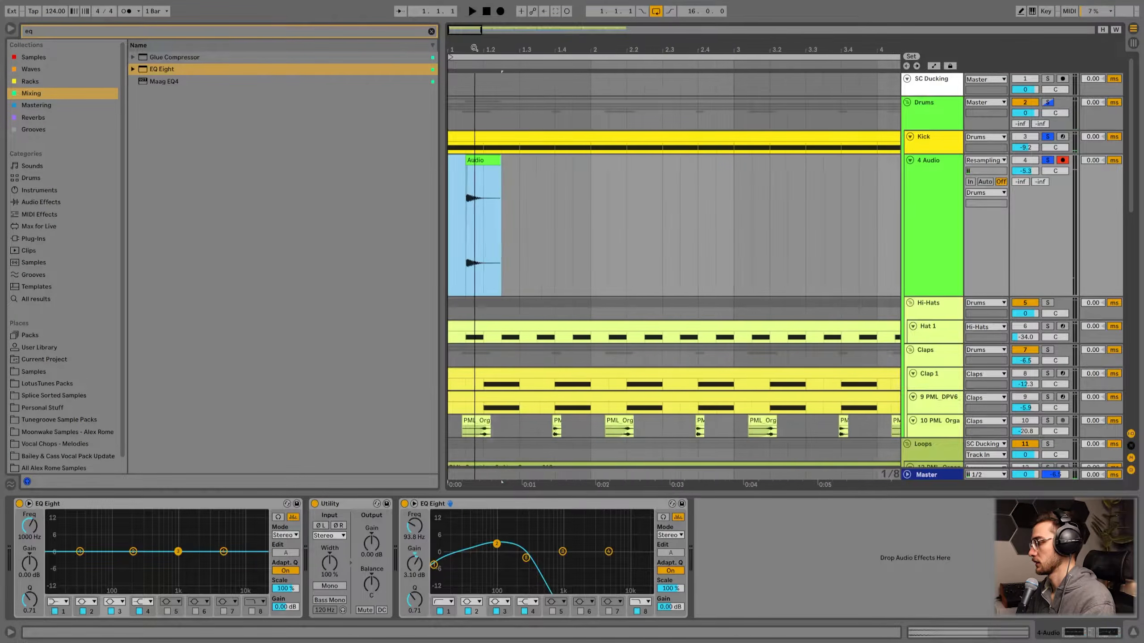
pyautogui.moveTo(450, 166); pyautogui.dragTo(504, 160)
pyautogui.hotkey('ctrl', 'd')
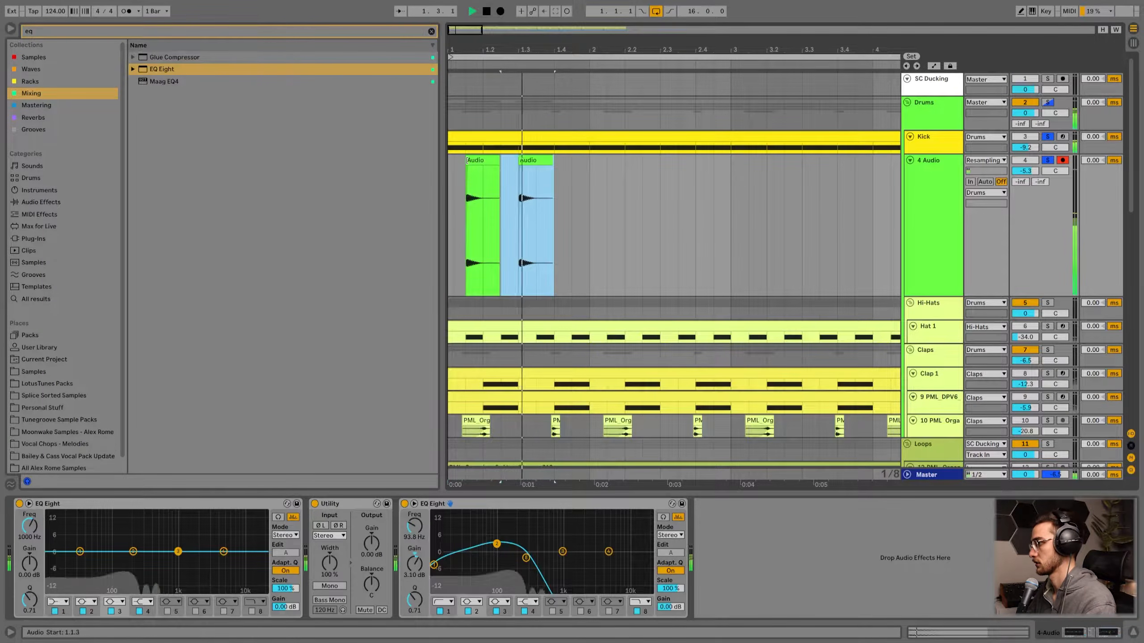
pyautogui.click(455, 161)
pyautogui.click(452, 161)
pyautogui.press('space')
# - Set the grid to 1/16, move the second recorded clip to 1.2.4 and shorten its end
pyautogui.rightClick(601, 200)
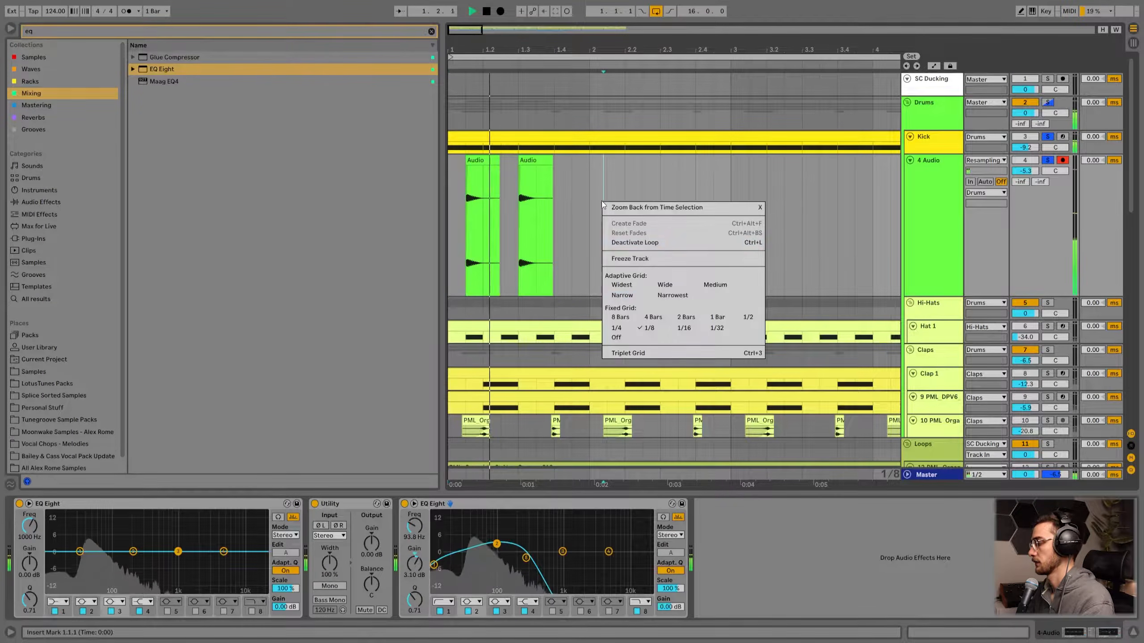
pyautogui.click(683, 327)
pyautogui.moveTo(542, 208); pyautogui.dragTo(534, 208)
pyautogui.click(448, 166)
pyautogui.press('space')
pyautogui.moveTo(543, 161); pyautogui.dragTo(533, 161)
pyautogui.doubleClick(526, 161)
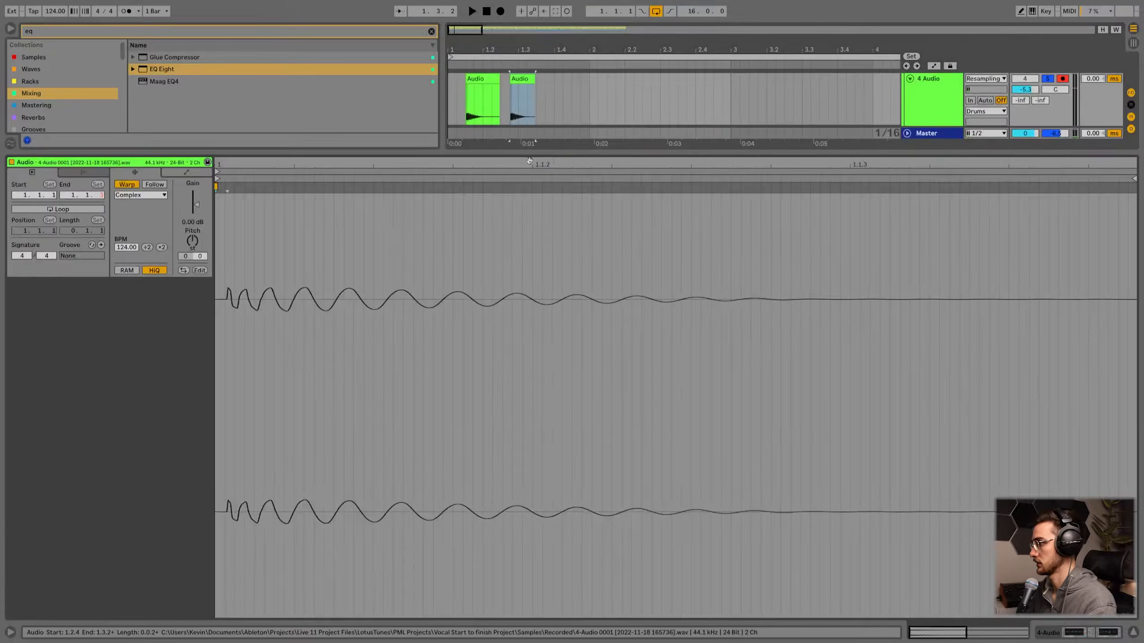
pyautogui.hotkey('shift', 'Tab')
pyautogui.scroll(2, 549, 151)
# - Duplicate the second recorded clip directly after itself and trim the copy's end by about a sixteenth
pyautogui.hotkey('ctrl', 'd')
pyautogui.click(453, 136)
pyautogui.press('space')
pyautogui.scroll(2, 451, 136)
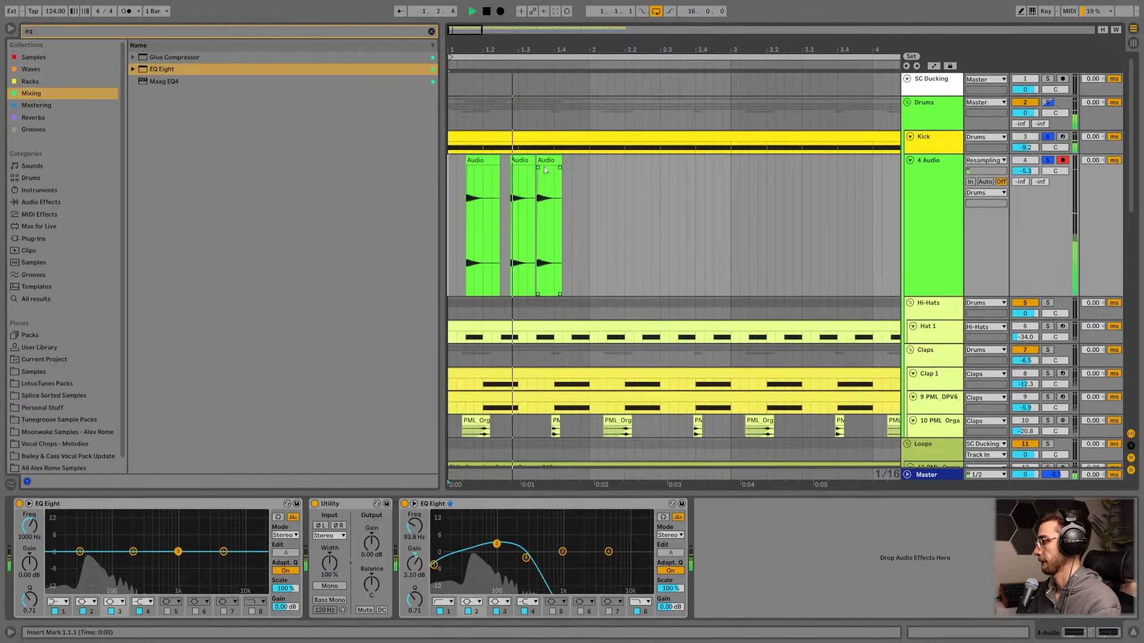
pyautogui.press('space')
pyautogui.moveTo(561, 226); pyautogui.dragTo(554, 225)
pyautogui.click(497, 164)
pyautogui.click(556, 161)
# - Set the grid to 1 Bar, duplicate the first bar of the three-clip pattern into bar 2 and play it
pyautogui.rightClick(581, 165)
pyautogui.click(698, 280)
pyautogui.moveTo(590, 176); pyautogui.dragTo(430, 176)
pyautogui.hotkey('ctrl', 'd')
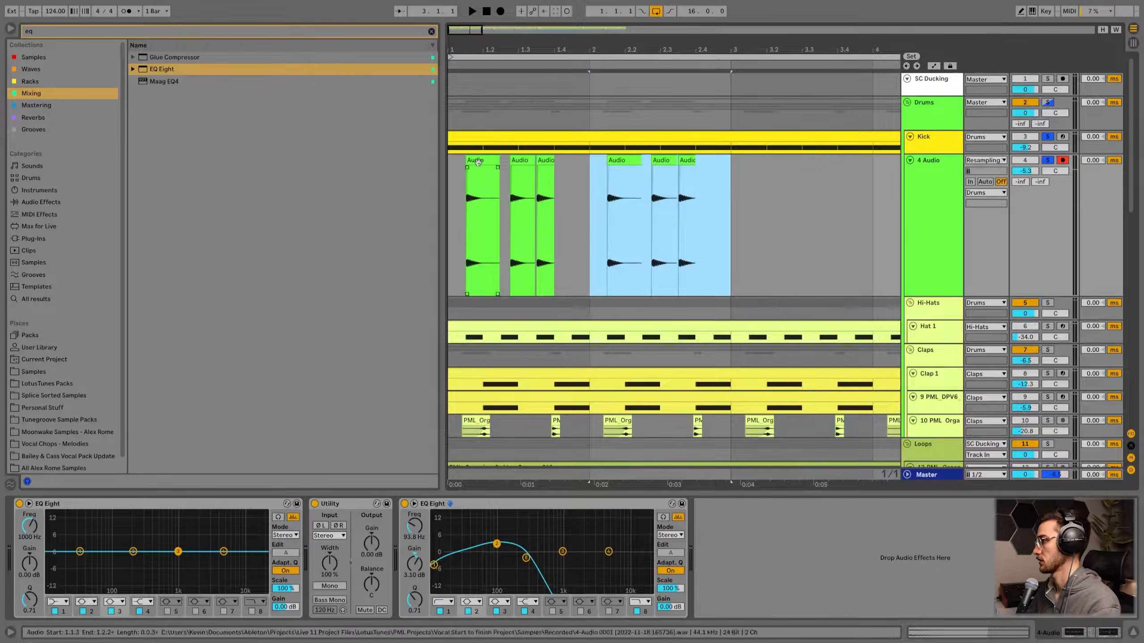
pyautogui.click(456, 157)
pyautogui.press('space')
pyautogui.press('space')
pyautogui.press('space')
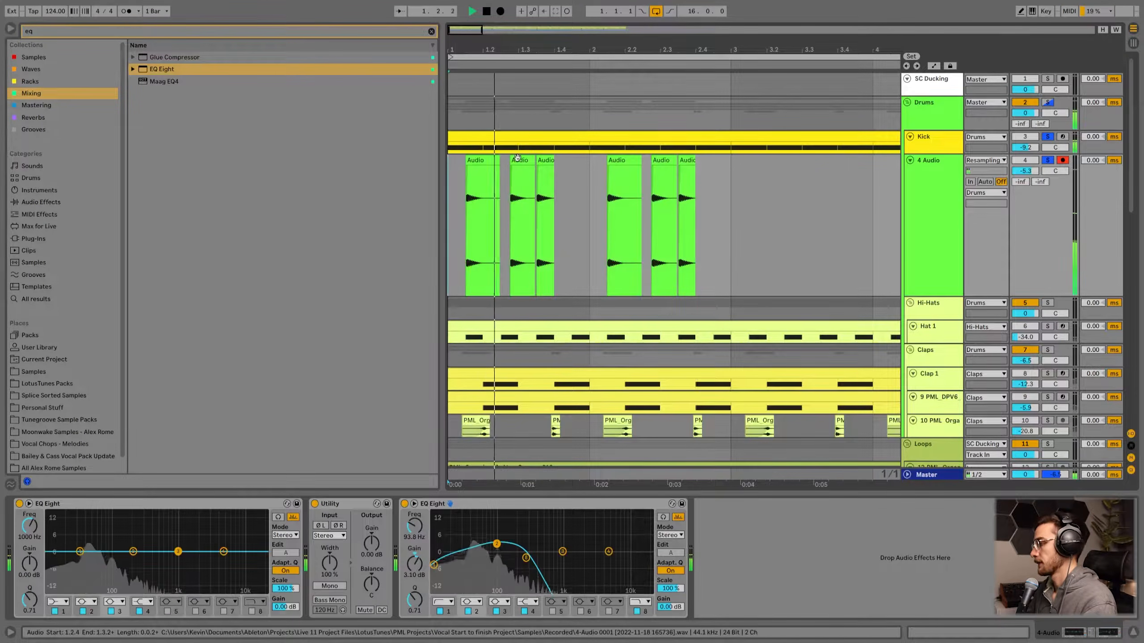
# - Stop playback and delete the first two recorded clips in bar 2 of the resampled kick pattern
pyautogui.press('space')
pyautogui.click(618, 161)
pyautogui.keyDown('shift'); pyautogui.click(667, 161); pyautogui.keyUp('shift')
pyautogui.press('Delete')
# - Duplicate the two-bar resampled pattern on track 4 seven times to fill 16 bars and play it
pyautogui.moveTo(744, 183); pyautogui.dragTo(518, 189)
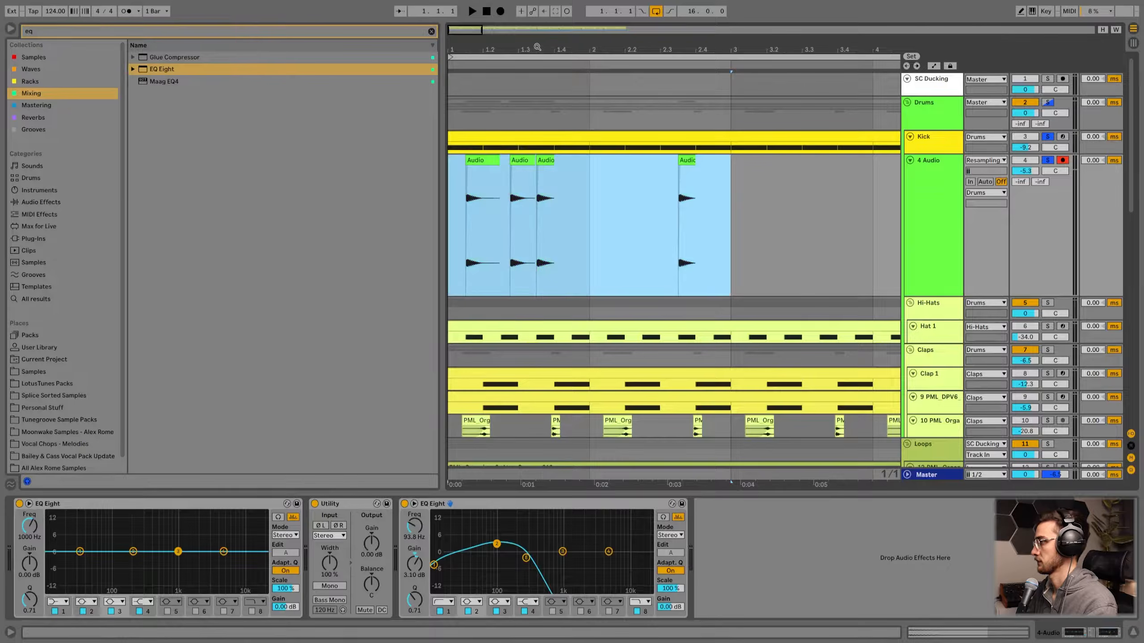
pyautogui.press('-')
pyautogui.press('-')
pyautogui.press('-')
pyautogui.hotkey('ctrl', 'd')
pyautogui.hotkey('ctrl', 'd')
pyautogui.hotkey('ctrl', 'd')
pyautogui.hotkey('ctrl', 'd')
pyautogui.hotkey('ctrl', 'd')
pyautogui.hotkey('ctrl', 'd')
pyautogui.hotkey('ctrl', 'd')
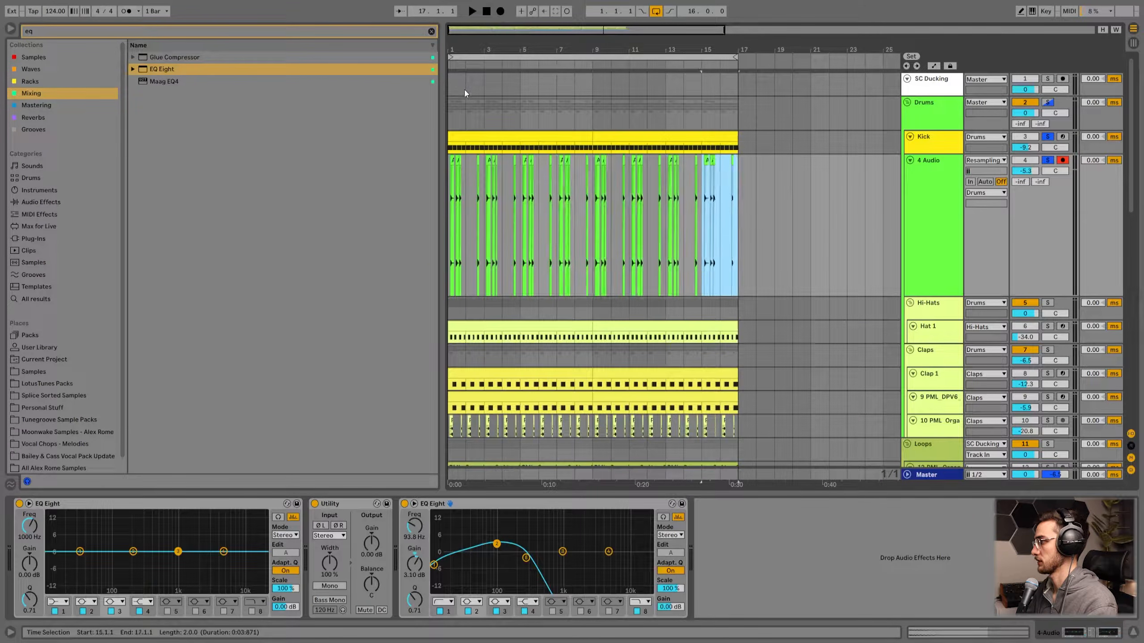
pyautogui.click(452, 161)
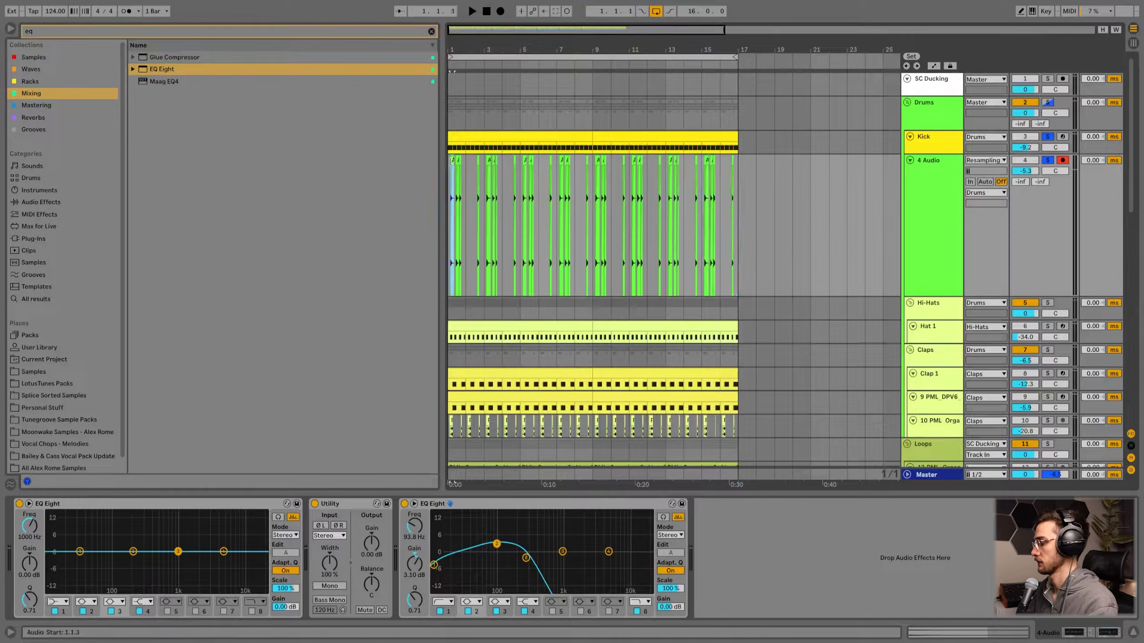
pyautogui.press('space')
pyautogui.moveTo(495, 45); pyautogui.dragTo(498, 48)
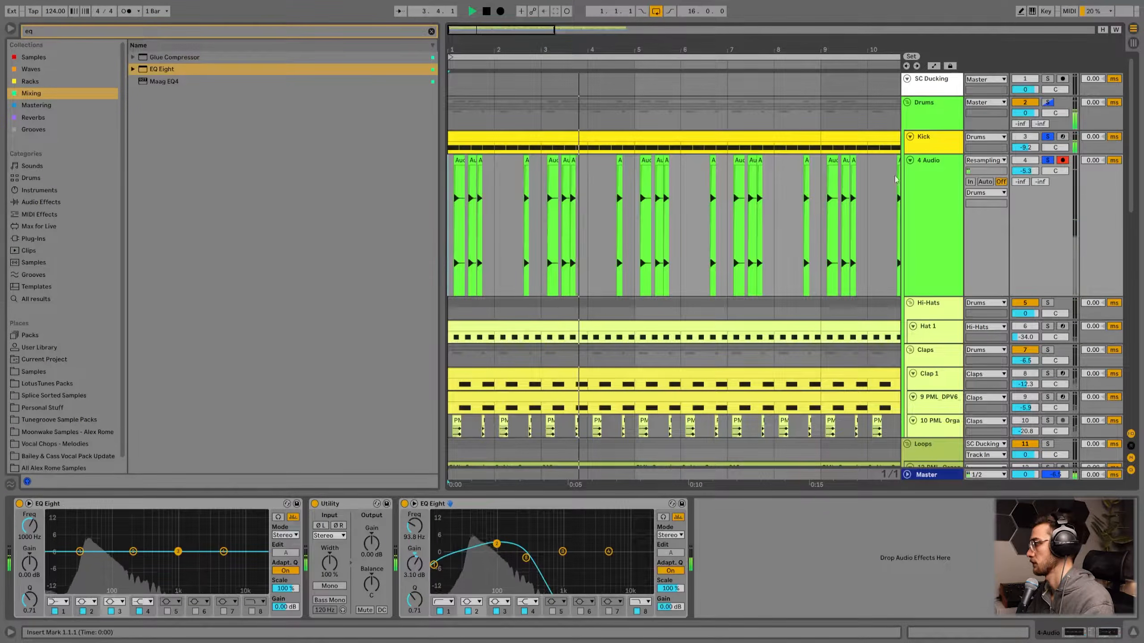
# - Solo the Hi-Hats and Claps groups with the kick and set the Hat 1 volume to -24.6 dB
pyautogui.scroll(-5, 1009, 270)
pyautogui.press('space')
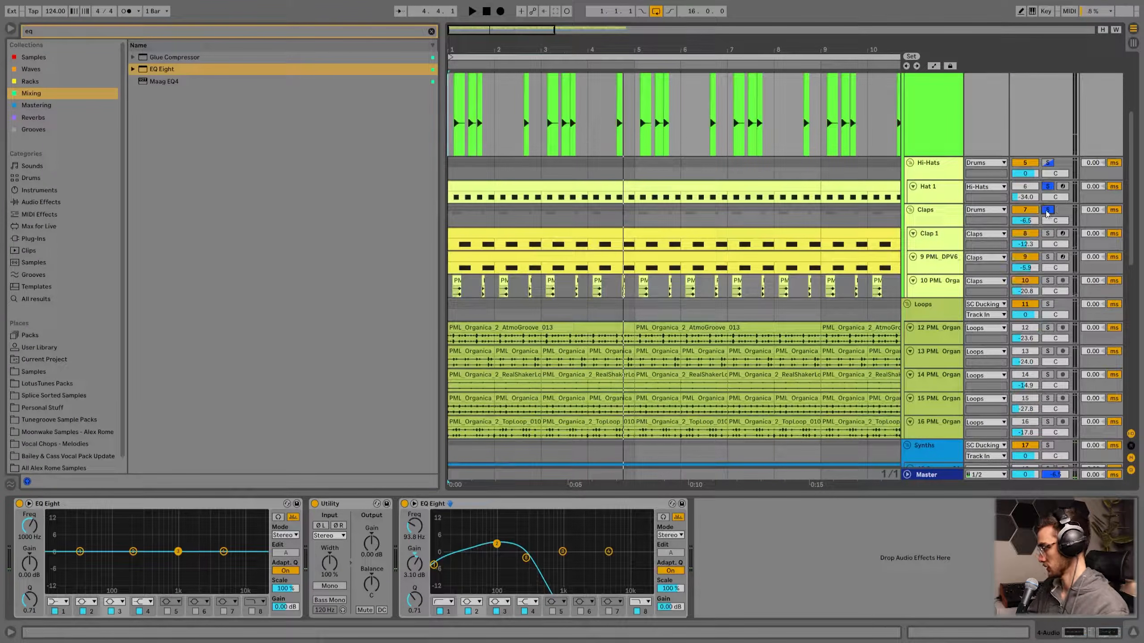
pyautogui.press('space')
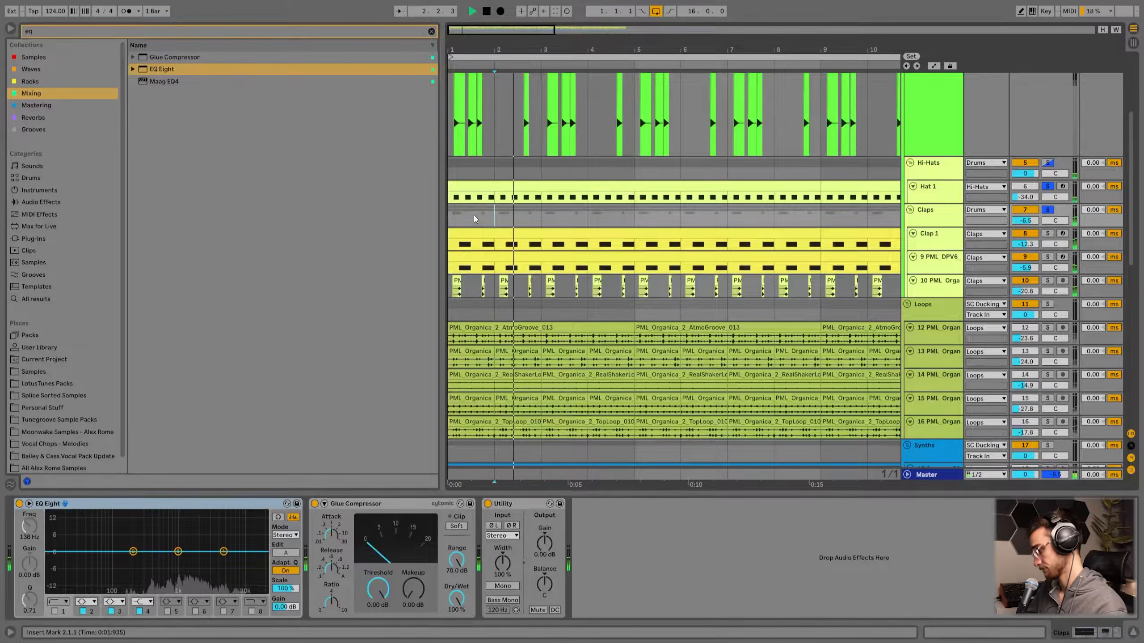
pyautogui.scroll(1, 1005, 247)
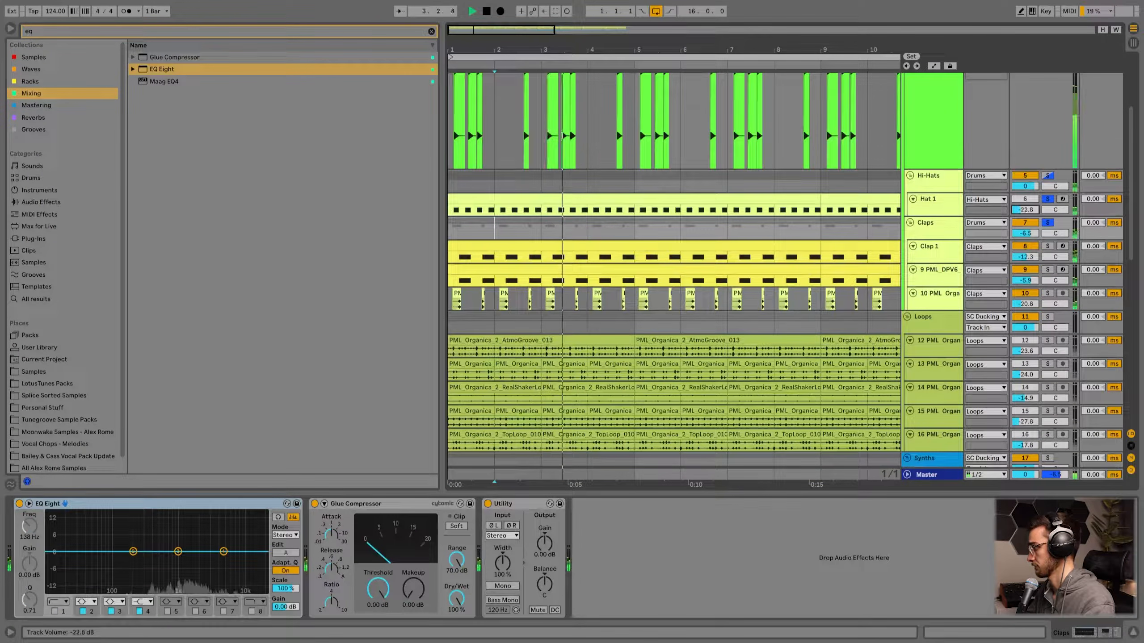
pyautogui.moveTo(1026, 209); pyautogui.dragTo(1026, 193)
pyautogui.click(937, 209)
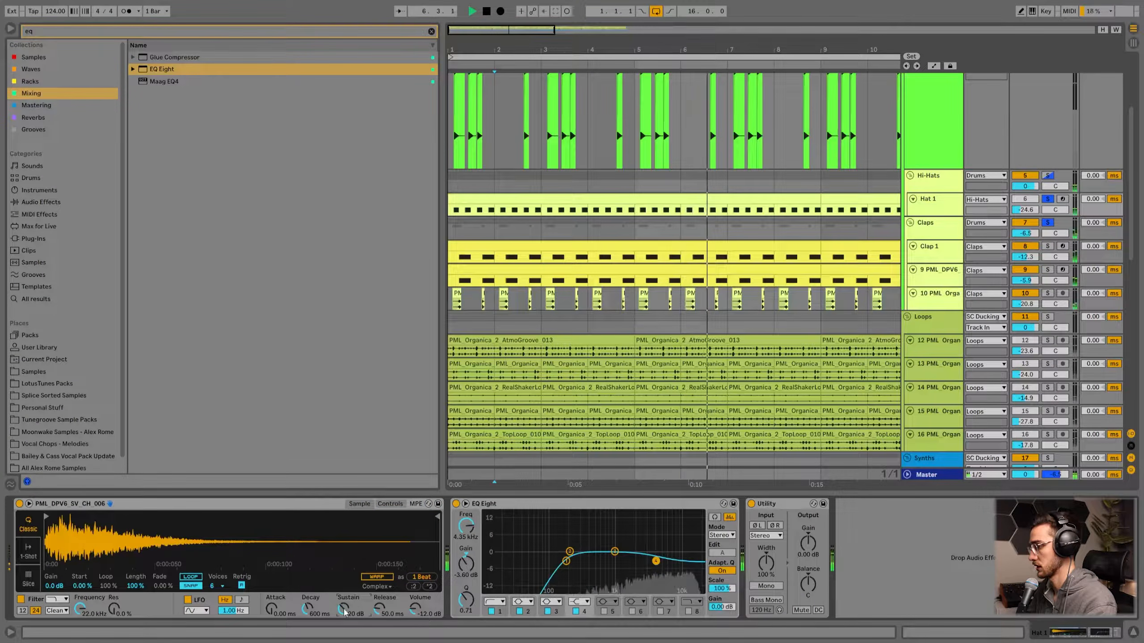
# - Widen the arrangement view, add loop tracks 12 to 14 to the solo, and set track 14's volume to -11.5 dB
pyautogui.scroll(-3, 1045, 266)
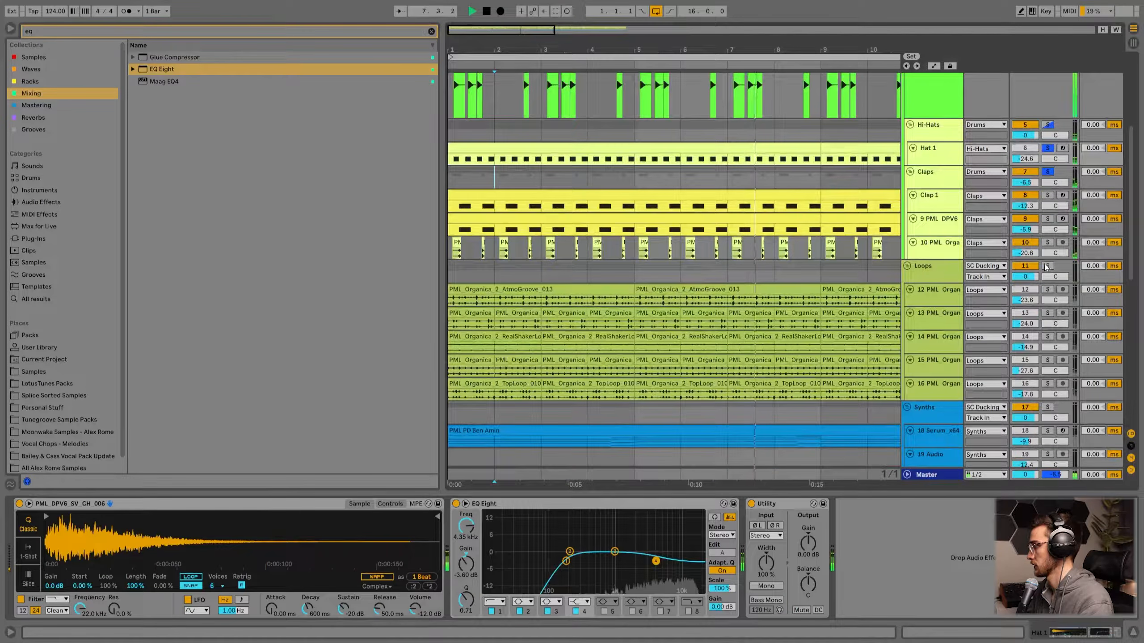
pyautogui.scroll(-3, 1048, 295)
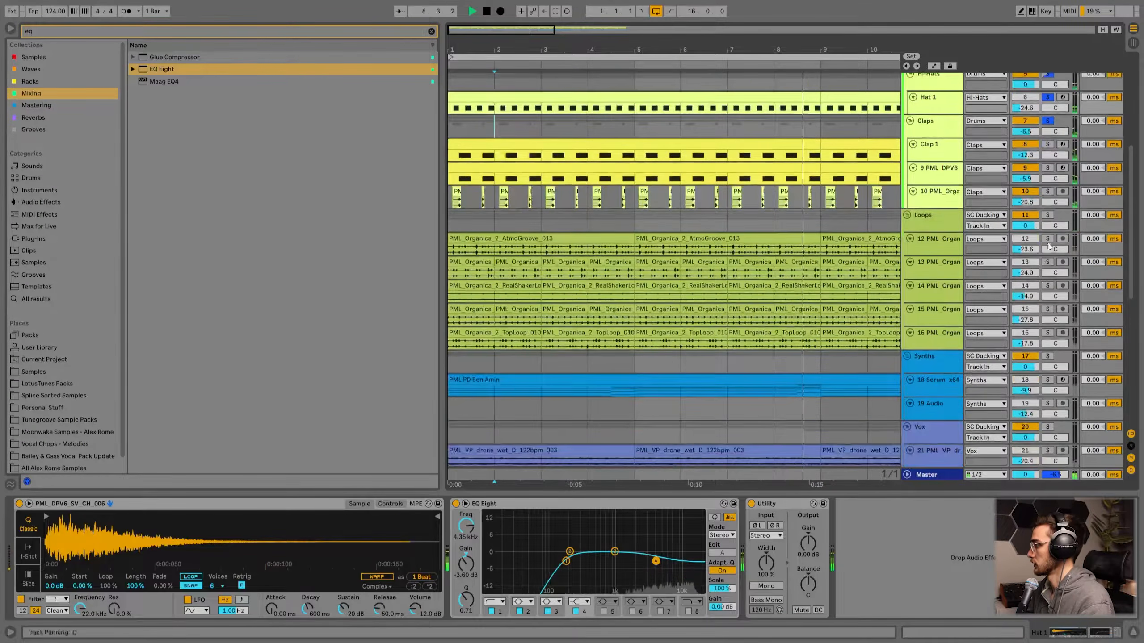
pyautogui.moveTo(763, 48); pyautogui.dragTo(763, 19)
pyautogui.moveTo(443, 91); pyautogui.dragTo(289, 89)
pyautogui.moveTo(353, 49); pyautogui.dragTo(402, 77)
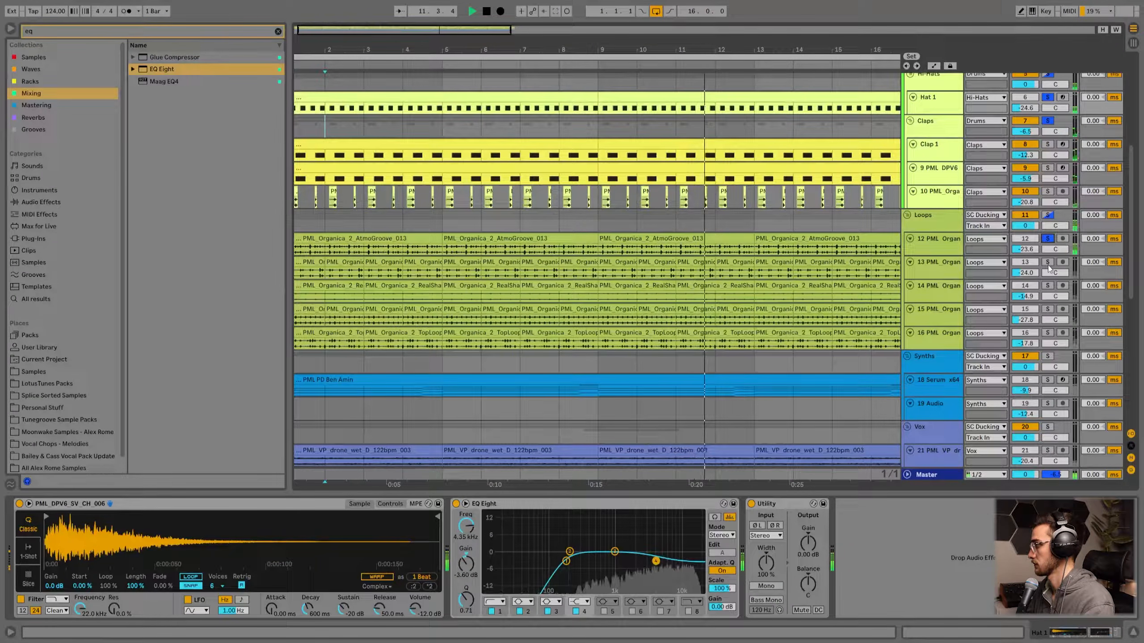
pyautogui.click(1048, 286)
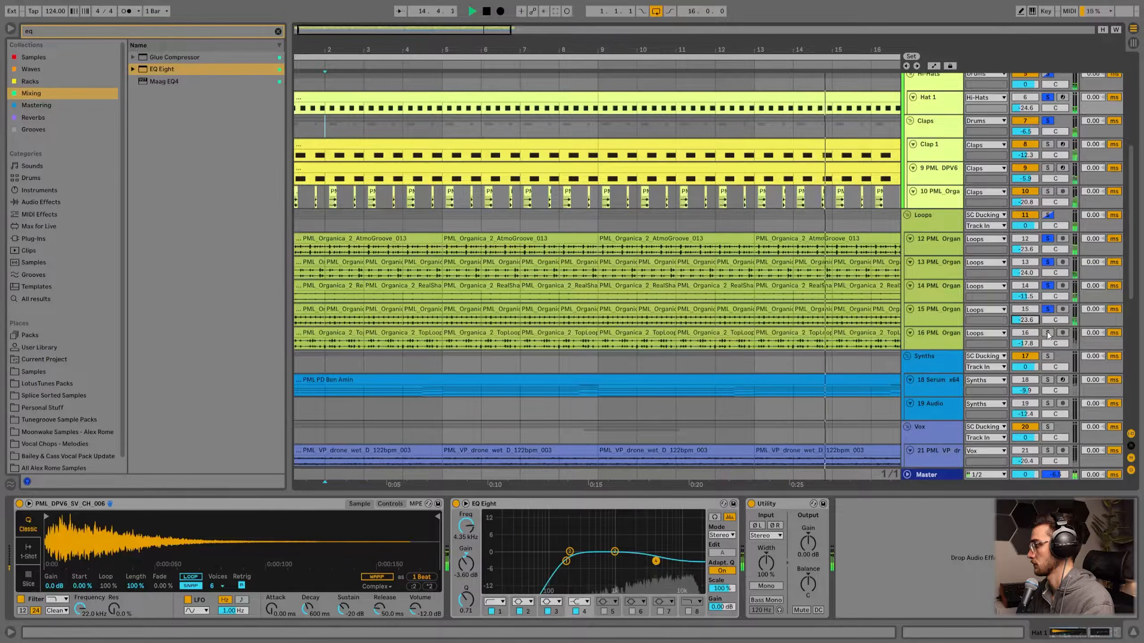
# - Set loop track 15's volume to -25.0 dB, then add track 16 to the solo and set it to -20.8 dB
pyautogui.moveTo(1026, 320); pyautogui.dragTo(1026, 326)
pyautogui.click(939, 310)
pyautogui.moveTo(413, 571)
pyautogui.mouseDown()
pyautogui.moveTo(413, 588)
pyautogui.moveTo(415, 570)
pyautogui.mouseUp()
pyautogui.keyDown('ctrl'); pyautogui.click(1048, 333); pyautogui.keyUp('ctrl')
pyautogui.click(939, 332)
pyautogui.moveTo(1026, 343); pyautogui.dragTo(1025, 356)
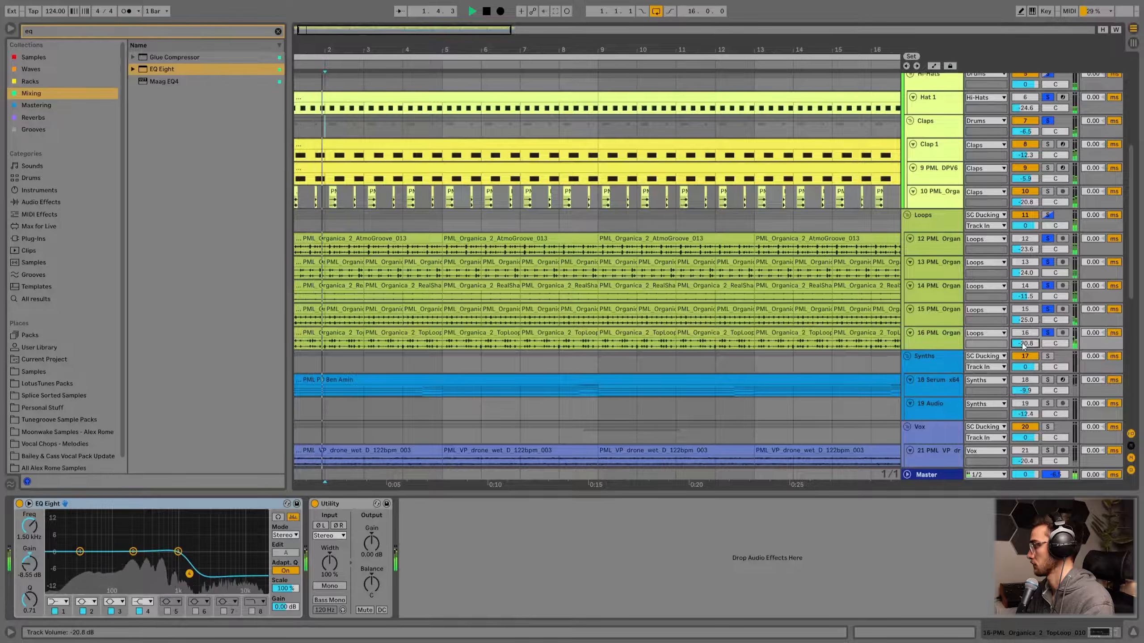
# - Turn band 1 of track 16's EQ Eight into a low cut at about 34 Hz
pyautogui.click(57, 602)
pyautogui.click(54, 536)
pyautogui.moveTo(80, 560); pyautogui.dragTo(82, 561)
# - Add the vocal drone on track 21 to the solo and set its volume to -23.0 dB
pyautogui.scroll(-2, 503, 426)
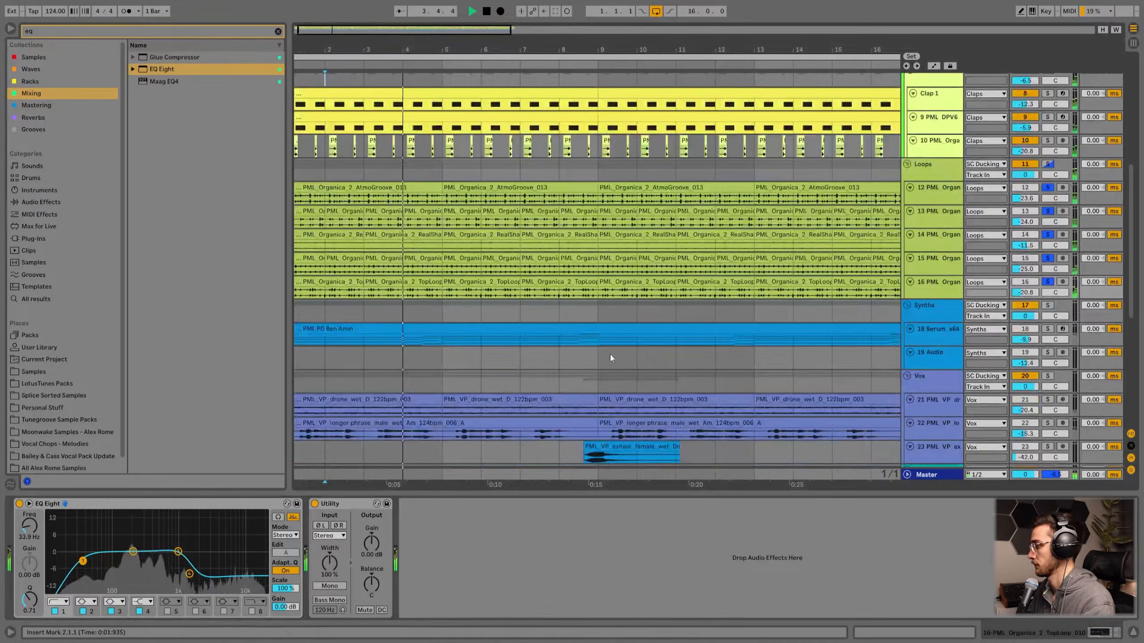
pyautogui.scroll(-2, 610, 359)
pyautogui.click(1039, 353)
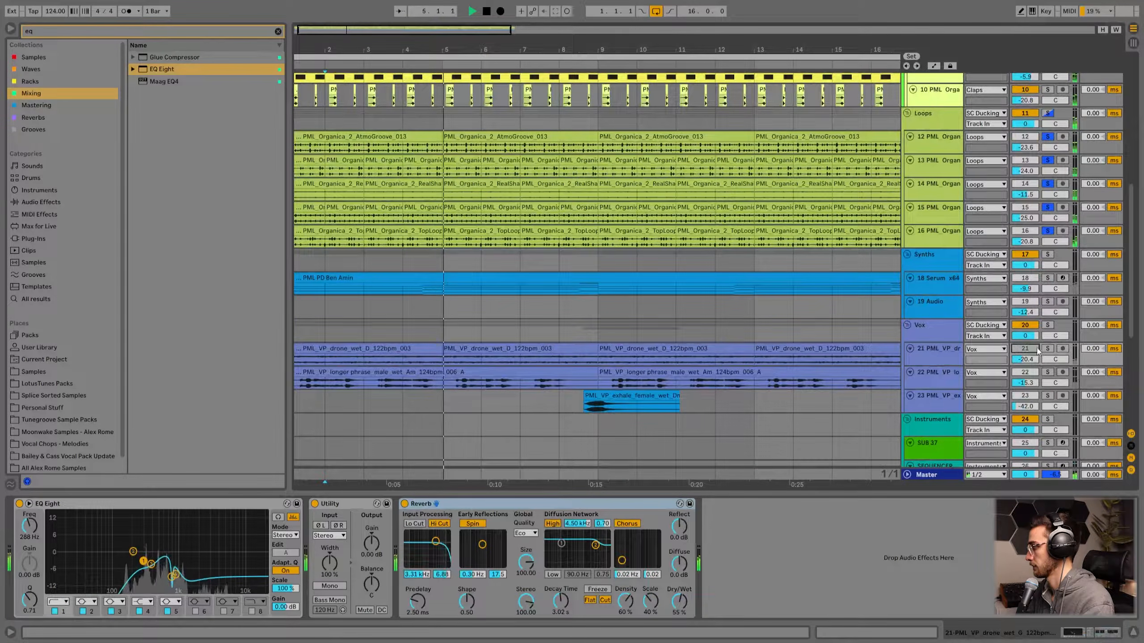
pyautogui.moveTo(1022, 359); pyautogui.dragTo(1021, 361)
pyautogui.scroll(-2, 937, 353)
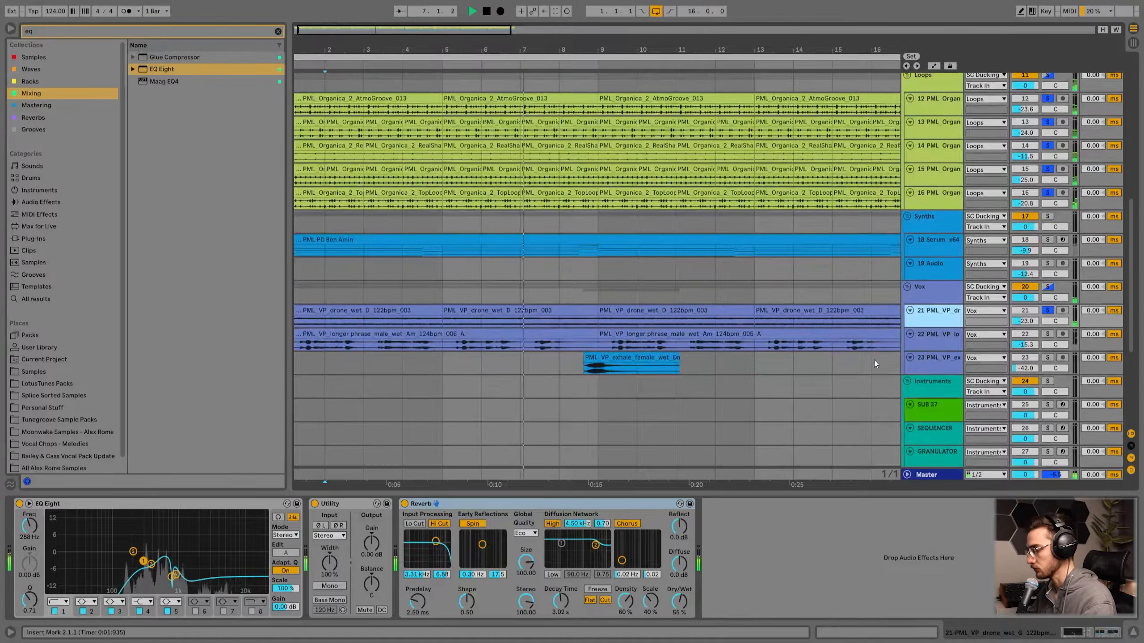
# - Add the longer-phrase male vocal on track 22 to the solo and set its volume to -16.7 dB
pyautogui.click(952, 346)
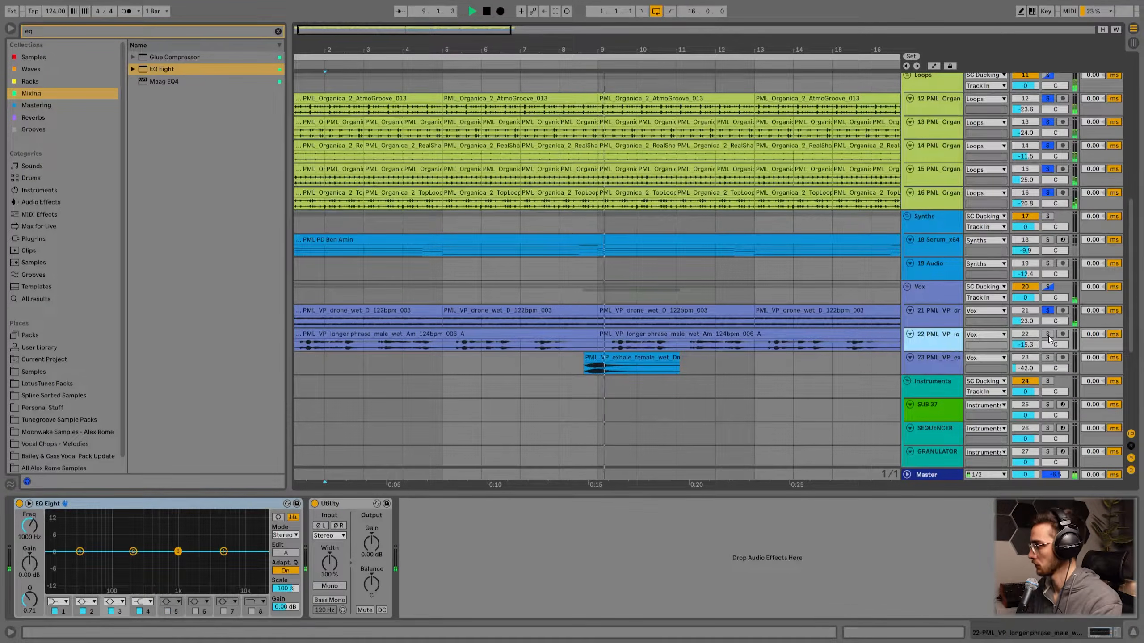
pyautogui.click(1048, 335)
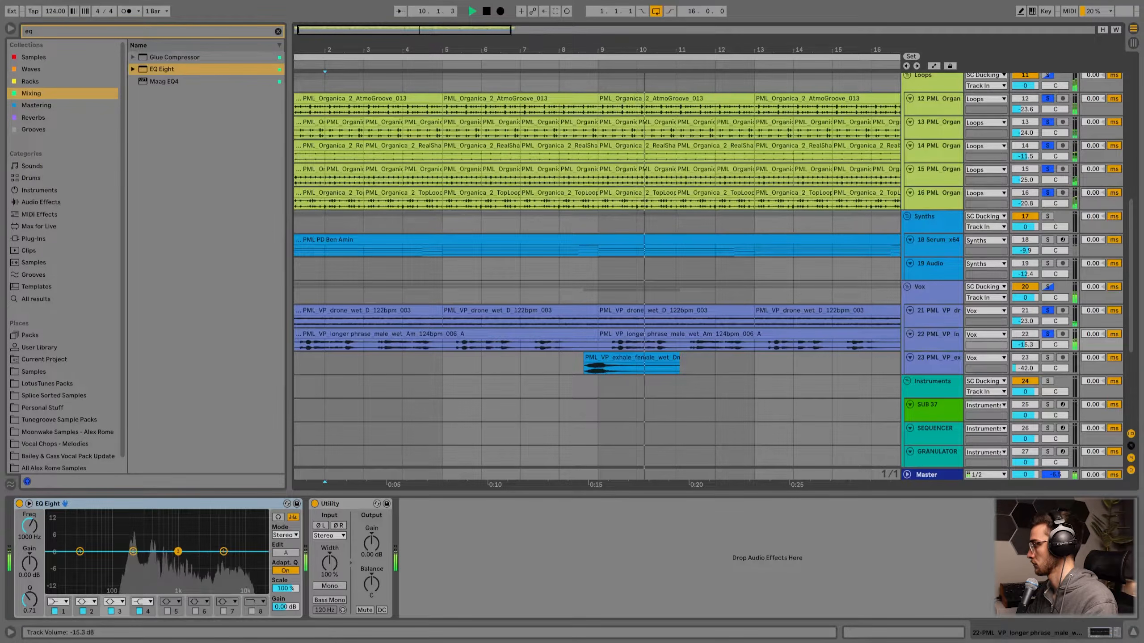
pyautogui.click(931, 349)
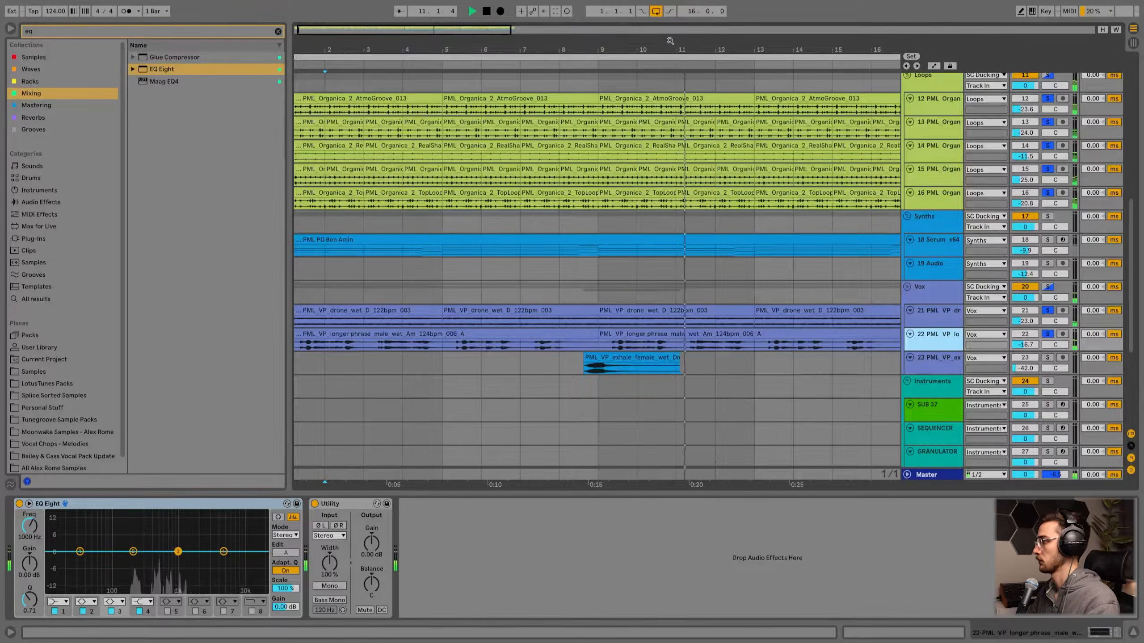
# - Select the female exhale clip and add its track 23 to the solo
pyautogui.moveTo(671, 41); pyautogui.dragTo(667, 28)
pyautogui.click(381, 359)
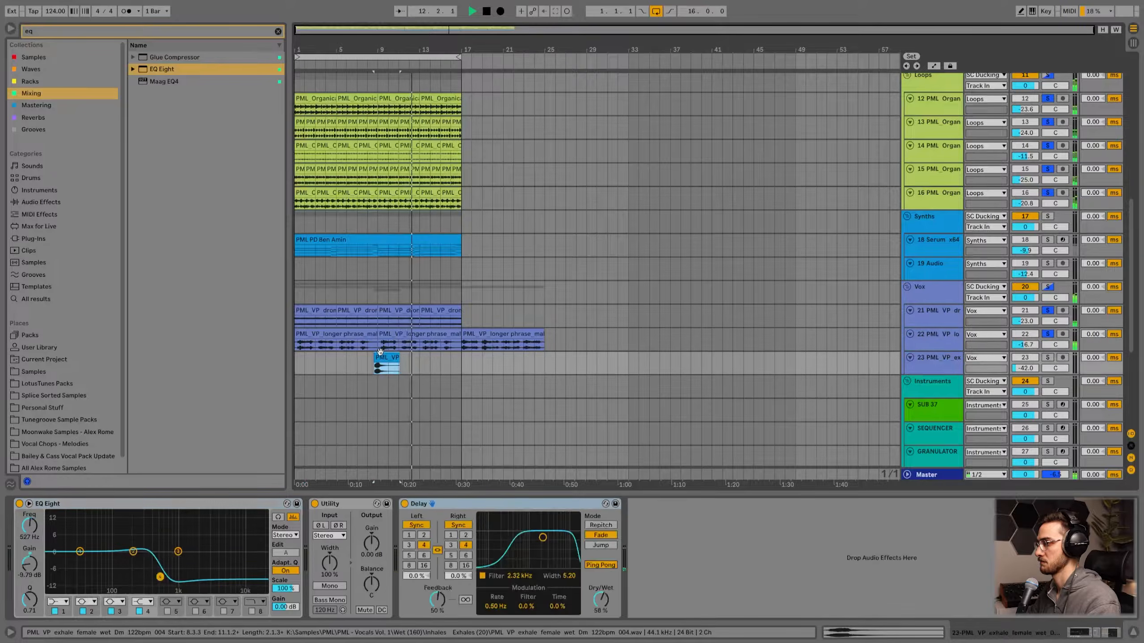
pyautogui.click(951, 344)
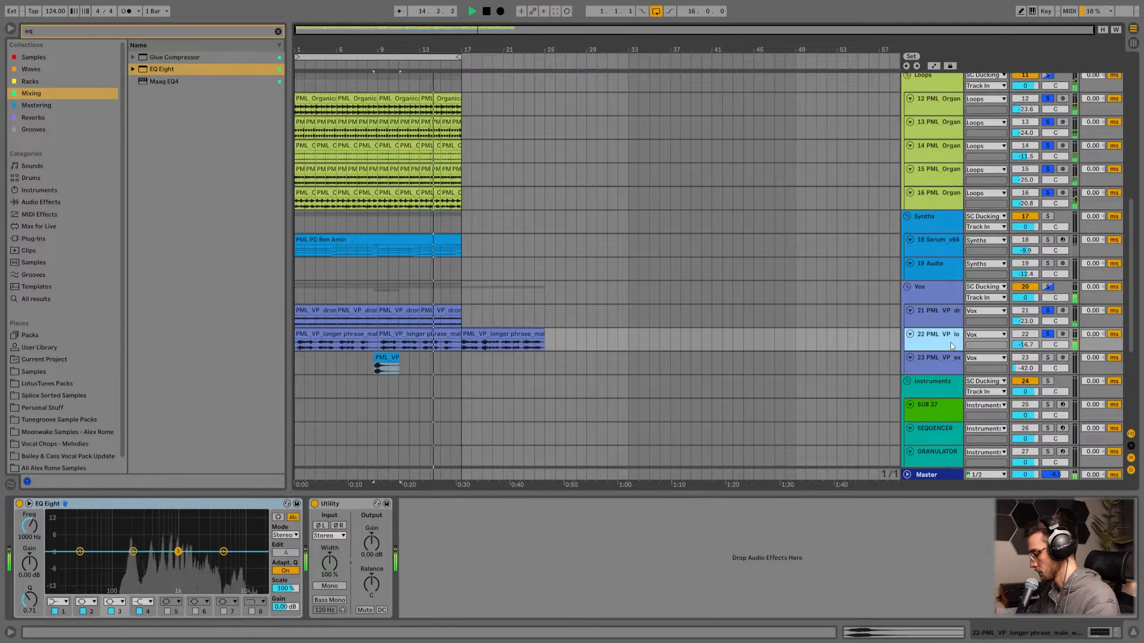
pyautogui.click(926, 360)
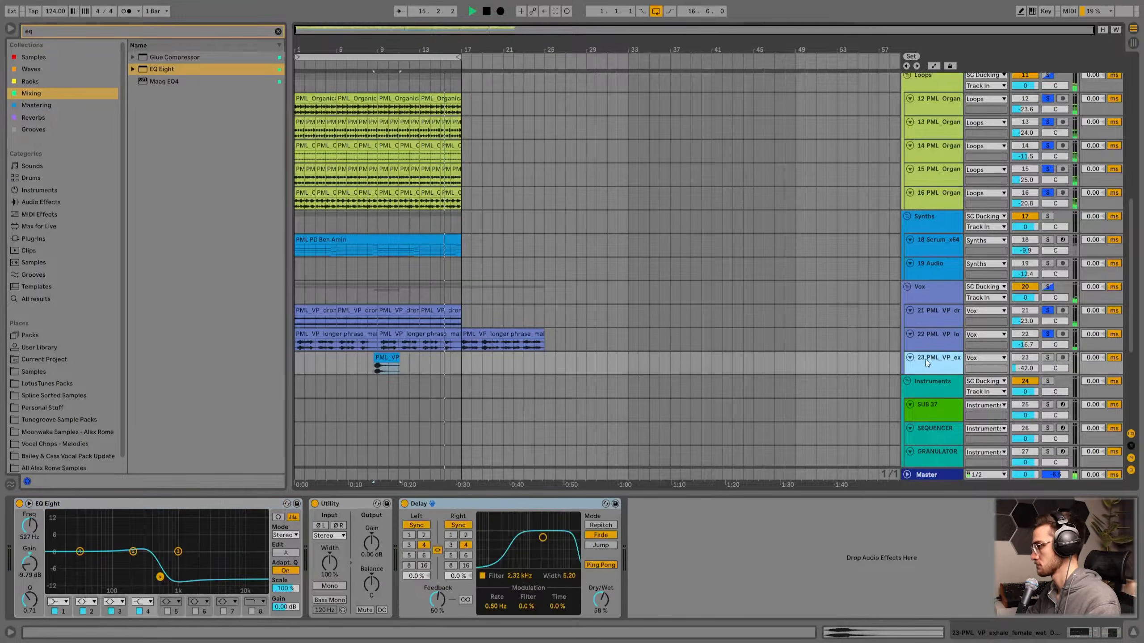
pyautogui.click(386, 366)
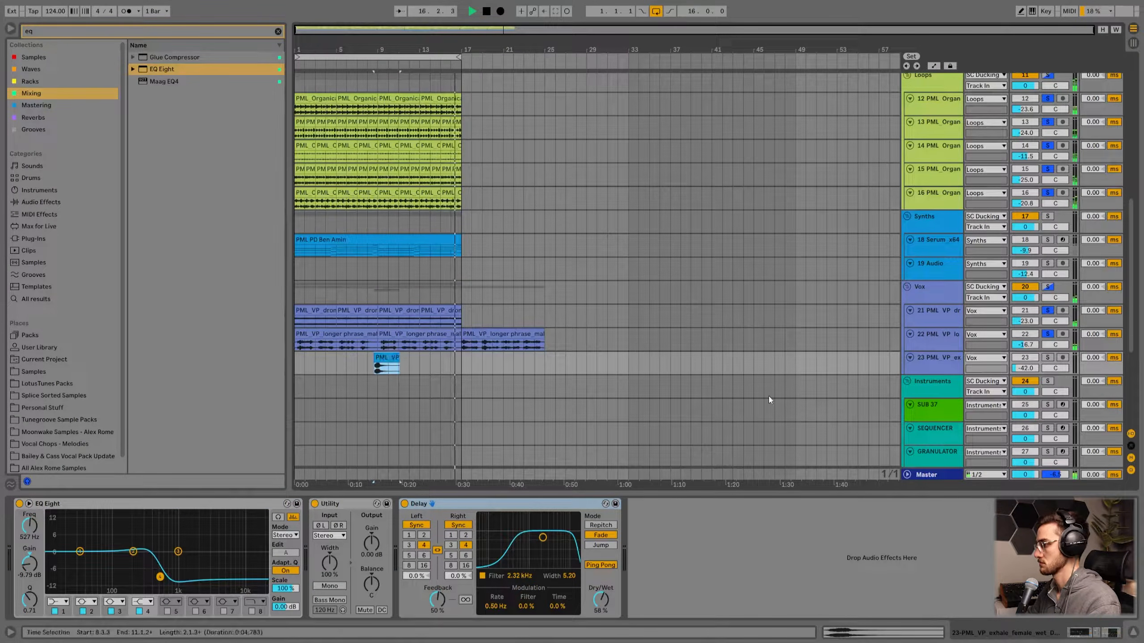
# - Add the Serum synth on track 18 to the solo and set its volume to -13.2 dB
pyautogui.scroll(2, 398, 372)
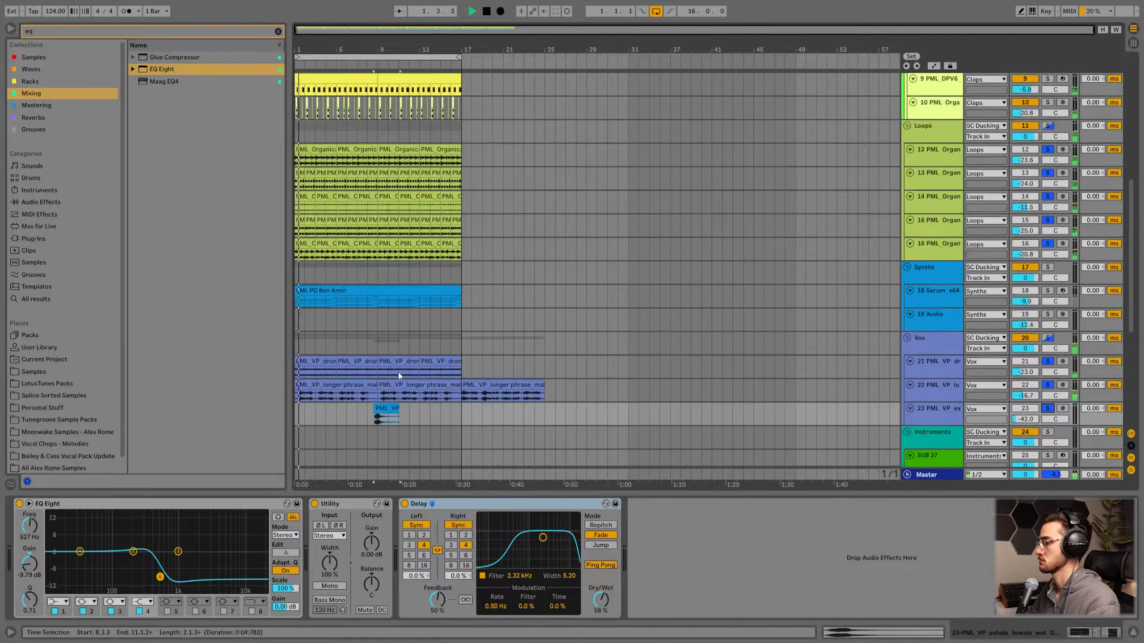
pyautogui.click(1047, 291)
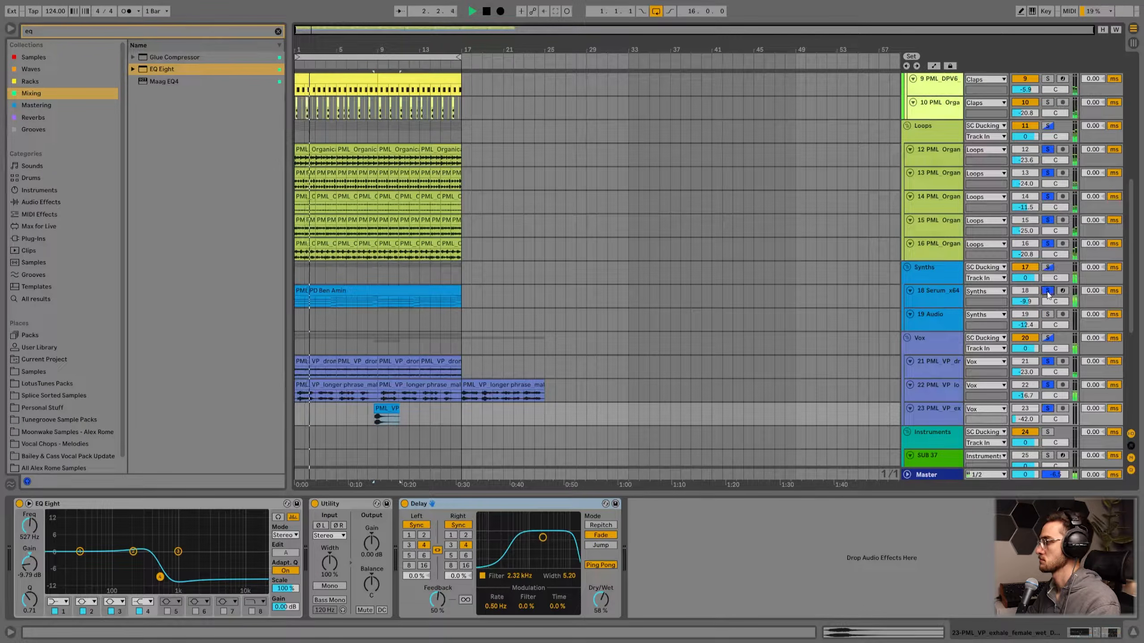
pyautogui.moveTo(1026, 301); pyautogui.dragTo(1025, 315)
# - Open track 18's Serum plug-in, lower its filter cutoff slightly and close the plug-in
pyautogui.click(936, 297)
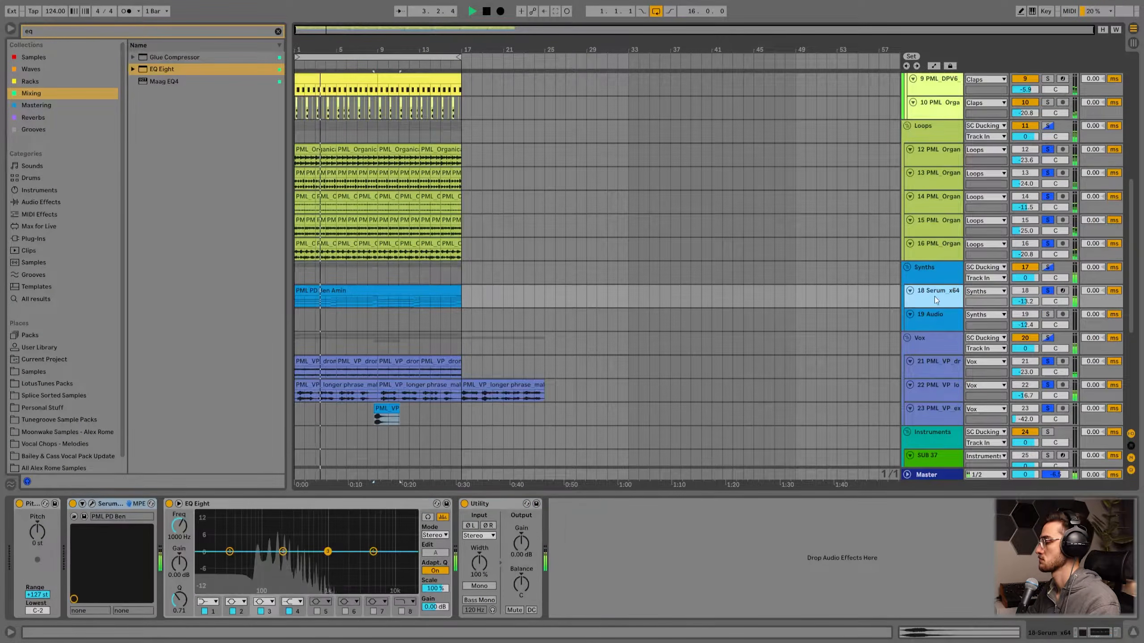
pyautogui.click(91, 504)
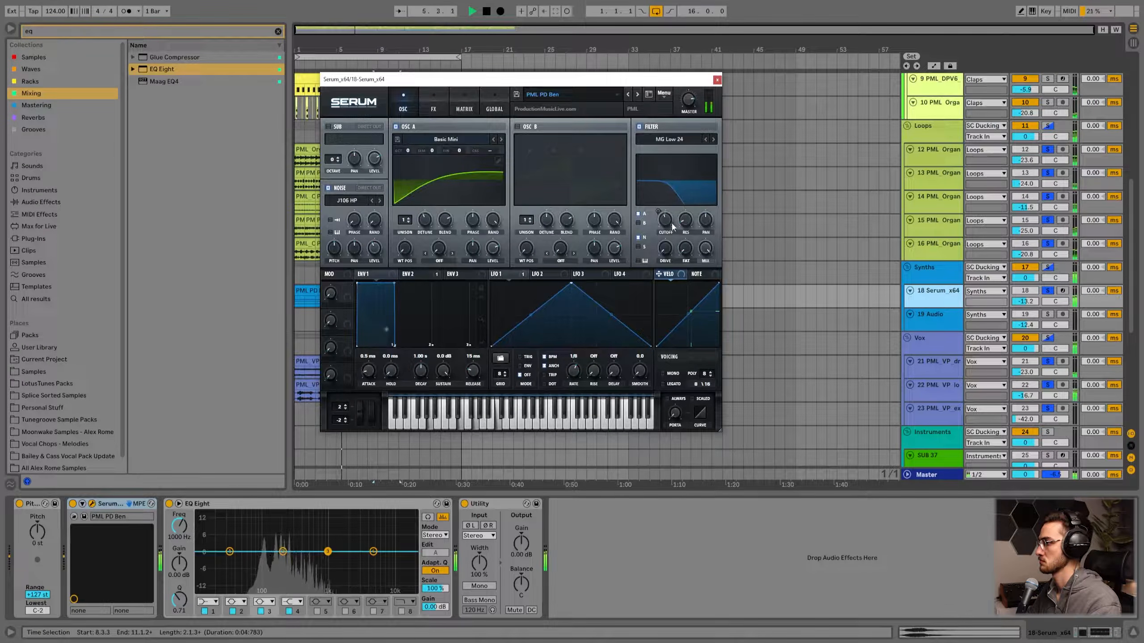
pyautogui.moveTo(673, 227); pyautogui.dragTo(668, 238)
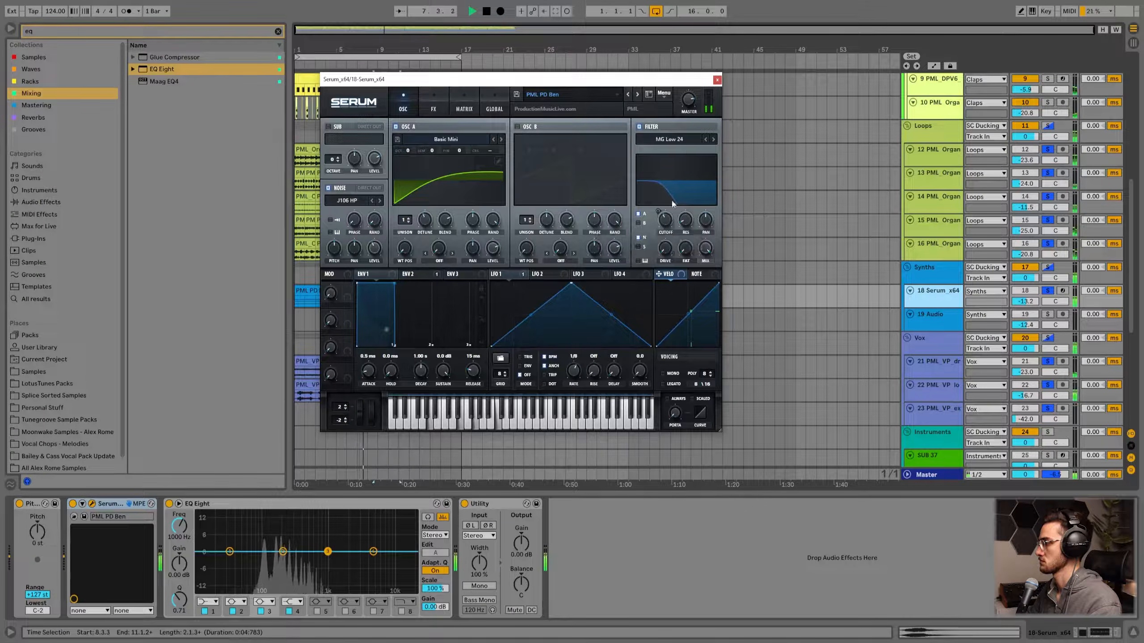
pyautogui.click(717, 79)
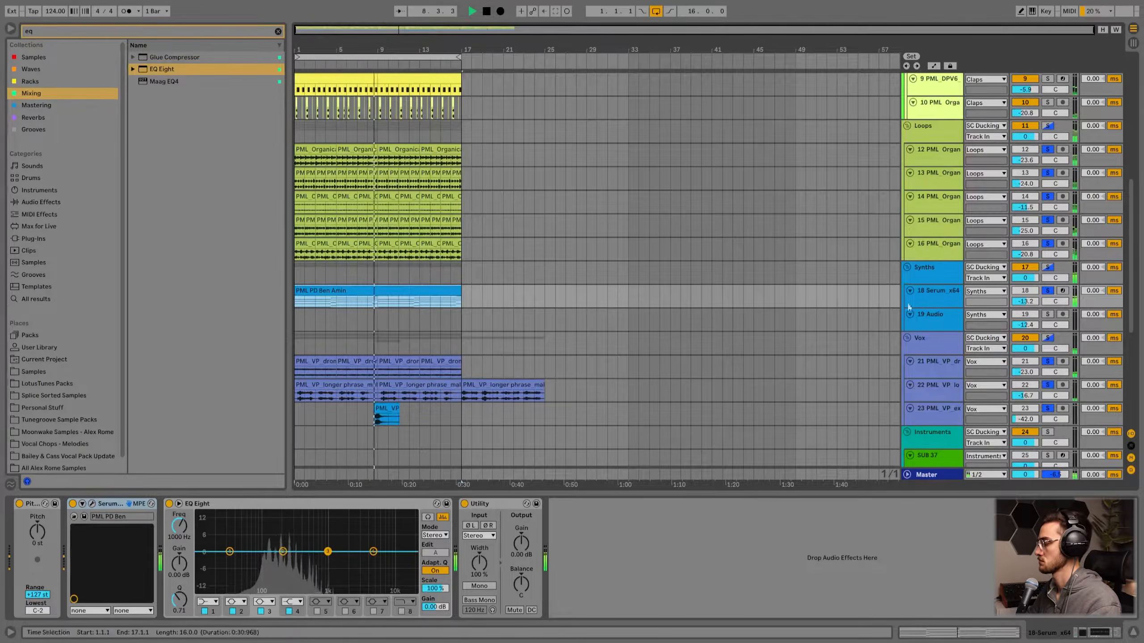
# - Clear all track solos and restart playback of the full groove from bar 1
pyautogui.click(1047, 291)
pyautogui.press('space')
pyautogui.press('space')
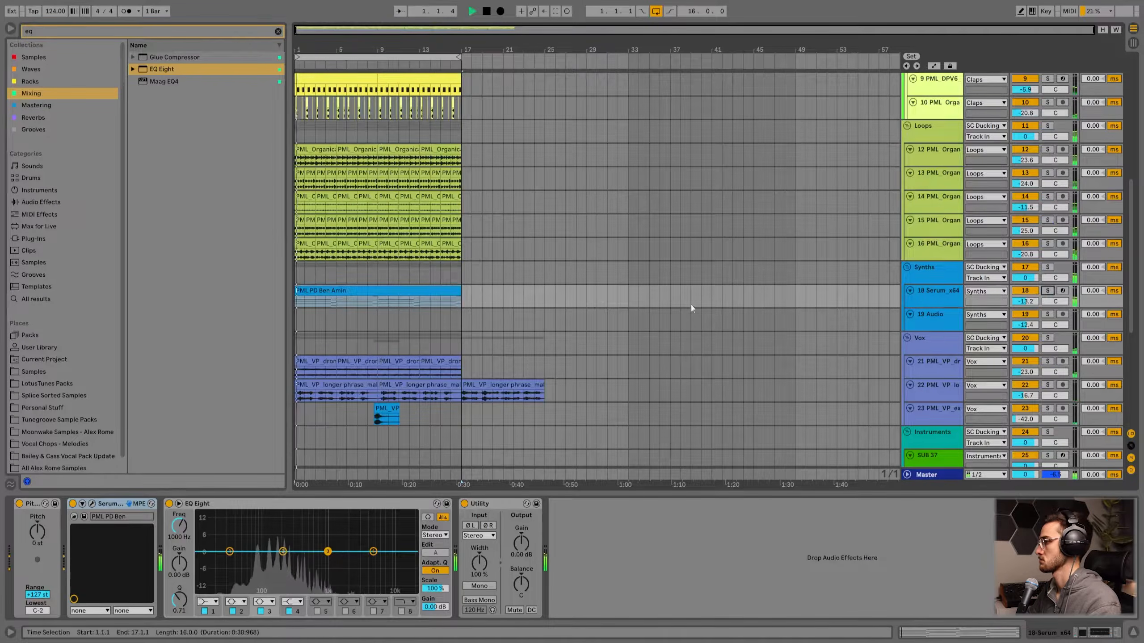
# - Solo the female exhale on track 23, set its volume to -31.0 dB and toggle playback
pyautogui.click(384, 409)
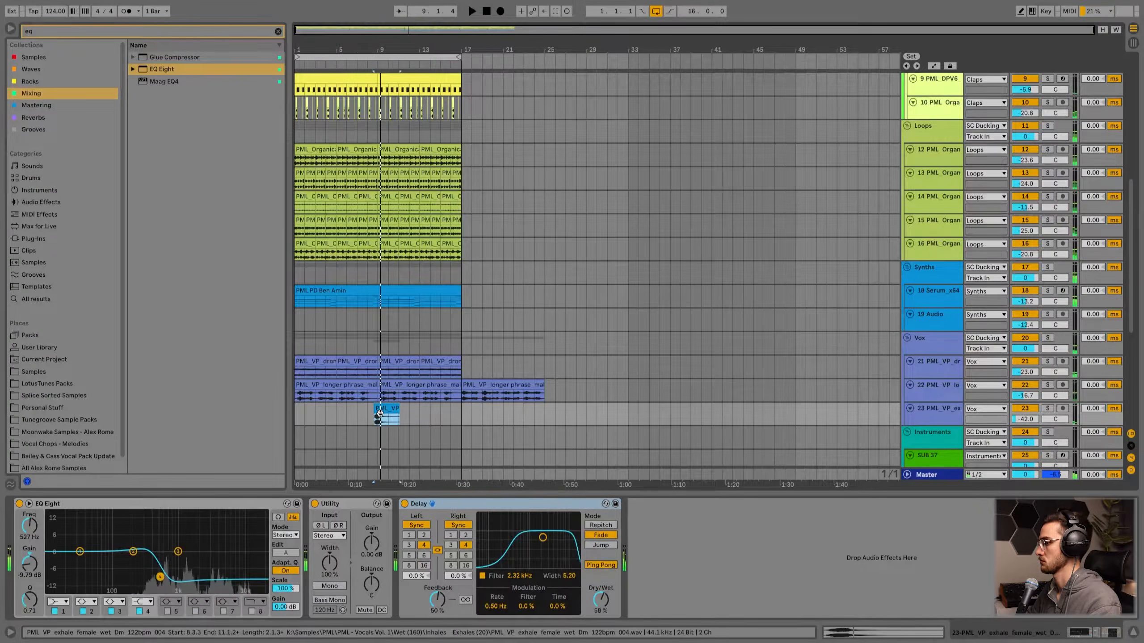
pyautogui.click(1048, 408)
pyautogui.moveTo(1025, 419); pyautogui.dragTo(1025, 412)
pyautogui.press('space')
# - Set the exhale clip's warp envelope to 112, return to the device chain and audition it in the full mix
pyautogui.doubleClick(391, 416)
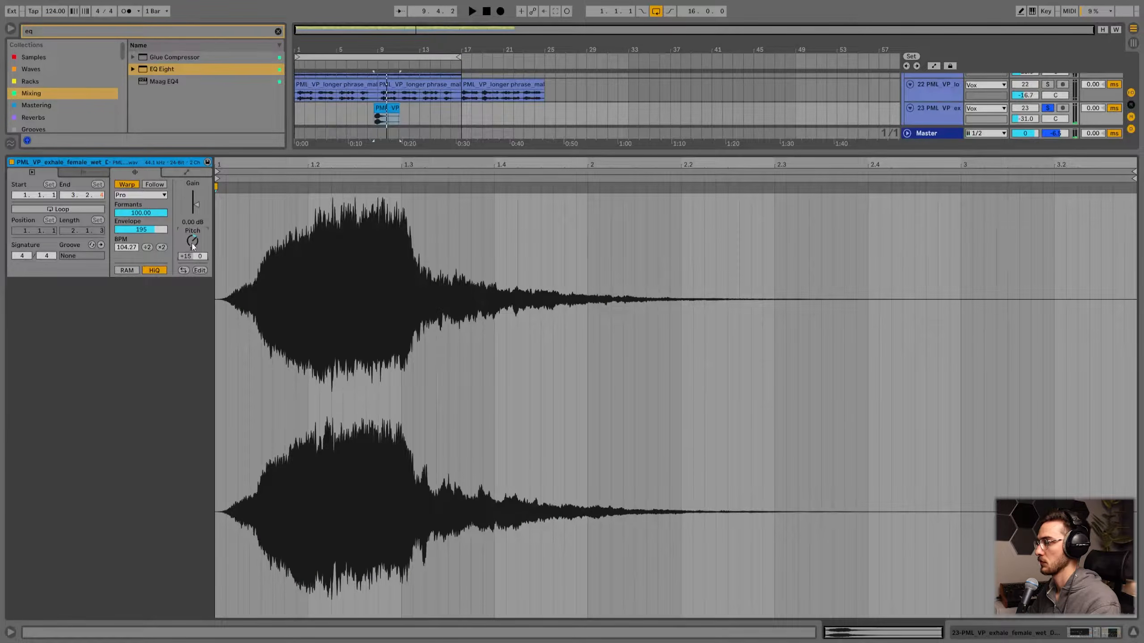
pyautogui.moveTo(137, 229); pyautogui.dragTo(137, 234)
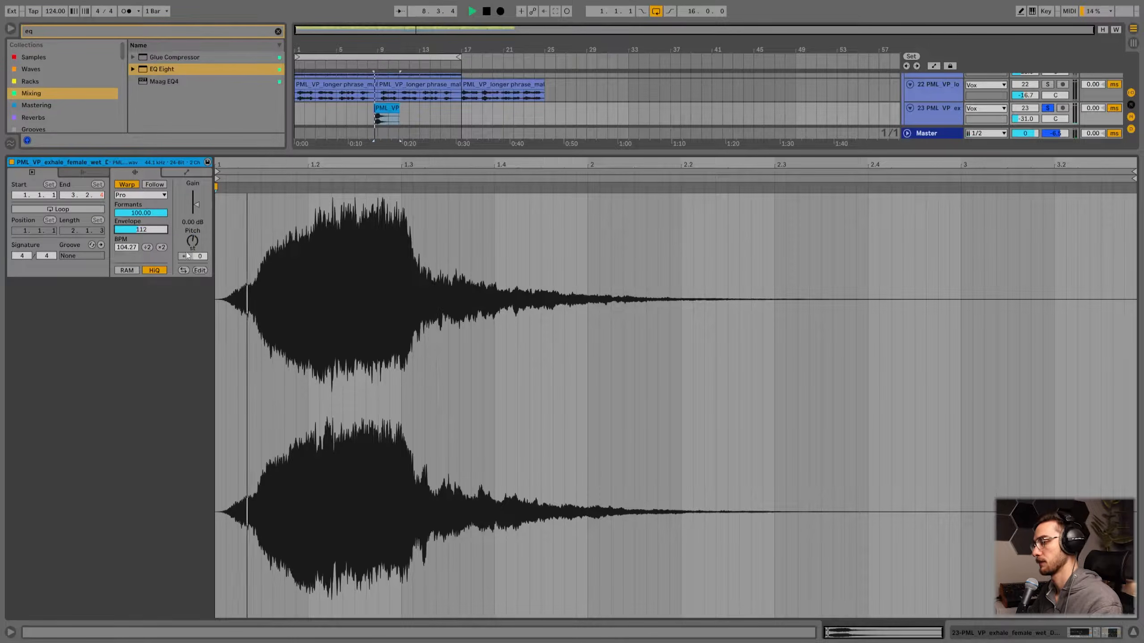
pyautogui.hotkey('shift', 'Tab')
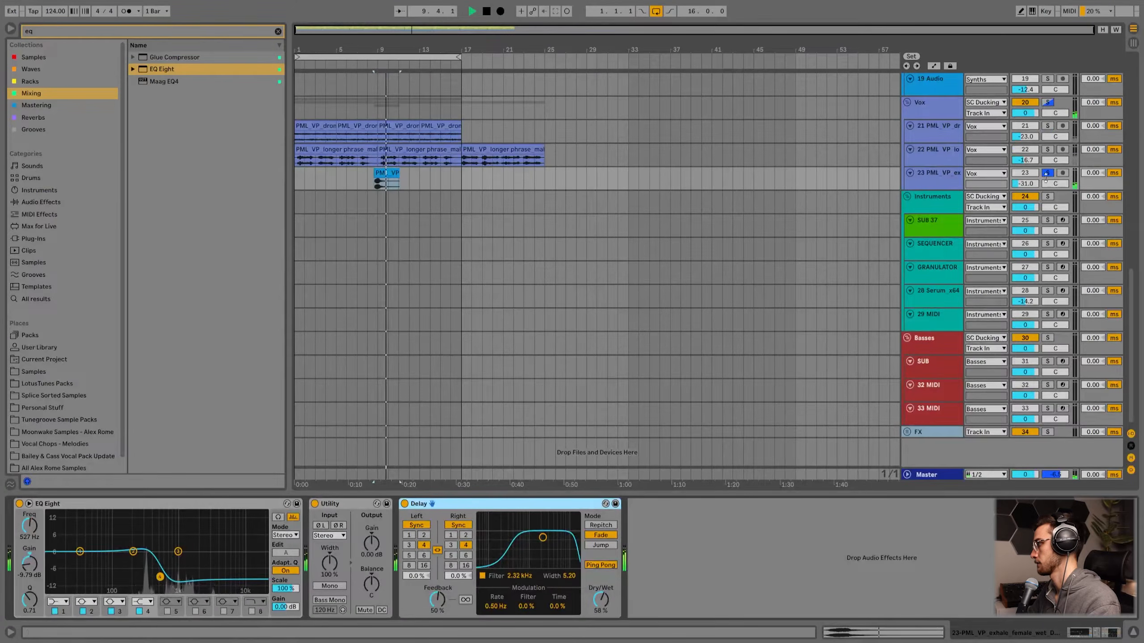
pyautogui.scroll(3, 433, 279)
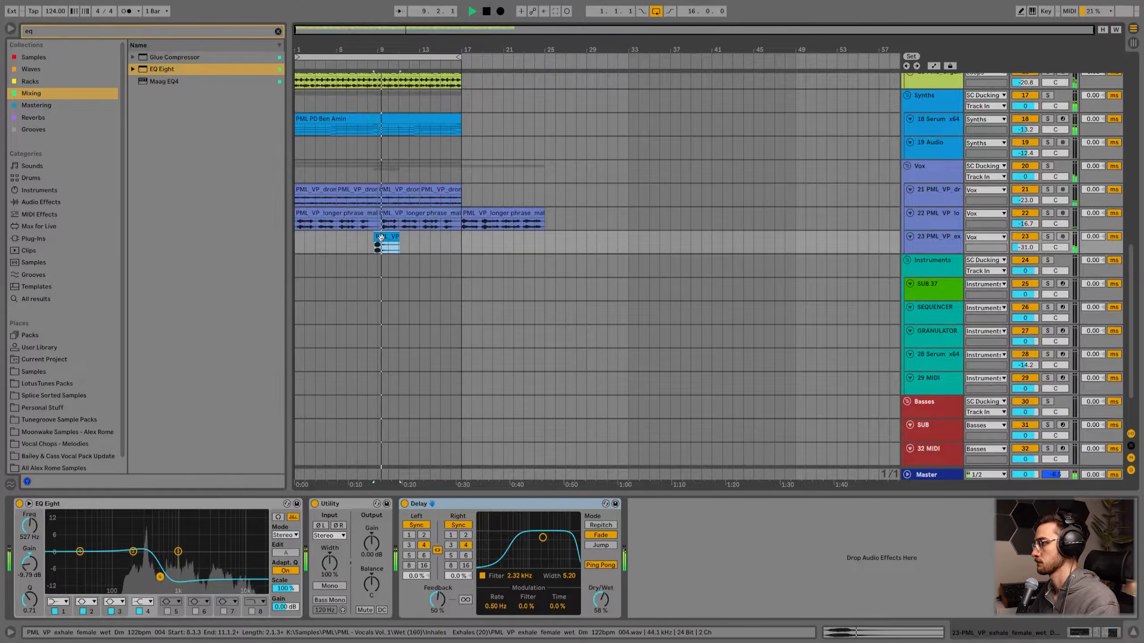
# - Clear the browser's search so the full Mixing collection is listed
pyautogui.scroll(7, 381, 270)
pyautogui.click(379, 312)
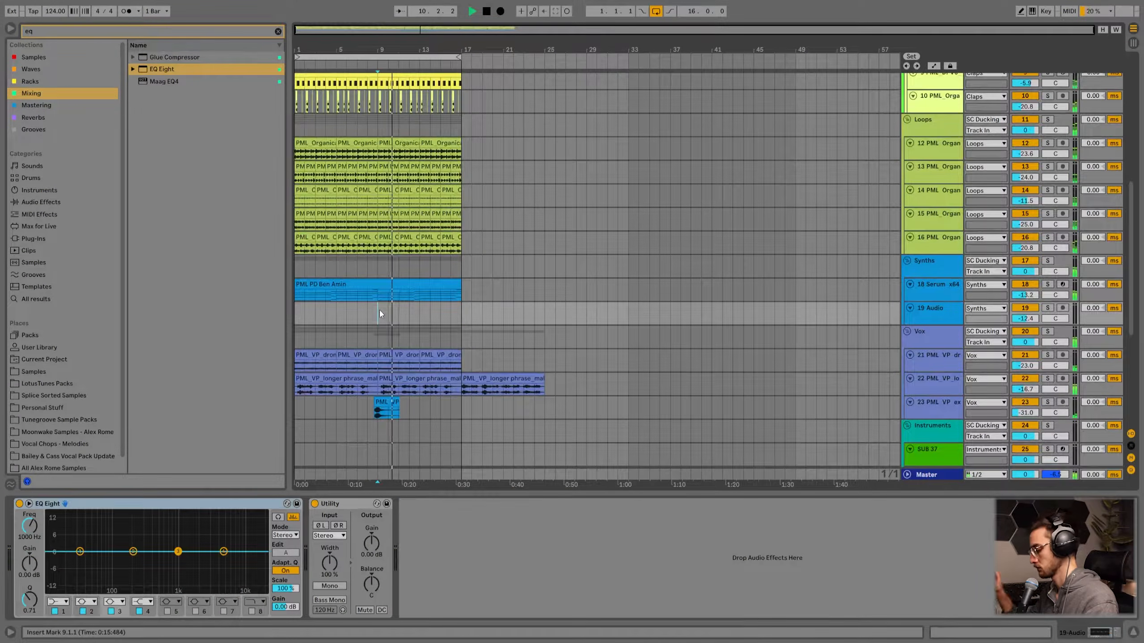
pyautogui.scroll(3, 440, 340)
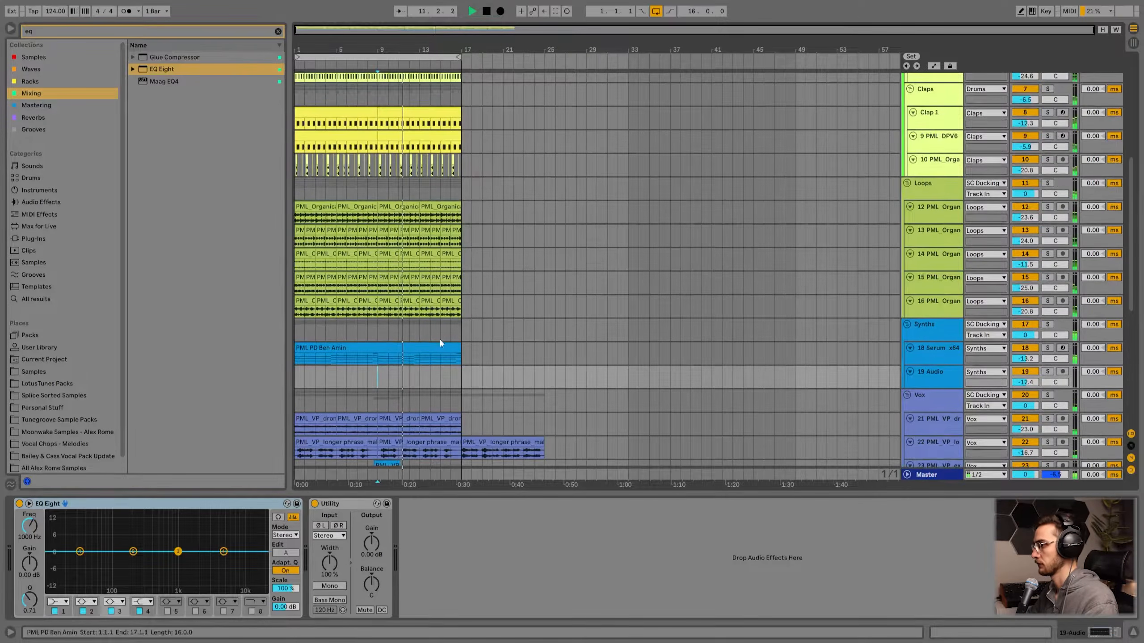
pyautogui.click(278, 31)
# - Stop playback and copy track 18's 16-bar PML PD Ben Amin clip onto the SUB track at bar 1
pyautogui.click(941, 353)
pyautogui.scroll(-3, 932, 343)
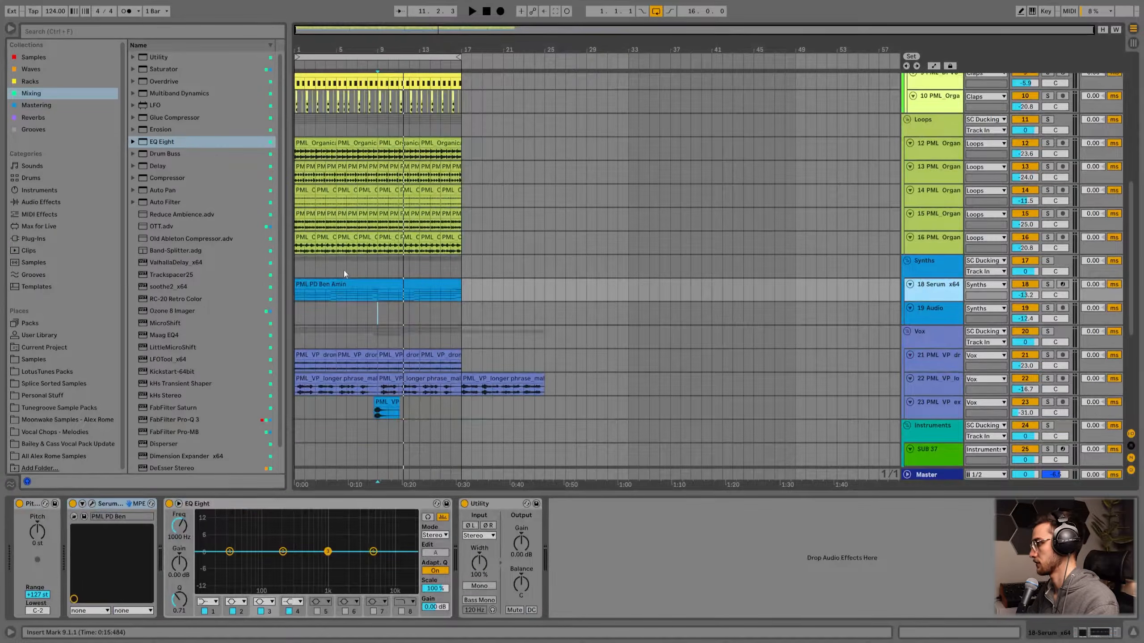
pyautogui.scroll(-6, 942, 286)
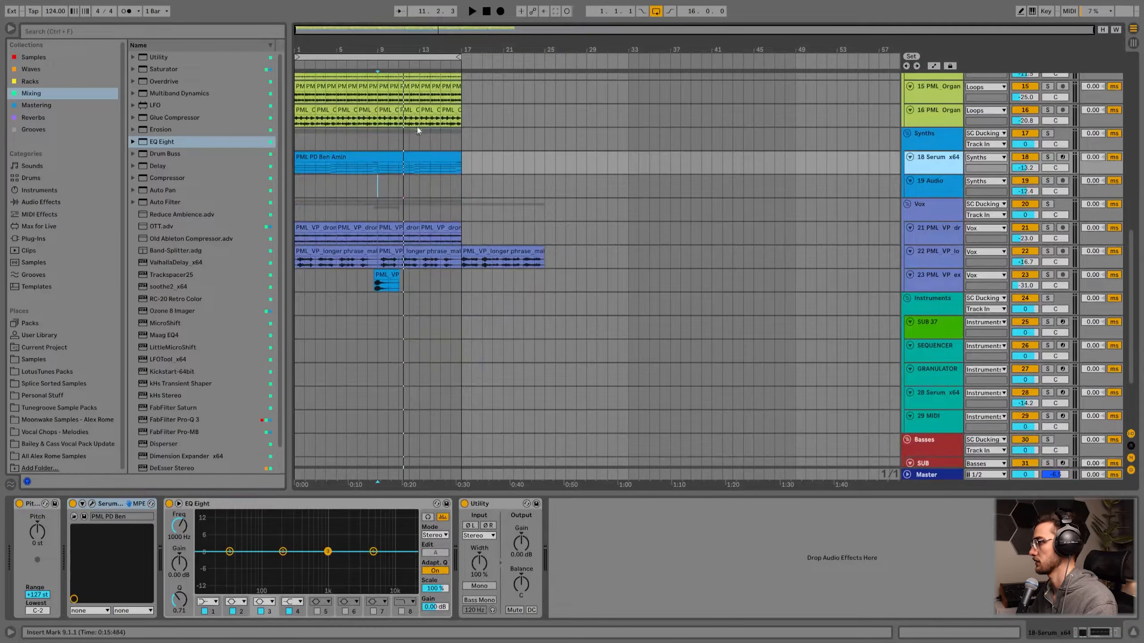
pyautogui.scroll(-2, 361, 155)
pyautogui.moveTo(345, 105); pyautogui.dragTo(328, 410)
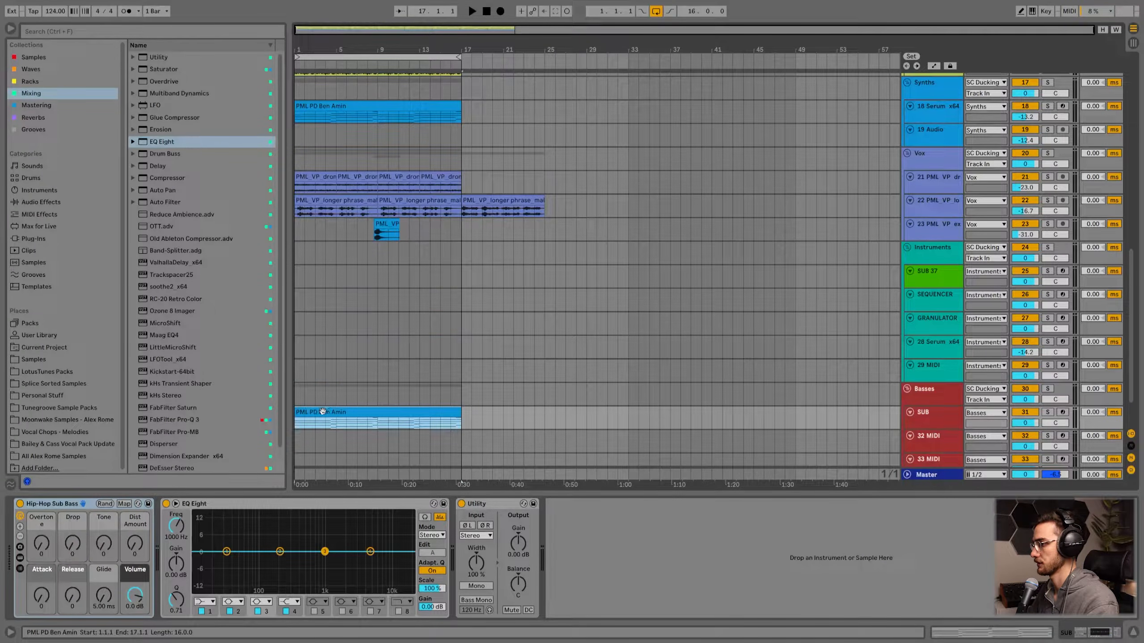
# - Open the SUB clip's notes and delete the upper chord notes, keeping only the lowest F1, G1, A1 and C2 line
pyautogui.doubleClick(323, 412)
pyautogui.moveTo(323, 489); pyautogui.dragTo(613, 189)
pyautogui.press('Delete')
pyautogui.moveTo(638, 386); pyautogui.dragTo(1132, 365)
pyautogui.press('Delete')
pyautogui.press('Delete')
pyautogui.click(972, 400)
pyautogui.press('Delete')
pyautogui.click(906, 430)
pyautogui.press('Delete')
pyautogui.click(743, 461)
pyautogui.press('Delete')
# - Put a C2 note from 8.3.1 to 9.1.1 in the SUB line and return to the device chain
pyautogui.click(692, 460)
pyautogui.scroll(-2, 720, 451)
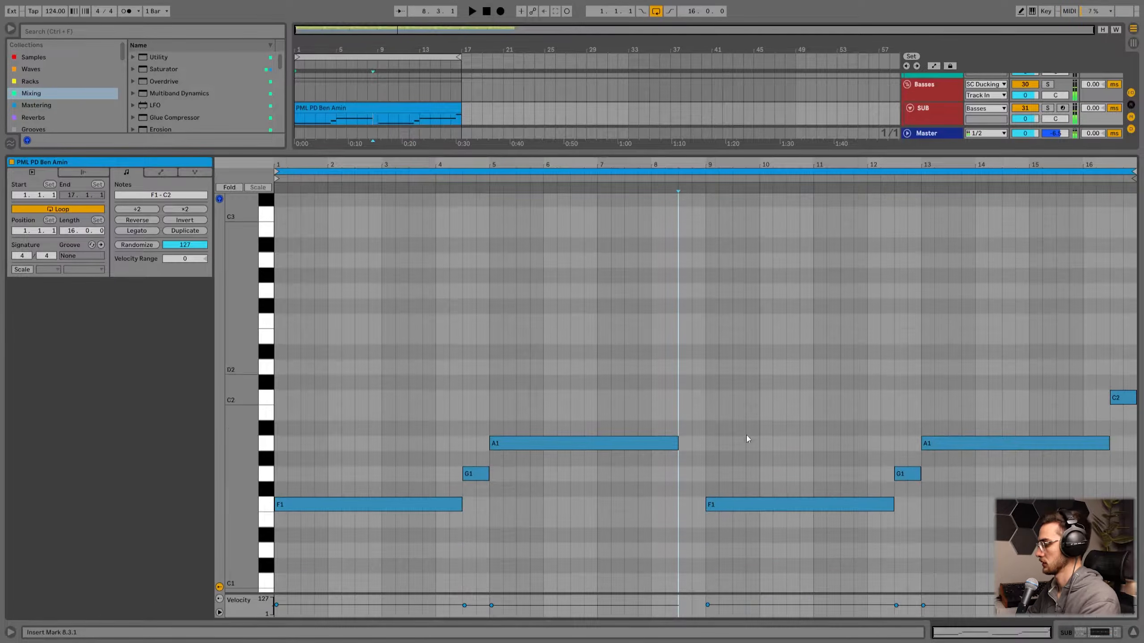
pyautogui.scroll(-3, 729, 396)
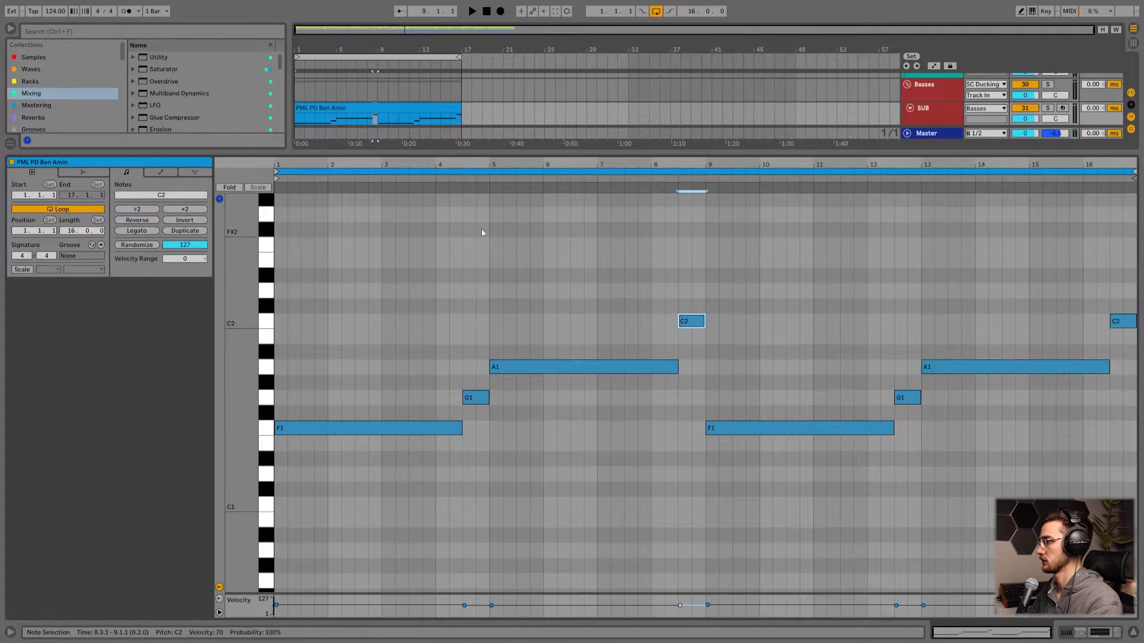
pyautogui.hotkey('shift', 'Tab')
# - Set the SUB track's volume to -7.8 dB and assign the track's red colour to its clip
pyautogui.click(331, 360)
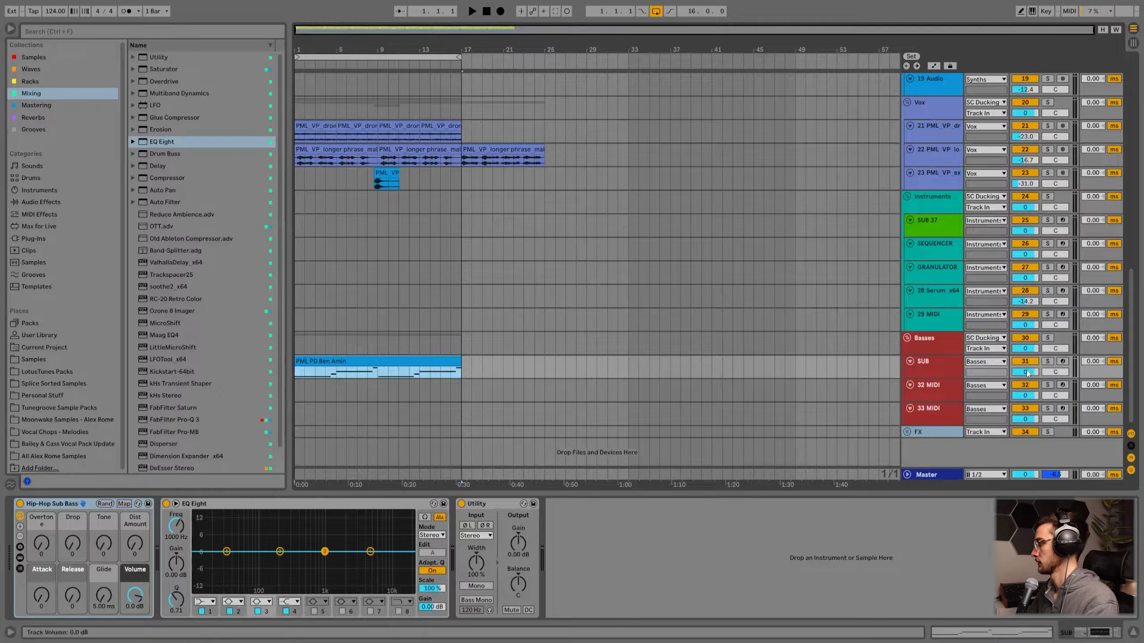
pyautogui.moveTo(1027, 373); pyautogui.dragTo(1028, 387)
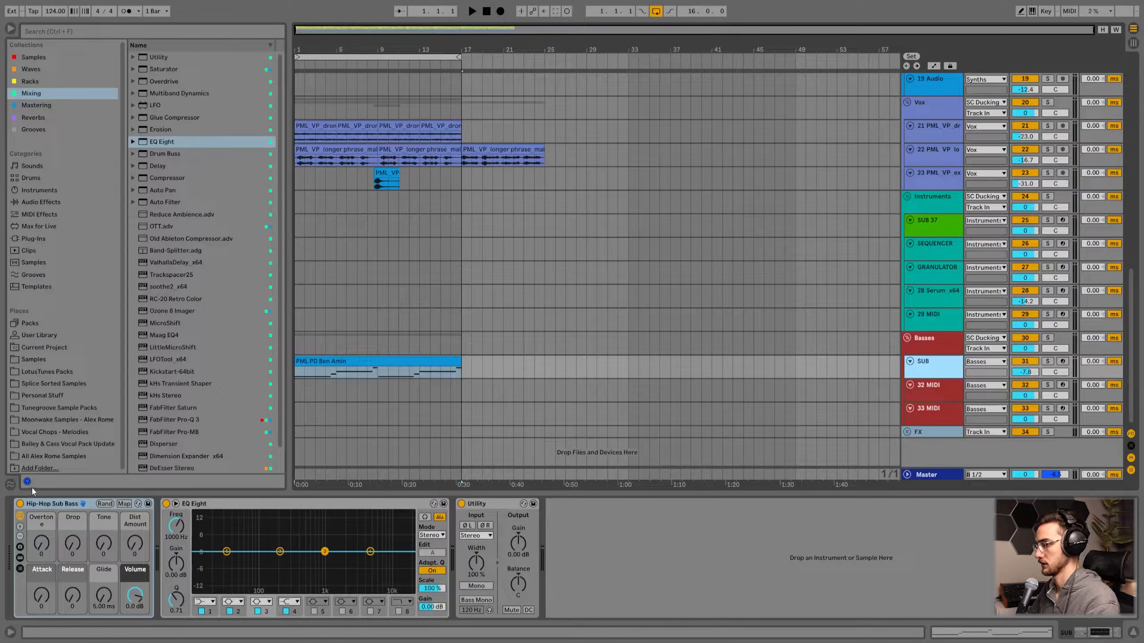
pyautogui.click(46, 506)
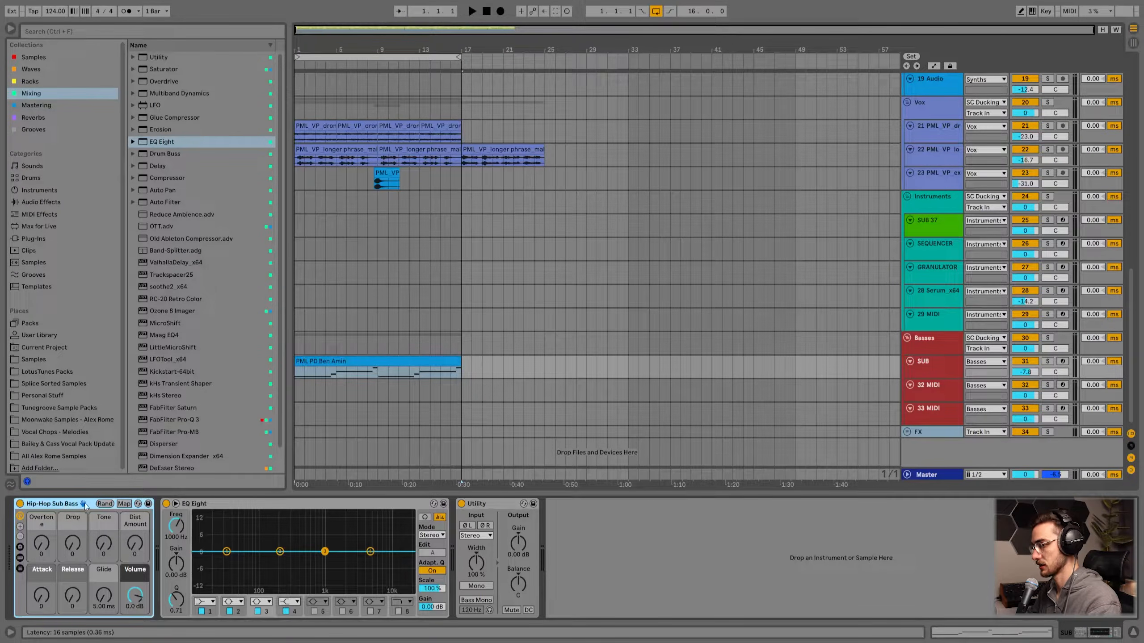
pyautogui.click(956, 368)
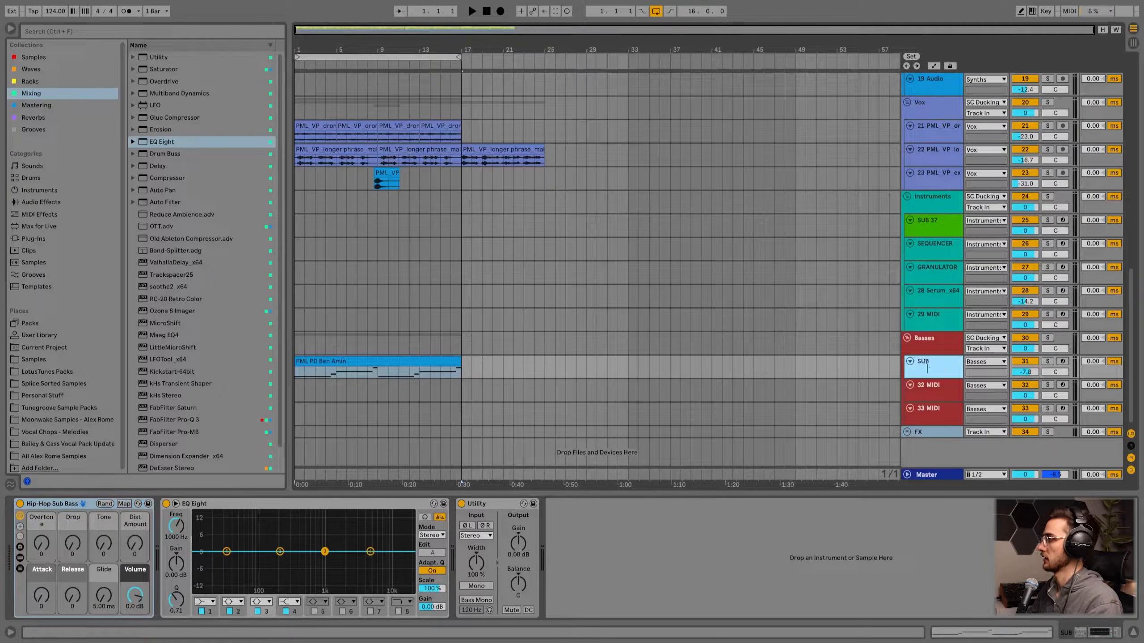
pyautogui.rightClick(936, 368)
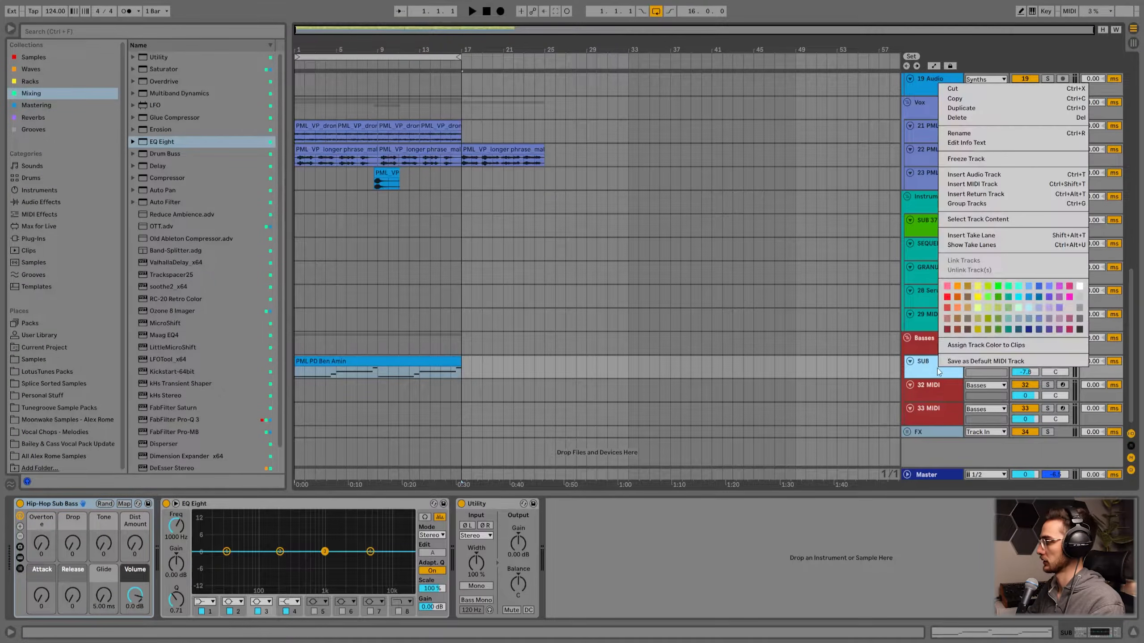
pyautogui.click(971, 346)
pyautogui.click(82, 506)
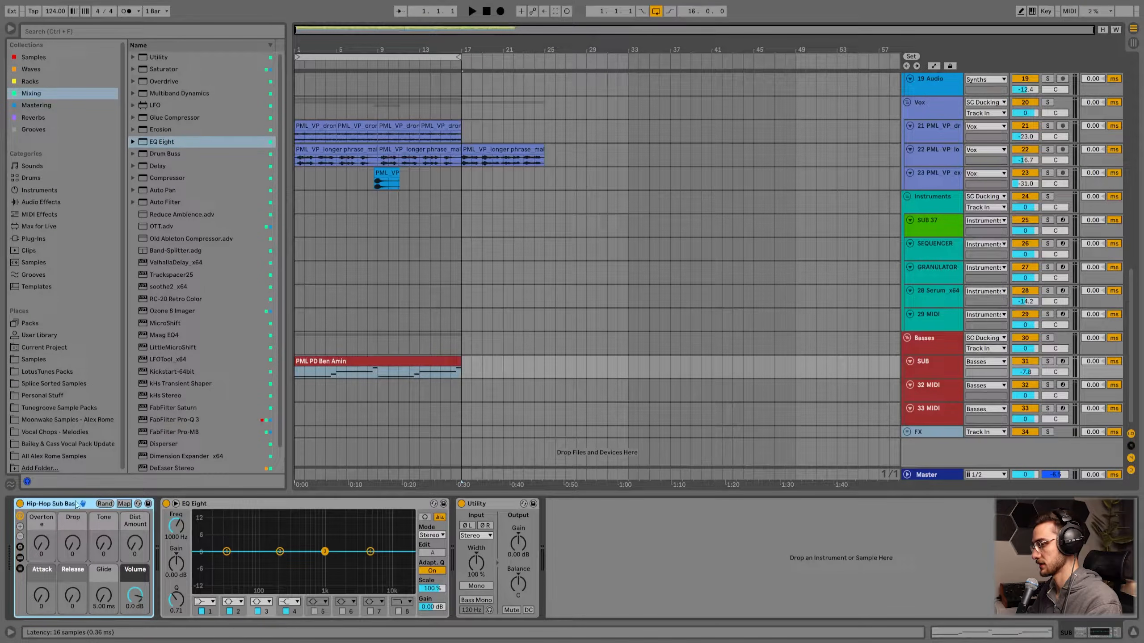
# - Play the groove from bar 1 and lower the SUB track's volume to -24.4 dB
pyautogui.click(351, 361)
pyautogui.moveTo(1025, 372); pyautogui.dragTo(1025, 377)
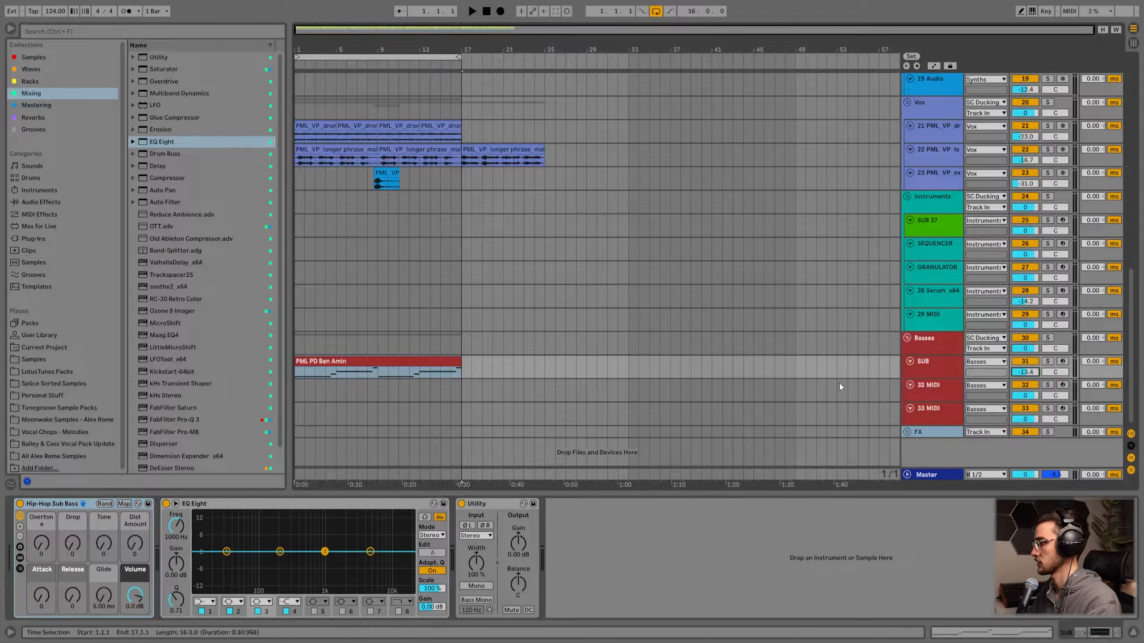
pyautogui.click(354, 368)
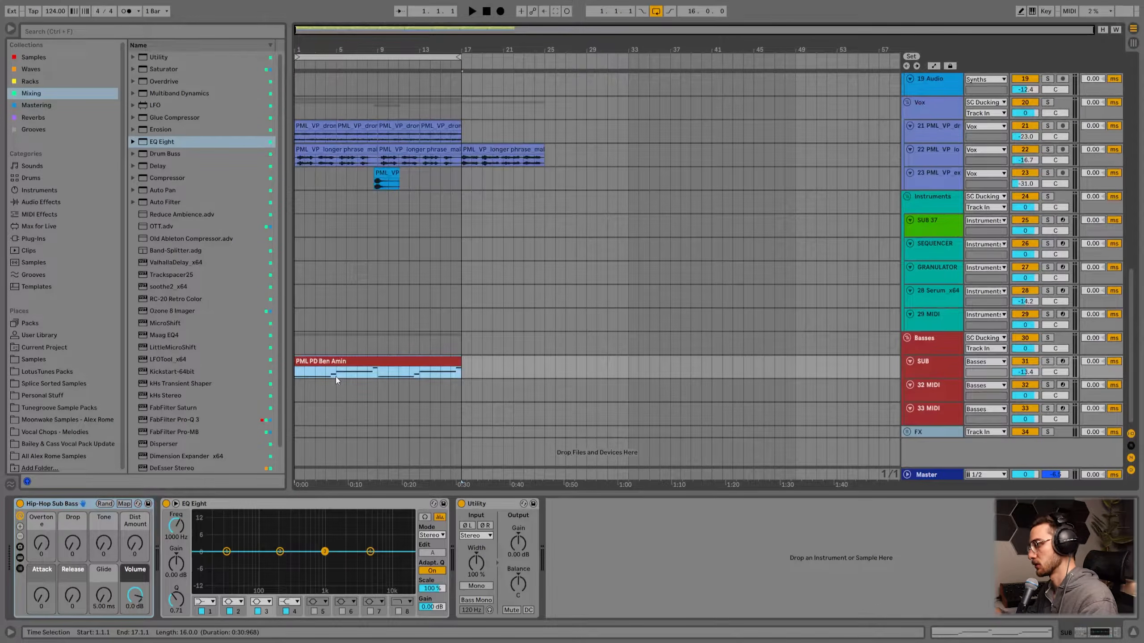
pyautogui.press('space')
pyautogui.moveTo(1025, 372); pyautogui.dragTo(1025, 386)
pyautogui.press('space')
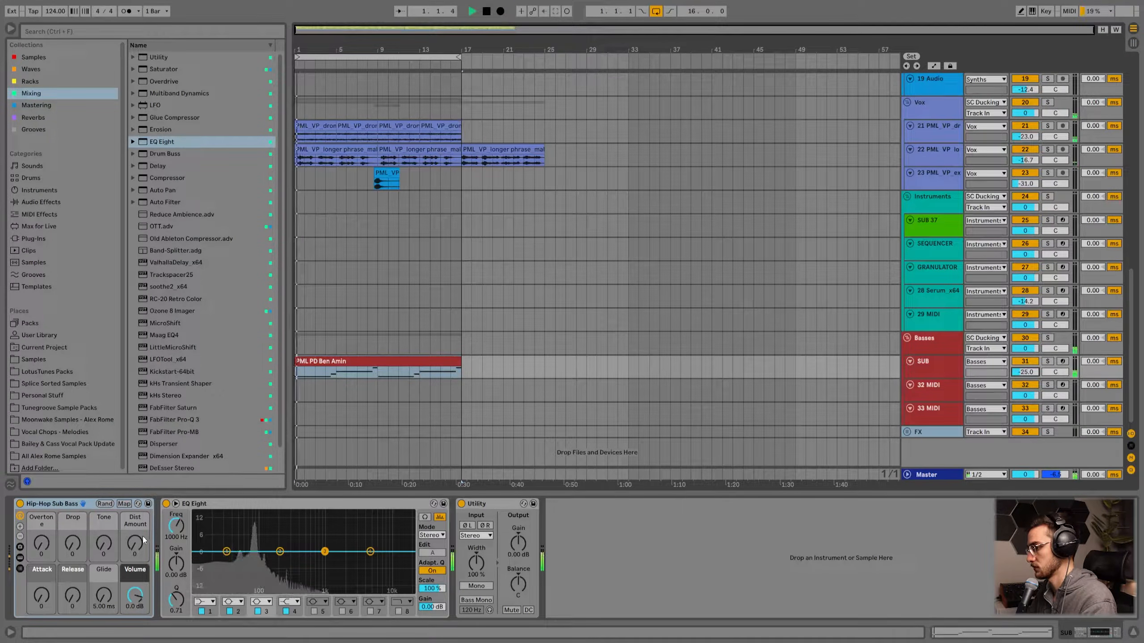
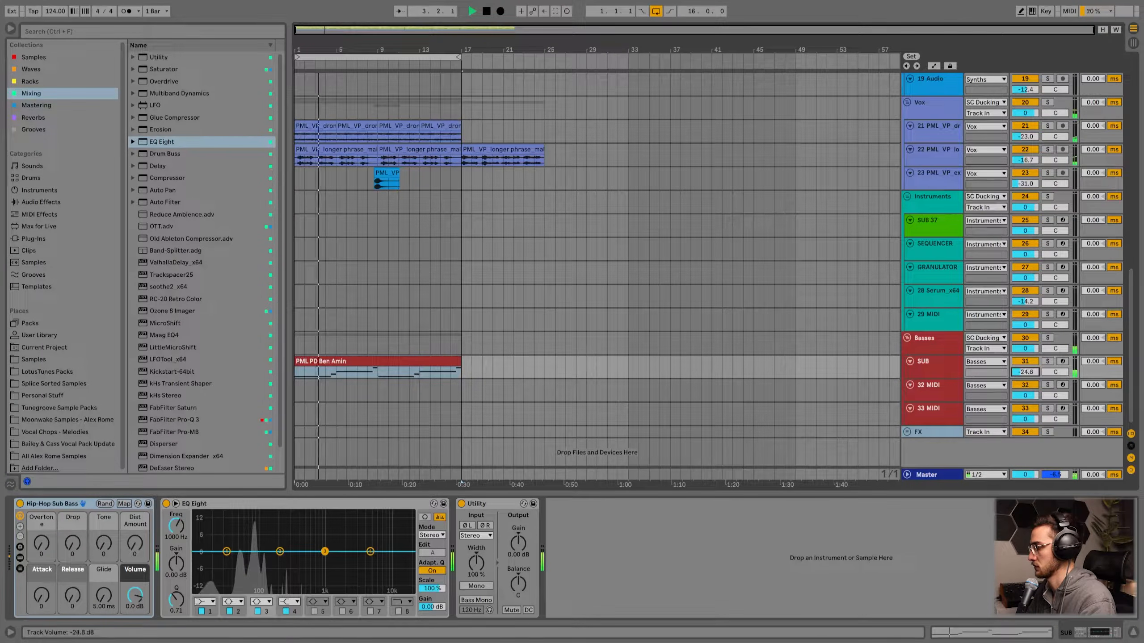
pyautogui.moveTo(1025, 373); pyautogui.dragTo(1025, 371)
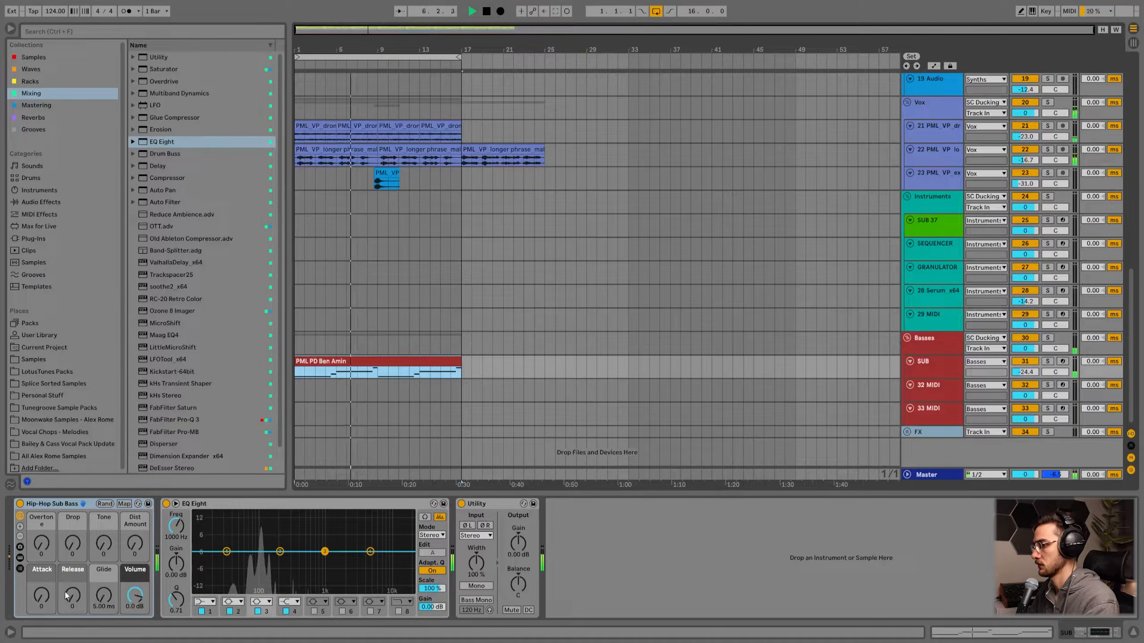
# - Raise the Hip-Hop Sub Bass rack's Dist Amount to 29 and lower the SUB track's volume to -29.0 dB
pyautogui.moveTo(129, 542); pyautogui.dragTo(129, 523)
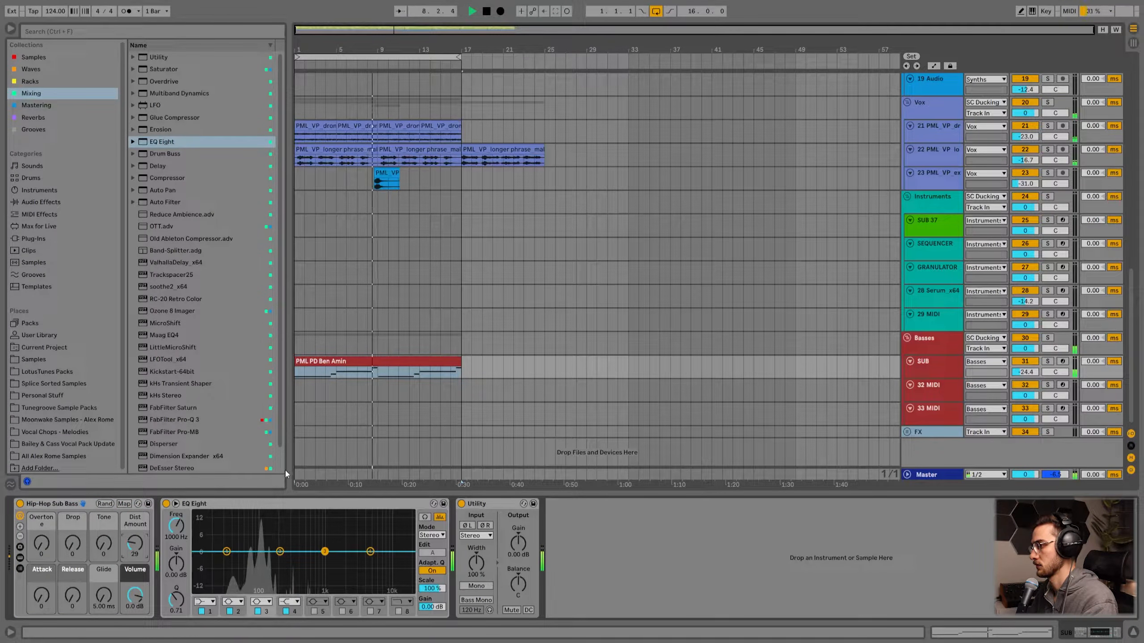
pyautogui.moveTo(1039, 373); pyautogui.dragTo(1039, 383)
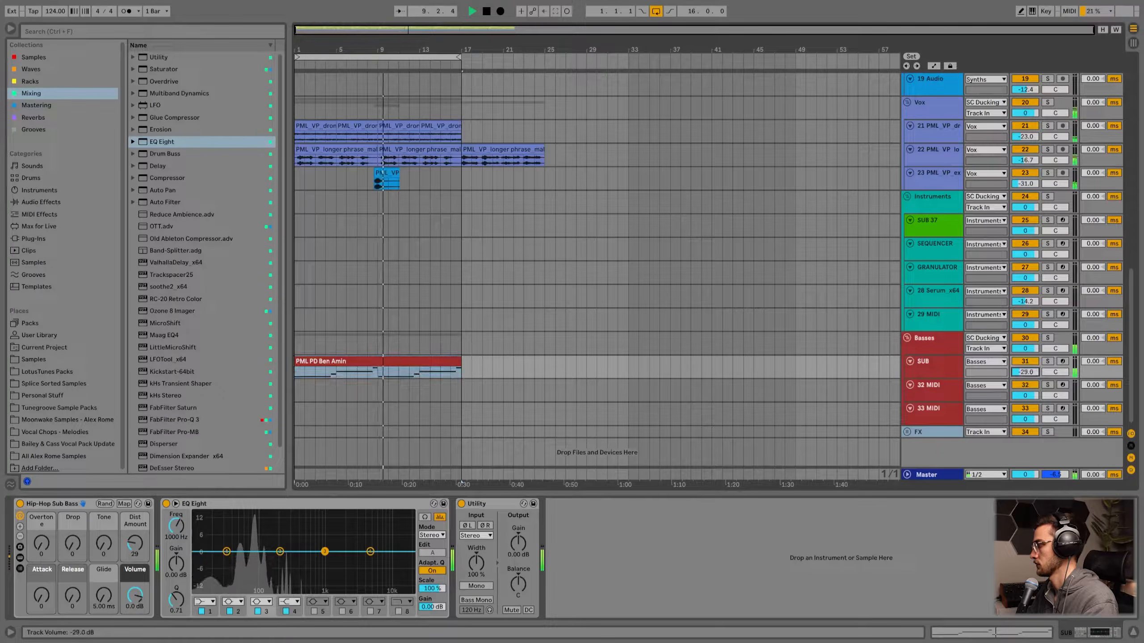
pyautogui.click(921, 361)
# - Enable the high-cut band 8 in the exhale track's EQ Eight, move band 4 to 1.07 kHz at -9.30 dB, and audition it
pyautogui.scroll(5, 421, 354)
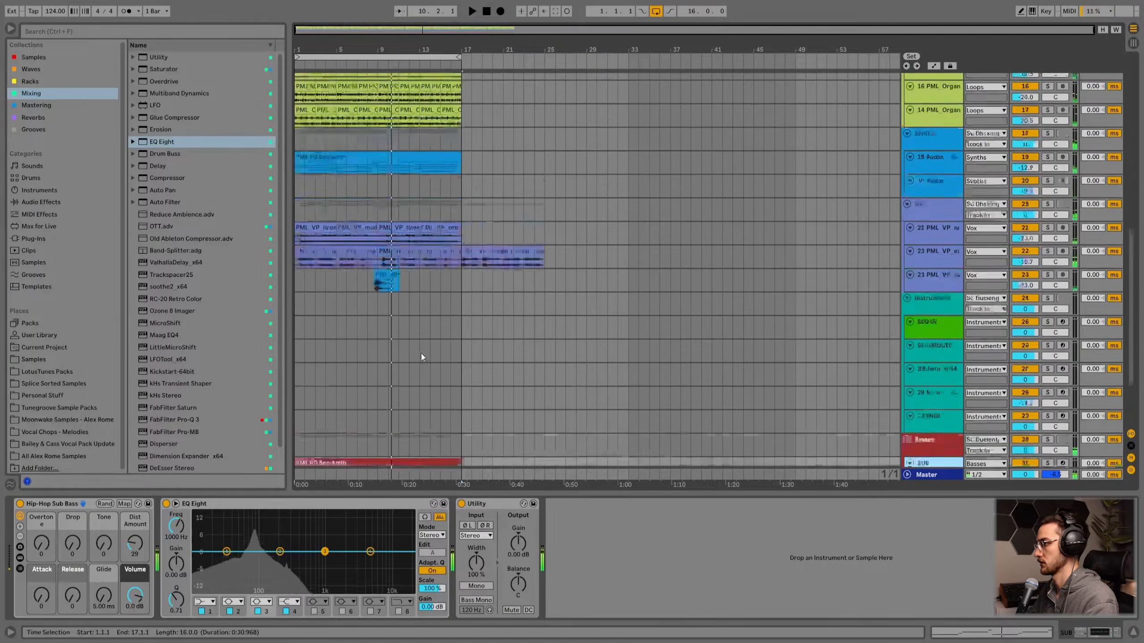
pyautogui.press('space')
pyautogui.click(387, 333)
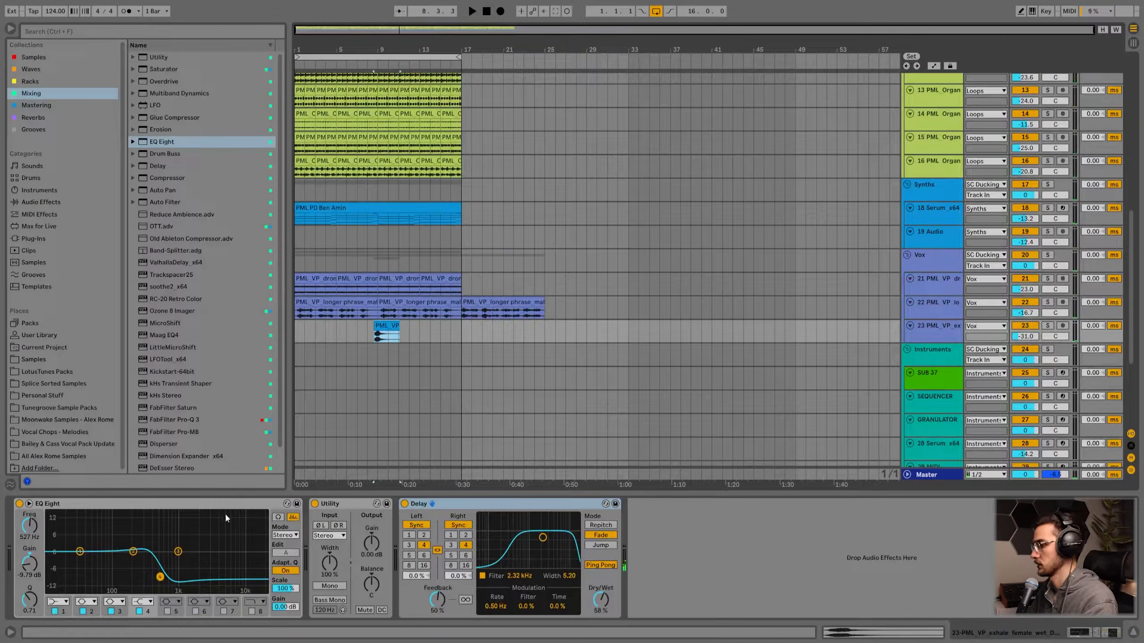
pyautogui.click(251, 611)
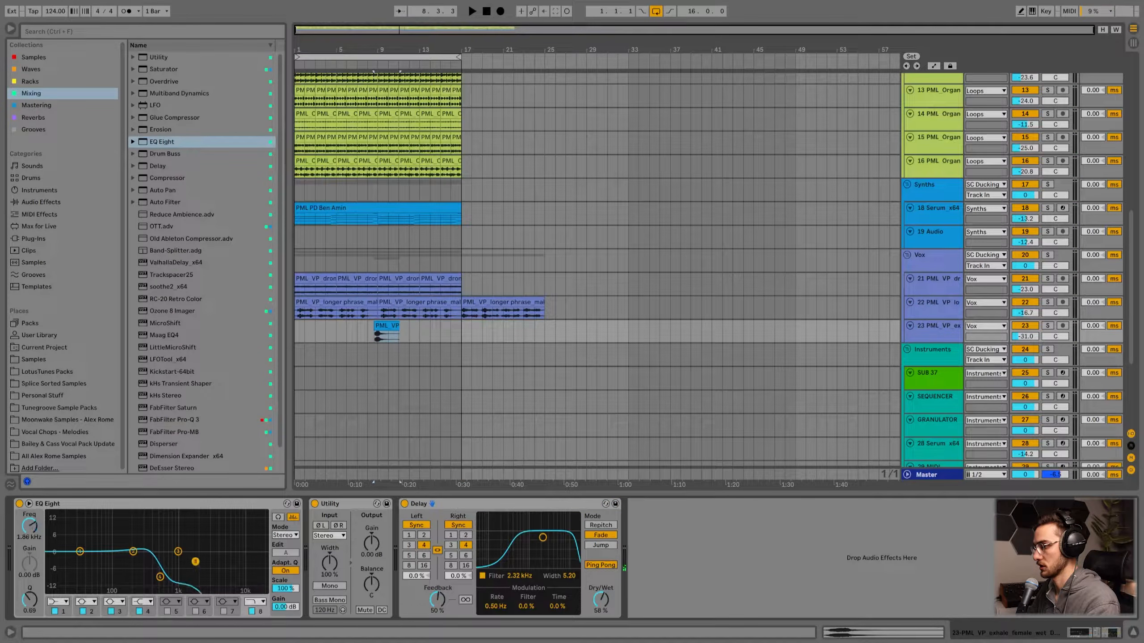
pyautogui.press('space')
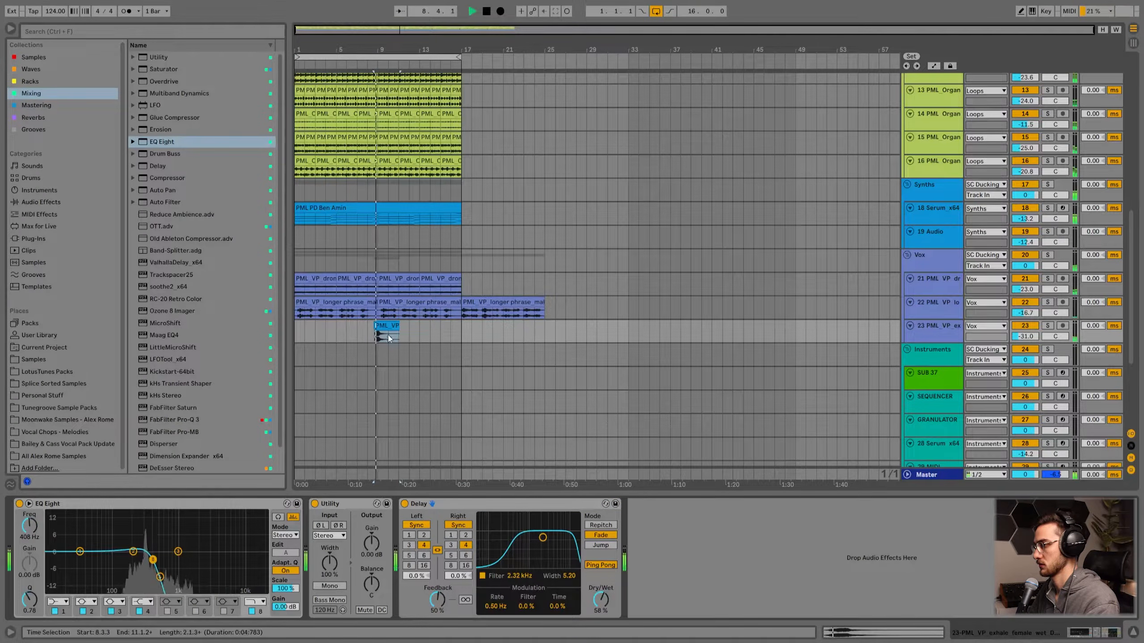
pyautogui.moveTo(154, 559); pyautogui.dragTo(180, 576)
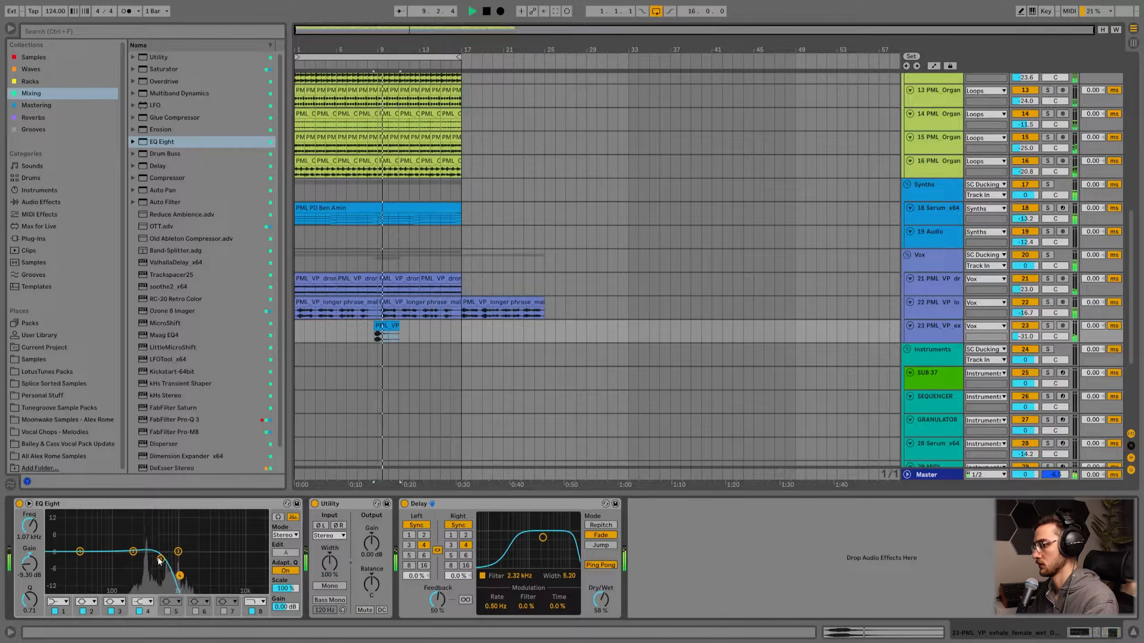
pyautogui.click(387, 334)
pyautogui.scroll(1, 427, 367)
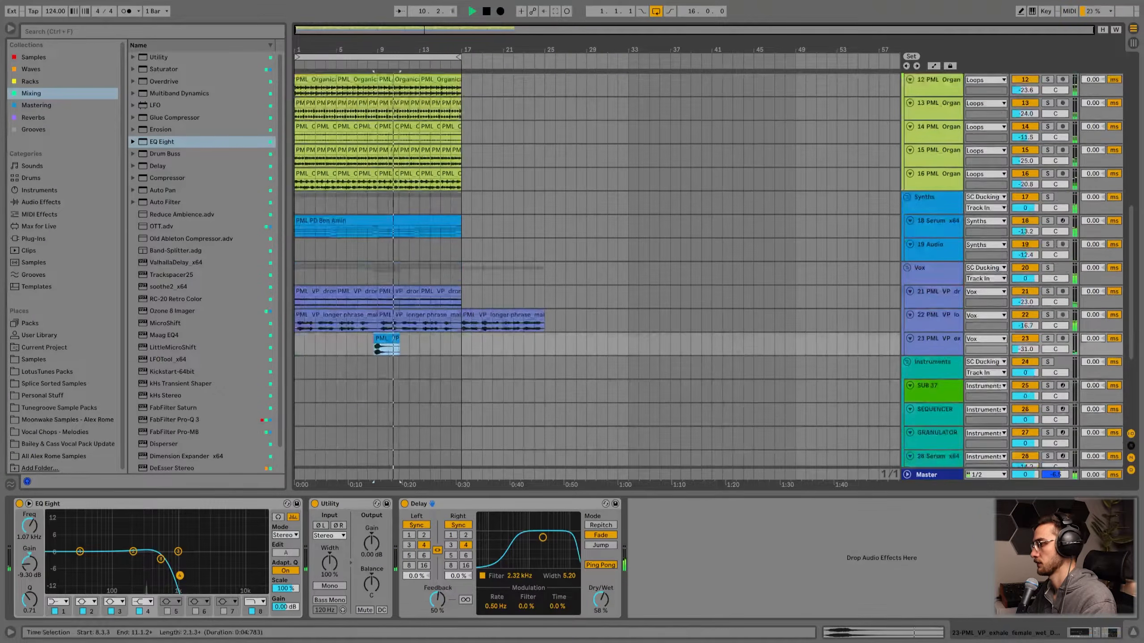
pyautogui.click(468, 315)
pyautogui.press('space')
# - Try to duplicate the 16-bar groove on all tracks from bar 1 to bar 17
pyautogui.click(452, 291)
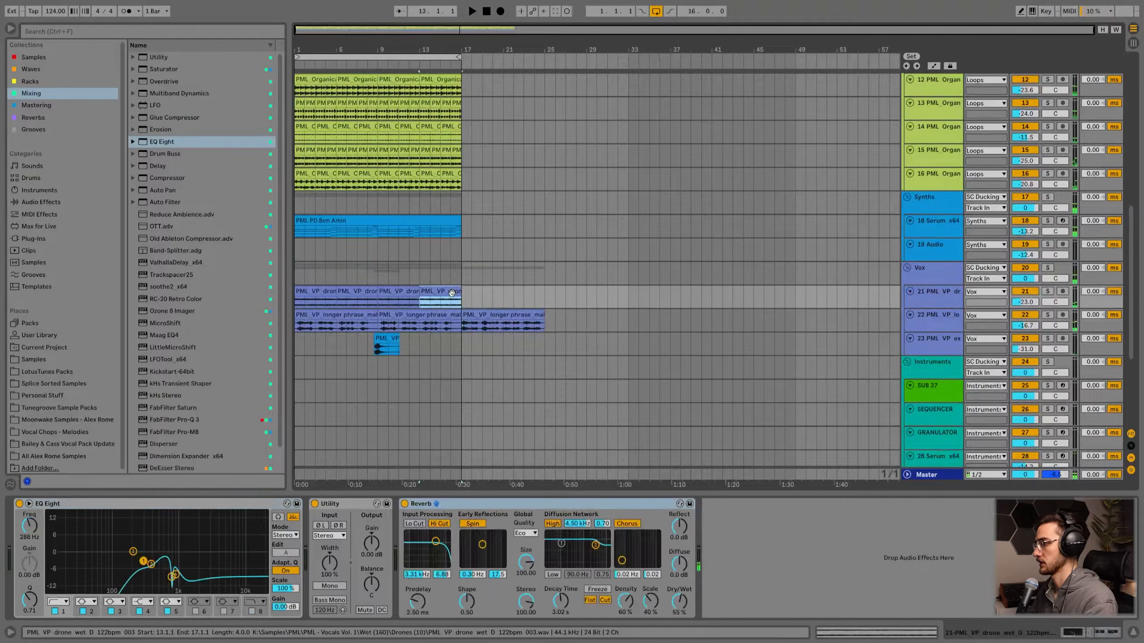
pyautogui.click(457, 386)
pyautogui.moveTo(462, 456); pyautogui.dragTo(349, 225)
pyautogui.scroll(10, 383, 300)
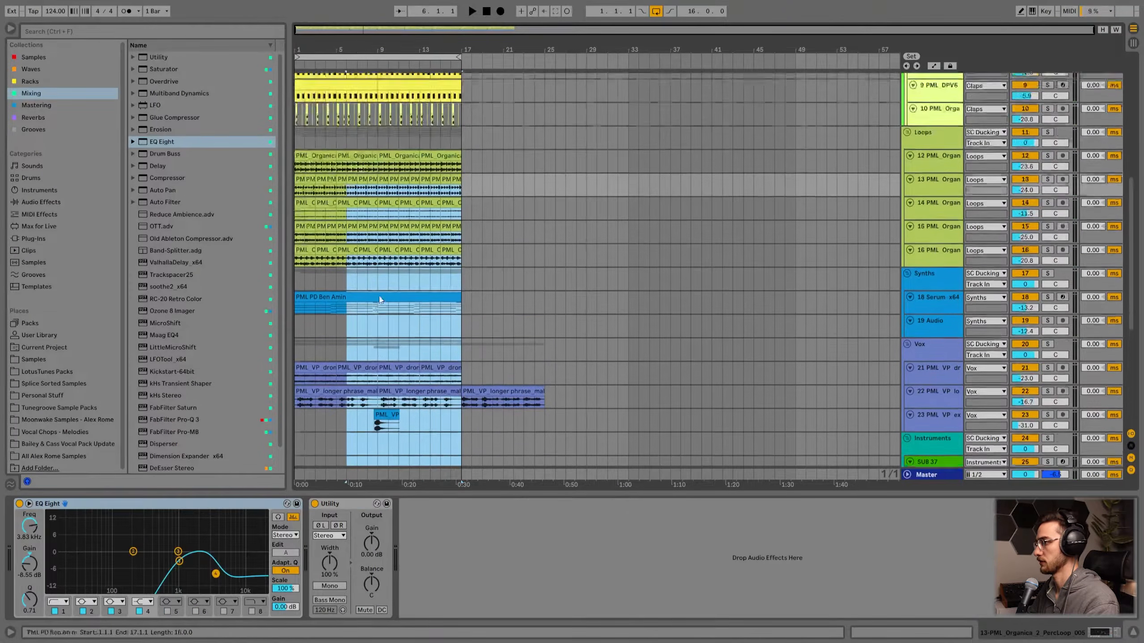
pyautogui.moveTo(383, 300); pyautogui.dragTo(298, 144)
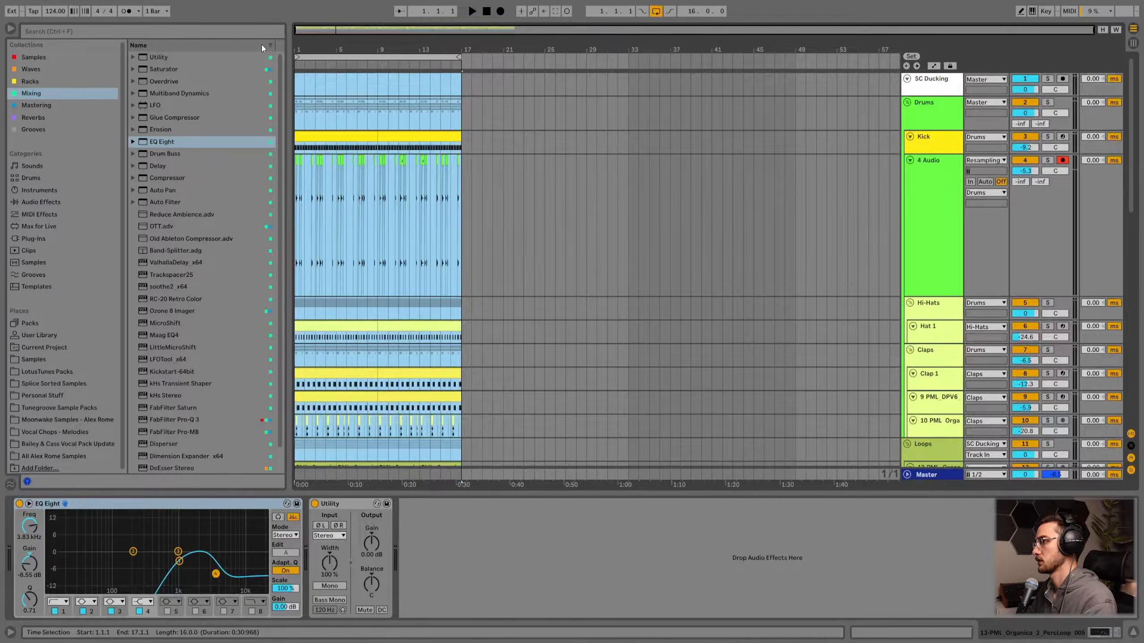
pyautogui.hotkey('ctrl', 'd')
pyautogui.scroll(-5, 487, 232)
pyautogui.scroll(-5, 486, 232)
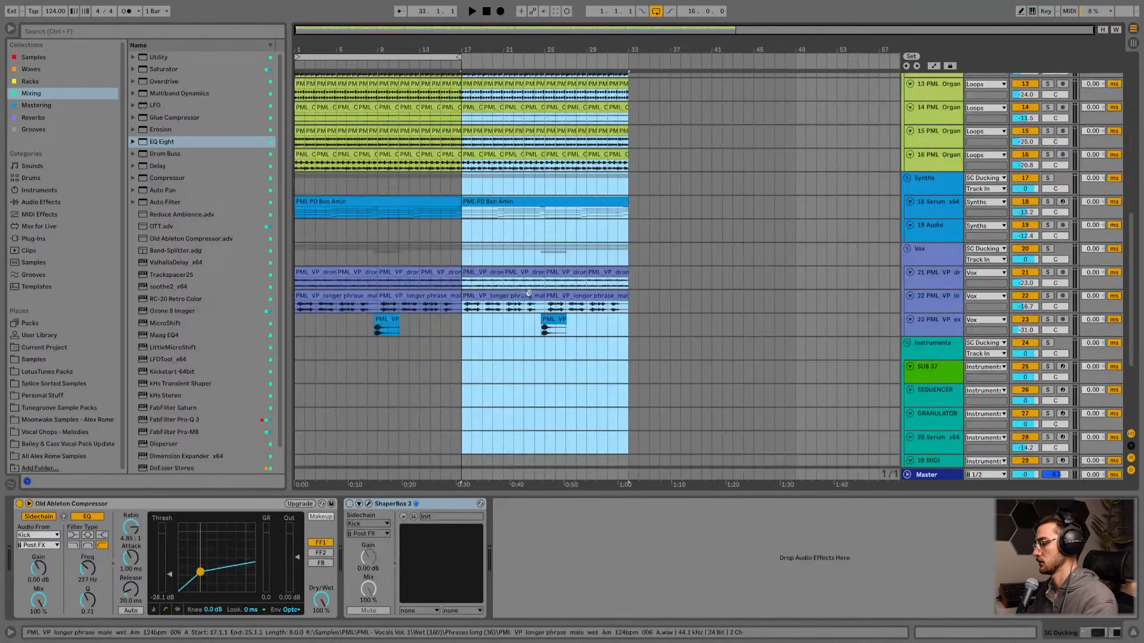
pyautogui.hotkey('ctrl', 'z')
# - Move track 22's extra male longer phrase clip from bar 17 to about bar 52, clearing the space behind the loop
pyautogui.click(484, 296)
pyautogui.moveTo(484, 296); pyautogui.dragTo(849, 297)
pyautogui.click(471, 301)
pyautogui.rightClick(502, 240)
pyautogui.click(574, 352)
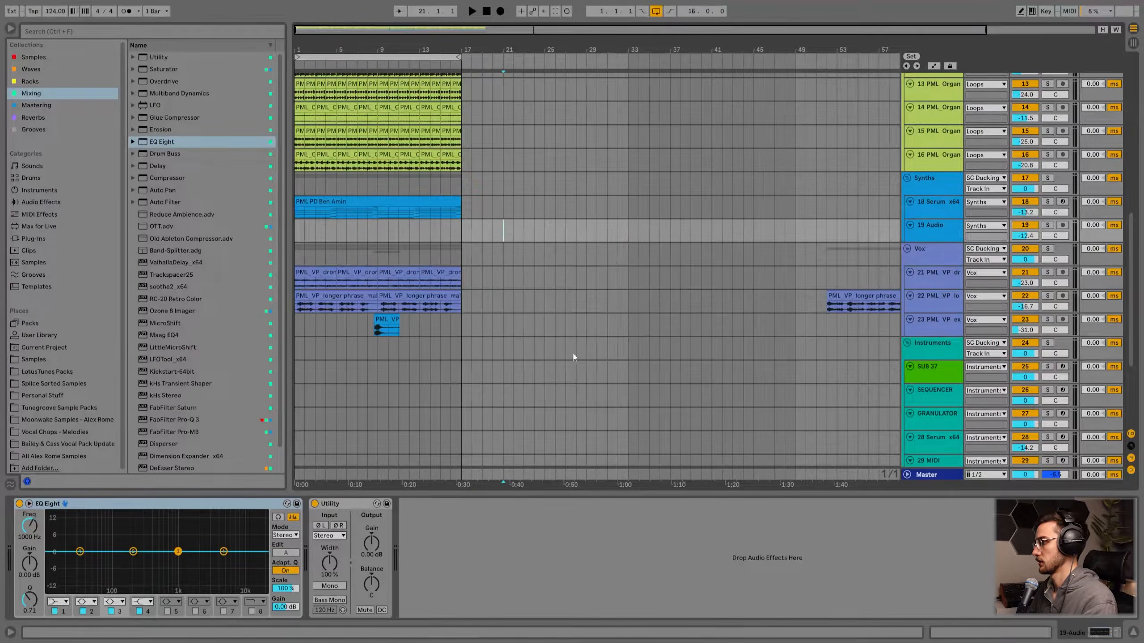
# - Select the 16-bar groove on all tracks and duplicate it twice, filling the arrangement up to bar 49
pyautogui.hotkey('ctrl', 'a')
pyautogui.scroll(1, 611, 213)
pyautogui.scroll(8, 611, 213)
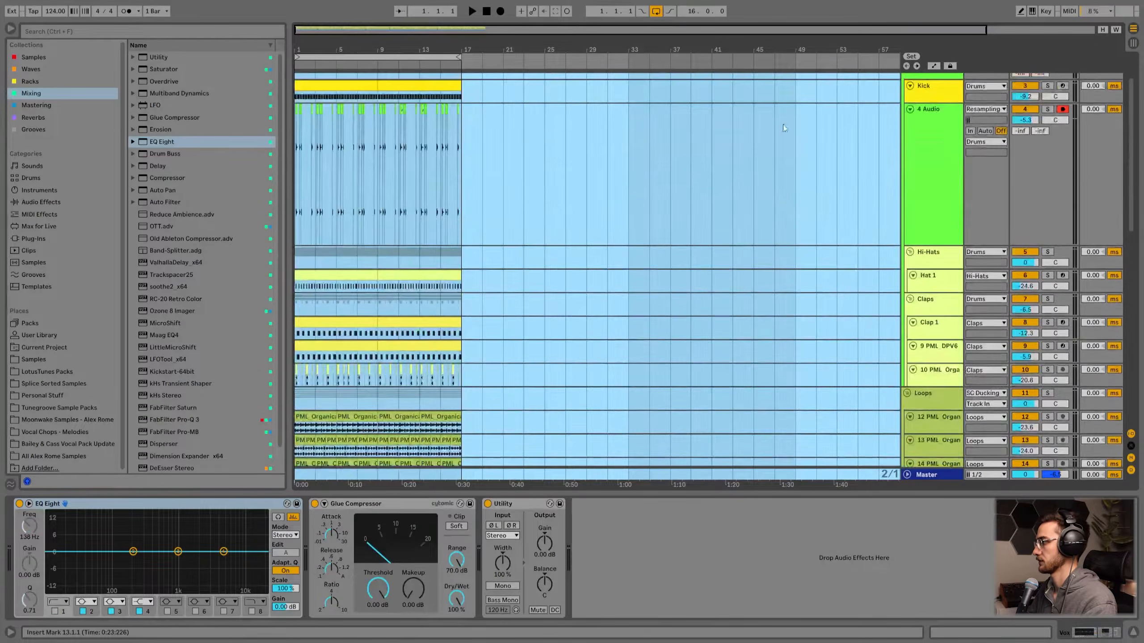
pyautogui.moveTo(726, 103); pyautogui.dragTo(461, 86)
pyautogui.hotkey('ctrl', 'd')
pyautogui.scroll(-8, 668, 283)
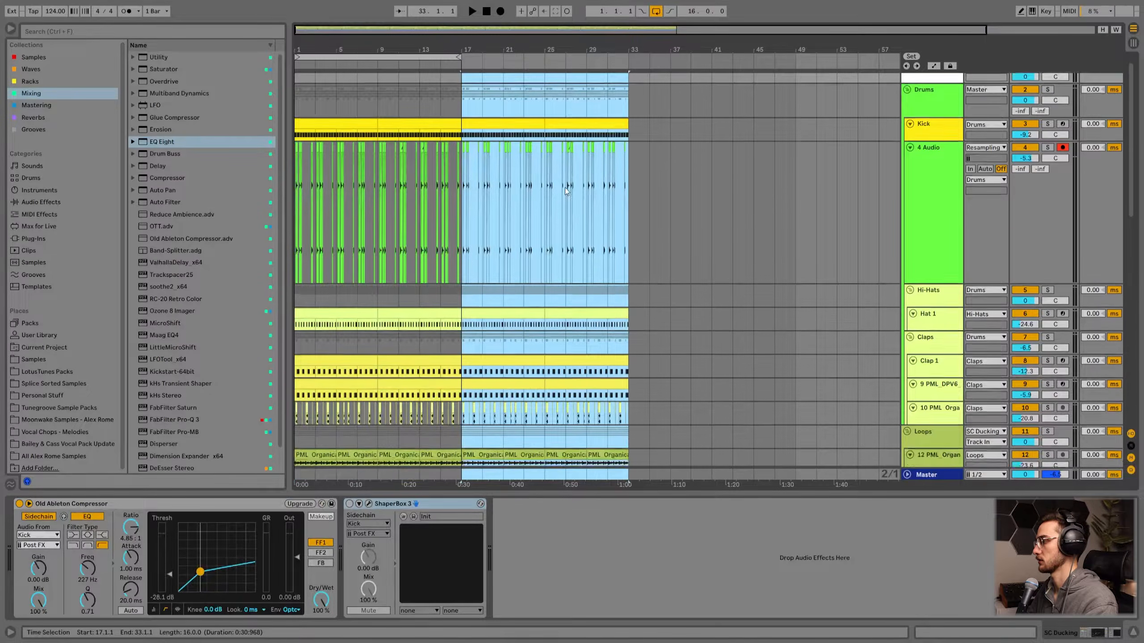
pyautogui.hotkey('ctrl', 'd')
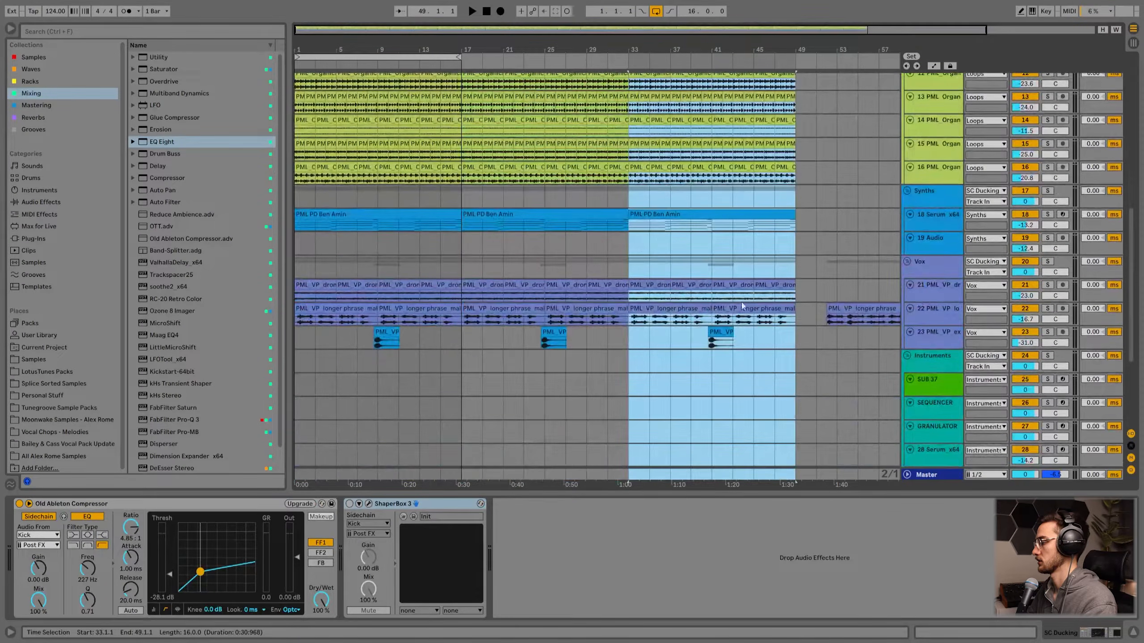
# - Move track 22's extra male longer phrase clip further back to bar 76, clearing space behind the groove
pyautogui.press('-')
pyautogui.moveTo(769, 311); pyautogui.dragTo(890, 306)
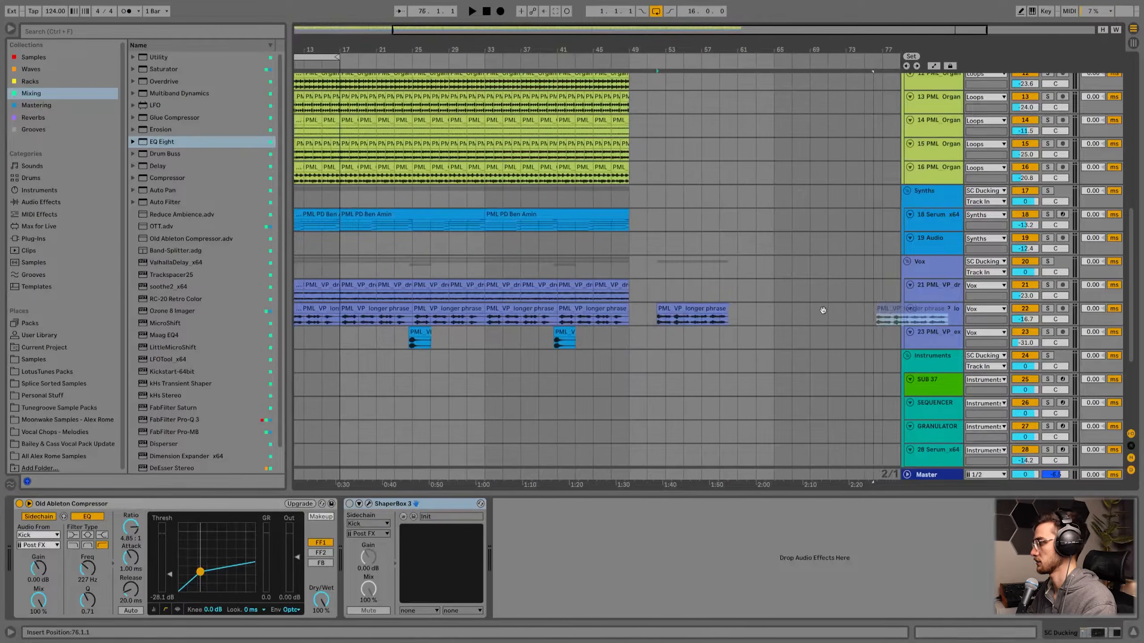
pyautogui.click(626, 319)
# - Select the last 16 bars on all tracks and duplicate them, filling the arrangement from bar 49 to bar 65
pyautogui.moveTo(628, 341); pyautogui.dragTo(534, 235)
pyautogui.scroll(10, 531, 180)
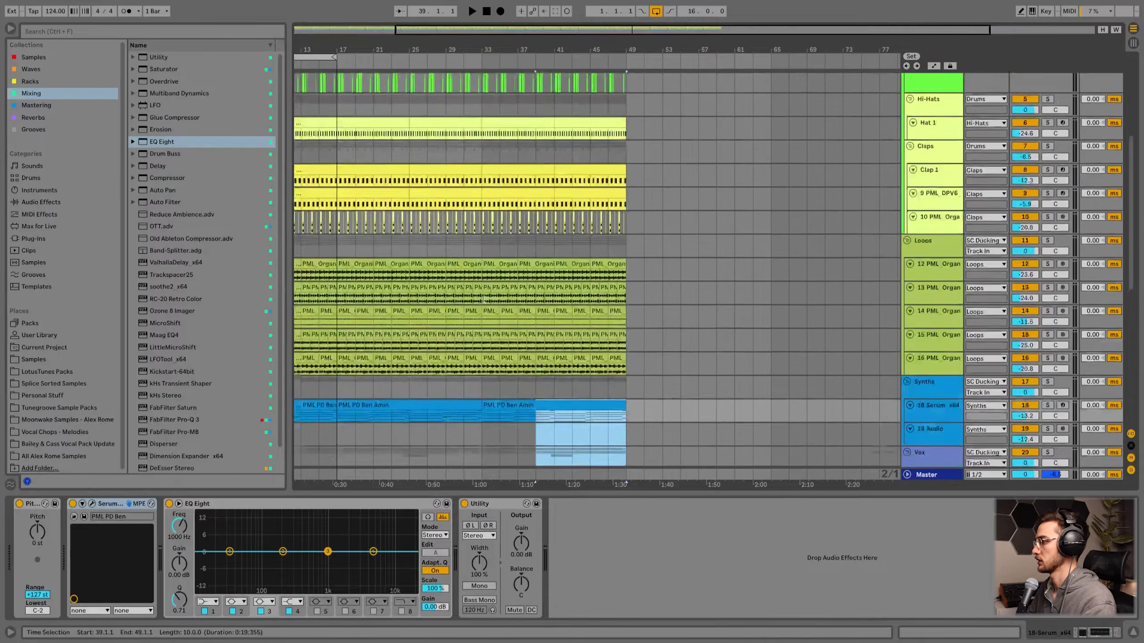
pyautogui.moveTo(533, 95); pyautogui.dragTo(479, 27)
pyautogui.hotkey('ctrl', 'd')
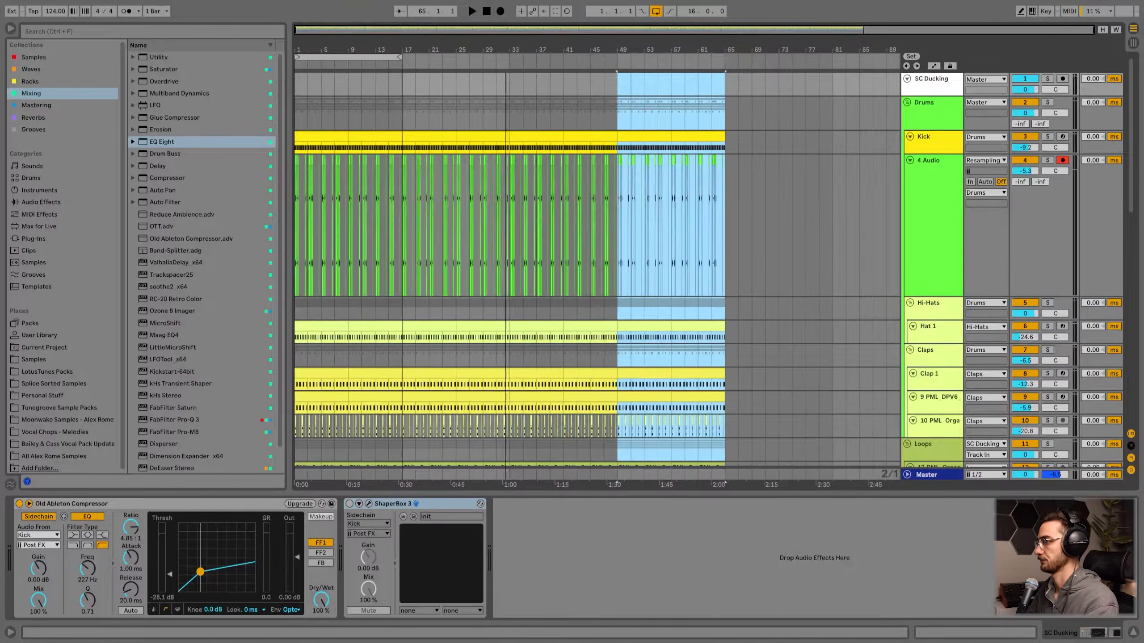
# - Set the arrangement grid to 4 bars and look over the sections between bar 1 and bar 65
pyautogui.rightClick(386, 118)
pyautogui.click(437, 199)
pyautogui.click(382, 135)
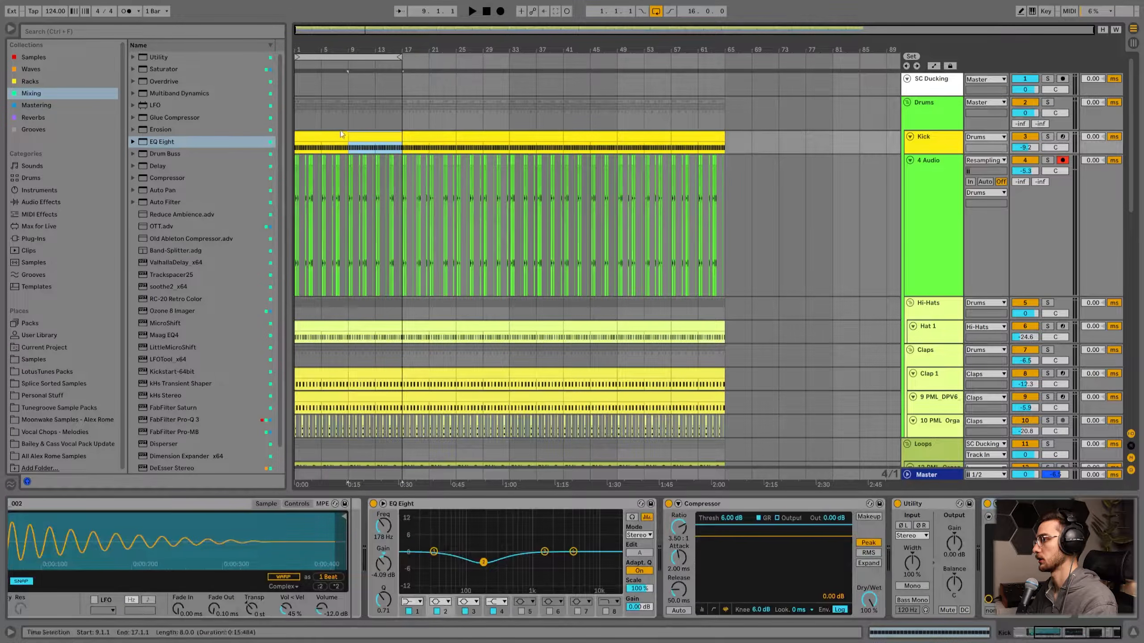
pyautogui.click(420, 136)
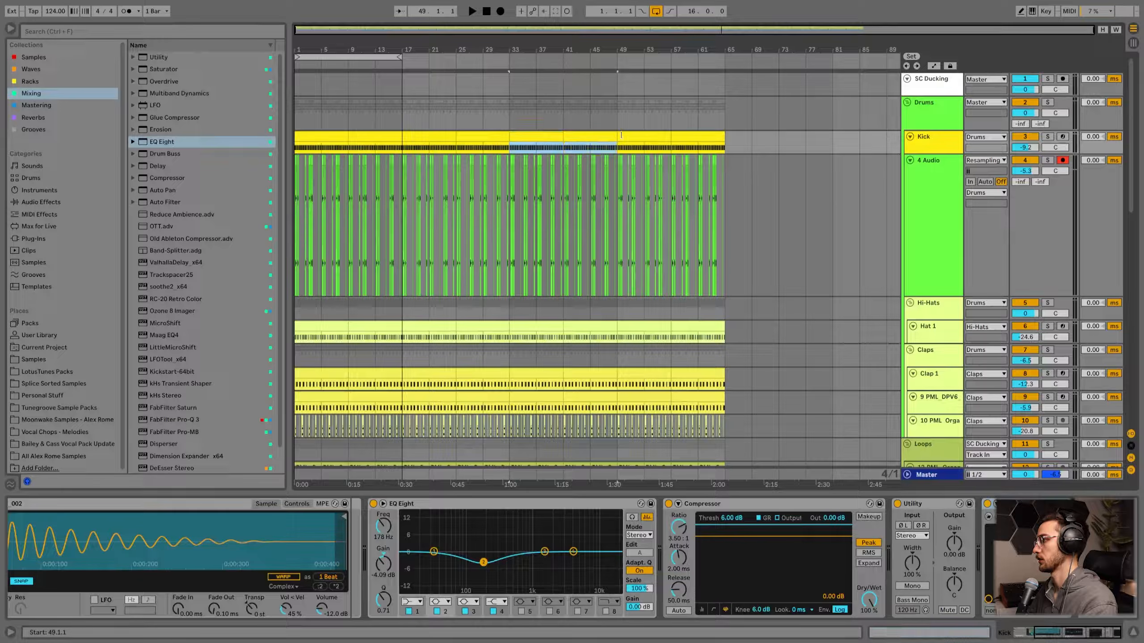
pyautogui.click(721, 86)
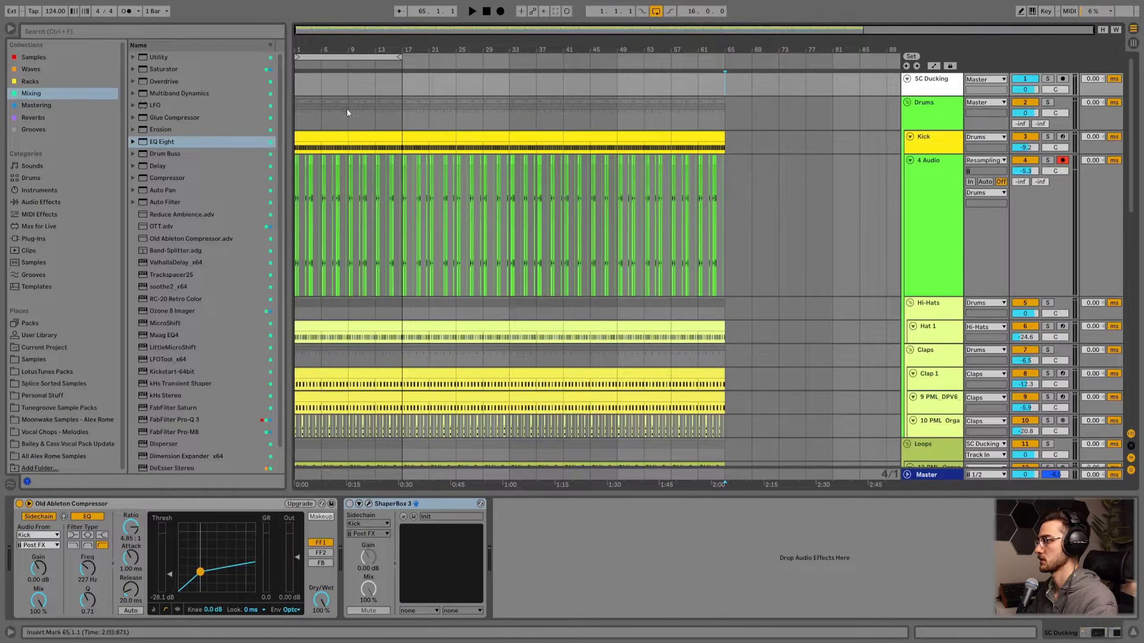
pyautogui.click(321, 118)
pyautogui.scroll(-10, 318, 143)
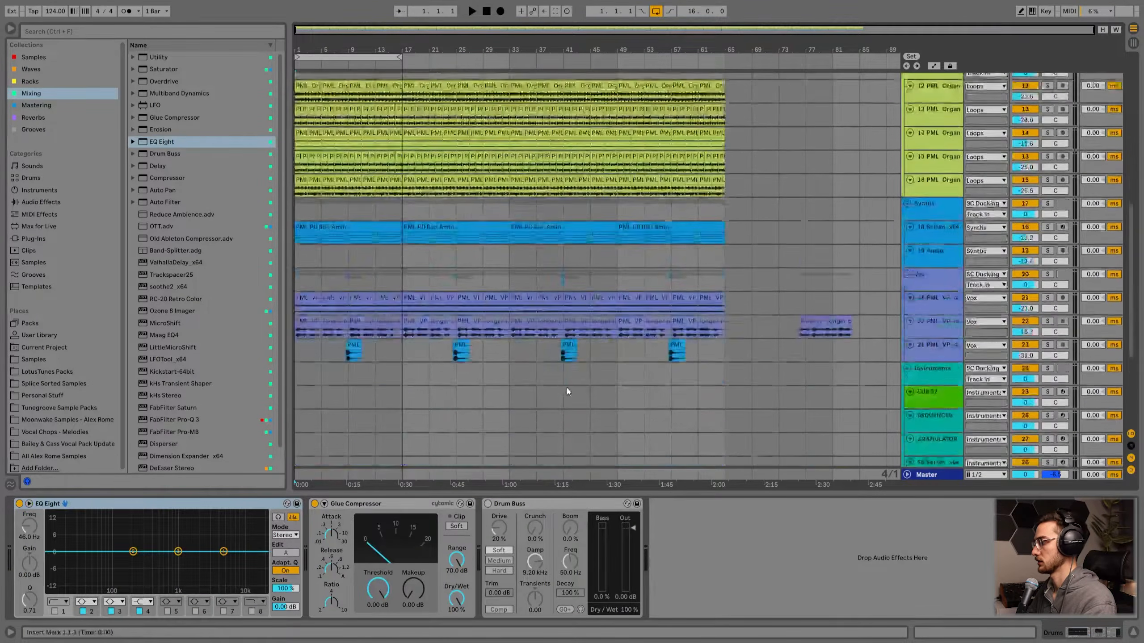
# - Delete the male longer phrase clips on track 22 from bar 1 to bar 17
pyautogui.click(309, 253)
pyautogui.scroll(4, 345, 293)
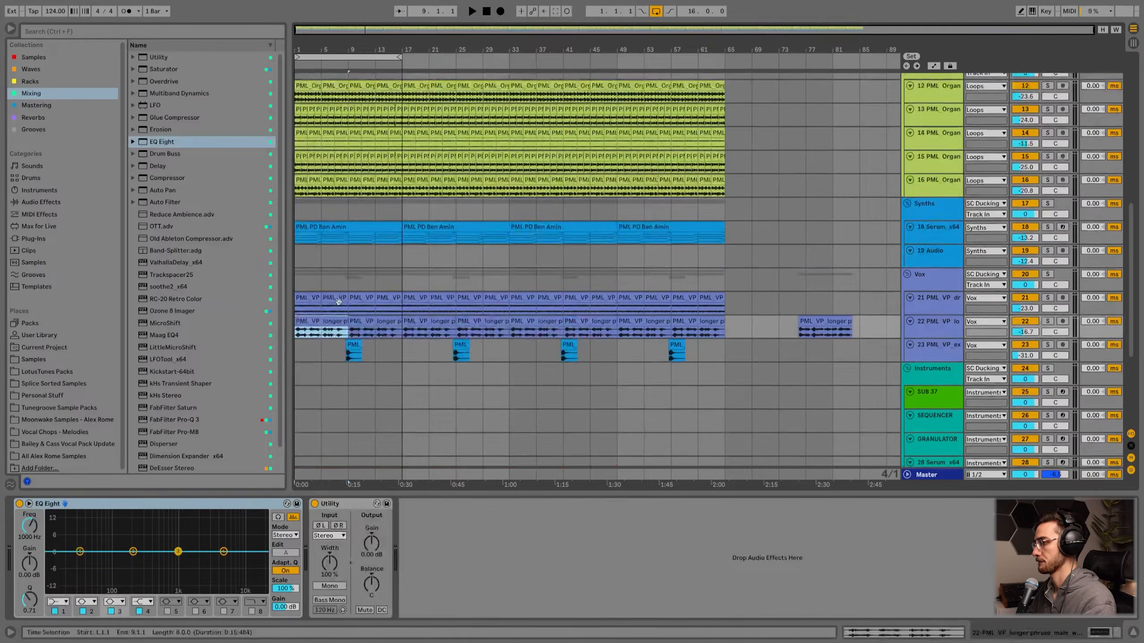
pyautogui.scroll(3, 388, 312)
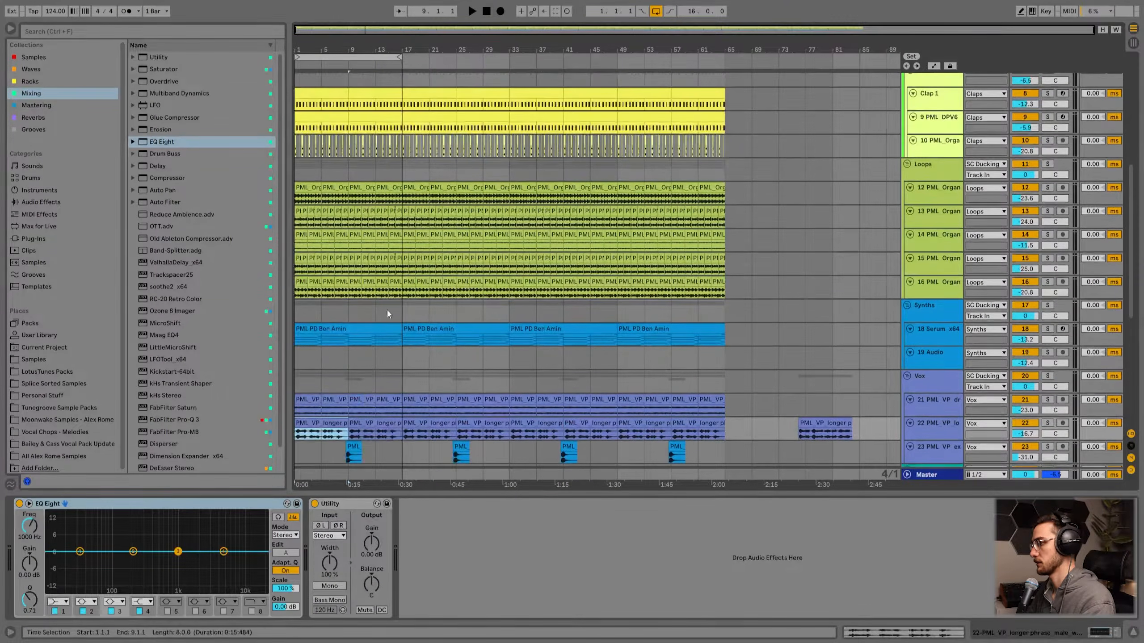
pyautogui.click(328, 332)
pyautogui.scroll(-3, 347, 338)
pyautogui.click(329, 366)
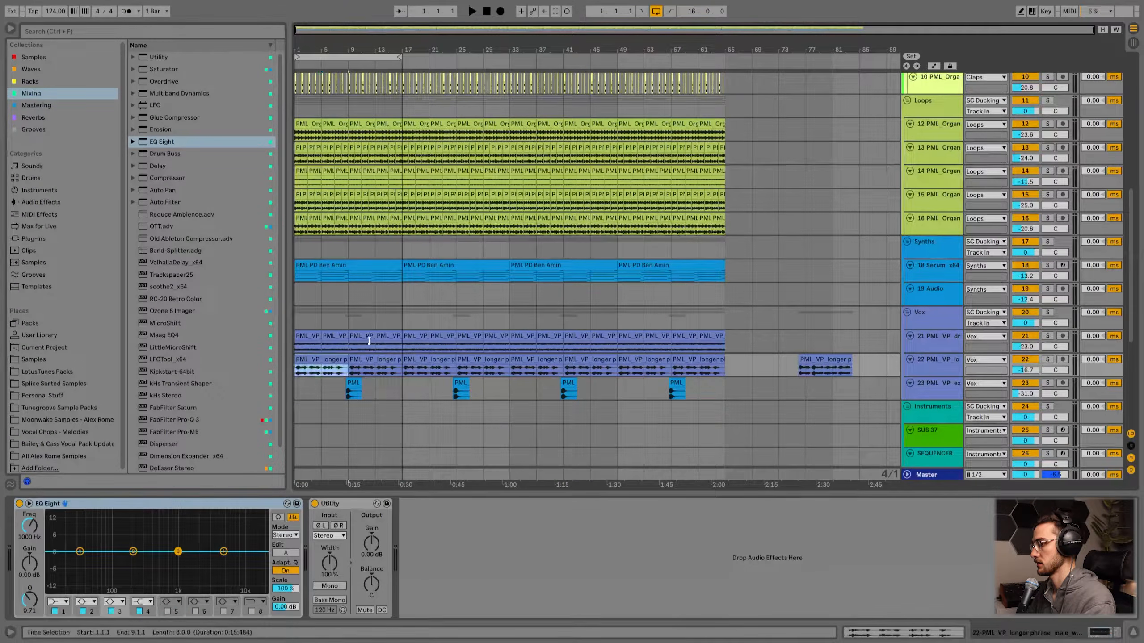
pyautogui.keyDown('shift'); pyautogui.click(385, 365); pyautogui.keyUp('shift')
pyautogui.press('Delete')
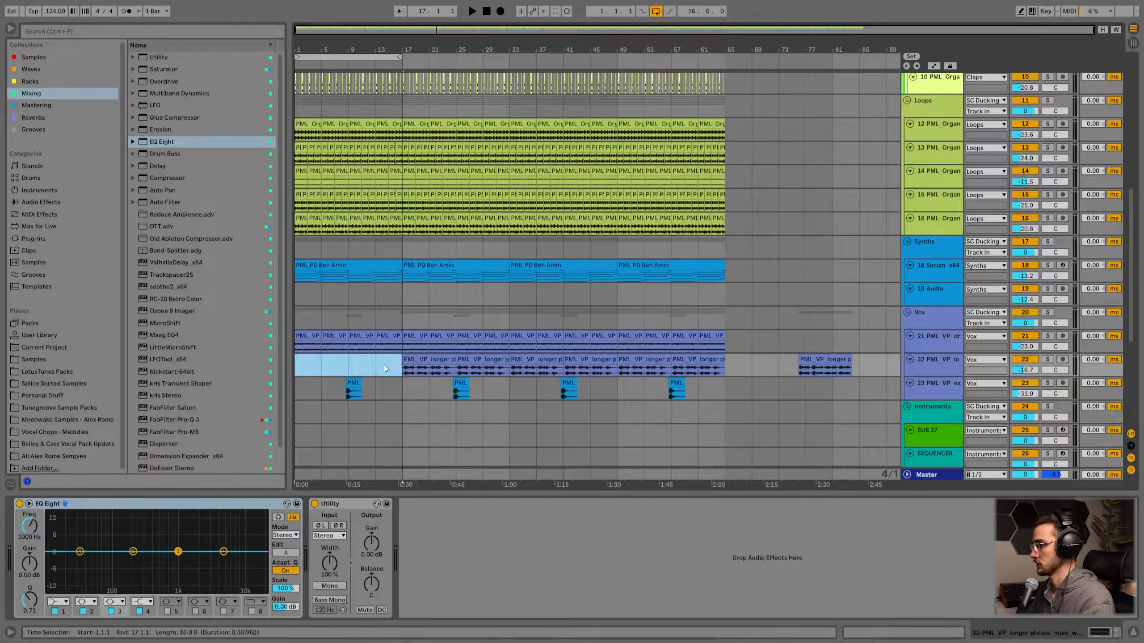
# - Delete the exhale clip on track 23 between bar 1 and bar 17
pyautogui.moveTo(401, 394); pyautogui.dragTo(295, 391)
pyautogui.press('Delete')
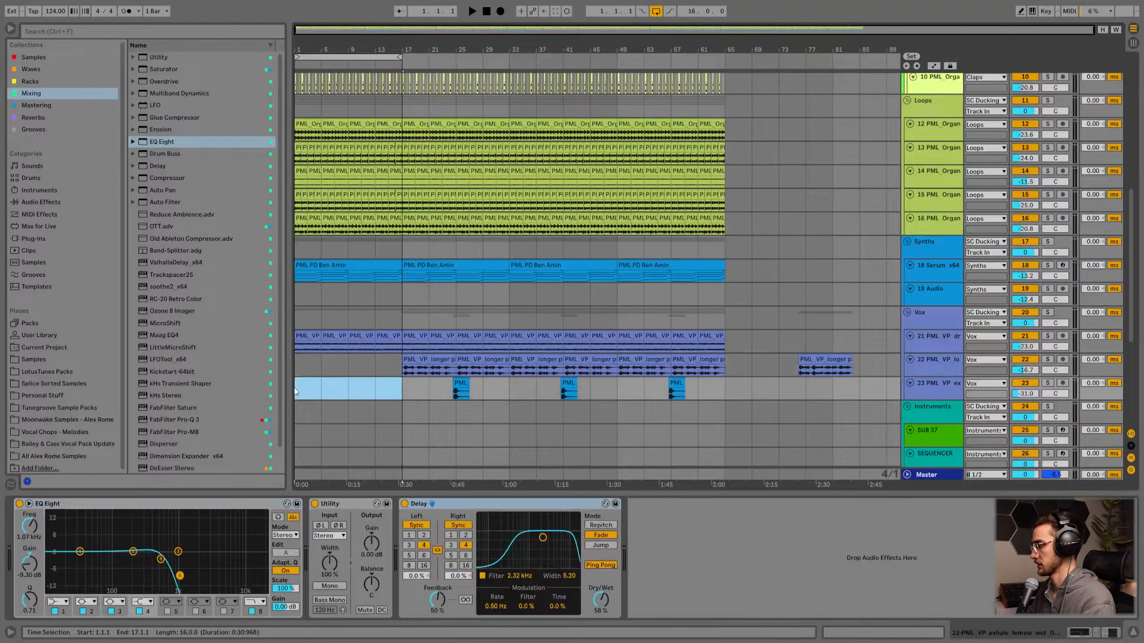
pyautogui.click(396, 379)
# - Delete the sub bass clip on the SUB track from bar 1 to bar 17
pyautogui.scroll(5, 392, 349)
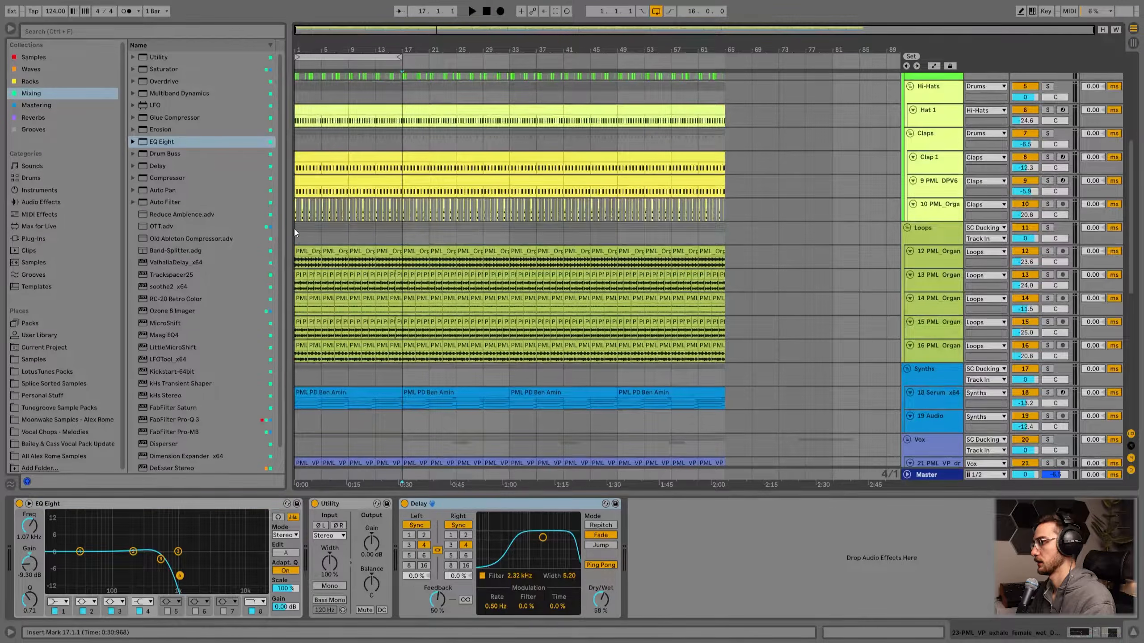
pyautogui.scroll(-4, 351, 284)
pyautogui.click(351, 327)
pyautogui.scroll(-8, 351, 370)
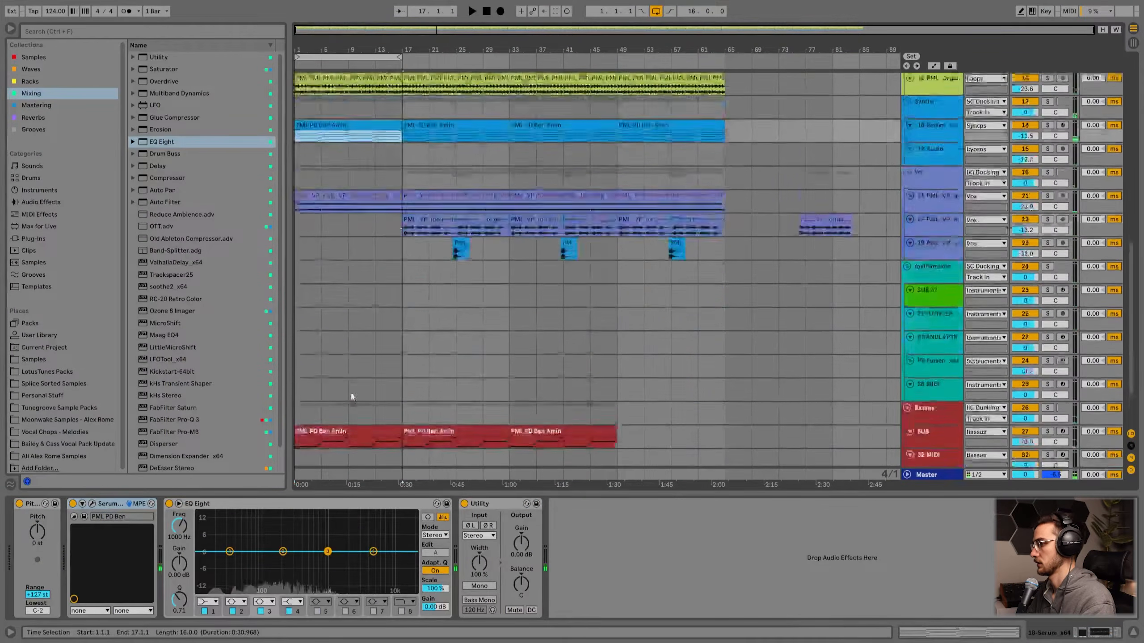
pyautogui.scroll(-2, 352, 396)
pyautogui.click(336, 393)
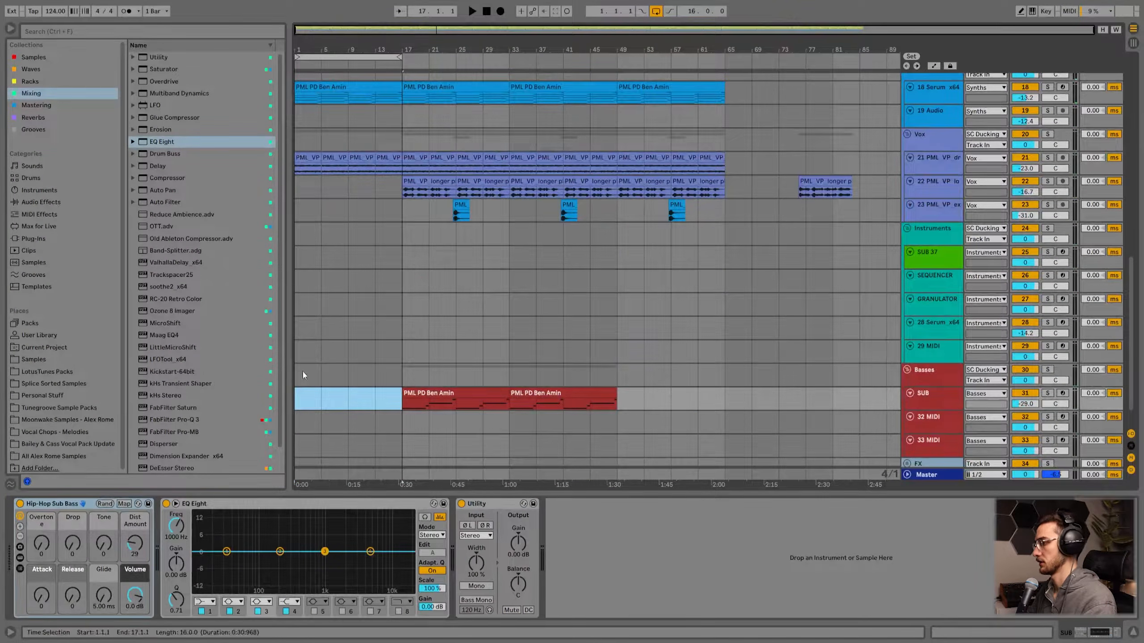
# - Duplicate the remaining sub bass clips on the SUB track to continue past bar 49
pyautogui.click(524, 405)
pyautogui.keyDown('shift'); pyautogui.click(470, 398); pyautogui.keyUp('shift')
pyautogui.hotkey('ctrl', 'd')
pyautogui.click(311, 400)
# - Extend the arrangement loop to 64 bars, ending at bar 65, and play it from the start
pyautogui.scroll(12, 310, 401)
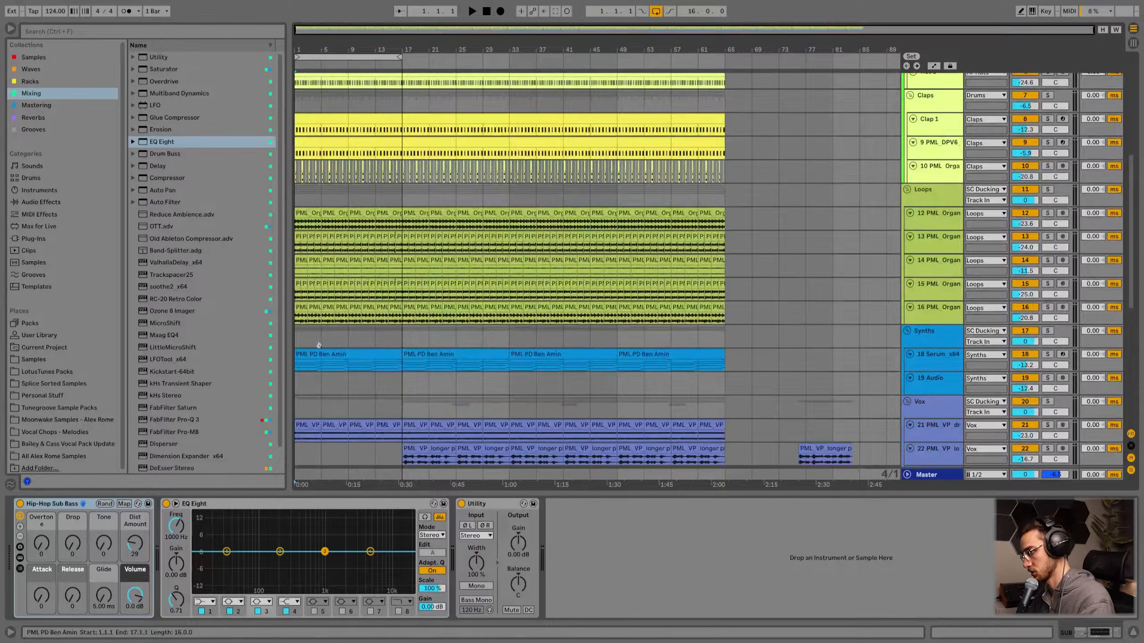
pyautogui.moveTo(400, 57); pyautogui.dragTo(723, 57)
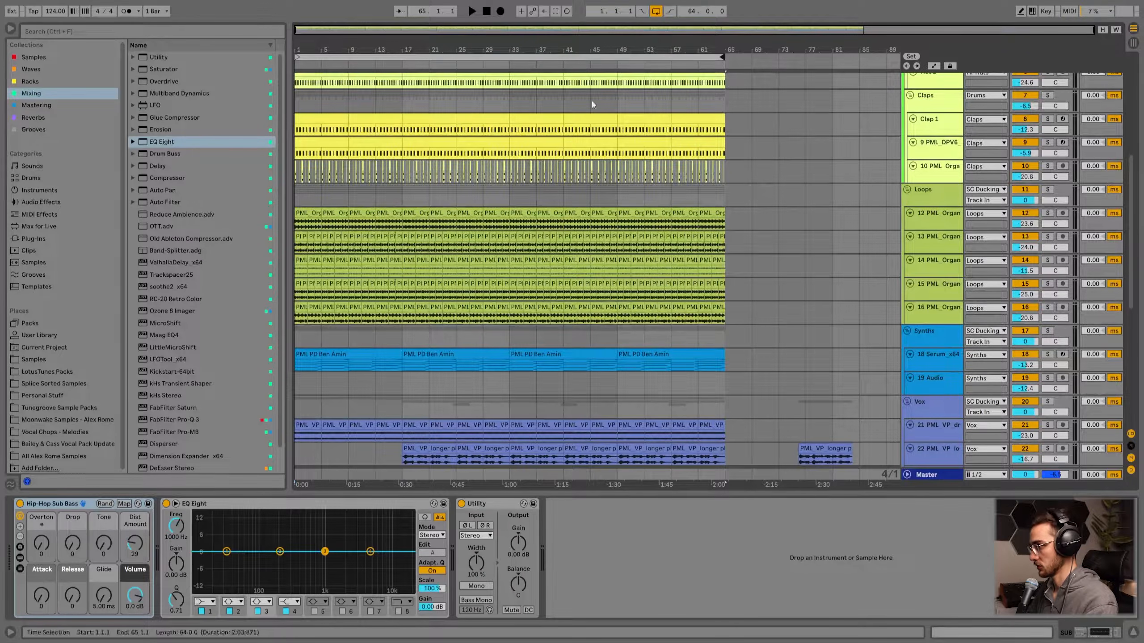
pyautogui.click(310, 103)
pyautogui.scroll(6, 377, 215)
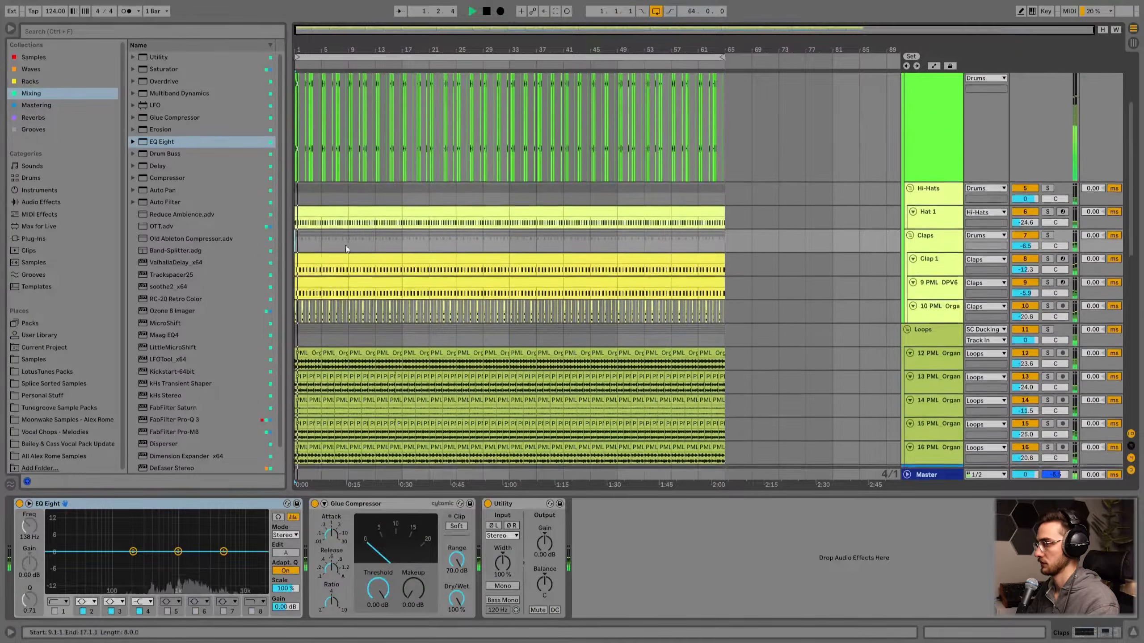
# - Try deactivating the loop clips on tracks 12 to 14 from bar 1 to bar 9, audition the intro, and reactivate them
pyautogui.scroll(3, 343, 157)
pyautogui.press('+')
pyautogui.scroll(-7, 350, 278)
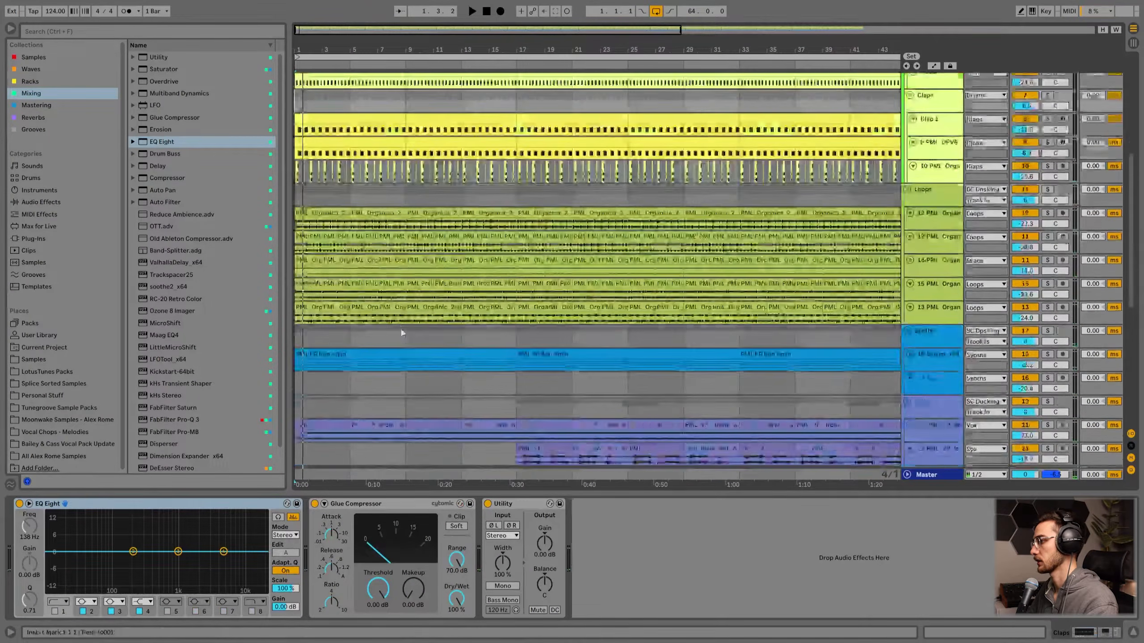
pyautogui.click(939, 221)
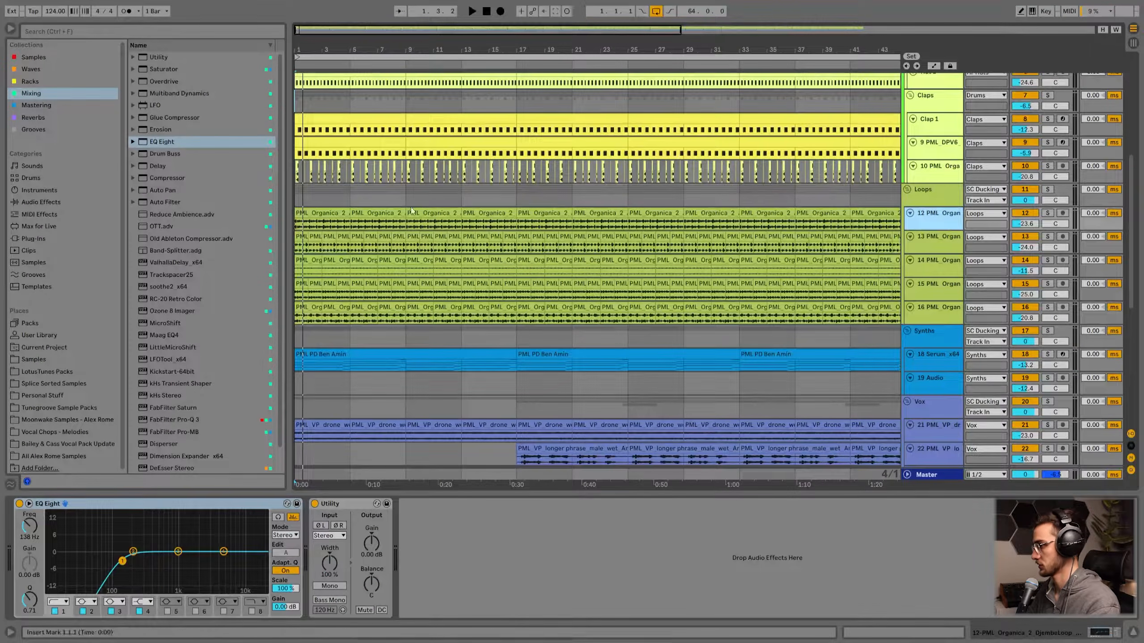
pyautogui.moveTo(348, 225); pyautogui.dragTo(303, 225)
pyautogui.keyDown('shift'); pyautogui.click(388, 263); pyautogui.keyUp('shift')
pyautogui.press('space')
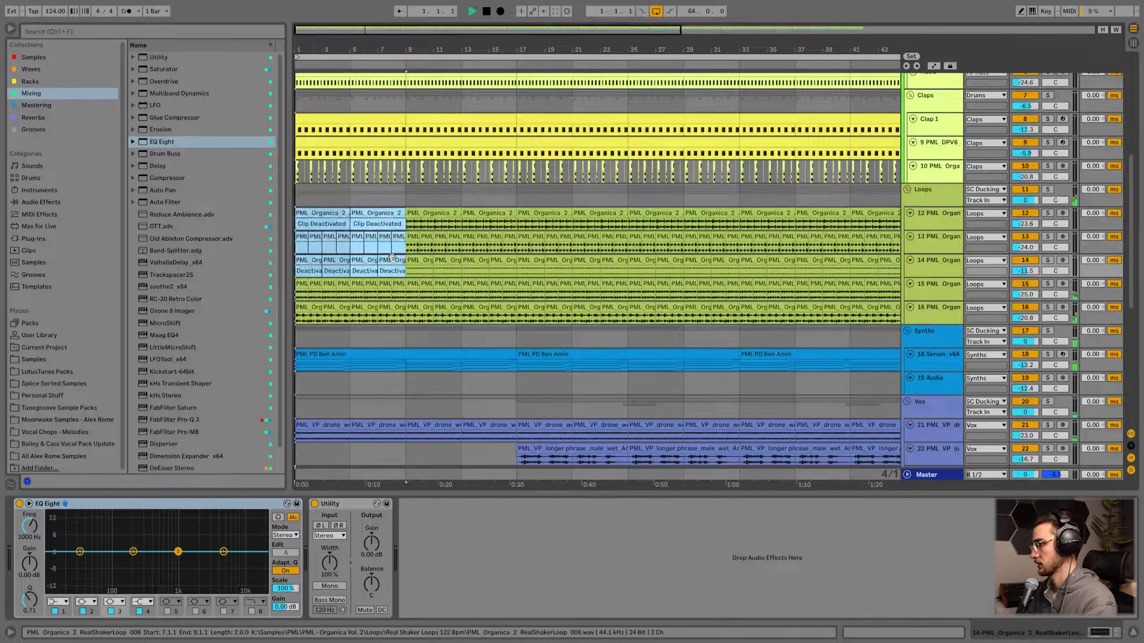
pyautogui.press('0')
pyautogui.press('space')
pyautogui.keyDown('shift'); pyautogui.click(307, 212); pyautogui.keyUp('shift')
pyautogui.press('0')
# - Try the intro with the loop clips on tracks 12 to 15 deactivated from bar 1 to bar 9, and reactivate them
pyautogui.click(393, 300)
pyautogui.keyDown('shift'); pyautogui.click(306, 213); pyautogui.keyUp('shift')
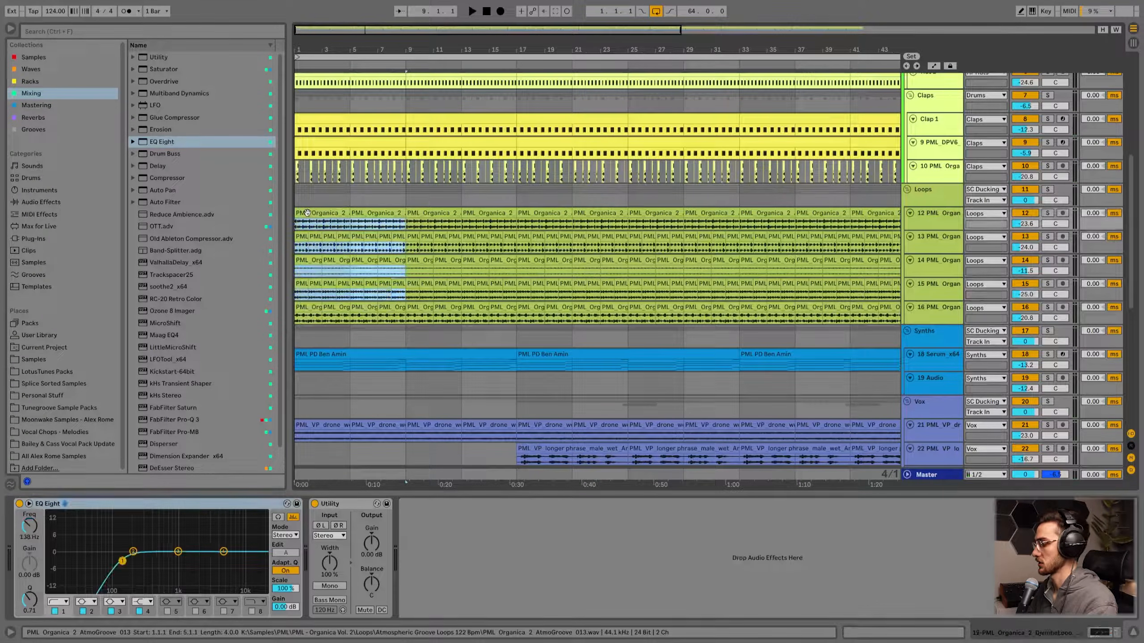
pyautogui.press('0')
pyautogui.press('space')
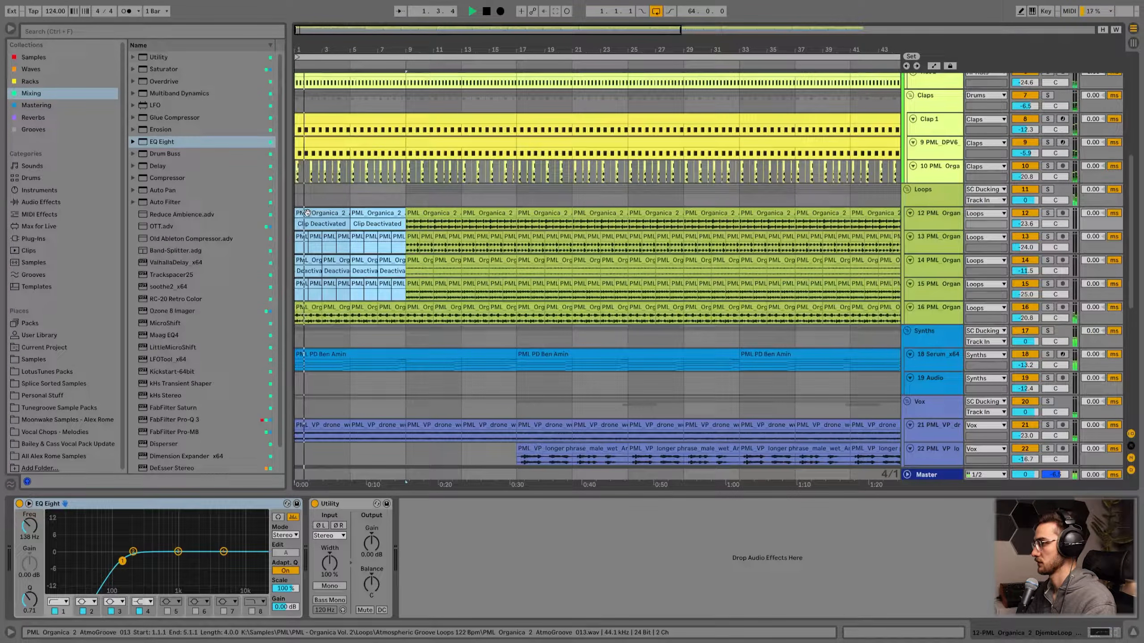
pyautogui.press('space')
pyautogui.press('0')
pyautogui.scroll(3, 307, 212)
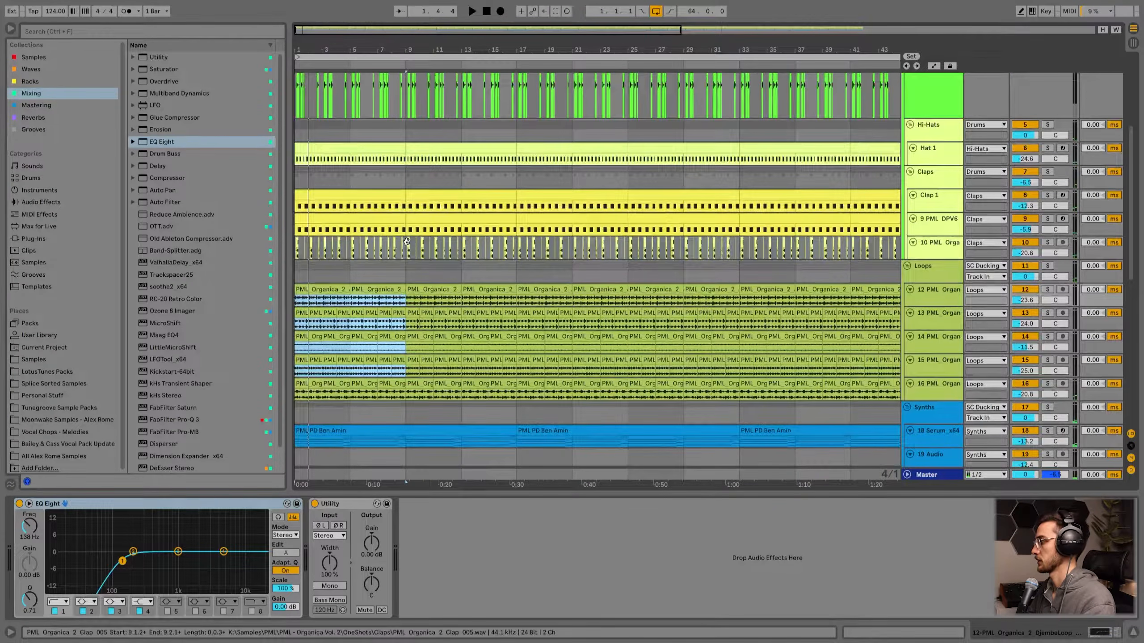
# - Mute the whole Loops group and audition the intro without it
pyautogui.click(391, 382)
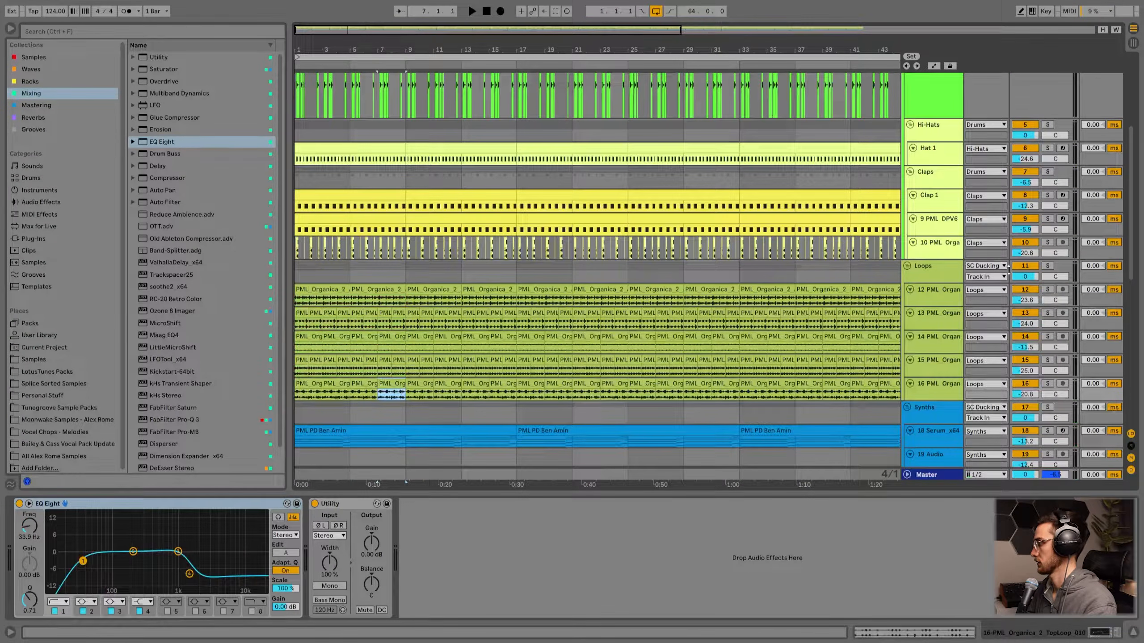
pyautogui.click(1022, 270)
pyautogui.press('space')
pyautogui.scroll(3, 406, 307)
pyautogui.press('space')
# - Delete the Hat 1 part from bar 1 to bar 9 and audition the intro
pyautogui.moveTo(406, 337); pyautogui.dragTo(197, 251)
pyautogui.click(363, 215)
pyautogui.press('Delete')
pyautogui.click(307, 219)
pyautogui.press('space')
pyautogui.scroll(3, 375, 278)
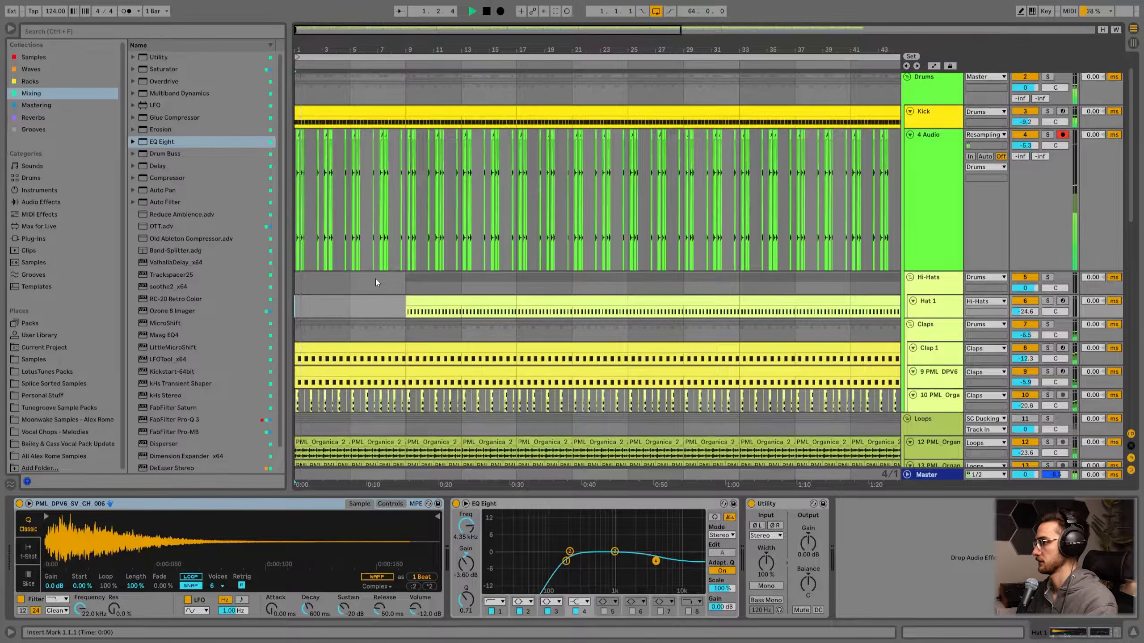
# - Fit the track heights to the view, delete the clips on all three clap tracks from bar 1 to bar 9, and audition
pyautogui.press('h')
pyautogui.press('space')
pyautogui.click(370, 256)
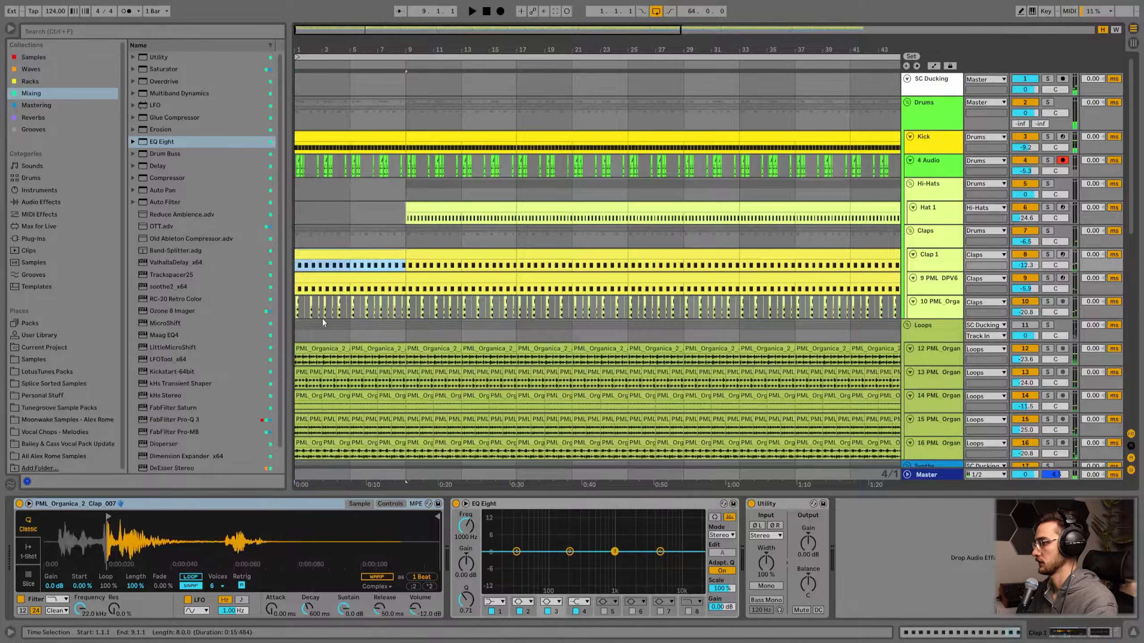
pyautogui.keyDown('shift'); pyautogui.click(321, 315); pyautogui.keyUp('shift')
pyautogui.press('Delete')
pyautogui.press('space')
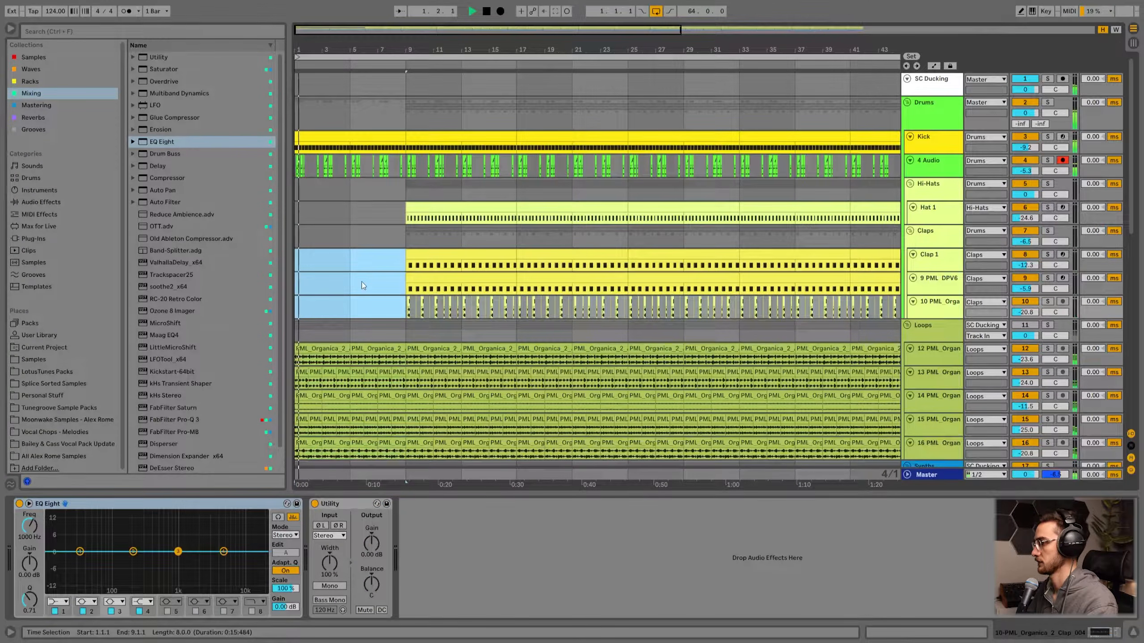
# - Find Auto Filter by searching the Mixing collection for "auto" and add it to the vocal drone track 21
pyautogui.scroll(-2, 353, 317)
pyautogui.scroll(-4, 354, 317)
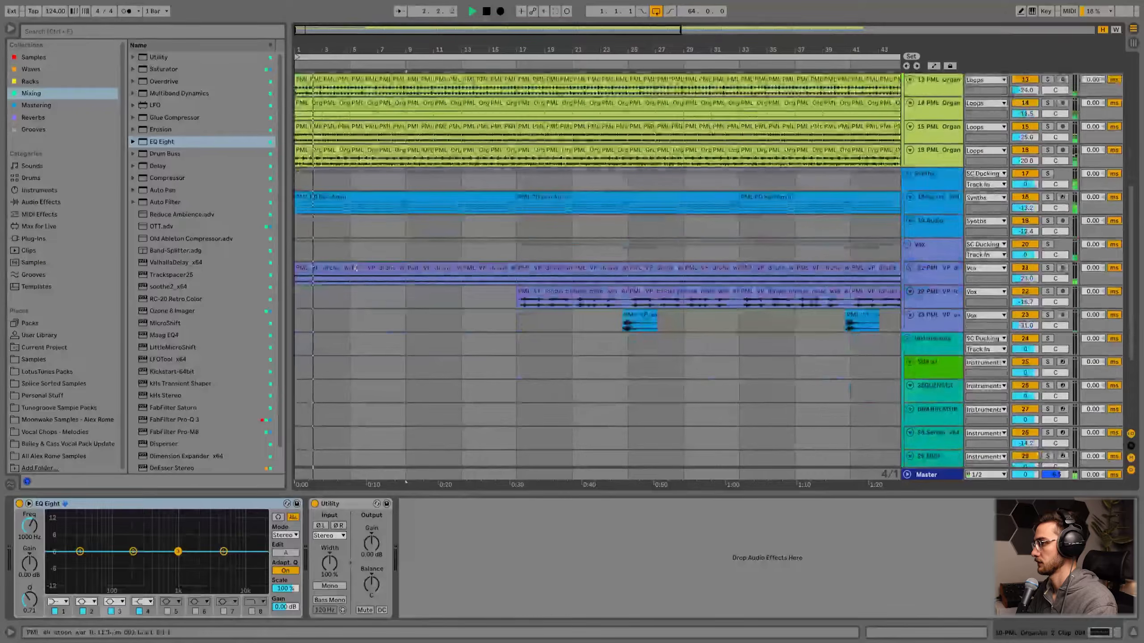
pyautogui.click(325, 275)
pyautogui.press('space')
pyautogui.click(90, 57)
pyautogui.click(85, 104)
pyautogui.click(44, 93)
pyautogui.click(67, 32)
pyautogui.write('auto')
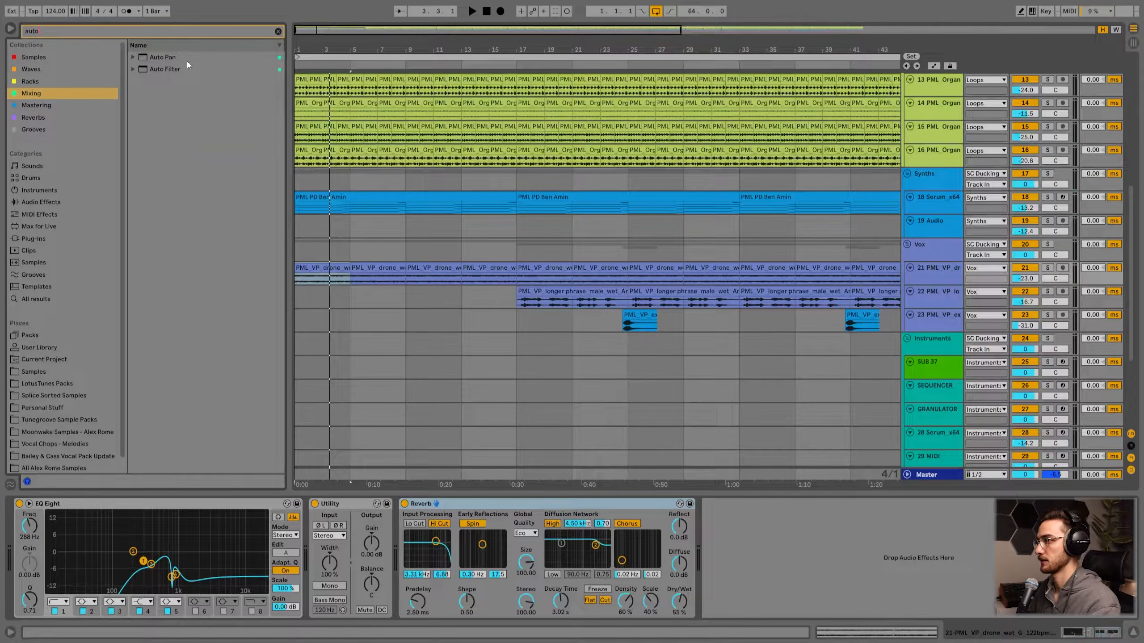
pyautogui.click(167, 69)
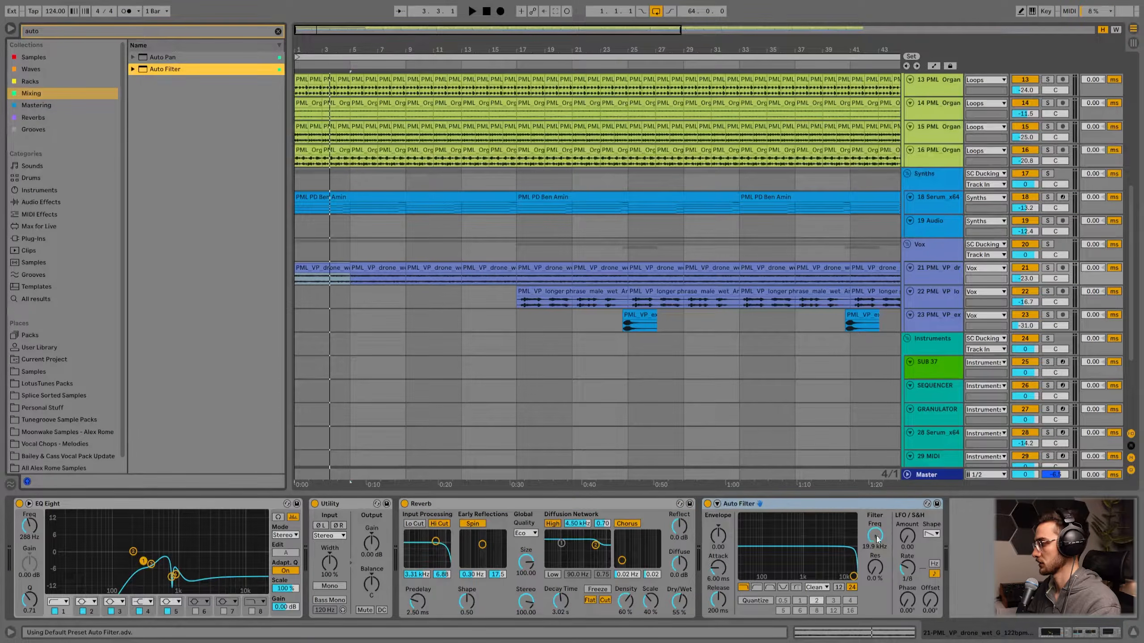
# - Set the drone's Auto Filter frequency to 326 Hz and expand track 21's lane
pyautogui.moveTo(876, 540); pyautogui.dragTo(876, 573)
pyautogui.click(489, 261)
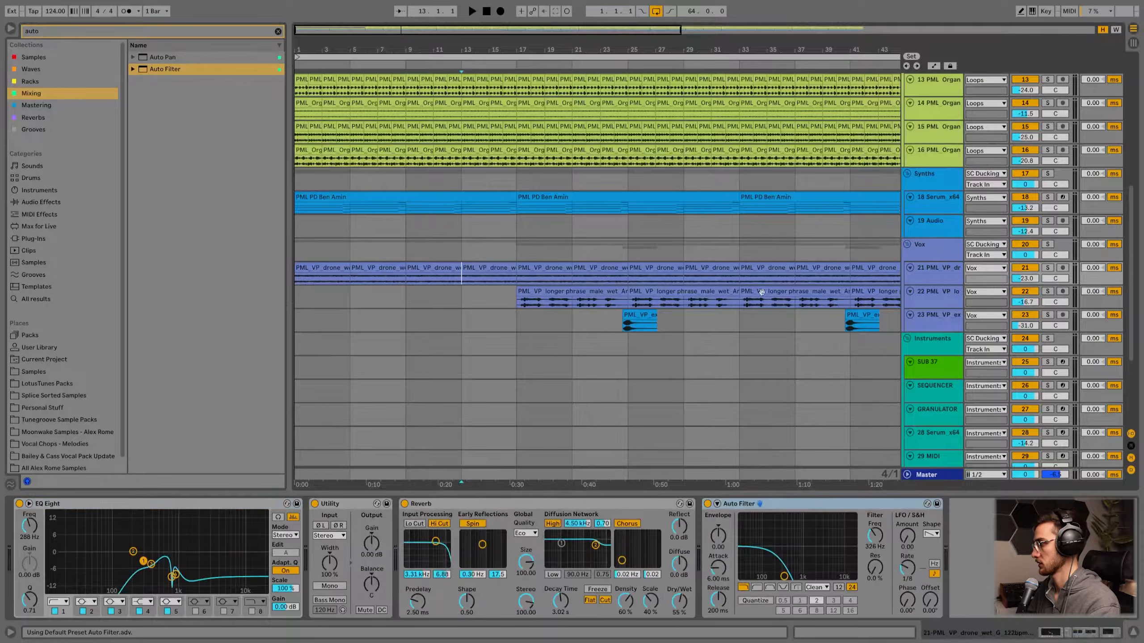
pyautogui.click(914, 251)
pyautogui.click(939, 271)
pyautogui.click(873, 536)
pyautogui.click(926, 272)
pyautogui.scroll(5, 509, 311)
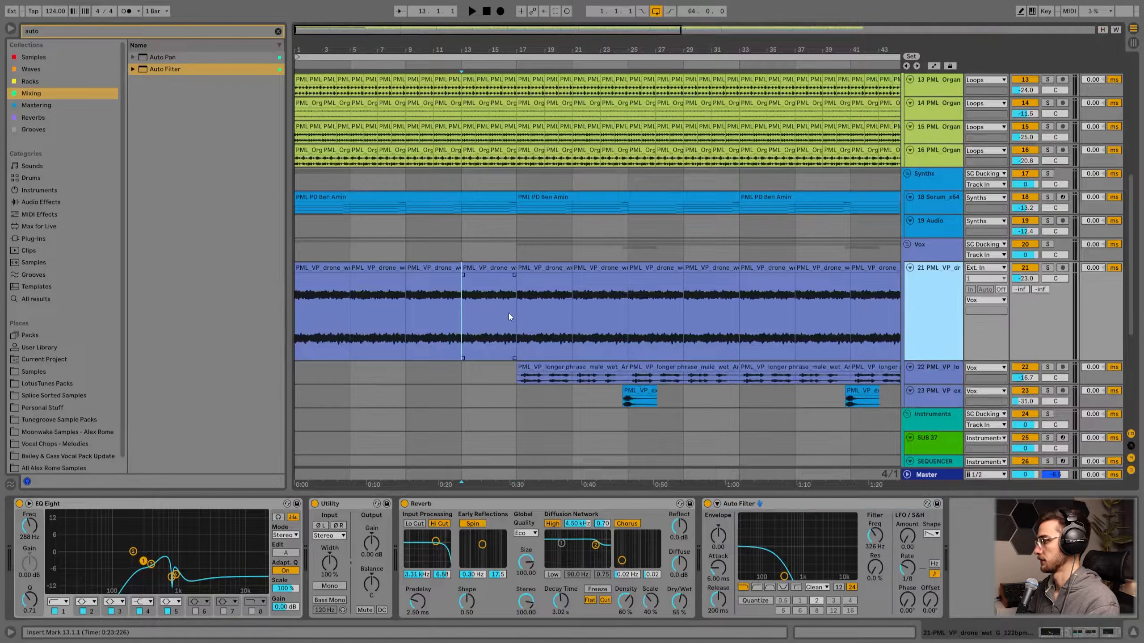
# - Automate track 21's Auto Filter frequency to rise steadily from bar 1 to near its maximum at bar 17, and audition it
pyautogui.click(517, 306)
pyautogui.press('a')
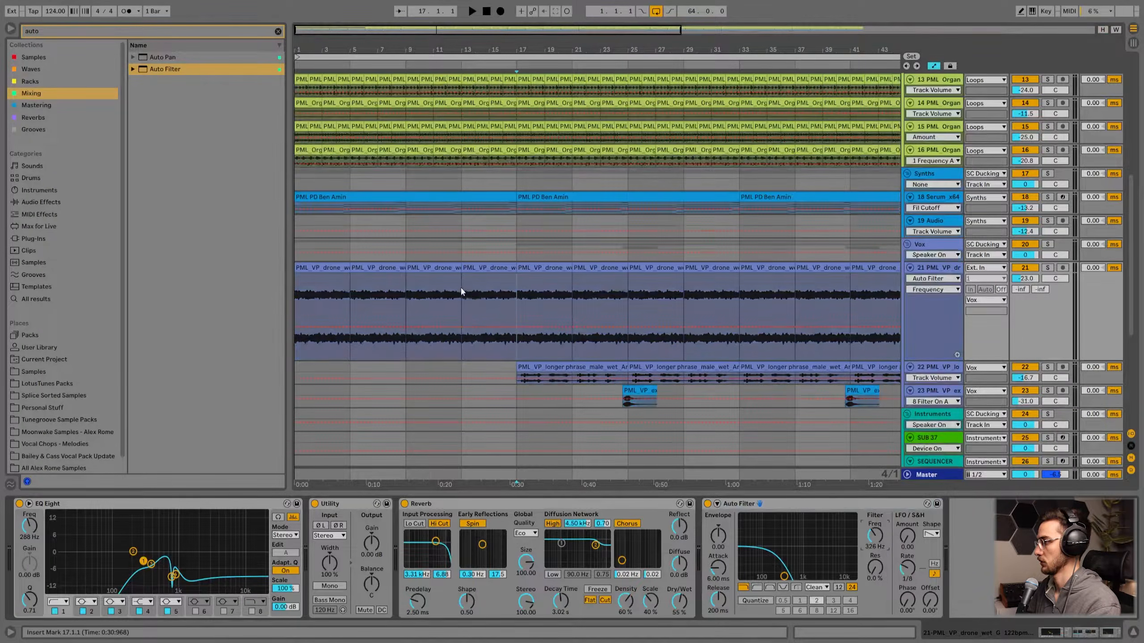
pyautogui.click(519, 327)
pyautogui.moveTo(517, 327); pyautogui.dragTo(518, 273)
pyautogui.click(324, 268)
pyautogui.press('space')
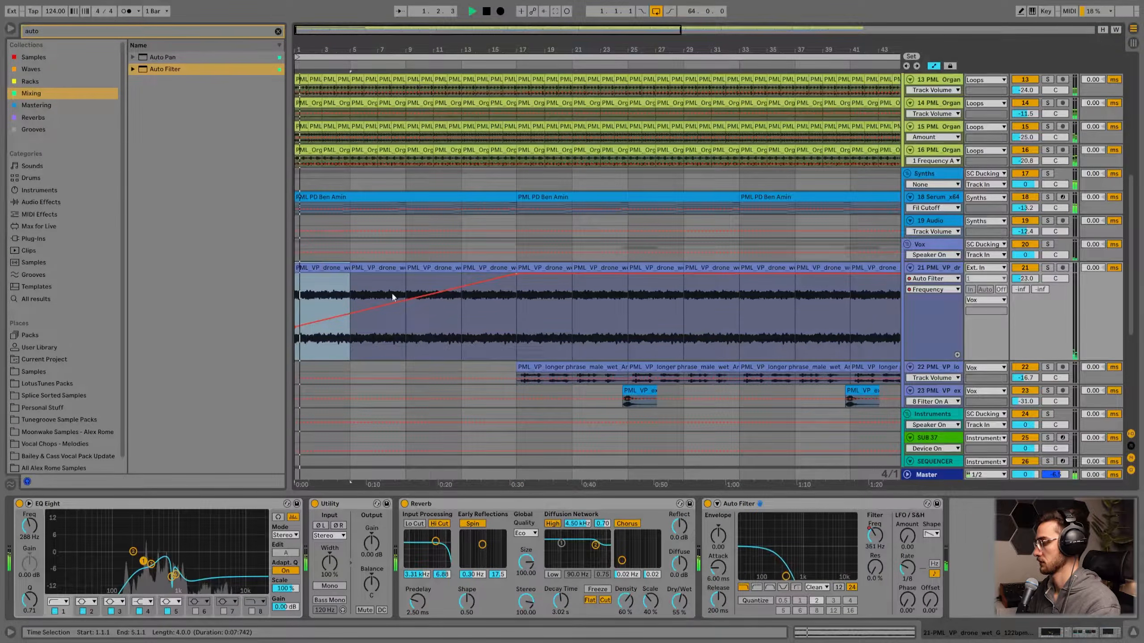
# - Copy the vocal drone's Auto Filter with its rising frequency automation onto the Serum synth track 18
pyautogui.press('h')
pyautogui.scroll(2, 431, 318)
pyautogui.moveTo(388, 49); pyautogui.dragTo(389, 20)
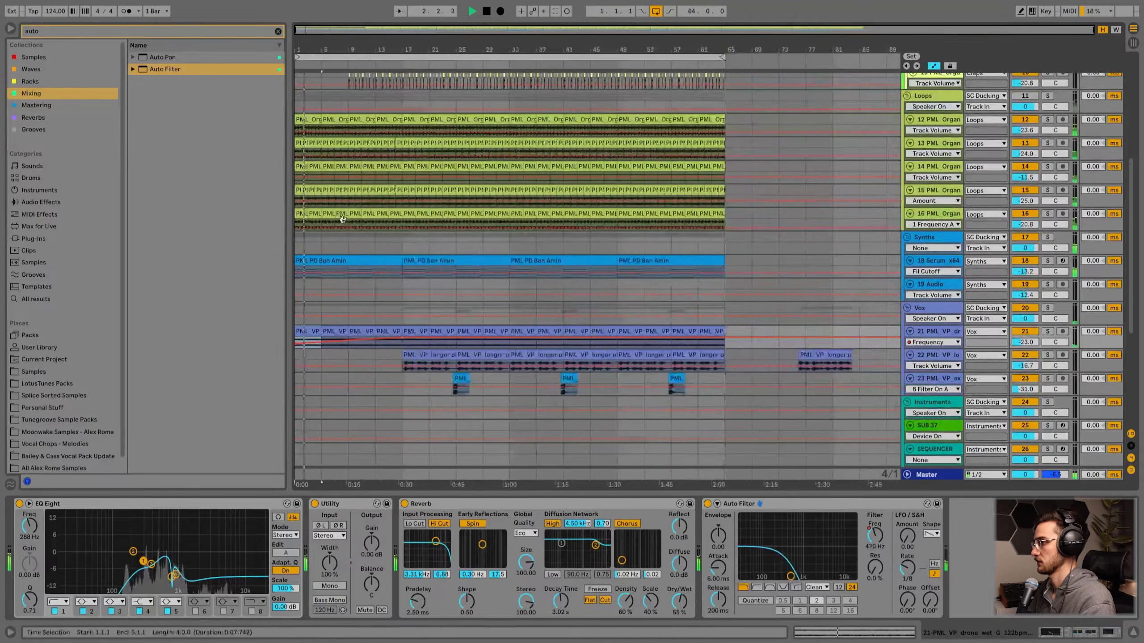
pyautogui.press('space')
pyautogui.click(776, 506)
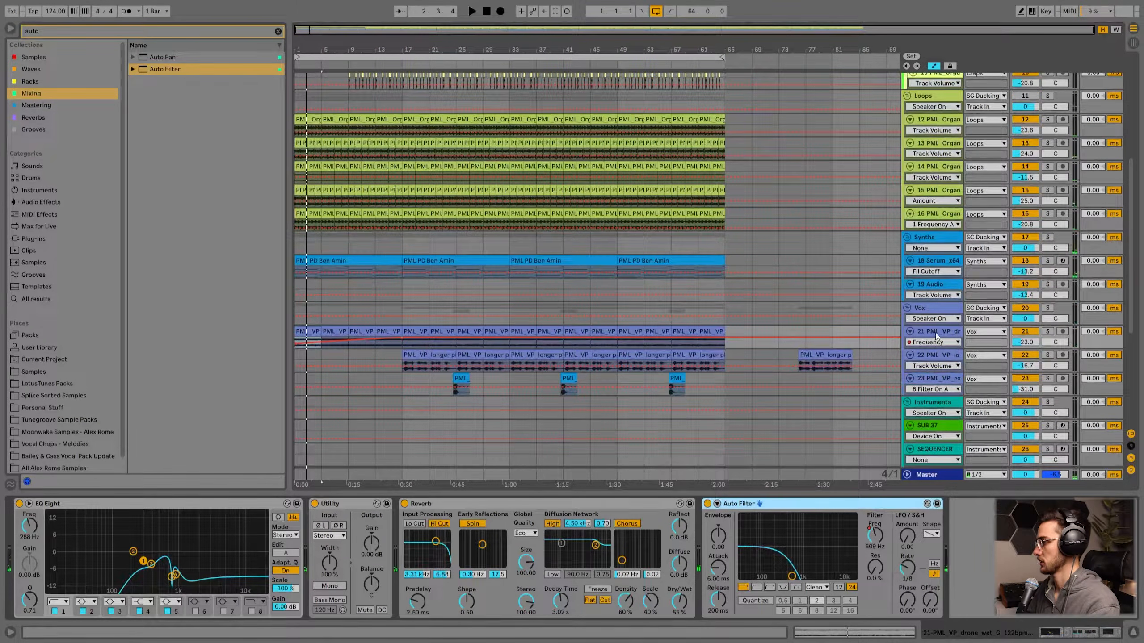
pyautogui.click(919, 264)
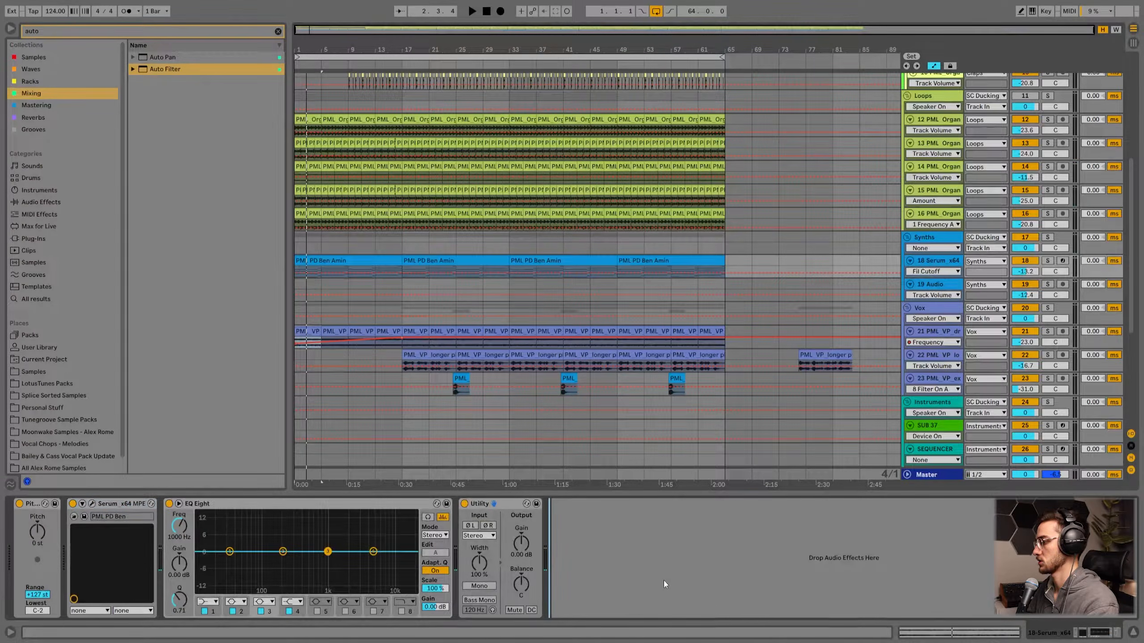
pyautogui.click(313, 261)
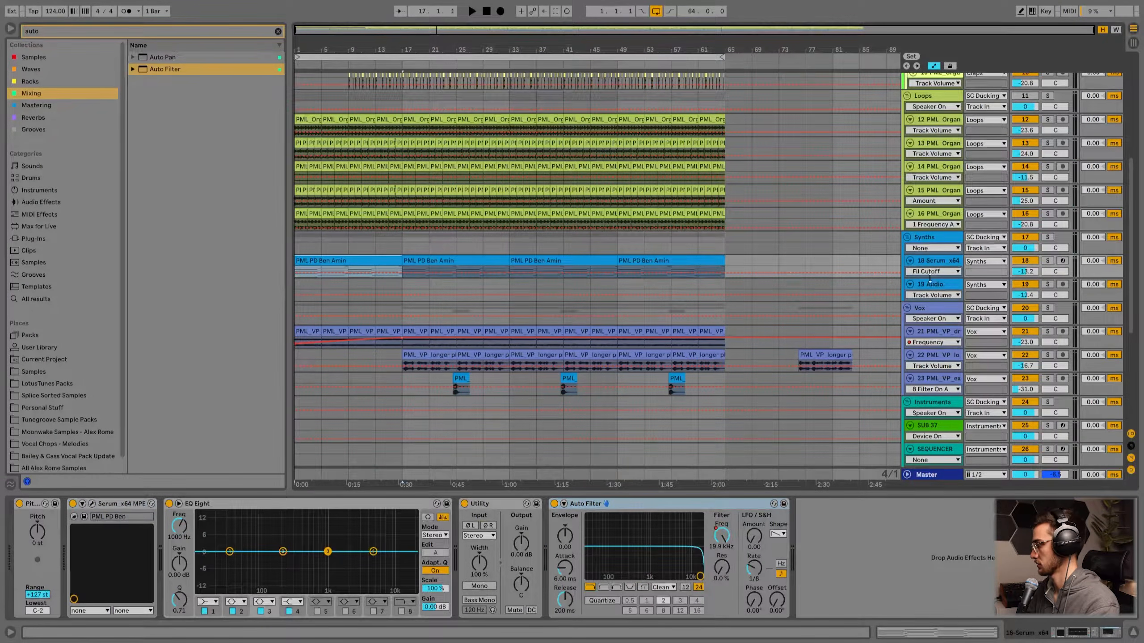
# - Expand the Serum track's lane, hide the automation lanes and audition the filtered synth from bar 1
pyautogui.moveTo(929, 278); pyautogui.dragTo(930, 321)
pyautogui.click(359, 262)
pyautogui.press('space')
pyautogui.press('a')
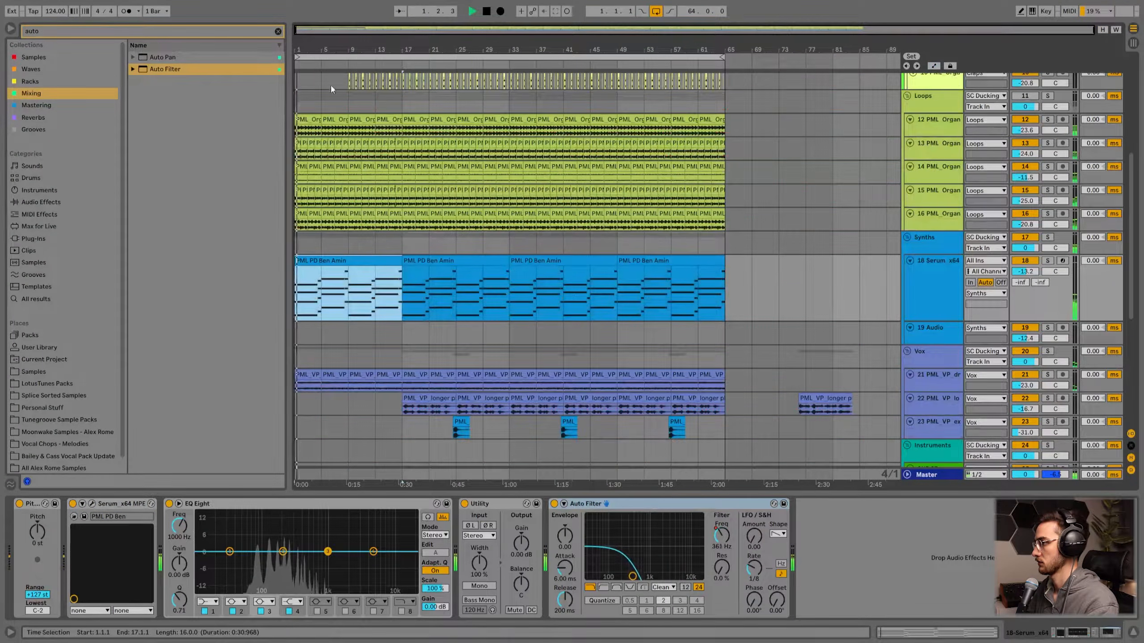
pyautogui.scroll(4, 402, 261)
pyautogui.scroll(5, 402, 264)
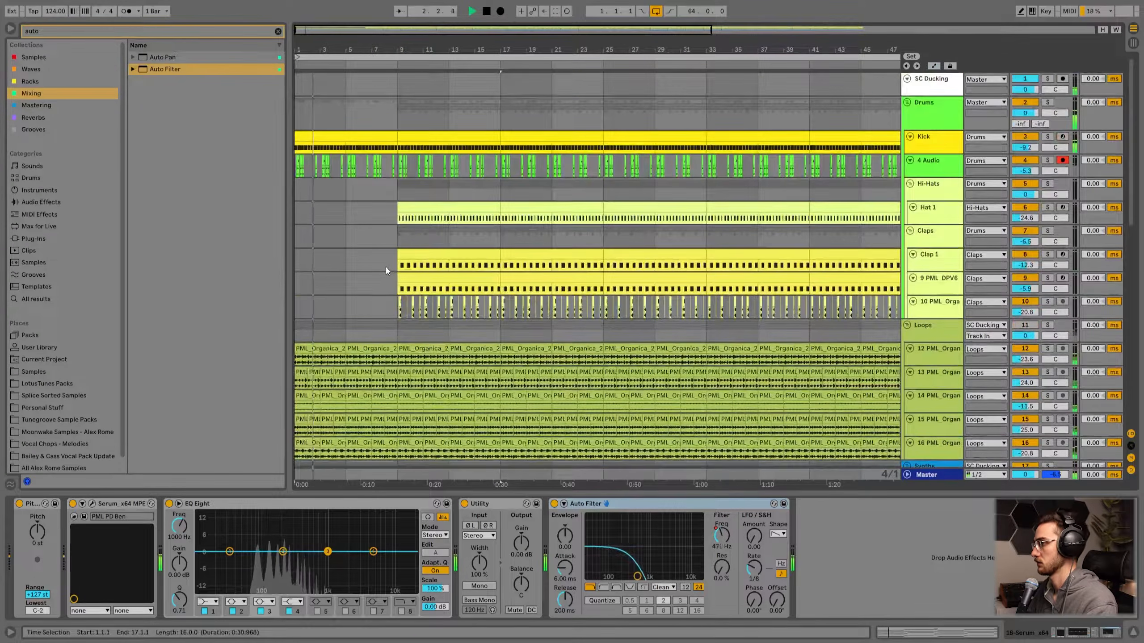
pyautogui.scroll(-3, 386, 270)
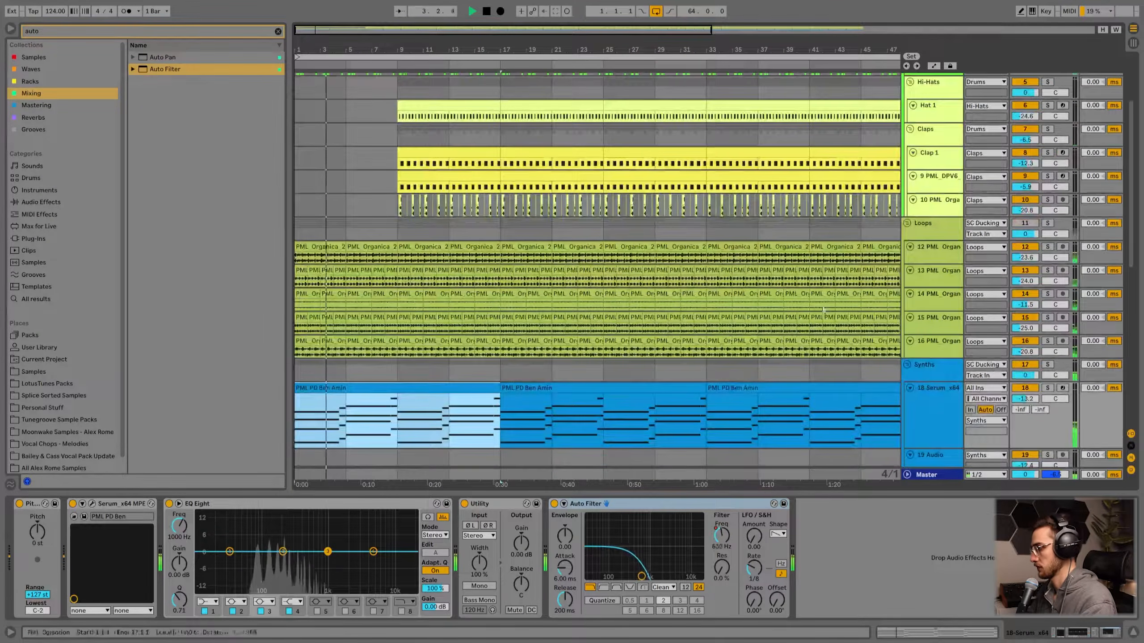
# - Audition the loops from bar 1, muting loop tracks 12, 13 and 16 and keeping tracks 14 and 15 active
pyautogui.click(944, 345)
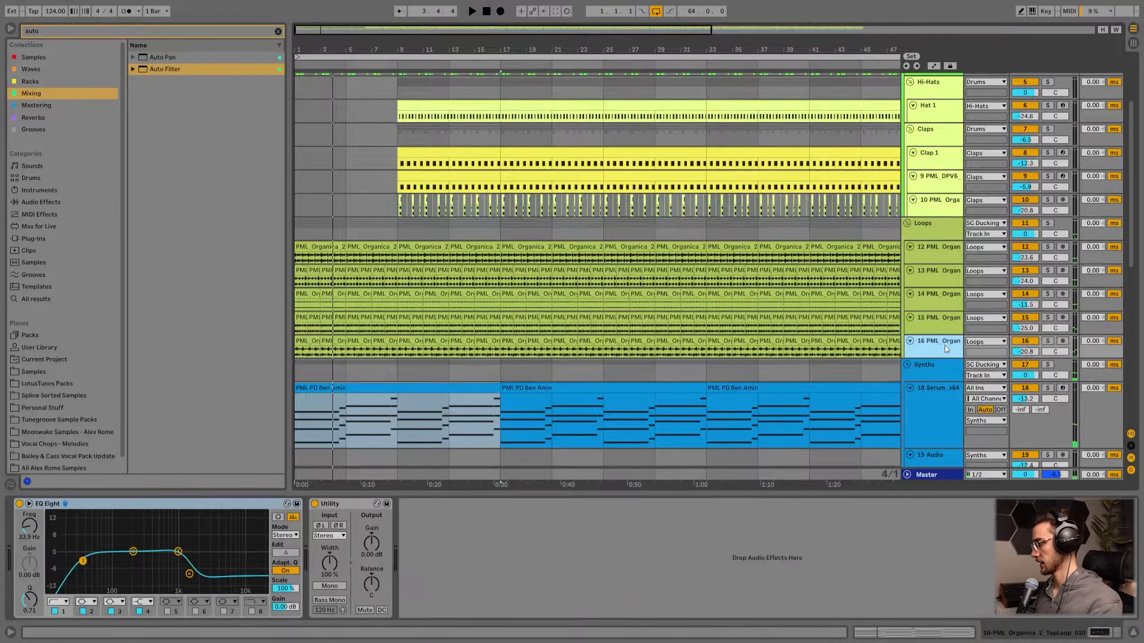
pyautogui.click(1027, 343)
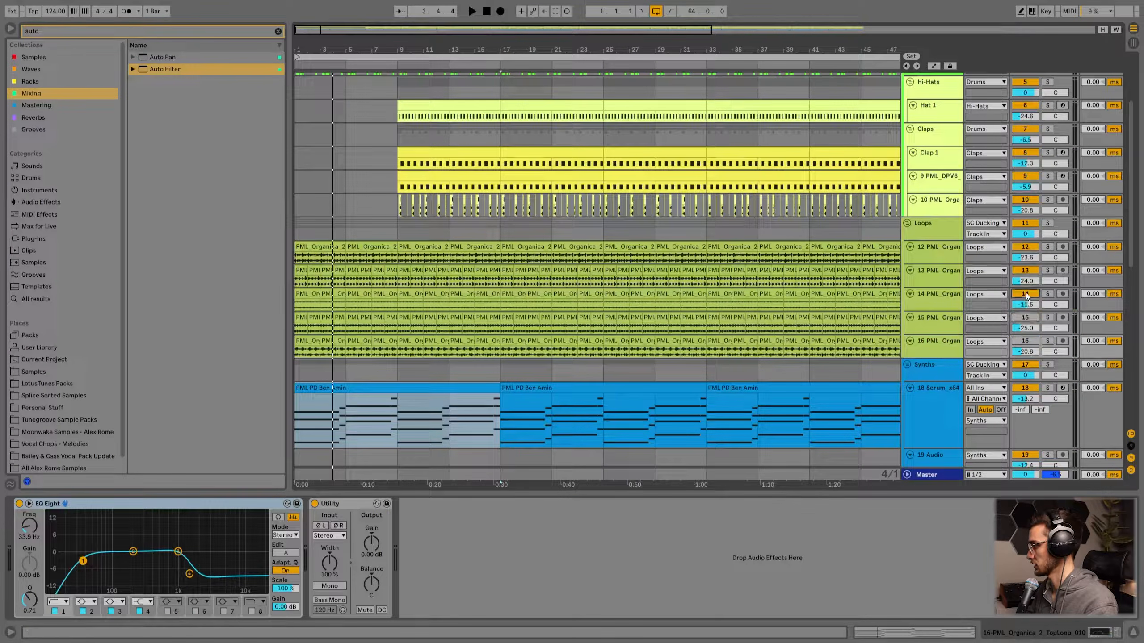
pyautogui.click(326, 263)
pyautogui.press('space')
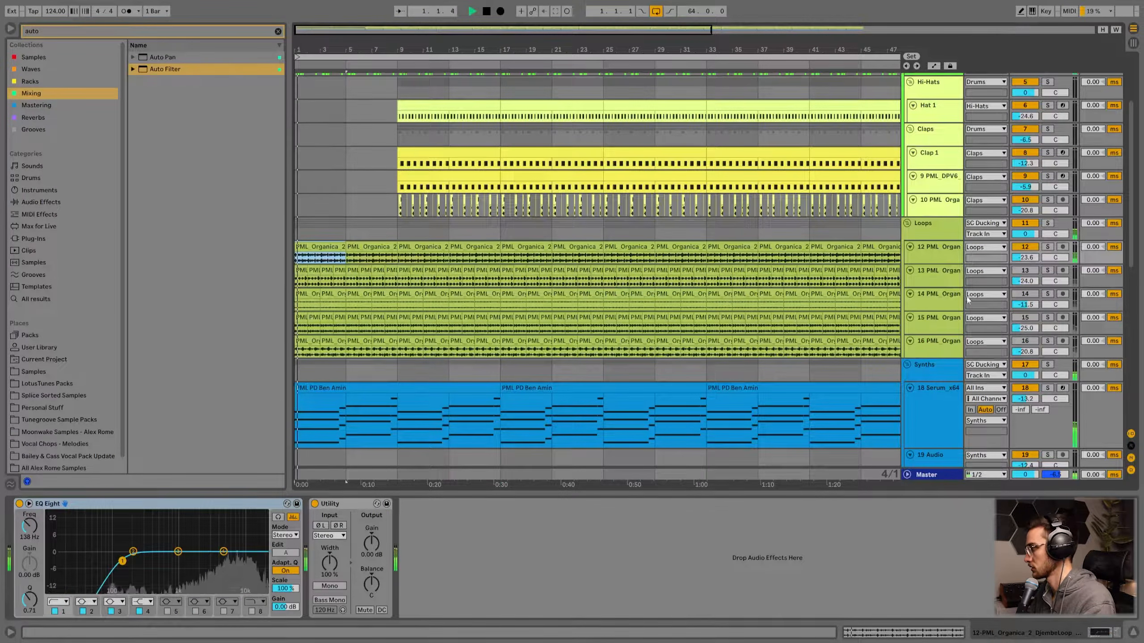
pyautogui.click(1025, 247)
pyautogui.click(1026, 294)
pyautogui.click(1025, 318)
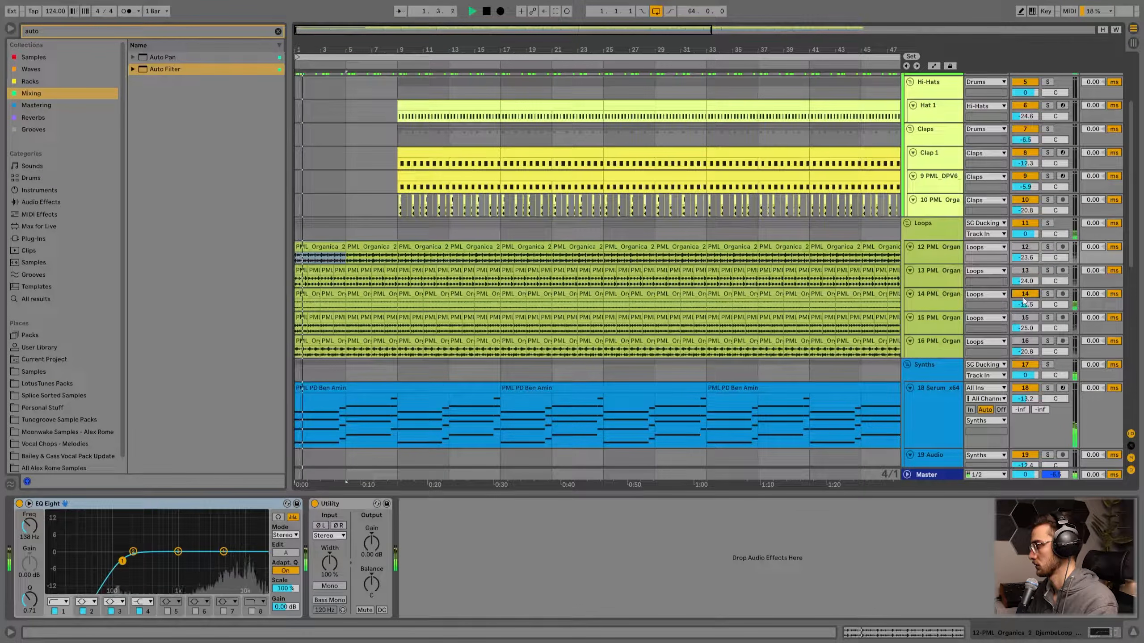
pyautogui.click(1025, 341)
pyautogui.click(1023, 341)
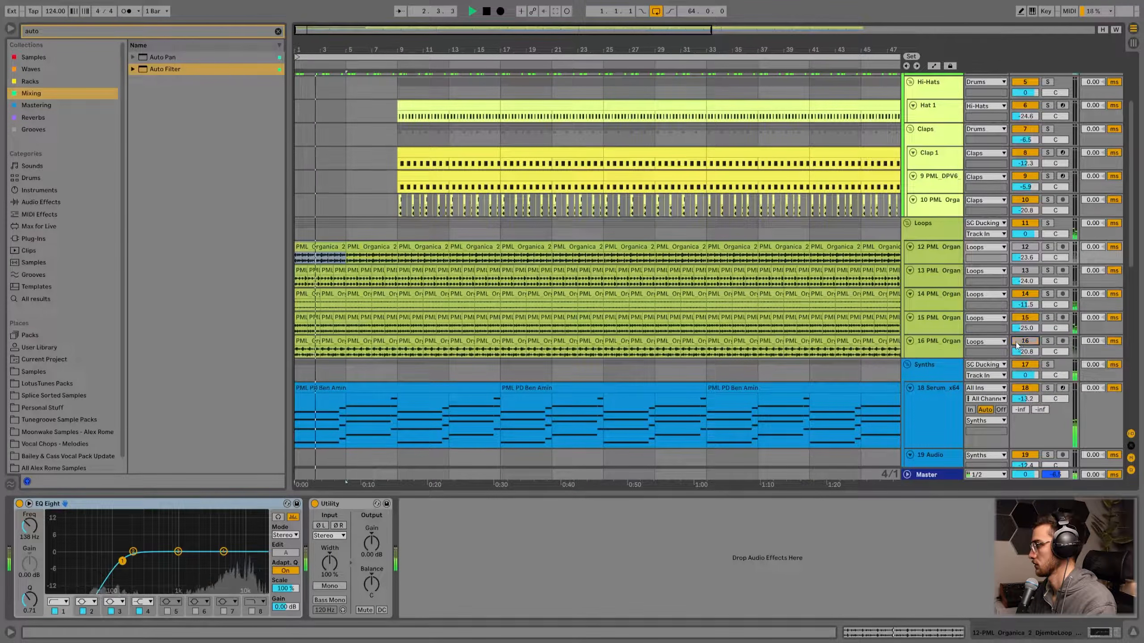
# - Delete loop track 16's clips from bar 1 to bar 9
pyautogui.click(939, 343)
pyautogui.click(383, 342)
pyautogui.press('space')
pyautogui.keyDown('shift'); pyautogui.click(309, 342); pyautogui.keyUp('shift')
pyautogui.press('Delete')
# - Move loop tracks 14 and 15 to the start of the Loops group and group them as "Shakers"
pyautogui.click(946, 331)
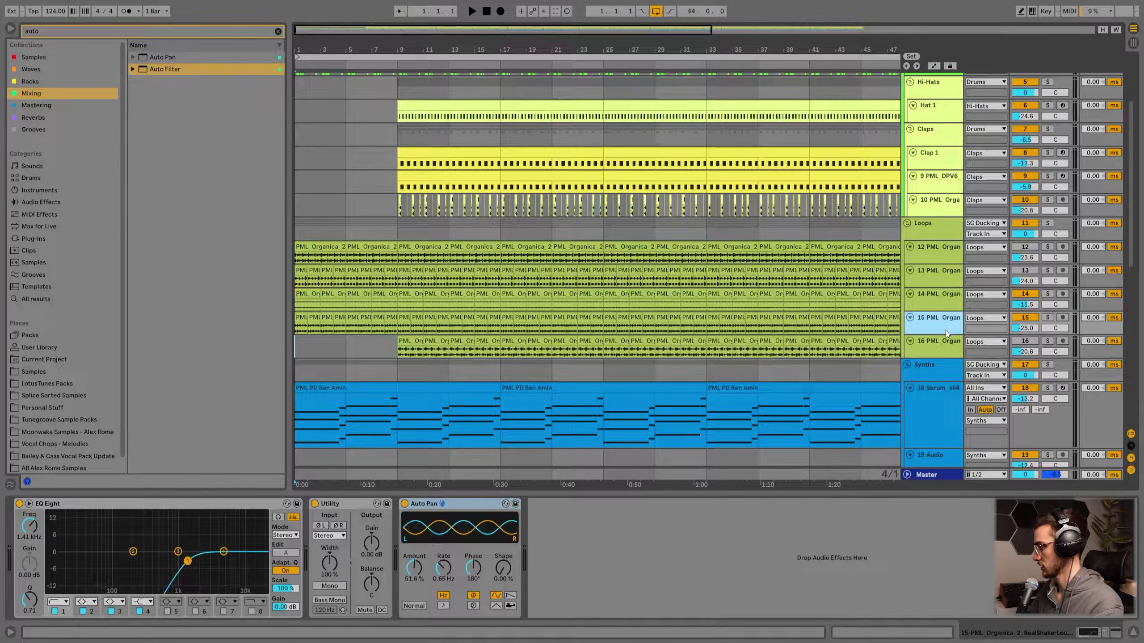
pyautogui.keyDown('shift'); pyautogui.click(938, 299); pyautogui.keyUp('shift')
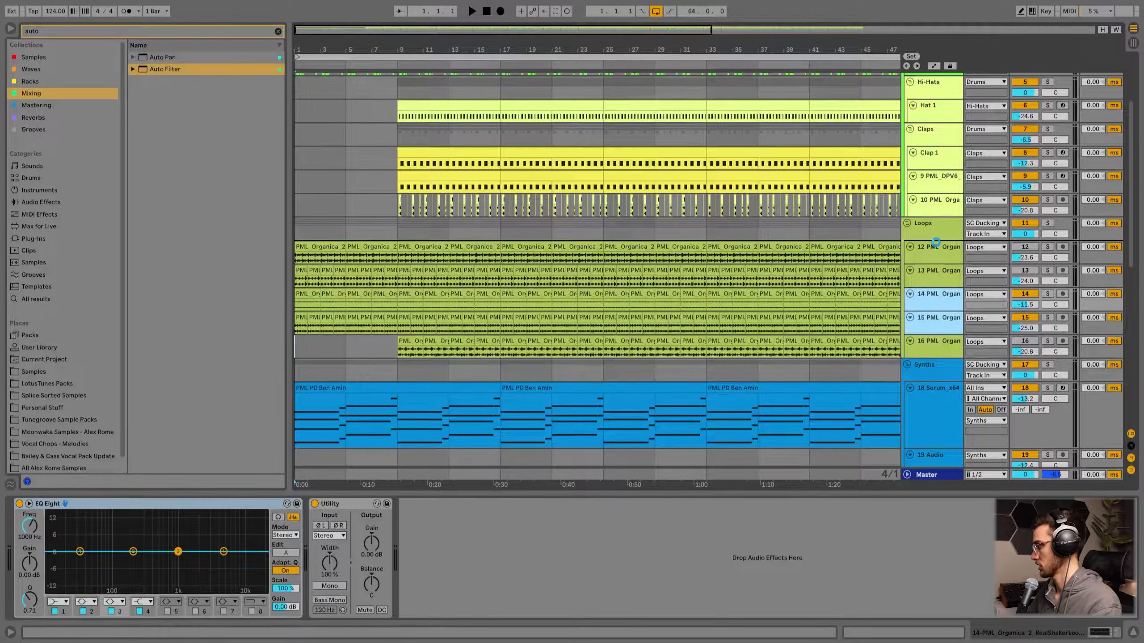
pyautogui.moveTo(935, 242); pyautogui.dragTo(933, 249)
pyautogui.keyDown('shift'); pyautogui.click(935, 273); pyautogui.keyUp('shift')
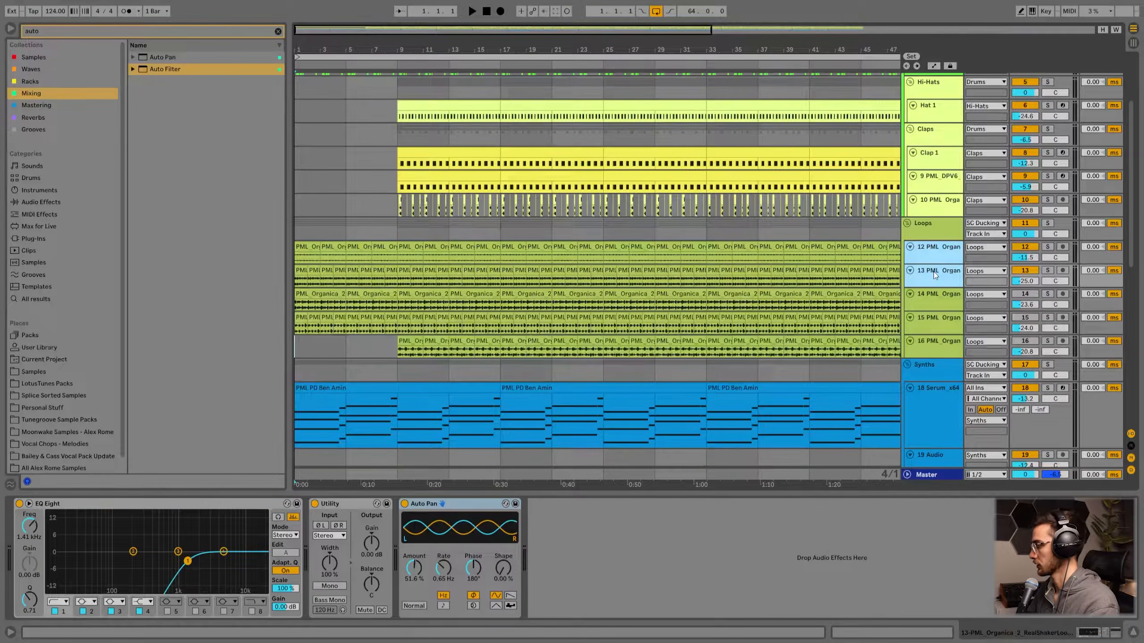
pyautogui.hotkey('ctrl', 'g')
pyautogui.write('Shakers')
pyautogui.press('Return')
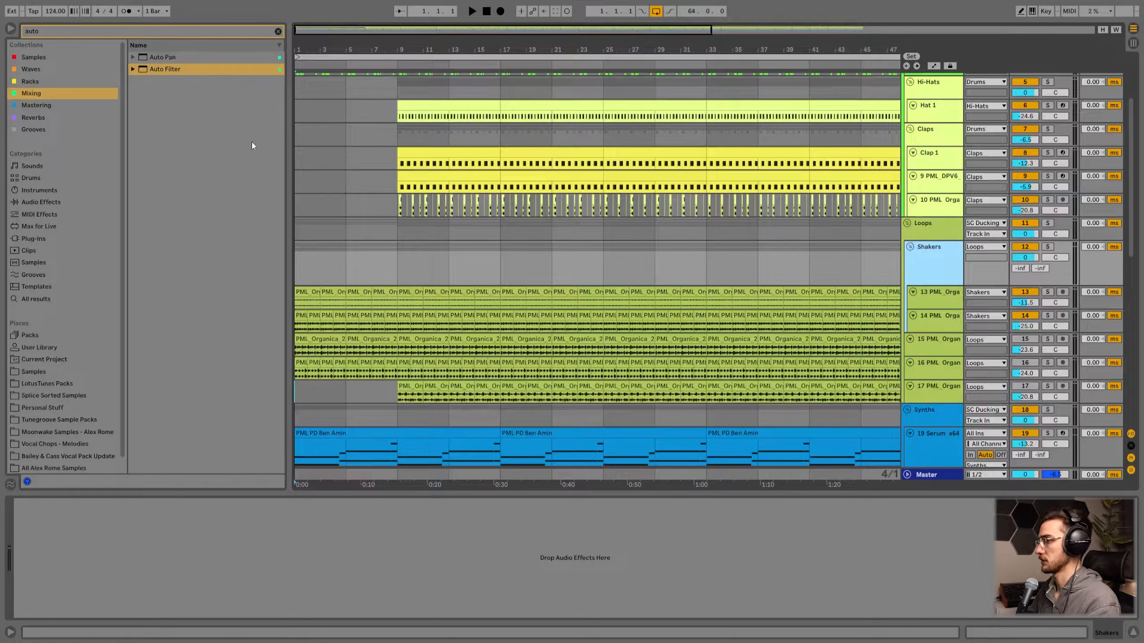
# - Add Auto Filter to the Shakers group and automate its frequency to rise from a low cutoff at bar 1 to its maximum at bar 9
pyautogui.moveTo(152, 69); pyautogui.dragTo(351, 439)
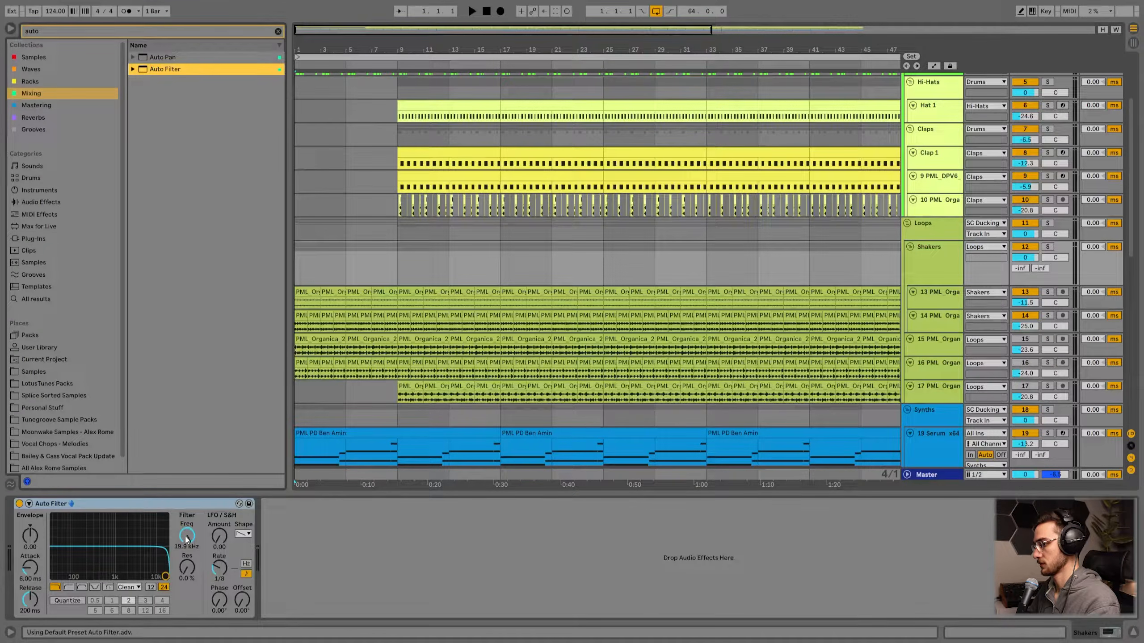
pyautogui.moveTo(187, 539); pyautogui.dragTo(186, 586)
pyautogui.click(353, 227)
pyautogui.press('a')
pyautogui.click(397, 270)
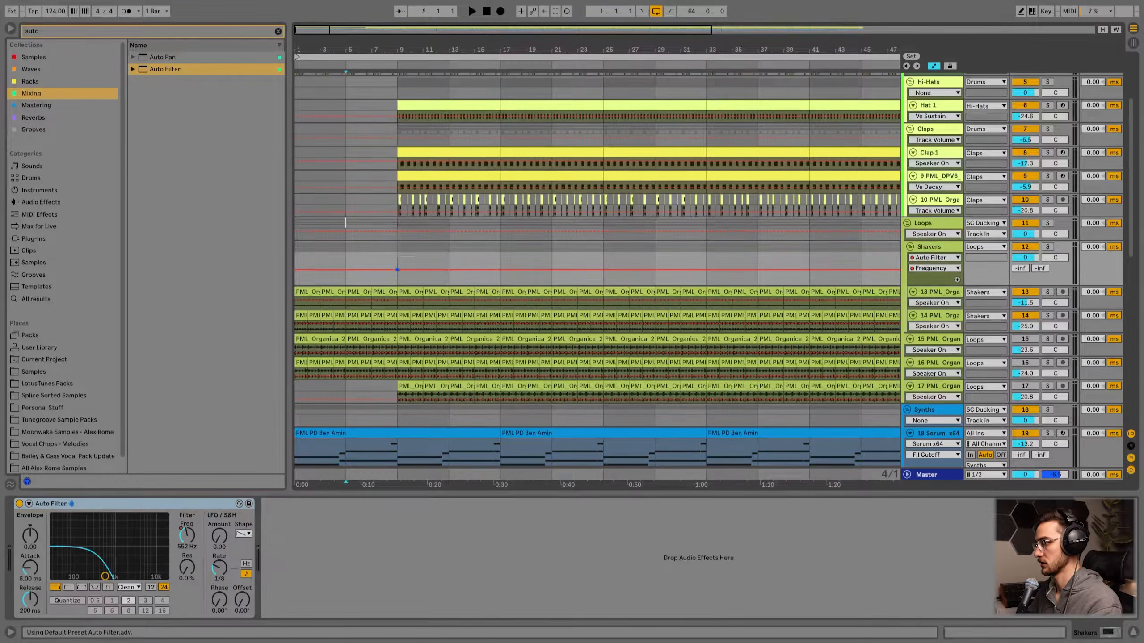
pyautogui.moveTo(392, 273); pyautogui.dragTo(370, 250)
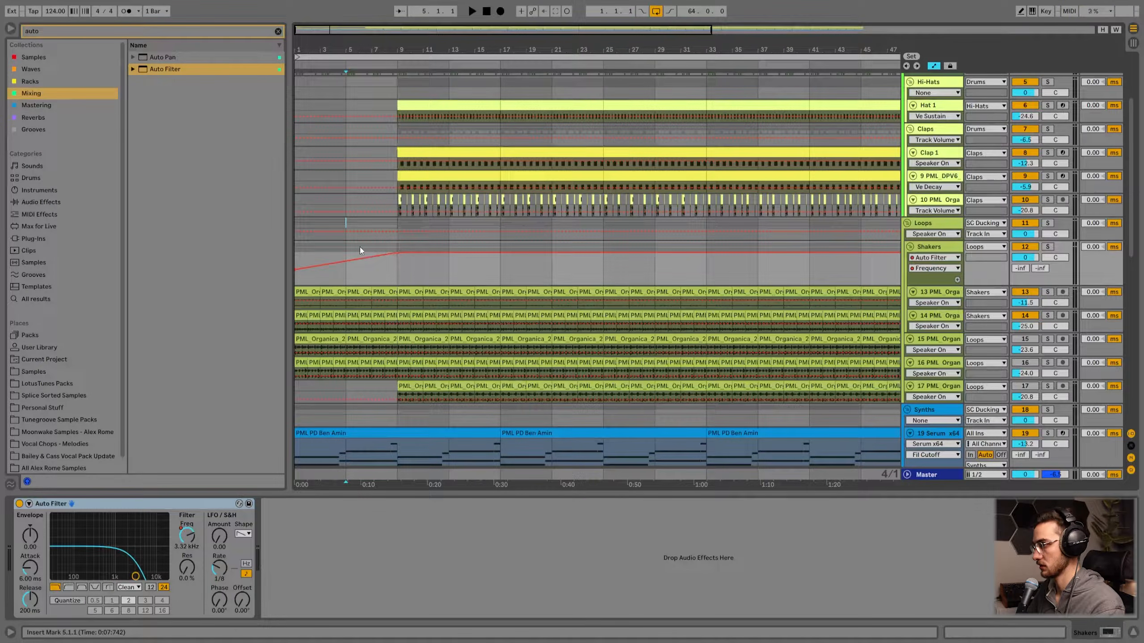
# - Raise the start of the Shakers filter automation at bar 1 to 940 Hz and audition the intro
pyautogui.click(326, 58)
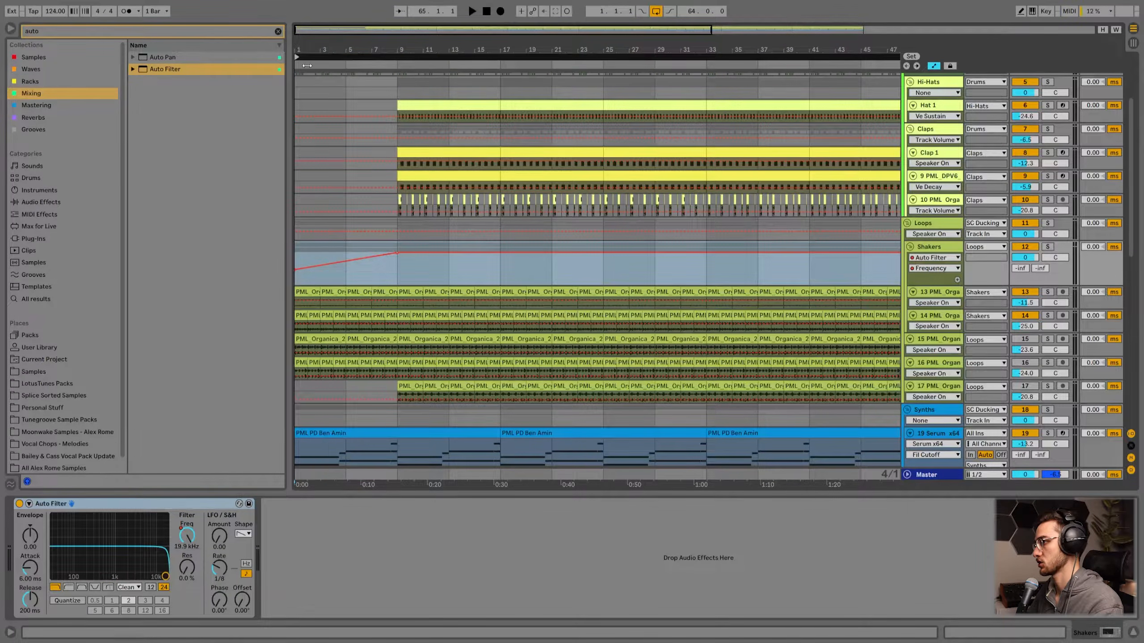
pyautogui.scroll(2, 309, 68)
pyautogui.scroll(-1, 303, 225)
pyautogui.click(300, 249)
pyautogui.press('space')
pyautogui.press('space')
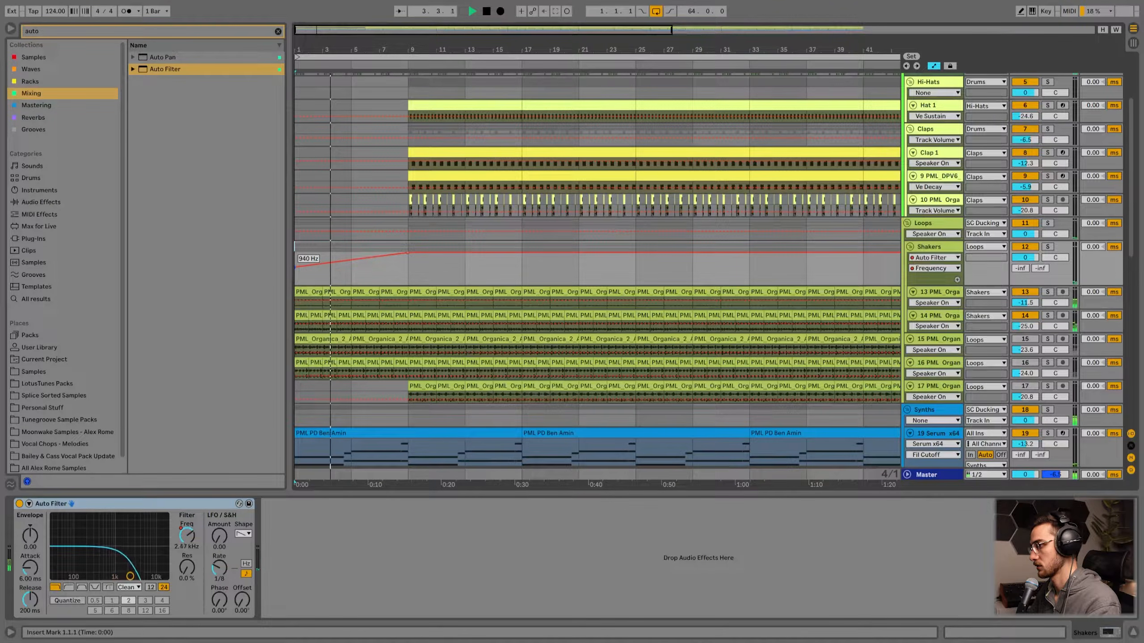
pyautogui.moveTo(342, 47); pyautogui.dragTo(370, 99)
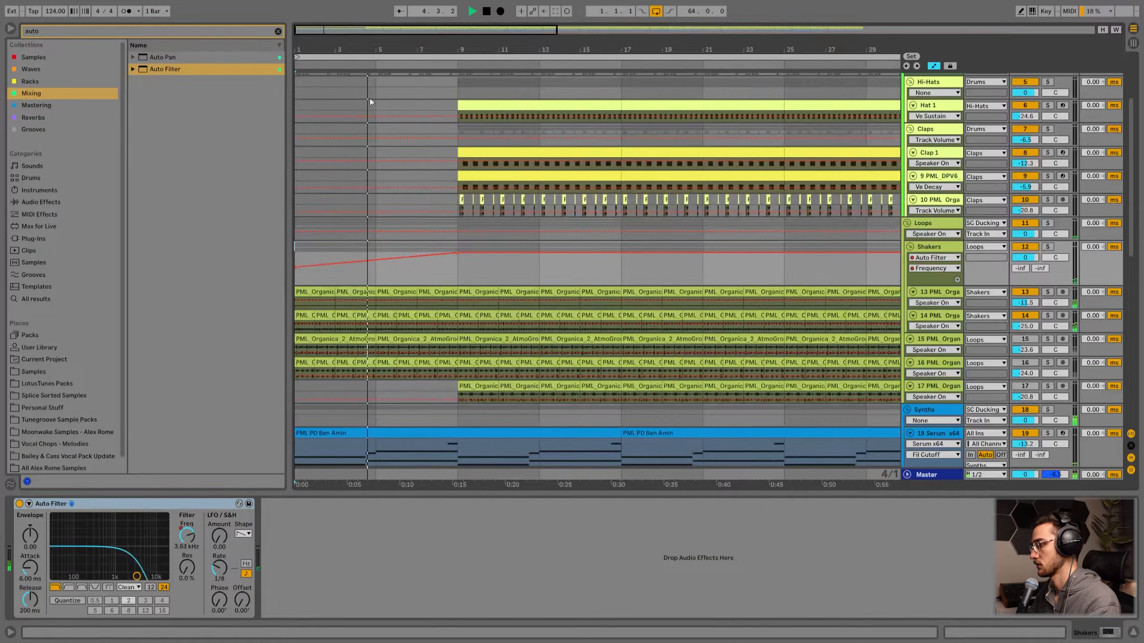
pyautogui.moveTo(447, 277); pyautogui.dragTo(448, 252)
# - Show the SC Ducking track's devices to check its sidechain compressor during playback
pyautogui.scroll(-2, 560, 274)
pyautogui.scroll(7, 915, 284)
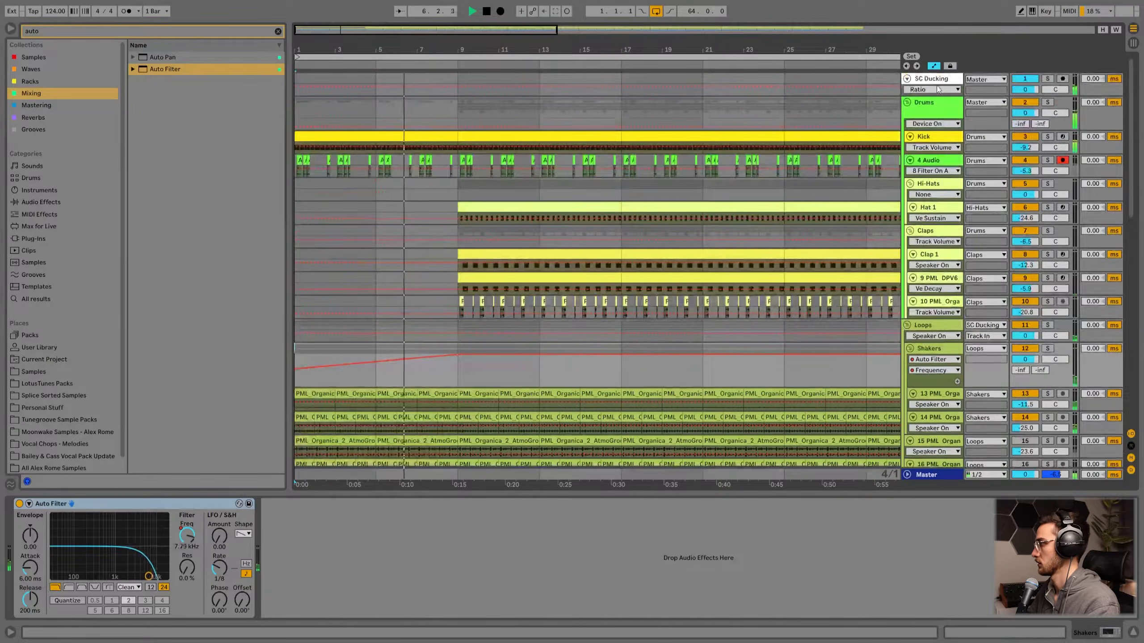
pyautogui.click(938, 89)
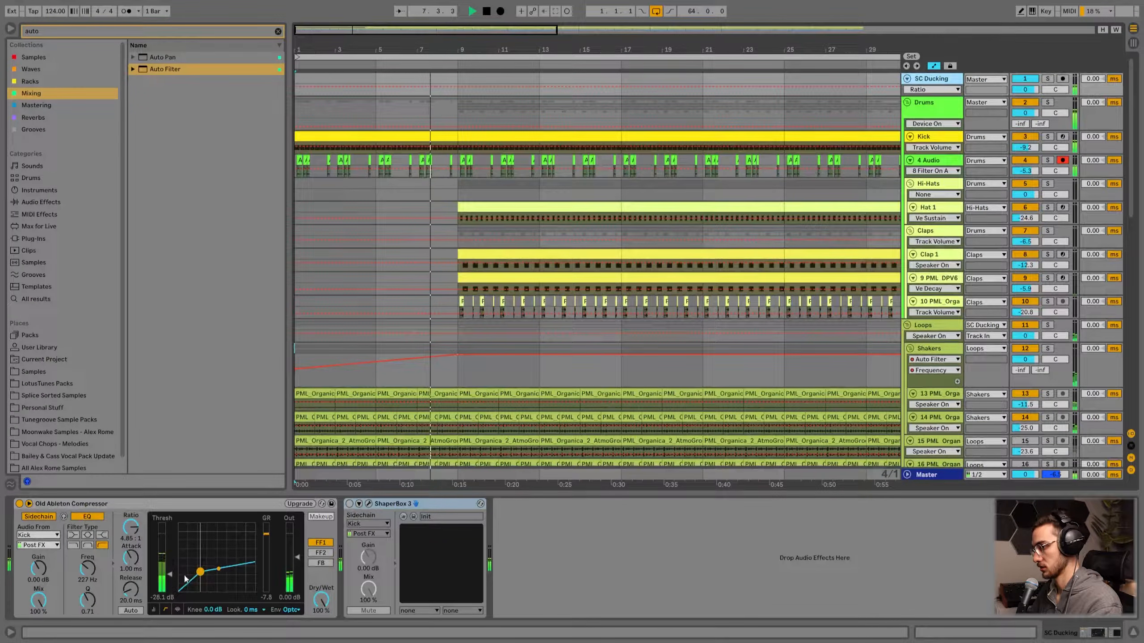
# - Delete the clips on loop tracks 15, 16 and 17 from bar 1 to bar 13
pyautogui.scroll(-9, 321, 340)
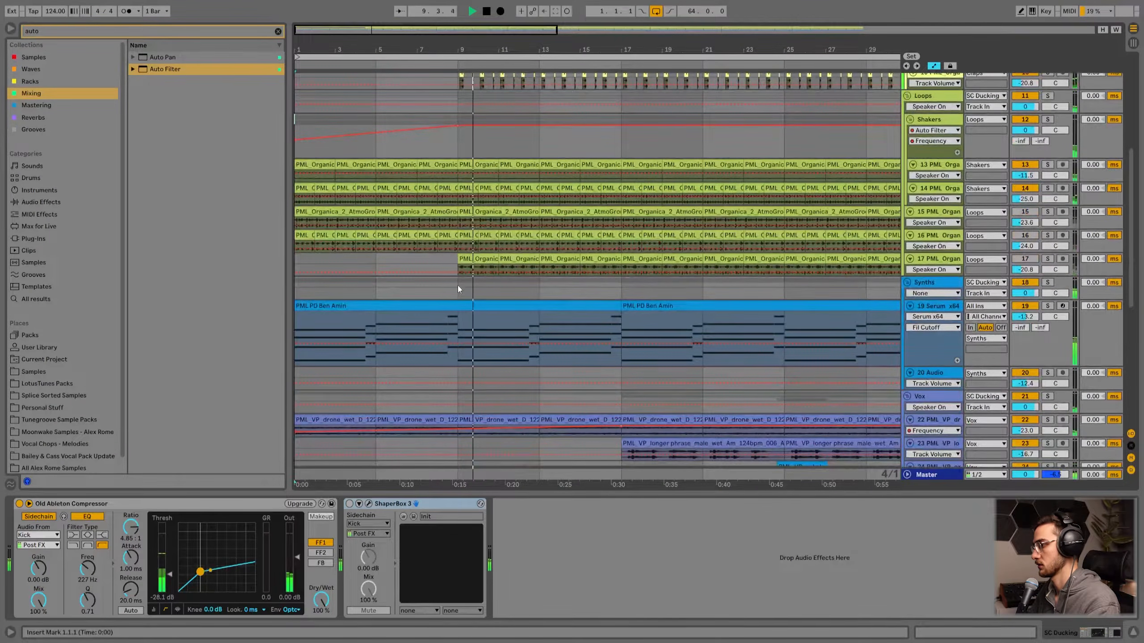
pyautogui.click(456, 262)
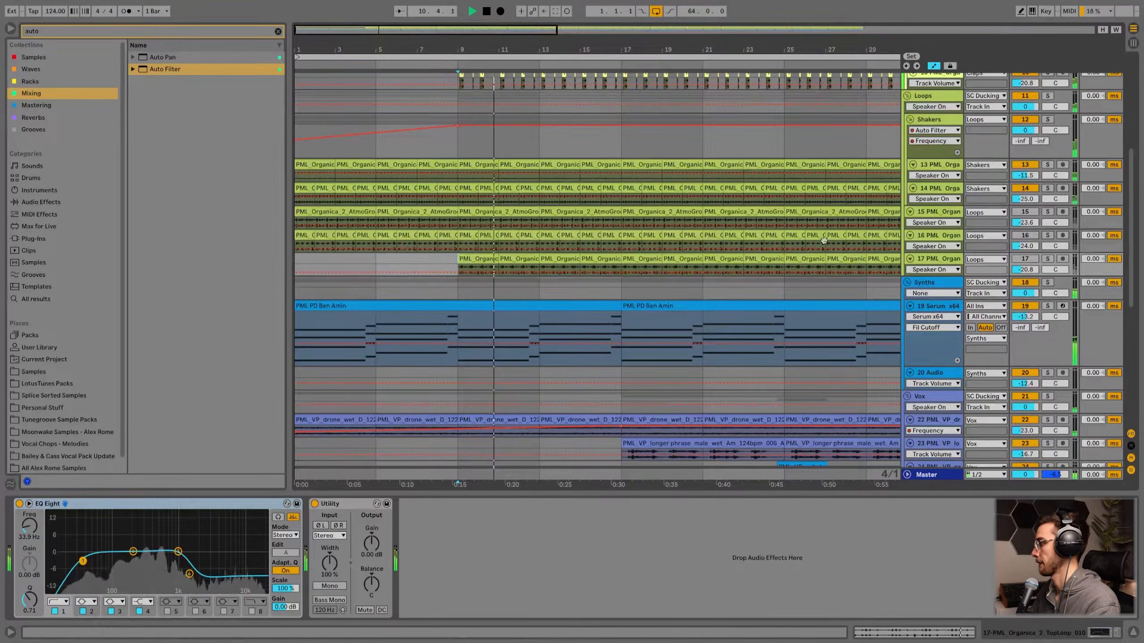
pyautogui.press('space')
pyautogui.click(539, 266)
pyautogui.keyDown('shift'); pyautogui.click(318, 212); pyautogui.keyUp('shift')
pyautogui.press('Delete')
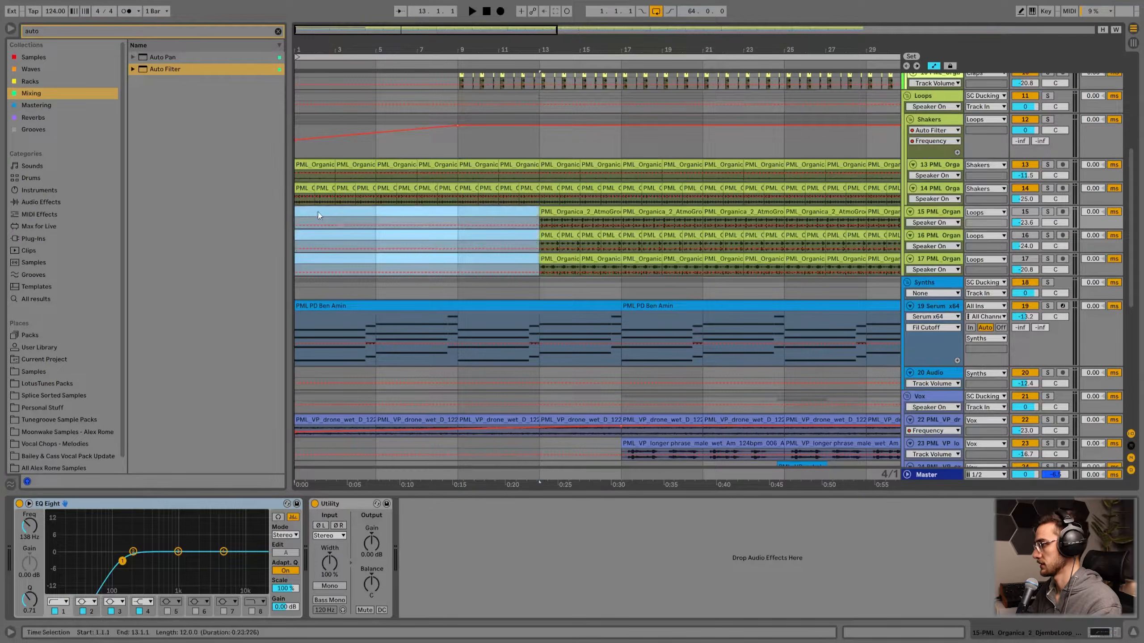
# - Deactivate the Hat 1 clip from bar 9 to bar 17 and audition from bar 9
pyautogui.scroll(6, 492, 218)
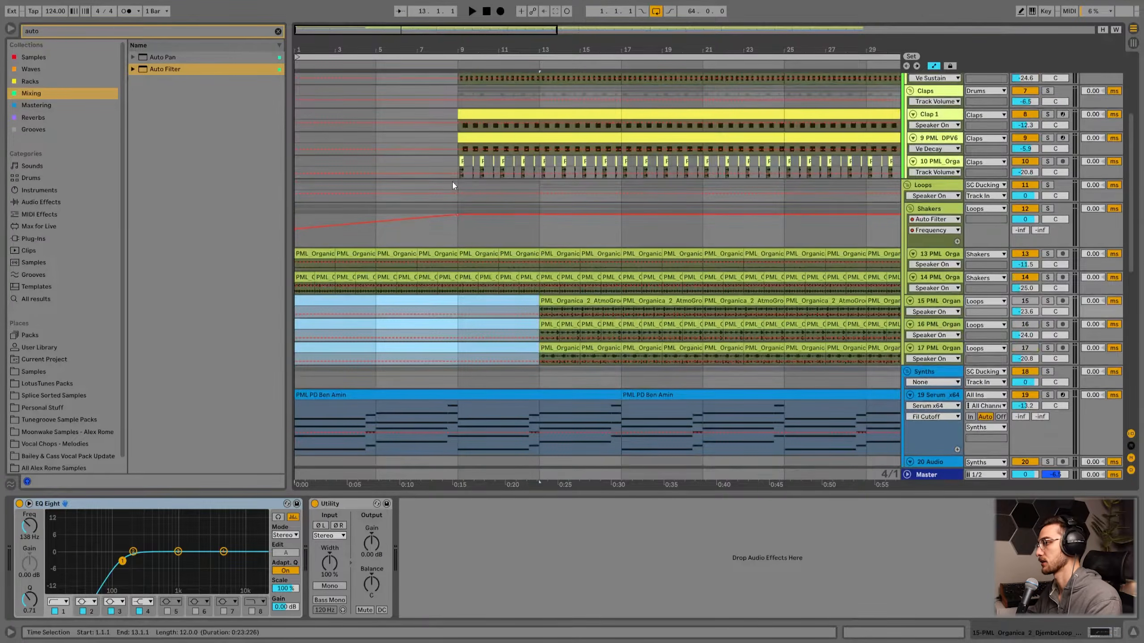
pyautogui.click(451, 190)
pyautogui.scroll(4, 447, 218)
pyautogui.click(473, 190)
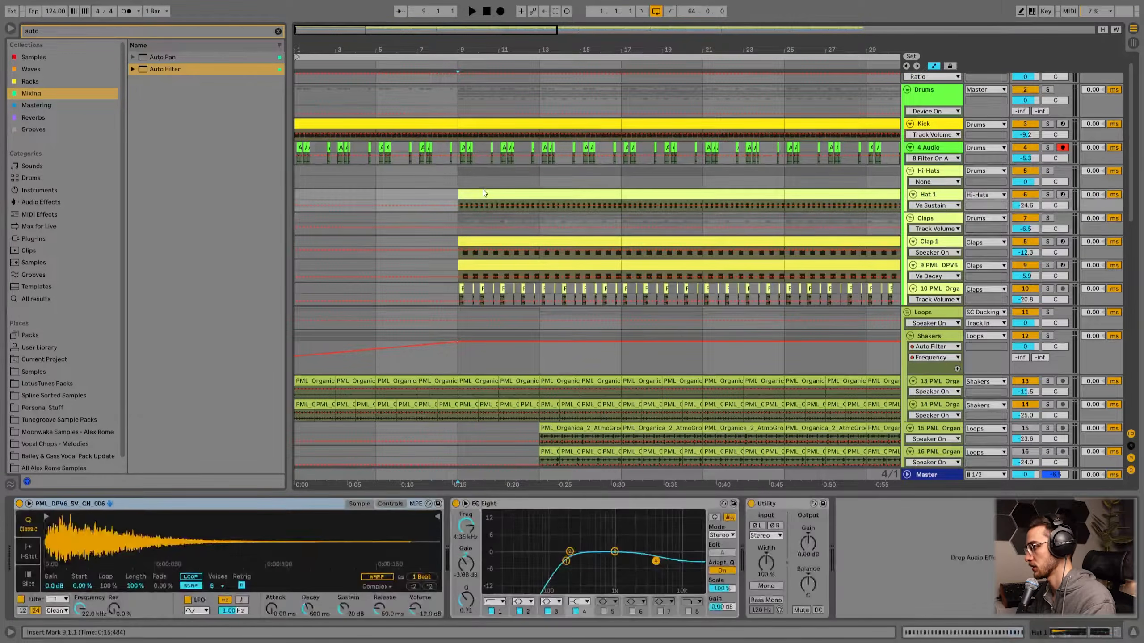
pyautogui.press('0')
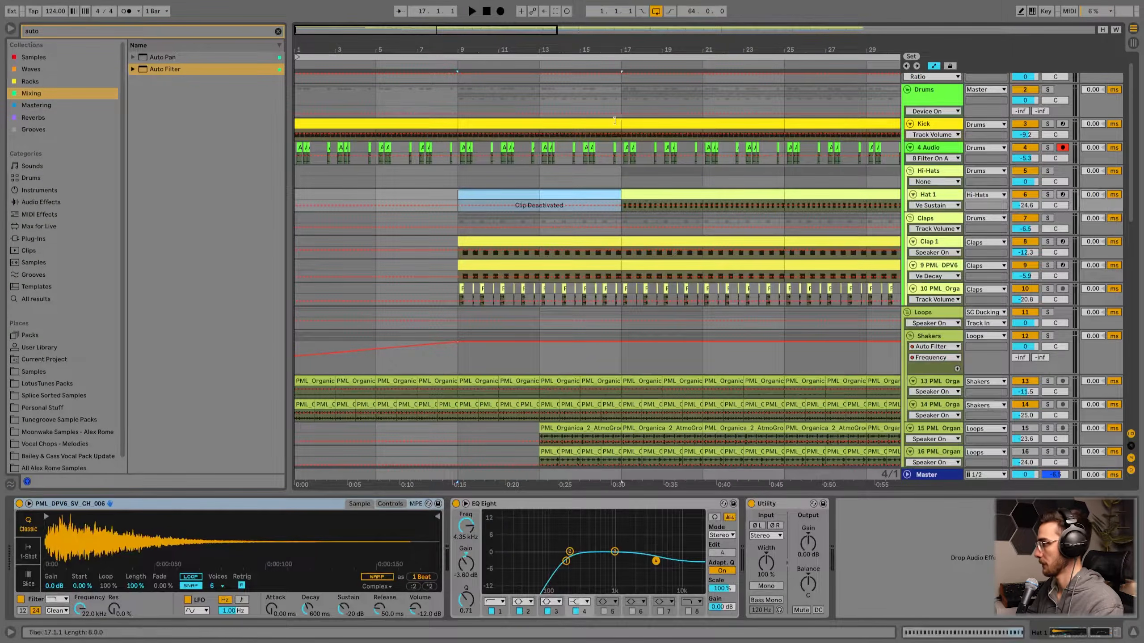
pyautogui.click(467, 56)
pyautogui.moveTo(464, 49); pyautogui.dragTo(464, 28)
pyautogui.click(370, 202)
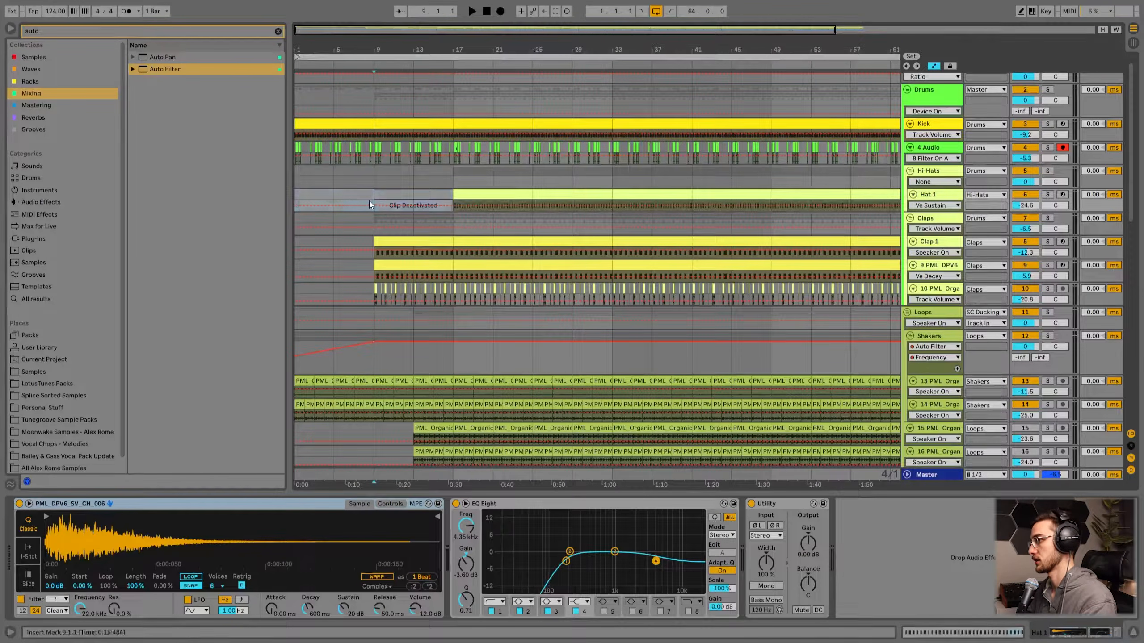
pyautogui.press('space')
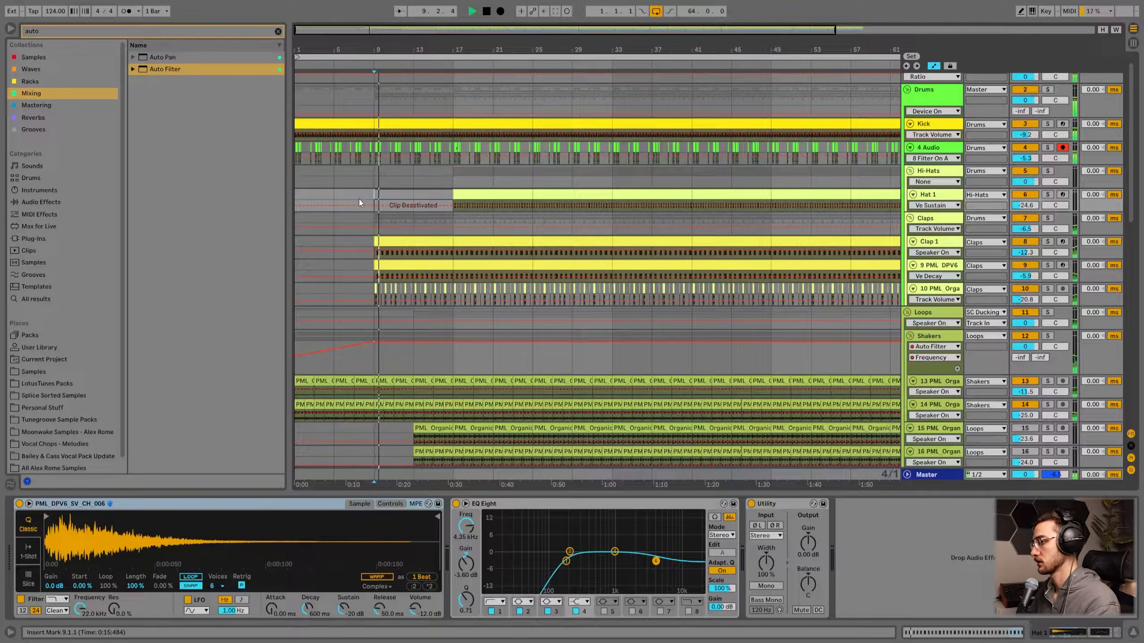
# - Delete the deactivated Hat 1 section from bar 9 to bar 17 and check the groove with the Claps group off and on
pyautogui.click(393, 196)
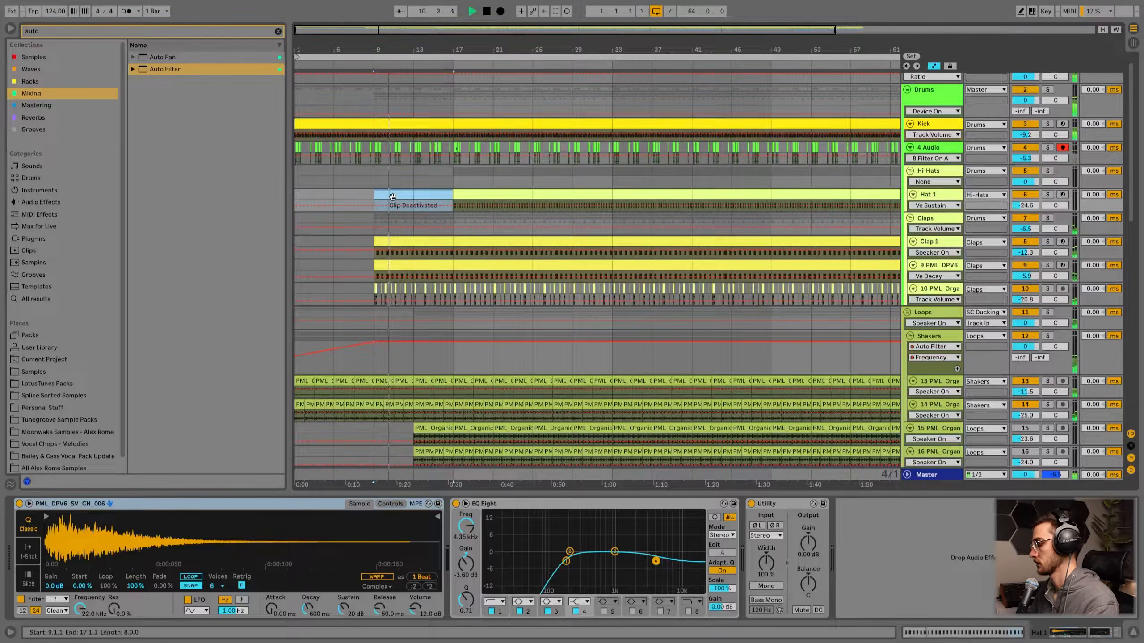
pyautogui.moveTo(393, 198); pyautogui.dragTo(427, 241)
pyautogui.click(1029, 218)
pyautogui.click(1029, 218)
pyautogui.scroll(-3, 463, 311)
pyautogui.click(460, 132)
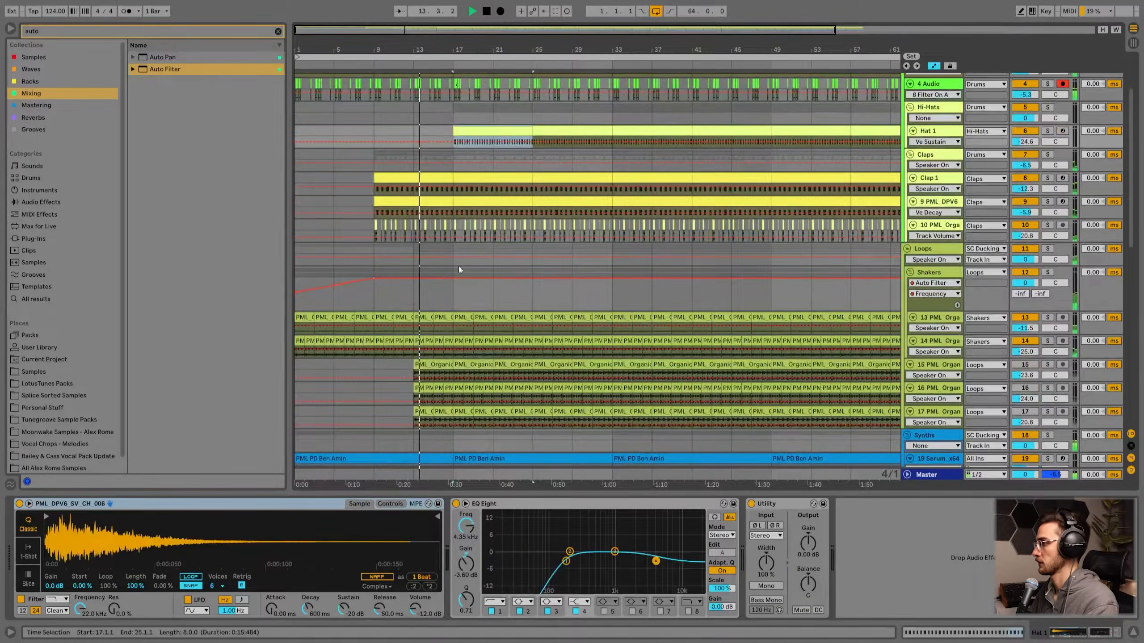
pyautogui.scroll(-10, 463, 315)
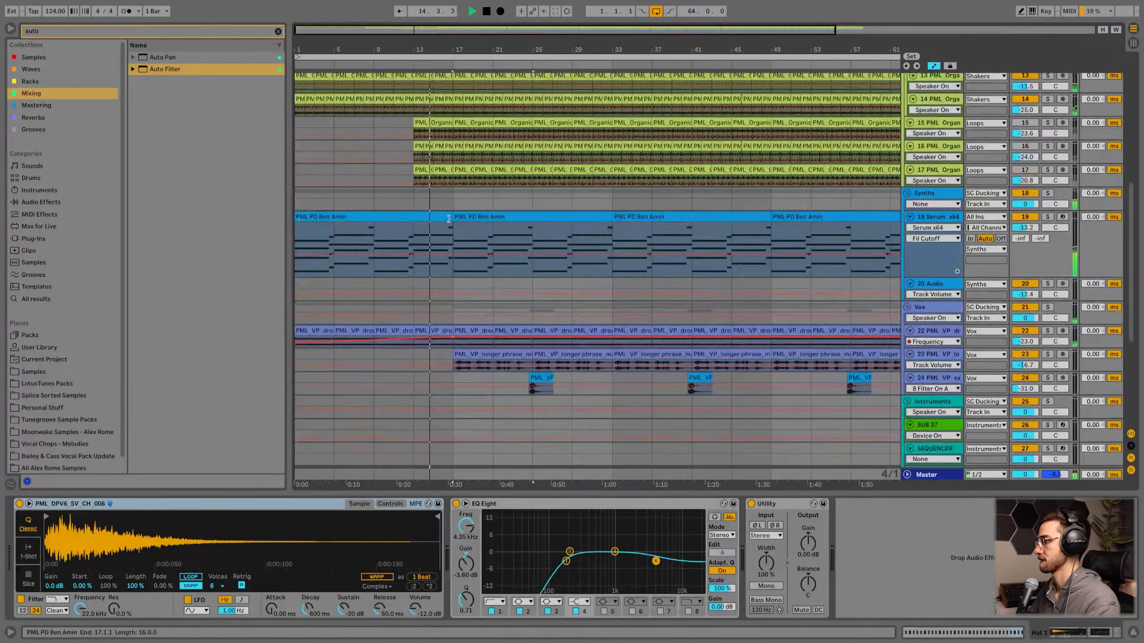
# - Check the Auto Filter frequency automation on the Serum track and the vocal drone track, and stop playback
pyautogui.click(448, 219)
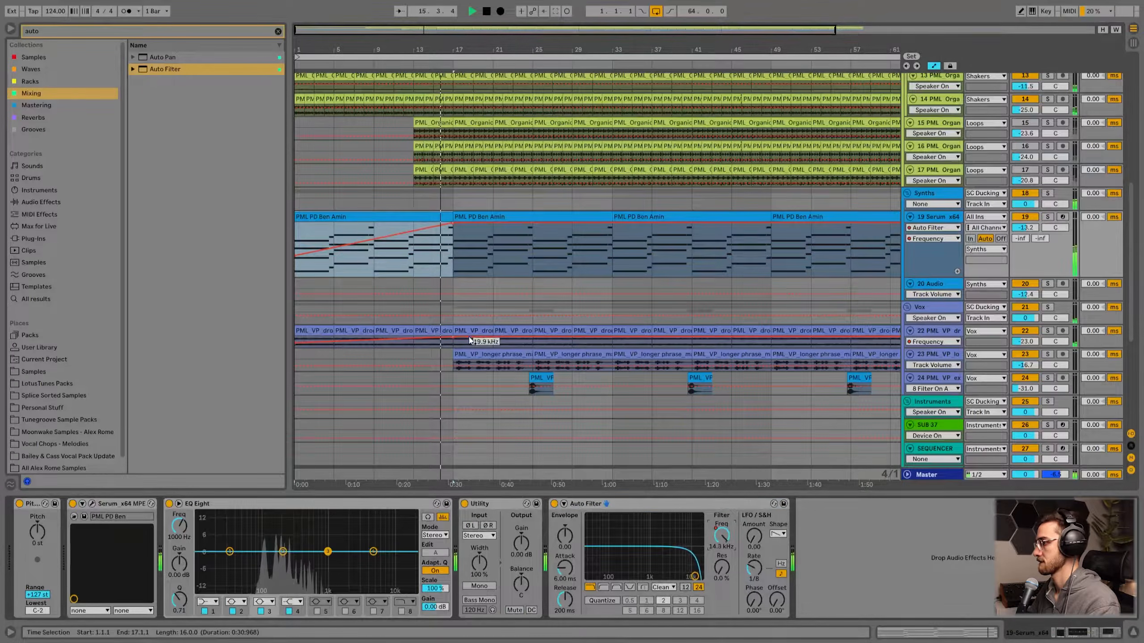
pyautogui.click(468, 340)
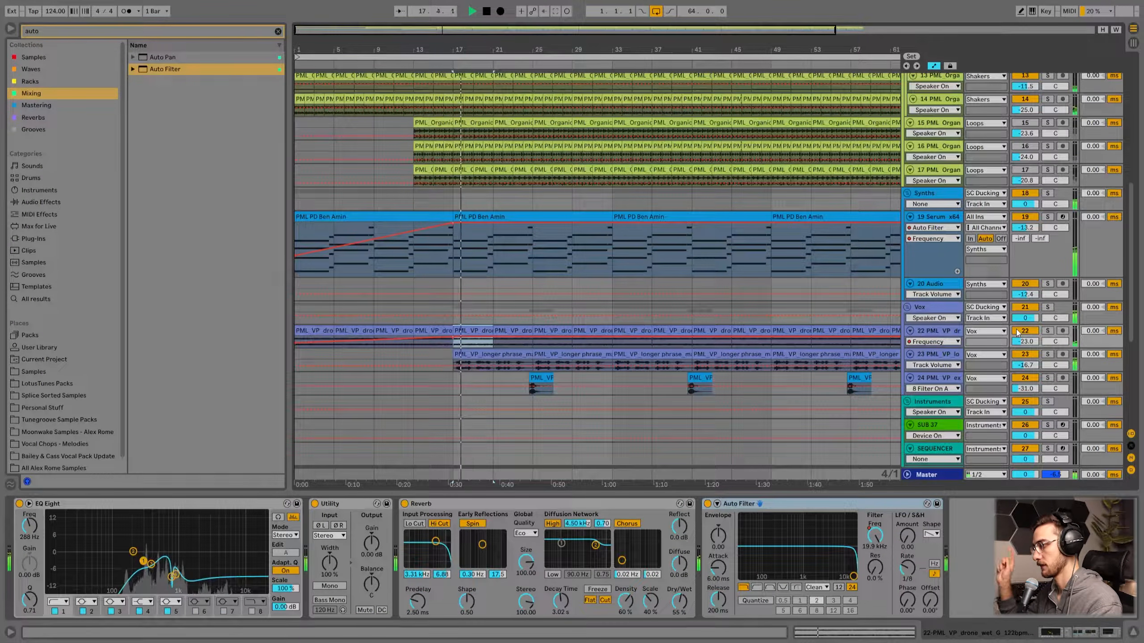
pyautogui.scroll(6, 926, 170)
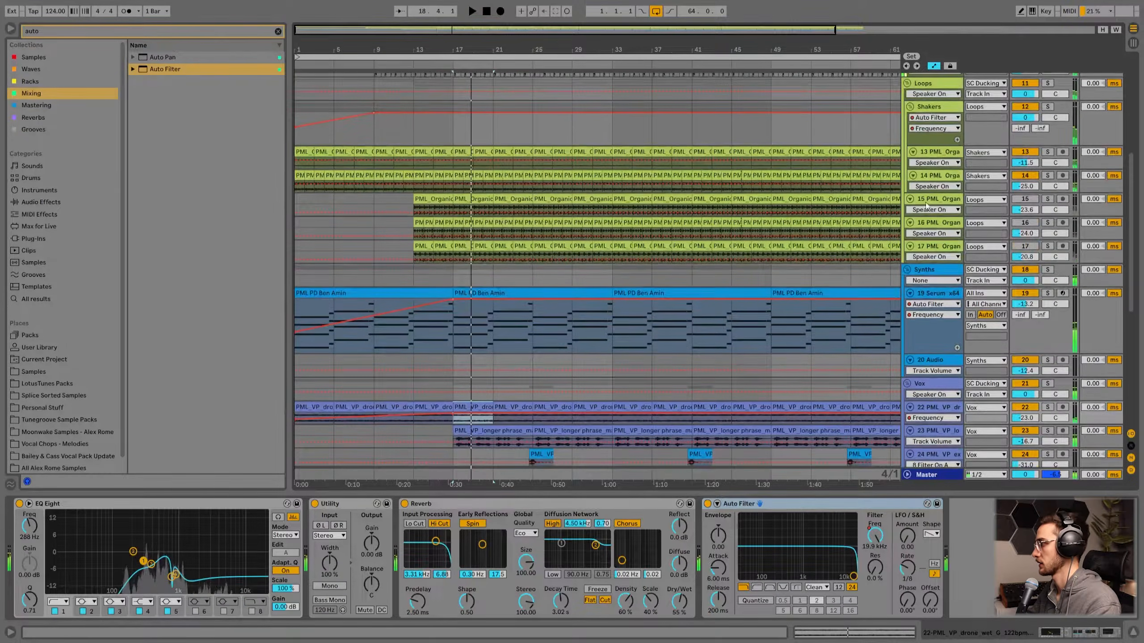
pyautogui.press('space')
# - Lower the Shakers group's volume to -6.9 dB and play the arrangement from bar 13
pyautogui.click(938, 159)
pyautogui.click(920, 321)
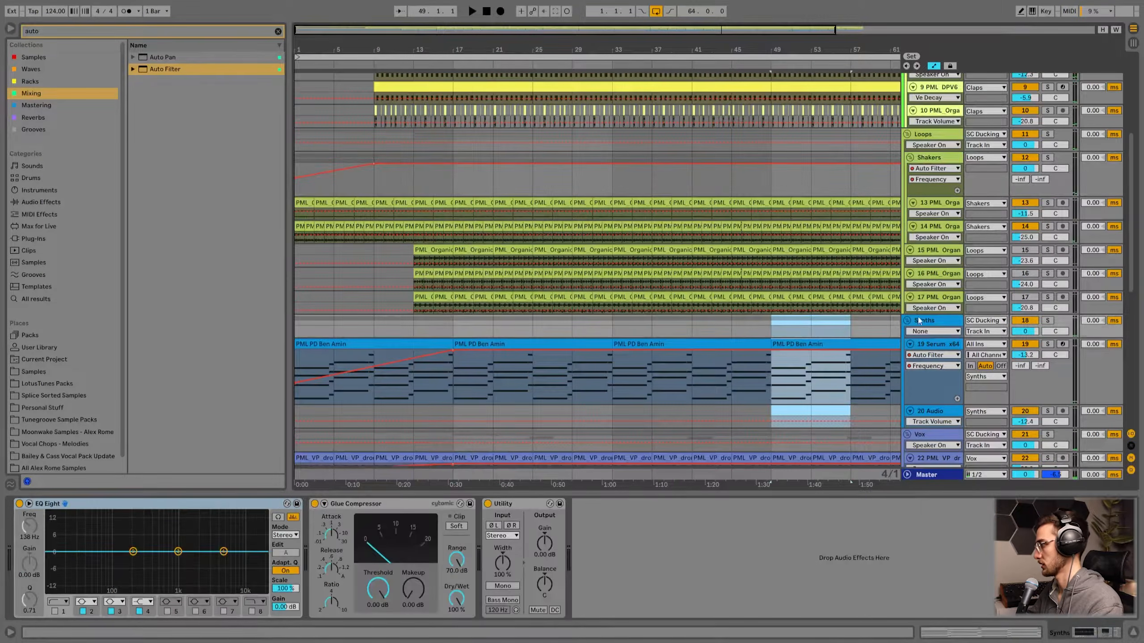
pyautogui.click(939, 161)
pyautogui.moveTo(1023, 169); pyautogui.dragTo(1023, 176)
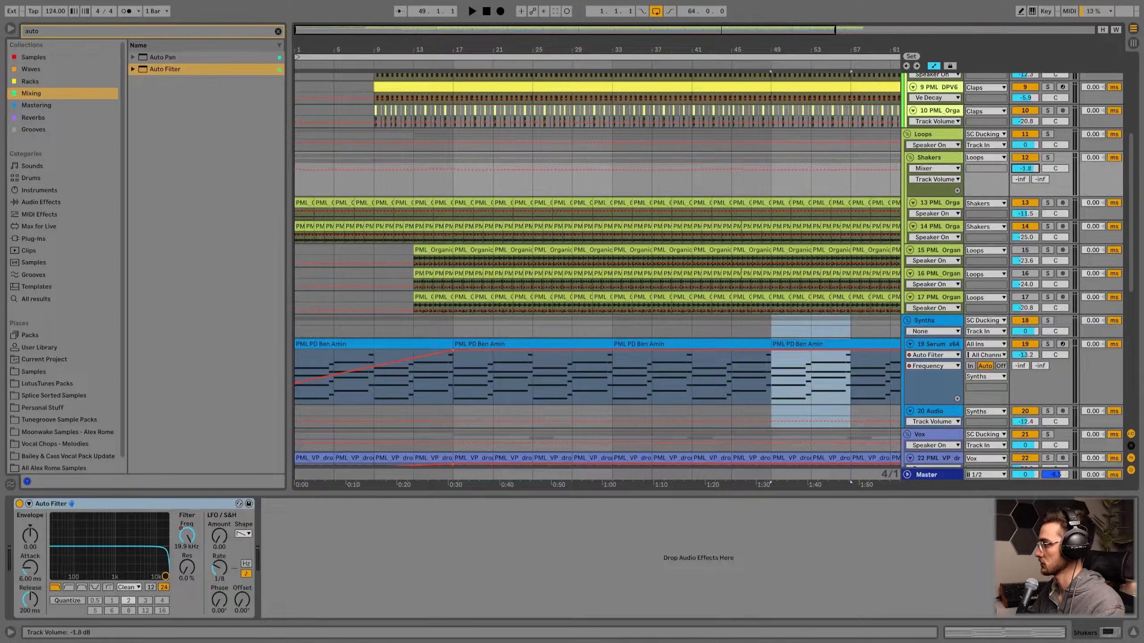
pyautogui.click(415, 161)
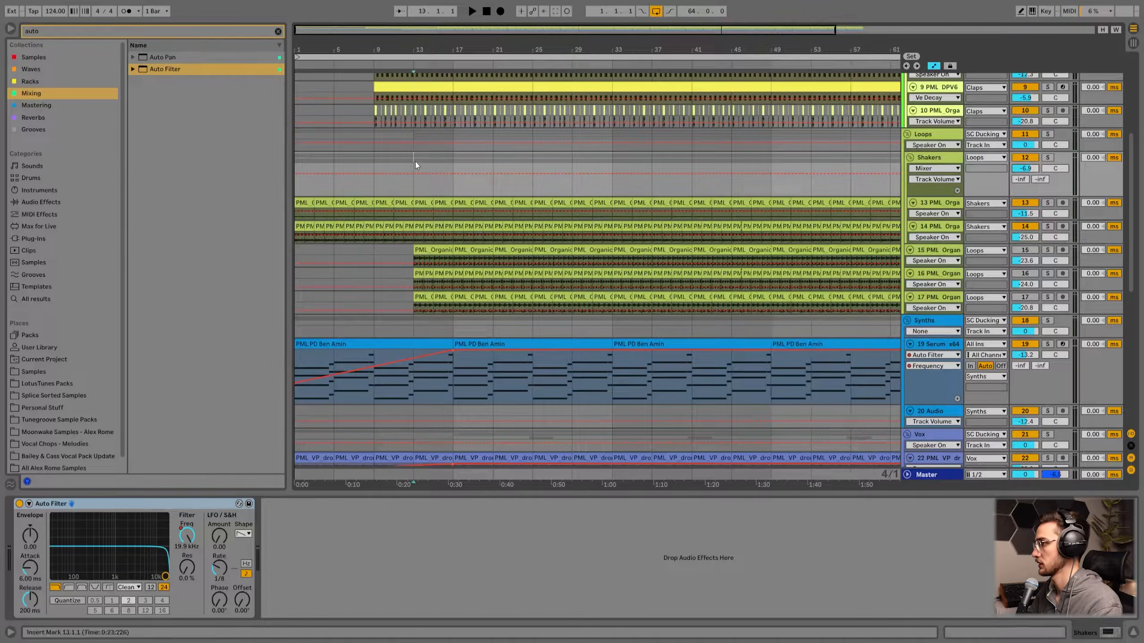
pyautogui.scroll(2, 676, 189)
pyautogui.press('space')
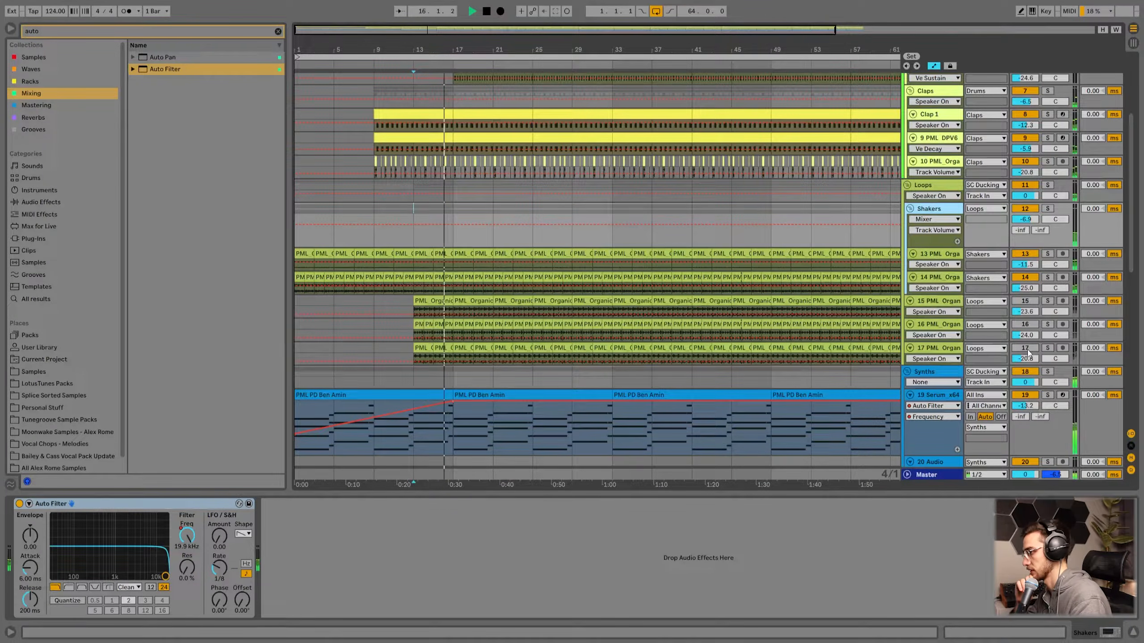
# - Audition loop tracks 15 and 16 separately during playback, leaving only the percussion loop on track 16 active
pyautogui.click(1025, 301)
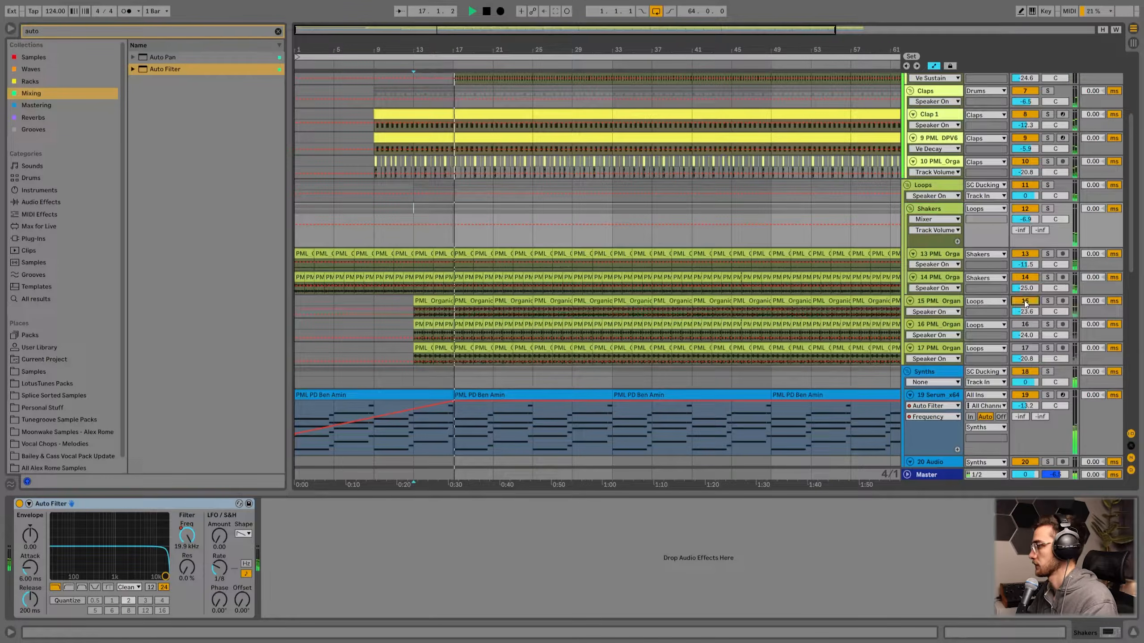
pyautogui.click(1025, 302)
pyautogui.click(1025, 325)
# - Delete the percussion loop clips on track 16 from bar 13 to bar 17
pyautogui.click(425, 324)
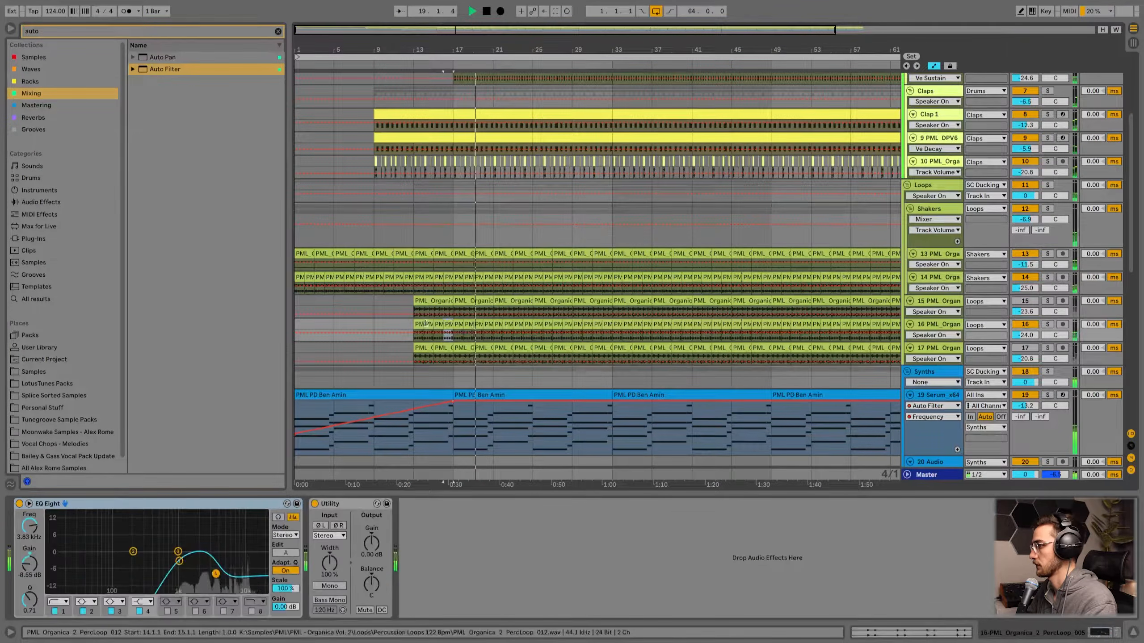
pyautogui.keyDown('shift'); pyautogui.click(420, 323); pyautogui.keyUp('shift')
pyautogui.press('space')
pyautogui.press('Delete')
# - Move the percussion loop track above the other two organic loop tracks and audition it from bar 17
pyautogui.click(458, 324)
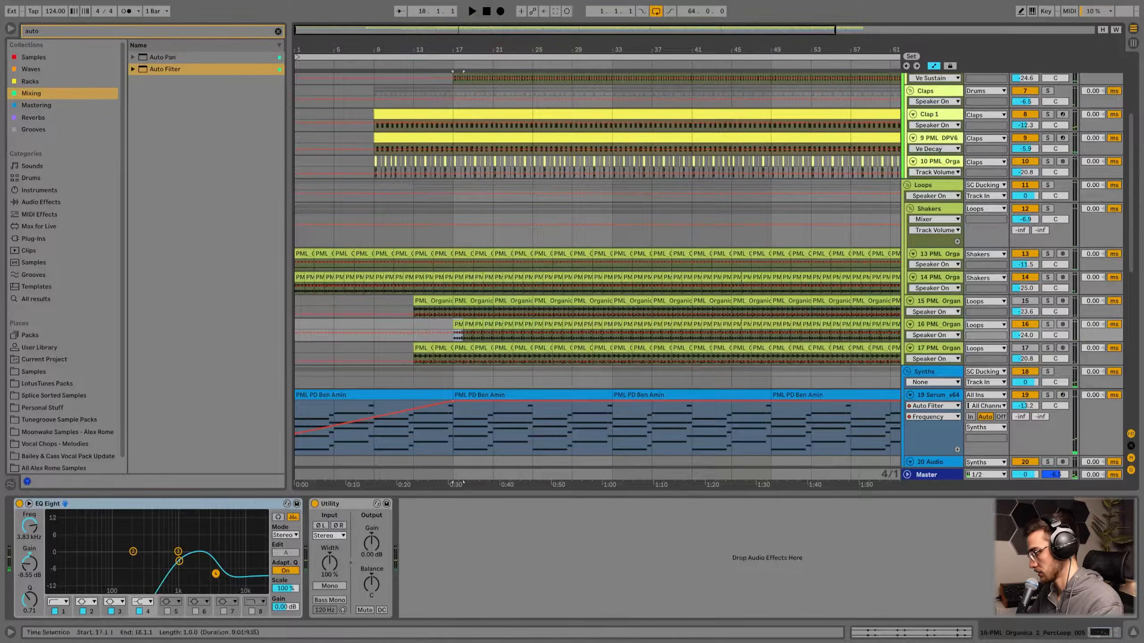
pyautogui.moveTo(940, 332)
pyautogui.mouseDown()
pyautogui.moveTo(932, 305)
pyautogui.moveTo(930, 350)
pyautogui.mouseUp()
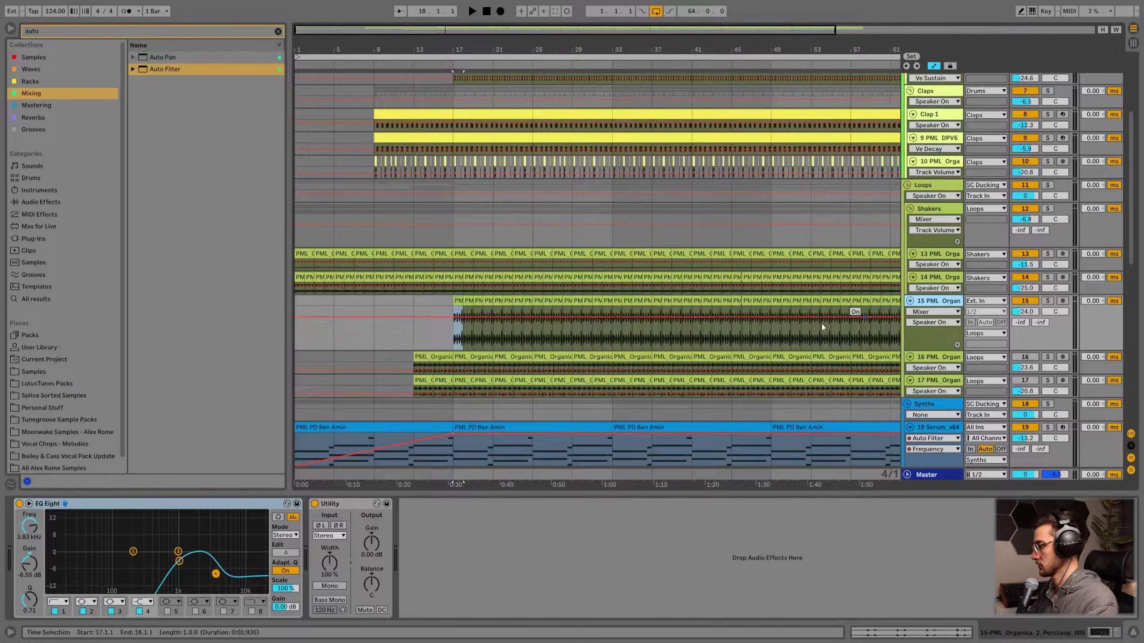
pyautogui.press('space')
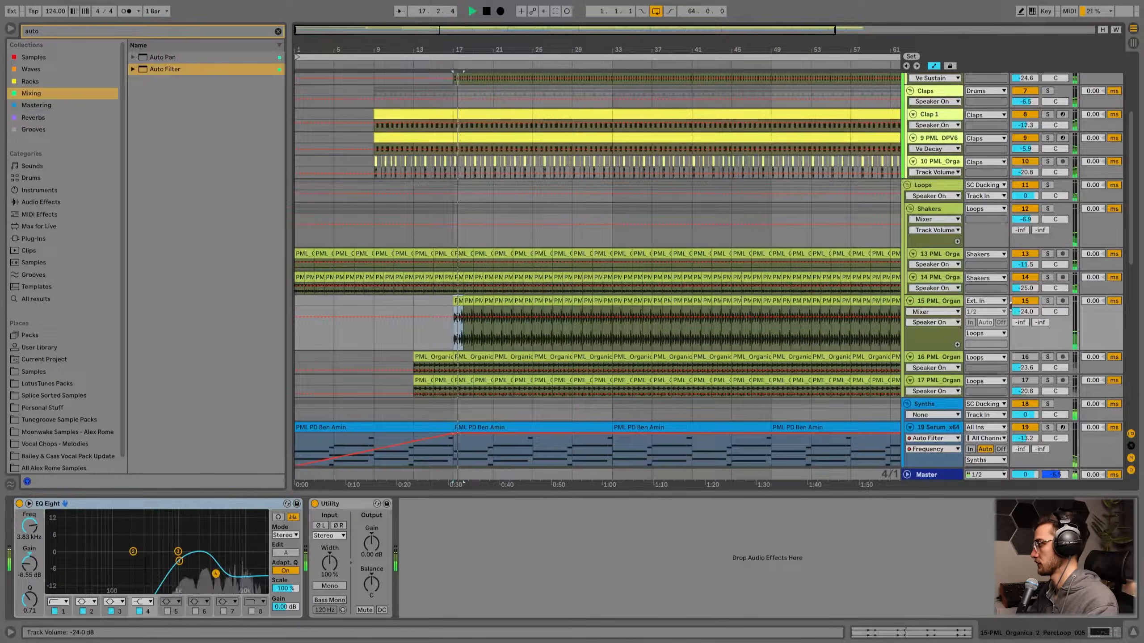
pyautogui.press('space')
# - Add an Auto Filter to the percussion loop on track 15 and lower its cutoff frequency to 1.22 kHz
pyautogui.click(446, 364)
pyautogui.scroll(-3, 468, 342)
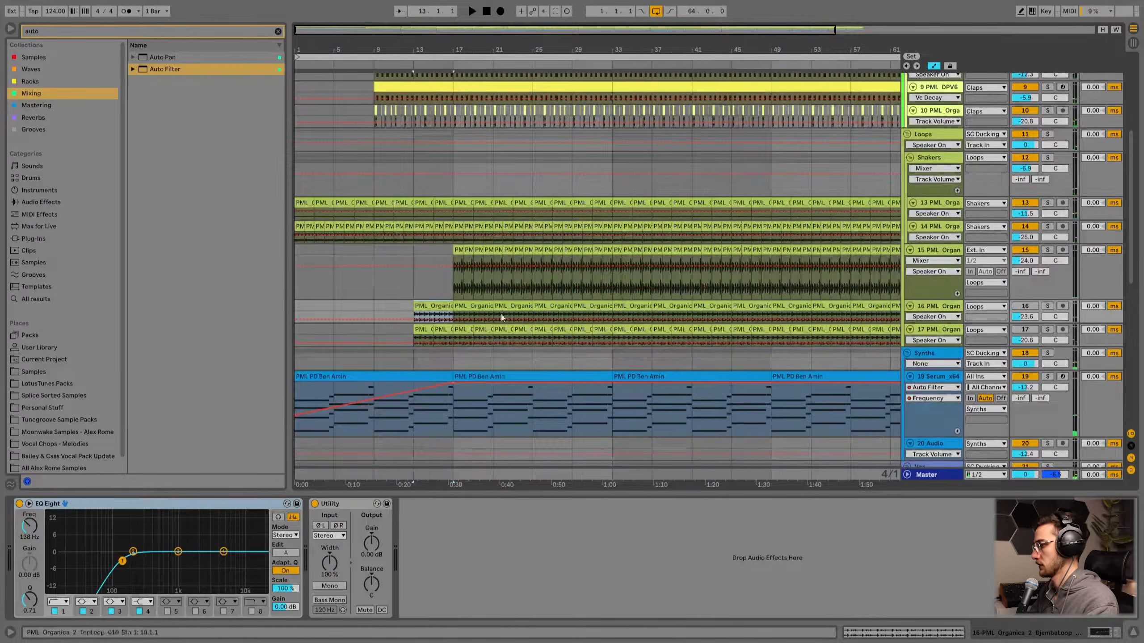
pyautogui.click(938, 329)
pyautogui.click(938, 305)
pyautogui.click(937, 251)
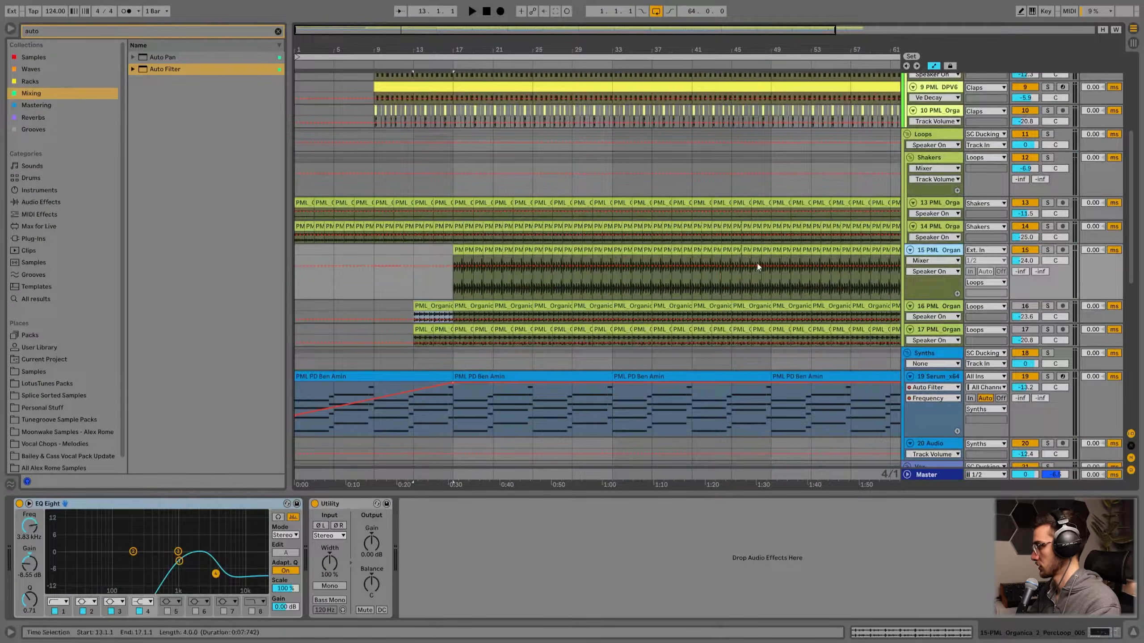
pyautogui.click(457, 248)
pyautogui.doubleClick(163, 69)
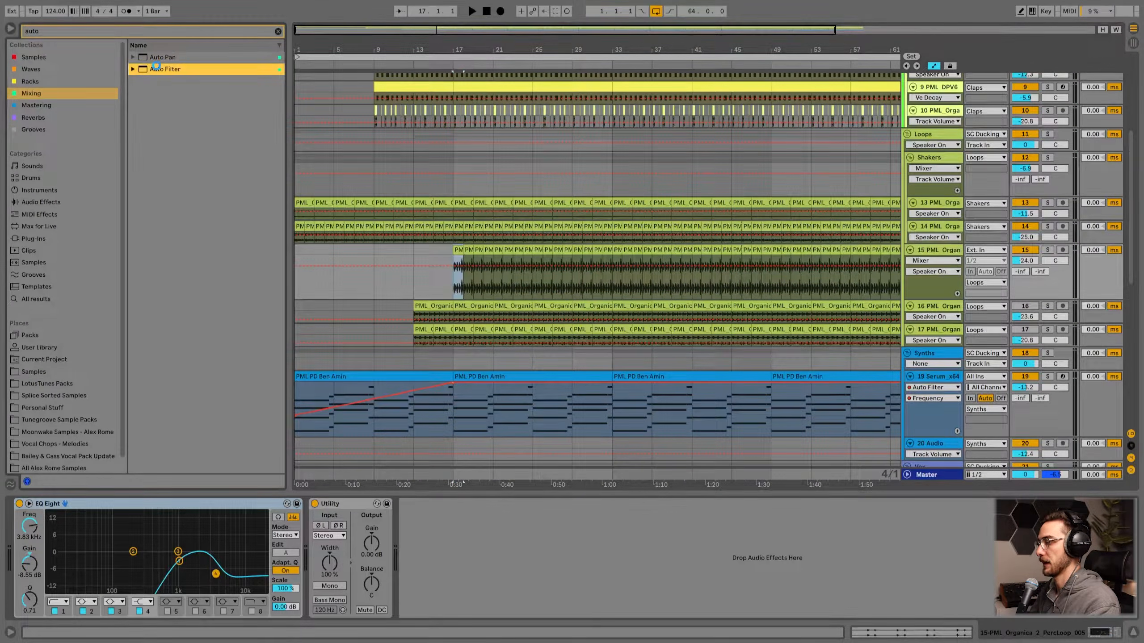
pyautogui.moveTo(572, 536); pyautogui.dragTo(572, 580)
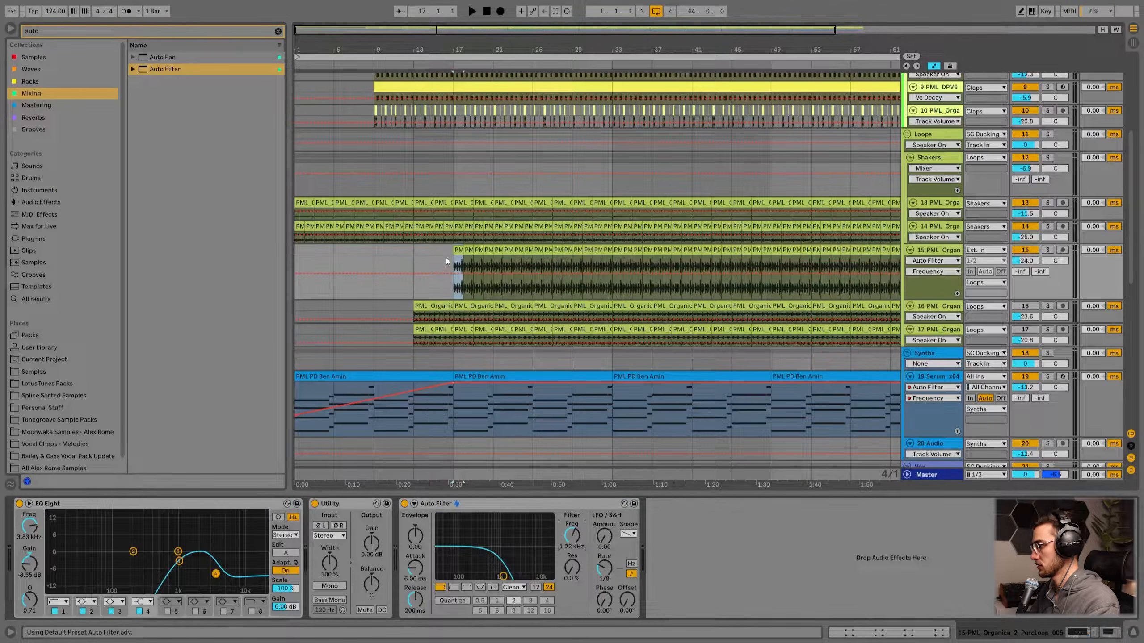
# - Automate track 15's filter frequency to rise from 1.22 kHz at bar 17 to fully open at bar 25, and audition it
pyautogui.click(453, 273)
pyautogui.moveTo(493, 273); pyautogui.dragTo(533, 257)
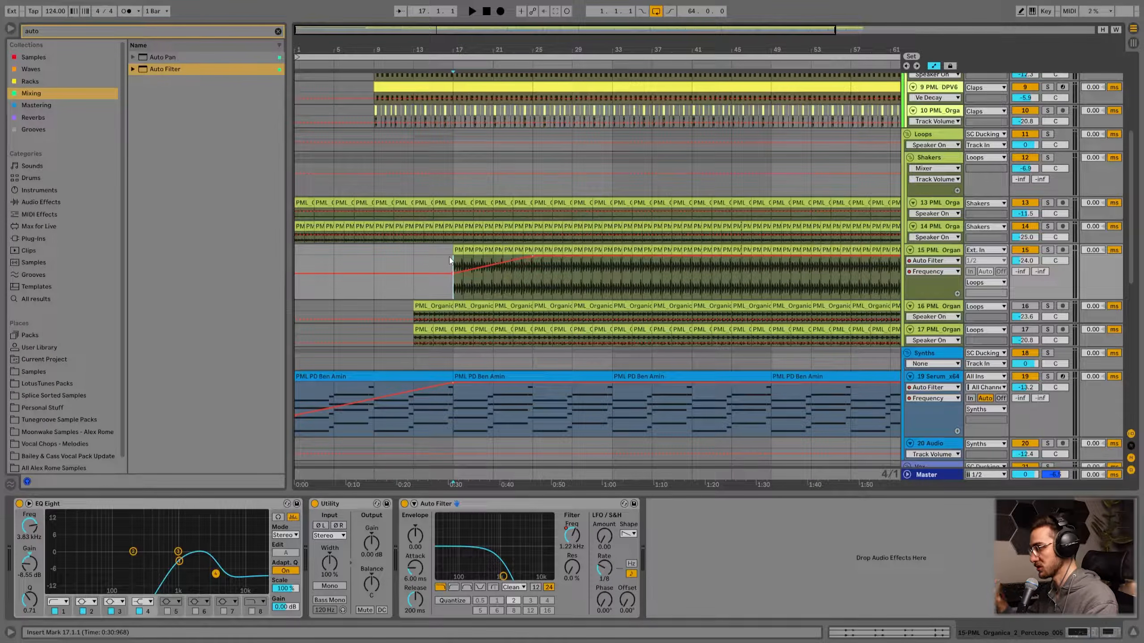
pyautogui.press('space')
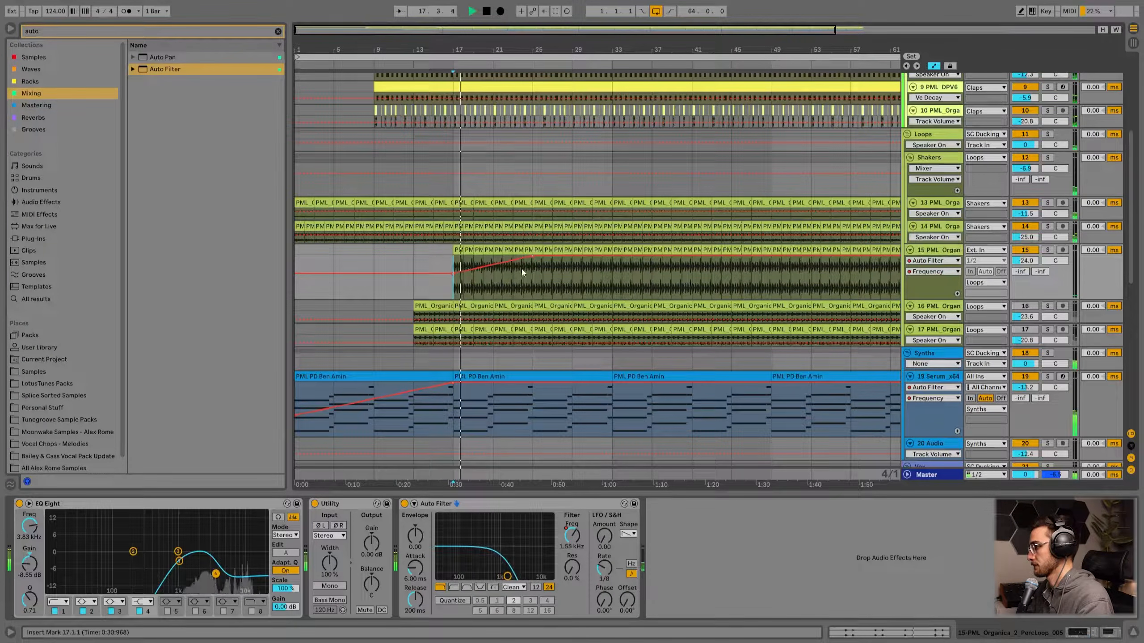
pyautogui.press('h')
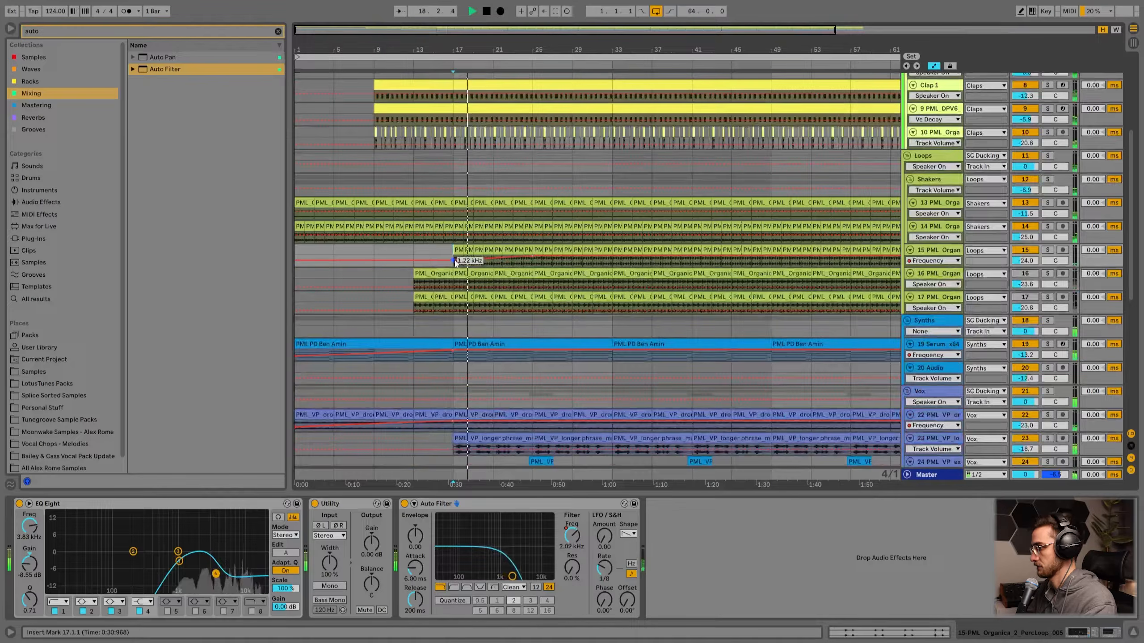
# - Review the loop clips on tracks 16 and 17 and the tracks below while the arrangement plays
pyautogui.click(424, 276)
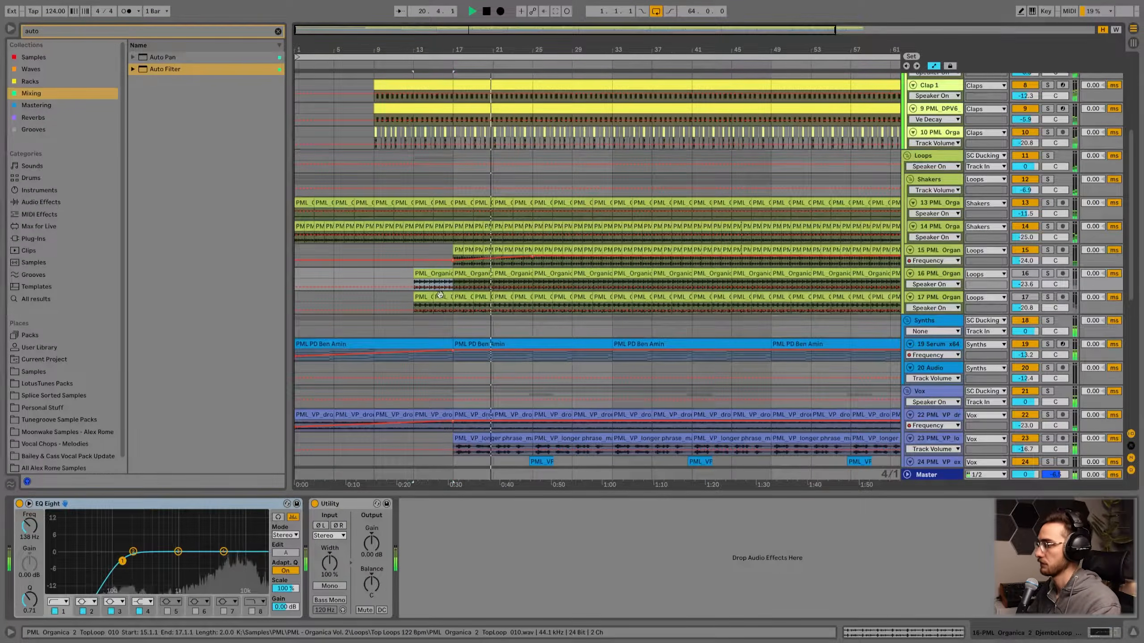
pyautogui.click(525, 298)
pyautogui.scroll(-4, 525, 298)
pyautogui.scroll(2, 552, 321)
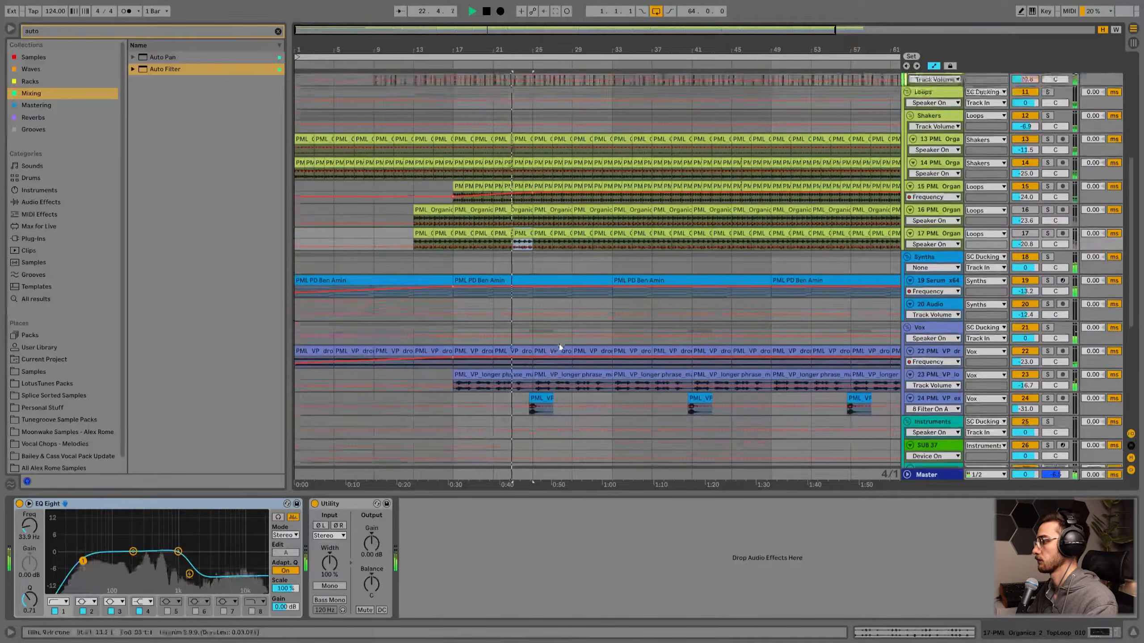
pyautogui.scroll(5, 561, 347)
# - Select bars 25 to 33 on the Kick track and add a second EQ Eight at the end of its device chain
pyautogui.click(562, 135)
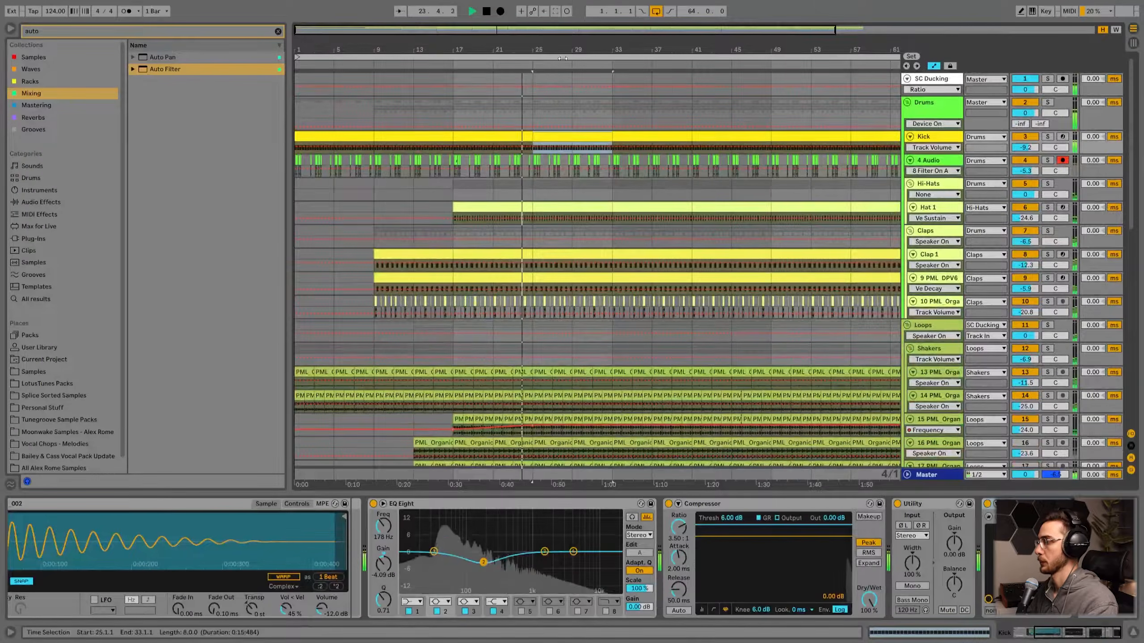
pyautogui.moveTo(563, 50); pyautogui.dragTo(476, 32)
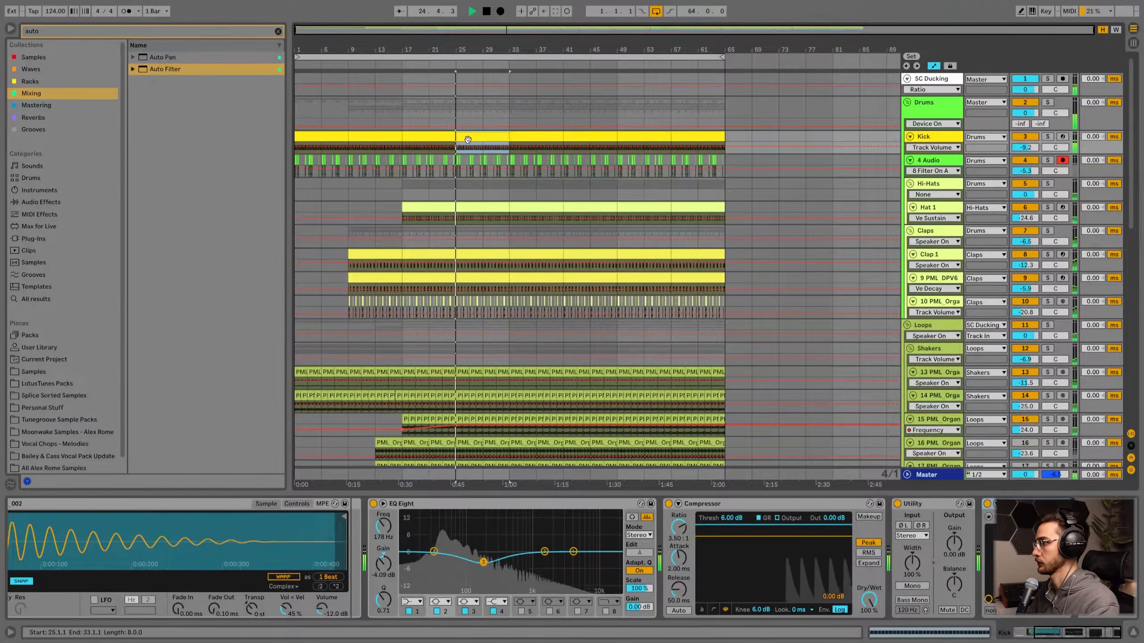
pyautogui.click(907, 152)
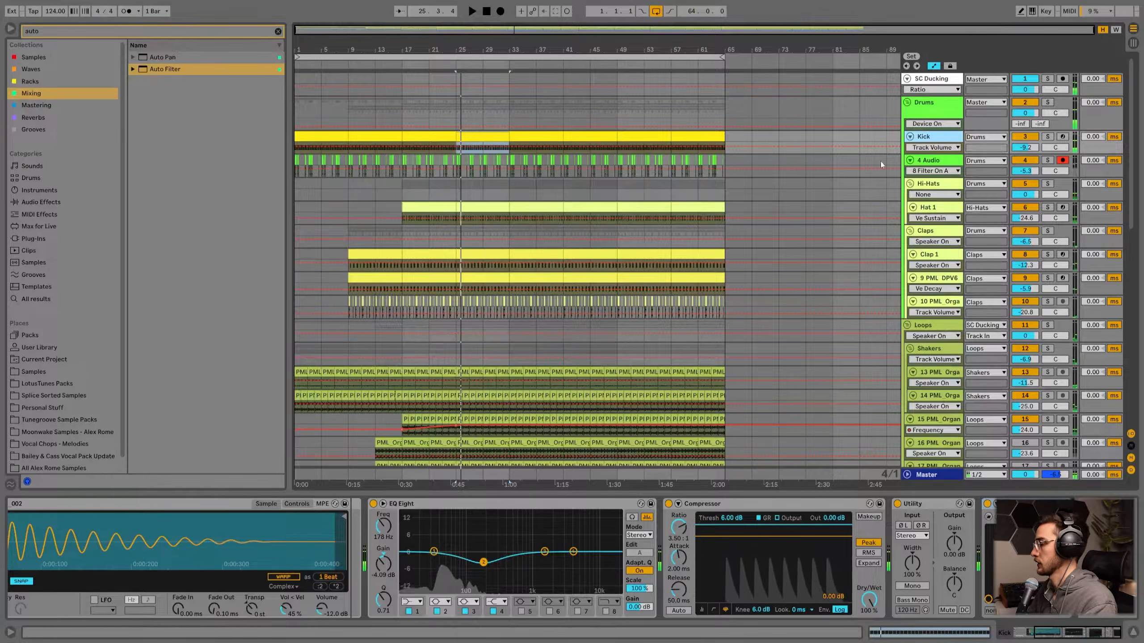
pyautogui.click(122, 34)
pyautogui.write('eq')
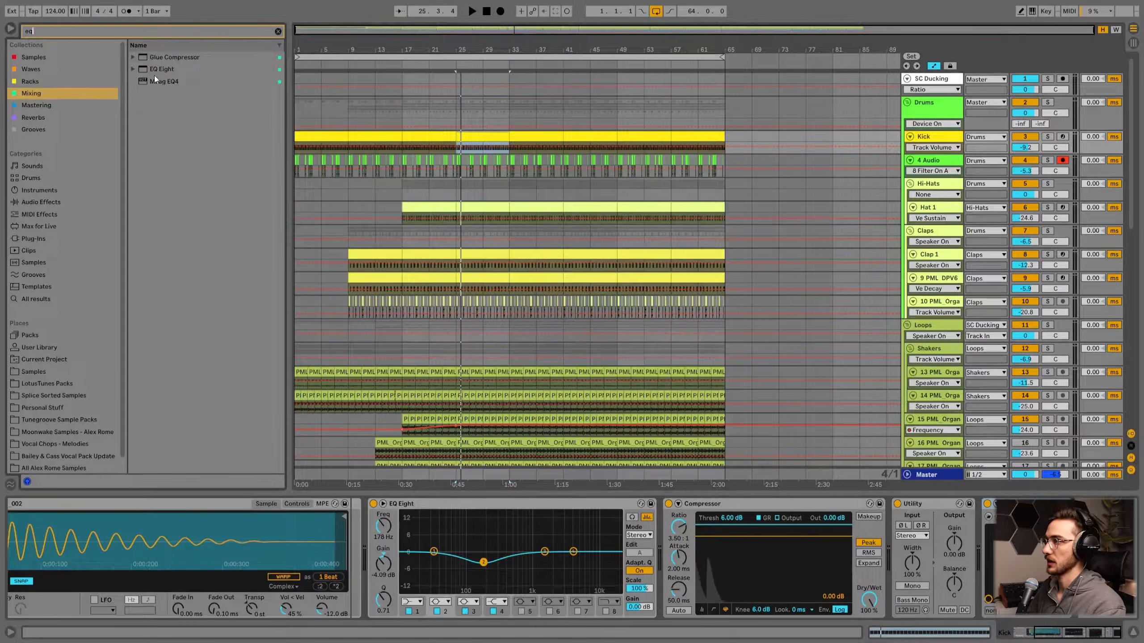
pyautogui.doubleClick(155, 70)
pyautogui.moveTo(1071, 633); pyautogui.dragTo(1076, 635)
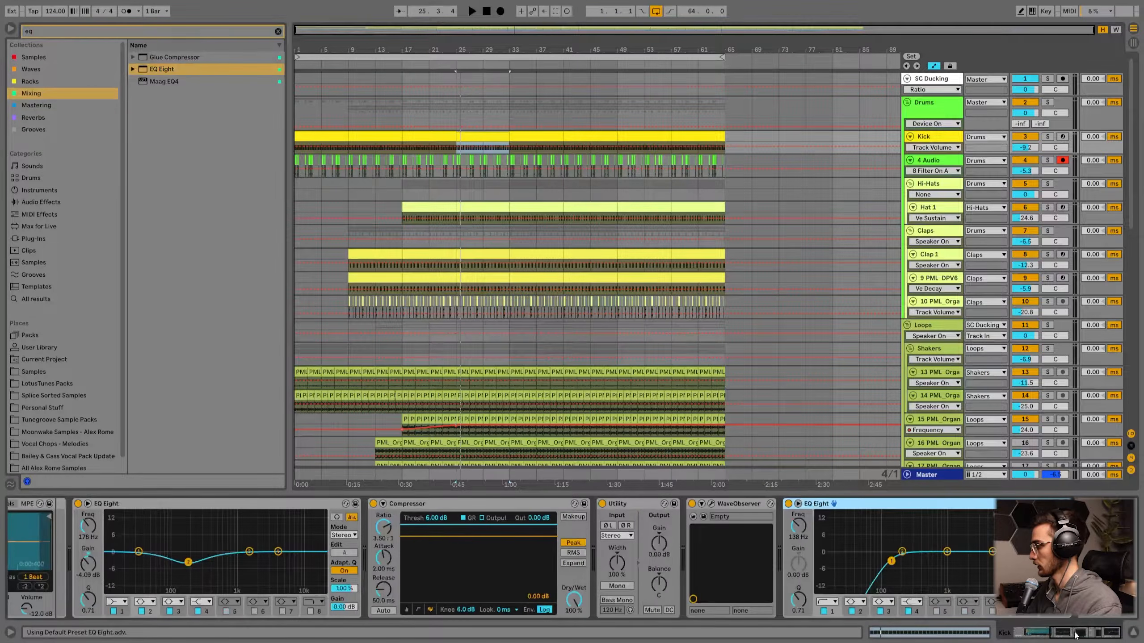
pyautogui.click(892, 562)
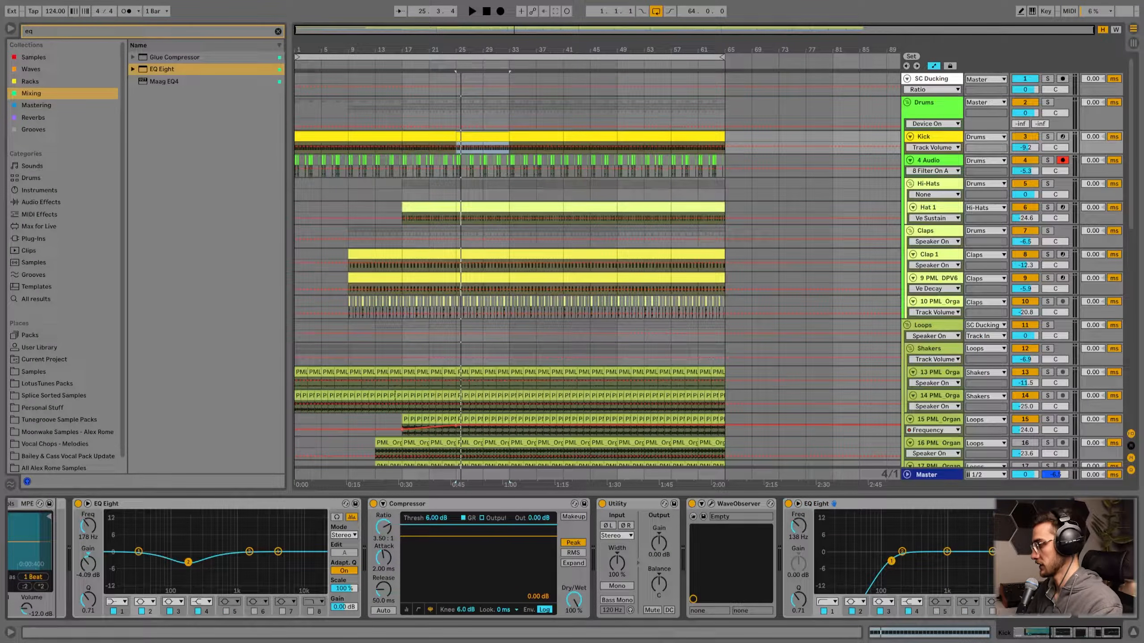
# - Automate the Kick's new EQ Eight to switch on only from bar 25 to bar 33
pyautogui.click(935, 142)
pyautogui.moveTo(928, 154); pyautogui.dragTo(927, 219)
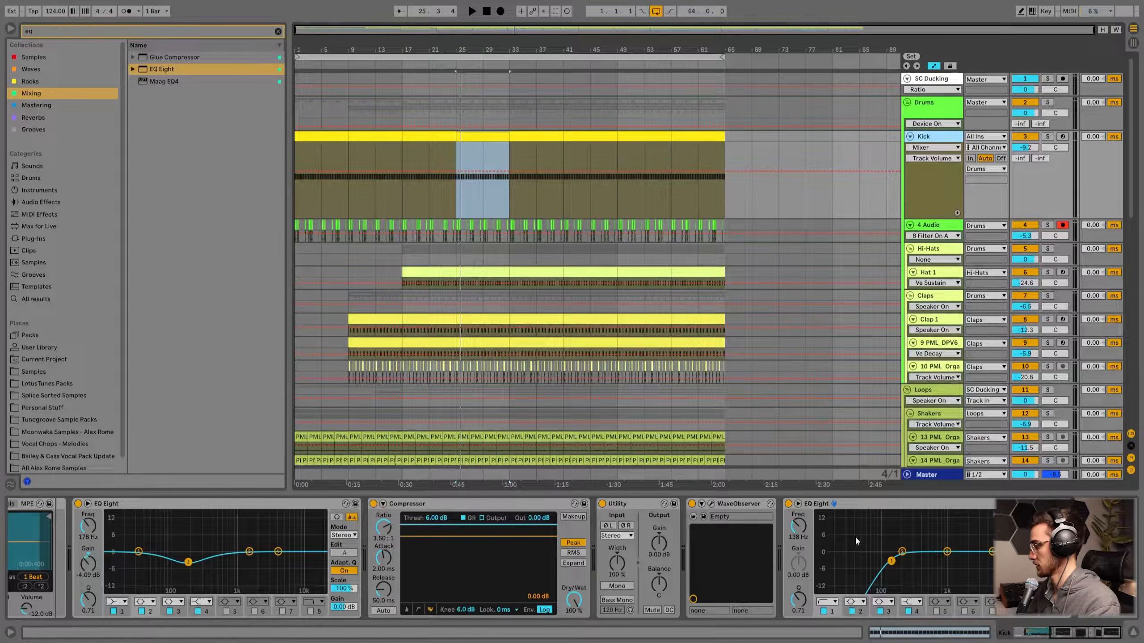
pyautogui.click(460, 160)
pyautogui.rightClick(788, 504)
pyautogui.click(822, 508)
pyautogui.moveTo(455, 162); pyautogui.dragTo(456, 199)
pyautogui.moveTo(510, 162); pyautogui.dragTo(510, 199)
pyautogui.moveTo(403, 147); pyautogui.dragTo(456, 146)
# - Audition the kick's EQ switch from bar 25 while looking over the lower tracks
pyautogui.click(459, 146)
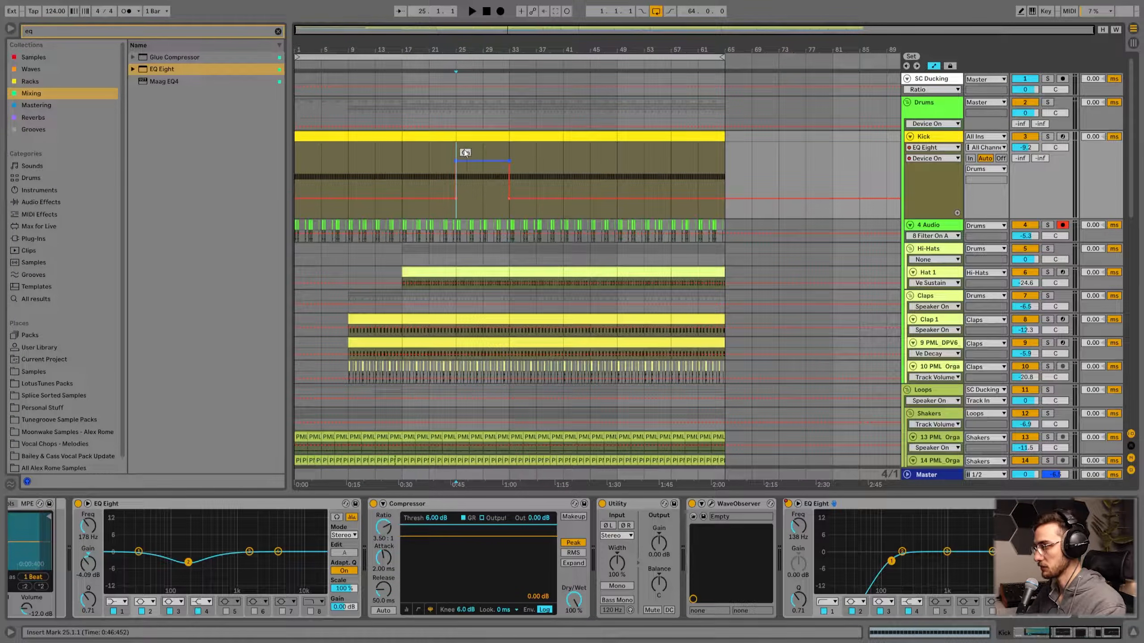
pyautogui.press('space')
pyautogui.scroll(-3, 461, 186)
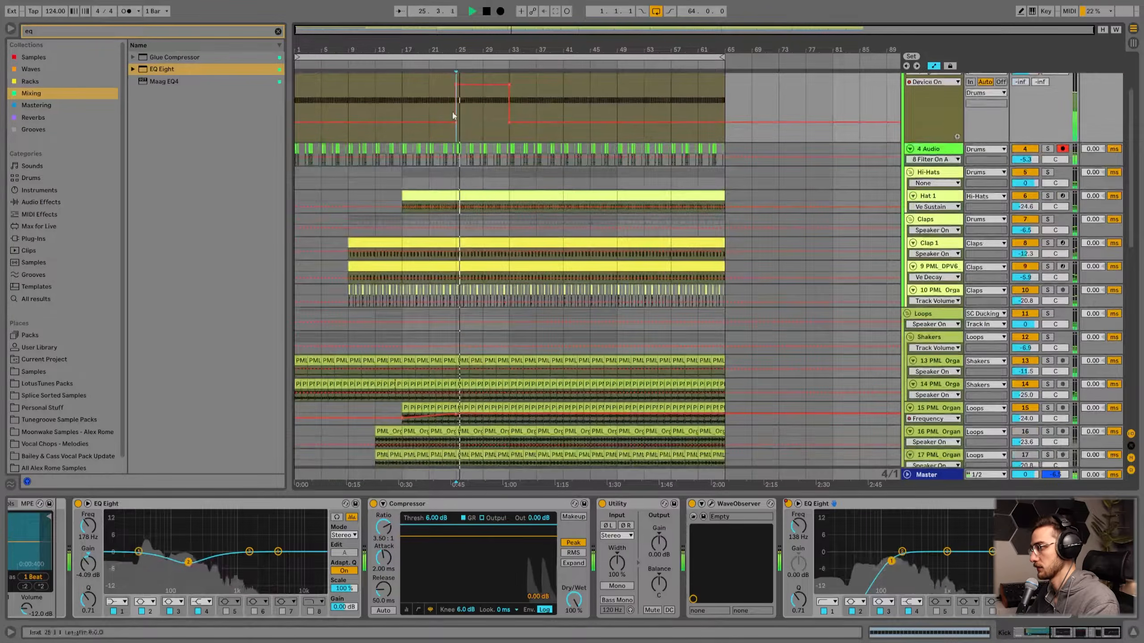
pyautogui.scroll(-12, 523, 327)
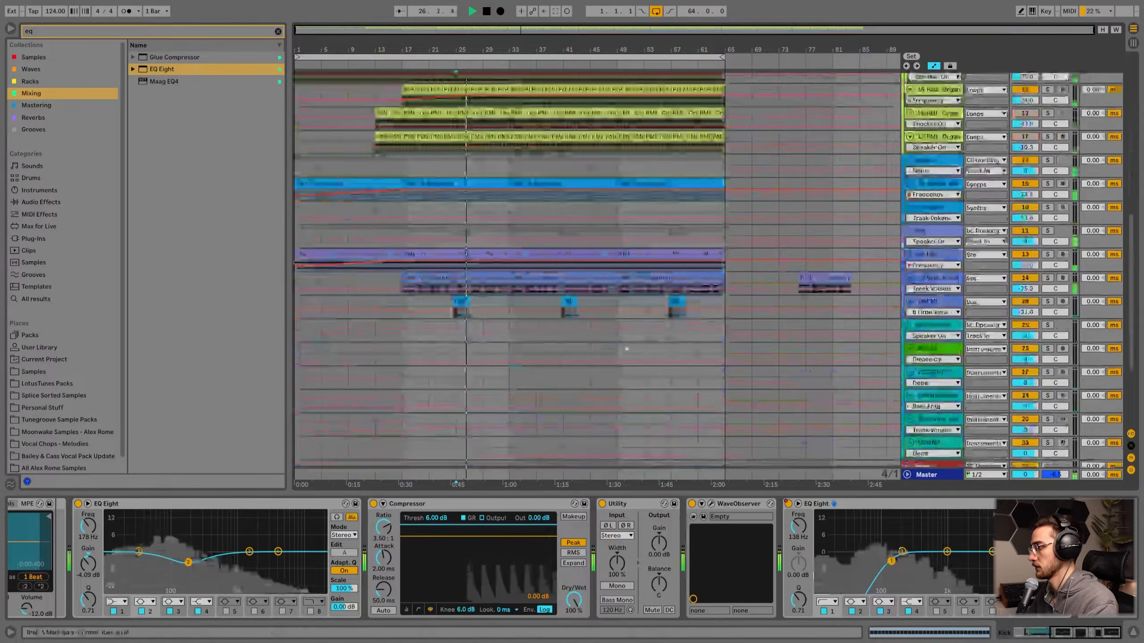
pyautogui.press('space')
# - Reveal the spare vocal phrase clip's source sample in the browser and widen the browser to show full file names
pyautogui.rightClick(832, 289)
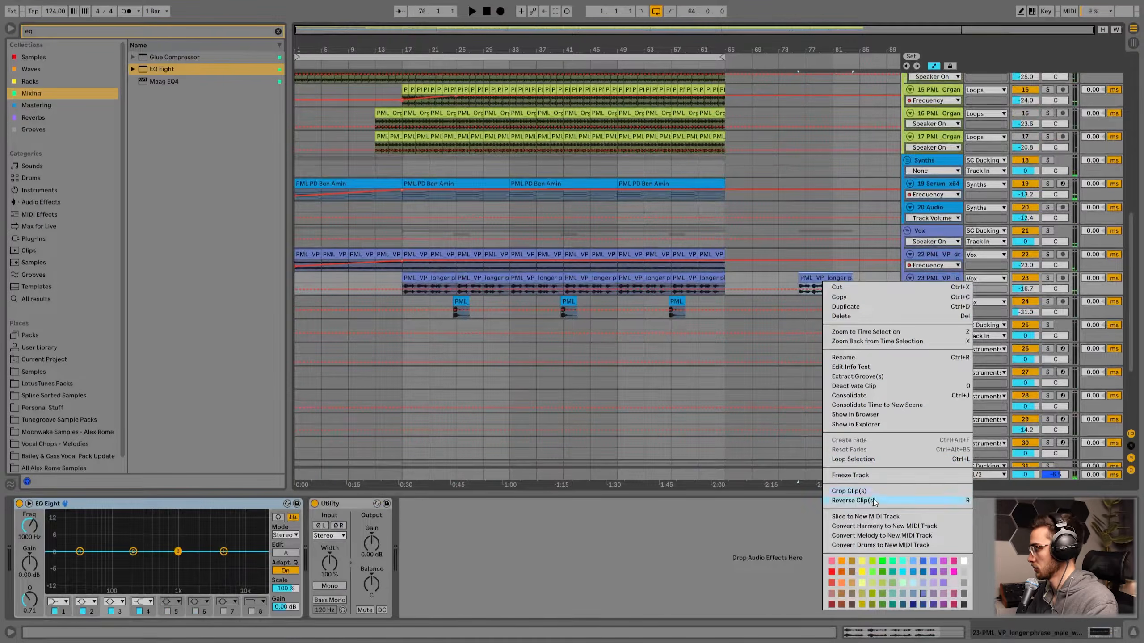
pyautogui.click(879, 416)
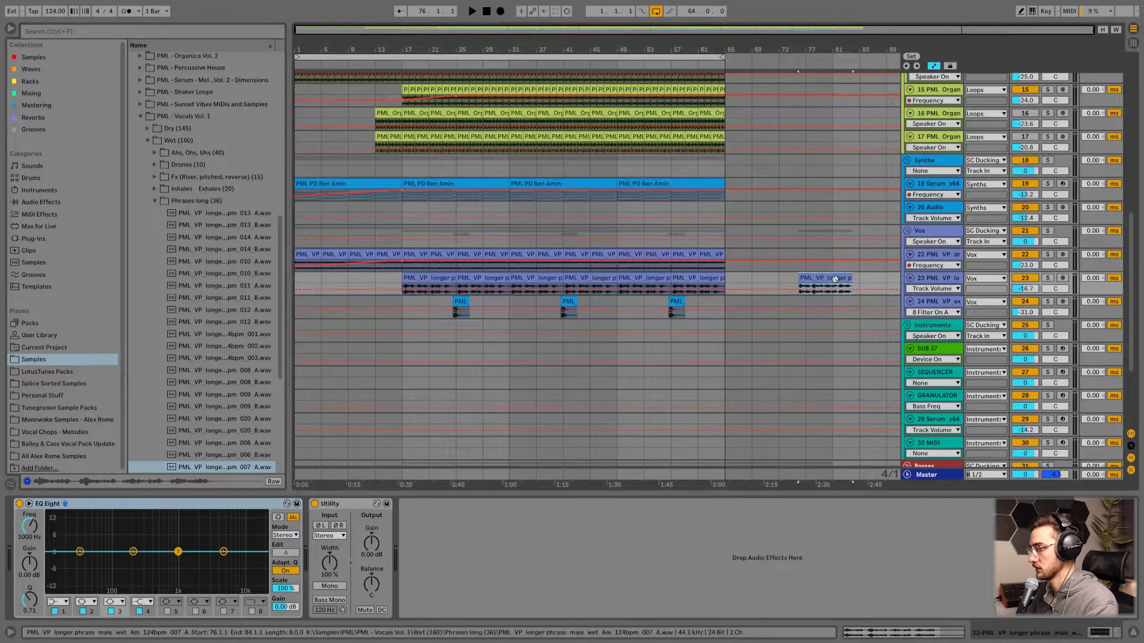
pyautogui.moveTo(288, 356); pyautogui.dragTo(404, 401)
pyautogui.scroll(-3, 265, 406)
# - Move the spare vocal phrase clip from bar 76 to bar 33 on the vocal phrase track
pyautogui.moveTo(824, 284); pyautogui.dragTo(537, 289)
pyautogui.scroll(5, 518, 268)
pyautogui.scroll(-5, 613, 268)
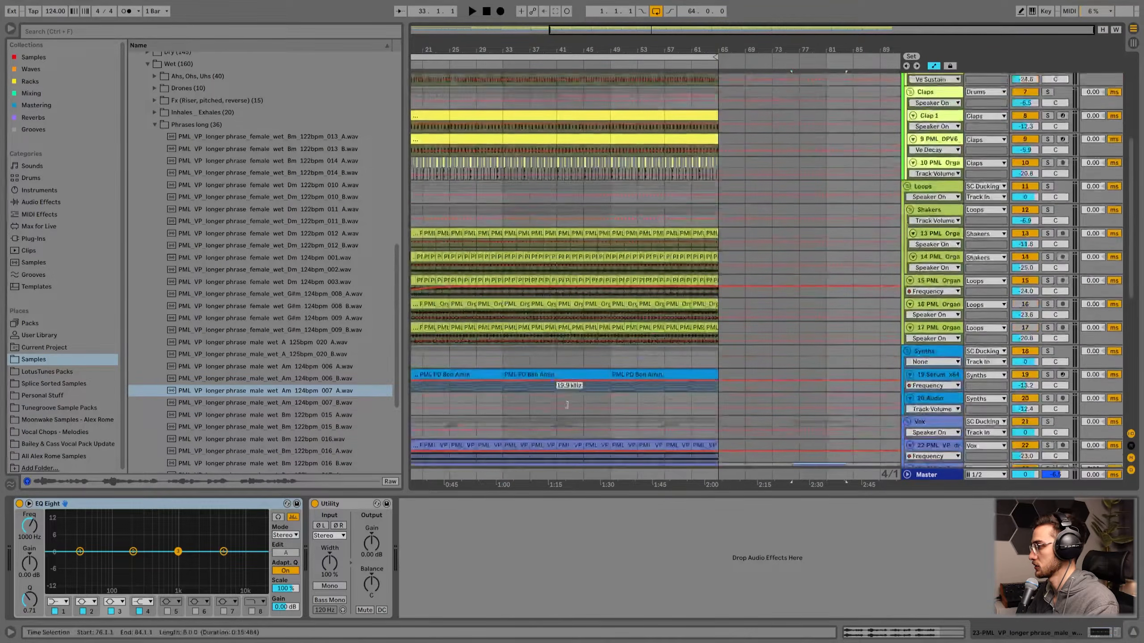
pyautogui.click(543, 256)
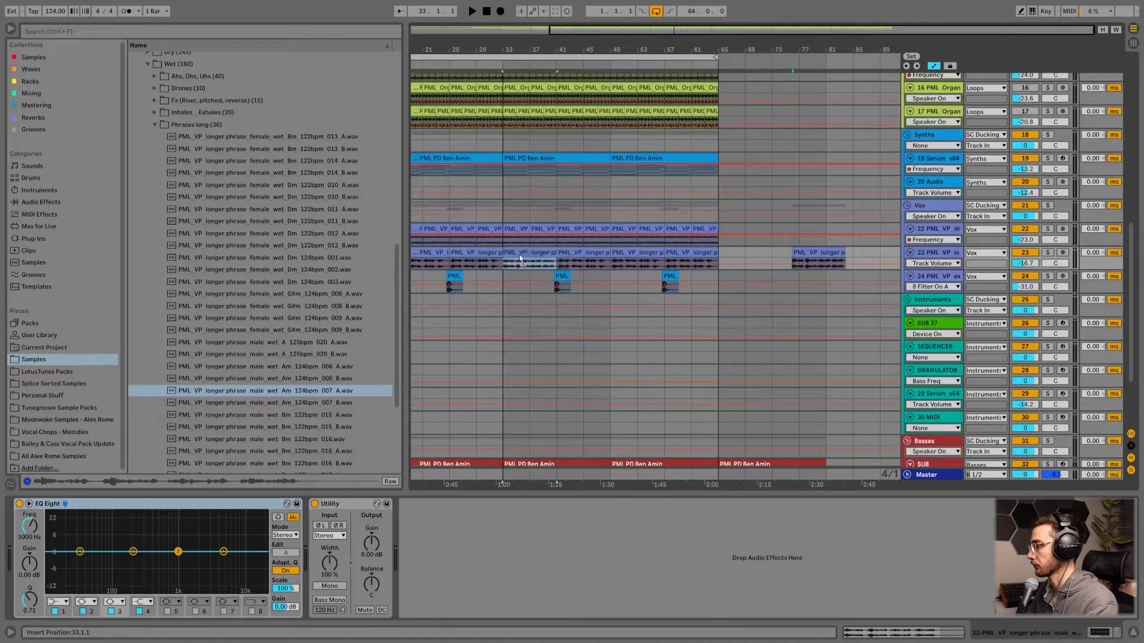
pyautogui.click(499, 277)
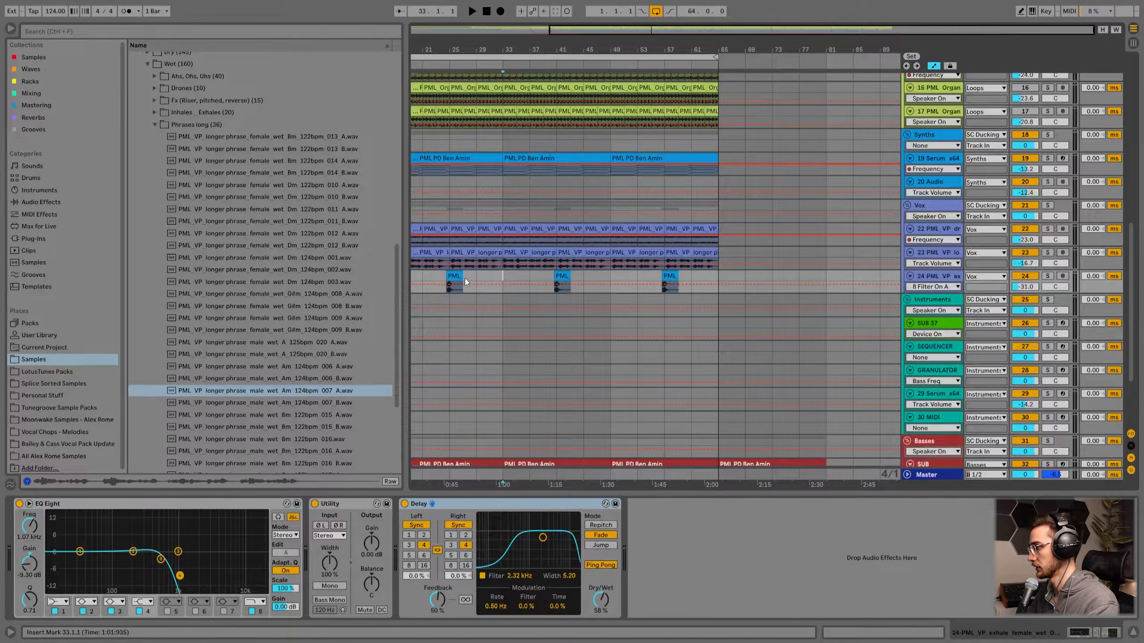
# - Delete the SUB track's bass clip spanning bars 17 to 33 so the bass enters at bar 33
pyautogui.scroll(-2, 459, 338)
pyautogui.click(480, 389)
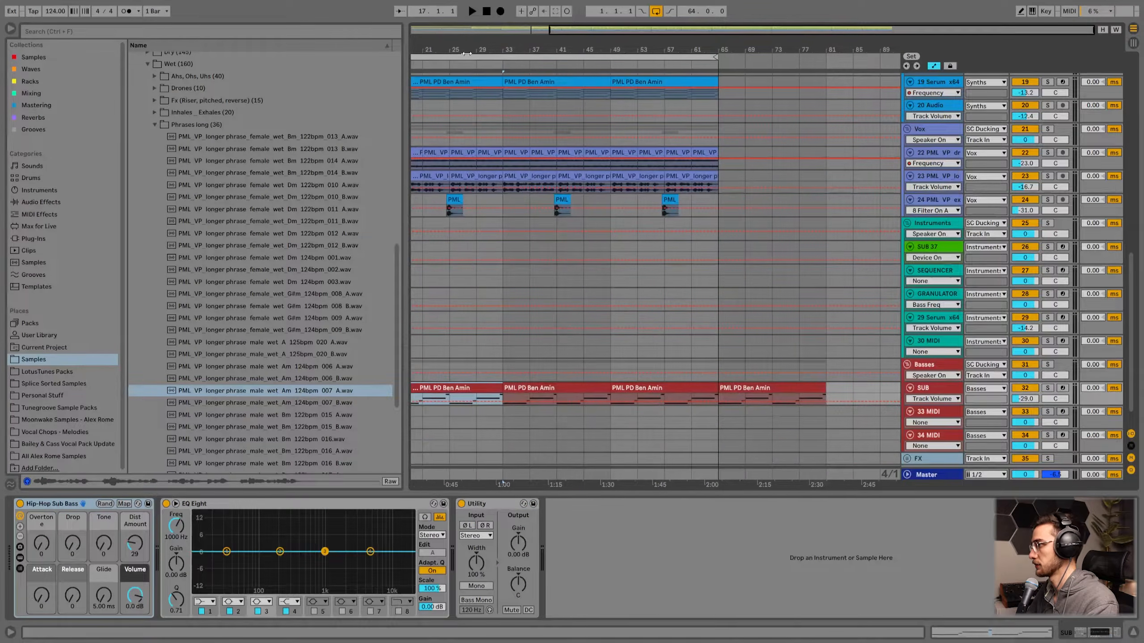
pyautogui.moveTo(467, 54); pyautogui.dragTo(595, 55)
pyautogui.press('Delete')
pyautogui.click(633, 365)
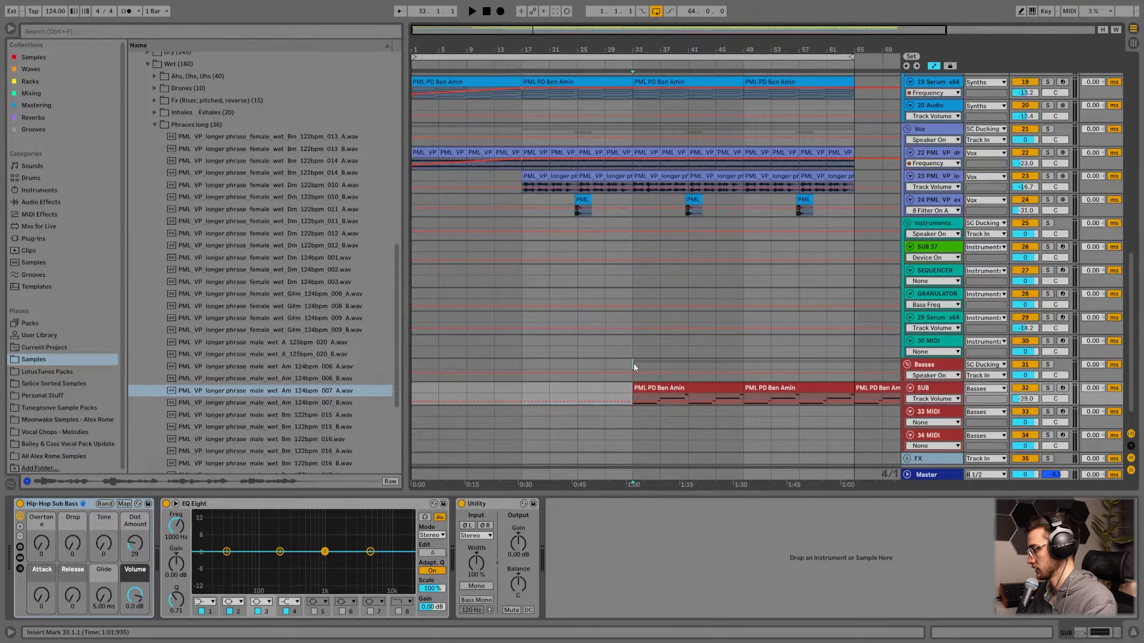
# - Audition the arrangement from bar 25 through the bass entry at bar 33 while looking over the loop, vocal and bass tracks
pyautogui.scroll(15, 686, 359)
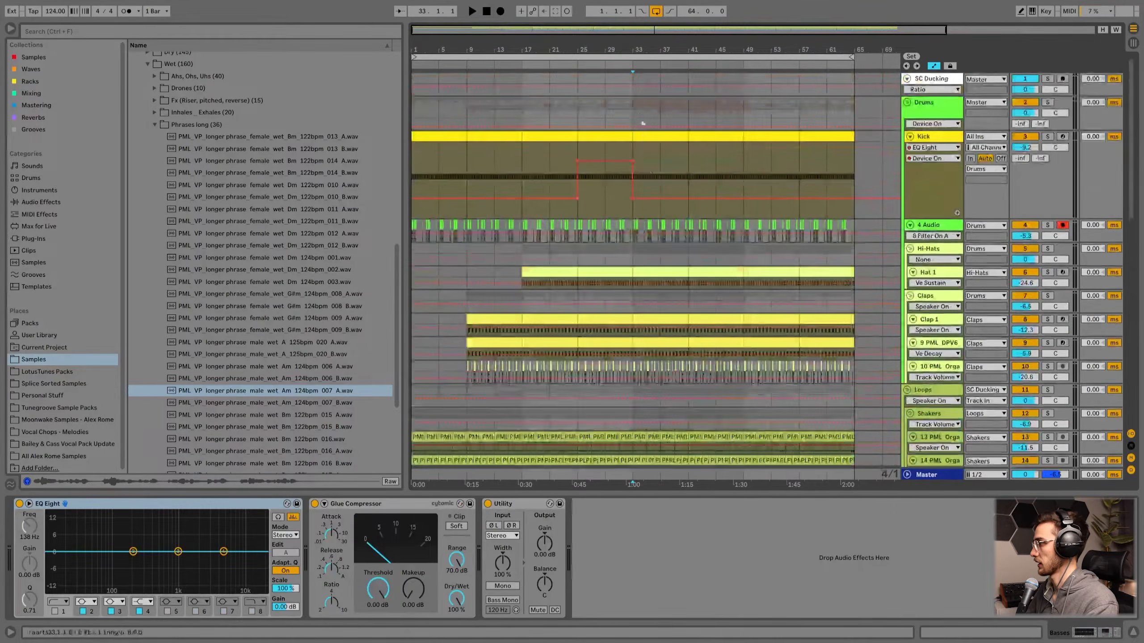
pyautogui.click(573, 145)
pyautogui.press('space')
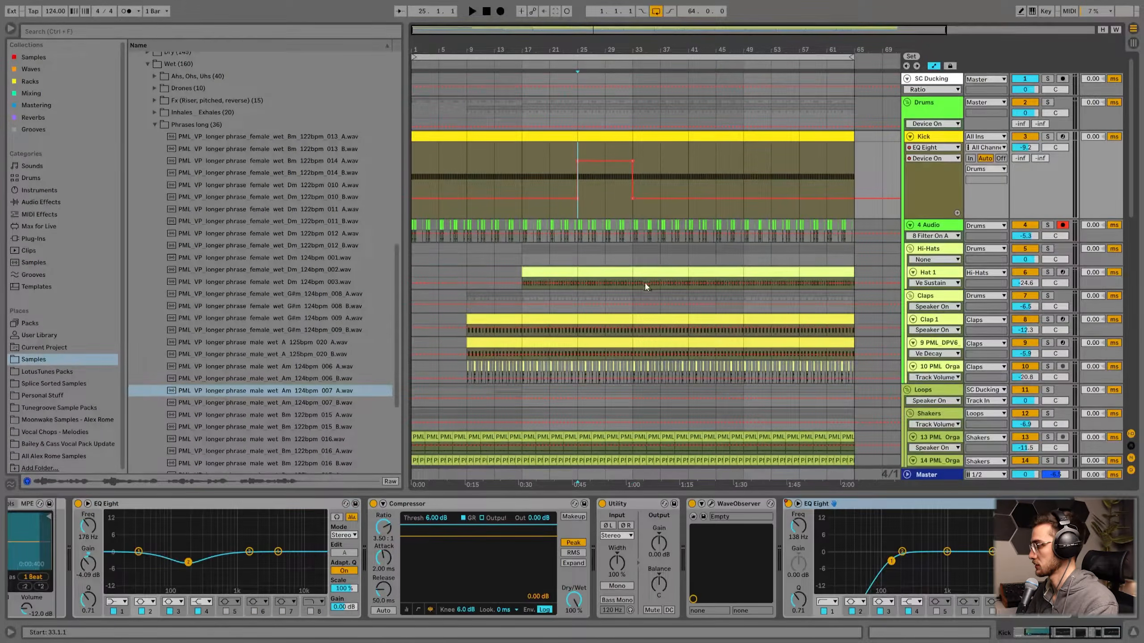
pyautogui.scroll(-5, 647, 283)
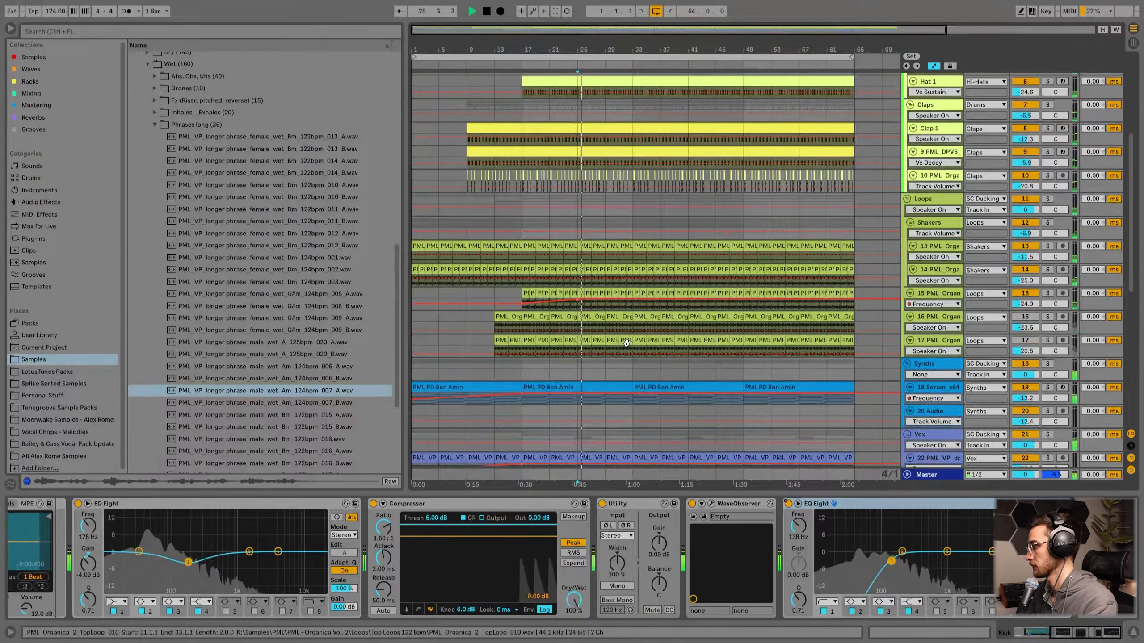
pyautogui.scroll(-10, 653, 342)
pyautogui.scroll(-1, 626, 371)
pyautogui.click(648, 363)
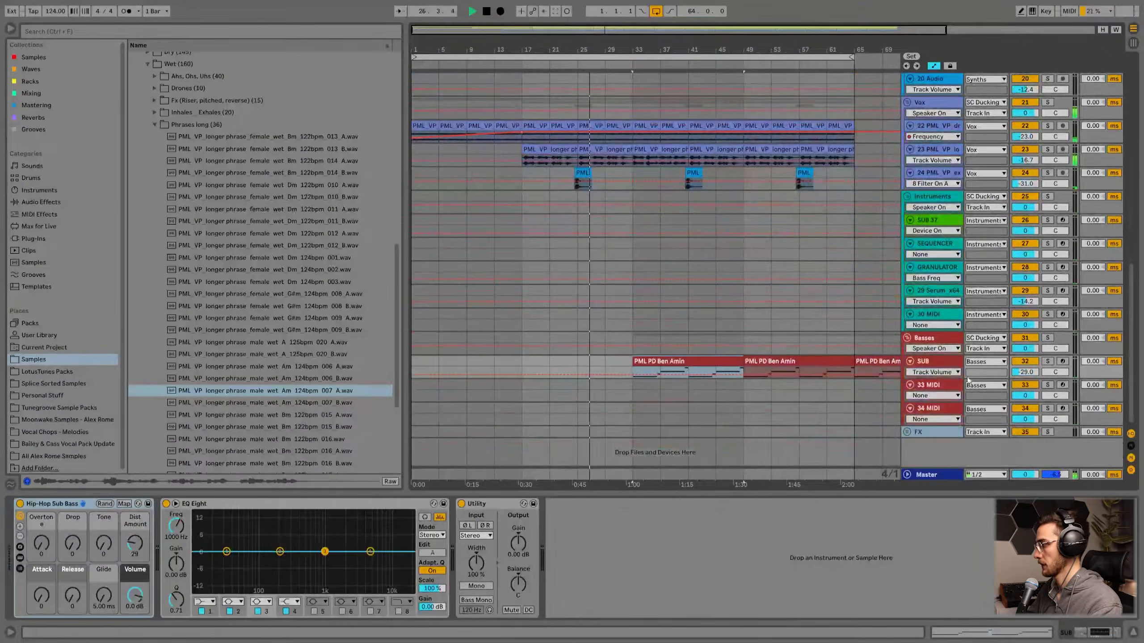
pyautogui.scroll(3, 633, 328)
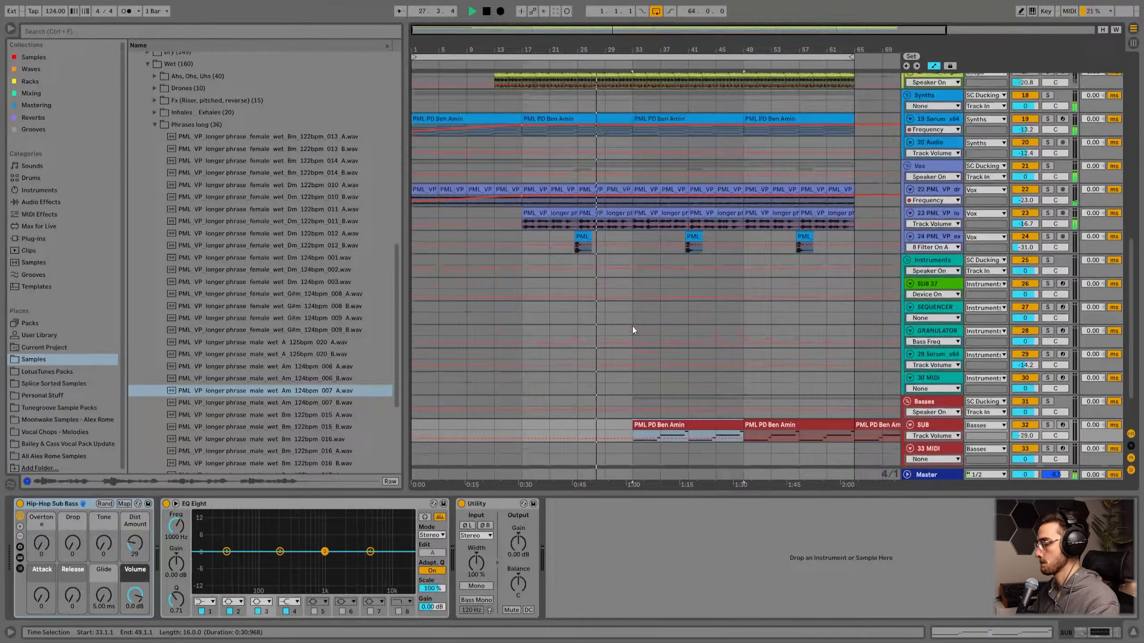
pyautogui.scroll(3, 633, 326)
pyautogui.scroll(-4, 641, 351)
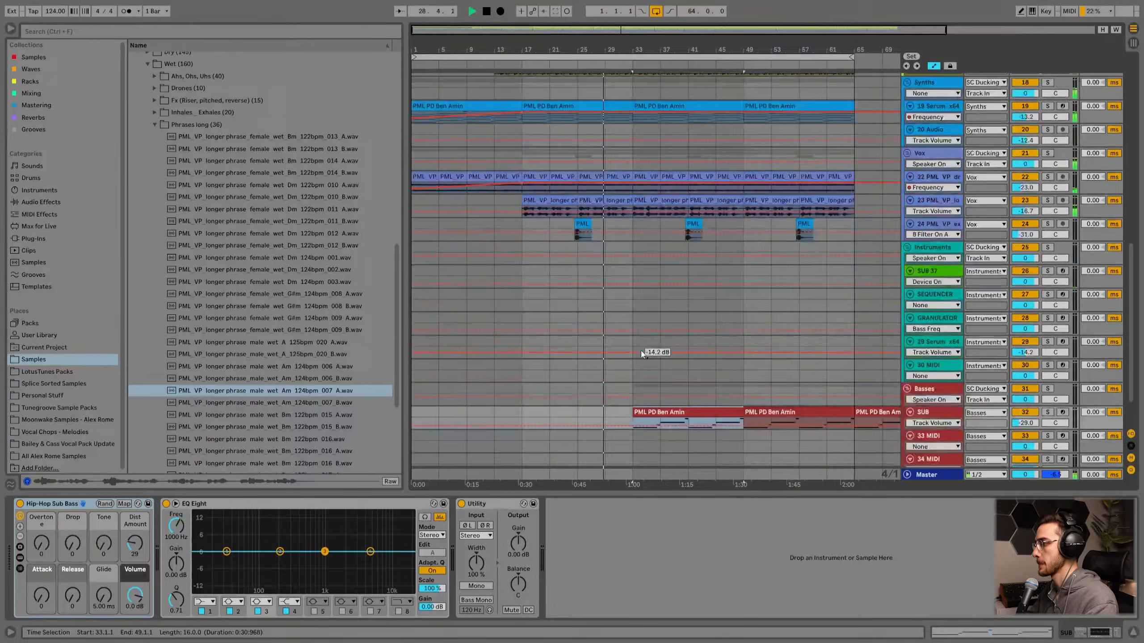
pyautogui.scroll(7, 638, 347)
pyautogui.scroll(-3, 622, 337)
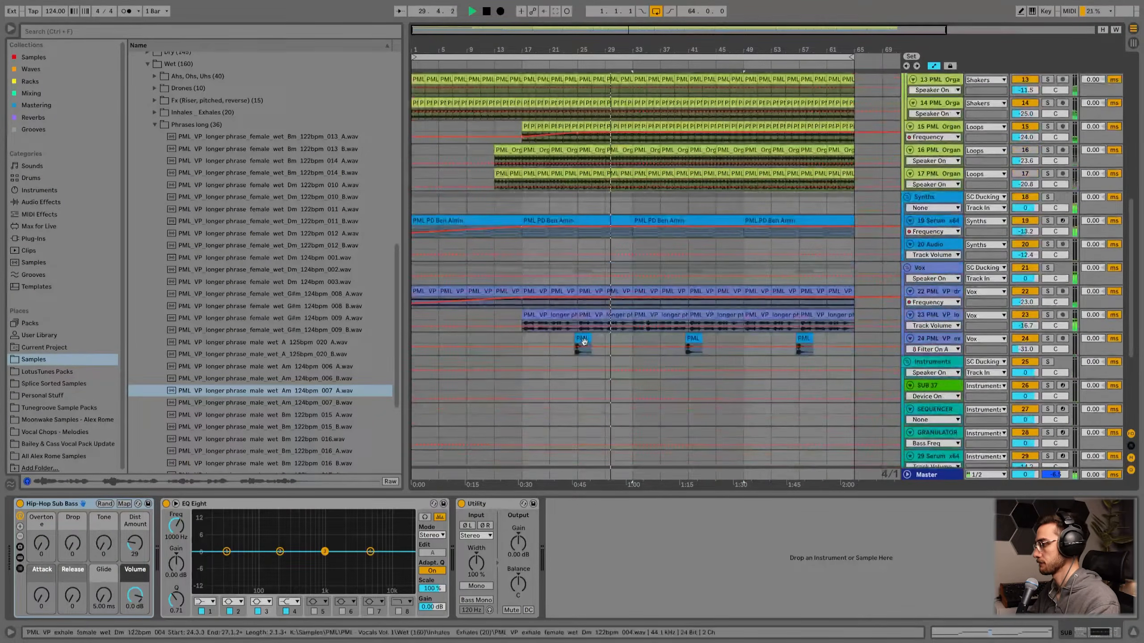
pyautogui.scroll(4, 603, 330)
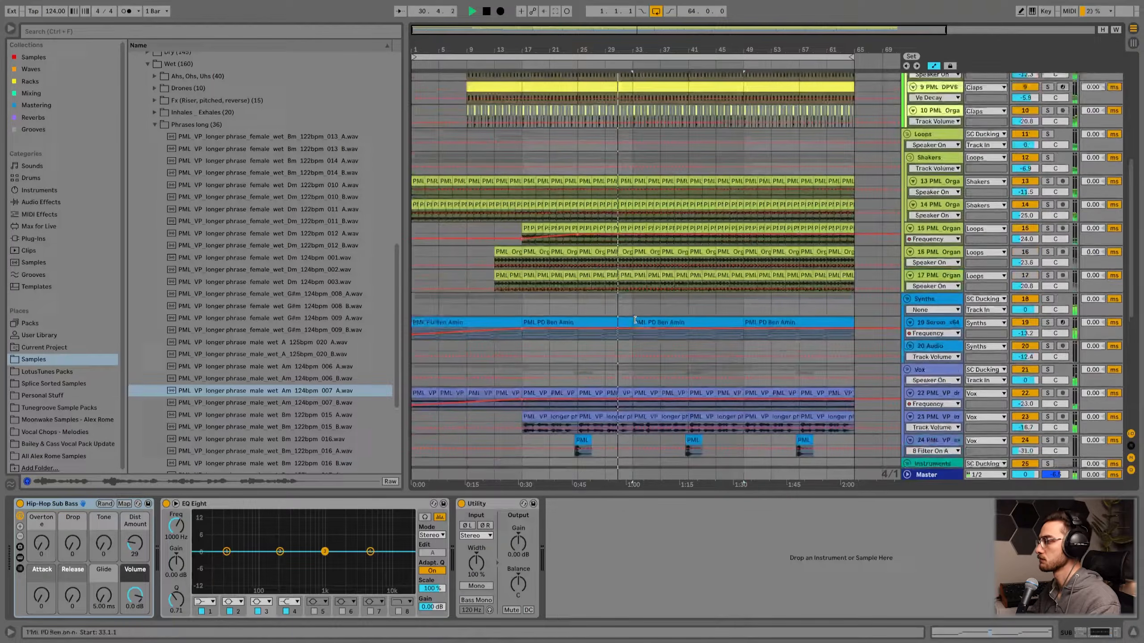
pyautogui.click(638, 282)
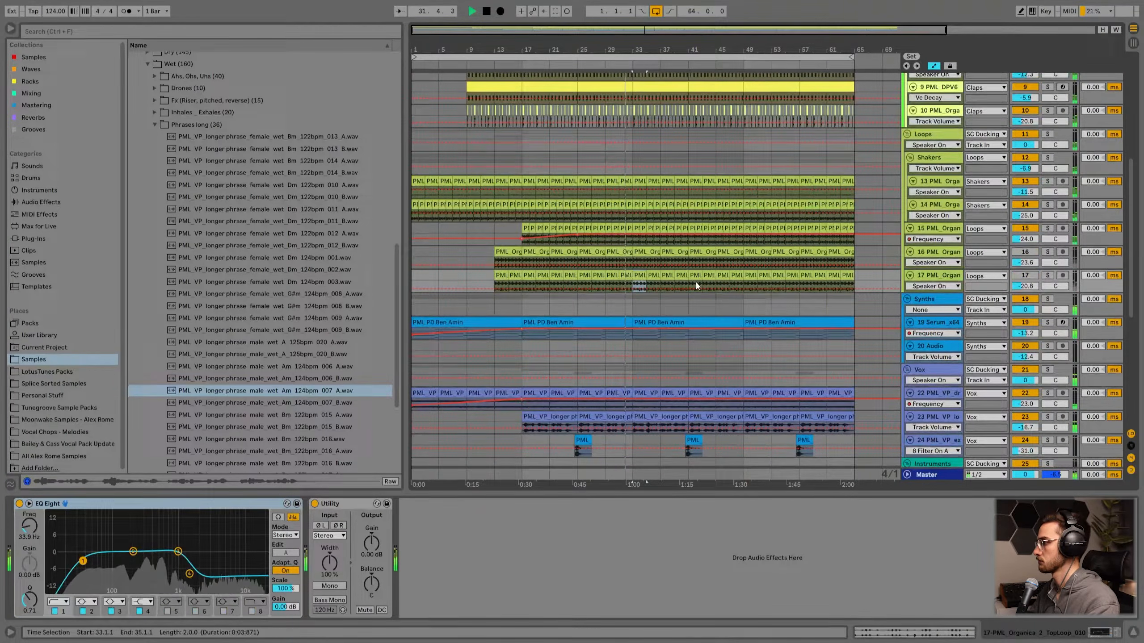
pyautogui.scroll(3, 695, 282)
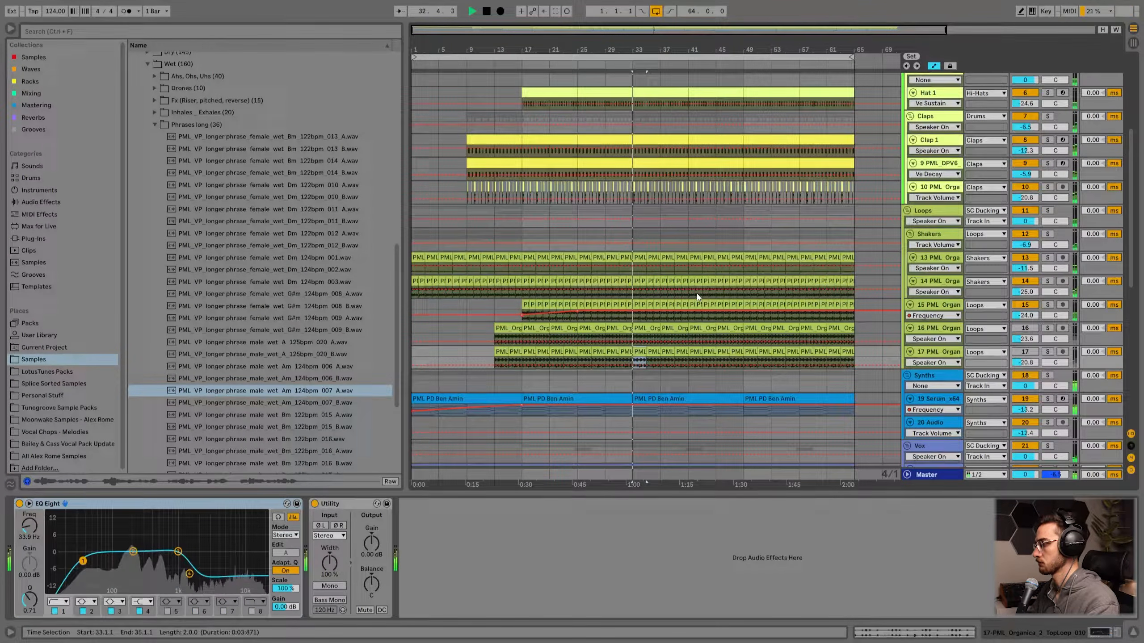
pyautogui.scroll(-9, 674, 368)
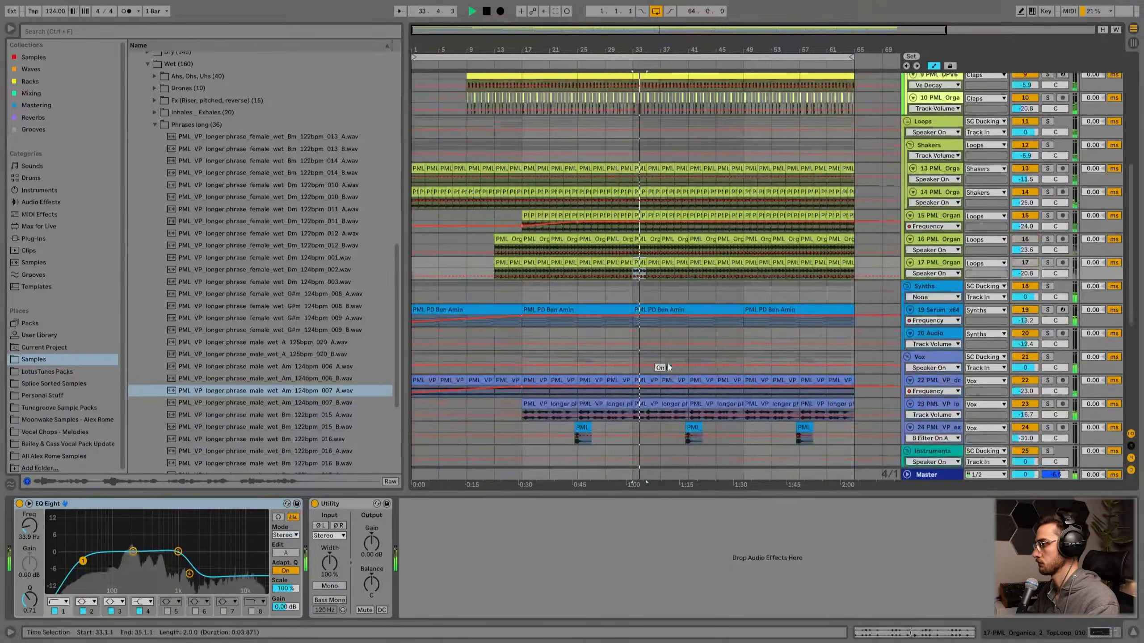
pyautogui.scroll(-6, 648, 345)
# - Set the SUB track's volume to -28.5 dB while playing from bar 33 and checking the bass soloed
pyautogui.click(659, 368)
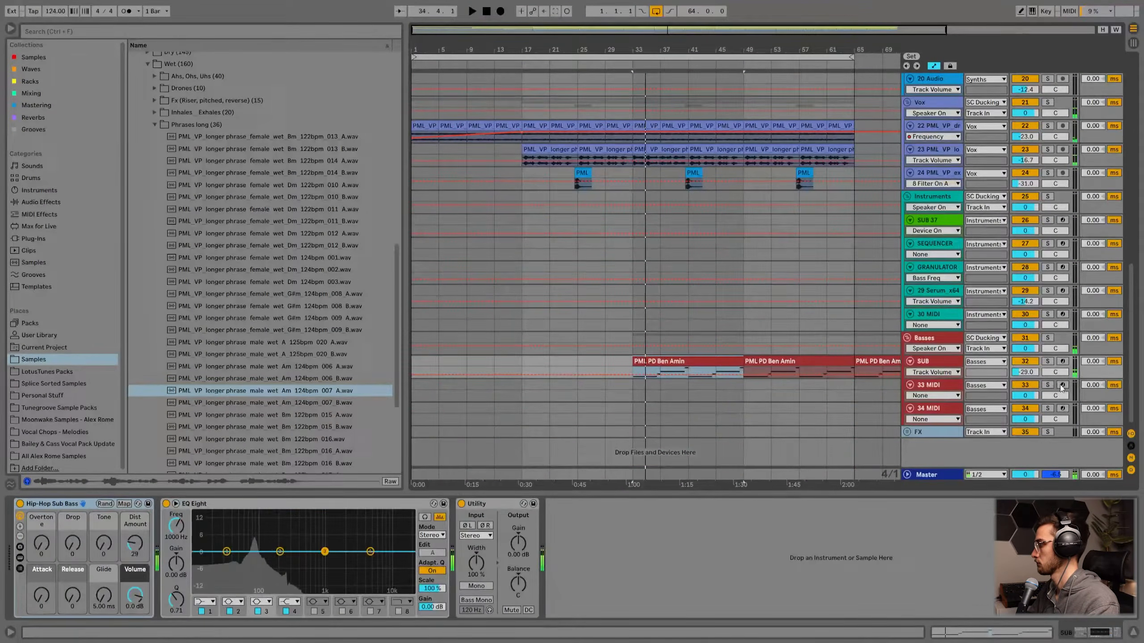
pyautogui.press('space')
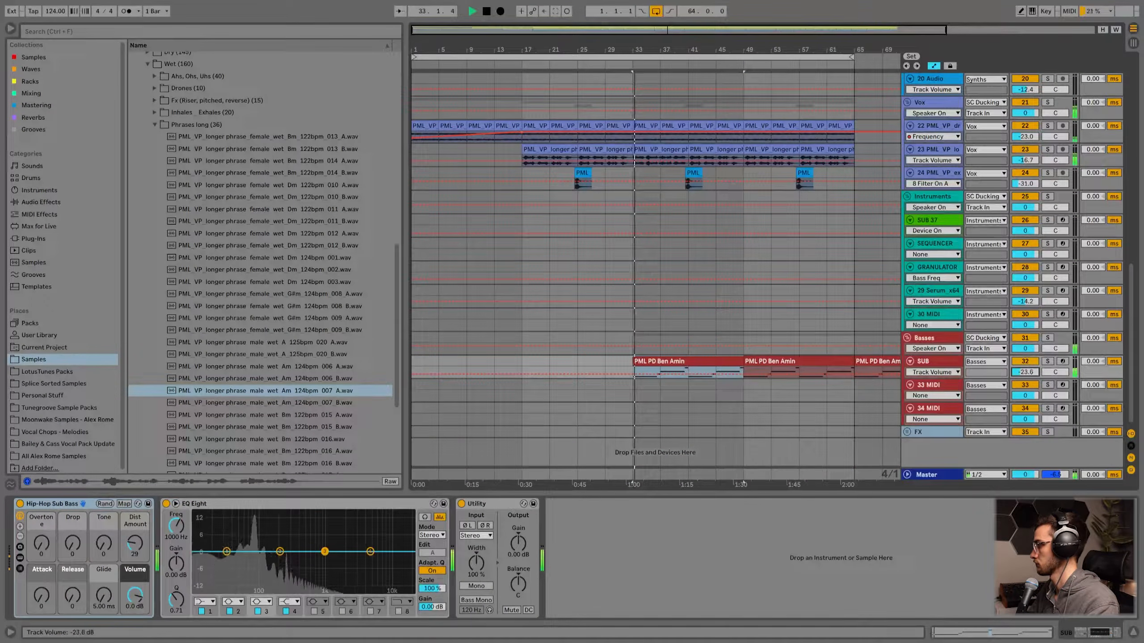
pyautogui.click(1047, 362)
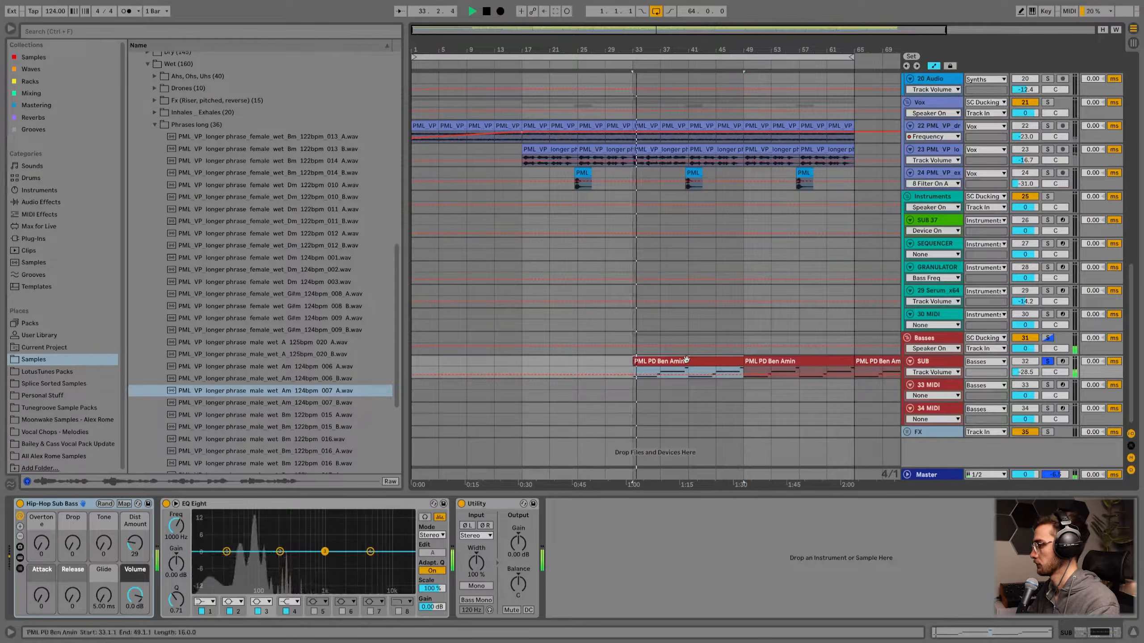
pyautogui.press('space')
# - Play from bar 29 and try deactivating the vocal phrase clips at bars 33 and 41
pyautogui.click(605, 361)
pyautogui.press('space')
pyautogui.scroll(15, 695, 356)
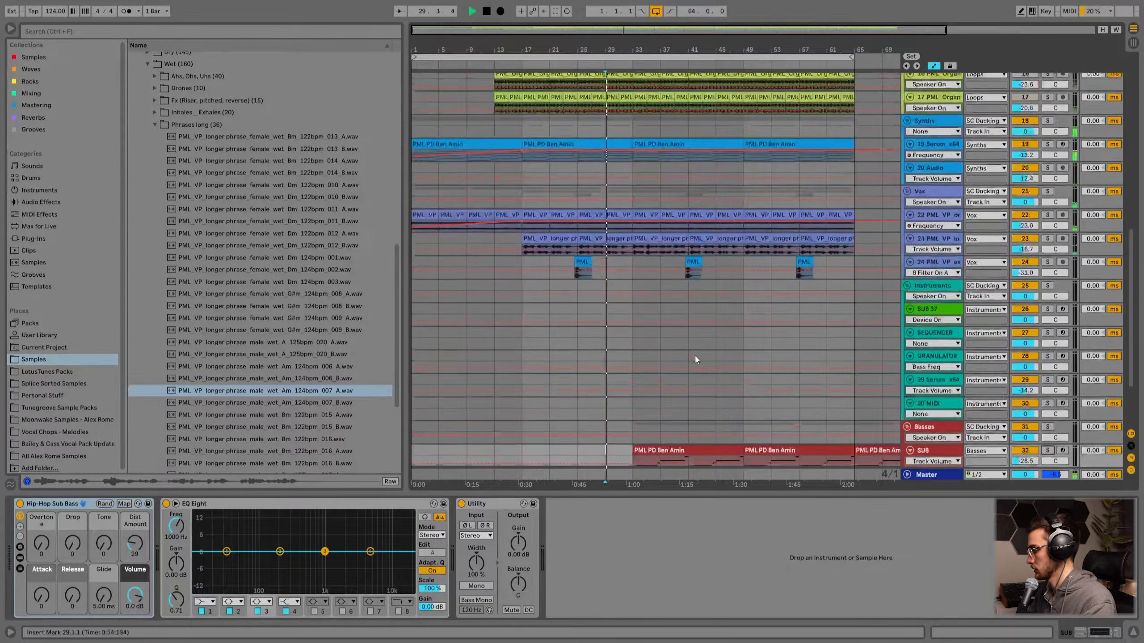
pyautogui.scroll(-10, 647, 410)
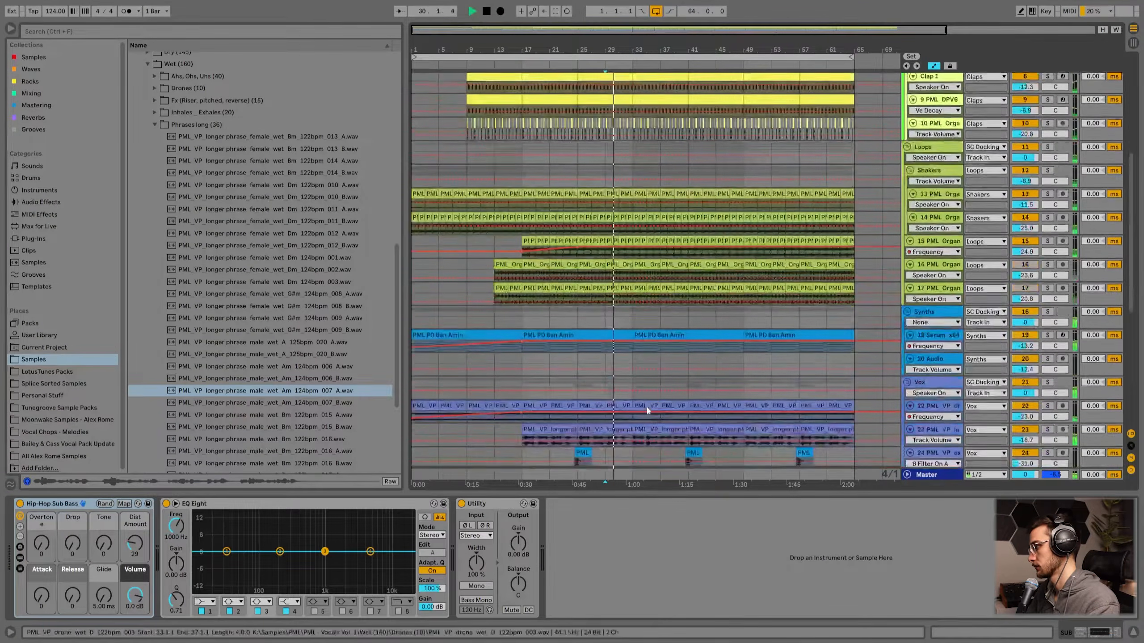
pyautogui.click(647, 331)
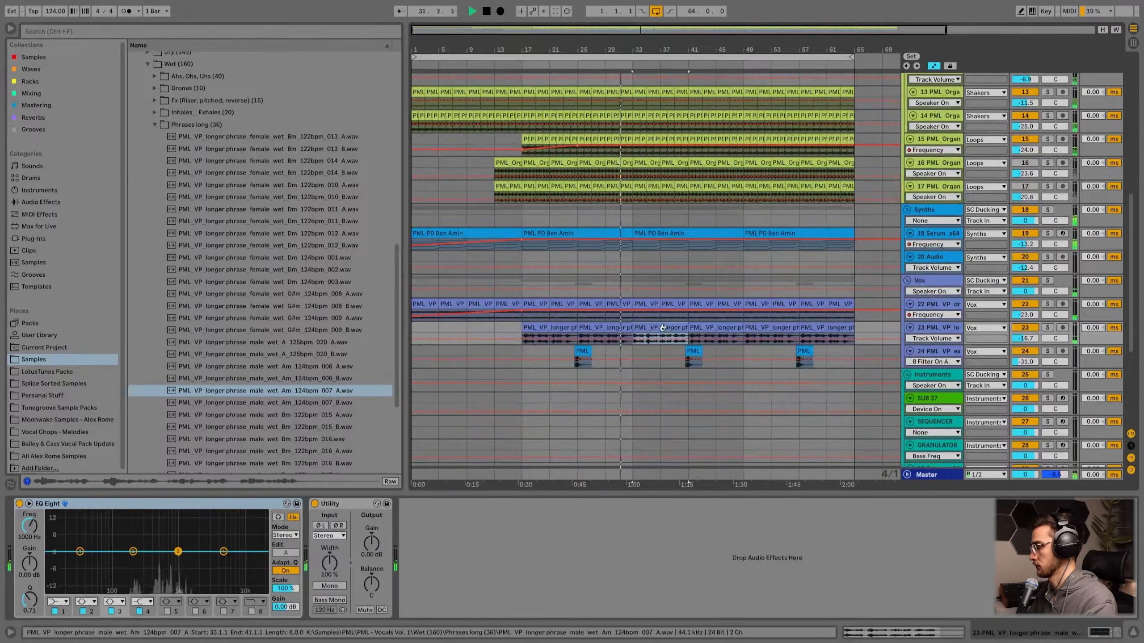
pyautogui.press('0')
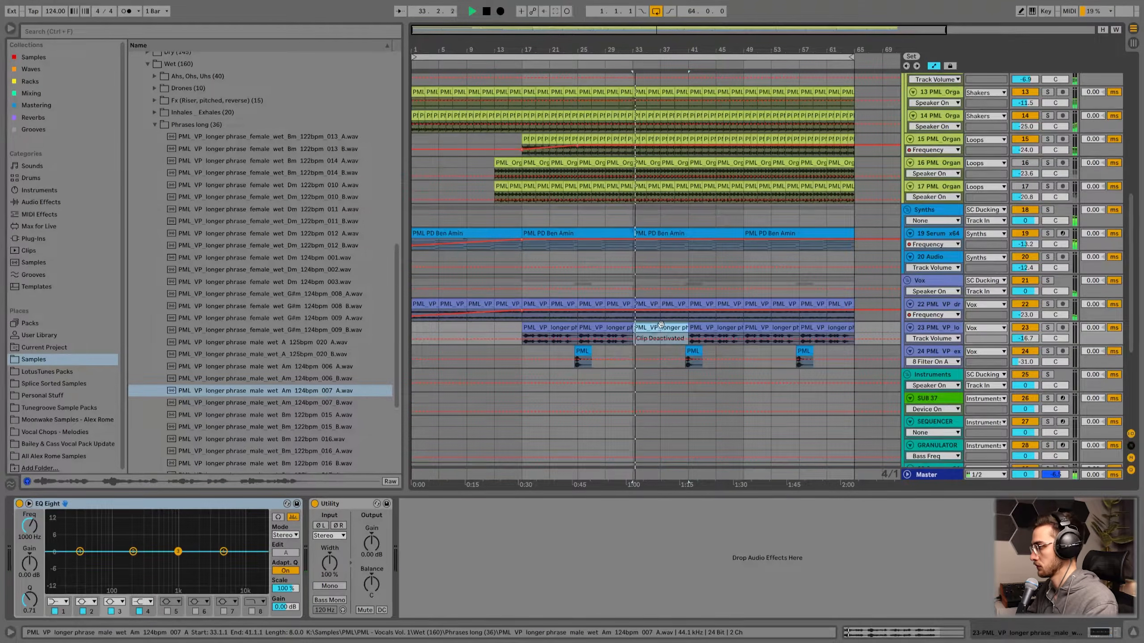
pyautogui.click(720, 327)
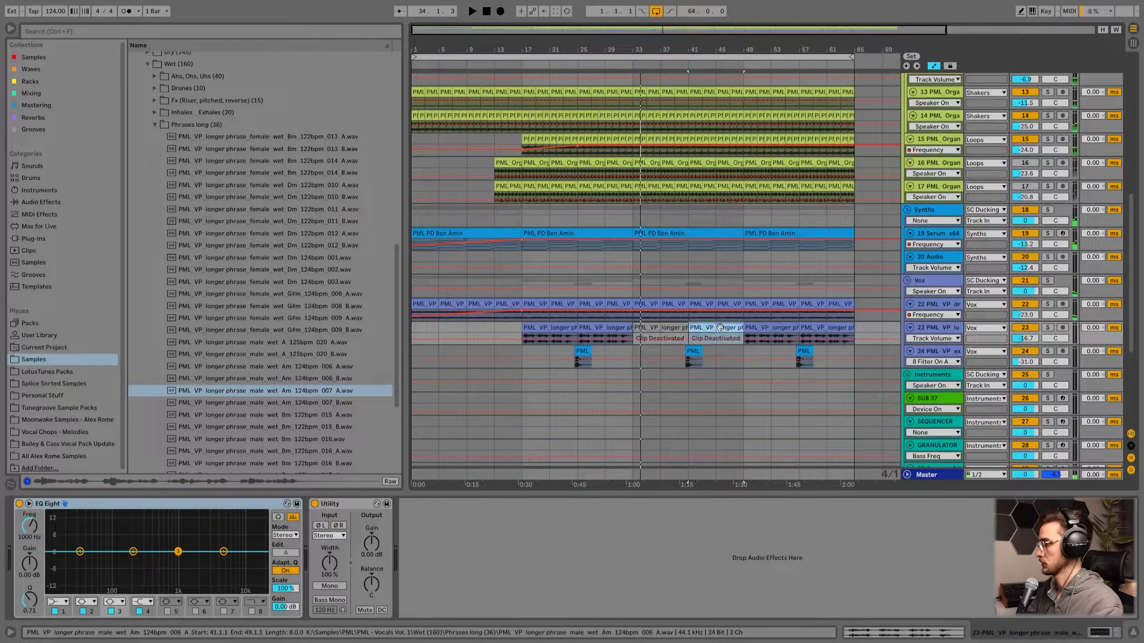
# - Shift the vocal phrase clips from bars 33 to 65 sixteen bars later to start at bar 49, and reactivate the deactivated ones
pyautogui.click(667, 328)
pyautogui.moveTo(671, 50); pyautogui.dragTo(671, 29)
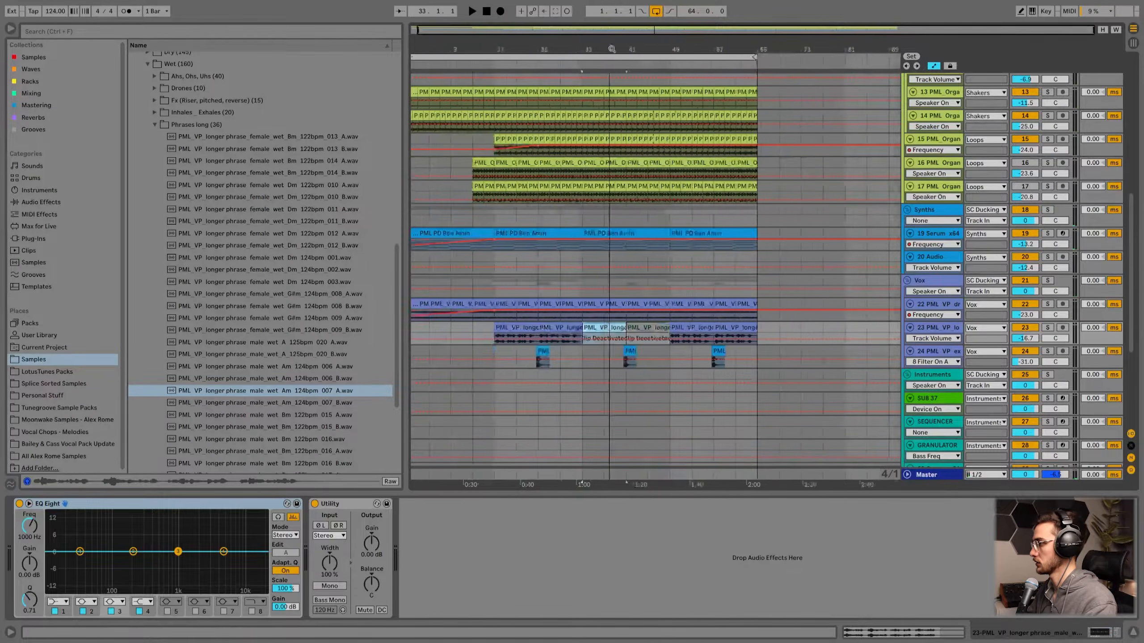
pyautogui.keyDown('shift'); pyautogui.click(725, 328); pyautogui.keyUp('shift')
pyautogui.moveTo(734, 328); pyautogui.dragTo(818, 333)
pyautogui.press('0')
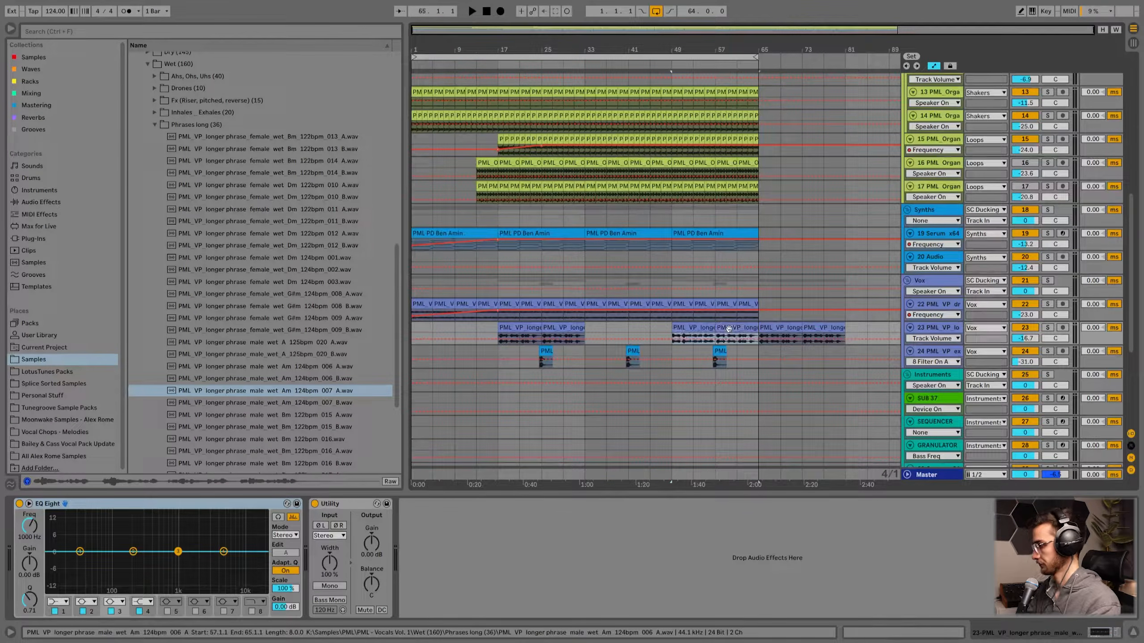
# - Add a Delay to the end of the vocal phrase track's device chain and set its filter to about 1.44 kHz
pyautogui.click(569, 337)
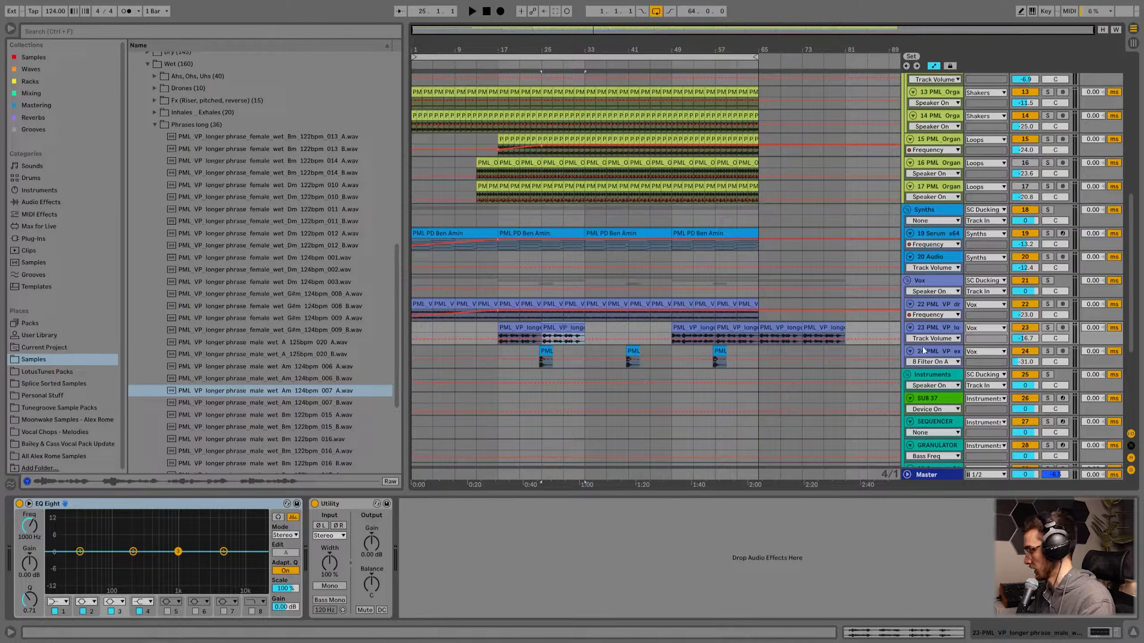
pyautogui.hotkey('alt', 'Down')
pyautogui.click(561, 350)
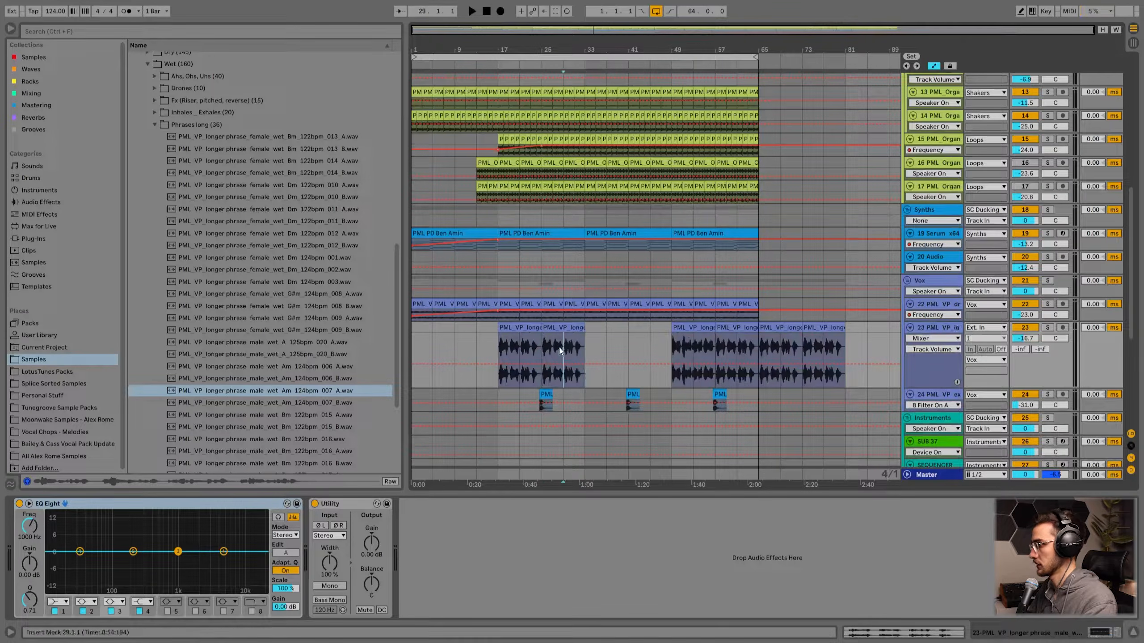
pyautogui.click(68, 93)
pyautogui.click(67, 29)
pyautogui.write('delay')
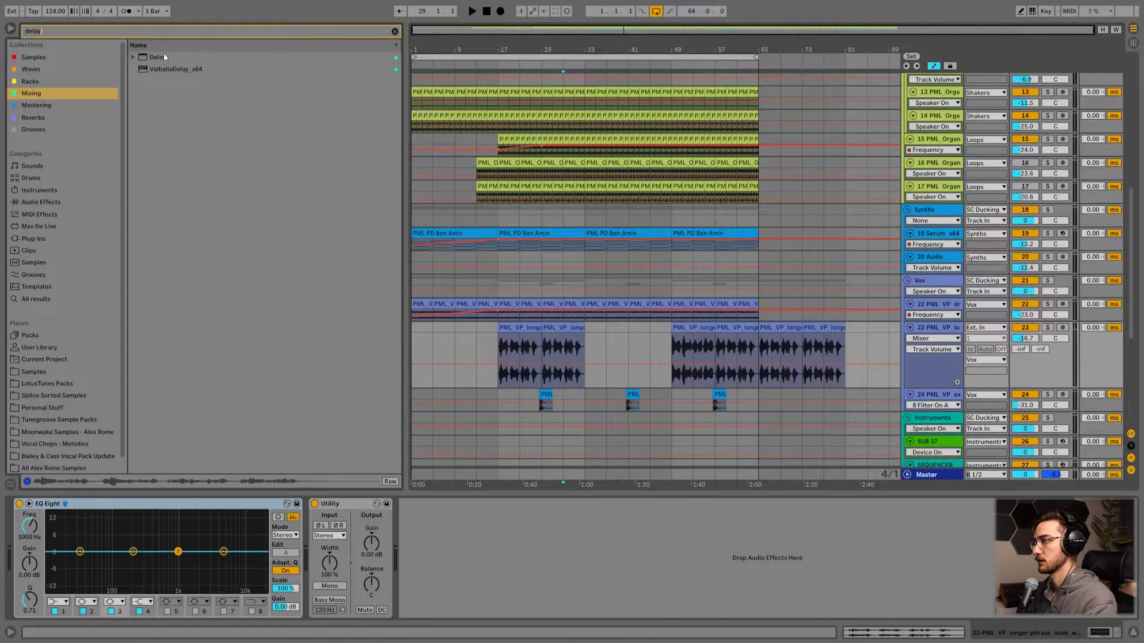
pyautogui.moveTo(163, 56); pyautogui.dragTo(631, 500)
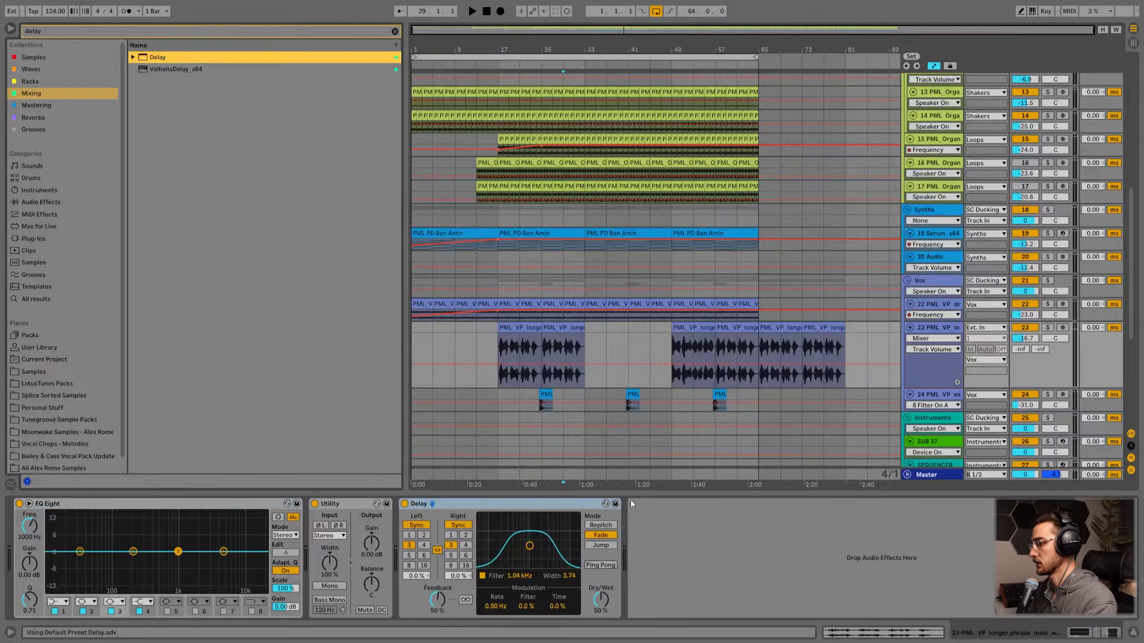
pyautogui.moveTo(531, 555); pyautogui.dragTo(537, 548)
# - Turn the first band of the vocal phrase track's EQ Eight into a low cut at 212 Hz
pyautogui.click(54, 603)
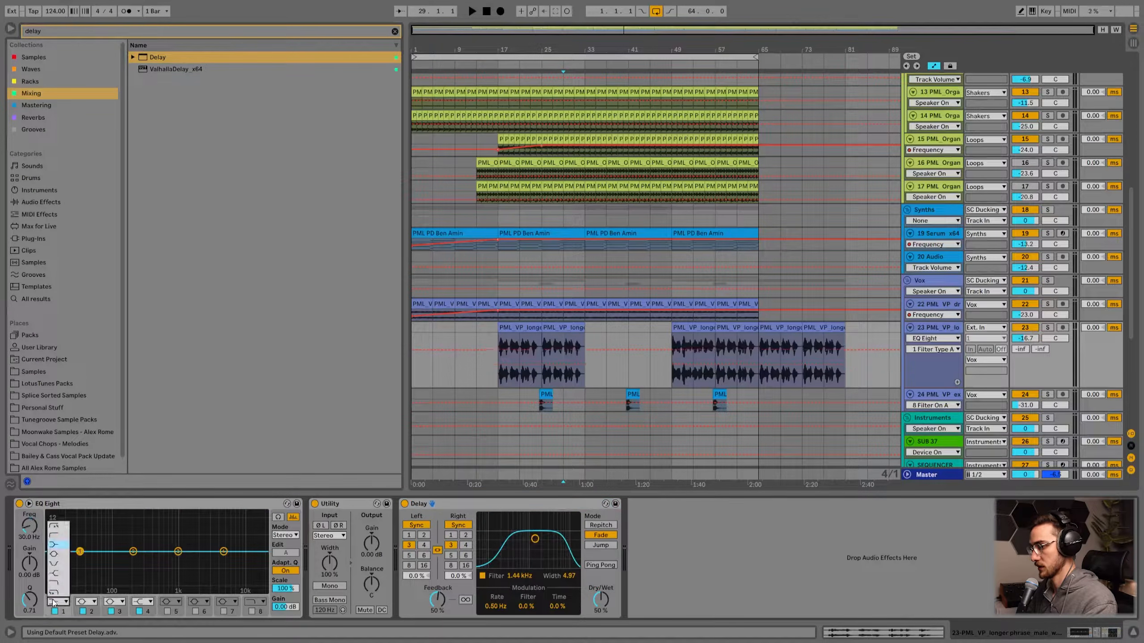
pyautogui.click(55, 537)
pyautogui.click(557, 359)
# - Set the vocal Delay to 25% Dry/Wet, 62% Feedback and a synced time of 4 sixteenths, and enable Ping Pong
pyautogui.moveTo(604, 606); pyautogui.dragTo(600, 607)
pyautogui.click(423, 545)
pyautogui.click(600, 566)
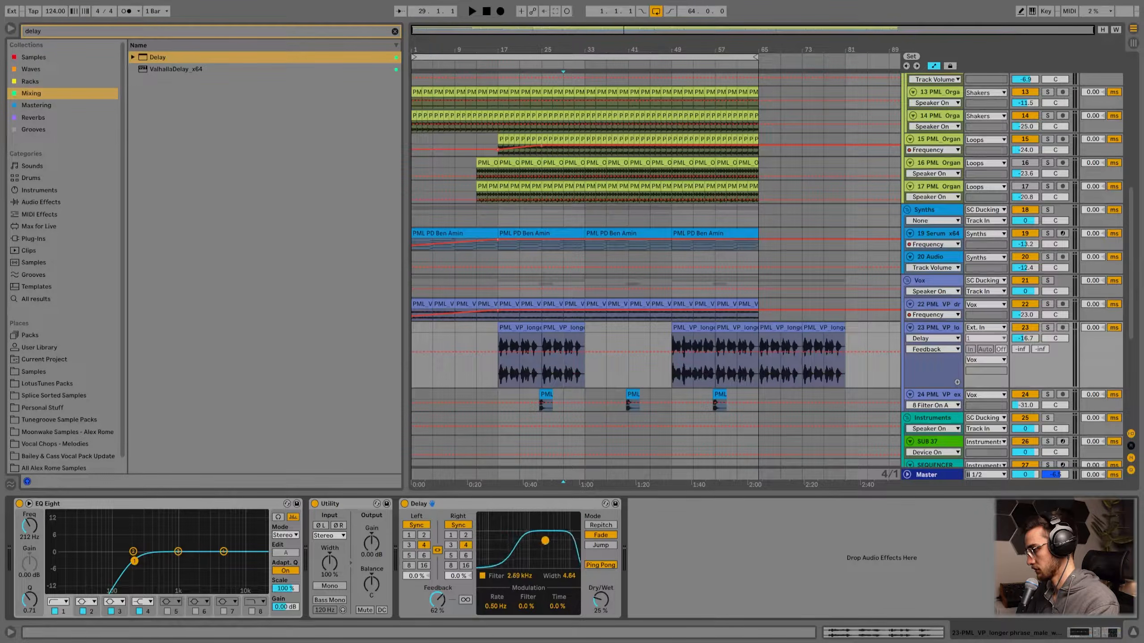
# - Automate the Delay's Feedback to ramp up from 0% at bar 29 to bar 33, and set its filter to 3.47 kHz, width 3.86, during playback
pyautogui.click(585, 351)
pyautogui.moveTo(563, 352); pyautogui.dragTo(563, 386)
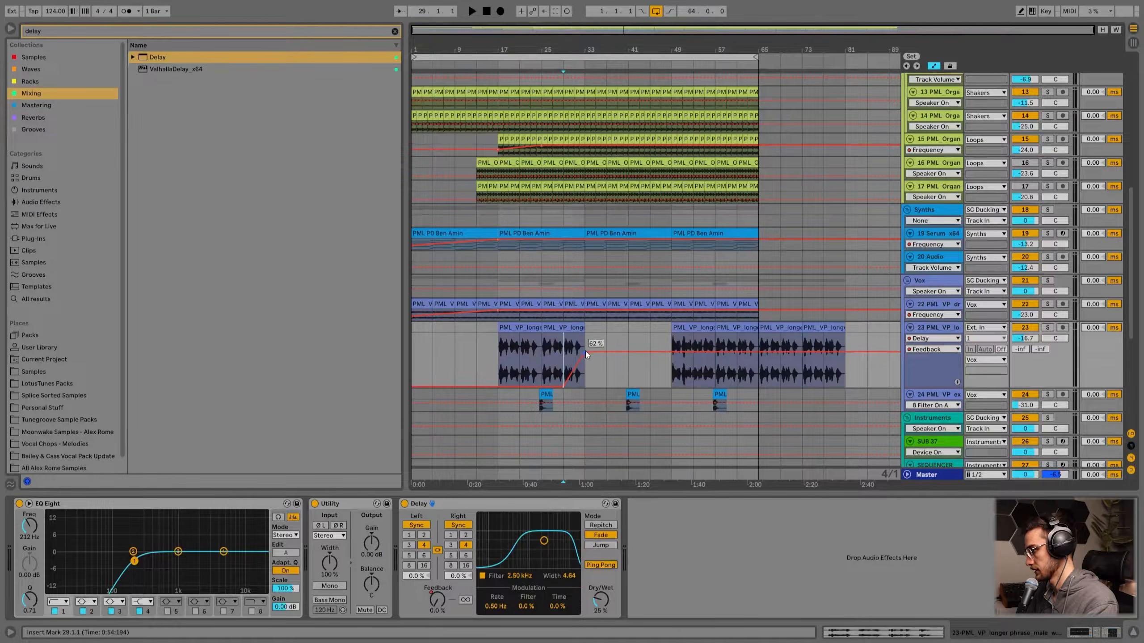
pyautogui.moveTo(586, 354); pyautogui.dragTo(584, 359)
pyautogui.press('space')
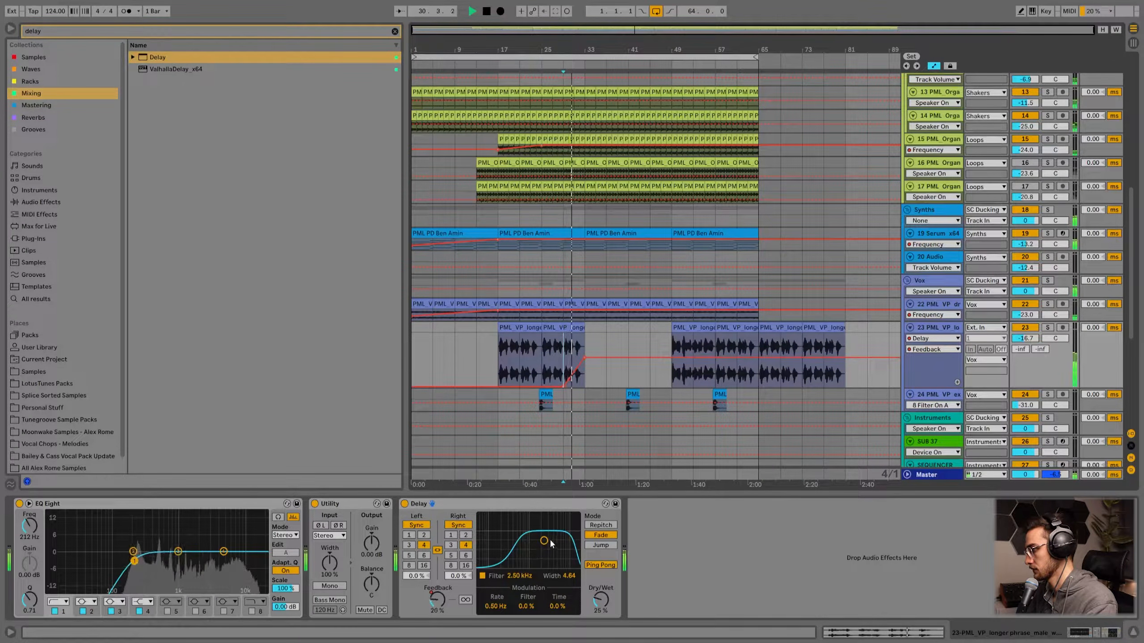
pyautogui.moveTo(526, 549); pyautogui.dragTo(549, 546)
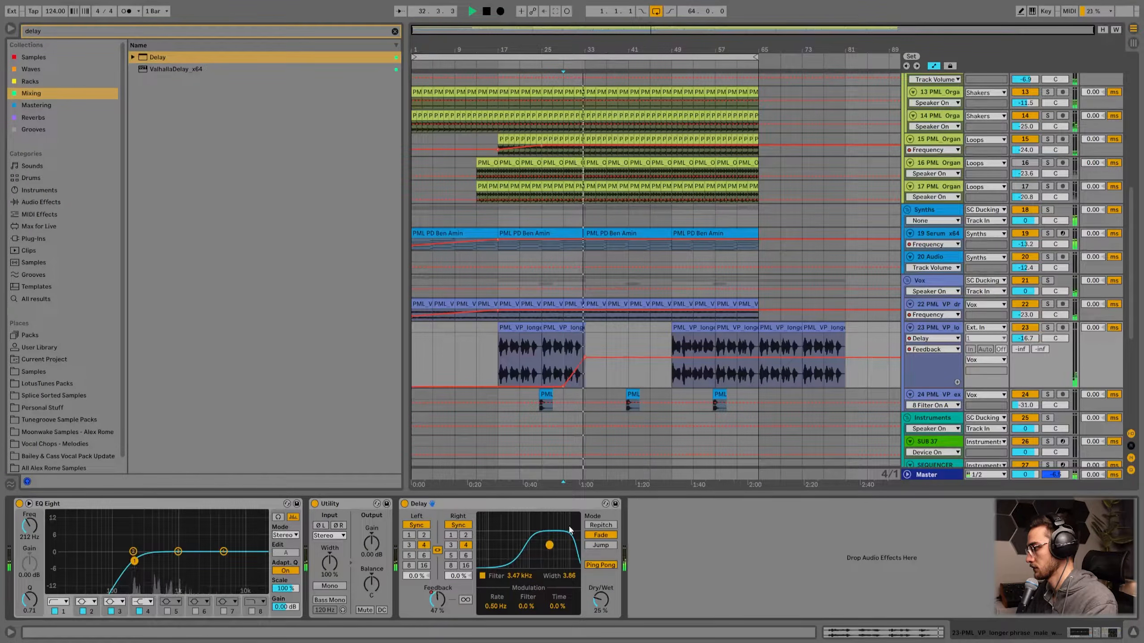
# - Automate the vocal Delay's Dry/Wet to ramp up from 0% shortly after bar 29 to 49% at bar 33
pyautogui.click(601, 600)
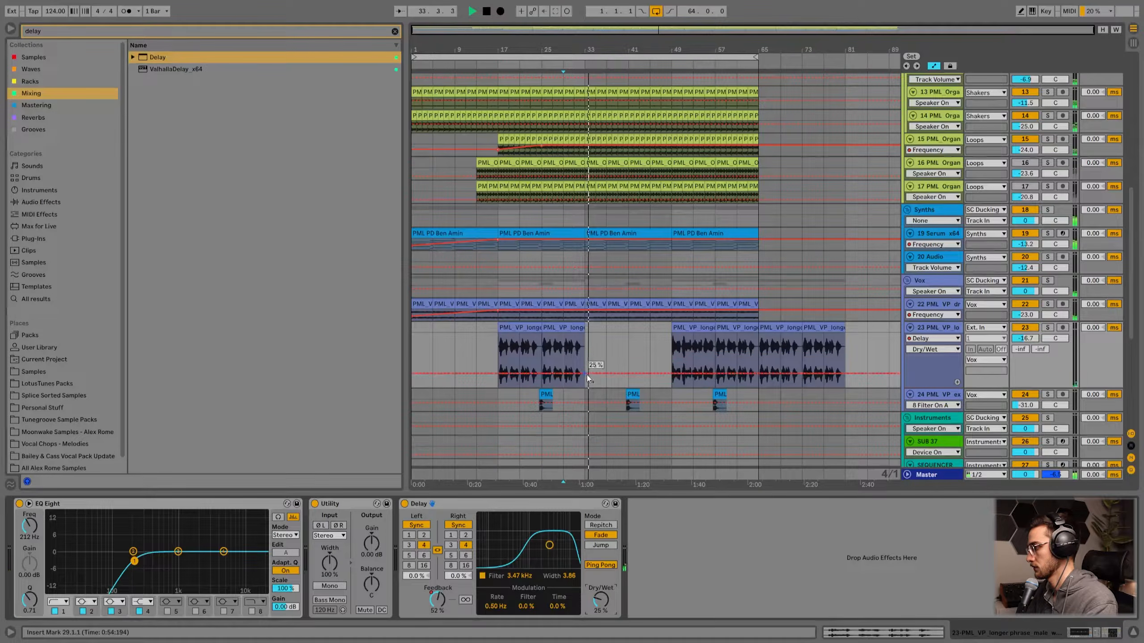
pyautogui.click(569, 376)
pyautogui.press('space')
pyautogui.click(452, 605)
pyautogui.press('space')
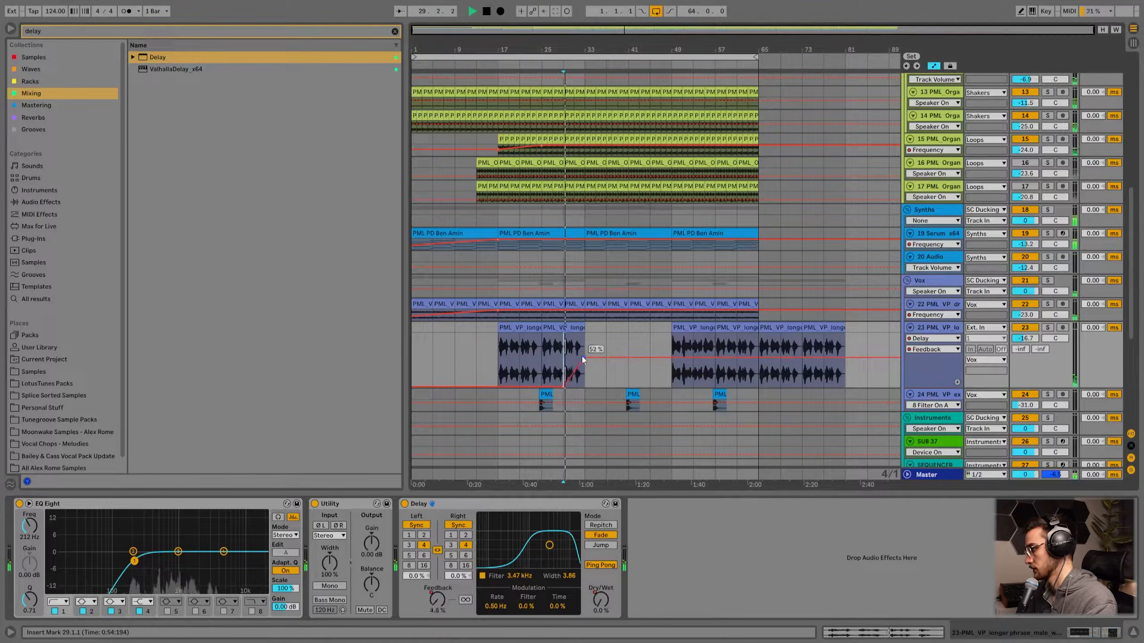
pyautogui.click(601, 600)
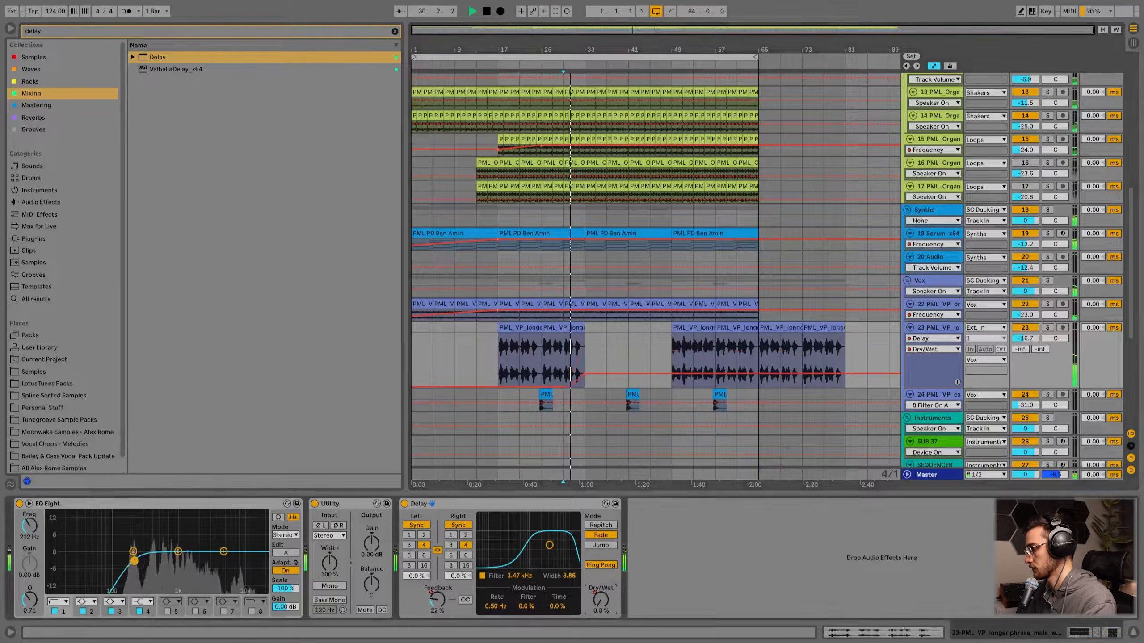
pyautogui.moveTo(585, 372); pyautogui.dragTo(585, 361)
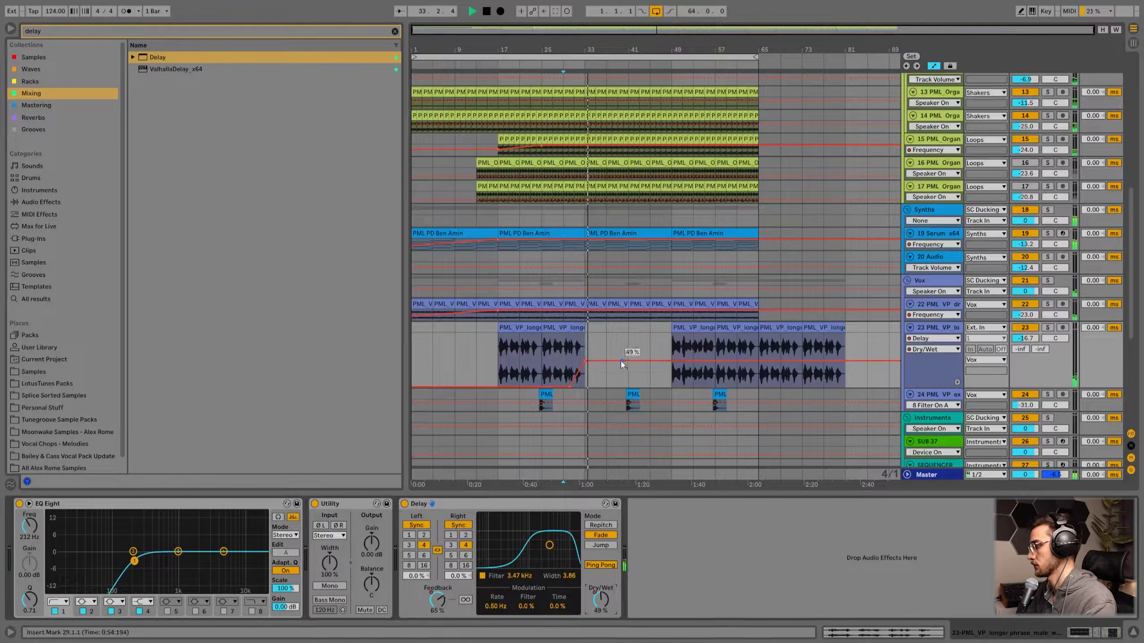
# - Set the vocal Delay's filter to 1.29 kHz with width 3.74 and remove its Feedback automation
pyautogui.moveTo(547, 544); pyautogui.dragTo(534, 545)
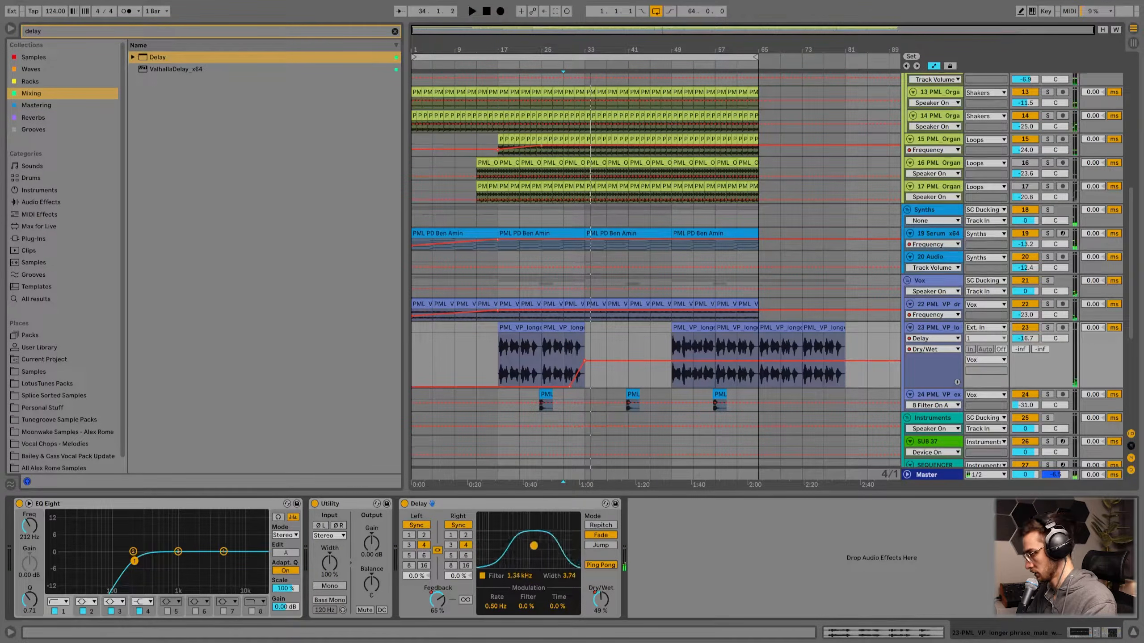
pyautogui.press('space')
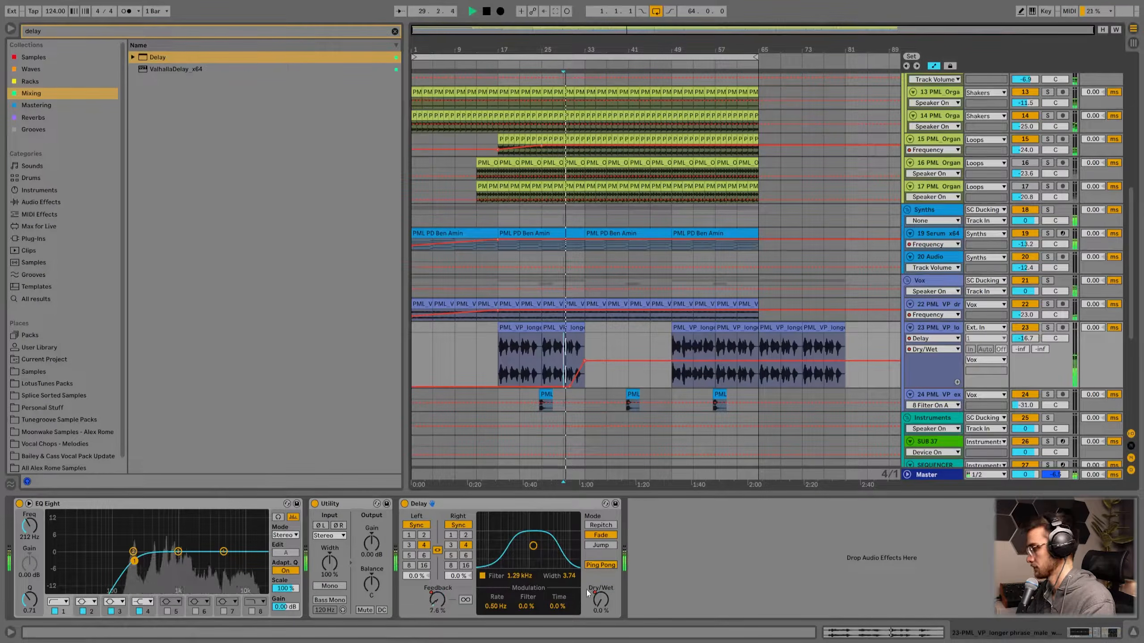
pyautogui.click(437, 599)
pyautogui.moveTo(584, 353); pyautogui.dragTo(573, 380)
pyautogui.hotkey('ctrl', 'z')
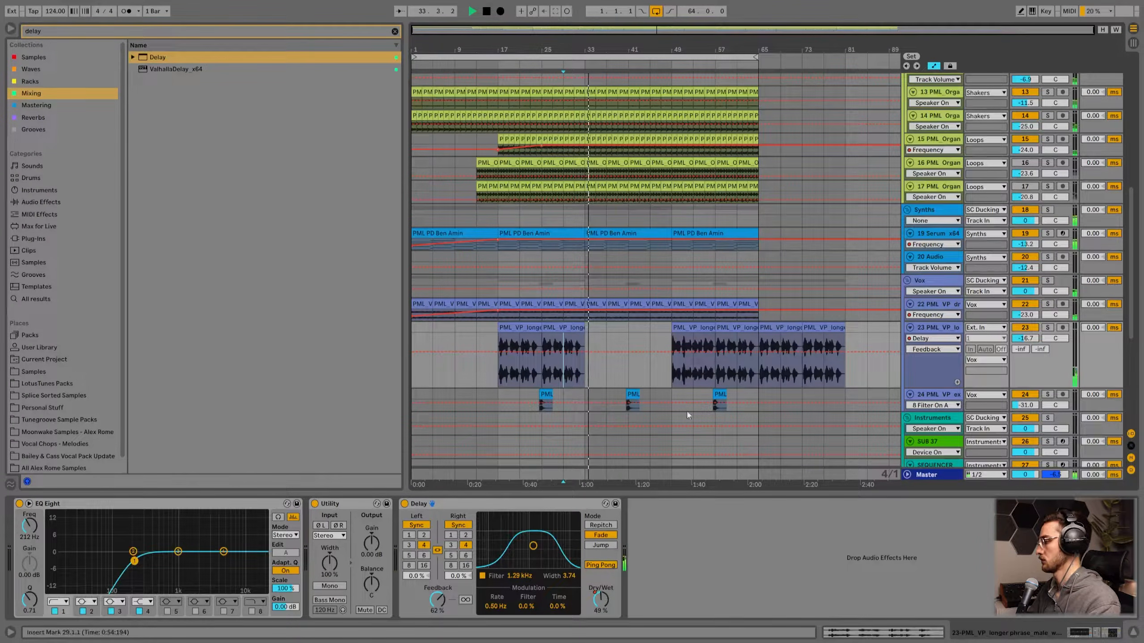
# - Drop the vocal Delay's Dry/Wet automation from 49% back to 0% at bar 49 and play from the start
pyautogui.scroll(-2, 567, 343)
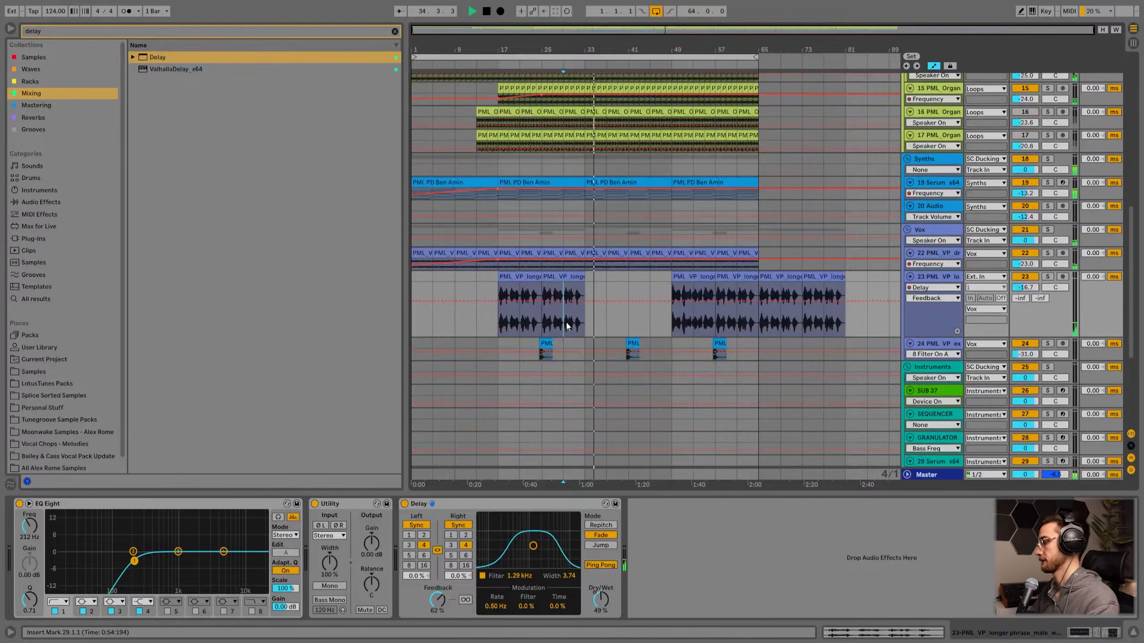
pyautogui.click(694, 276)
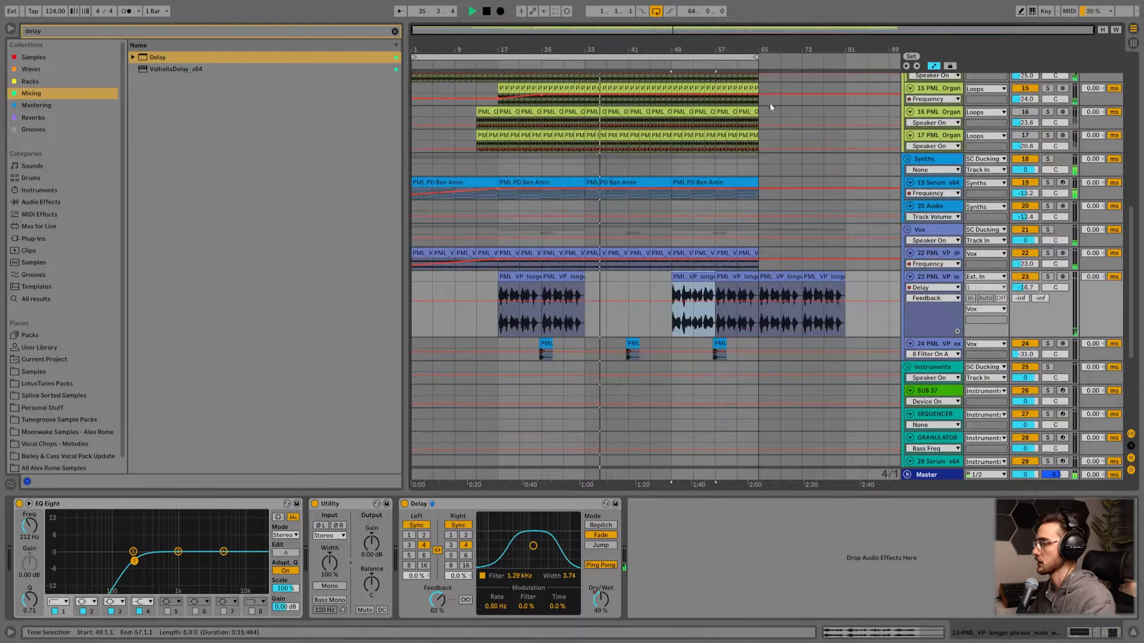
pyautogui.press('space')
pyautogui.press('space')
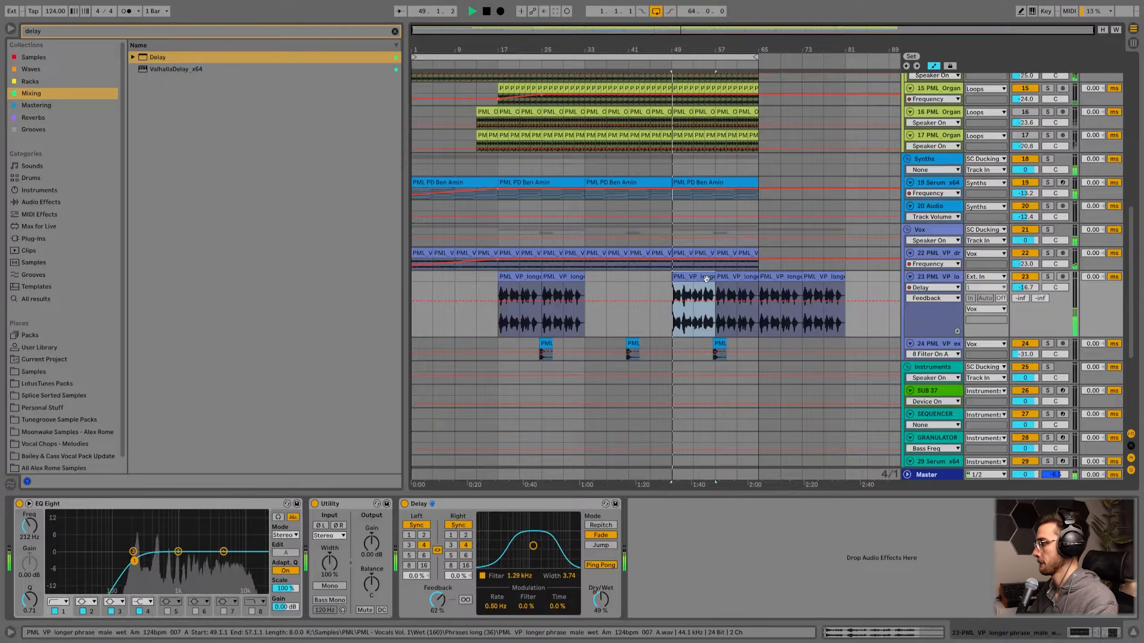
pyautogui.press('space')
pyautogui.click(601, 599)
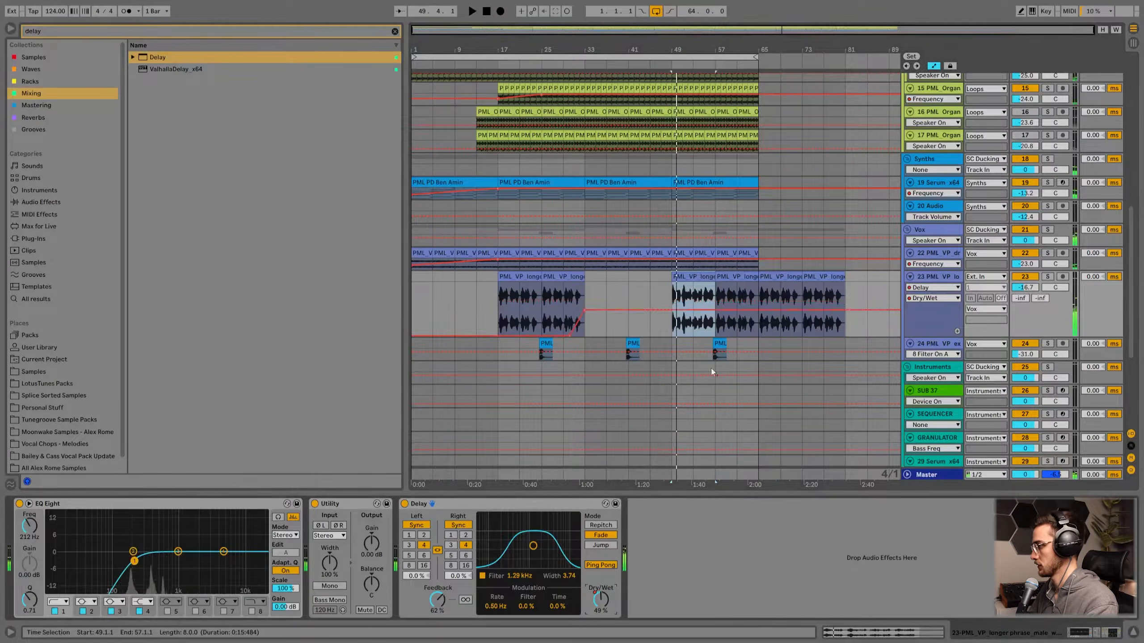
pyautogui.click(674, 312)
pyautogui.moveTo(684, 310)
pyautogui.mouseDown()
pyautogui.moveTo(683, 336)
pyautogui.moveTo(673, 321)
pyautogui.mouseUp()
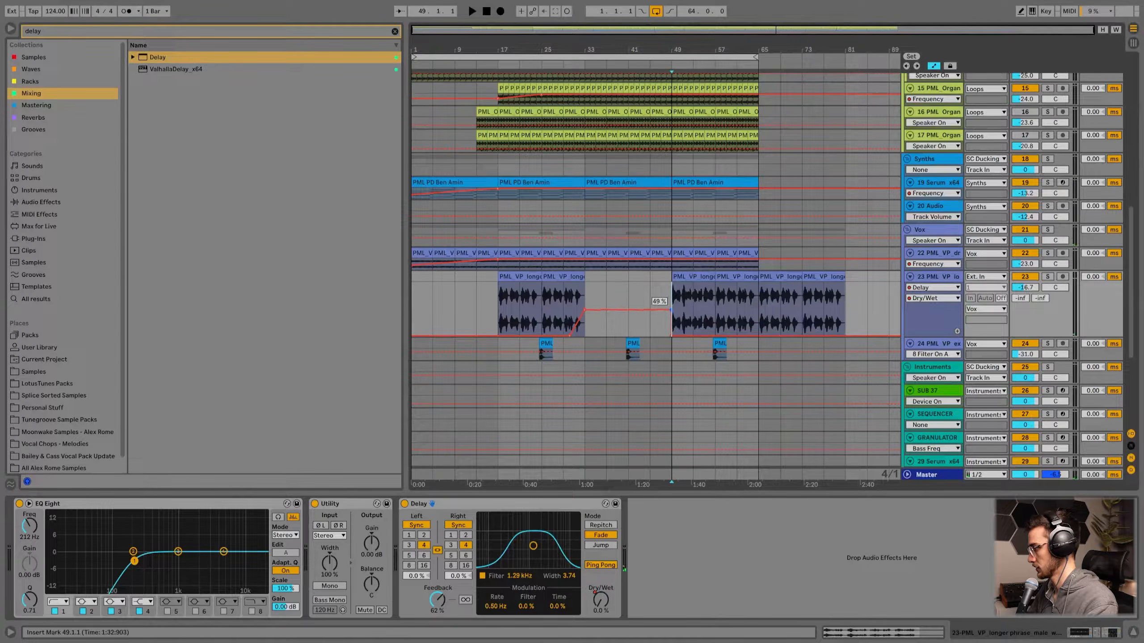
pyautogui.click(650, 290)
pyautogui.press('Home')
pyautogui.press('space')
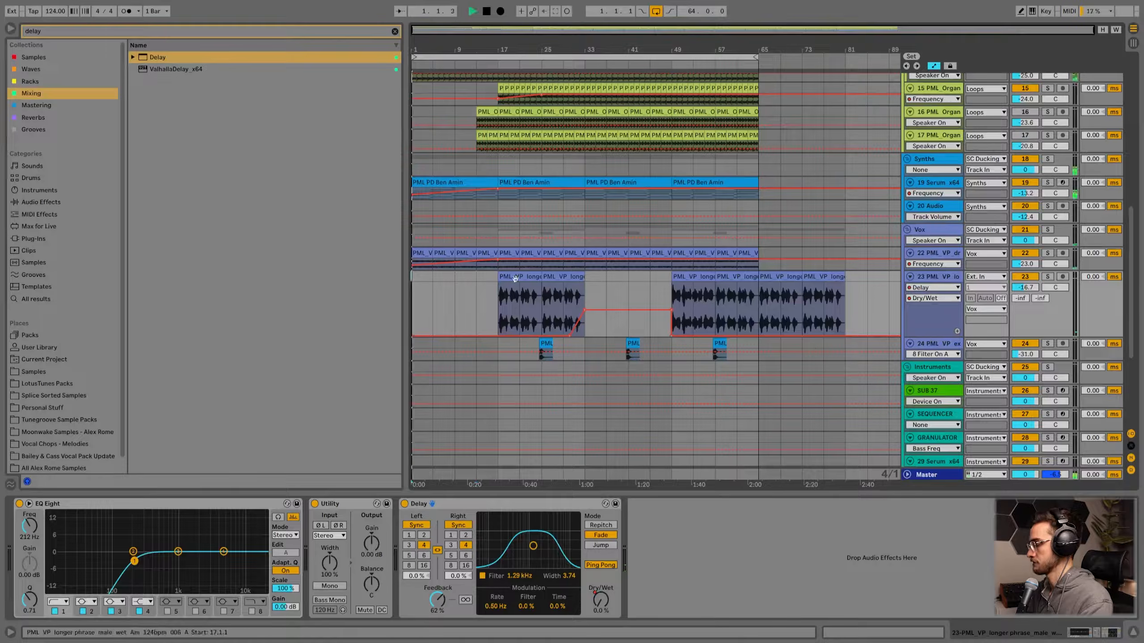
# - Solo and enlarge the Serum synth track, and bring up Serum's filter cutoff as its automation parameter
pyautogui.scroll(3, 496, 284)
pyautogui.click(465, 256)
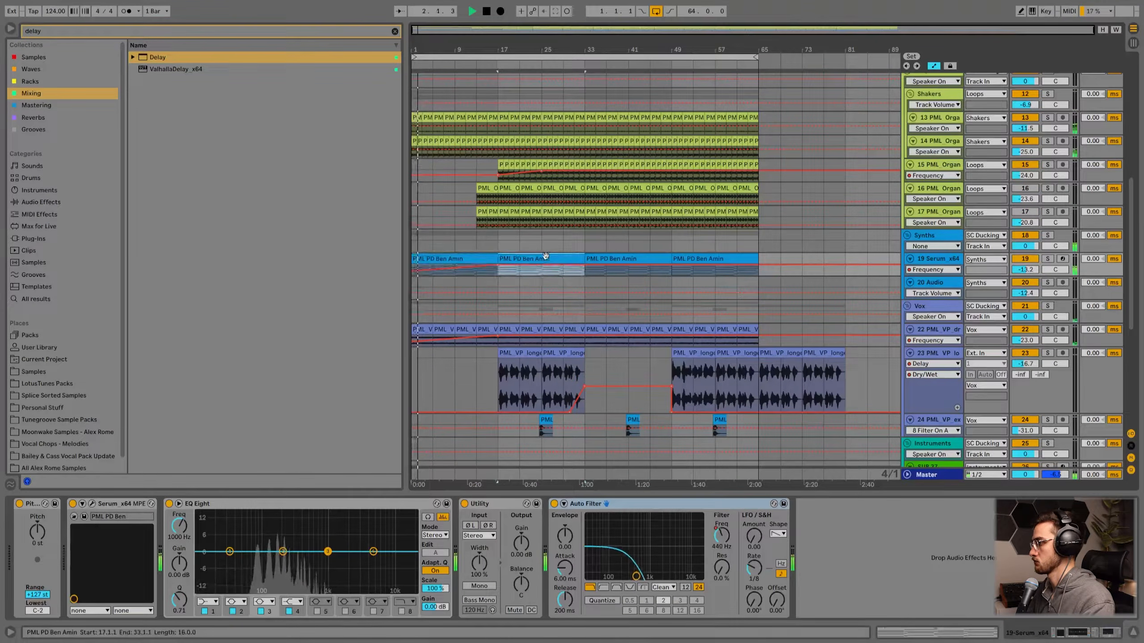
pyautogui.click(1047, 259)
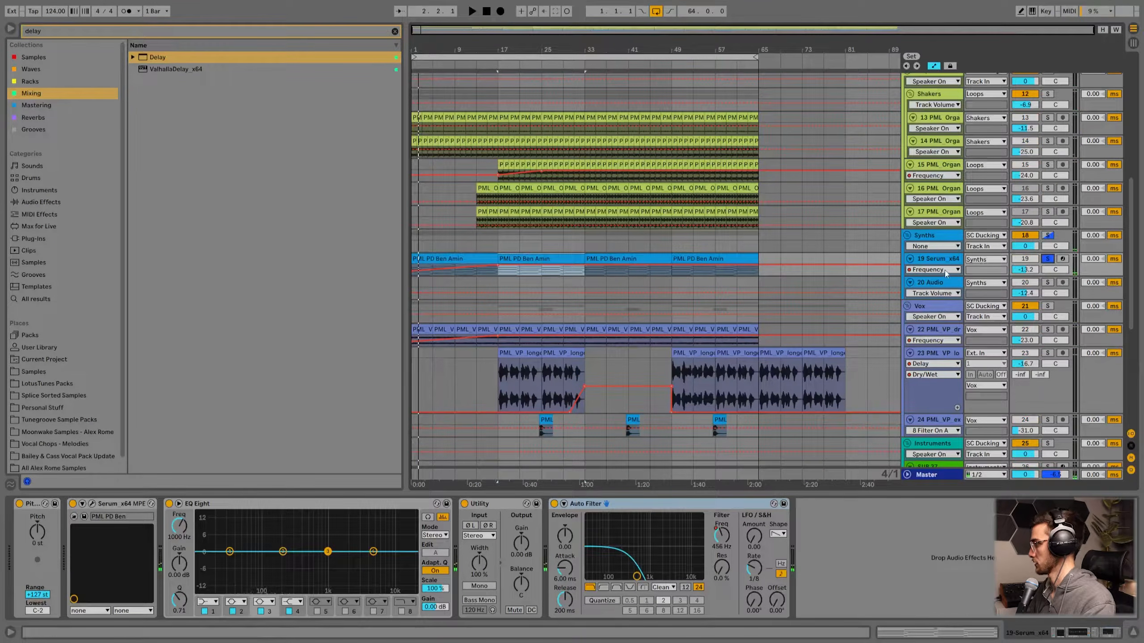
pyautogui.moveTo(944, 275); pyautogui.dragTo(944, 308)
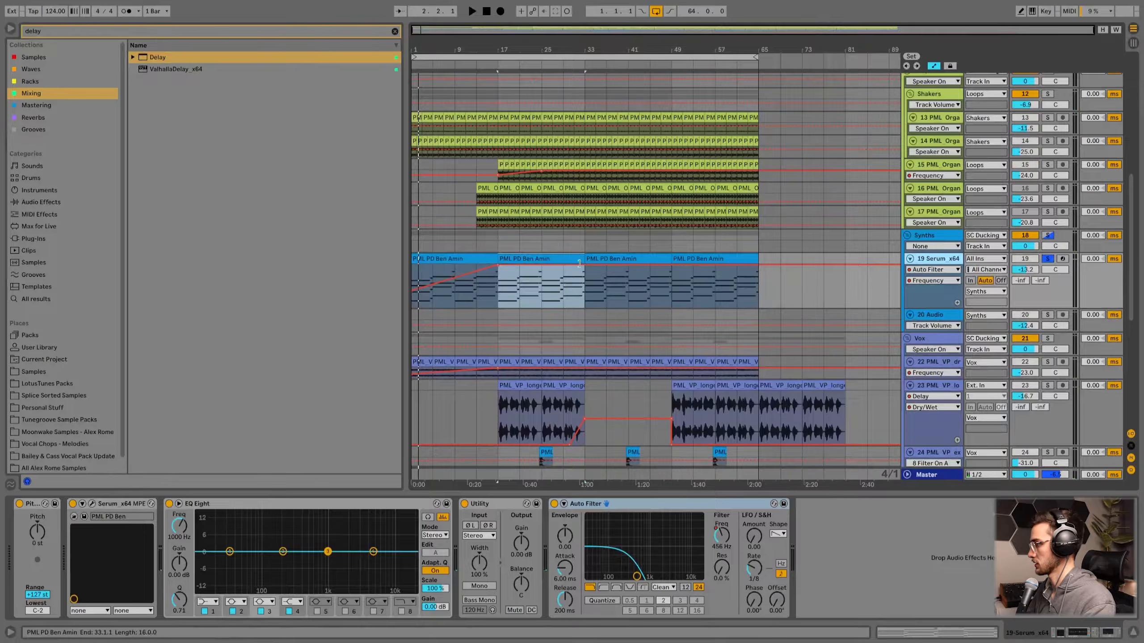
pyautogui.click(92, 504)
pyautogui.click(666, 220)
pyautogui.moveTo(691, 81); pyautogui.dragTo(558, 85)
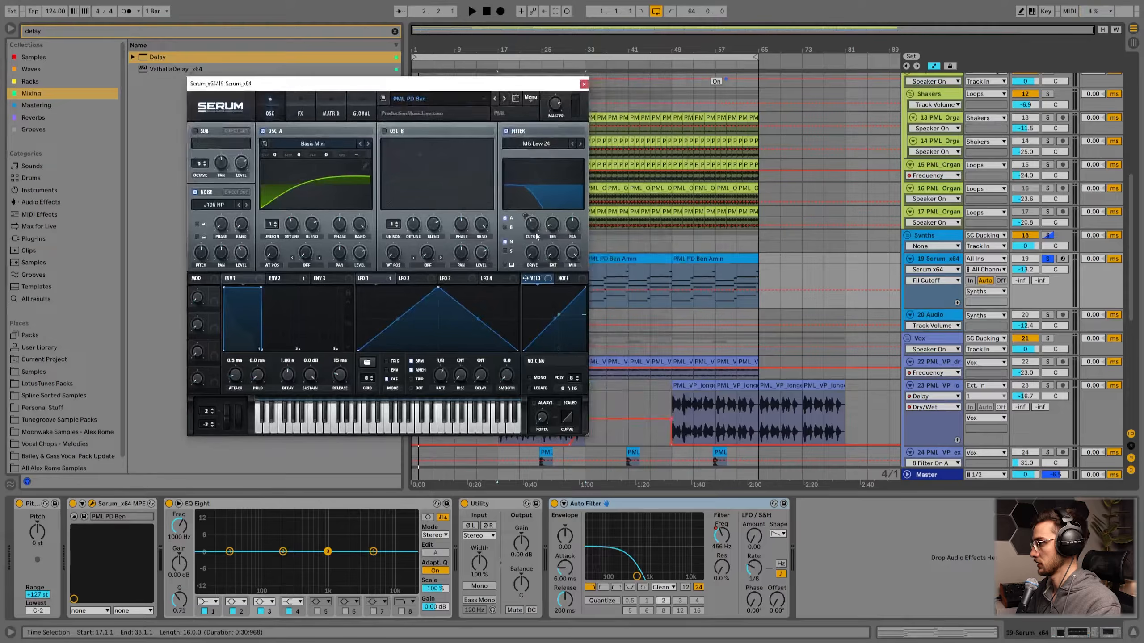
pyautogui.click(584, 84)
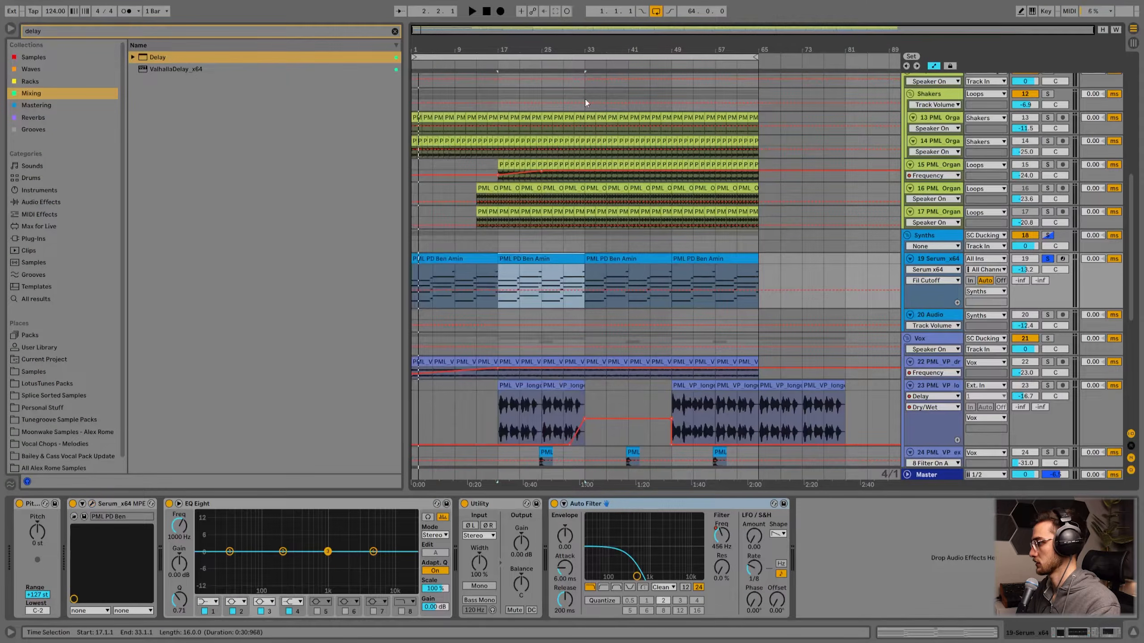
# - Automate Serum's filter cutoff to rise from bar 17 to bar 33 and drop straight back to its base level there
pyautogui.click(585, 288)
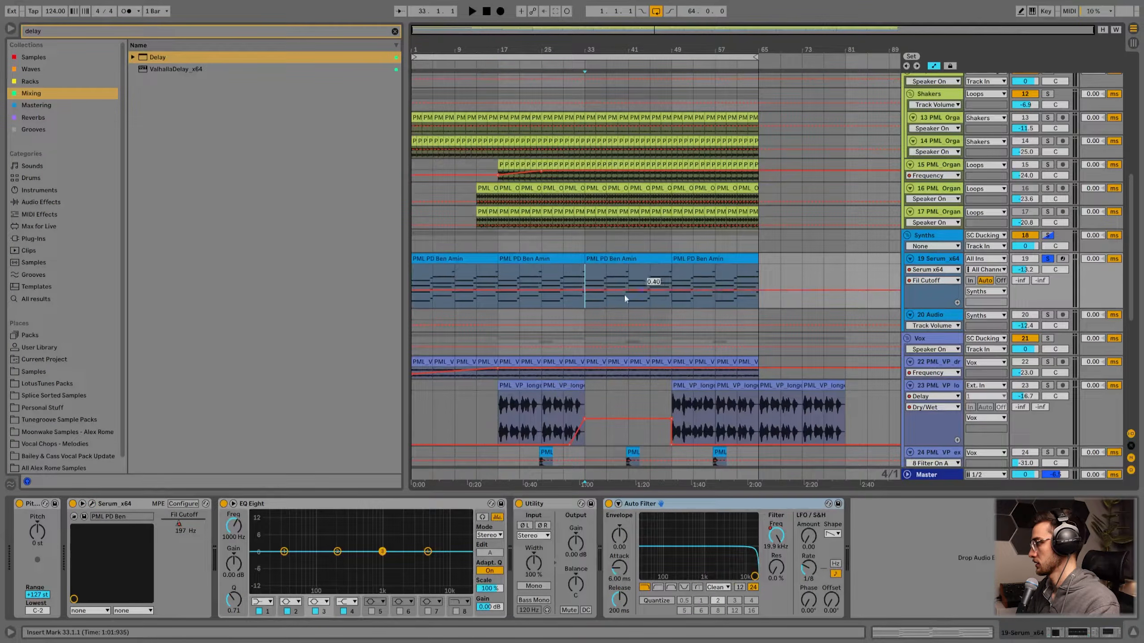
pyautogui.click(499, 290)
pyautogui.moveTo(571, 290); pyautogui.dragTo(585, 271)
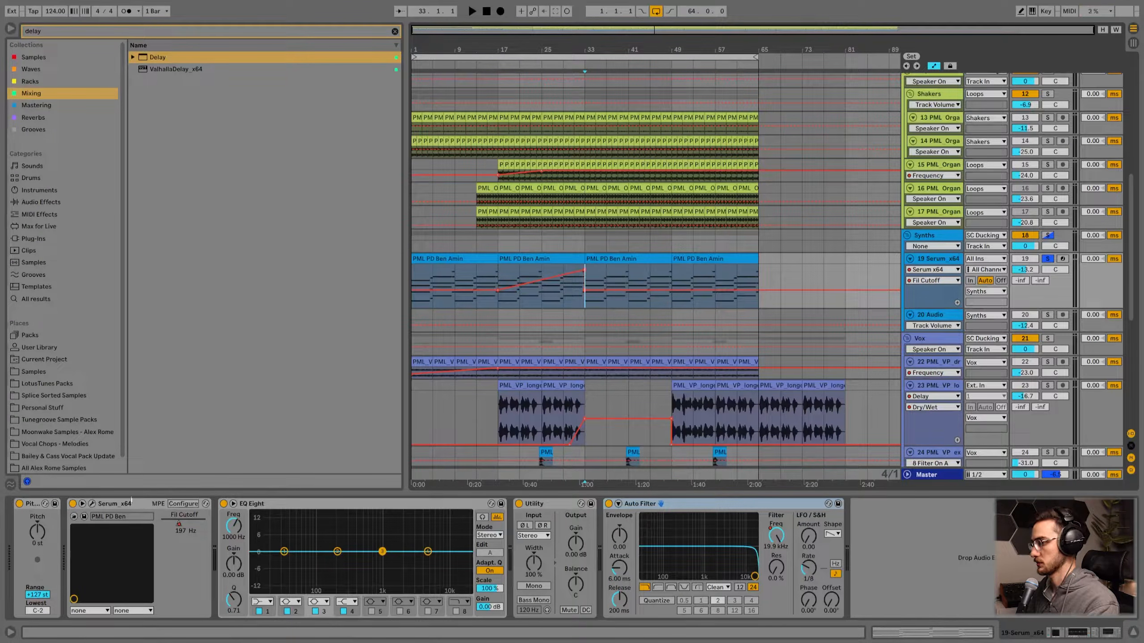
pyautogui.click(92, 504)
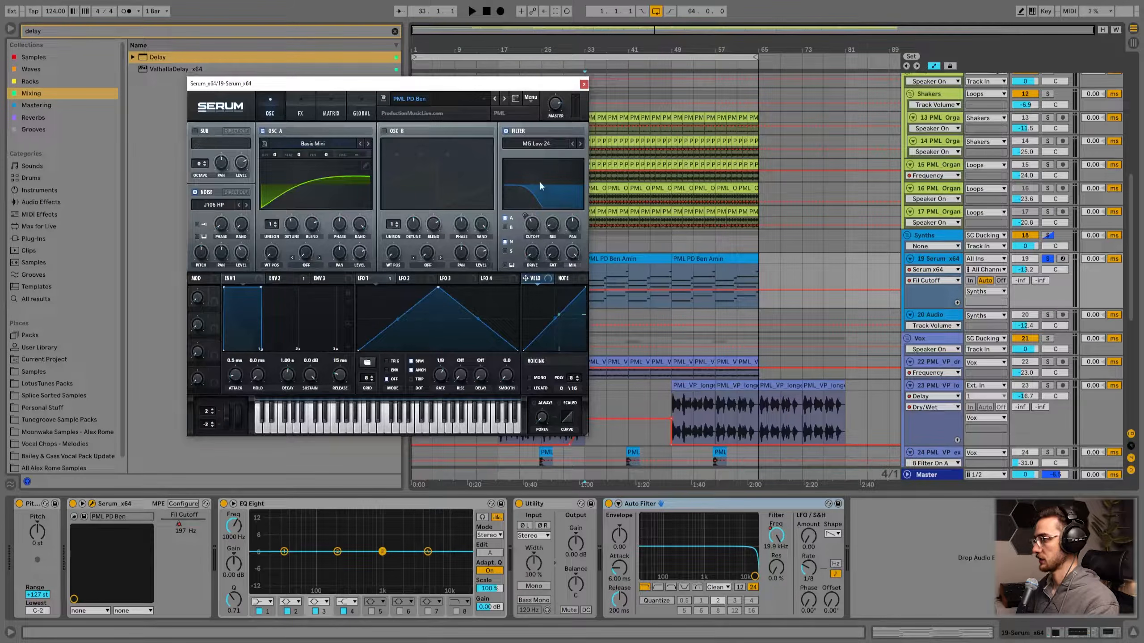
pyautogui.click(584, 84)
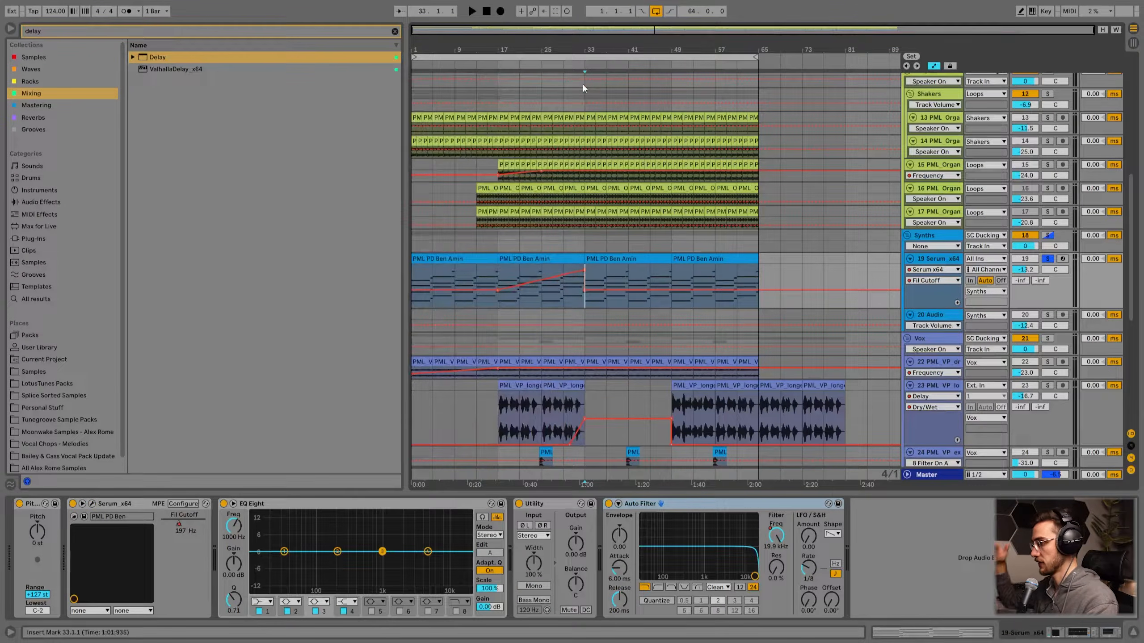
# - Move the cutoff peak slightly ahead of bar 33, lower it to 0.55, and set the unsoloed Serum track's volume to -15.6 dB
pyautogui.click(565, 234)
pyautogui.press('space')
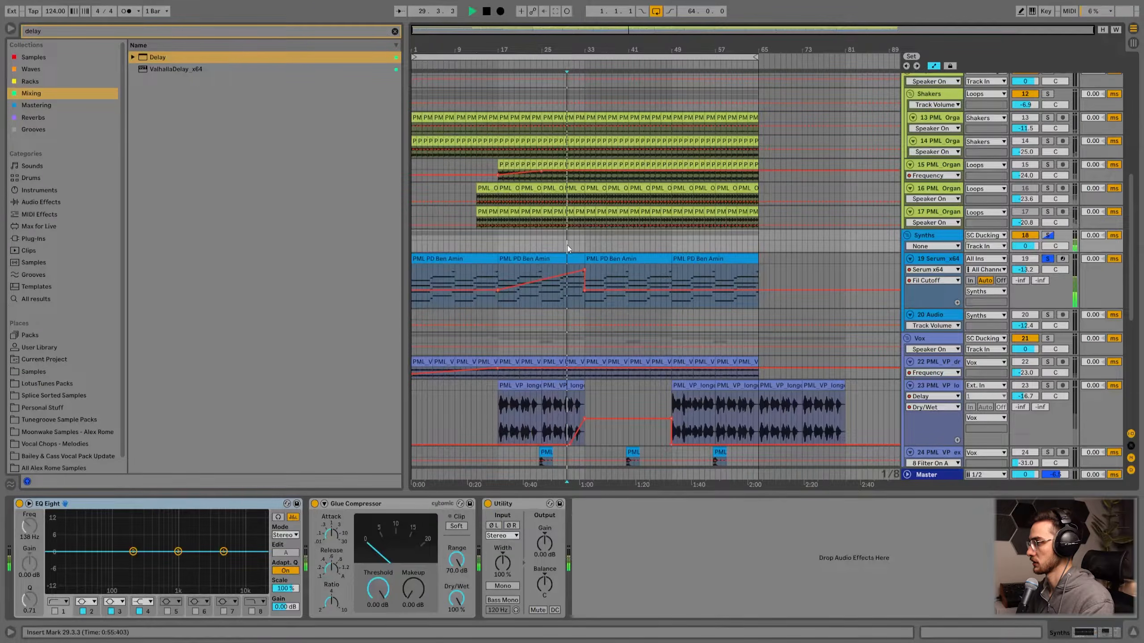
pyautogui.moveTo(586, 271); pyautogui.dragTo(573, 277)
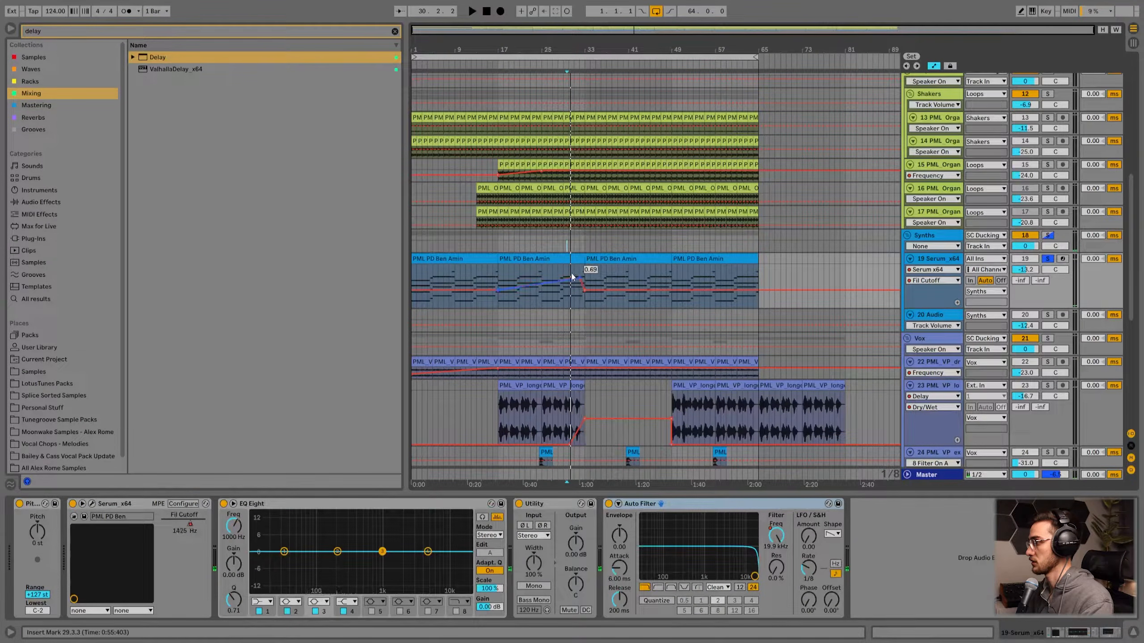
pyautogui.press('space')
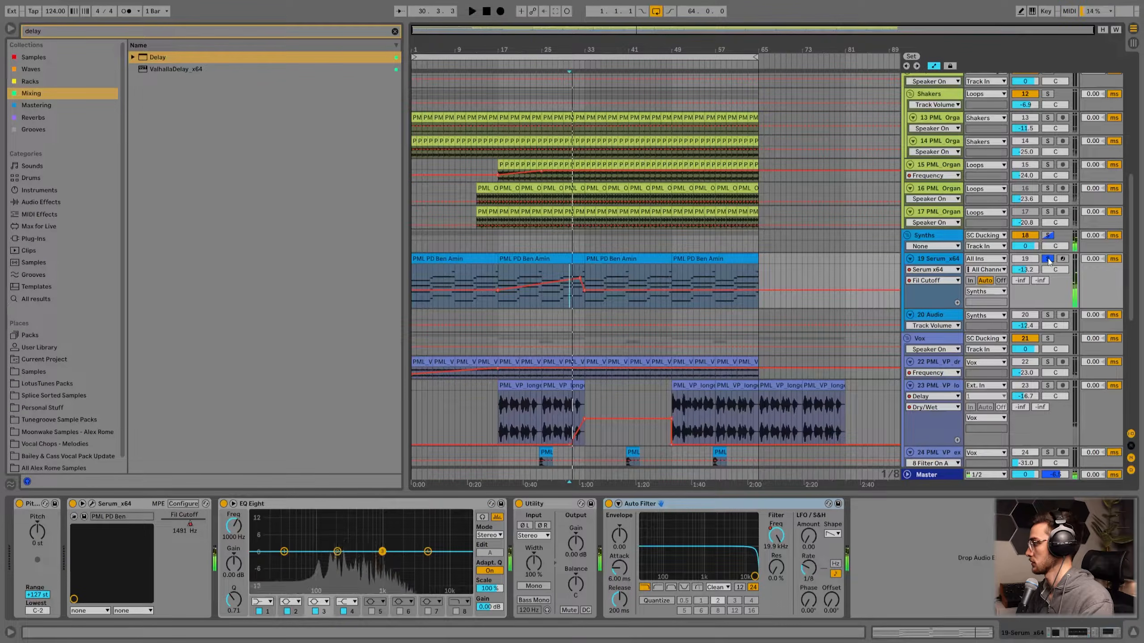
pyautogui.moveTo(579, 278); pyautogui.dragTo(579, 284)
pyautogui.moveTo(1025, 269); pyautogui.dragTo(1025, 275)
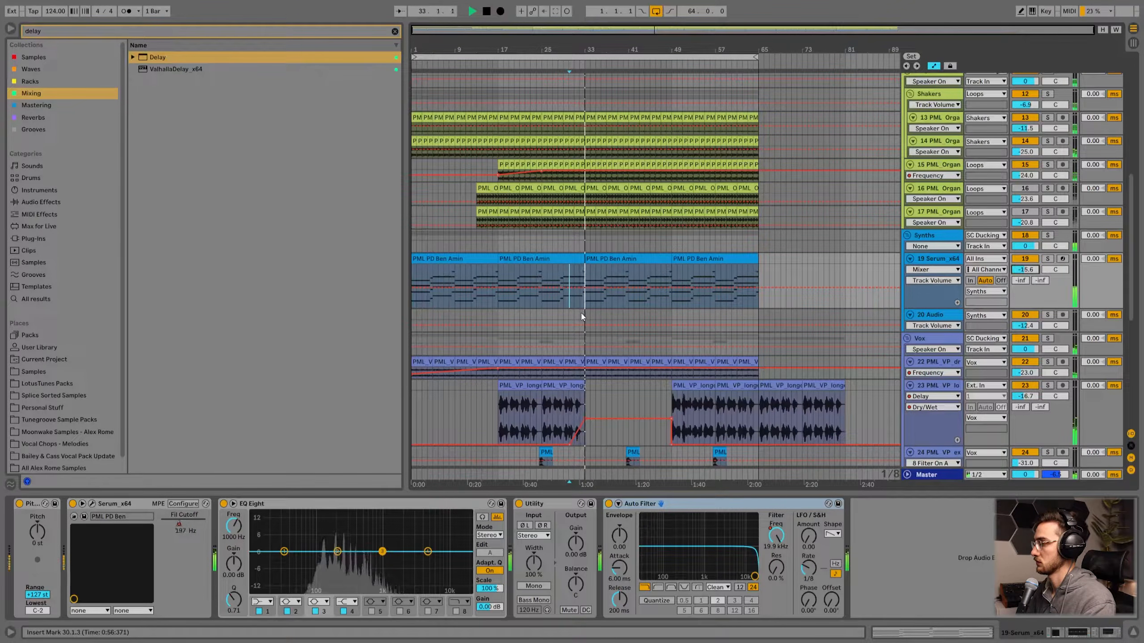
pyautogui.click(184, 516)
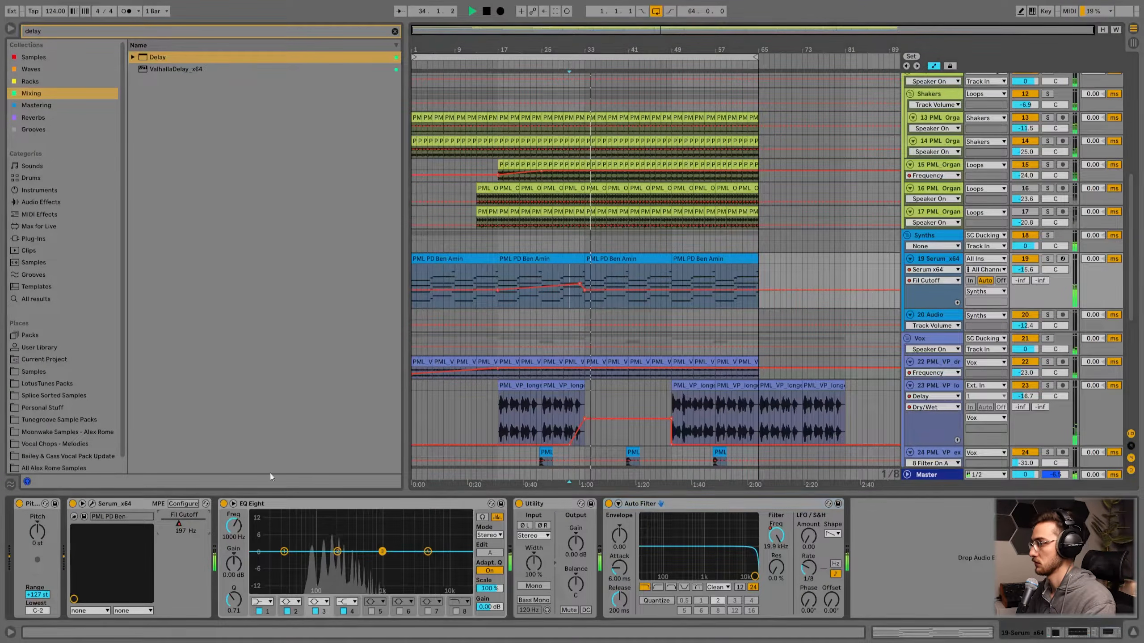
# - Bend the Serum cutoff ramp before bar 33 into a curve that rises slowly at first and steeply at the end
pyautogui.moveTo(930, 309); pyautogui.dragTo(924, 374)
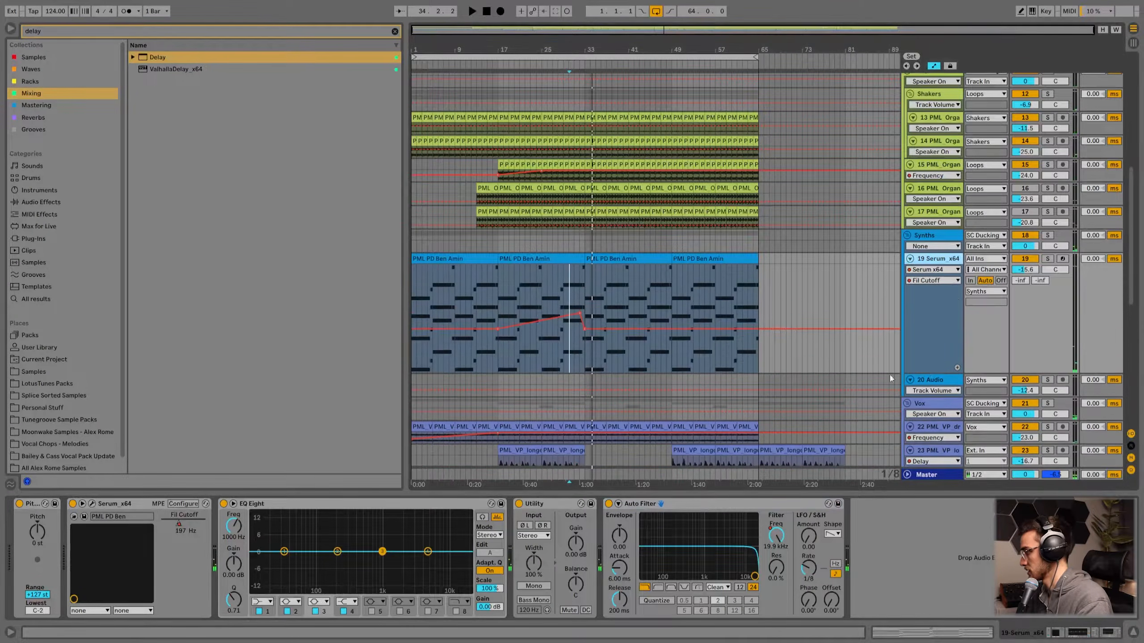
pyautogui.moveTo(555, 59); pyautogui.dragTo(527, 377)
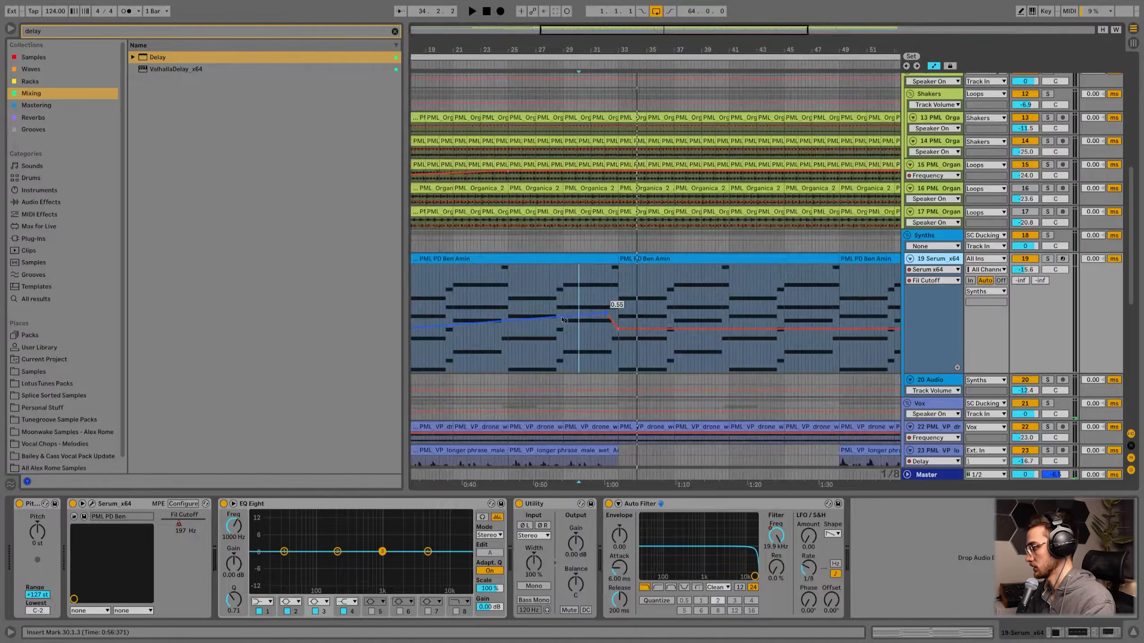
pyautogui.moveTo(563, 319); pyautogui.dragTo(563, 331)
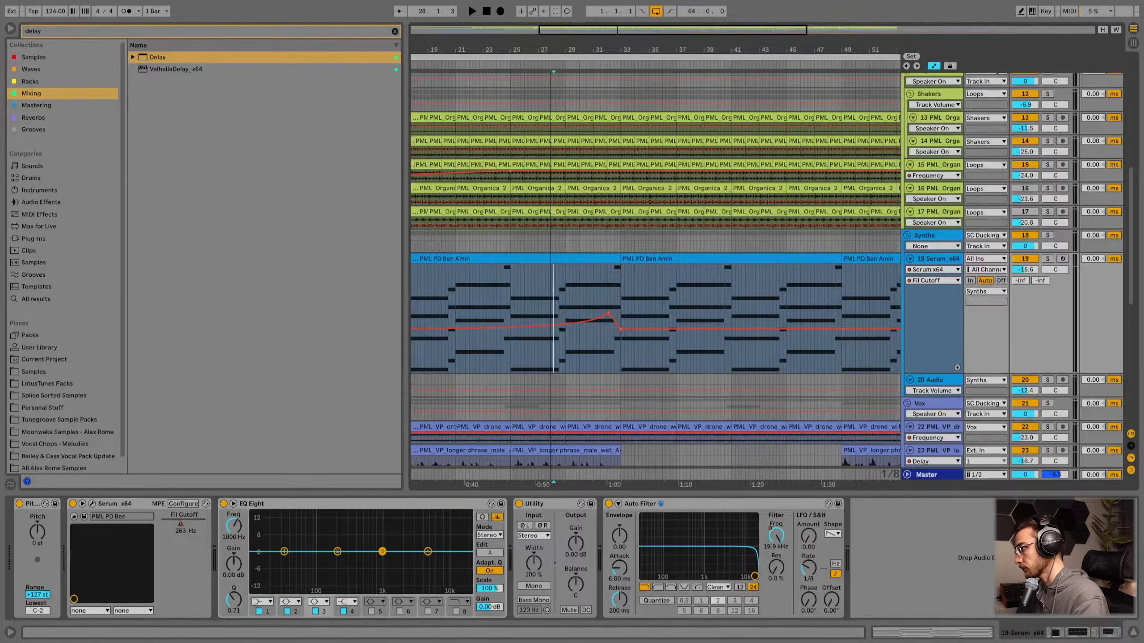
pyautogui.hscroll(-5, 643, 334)
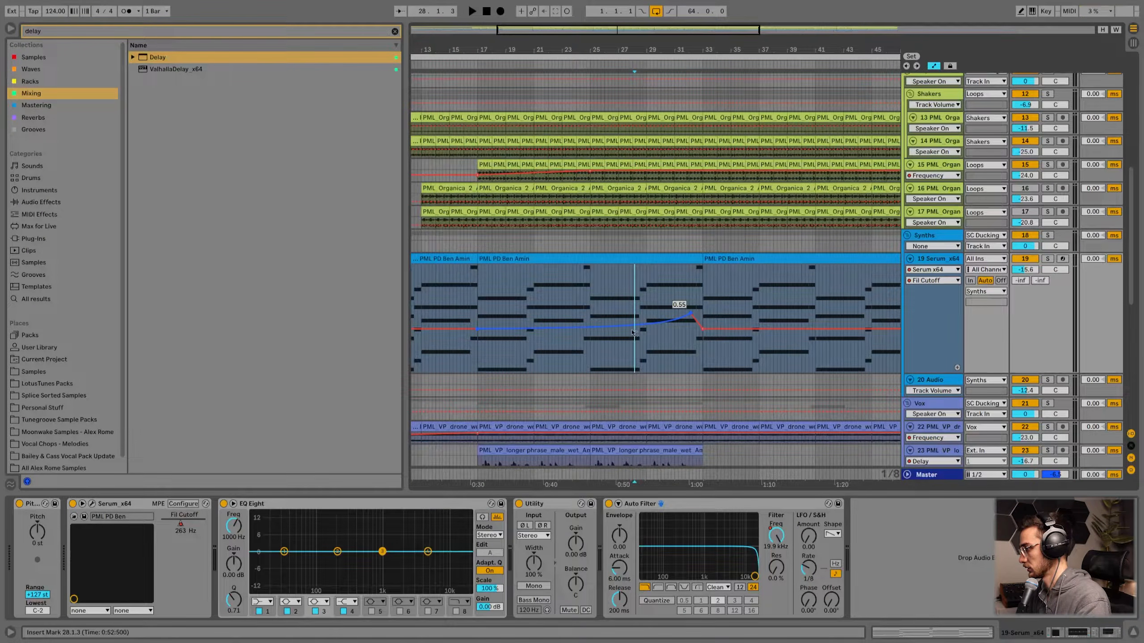
# - Play from bar 27 and raise the Serum cutoff peak to about 0.74, placing it exactly at bar 33
pyautogui.click(624, 304)
pyautogui.press('space')
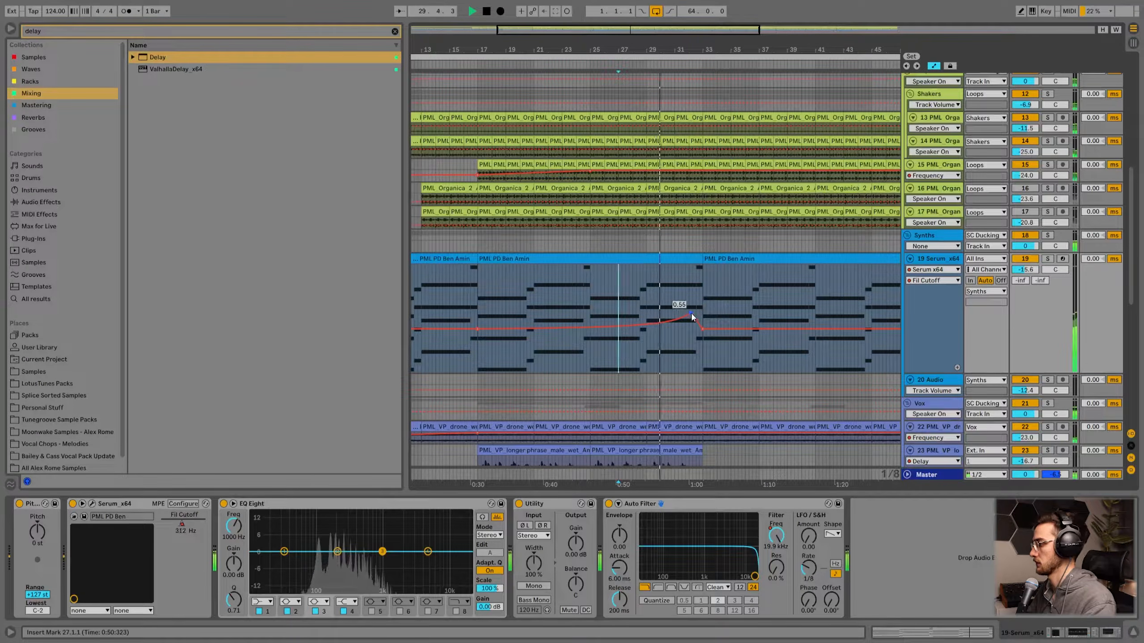
pyautogui.moveTo(692, 316); pyautogui.dragTo(703, 293)
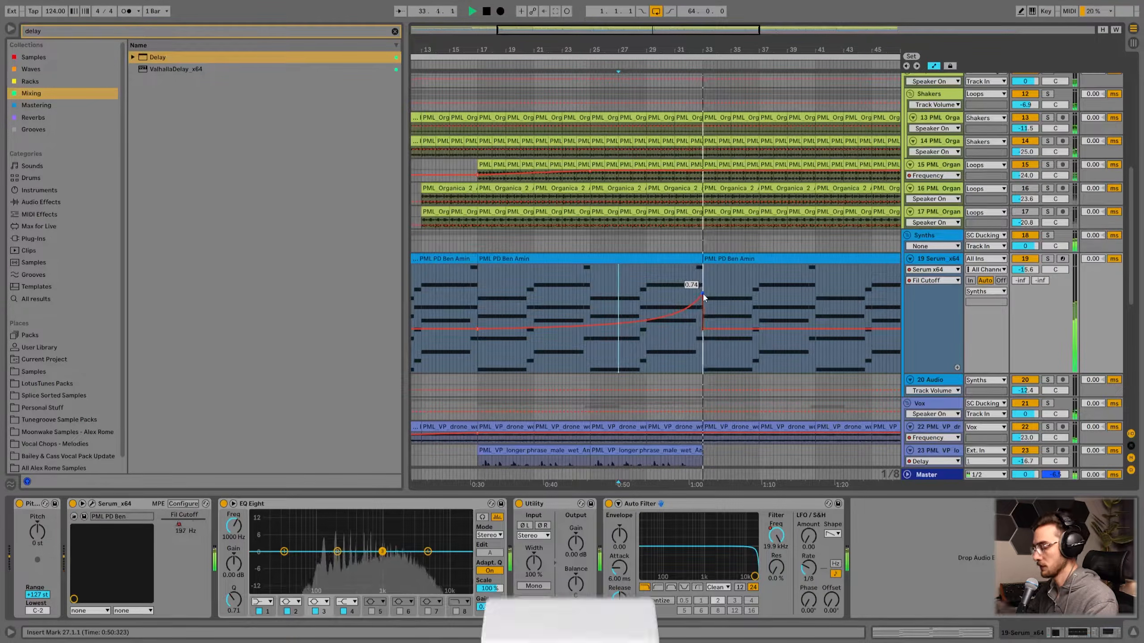
pyautogui.press('space')
# - Show the full arrangement again with the enlarged Serum and vocal tracks returned to compact height
pyautogui.moveTo(661, 49); pyautogui.dragTo(565, 94)
pyautogui.click(548, 350)
pyautogui.press('h')
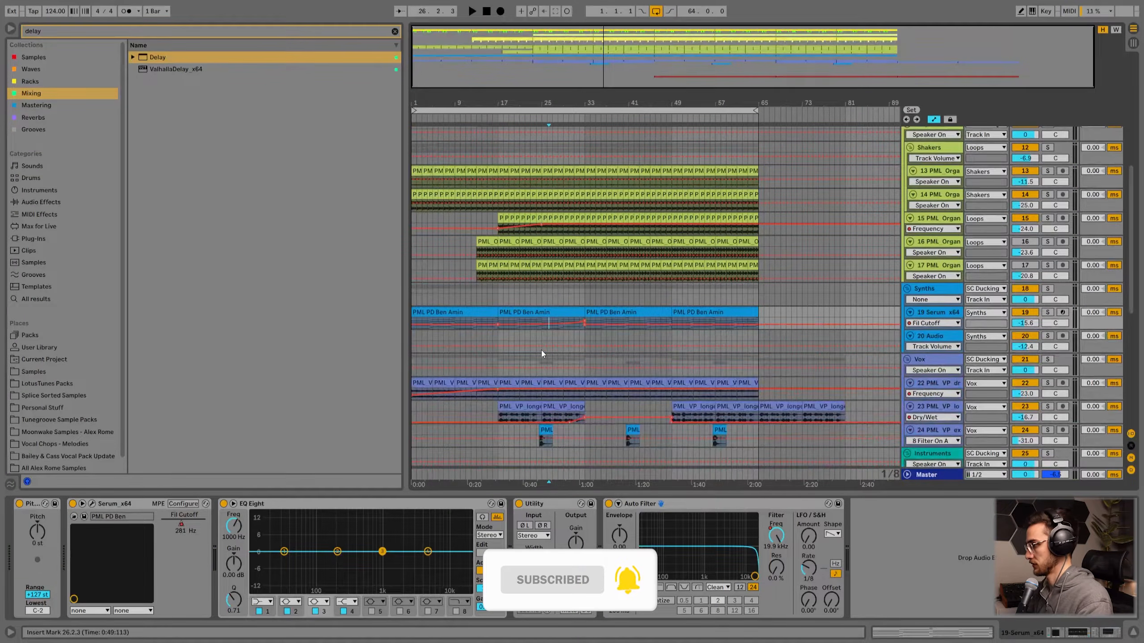
pyautogui.rightClick(542, 350)
pyautogui.click(619, 456)
pyautogui.click(565, 296)
pyautogui.scroll(3, 585, 311)
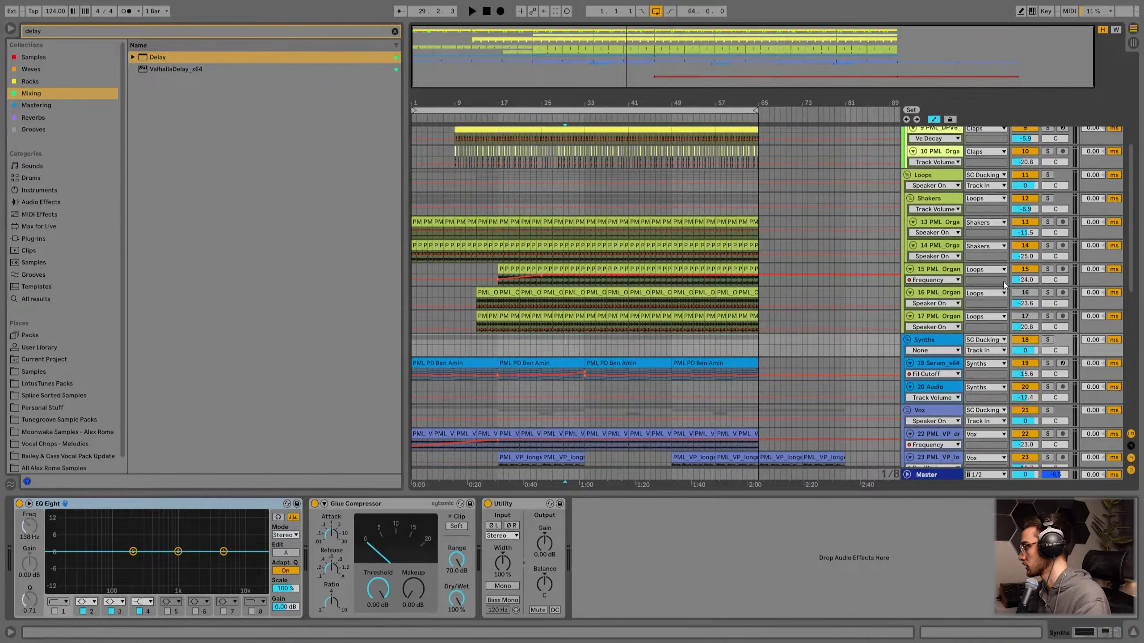
# - Remove the clips on loop tracks 16 and 17 before bar 33 and play from that point
pyautogui.moveTo(571, 316); pyautogui.dragTo(488, 296)
pyautogui.click(1026, 293)
pyautogui.click(1025, 317)
pyautogui.click(581, 317)
pyautogui.press('space')
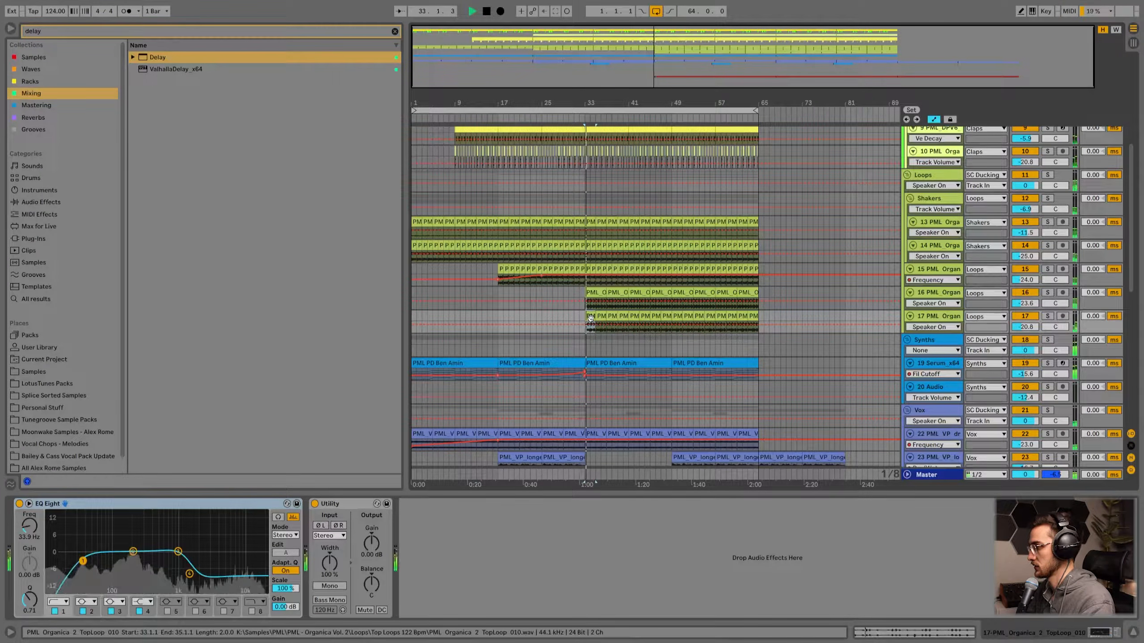
# - Solo loop track 17 briefly, set its volume to -22.5 dB, and remove its clips between bars 33 and 41
pyautogui.click(1048, 317)
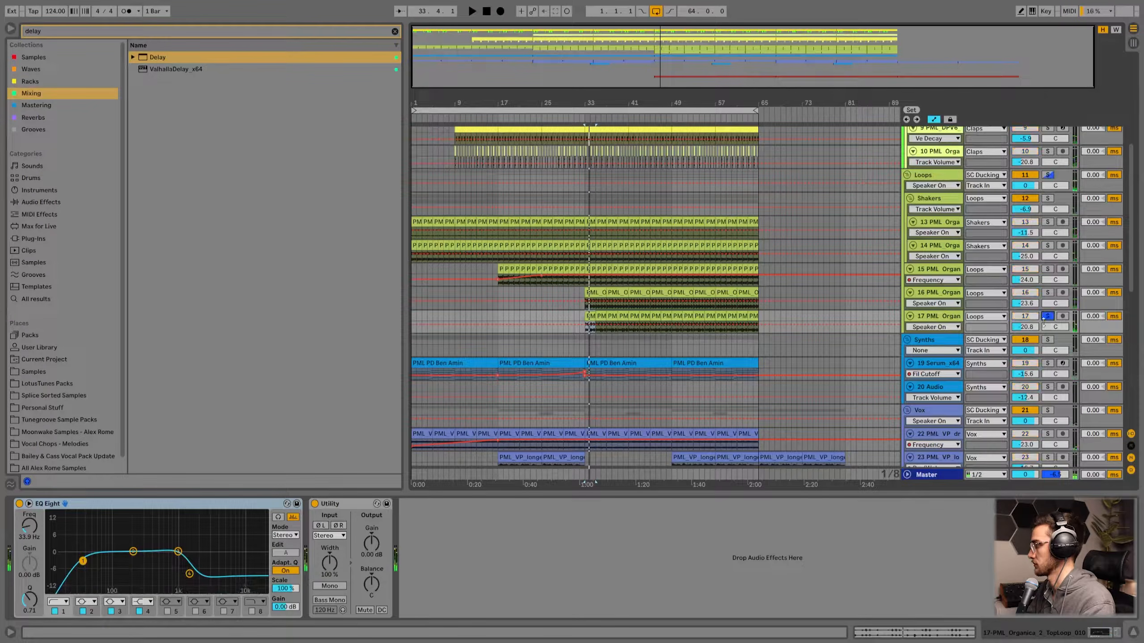
pyautogui.click(1048, 317)
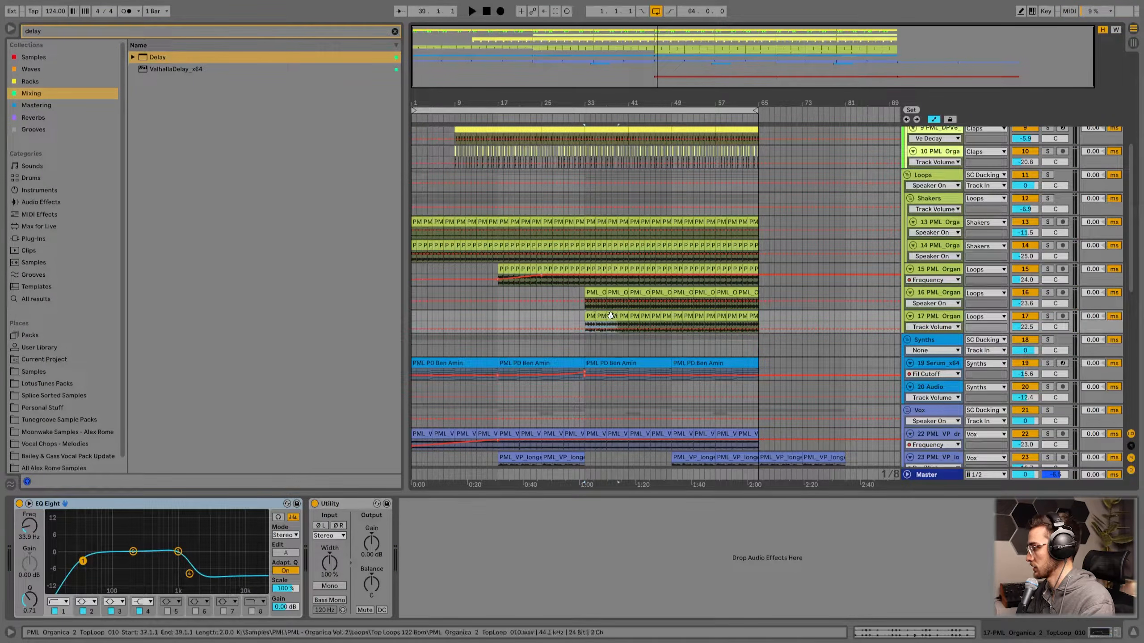
pyautogui.press('Delete')
pyautogui.click(583, 317)
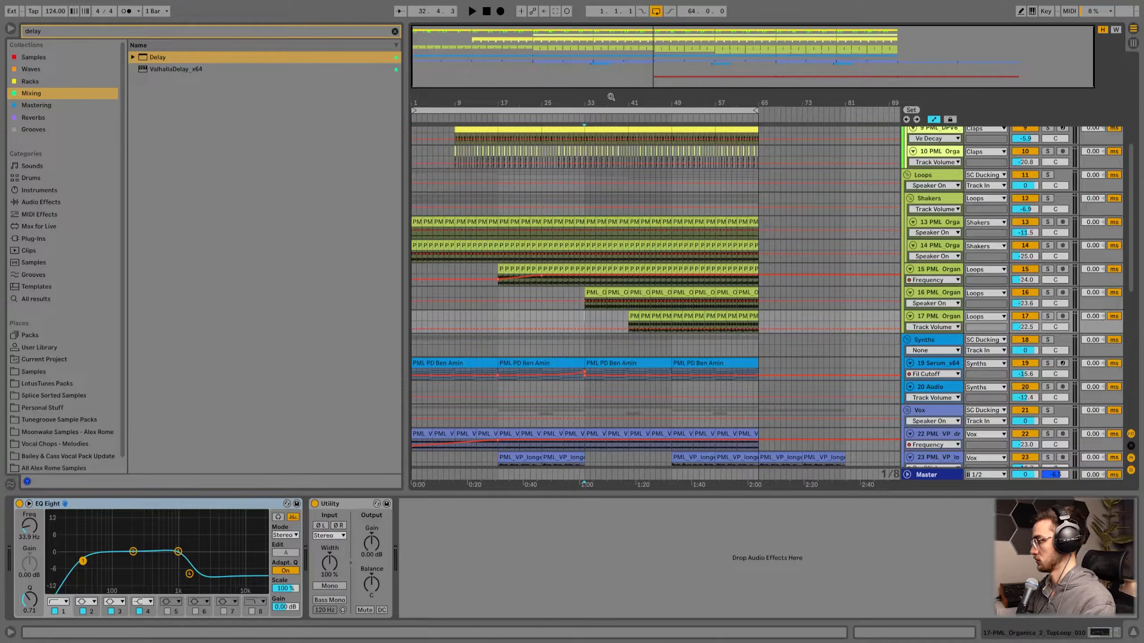
# - During playback from bar 33, cut track 16's highs by about 5.8 dB at 4 kHz and raise its low-cut frequency in EQ Eight
pyautogui.moveTo(600, 100); pyautogui.dragTo(621, 126)
pyautogui.click(599, 293)
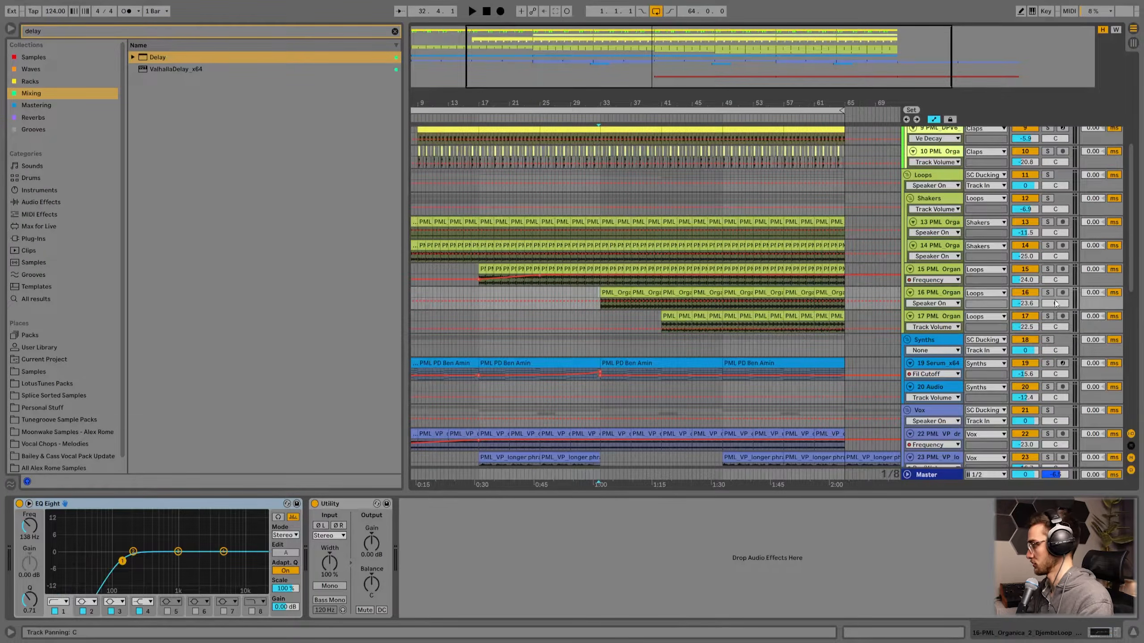
pyautogui.press('space')
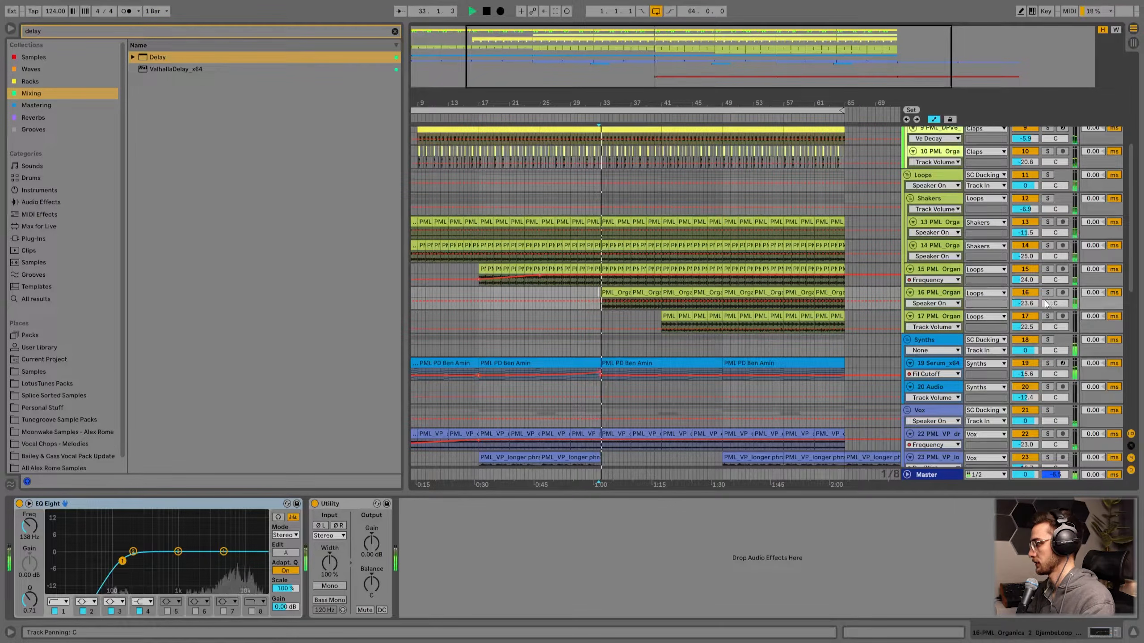
pyautogui.scroll(2, 589, 346)
pyautogui.moveTo(602, 335); pyautogui.dragTo(631, 335)
pyautogui.moveTo(224, 552); pyautogui.dragTo(218, 567)
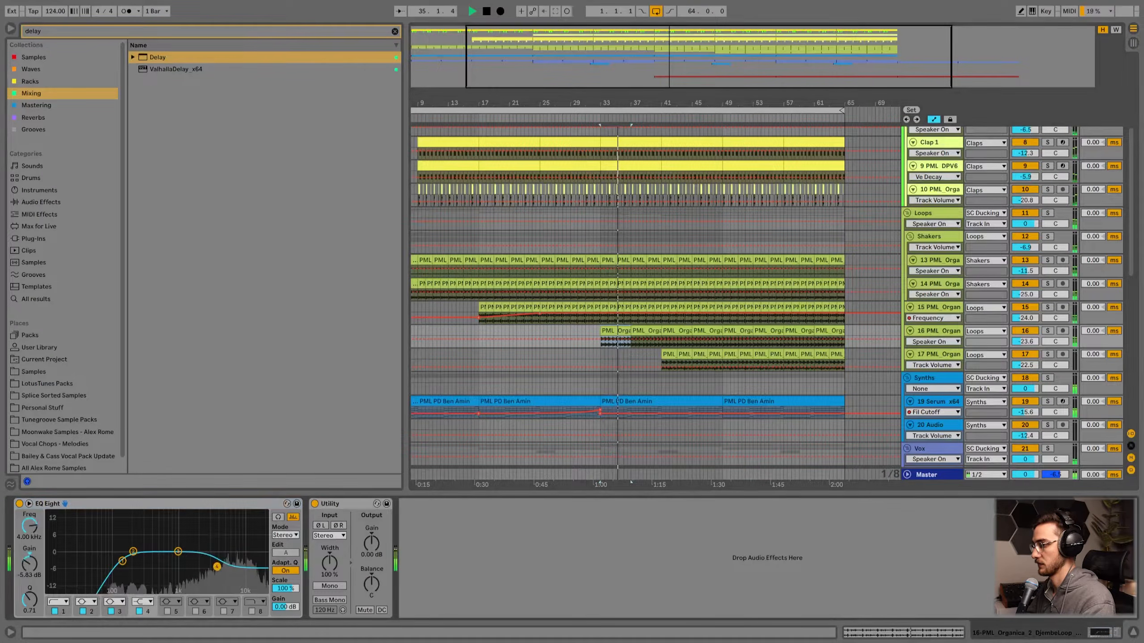
pyautogui.moveTo(123, 561); pyautogui.dragTo(135, 567)
# - Add a Pitch MIDI effect before the instrument on the SUB track and set it to -12 st
pyautogui.click(592, 356)
pyautogui.rightClick(592, 357)
pyautogui.click(677, 476)
pyautogui.scroll(-15, 619, 350)
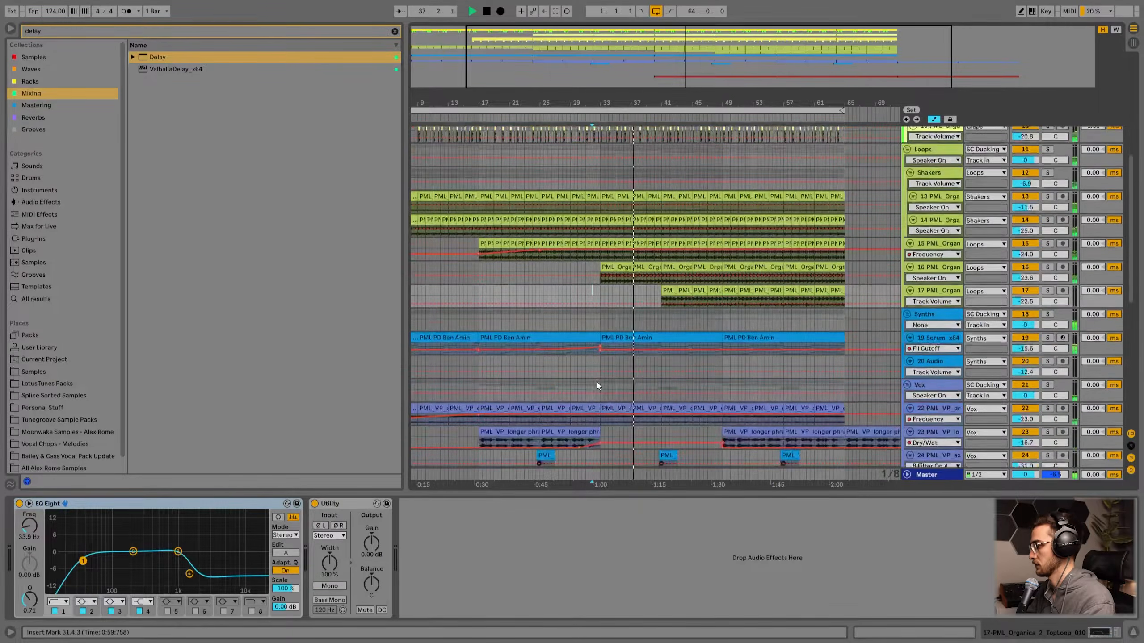
pyautogui.click(656, 388)
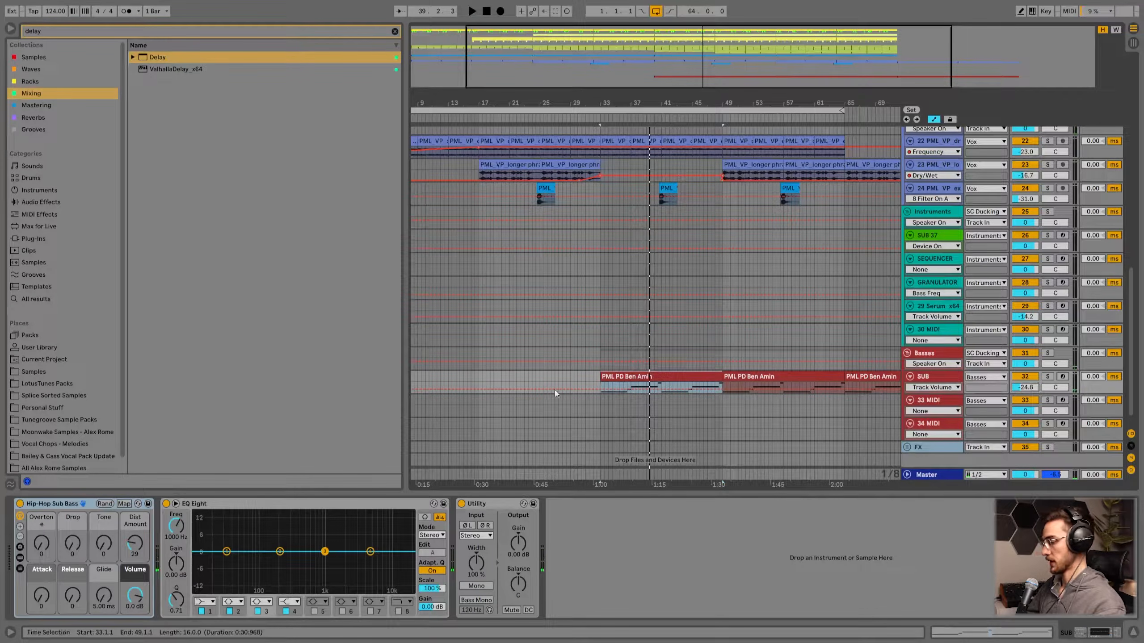
pyautogui.click(393, 32)
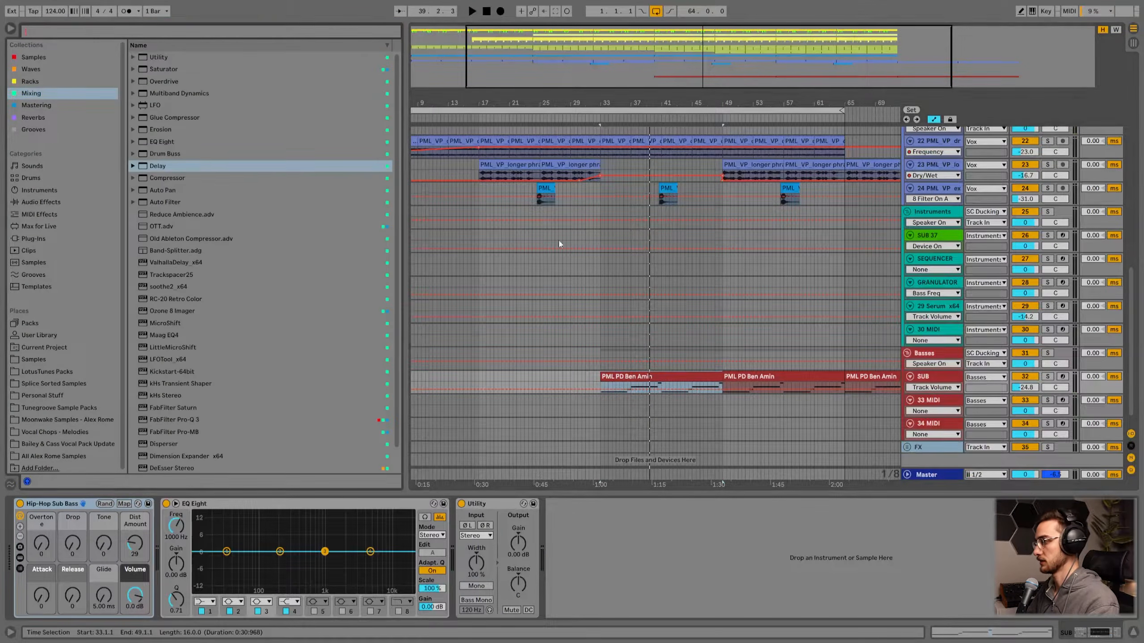
pyautogui.click(648, 374)
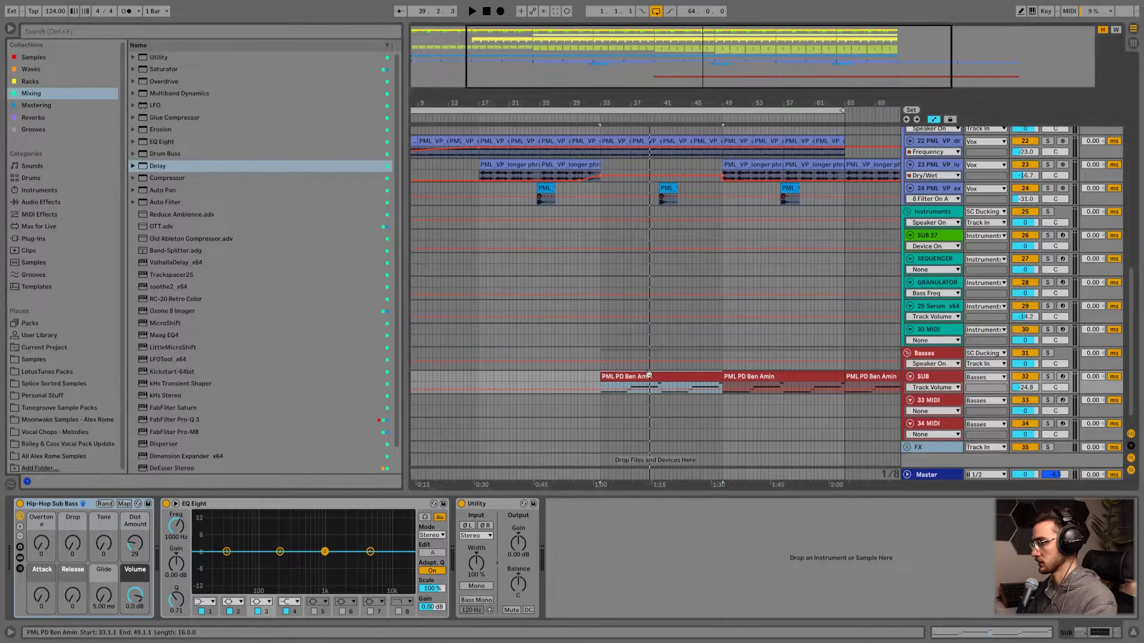
pyautogui.click(38, 216)
pyautogui.click(95, 29)
pyautogui.write('pitch')
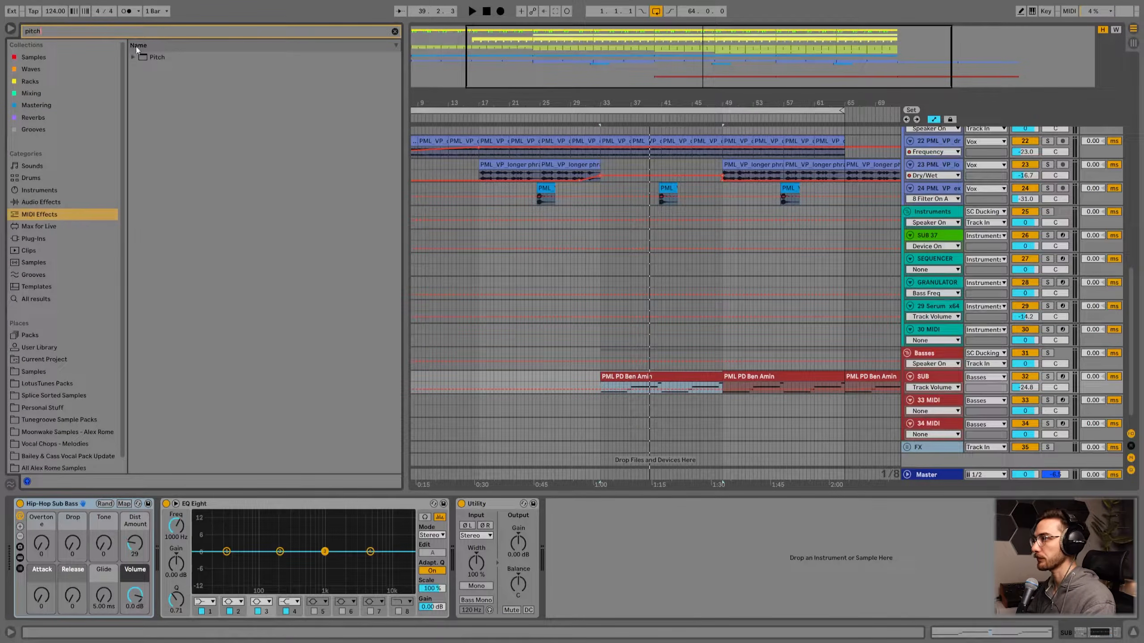
pyautogui.click(149, 59)
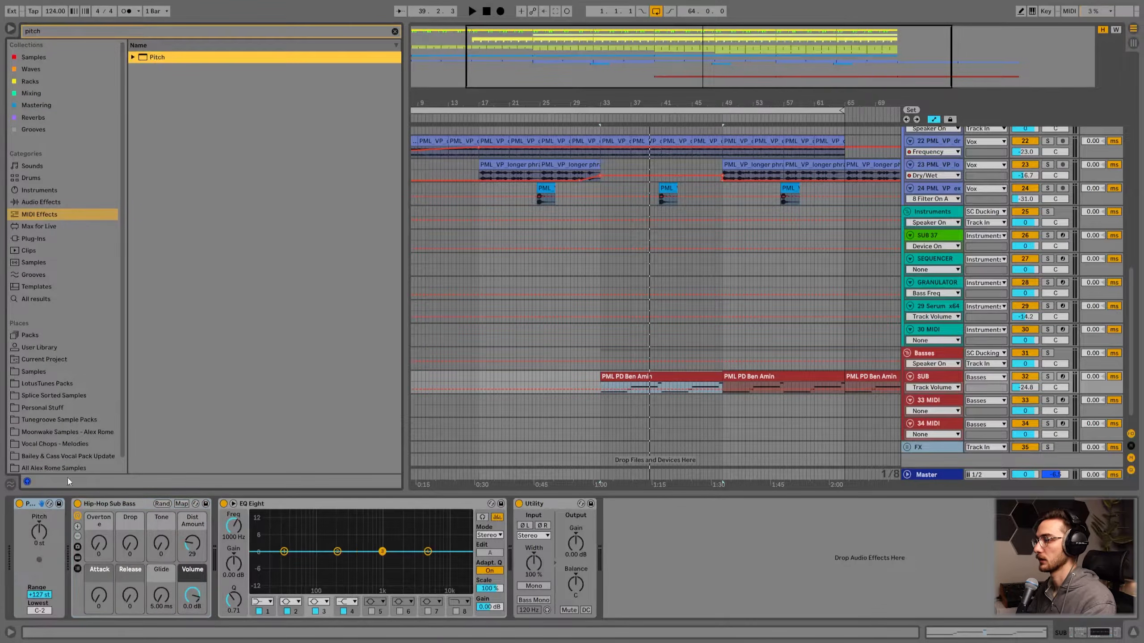
pyautogui.click(38, 532)
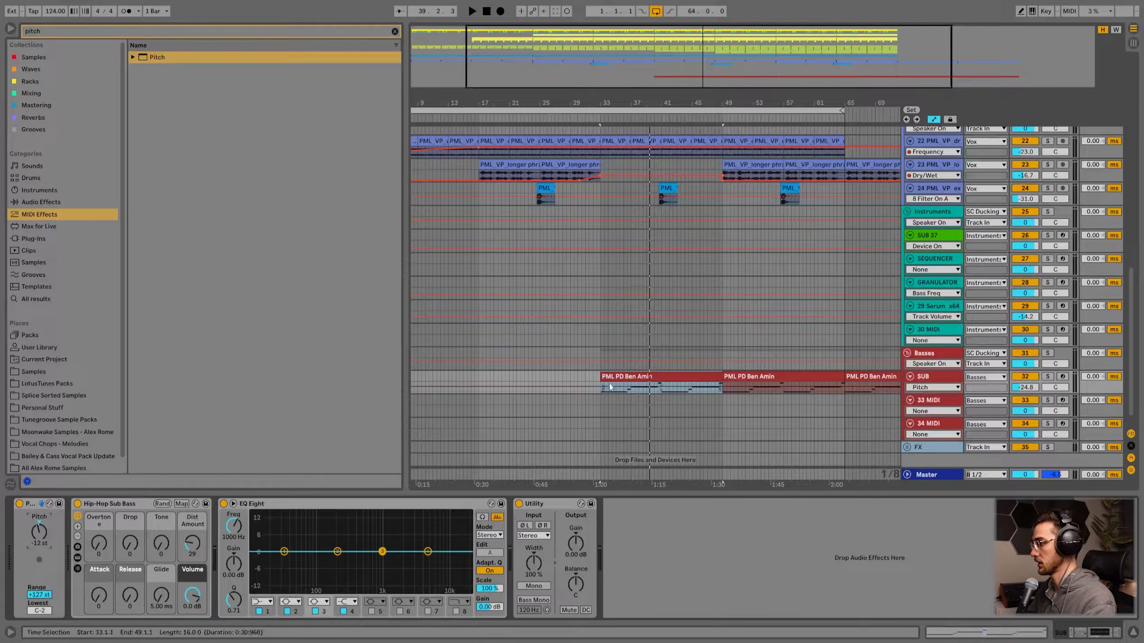
# - During playback from bar 33, set the SUB track's volume to -27.8 dB and the sub bass Tone to 74
pyautogui.press('space')
pyautogui.moveTo(1030, 388); pyautogui.dragTo(1030, 395)
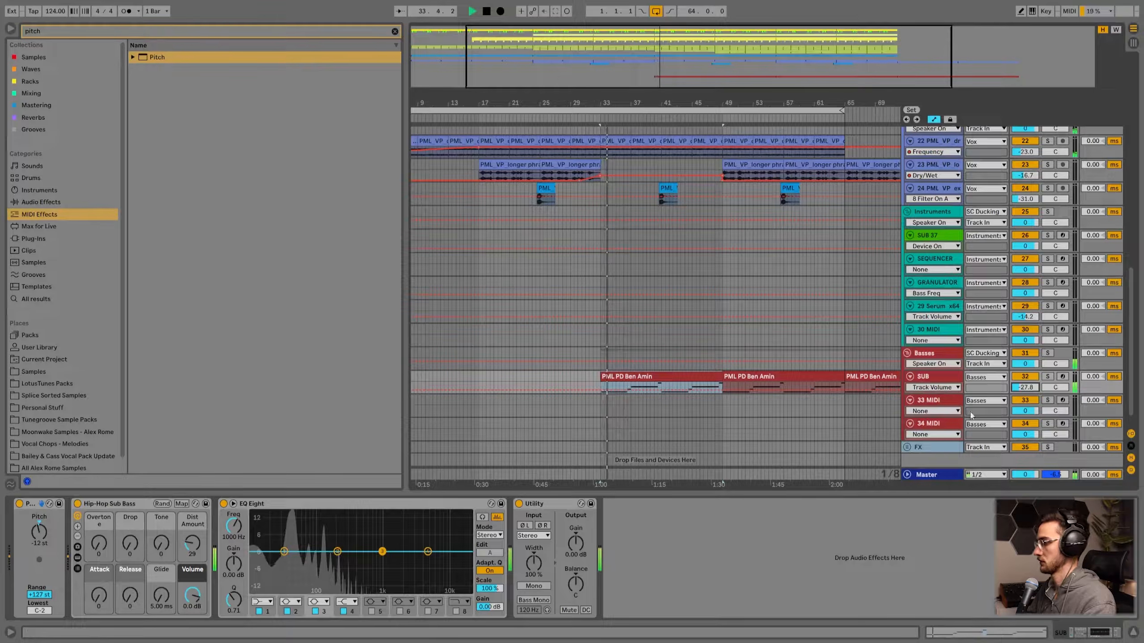
pyautogui.click(669, 375)
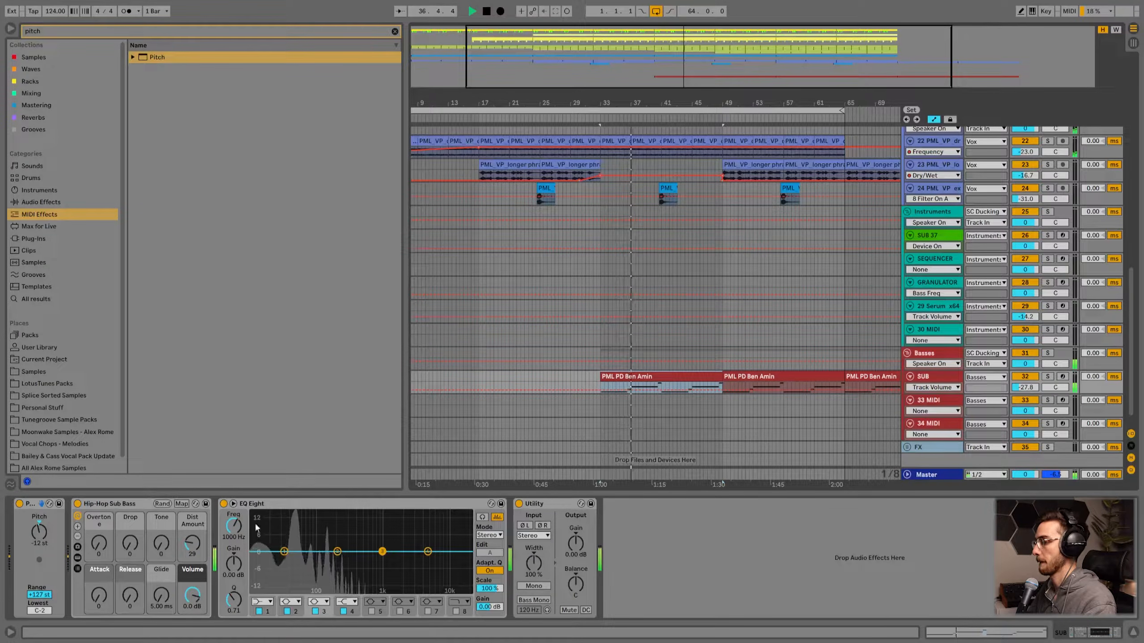
pyautogui.moveTo(165, 544)
pyautogui.mouseDown()
pyautogui.moveTo(165, 509)
pyautogui.moveTo(165, 547)
pyautogui.mouseUp()
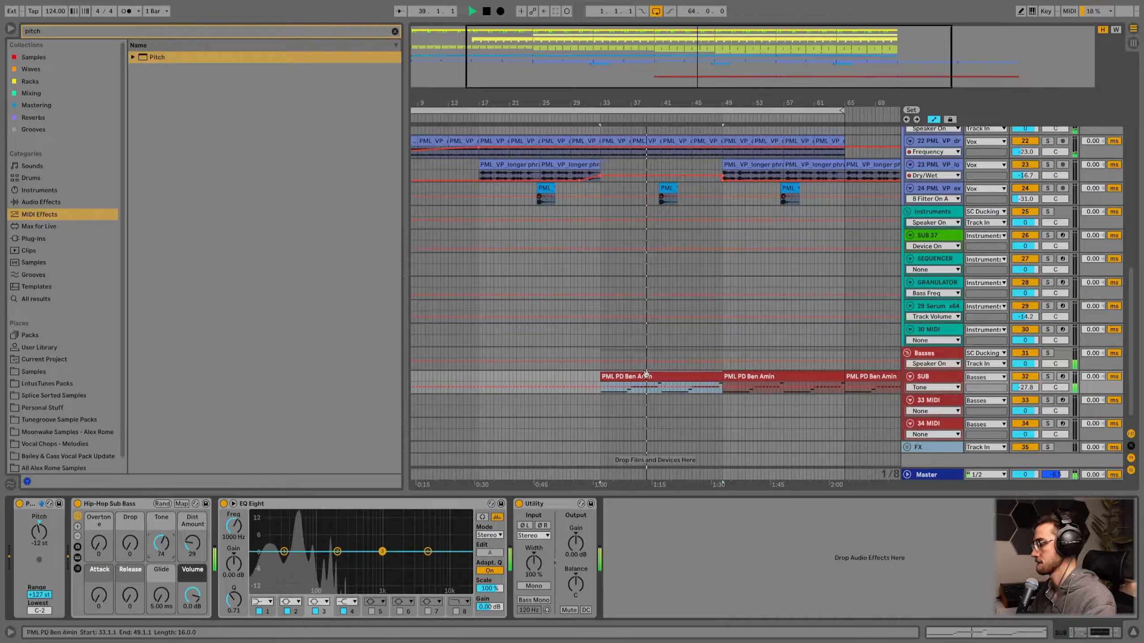
# - Set the sub bass Glide to 84.6 ms while listening, and stop playback
pyautogui.click(588, 376)
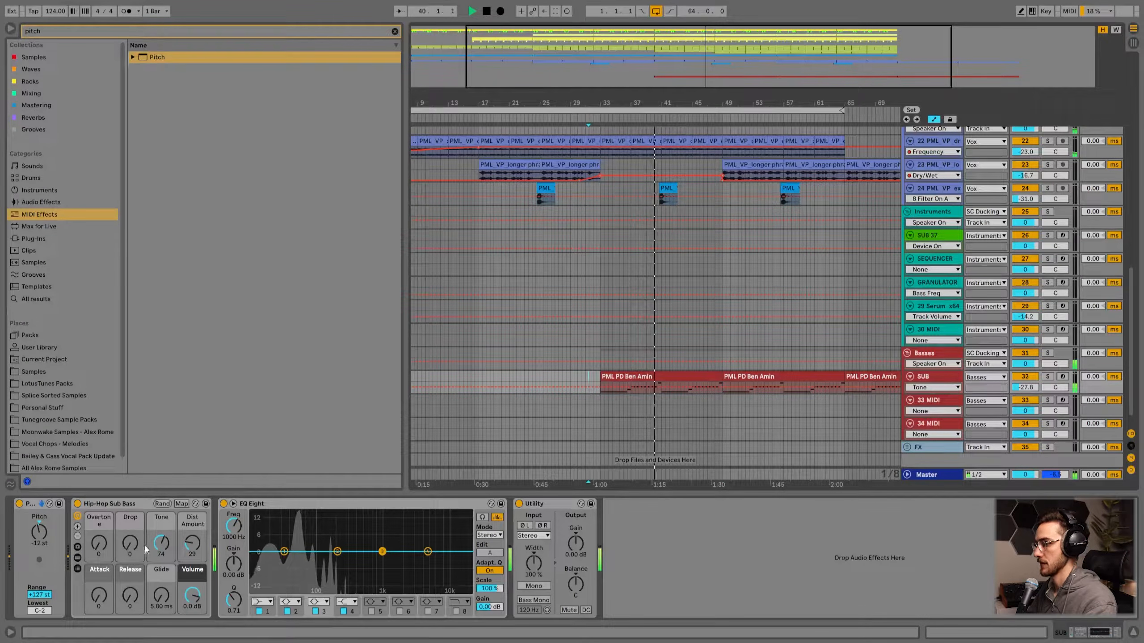
pyautogui.moveTo(161, 596); pyautogui.dragTo(161, 590)
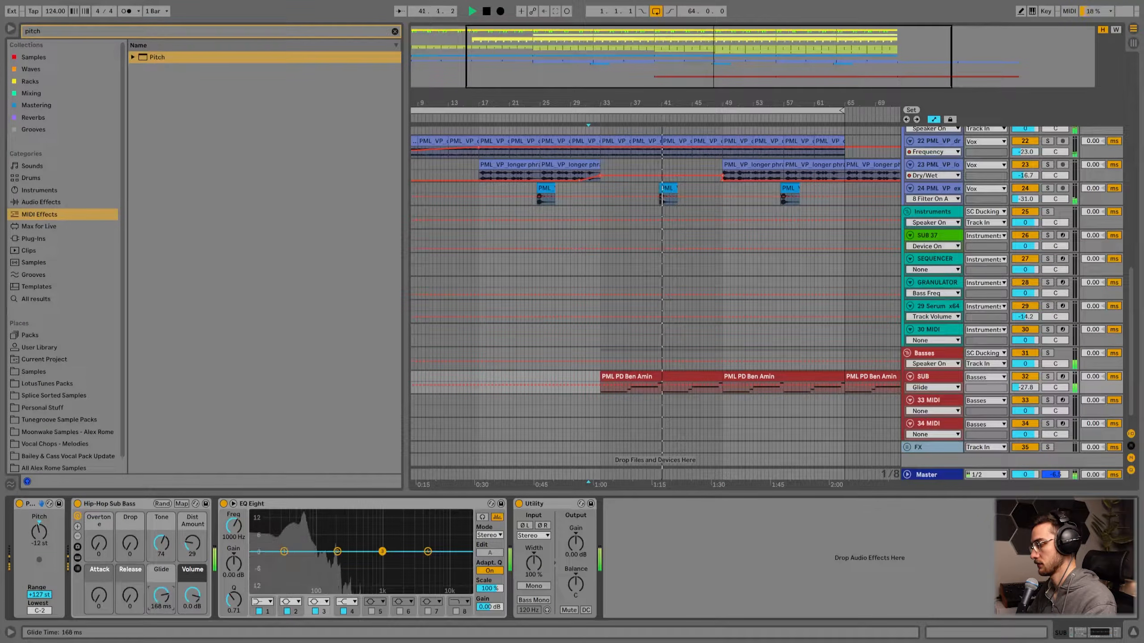
pyautogui.click(598, 358)
pyautogui.scroll(5, 657, 349)
pyautogui.press('space')
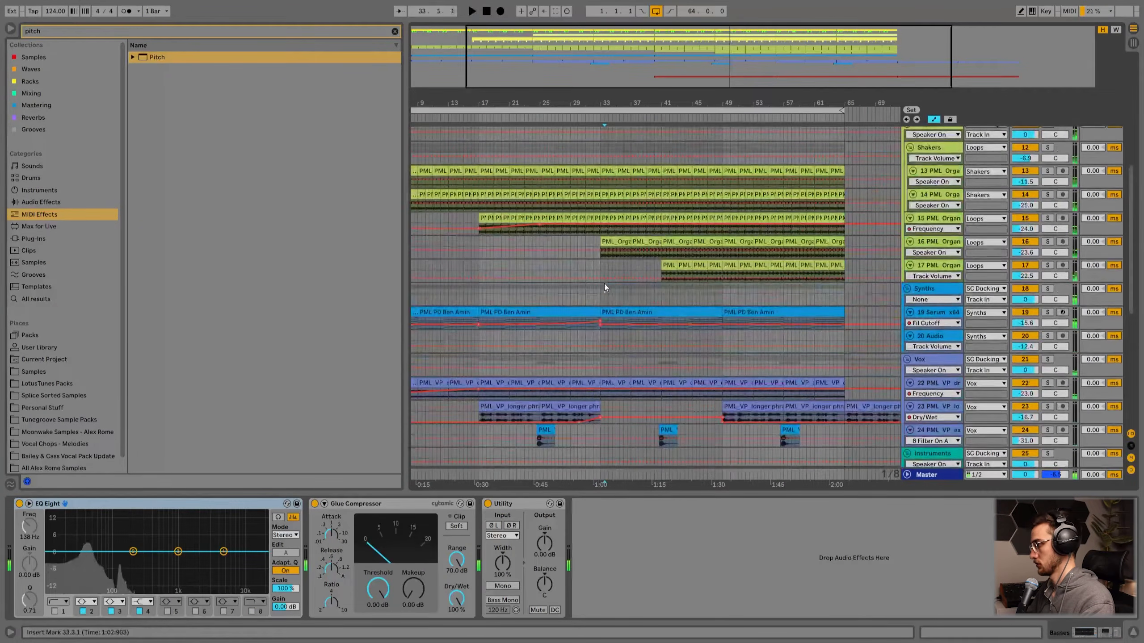
# - Set the arrangement grid to two bars and lower the SUB track's volume to -31.7 dB
pyautogui.rightClick(604, 284)
pyautogui.click(757, 345)
pyautogui.scroll(-6, 756, 345)
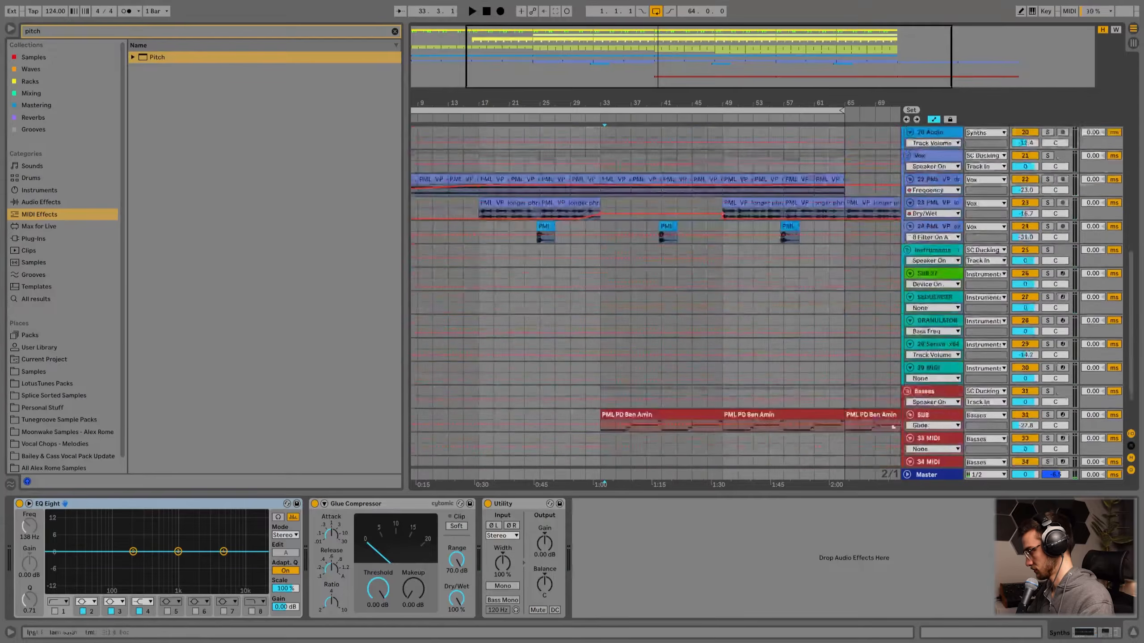
pyautogui.click(928, 361)
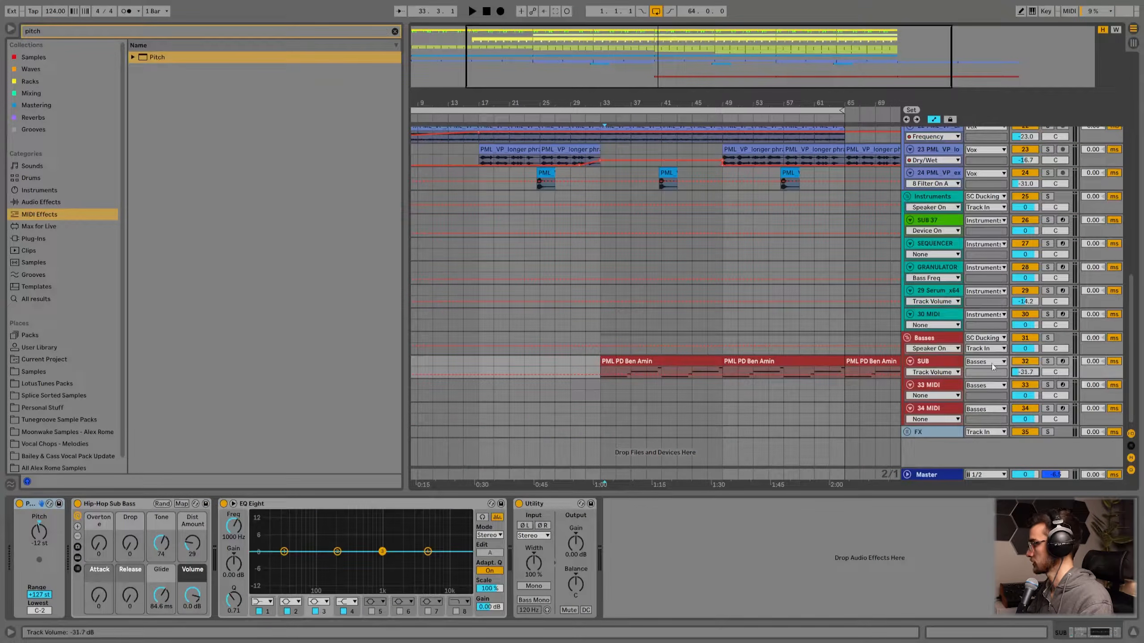
pyautogui.click(612, 359)
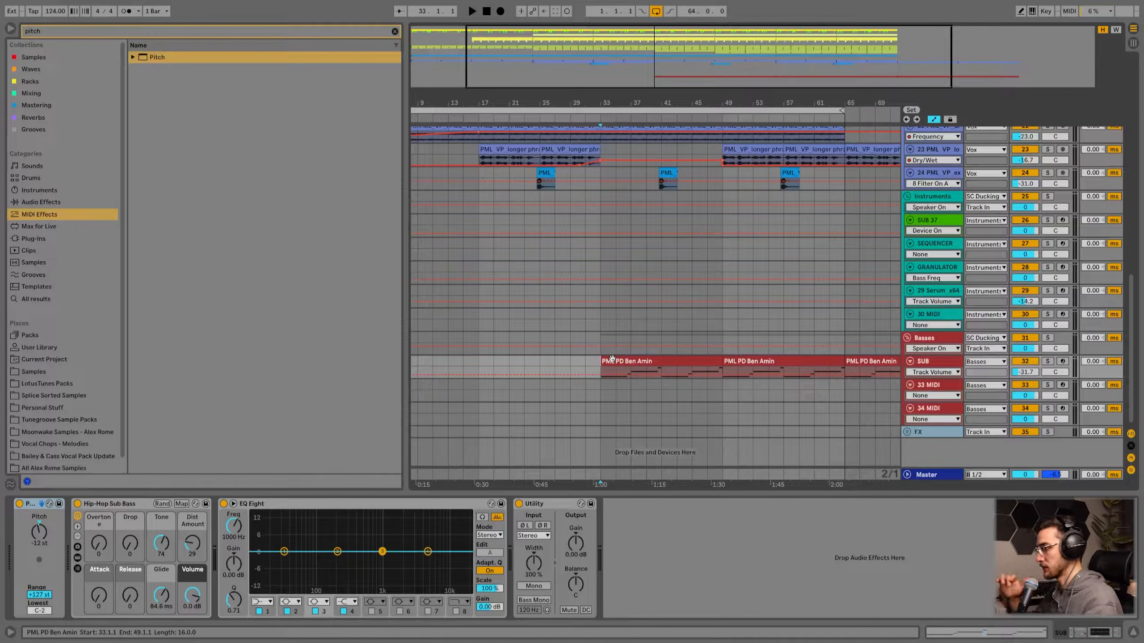
pyautogui.click(660, 361)
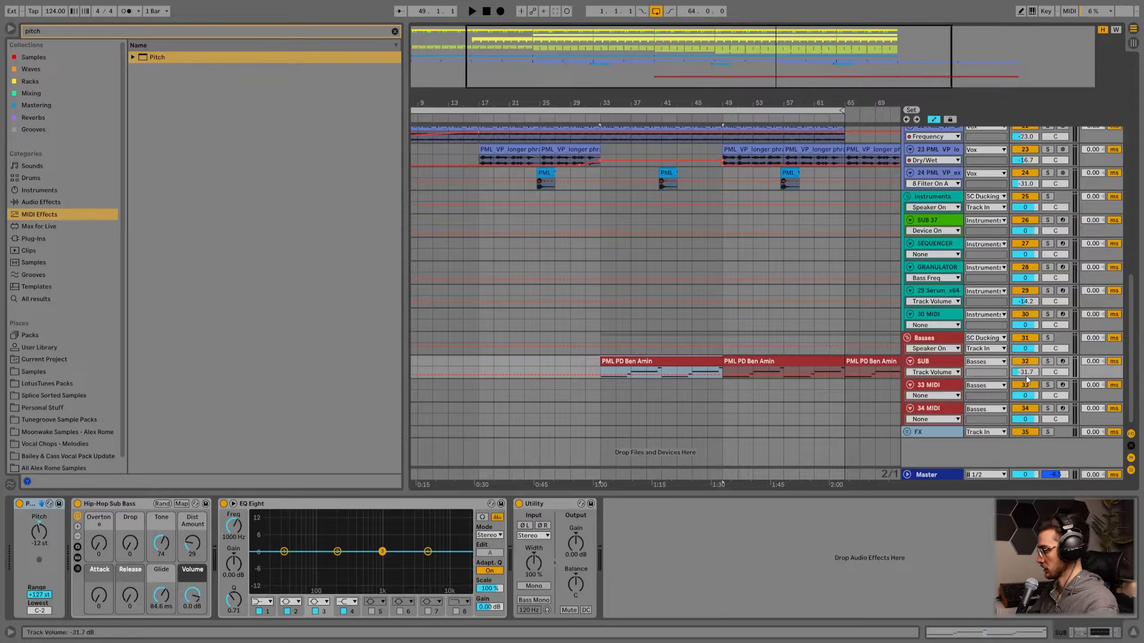
# - Play from bar 31 to check how the loops and sub bass enter, and clear the browser search
pyautogui.click(585, 365)
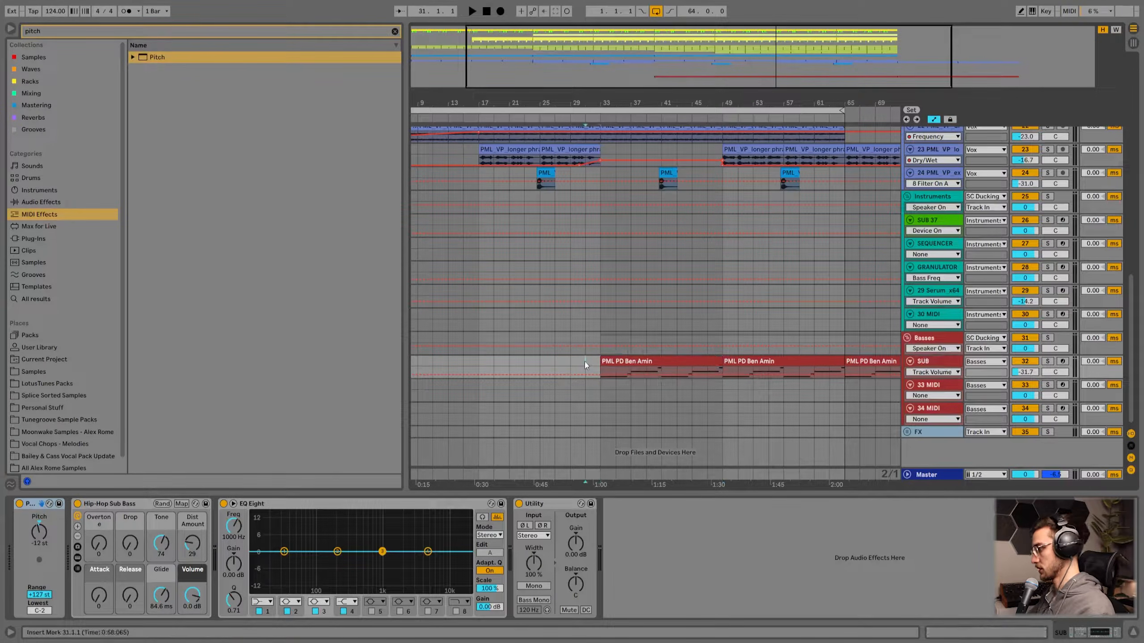
pyautogui.press('space')
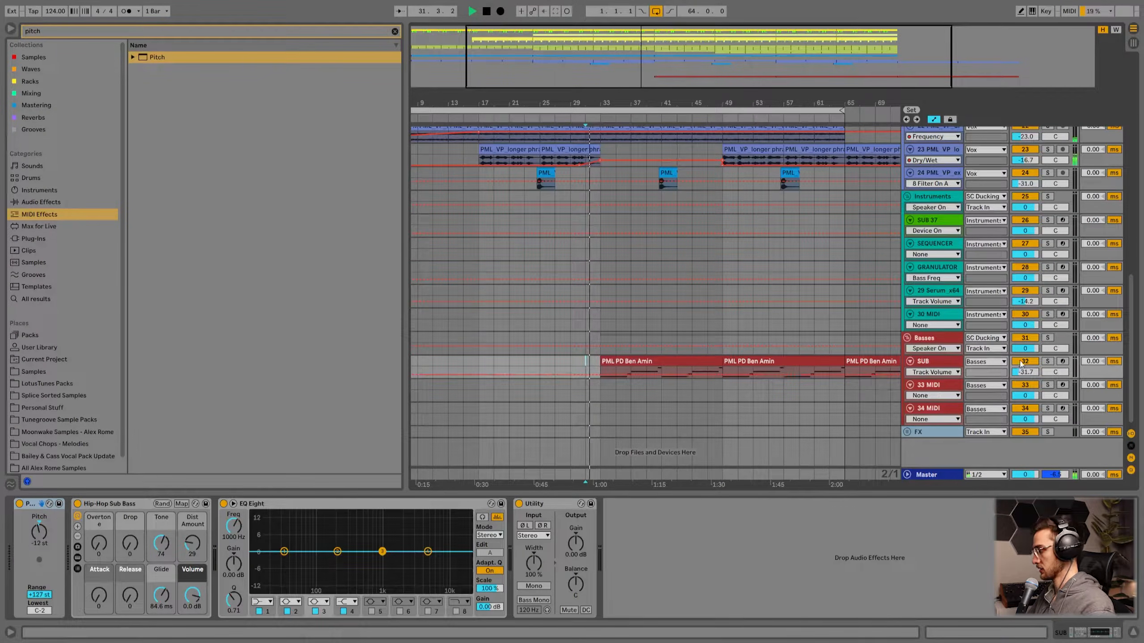
pyautogui.scroll(5, 651, 320)
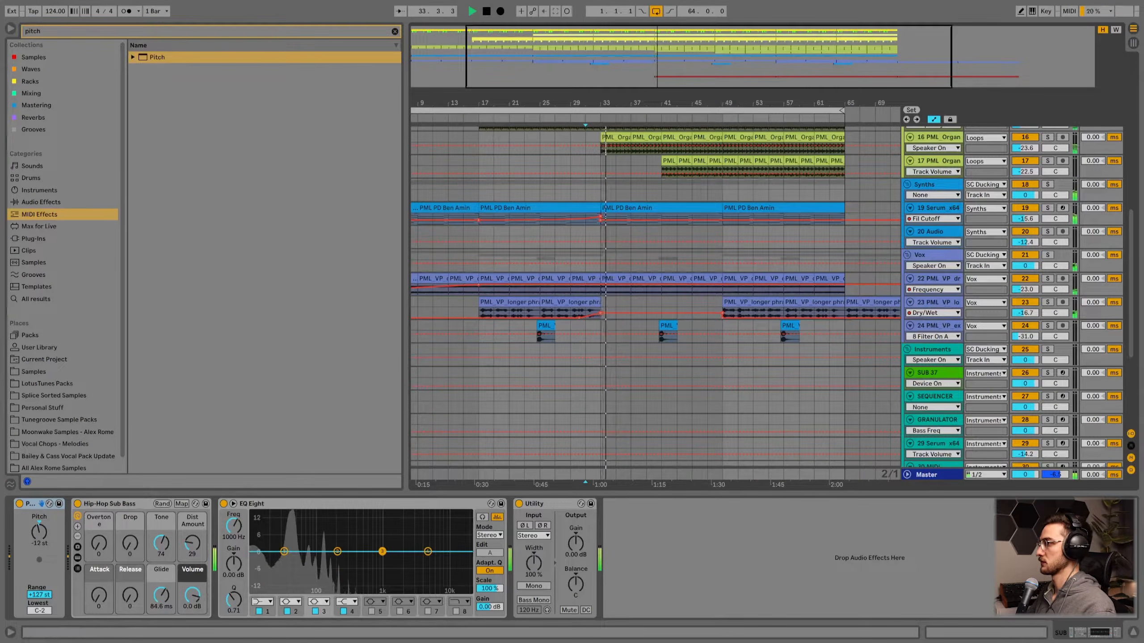
pyautogui.click(395, 31)
pyautogui.scroll(5, 738, 317)
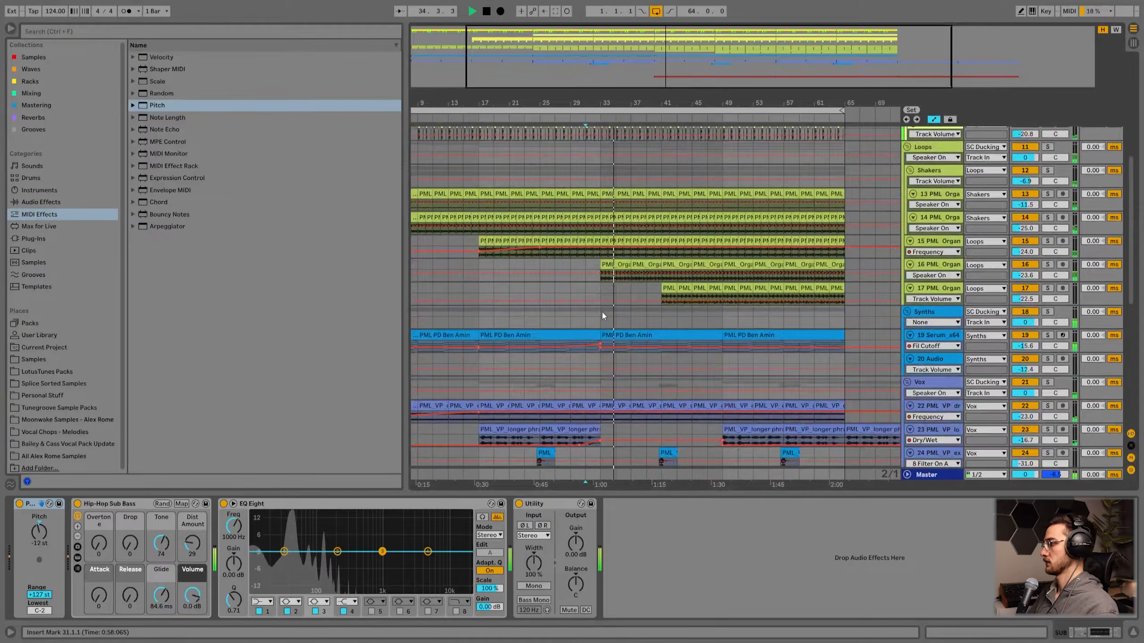
pyautogui.click(637, 315)
pyautogui.click(585, 313)
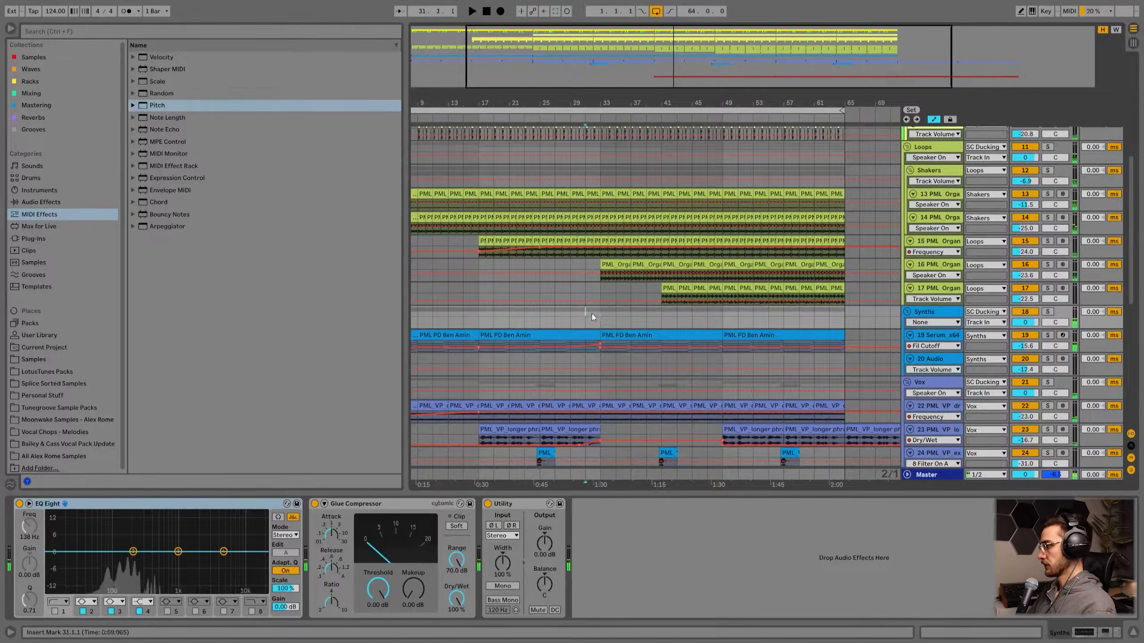
pyautogui.press('space')
# - Insert a MIDI track below the Serum track in the Synths group, set its volume to -9.4 dB, and expand it
pyautogui.scroll(-2, 863, 339)
pyautogui.click(930, 311)
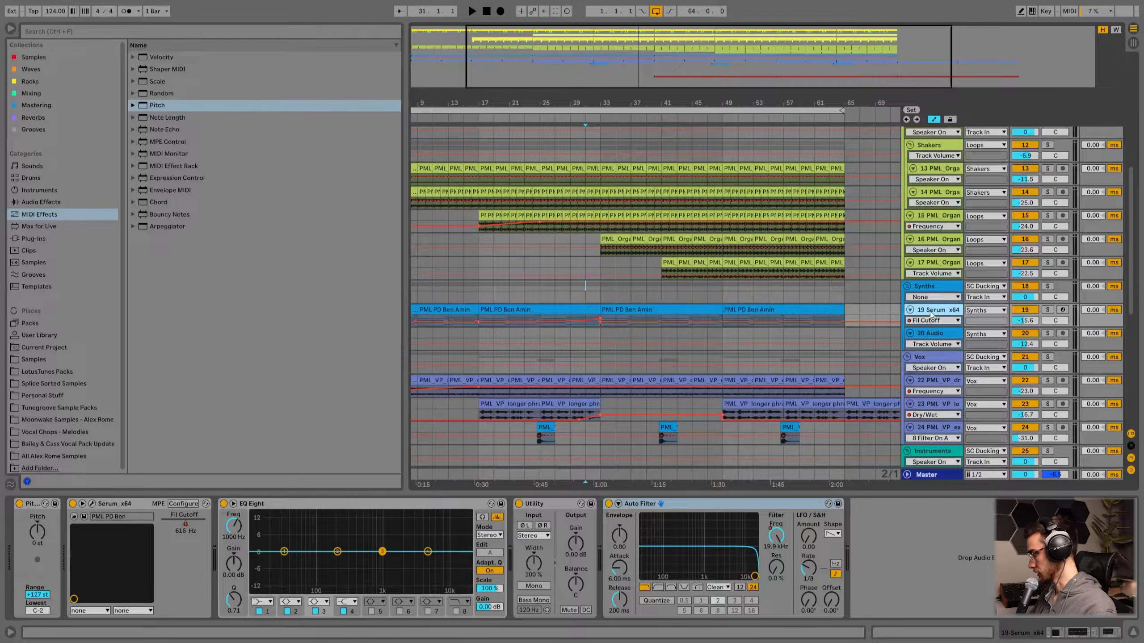
pyautogui.hotkey('ctrl', 'shift', 't')
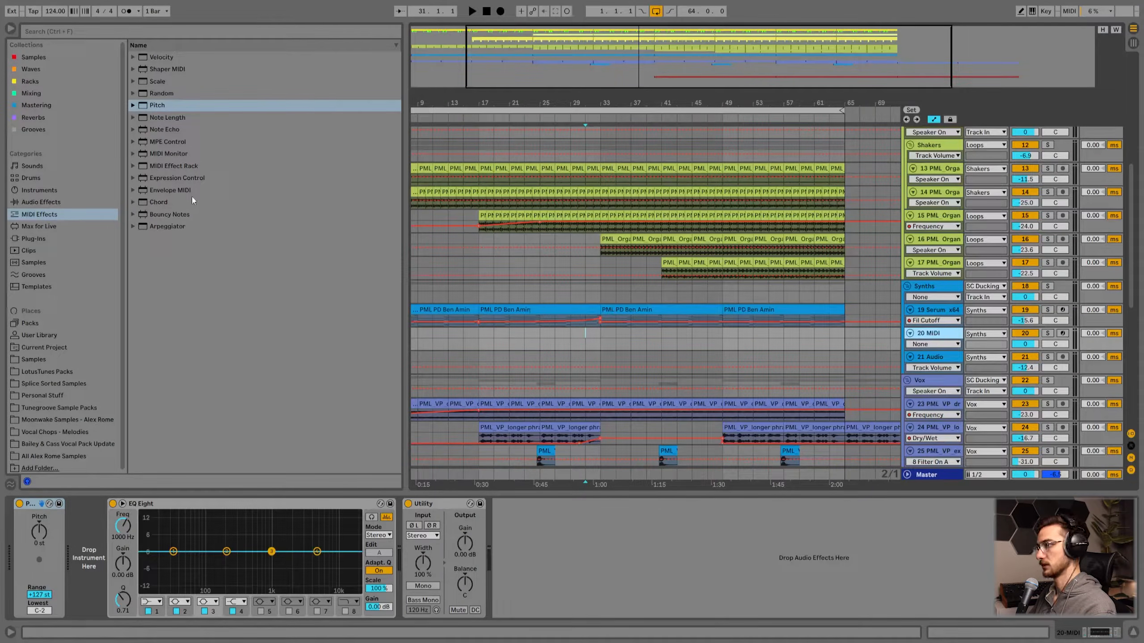
pyautogui.click(597, 335)
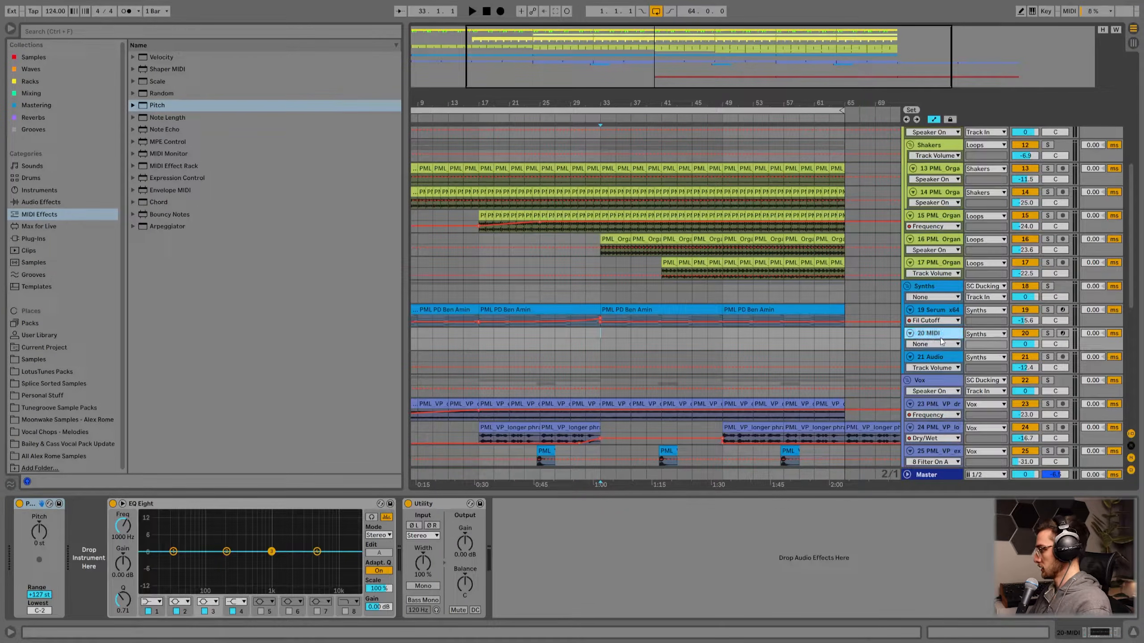
pyautogui.moveTo(1025, 347); pyautogui.dragTo(1026, 356)
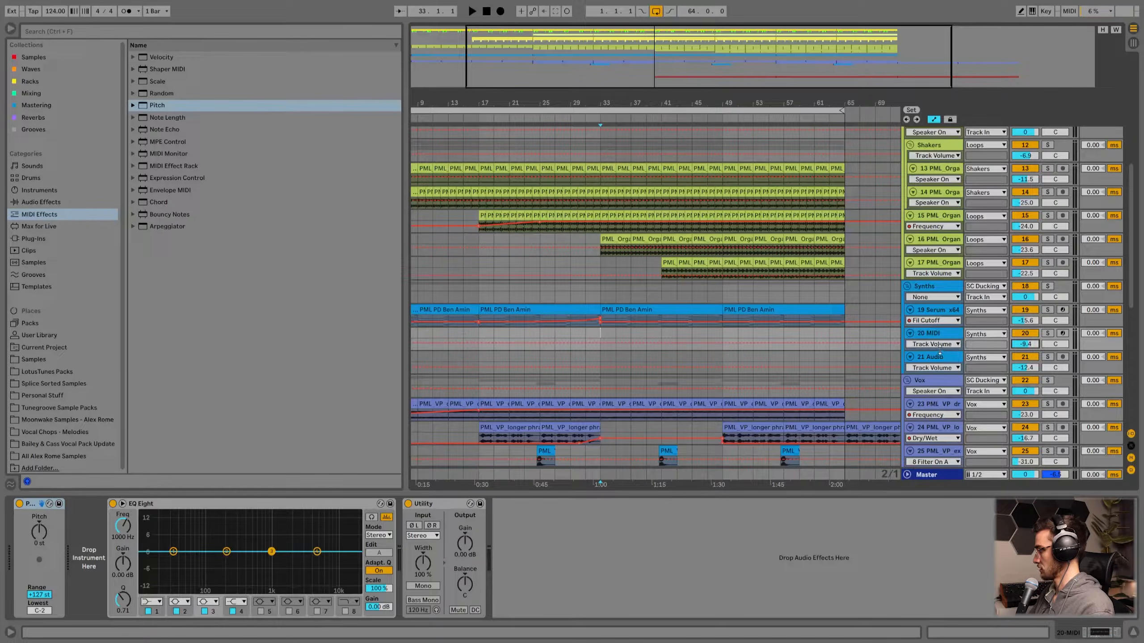
pyautogui.click(938, 333)
pyautogui.moveTo(587, 104); pyautogui.dragTo(587, 118)
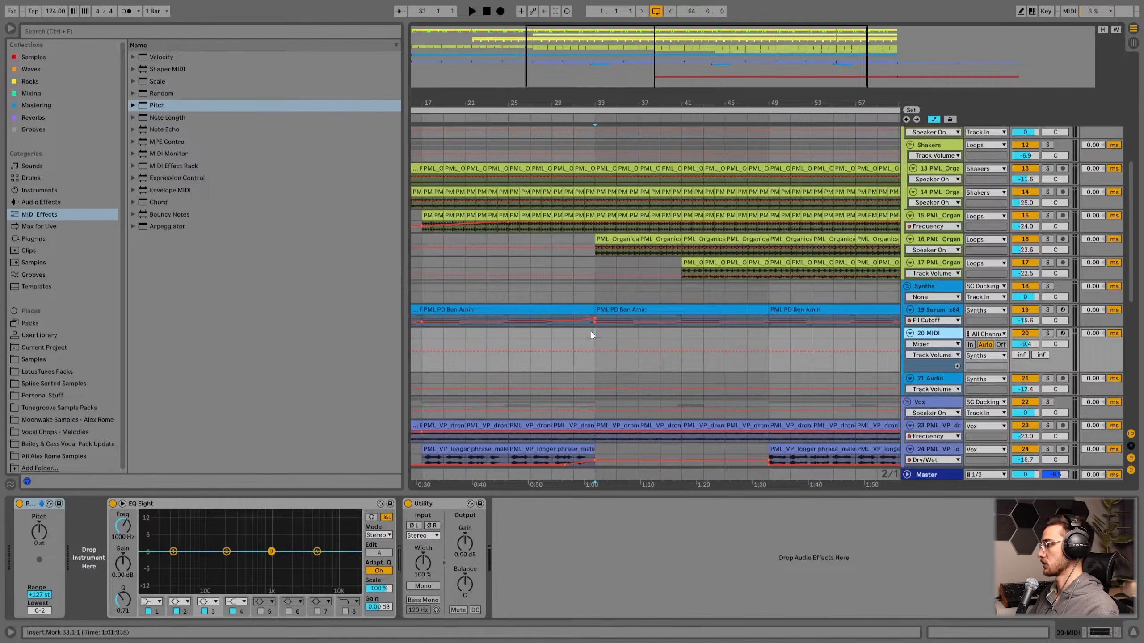
pyautogui.scroll(-2, 59, 428)
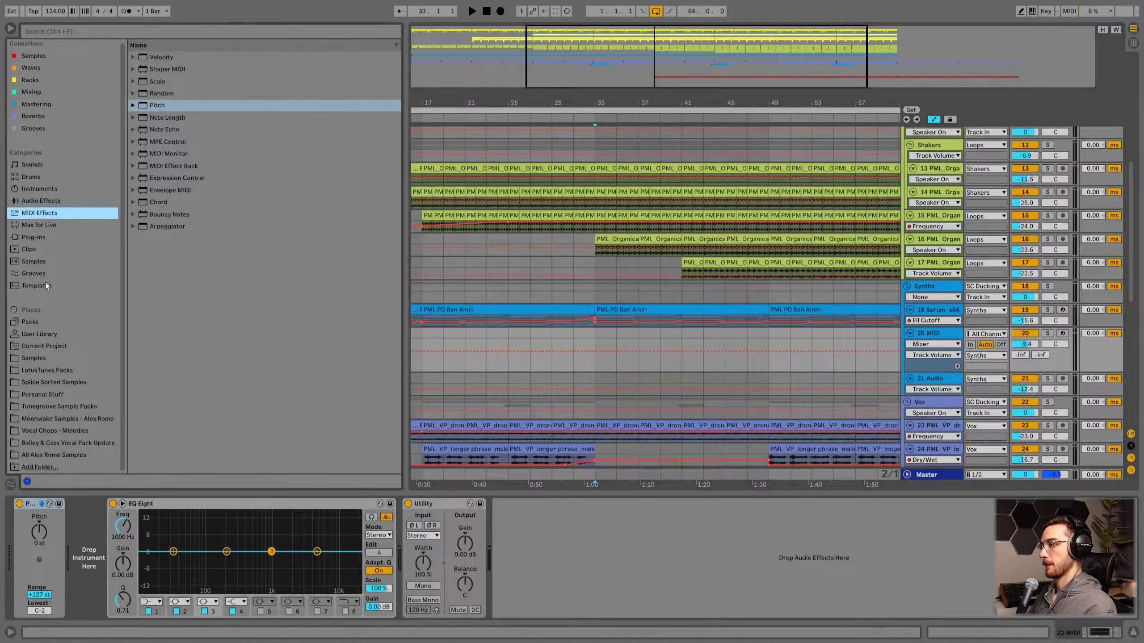
# - Load the Serum_x64 plug-in onto the new MIDI track in the Synths group and lower its volume to -14.3 dB
pyautogui.click(38, 236)
pyautogui.click(188, 228)
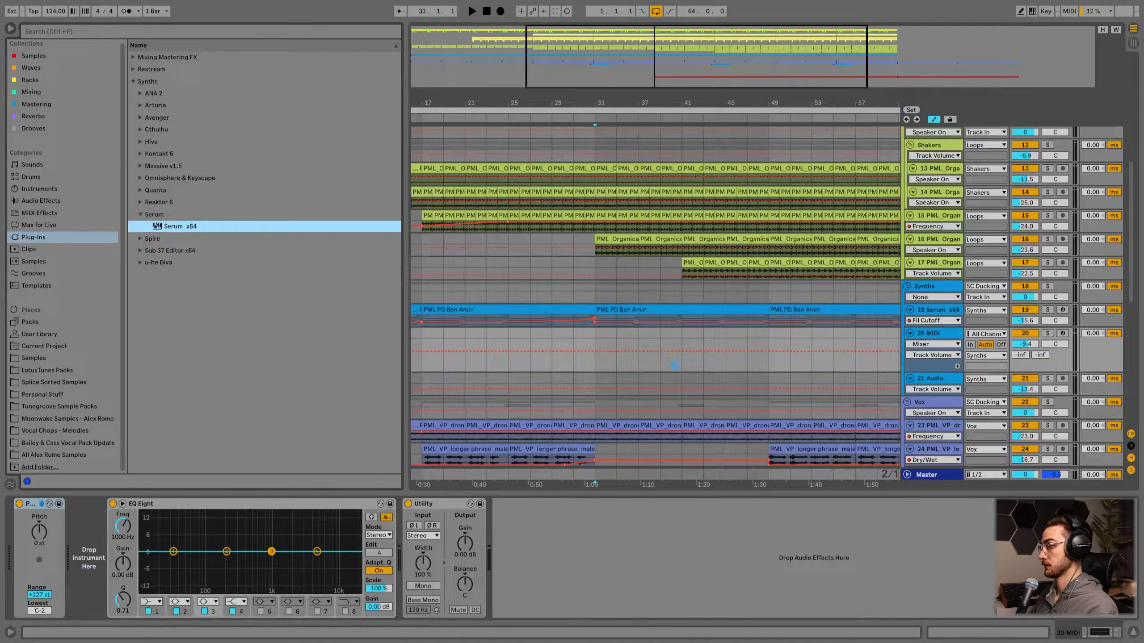
pyautogui.click(935, 336)
pyautogui.moveTo(1025, 344); pyautogui.dragTo(1025, 356)
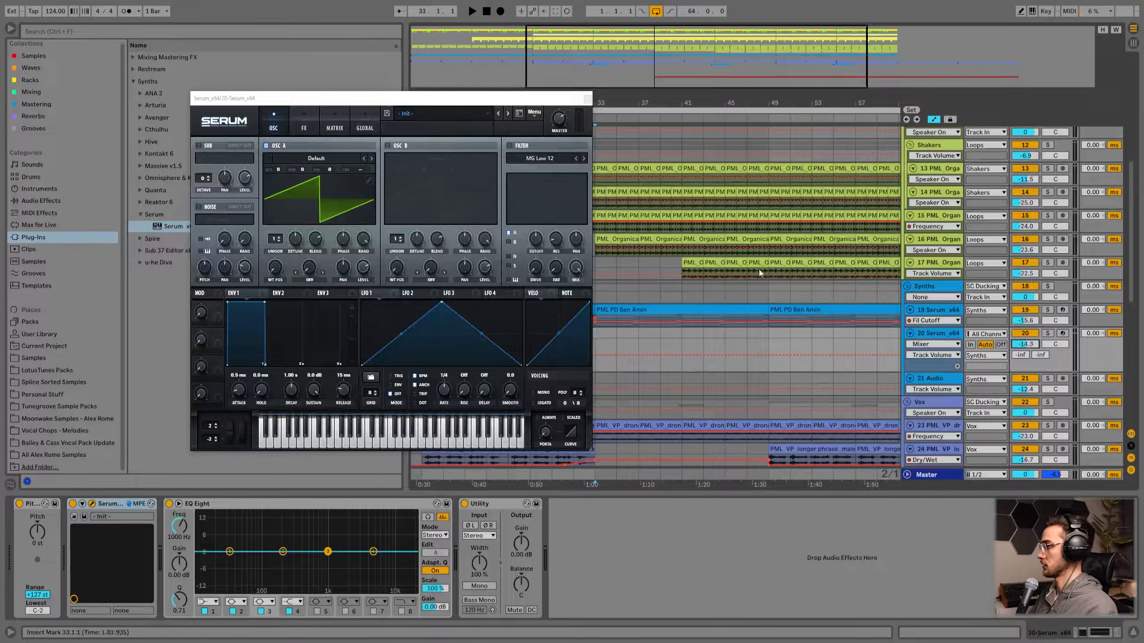
# - Load the PML PL Armas preset in Serum from the Melodic Techno Vol. 02 collection of PML Serum Presets
pyautogui.click(444, 122)
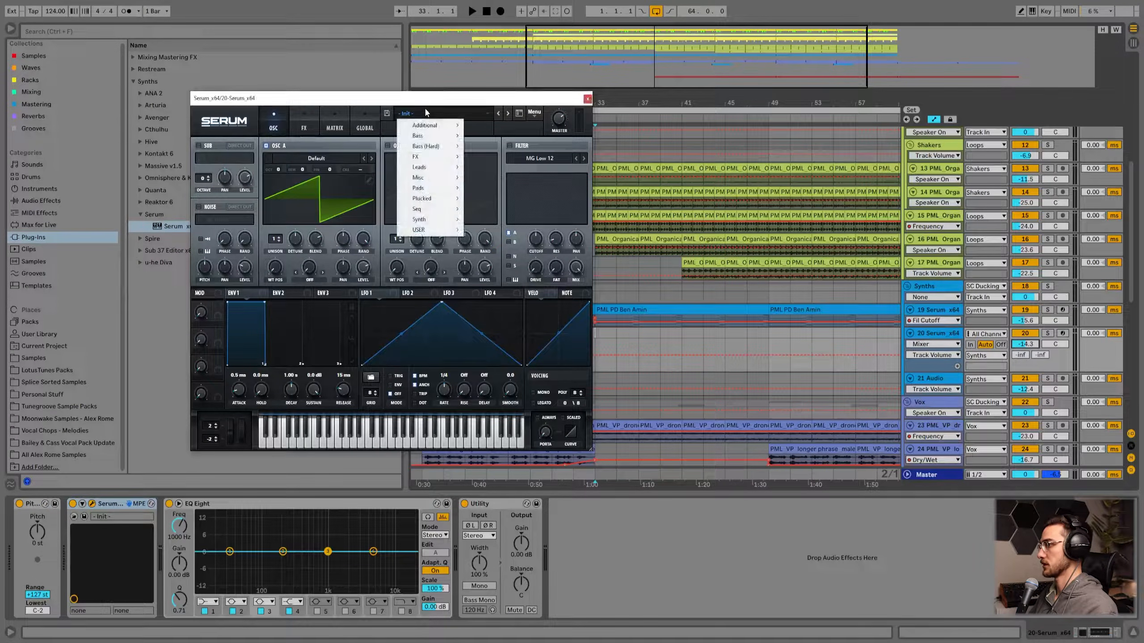
pyautogui.moveTo(433, 171)
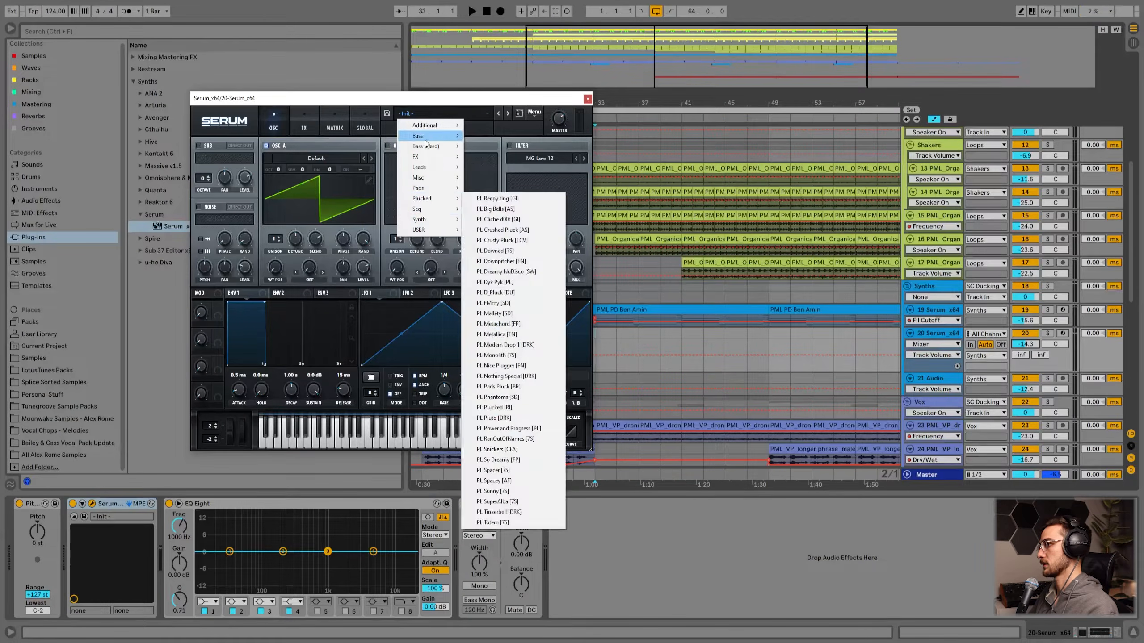
pyautogui.moveTo(423, 125)
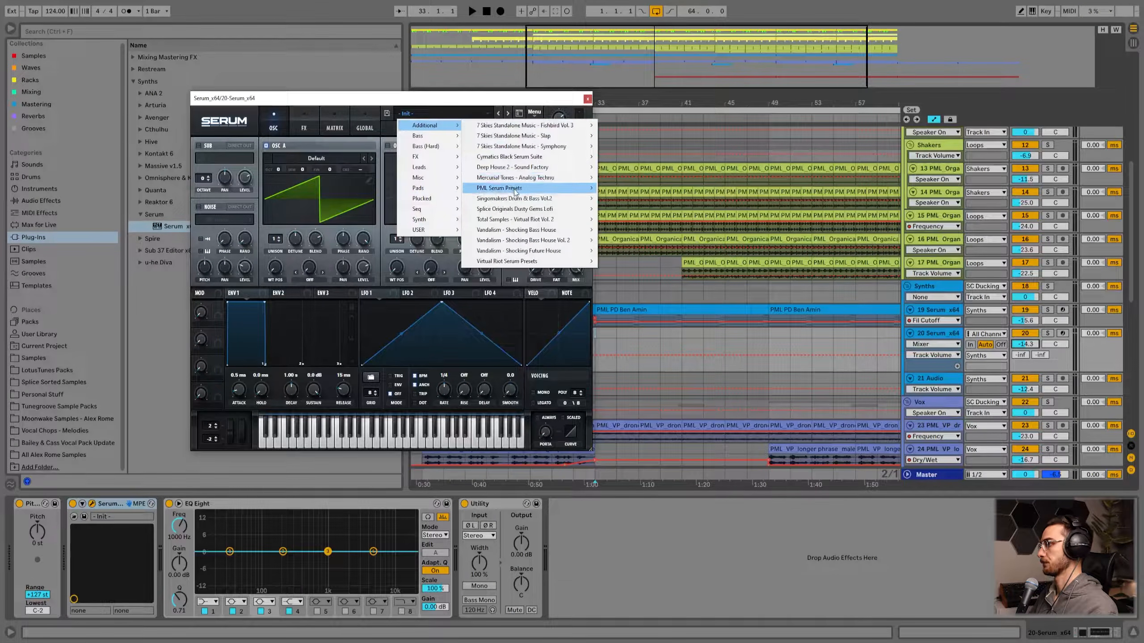
pyautogui.moveTo(527, 188)
pyautogui.moveTo(699, 204)
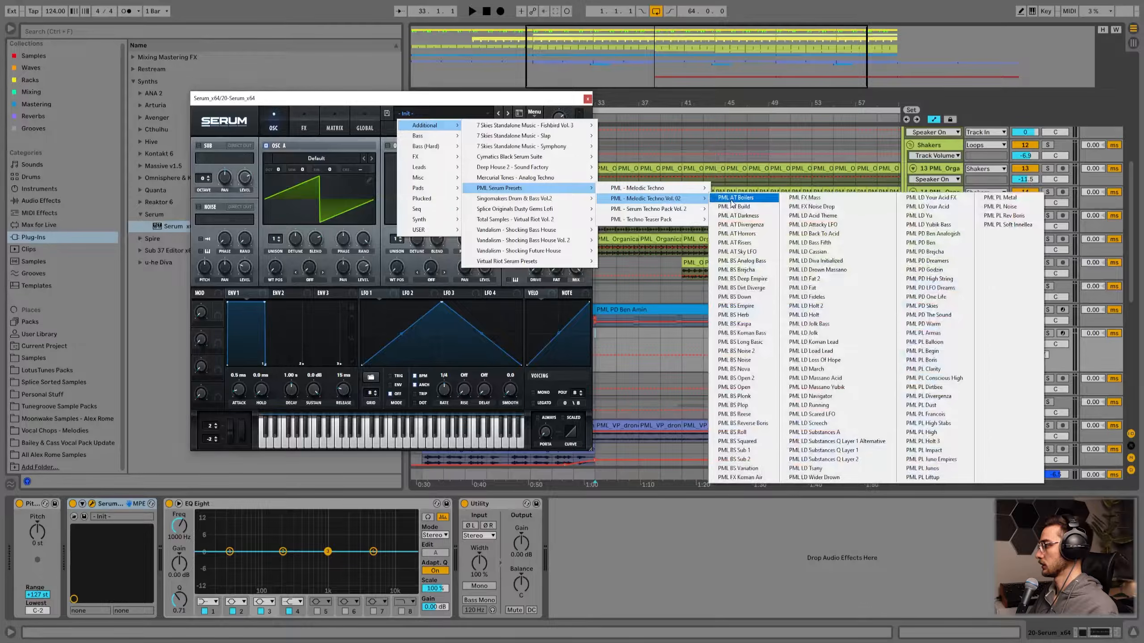
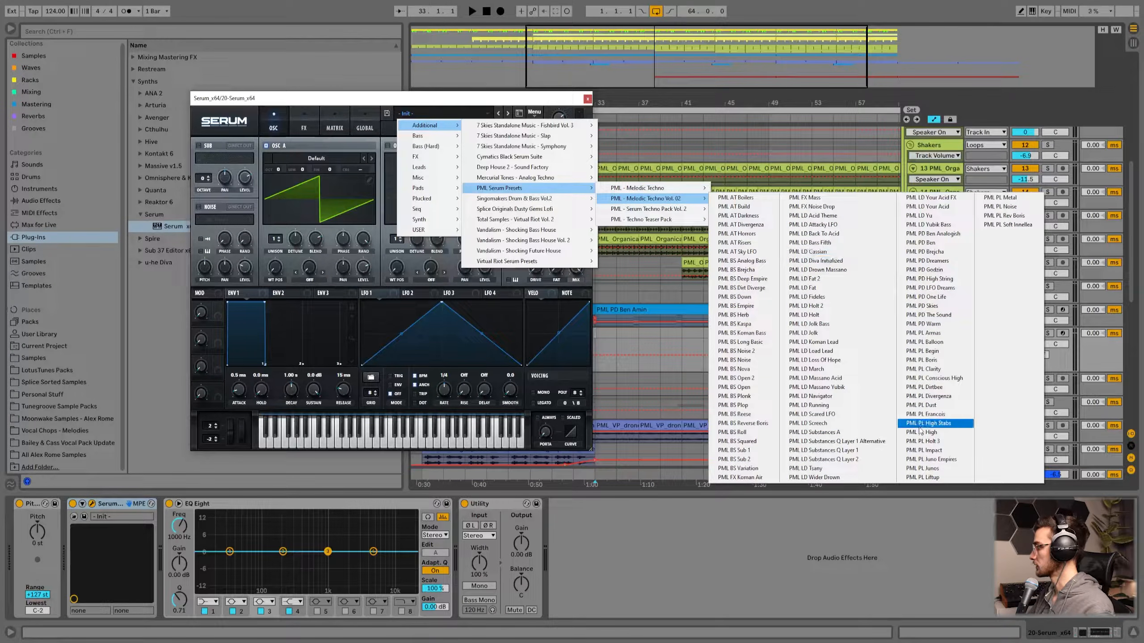
pyautogui.click(933, 334)
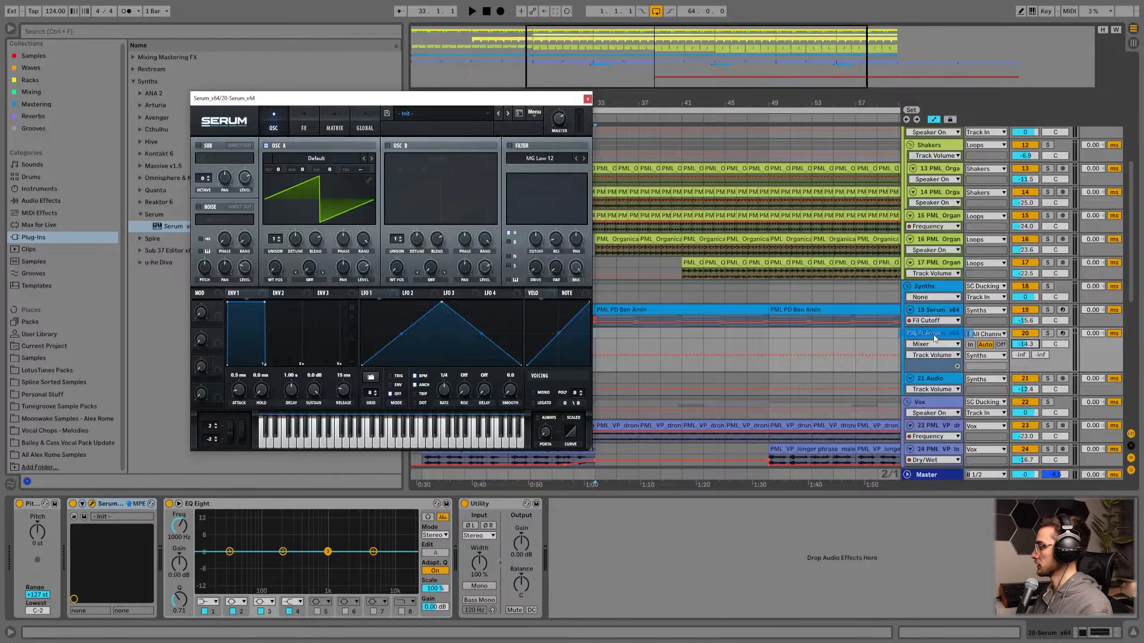
# - Arm the new Serum track, switch its preset to PML PL Balloon, and close the plug-in window
pyautogui.click(1062, 334)
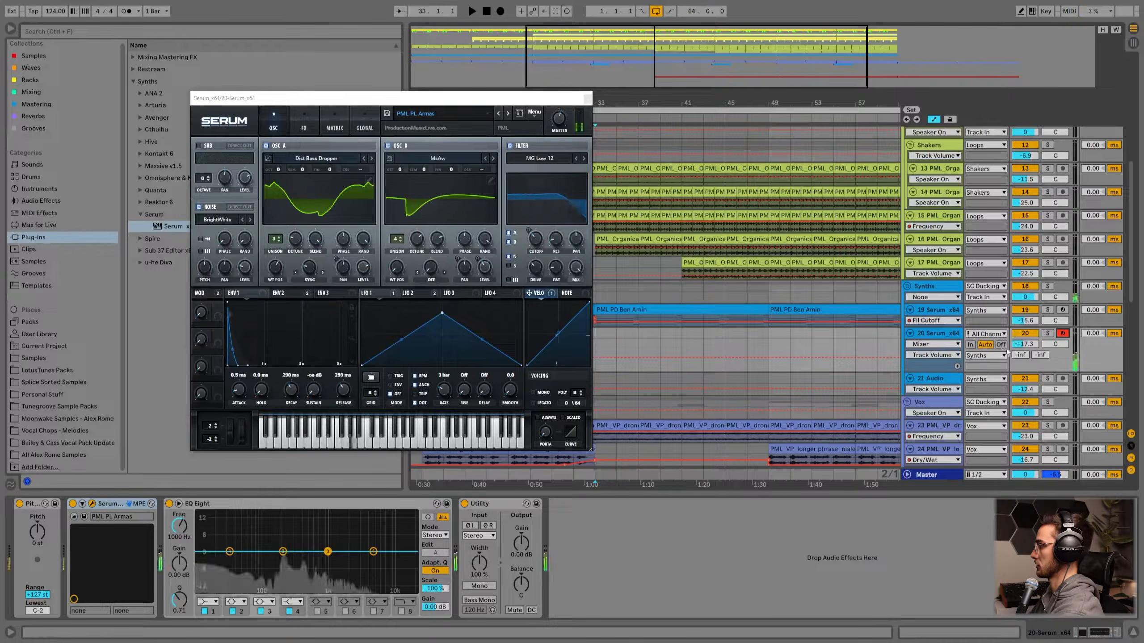
pyautogui.click(509, 115)
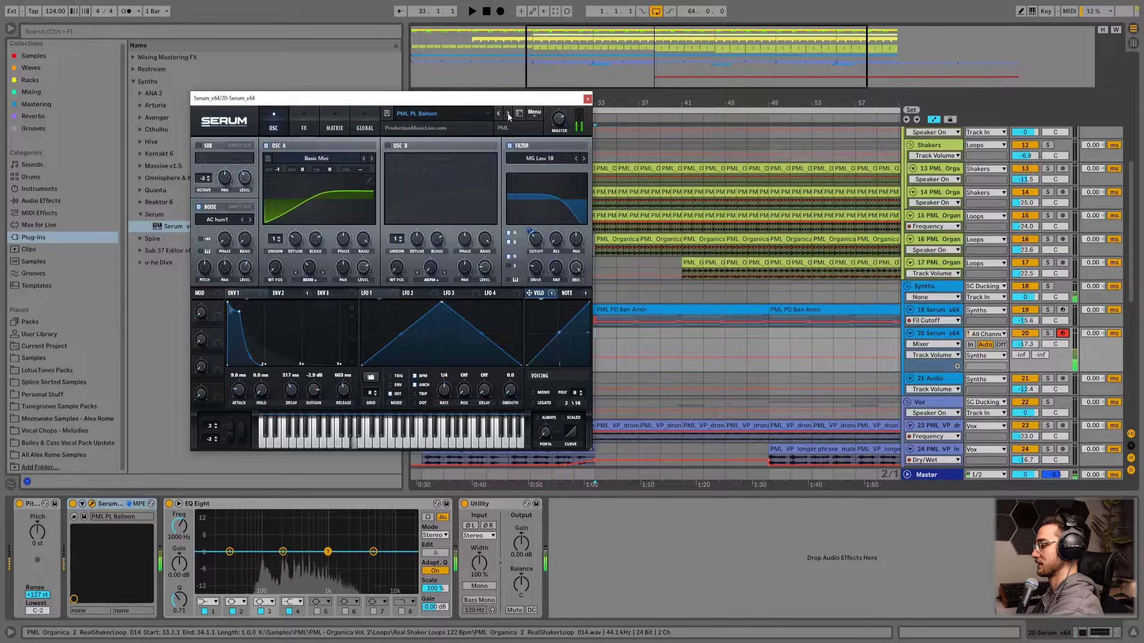
pyautogui.click(587, 98)
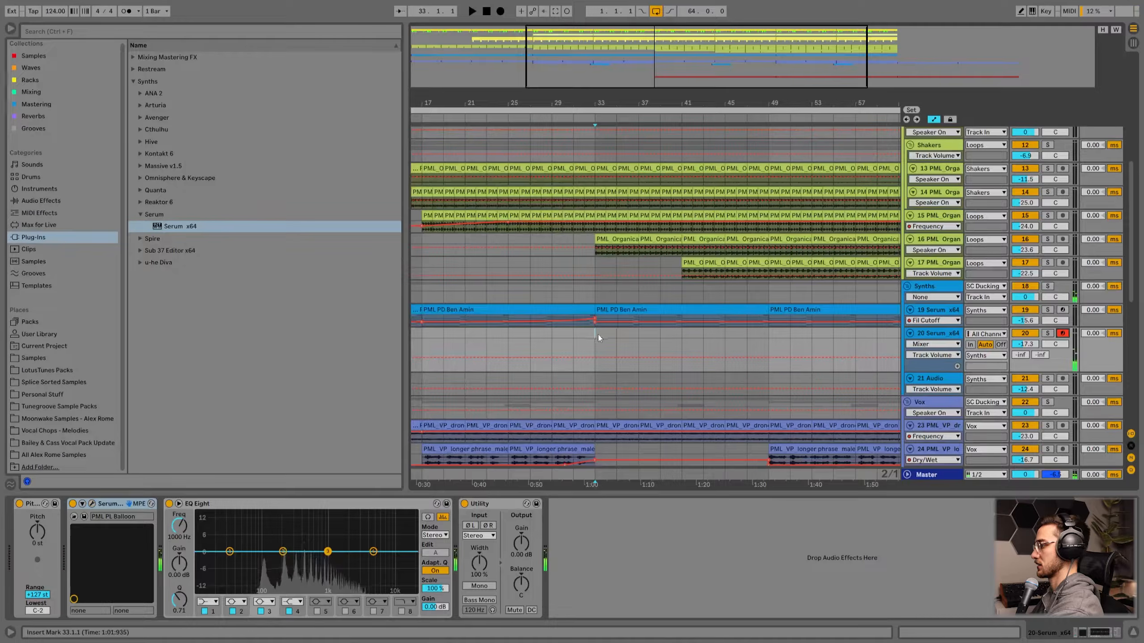
# - Create an eight-bar MIDI clip from bar 33 to bar 41 on the new Serum track and open it for editing
pyautogui.moveTo(597, 335); pyautogui.dragTo(687, 336)
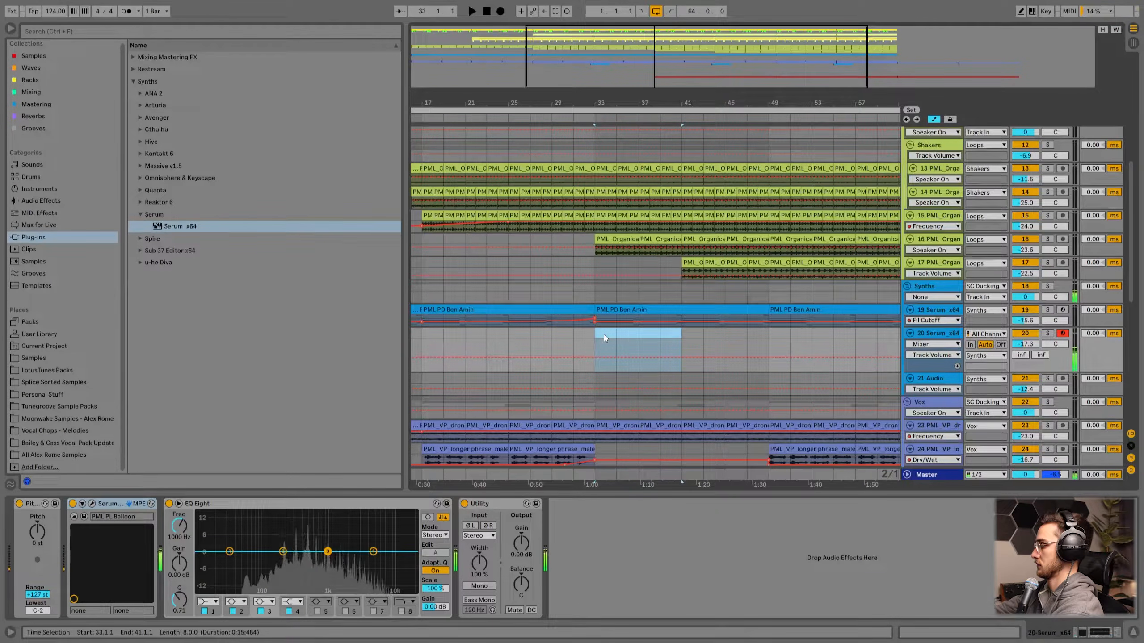
pyautogui.doubleClick(677, 342)
pyautogui.scroll(-3, 361, 200)
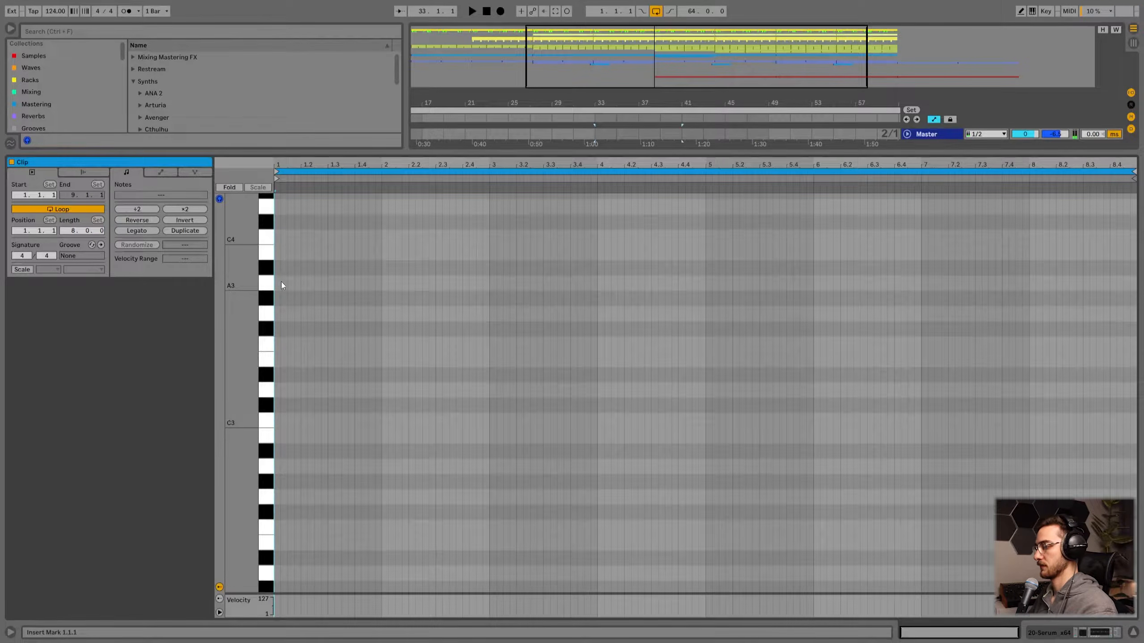
# - Add an A3 note to the new clip, place it at 1.1.3, and shorten it to a sixteenth
pyautogui.scroll(1, 280, 281)
pyautogui.doubleClick(278, 308)
pyautogui.moveTo(284, 311); pyautogui.dragTo(296, 312)
pyautogui.scroll(2, 297, 322)
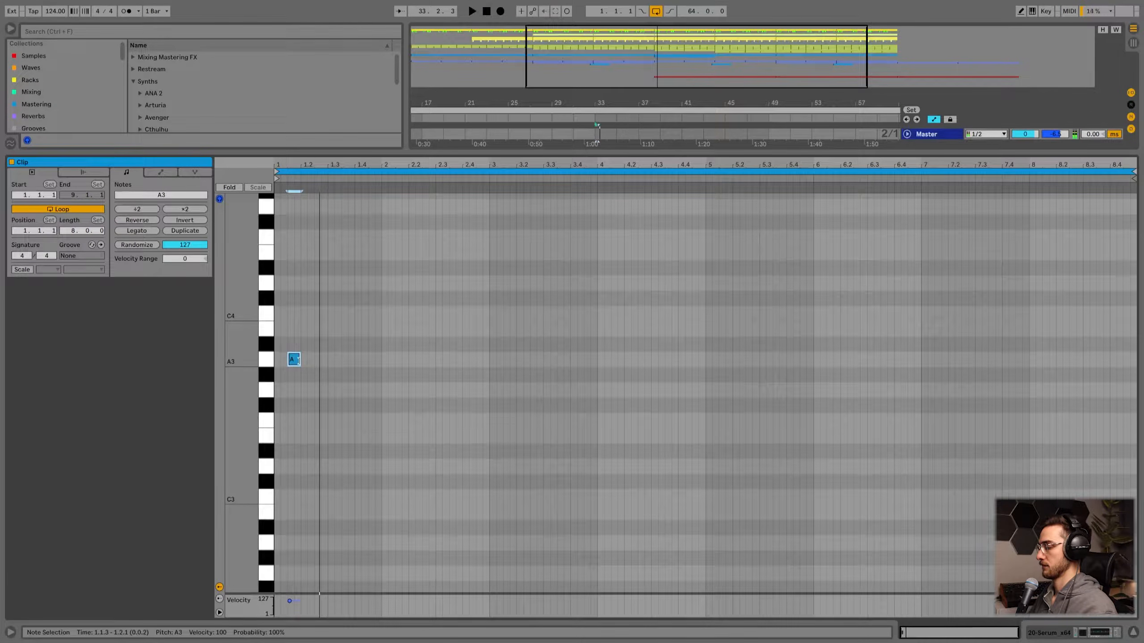
pyautogui.scroll(3, 299, 361)
pyautogui.moveTo(300, 425); pyautogui.dragTo(293, 425)
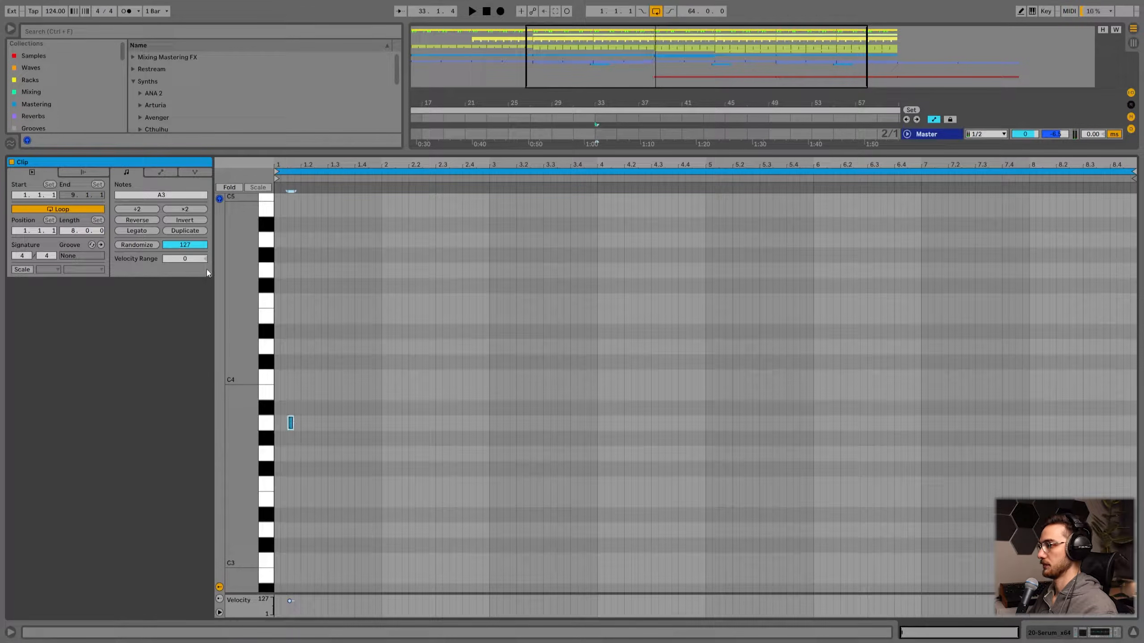
# - Open the SUB track's clip at bar 33 and examine its bass notes as a reference for the new melody
pyautogui.hotkey('shift', 'Tab')
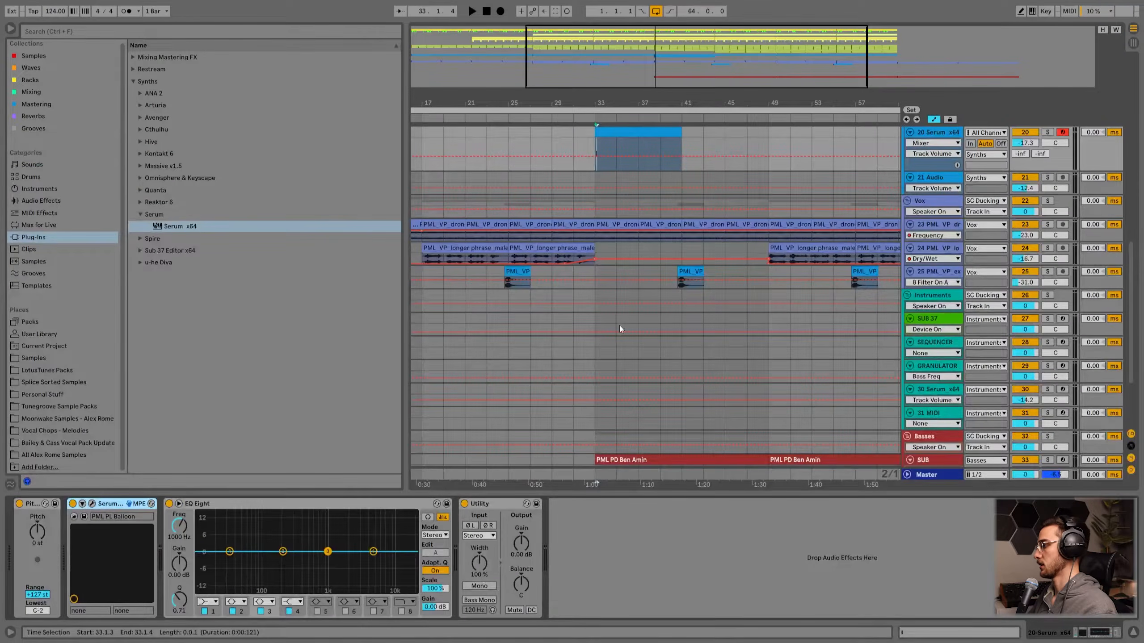
pyautogui.scroll(-4, 619, 329)
pyautogui.doubleClick(612, 369)
pyautogui.moveTo(317, 389); pyautogui.dragTo(345, 483)
pyautogui.click(560, 385)
pyautogui.moveTo(559, 385); pyautogui.dragTo(557, 327)
pyautogui.scroll(3, 557, 327)
pyautogui.hotkey('shift', 'Tab')
pyautogui.scroll(5, 607, 325)
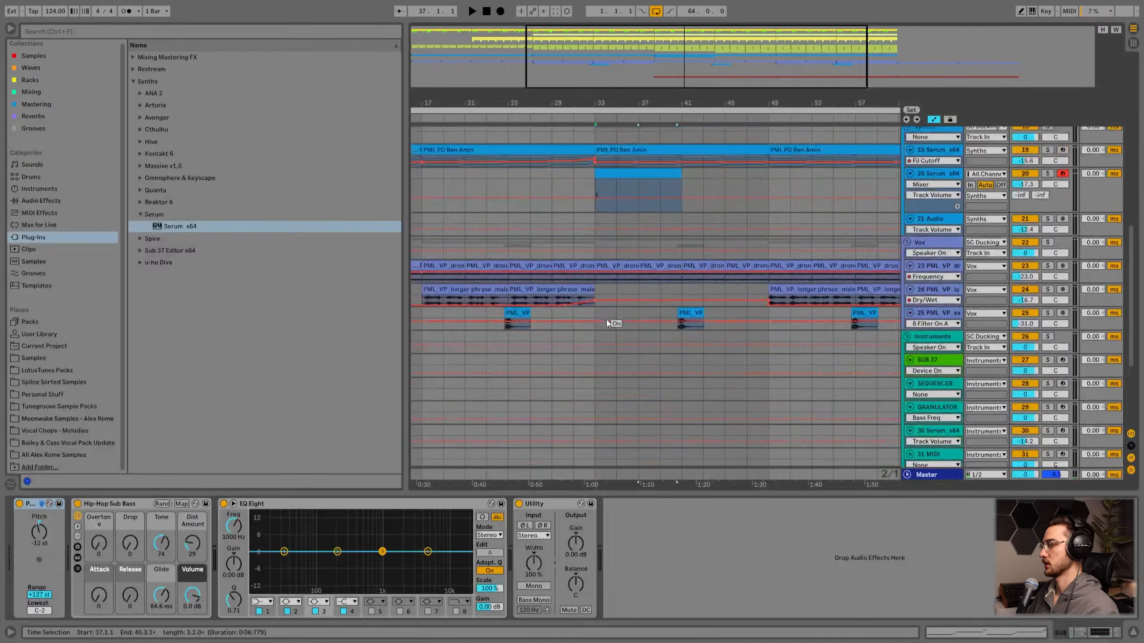
# - Reopen the new Serum clip at bar 33 and enable its scale highlighting with A Minor
pyautogui.moveTo(584, 98); pyautogui.dragTo(684, 143)
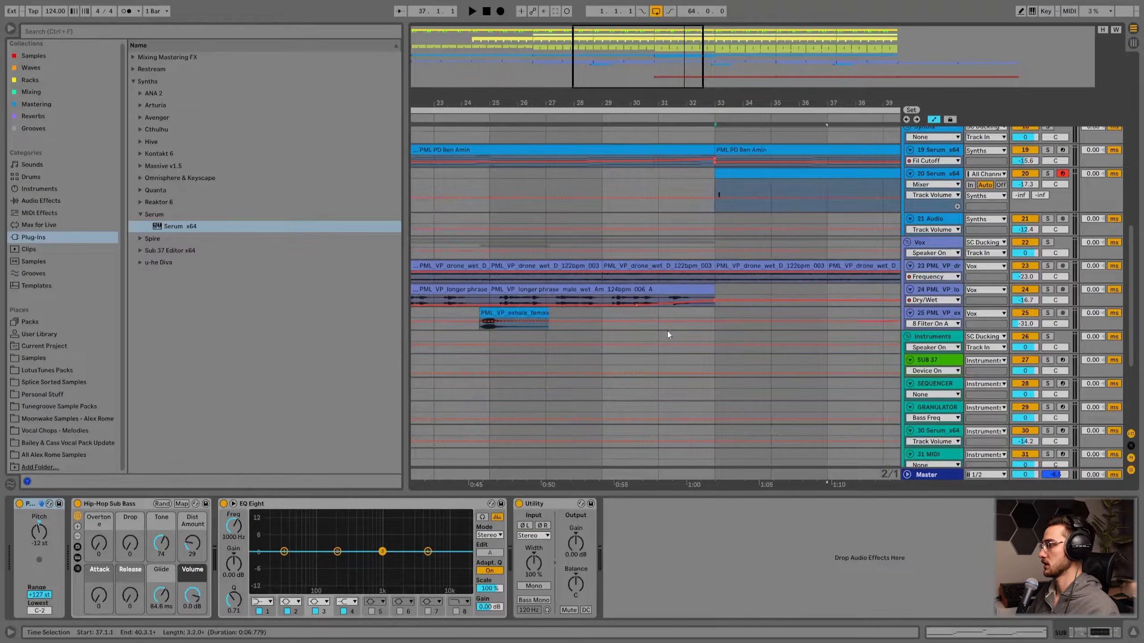
pyautogui.click(666, 289)
pyautogui.moveTo(648, 94); pyautogui.dragTo(603, 75)
pyautogui.click(650, 172)
pyautogui.scroll(2, 679, 215)
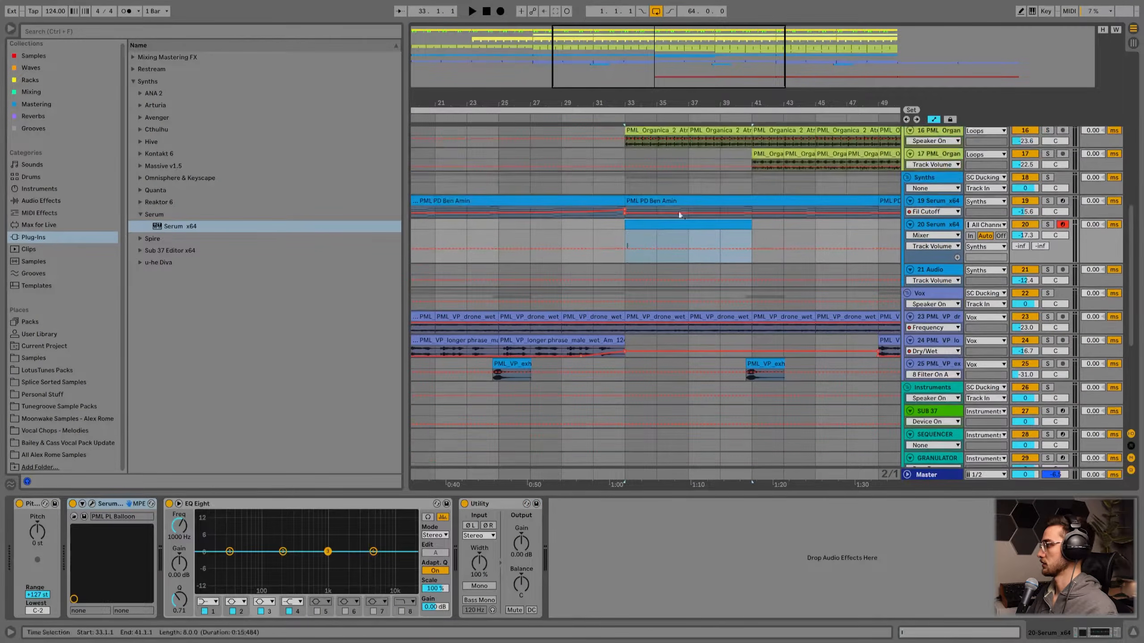
pyautogui.moveTo(654, 103); pyautogui.dragTo(609, 98)
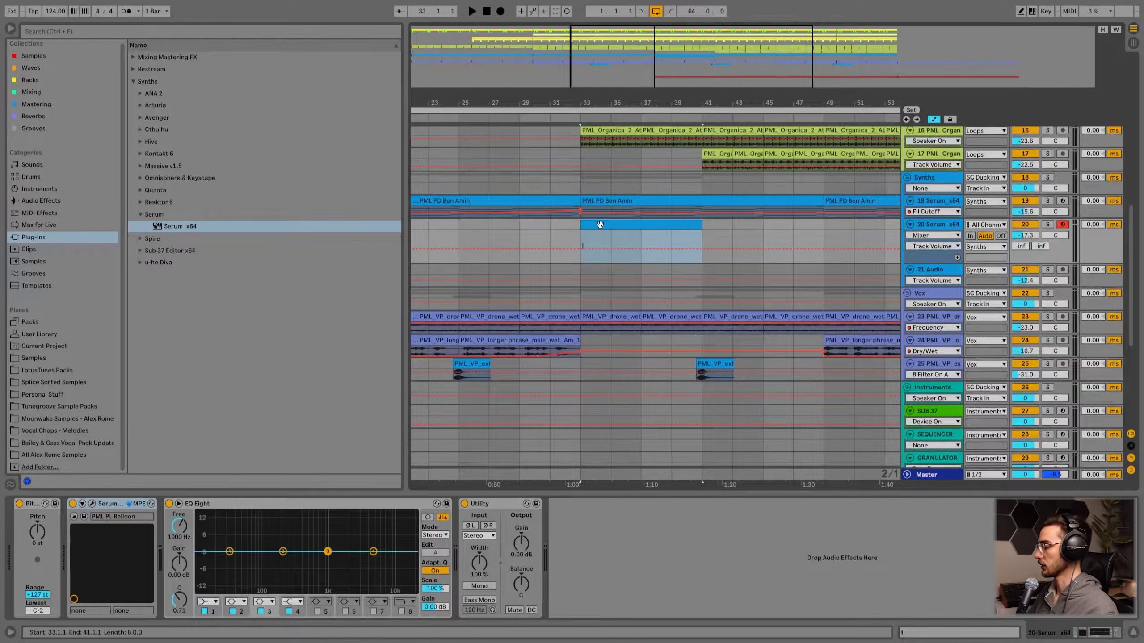
pyautogui.doubleClick(600, 224)
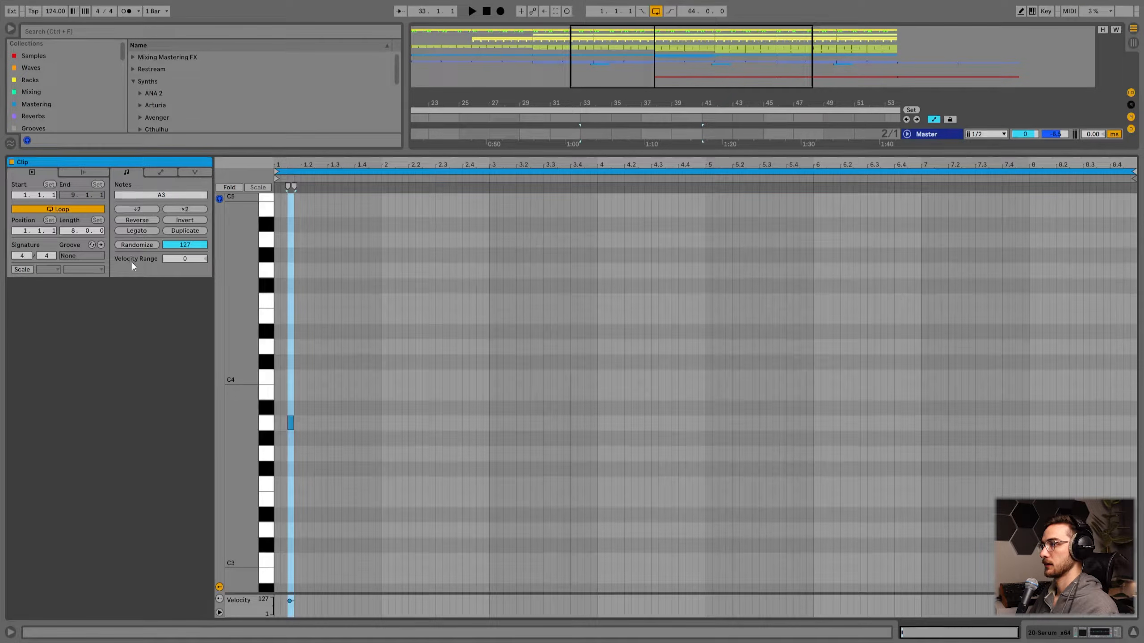
pyautogui.click(22, 269)
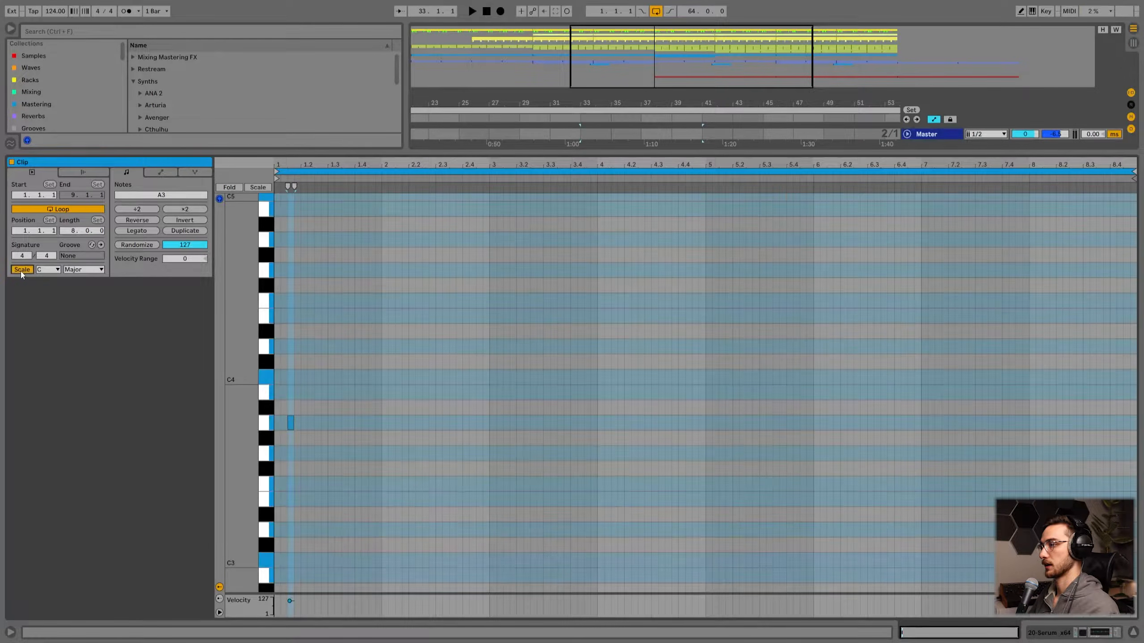
pyautogui.click(43, 271)
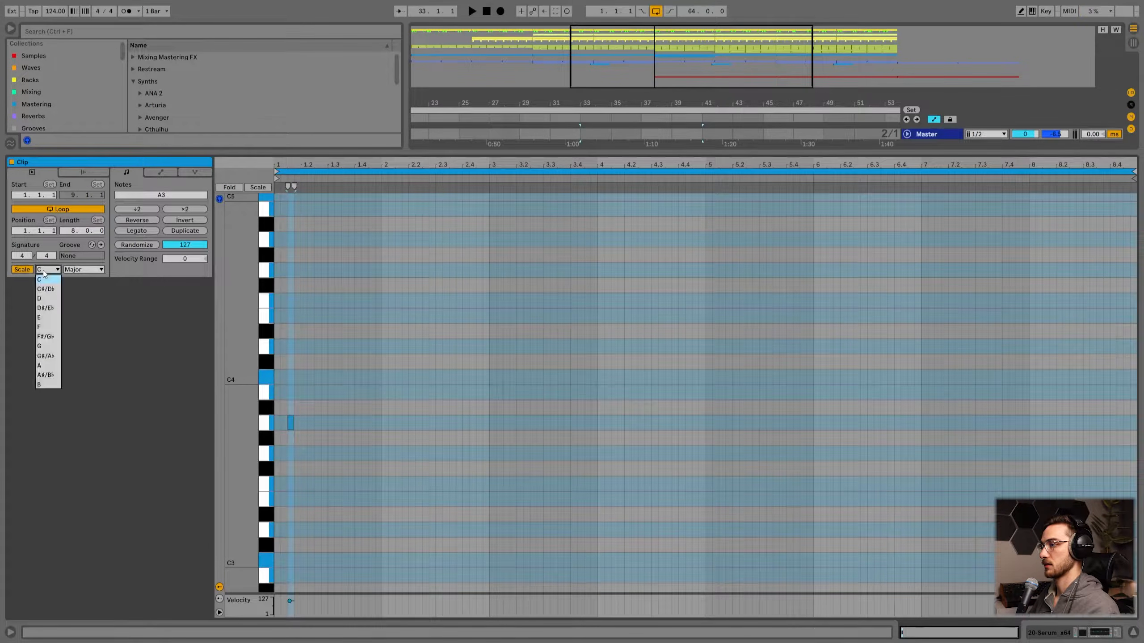
pyautogui.click(40, 366)
pyautogui.click(76, 270)
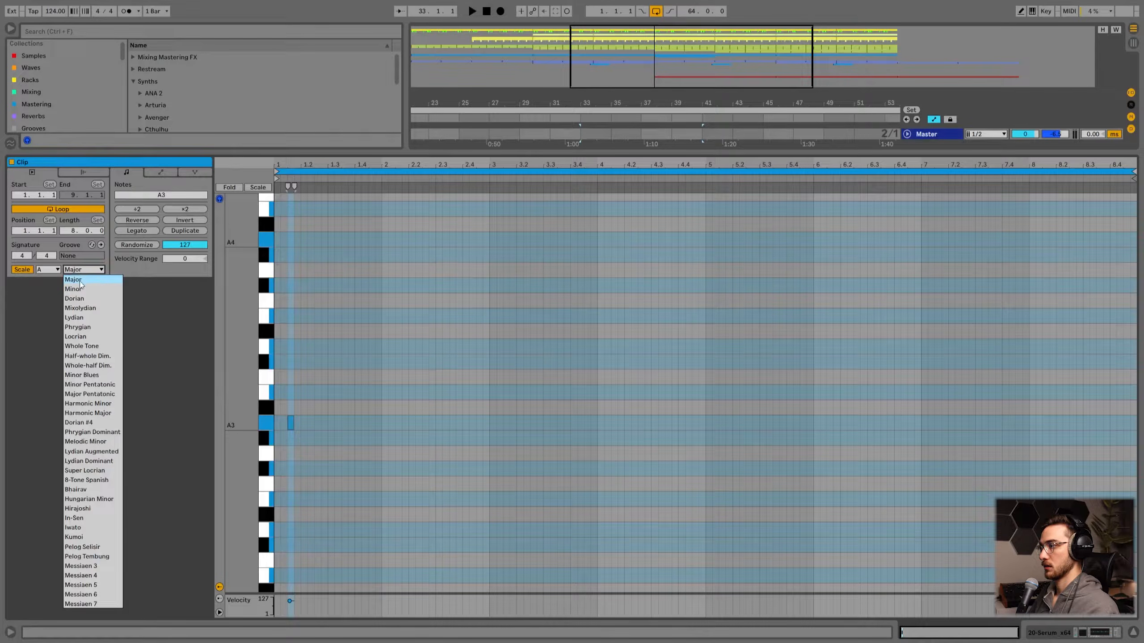
pyautogui.click(77, 289)
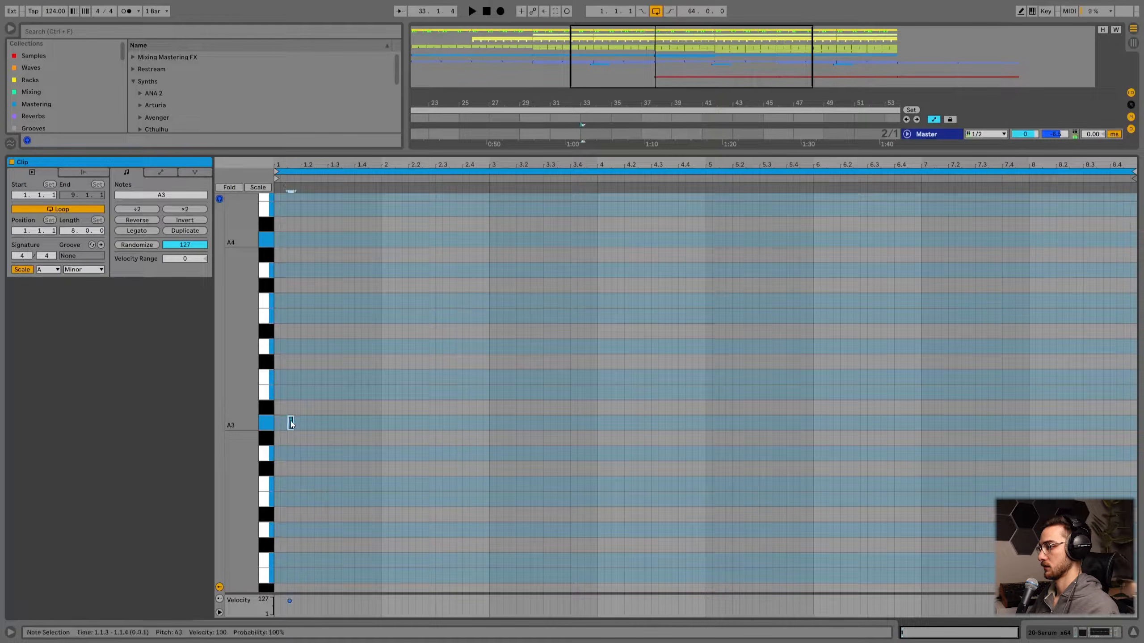
# - Keep the A3 note at 1.1.3 and write a rising phrase after it with B3, E4, G4, and A4, ending at 1.3.2
pyautogui.moveTo(290, 423); pyautogui.dragTo(277, 424)
pyautogui.moveTo(291, 165); pyautogui.dragTo(291, 198)
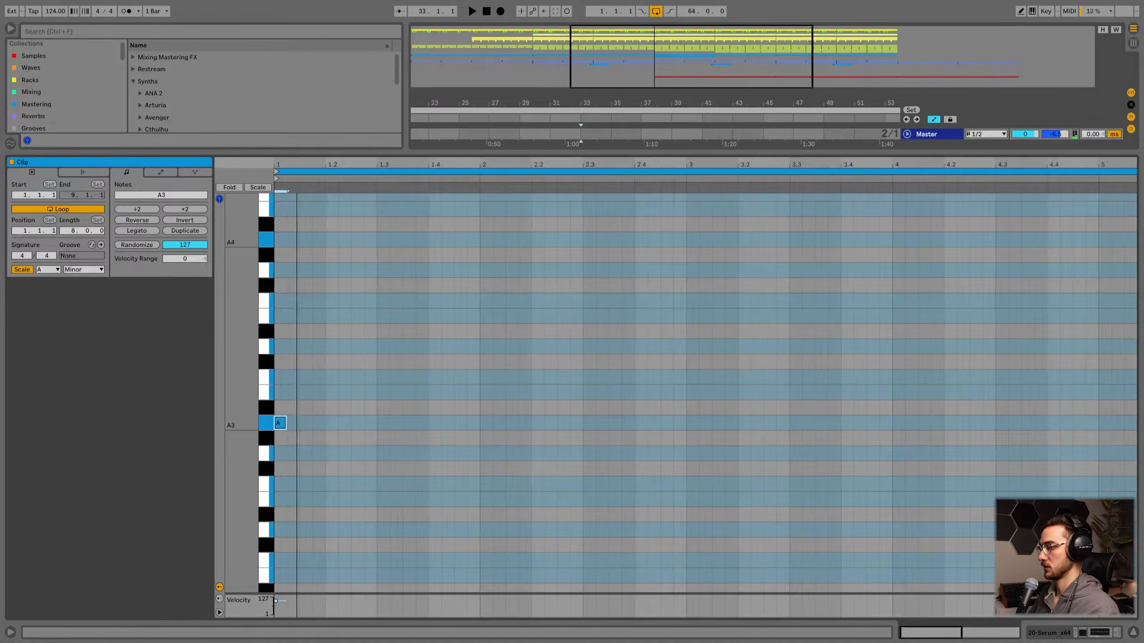
pyautogui.moveTo(279, 423); pyautogui.dragTo(305, 423)
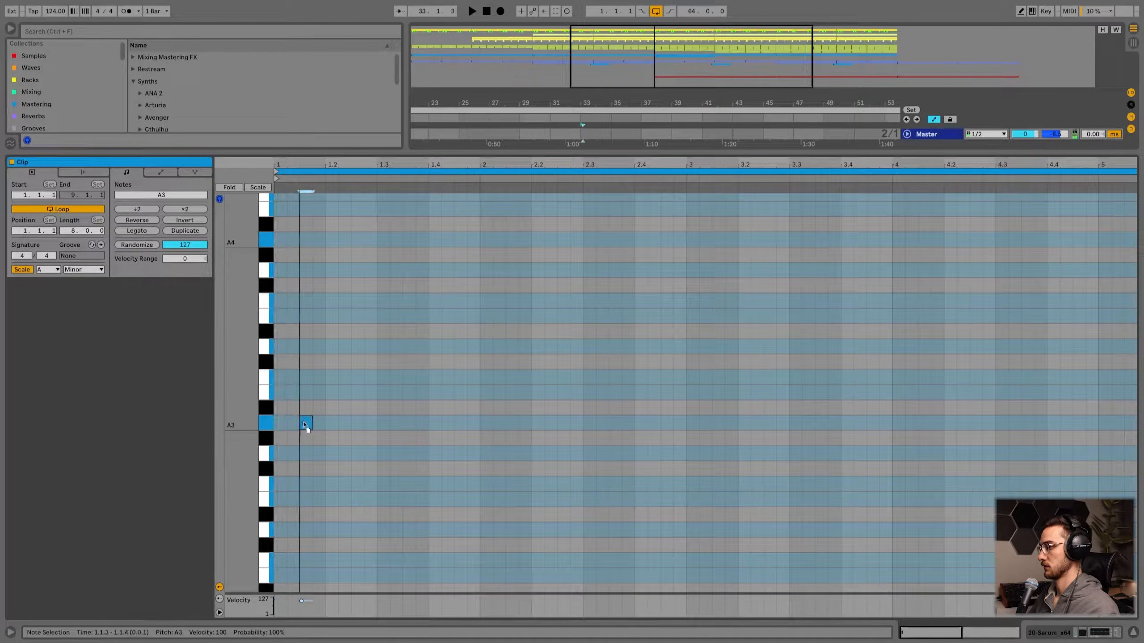
pyautogui.rightClick(342, 385)
pyautogui.click(386, 374)
pyautogui.doubleClick(356, 347)
pyautogui.moveTo(355, 349); pyautogui.dragTo(405, 243)
pyautogui.doubleClick(384, 286)
pyautogui.doubleClick(422, 240)
# - Play the phrase from bar 33, adjust the G4 note on beat three by ear, and return to the track's devices
pyautogui.press('space')
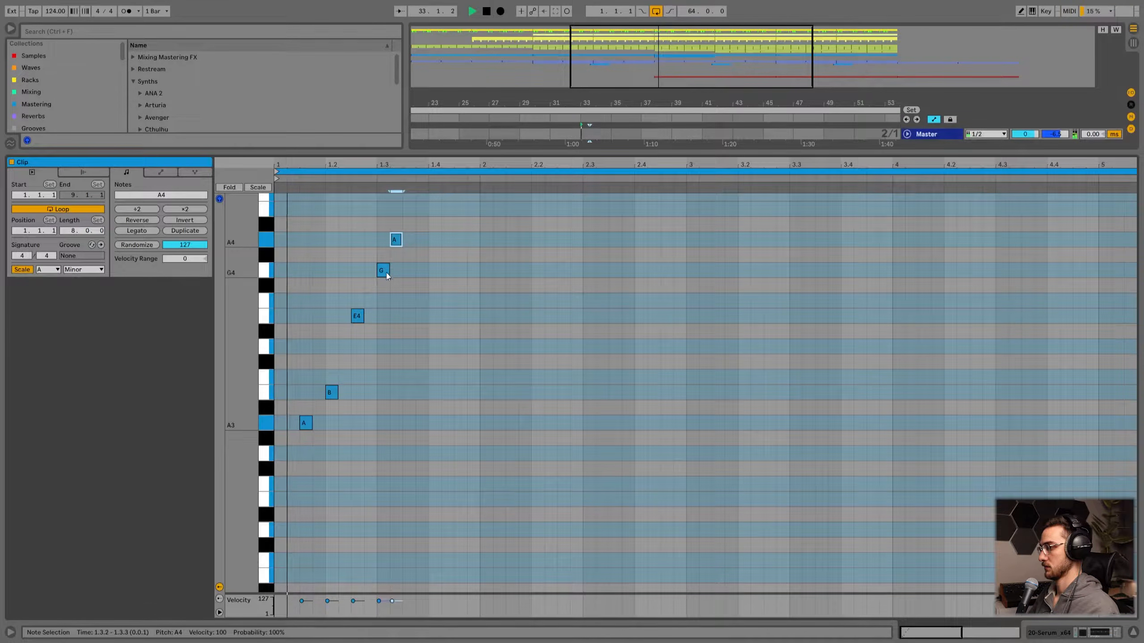
pyautogui.scroll(5, 406, 351)
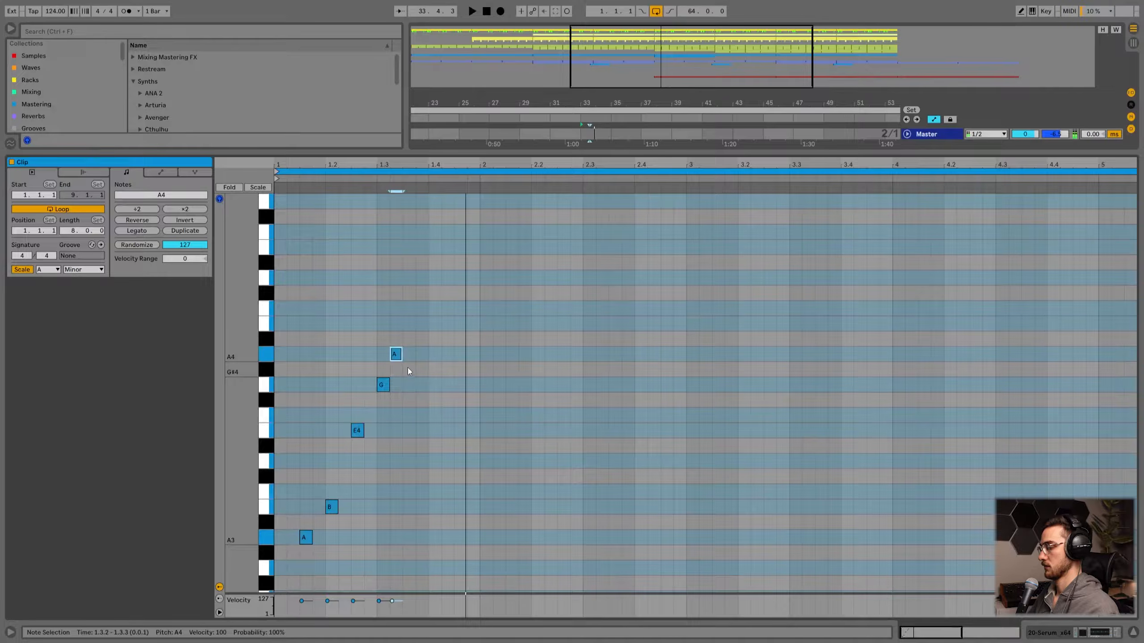
pyautogui.click(383, 386)
pyautogui.press('space')
pyautogui.moveTo(369, 386); pyautogui.dragTo(383, 359)
pyautogui.hotkey('shift', 'Tab')
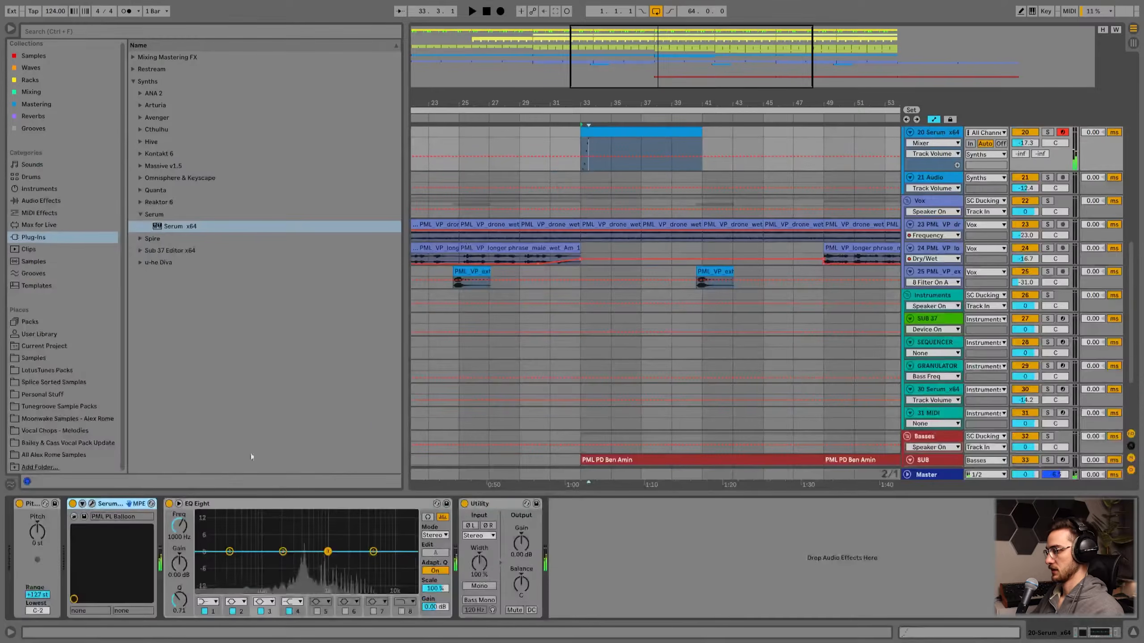
# - Set Serum's envelope 1 sustain to -7.0 dB and decay to 58 ms while auditioning the phrase
pyautogui.click(92, 503)
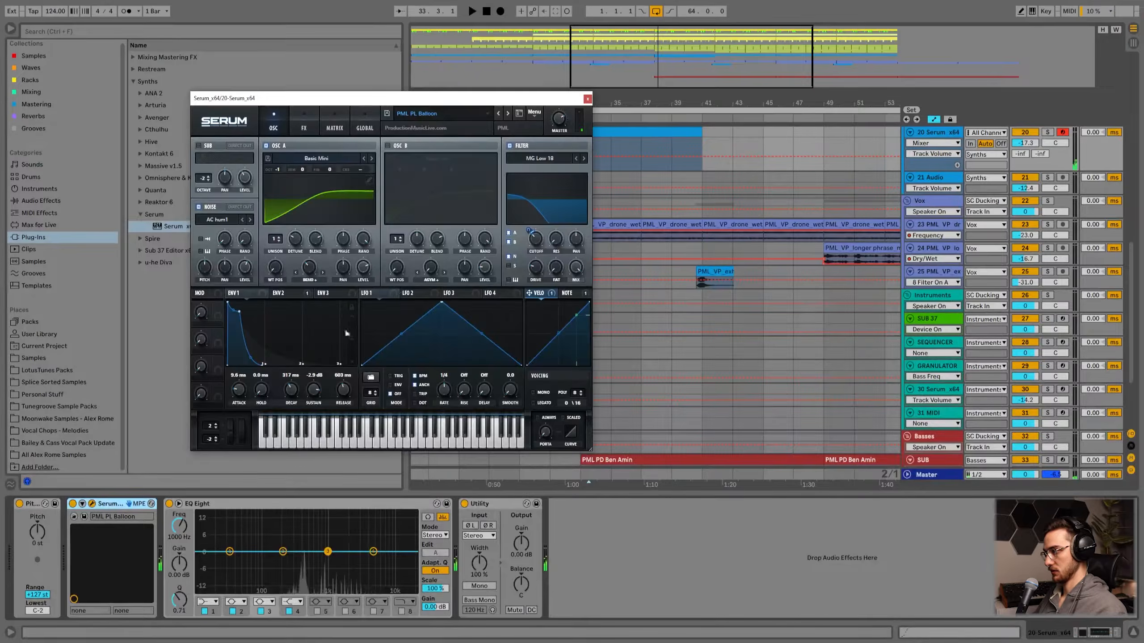
pyautogui.click(533, 243)
pyautogui.press('space')
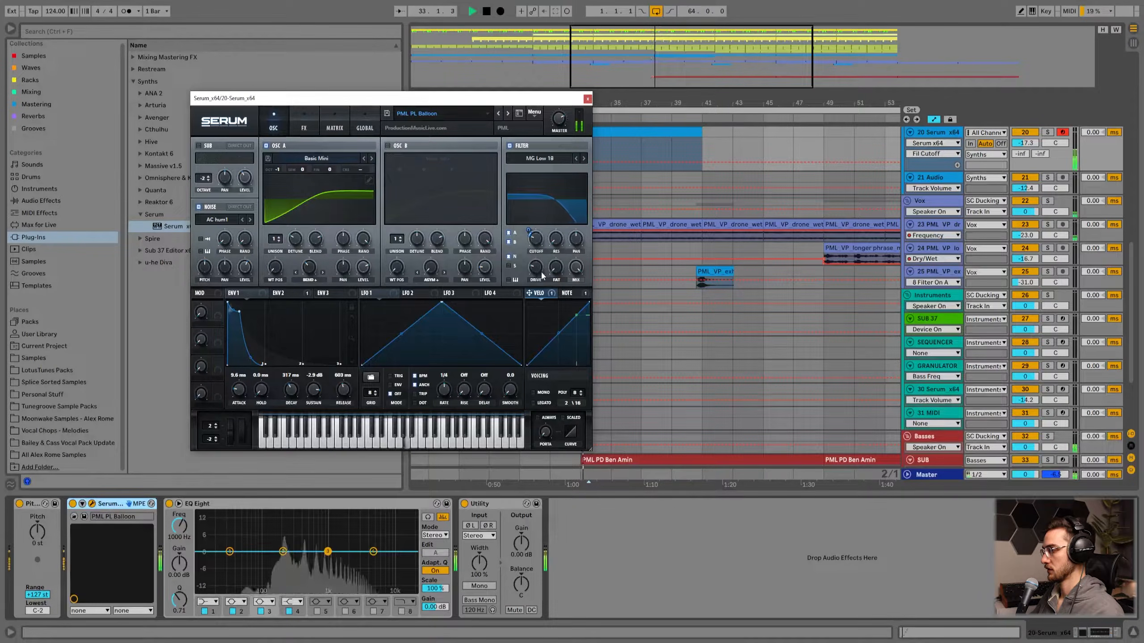
pyautogui.press('space')
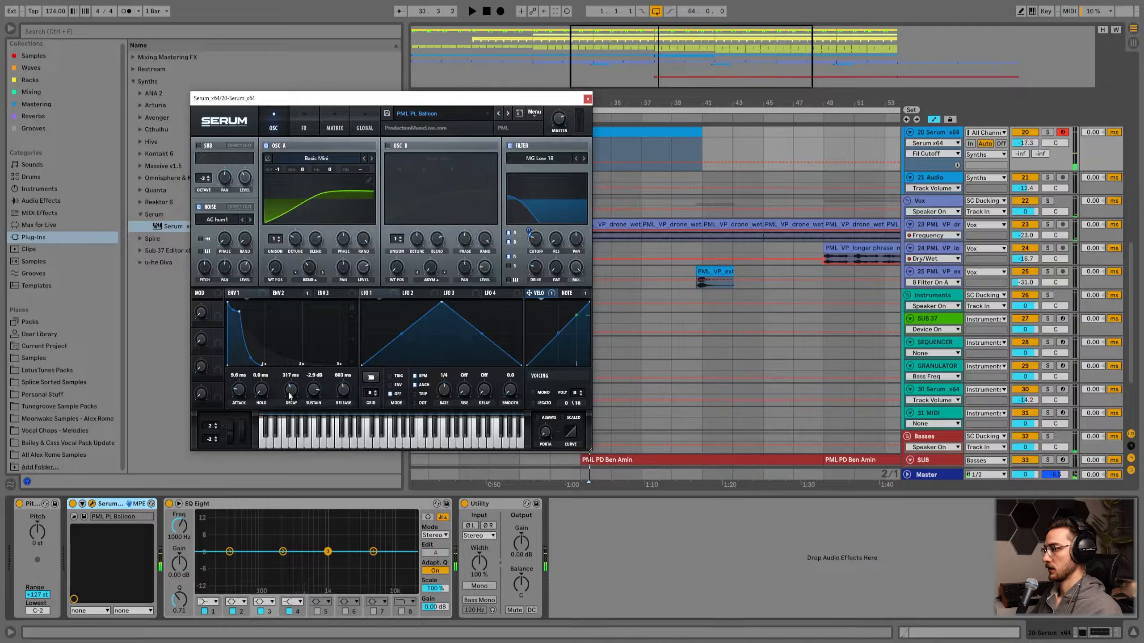
pyautogui.moveTo(314, 390)
pyautogui.mouseDown()
pyautogui.moveTo(310, 408)
pyautogui.moveTo(292, 397)
pyautogui.mouseUp()
pyautogui.press('space')
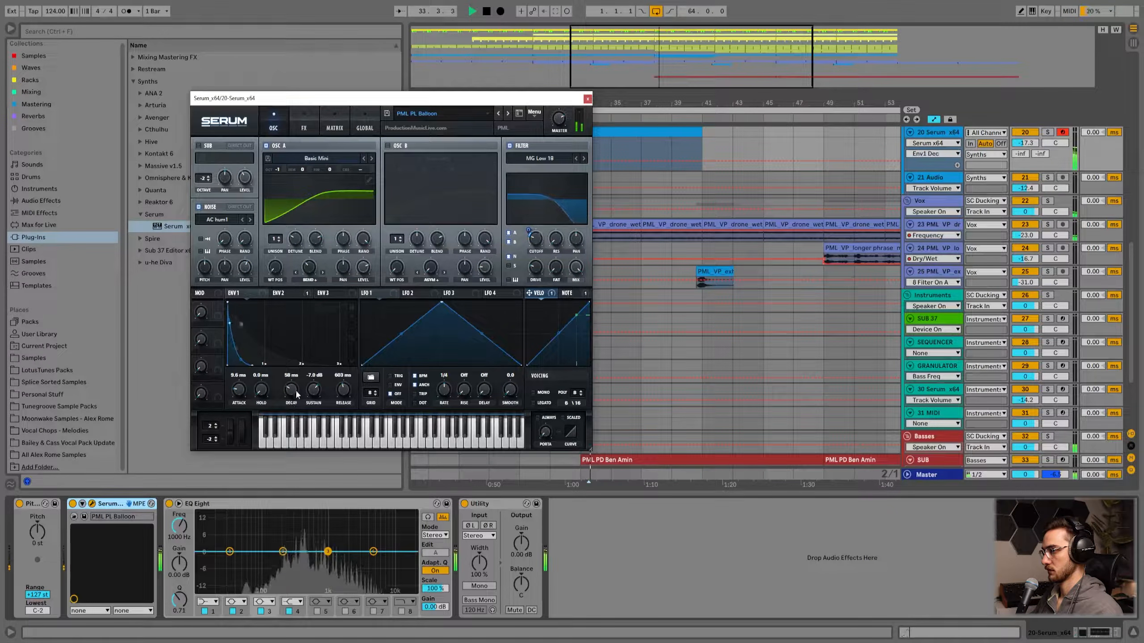
pyautogui.press('space')
# - Adjust the decay and sustain of Serum's envelope 2, play the phrase to check the sound, and close the plug-in window
pyautogui.click(288, 292)
pyautogui.moveTo(292, 390); pyautogui.dragTo(310, 410)
pyautogui.press('space')
pyautogui.press('space')
pyautogui.click(587, 99)
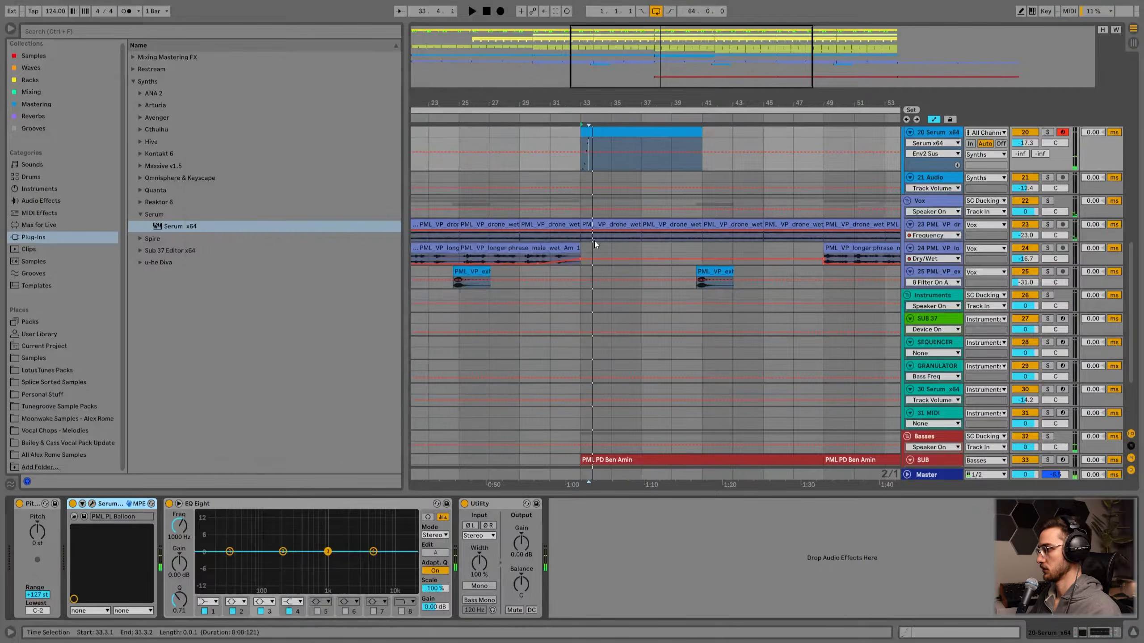
# - Open the effects of Serum on track 20 and raise the reverb's wet mix to about 38% while listening
pyautogui.click(92, 503)
pyautogui.click(304, 128)
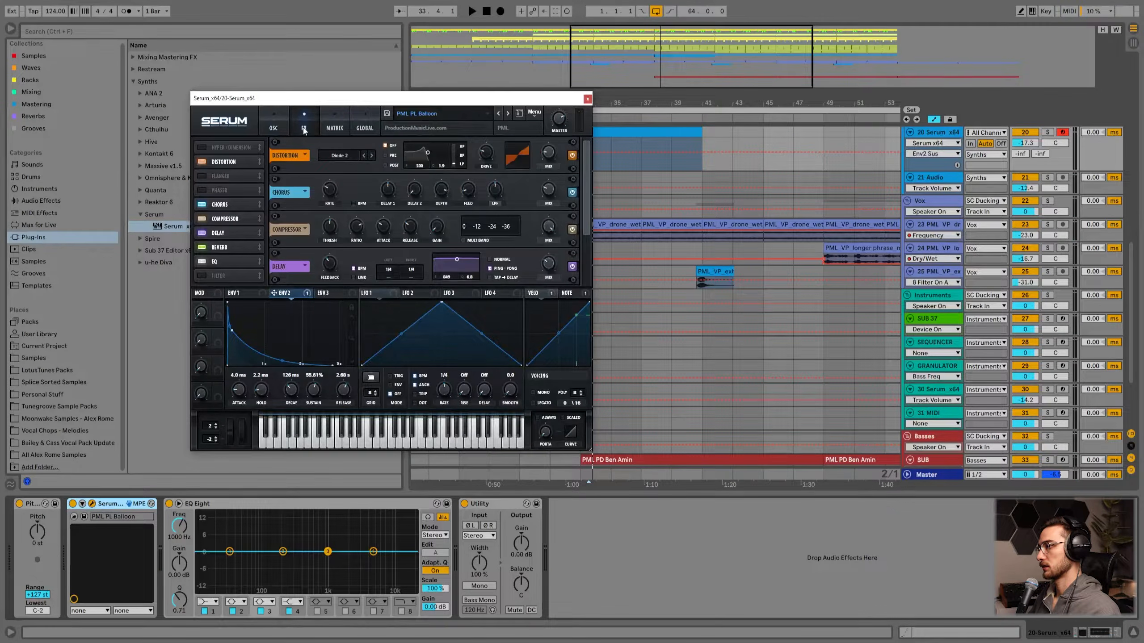
pyautogui.click(222, 248)
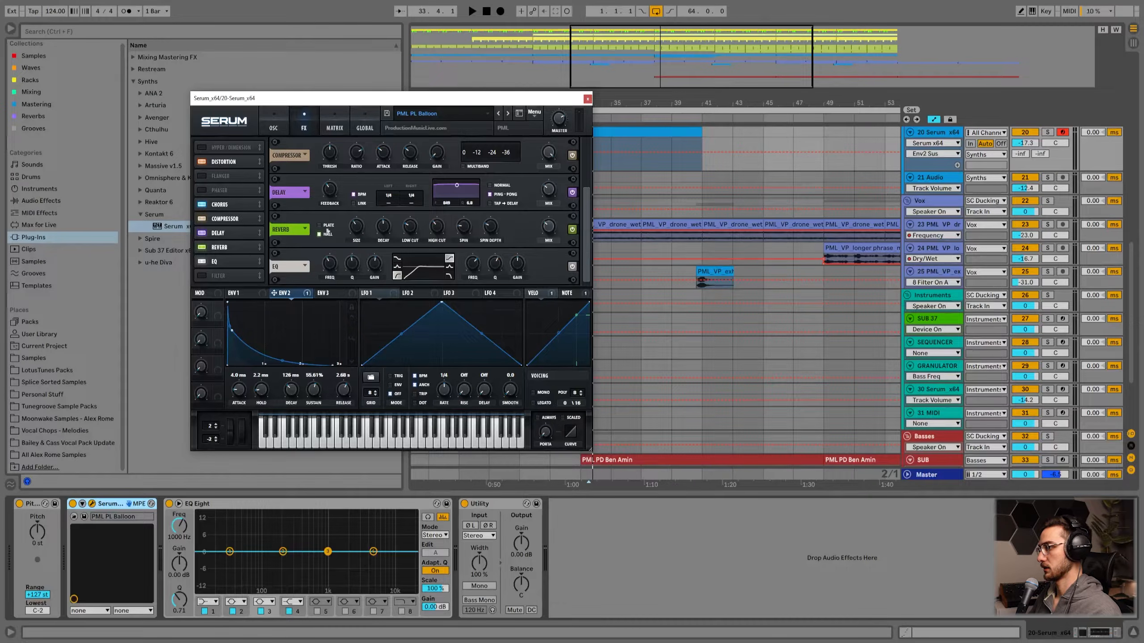
pyautogui.click(550, 236)
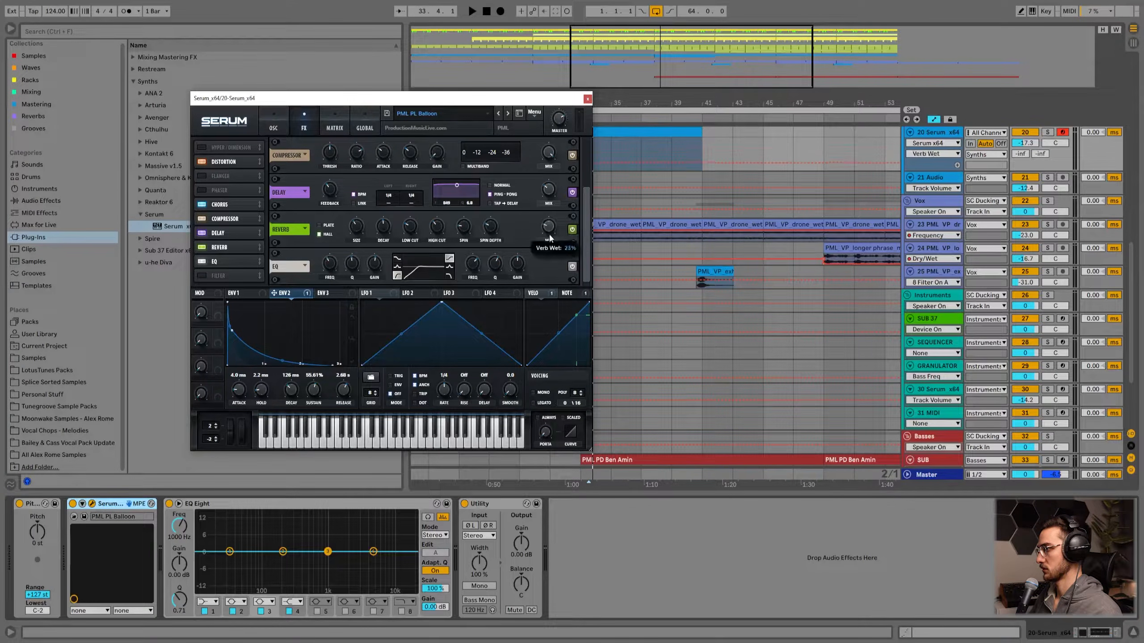
pyautogui.press('space')
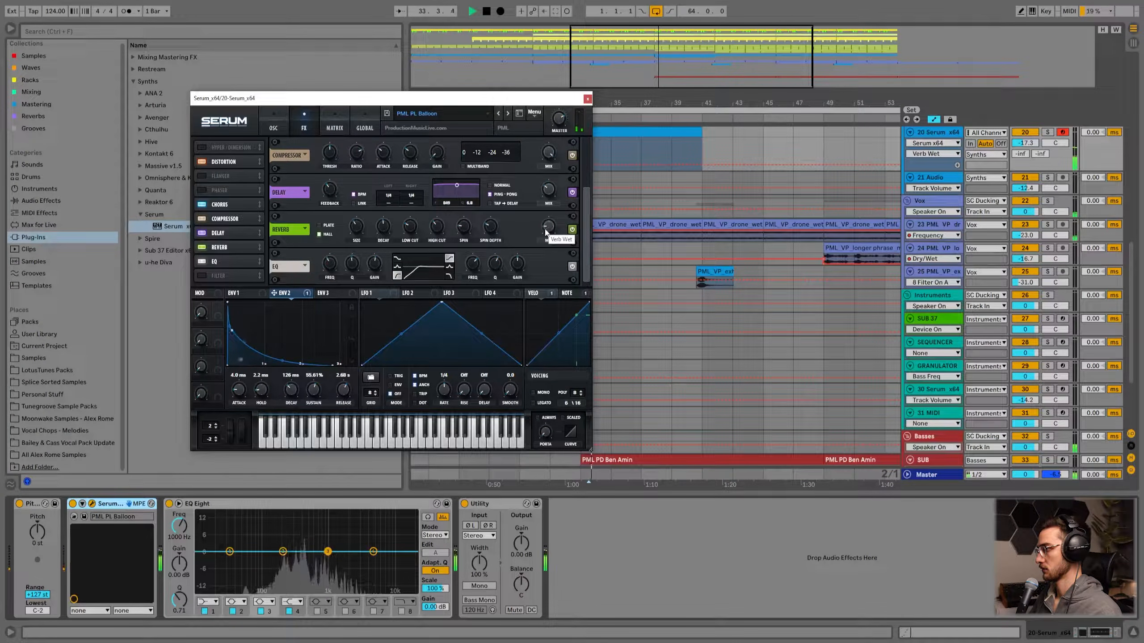
pyautogui.press('space')
pyautogui.moveTo(554, 225); pyautogui.dragTo(556, 217)
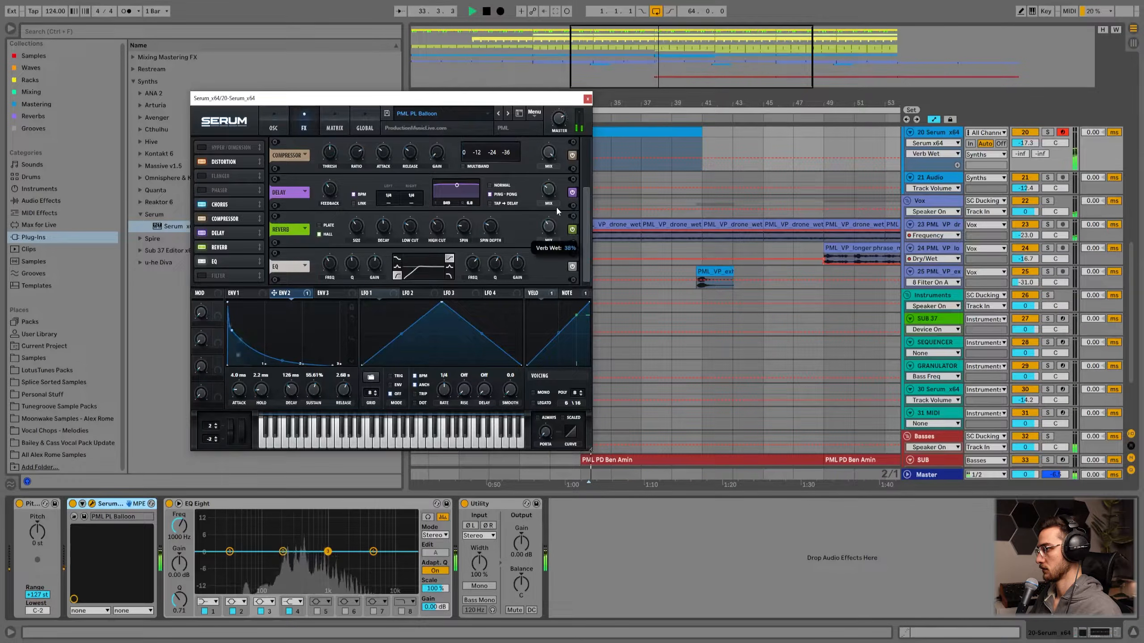
# - Fine-tune the Serum reverb's wet mix and size during playback, and close the synth window
pyautogui.moveTo(418, 227); pyautogui.dragTo(419, 218)
pyautogui.moveTo(548, 232); pyautogui.dragTo(548, 226)
pyautogui.press('space')
pyautogui.click(360, 233)
pyautogui.press('space')
pyautogui.click(587, 99)
# - Delete the E4 note from the opening phrase of the Serum clip at bar 33 and listen to it
pyautogui.scroll(3, 593, 257)
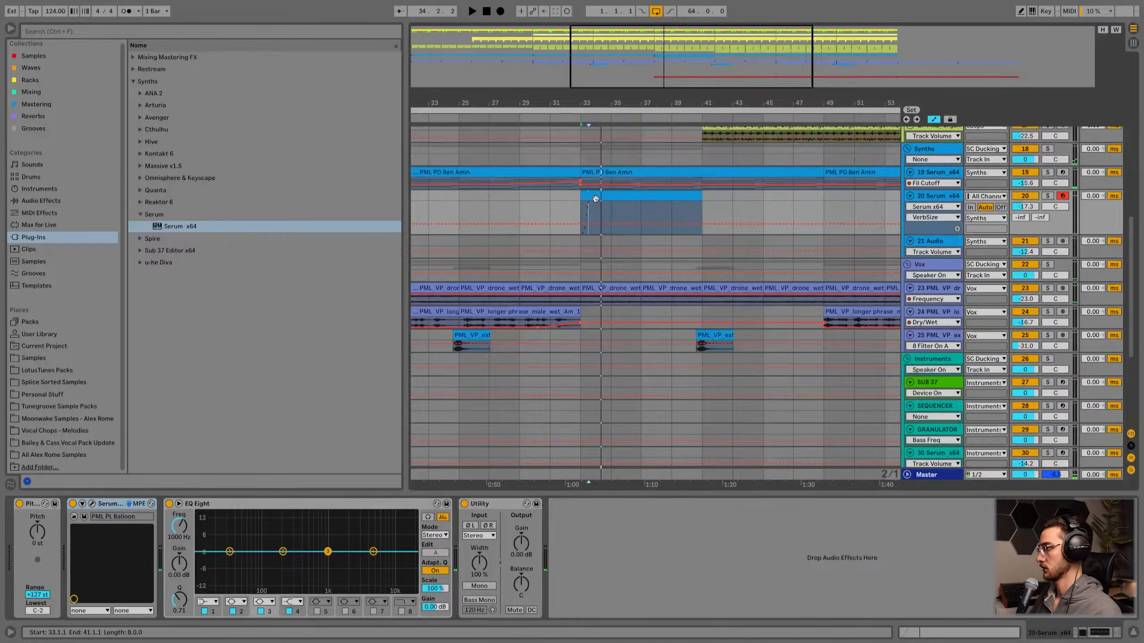
pyautogui.doubleClick(595, 199)
pyautogui.scroll(-2, 349, 383)
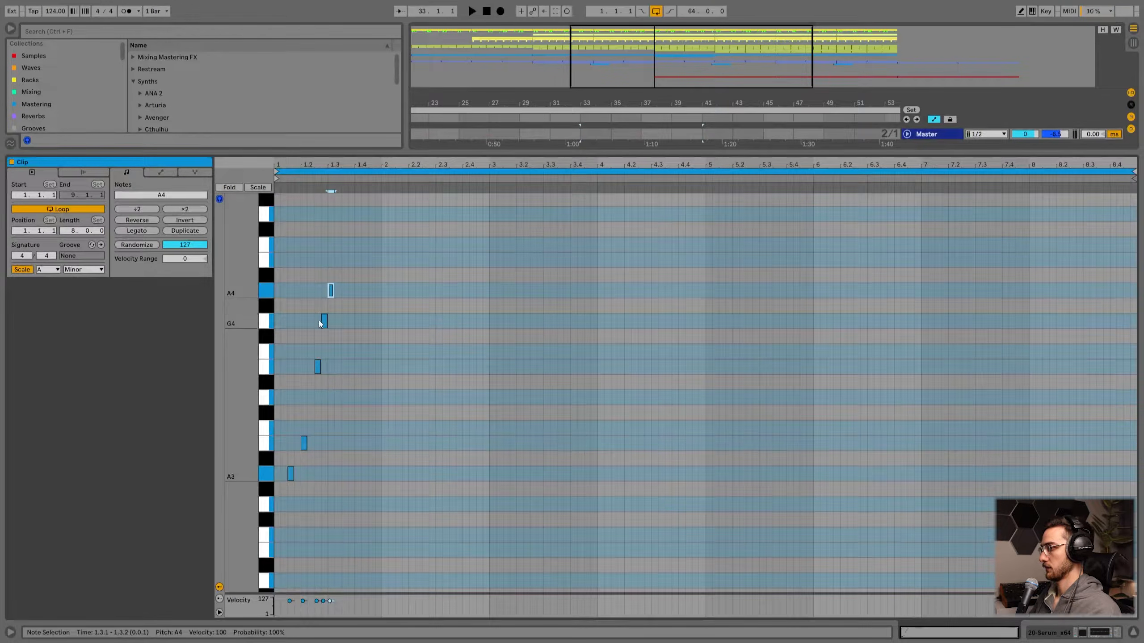
pyautogui.moveTo(302, 165); pyautogui.dragTo(301, 169)
pyautogui.scroll(-3, 323, 282)
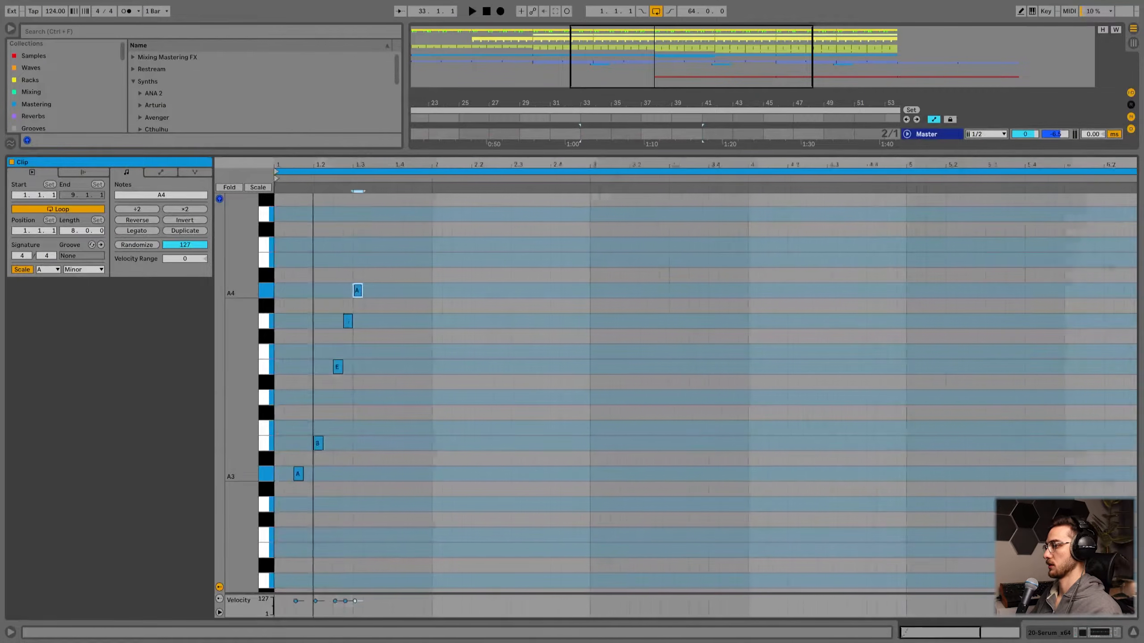
pyautogui.moveTo(318, 330); pyautogui.dragTo(359, 382)
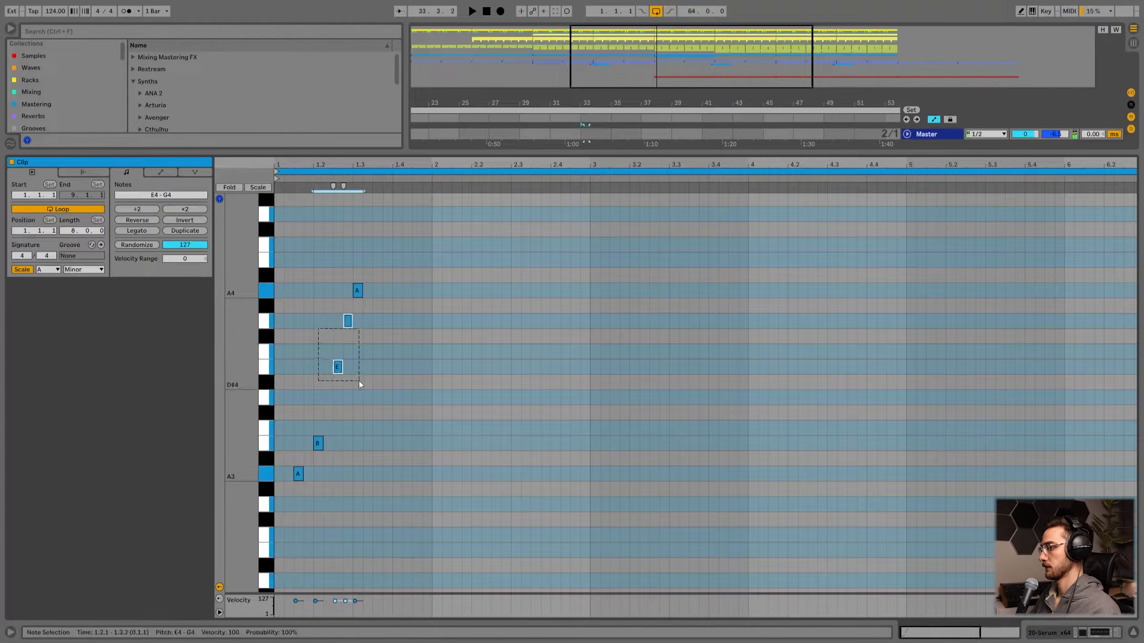
pyautogui.click(338, 367)
pyautogui.press('Delete')
pyautogui.press('space')
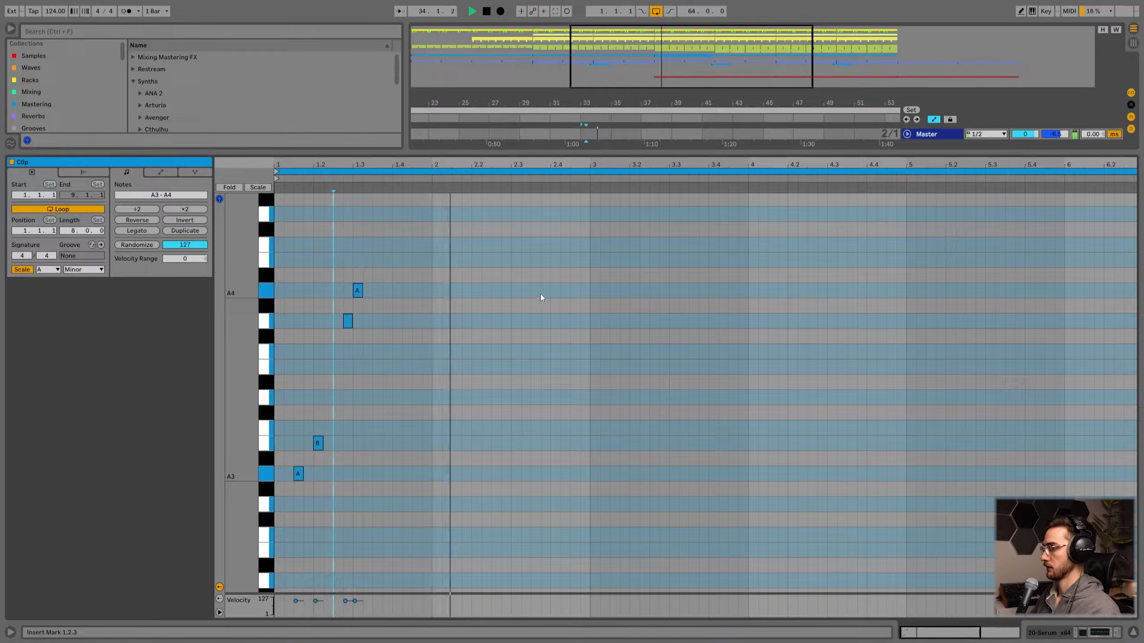
pyautogui.press('space')
# - Add a descending phrase with C5 at 3.2.4, B4 at 3.3.3, G4 at 3.4.3 and E4 at 4.1.3, and play it
pyautogui.doubleClick(652, 291)
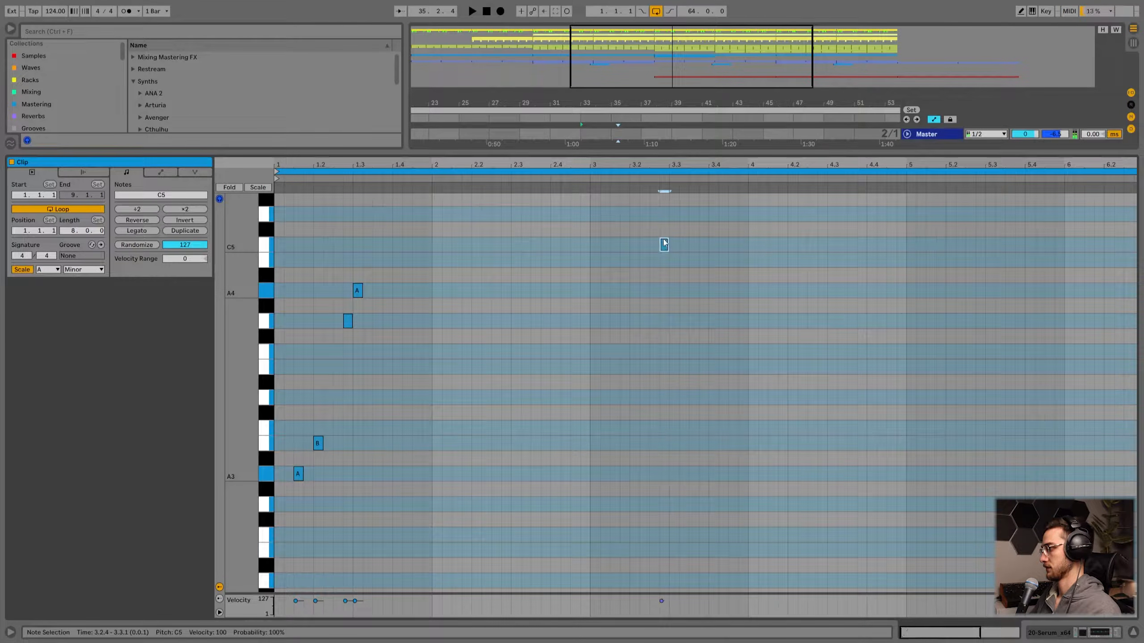
pyautogui.doubleClick(723, 275)
pyautogui.moveTo(723, 275); pyautogui.dragTo(731, 301)
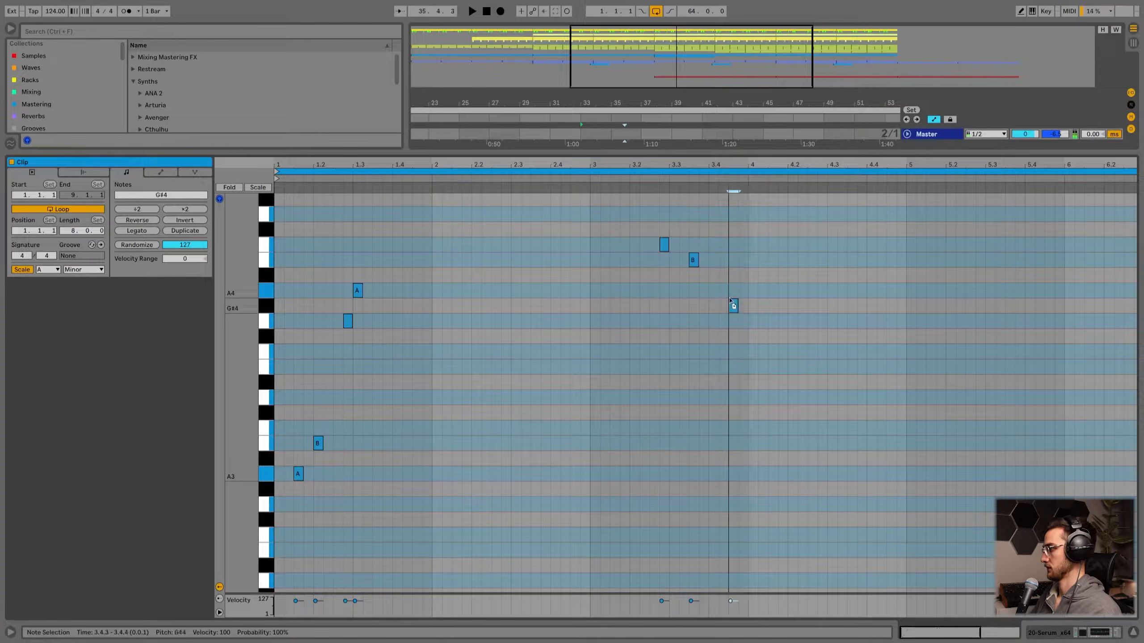
pyautogui.doubleClick(750, 351)
pyautogui.moveTo(750, 351); pyautogui.dragTo(771, 381)
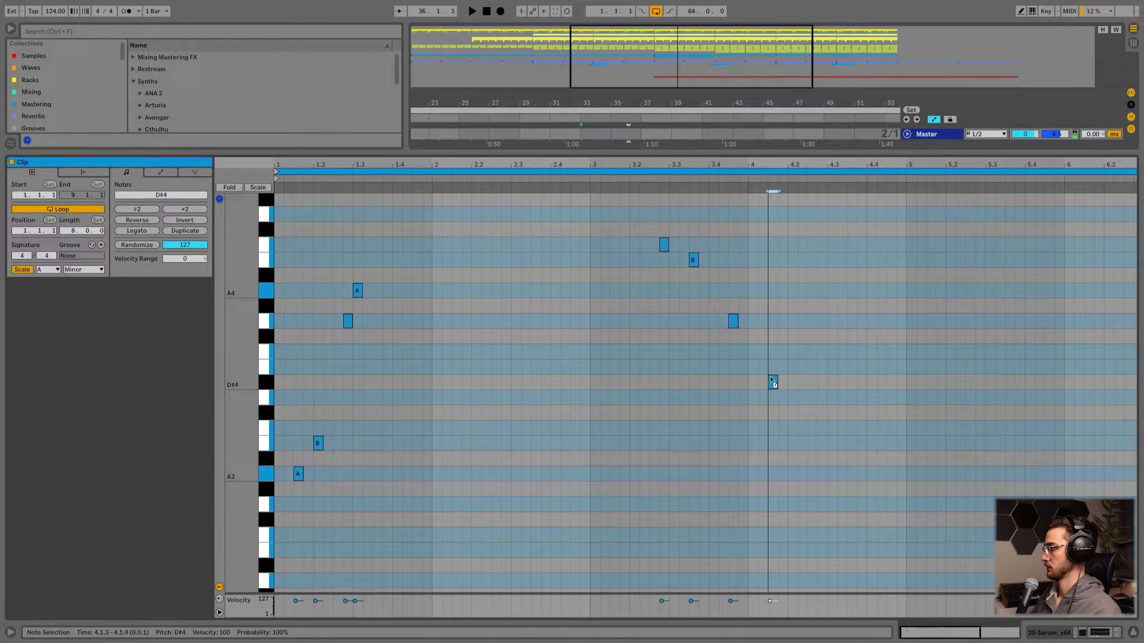
pyautogui.click(651, 271)
pyautogui.press('space')
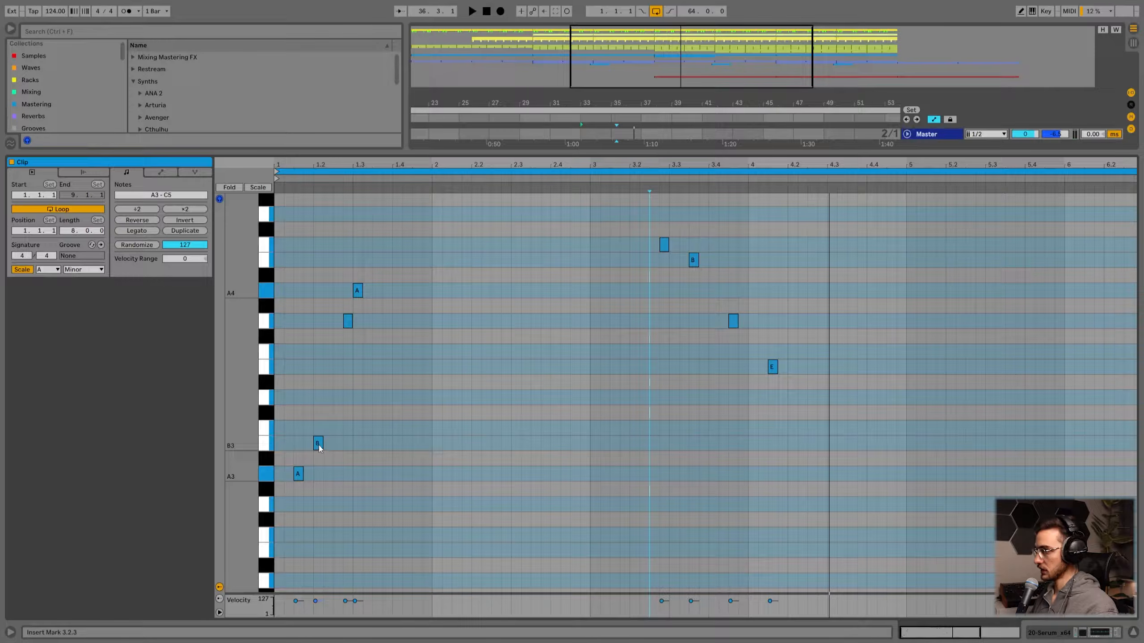
# - Move the opening phrase's B3 to 1.2.2, G4 to 1.3.2 and A4 to 1.4, and play the clip from its start
pyautogui.moveTo(320, 447); pyautogui.dragTo(328, 447)
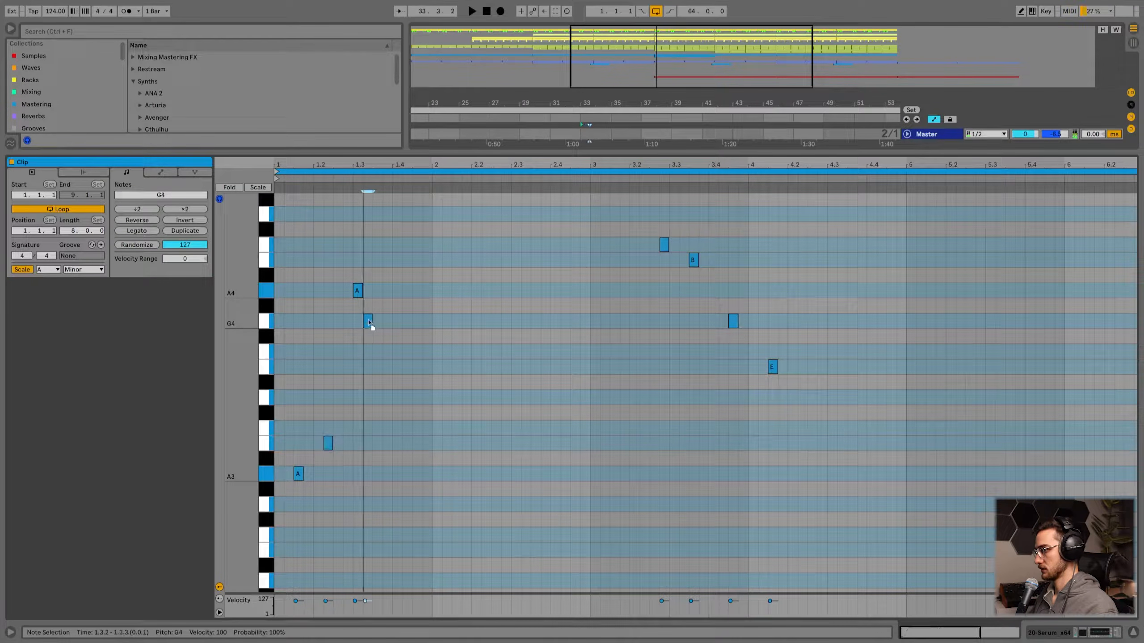
pyautogui.moveTo(359, 290); pyautogui.dragTo(405, 296)
pyautogui.click(279, 282)
pyautogui.press('space')
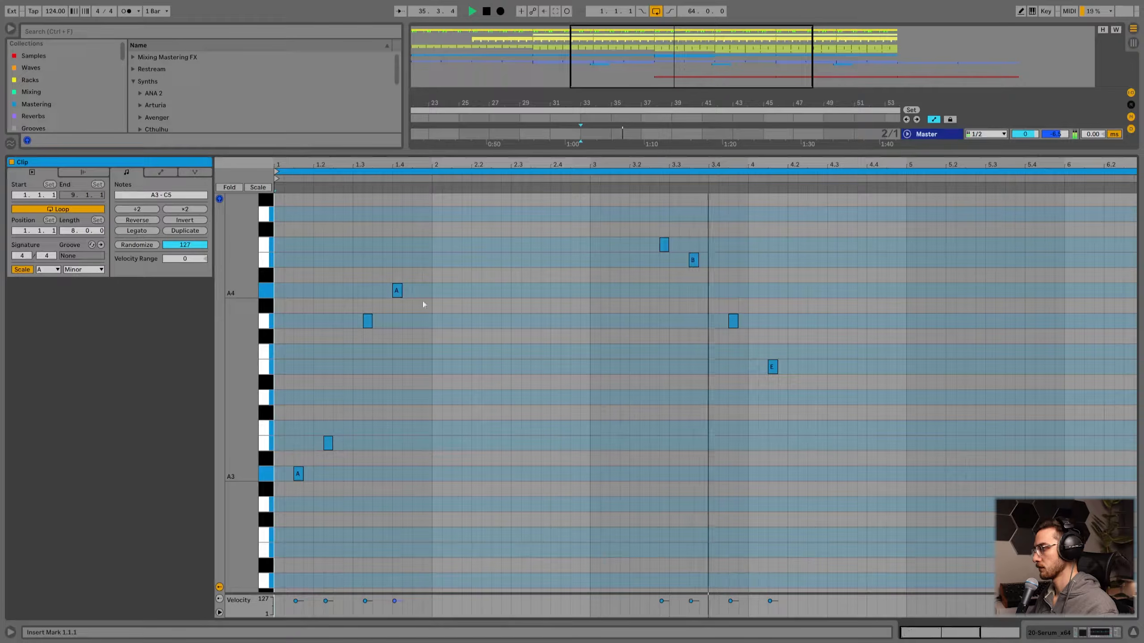
pyautogui.press('space')
# - Shift the descending phrase's G4 to 3.4.2 and E4 to the start of bar 4, listening to the melody
pyautogui.moveTo(774, 377); pyautogui.dragTo(762, 370)
pyautogui.click(639, 275)
pyautogui.press('space')
pyautogui.press('space')
pyautogui.moveTo(716, 326); pyautogui.dragTo(800, 374)
pyautogui.moveTo(733, 321); pyautogui.dragTo(724, 322)
pyautogui.click(643, 272)
pyautogui.press('space')
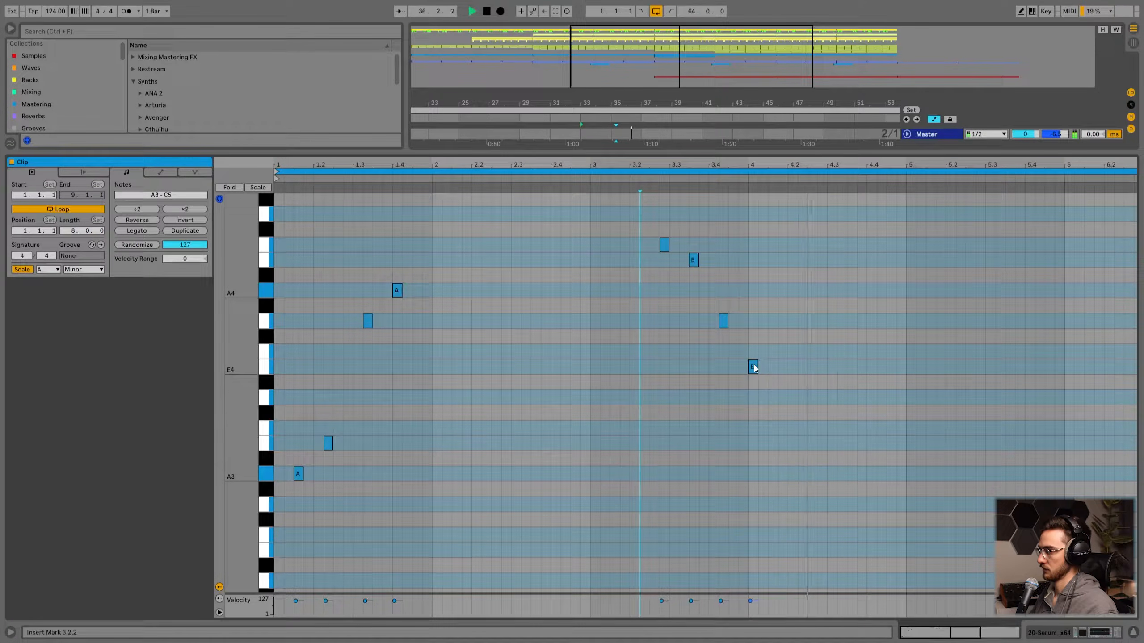
pyautogui.click(276, 458)
pyautogui.press('space')
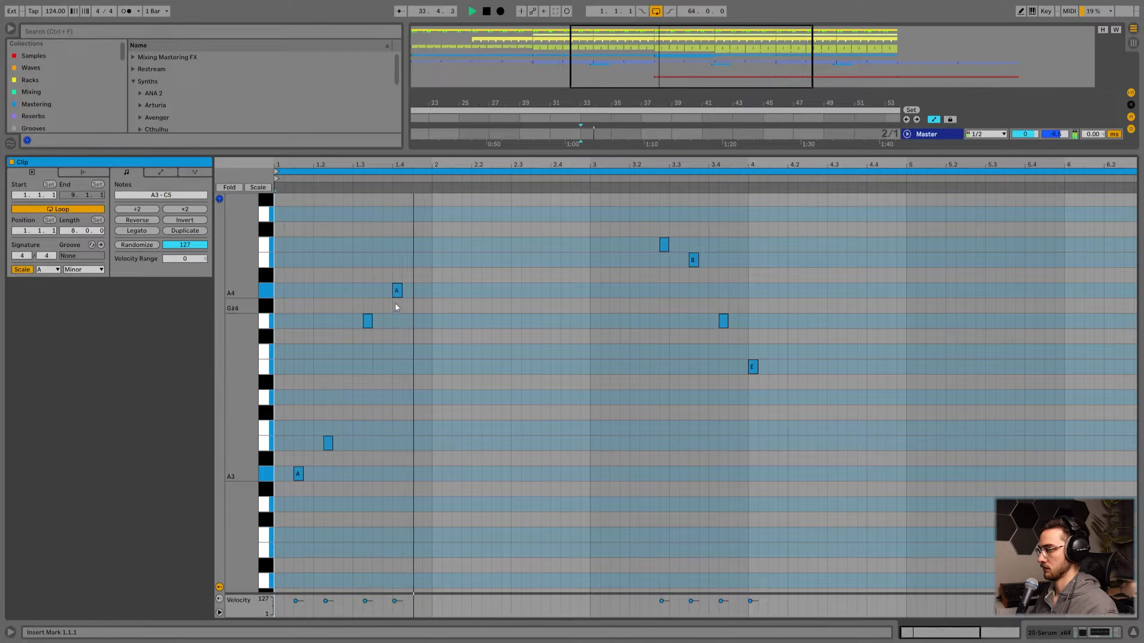
pyautogui.press('space')
pyautogui.press('space')
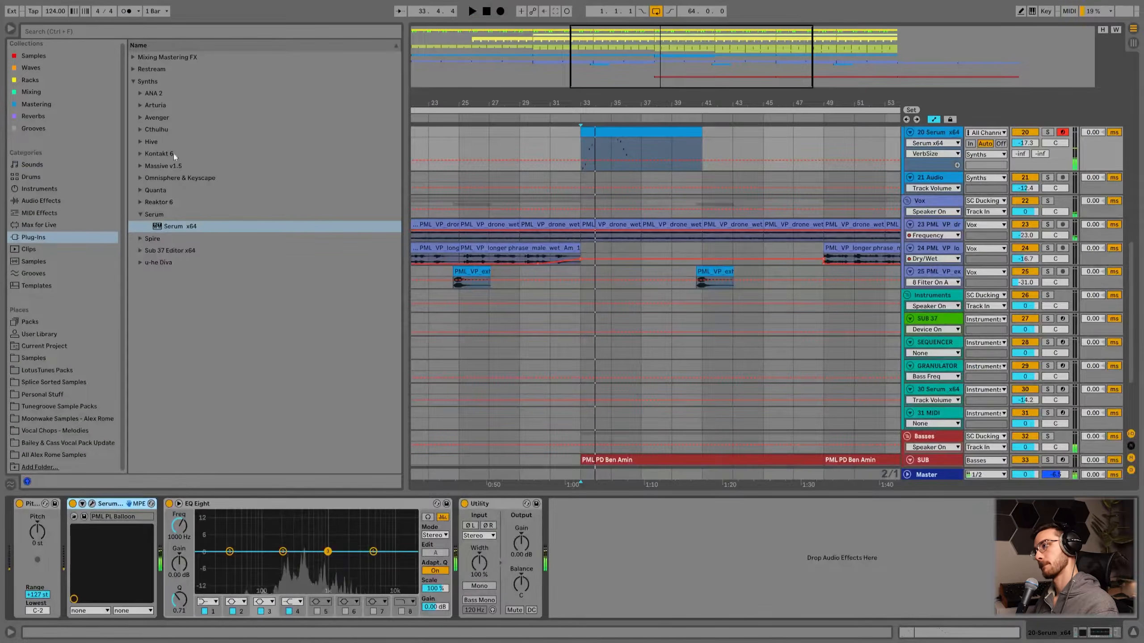
# - Search the Mixing collection for delay and add the Delay effect to the Serum track
pyautogui.click(33, 91)
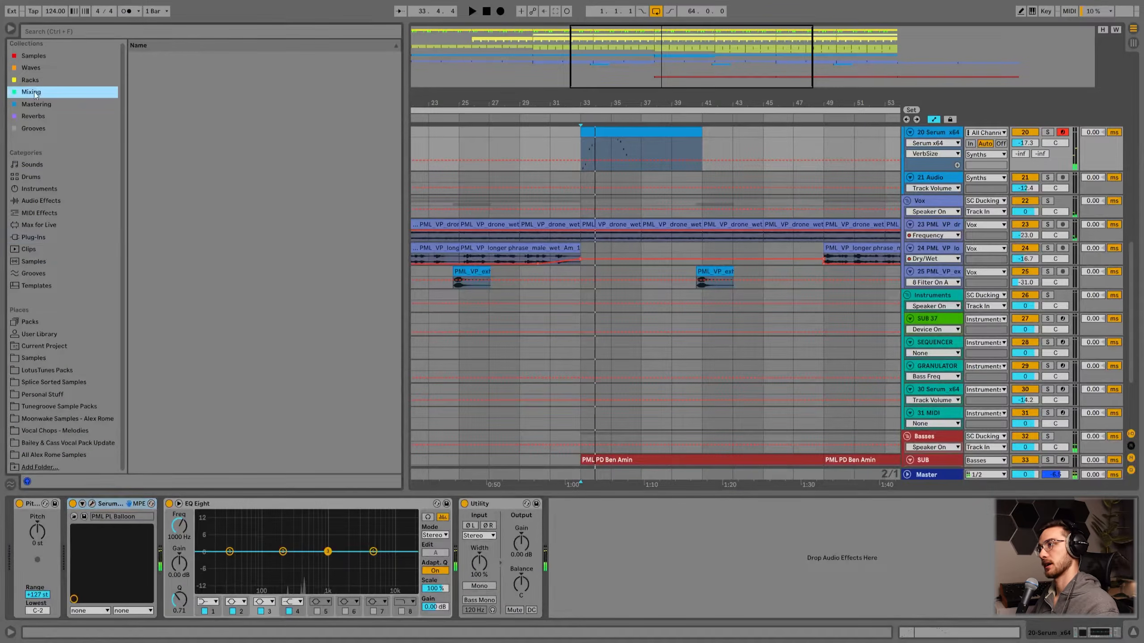
pyautogui.click(64, 34)
pyautogui.write('delay')
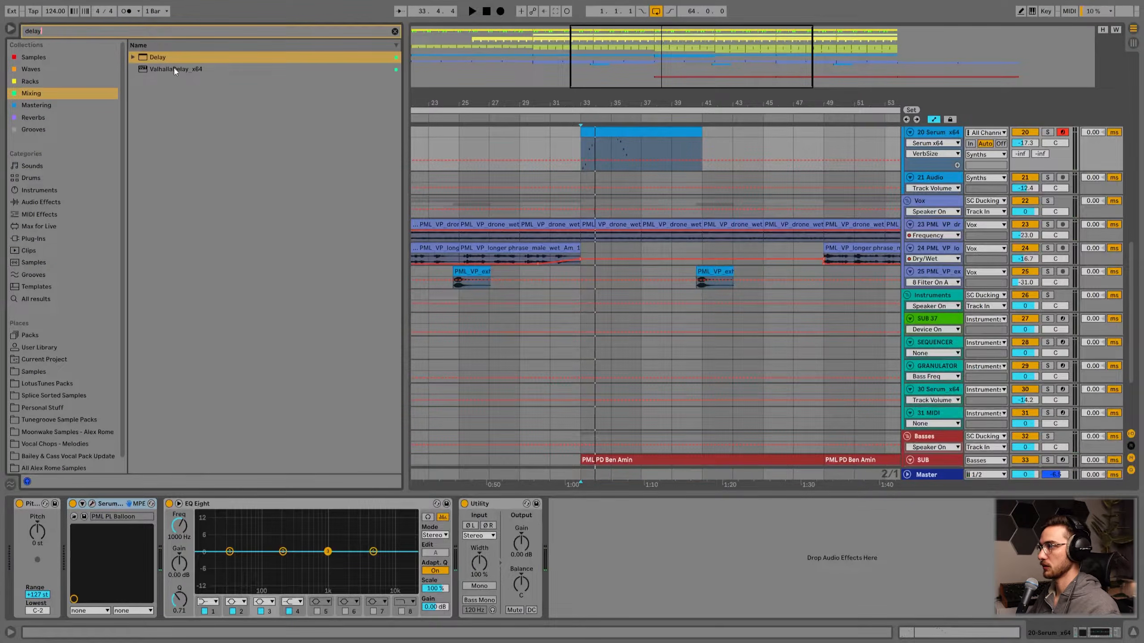
pyautogui.doubleClick(163, 58)
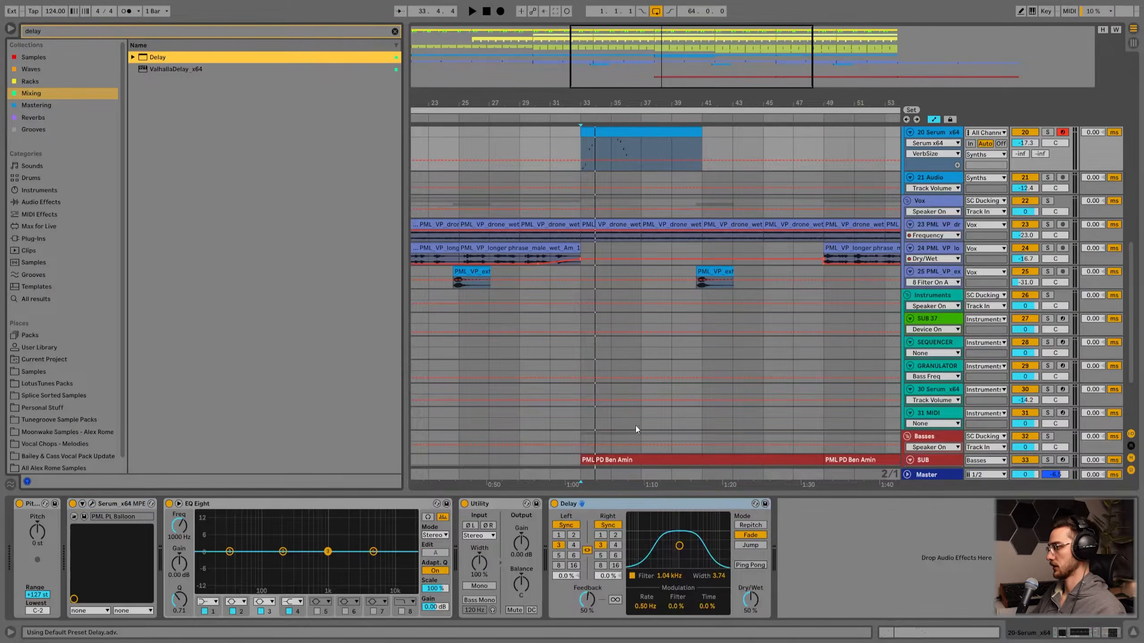
# - While playing from bar 33, set the Delay to 4 sixteenths on both sides, Ping Pong on and 29% dry/wet
pyautogui.scroll(3, 631, 426)
pyautogui.click(602, 198)
pyautogui.moveTo(579, 101); pyautogui.dragTo(569, 101)
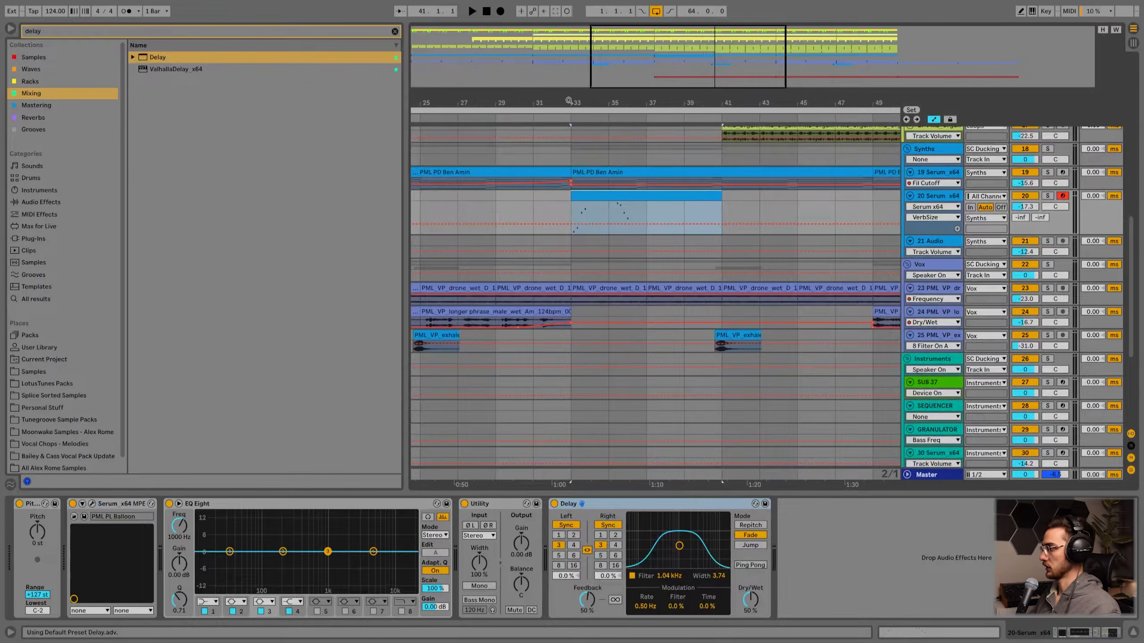
pyautogui.press('space')
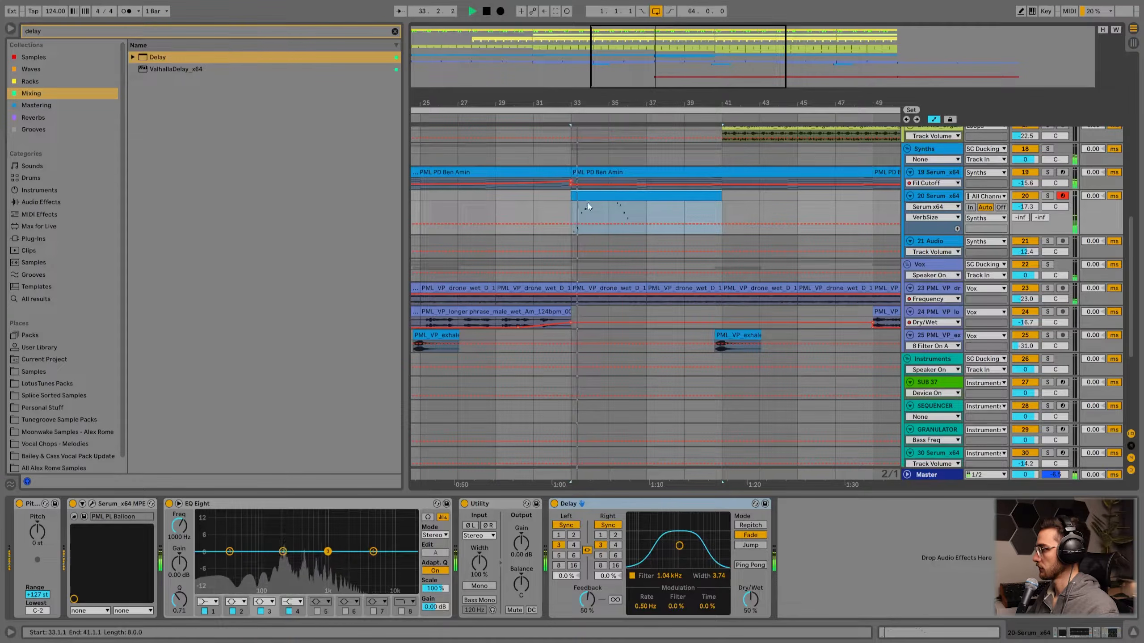
pyautogui.moveTo(752, 591); pyautogui.dragTo(751, 606)
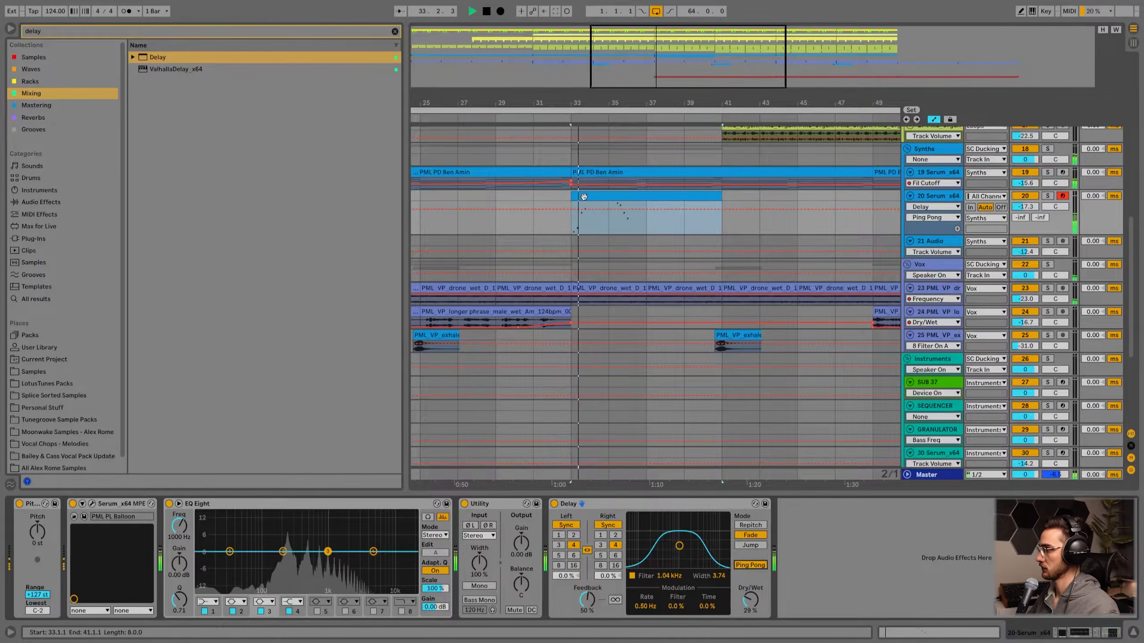
# - Duplicate all notes of the Serum clip's four-bar phrase into bars 5 to 8
pyautogui.doubleClick(583, 197)
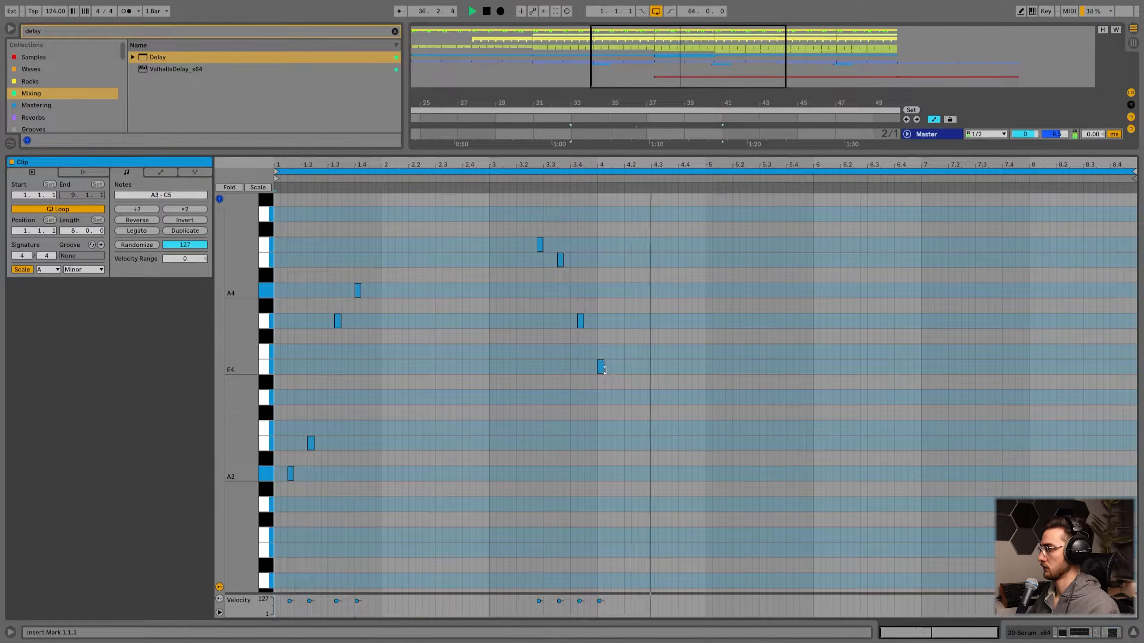
pyautogui.press('space')
pyautogui.moveTo(701, 533); pyautogui.dragTo(248, 190)
pyautogui.hotkey('ctrl', 'd')
pyautogui.press('space')
pyautogui.hotkey('shift', 'Tab')
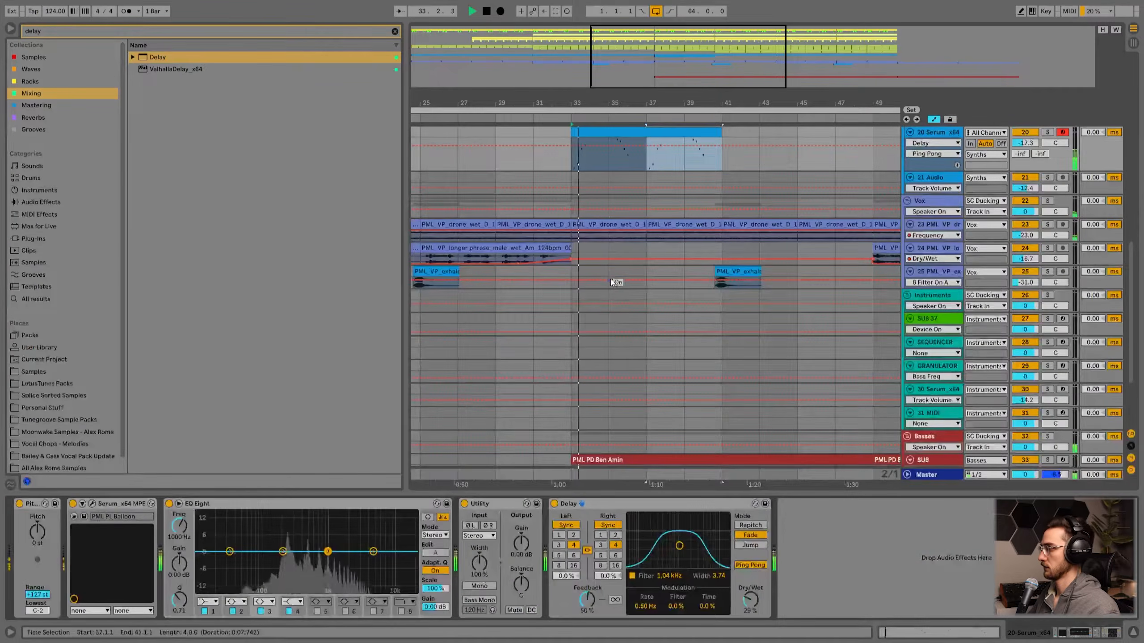
# - Change the repeated phrase's last two notes to D5 at 7.4.3 and E5 at 8.1.1, and listen to the ending
pyautogui.scroll(2, 615, 281)
pyautogui.doubleClick(624, 211)
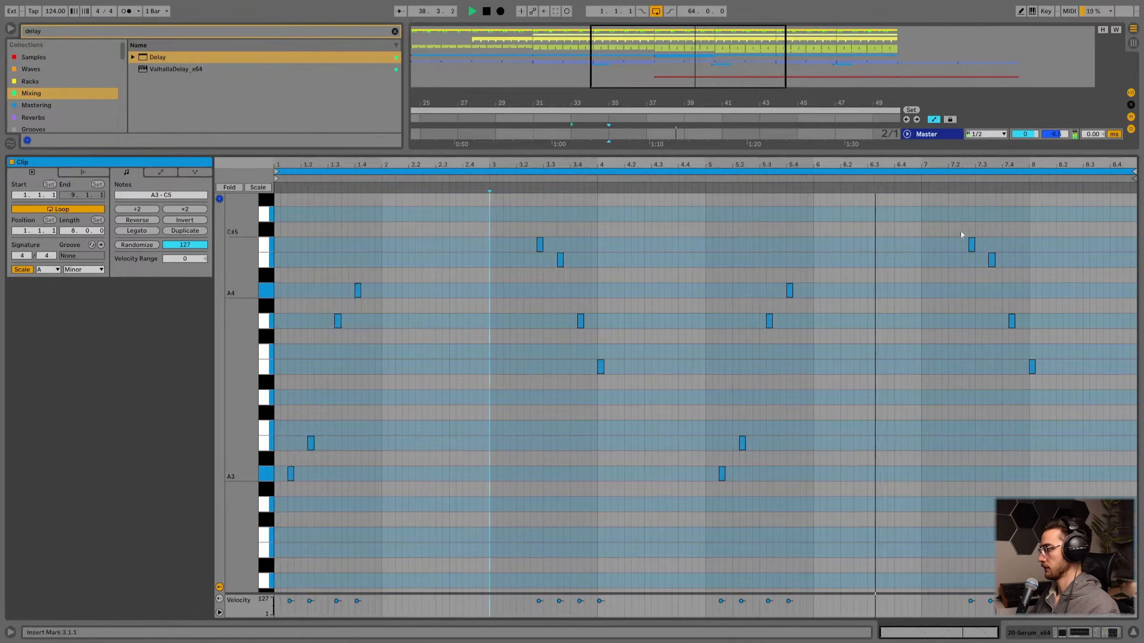
pyautogui.scroll(3, 997, 279)
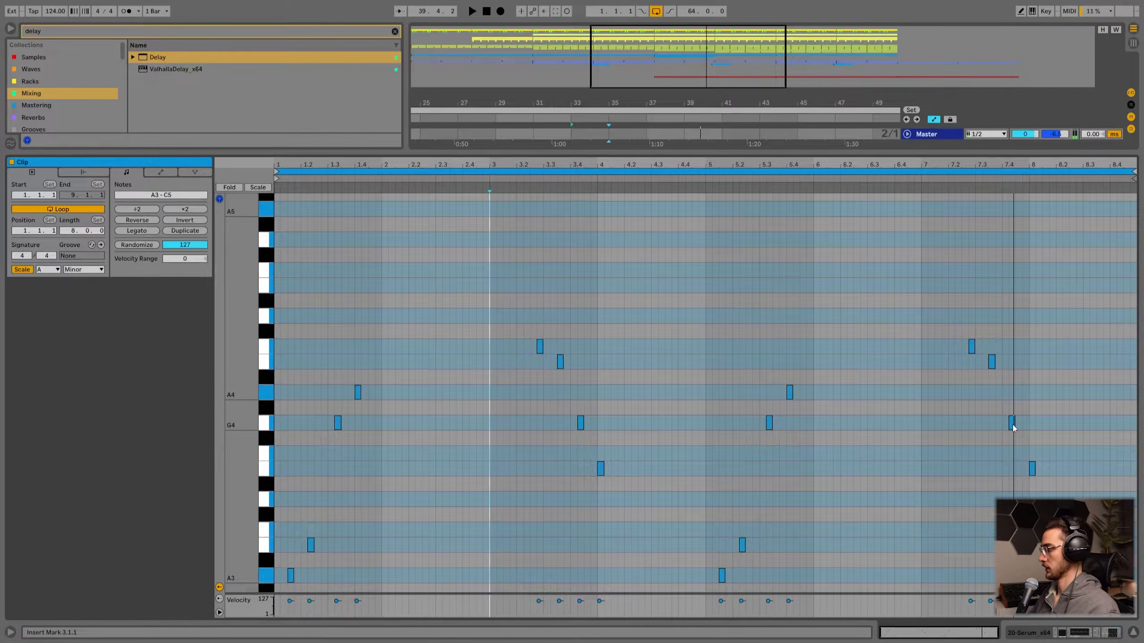
pyautogui.moveTo(1014, 427); pyautogui.dragTo(1023, 310)
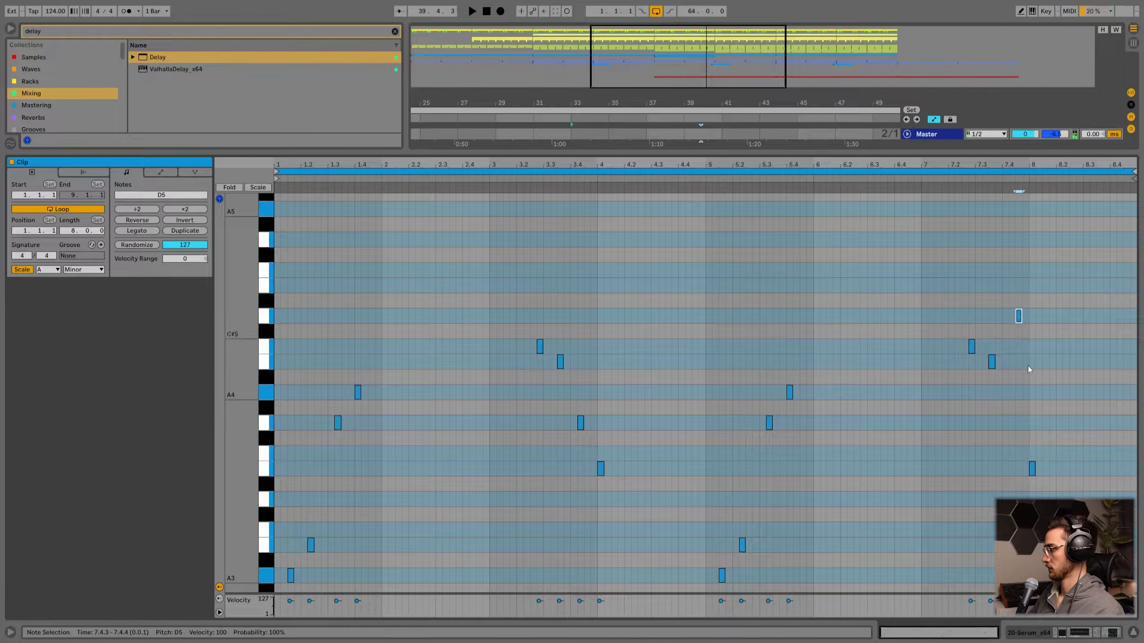
pyautogui.moveTo(1033, 471); pyautogui.dragTo(1033, 300)
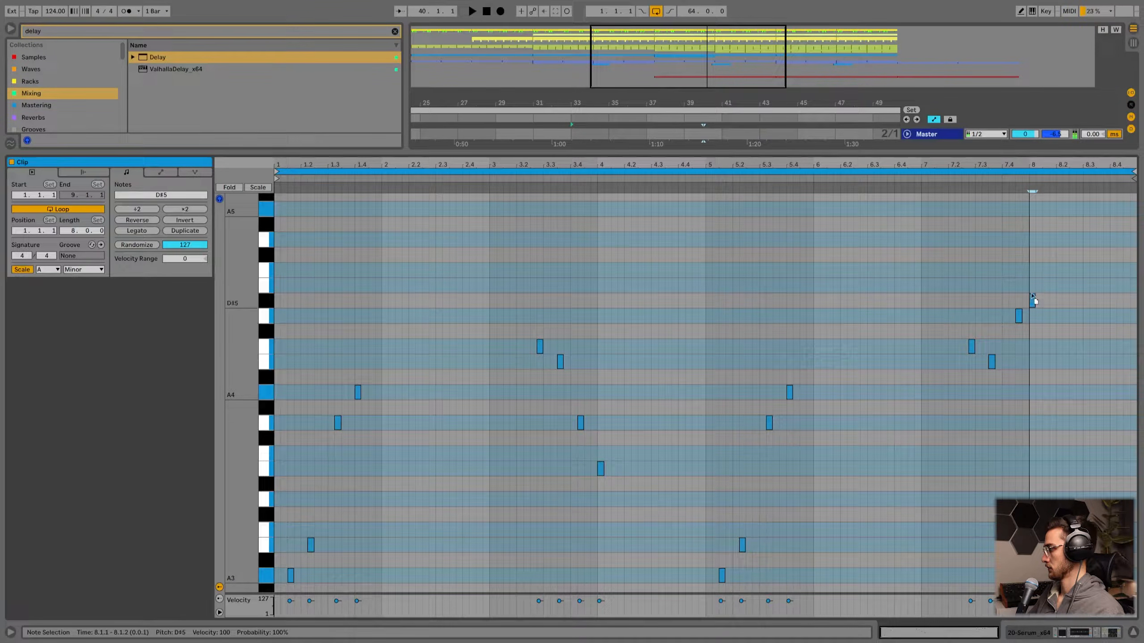
pyautogui.click(920, 258)
pyautogui.press('space')
pyautogui.scroll(-3, 936, 284)
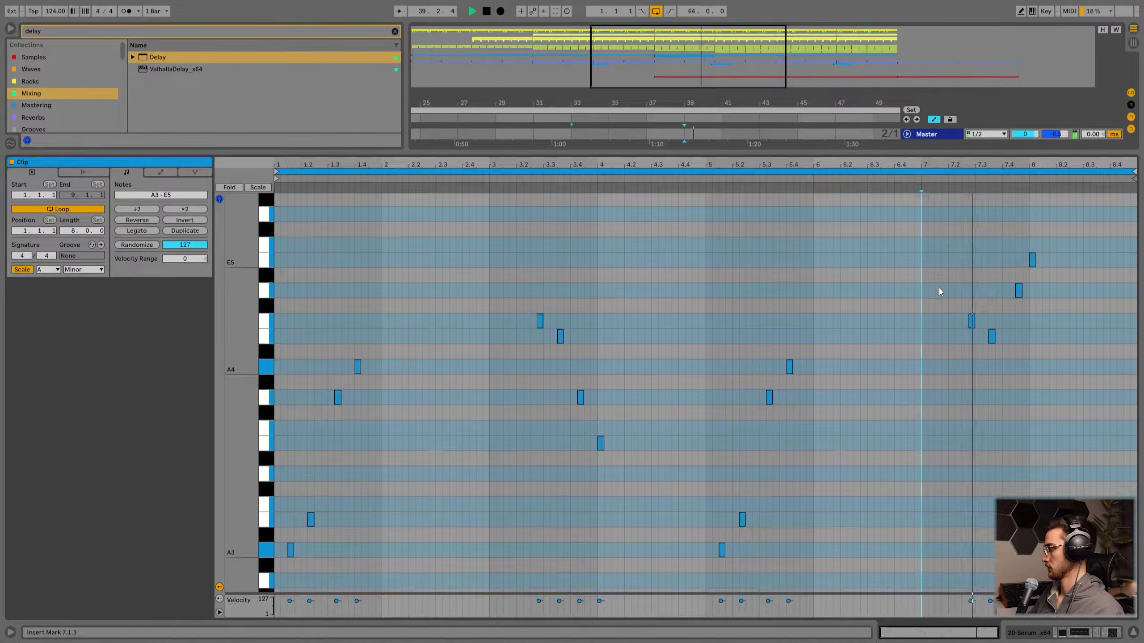
pyautogui.scroll(3, 939, 288)
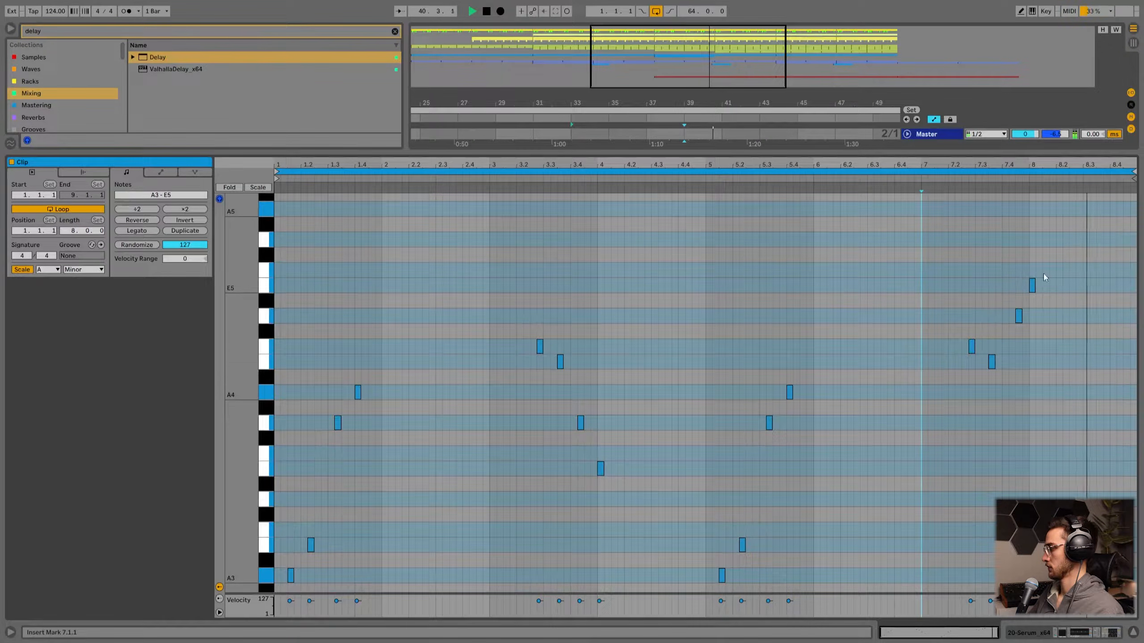
pyautogui.hotkey('shift', 'Tab')
pyautogui.scroll(3, 592, 205)
pyautogui.press('space')
# - Back in the arrangement, open the melody track's Serum instrument and duplicate the 20 Serum track with its clip and devices
pyautogui.click(661, 193)
pyautogui.moveTo(667, 99); pyautogui.dragTo(606, 72)
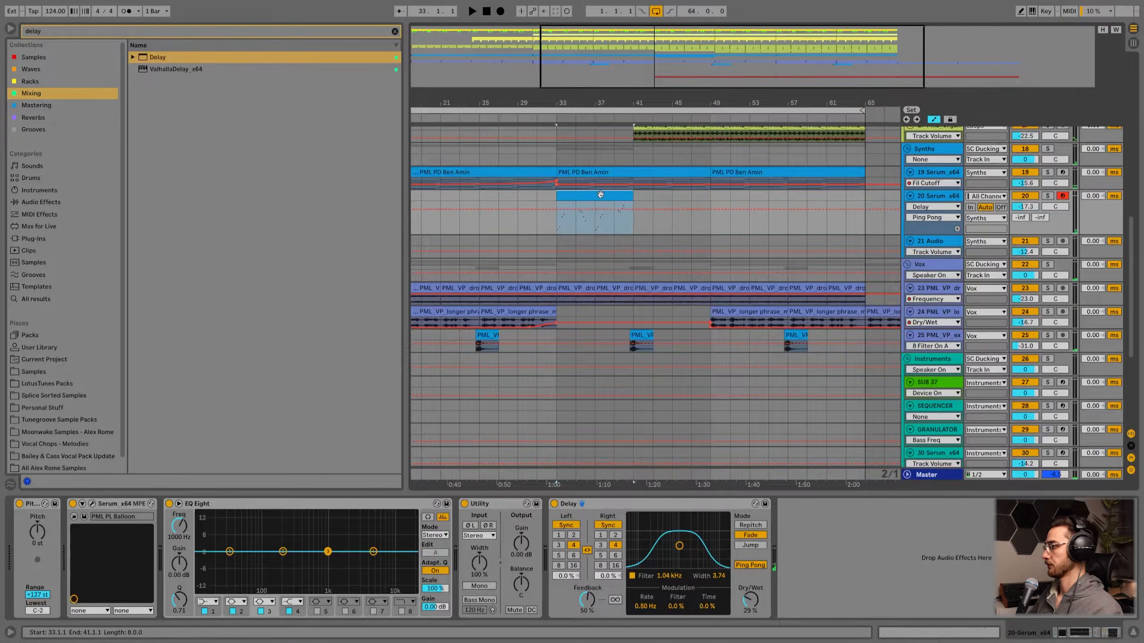
pyautogui.scroll(3, 605, 203)
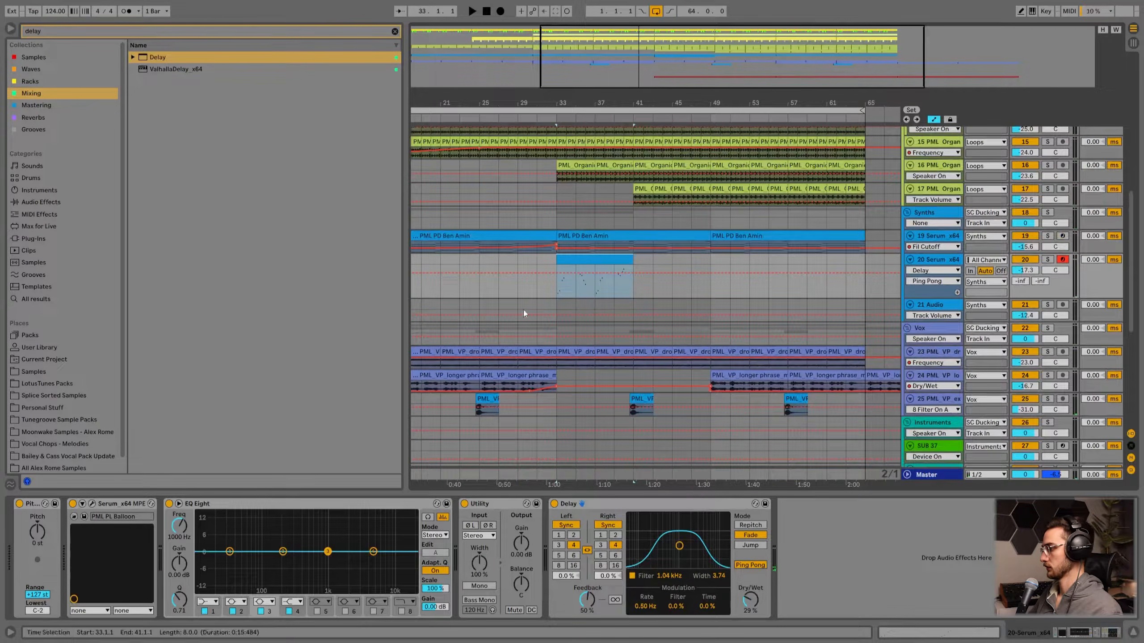
pyautogui.click(92, 504)
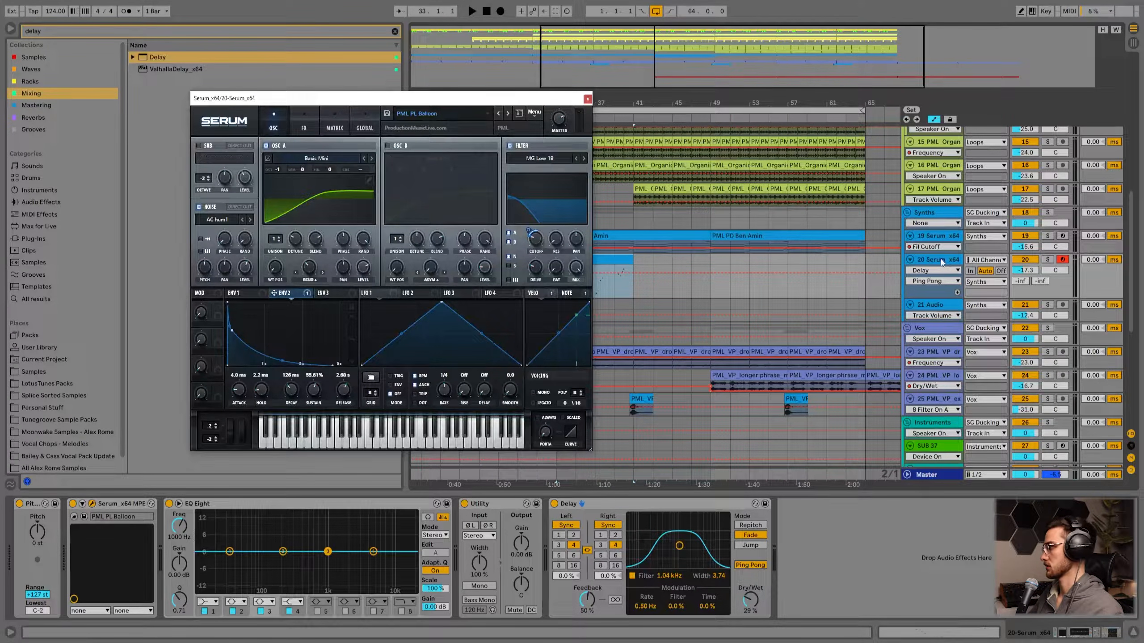
pyautogui.click(969, 260)
pyautogui.hotkey('ctrl', 'd')
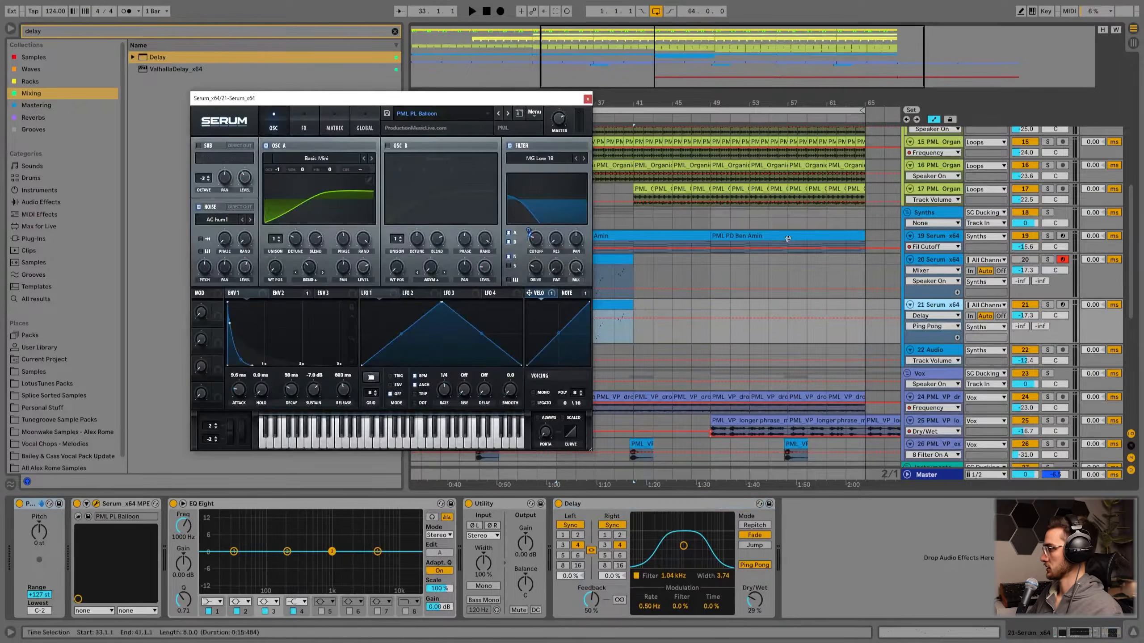
# - On the duplicated track, load preset PML PL Begin and set the Delay to 23% dry/wet with its filter at 1.94 kHz, width 3.41
pyautogui.click(508, 115)
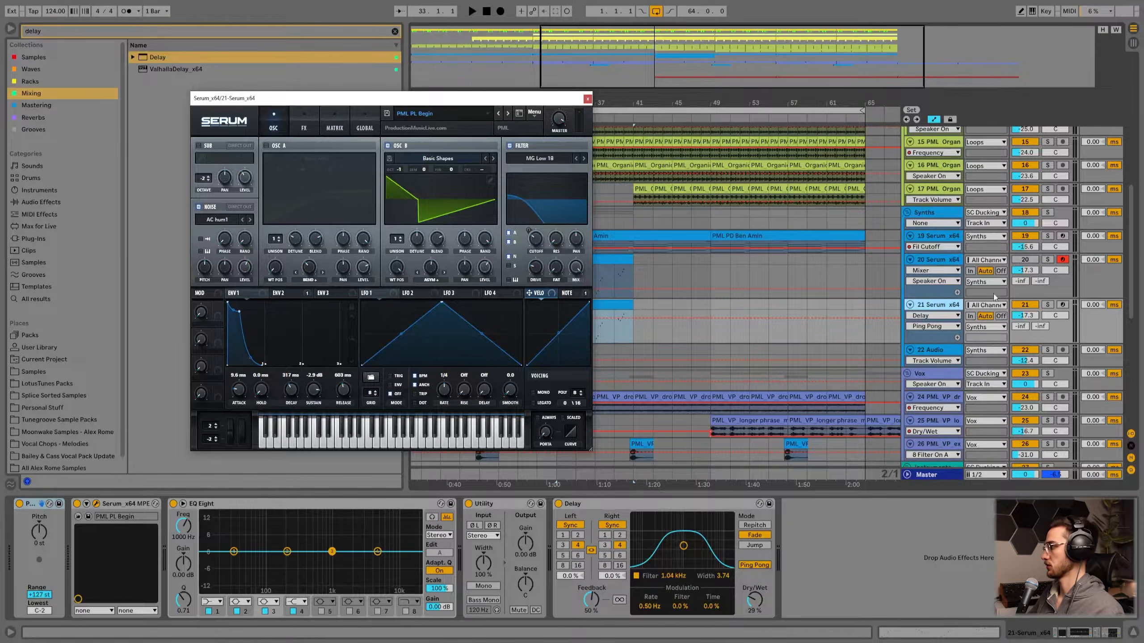
pyautogui.click(1025, 316)
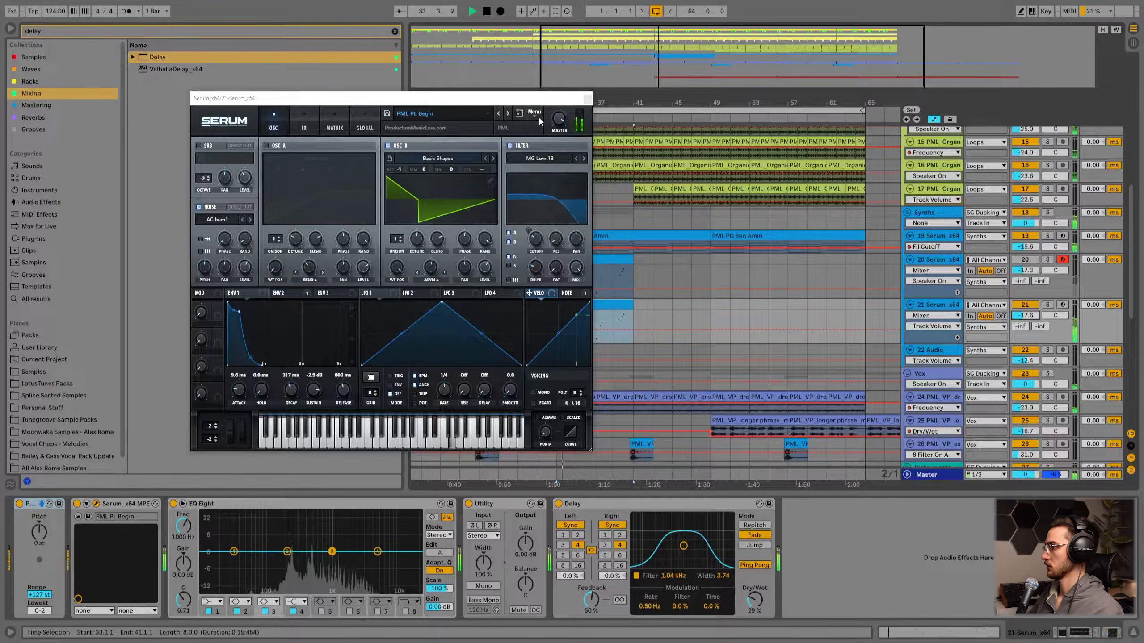
pyautogui.moveTo(754, 600); pyautogui.dragTo(755, 606)
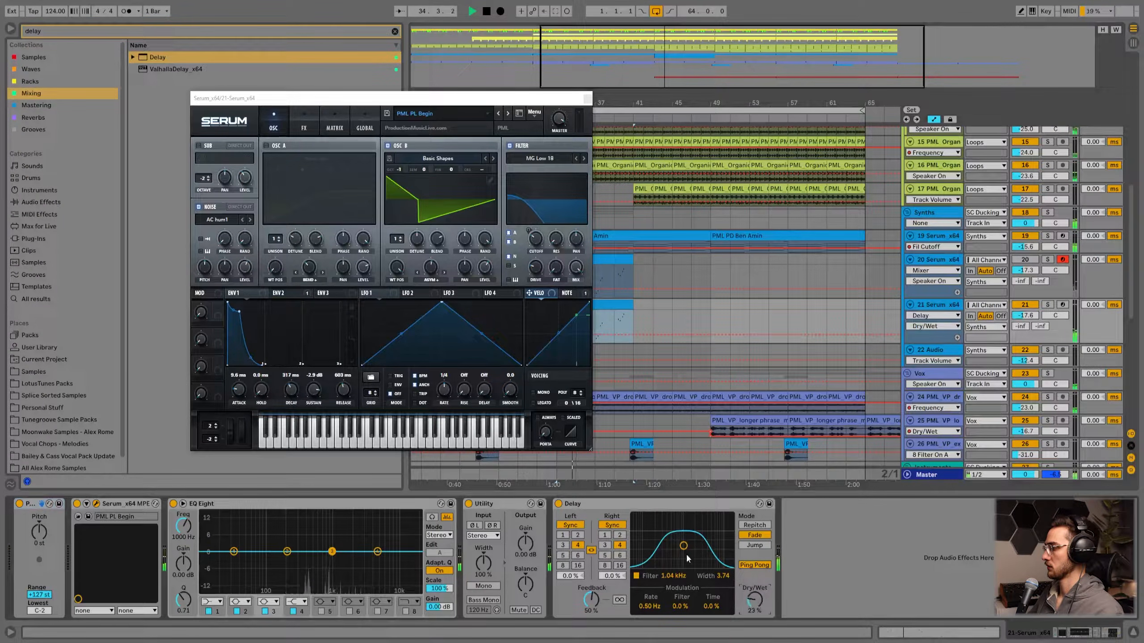
pyautogui.moveTo(691, 548); pyautogui.dragTo(693, 547)
# - Audition presets PML PL Boris and PML PL Clarity from bar 33 and lower the duplicate track's volume to -23.0 dB
pyautogui.press('space')
pyautogui.click(508, 114)
pyautogui.press('space')
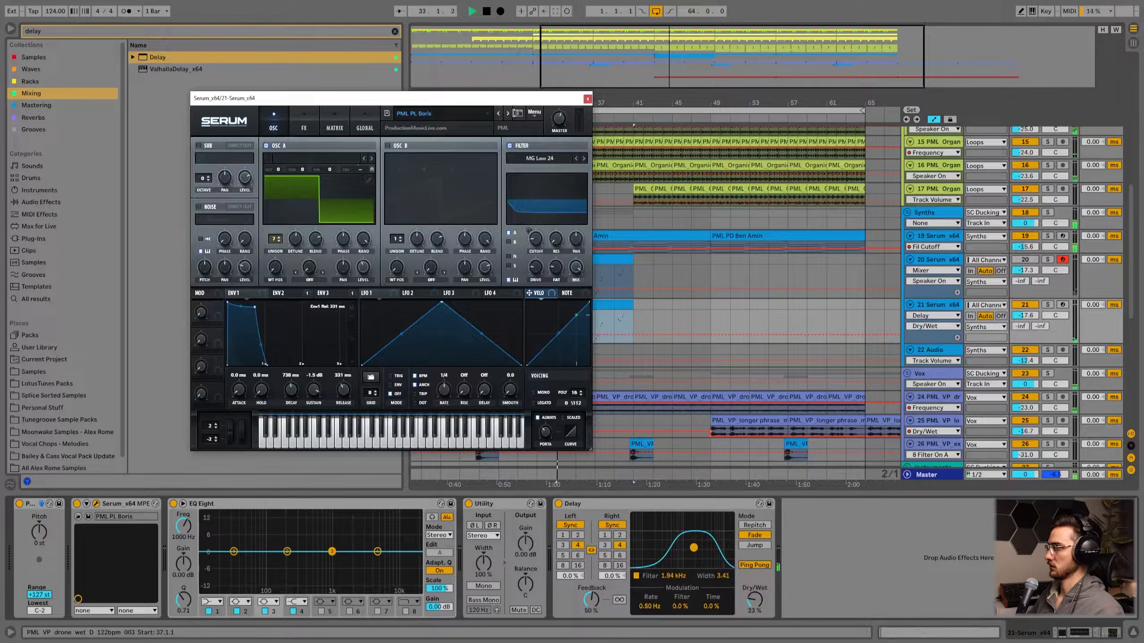
pyautogui.click(508, 114)
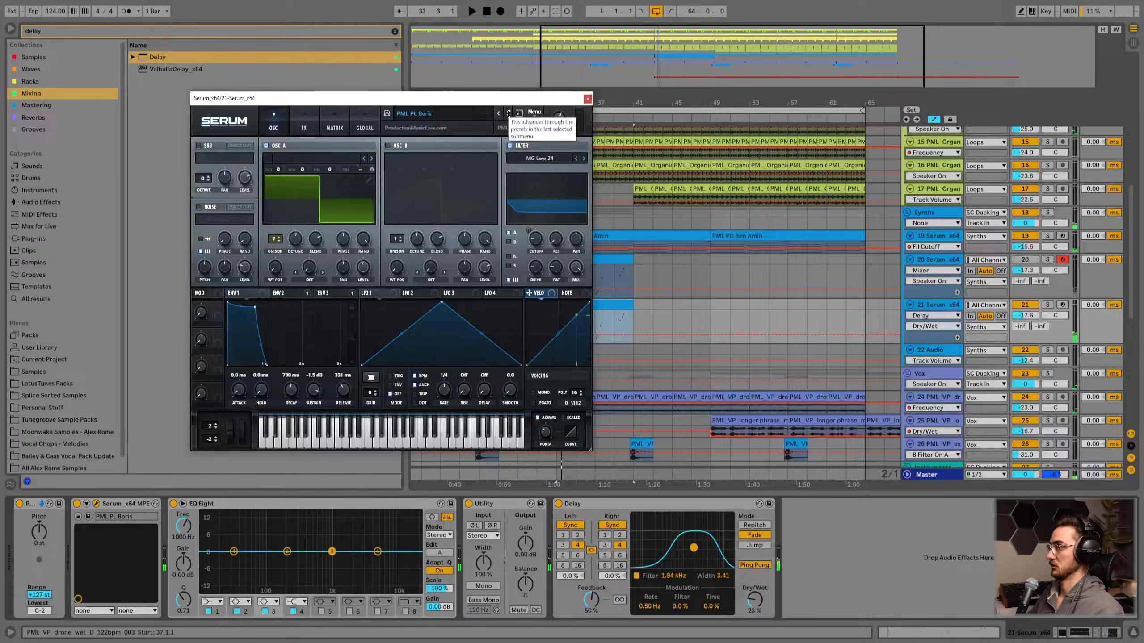
pyautogui.press('space')
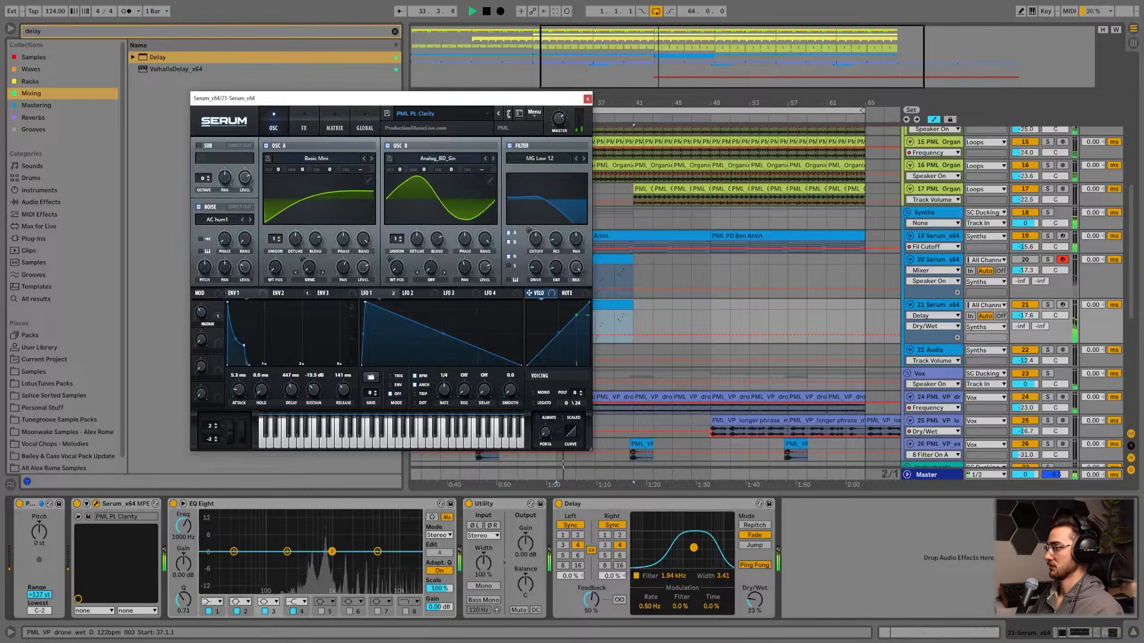
pyautogui.moveTo(1026, 315); pyautogui.dragTo(1026, 329)
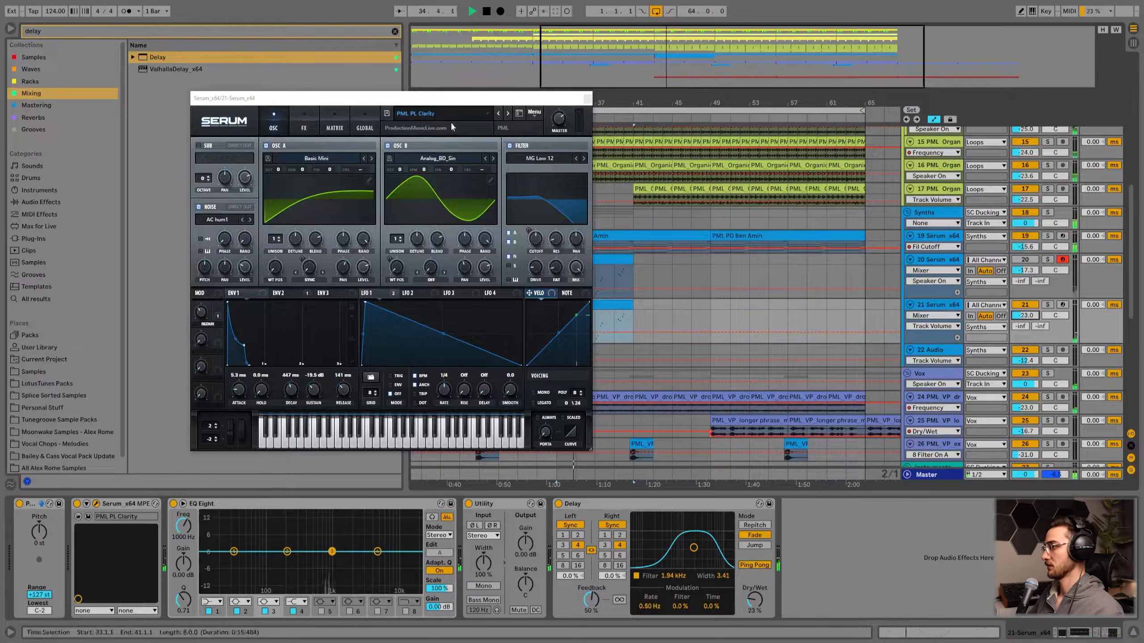
# - Go on through the following Serum presets during playback and settle on PML PL Francois
pyautogui.click(508, 113)
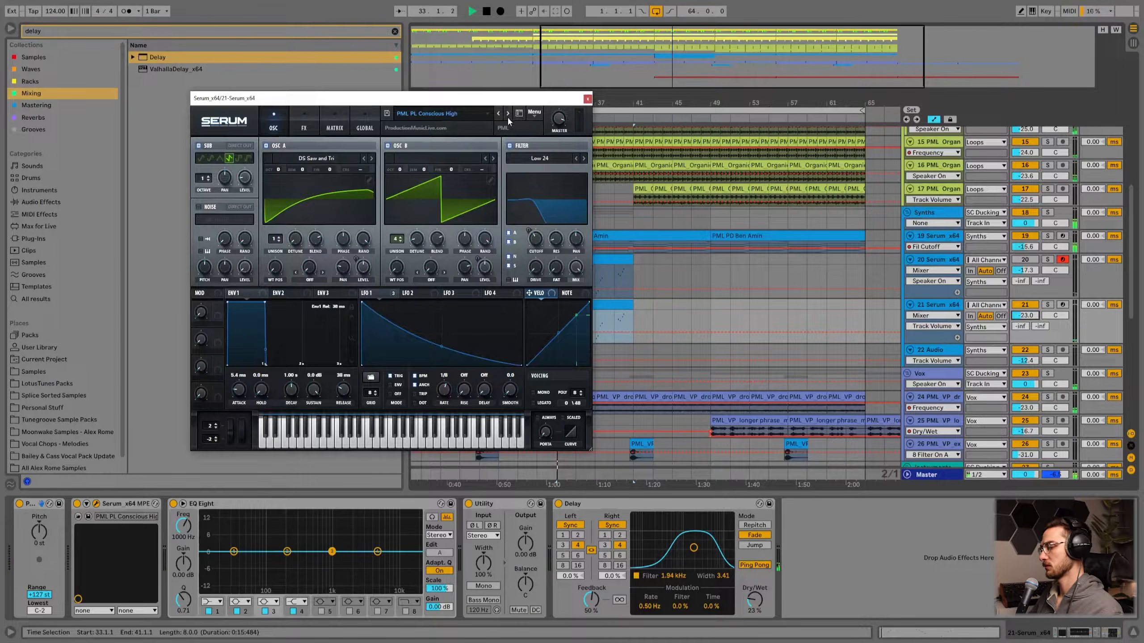
pyautogui.click(507, 114)
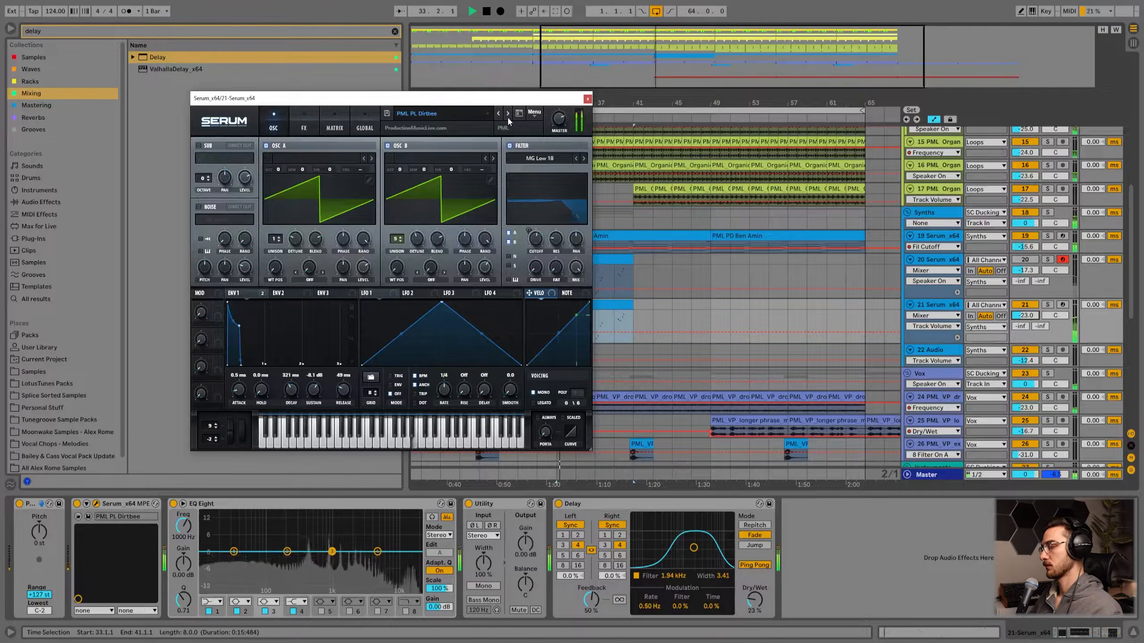
pyautogui.click(508, 114)
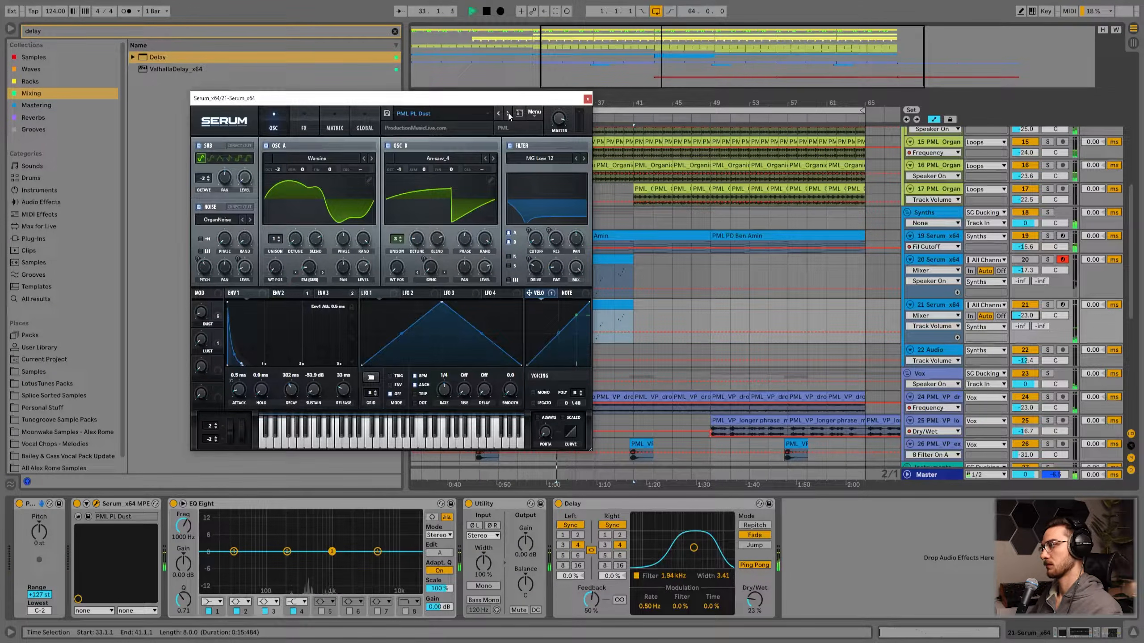
pyautogui.click(508, 114)
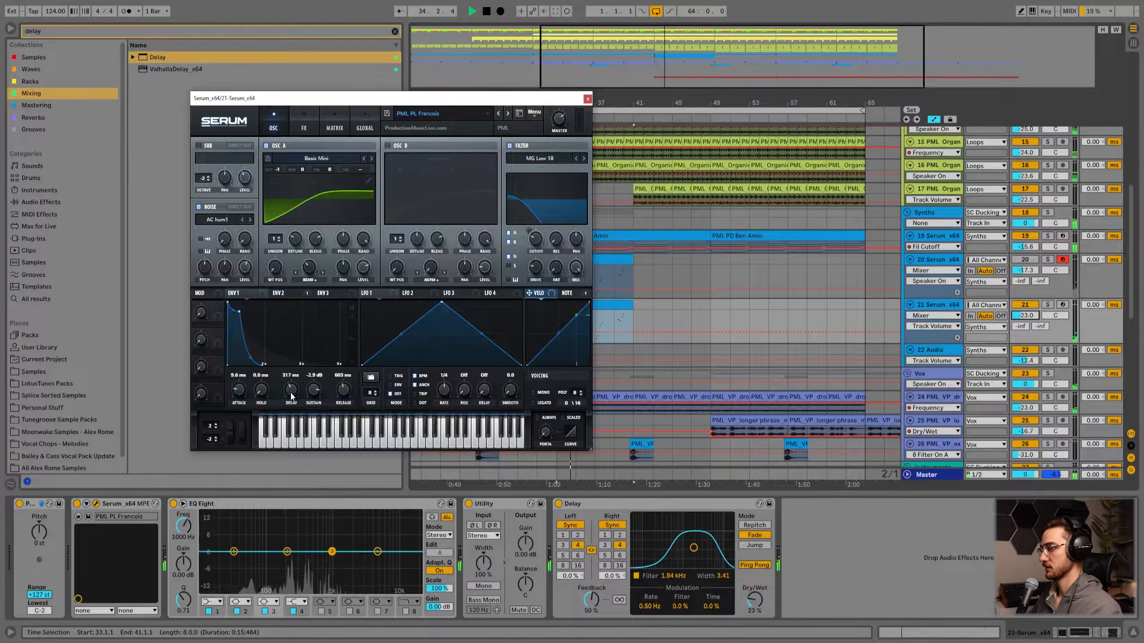
# - Set Serum's Env 2 decay to about 849 ms and the filter cutoff to about 125 Hz, listening from bar 33
pyautogui.moveTo(295, 391)
pyautogui.mouseDown()
pyautogui.moveTo(295, 375)
pyautogui.moveTo(289, 395)
pyautogui.mouseUp()
pyautogui.press('space')
pyautogui.press('space')
pyautogui.click(286, 294)
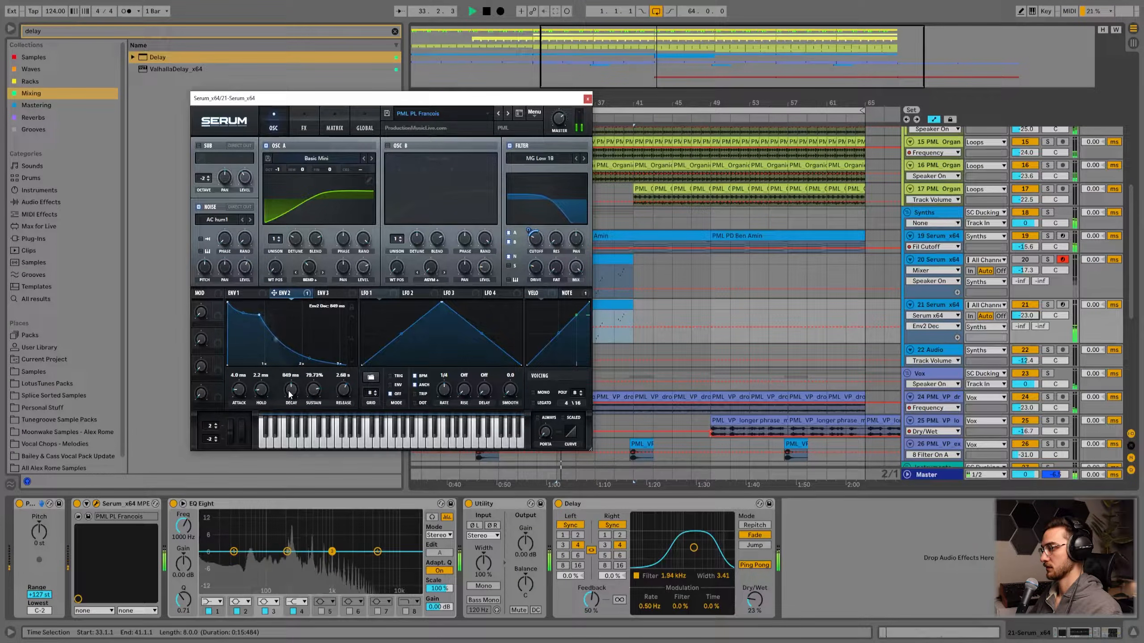
pyautogui.press('space')
pyautogui.press('space')
pyautogui.moveTo(542, 243); pyautogui.dragTo(542, 236)
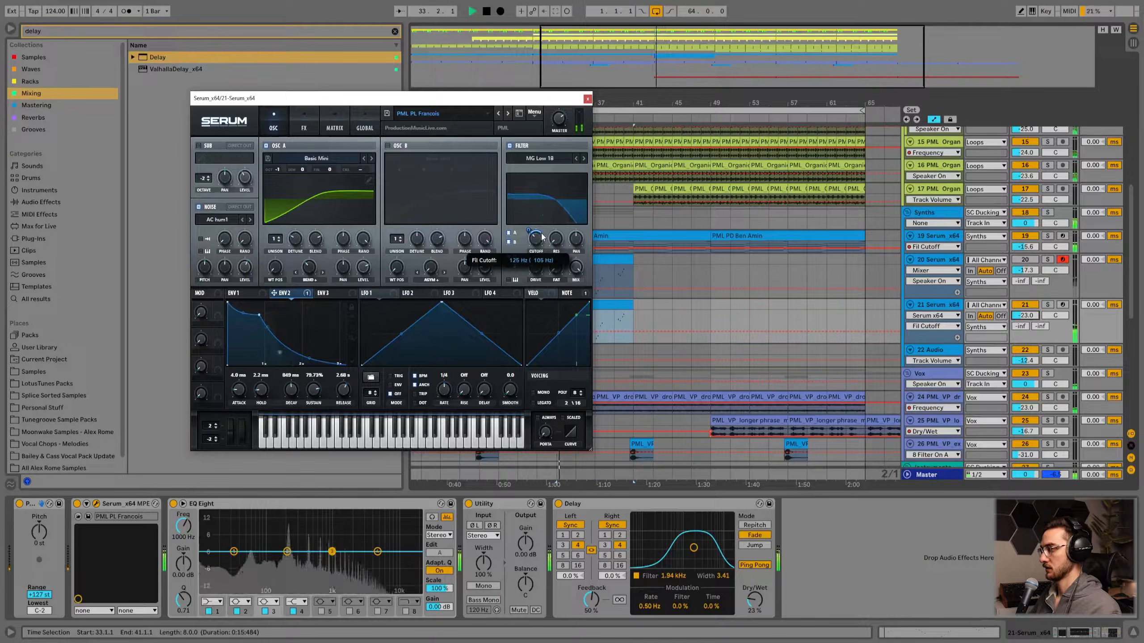
# - Delete the original Serum melody track, lower the remaining copy's volume to -27.3 dB and close its Serum window
pyautogui.click(945, 257)
pyautogui.press('Delete')
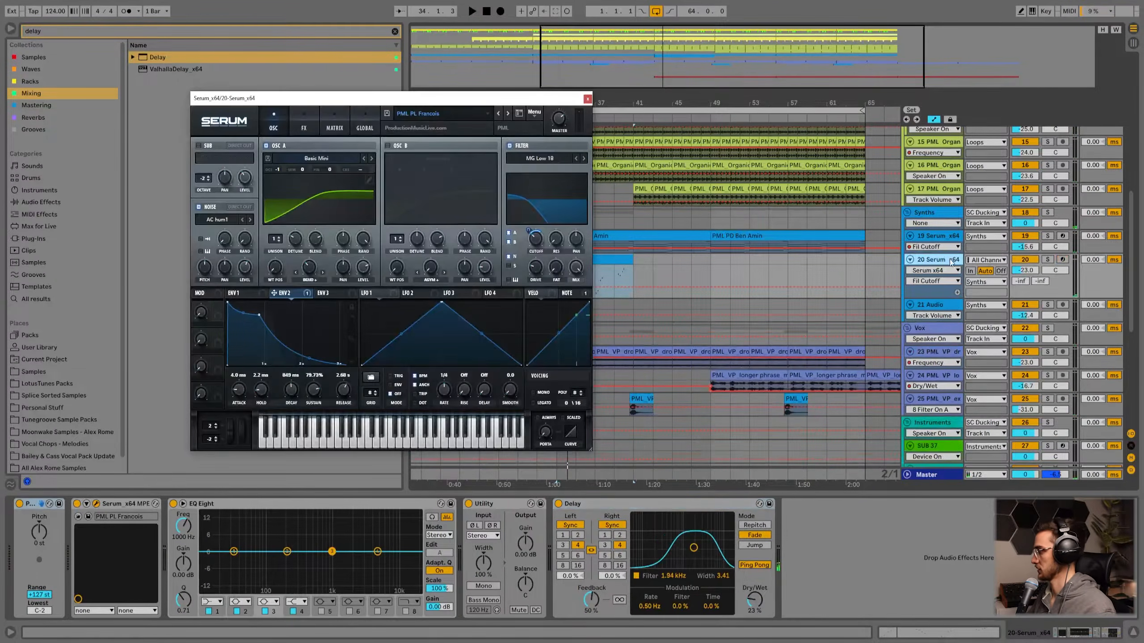
pyautogui.moveTo(1023, 271); pyautogui.dragTo(1022, 274)
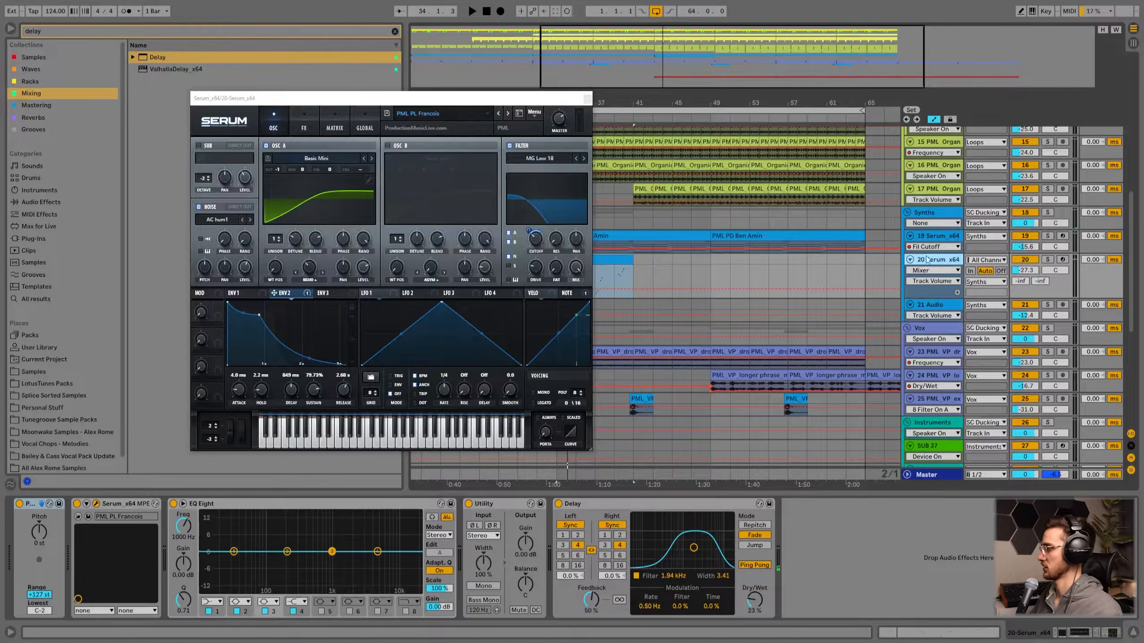
pyautogui.click(593, 99)
# - During playback, low-cut the Serum EQ at 240 Hz, shelve it -6.62 dB at 2.25 kHz, and move the Delay filter to 1.29 kHz
pyautogui.press('space')
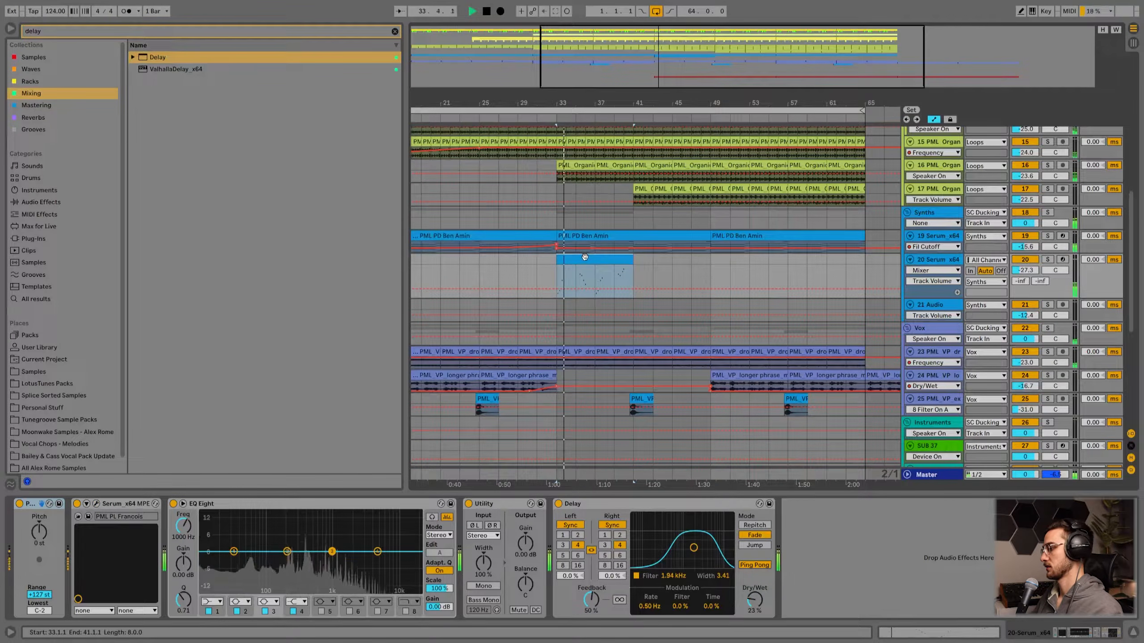
pyautogui.click(212, 602)
pyautogui.click(207, 536)
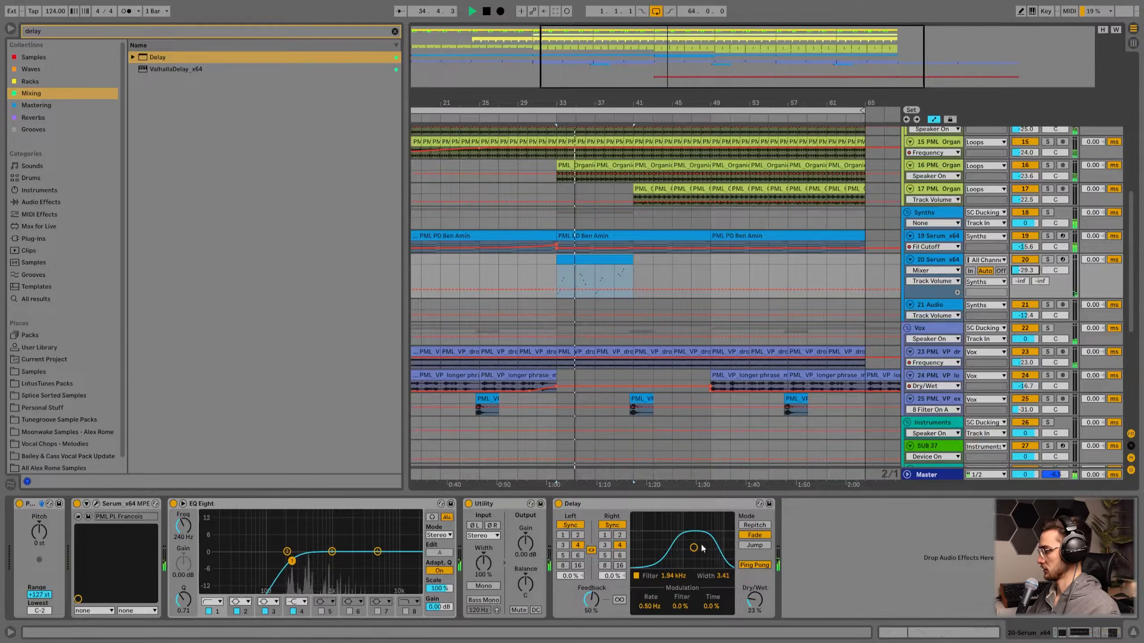
pyautogui.moveTo(693, 548); pyautogui.dragTo(688, 551)
pyautogui.moveTo(378, 552); pyautogui.dragTo(354, 570)
# - Duplicate the eight-bar Serum clip three times so the melody fills bars 41 to 65
pyautogui.hotkey('ctrl', 'd')
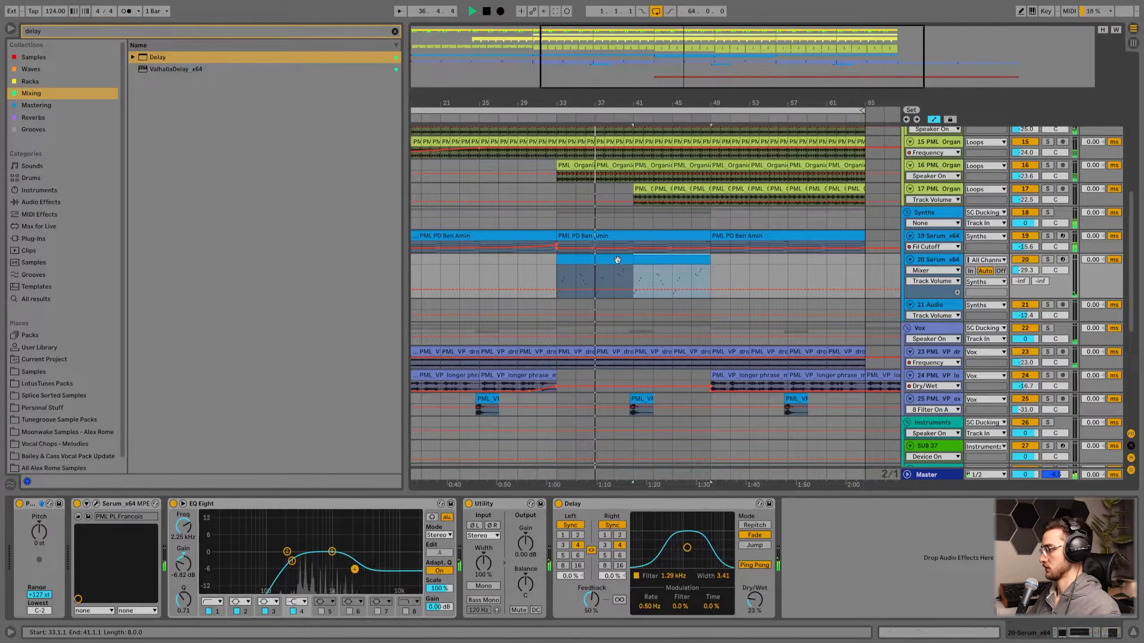
pyautogui.scroll(-1, 606, 110)
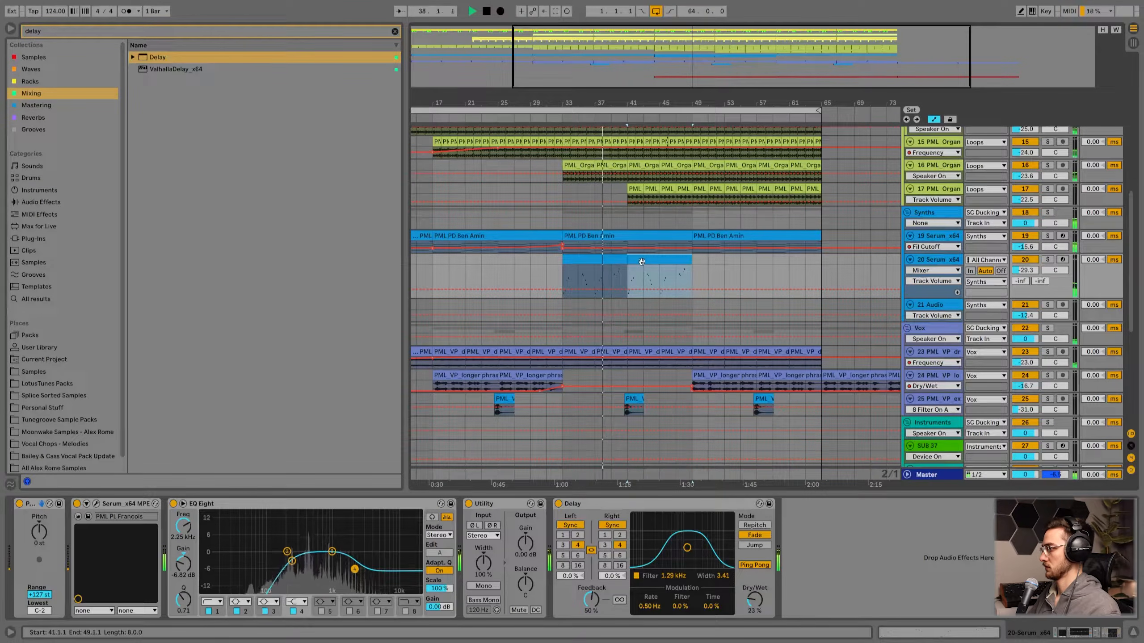
pyautogui.hotkey('ctrl', 'd')
pyautogui.hotkey('ctrl', 'd')
pyautogui.scroll(3, 612, 288)
# - Check the repeated Serum clips against the vocal phrases and delete the two copies between bars 49 and 65
pyautogui.click(590, 323)
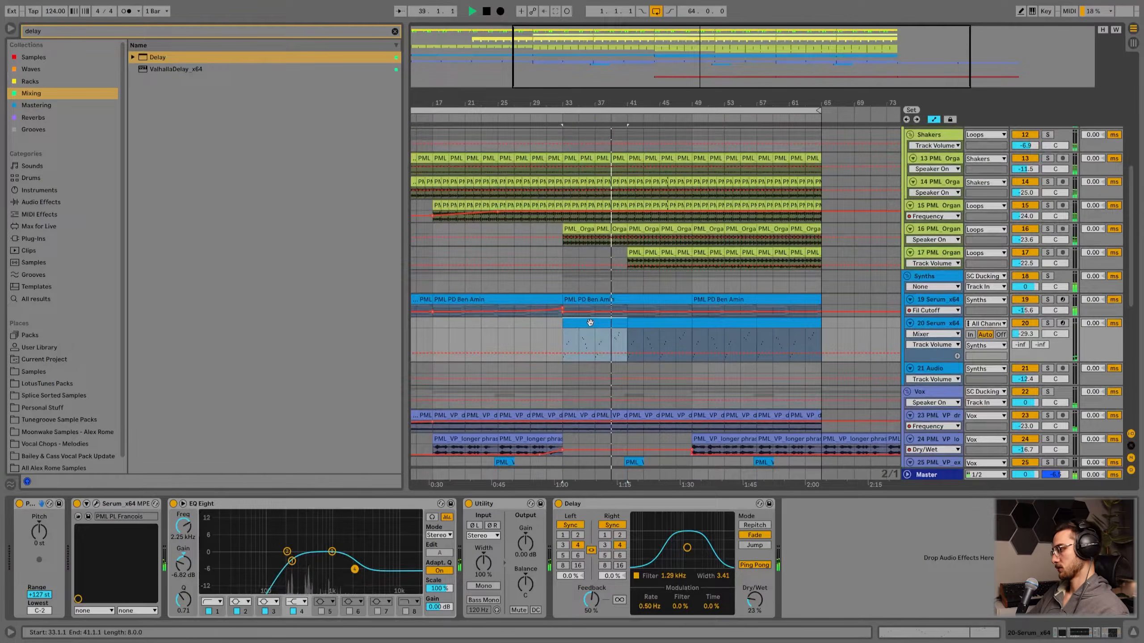
pyautogui.click(638, 323)
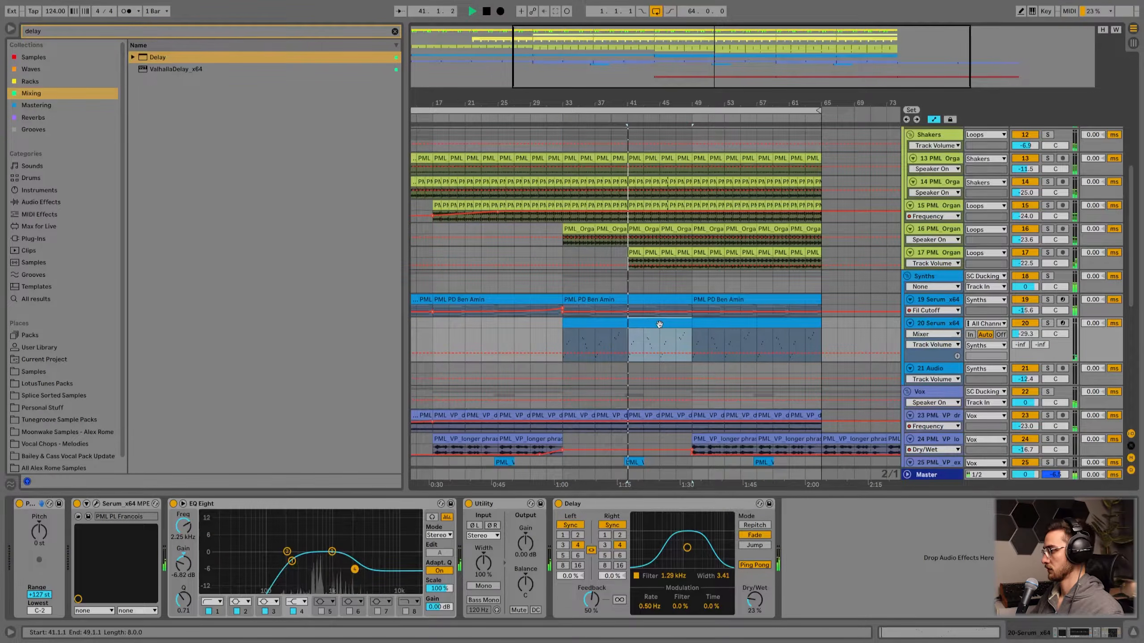
pyautogui.scroll(-3, 667, 347)
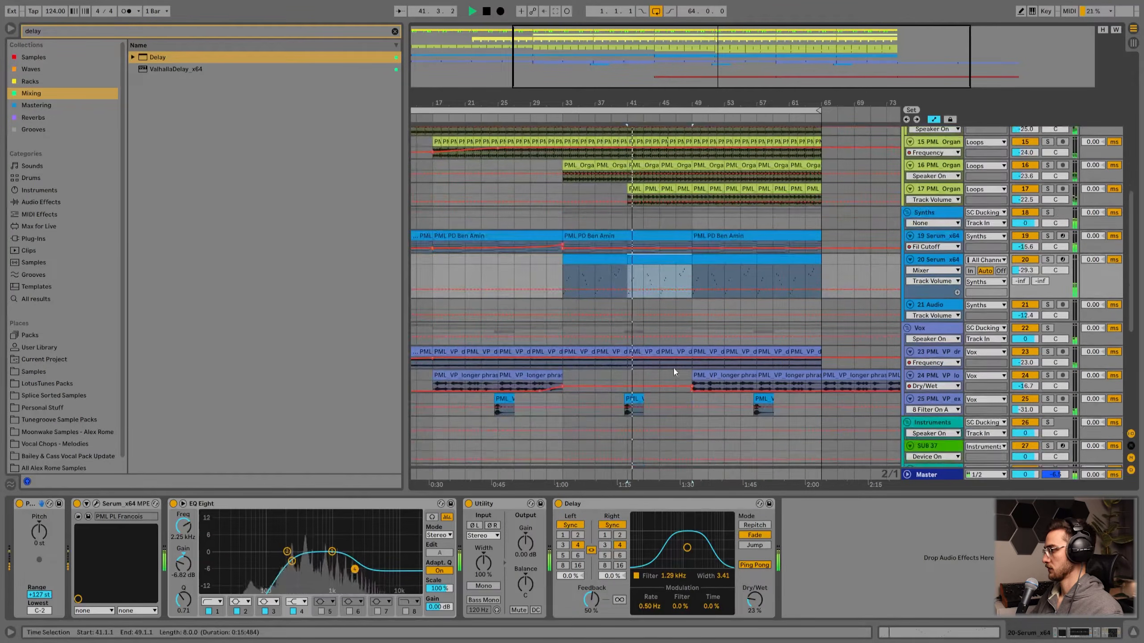
pyautogui.click(704, 374)
pyautogui.click(671, 270)
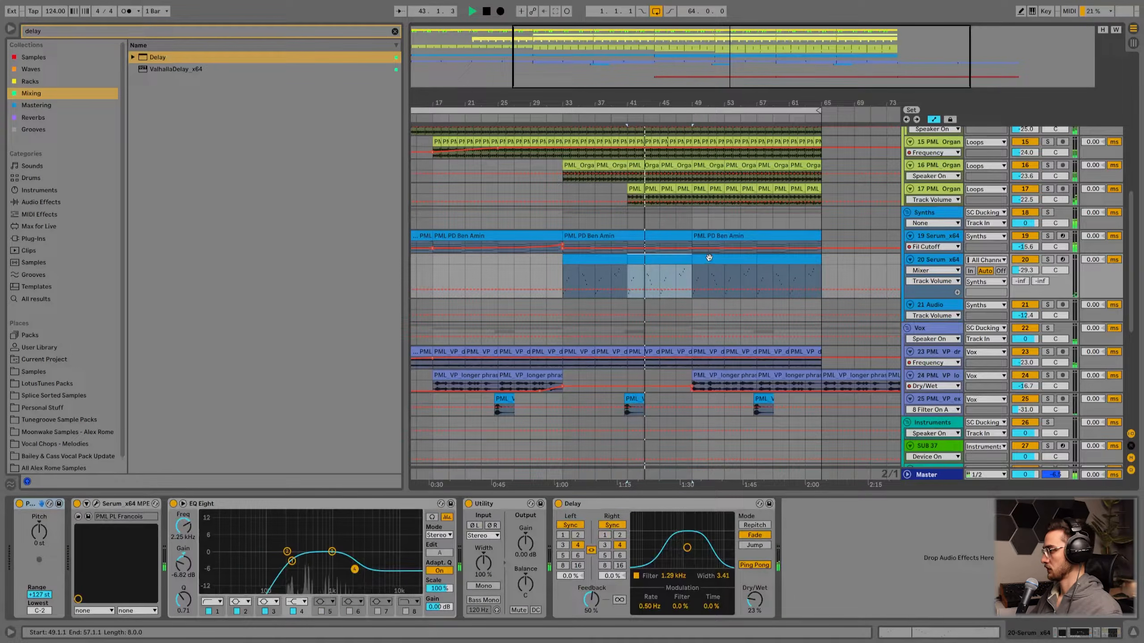
pyautogui.click(780, 263)
pyautogui.press('Delete')
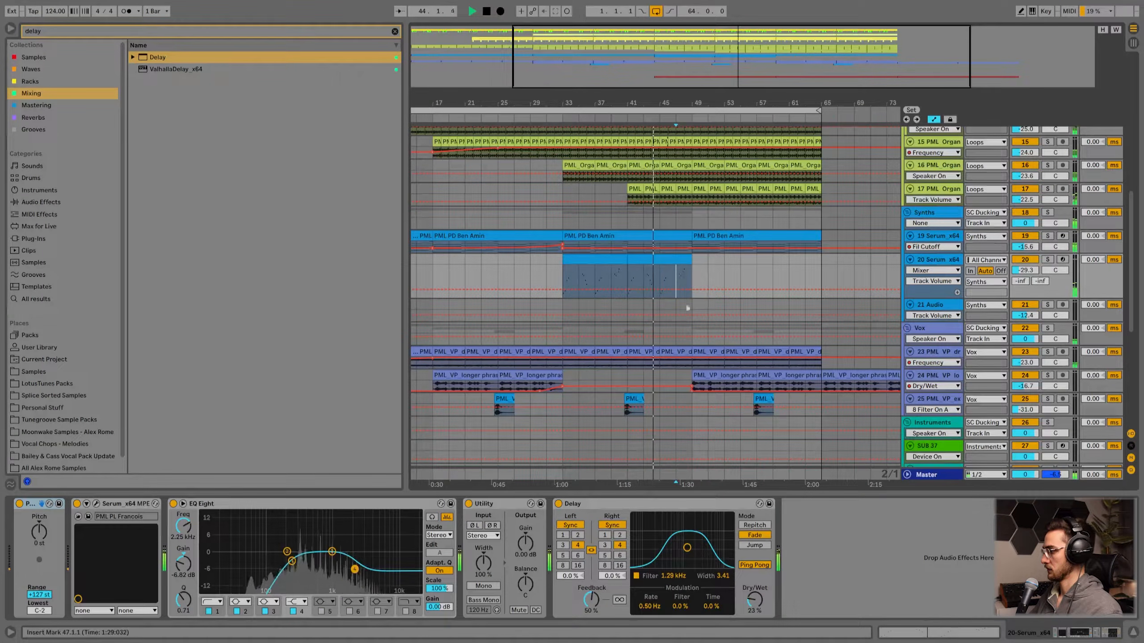
# - Automate the Serum track's Delay dry/wet to rise from bar 47 to about 67% at bar 49
pyautogui.click(676, 279)
pyautogui.click(753, 606)
pyautogui.click(675, 289)
pyautogui.moveTo(691, 289); pyautogui.dragTo(692, 275)
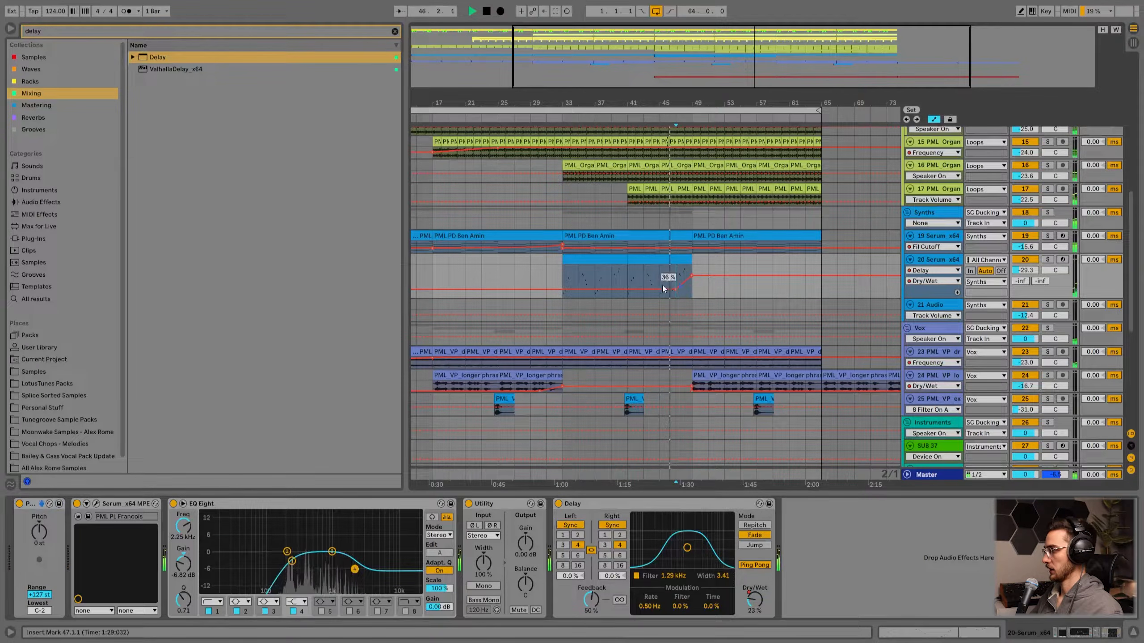
# - Lower the longer-phrase vocal track's volume to -17.2 dB while listening to its entry at bar 49
pyautogui.click(705, 375)
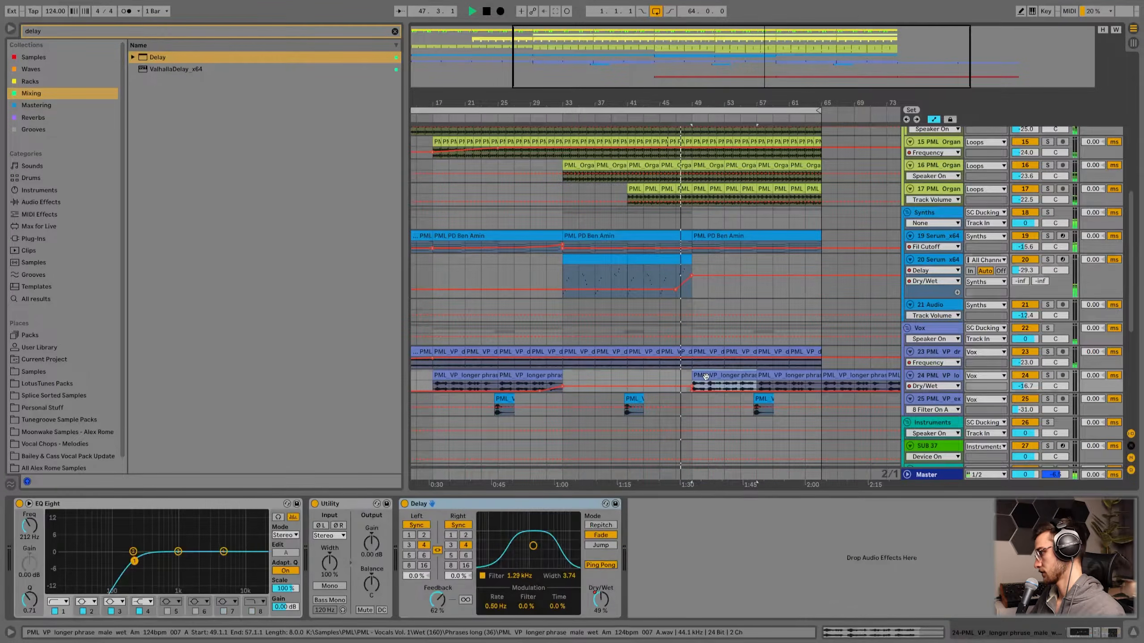
pyautogui.click(672, 270)
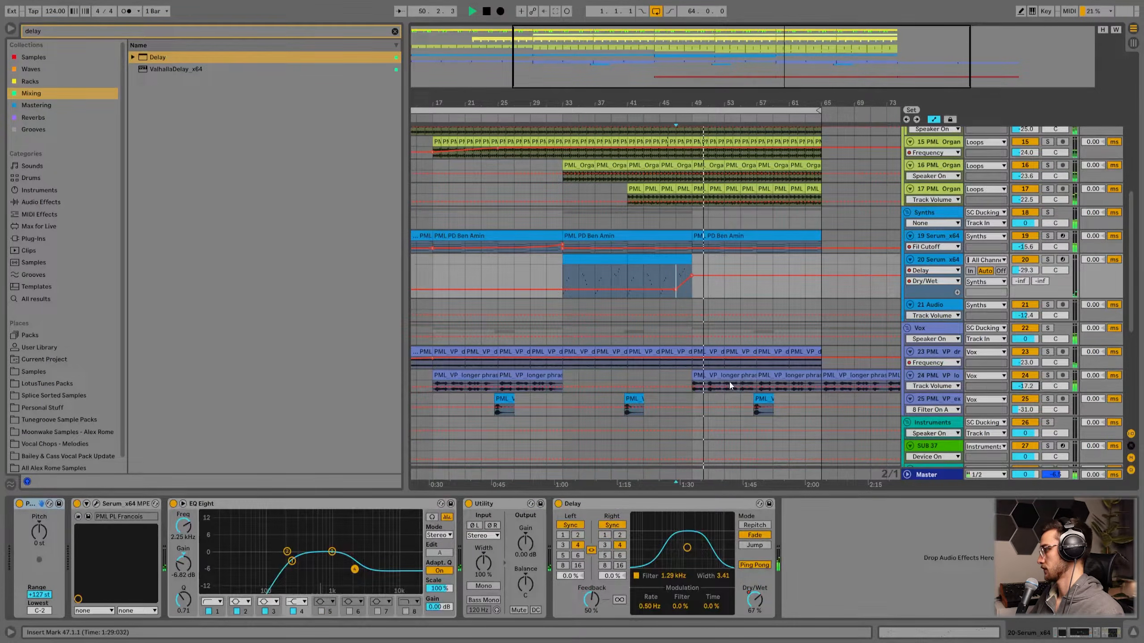
pyautogui.click(713, 376)
pyautogui.scroll(-2, 713, 377)
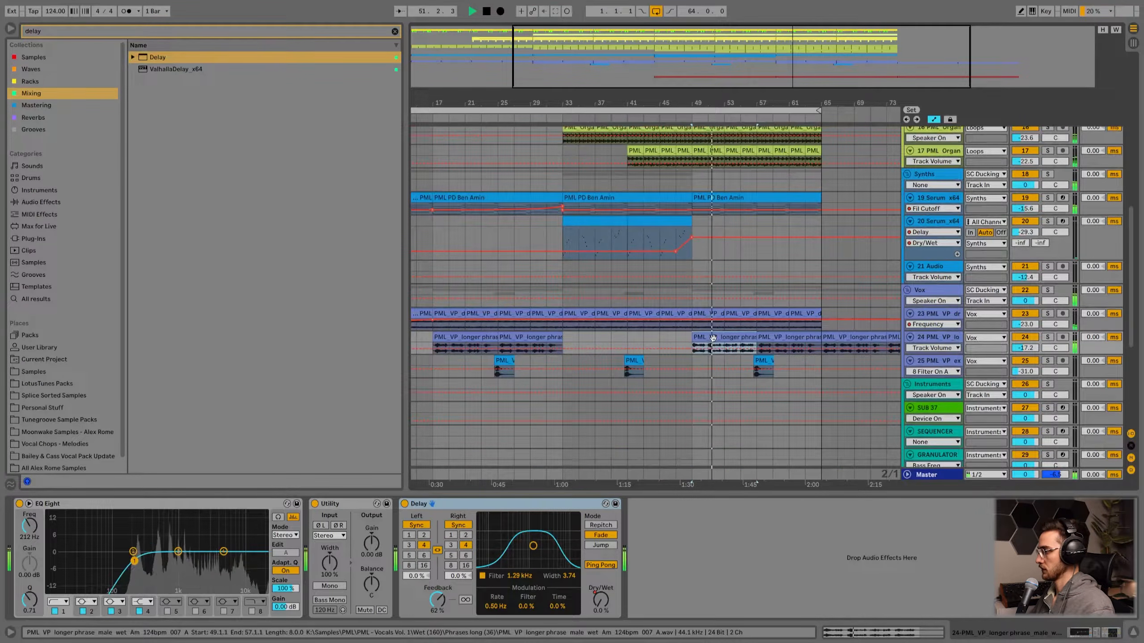
# - Duplicate the Serum melody and its automation from bars 33–49 to 49–65, remove the dry/wet rise before bar 49, and play from bar 47
pyautogui.click(590, 222)
pyautogui.press('space')
pyautogui.hotkey('ctrl', 'd')
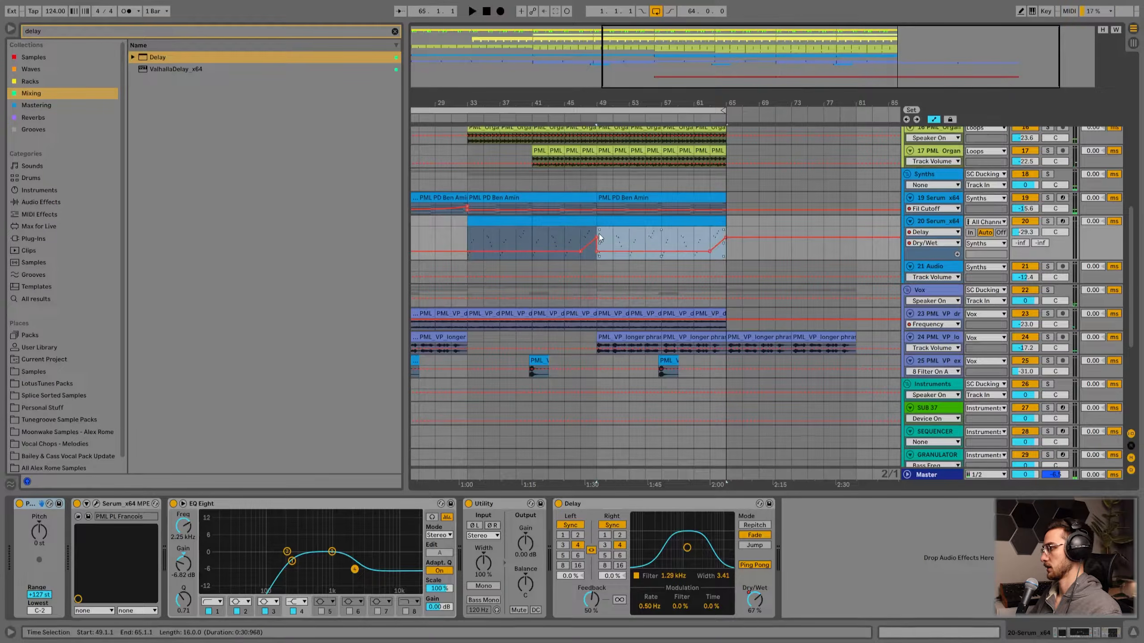
pyautogui.click(595, 235)
pyautogui.press('space')
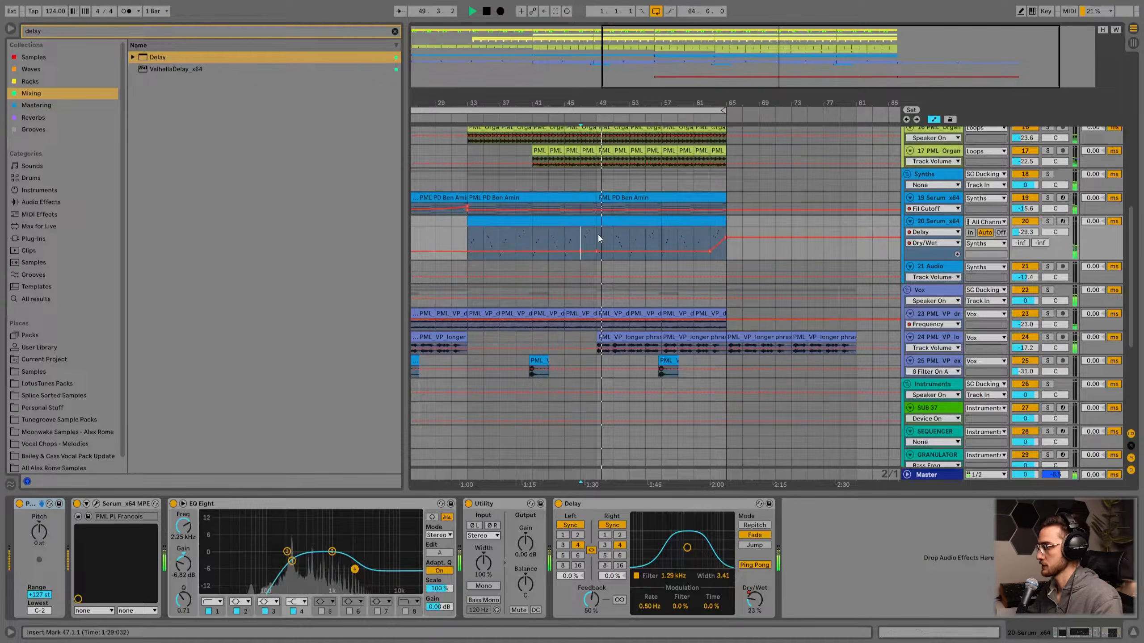
# - Raise the longer-phrase vocal's Delay dry/wet automation to 13% from bar 49 onward and stop playback
pyautogui.click(605, 345)
pyautogui.click(599, 592)
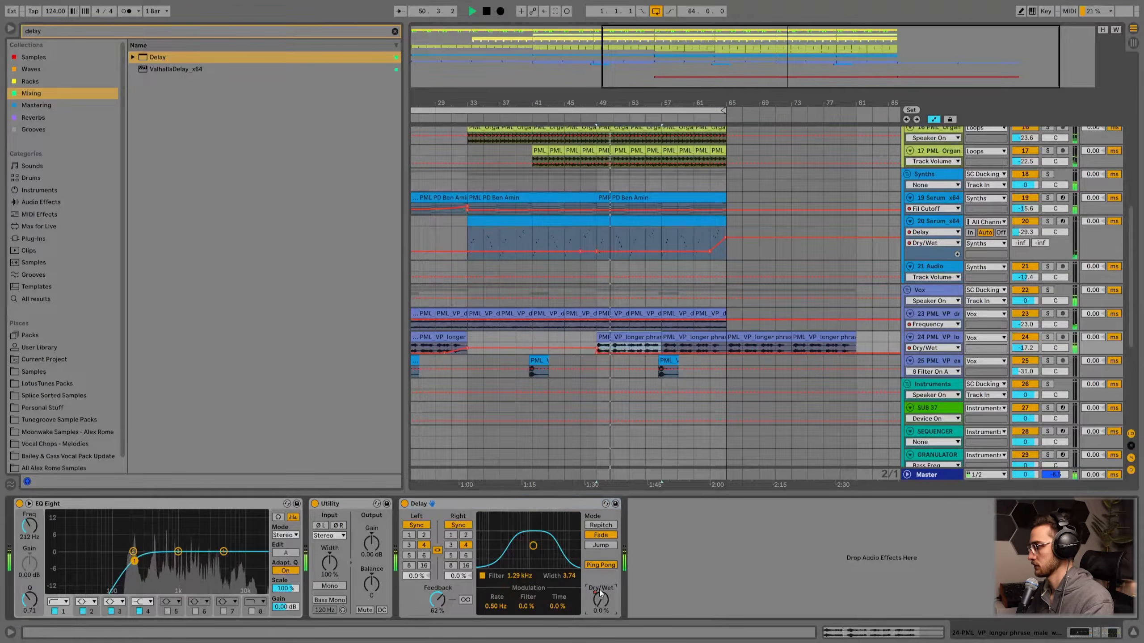
pyautogui.moveTo(928, 356); pyautogui.dragTo(929, 388)
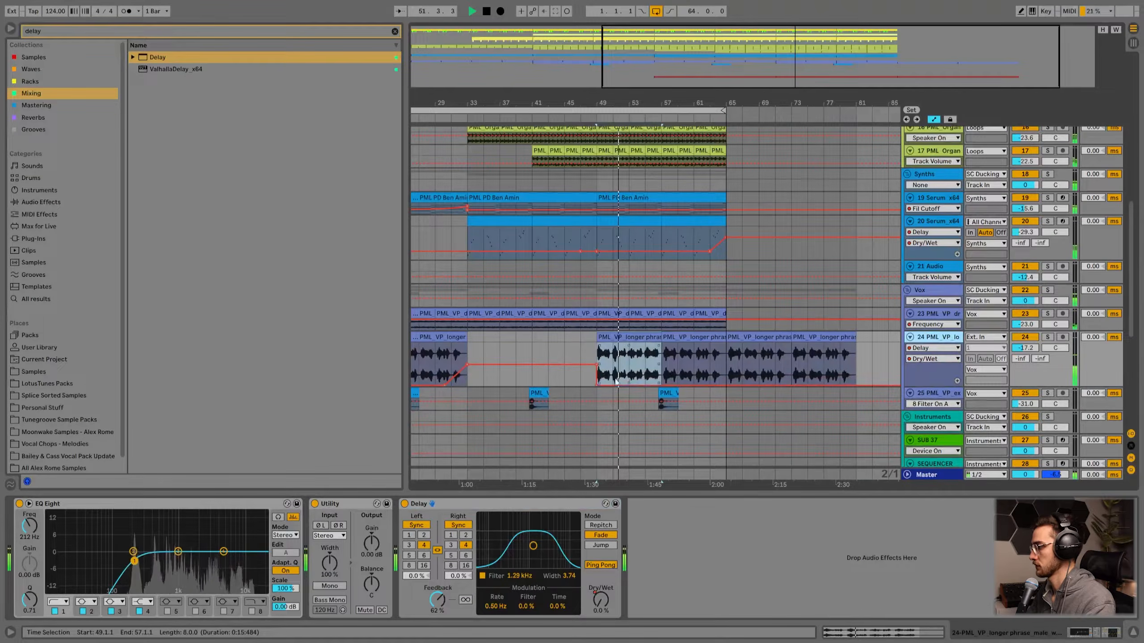
pyautogui.moveTo(597, 386); pyautogui.dragTo(592, 357)
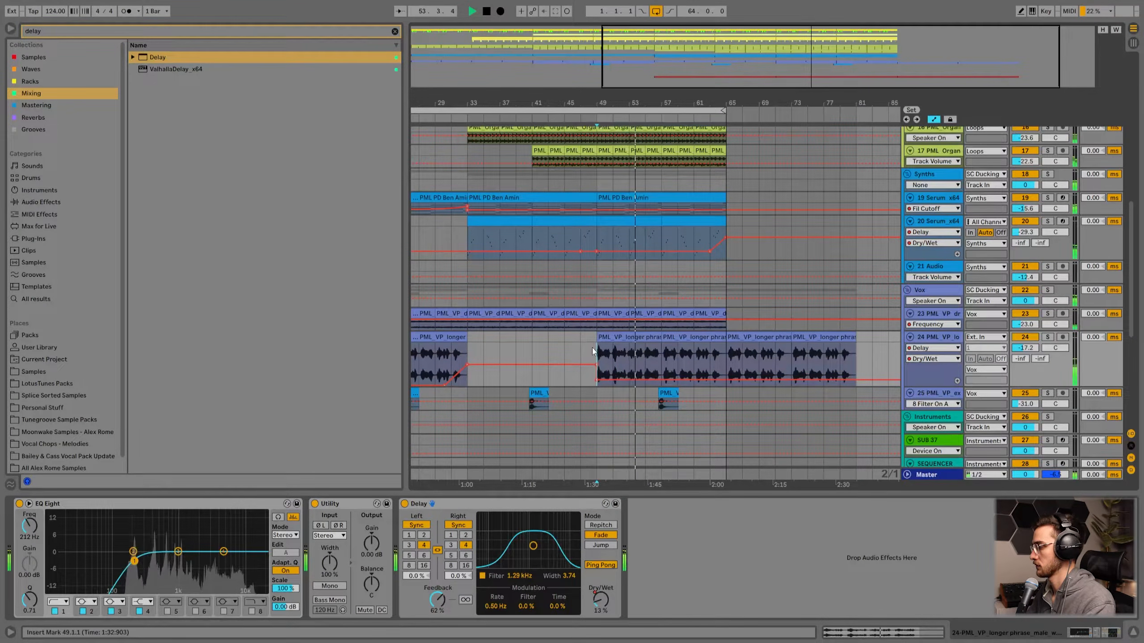
pyautogui.press('Home')
pyautogui.click(792, 341)
pyautogui.press('space')
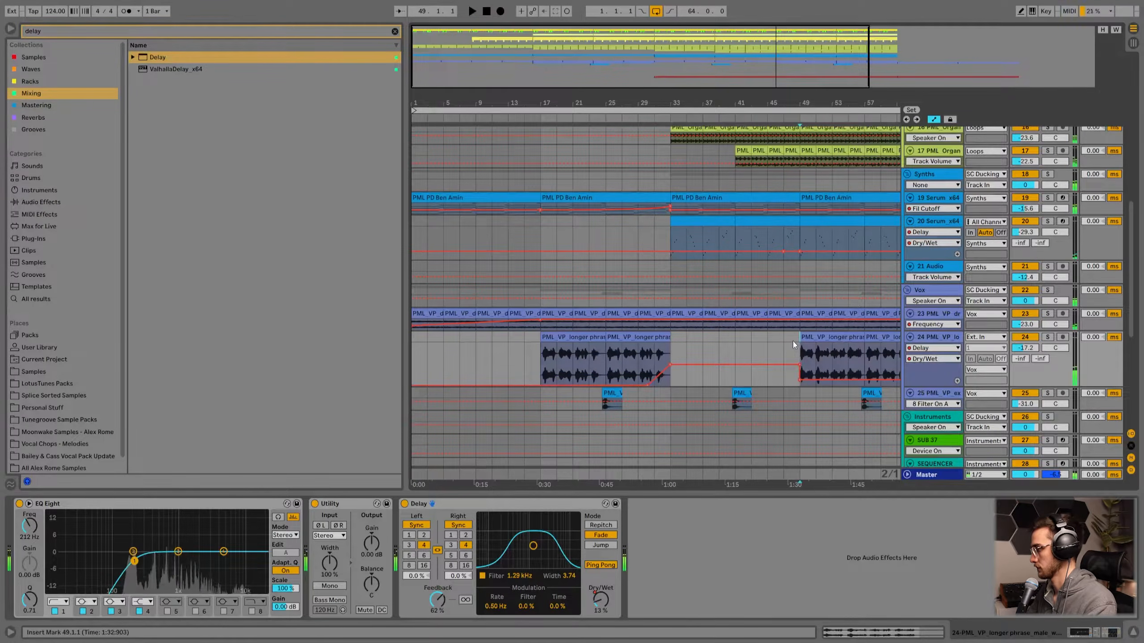
# - Insert a new audio track below the longer-phrase vocal track and switch off the vocal track's Delay
pyautogui.scroll(-3, 793, 341)
pyautogui.moveTo(813, 103); pyautogui.dragTo(660, 131)
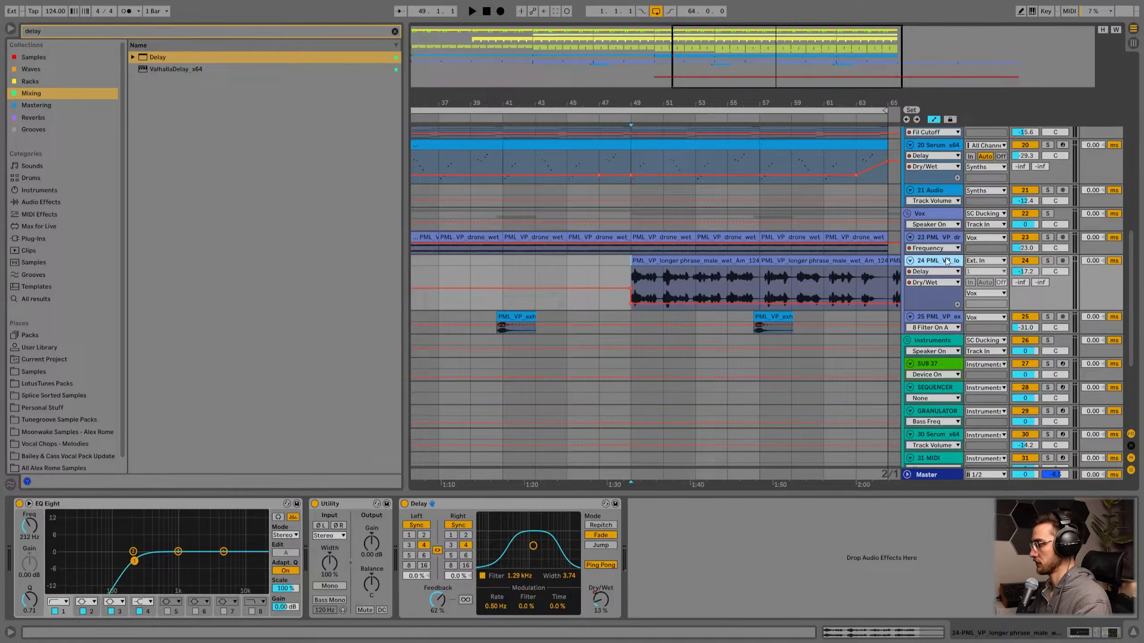
pyautogui.hotkey('ctrl', 't')
pyautogui.rightClick(685, 349)
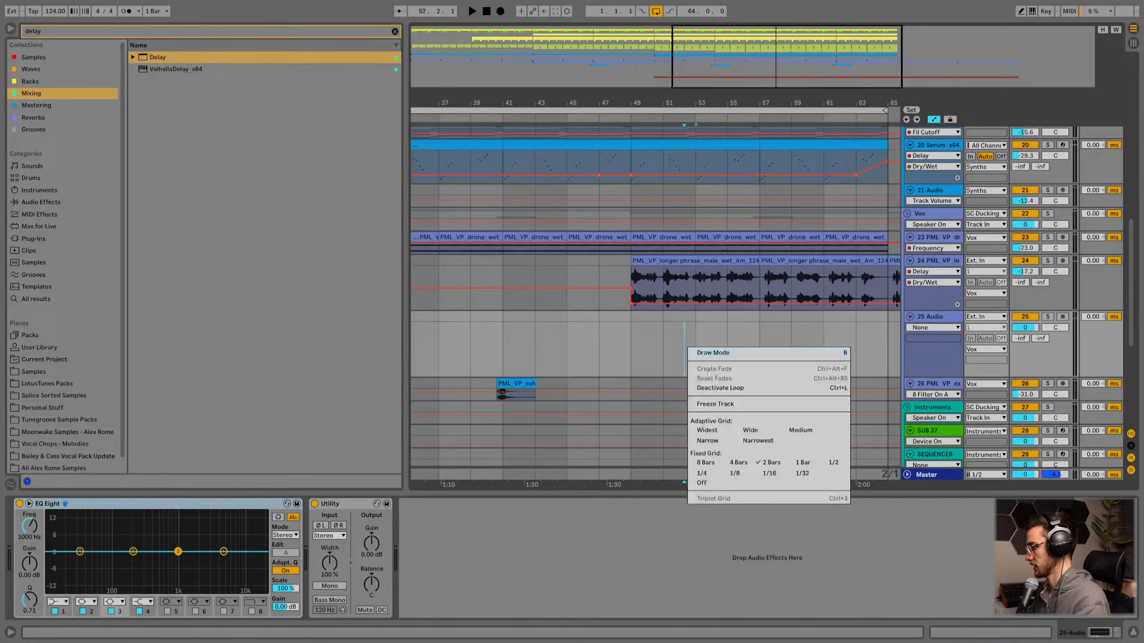
pyautogui.click(734, 474)
pyautogui.click(631, 267)
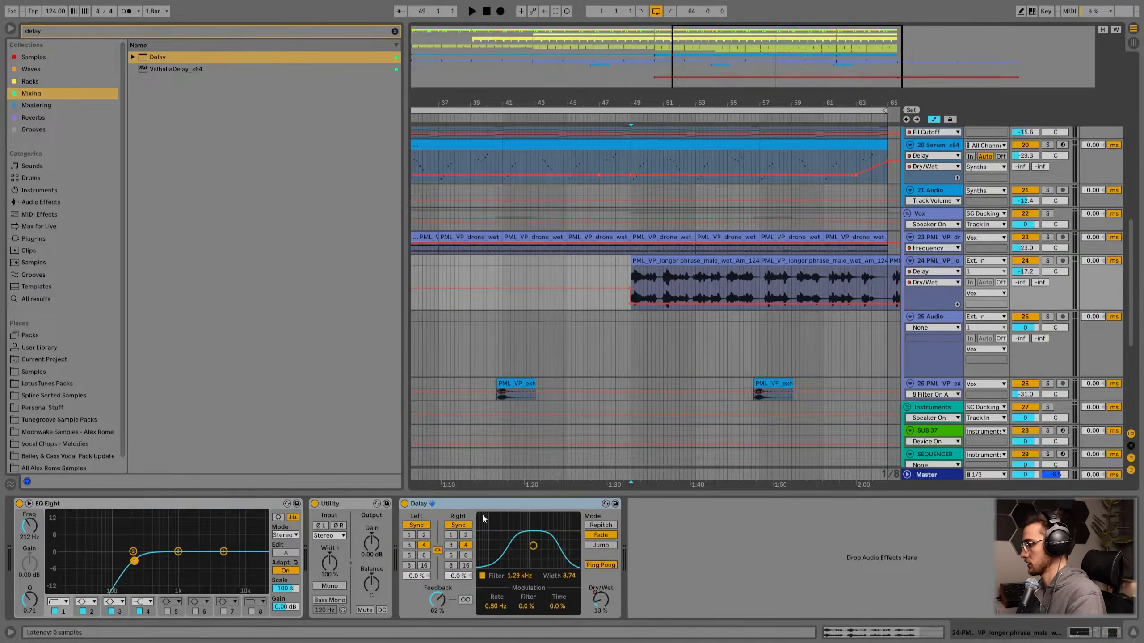
pyautogui.click(404, 504)
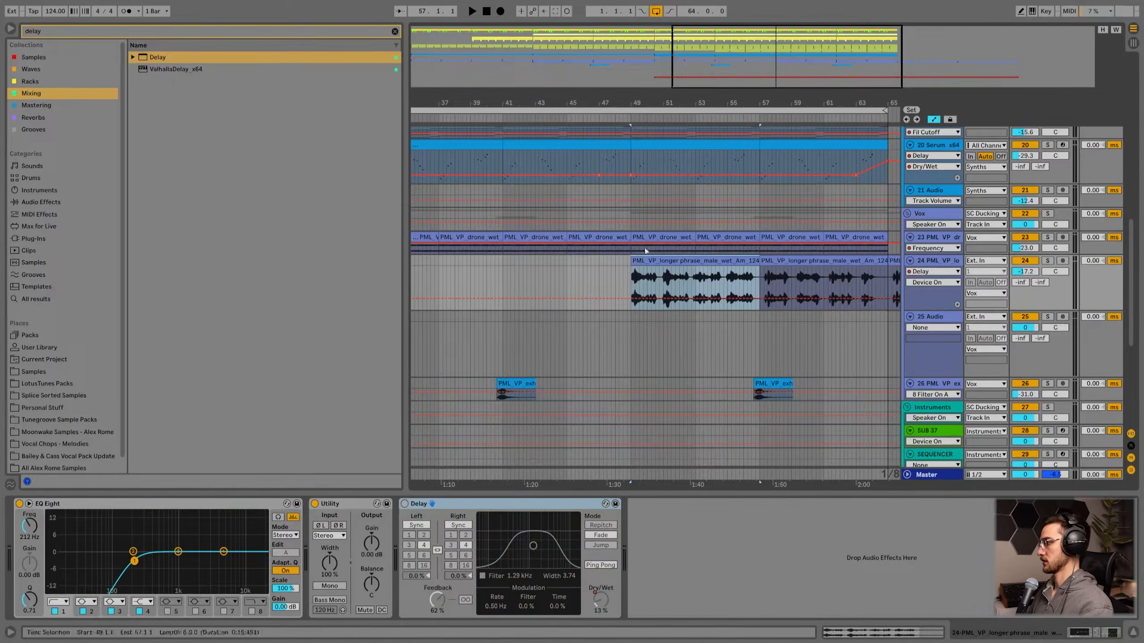
# - Switch off the ducking devices on the SC Ducking group
pyautogui.click(696, 271)
pyautogui.scroll(15, 769, 340)
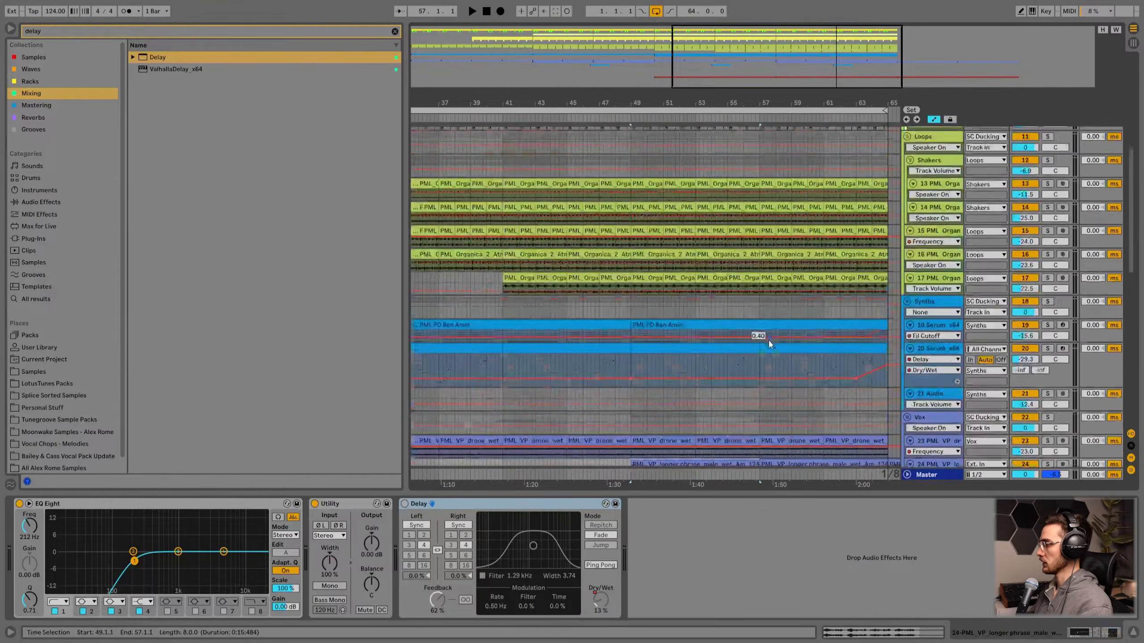
pyautogui.click(934, 141)
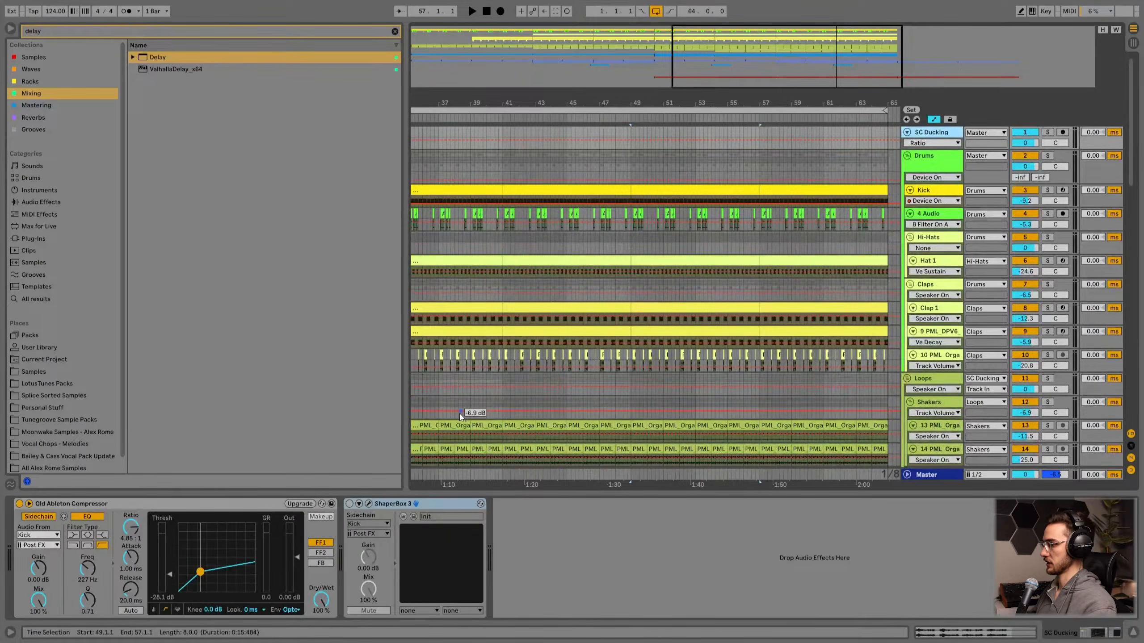
pyautogui.scroll(-15, 521, 440)
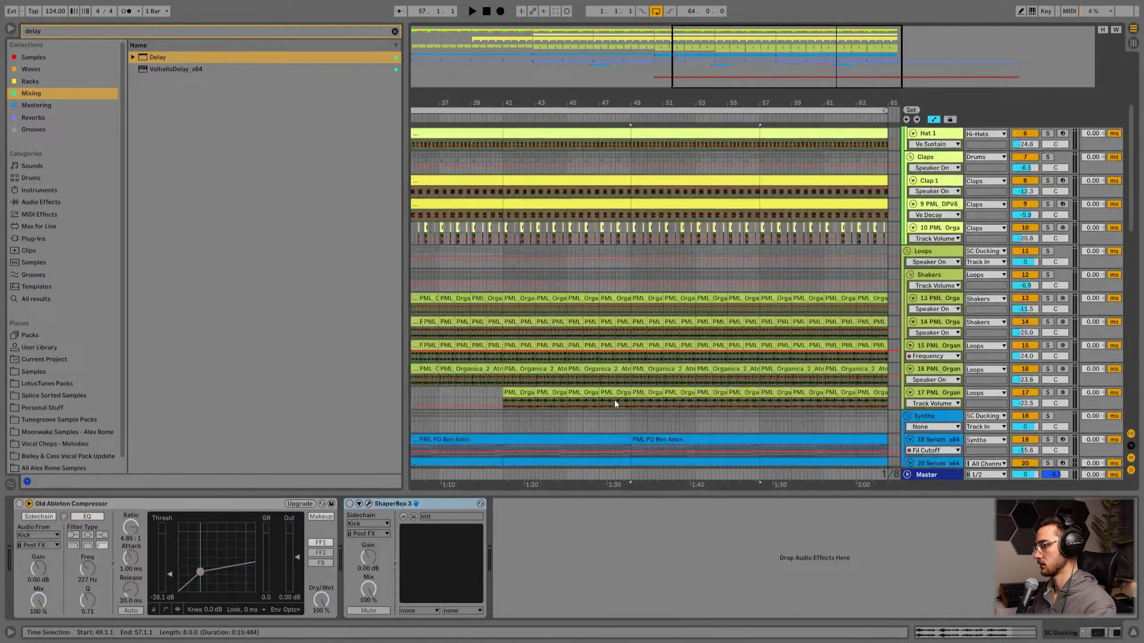
pyautogui.scroll(-2, 736, 100)
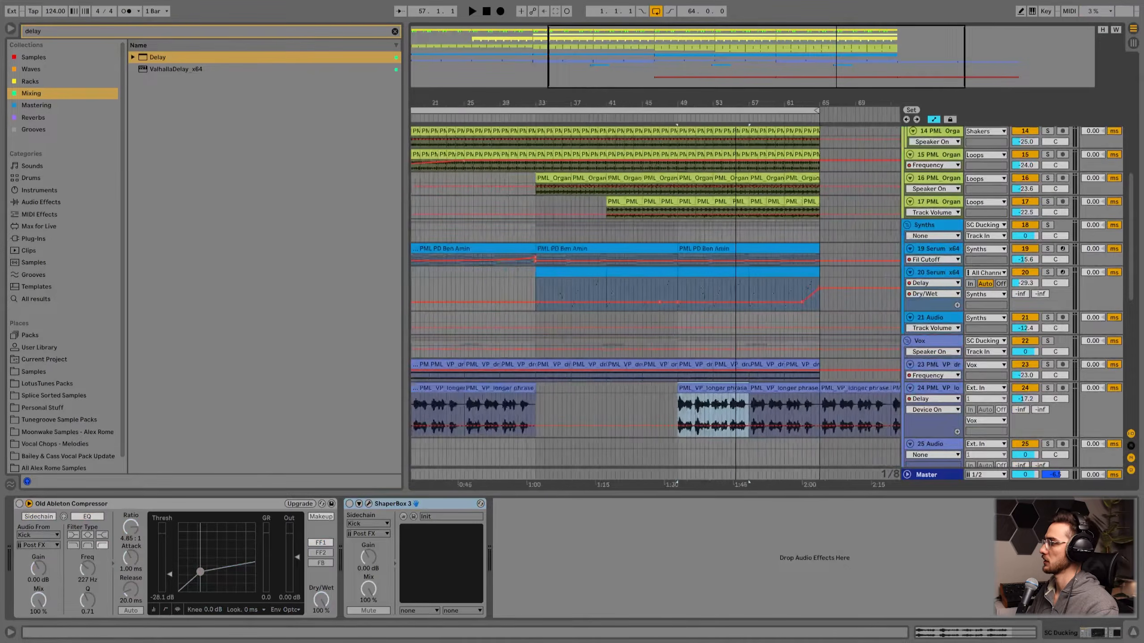
# - Split the longer-phrase vocal clip at 49.3.4, using a 1/16 grid
pyautogui.scroll(-4, 726, 379)
pyautogui.click(693, 373)
pyautogui.rightClick(692, 374)
pyautogui.click(784, 494)
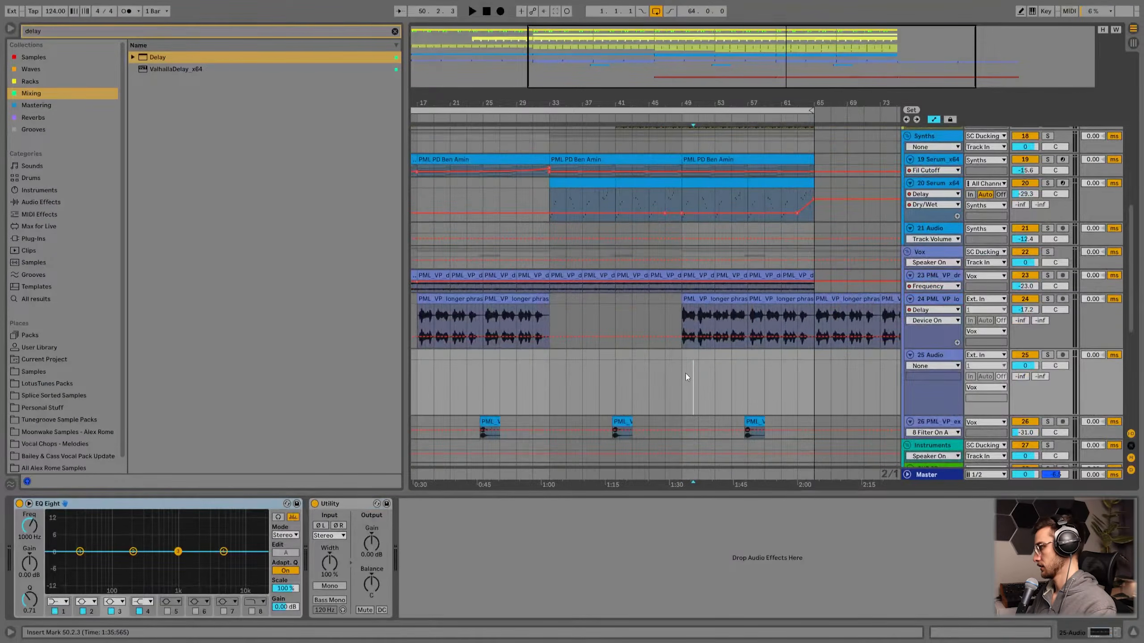
pyautogui.moveTo(690, 104); pyautogui.dragTo(616, 345)
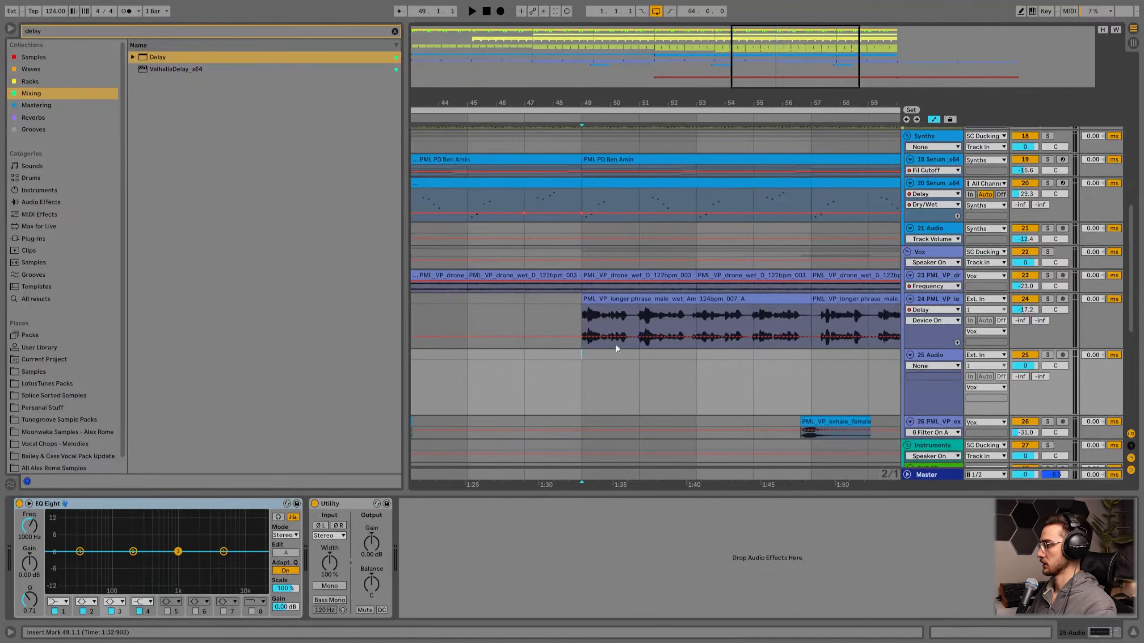
pyautogui.rightClick(599, 371)
pyautogui.click(646, 498)
pyautogui.click(603, 316)
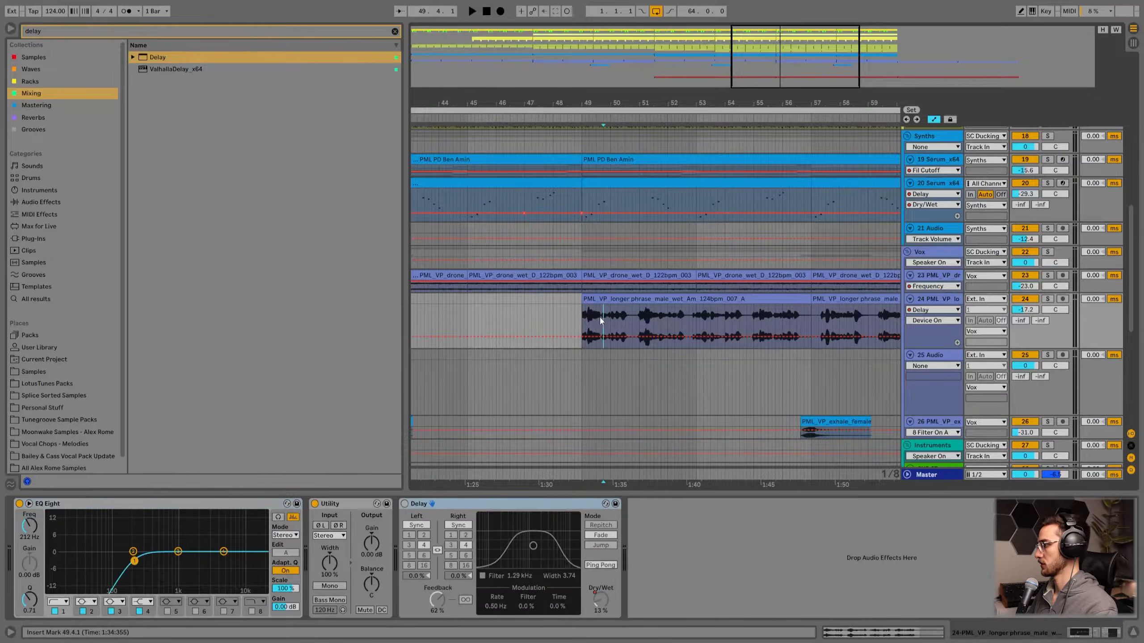
pyautogui.moveTo(605, 104); pyautogui.dragTo(599, 298)
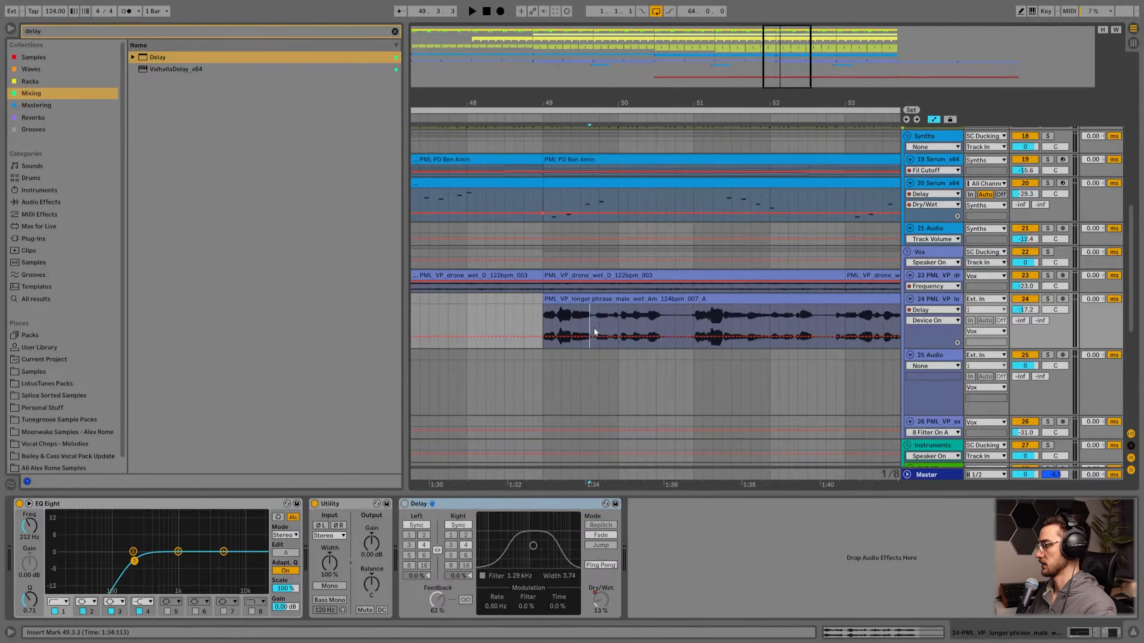
pyautogui.click(594, 320)
pyautogui.moveTo(589, 92); pyautogui.dragTo(601, 332)
pyautogui.rightClick(608, 386)
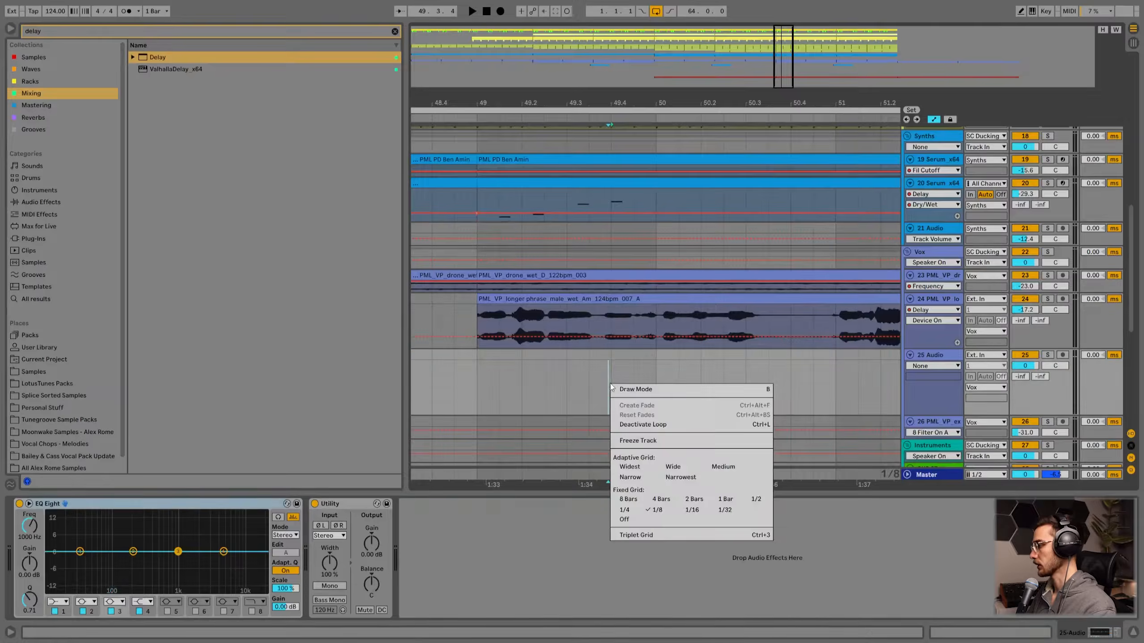
pyautogui.click(692, 510)
pyautogui.click(599, 321)
pyautogui.hotkey('ctrl', 'e')
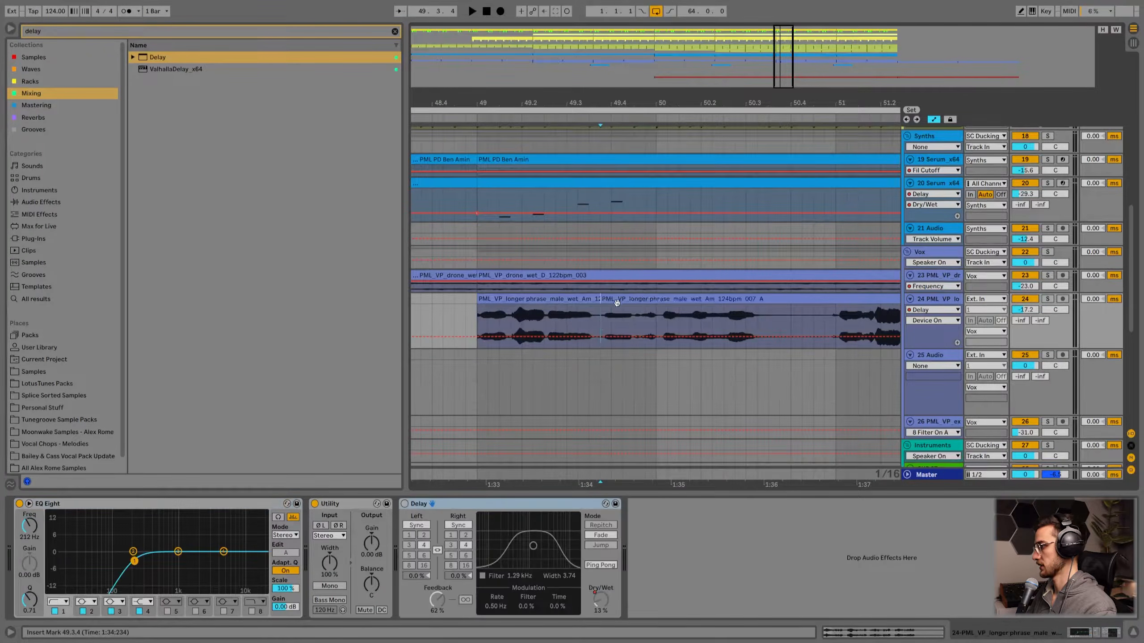
# - Deactivate the rest of the split vocal clip up to bar 57 and set the insert mark at bar 49
pyautogui.click(621, 300)
pyautogui.press('Delete')
pyautogui.click(479, 351)
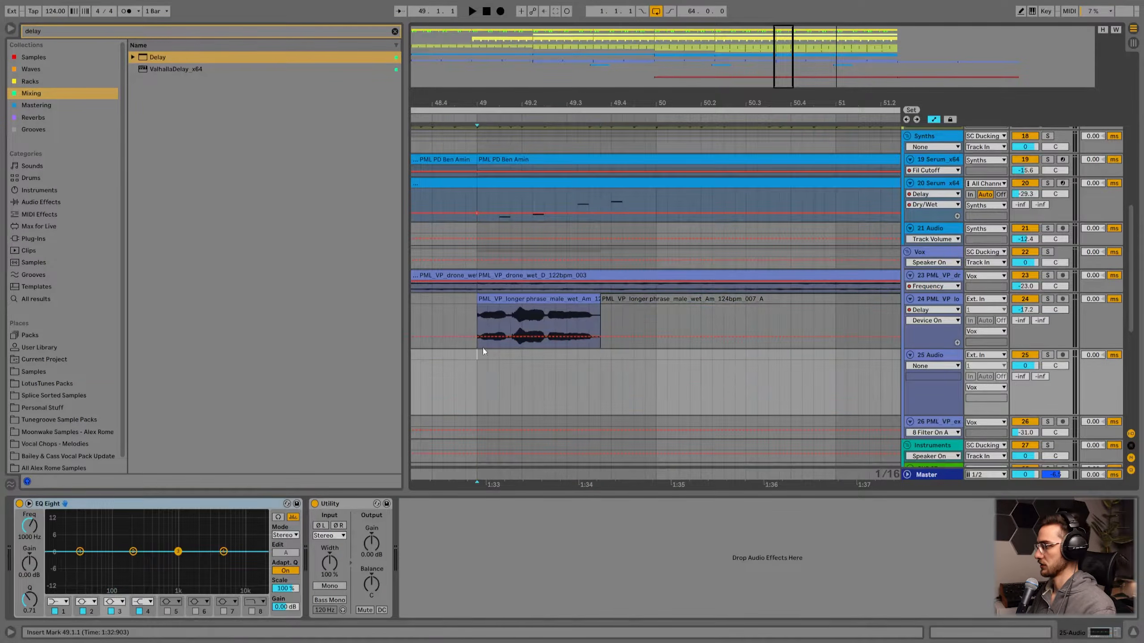
pyautogui.moveTo(569, 105); pyautogui.dragTo(576, 90)
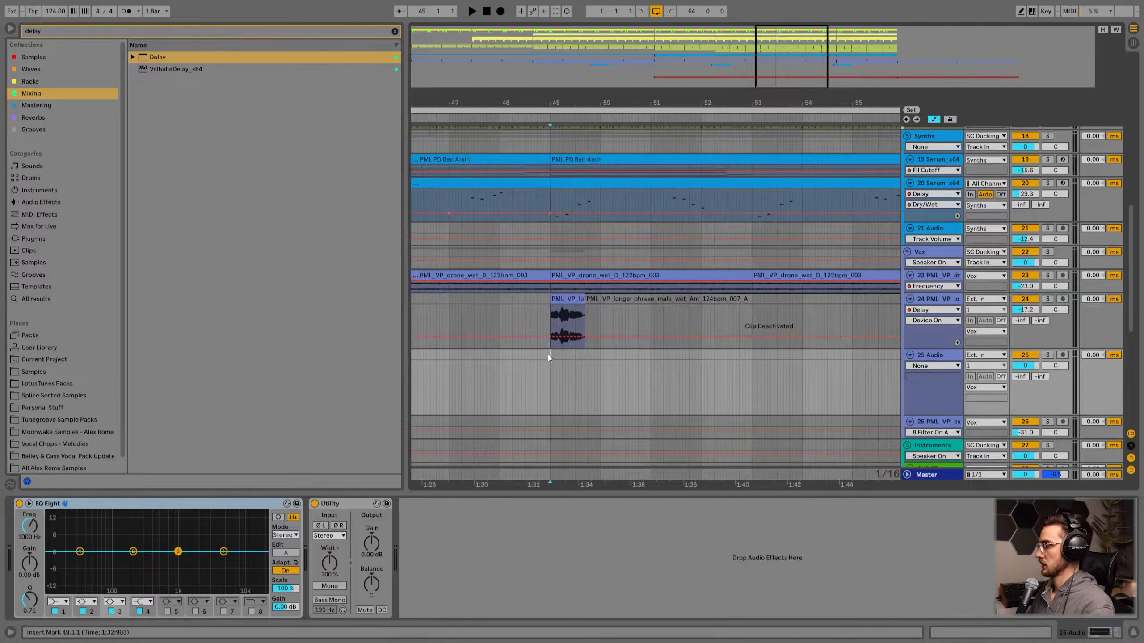
# - Search for the stock Reverb and add it to the longer-phrase vocal track
pyautogui.click(939, 303)
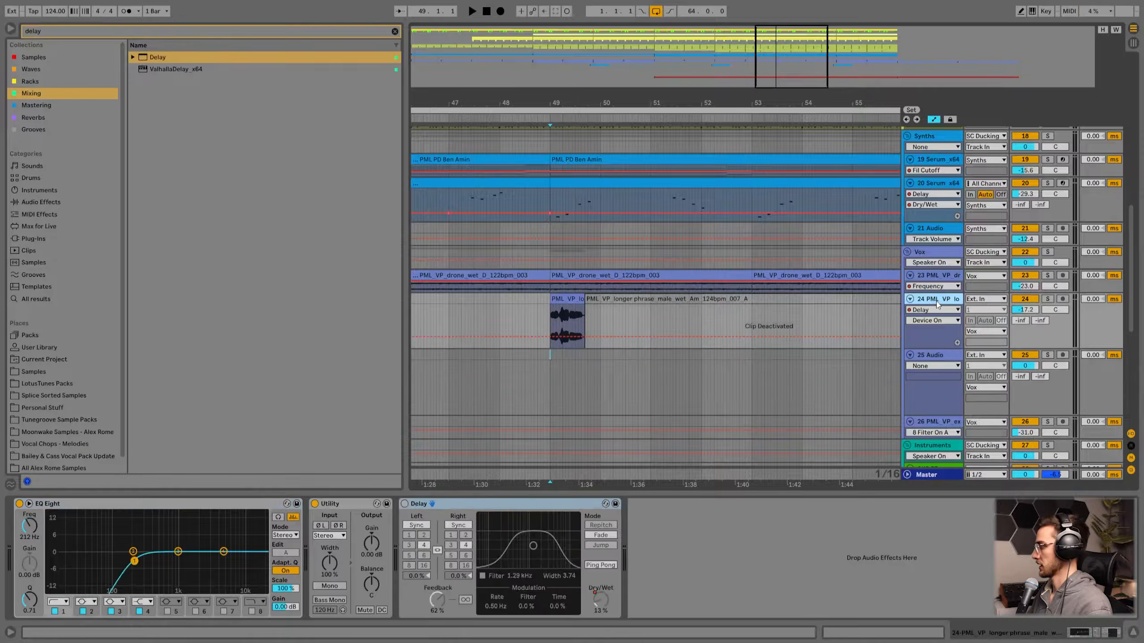
pyautogui.click(31, 115)
pyautogui.hotkey('ctrl', 'f')
pyautogui.write('reverb')
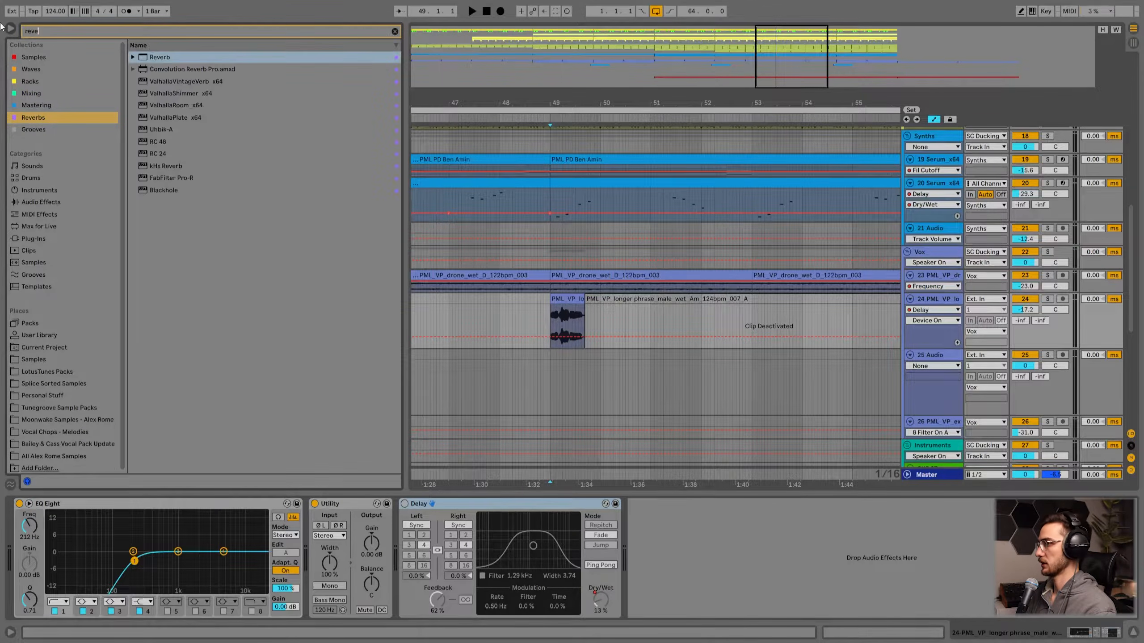
pyautogui.doubleClick(168, 57)
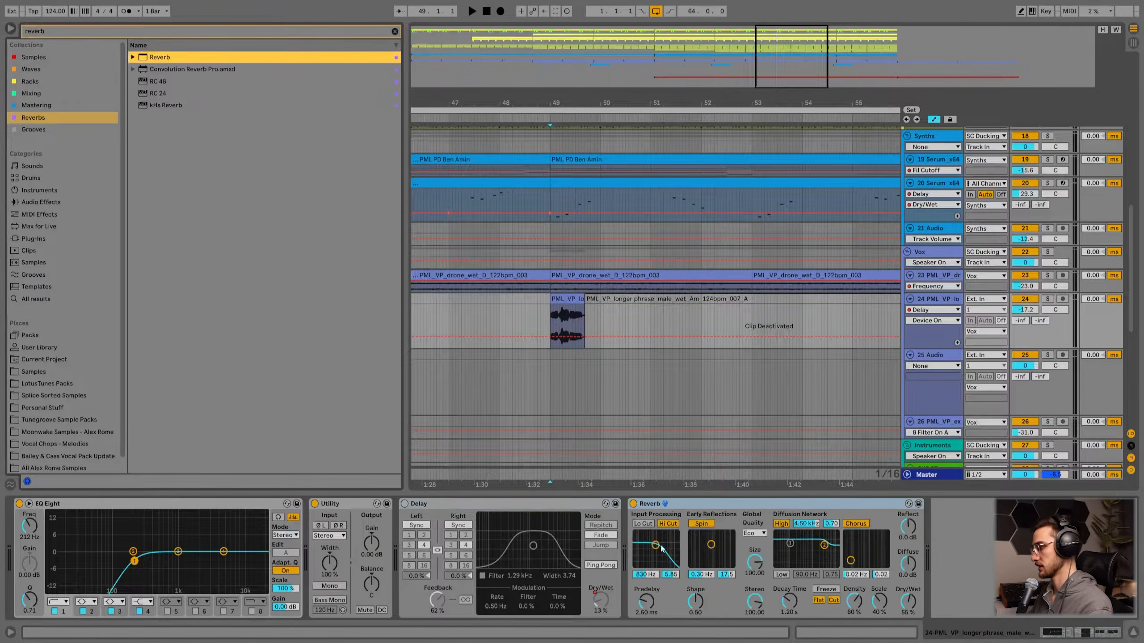
# - Adjust the vocal's Reverb to 93% dry/wet, a 4.34 s decay time and an input filter around 2.12 kHz
pyautogui.moveTo(908, 601); pyautogui.dragTo(908, 594)
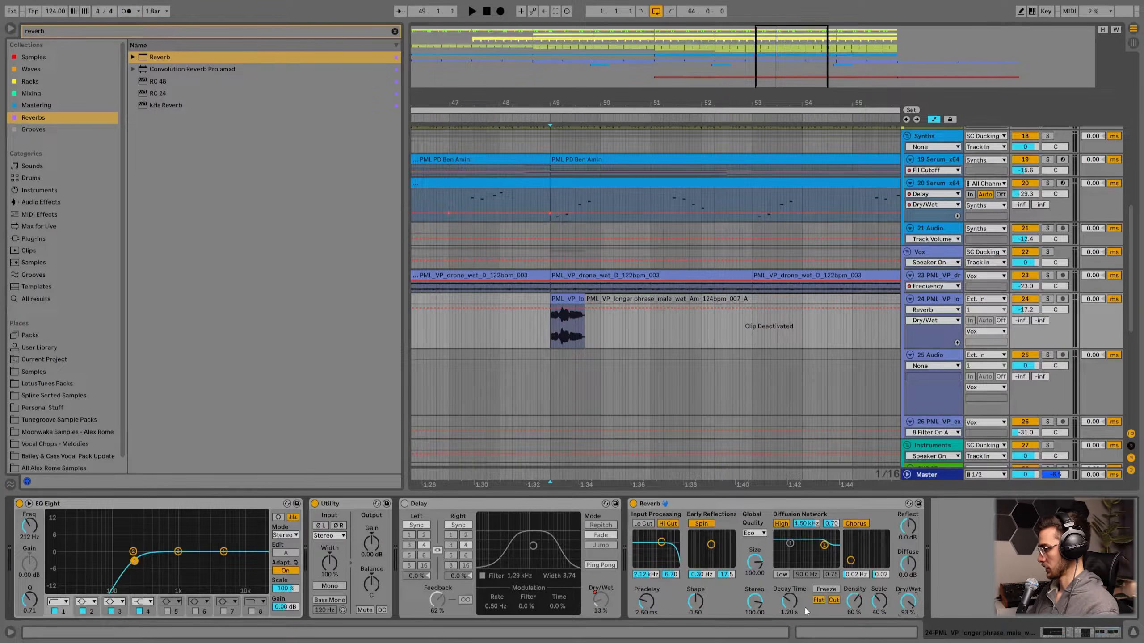
pyautogui.moveTo(799, 604)
pyautogui.mouseDown()
pyautogui.moveTo(789, 592)
pyautogui.moveTo(790, 605)
pyautogui.mouseUp()
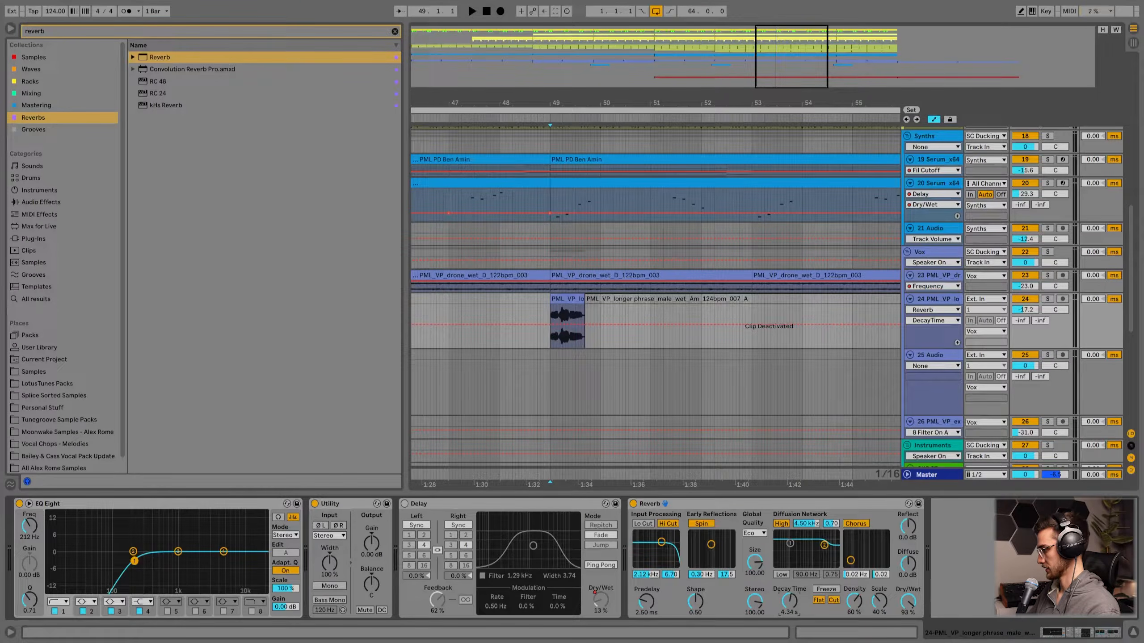
pyautogui.click(553, 357)
pyautogui.click(564, 309)
pyautogui.moveTo(667, 546); pyautogui.dragTo(672, 543)
# - Set the new audio track's input to Resampling, and solo the longer-phrase vocal track with its volume at -11.5 dB
pyautogui.rightClick(532, 356)
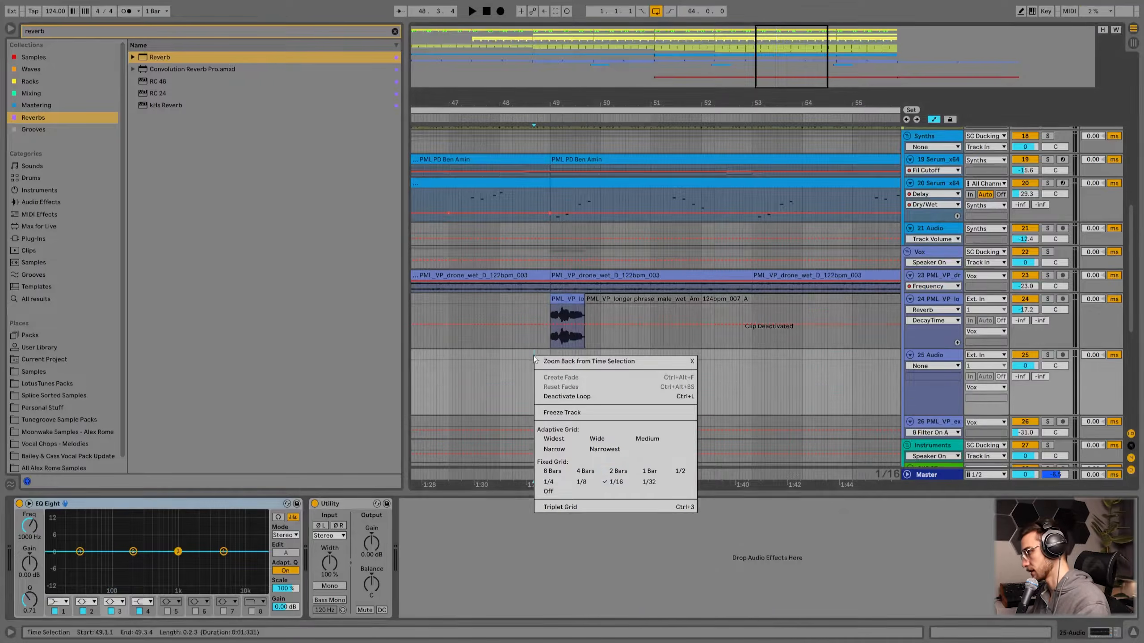
pyautogui.click(615, 437)
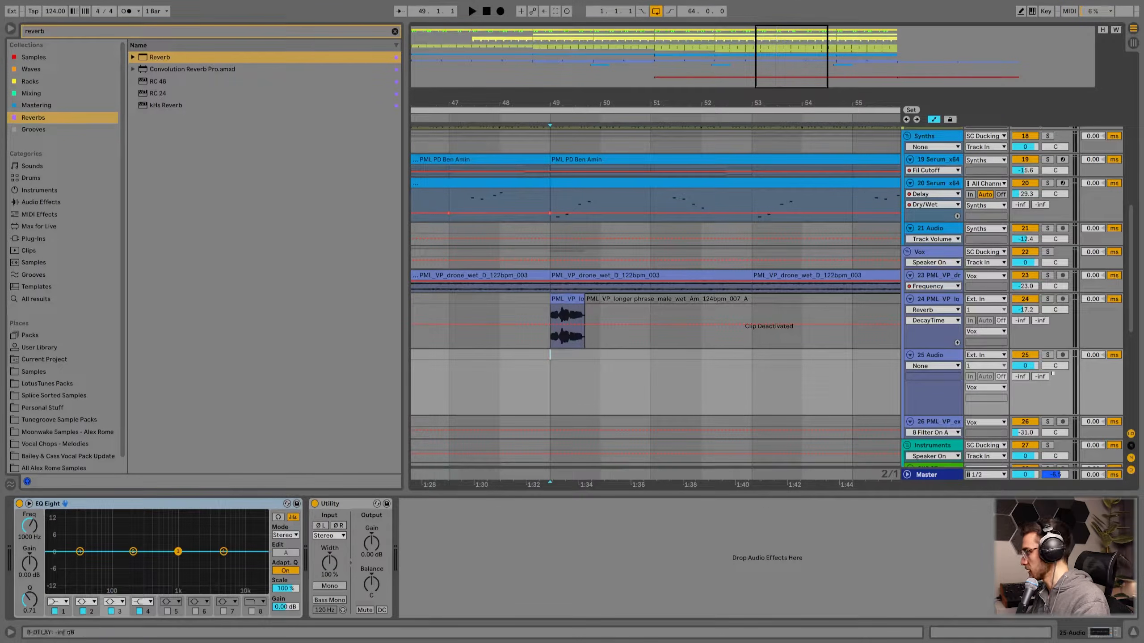
pyautogui.click(990, 357)
pyautogui.click(987, 14)
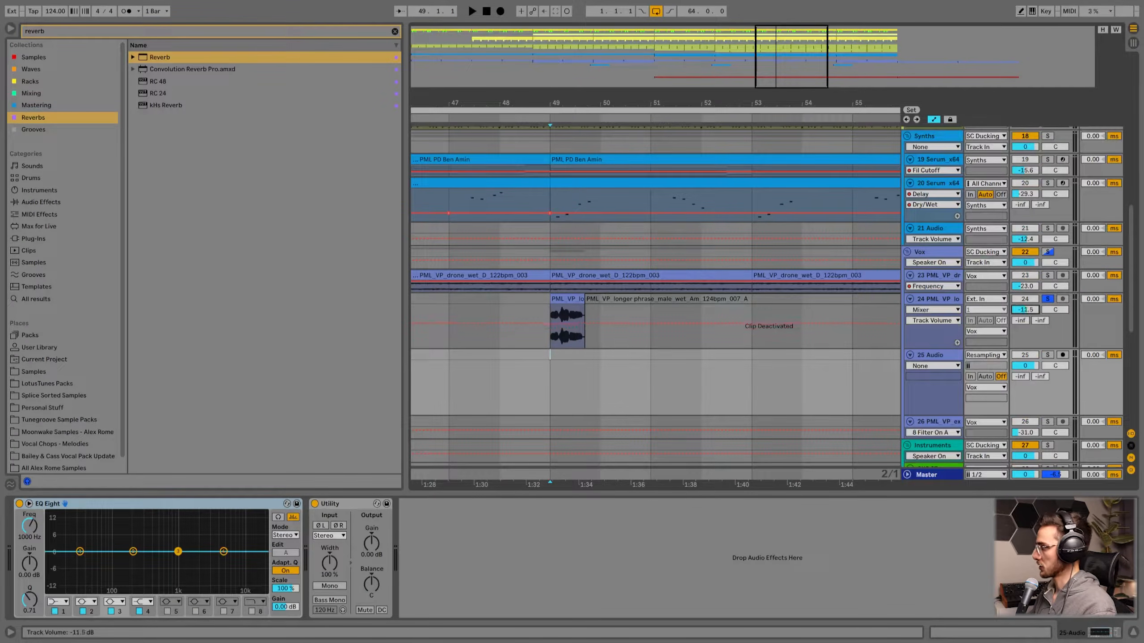
pyautogui.moveTo(696, 98); pyautogui.dragTo(696, 49)
# - Arm the new audio track and record the soloed vocal's reverb tail from bar 49 to just past 51.3
pyautogui.click(1062, 356)
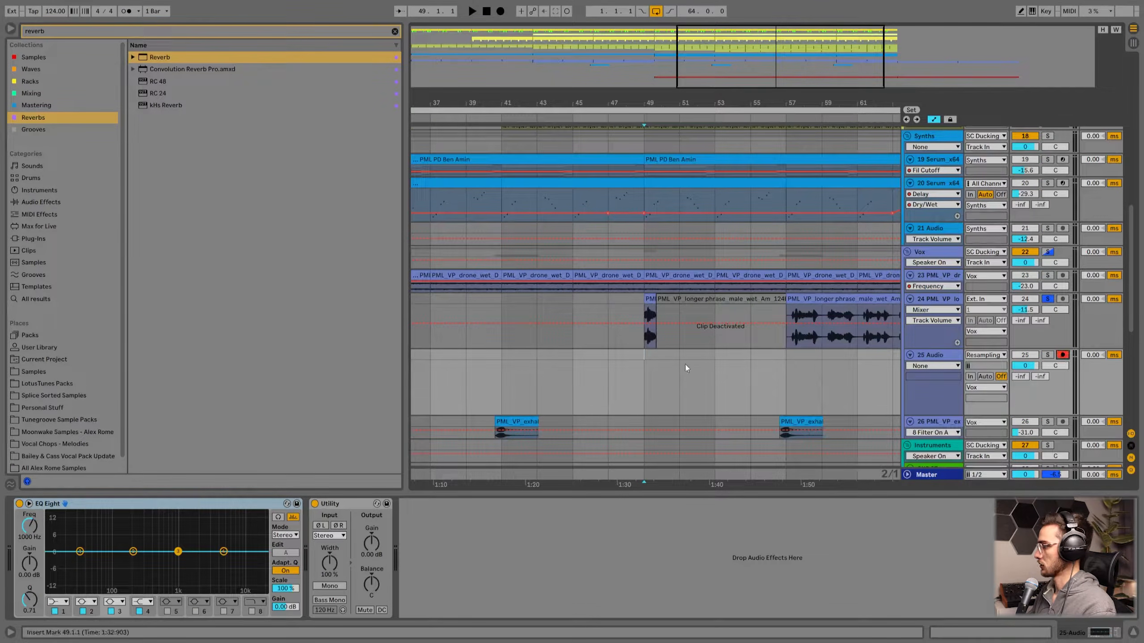
pyautogui.click(501, 11)
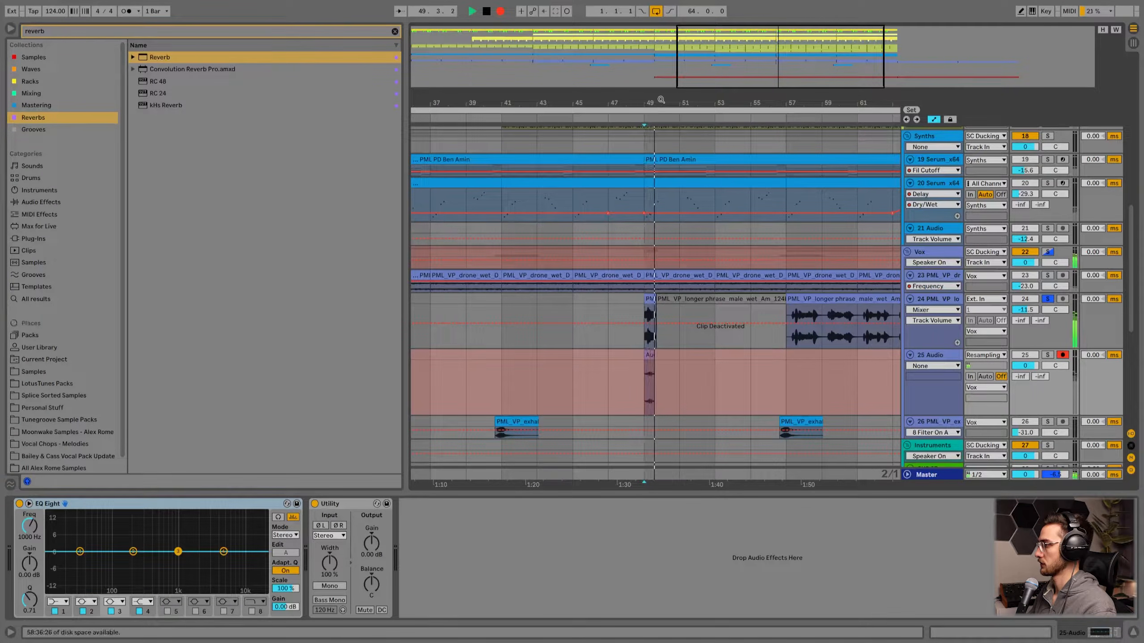
pyautogui.press('+')
pyautogui.moveTo(656, 102); pyautogui.dragTo(656, 122)
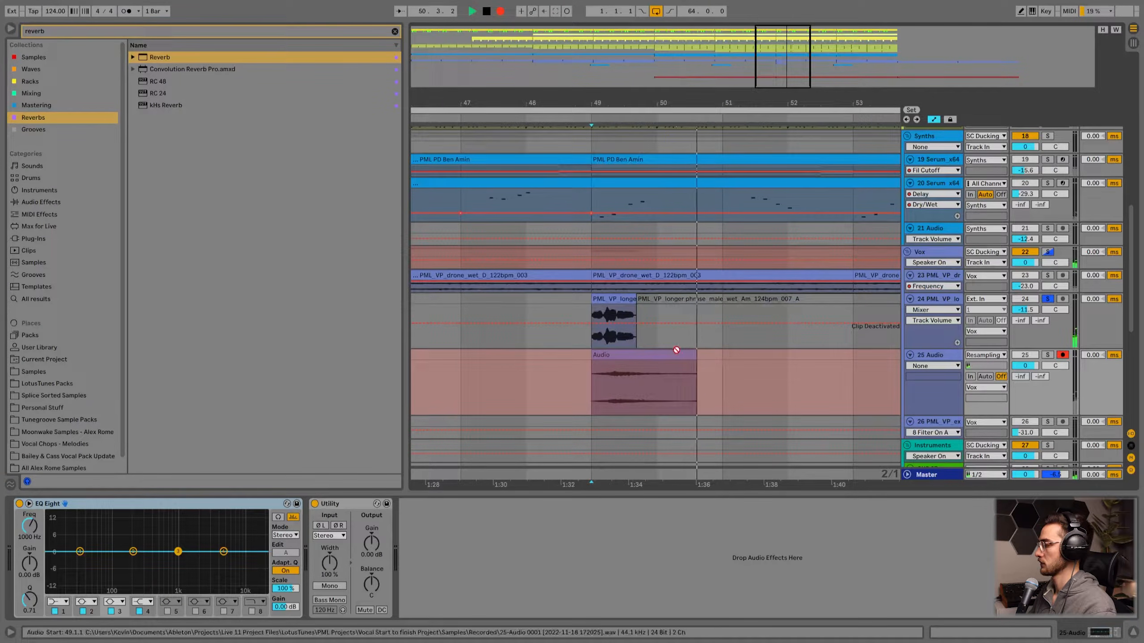
pyautogui.scroll(-3, 684, 332)
pyautogui.moveTo(644, 100); pyautogui.dragTo(565, 98)
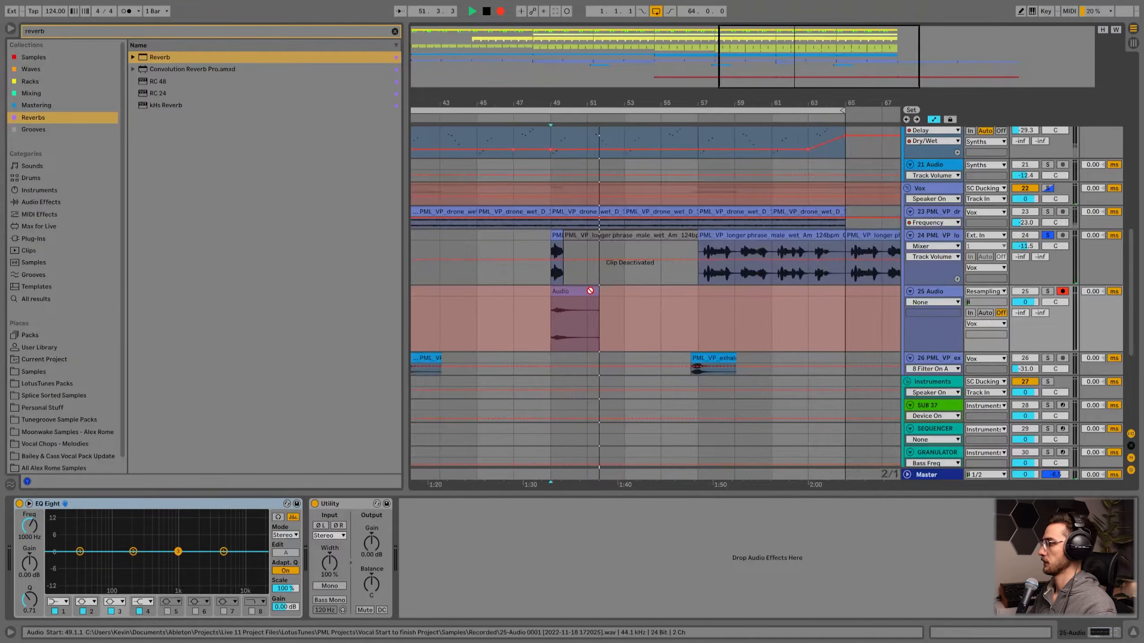
pyautogui.press('space')
# - Reverse the recorded reverb clip and move it to lead into bar 49, with its end extended slightly past the bar line
pyautogui.click(590, 290)
pyautogui.press('r')
pyautogui.moveTo(596, 291); pyautogui.dragTo(544, 292)
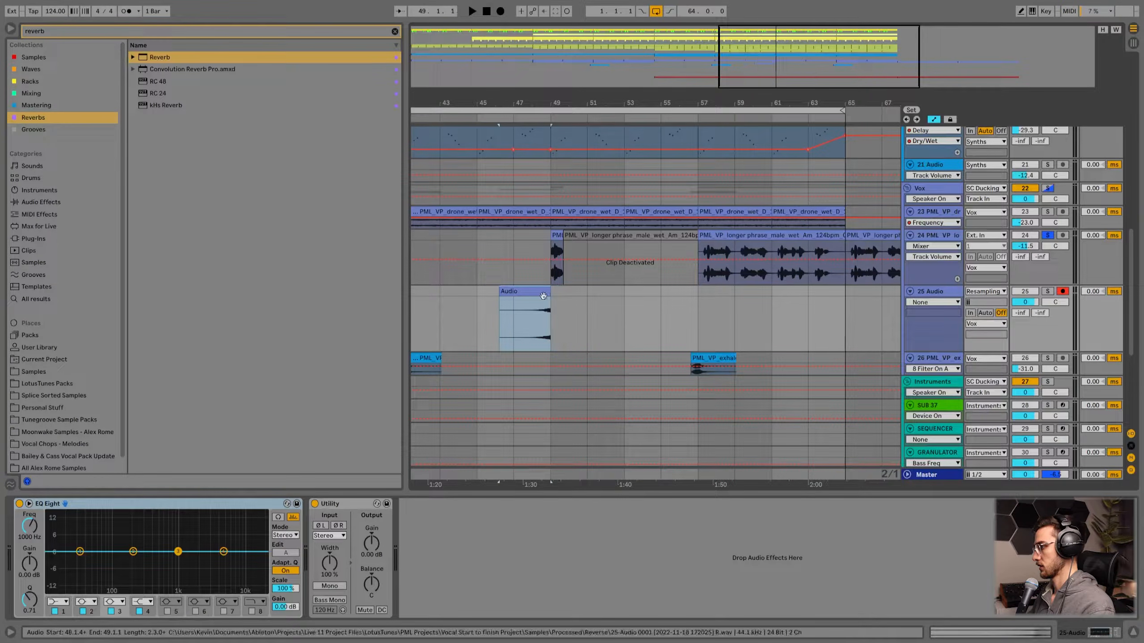
pyautogui.scroll(5, 554, 261)
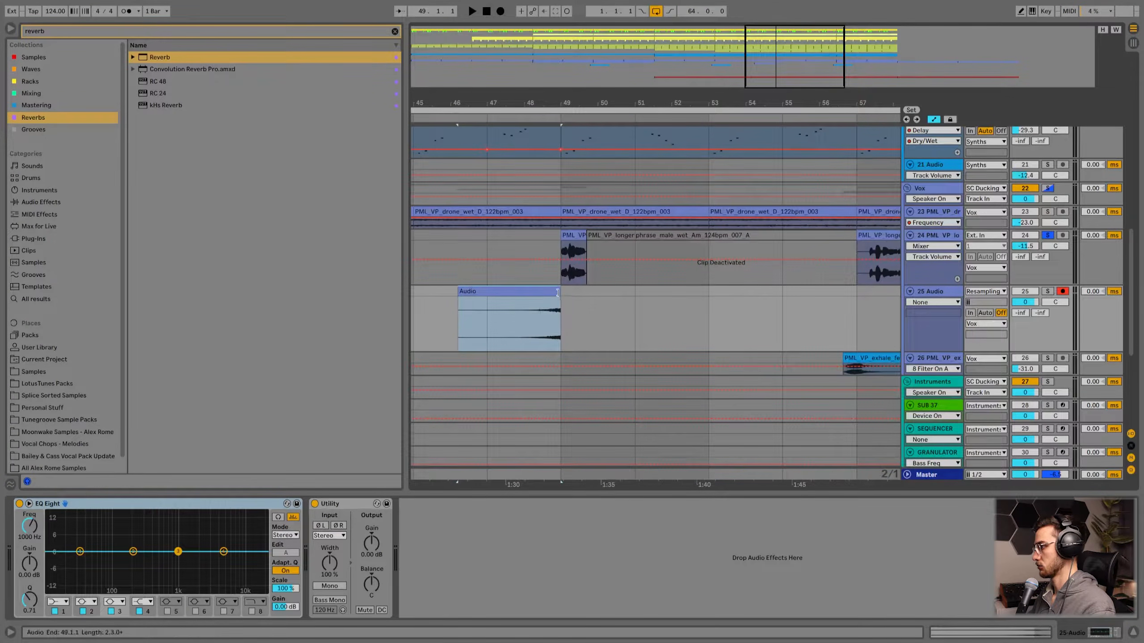
pyautogui.moveTo(559, 291); pyautogui.dragTo(563, 291)
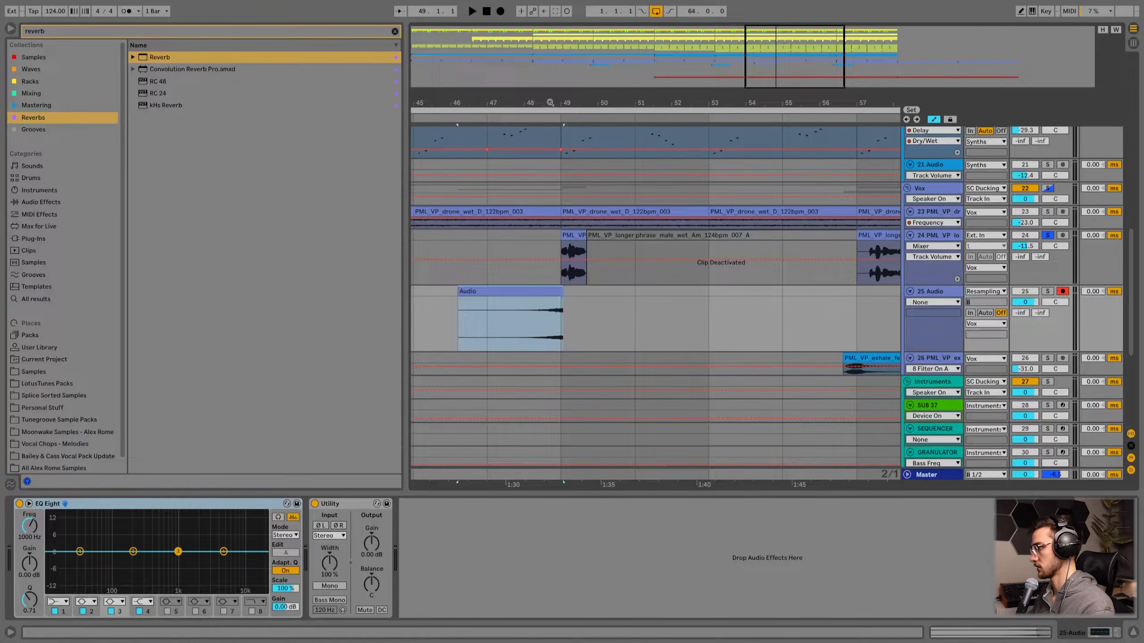
# - Set the arrangement grid to 1/8 and turn off the Reverb on the longer-phrase vocal track
pyautogui.scroll(4, 561, 298)
pyautogui.click(564, 299)
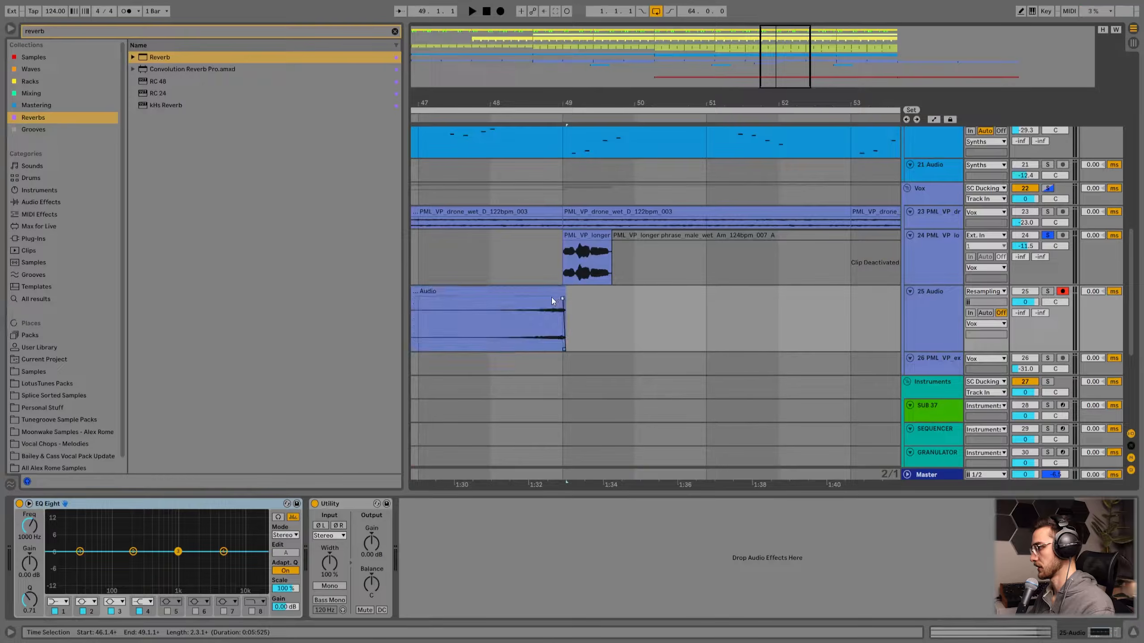
pyautogui.rightClick(511, 249)
pyautogui.click(559, 380)
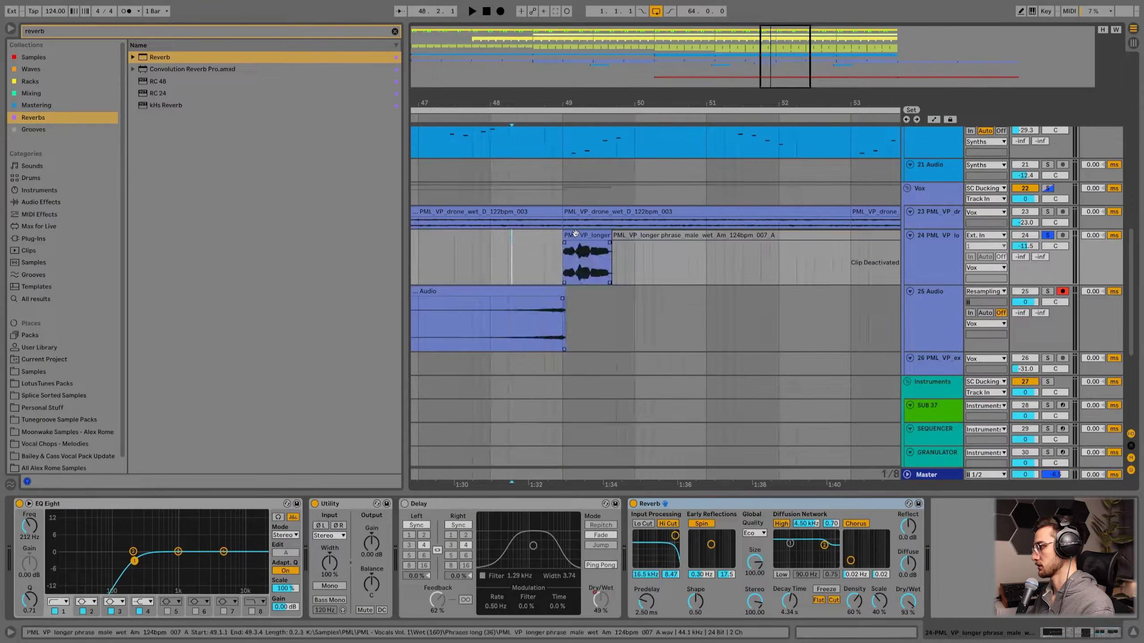
pyautogui.click(576, 233)
pyautogui.click(634, 504)
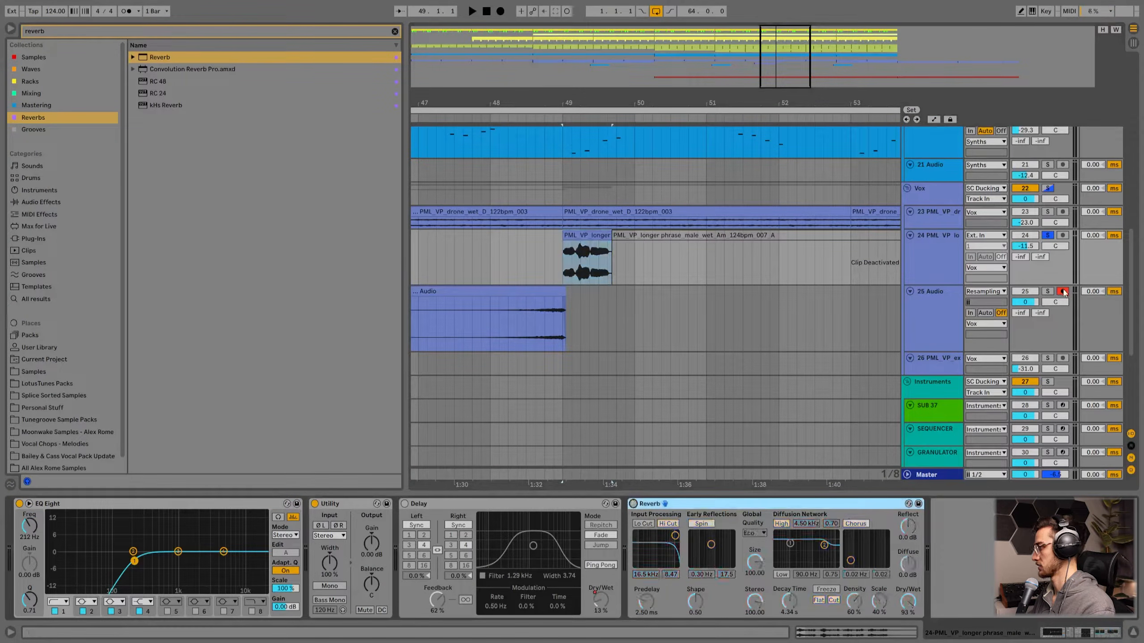
# - Solo the reversed audio track alongside the vocal, set their volumes to -5.4 dB and -16.7 dB, and play from bar 48
pyautogui.keyDown('ctrl'); pyautogui.click(1047, 291); pyautogui.keyUp('ctrl')
pyautogui.moveTo(1025, 302); pyautogui.dragTo(1026, 303)
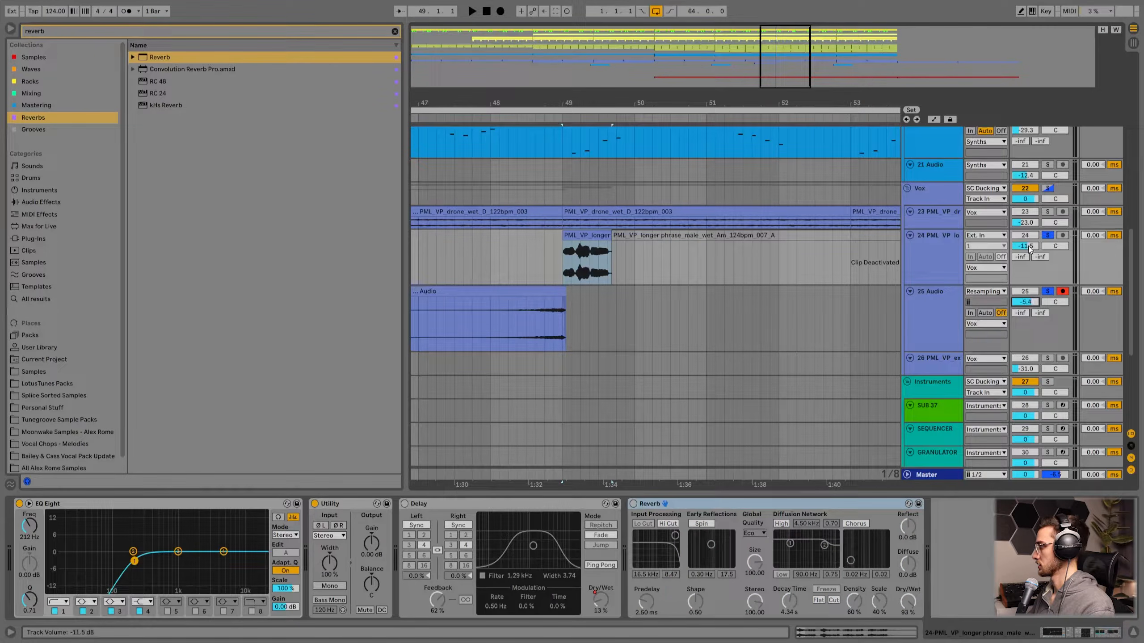
pyautogui.click(488, 324)
pyautogui.press('space')
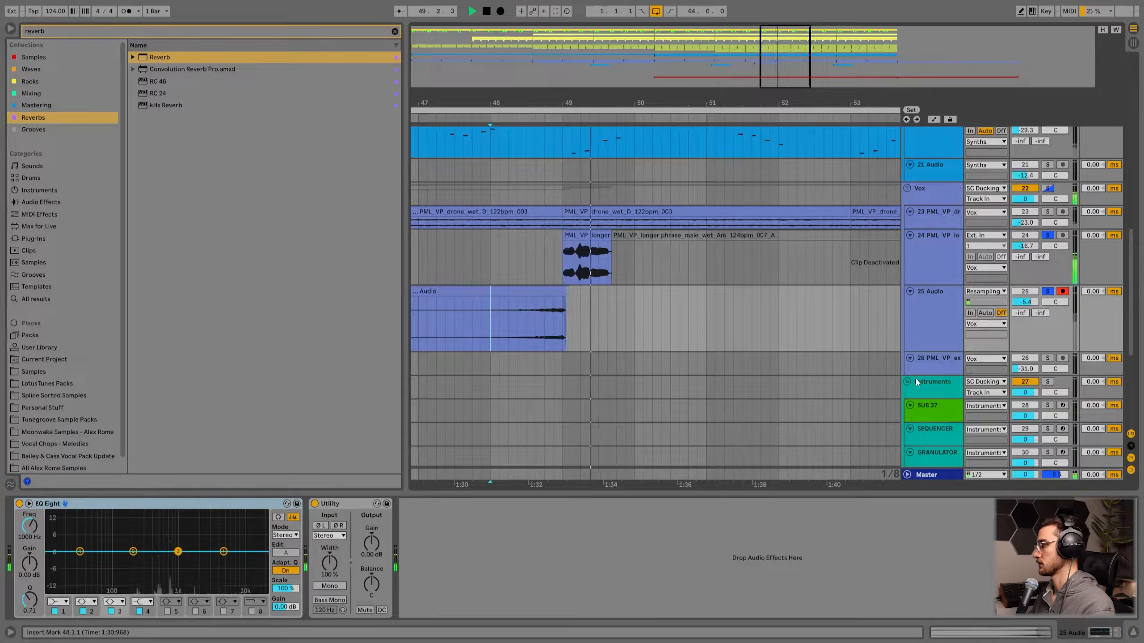
pyautogui.press('space')
pyautogui.click(526, 318)
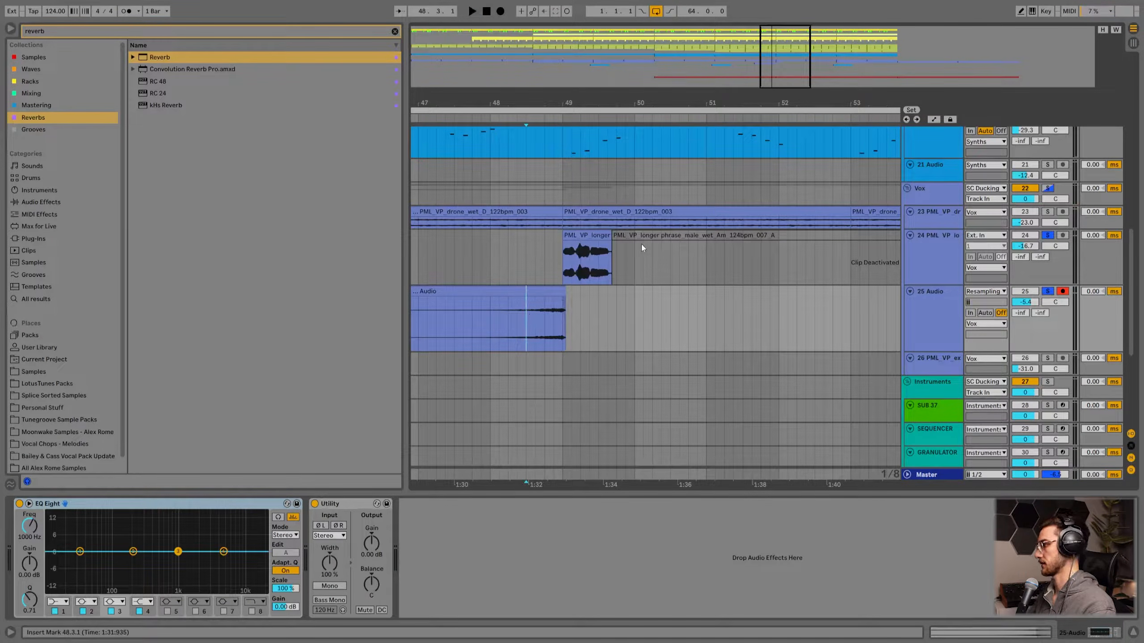
# - Reactivate the deactivated longer-phrase vocal clip between bars 49 and 57
pyautogui.click(617, 248)
pyautogui.press('-')
pyautogui.press('-')
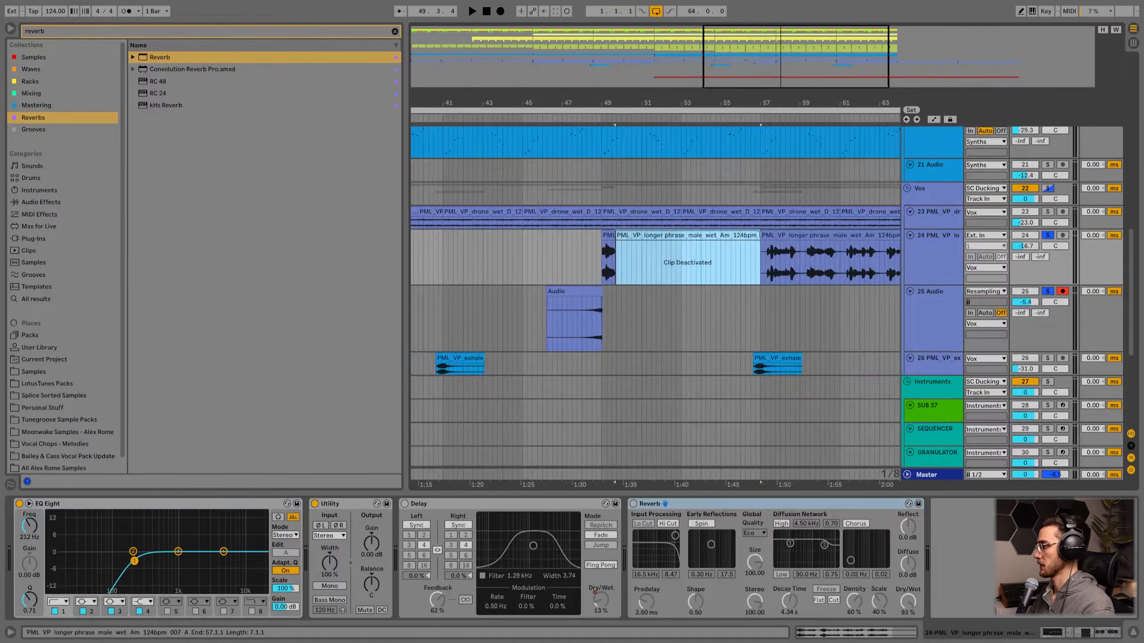
pyautogui.press('0')
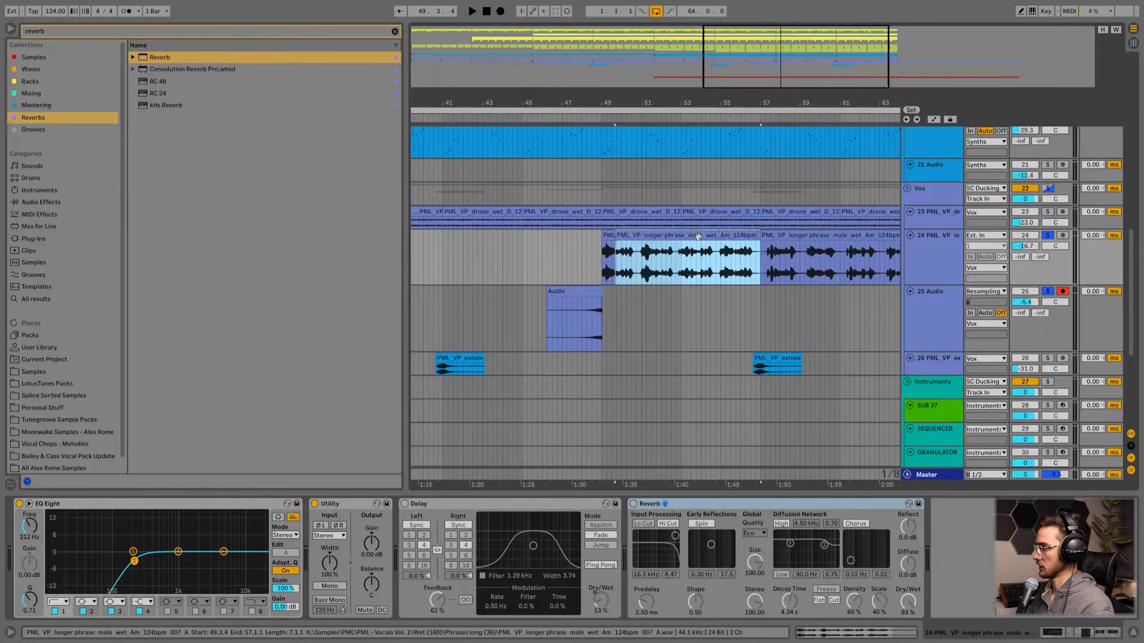
# - Add a Reverb to the reversed audio track and set its dry/wet to 36%
pyautogui.click(577, 310)
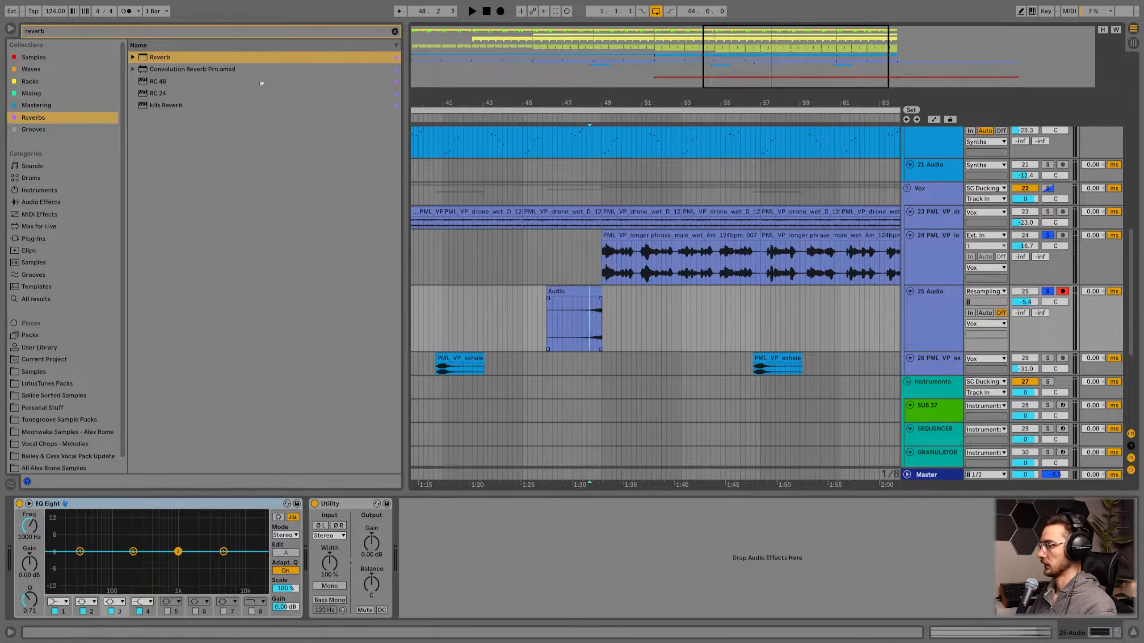
pyautogui.doubleClick(154, 59)
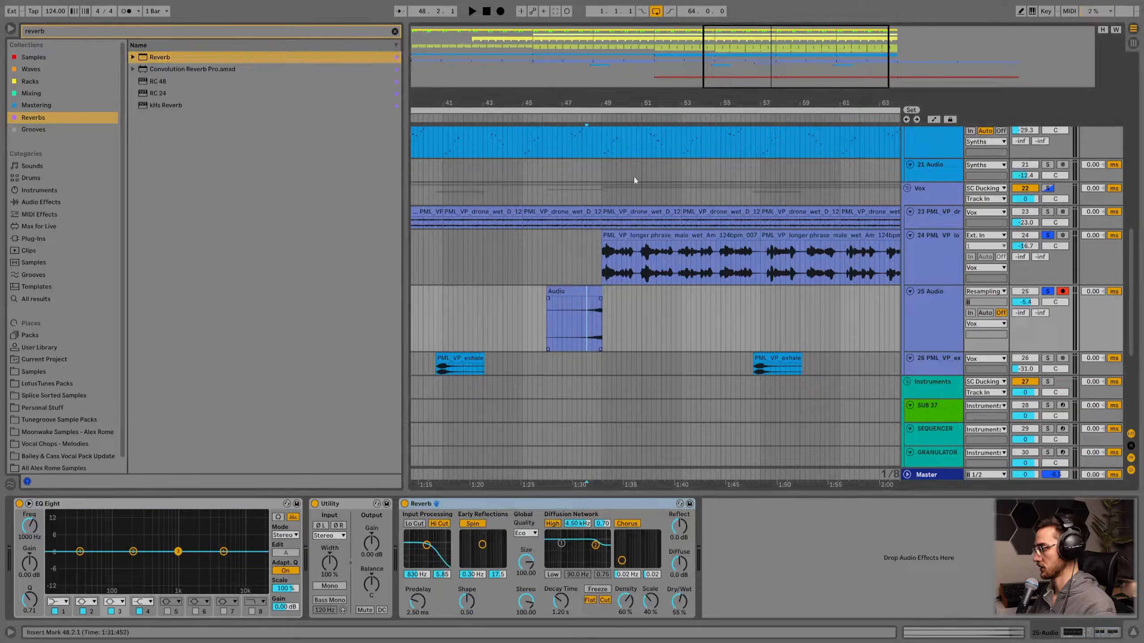
pyautogui.moveTo(598, 103); pyautogui.dragTo(635, 550)
pyautogui.moveTo(680, 604); pyautogui.dragTo(667, 599)
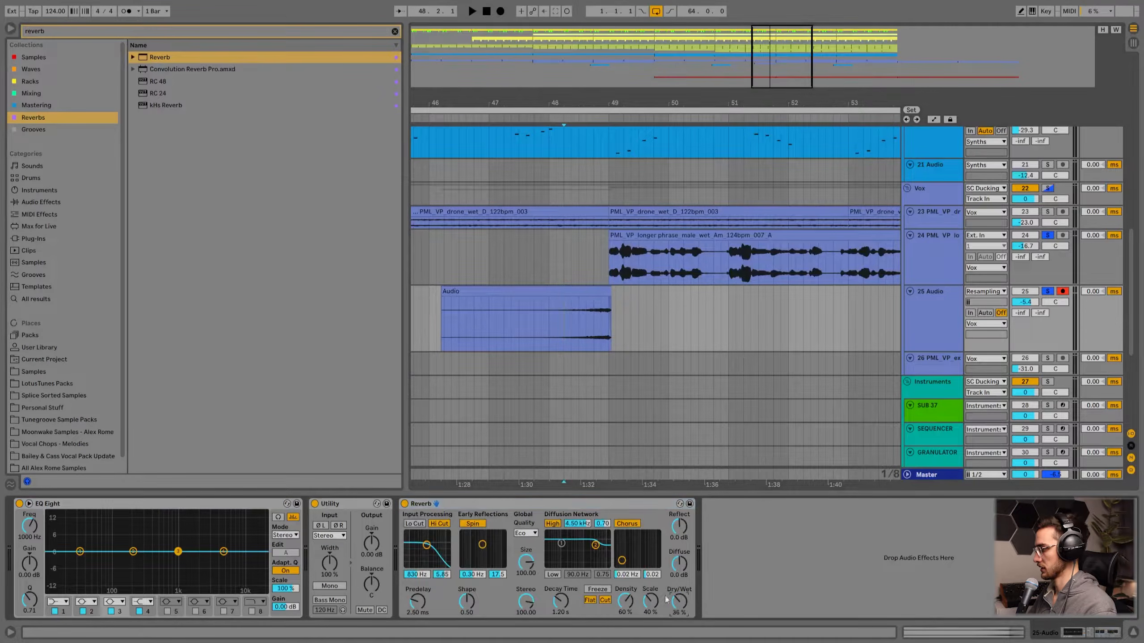
pyautogui.click(585, 316)
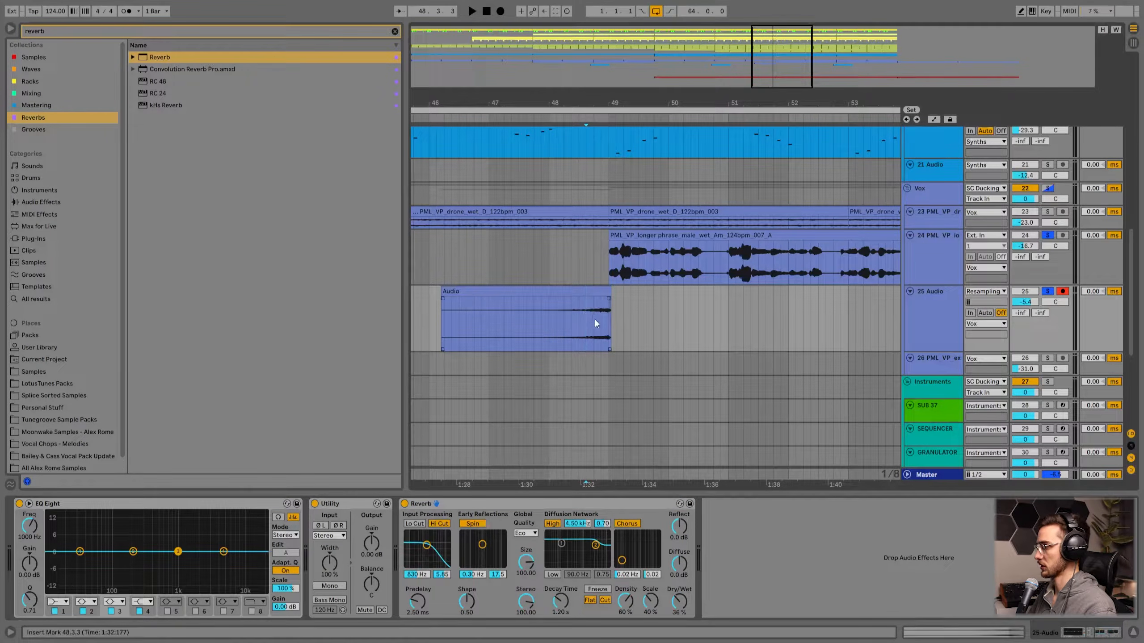
pyautogui.moveTo(611, 103); pyautogui.dragTo(614, 306)
pyautogui.click(589, 311)
# - Delete the Reverb from the longer-phrase vocal track and turn its Delay back on
pyautogui.click(637, 259)
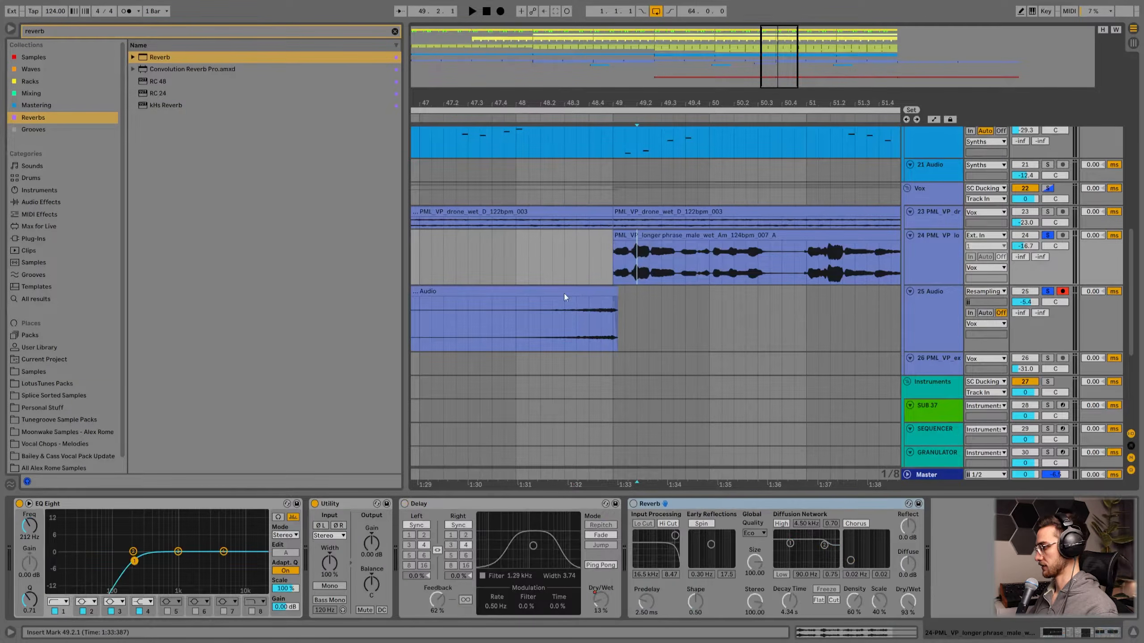
pyautogui.click(733, 505)
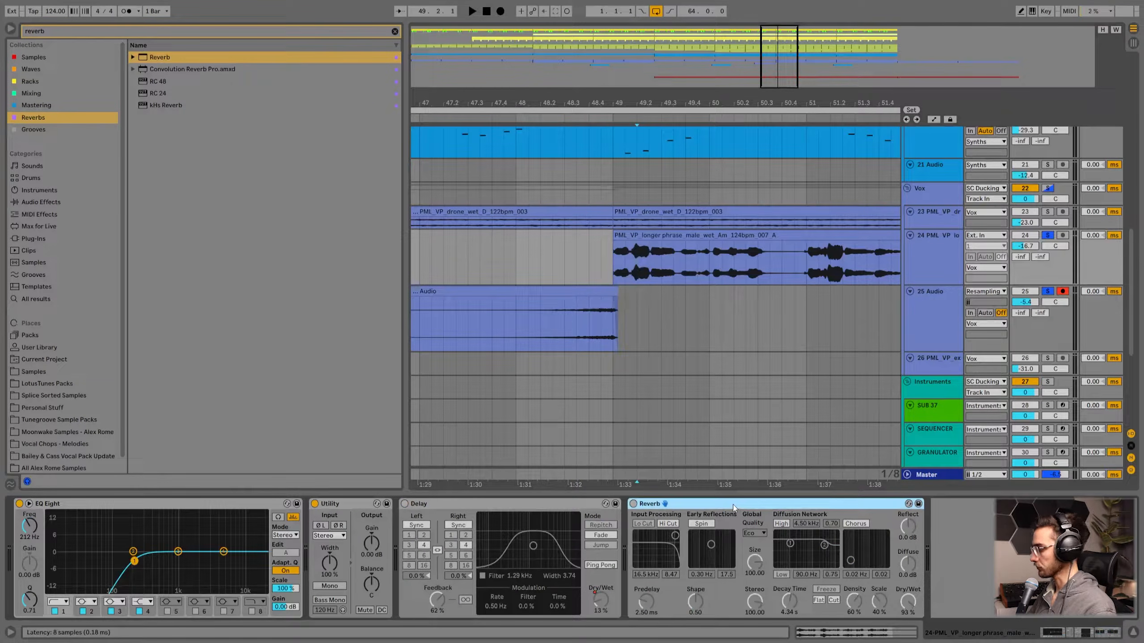
pyautogui.press('Delete')
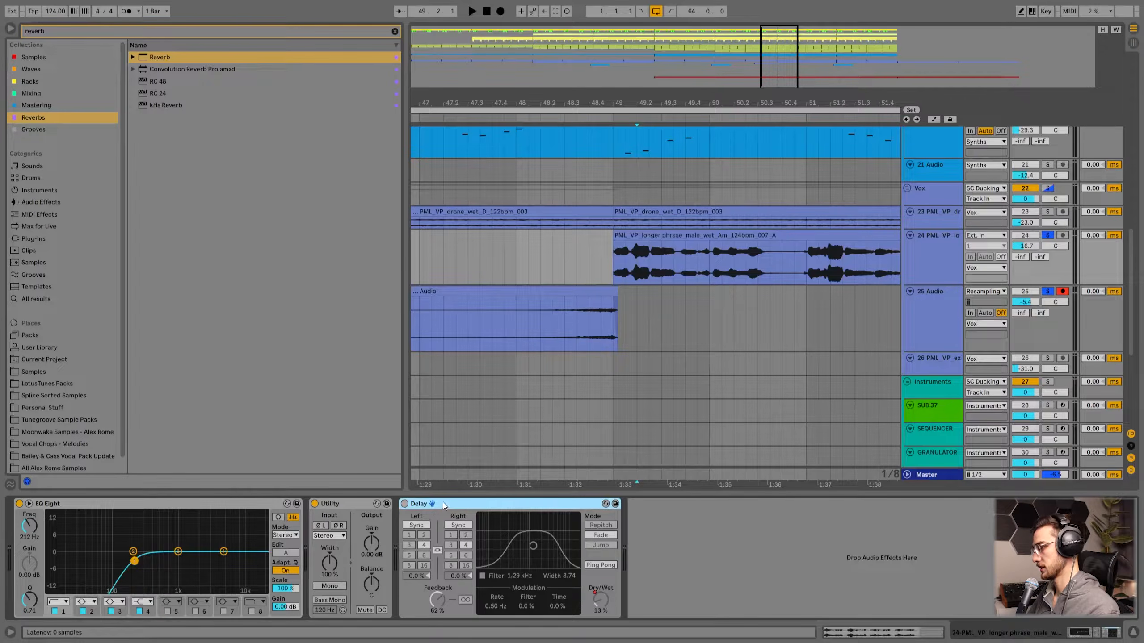
pyautogui.click(405, 504)
pyautogui.moveTo(611, 103); pyautogui.dragTo(611, 55)
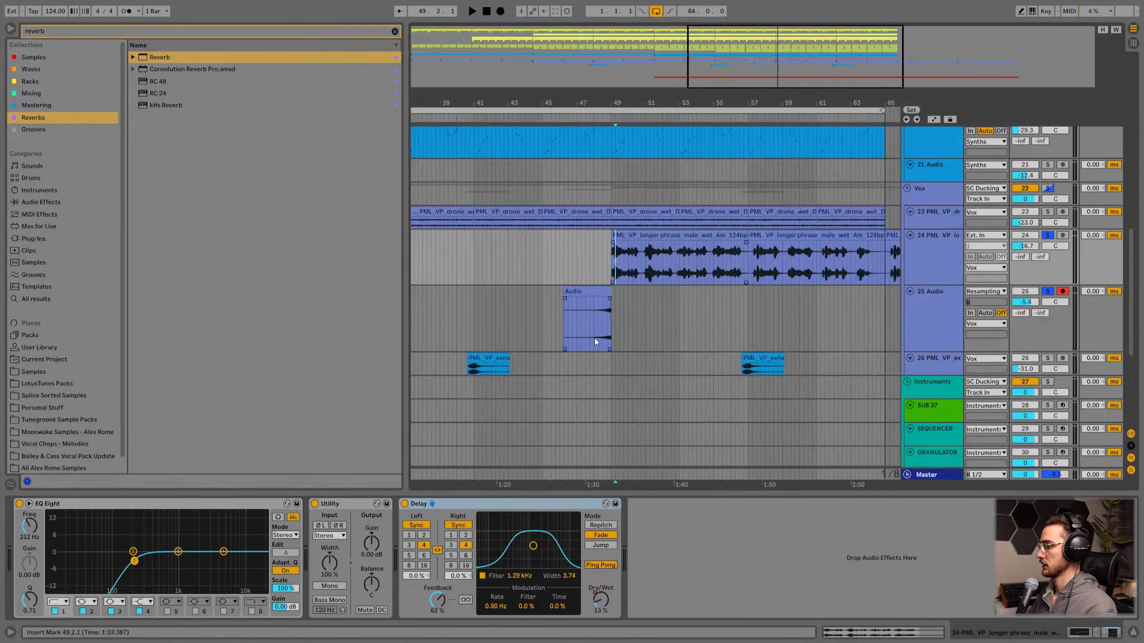
# - Turn on the sidechain compressor on the SC Ducking track
pyautogui.scroll(15, 619, 283)
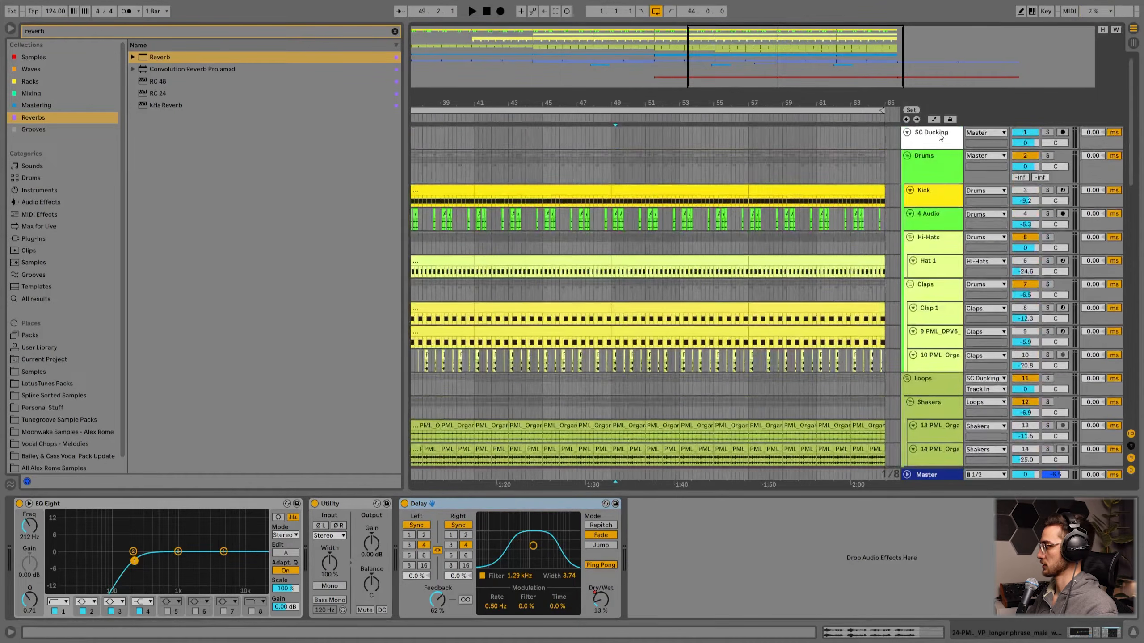
pyautogui.click(940, 137)
pyautogui.click(18, 503)
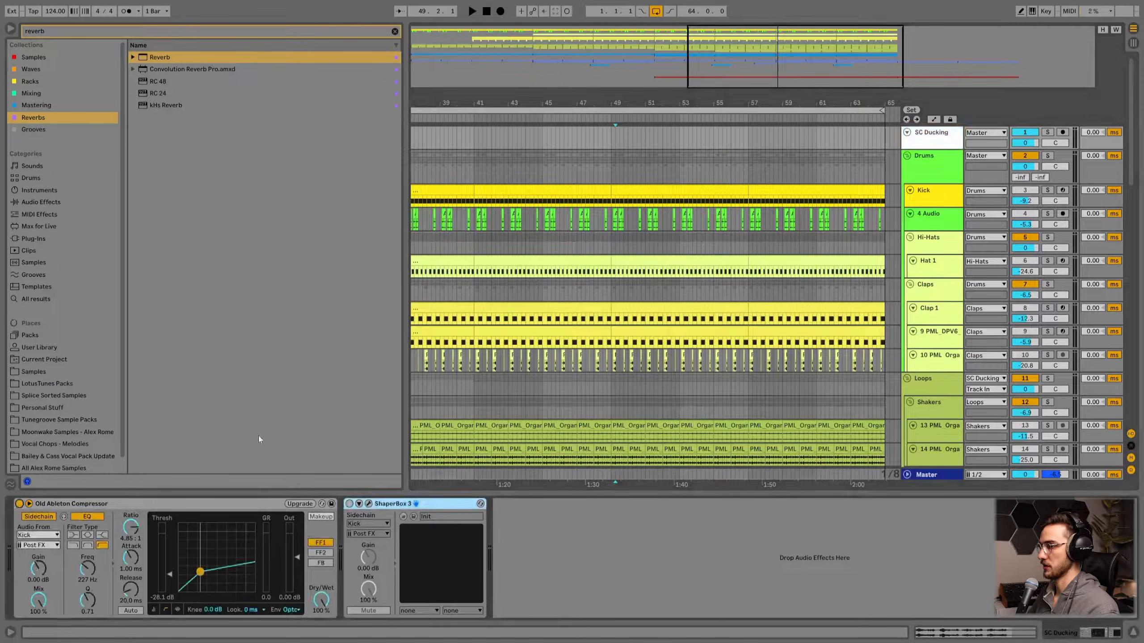
# - Set the arrangement grid to 1 bar and optimize the track heights around the vocal tracks
pyautogui.scroll(-12, 558, 371)
pyautogui.scroll(-3, 580, 378)
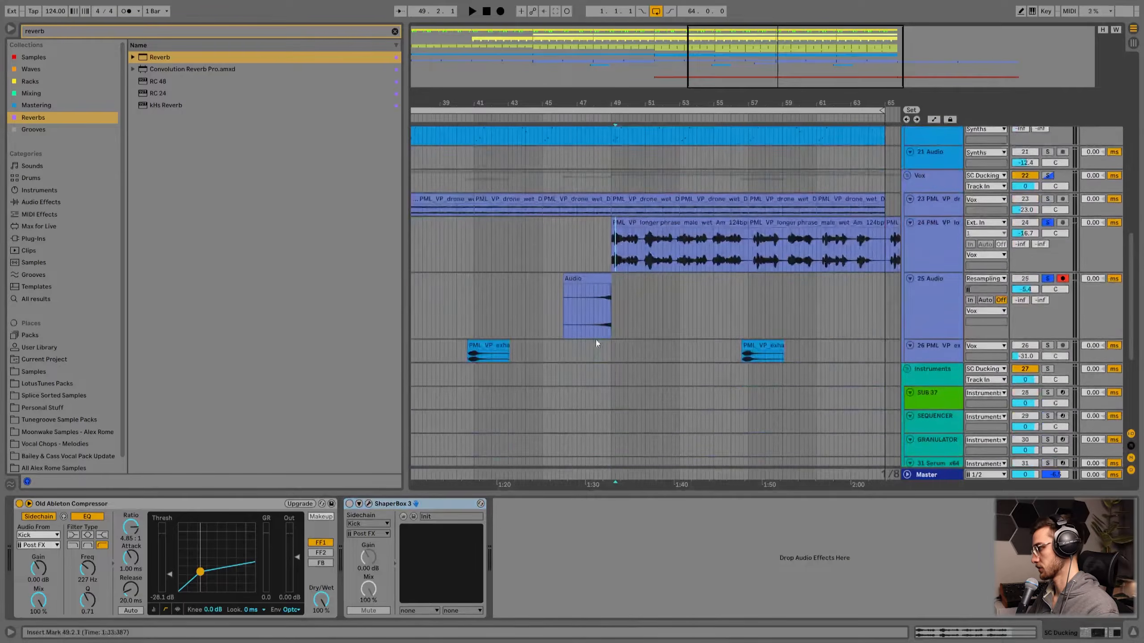
pyautogui.rightClick(594, 334)
pyautogui.click(709, 547)
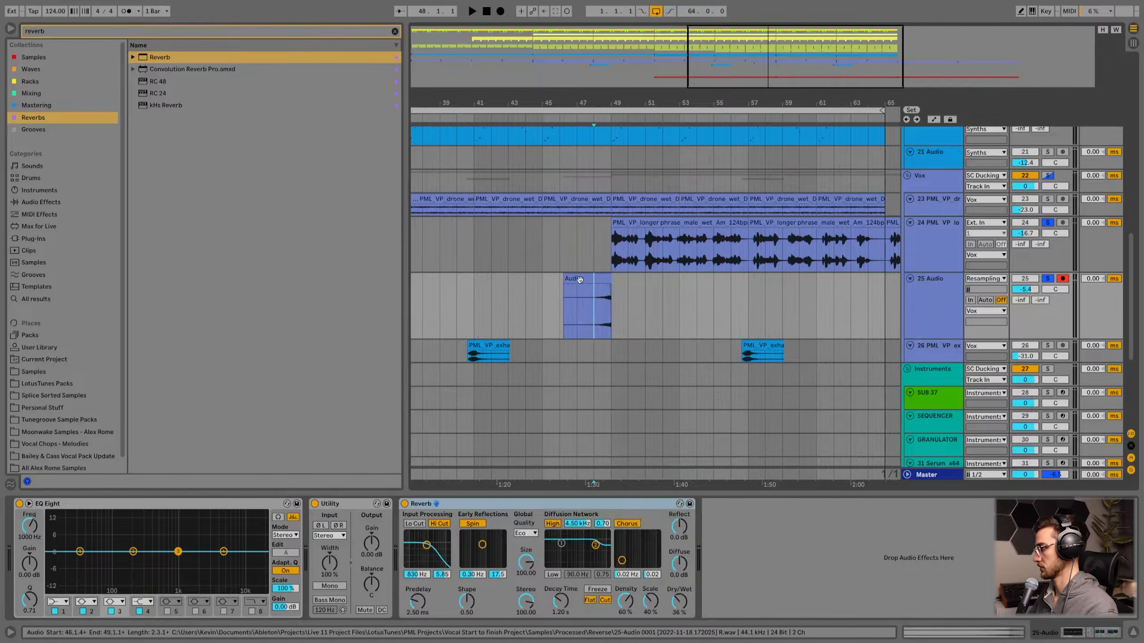
pyautogui.press('h')
pyautogui.scroll(2, 589, 287)
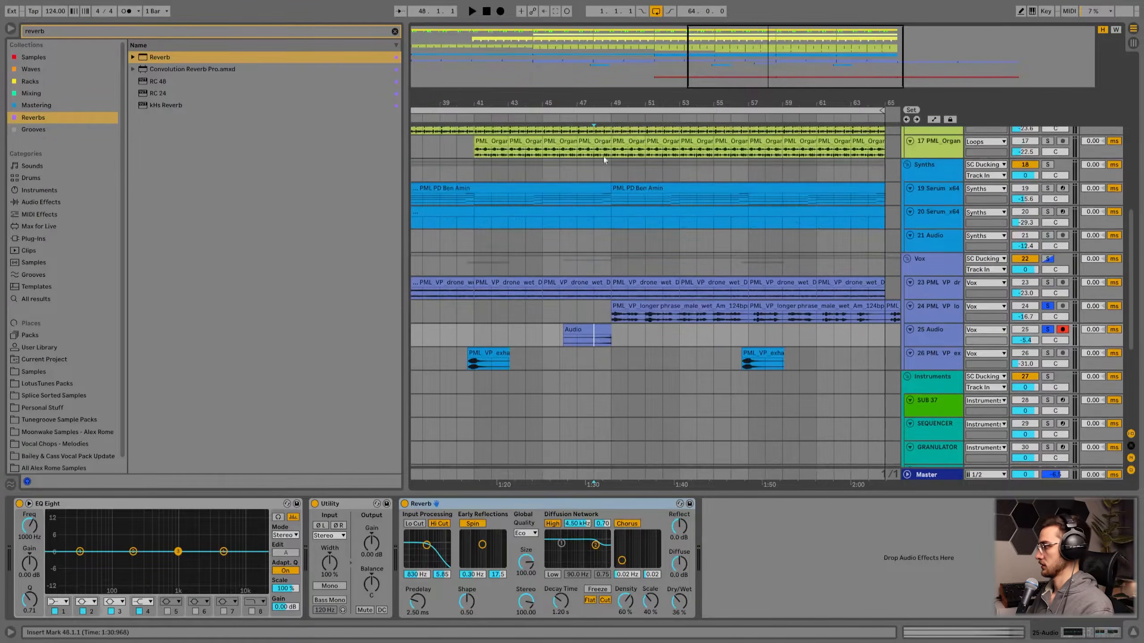
pyautogui.moveTo(595, 103); pyautogui.dragTo(605, 130)
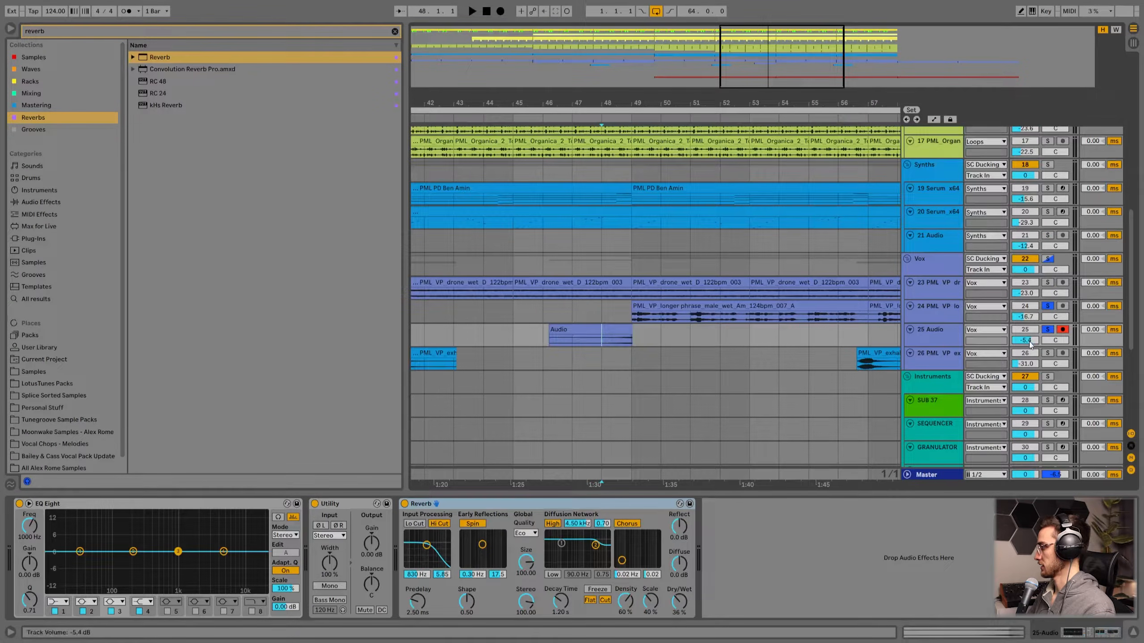
# - Unsolo the vocal tracks, play from the start of the reversed clip, and lower the reversed track's volume to -20.0 dB
pyautogui.click(1047, 330)
pyautogui.click(556, 328)
pyautogui.press('space')
pyautogui.moveTo(1028, 341); pyautogui.dragTo(1028, 354)
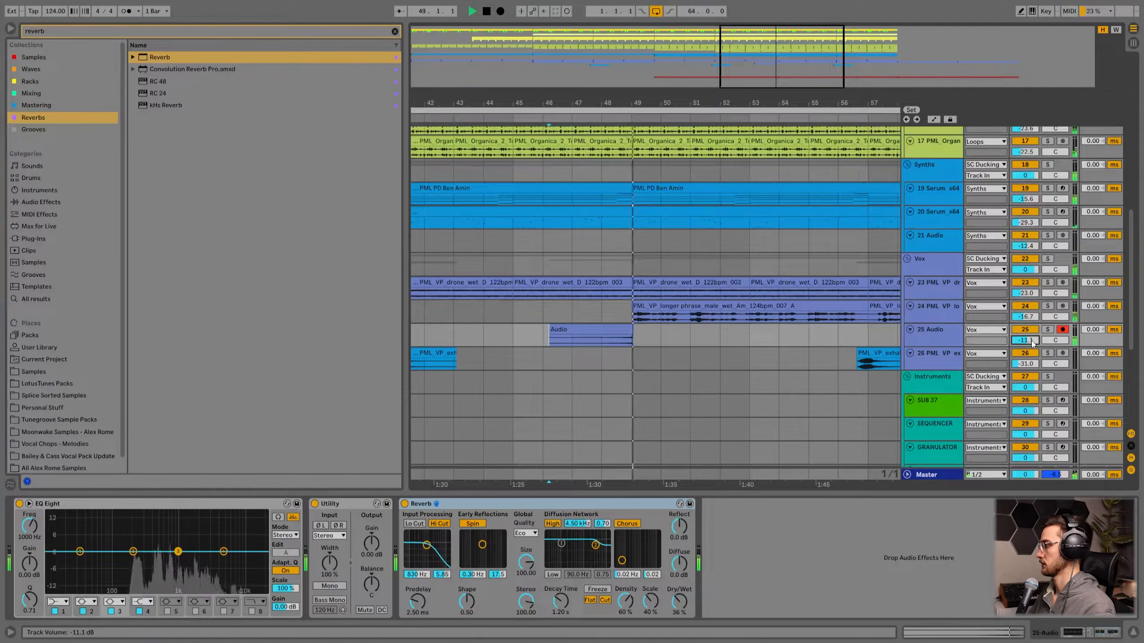
pyautogui.moveTo(1031, 340); pyautogui.dragTo(1032, 362)
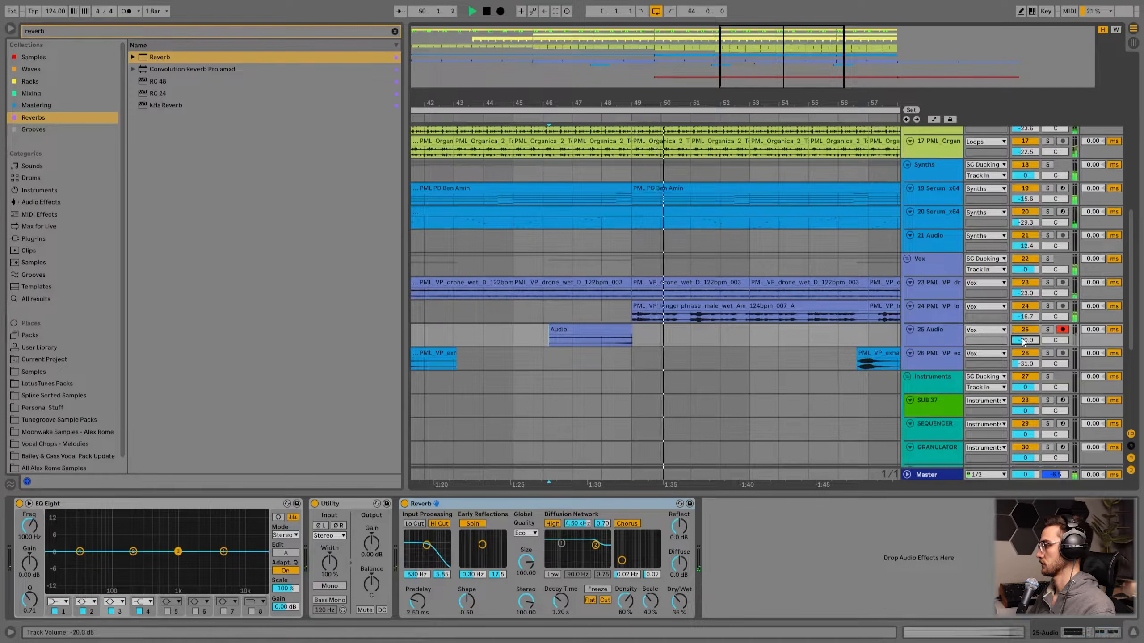
# - Stop playback, enlarge the longer-phrase vocal track, and set its Delay feedback to 44%
pyautogui.click(837, 314)
pyautogui.press('space')
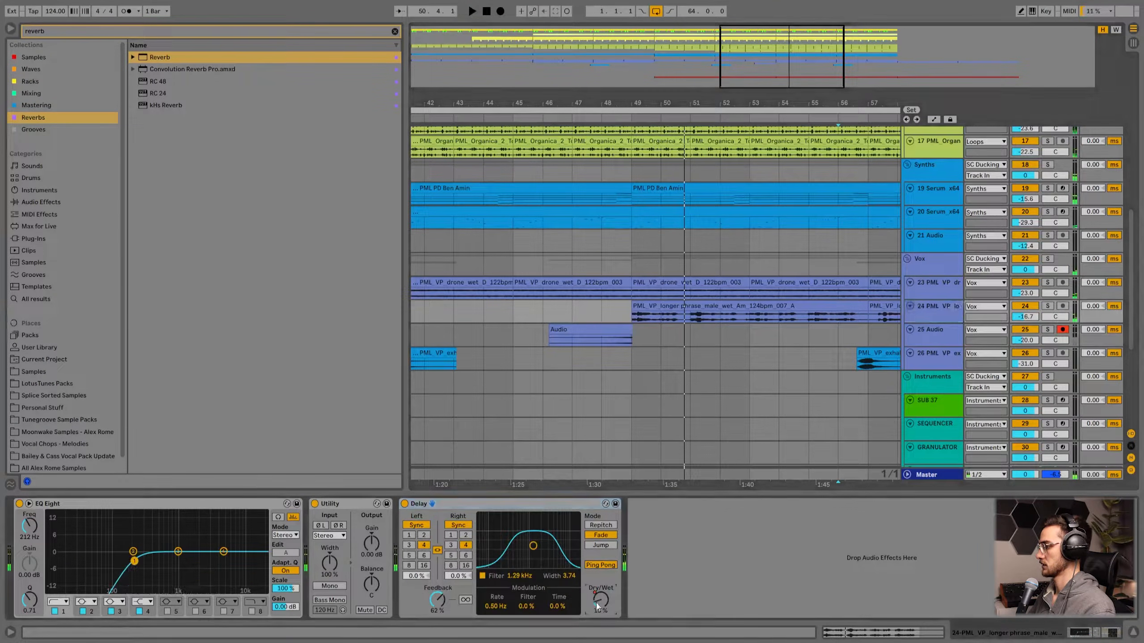
pyautogui.moveTo(924, 331); pyautogui.dragTo(924, 364)
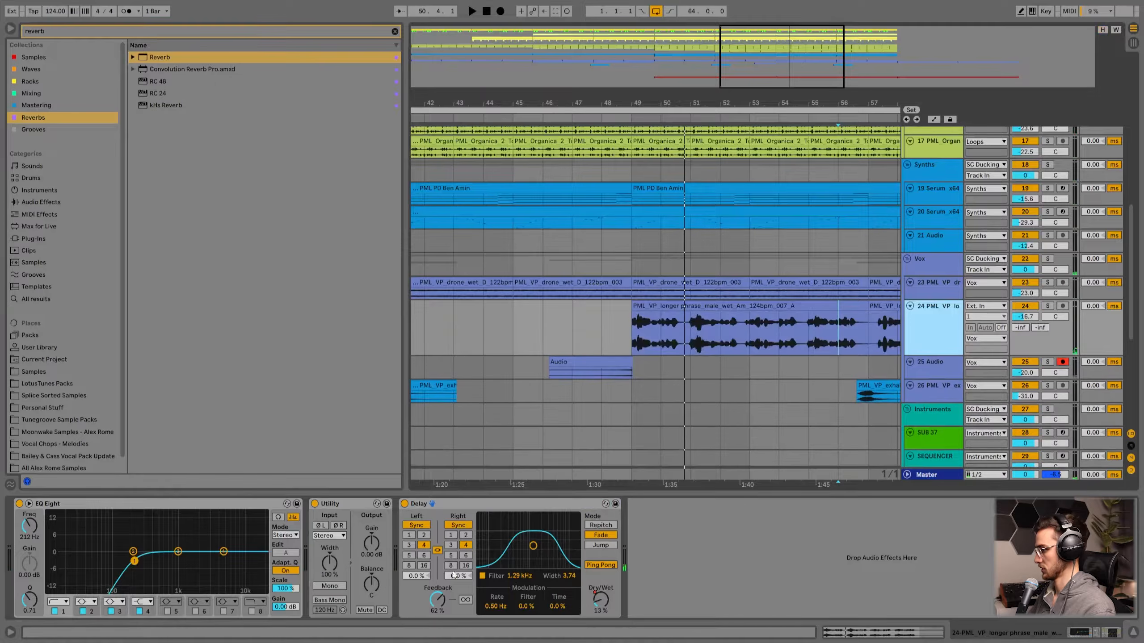
pyautogui.moveTo(436, 599); pyautogui.dragTo(436, 608)
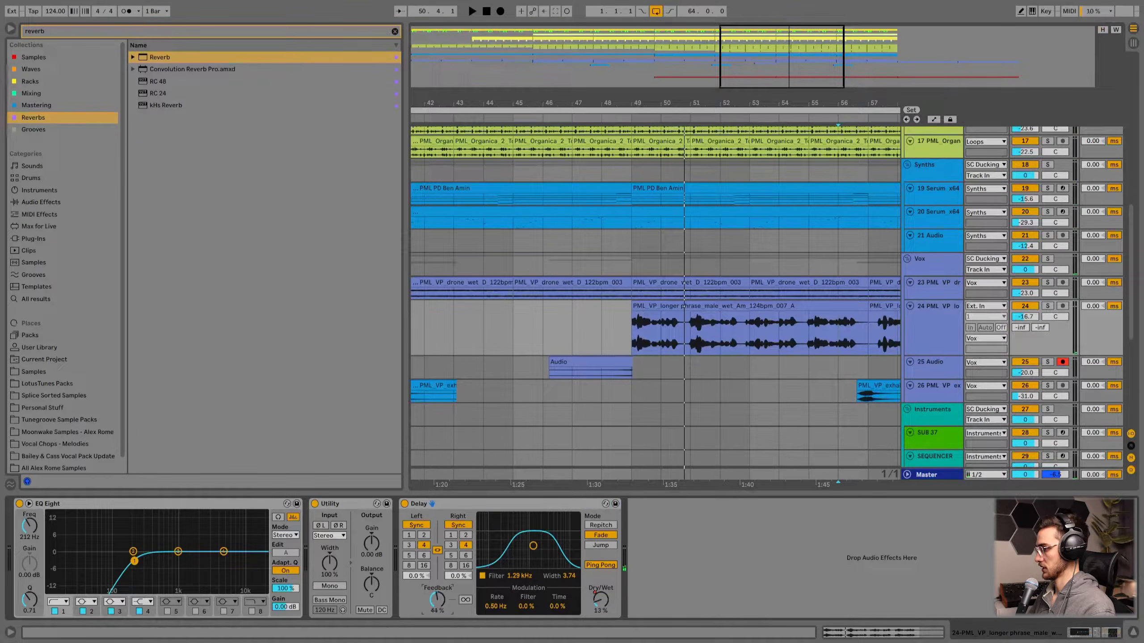
# - Enlarge the reversed audio track, set its volume to -15.5 dB, and rename it "reverse Vox"
pyautogui.click(633, 322)
pyautogui.moveTo(637, 101); pyautogui.dragTo(637, 76)
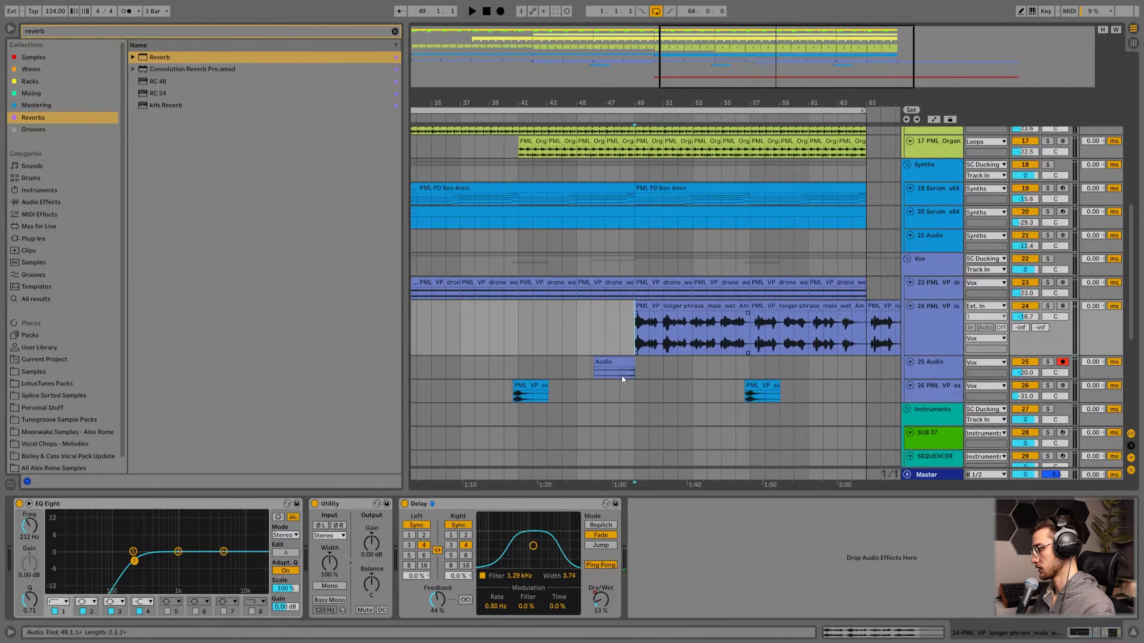
pyautogui.click(607, 374)
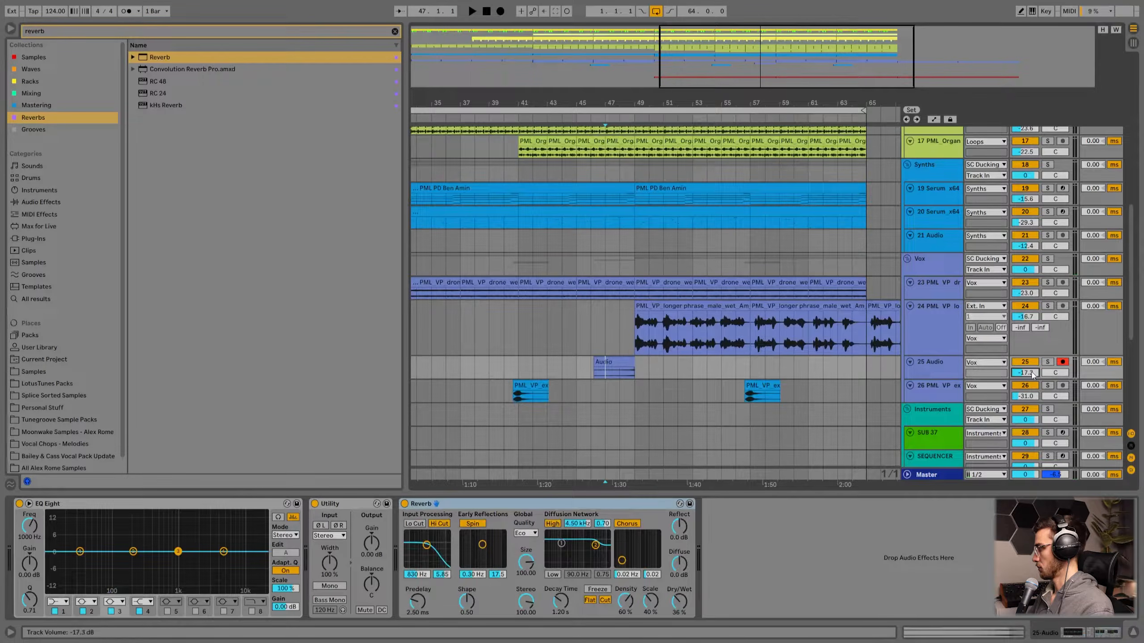
pyautogui.moveTo(937, 379); pyautogui.dragTo(936, 400)
pyautogui.moveTo(1025, 372); pyautogui.dragTo(1025, 365)
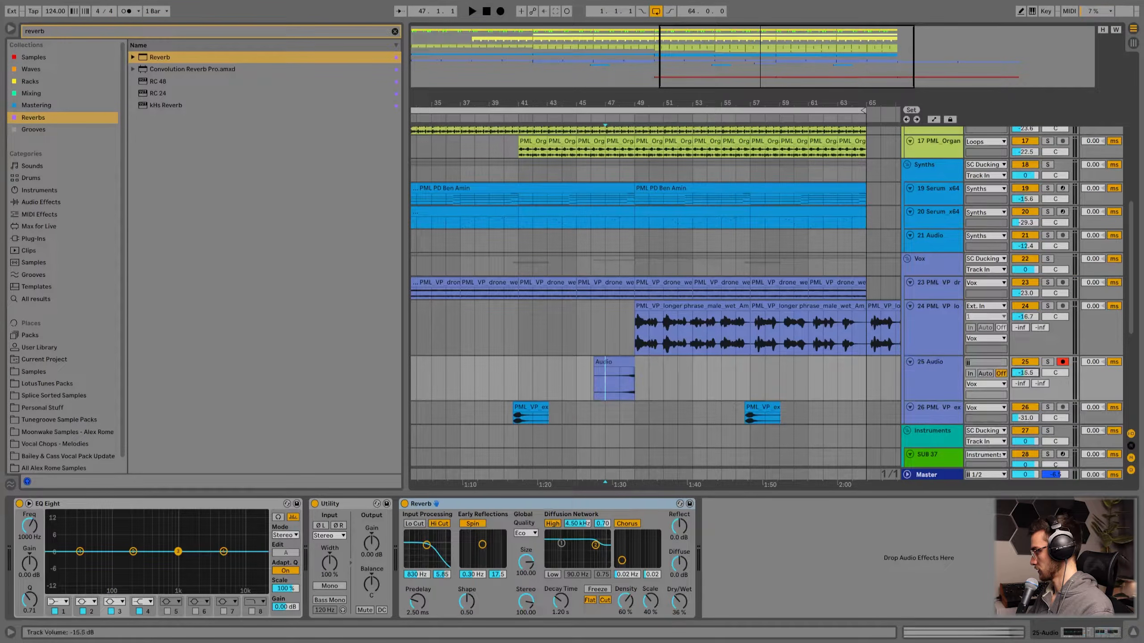
pyautogui.click(620, 381)
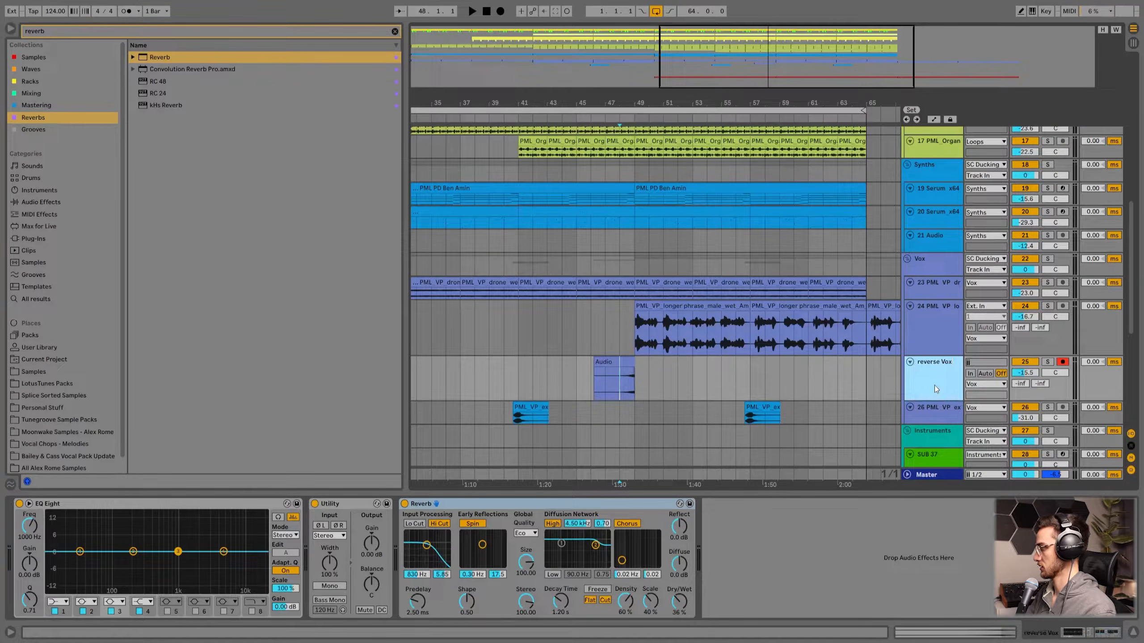
# - Add a Delay after the reverse Vox Reverb with synced times of 4, 37% dry/wet and a 1.61 kHz filter of width 3.63
pyautogui.hotkey('ctrl', 'f')
pyautogui.write('delay')
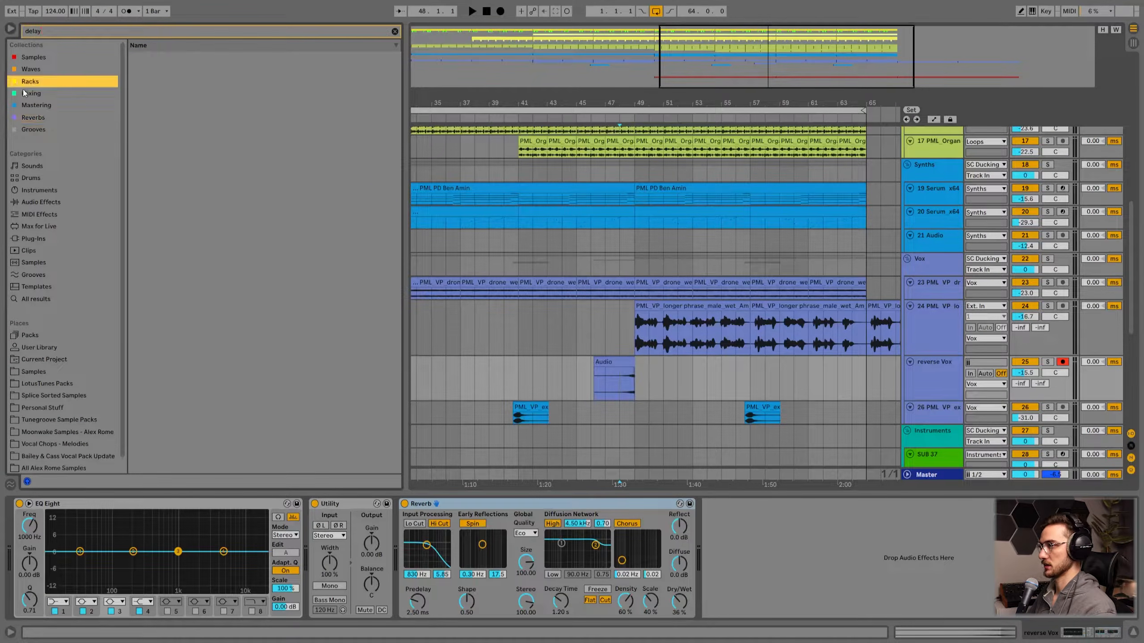
pyautogui.moveTo(152, 58); pyautogui.dragTo(726, 544)
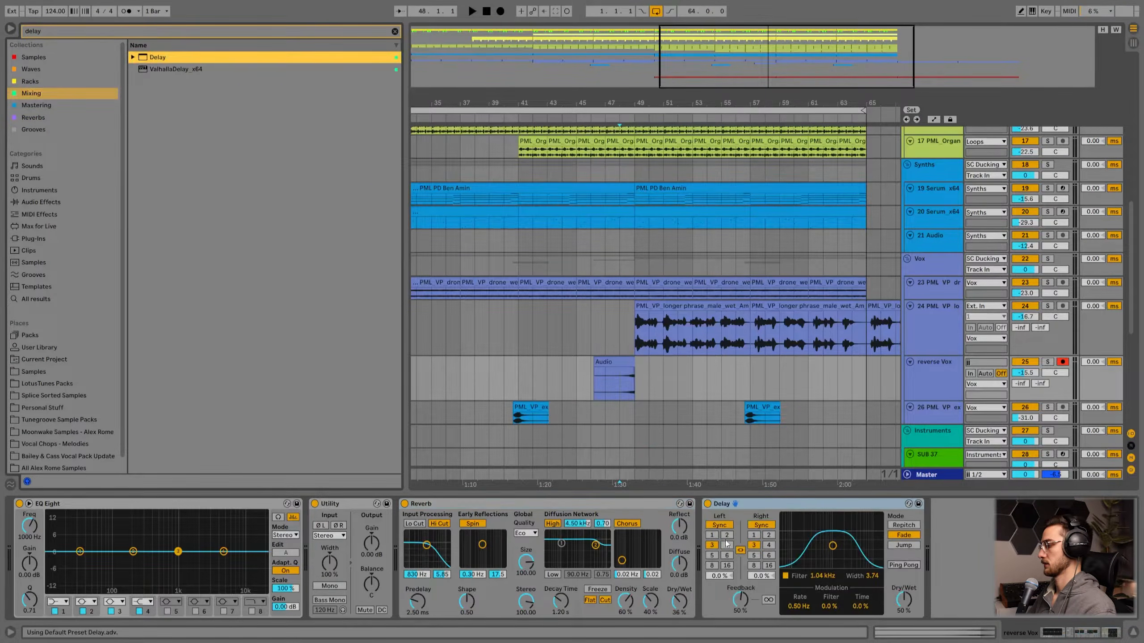
pyautogui.click(769, 545)
pyautogui.moveTo(904, 600); pyautogui.dragTo(903, 612)
pyautogui.moveTo(833, 546); pyautogui.dragTo(840, 546)
# - Play the transition into bar 49 in the full mix, with all track heights optimized for an overview
pyautogui.press('space')
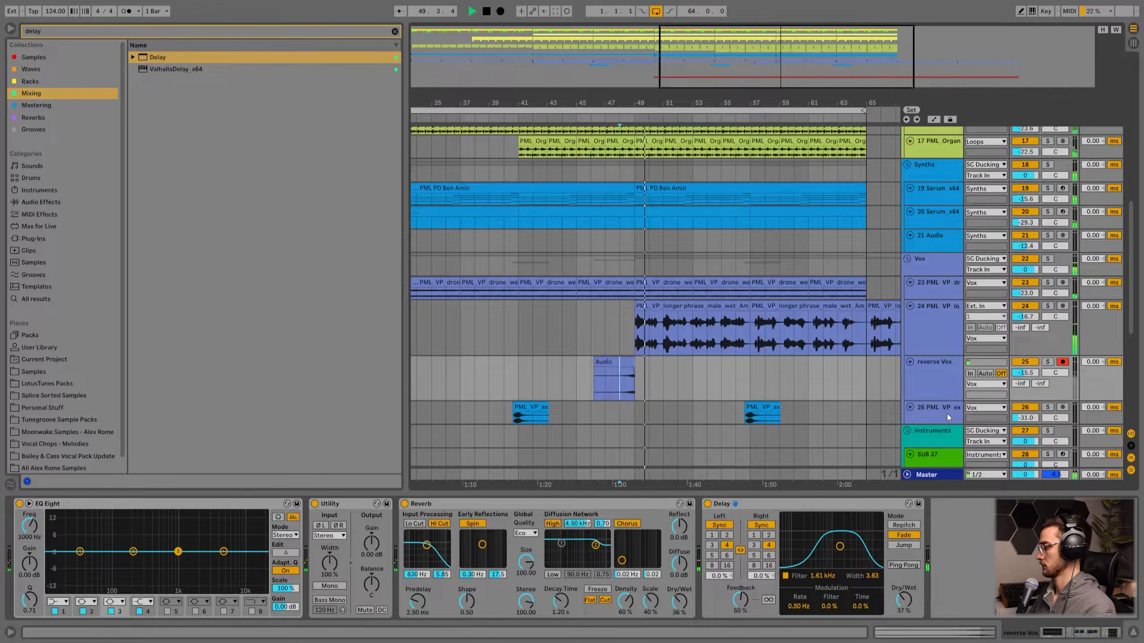
pyautogui.click(890, 370)
pyautogui.press('h')
pyautogui.click(508, 367)
pyautogui.scroll(3, 657, 315)
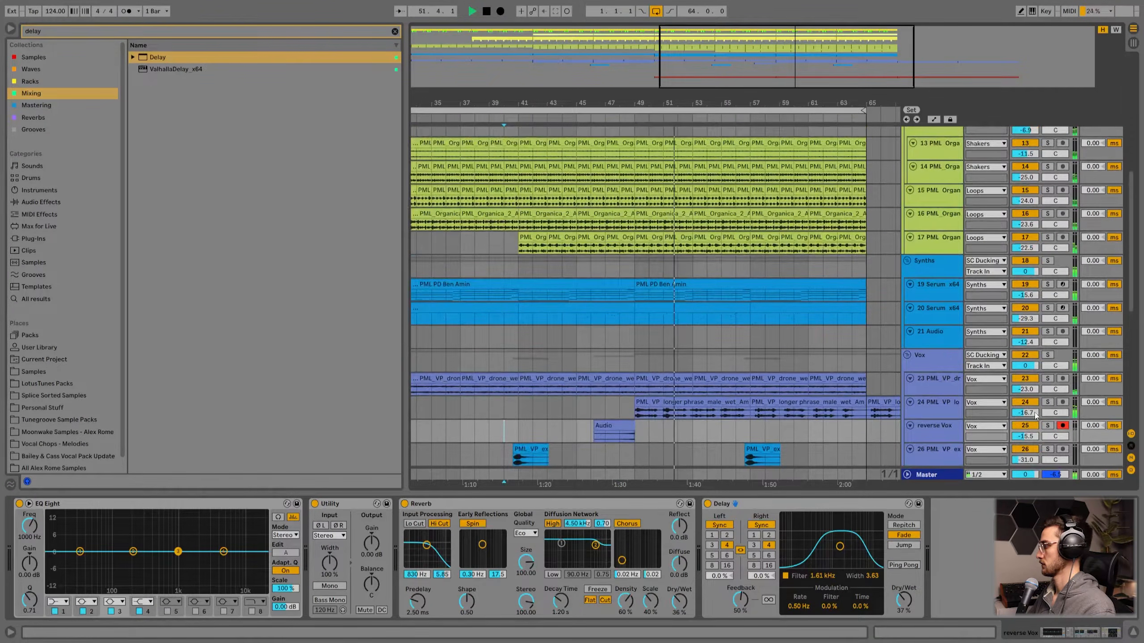
# - Set the longer-phrase vocal's volume to -19.3 dB and its EQ Eight low cut to 144 Hz with a Q of 0.75
pyautogui.click(938, 413)
pyautogui.scroll(-3, 881, 415)
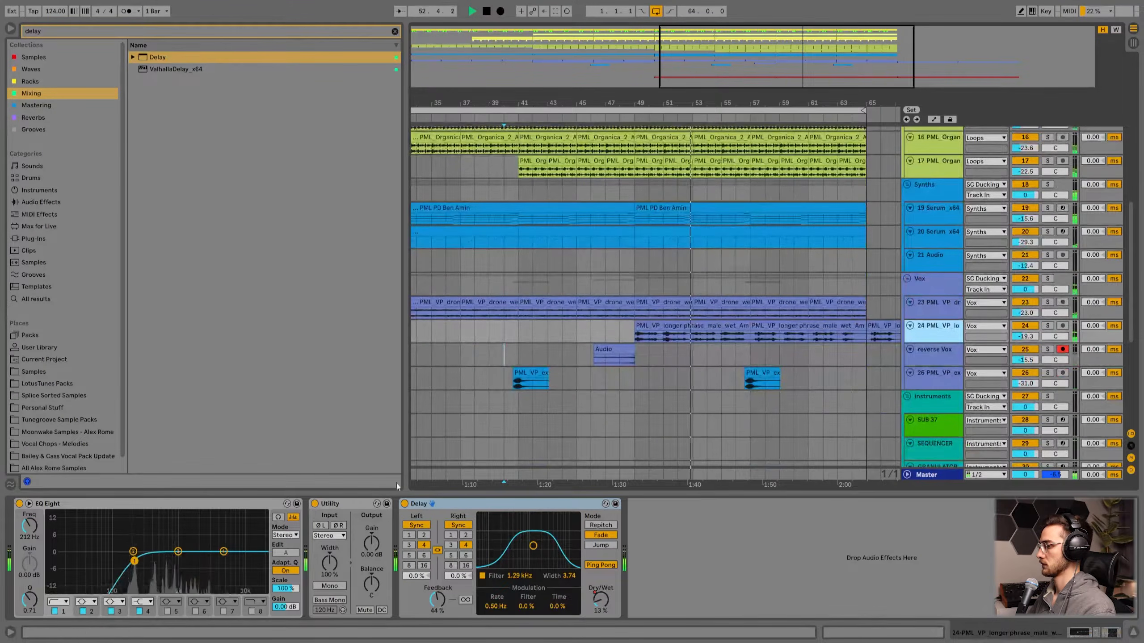
pyautogui.click(739, 337)
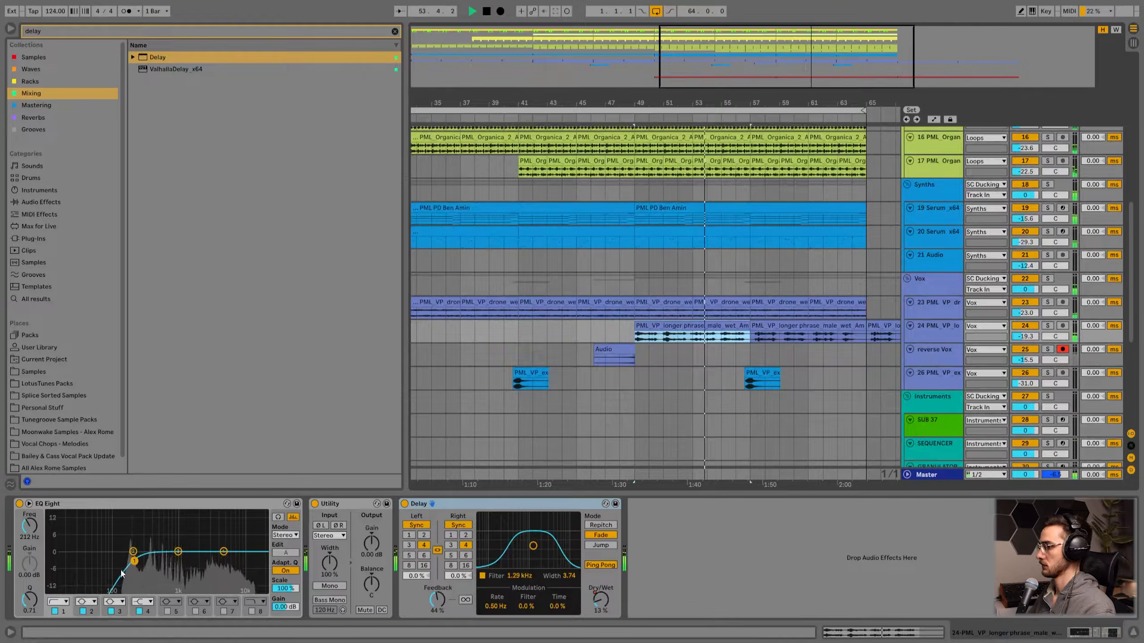
pyautogui.moveTo(121, 576); pyautogui.dragTo(118, 575)
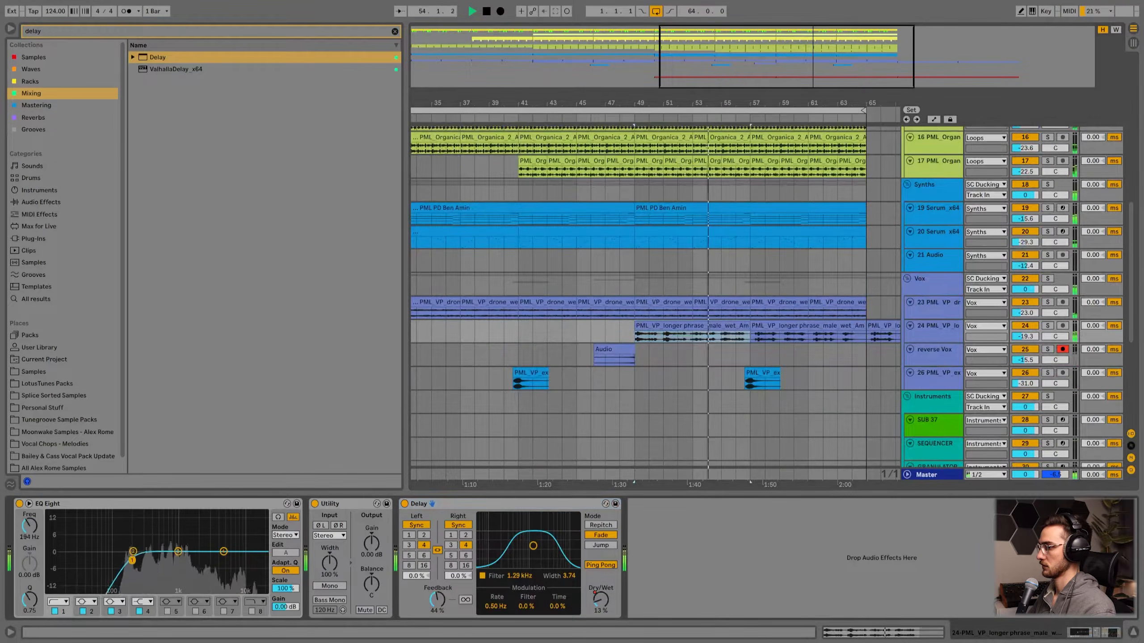
# - Examine the drum, loop, synth and vocal clips leading up to bar 65 during playback
pyautogui.hscroll(3, 618, 362)
pyautogui.click(639, 328)
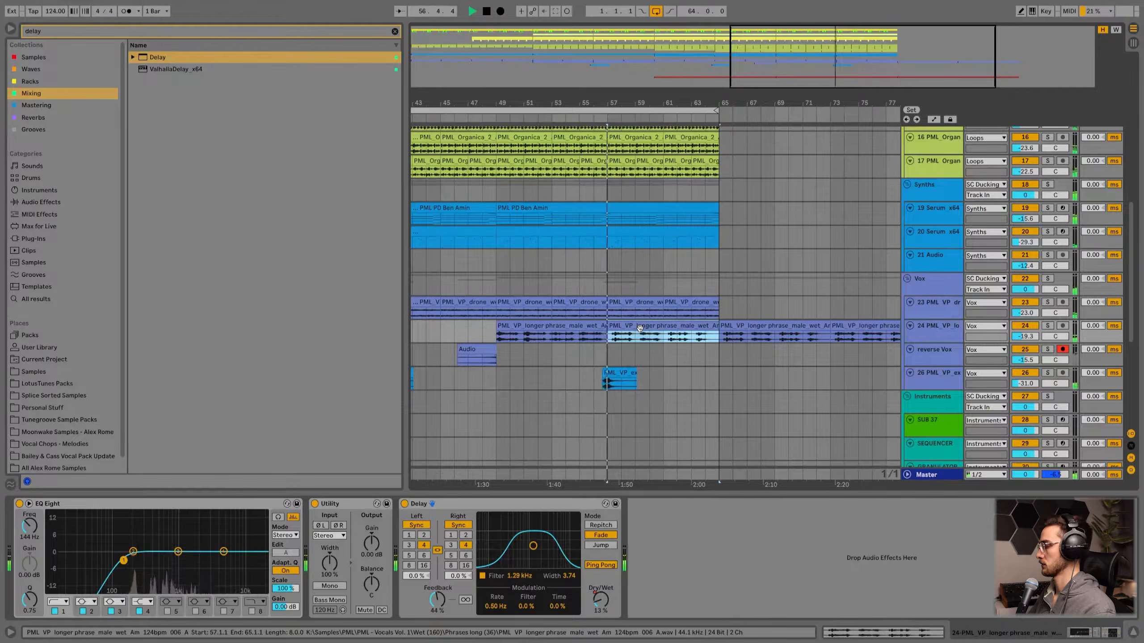
pyautogui.scroll(-2, 640, 327)
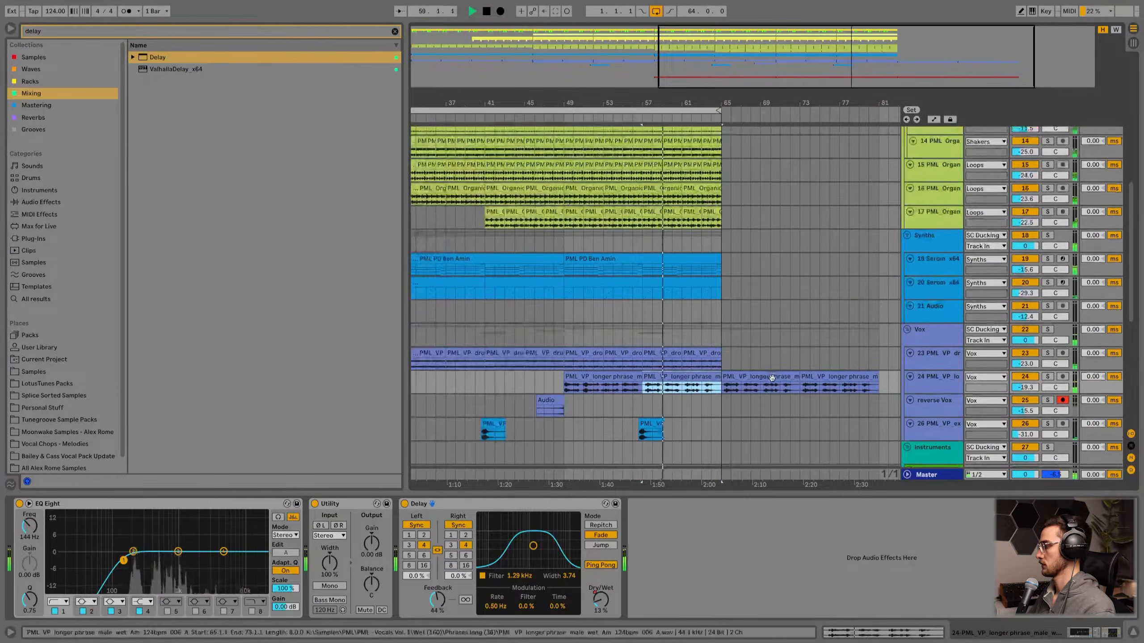
pyautogui.scroll(4, 740, 291)
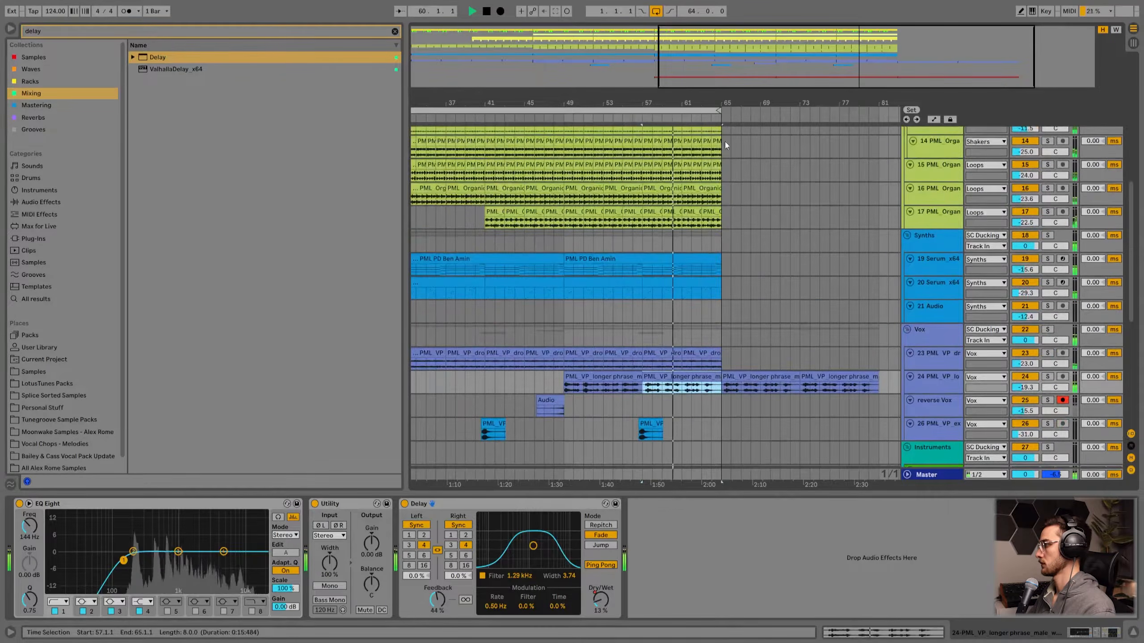
pyautogui.scroll(-3, 692, 347)
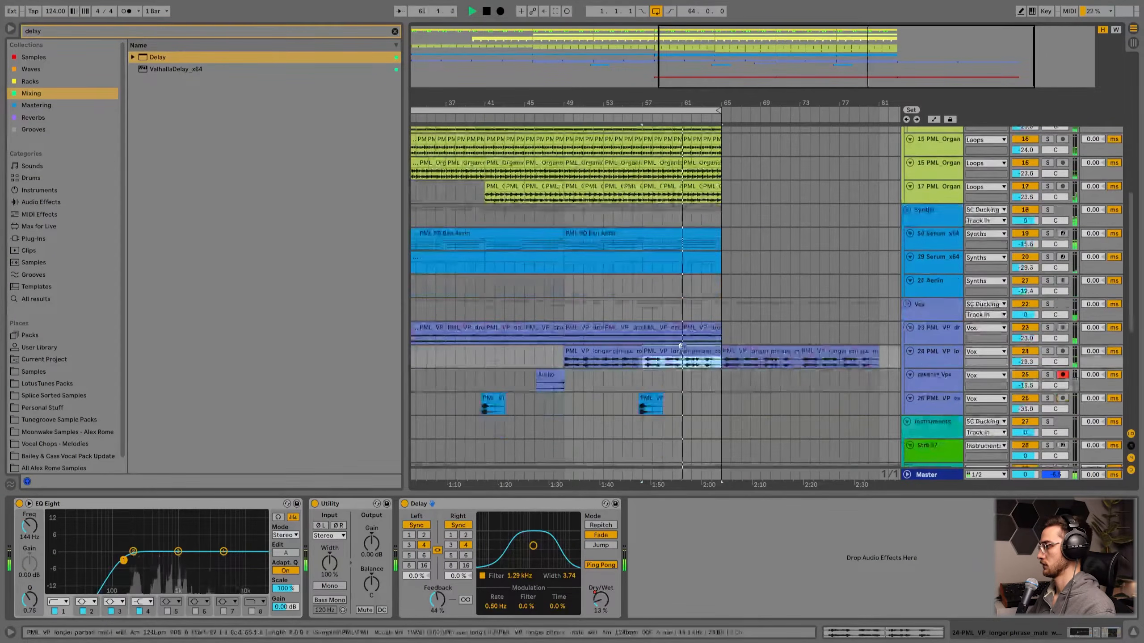
pyautogui.click(684, 253)
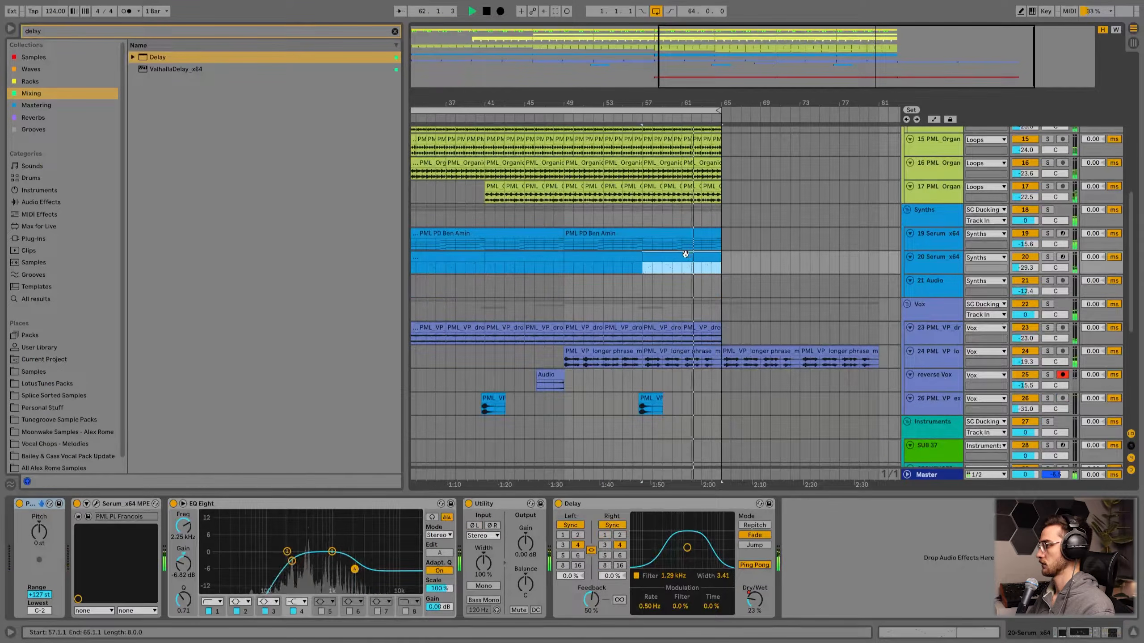
pyautogui.scroll(2, 790, 287)
pyautogui.scroll(5, 729, 298)
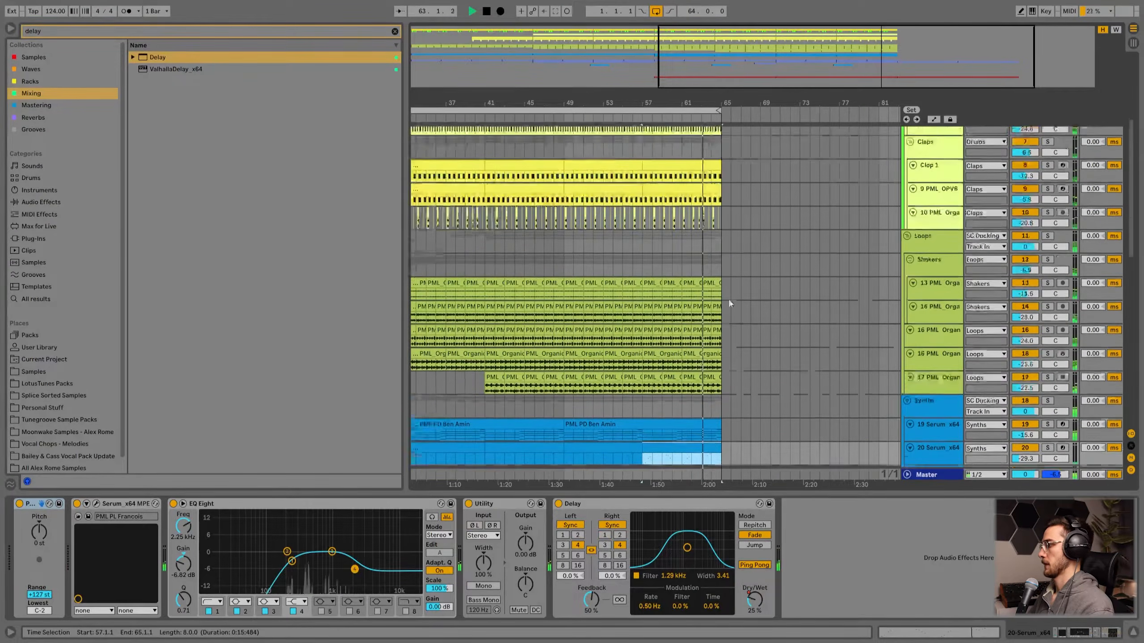
pyautogui.scroll(-8, 726, 391)
# - Extend the arrangement loop to 80 bars, ending at bar 81, and stop playback
pyautogui.moveTo(720, 110); pyautogui.dragTo(874, 141)
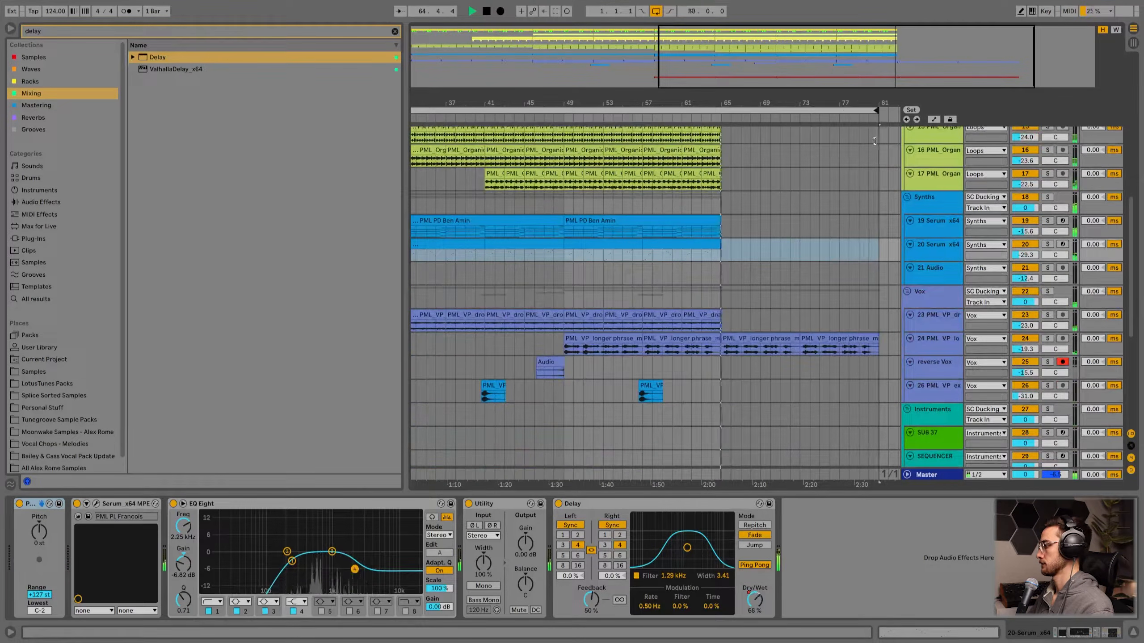
pyautogui.click(724, 284)
pyautogui.scroll(-3, 721, 295)
pyautogui.press('space')
# - Delete the longer-phrase vocal clips that extend past bar 65
pyautogui.click(716, 326)
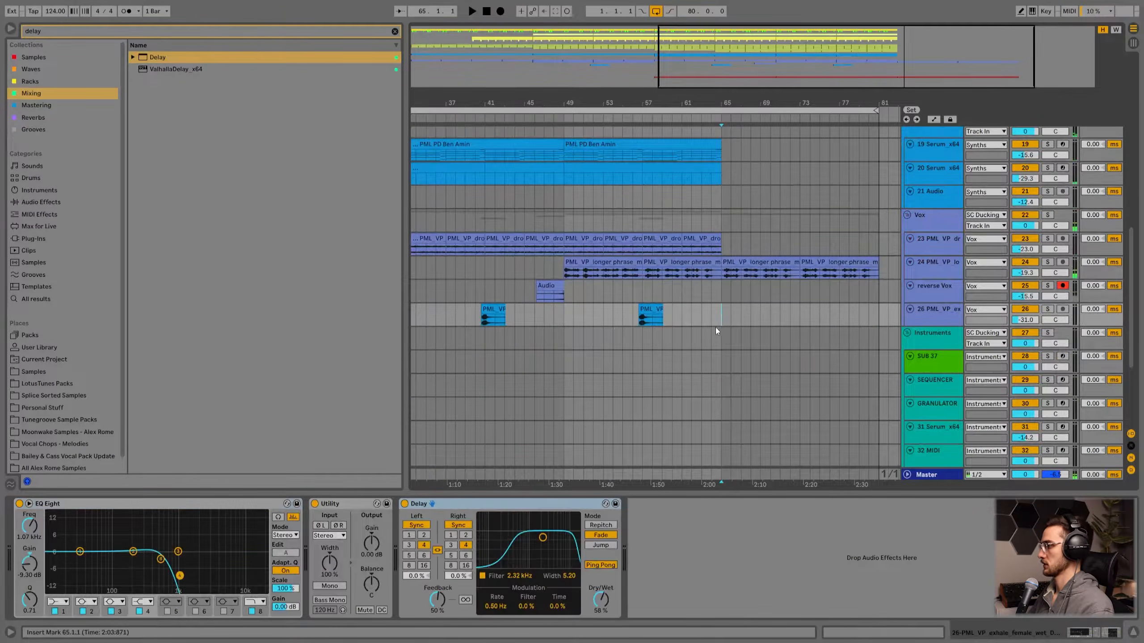
pyautogui.scroll(3, 715, 342)
pyautogui.click(718, 352)
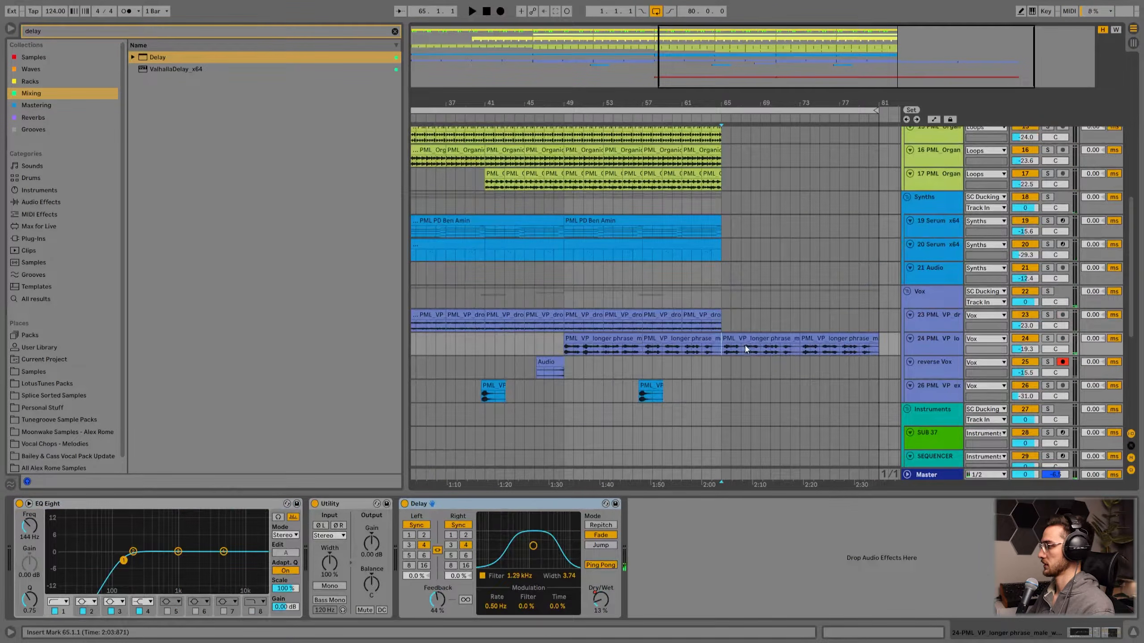
pyautogui.click(744, 339)
pyautogui.click(726, 344)
pyautogui.press('Delete')
# - Set the fixed grid to 8 bars and duplicate bars 49 to 65 of the arrangement into bars 65 to 81
pyautogui.scroll(-7, 719, 400)
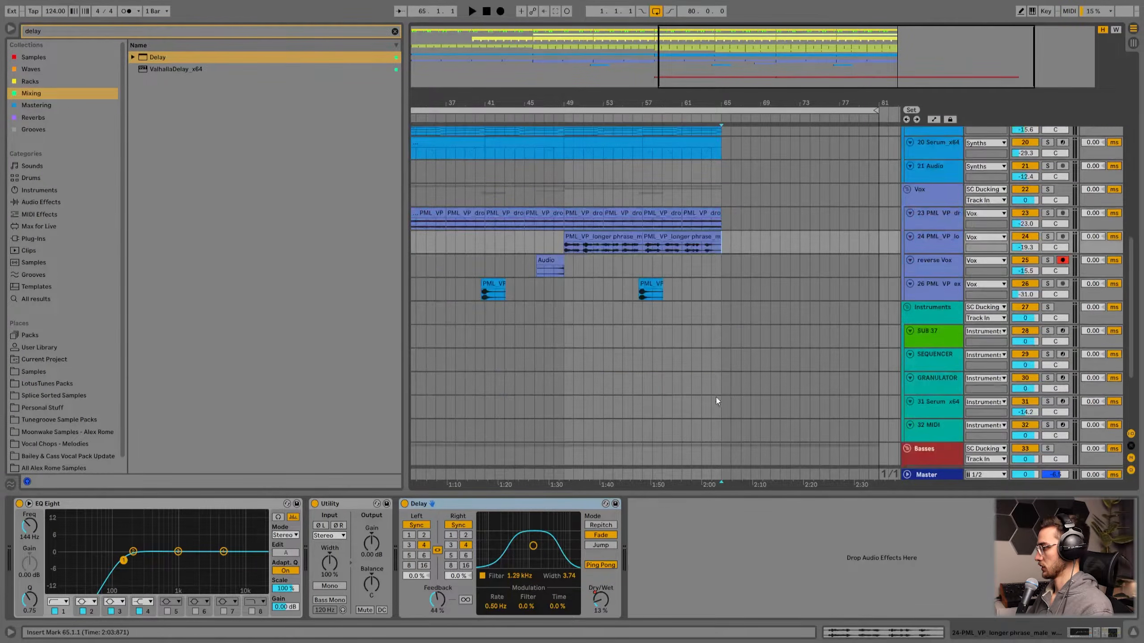
pyautogui.rightClick(605, 368)
pyautogui.click(655, 462)
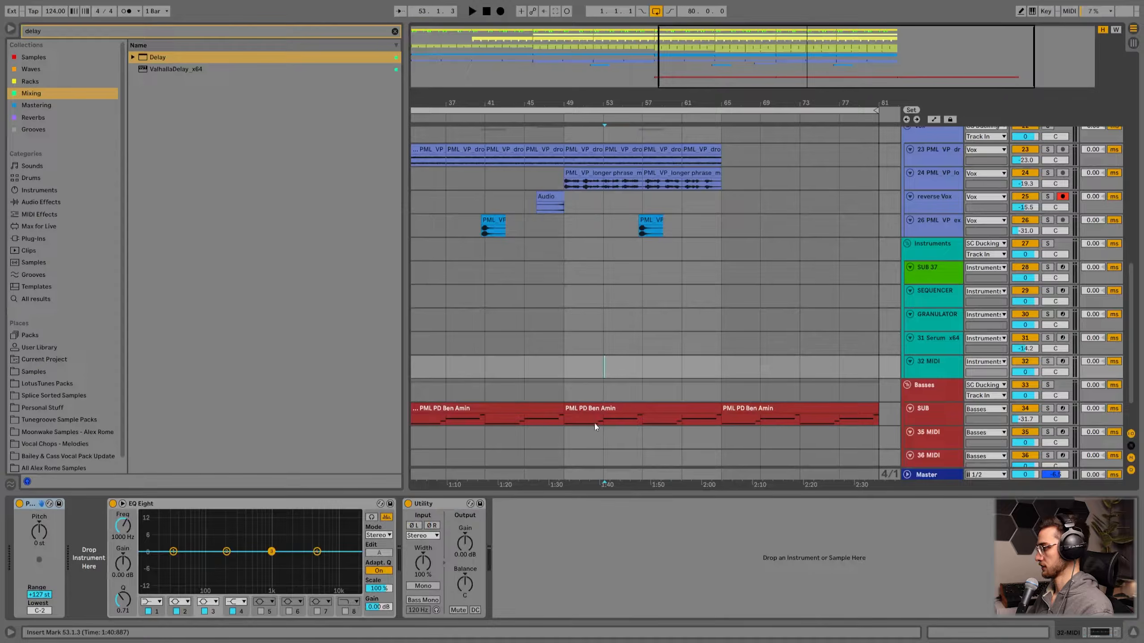
pyautogui.rightClick(585, 441)
pyautogui.click(604, 537)
pyautogui.scroll(15, 607, 339)
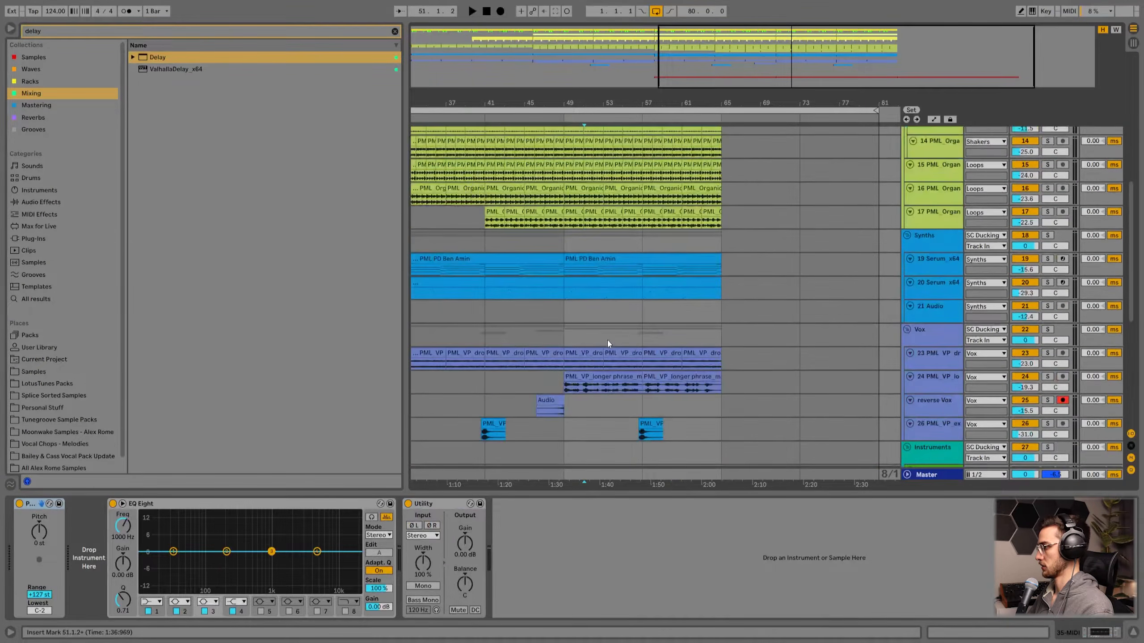
pyautogui.moveTo(566, 142); pyautogui.dragTo(721, 474)
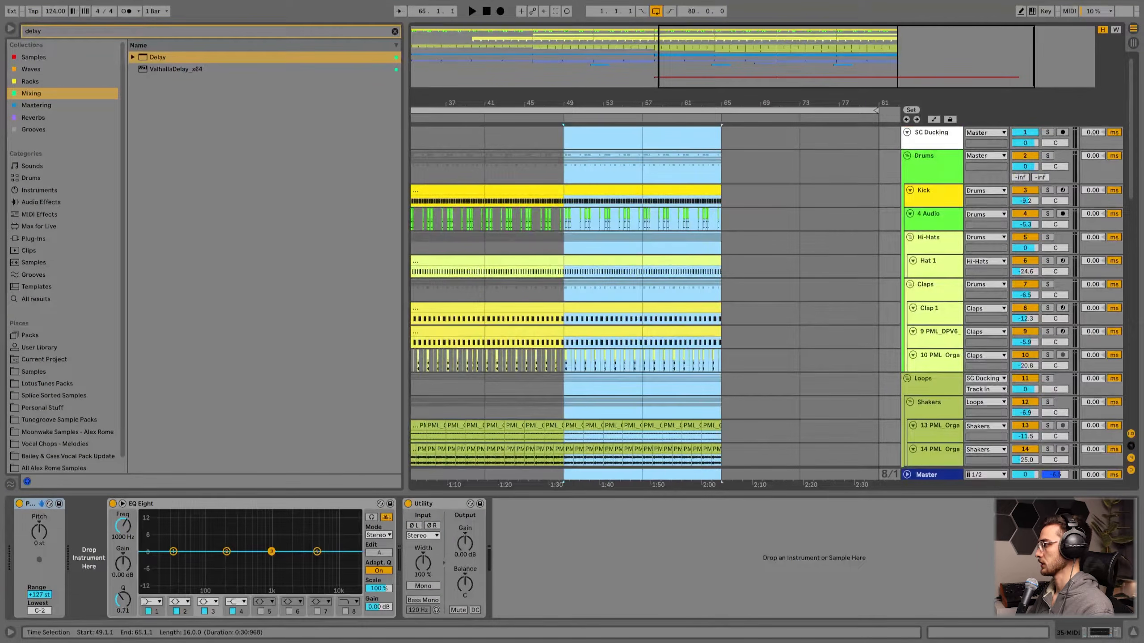
pyautogui.hotkey('ctrl', 'd')
# - Set the arrangement's fixed grid to 1 bar
pyautogui.moveTo(692, 87); pyautogui.dragTo(694, 51)
pyautogui.rightClick(797, 157)
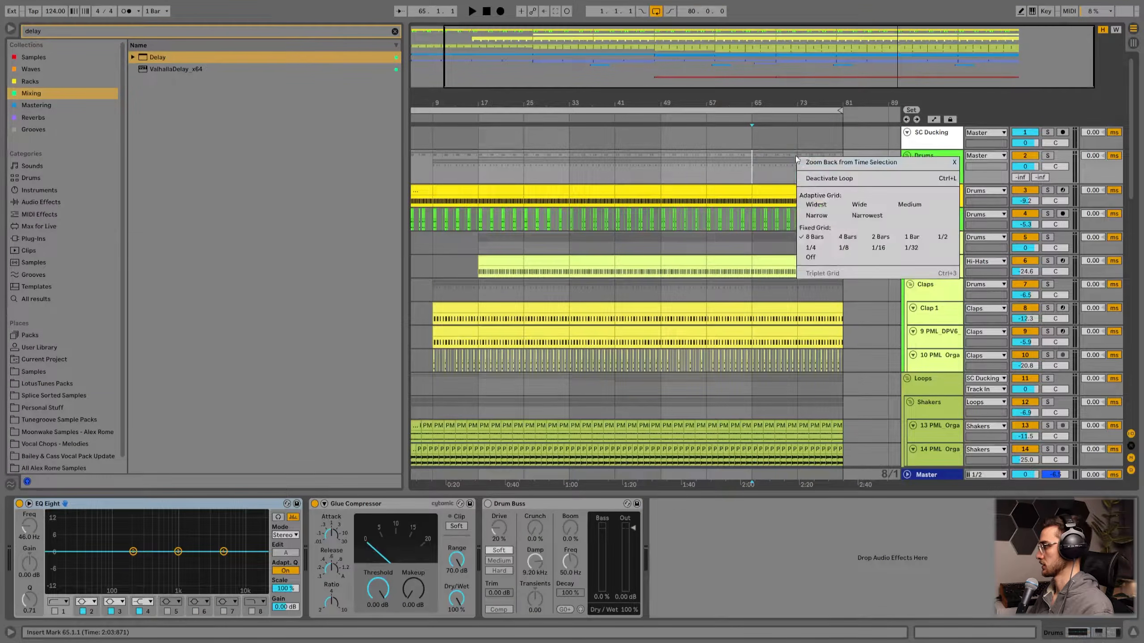
pyautogui.click(906, 238)
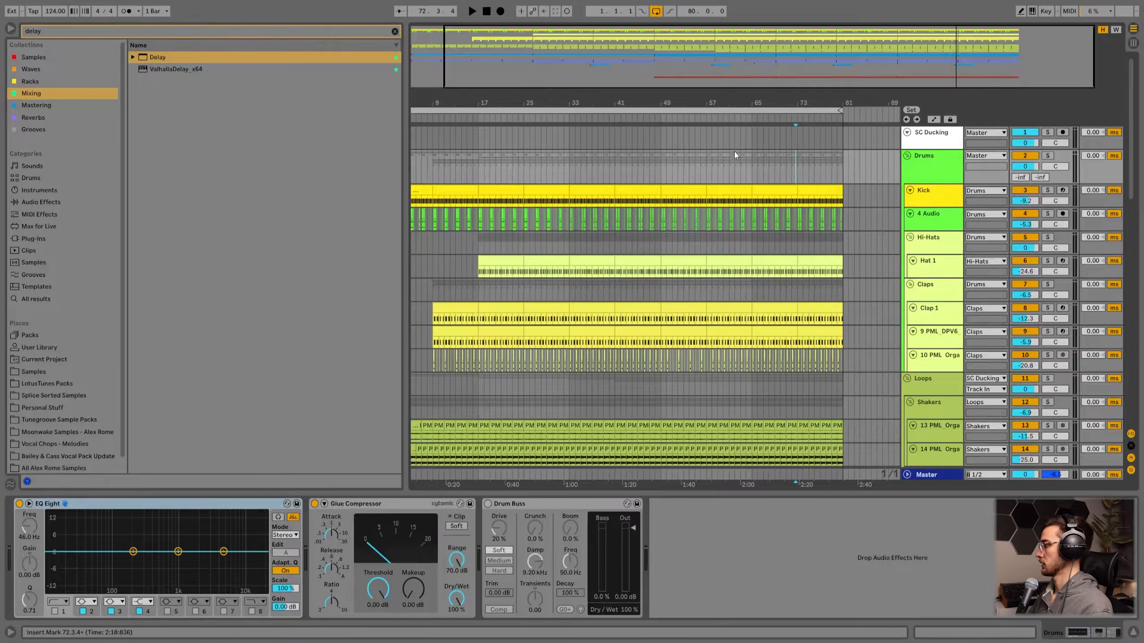
# - Play the transition from bar 62 into the duplicated section and inspect its synth and vocal clips
pyautogui.moveTo(729, 108)
pyautogui.mouseDown()
pyautogui.moveTo(596, 225)
pyautogui.moveTo(558, 208)
pyautogui.mouseUp()
pyautogui.click(558, 172)
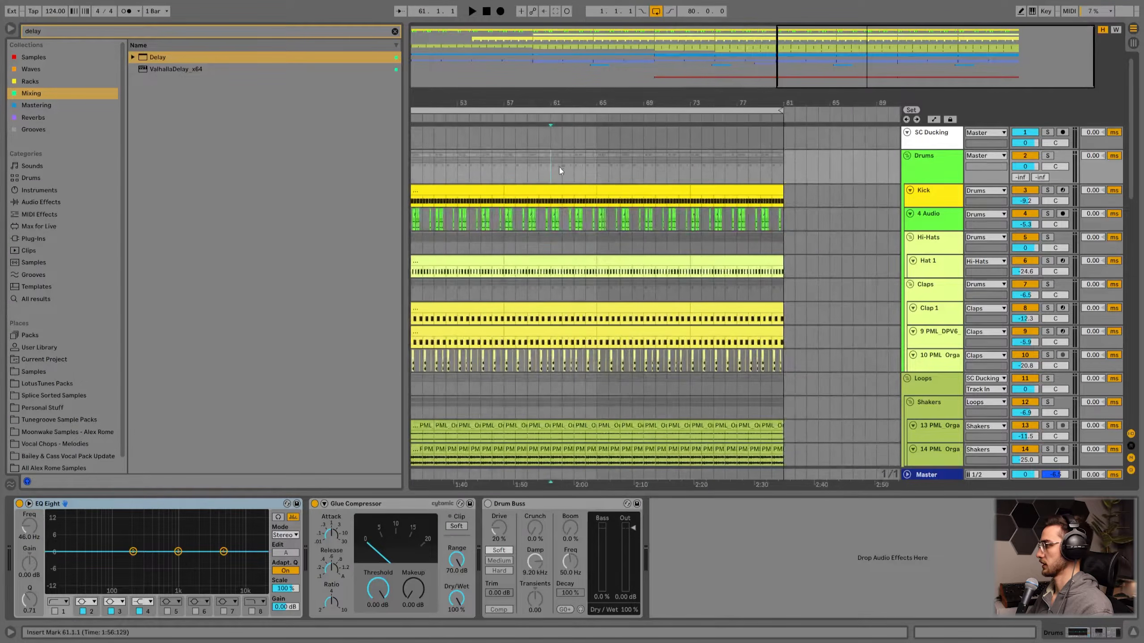
pyautogui.press('space')
pyautogui.scroll(-4, 574, 300)
pyautogui.scroll(-8, 574, 300)
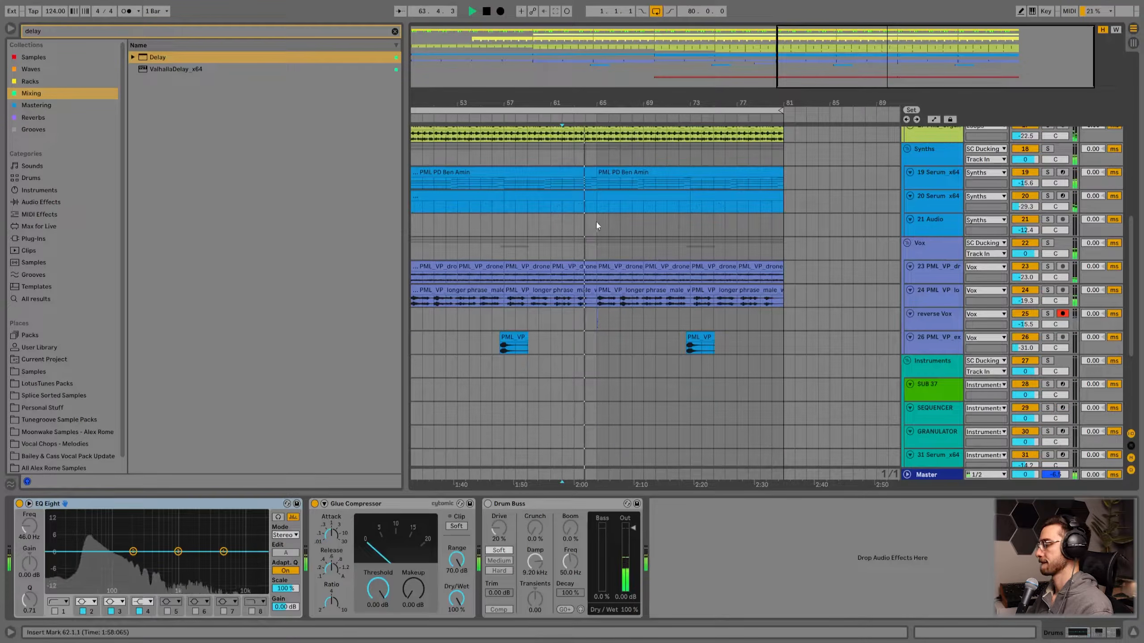
pyautogui.scroll(3, 607, 292)
pyautogui.click(699, 269)
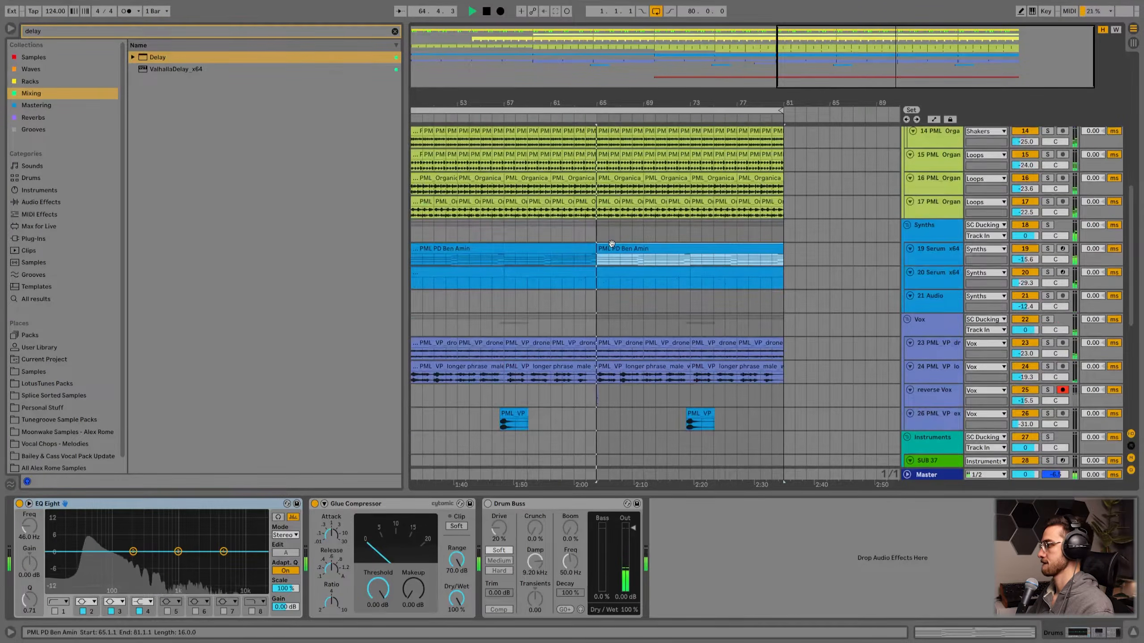
pyautogui.scroll(-3, 619, 277)
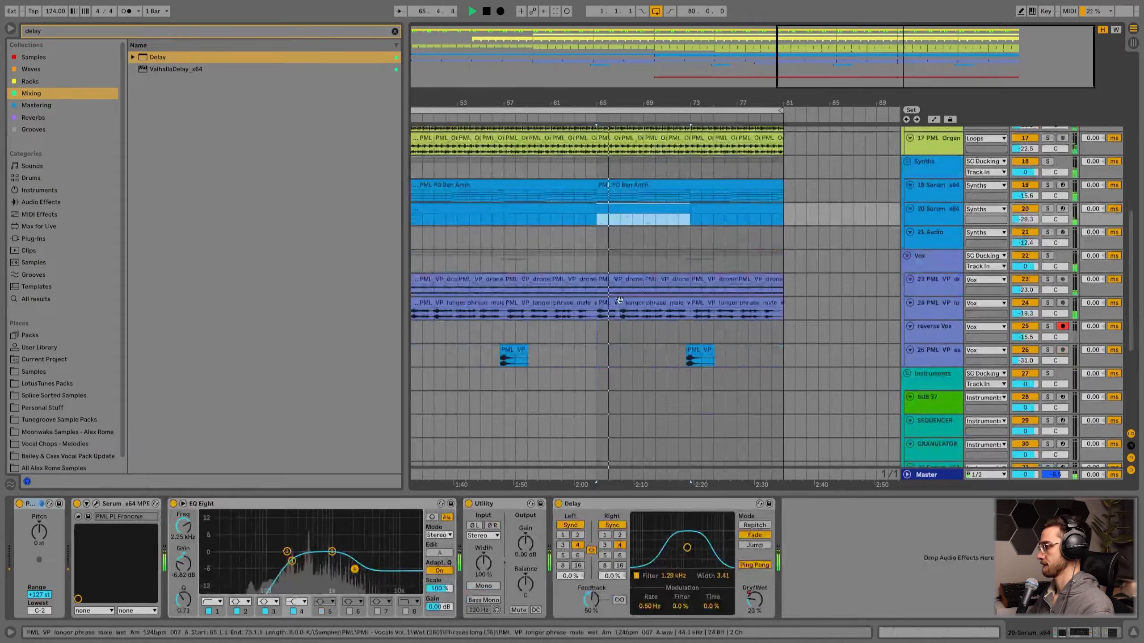
pyautogui.click(630, 311)
pyautogui.moveTo(642, 104); pyautogui.dragTo(698, 100)
pyautogui.scroll(4, 692, 267)
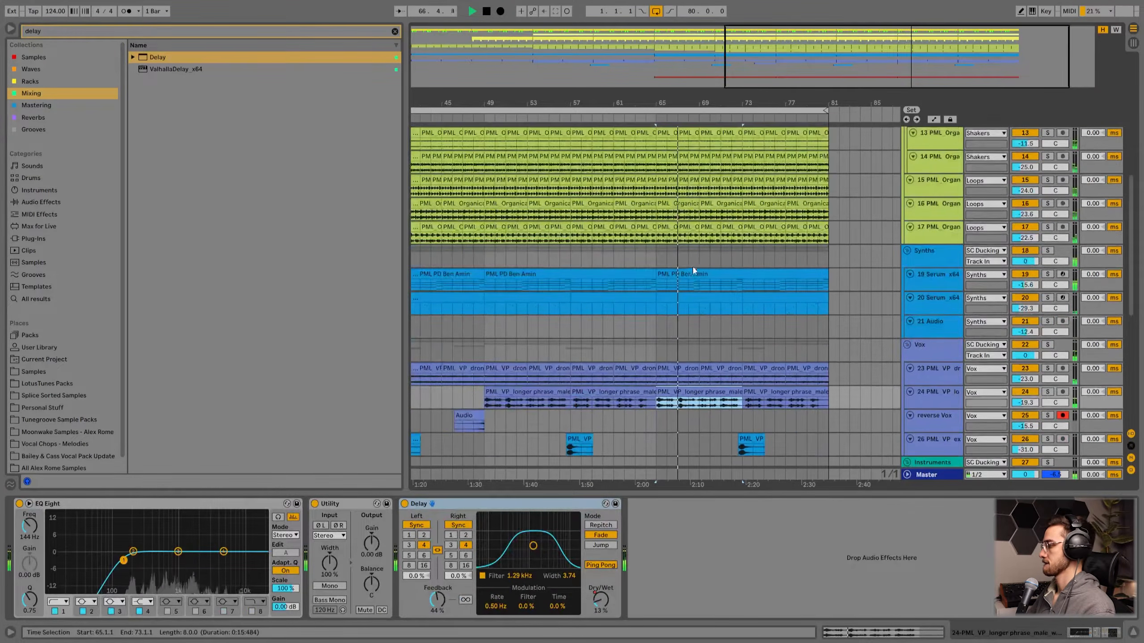
pyautogui.press('space')
# - Enlarge the first Serum track and ramp its Fil Cutoff automation gradually upward from bar 65 to bar 81
pyautogui.click(686, 272)
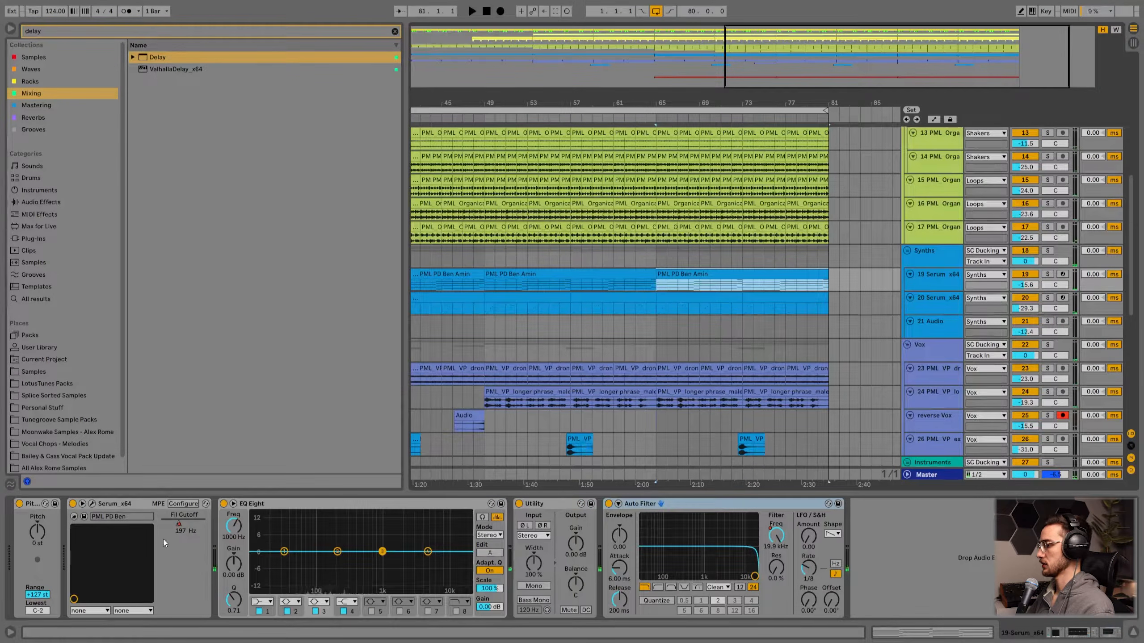
pyautogui.click(937, 288)
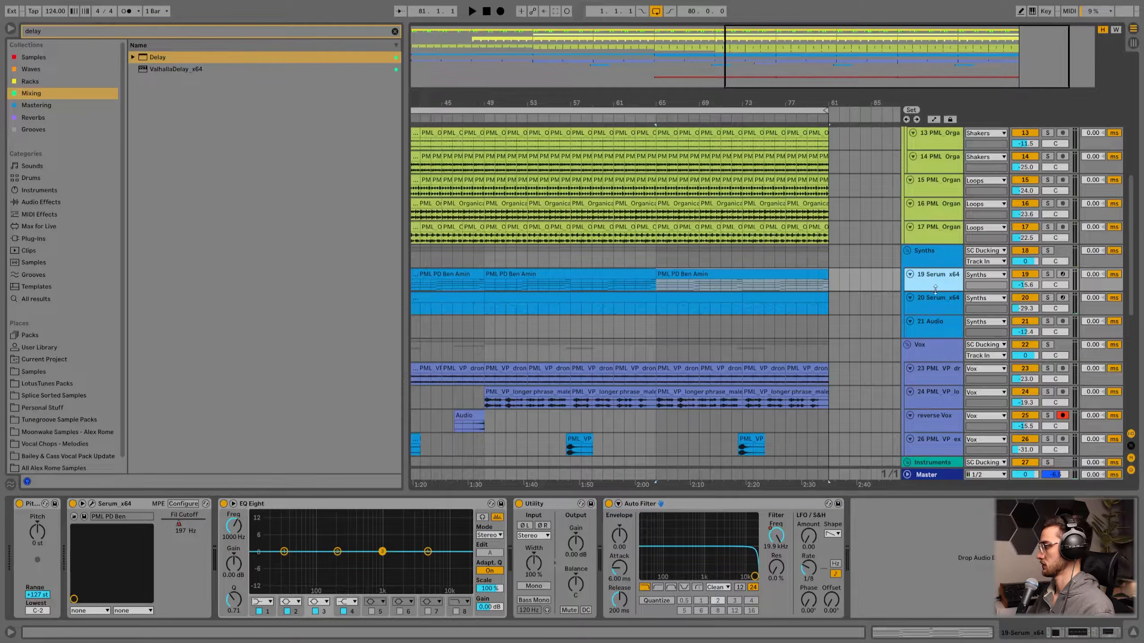
pyautogui.moveTo(936, 290); pyautogui.dragTo(932, 323)
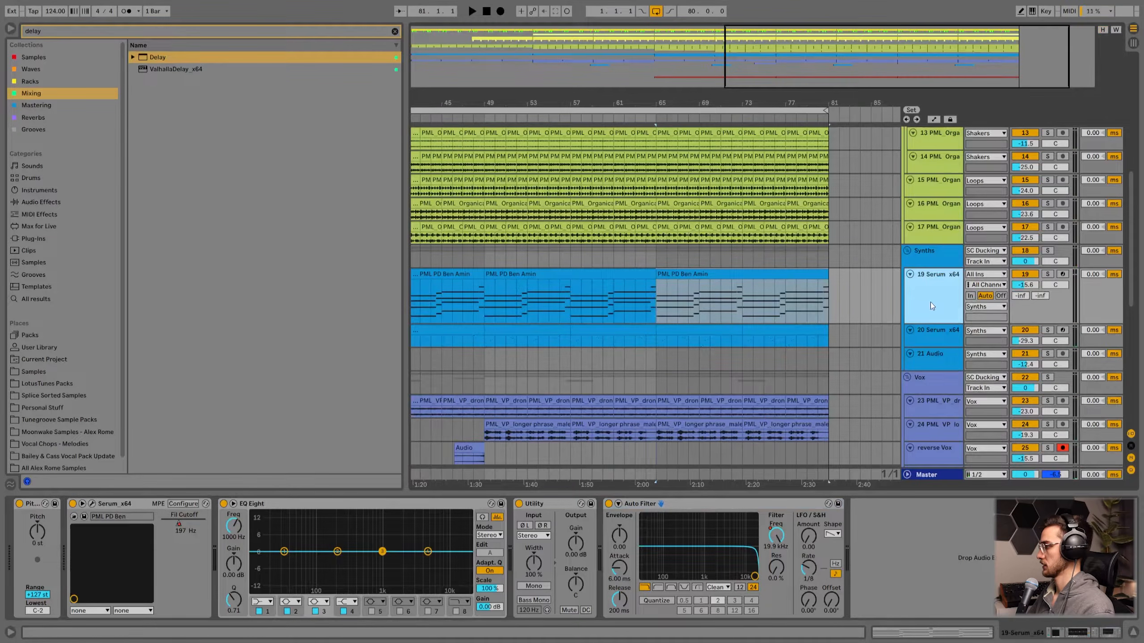
pyautogui.click(178, 523)
pyautogui.press('a')
pyautogui.click(656, 307)
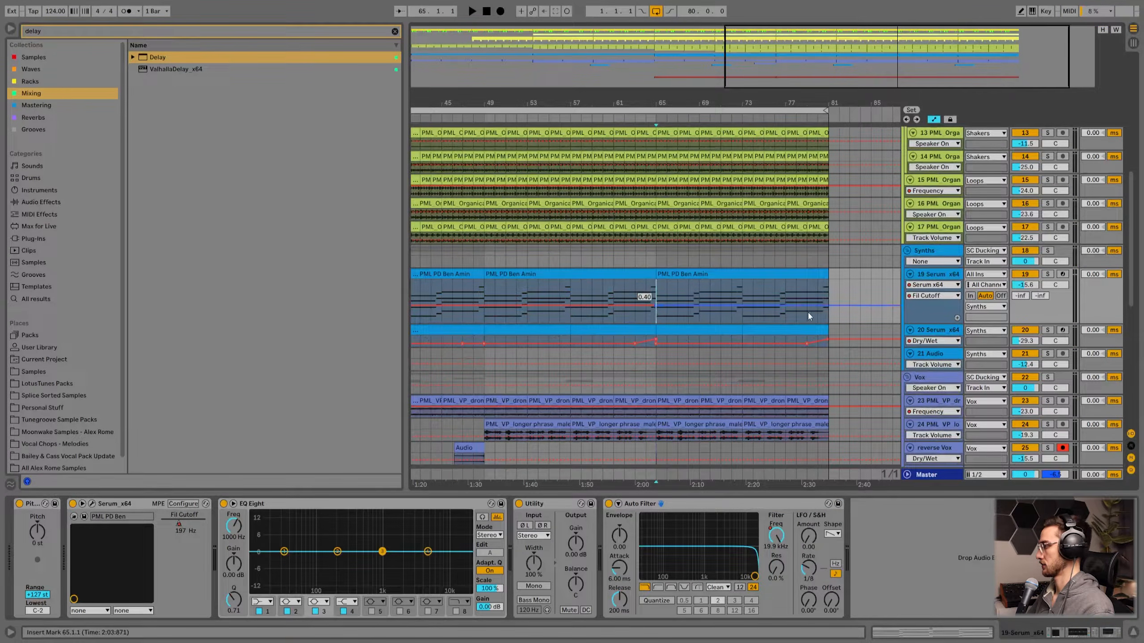
pyautogui.moveTo(827, 304); pyautogui.dragTo(828, 297)
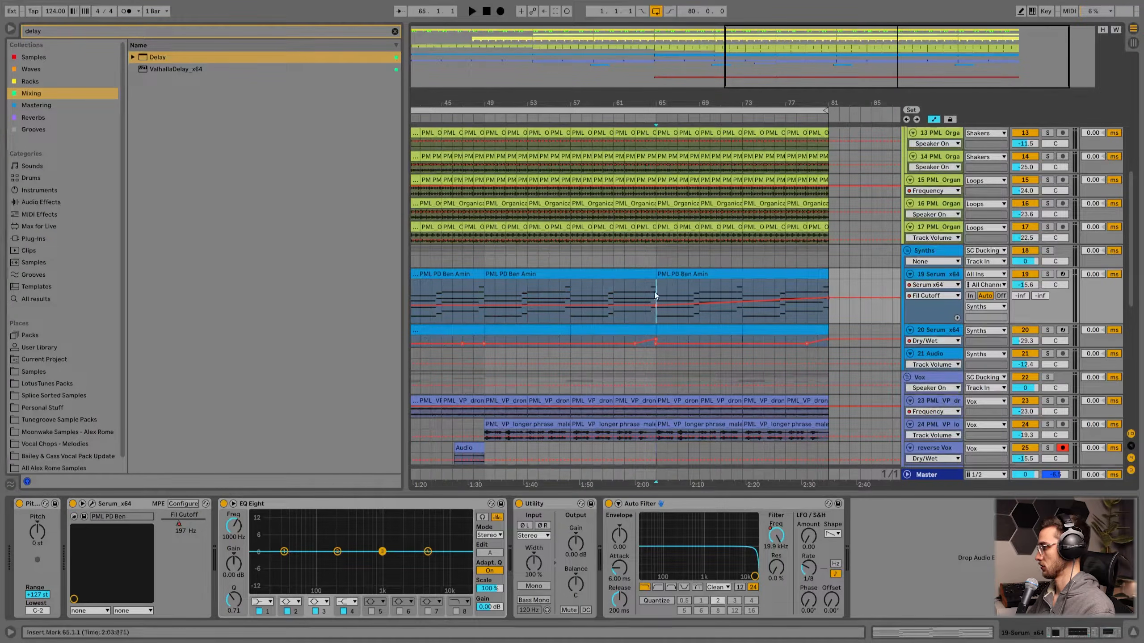
# - Play the arrangement from bar 65 to hear the rising Serum filter cutoff, and stop playback
pyautogui.moveTo(684, 97); pyautogui.dragTo(743, 107)
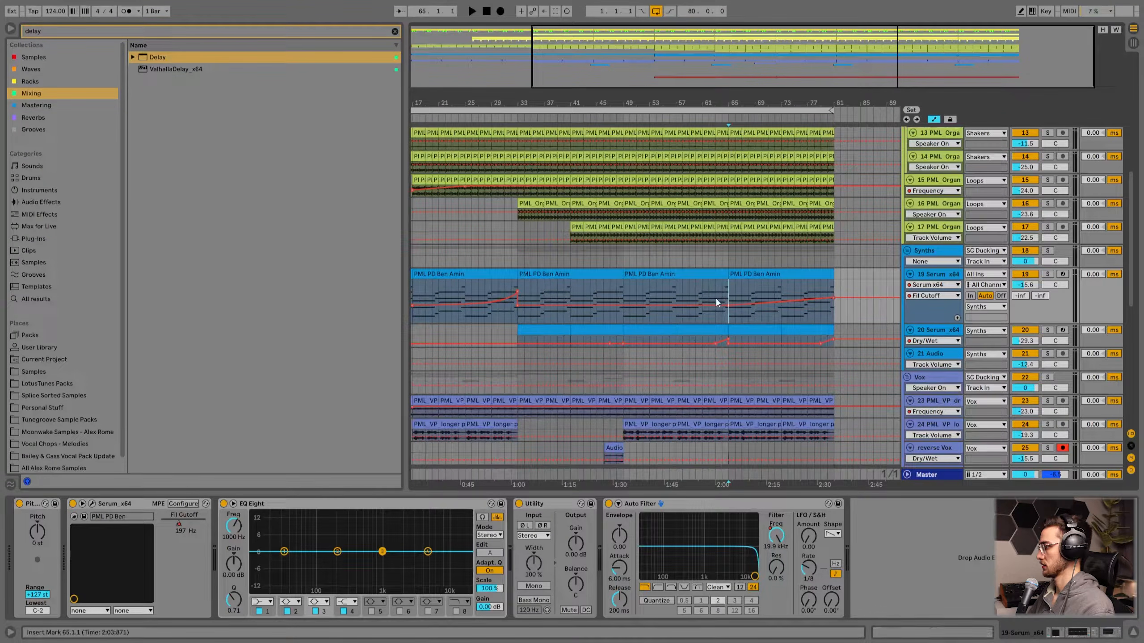
pyautogui.press('space')
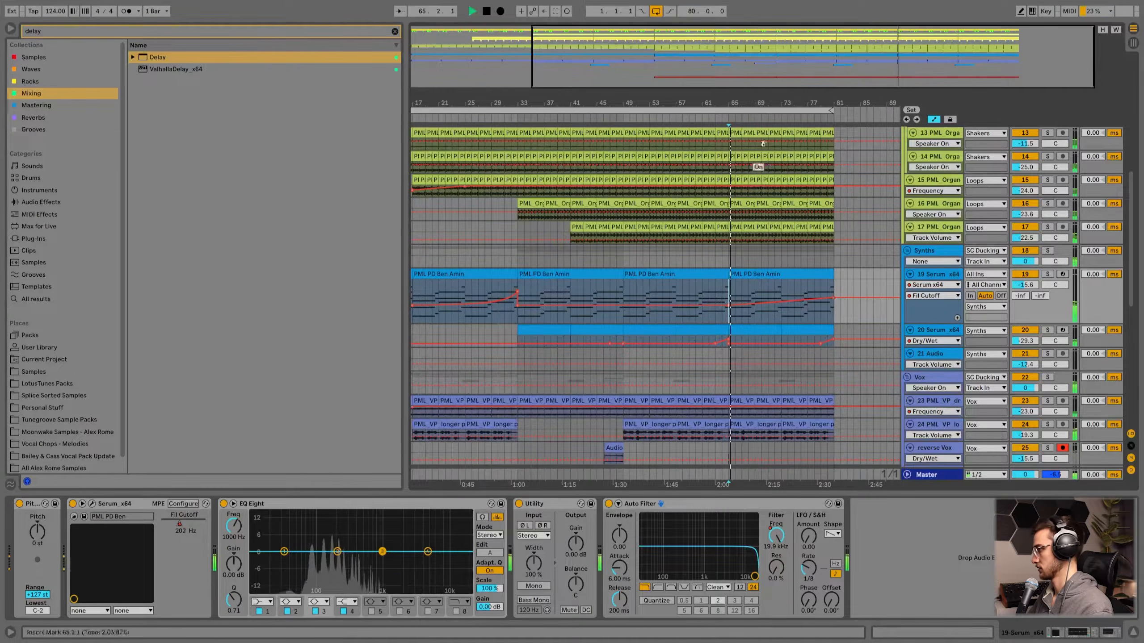
pyautogui.moveTo(750, 103); pyautogui.dragTo(733, 108)
pyautogui.scroll(10, 750, 315)
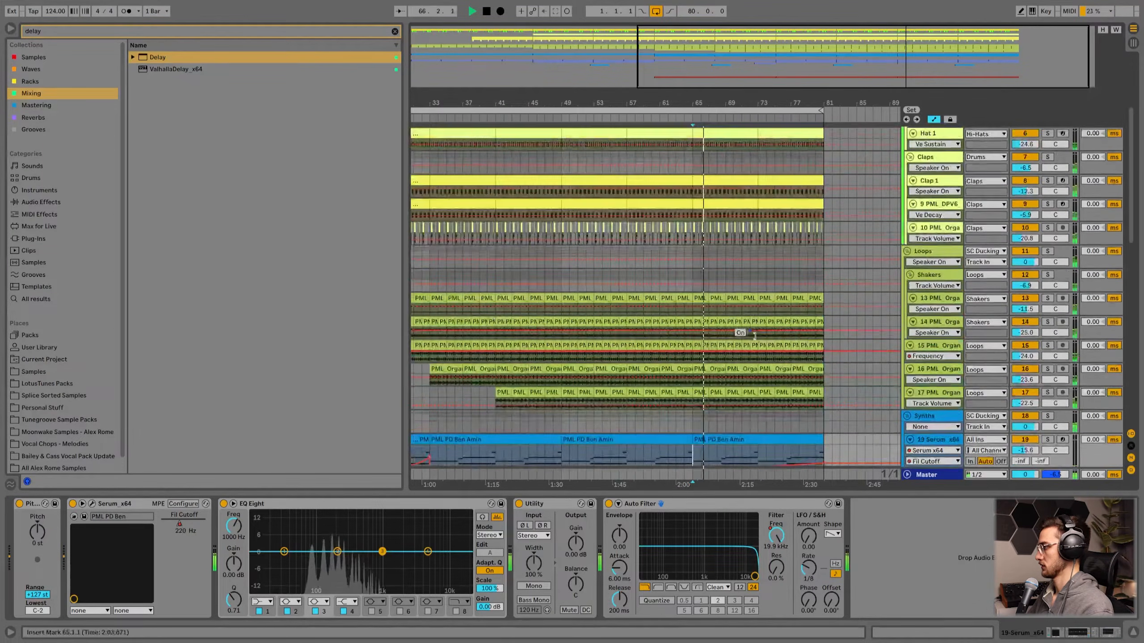
pyautogui.press('space')
# - Duplicate the Hat 1 track and delete the copy's clips before bar 65, keeping only bars 65 to 81
pyautogui.click(932, 270)
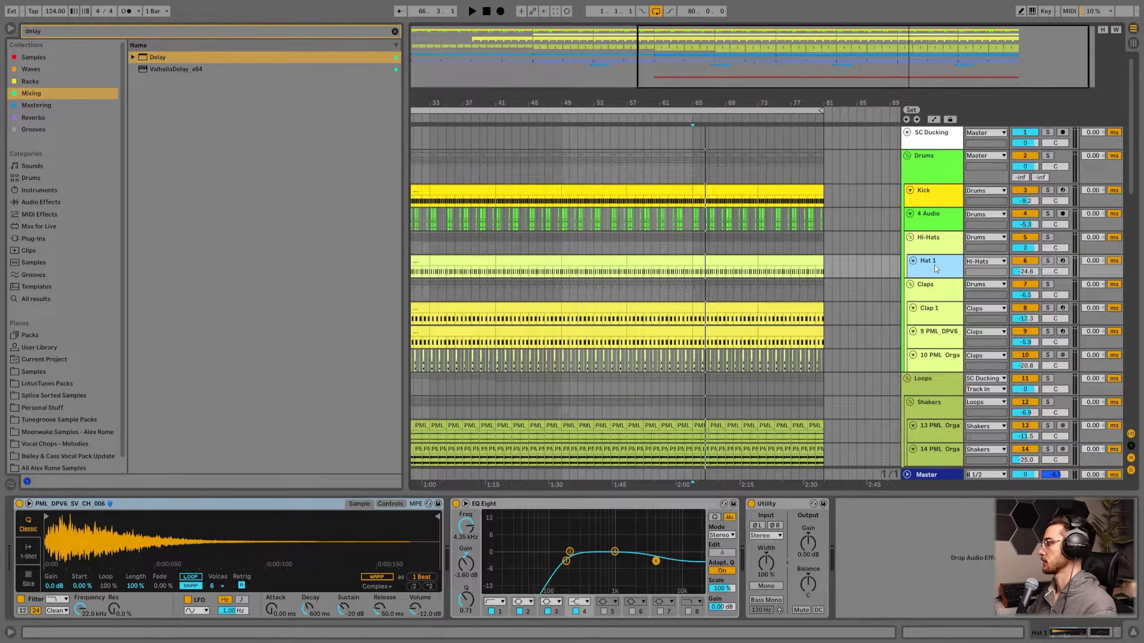
pyautogui.hotkey('ctrl', 'd')
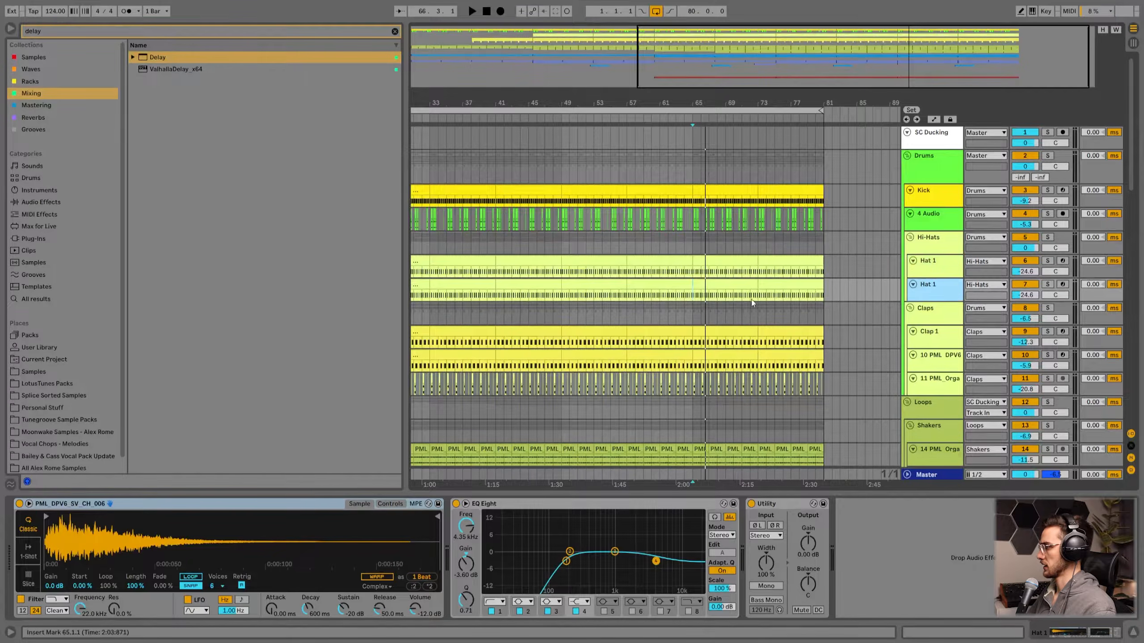
pyautogui.click(673, 282)
pyautogui.moveTo(636, 105); pyautogui.dragTo(725, 111)
pyautogui.keyDown('shift'); pyautogui.click(488, 285); pyautogui.keyUp('shift')
pyautogui.press('Delete')
pyautogui.click(789, 281)
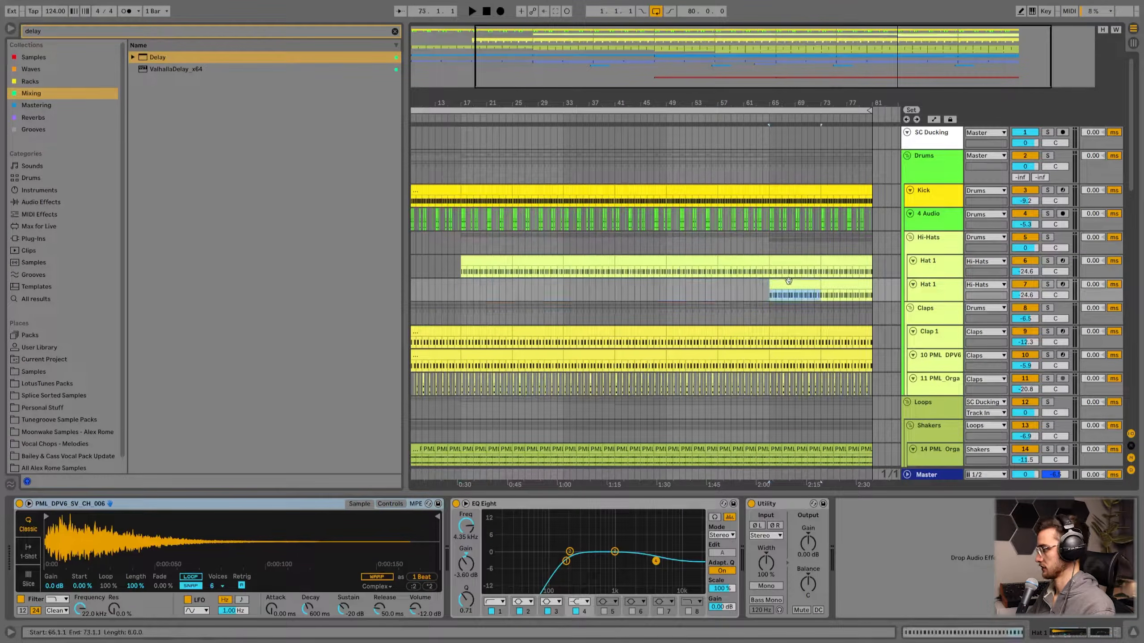
pyautogui.click(935, 286)
pyautogui.moveTo(817, 105); pyautogui.dragTo(779, 107)
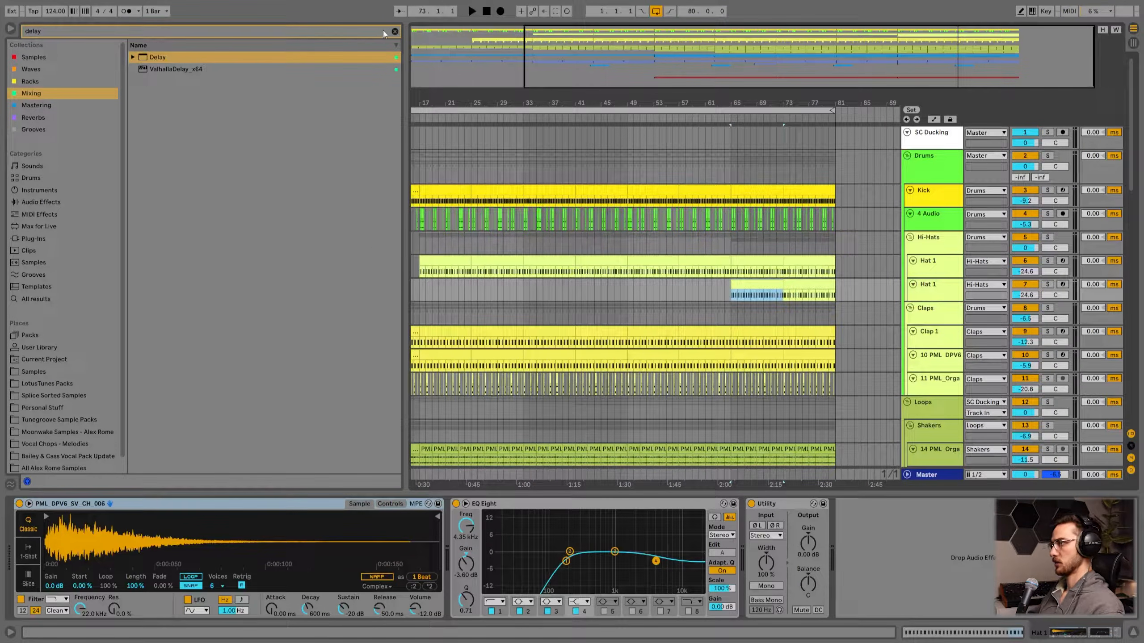
# - Clear the browser search, reveal the duplicated Hat 1's sample in its library folder, and audition neighbouring hat one-shots
pyautogui.click(394, 31)
pyautogui.rightClick(164, 530)
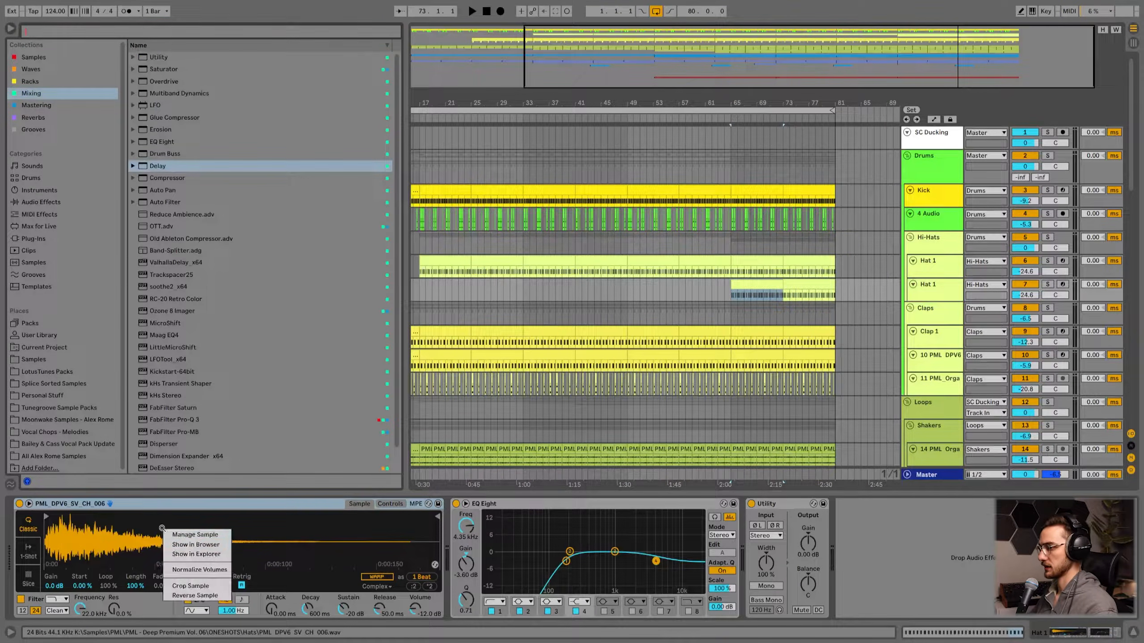
pyautogui.click(194, 545)
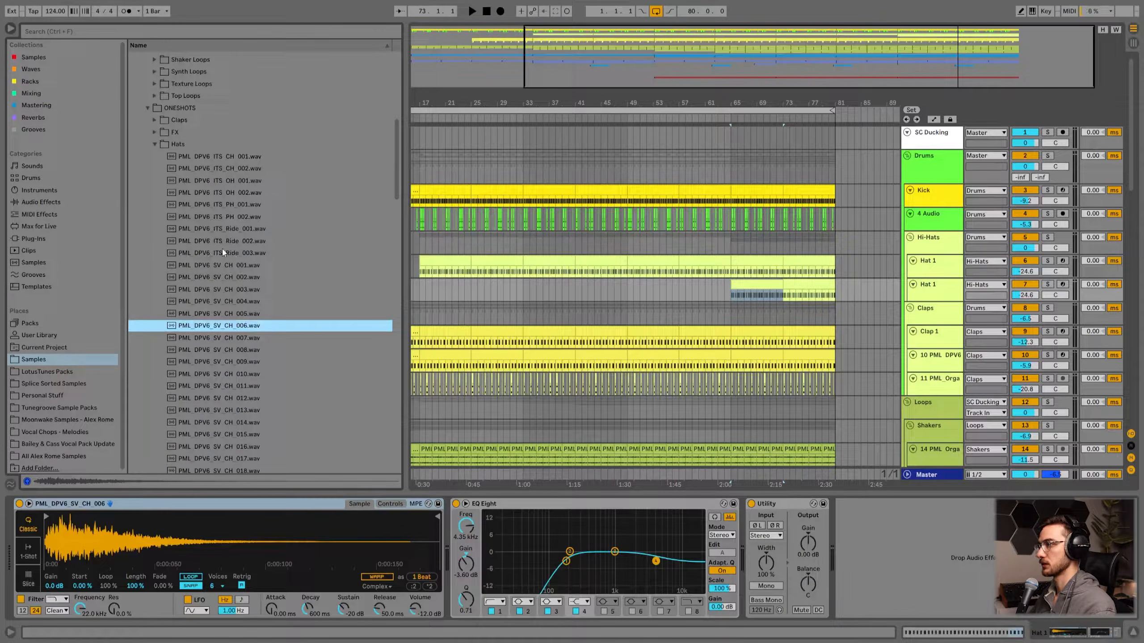
pyautogui.click(222, 252)
pyautogui.scroll(5, 240, 238)
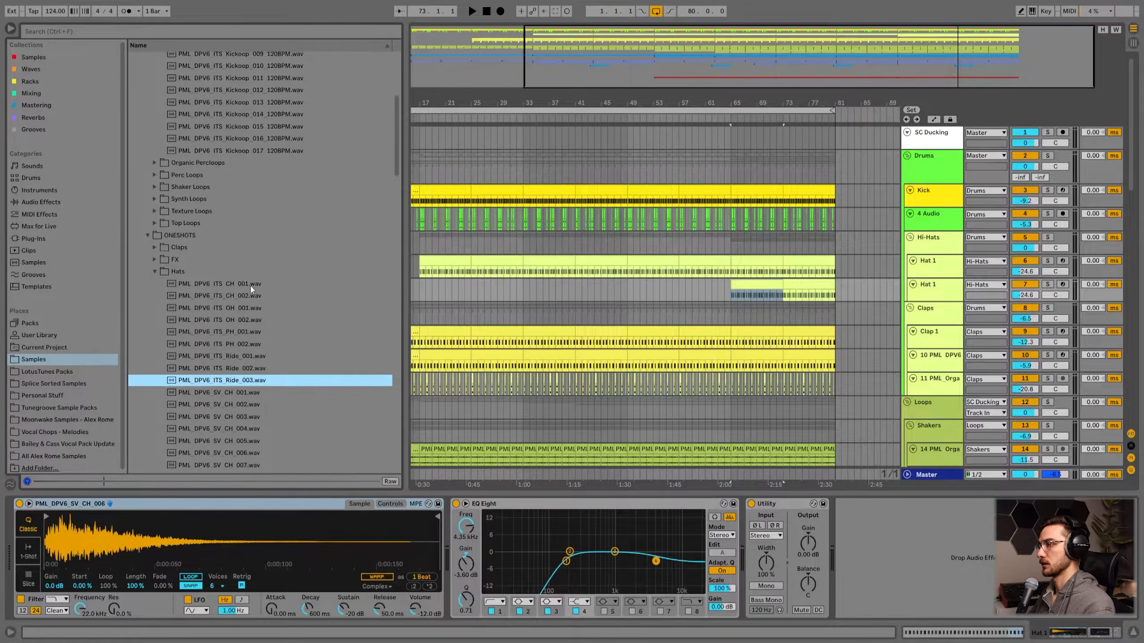
pyautogui.scroll(8, 166, 286)
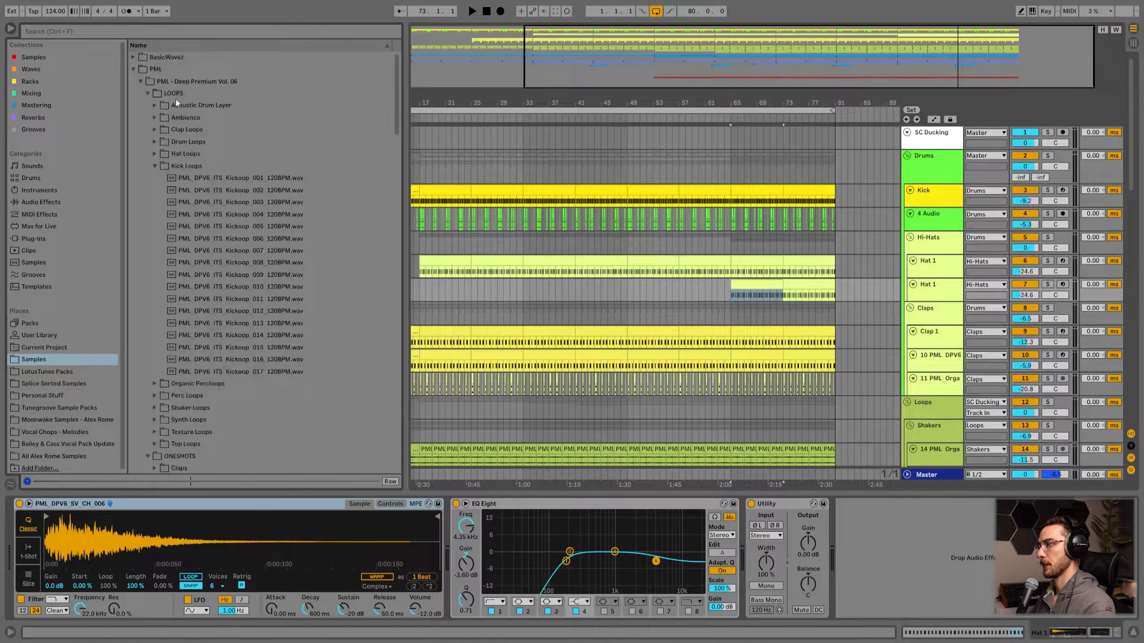
pyautogui.scroll(-13, 266, 355)
pyautogui.click(234, 315)
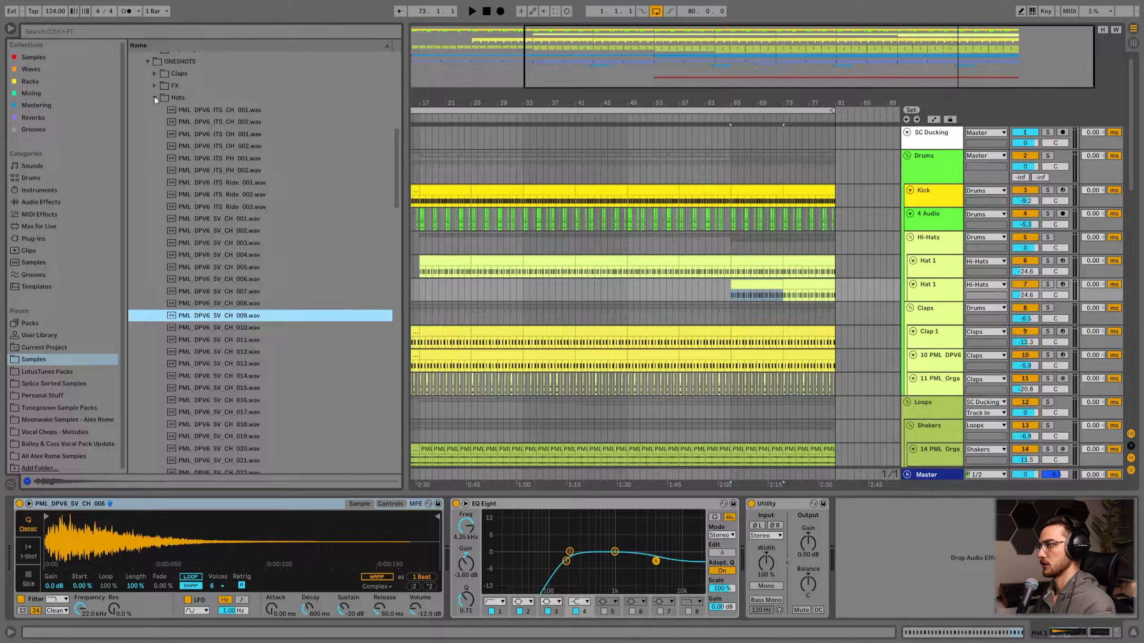
# - Load PML_DPV6_SV_OH_015.wav into the duplicated Hat 1's sampler and raise that track's volume to -10.1 dB during playback
pyautogui.scroll(-11, 261, 359)
pyautogui.click(238, 319)
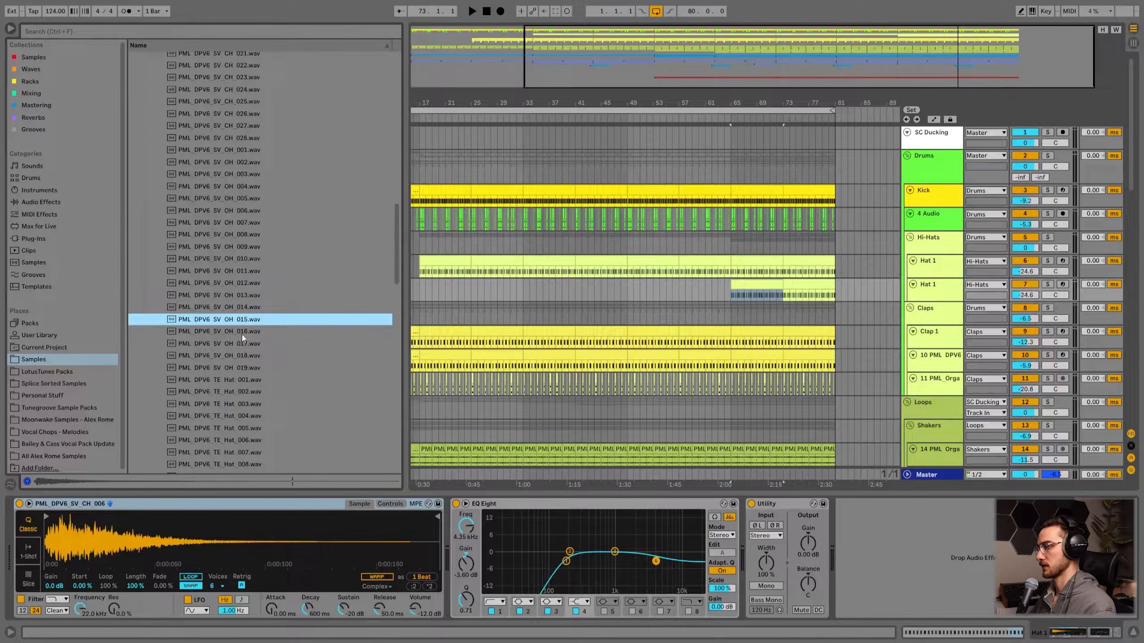
pyautogui.click(243, 334)
pyautogui.moveTo(229, 321); pyautogui.dragTo(207, 520)
pyautogui.press('space')
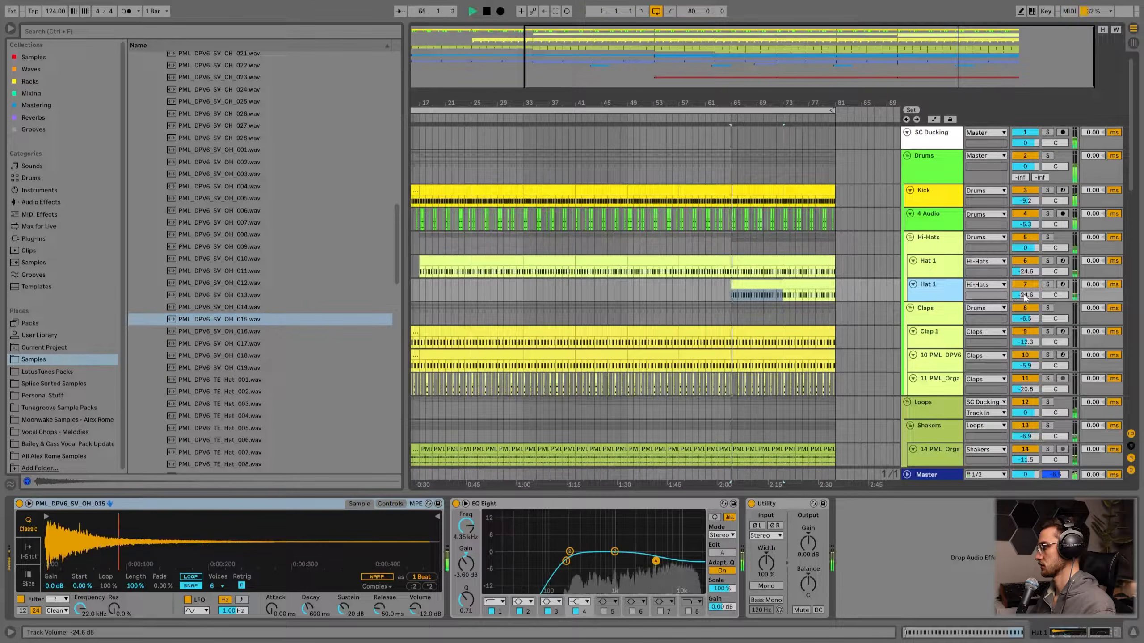
pyautogui.moveTo(1026, 295); pyautogui.dragTo(1026, 275)
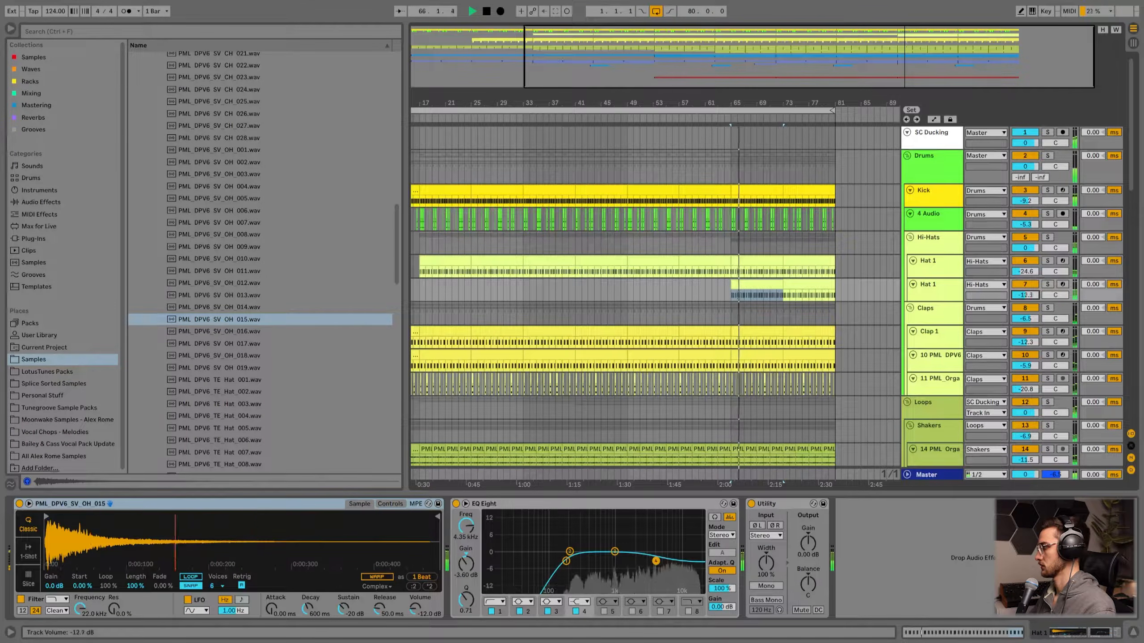
pyautogui.press('space')
# - Audition further open-hat and TE Hat one-shots in the Hats folder as alternatives for the new hat layer
pyautogui.click(248, 322)
pyautogui.press('Down')
pyautogui.scroll(-1, 238, 337)
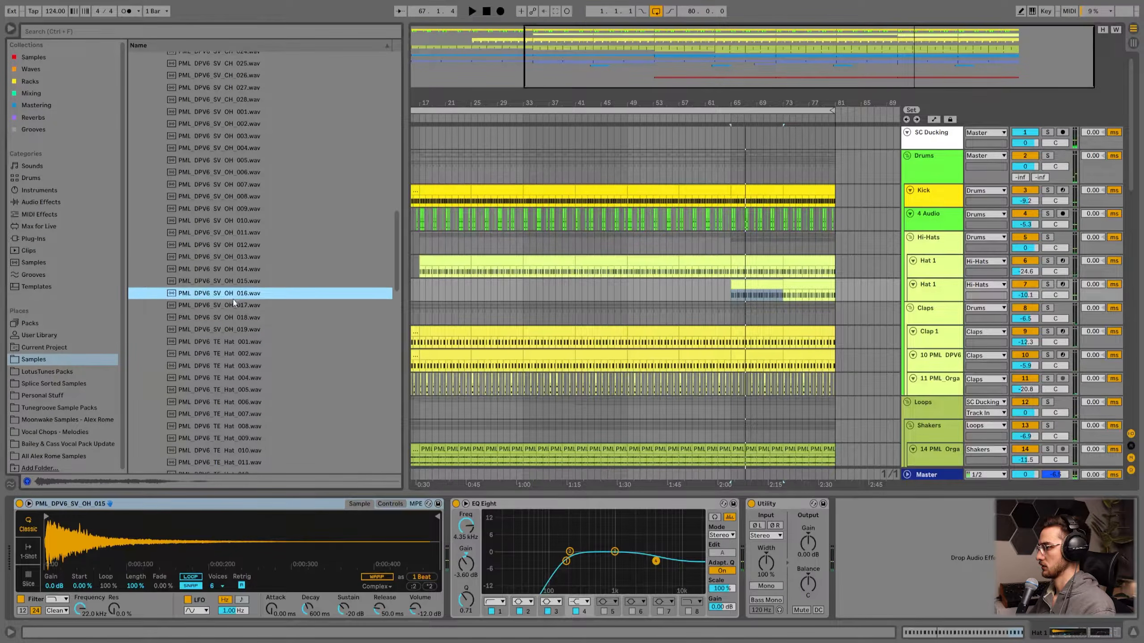
pyautogui.click(227, 341)
pyautogui.scroll(-1, 232, 364)
pyautogui.click(250, 254)
pyautogui.scroll(2, 251, 252)
pyautogui.click(251, 248)
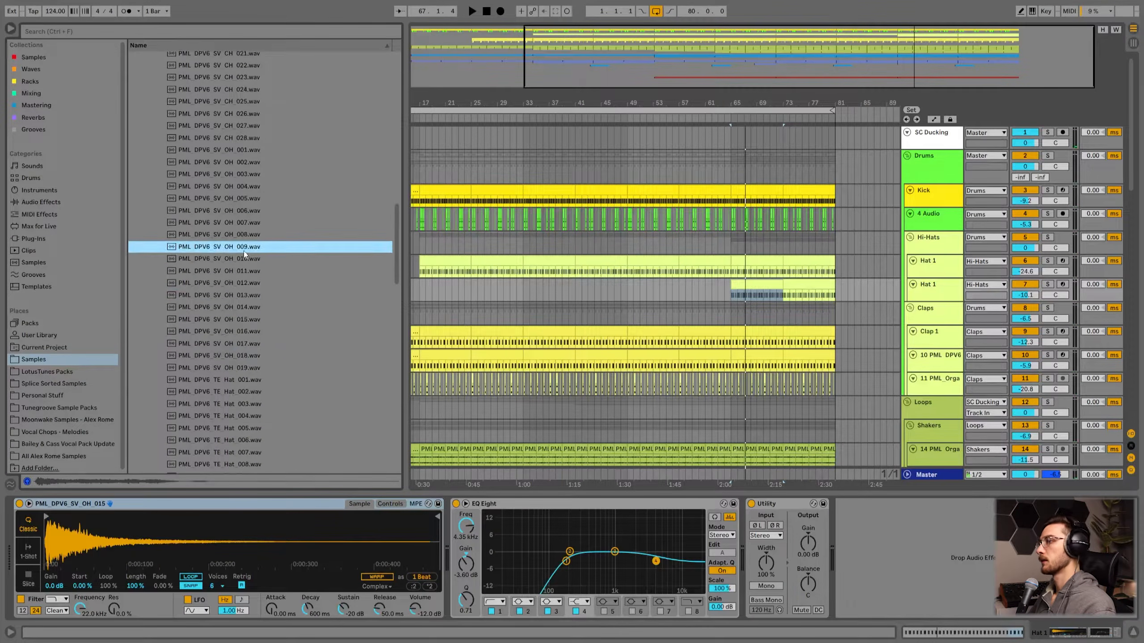
# - Try PML_DPV6_SV_OH_005.wav in the duplicated Hat 1's sampler and play it in the arrangement
pyautogui.click(234, 235)
pyautogui.click(232, 201)
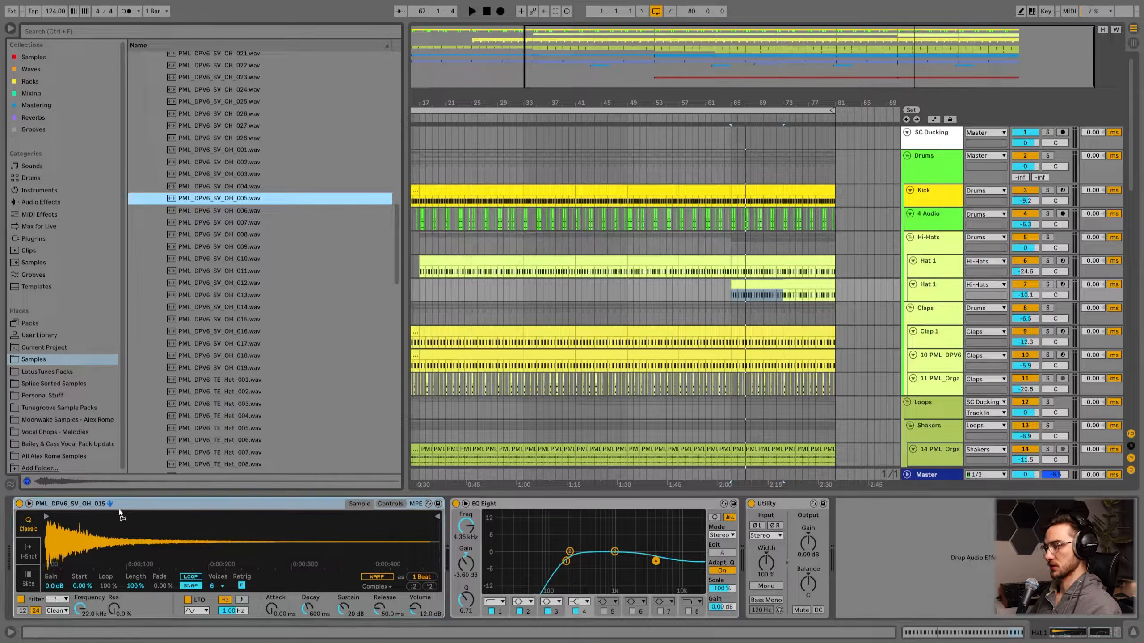
pyautogui.moveTo(157, 573); pyautogui.dragTo(155, 560)
pyautogui.press('space')
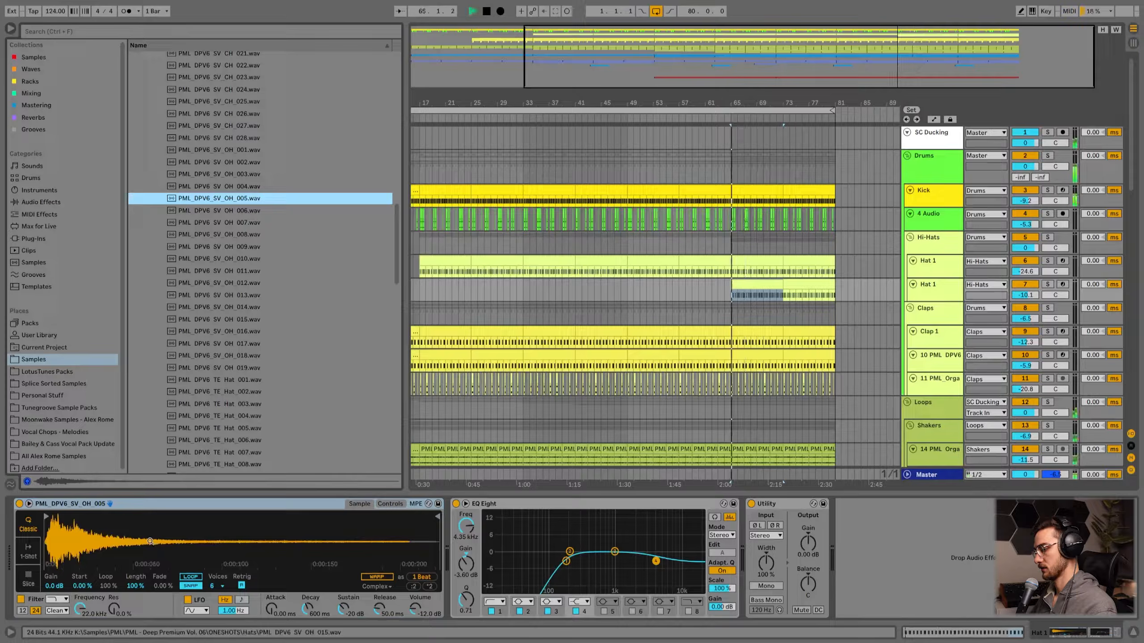
pyautogui.press('space')
# - Try PML_DPV6_SV_OH_006.wav in the duplicated Hat 1's sampler and play it in the arrangement
pyautogui.click(239, 209)
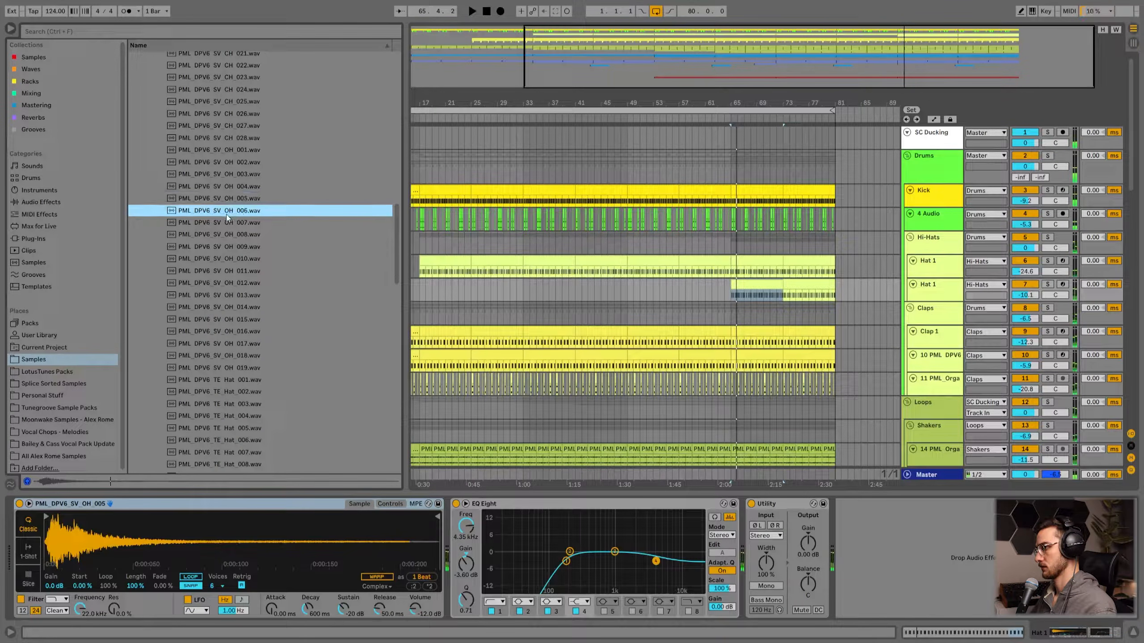
pyautogui.doubleClick(234, 211)
pyautogui.press('space')
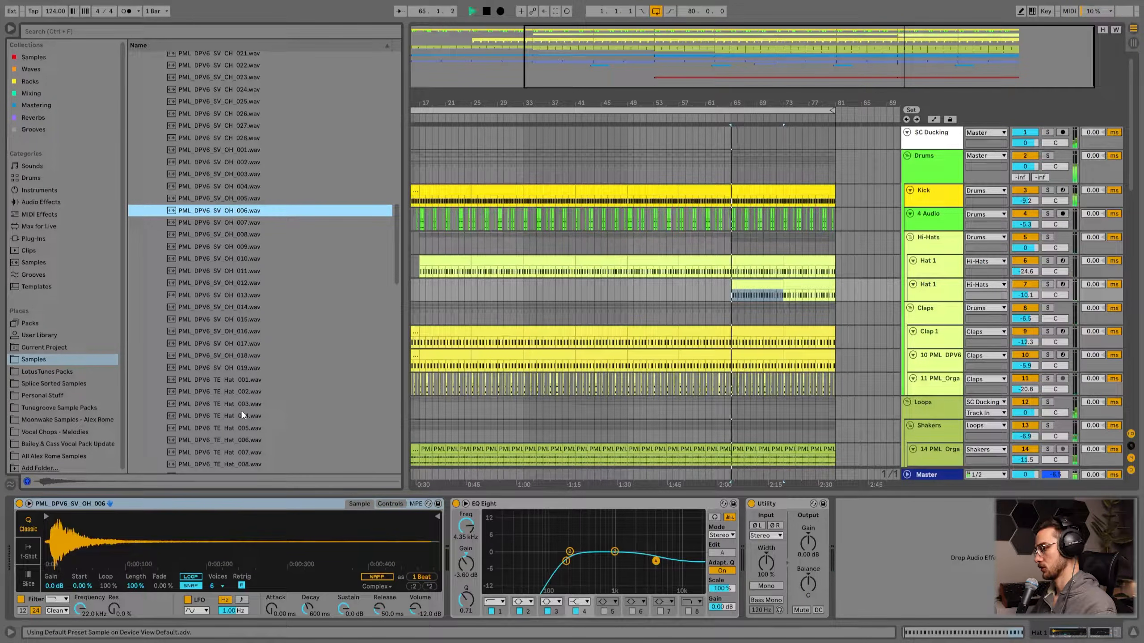
pyautogui.scroll(1, 287, 301)
pyautogui.press('space')
# - Set the duplicated Hat 1 sampler's Sustain to -17 dB and play the hat layer's entry from bar 64
pyautogui.moveTo(344, 608); pyautogui.dragTo(344, 621)
pyautogui.press('space')
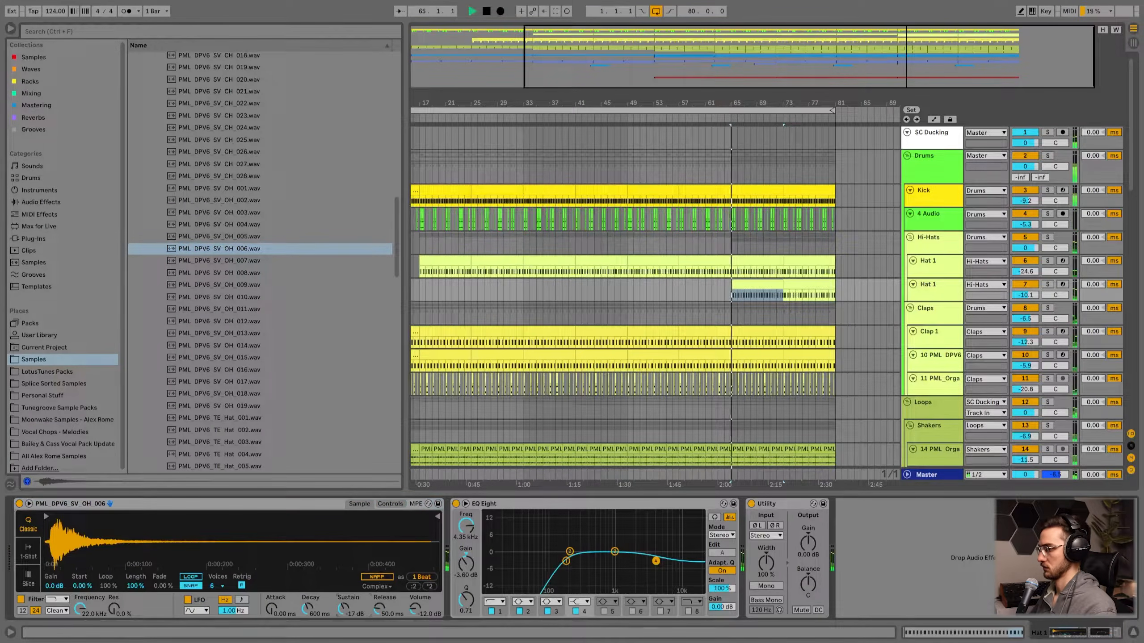
pyautogui.press('space')
pyautogui.click(237, 236)
pyautogui.click(725, 290)
pyautogui.press('space')
pyautogui.moveTo(736, 104); pyautogui.dragTo(732, 179)
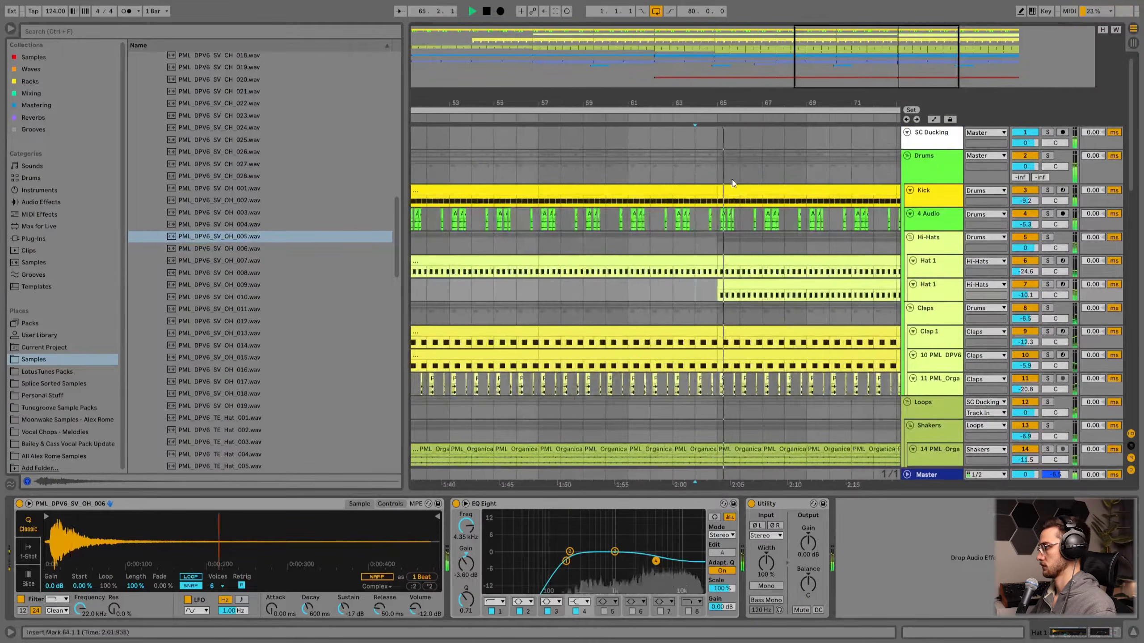
pyautogui.scroll(7, 288, 210)
pyautogui.press('space')
# - Load PML_DPV6_SV_OH_015.wav back into the duplicated Hat 1's sampler and briefly play it
pyautogui.click(227, 193)
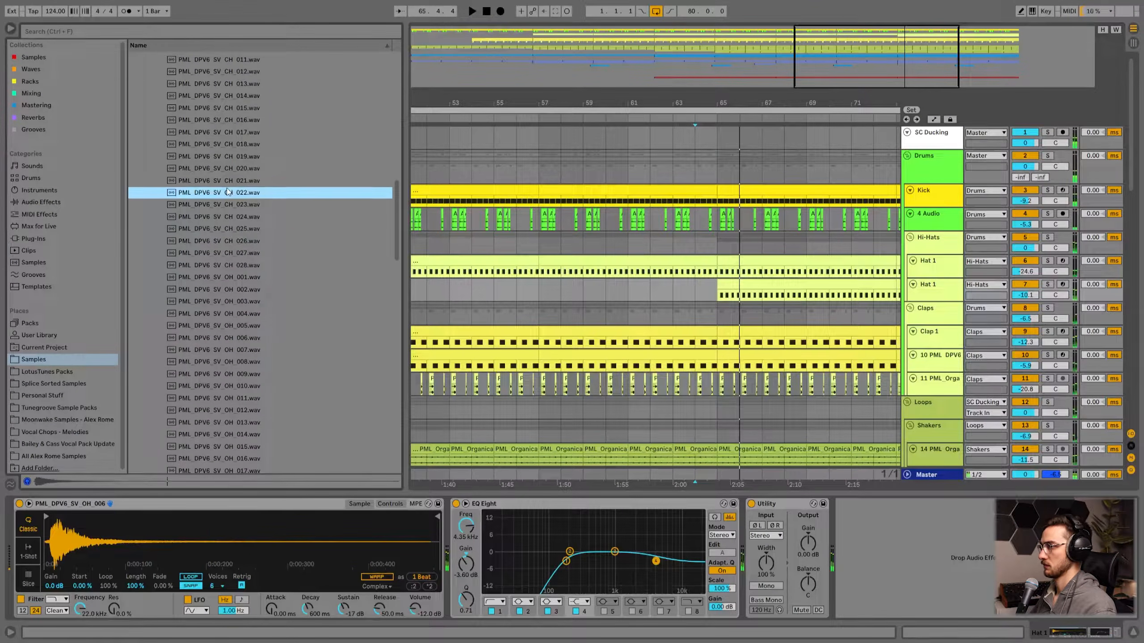
pyautogui.scroll(-6, 227, 189)
pyautogui.click(233, 372)
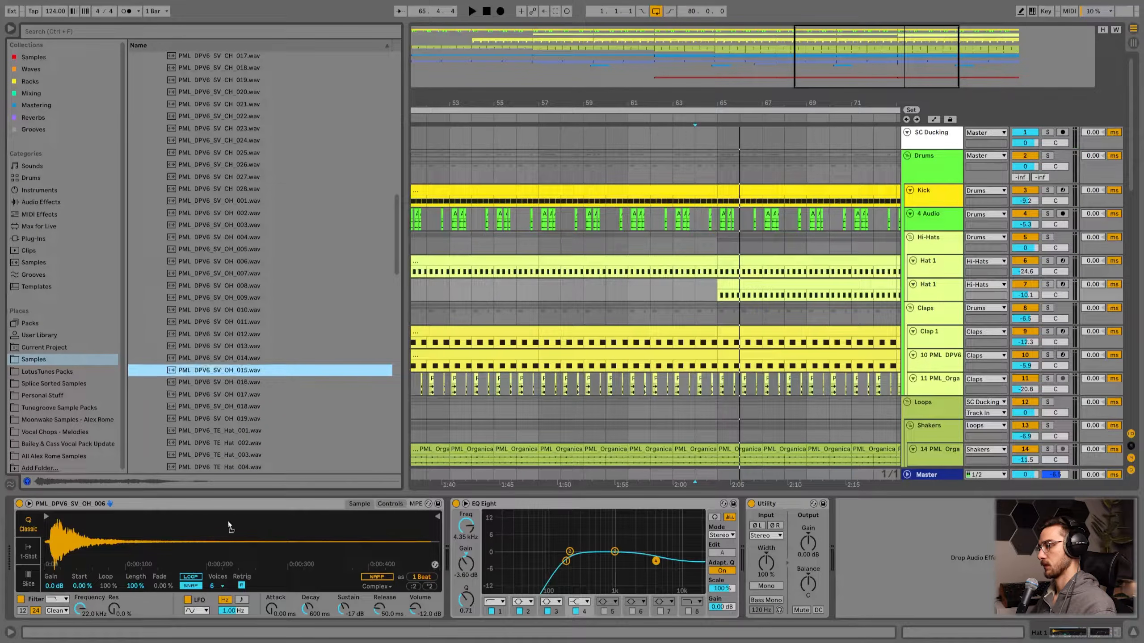
pyautogui.moveTo(228, 523); pyautogui.dragTo(229, 524)
pyautogui.press('space')
pyautogui.press('space')
# - Remove the kick from bar 64 up to bar 65 and play the resulting break from bar 62
pyautogui.click(702, 157)
pyautogui.rightClick(701, 158)
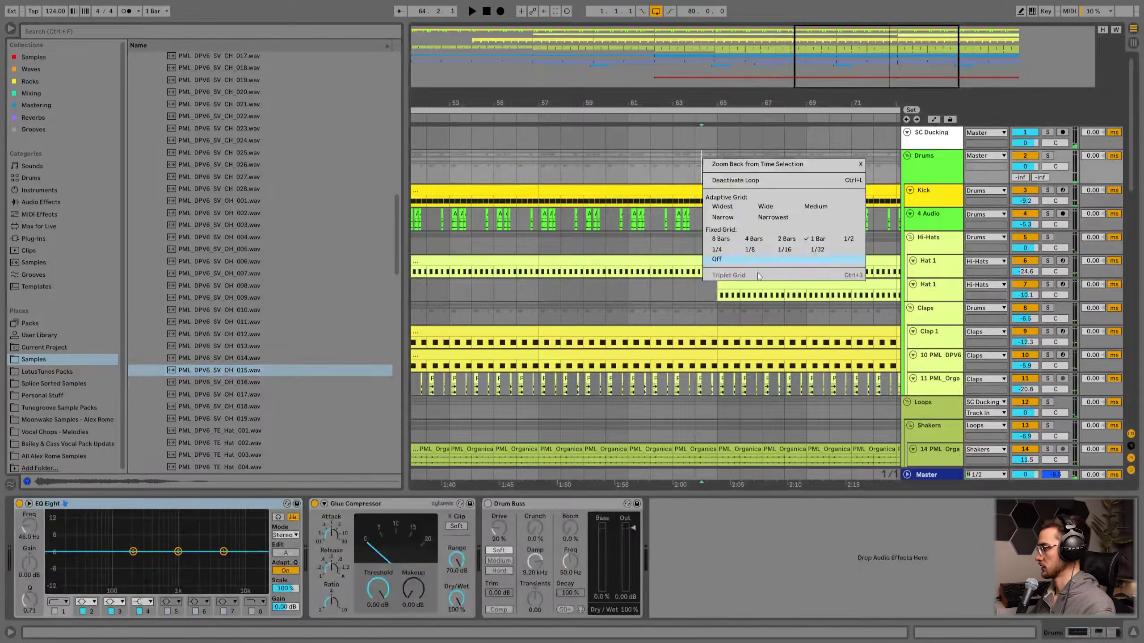
pyautogui.click(792, 248)
pyautogui.moveTo(712, 186); pyautogui.dragTo(693, 187)
pyautogui.click(652, 142)
pyautogui.press('space')
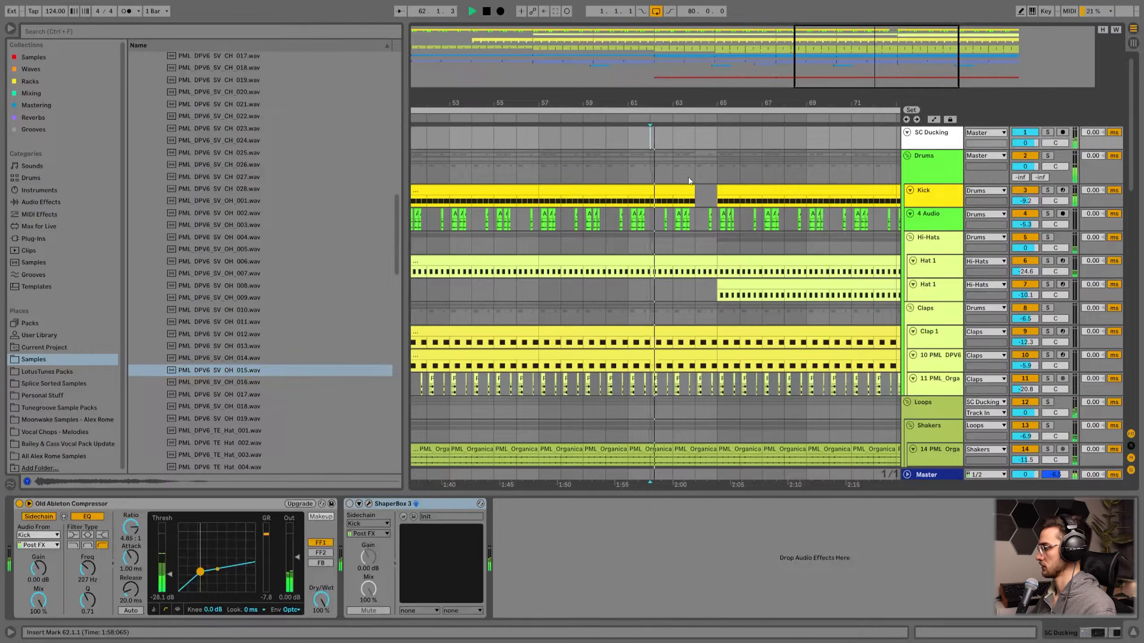
pyautogui.moveTo(719, 104); pyautogui.dragTo(686, 119)
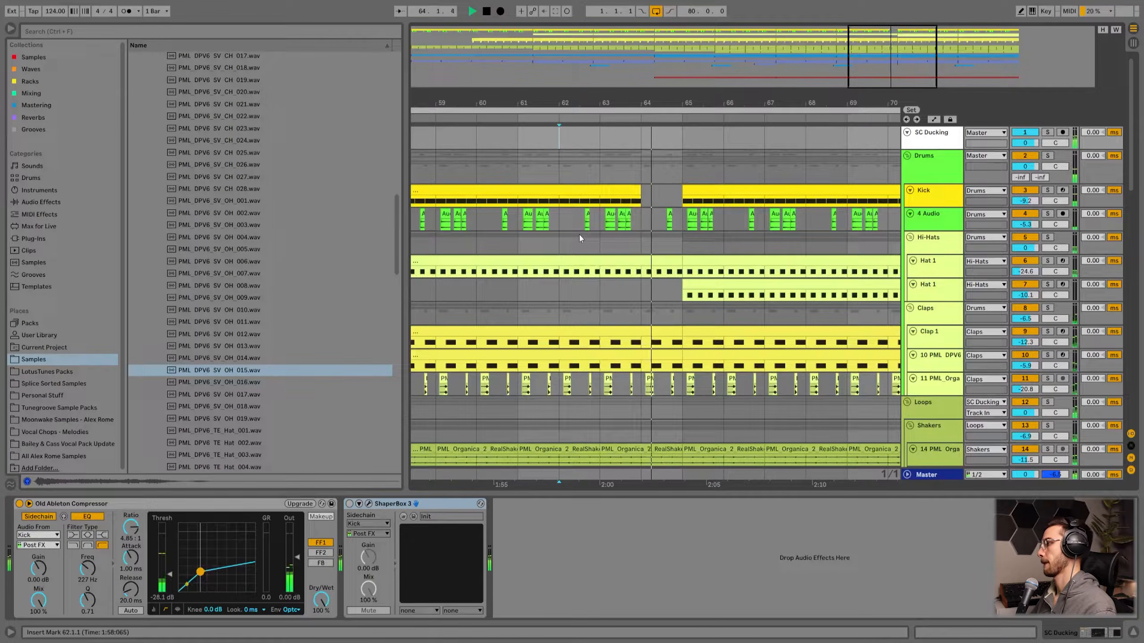
# - Using a 1/8 grid, copy the 4 Audio clip at 64.3.3 to 64.4.3 and play the fill into bar 65
pyautogui.click(669, 221)
pyautogui.press('space')
pyautogui.scroll(3, 674, 198)
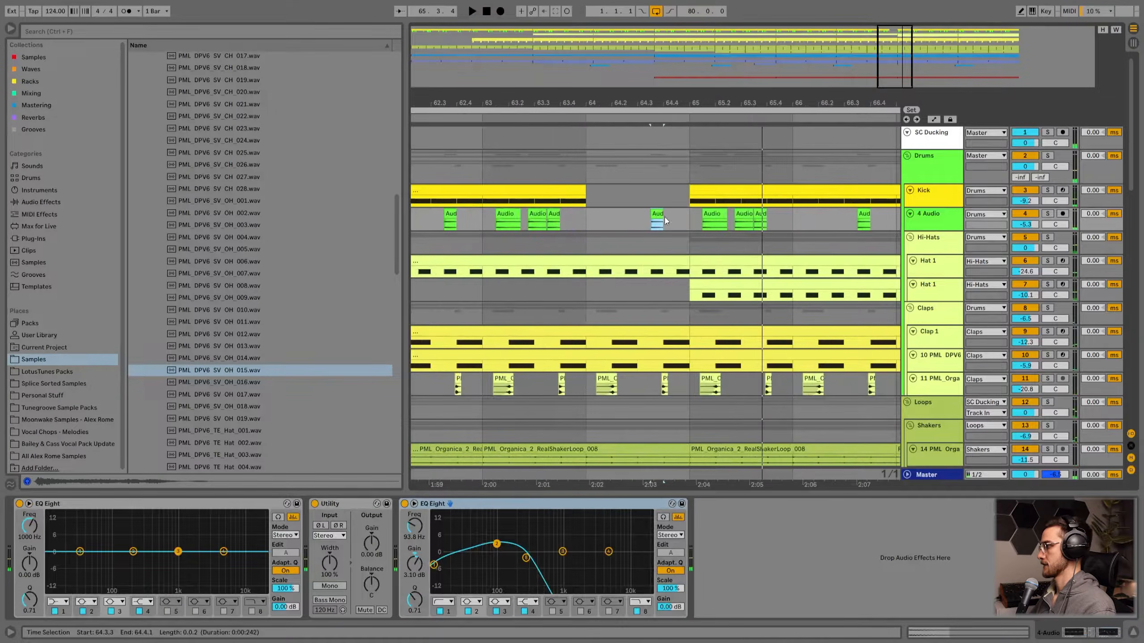
pyautogui.rightClick(677, 218)
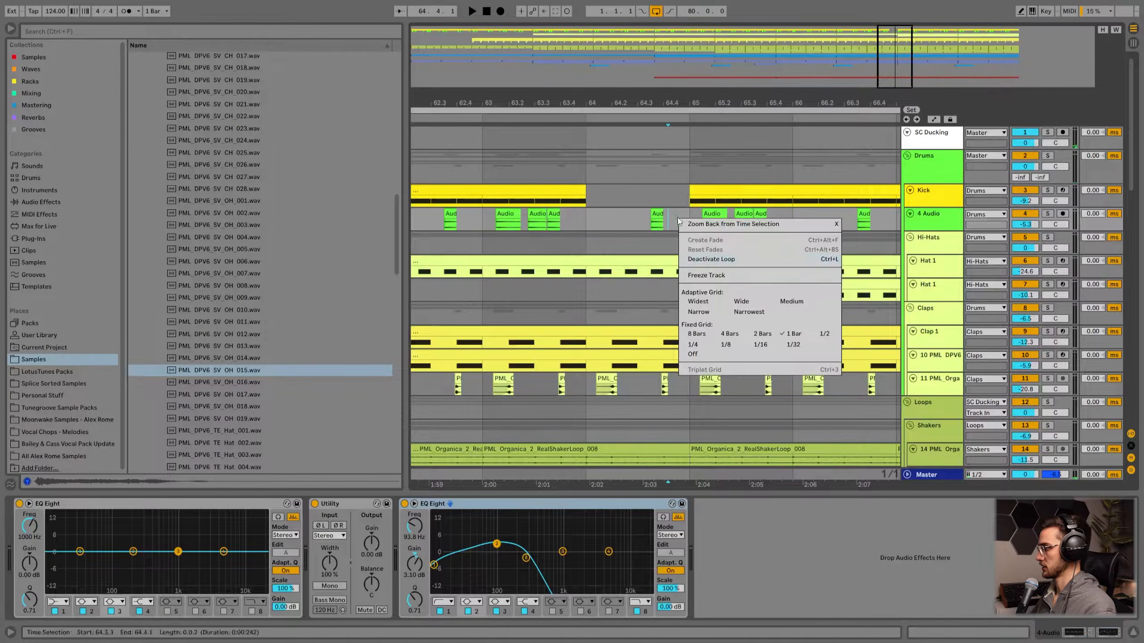
pyautogui.click(741, 350)
pyautogui.moveTo(659, 214); pyautogui.dragTo(683, 222)
pyautogui.press('space')
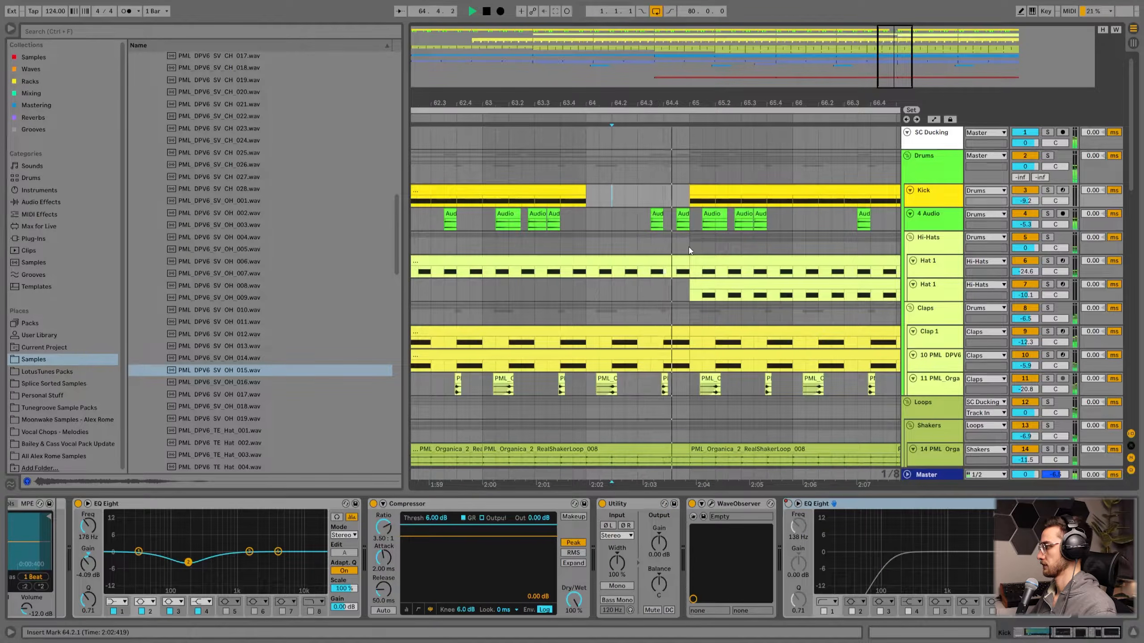
pyautogui.click(685, 218)
pyautogui.press('space')
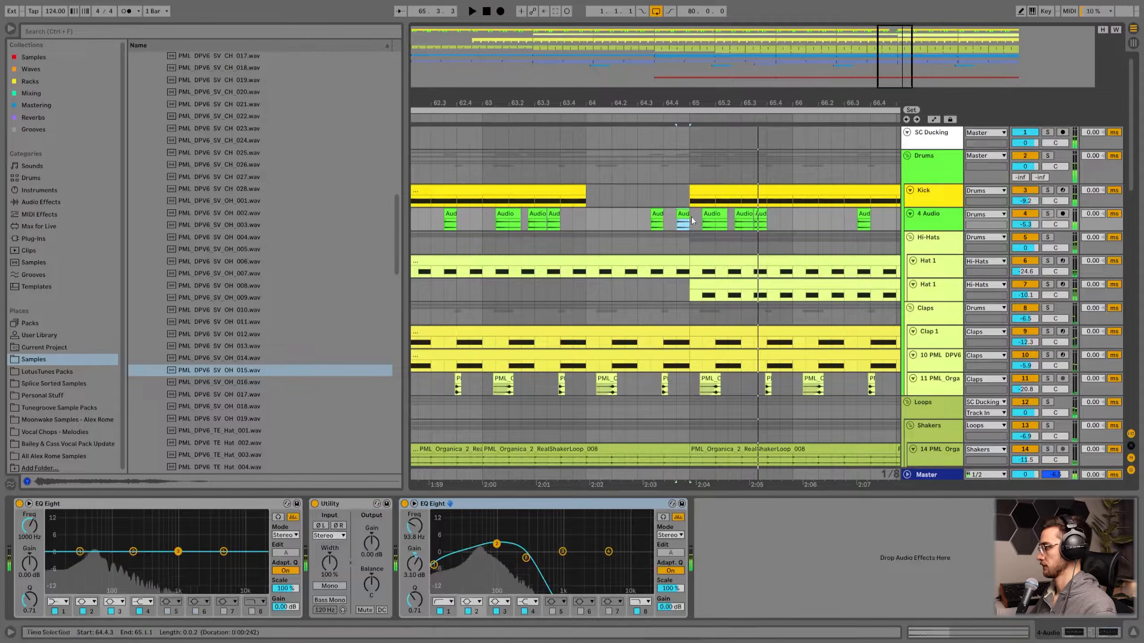
# - Using a 1/16 grid, shorten the copied 4 Audio clip to the last sixteenth before bar 65 and play the fill
pyautogui.rightClick(683, 199)
pyautogui.click(758, 334)
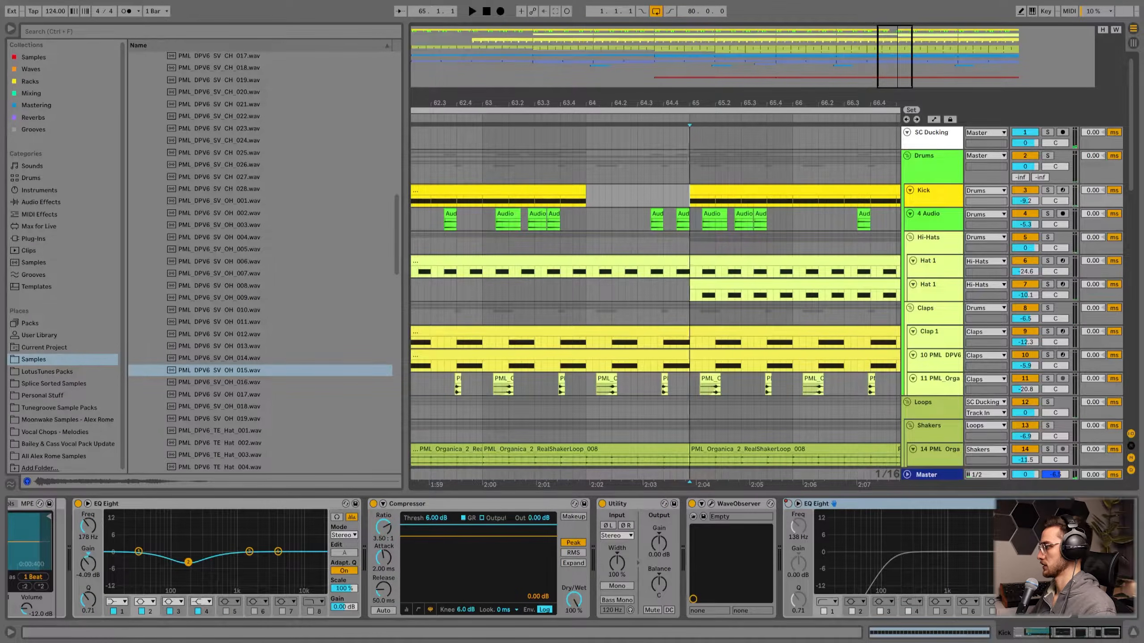
pyautogui.scroll(4, 689, 215)
pyautogui.moveTo(688, 214)
pyautogui.mouseDown()
pyautogui.moveTo(669, 215)
pyautogui.moveTo(679, 211)
pyautogui.mouseUp()
pyautogui.click(566, 197)
pyautogui.press('space')
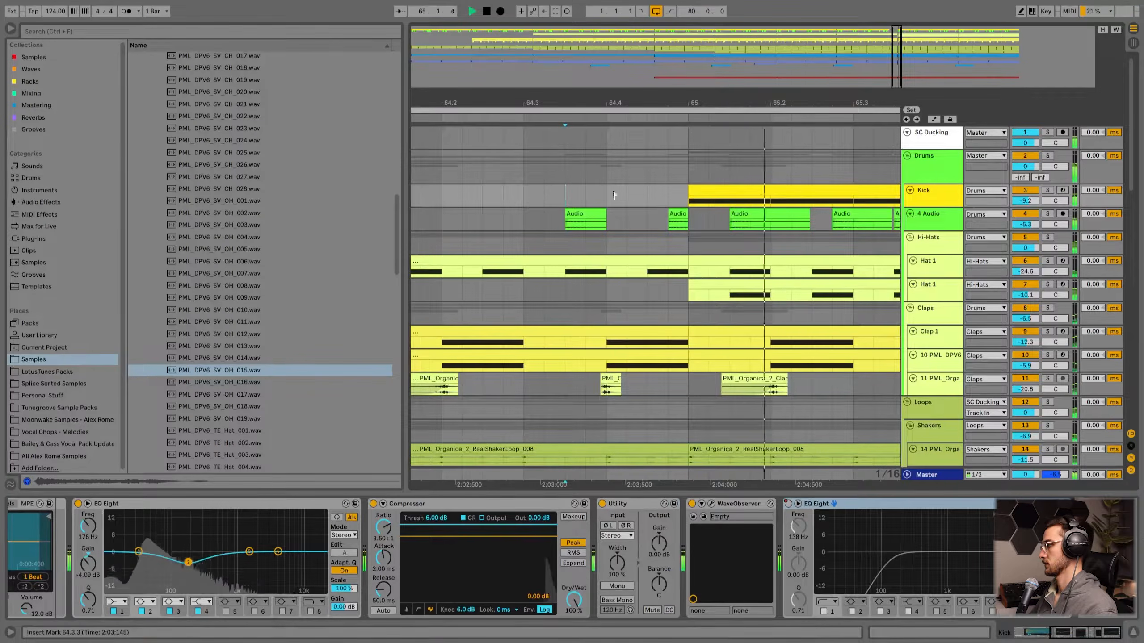
# - Lower the duplicated Hat 1 track's volume to -17.2 dB while playing the transition into bar 65, and stop playback
pyautogui.scroll(-5, 580, 209)
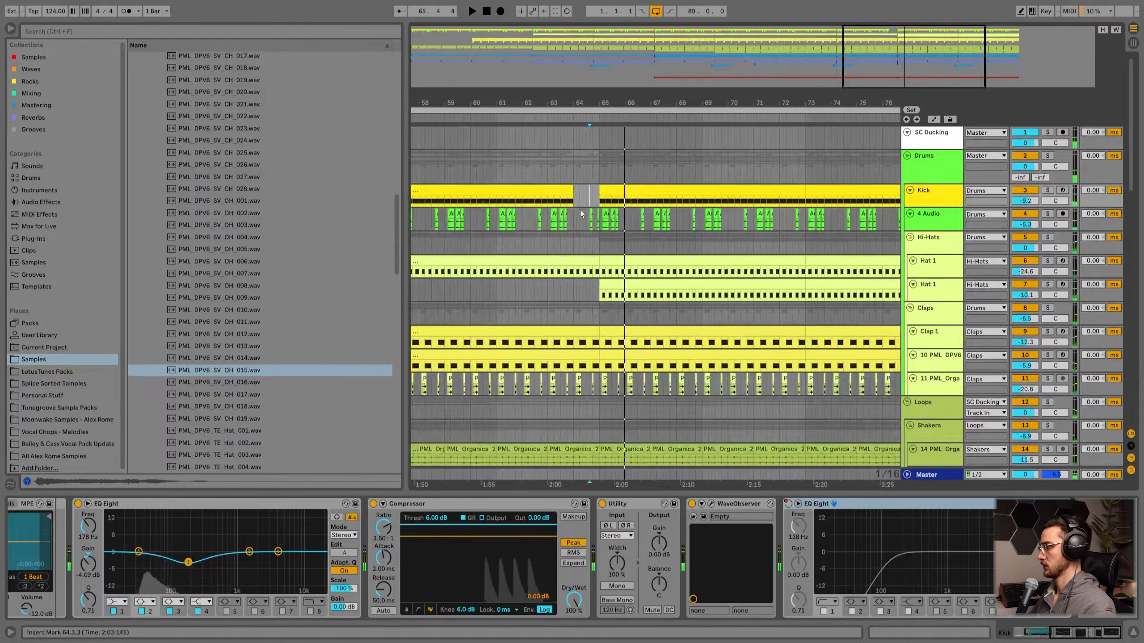
pyautogui.scroll(-3, 585, 226)
pyautogui.click(620, 228)
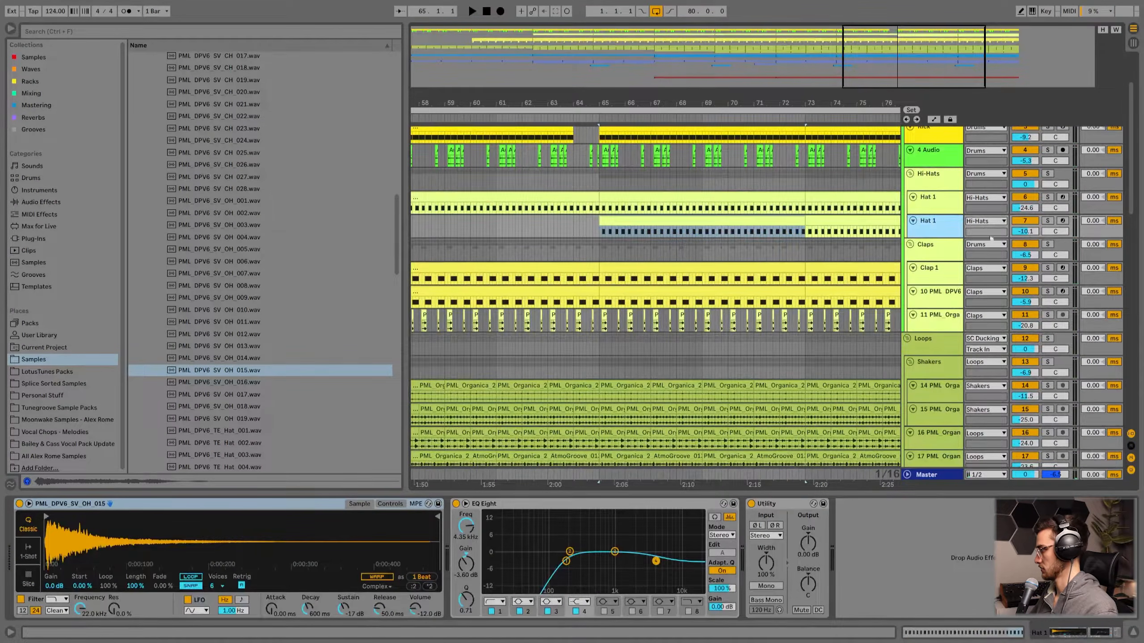
pyautogui.click(582, 225)
pyautogui.press('space')
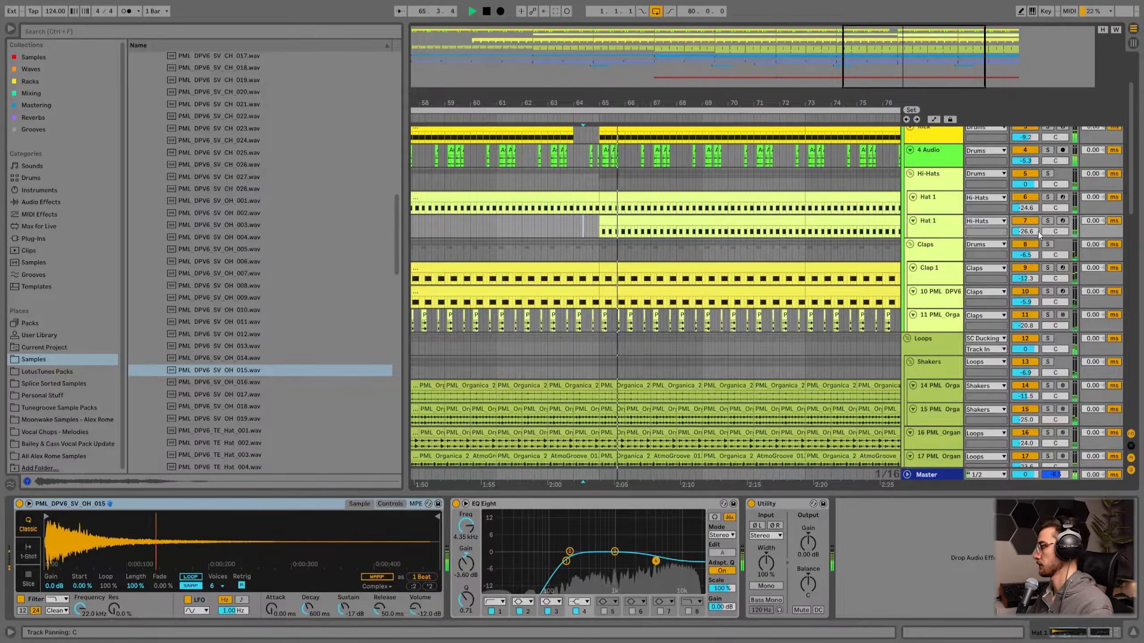
pyautogui.scroll(-5, 797, 194)
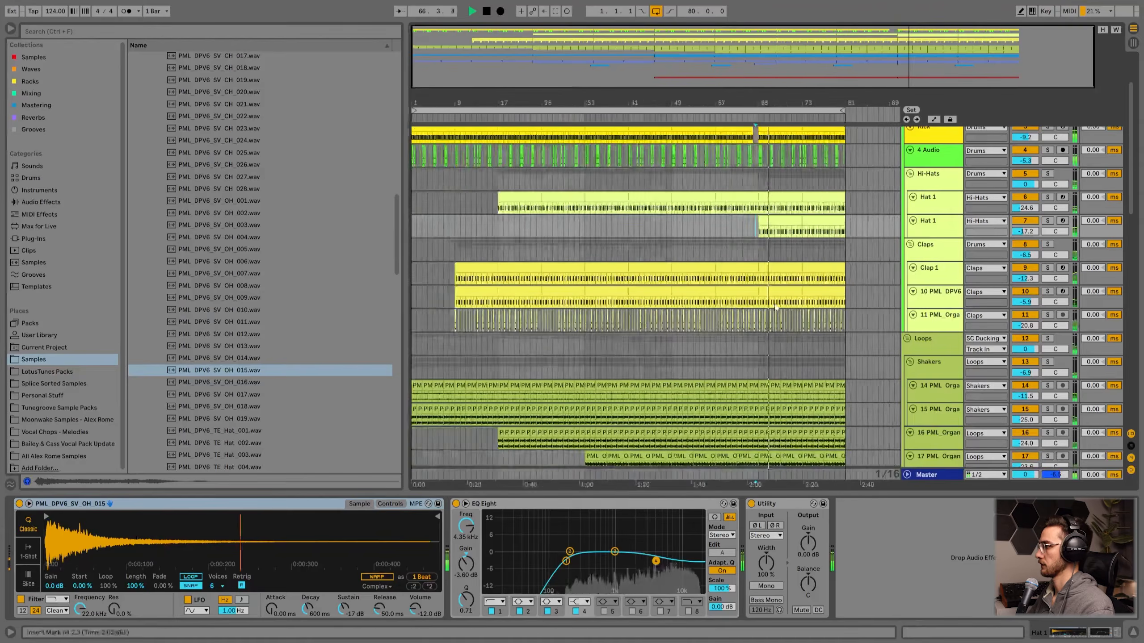
pyautogui.scroll(-5, 765, 360)
pyautogui.press('space')
# - Set the arrangement's fixed grid to 1 Bar from the reverse Vox track
pyautogui.click(765, 321)
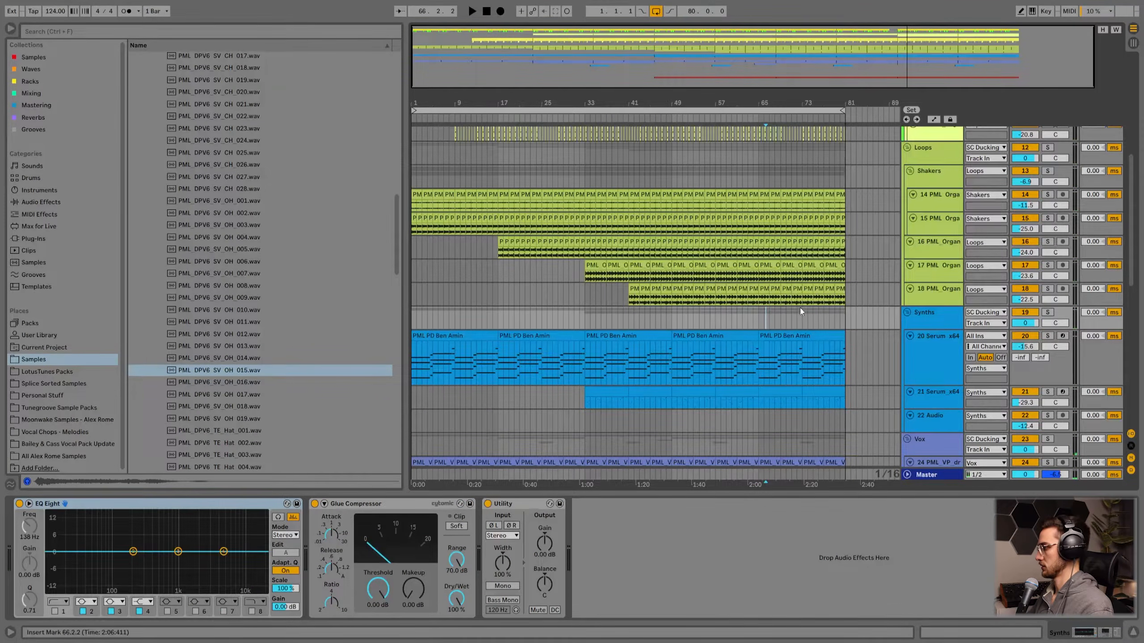
pyautogui.scroll(-5, 796, 308)
pyautogui.rightClick(771, 270)
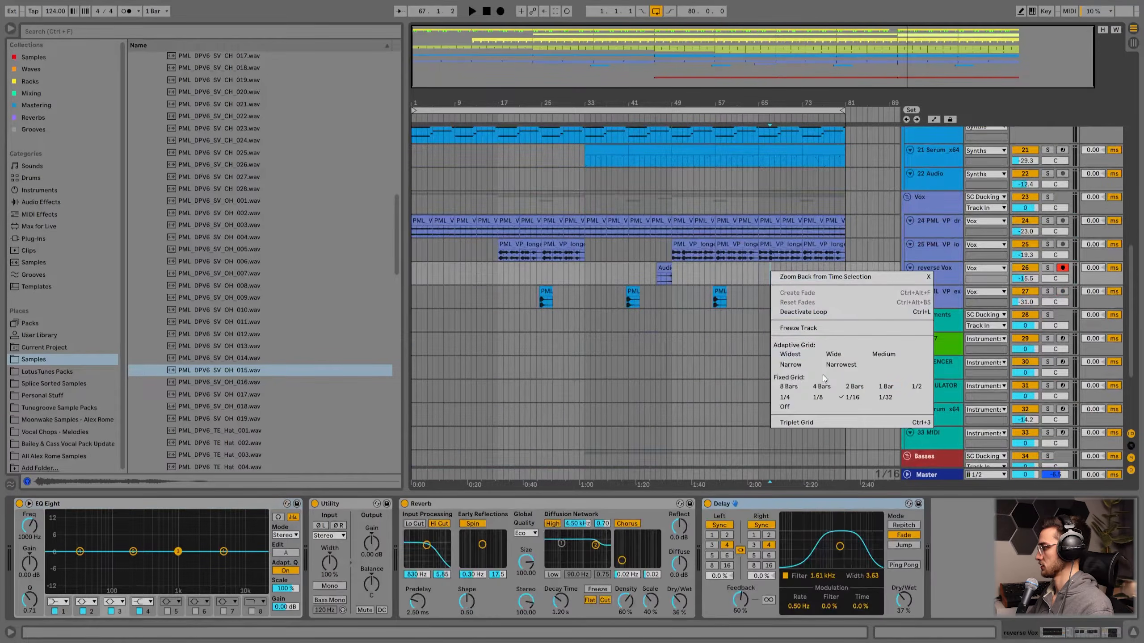
pyautogui.click(881, 387)
# - Collapse the Hats, Kick Loops and Phrases long folders in the sample library to reach the vocal FX samples
pyautogui.scroll(3, 205, 245)
pyautogui.scroll(10, 203, 245)
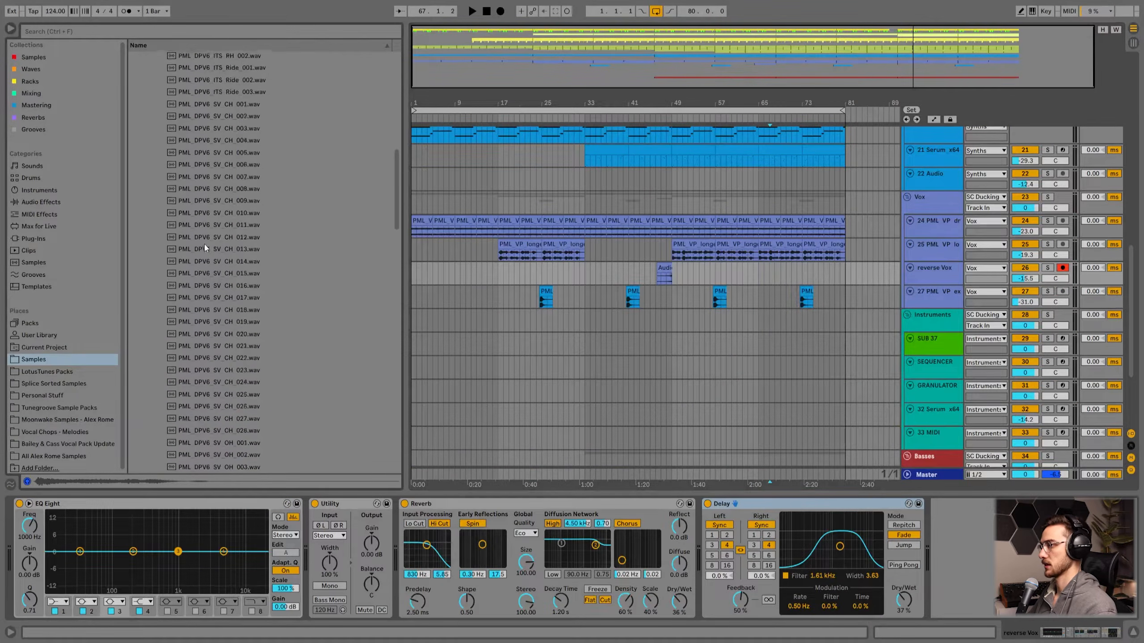
pyautogui.click(155, 186)
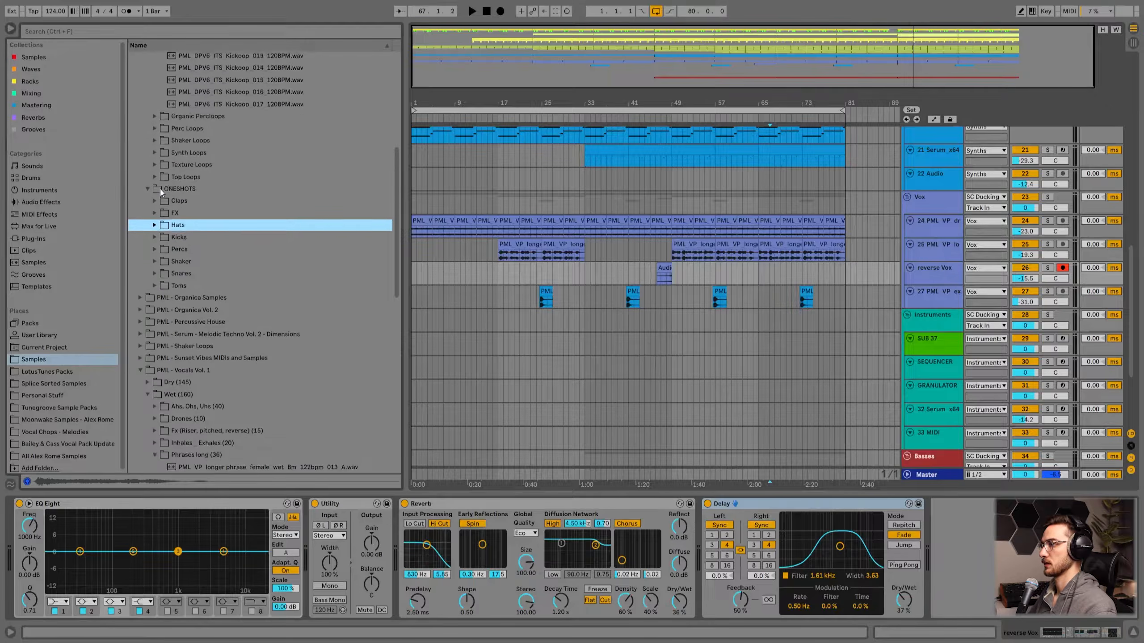
pyautogui.scroll(3, 196, 254)
pyautogui.scroll(3, 203, 259)
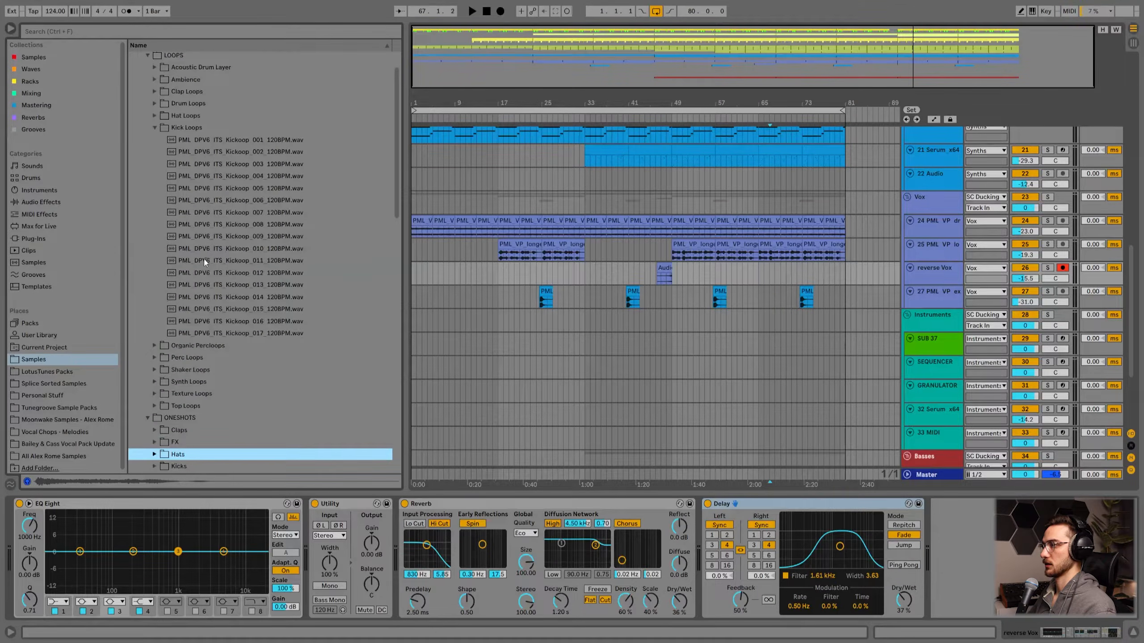
pyautogui.click(153, 129)
pyautogui.scroll(-5, 185, 334)
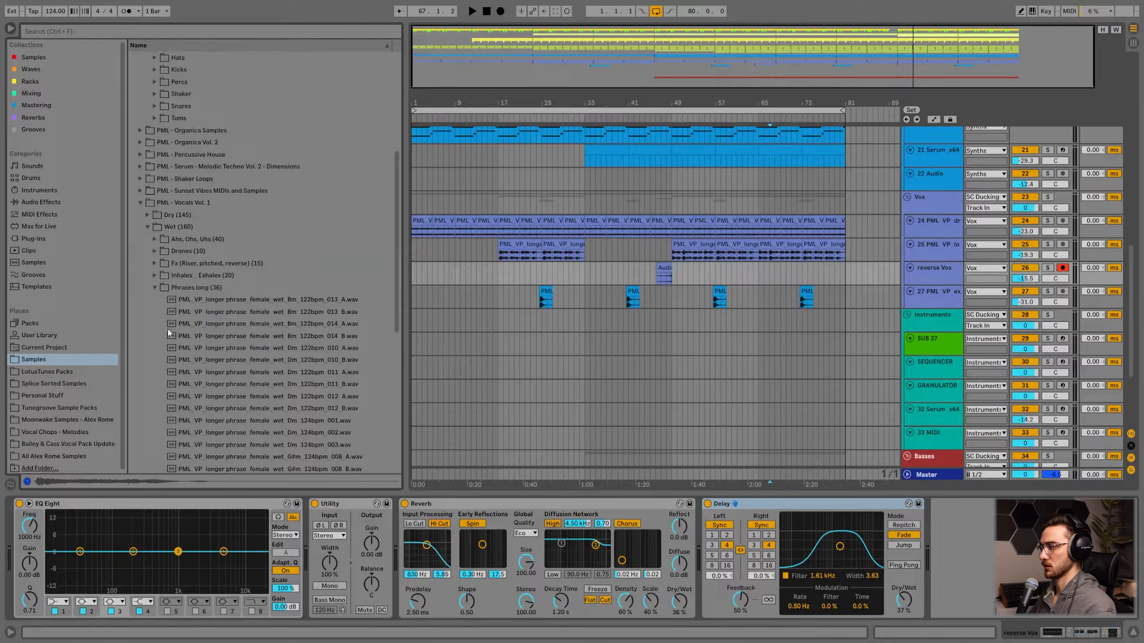
pyautogui.scroll(-6, 195, 303)
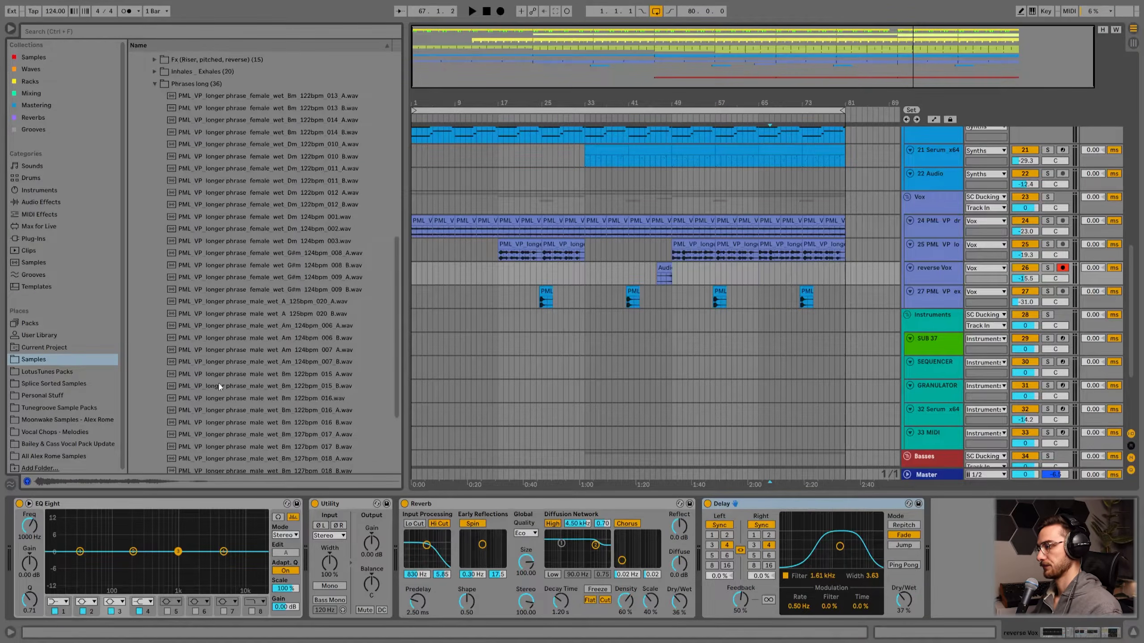
pyautogui.scroll(2, 164, 256)
pyautogui.click(156, 159)
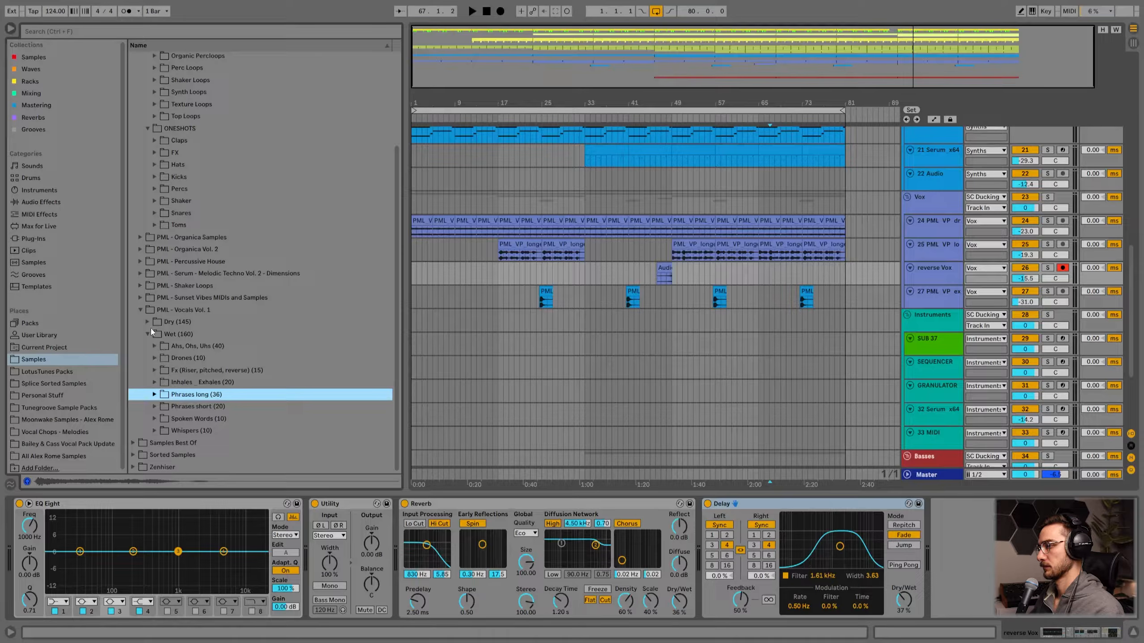
# - Open the wet vocal Fx (Riser, pitched, reverse) folder and audition PML_VP_riser_002, 003 and 005
pyautogui.click(154, 370)
pyautogui.click(224, 373)
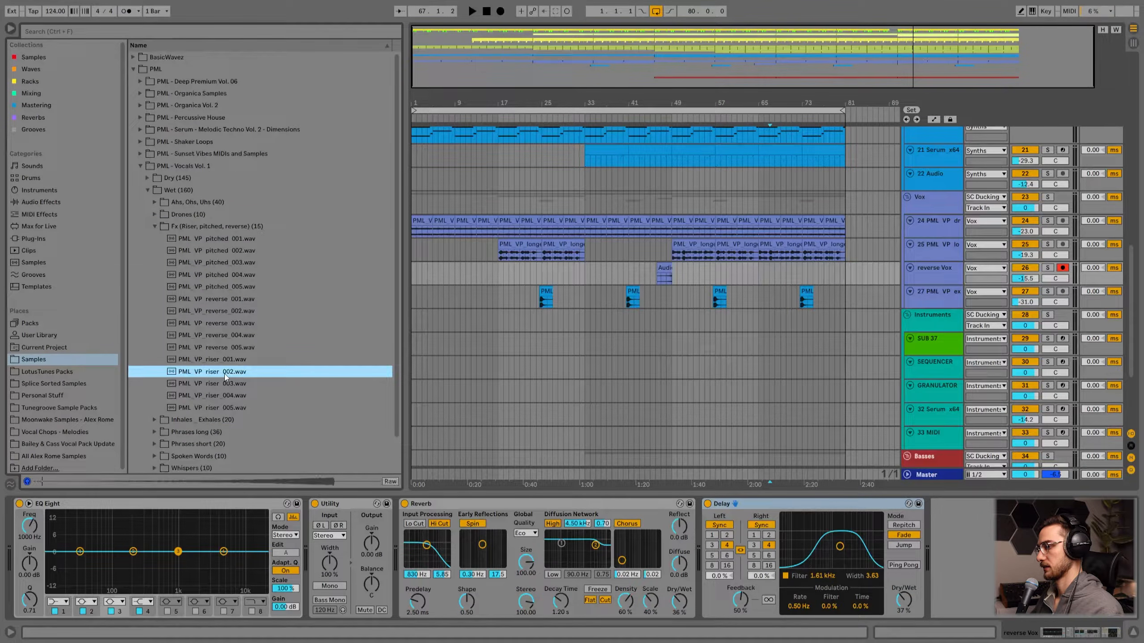
pyautogui.click(229, 389)
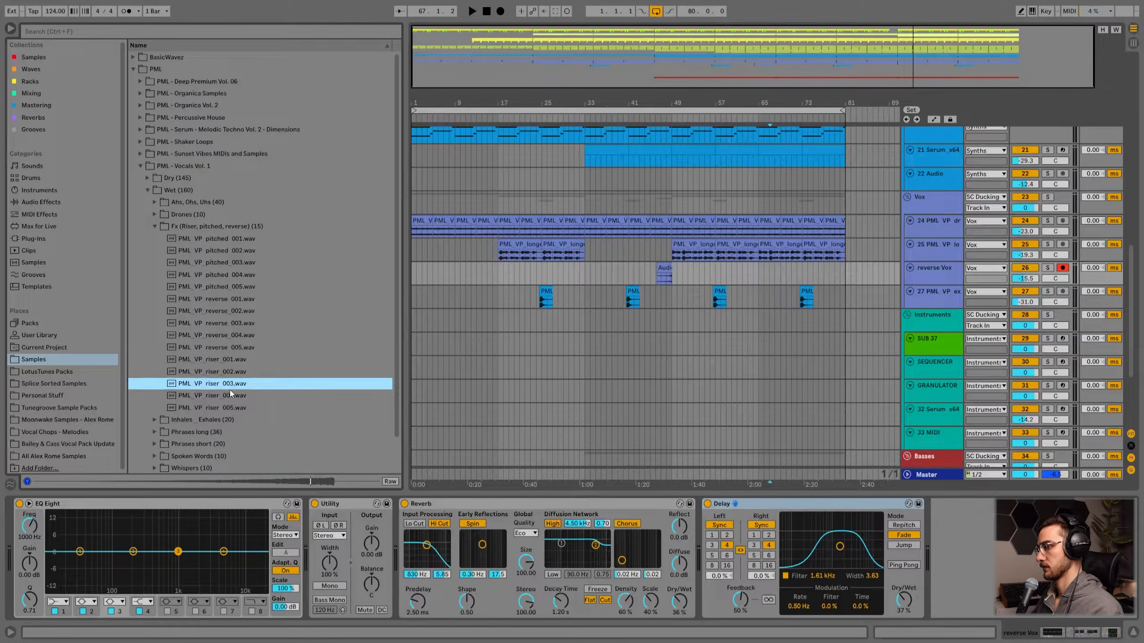
pyautogui.click(236, 408)
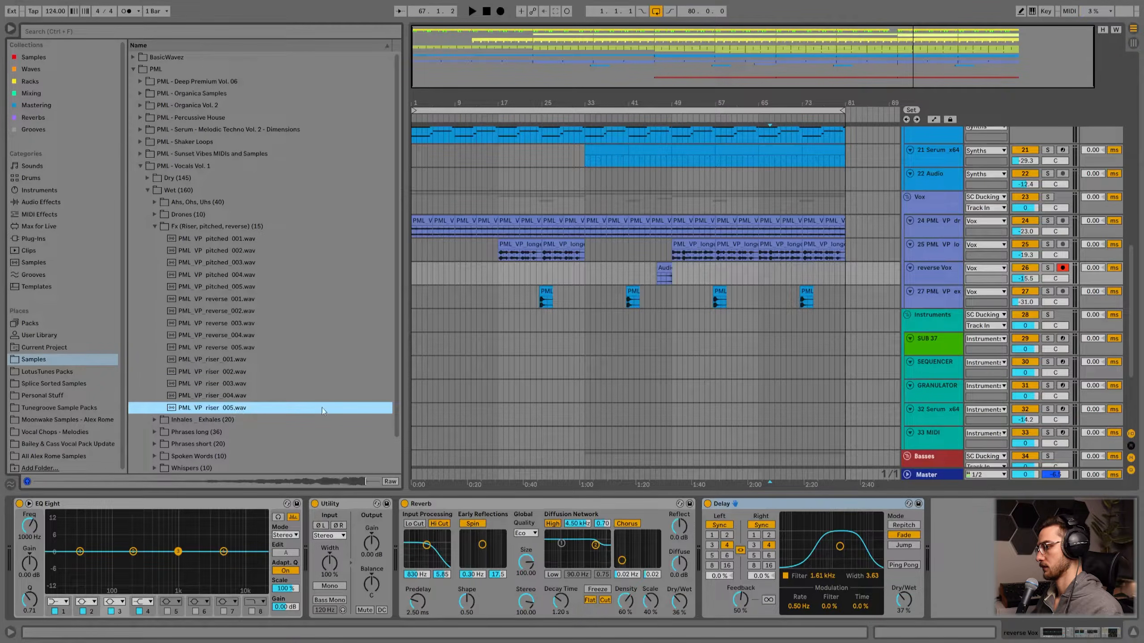
# - Insert an audio track below track 27 in the Vox group and place PML_VP_riser_005.wav on it at bar 65
pyautogui.click(568, 368)
pyautogui.click(933, 298)
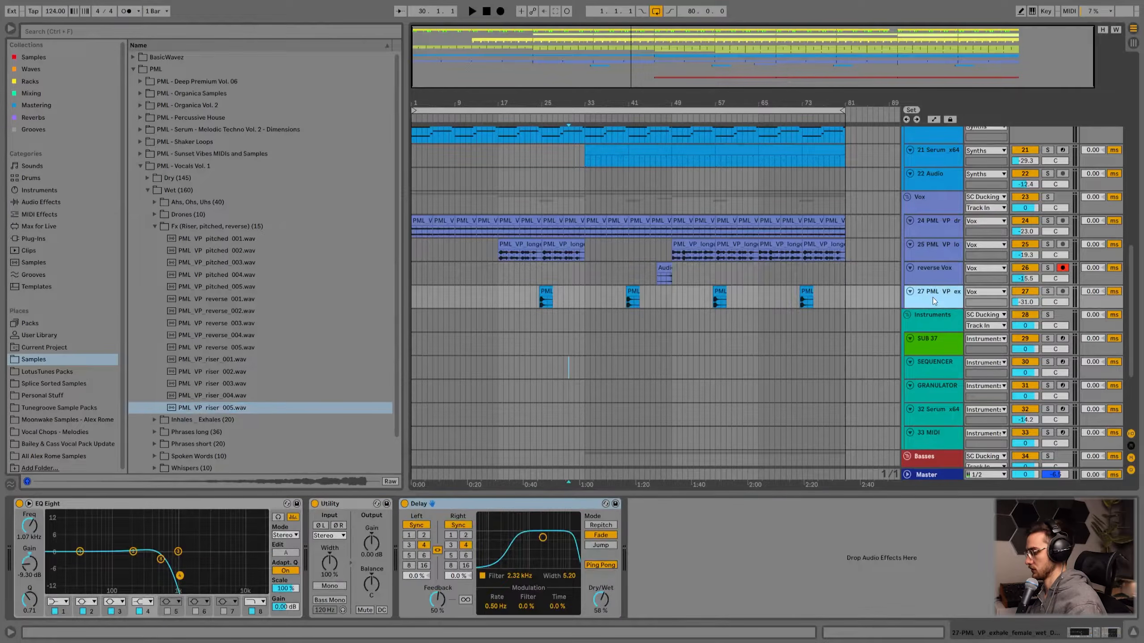
pyautogui.hotkey('ctrl', 't')
pyautogui.click(910, 315)
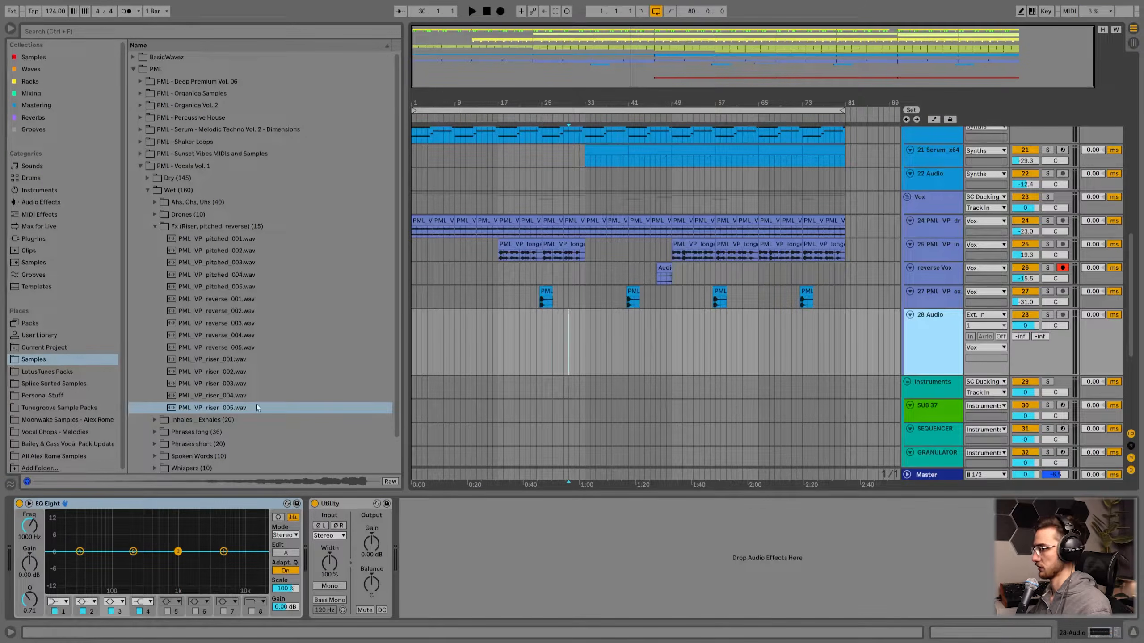
pyautogui.moveTo(202, 408); pyautogui.dragTo(746, 343)
pyautogui.press('+')
pyautogui.press('+')
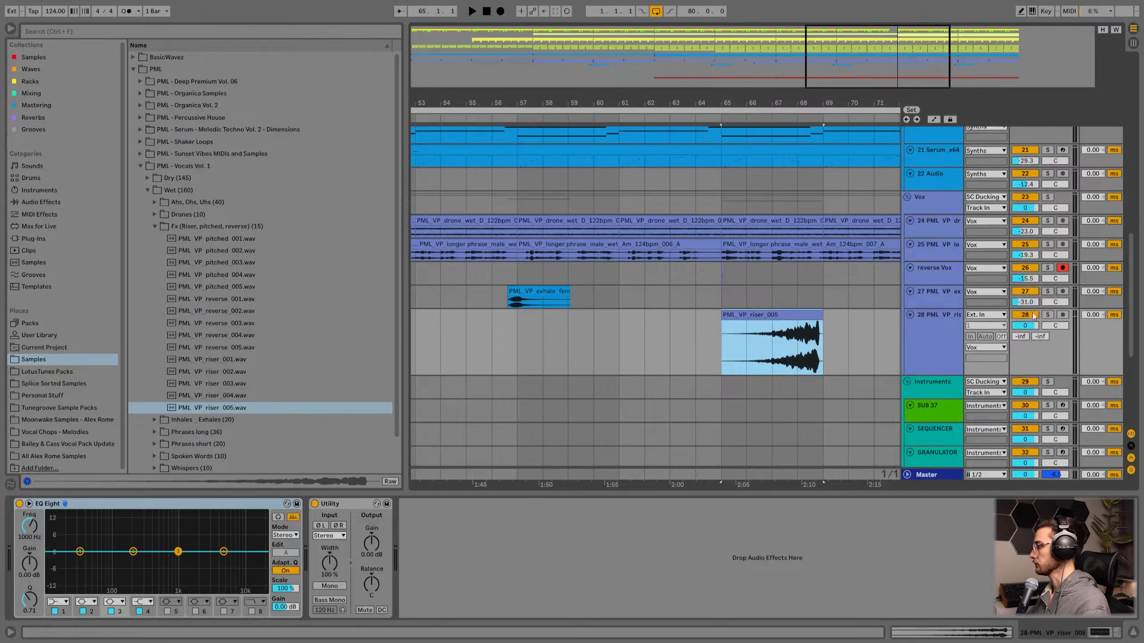
# - Lower the riser track's volume to -21.4 dB and move the riser clip so it ends around bar 73
pyautogui.moveTo(1026, 325); pyautogui.dragTo(1026, 356)
pyautogui.click(793, 316)
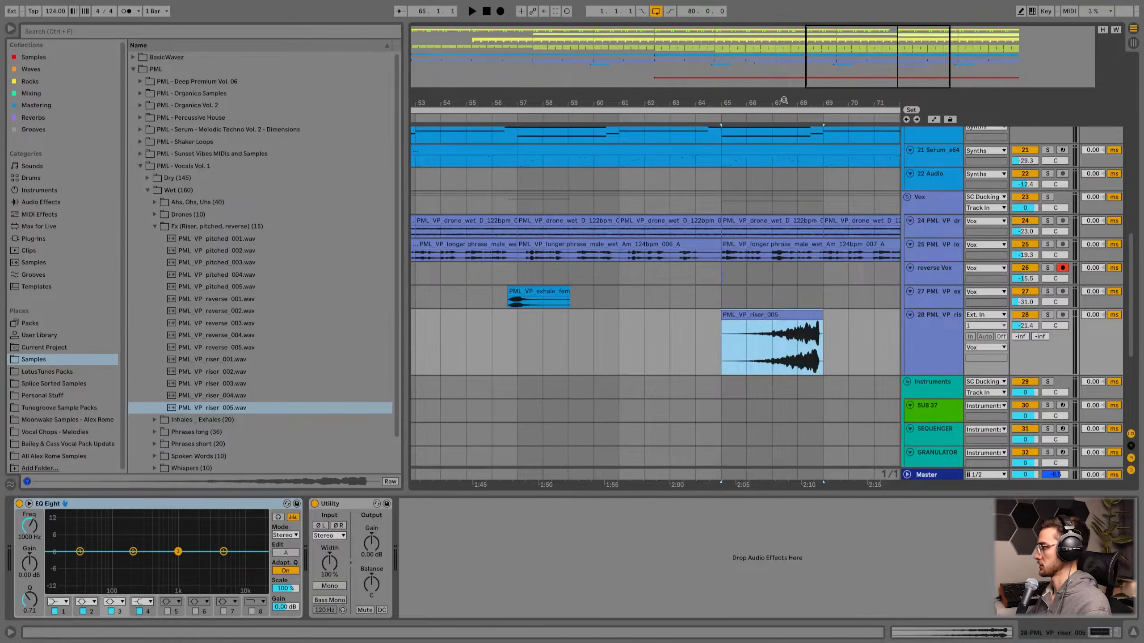
pyautogui.hscroll(5, 607, 314)
pyautogui.moveTo(629, 318)
pyautogui.mouseDown()
pyautogui.moveTo(615, 319)
pyautogui.moveTo(737, 323)
pyautogui.mouseUp()
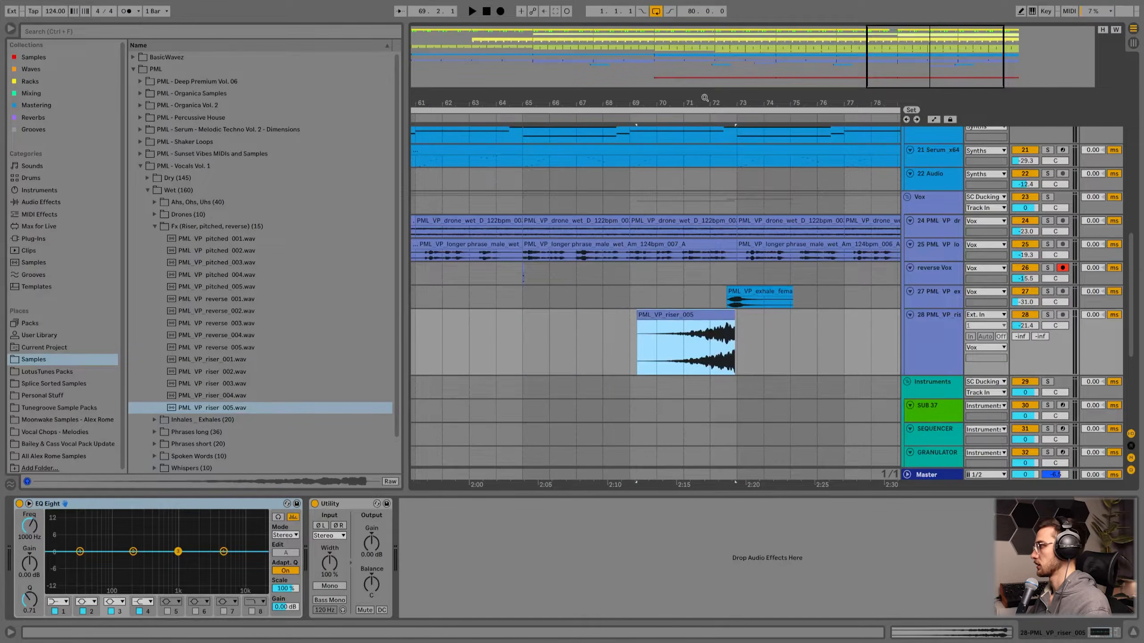
# - Add a locator at bar 65, where the open-hat layer enters, and name it Drop 1.2
pyautogui.press('-')
pyautogui.press('-')
pyautogui.press('-')
pyautogui.scroll(4, 795, 351)
pyautogui.scroll(8, 795, 350)
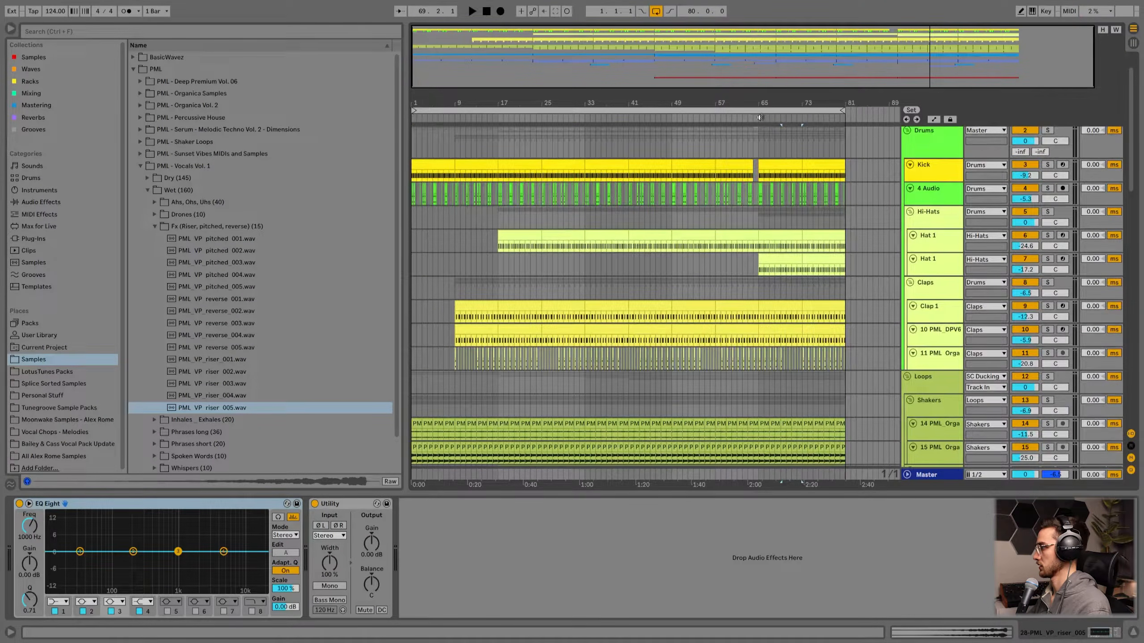
pyautogui.scroll(3, 756, 117)
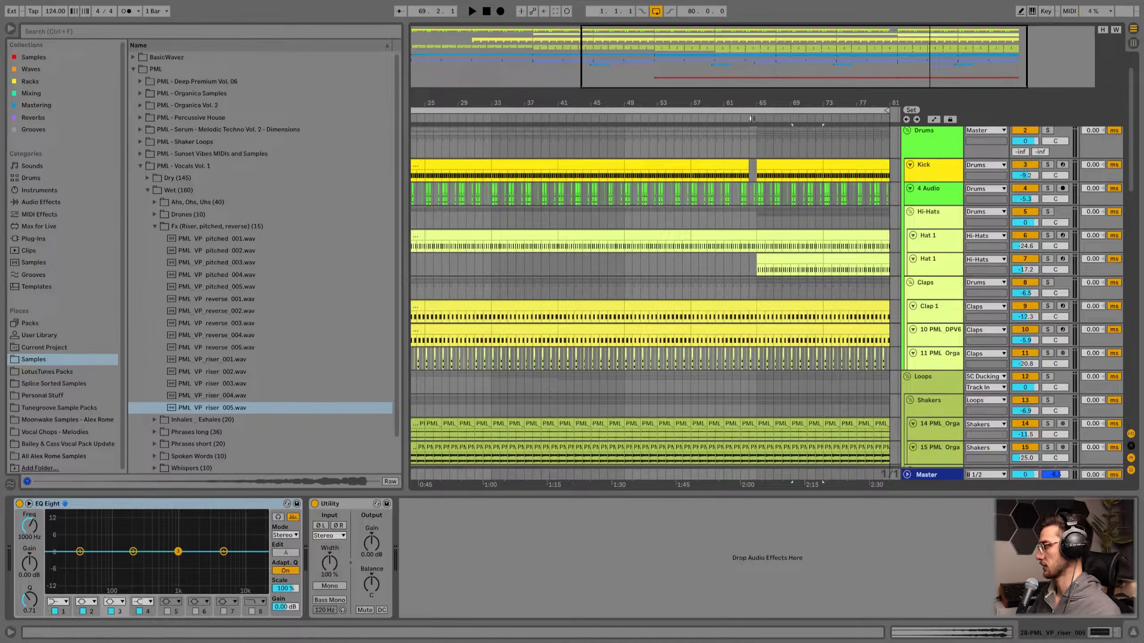
pyautogui.rightClick(759, 122)
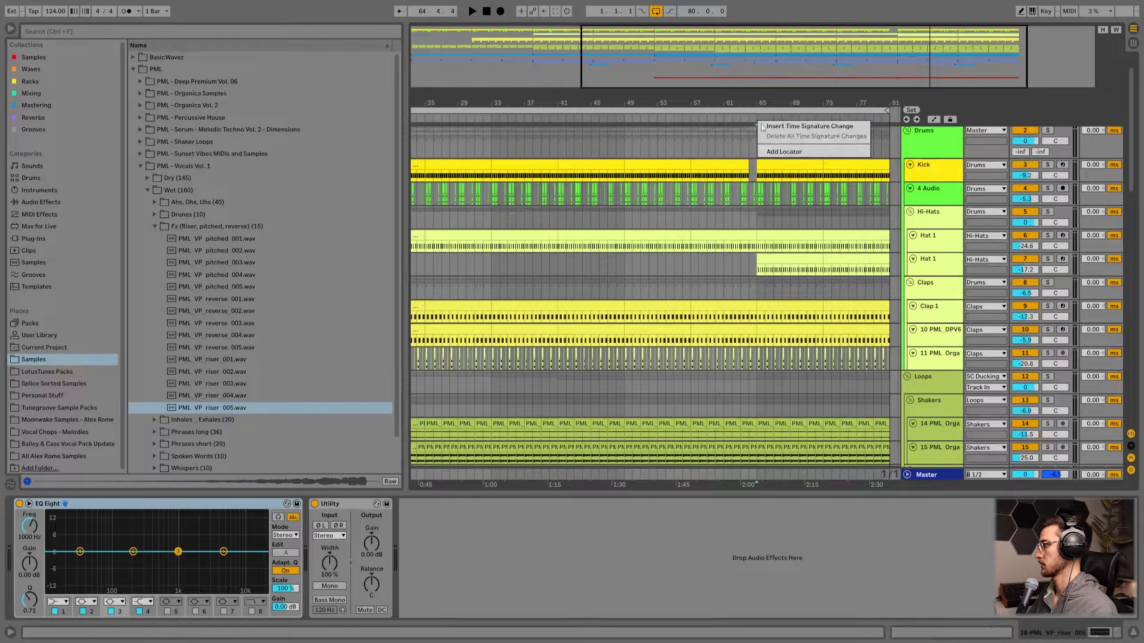
pyautogui.click(776, 153)
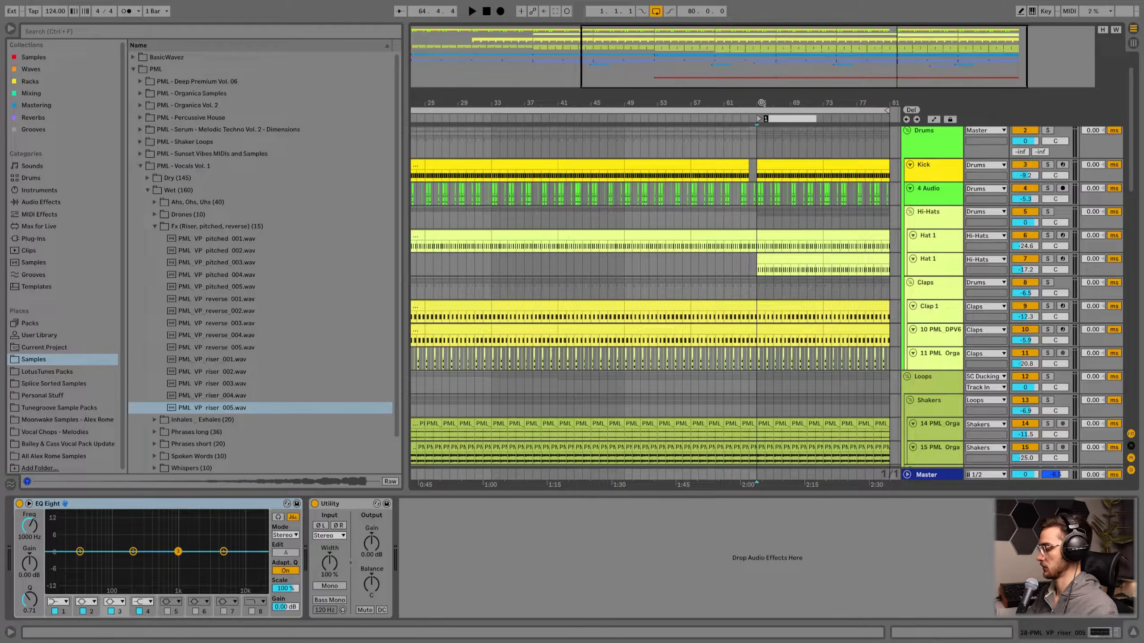
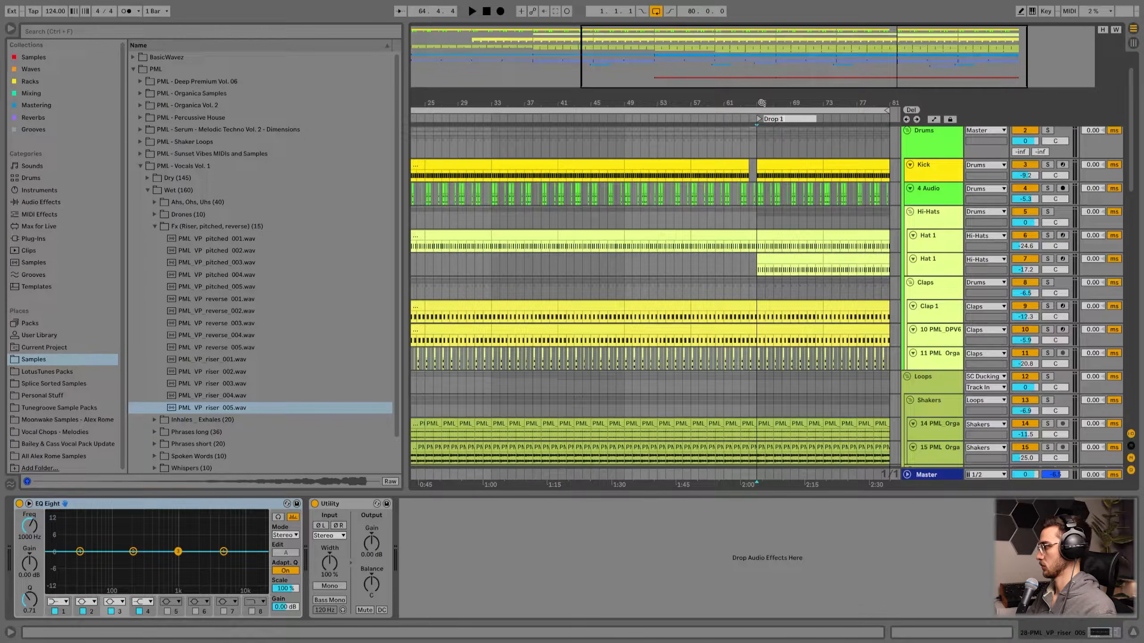
pyautogui.moveTo(756, 102); pyautogui.dragTo(757, 136)
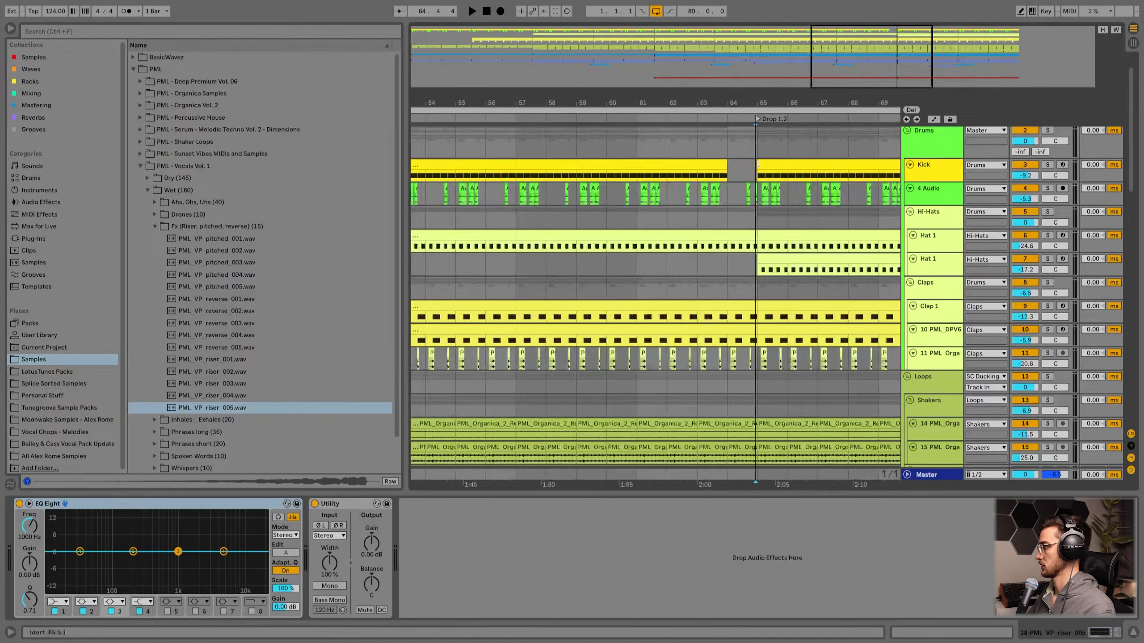
# - Move the PML_VP_riser_005 clip back to start at 61.3.2 so it builds into the Drop 1.2 locator
pyautogui.scroll(-3, 745, 300)
pyautogui.scroll(-15, 745, 300)
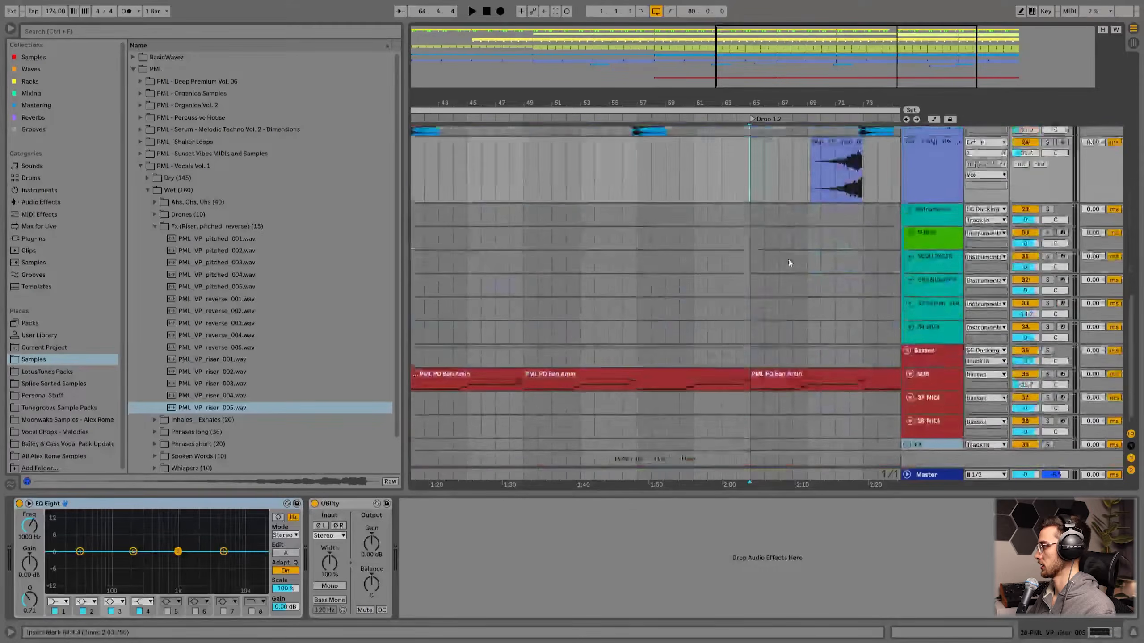
pyautogui.moveTo(781, 110); pyautogui.dragTo(700, 131)
pyautogui.click(806, 218)
pyautogui.moveTo(806, 218); pyautogui.dragTo(642, 225)
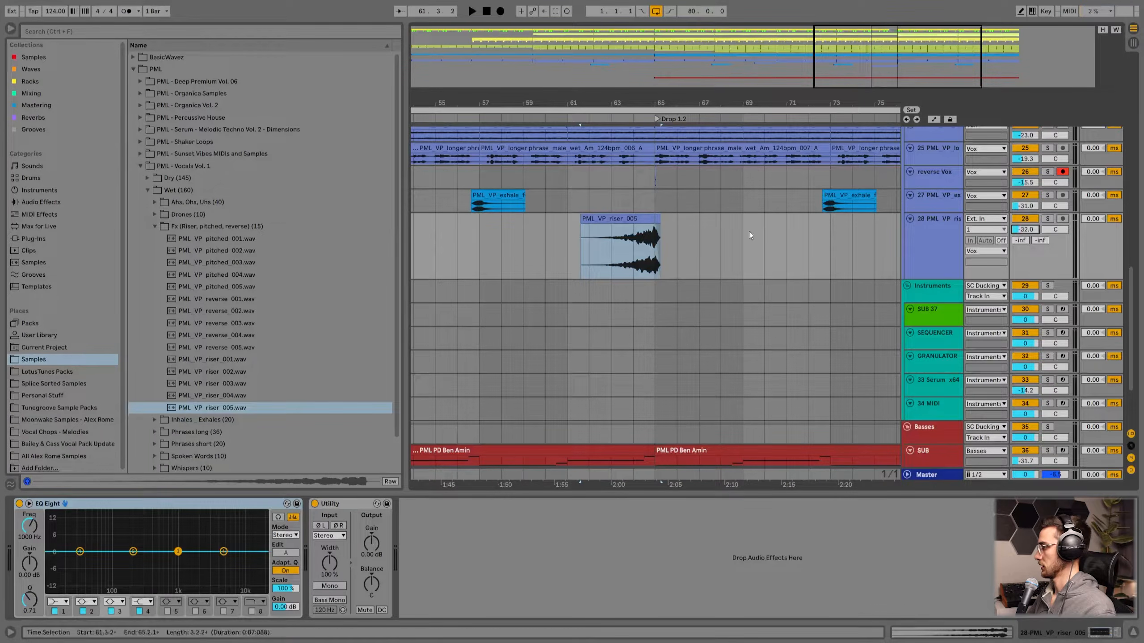
# - Play the riser into the drop from 64.1.1 and set its track volume to -28.3 dB
pyautogui.doubleClick(620, 256)
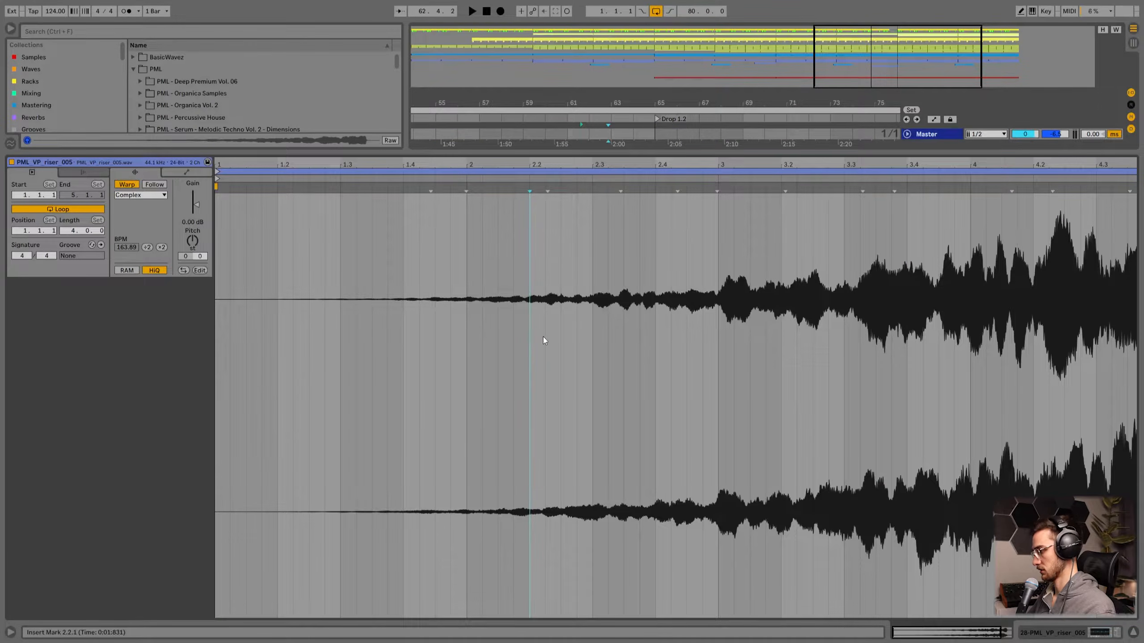
pyautogui.press('space')
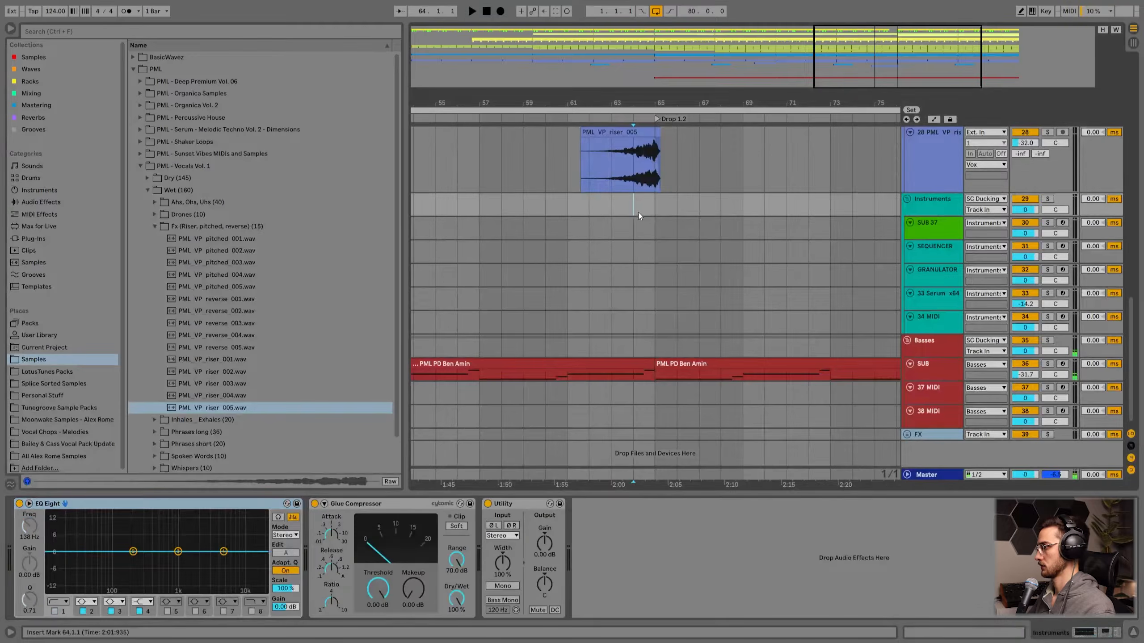
pyautogui.press('space')
pyautogui.scroll(3, 638, 212)
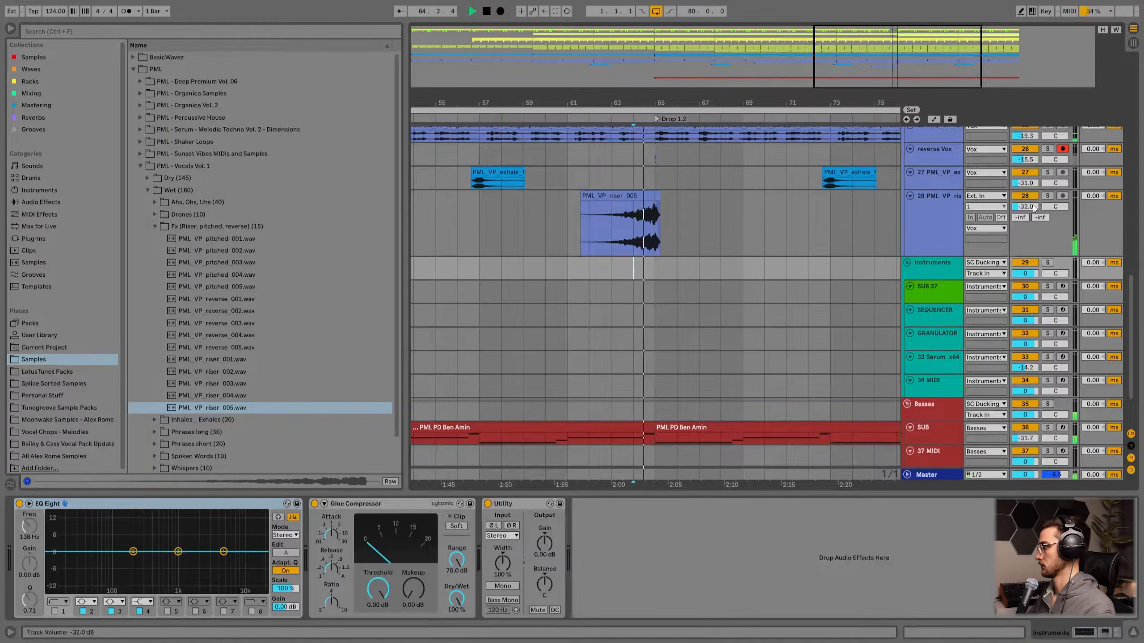
pyautogui.click(641, 218)
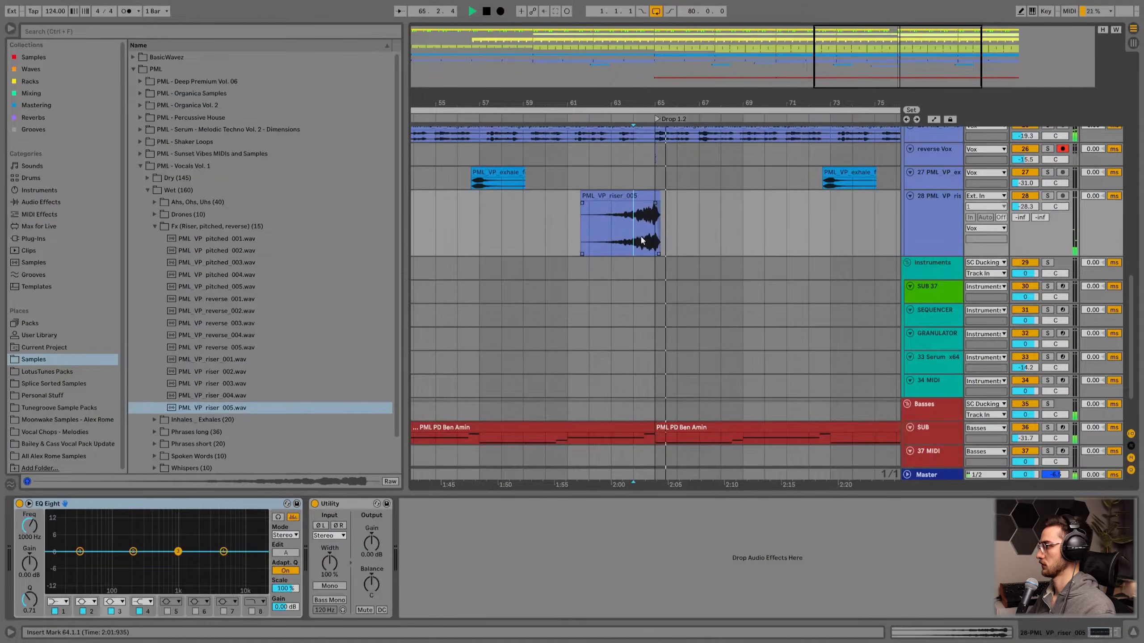
# - Stop playback and add a Delay from the Mixing collection to the riser track after the Utility
pyautogui.click(20, 92)
pyautogui.click(52, 29)
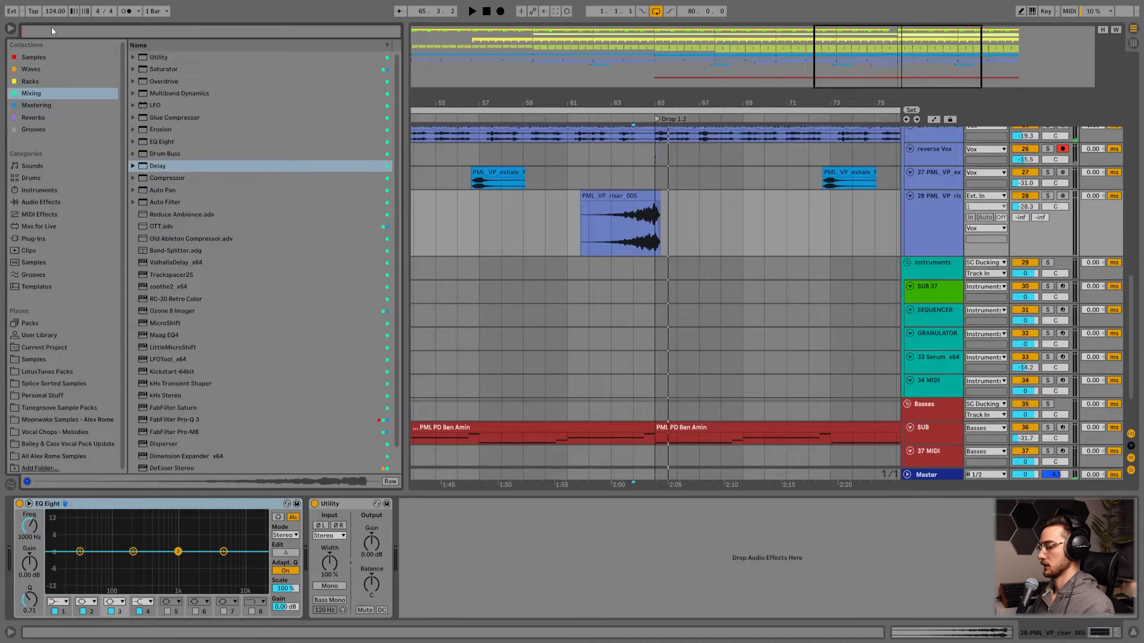
pyautogui.write('delay')
pyautogui.press('Down')
pyautogui.press('Return')
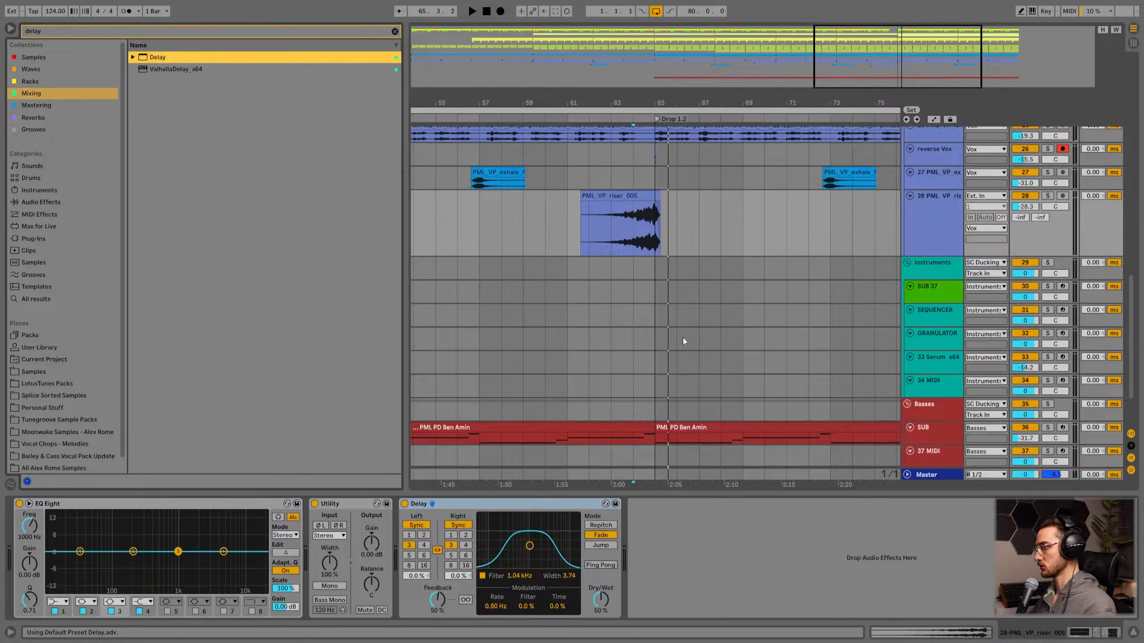
# - Set the riser's Delay to 4 sixteenths, filter 2.79 kHz, width 4.19 and dry/wet 56 % while playing from 64.1.1
pyautogui.click(466, 545)
pyautogui.press('space')
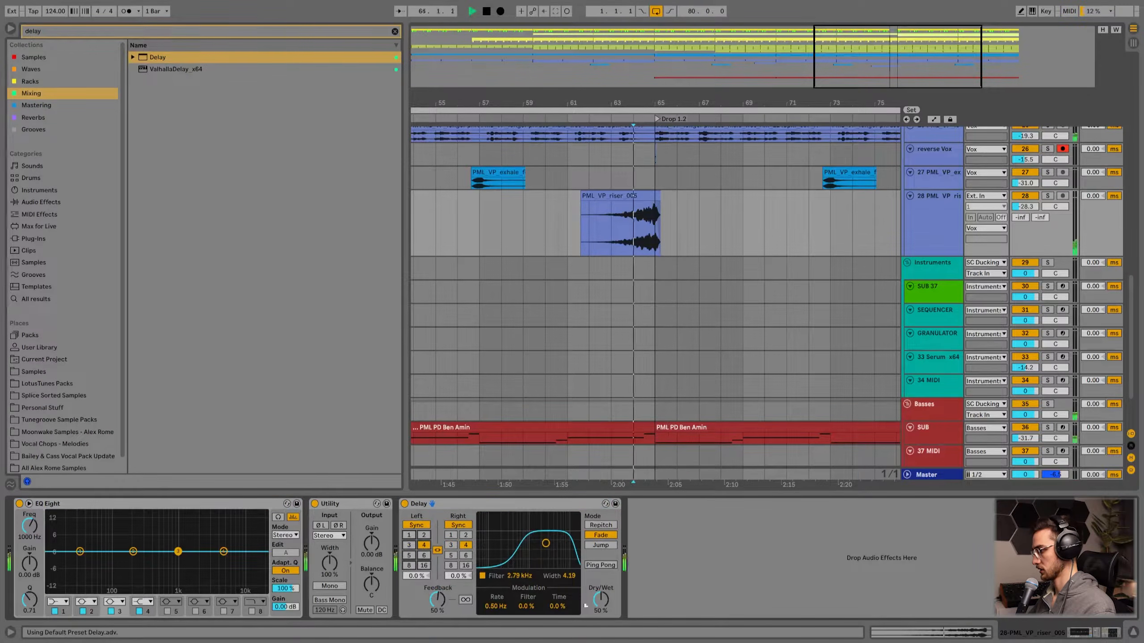
pyautogui.moveTo(601, 600); pyautogui.dragTo(601, 595)
# - Open the 21 Serum synth, stop playback, and show that track's Fil Cutoff automation in an enlarged lane
pyautogui.scroll(1, 533, 304)
pyautogui.scroll(3, 534, 304)
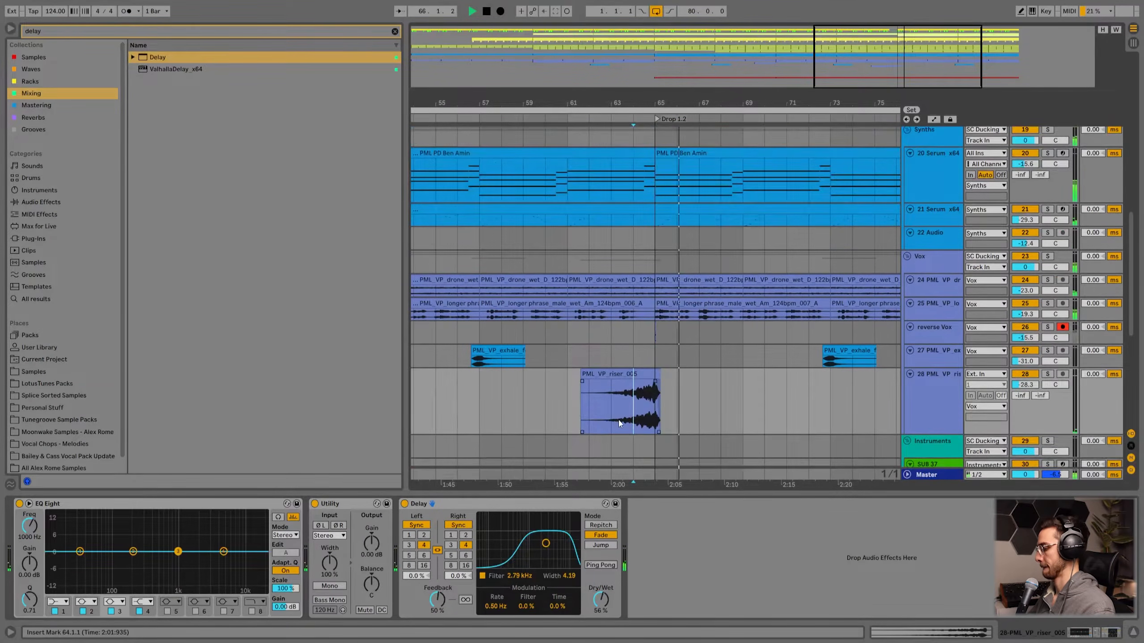
pyautogui.scroll(2, 617, 349)
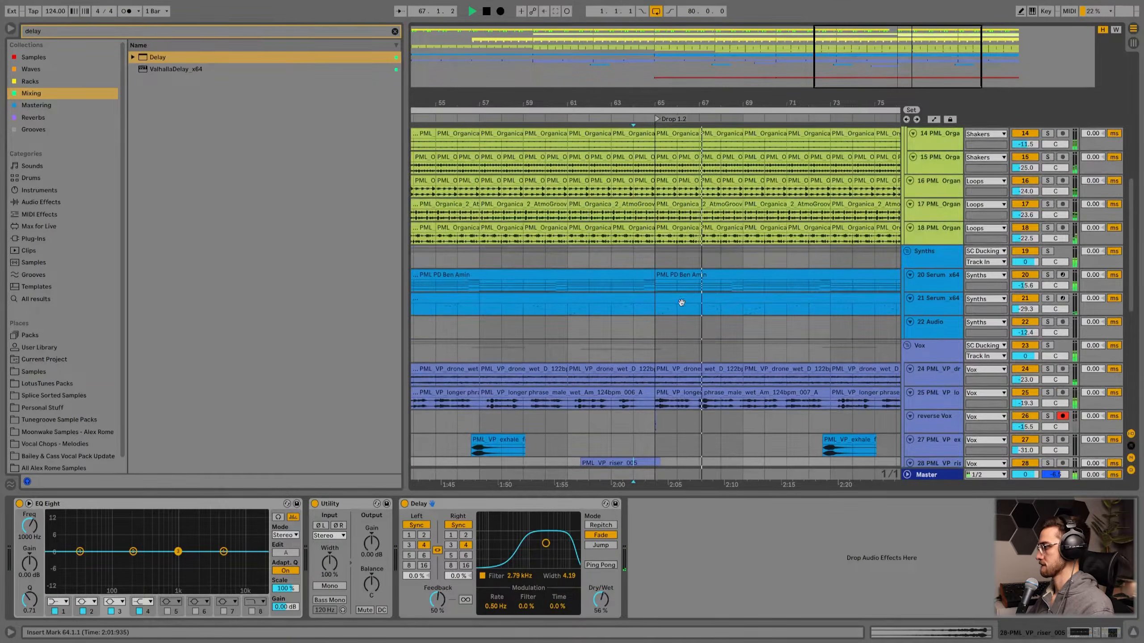
pyautogui.click(679, 302)
pyautogui.scroll(-2, 608, 303)
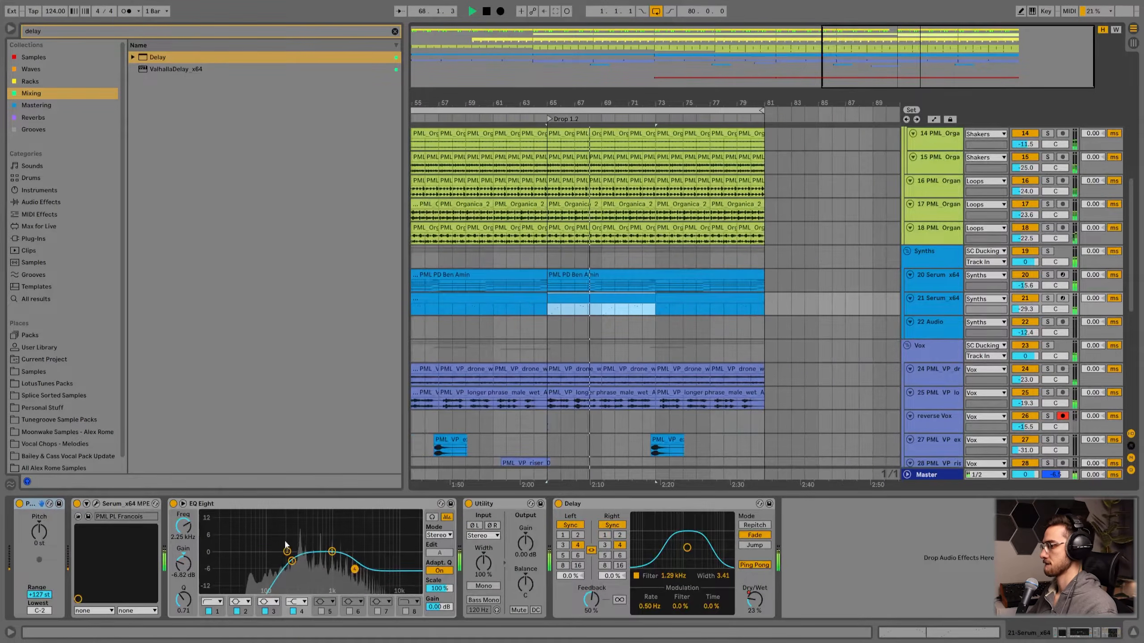
pyautogui.click(96, 504)
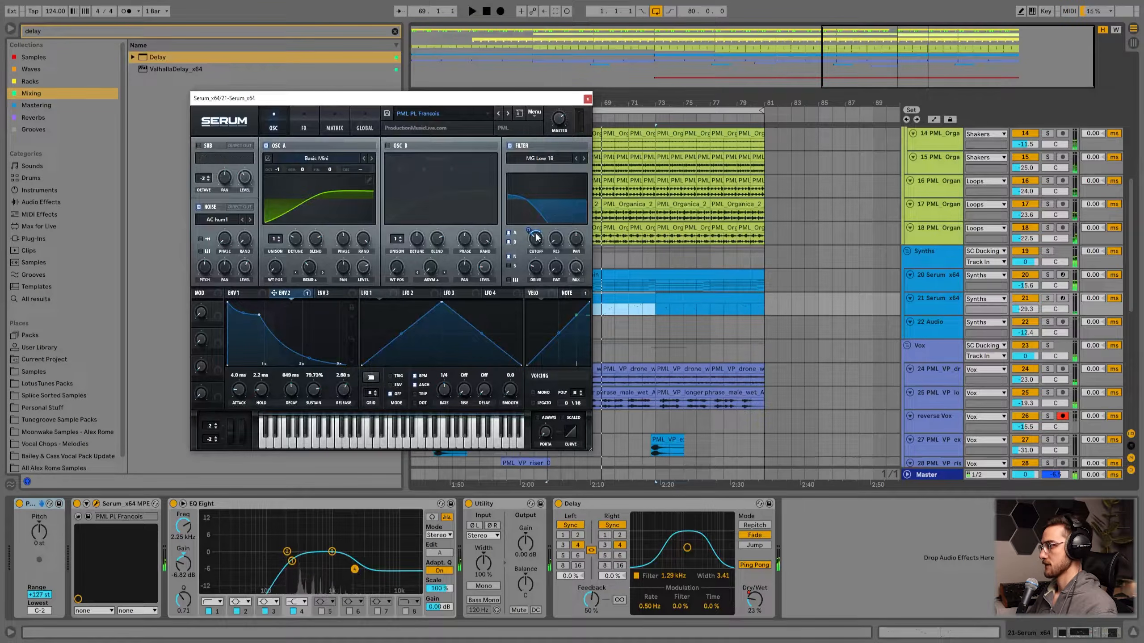
pyautogui.press('a')
pyautogui.moveTo(935, 314); pyautogui.dragTo(934, 346)
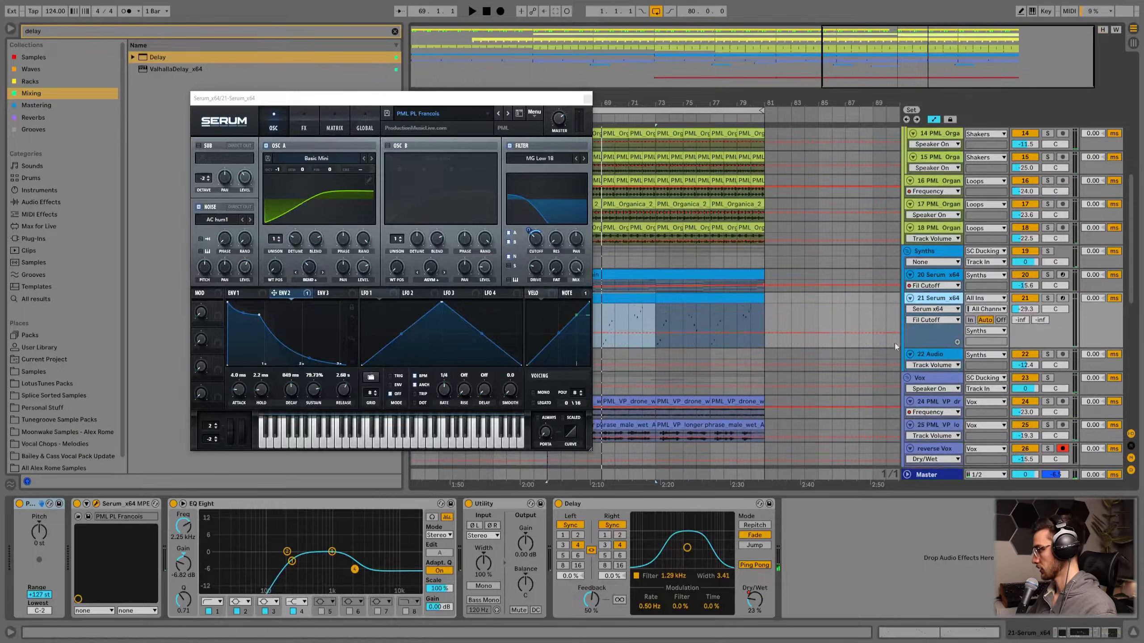
# - Draw a rising Fil Cutoff ramp on the 21 Serum track from bar 73 to bar 81 and play it
pyautogui.click(711, 331)
pyautogui.click(656, 332)
pyautogui.moveTo(767, 335)
pyautogui.mouseDown()
pyautogui.moveTo(766, 323)
pyautogui.moveTo(771, 335)
pyautogui.mouseUp()
pyautogui.click(695, 315)
pyautogui.press('space')
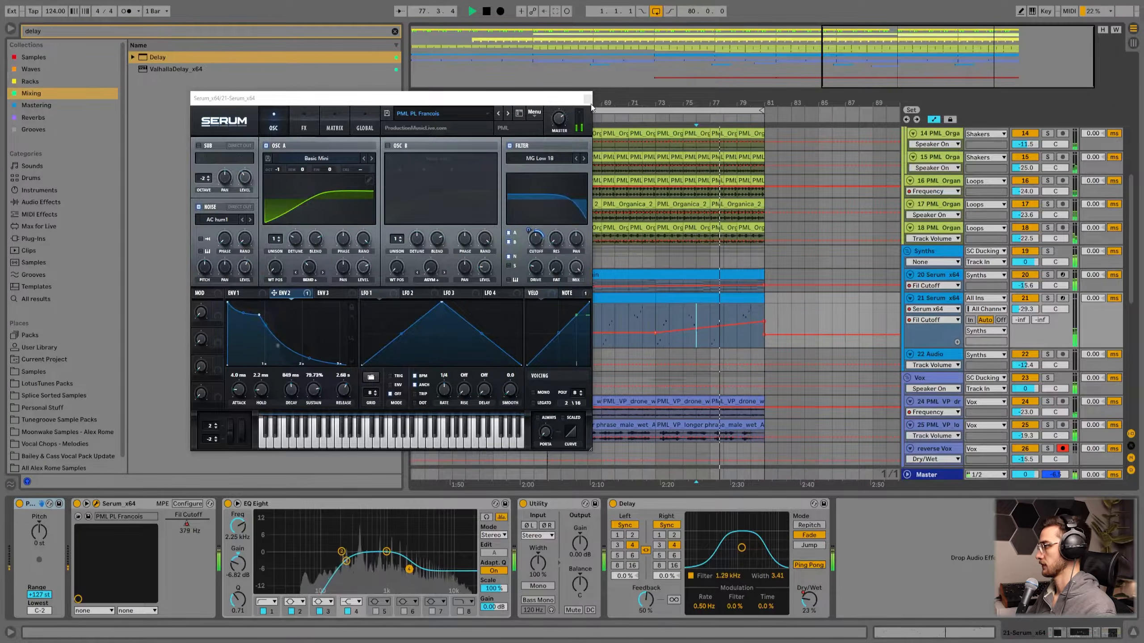
# - Close the Serum window, look over the tracks around the new cutoff ramp and stop playback
pyautogui.click(587, 98)
pyautogui.click(729, 299)
pyautogui.moveTo(710, 103); pyautogui.dragTo(710, 93)
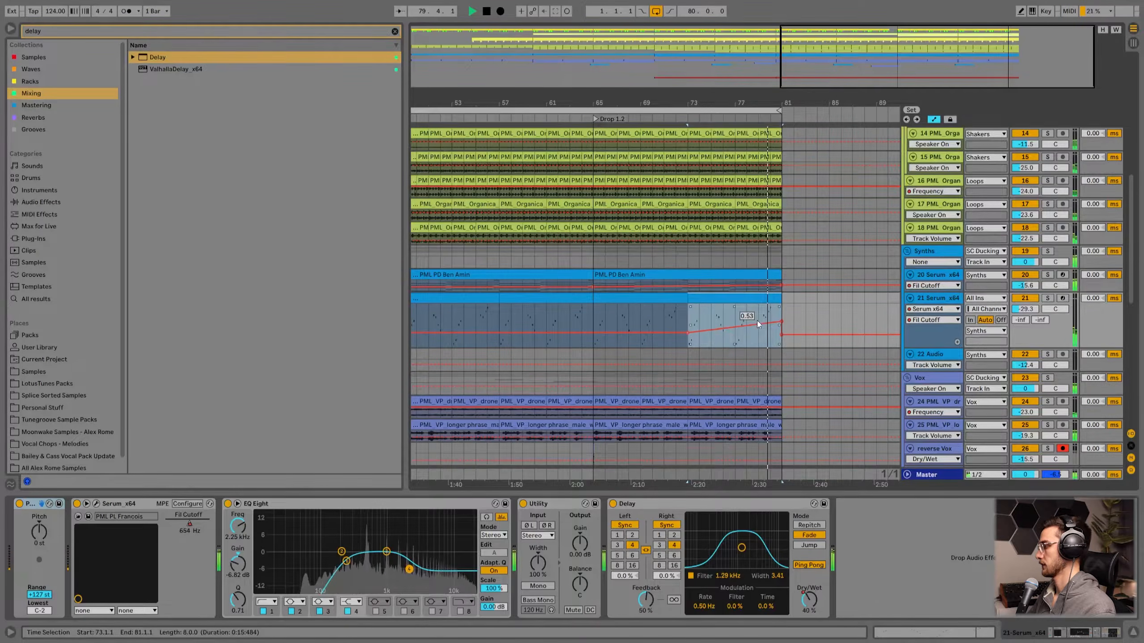
pyautogui.scroll(-3, 757, 320)
pyautogui.scroll(2, 765, 279)
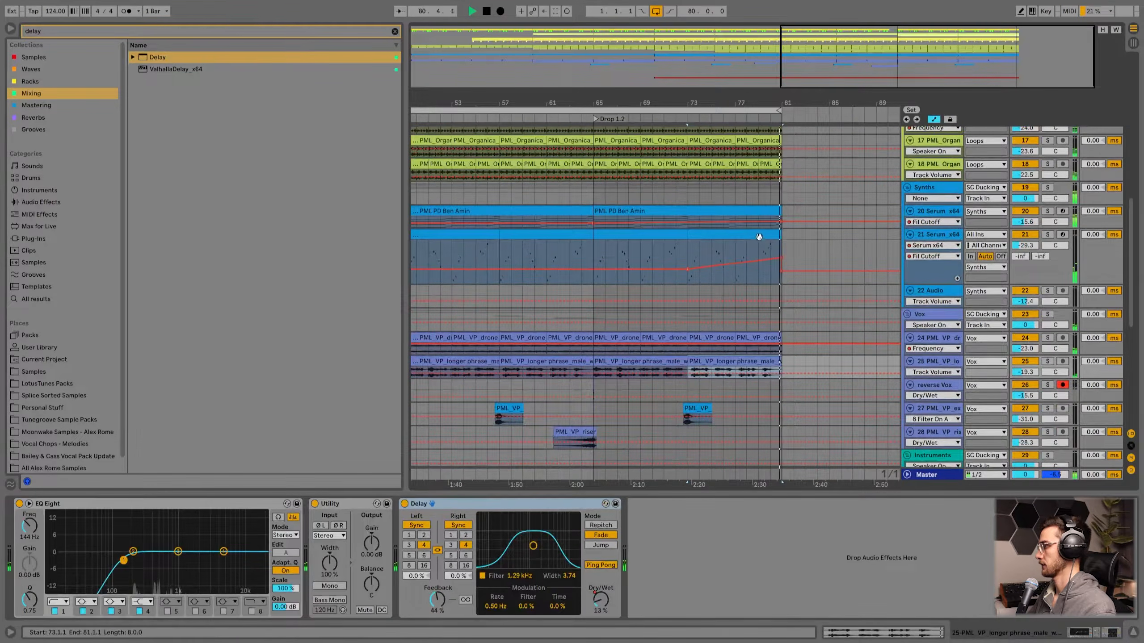
pyautogui.scroll(7, 647, 302)
pyautogui.press('space')
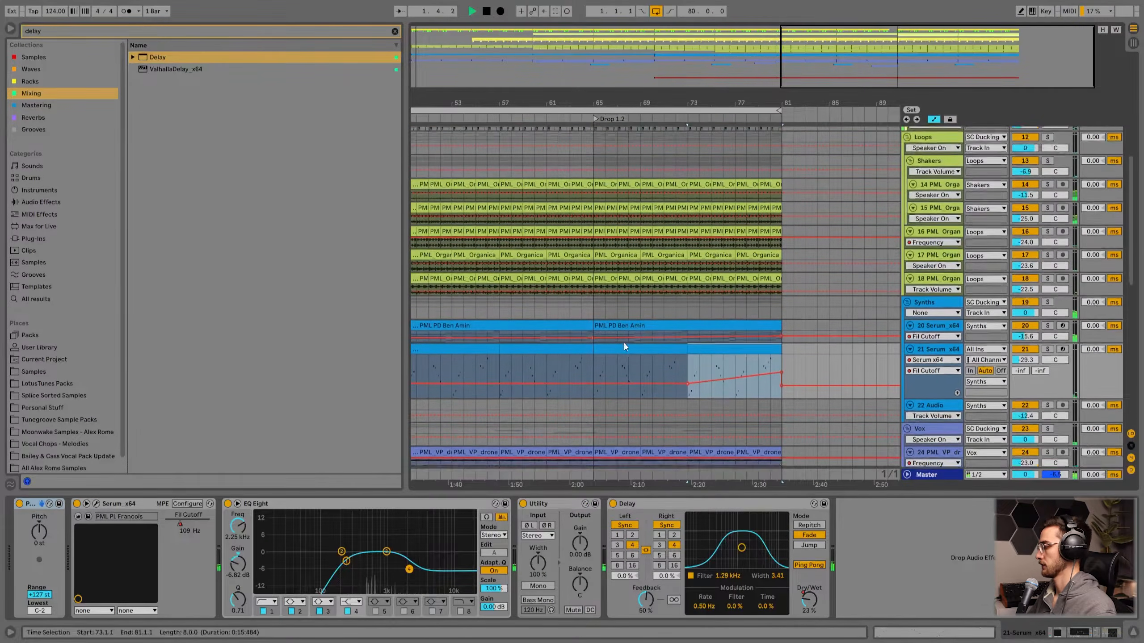
# - Play the arrangement from 62.1.1 into the Drop 1.2 locator and review the drum tracks
pyautogui.click(575, 242)
pyautogui.doubleClick(582, 76)
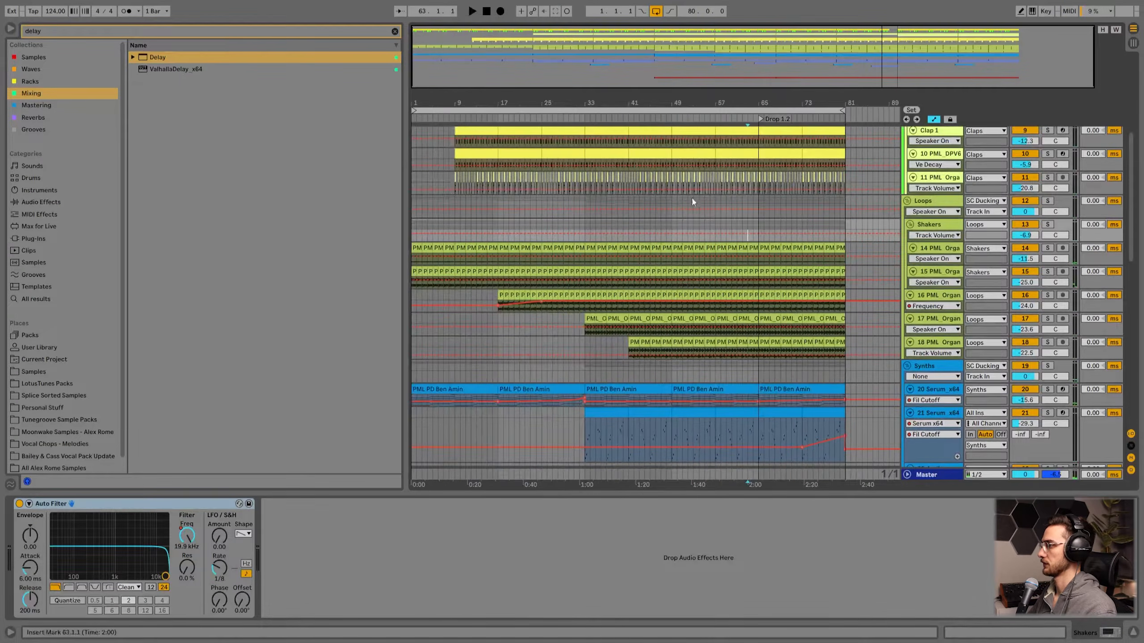
pyautogui.press('space')
pyautogui.scroll(7, 766, 248)
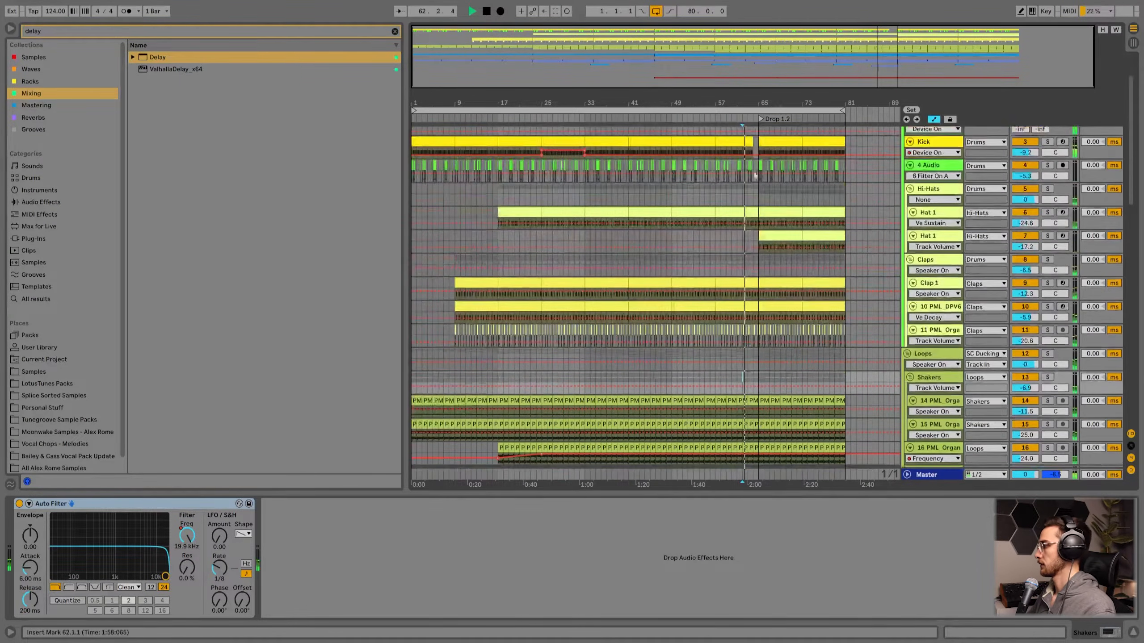
pyautogui.moveTo(759, 103); pyautogui.dragTo(758, 156)
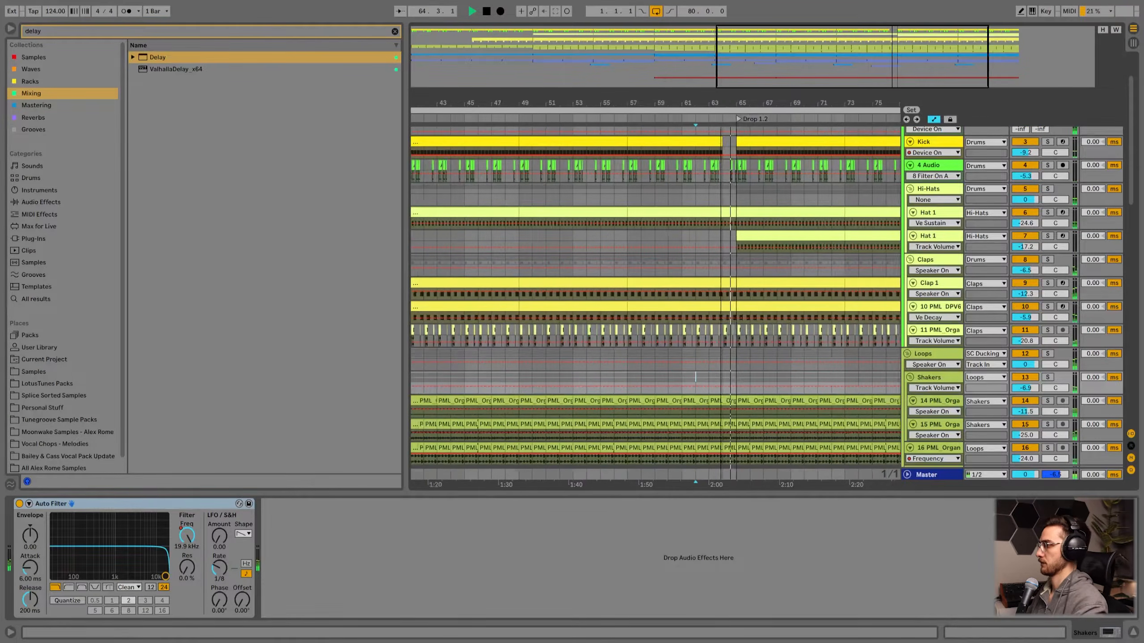
# - Stop playback and move both longer-phrase male vocal clips on track 25 from bars 65–81 to bars 81–97
pyautogui.scroll(-14, 696, 377)
pyautogui.scroll(-1, 613, 391)
pyautogui.click(635, 374)
pyautogui.press('space')
pyautogui.keyDown('shift'); pyautogui.click(757, 374); pyautogui.keyUp('shift')
pyautogui.moveTo(632, 376); pyautogui.dragTo(816, 384)
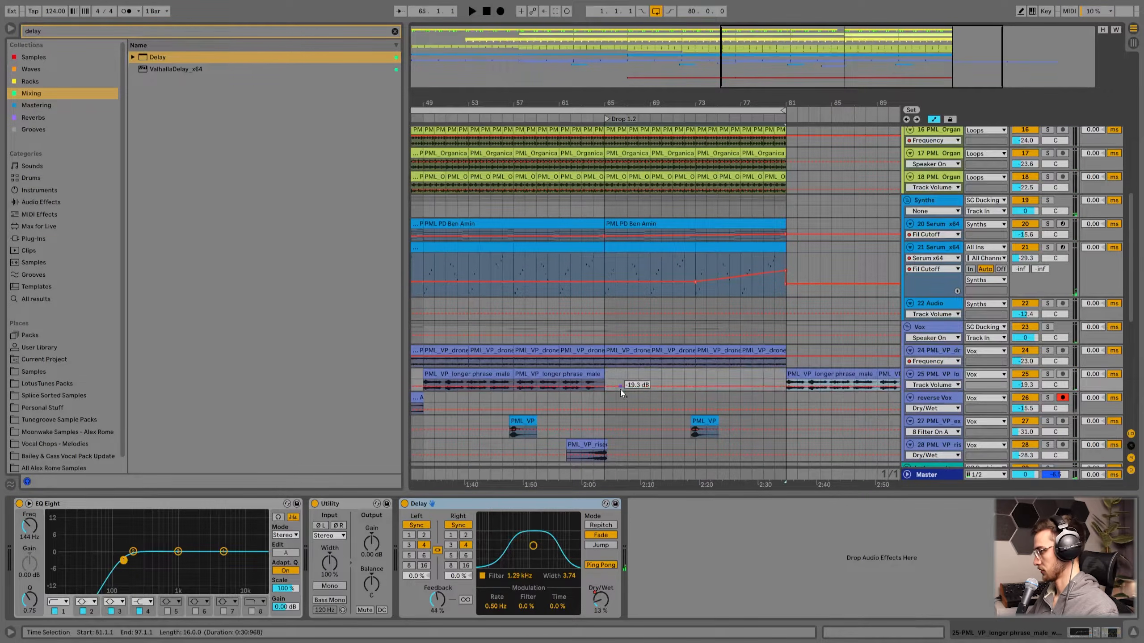
# - Extend the end of the arrangement loop to bar 97
pyautogui.click(593, 337)
pyautogui.scroll(-3, 619, 336)
pyautogui.moveTo(790, 102)
pyautogui.mouseDown()
pyautogui.moveTo(669, 103)
pyautogui.moveTo(844, 110)
pyautogui.mouseUp()
pyautogui.click(659, 250)
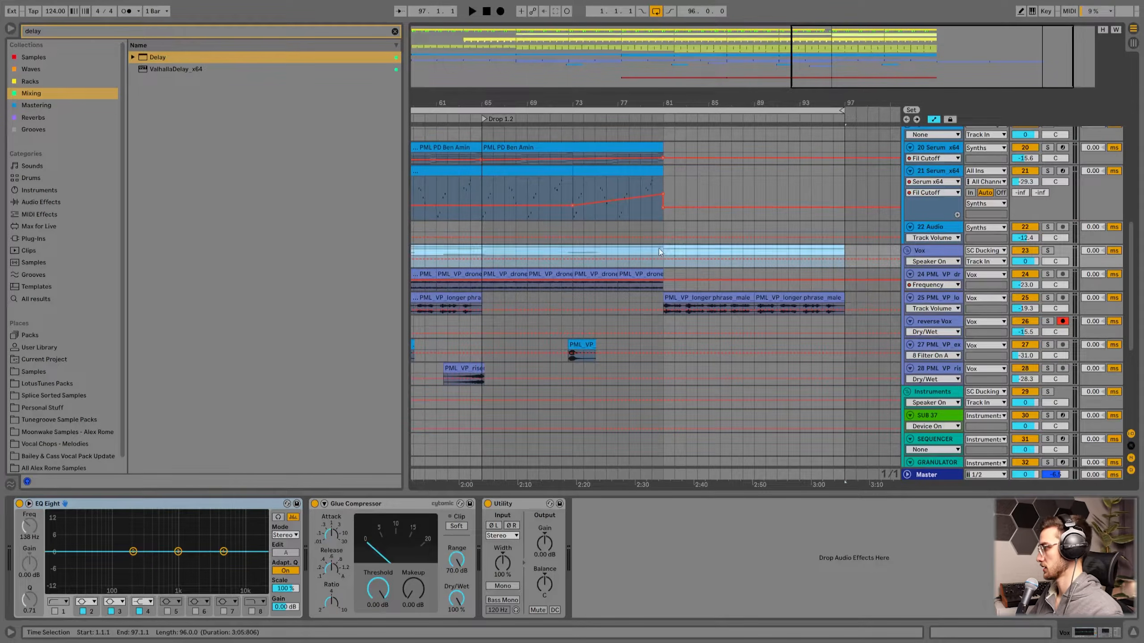
# - Enlarge the 20 Serum lane and duplicate its PML PD Ben Amin clip from bars 65–81 to bars 81–97
pyautogui.scroll(5, 655, 271)
pyautogui.click(634, 295)
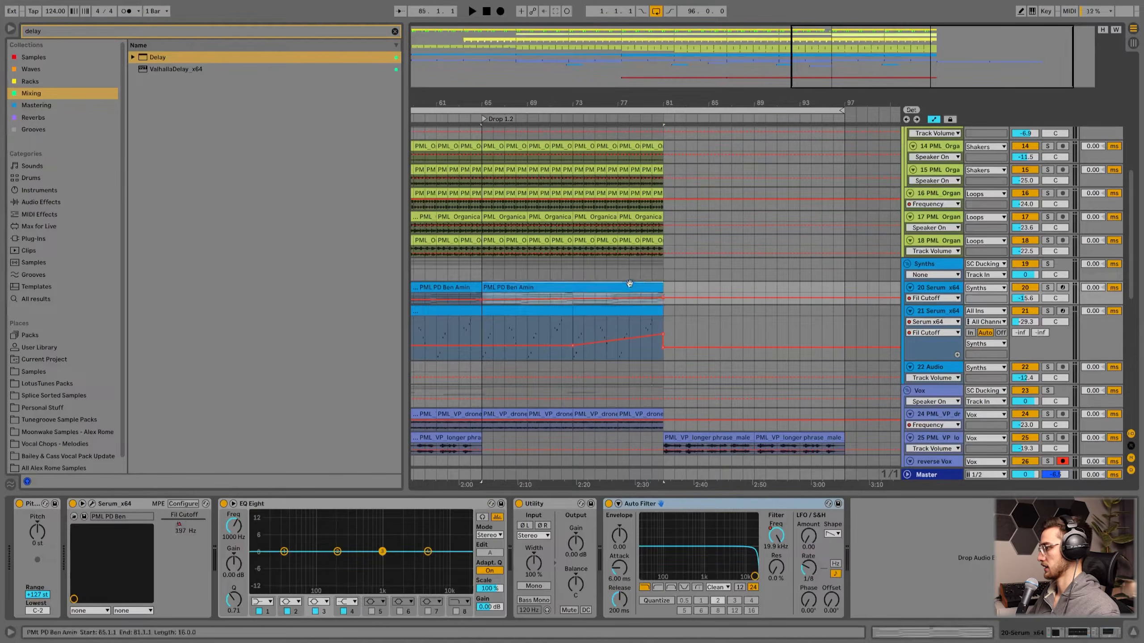
pyautogui.moveTo(924, 305); pyautogui.dragTo(924, 347)
pyautogui.click(604, 287)
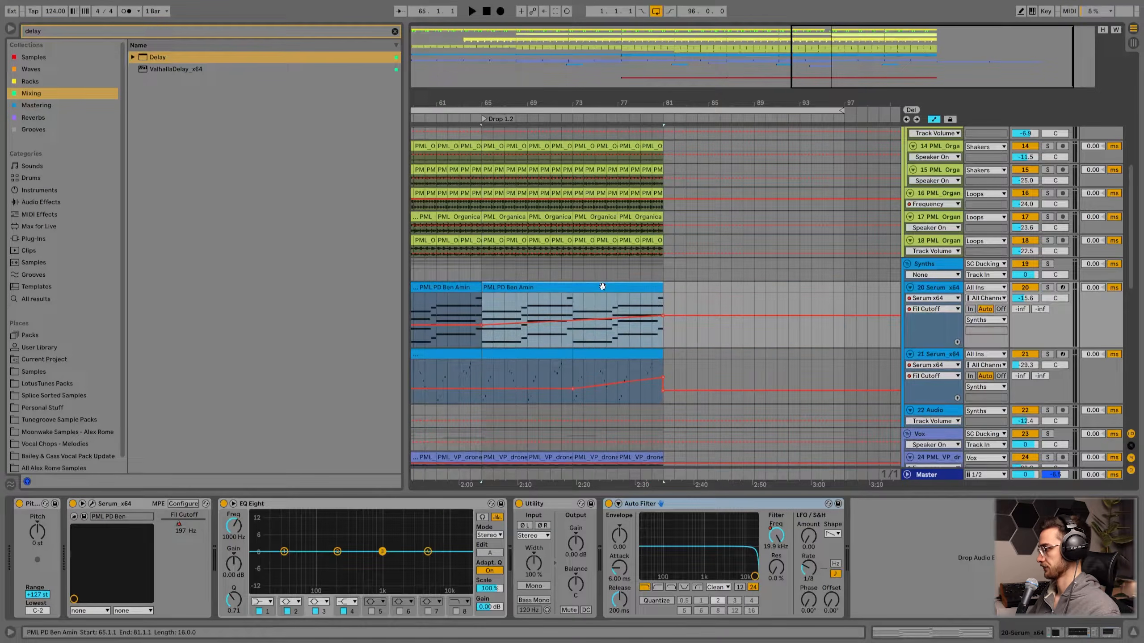
pyautogui.hotkey('ctrl', 'd')
pyautogui.click(686, 304)
pyautogui.click(646, 300)
# - Play from bar 79 and remove the Kick clip's last bar, from bar 80 to bar 81
pyautogui.press('space')
pyautogui.scroll(-8, 635, 325)
pyautogui.scroll(20, 671, 382)
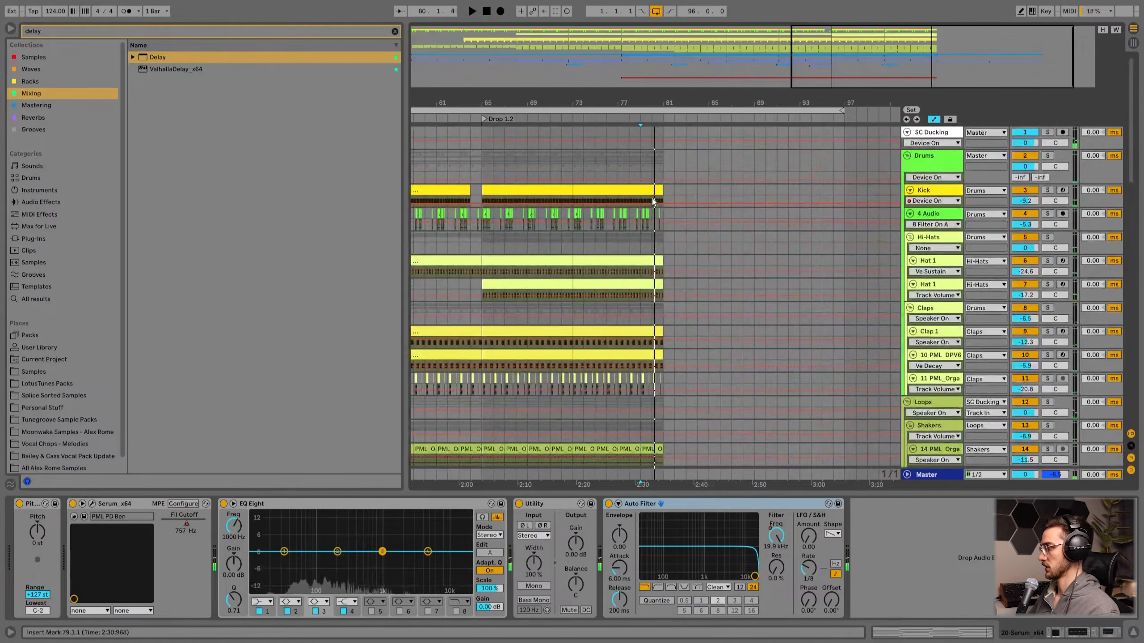
pyautogui.click(654, 168)
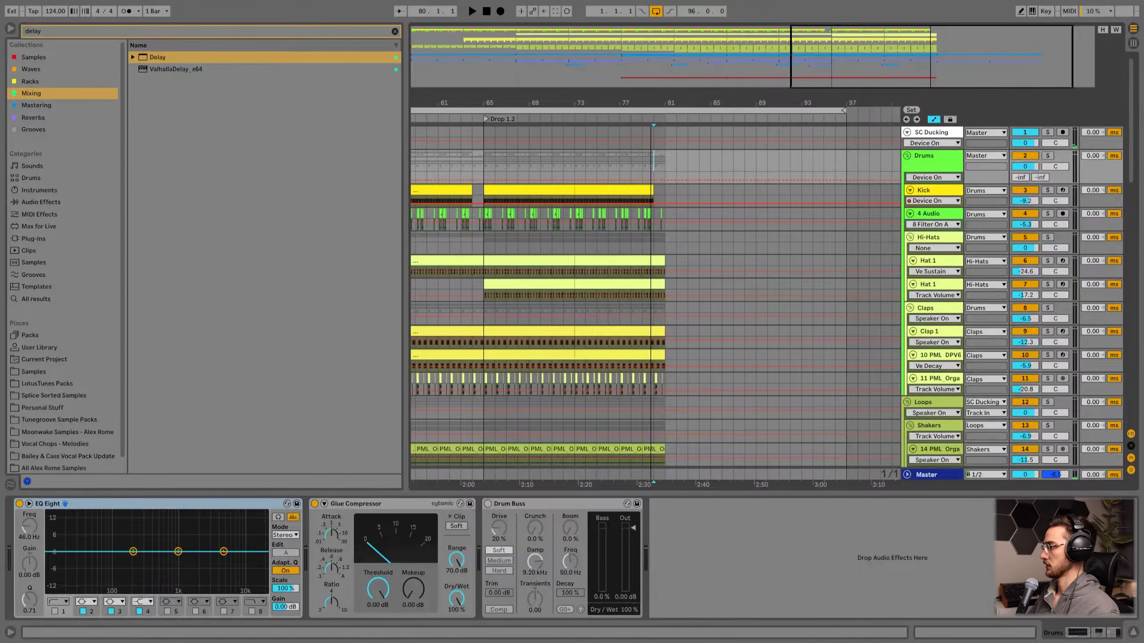
# - Copy the vocal riser before Drop 1.2 to lead into bar 81, and play the transition from 80.1.1
pyautogui.scroll(-15, 649, 384)
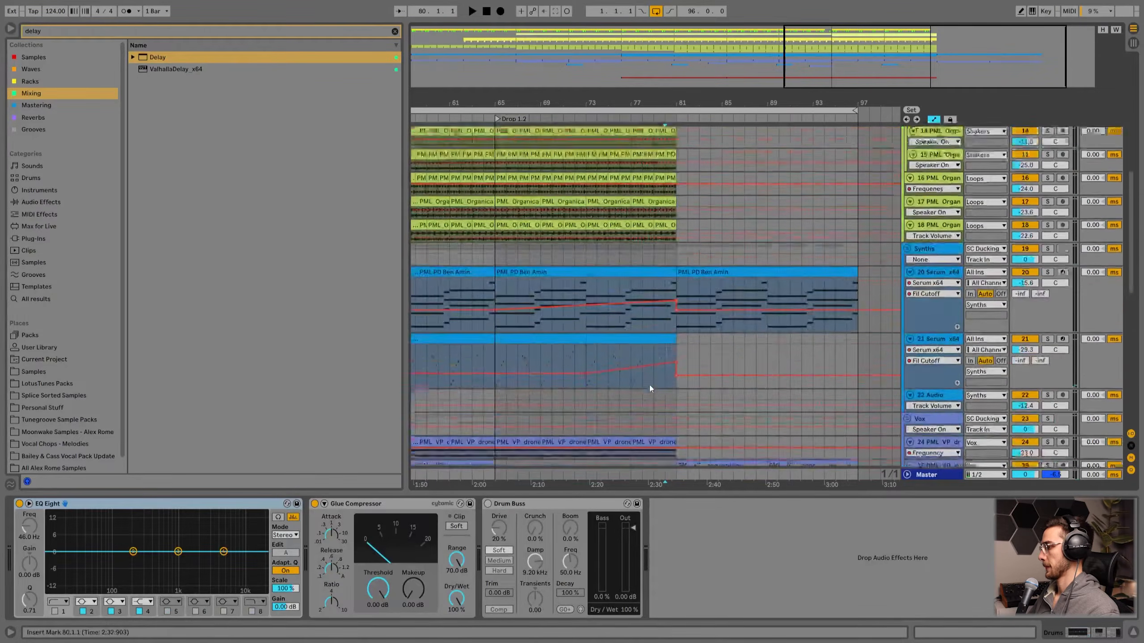
pyautogui.moveTo(482, 359); pyautogui.dragTo(654, 361)
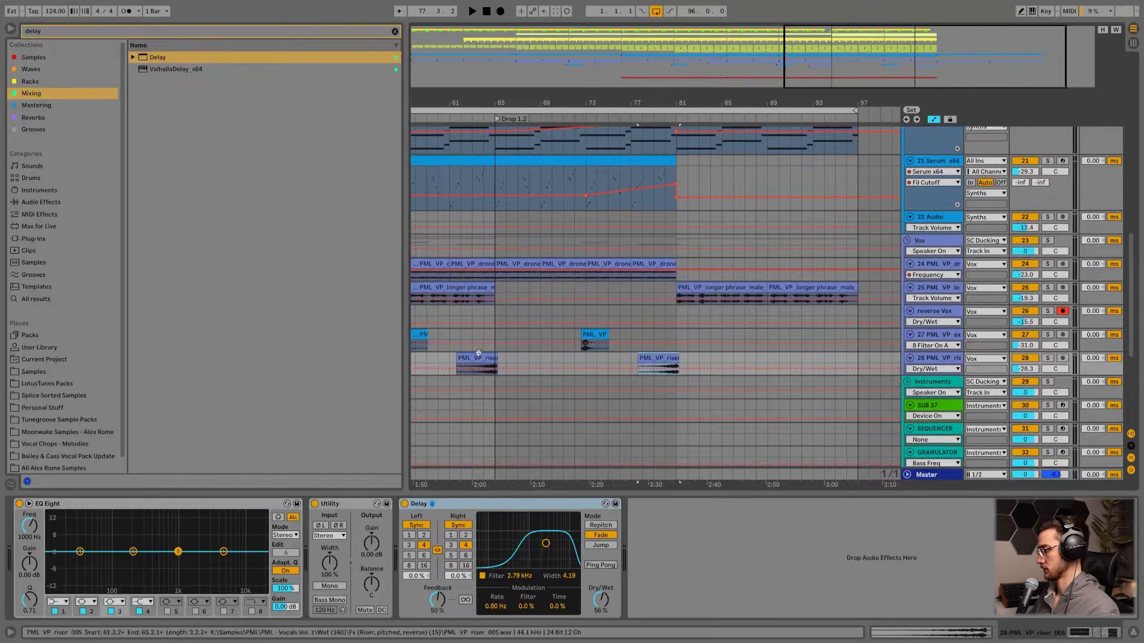
pyautogui.click(483, 333)
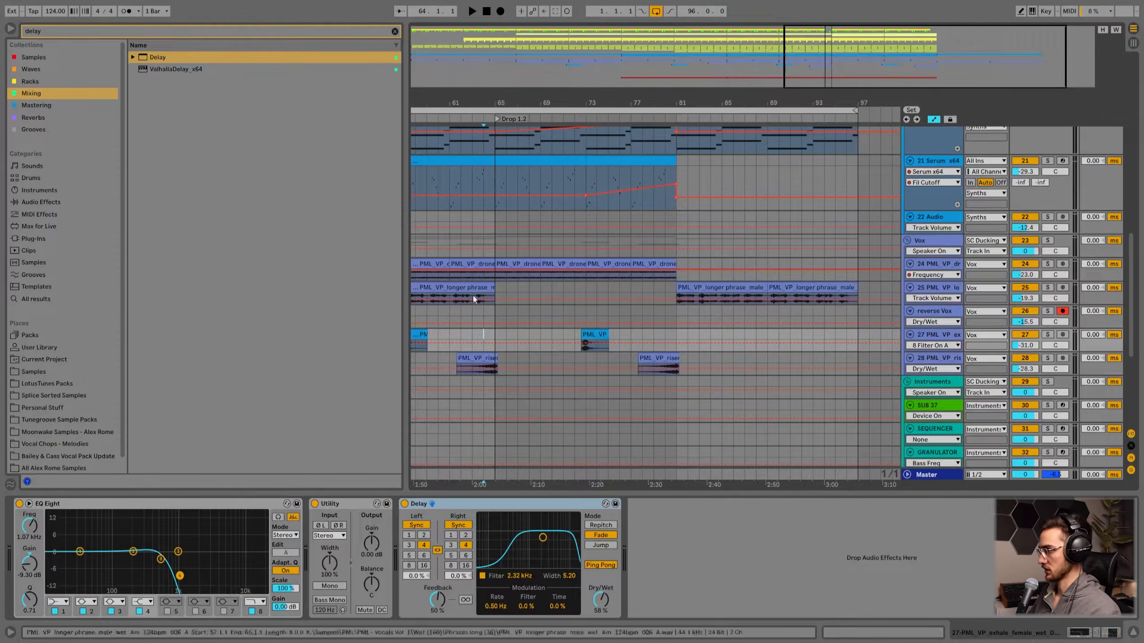
pyautogui.scroll(1, 602, 341)
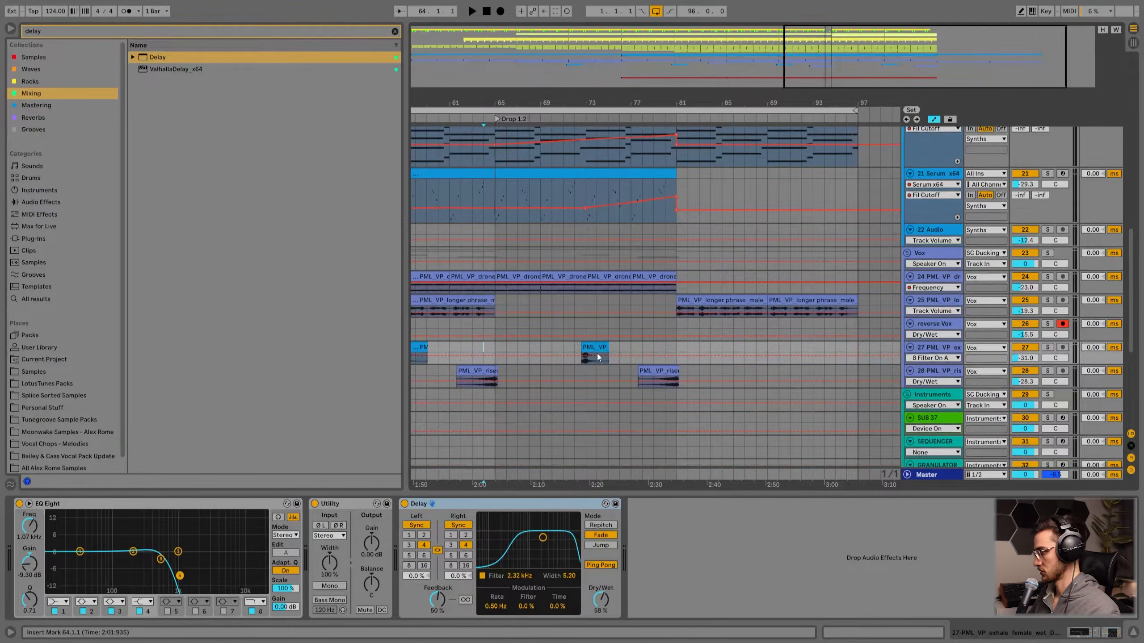
pyautogui.click(665, 351)
pyautogui.press('space')
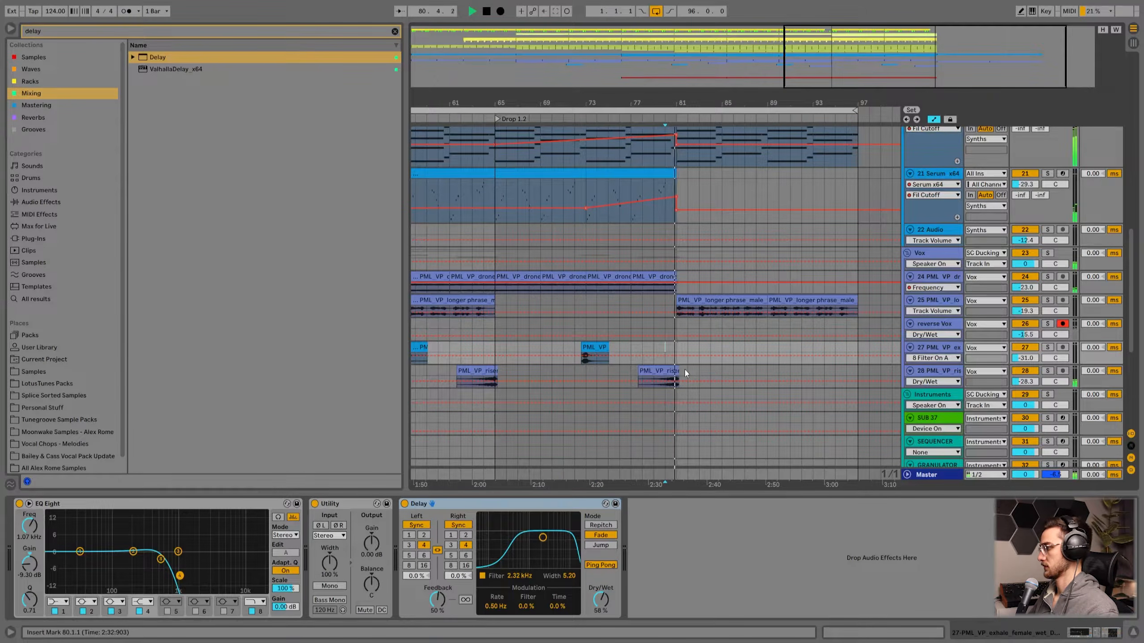
pyautogui.click(705, 305)
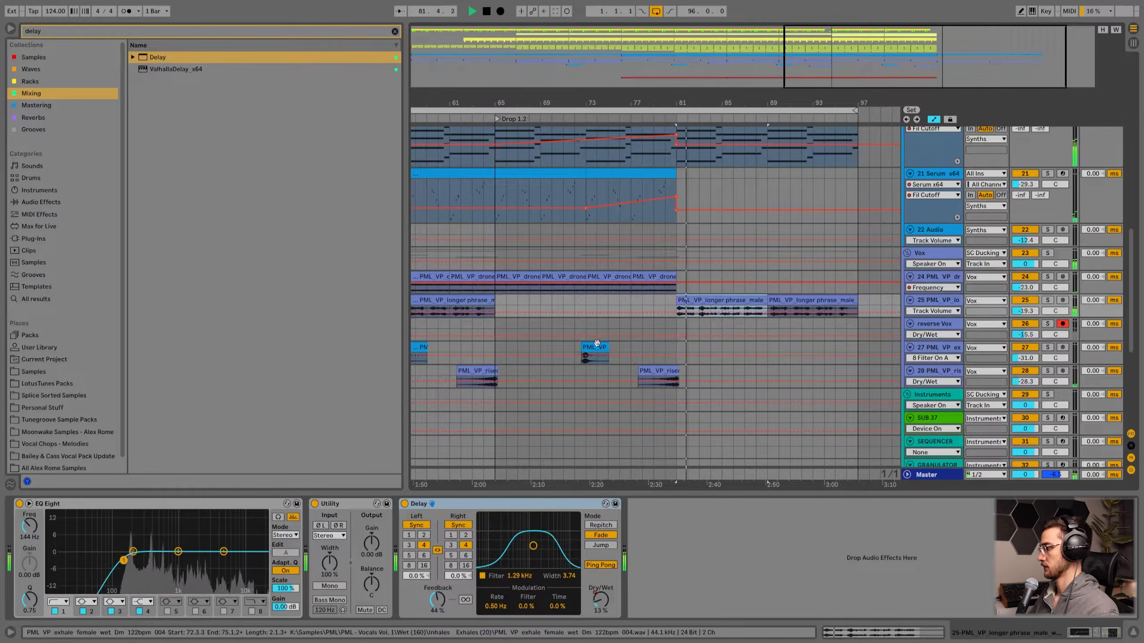
pyautogui.moveTo(606, 104); pyautogui.dragTo(670, 87)
pyautogui.press('space')
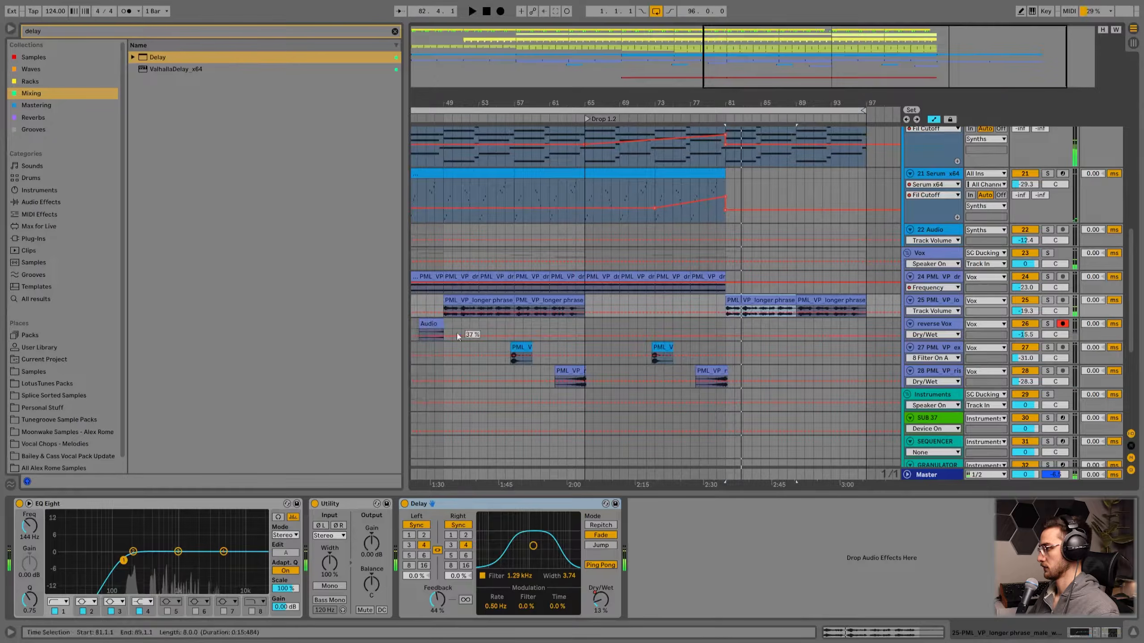
# - Copy the reverse Vox audio clip to 78.1.4 so that it ends at 81.1.1
pyautogui.click(435, 328)
pyautogui.moveTo(431, 323); pyautogui.dragTo(715, 321)
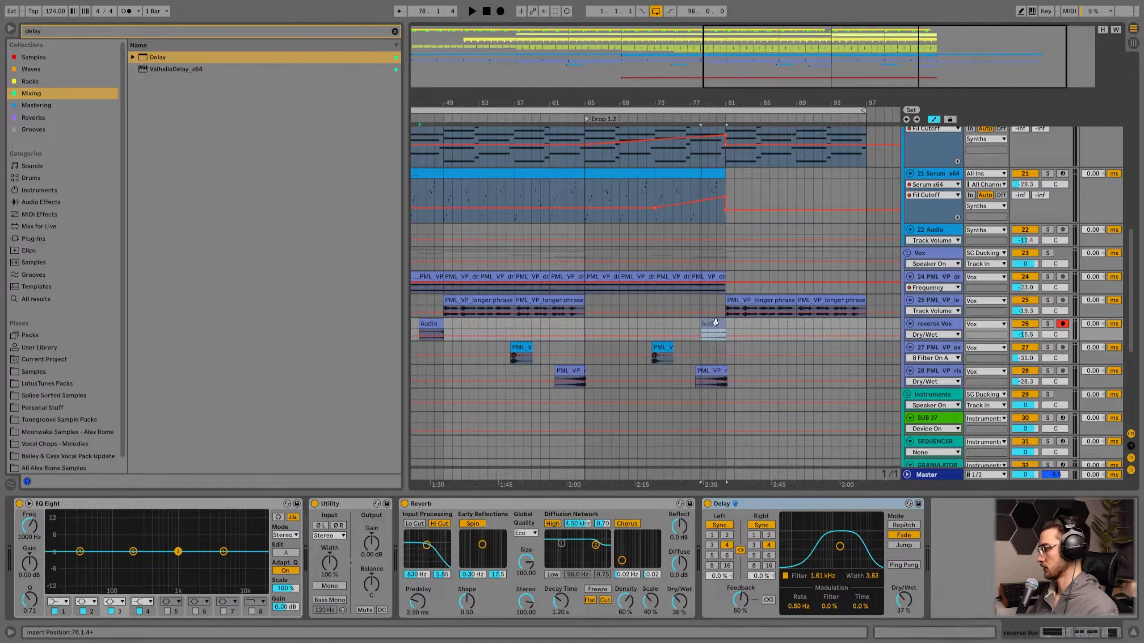
pyautogui.moveTo(722, 99); pyautogui.dragTo(717, 267)
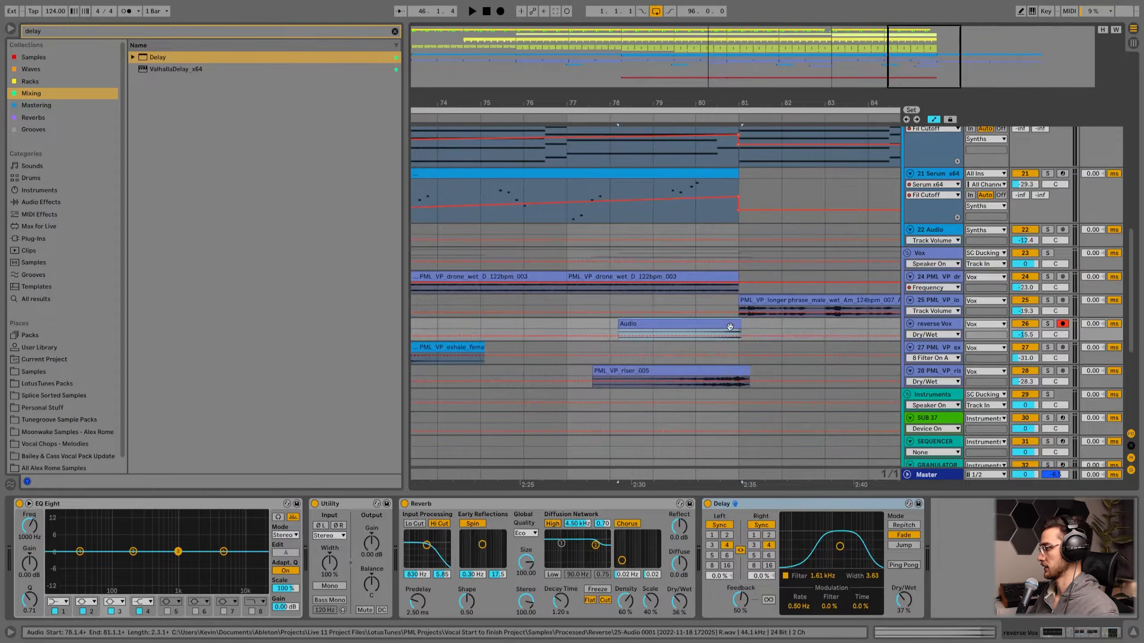
# - Play the transition into bar 81 from 78.1.1 with the copied reverse vocal and riser
pyautogui.click(622, 305)
pyautogui.press('space')
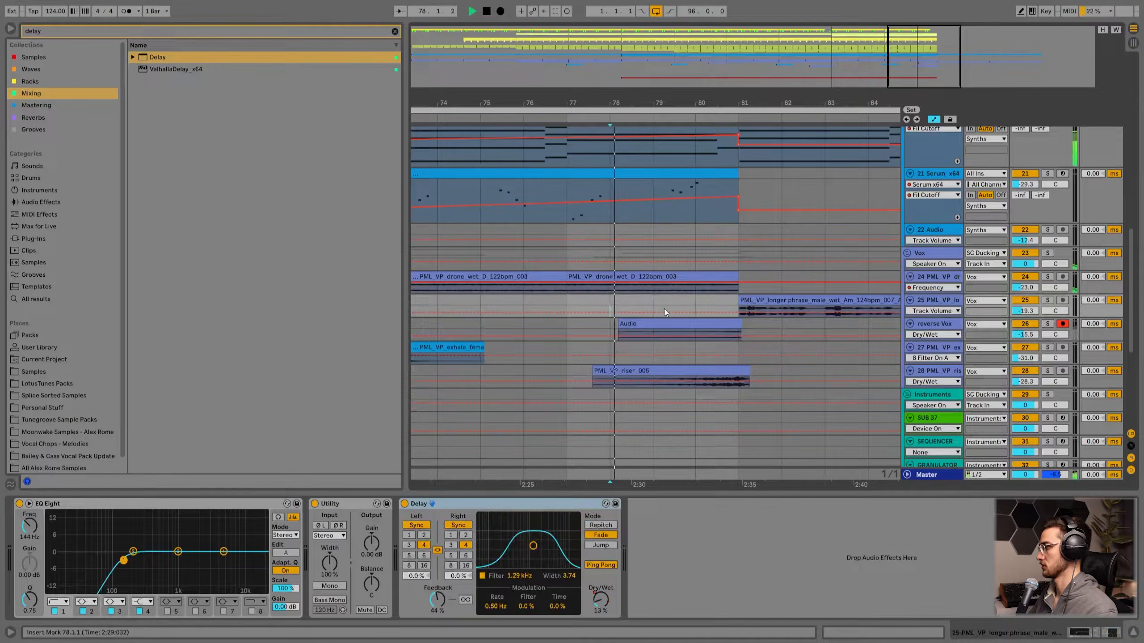
pyautogui.scroll(-1, 664, 309)
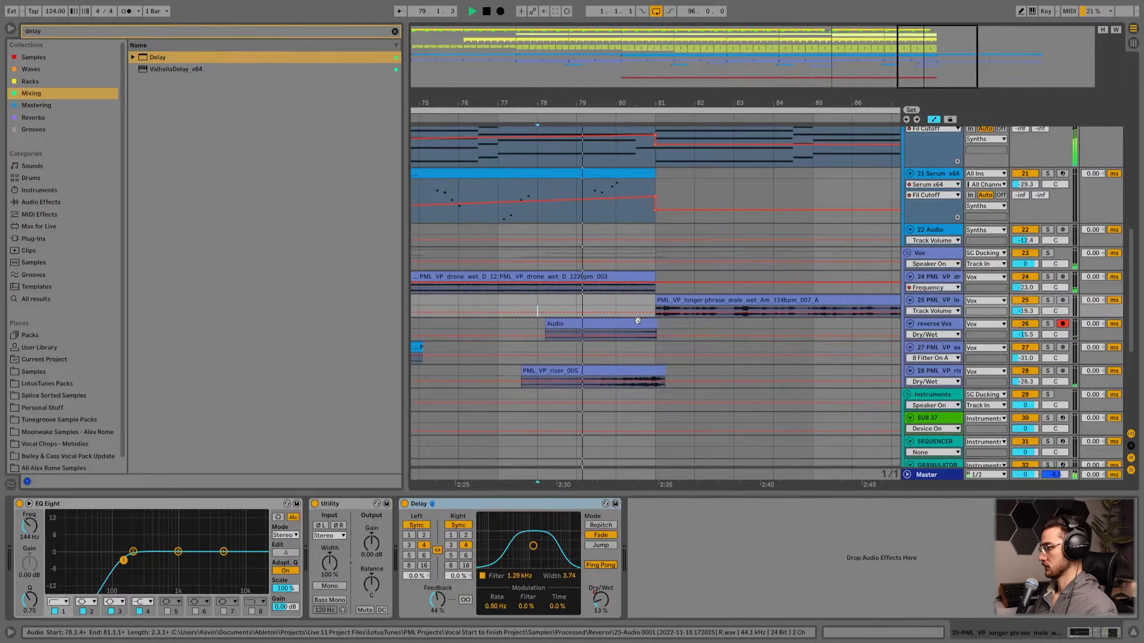
pyautogui.click(938, 338)
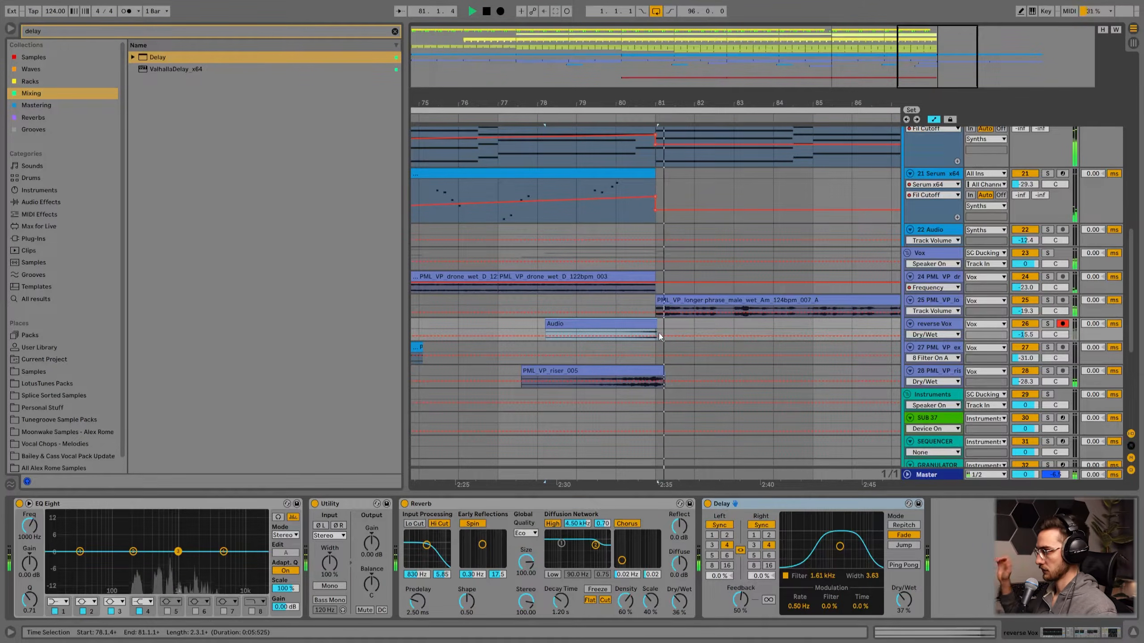
pyautogui.scroll(3, 653, 311)
pyautogui.scroll(2, 655, 253)
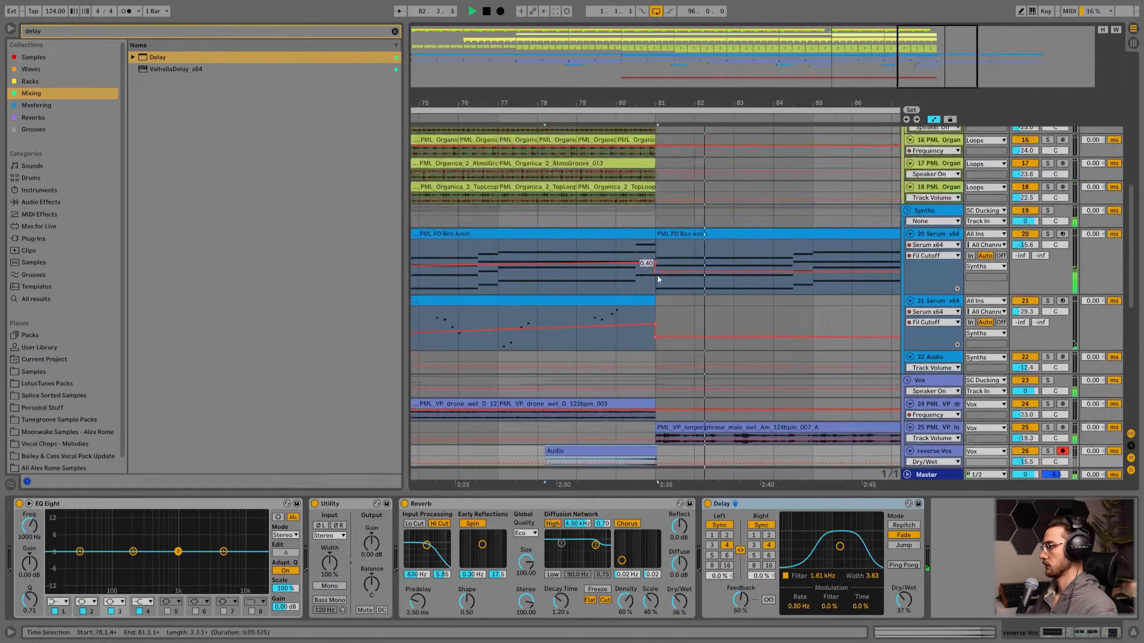
pyautogui.moveTo(667, 104); pyautogui.dragTo(586, 103)
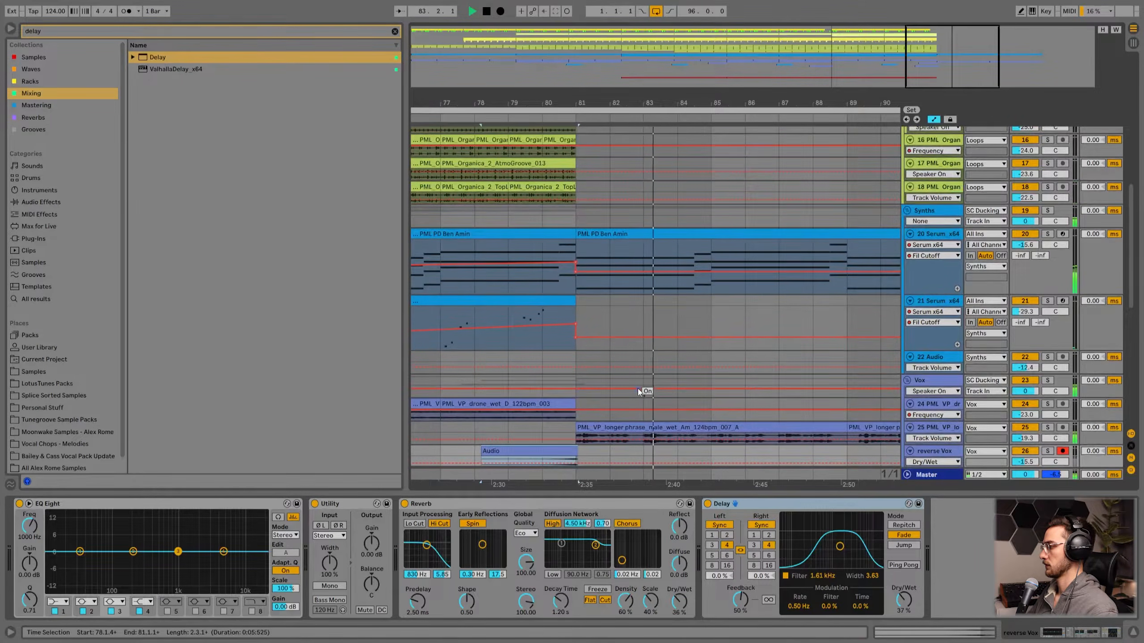
# - Stop playback and move both longer-phrase male vocal clips from bars 81–97 to bars 89–105
pyautogui.scroll(-3, 638, 388)
pyautogui.click(627, 338)
pyautogui.press('space')
pyautogui.moveTo(629, 104); pyautogui.dragTo(492, 97)
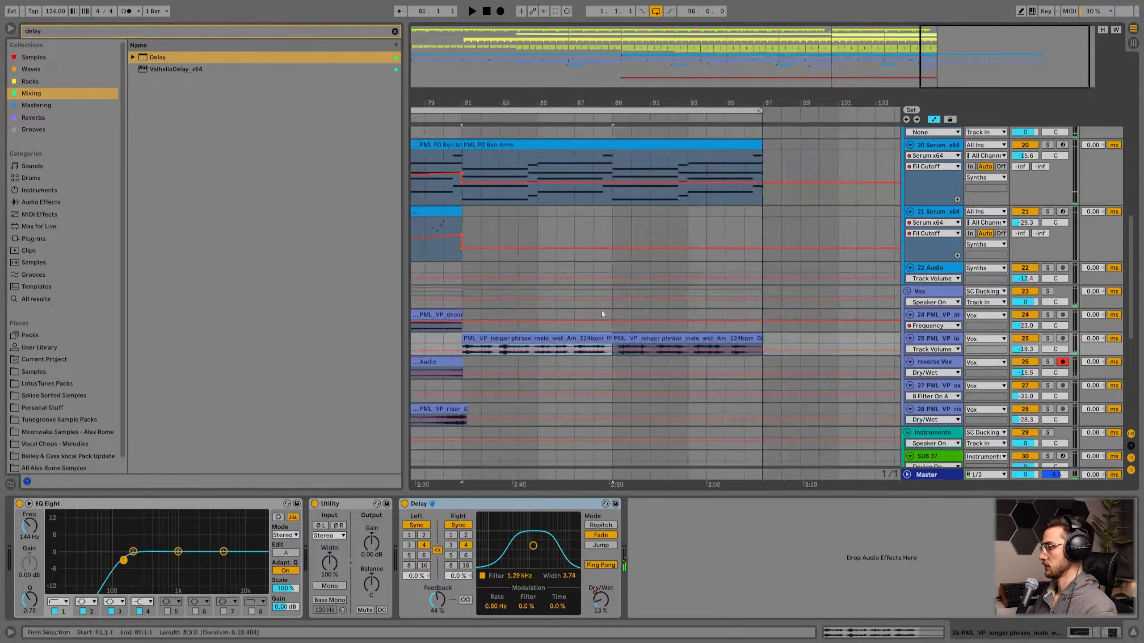
pyautogui.keyDown('shift'); pyautogui.click(636, 338); pyautogui.keyUp('shift')
pyautogui.moveTo(631, 338); pyautogui.dragTo(758, 341)
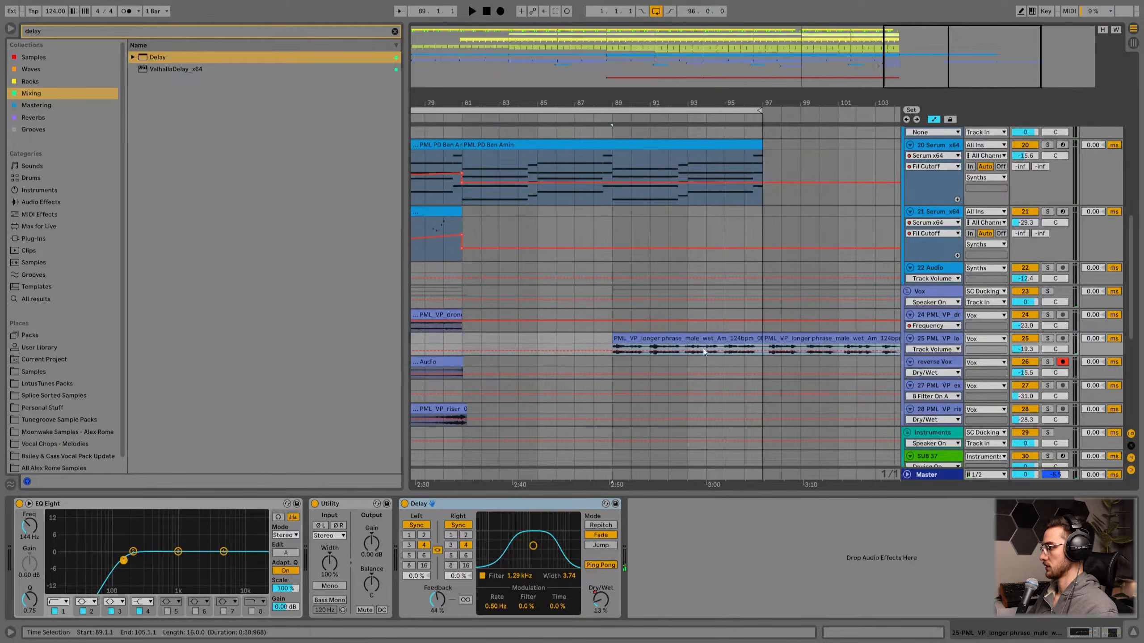
# - Move the second reverse Vox audio clip to 86.1.4 so that it ends at bar 89
pyautogui.scroll(3, 567, 416)
pyautogui.click(574, 220)
pyautogui.moveTo(618, 100); pyautogui.dragTo(623, 83)
pyautogui.click(585, 348)
pyautogui.scroll(-3, 615, 387)
pyautogui.moveTo(592, 381); pyautogui.dragTo(668, 379)
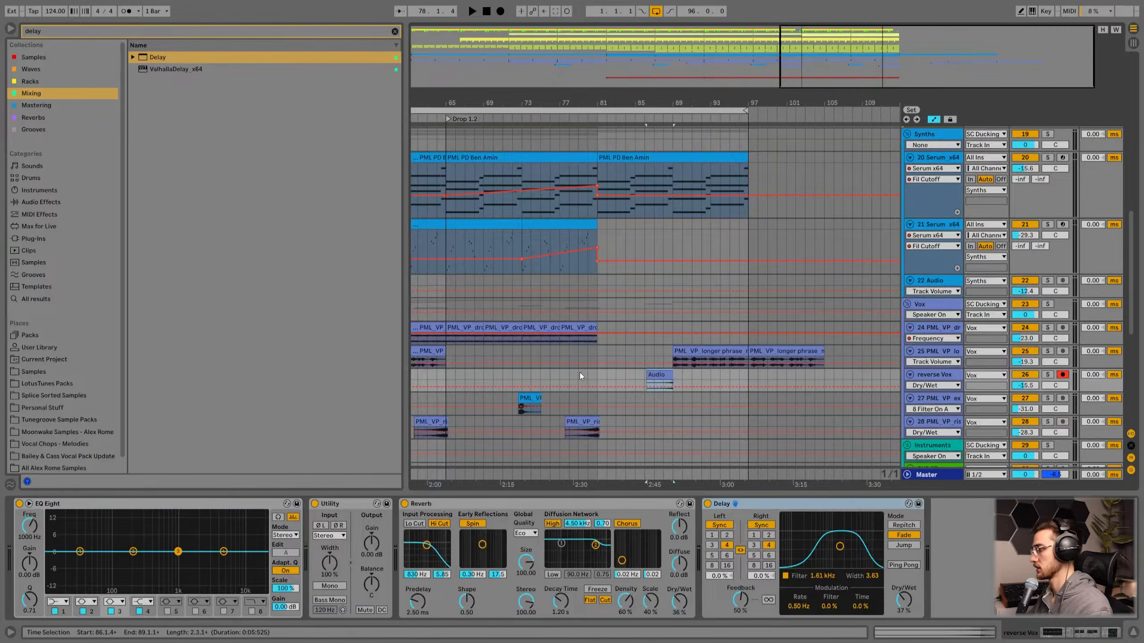
# - Extend the arrangement loop to 113 bars and duplicate the last 20 Serum clip to bars 97–113
pyautogui.scroll(3, 588, 373)
pyautogui.click(710, 242)
pyautogui.moveTo(745, 110); pyautogui.dragTo(907, 112)
pyautogui.click(728, 248)
pyautogui.hotkey('ctrl', 'd')
# - Play from 79.1.1 and raise the 21 Serum Fil Cutoff after bar 81 to the level of the ramp's end
pyautogui.scroll(-2, 730, 257)
pyautogui.click(697, 397)
pyautogui.click(498, 395)
pyautogui.press('space')
pyautogui.scroll(3, 538, 404)
pyautogui.scroll(-2, 554, 315)
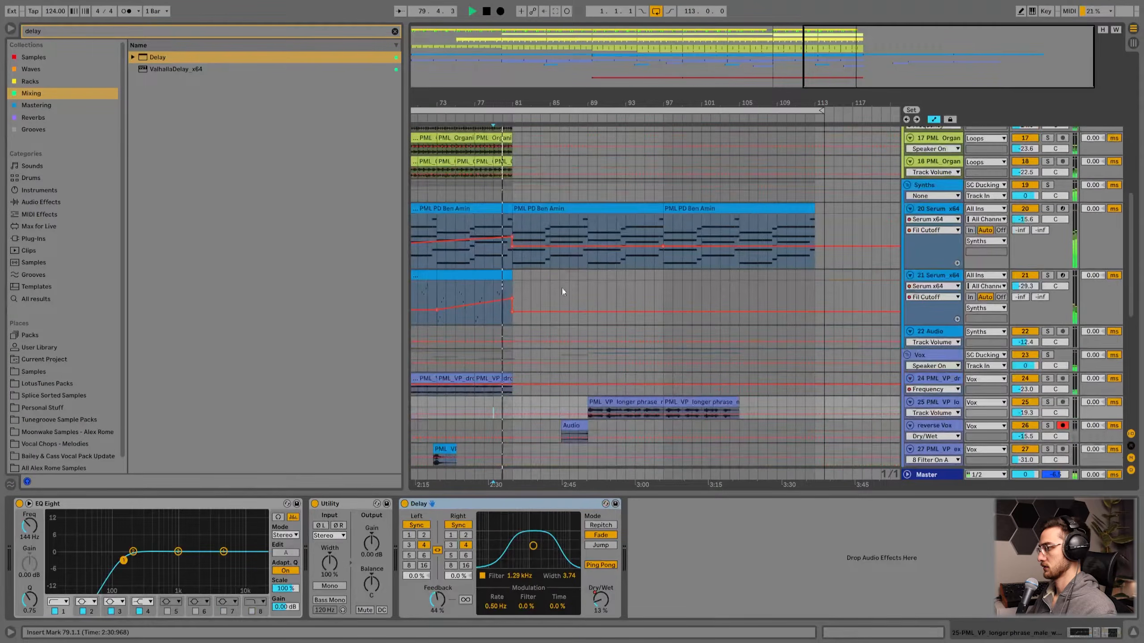
pyautogui.moveTo(517, 309); pyautogui.dragTo(532, 298)
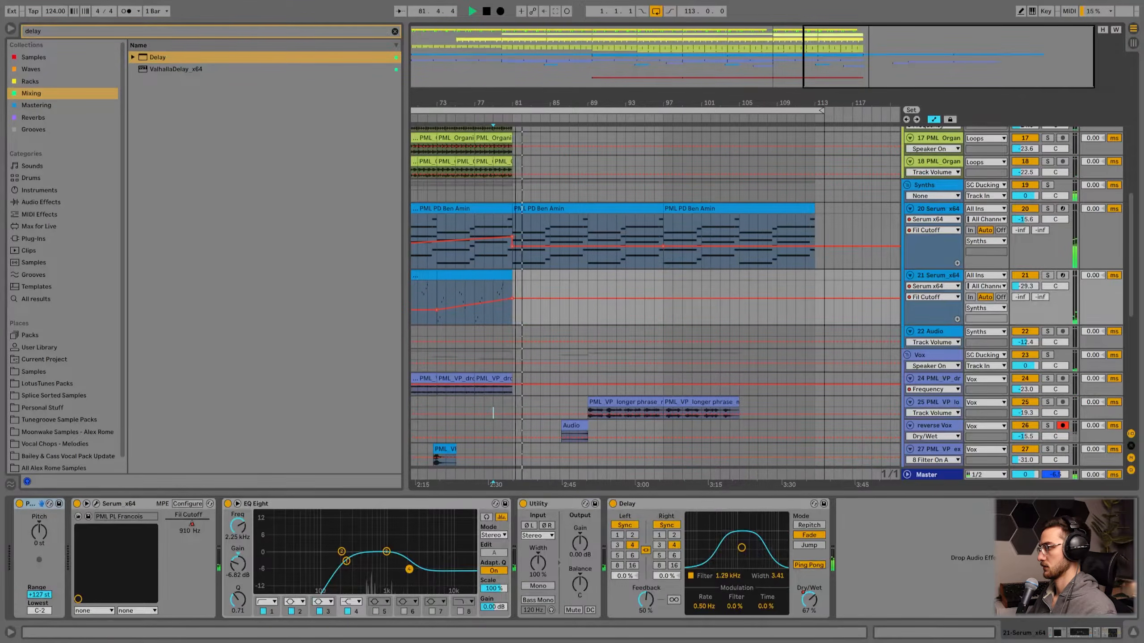
# - Duplicate the 21 Serum clip at bars 73–81, including its rising Fil Cutoff ramp, to bars 81–89
pyautogui.hscroll(-5, 579, 318)
pyautogui.scroll(-4, 576, 360)
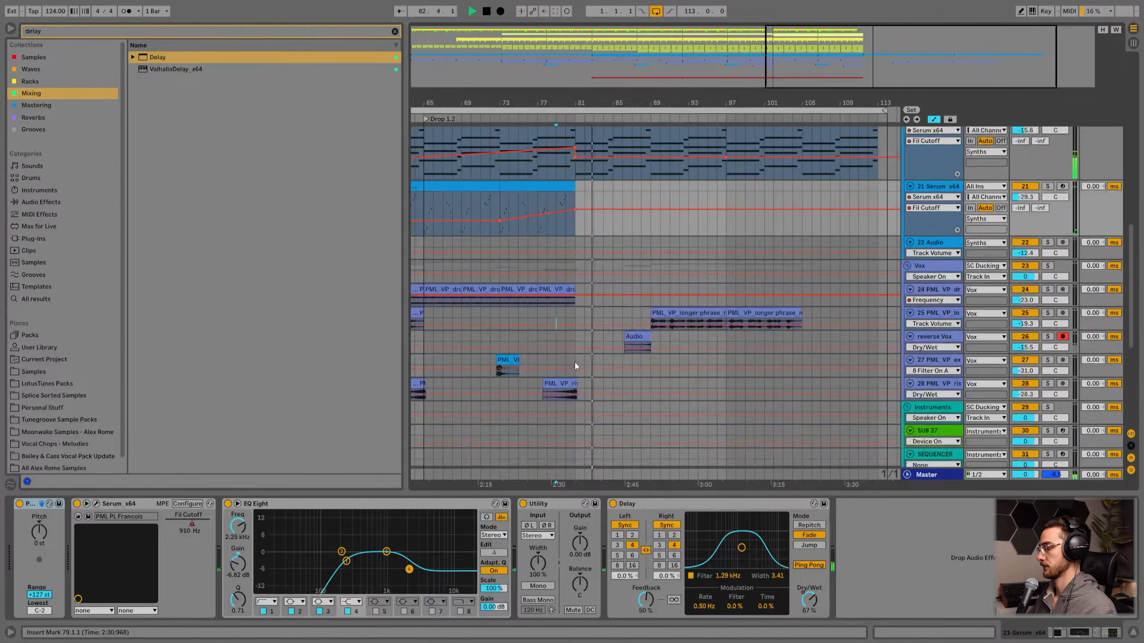
pyautogui.click(634, 338)
pyautogui.scroll(3, 538, 271)
pyautogui.click(521, 251)
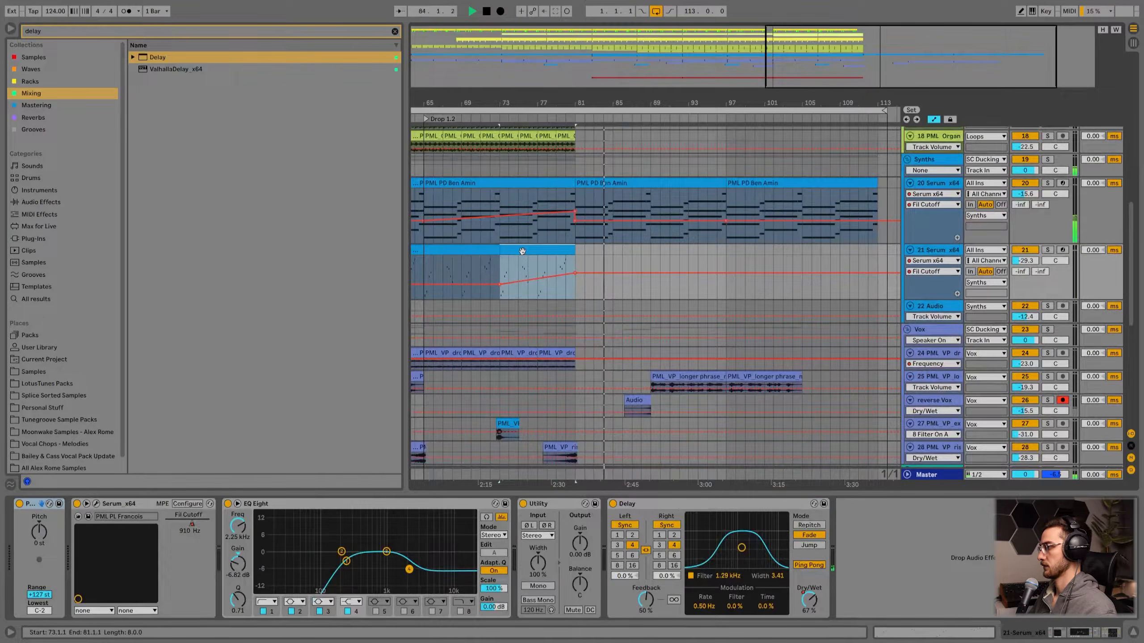
pyautogui.hotkey('ctrl', 'd')
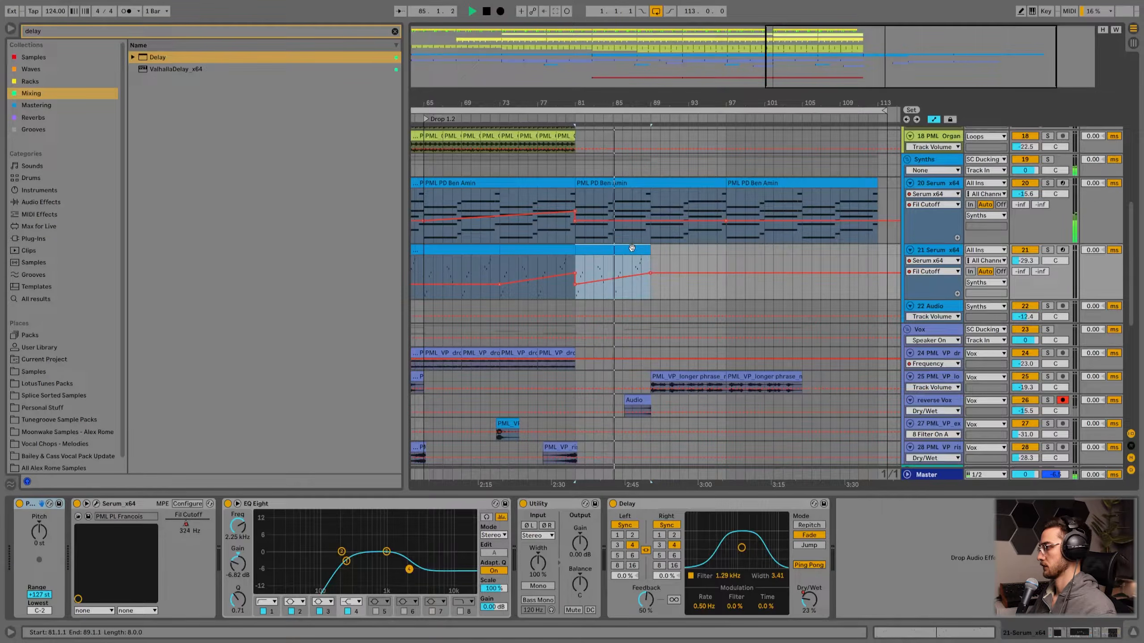
pyautogui.click(642, 265)
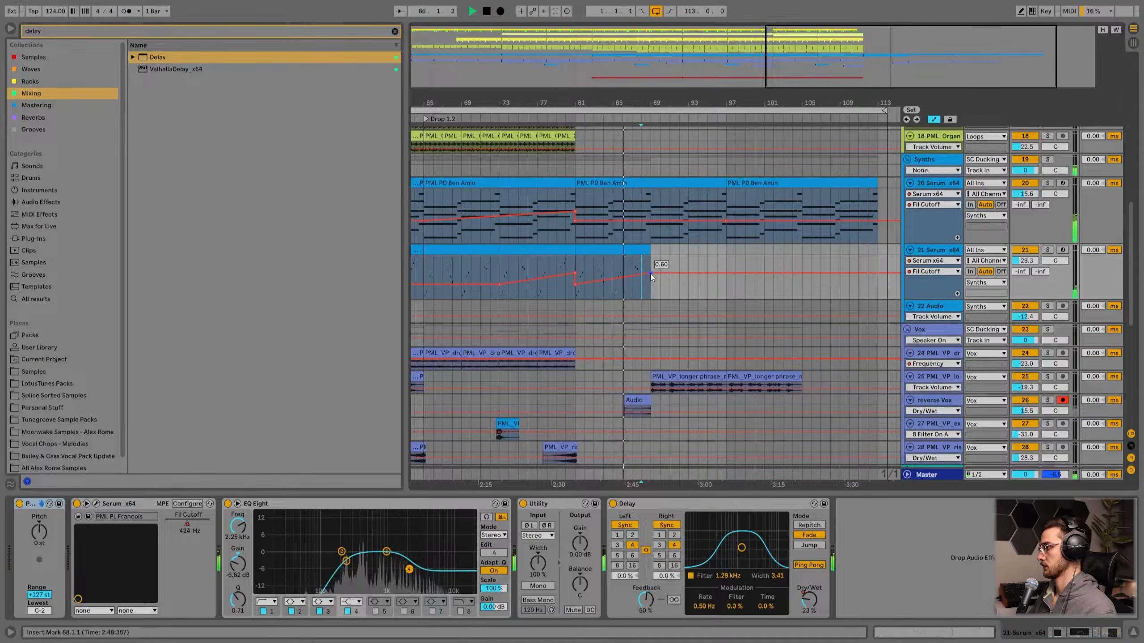
# - Delete the 21 Serum clip at bars 81–89 and set the arrangement grid to 2 bars
pyautogui.click(623, 249)
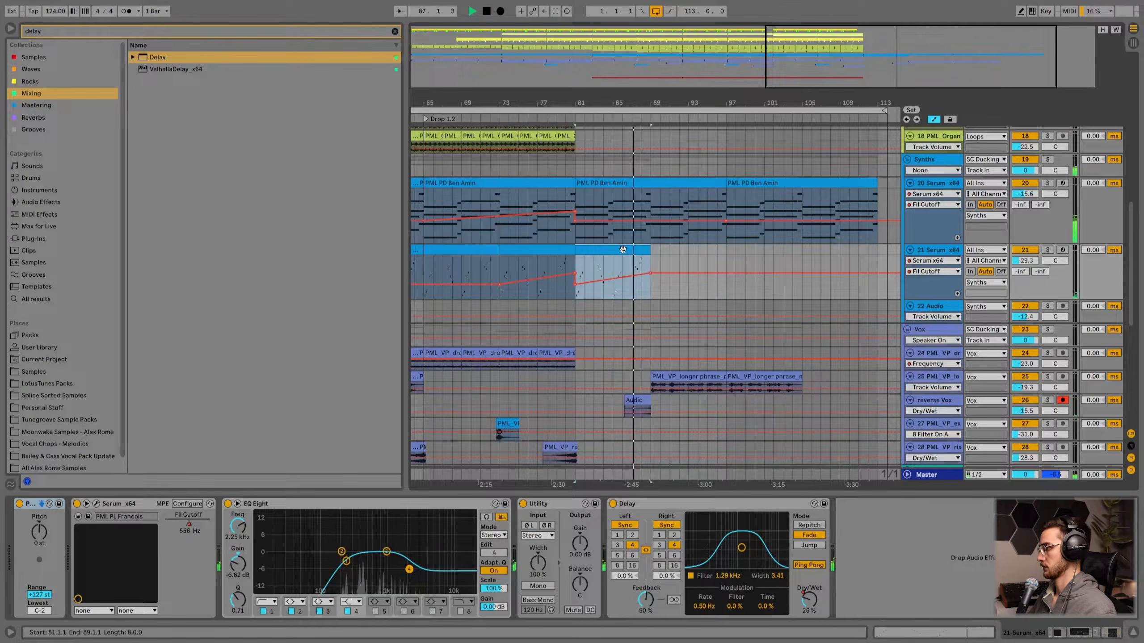
pyautogui.press('Delete')
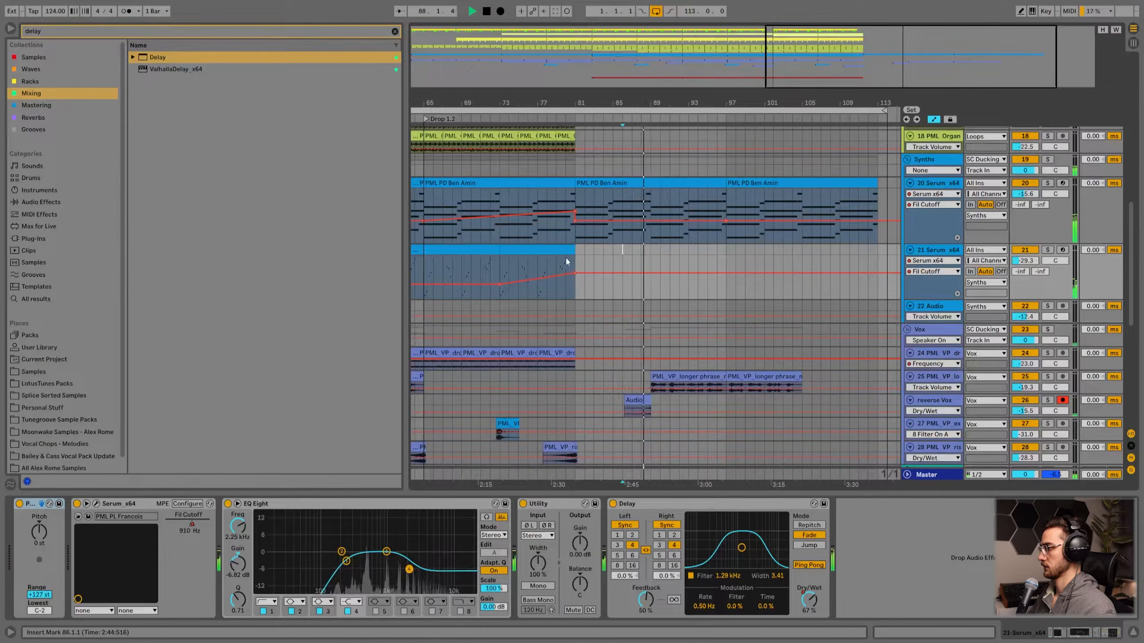
pyautogui.click(630, 254)
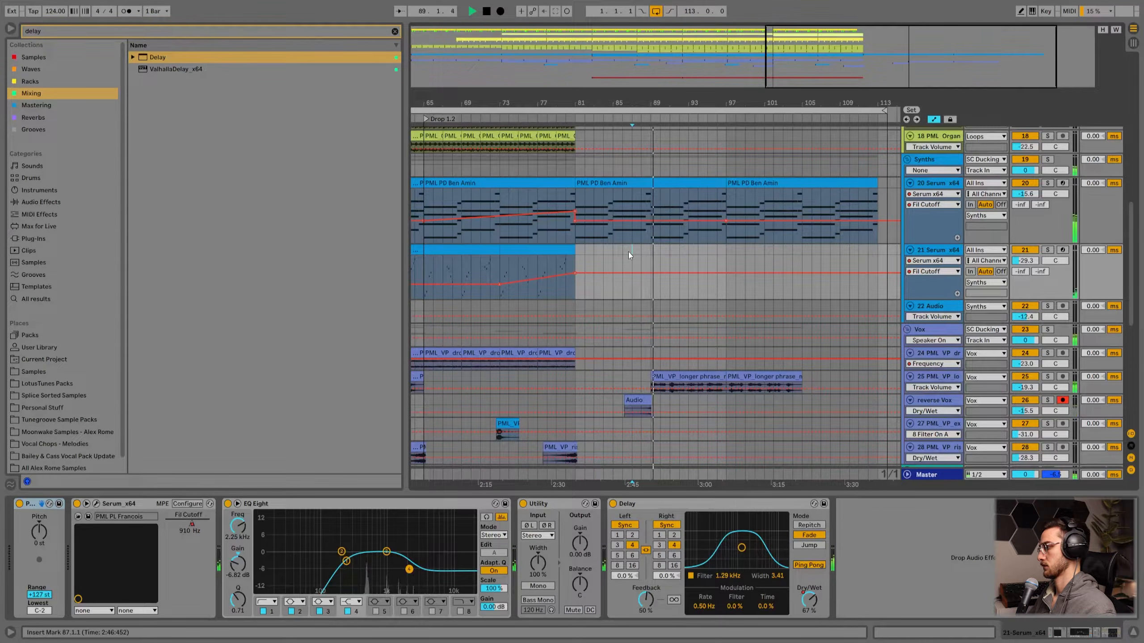
pyautogui.rightClick(653, 254)
pyautogui.click(752, 357)
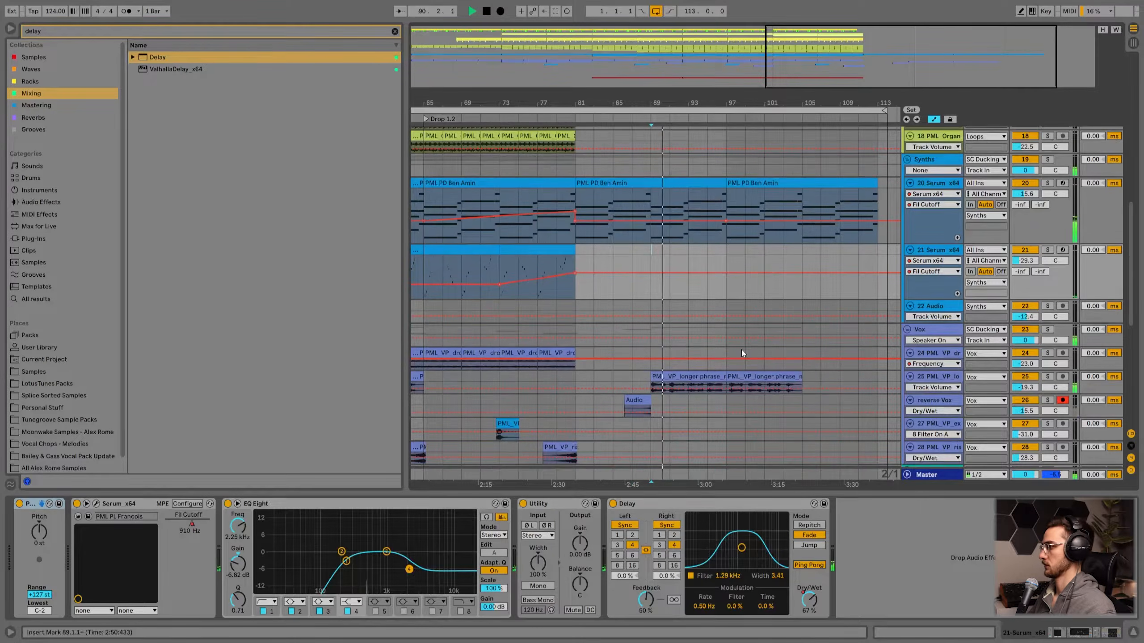
# - Automate the 20 Serum Fil Cutoff to rise steadily from bar 97 to bar 113
pyautogui.scroll(2, 730, 316)
pyautogui.click(724, 270)
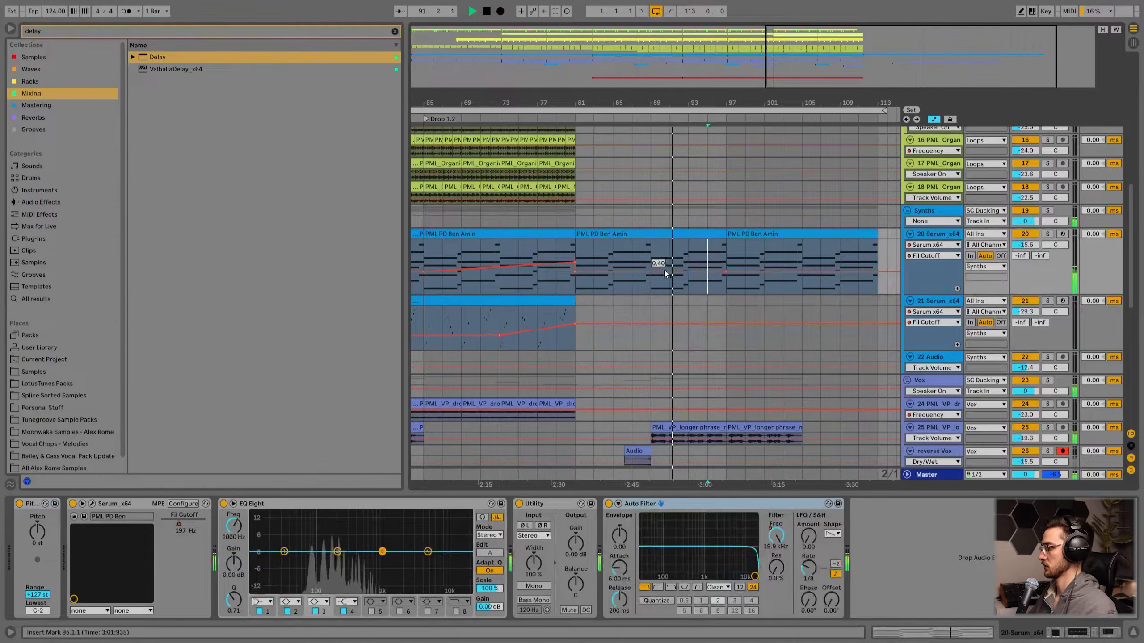
pyautogui.scroll(-2, 788, 352)
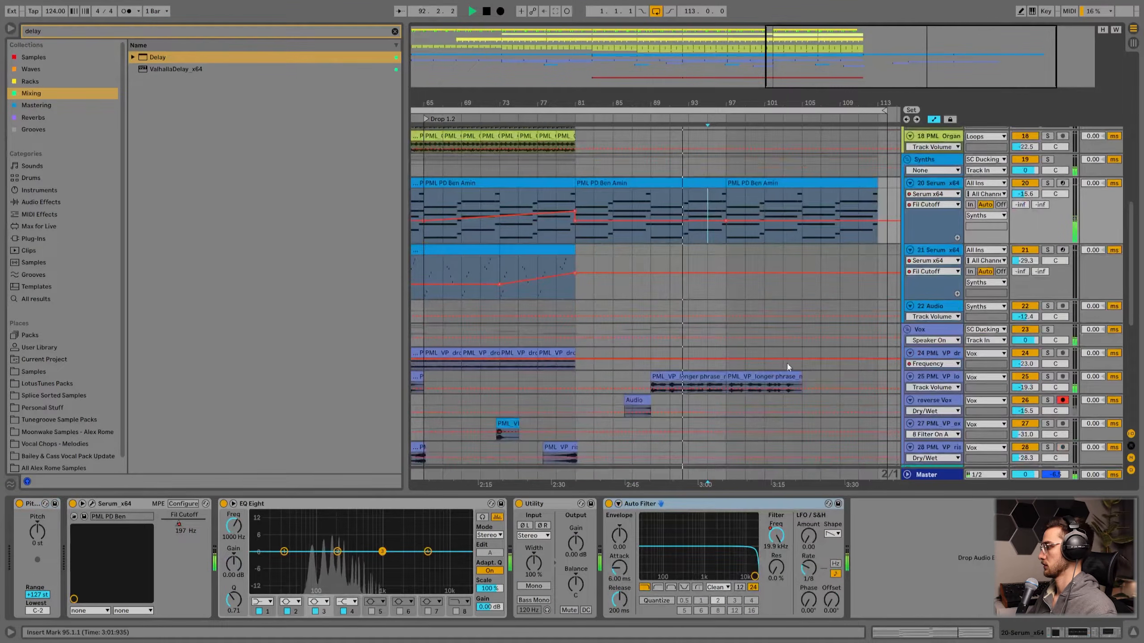
pyautogui.click(746, 374)
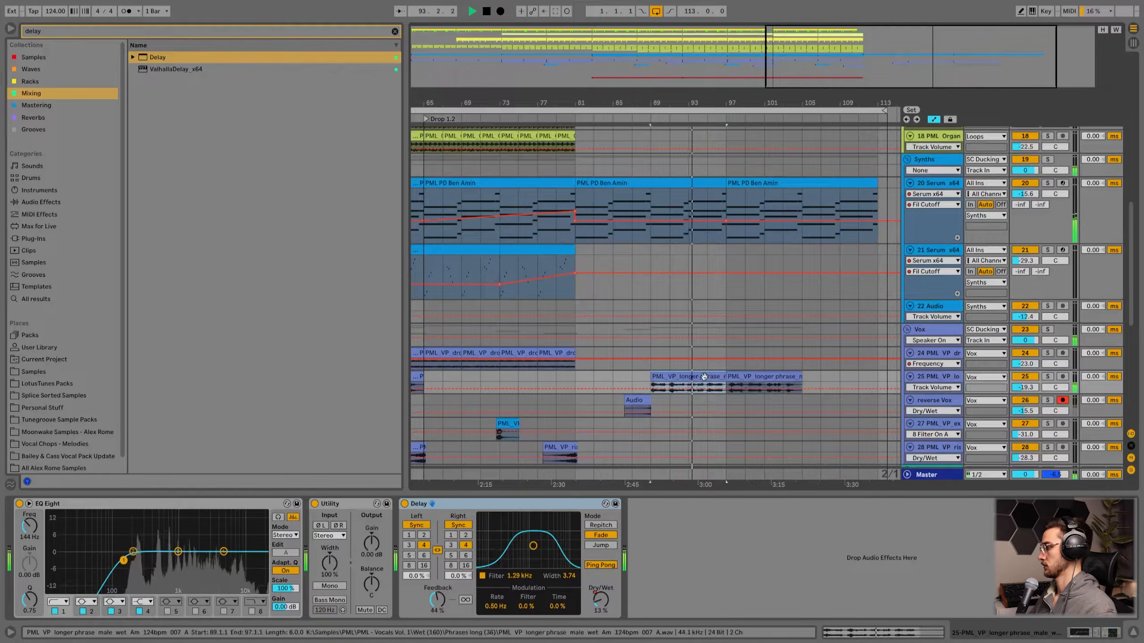
pyautogui.moveTo(729, 104); pyautogui.dragTo(676, 102)
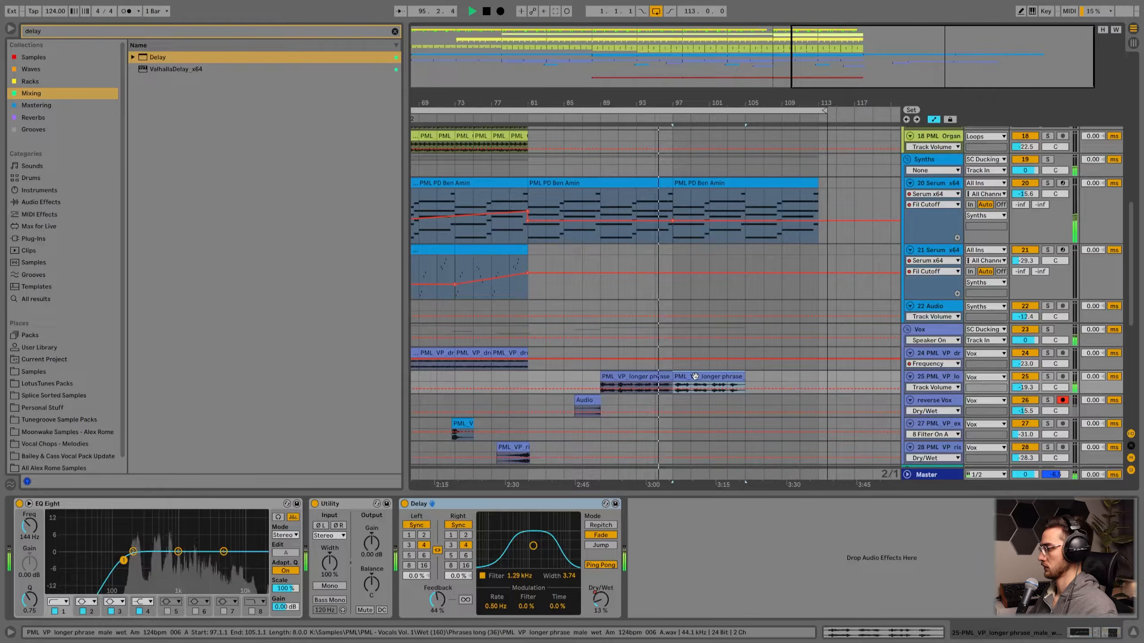
pyautogui.scroll(-2, 695, 376)
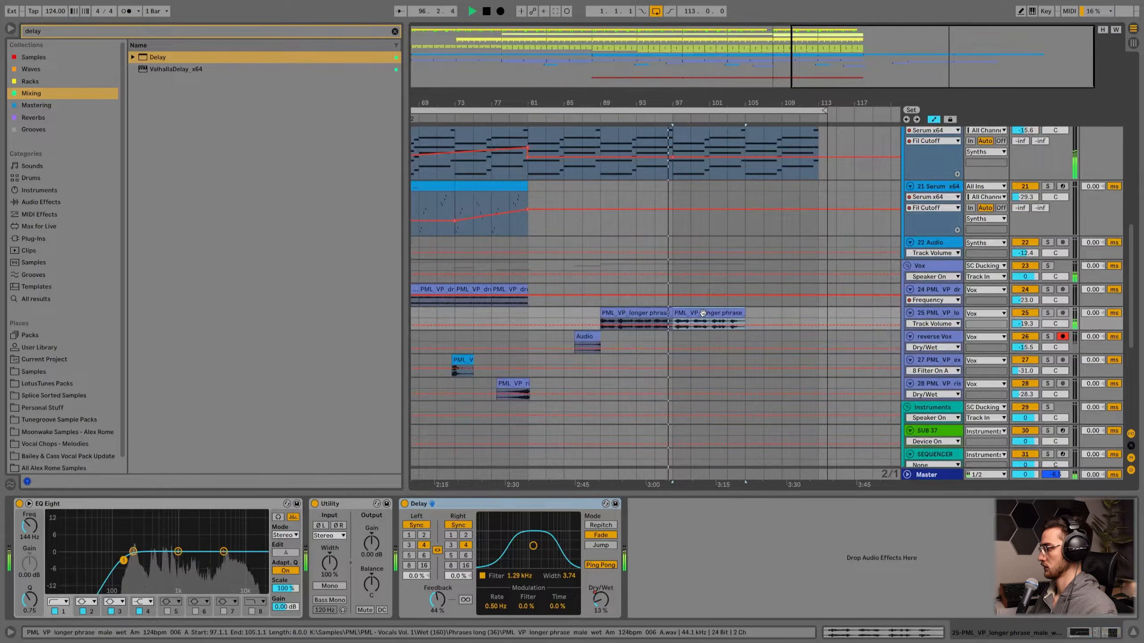
pyautogui.scroll(2, 703, 313)
pyautogui.click(673, 224)
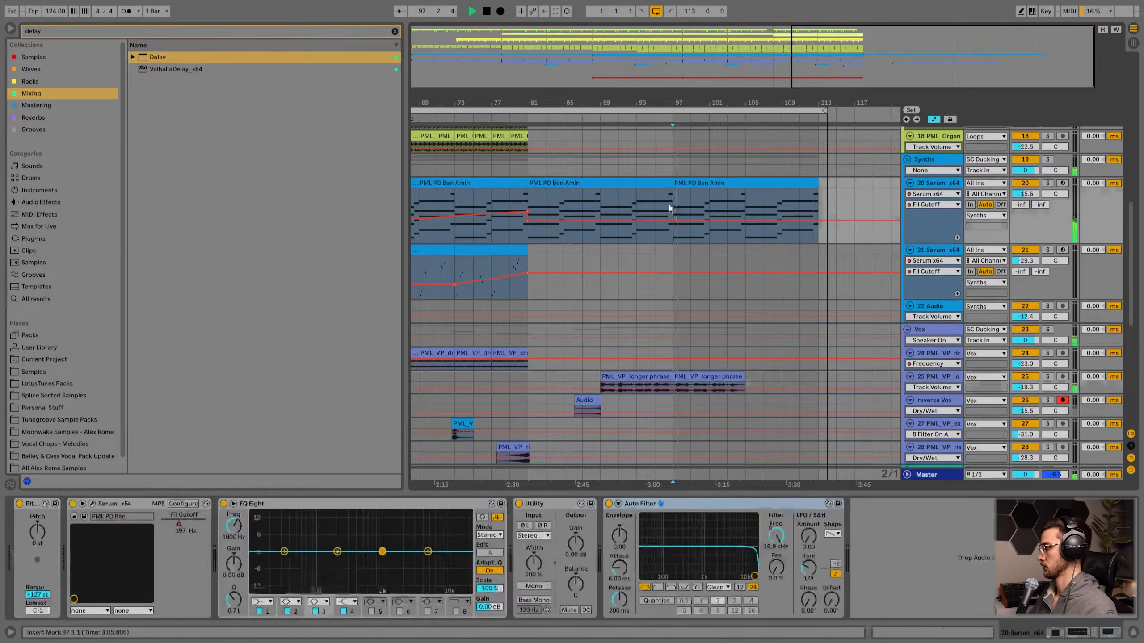
pyautogui.moveTo(815, 220)
pyautogui.mouseDown()
pyautogui.moveTo(817, 203)
pyautogui.moveTo(806, 216)
pyautogui.mouseUp()
# - Try a copy of the second longer-phrase vocal clip at bars 105–113, enlarge its track, and delete the copy
pyautogui.click(721, 377)
pyautogui.hotkey('ctrl', 'd')
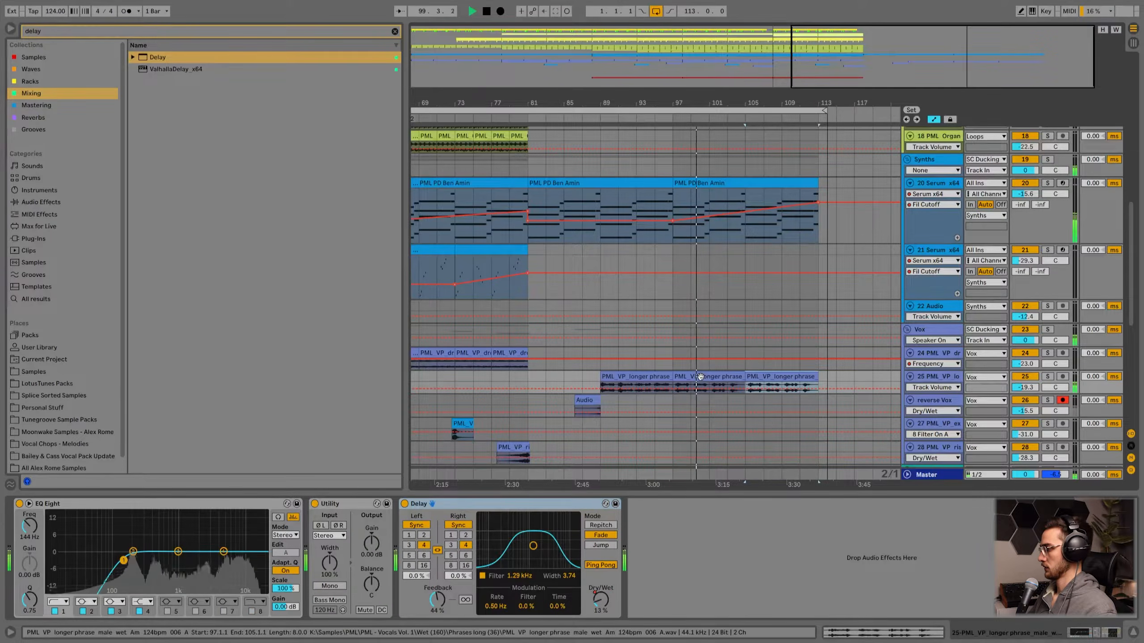
pyautogui.scroll(-2, 765, 323)
pyautogui.scroll(3, 741, 307)
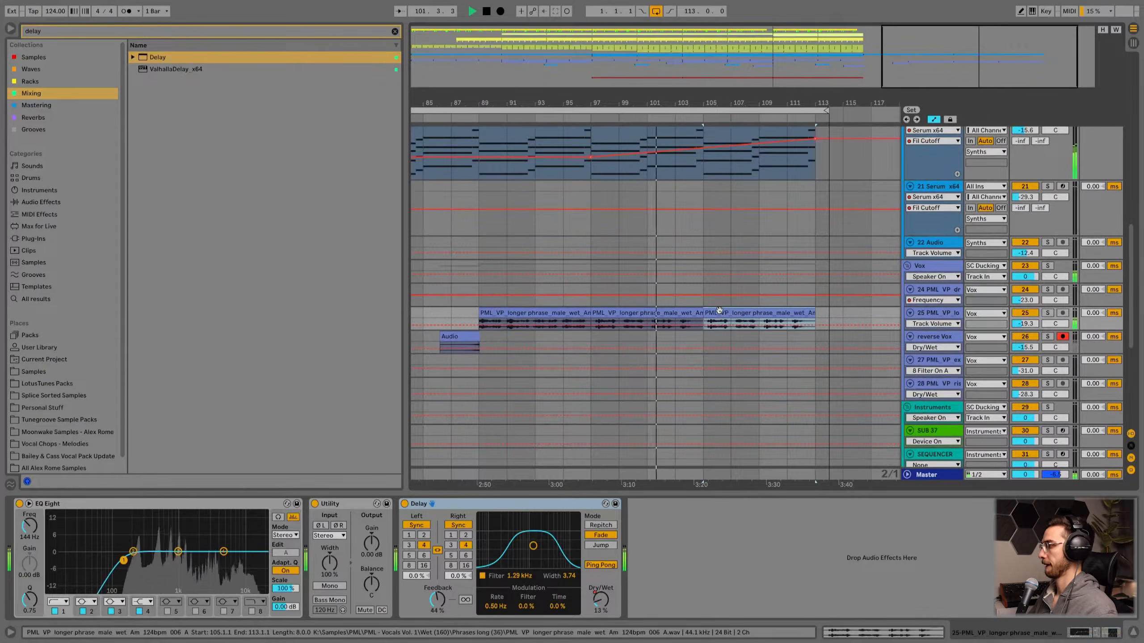
pyautogui.moveTo(933, 331); pyautogui.dragTo(932, 353)
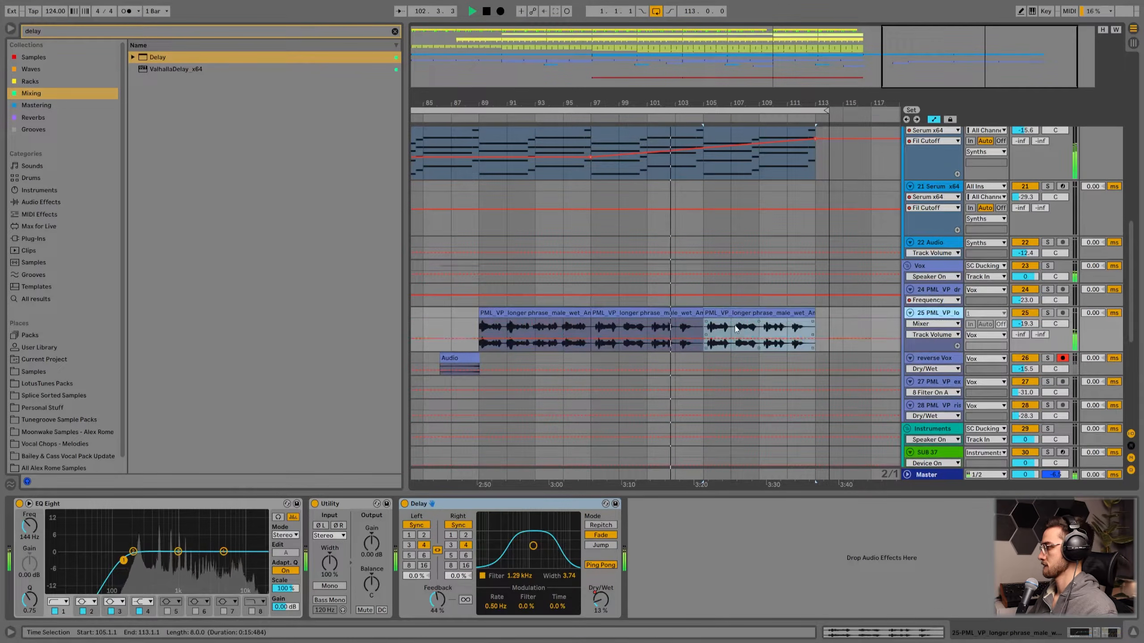
pyautogui.press('Delete')
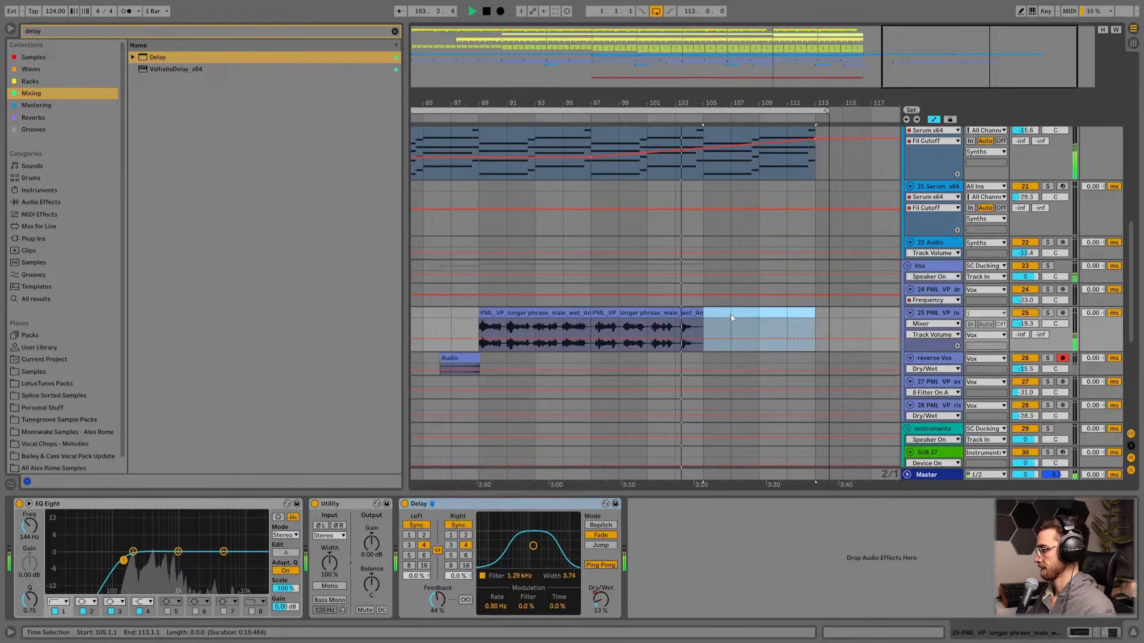
# - Split the second longer-phrase vocal clip at bar 103 and duplicate its last two bars to bars 105–107
pyautogui.click(675, 326)
pyautogui.hotkey('ctrl', 'e')
pyautogui.click(682, 310)
pyautogui.hotkey('ctrl', 'd')
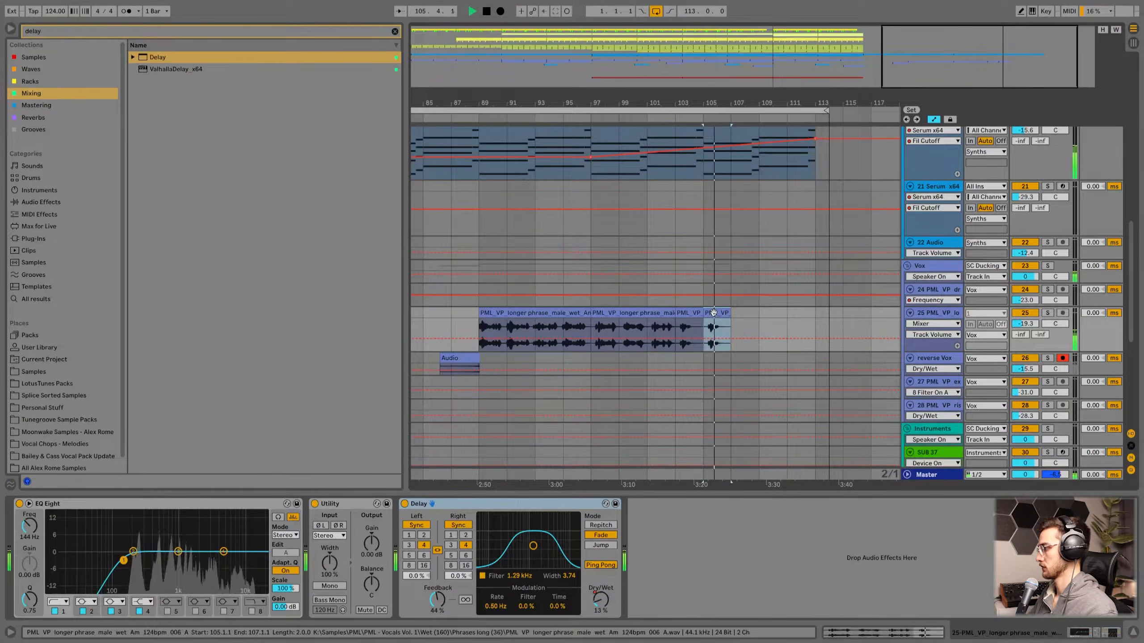
# - Set the grid to 1 bar, shorten the split vocal piece to bar 103–104, and duplicate it repeatedly up to bar 113
pyautogui.rightClick(761, 324)
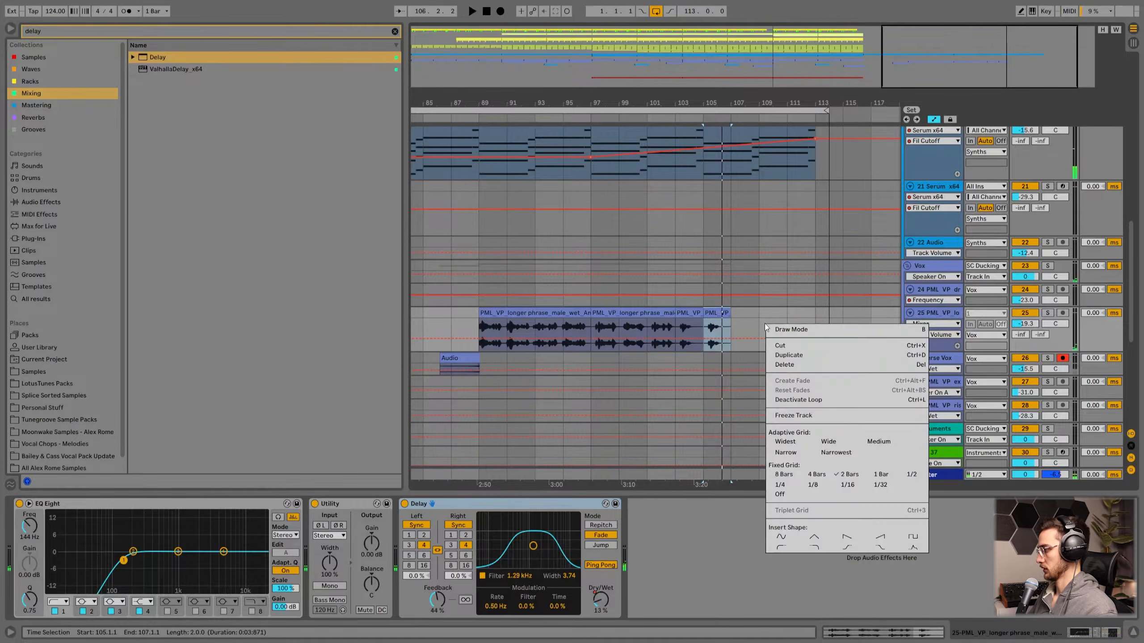
pyautogui.click(884, 475)
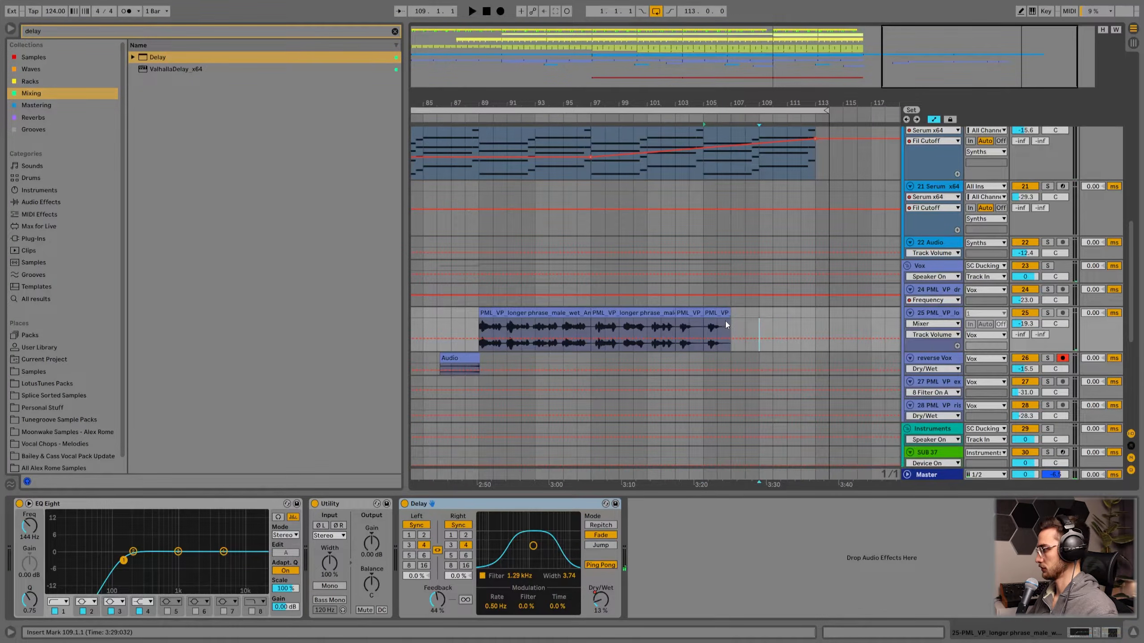
pyautogui.click(697, 312)
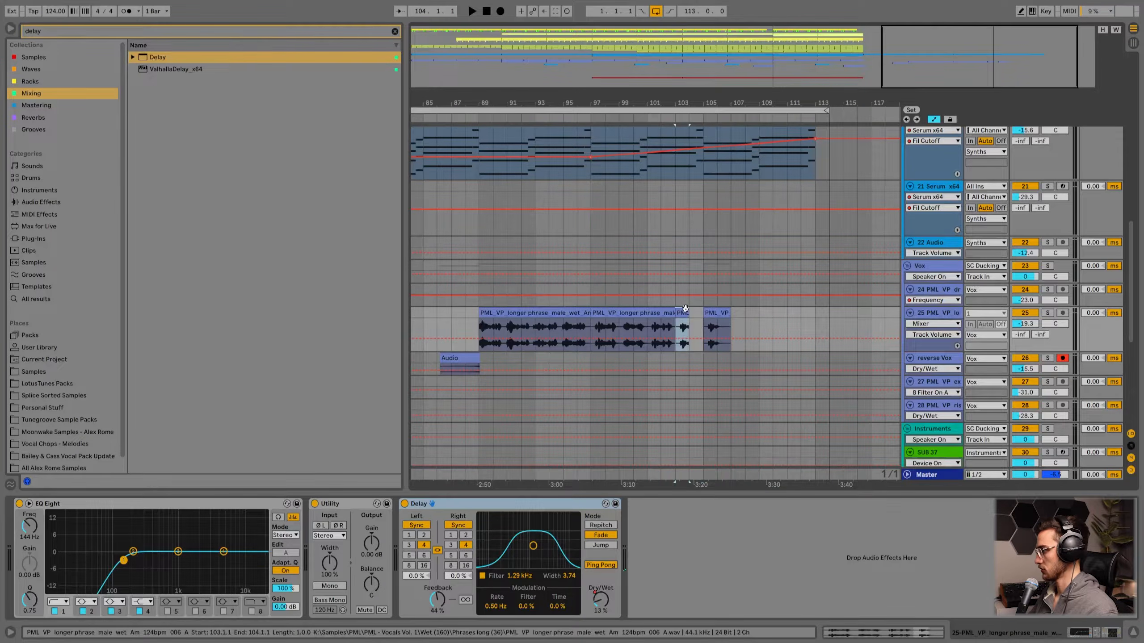
pyautogui.hotkey('ctrl', 'd')
pyautogui.hotkey('ctrl', 'd')
pyautogui.hotkey('ctrl', 'd')
pyautogui.hotkey('ctrl', 'd')
pyautogui.hotkey('ctrl', 'd')
pyautogui.hotkey('ctrl', 'd')
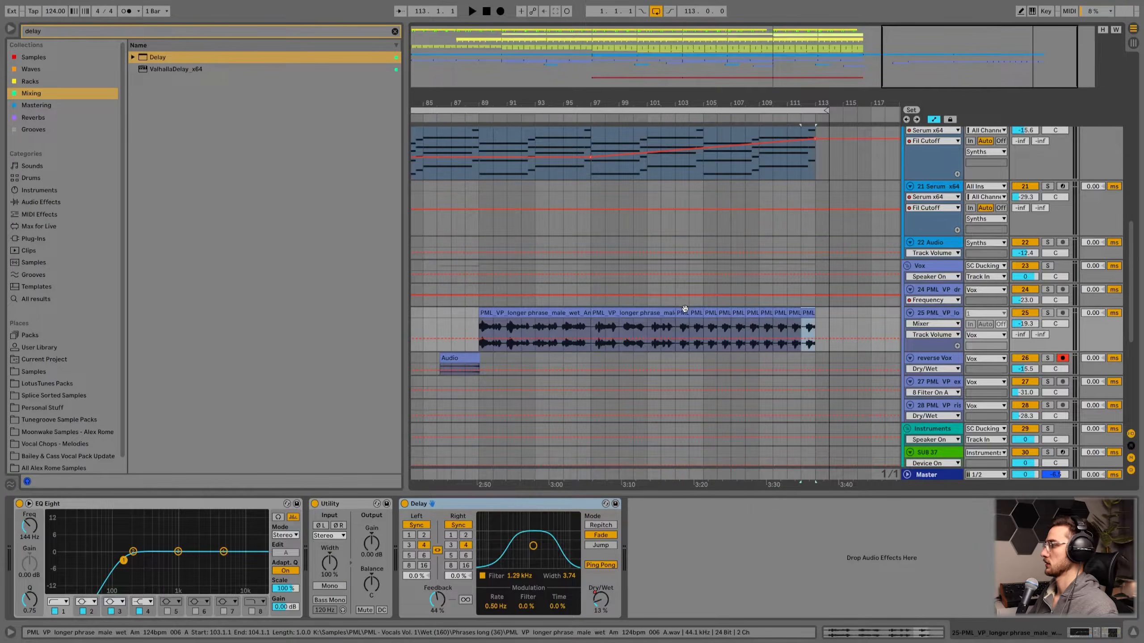
# - Play the repeated vocal chops from bar 103 and inspect the clip boundaries around bars 104–105
pyautogui.click(669, 288)
pyautogui.press('space')
pyautogui.scroll(2, 669, 288)
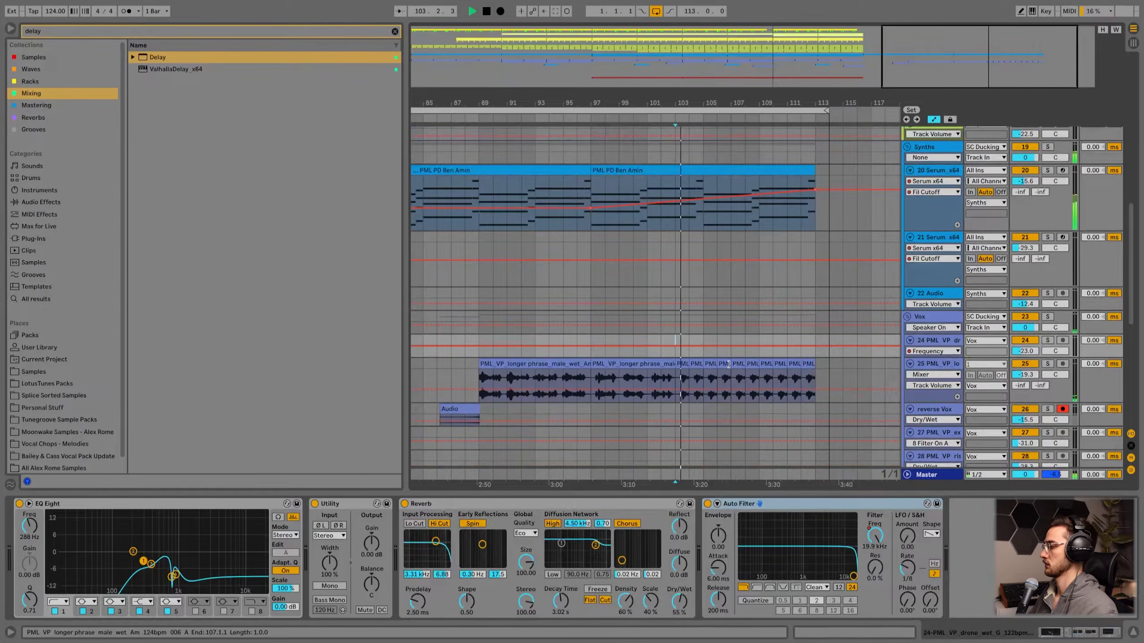
pyautogui.click(697, 379)
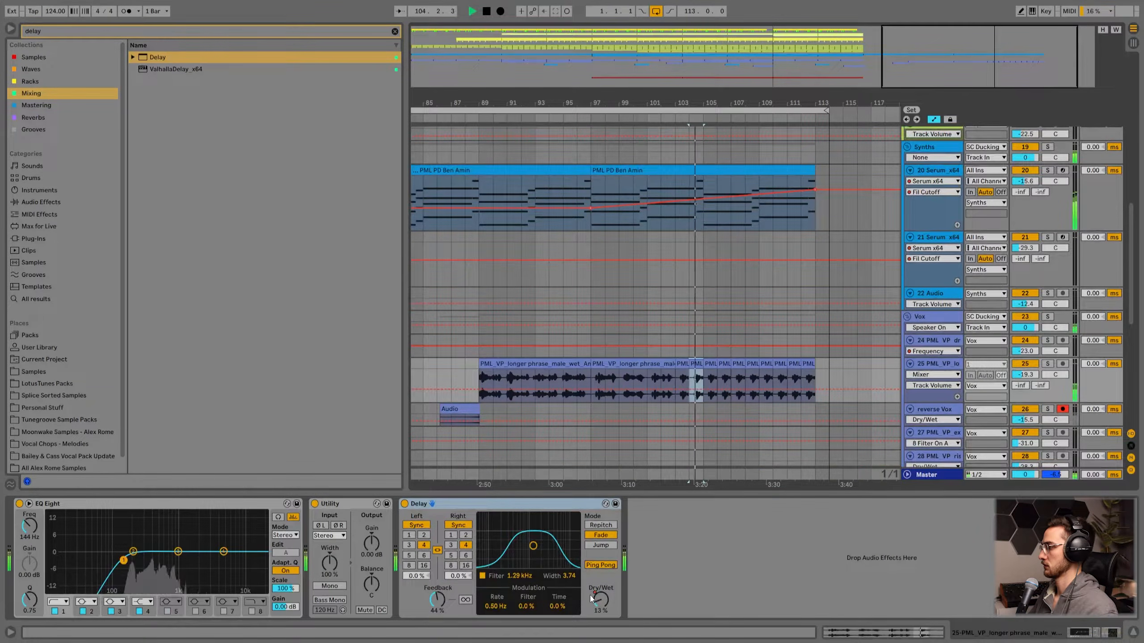
pyautogui.scroll(3, 717, 316)
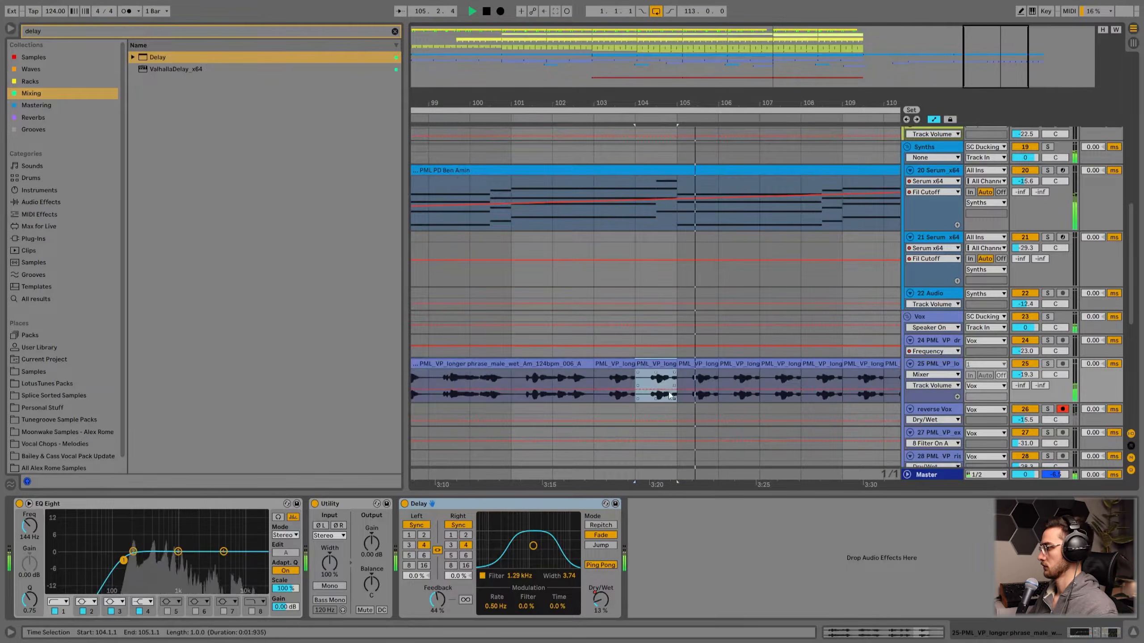
pyautogui.click(676, 376)
pyautogui.press('space')
# - Extend the end of each repeated vocal chop from bar 103 onward slightly past the barline, ending the last one at about 113.1.4
pyautogui.moveTo(635, 366); pyautogui.dragTo(725, 364)
pyautogui.moveTo(733, 104); pyautogui.dragTo(665, 104)
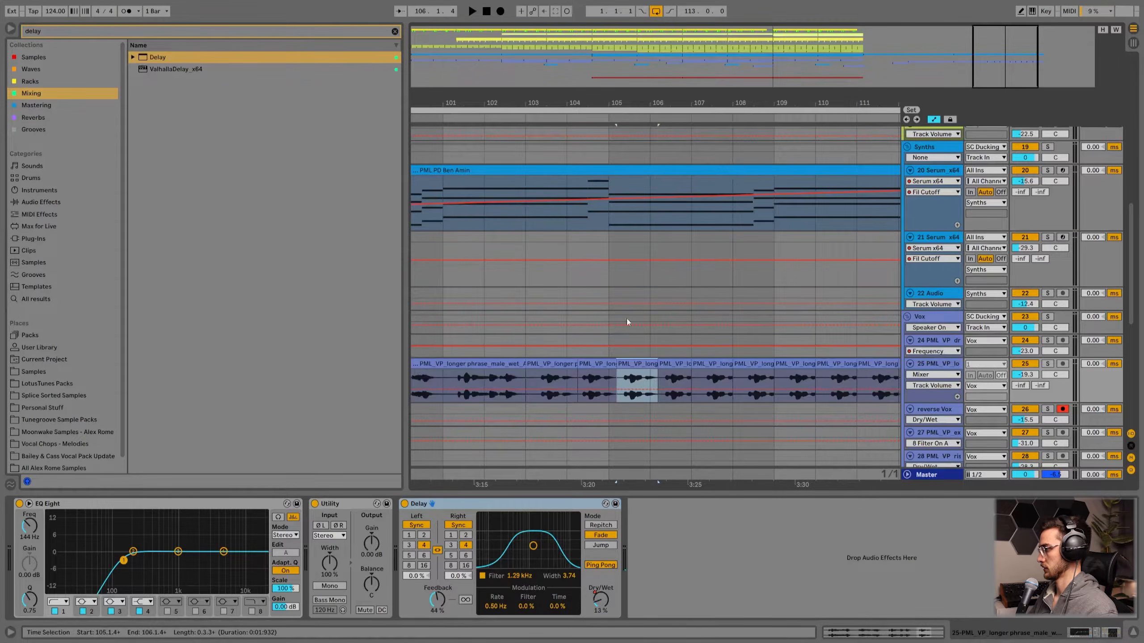
pyautogui.click(689, 366)
pyautogui.moveTo(697, 364); pyautogui.dragTo(699, 364)
pyautogui.click(719, 363)
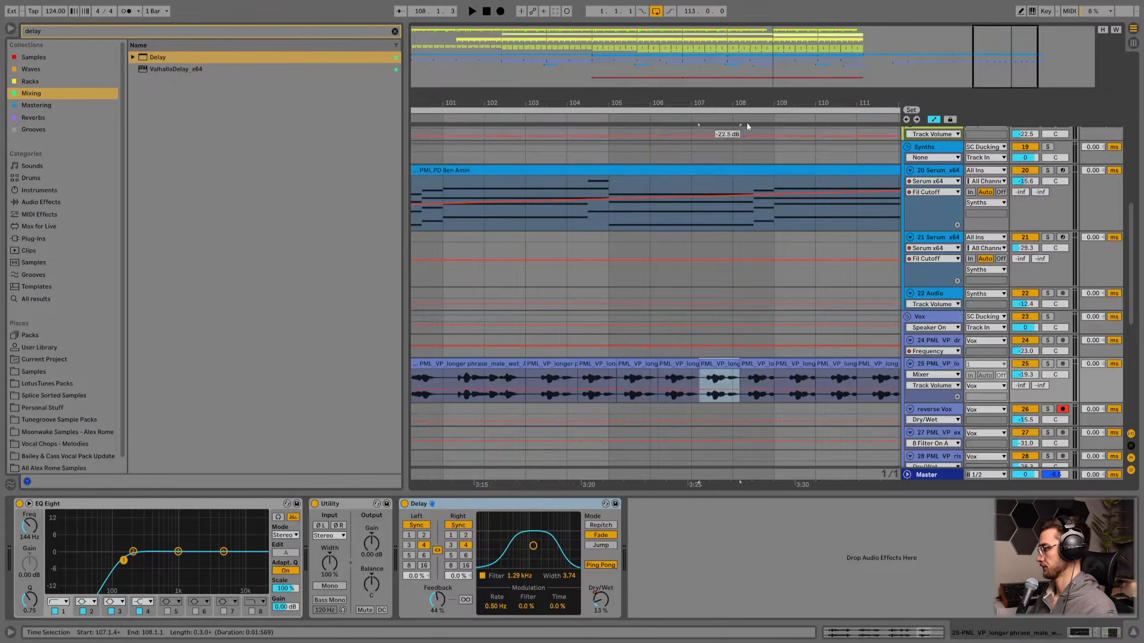
pyautogui.moveTo(748, 103); pyautogui.dragTo(683, 103)
pyautogui.hotkey('ctrl', 'd')
pyautogui.hotkey('ctrl', 'd')
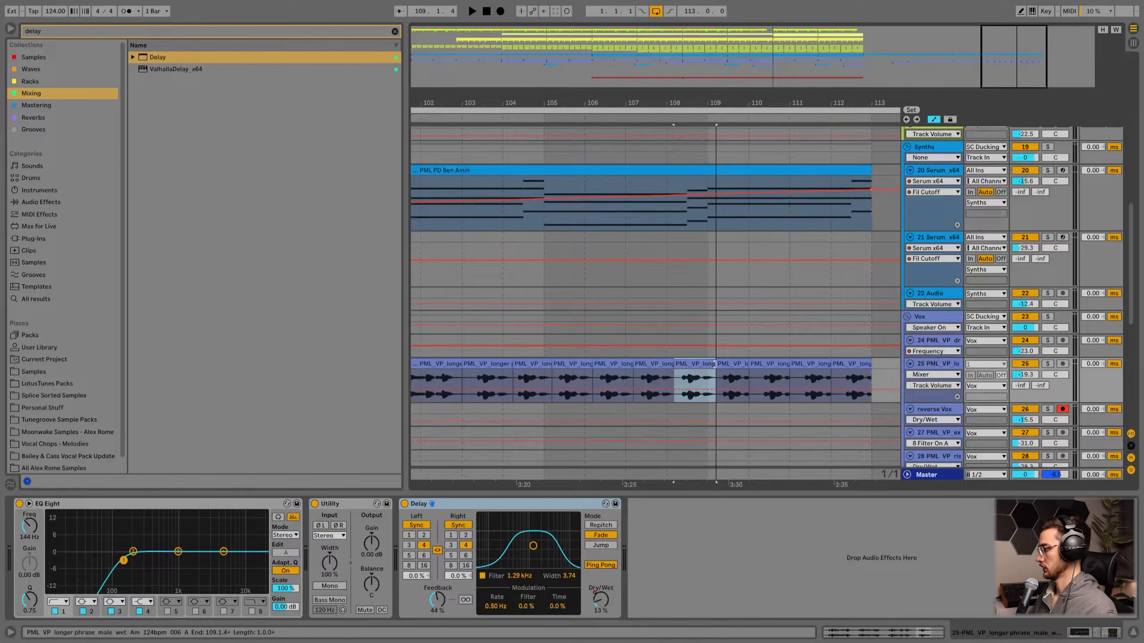
pyautogui.hotkey('ctrl', 'd')
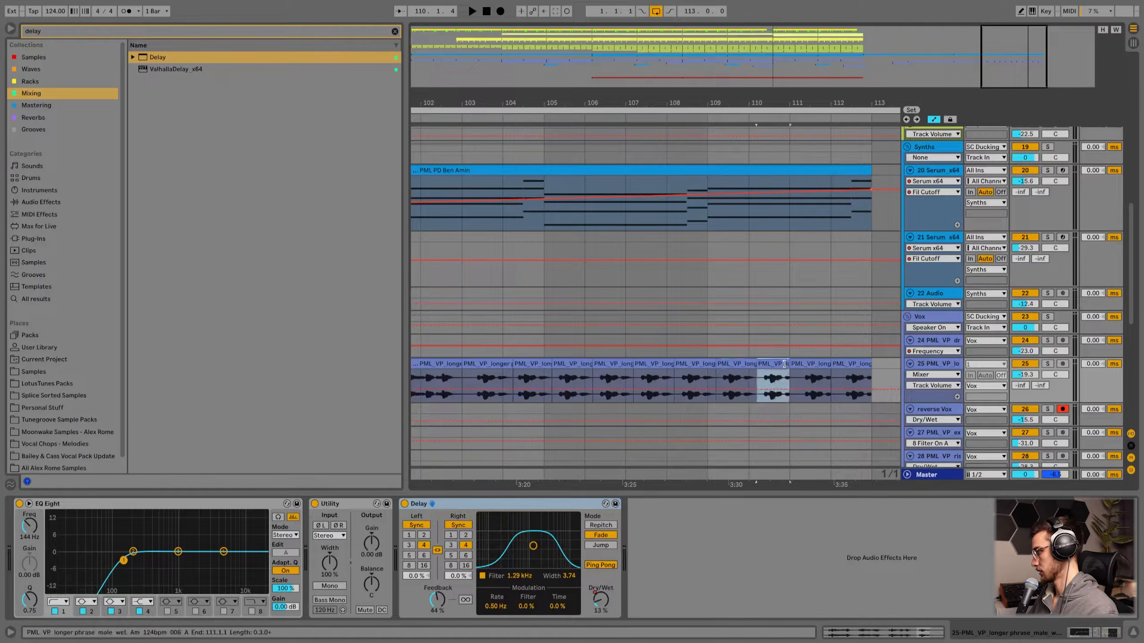
pyautogui.hotkey('ctrl', 'd')
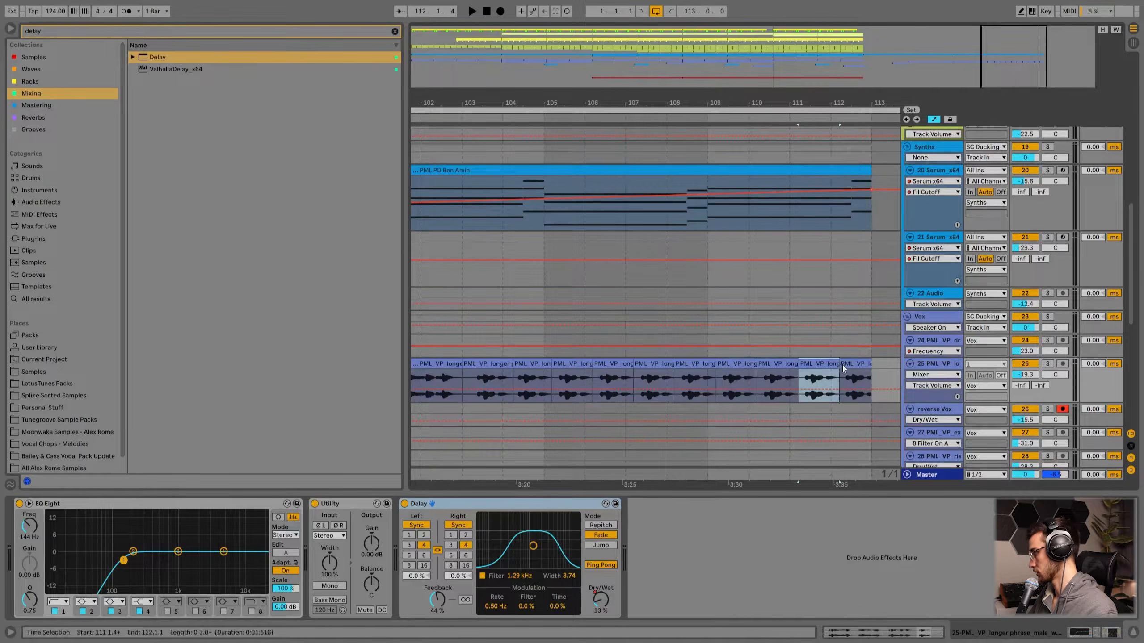
pyautogui.click(866, 364)
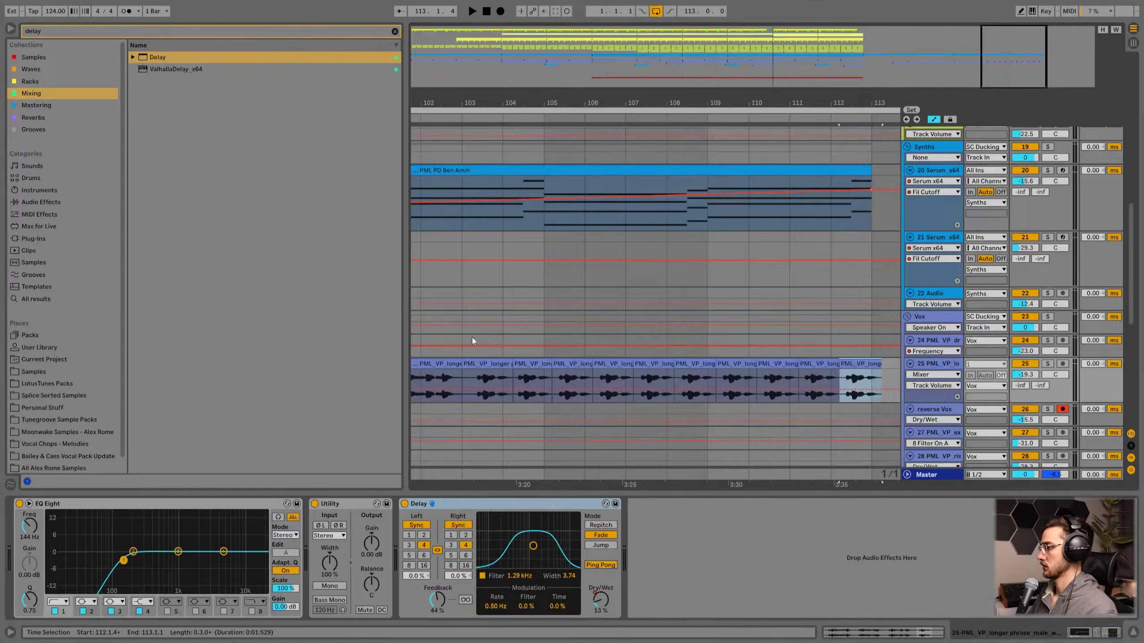
# - Play the extended vocal chops from bar 103 and check them together with the 20 Serum part
pyautogui.click(472, 338)
pyautogui.press('space')
pyautogui.moveTo(504, 97); pyautogui.dragTo(636, 67)
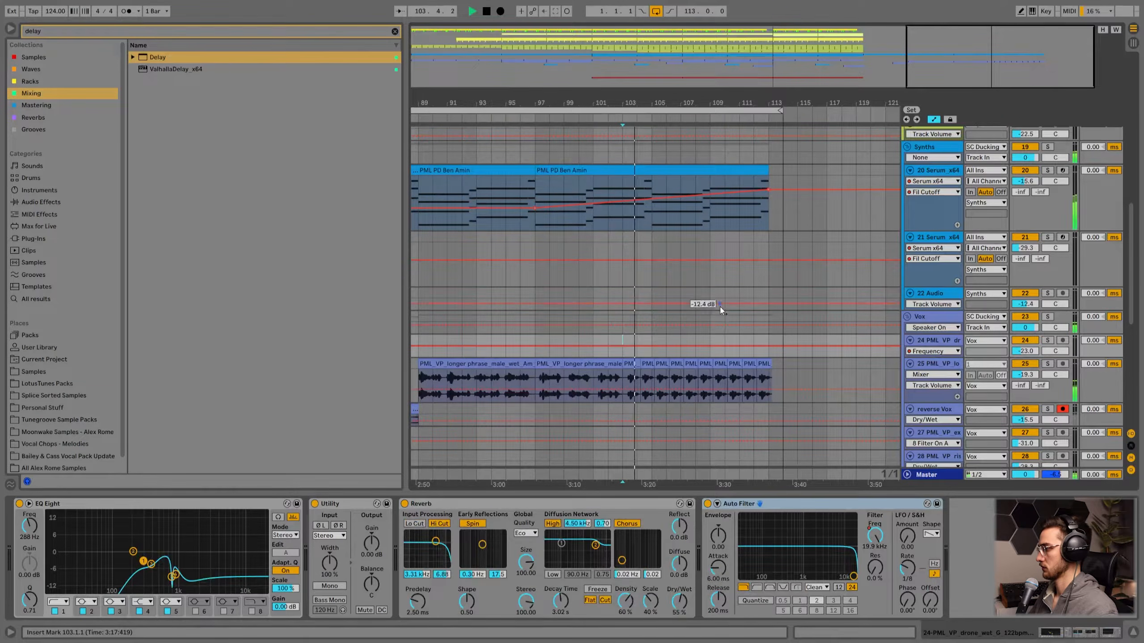
pyautogui.click(655, 339)
pyautogui.scroll(2, 679, 355)
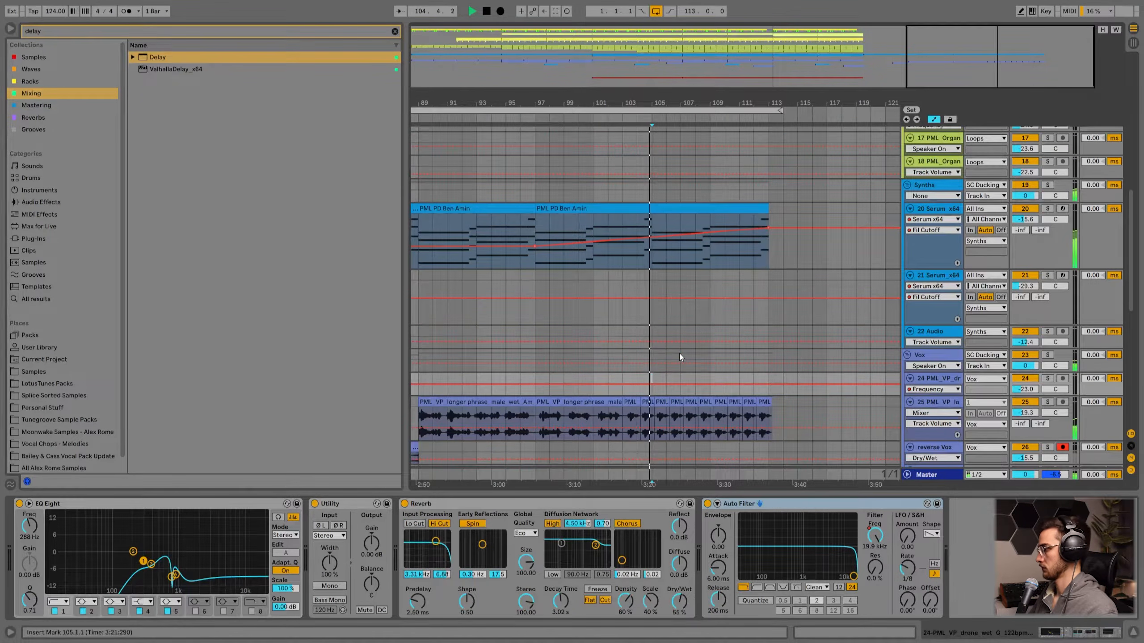
pyautogui.scroll(-3, 683, 346)
pyautogui.scroll(2, 686, 337)
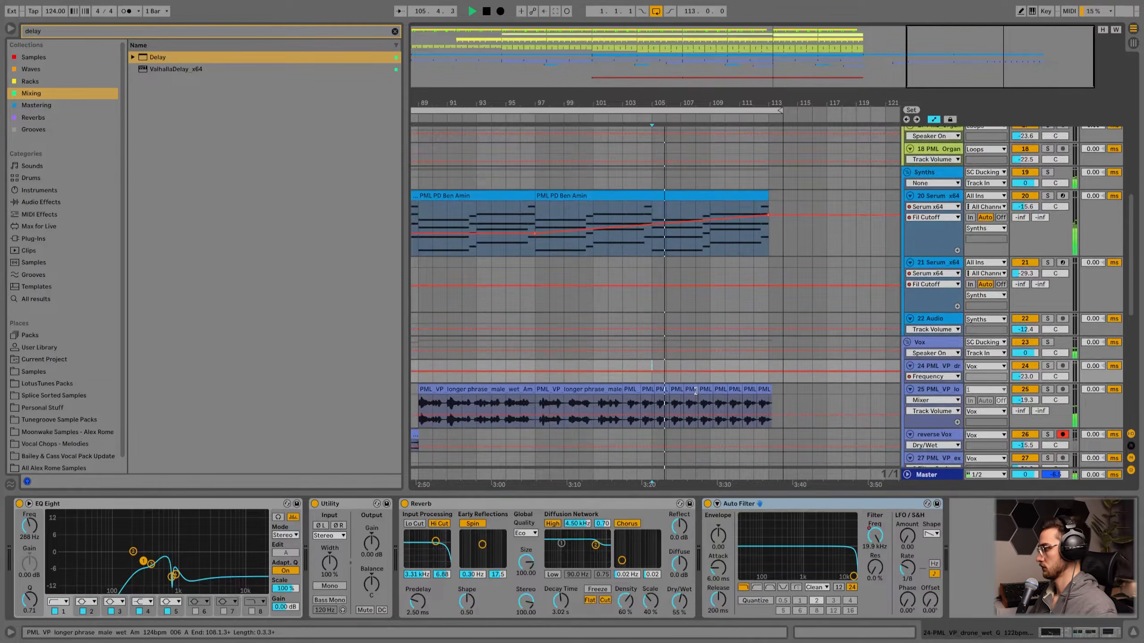
# - Stop playback, add a Reverb after the Delay on the longer-phrase vocal track, and show its Dry/Wet automation
pyautogui.click(695, 391)
pyautogui.press('space')
pyautogui.hotkey('ctrl', 'f')
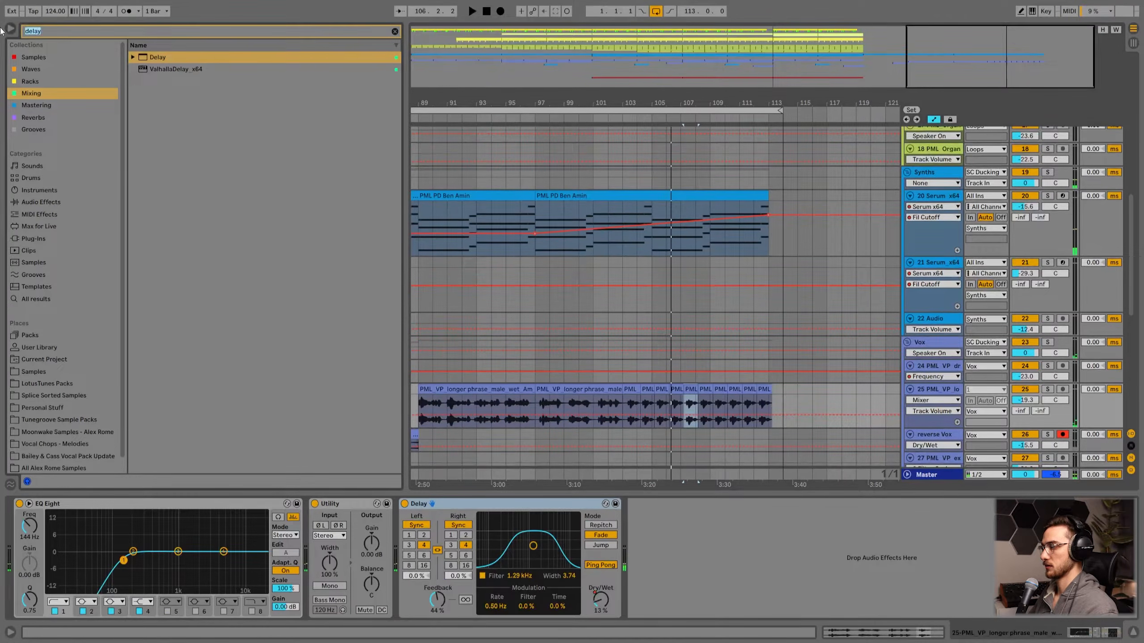
pyautogui.write('rever')
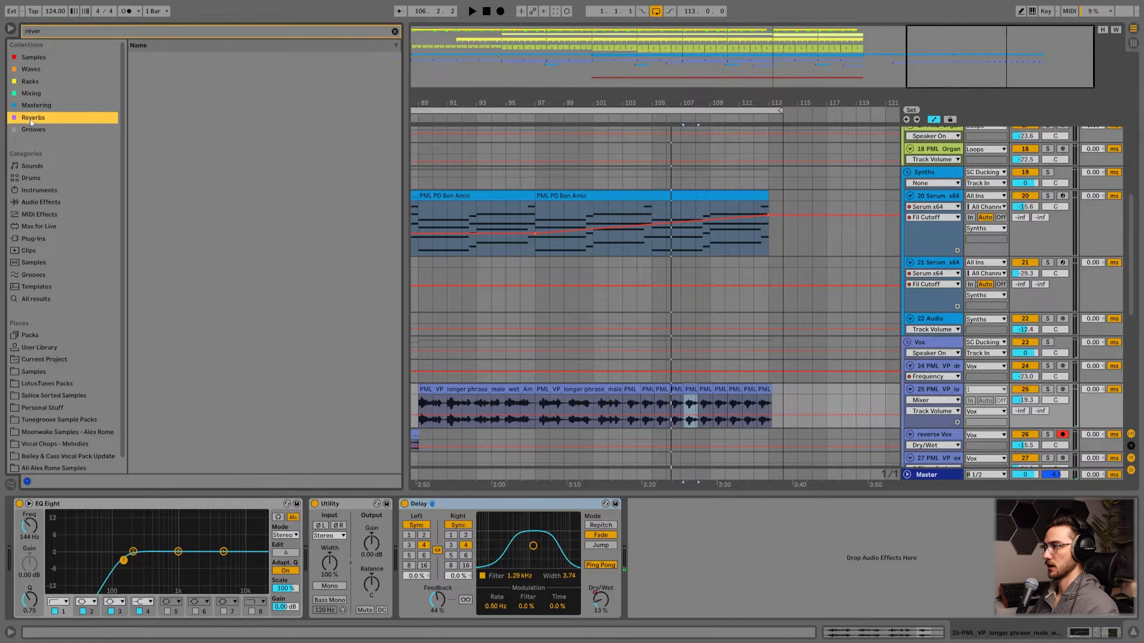
pyautogui.doubleClick(153, 58)
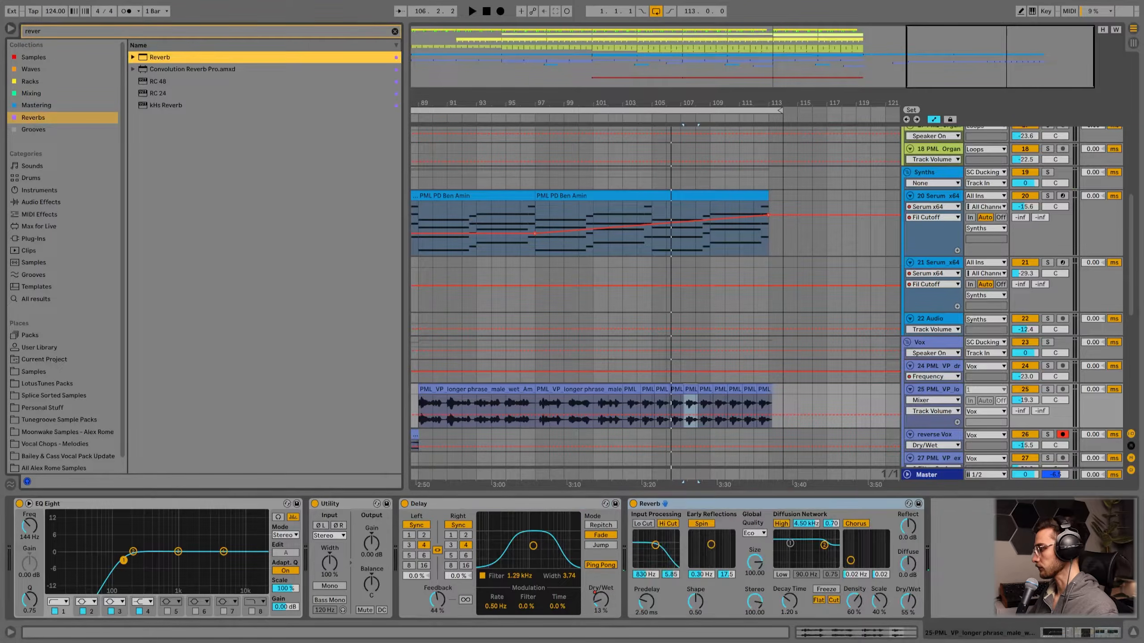
pyautogui.click(655, 545)
pyautogui.click(660, 400)
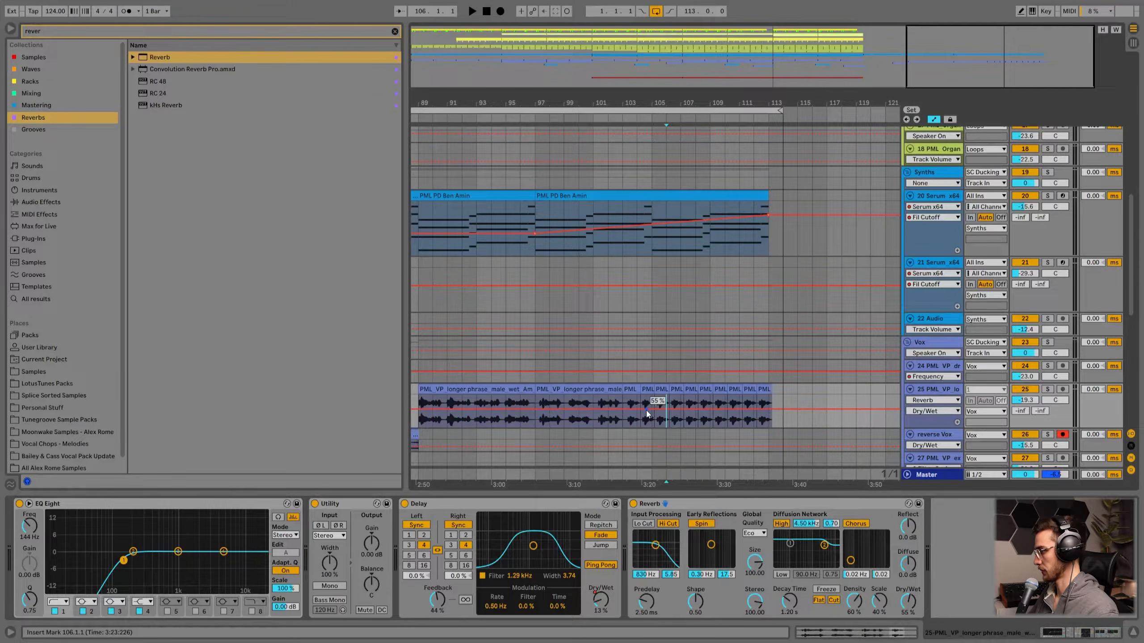
# - Draw rising Reverb Dry/Wet and Decay Time automation over the vocal chops from about bar 104 to bar 113 while auditioning them
pyautogui.moveTo(771, 415); pyautogui.dragTo(769, 395)
pyautogui.click(647, 390)
pyautogui.press('space')
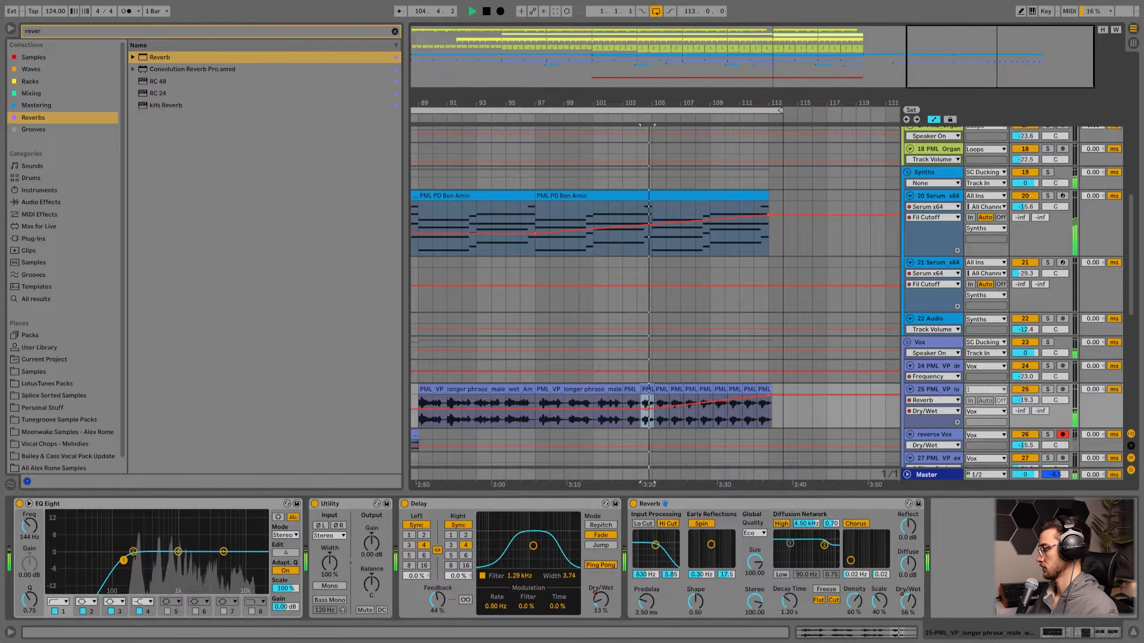
pyautogui.click(789, 601)
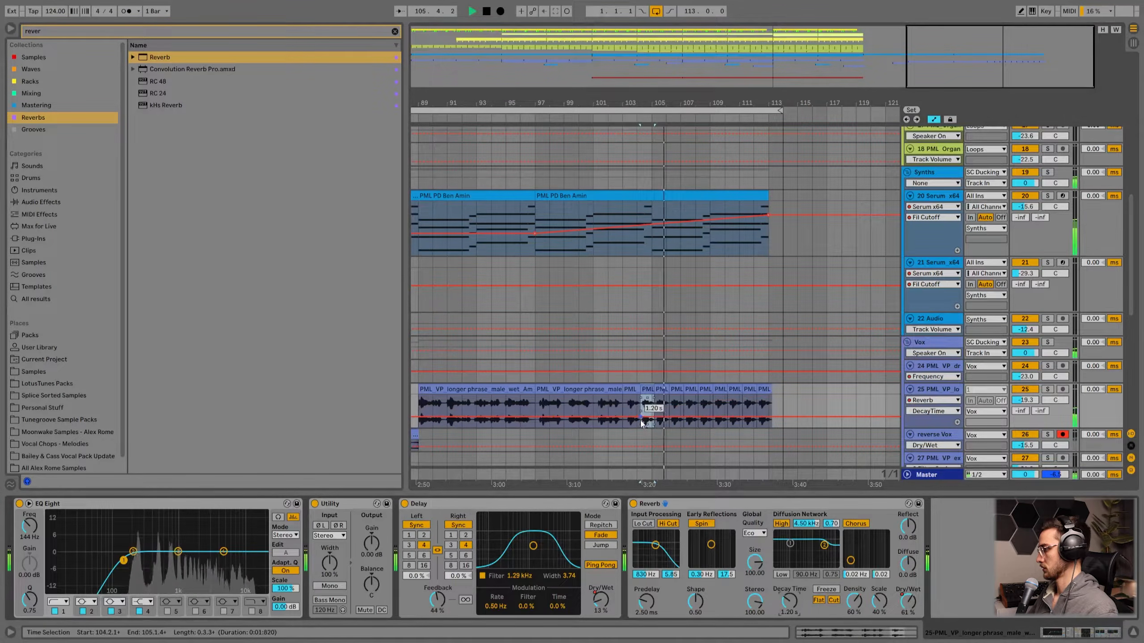
pyautogui.moveTo(771, 423); pyautogui.dragTo(769, 410)
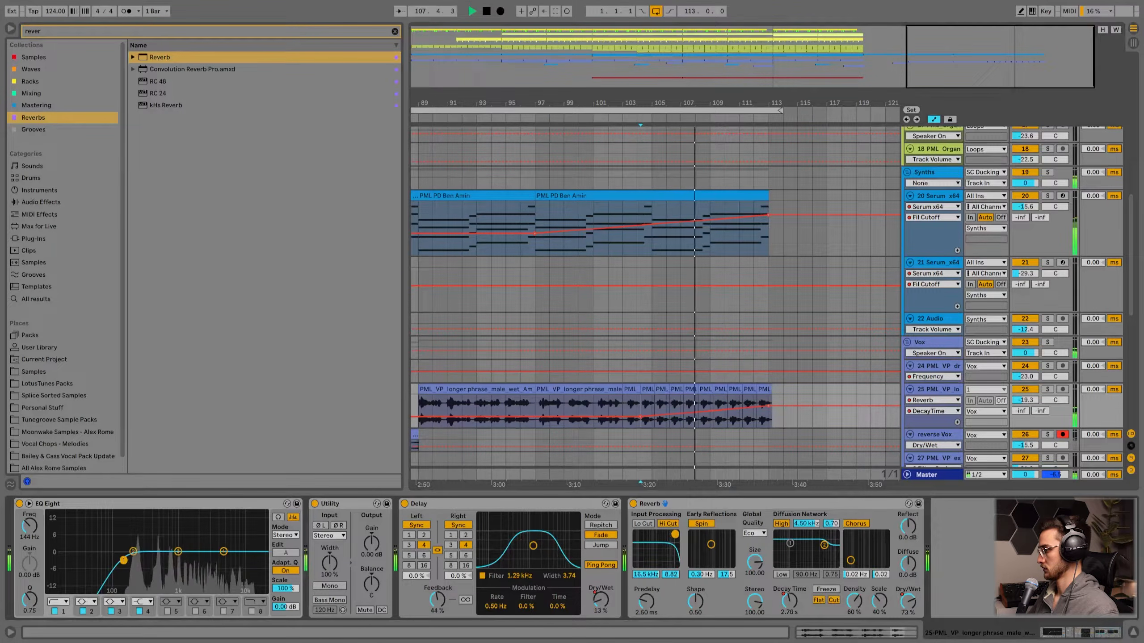
# - Set the vocal Reverb's input filter to 1.24 kHz and extend the arrangement loop to bar 119 for checking the last chops
pyautogui.moveTo(669, 539); pyautogui.dragTo(652, 538)
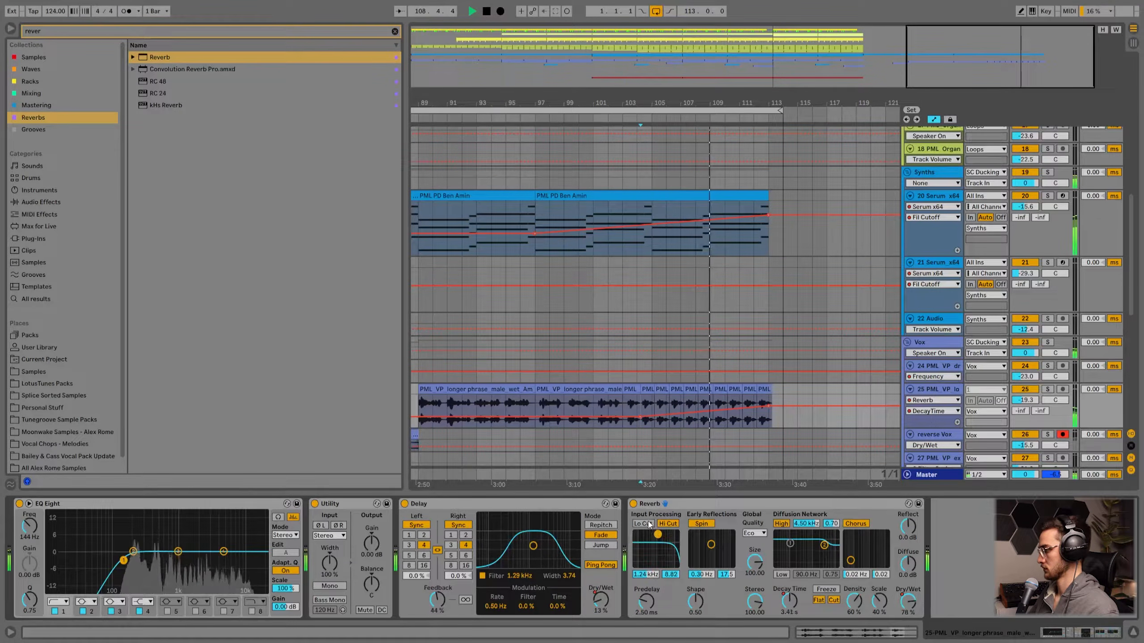
pyautogui.click(761, 391)
pyautogui.moveTo(784, 103); pyautogui.dragTo(876, 110)
pyautogui.click(801, 389)
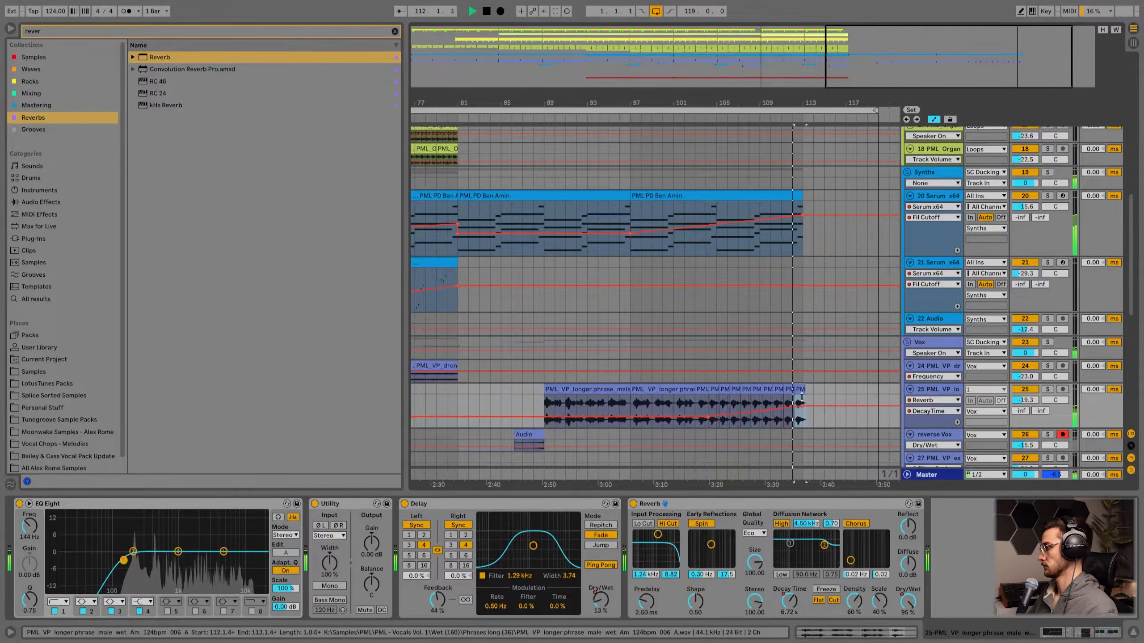
pyautogui.click(824, 411)
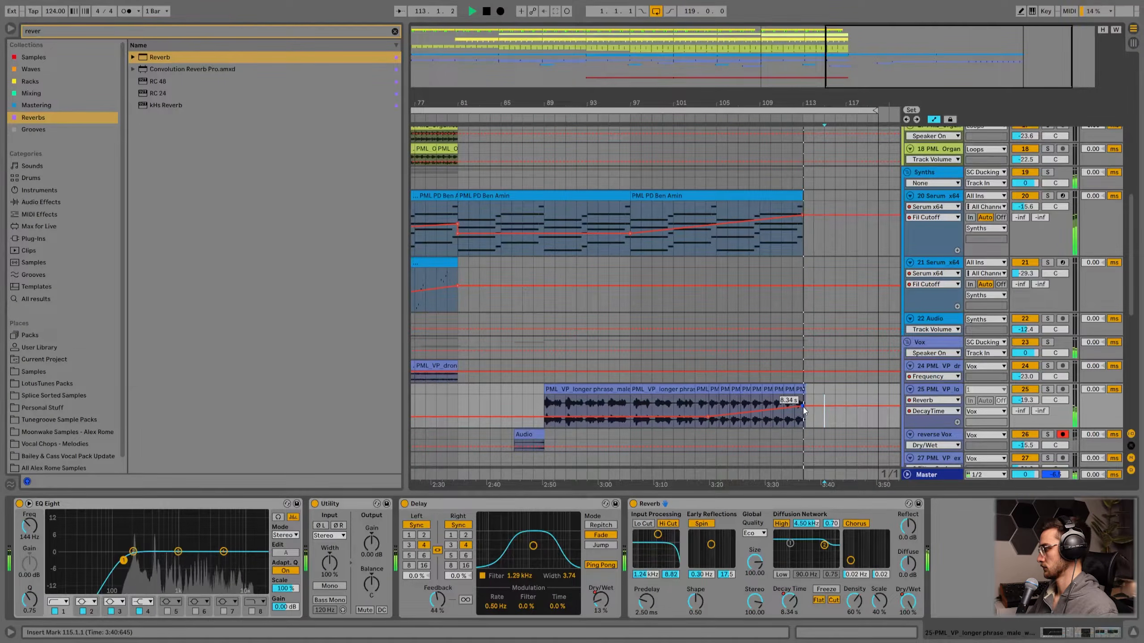
pyautogui.click(799, 399)
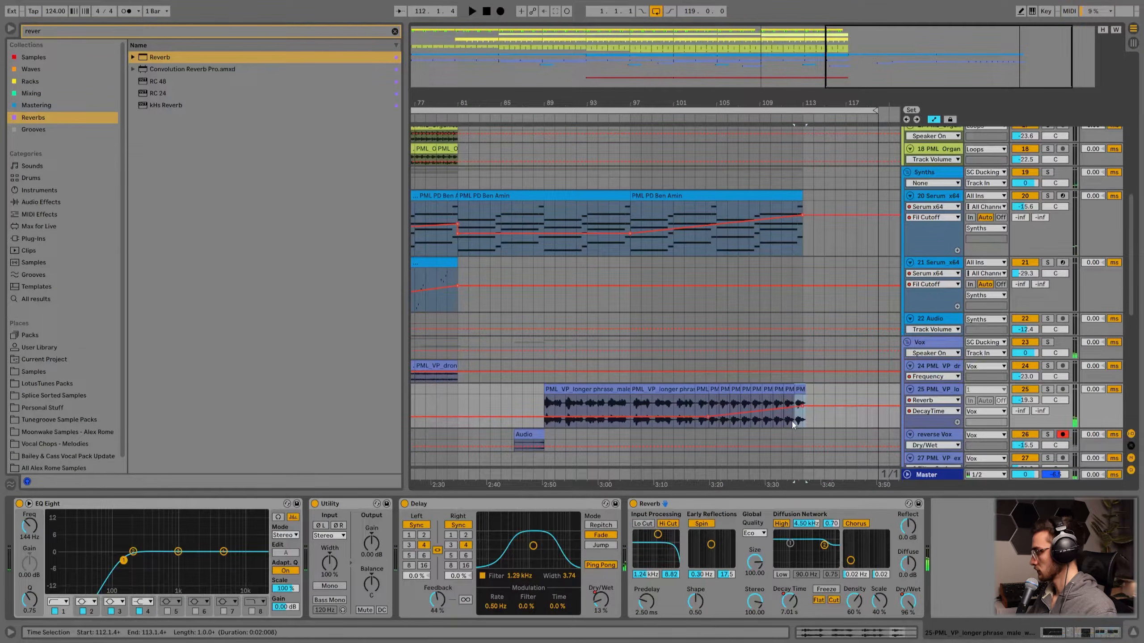
pyautogui.click(759, 394)
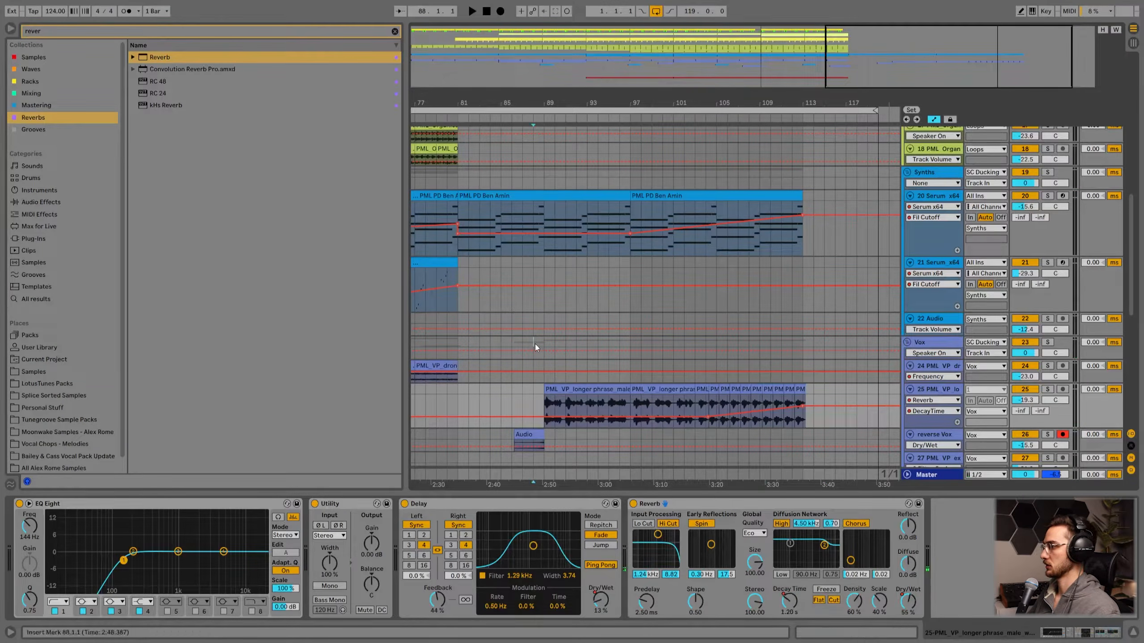
# - Play the arrangement from bar 73 and look over the synth, loop and drum tracks leading to bar 81
pyautogui.click(533, 342)
pyautogui.press('w')
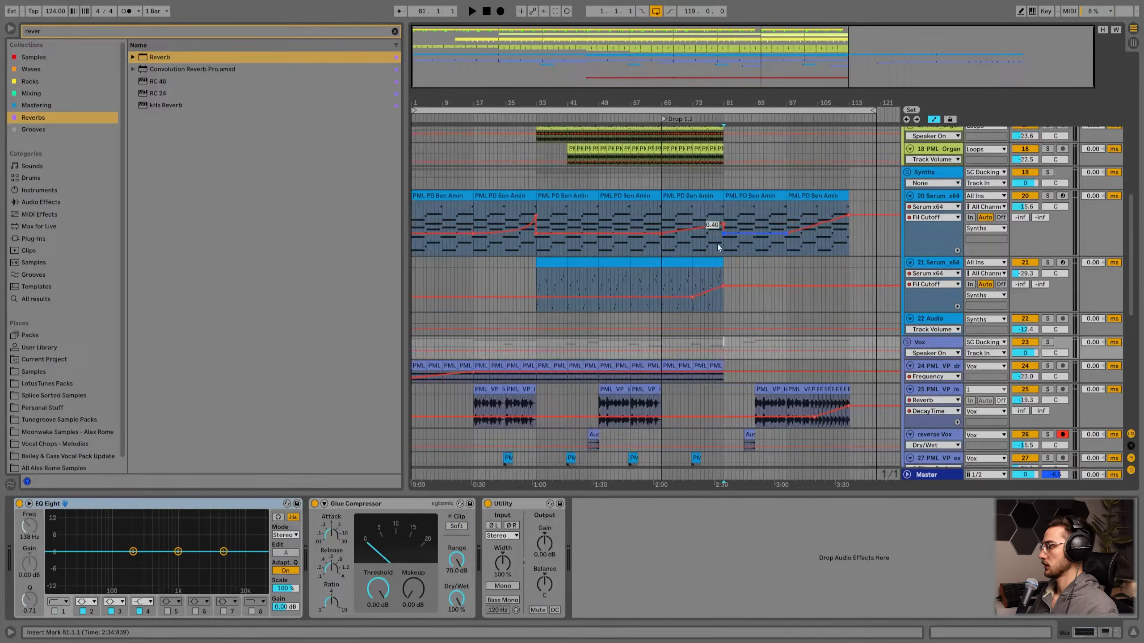
pyautogui.moveTo(712, 226); pyautogui.dragTo(647, 275)
pyautogui.click(696, 225)
pyautogui.press('space')
pyautogui.moveTo(721, 258); pyautogui.dragTo(744, 321)
pyautogui.press('h')
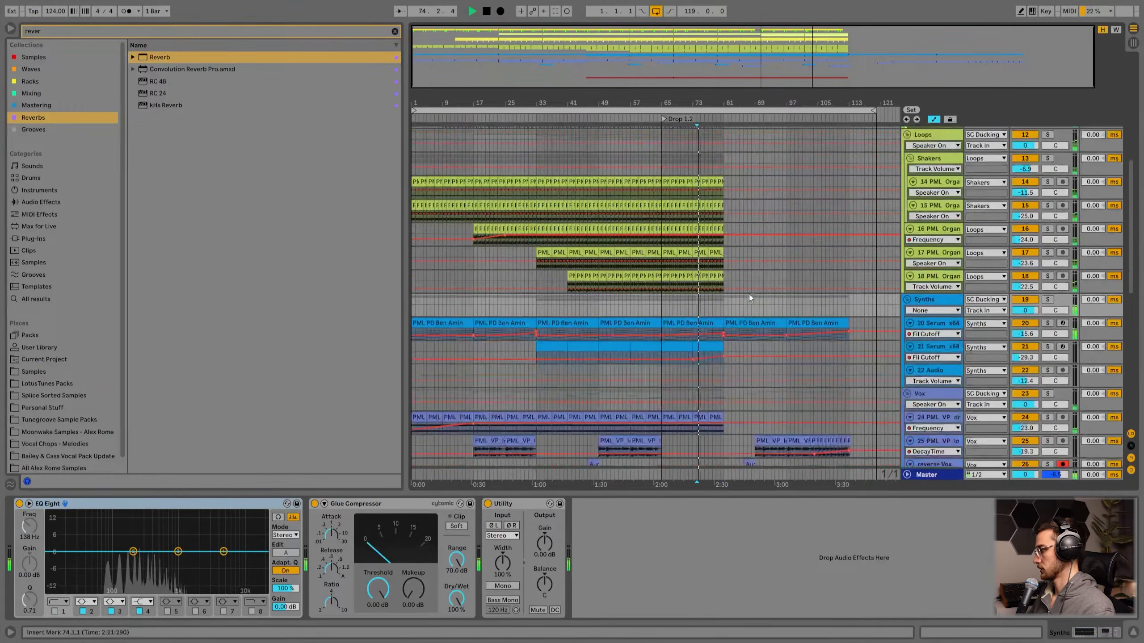
pyautogui.rightClick(725, 302)
pyautogui.click(806, 379)
pyautogui.scroll(5, 750, 313)
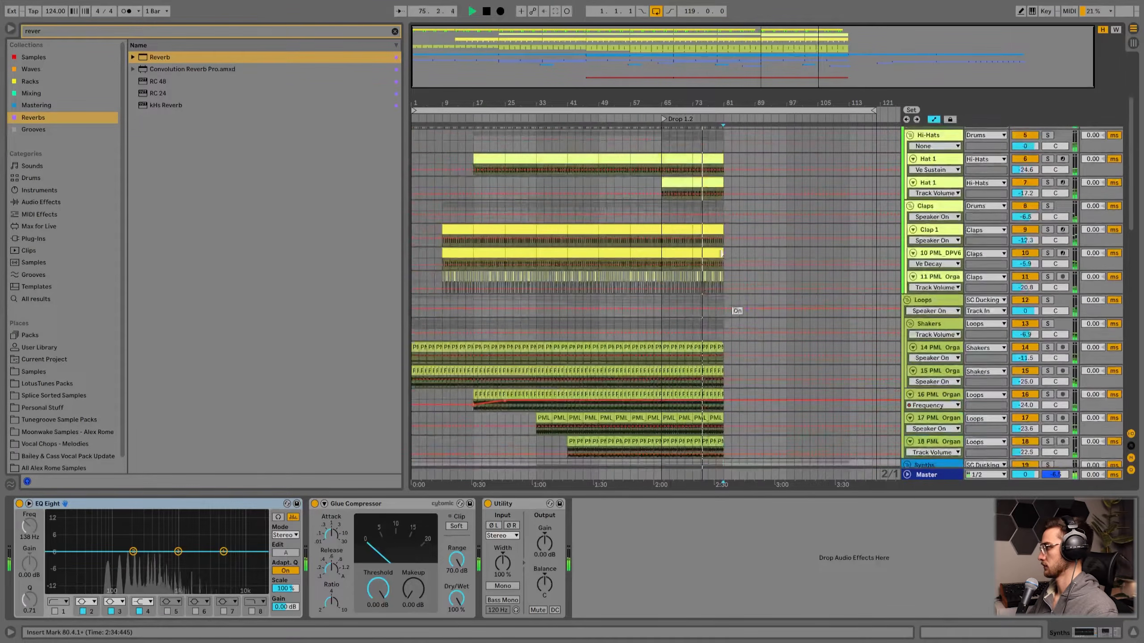
# - Rename the second Hat 1 track as OH and lower its track volume to -18.3 dB
pyautogui.click(703, 255)
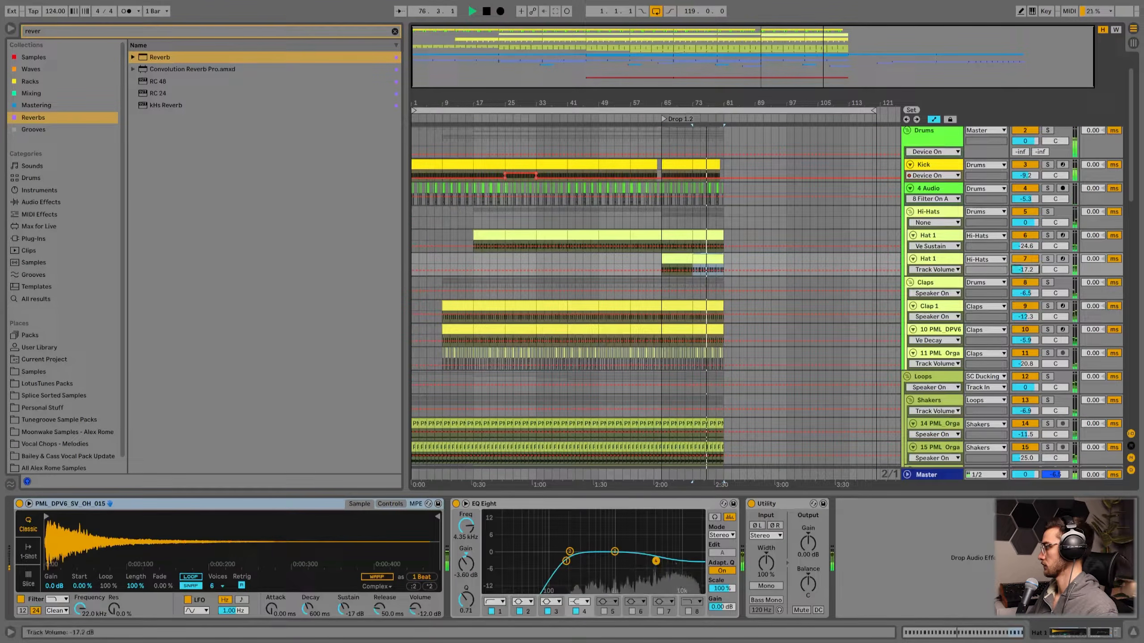
pyautogui.doubleClick(935, 259)
pyautogui.write('OH')
pyautogui.press('Return')
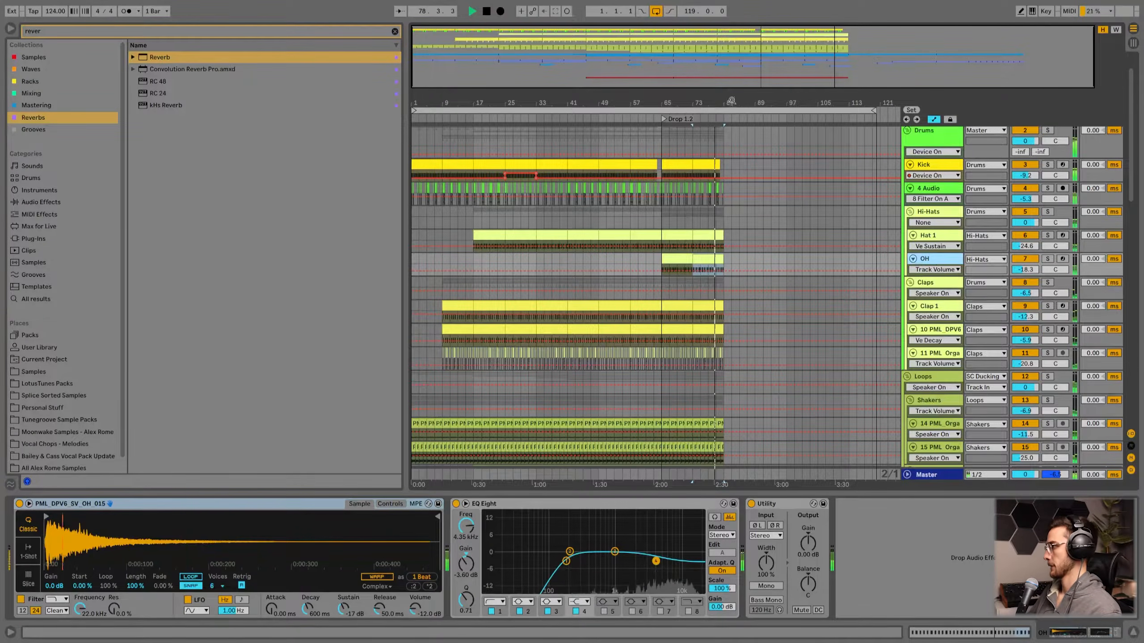
# - Listen through the end of the drop and examine the vocal riser clip leading into bar 81
pyautogui.moveTo(731, 103); pyautogui.dragTo(728, 145)
pyautogui.scroll(-4, 708, 305)
pyautogui.scroll(-10, 708, 305)
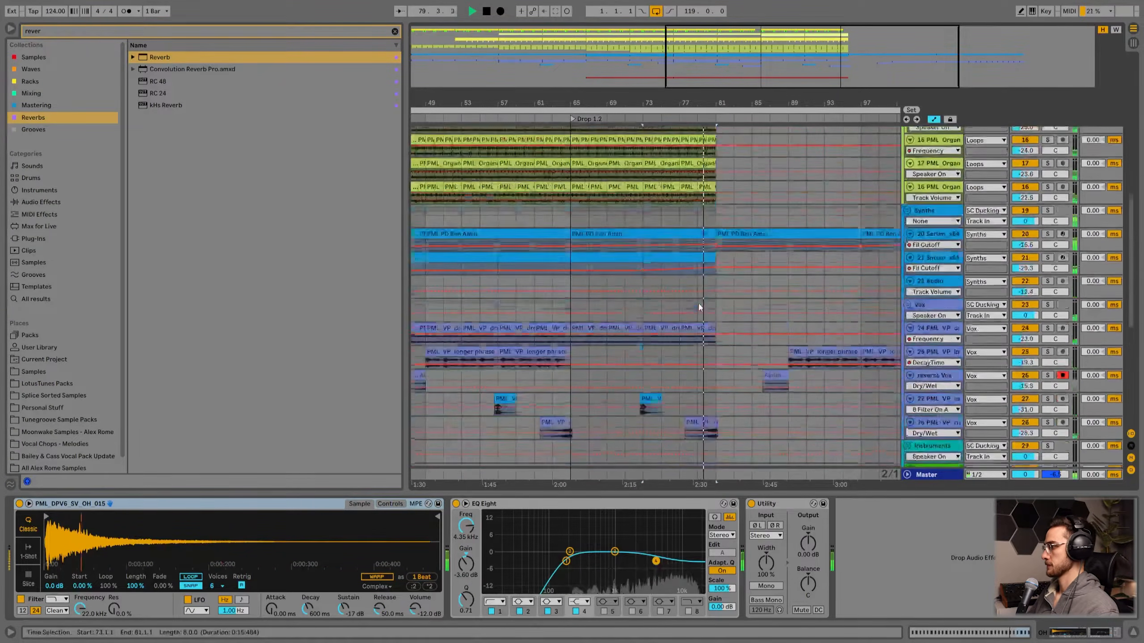
pyautogui.click(709, 269)
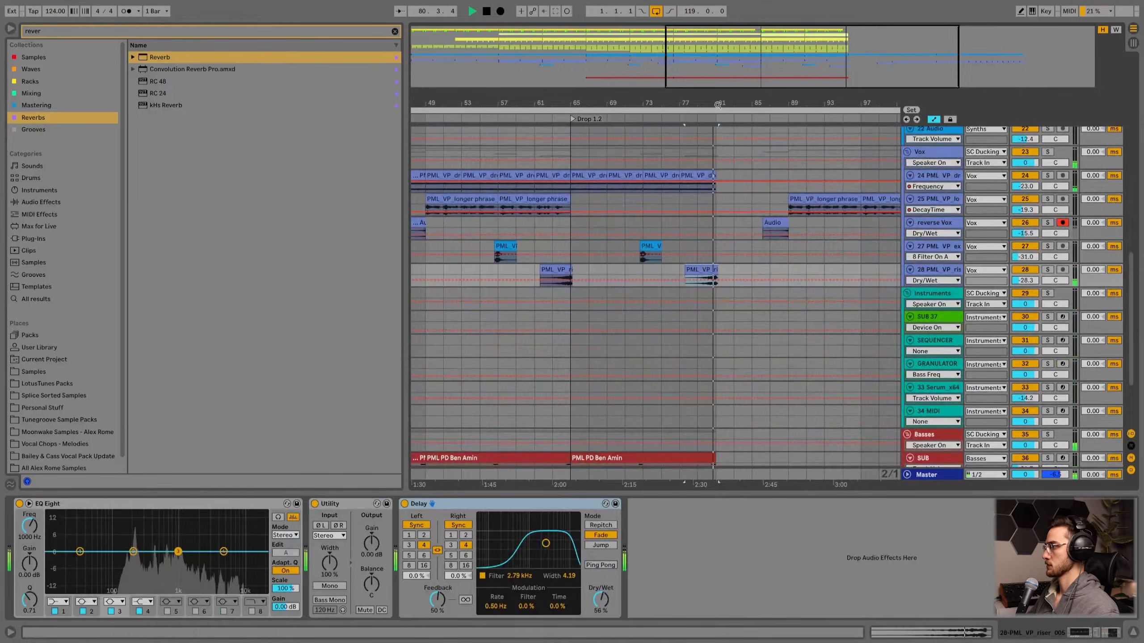
pyautogui.scroll(3, 710, 270)
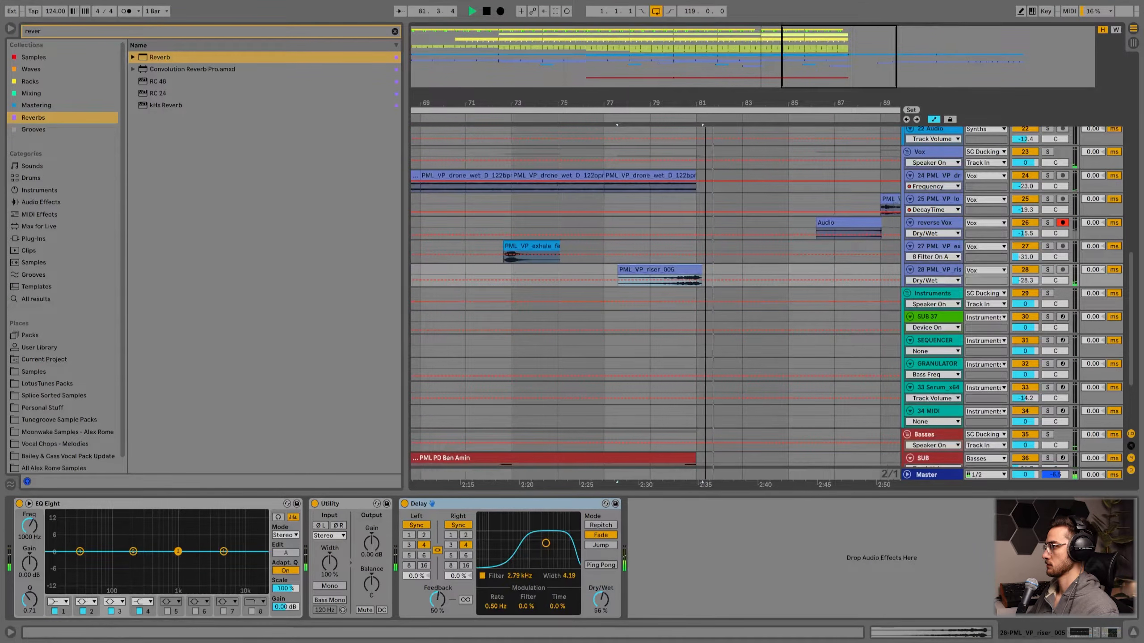
pyautogui.scroll(-2, 689, 293)
pyautogui.scroll(6, 689, 293)
# - Play into the breakdown, examining the 20 Serum clip and the longer vocal phrase up to bar 97, and stop playback
pyautogui.click(663, 248)
pyautogui.scroll(-3, 685, 253)
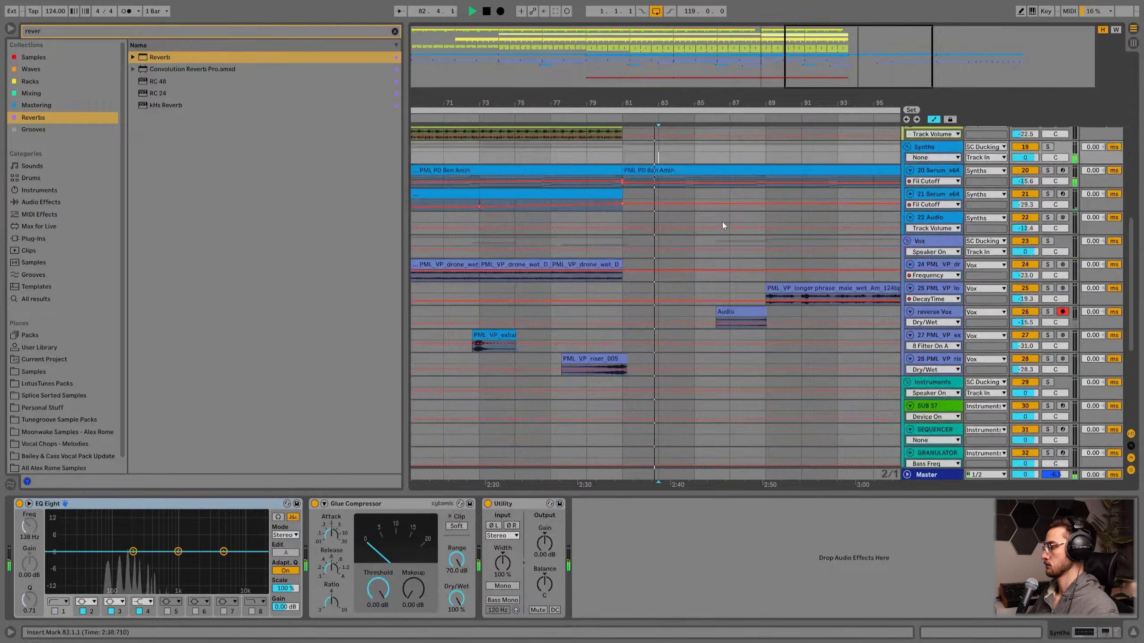
pyautogui.moveTo(682, 103); pyautogui.dragTo(681, 58)
pyautogui.click(713, 170)
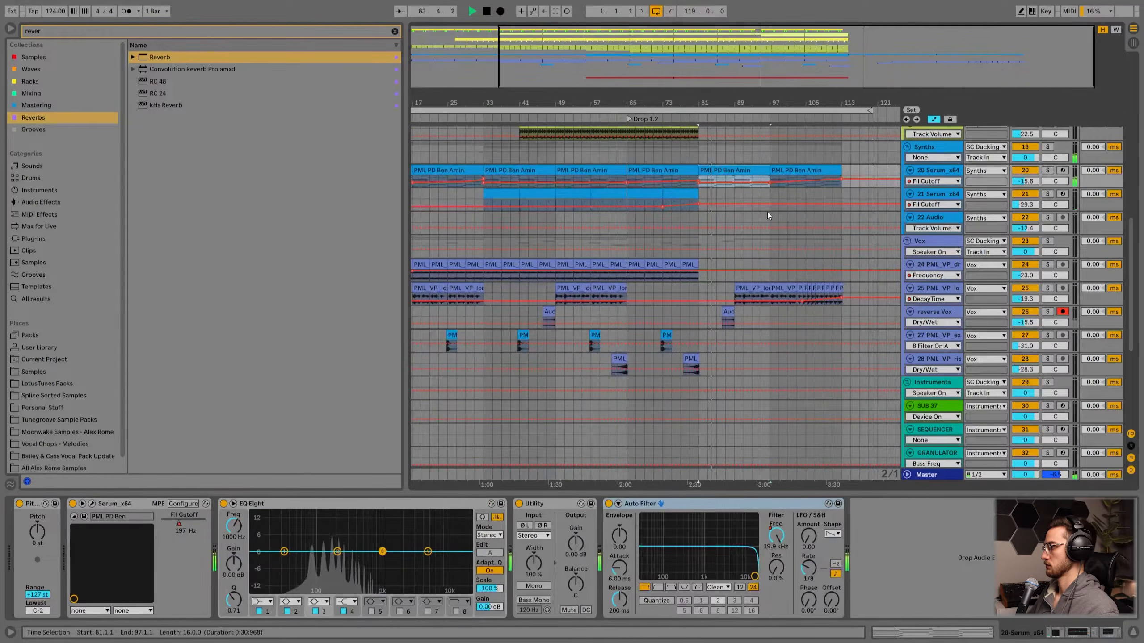
pyautogui.scroll(3, 766, 214)
pyautogui.click(740, 365)
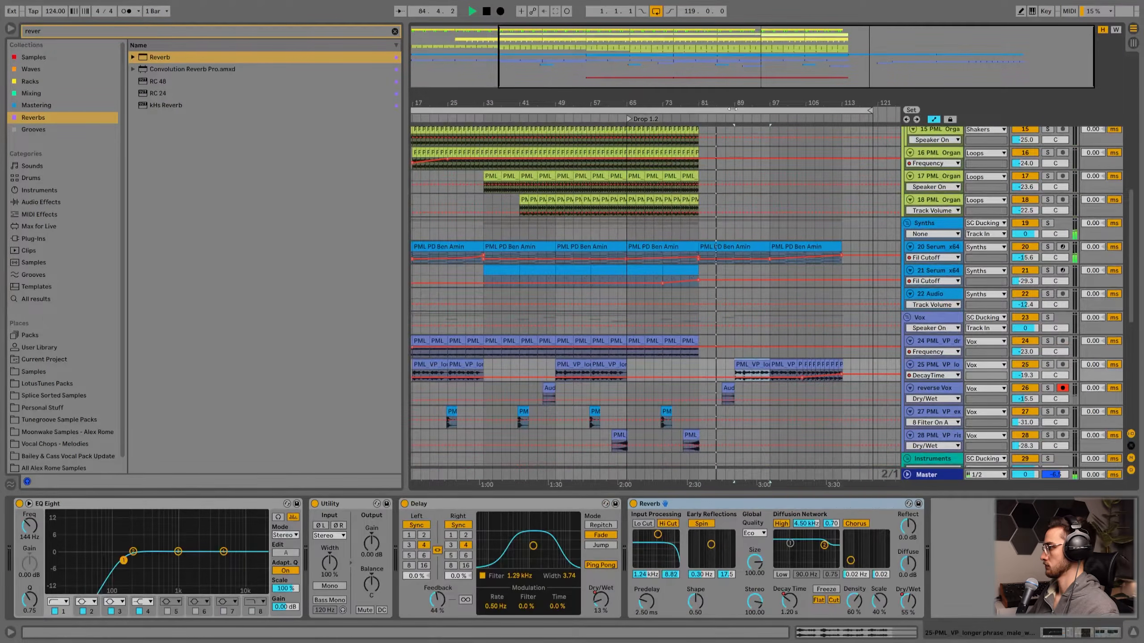
pyautogui.scroll(3, 741, 364)
pyautogui.scroll(-3, 740, 364)
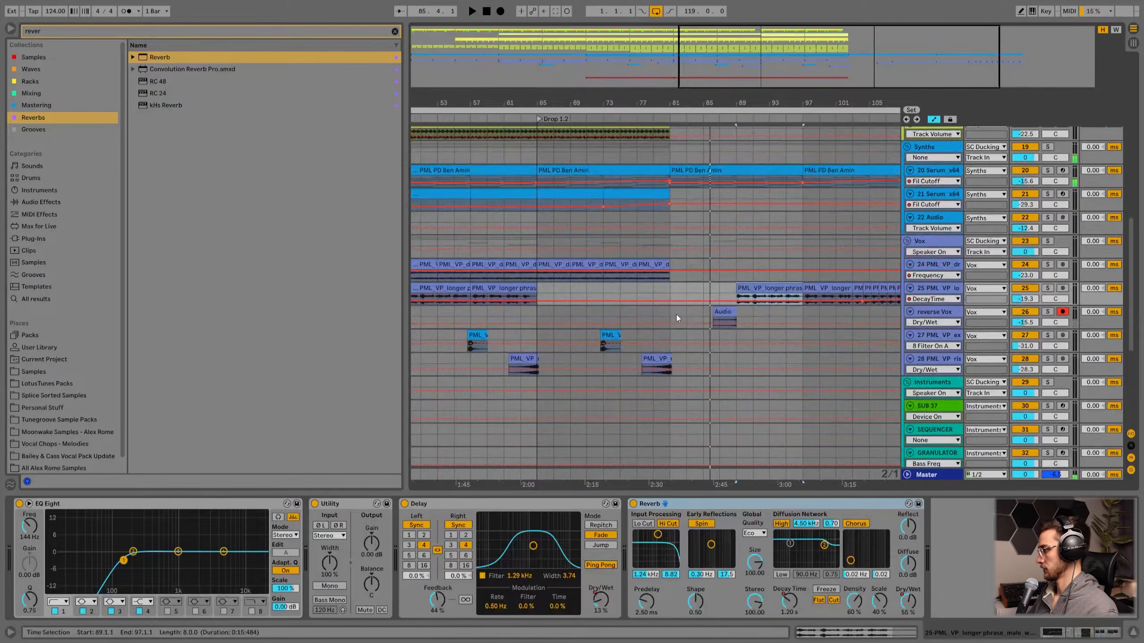
pyautogui.click(675, 315)
# - Clear the browser search and insert an unfolded audio track directly below the longer-phrase vocal track
pyautogui.click(938, 289)
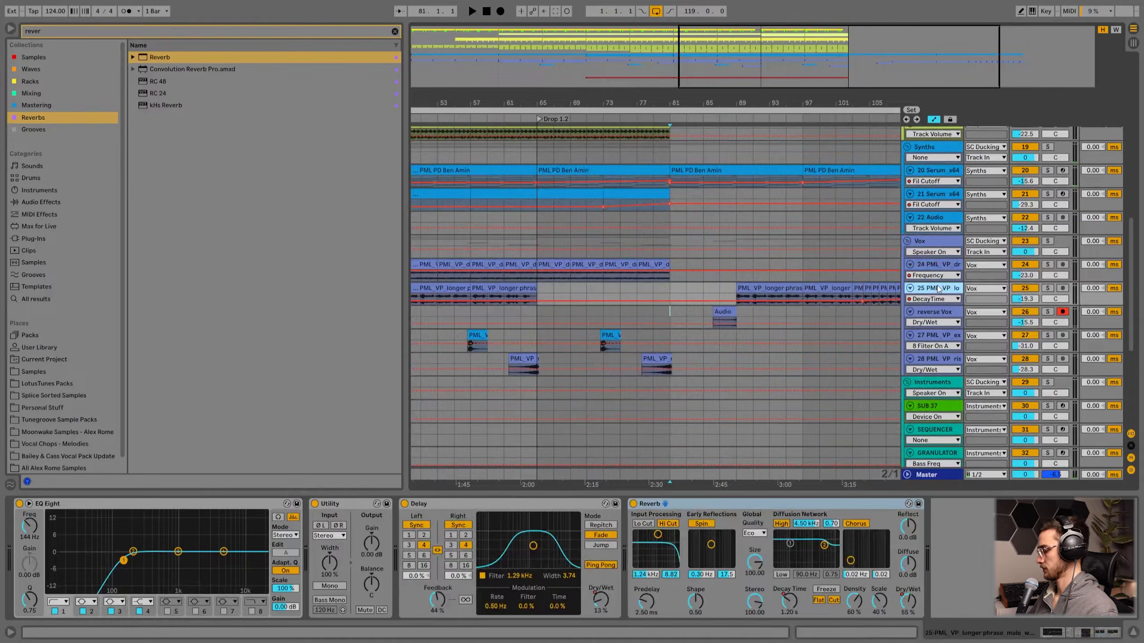
pyautogui.press('-')
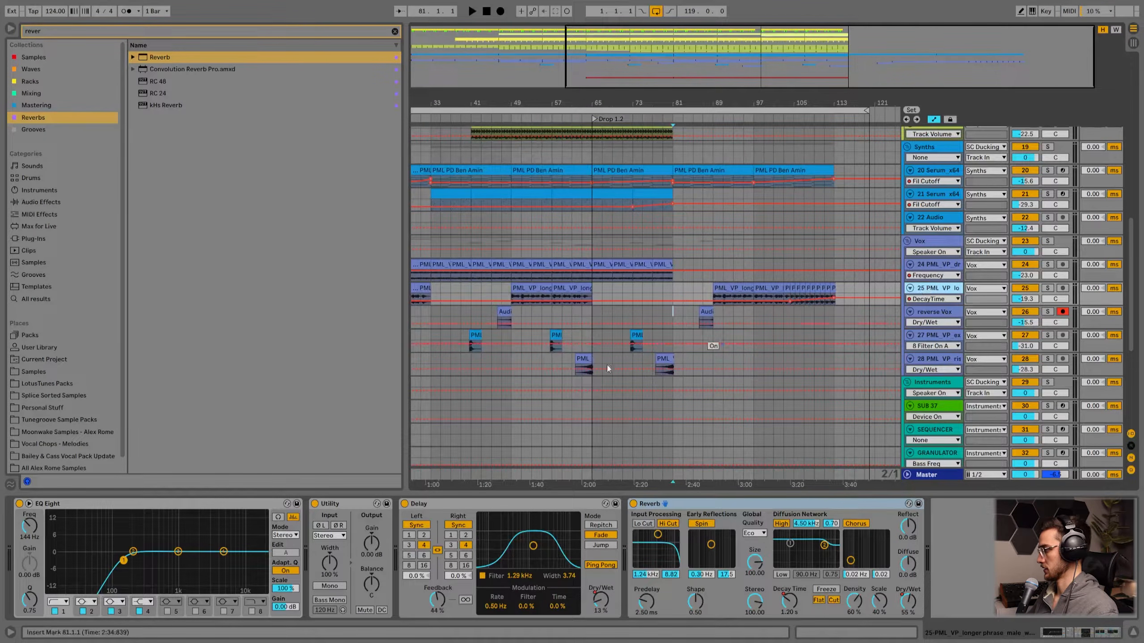
pyautogui.click(395, 31)
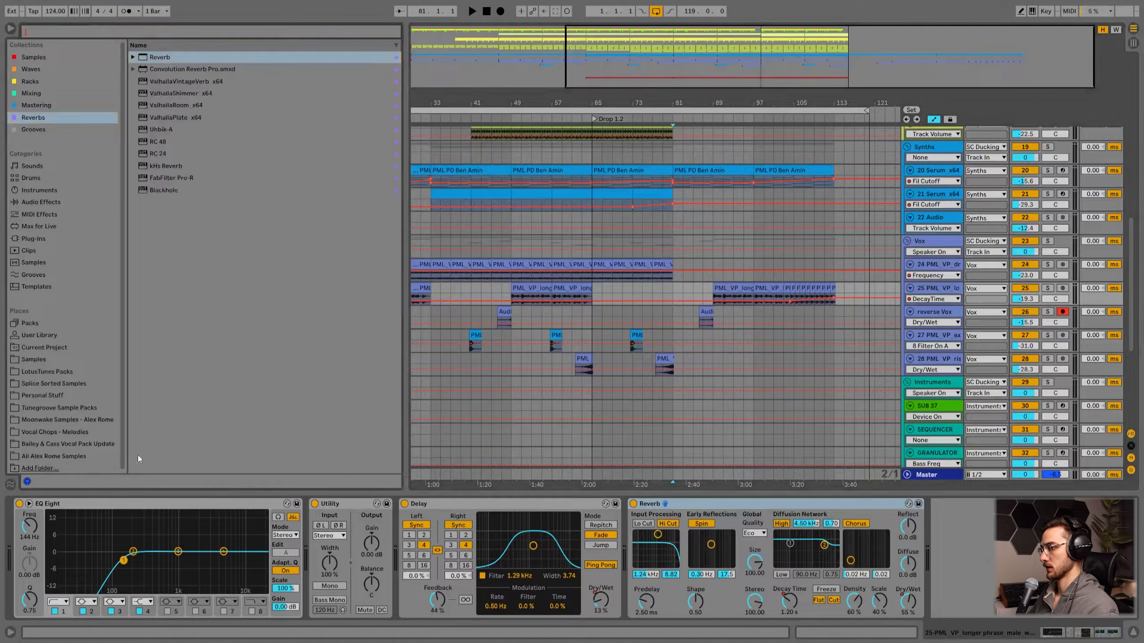
pyautogui.scroll(-2, 76, 452)
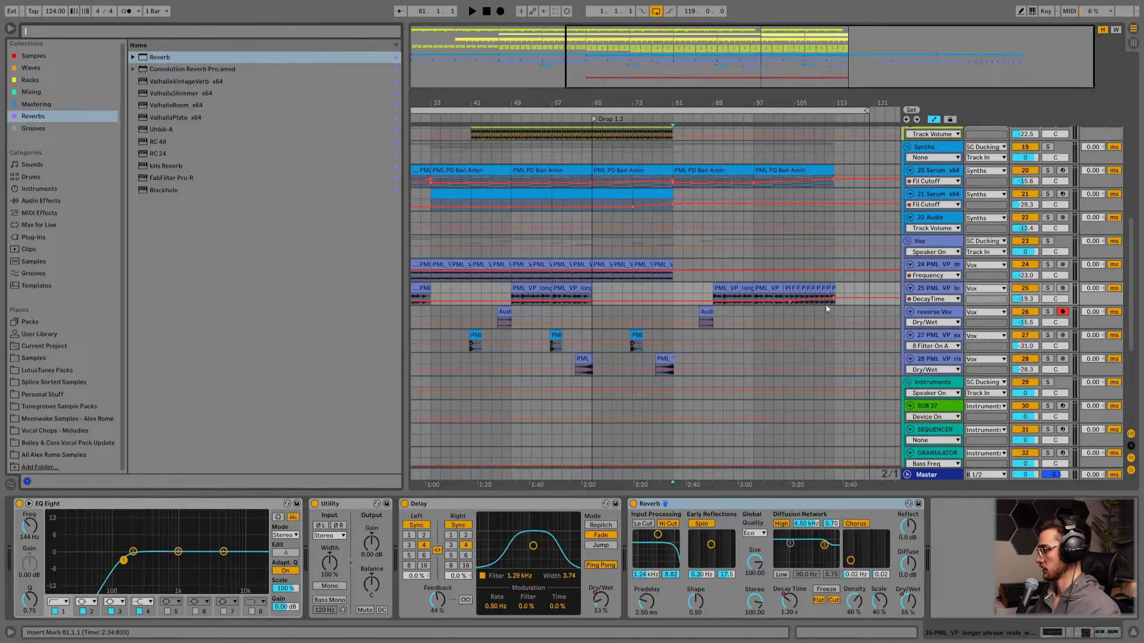
pyautogui.click(933, 288)
pyautogui.hotkey('ctrl', 't')
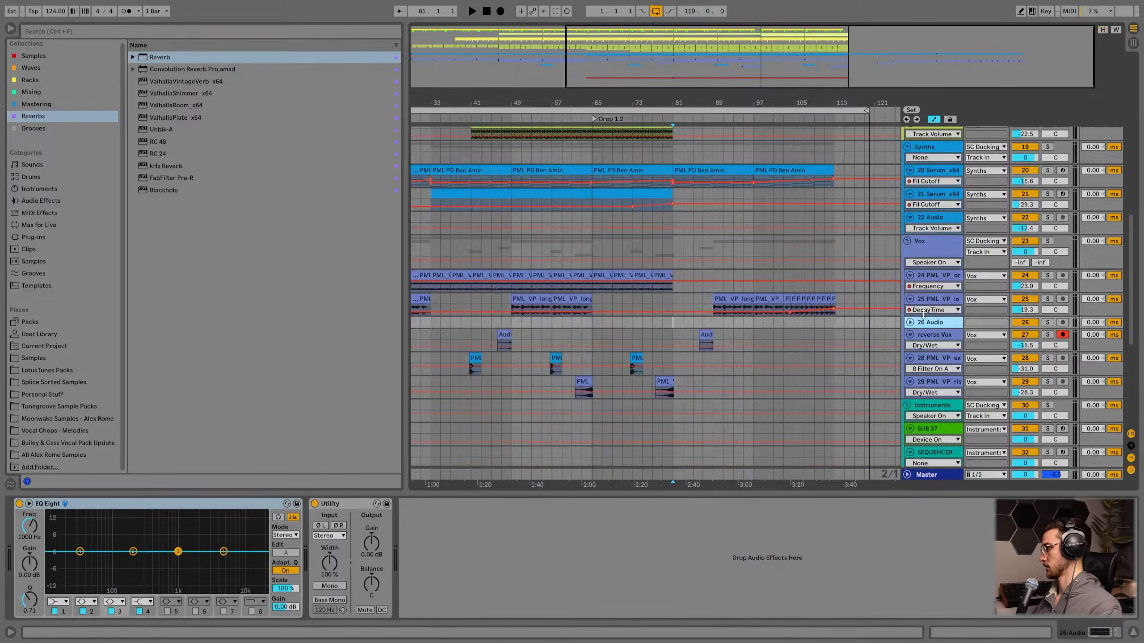
pyautogui.click(910, 322)
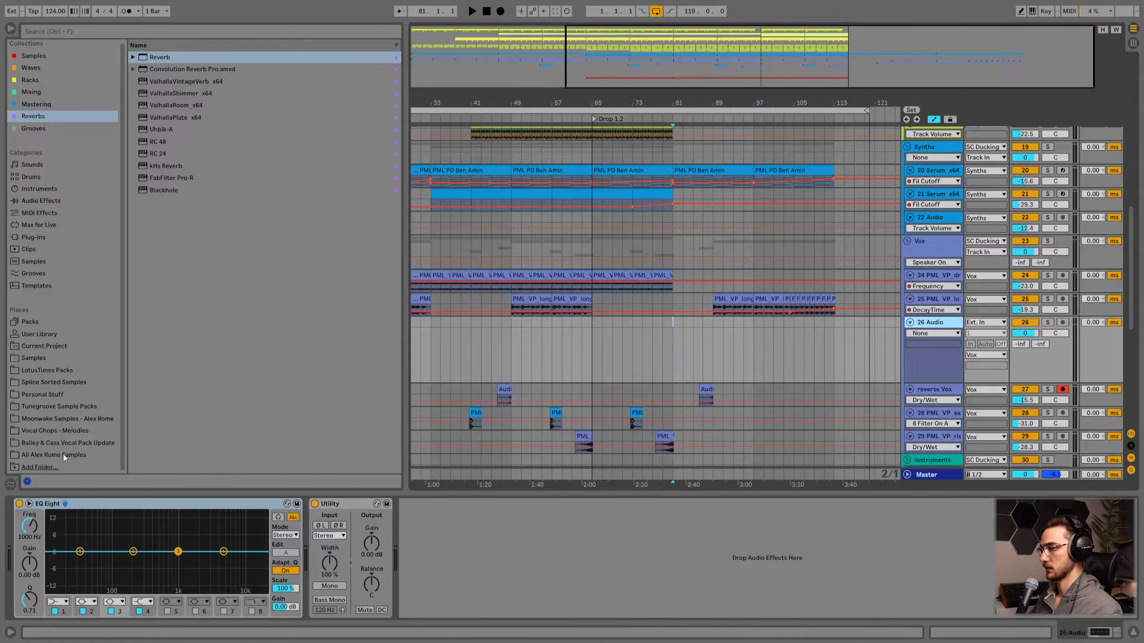
# - Open the wet Ahs, Ohs, Uhs samples of PML - Vocals Vol. 1 and preview some of the ah vocals
pyautogui.click(39, 358)
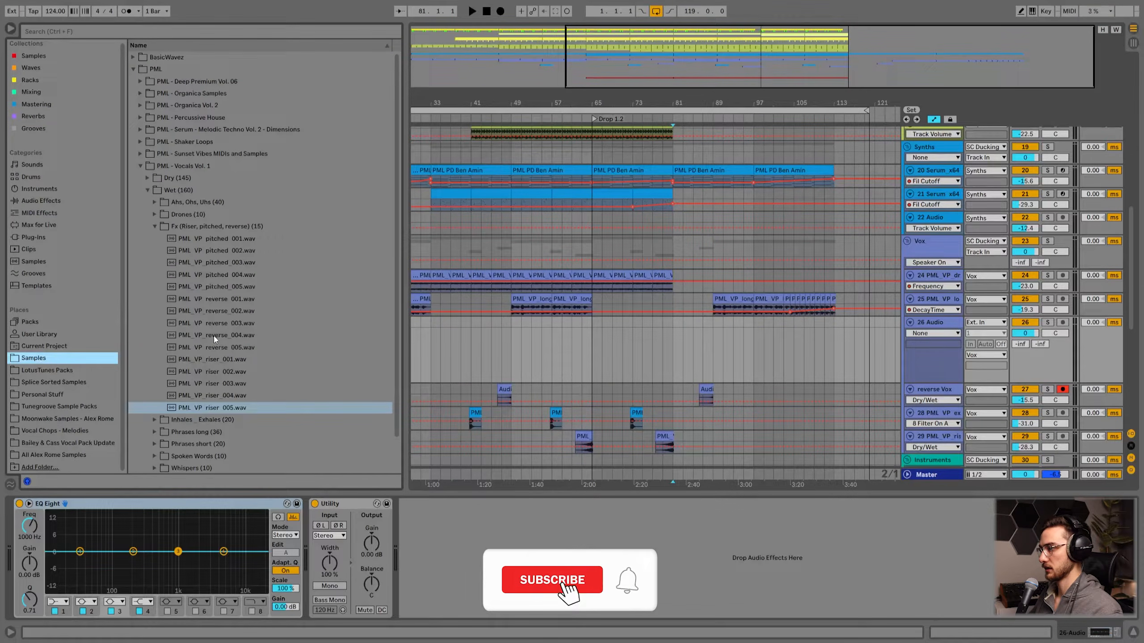
pyautogui.scroll(-3, 169, 419)
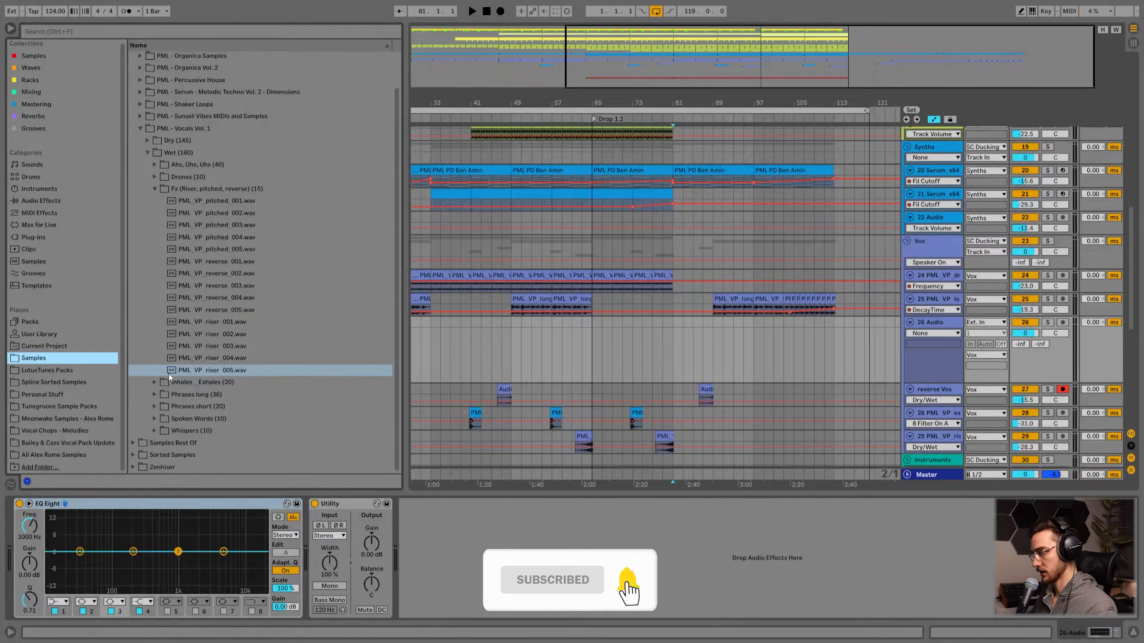
pyautogui.click(155, 165)
pyautogui.click(194, 273)
pyautogui.scroll(-1, 222, 284)
pyautogui.scroll(-2, 225, 288)
pyautogui.click(270, 300)
pyautogui.scroll(-3, 284, 331)
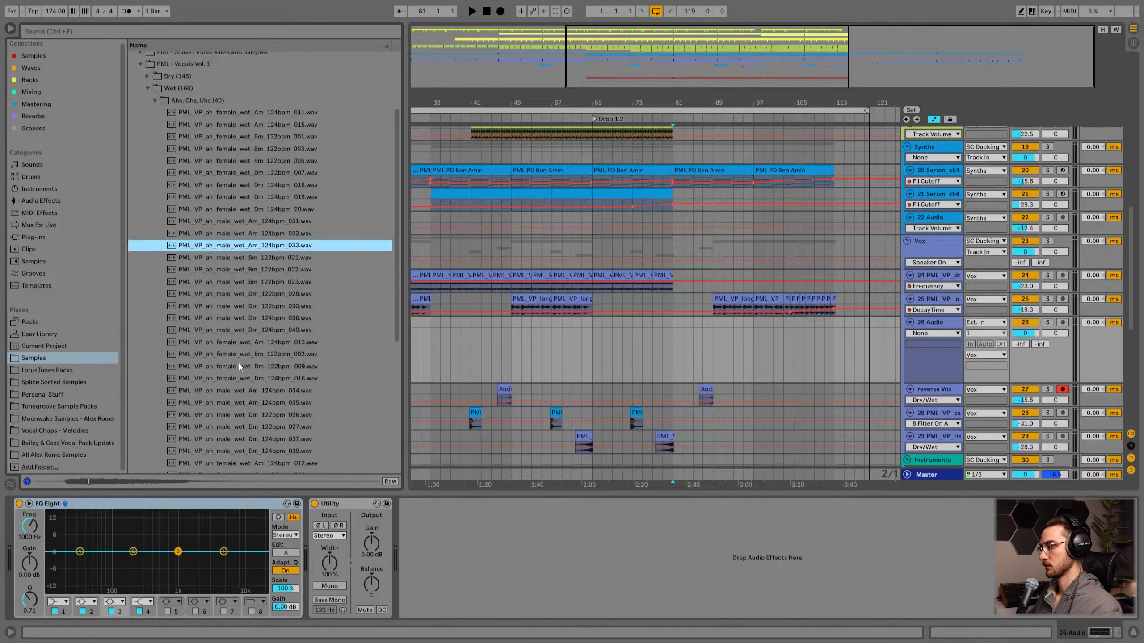
# - Preview the female uh samples and place PML_VP_uh_female_wet_Am_124bpm_012.wav on the new audio track at bar 67
pyautogui.click(268, 327)
pyautogui.scroll(-2, 268, 327)
pyautogui.scroll(-4, 274, 377)
pyautogui.click(266, 412)
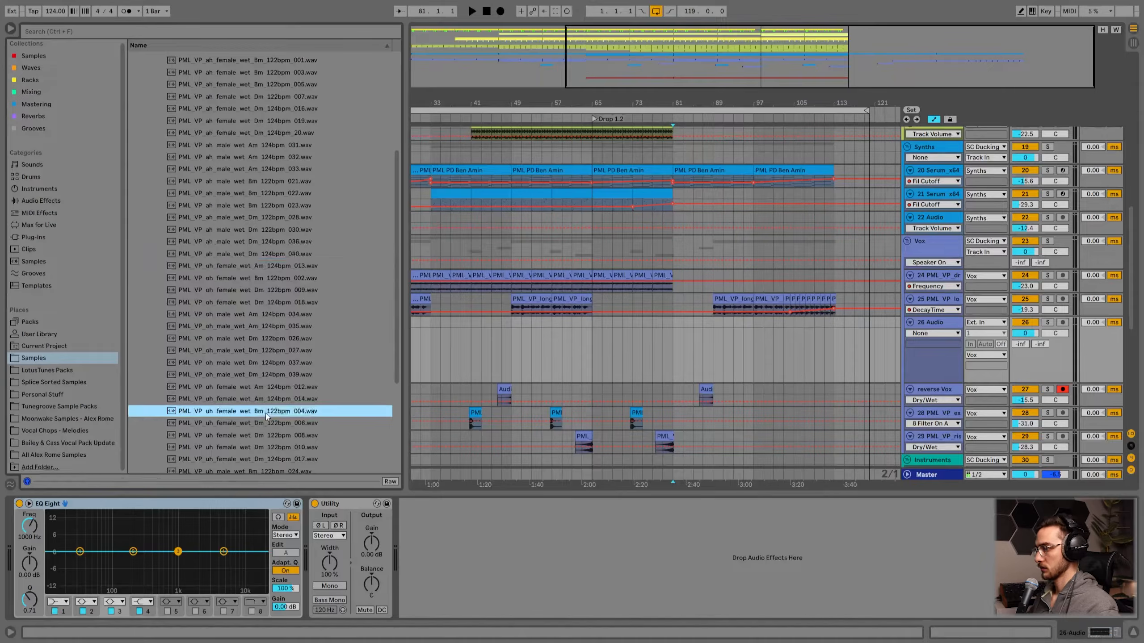
pyautogui.click(268, 399)
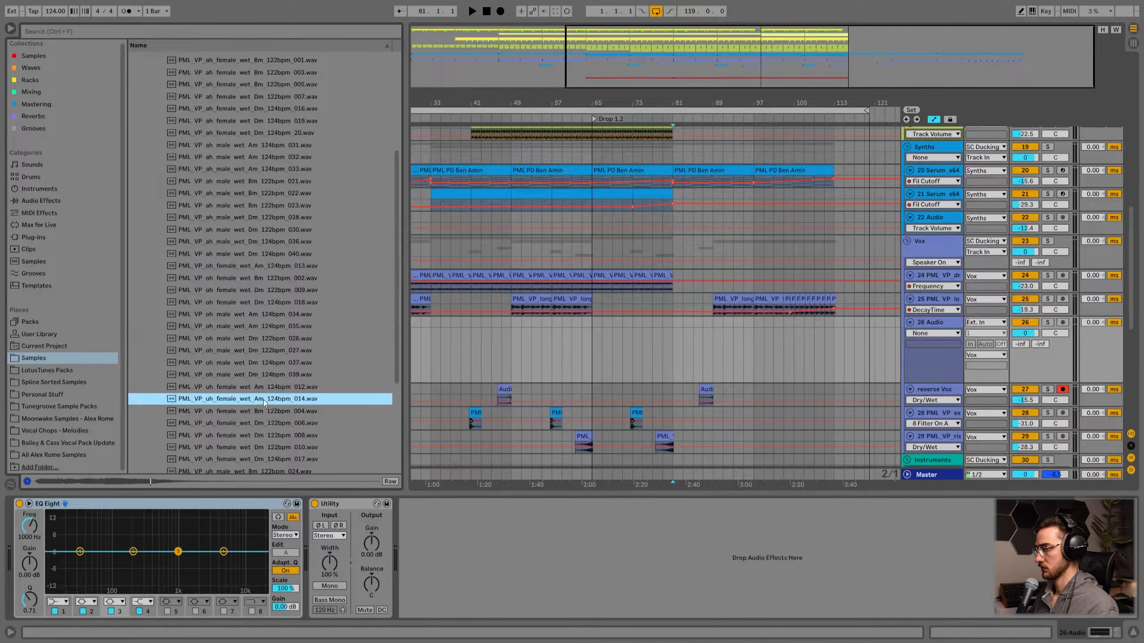
pyautogui.click(260, 388)
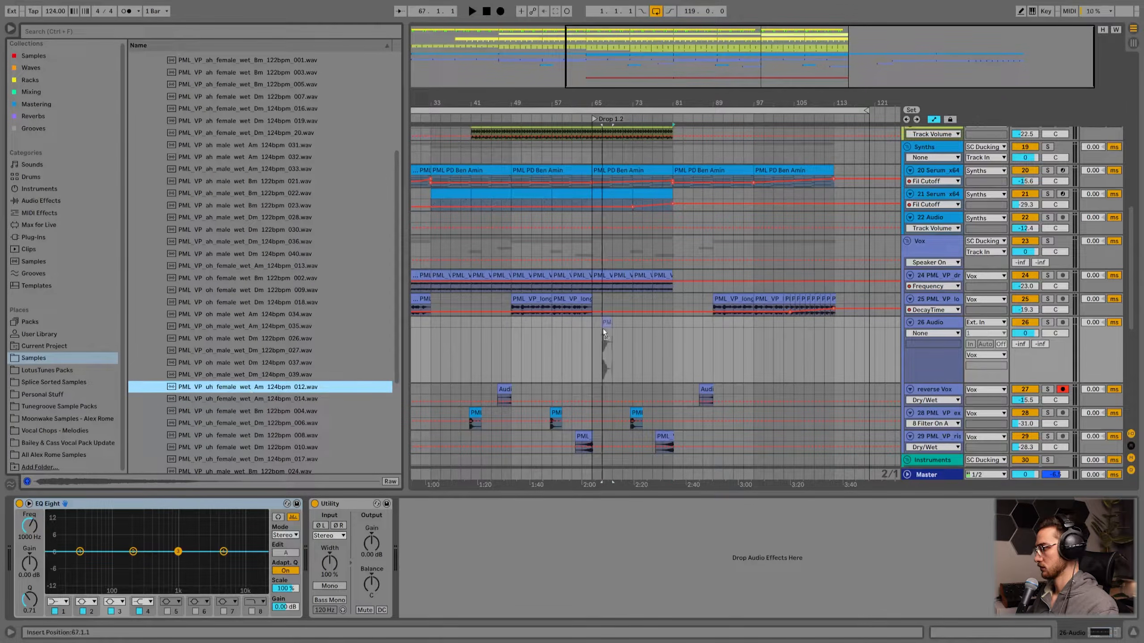
pyautogui.moveTo(604, 332); pyautogui.dragTo(604, 334)
pyautogui.scroll(4, 603, 333)
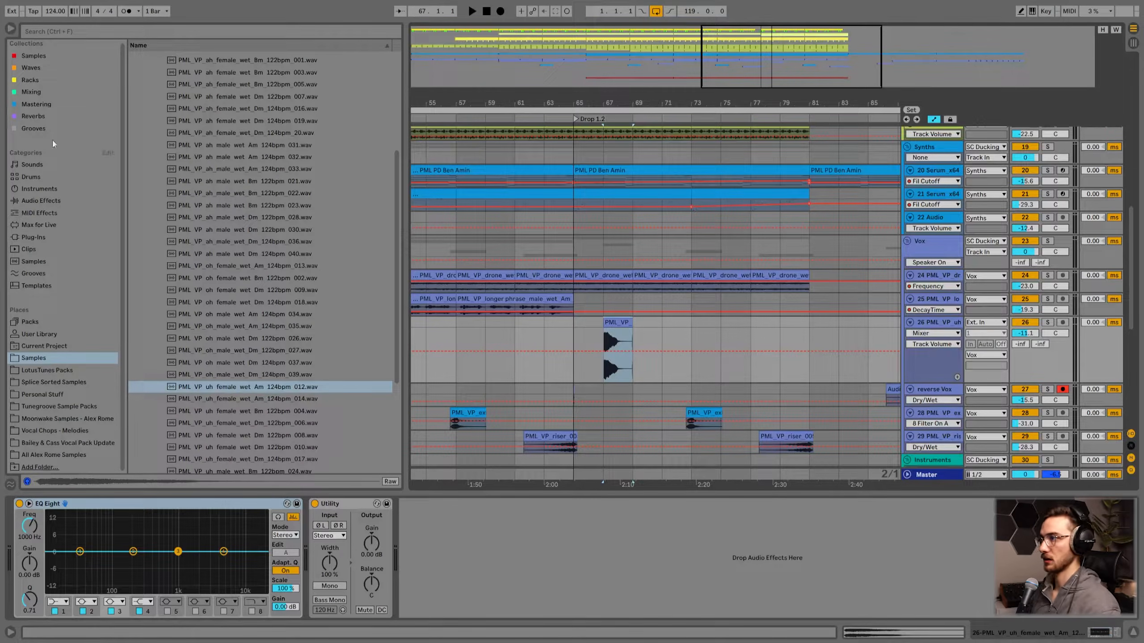
# - Find Auto Filter in the Mixing collection and add it after the Utility on the female uh vocal track
pyautogui.click(31, 93)
pyautogui.click(62, 28)
pyautogui.write('auto')
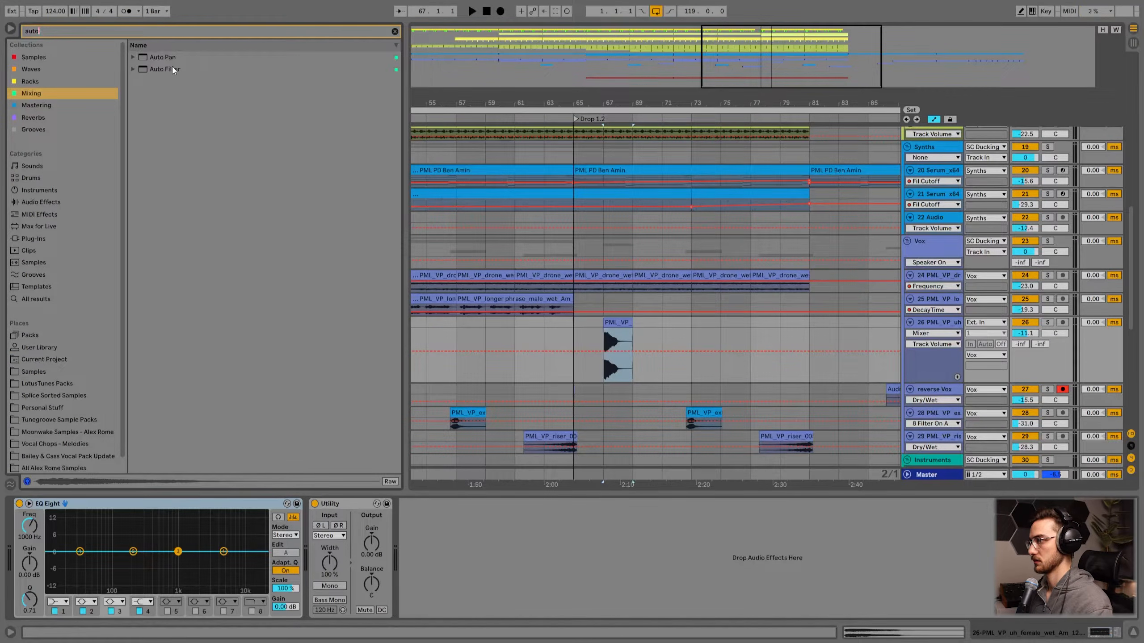
pyautogui.moveTo(172, 68); pyautogui.dragTo(572, 558)
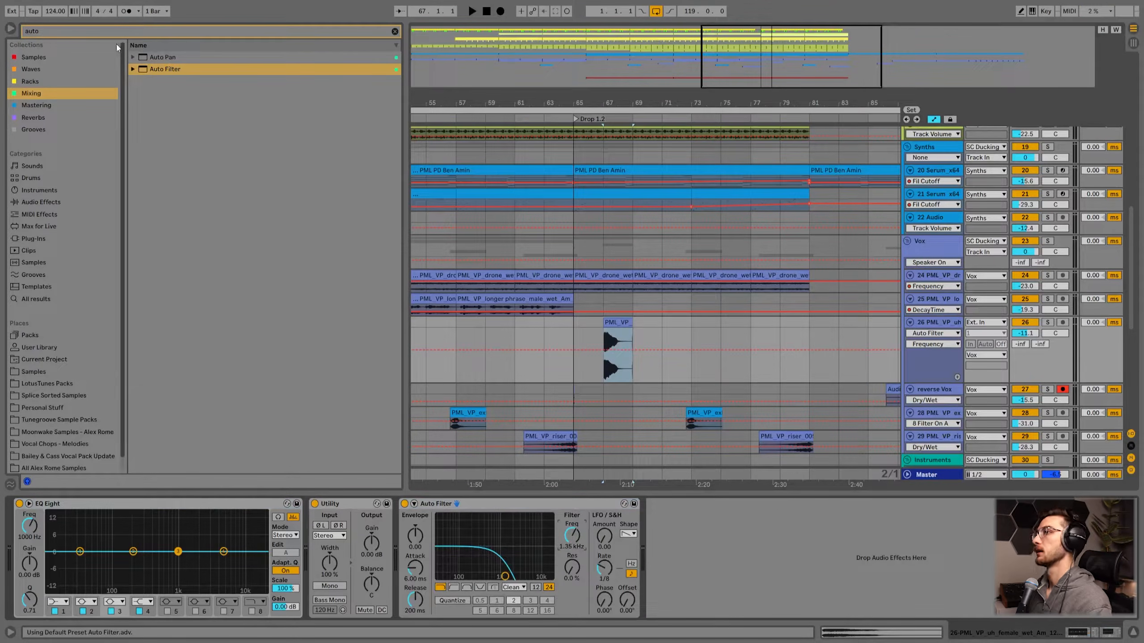
# - Find Delay in the Mixing collection, add it after the Auto Filter on the female uh track and set both synced times to 4
pyautogui.hotkey('ctrl', 'f')
pyautogui.write('delay')
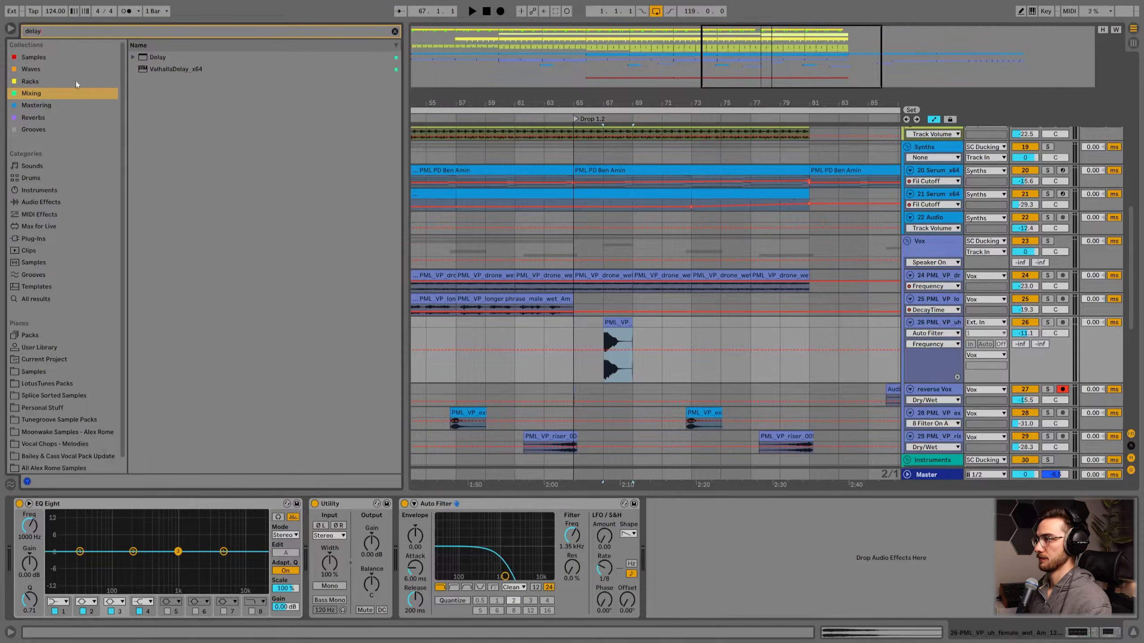
pyautogui.doubleClick(164, 60)
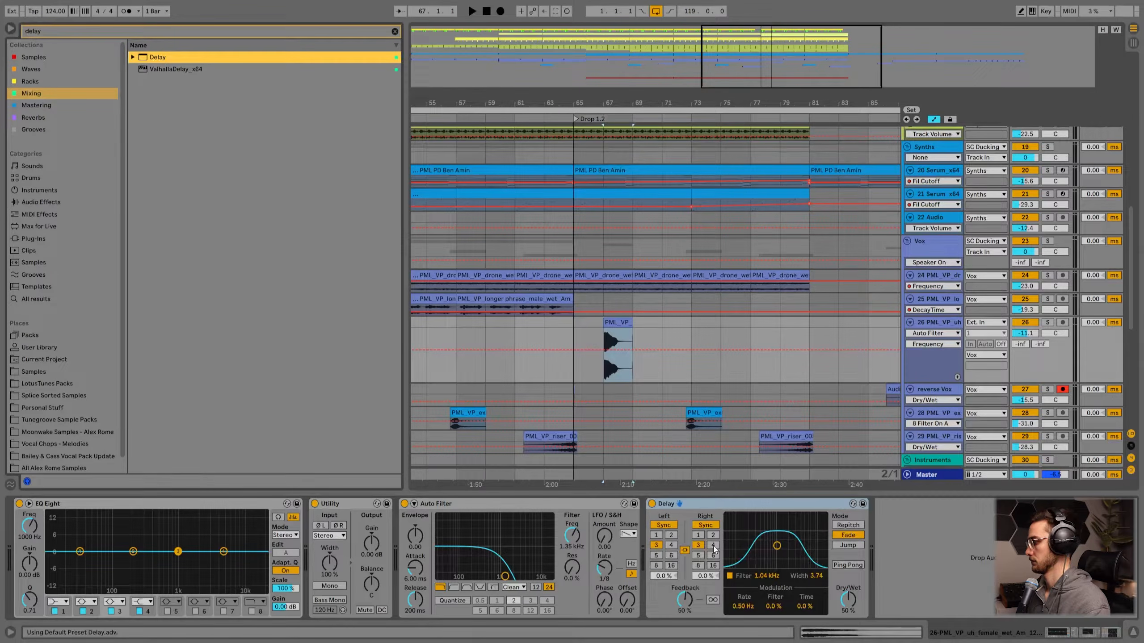
pyautogui.click(713, 546)
# - Play the female uh clip, lower its track volume to -25.0 dB and set the Auto Filter frequency to 1.04 kHz
pyautogui.click(625, 332)
pyautogui.press('space')
pyautogui.press('space')
pyautogui.moveTo(1025, 333); pyautogui.dragTo(1025, 346)
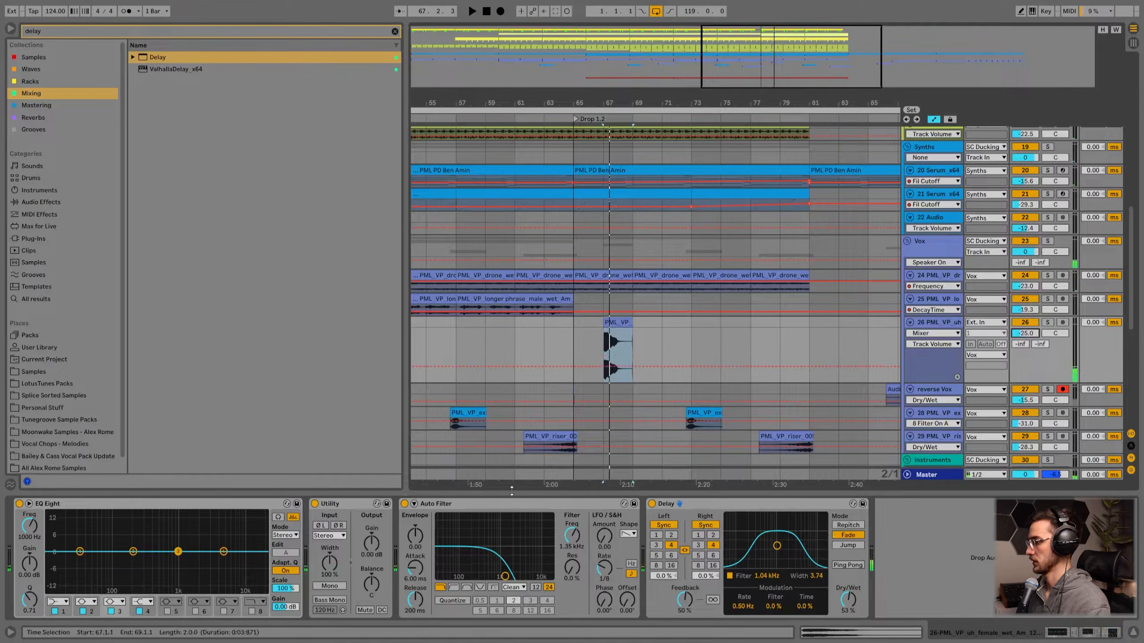
pyautogui.moveTo(577, 537); pyautogui.dragTo(393, 557)
pyautogui.press('space')
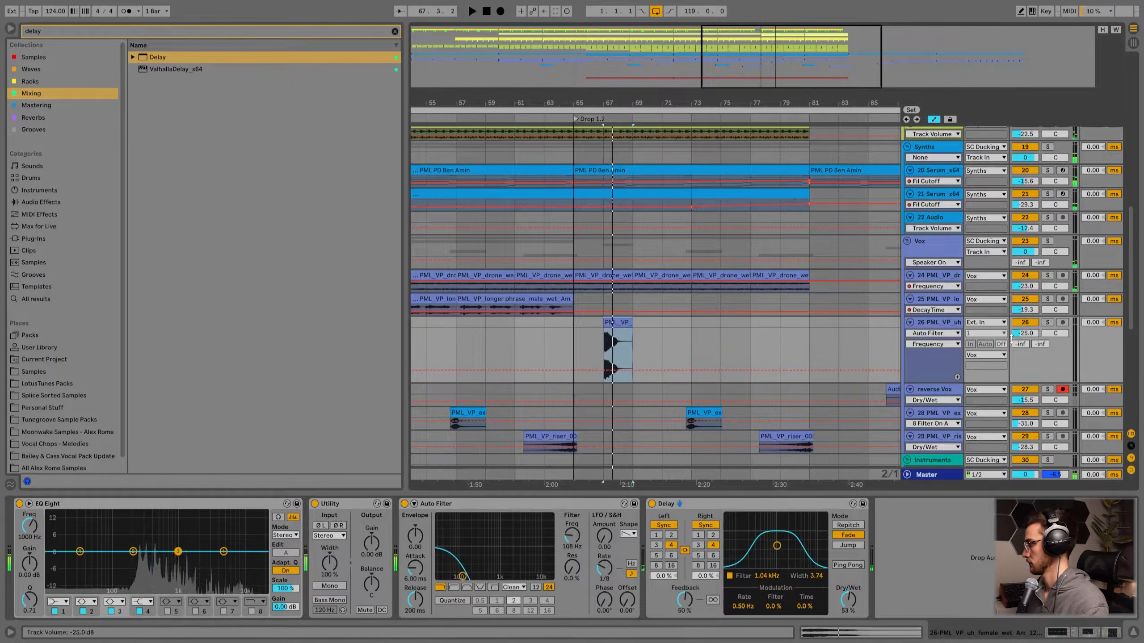
pyautogui.moveTo(569, 537); pyautogui.dragTo(569, 516)
# - Move the female uh clip to bar 81, reverse it and play the arrangement from bar 79
pyautogui.moveTo(659, 102); pyautogui.dragTo(471, 101)
pyautogui.press('space')
pyautogui.moveTo(441, 322); pyautogui.dragTo(631, 322)
pyautogui.press('r')
pyautogui.click(595, 328)
pyautogui.press('space')
pyautogui.scroll(-3, 609, 334)
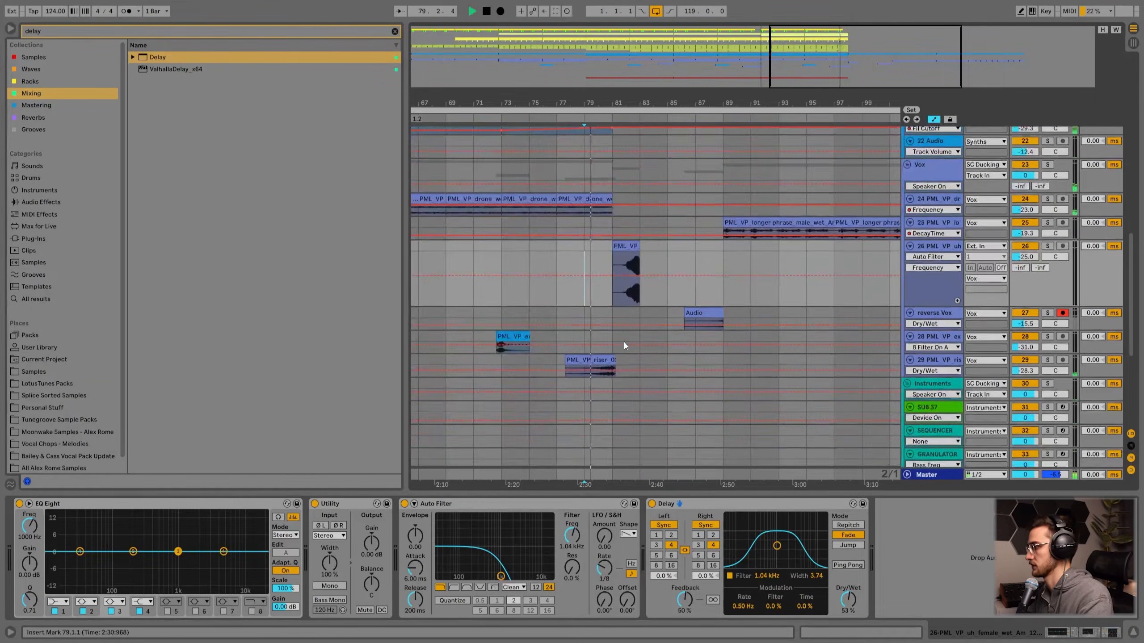
# - Copy the reversed uh clip to bar 85 and reverse the copy back to forward playback
pyautogui.click(632, 243)
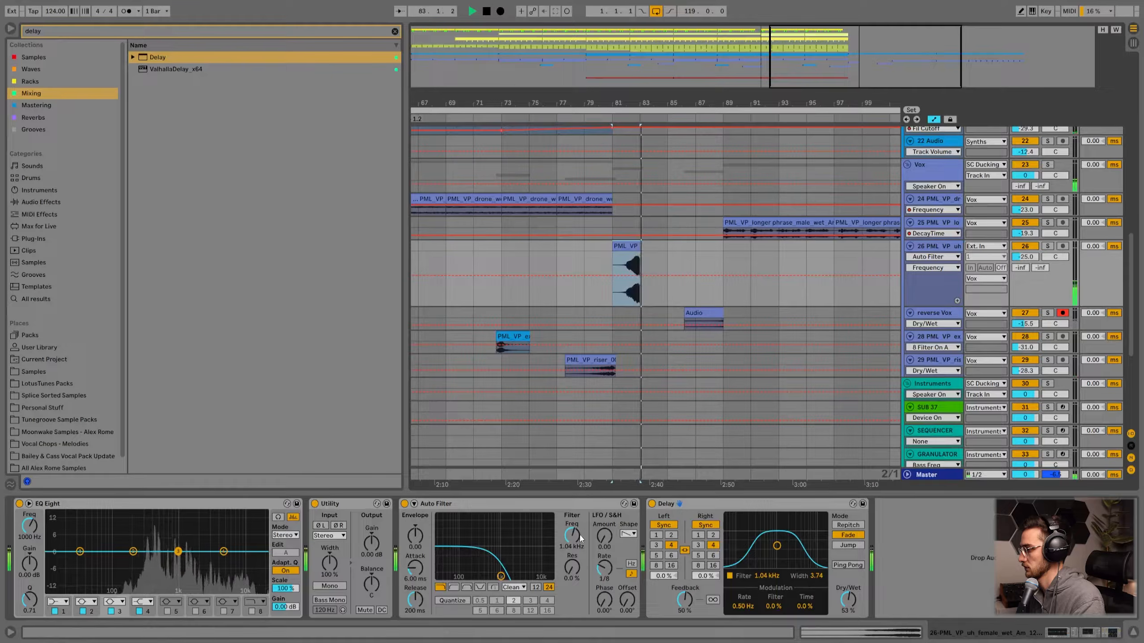
pyautogui.moveTo(628, 246); pyautogui.dragTo(681, 246)
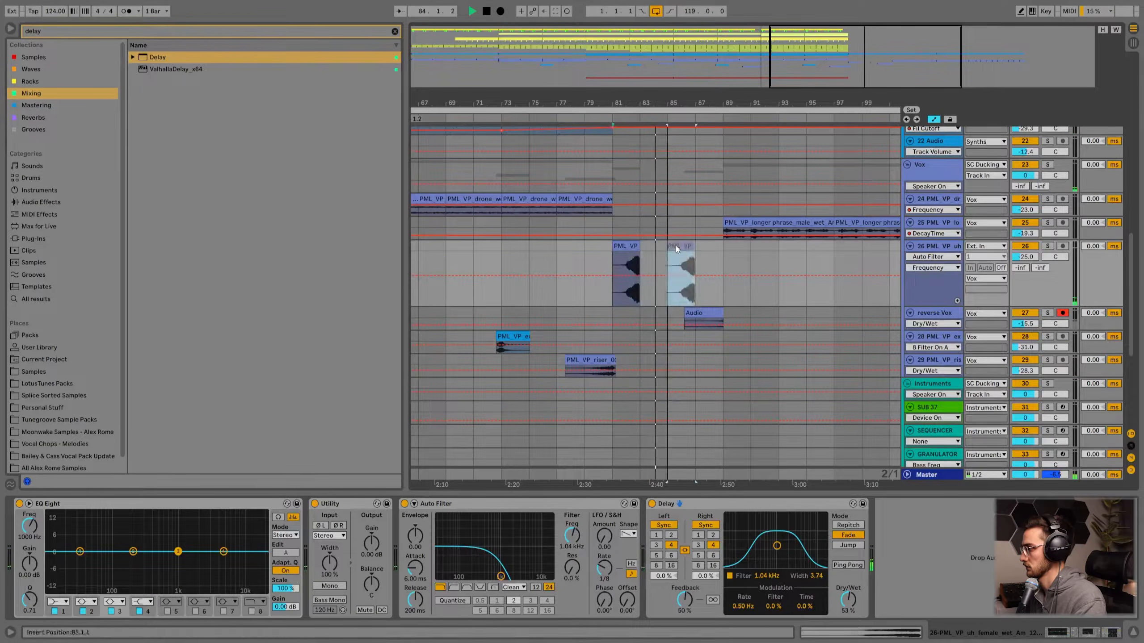
pyautogui.press('r')
pyautogui.moveTo(667, 104); pyautogui.dragTo(604, 106)
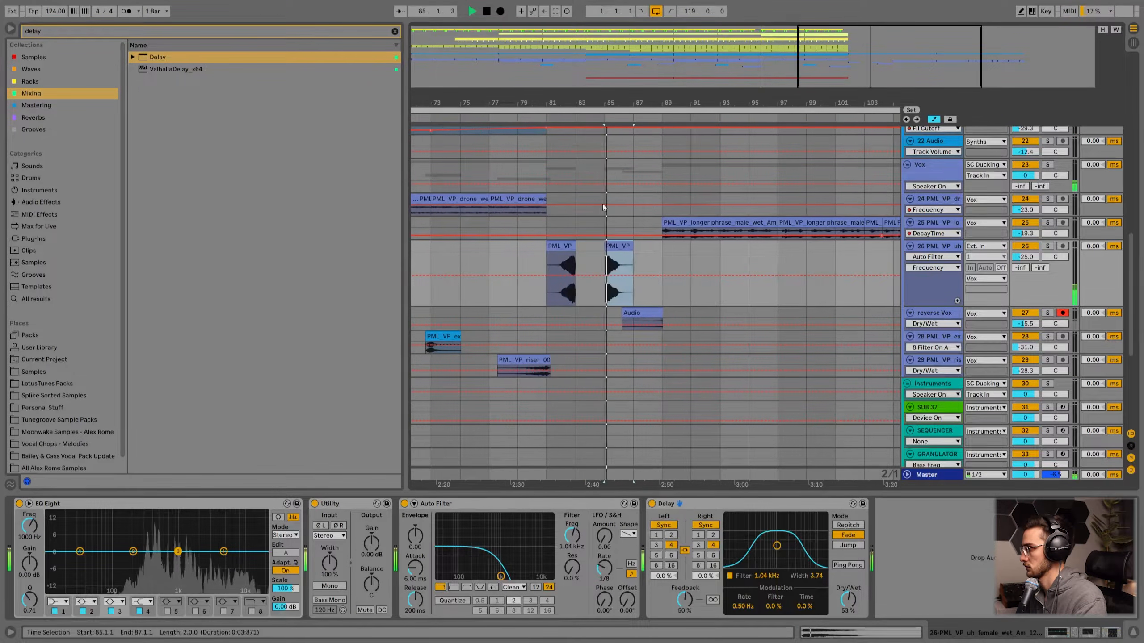
# - On the female uh track, set a 599 Hz low cut in EQ Eight, a 1.04 kHz Auto Filter frequency and 52% Delay Dry/Wet
pyautogui.moveTo(848, 599); pyautogui.dragTo(833, 571)
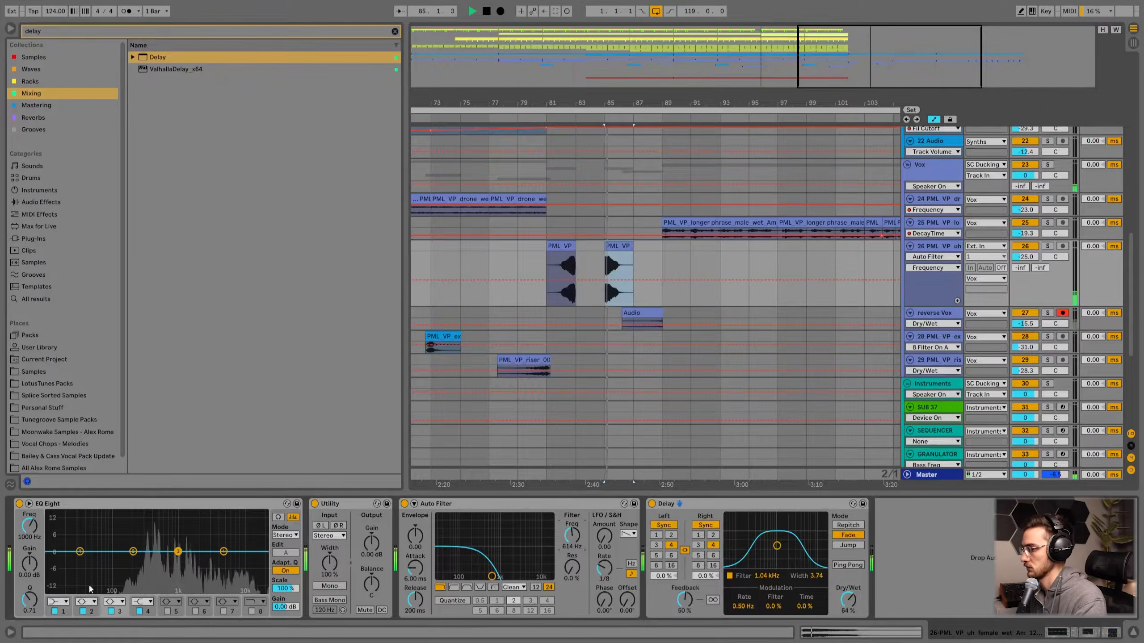
pyautogui.click(58, 602)
pyautogui.click(53, 542)
pyautogui.moveTo(80, 551); pyautogui.dragTo(163, 561)
pyautogui.moveTo(573, 536); pyautogui.dragTo(573, 517)
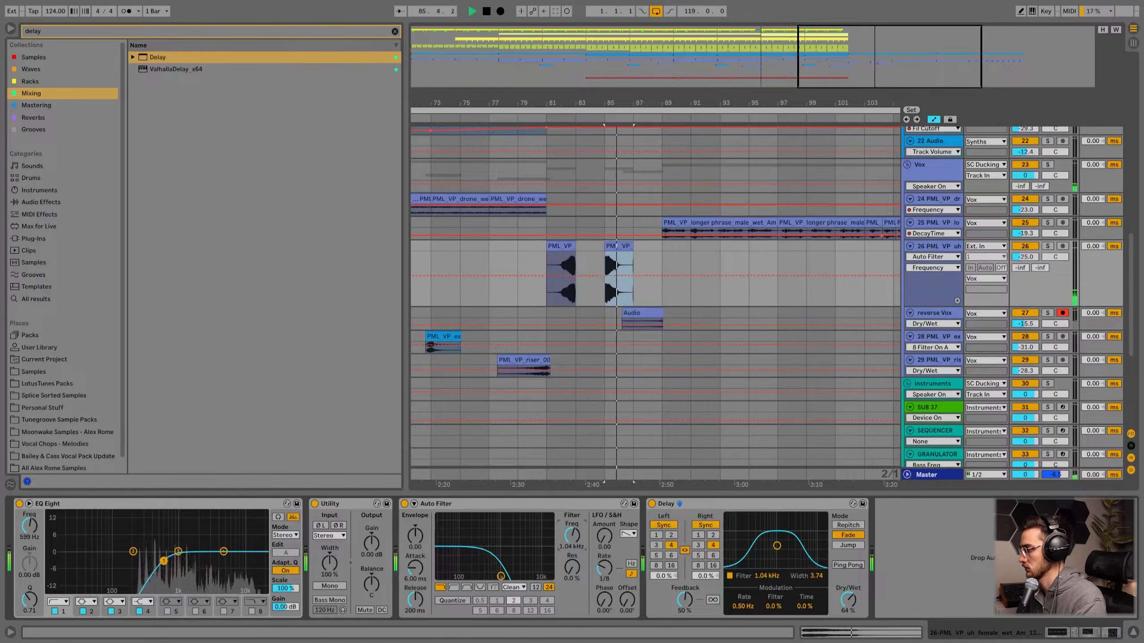
pyautogui.press('space')
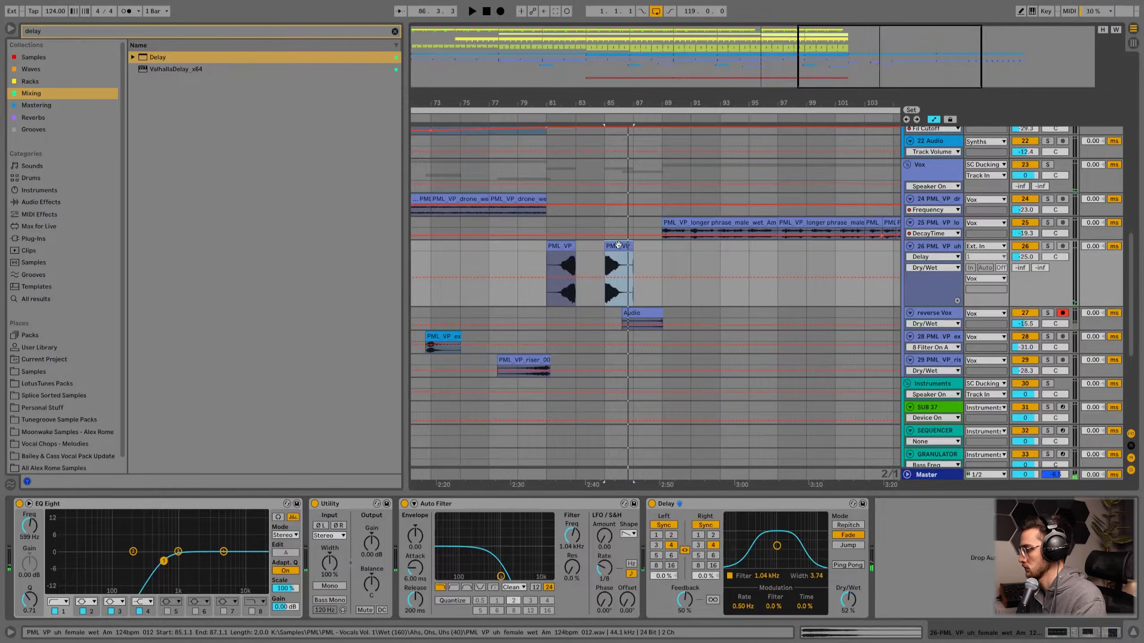
# - Delete the uh clip at bar 85 and return to the wet Ahs, Ohs, Uhs files in the Samples folder
pyautogui.press('Delete')
pyautogui.rightClick(568, 248)
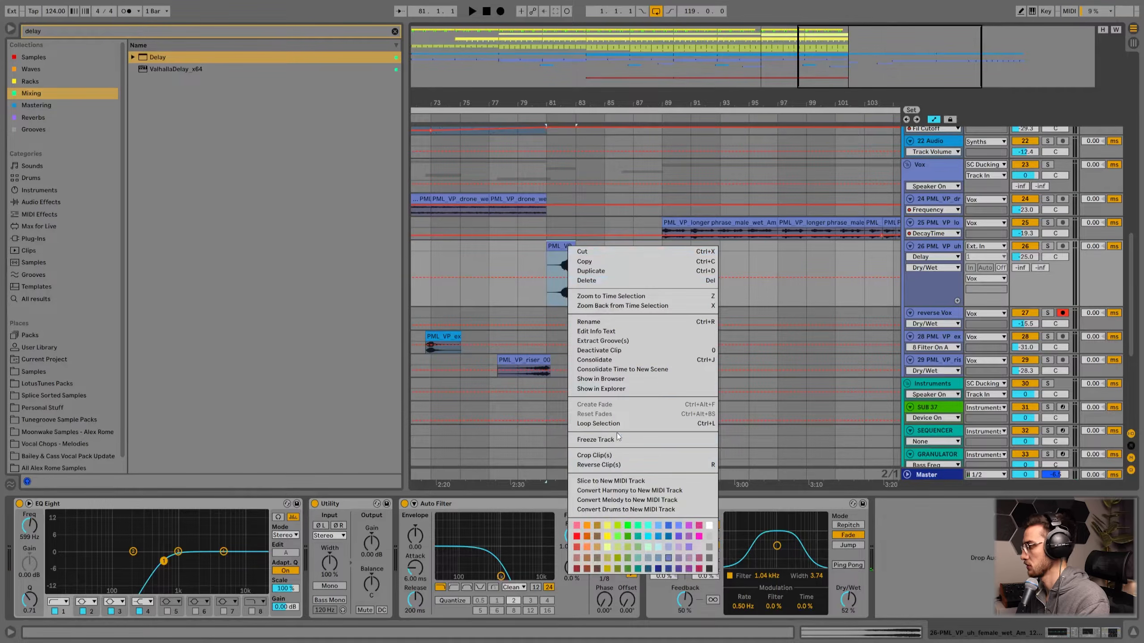
pyautogui.click(599, 381)
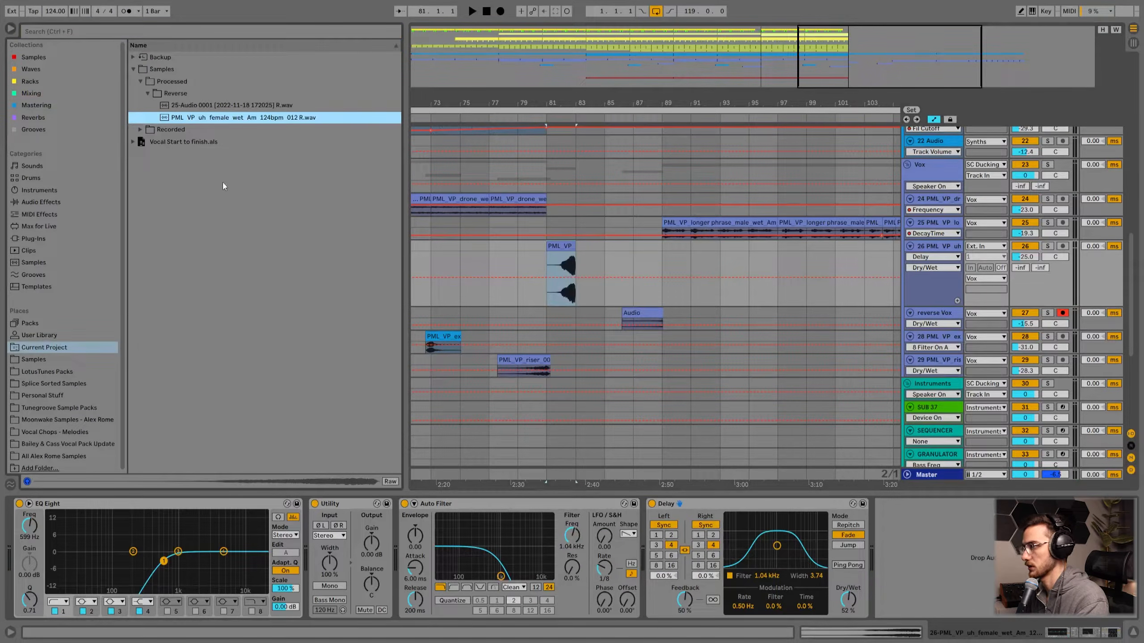
pyautogui.click(50, 445)
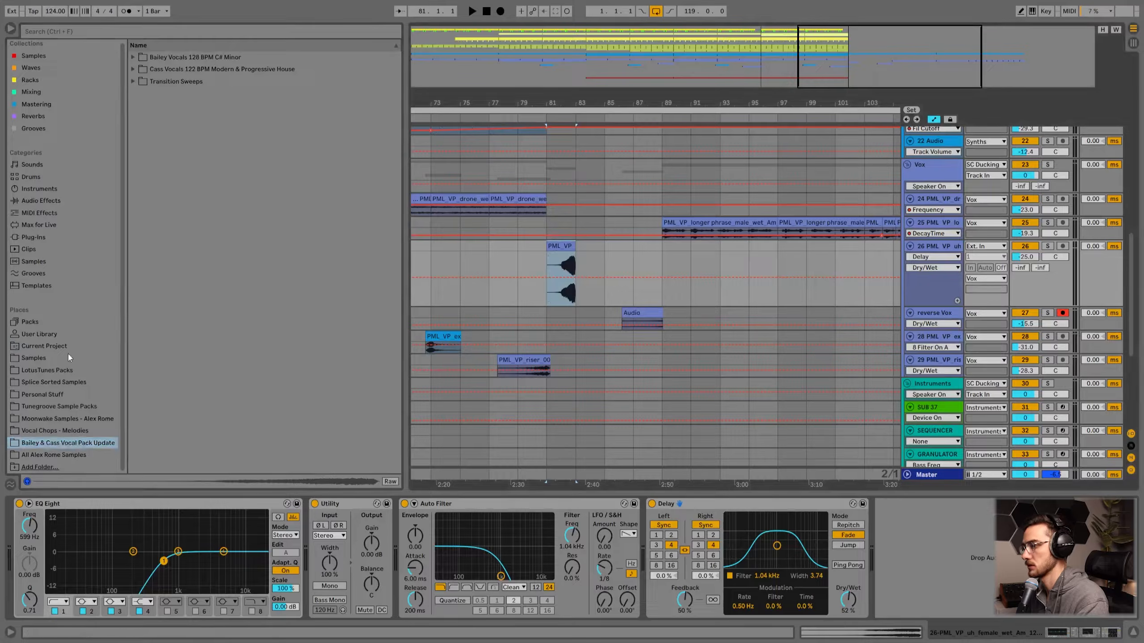
pyautogui.click(45, 358)
pyautogui.scroll(-1, 282, 337)
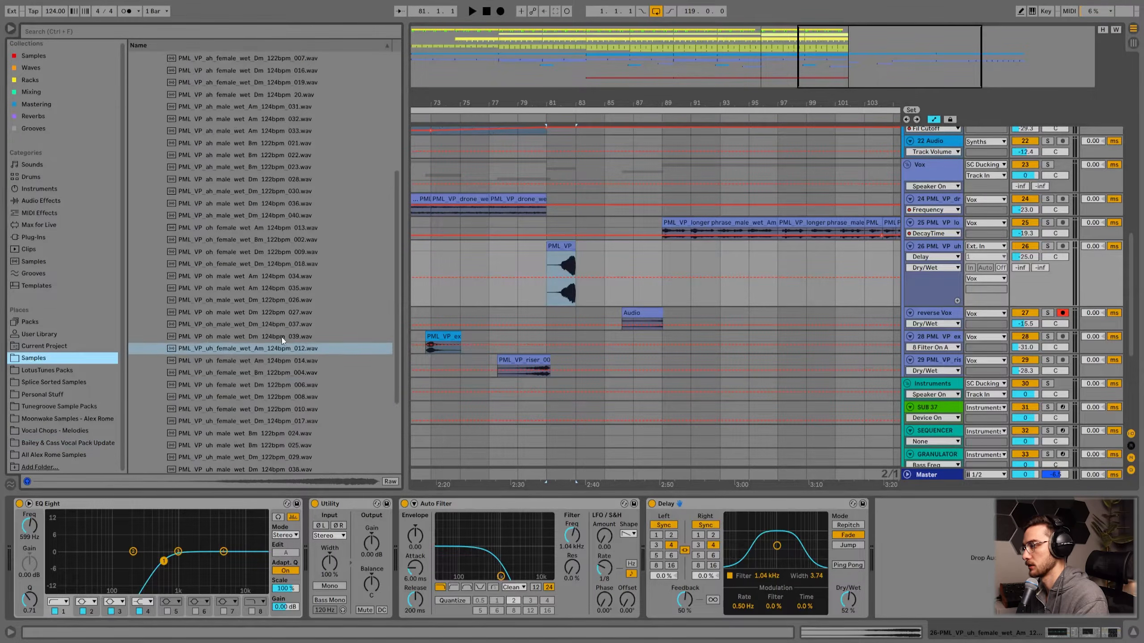
# - Place PML_VP_uh_female_wet_Am_124bpm_014.wav reversed at bar 85 and, during playback, raise the Delay to 69% Feedback and 61% Dry/Wet
pyautogui.click(232, 362)
pyautogui.moveTo(561, 253); pyautogui.dragTo(619, 253)
pyautogui.click(552, 244)
pyautogui.press('space')
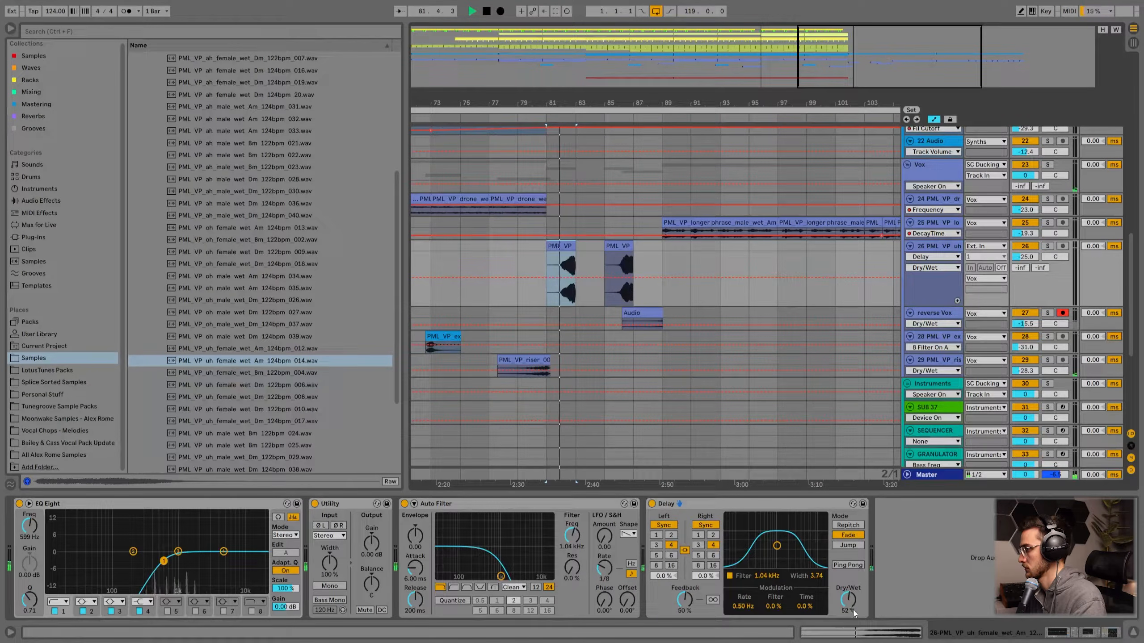
pyautogui.click(625, 245)
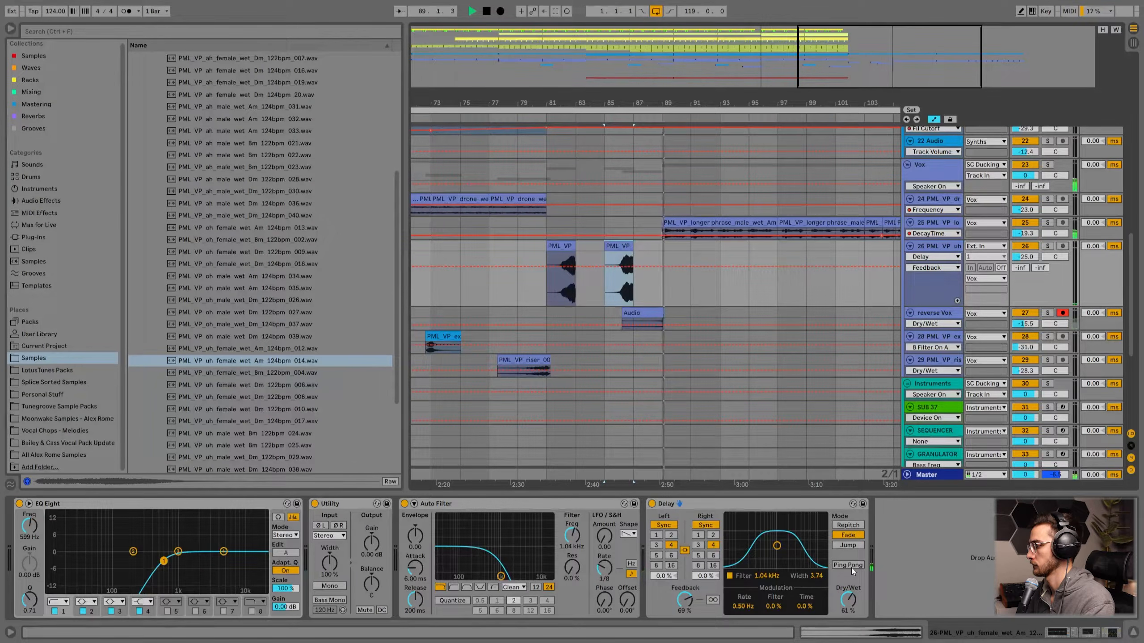
# - Show the Reverb Dry/Wet automation of the longer-phrase male vocal in an enlarged lane and play from bar 89
pyautogui.click(935, 222)
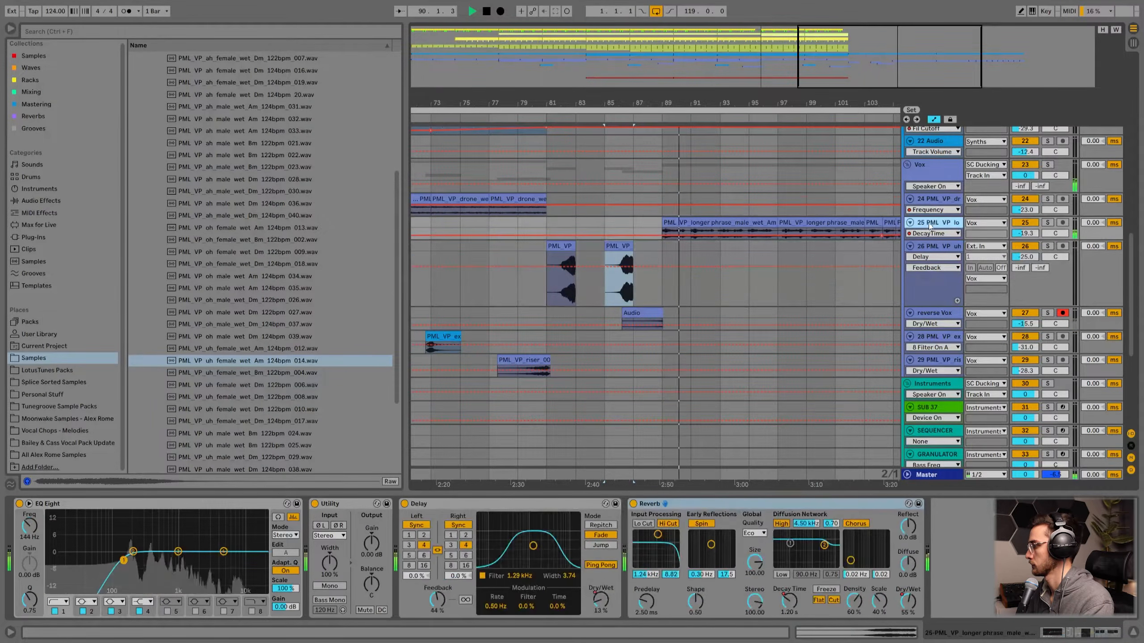
pyautogui.press('space')
pyautogui.click(908, 601)
pyautogui.scroll(4, 776, 265)
pyautogui.click(775, 264)
pyautogui.moveTo(888, 288); pyautogui.dragTo(888, 358)
pyautogui.click(651, 277)
pyautogui.press('space')
pyautogui.scroll(-3, 674, 313)
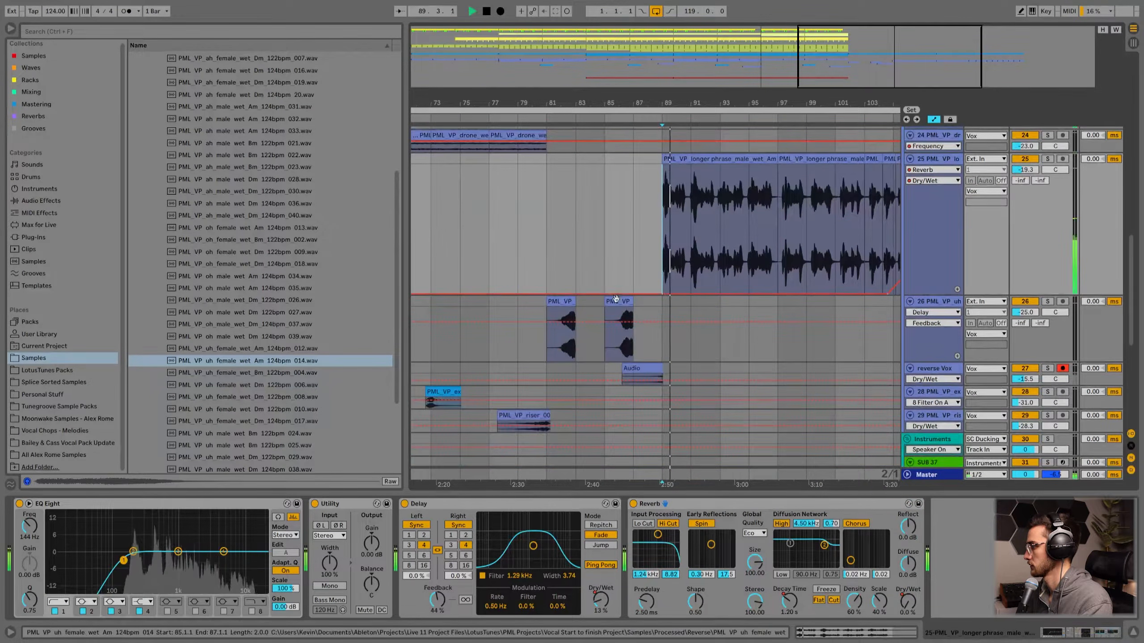
# - Play the reversed uh clip from bar 81 and enable Ping Pong on its track's Delay
pyautogui.click(543, 308)
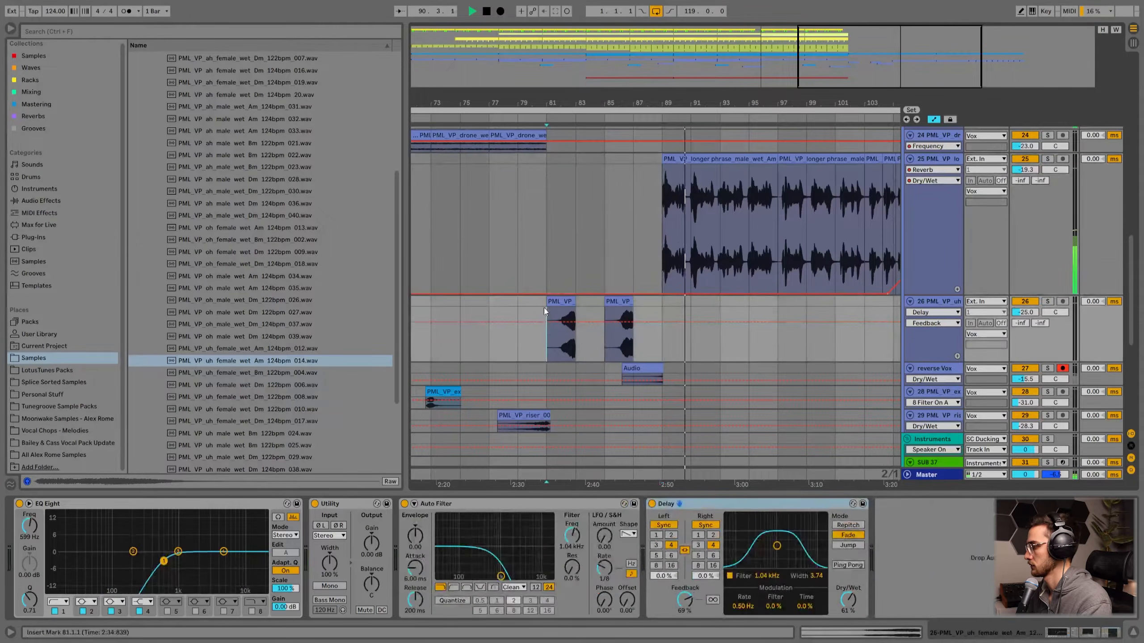
pyautogui.scroll(-2, 543, 308)
pyautogui.click(556, 286)
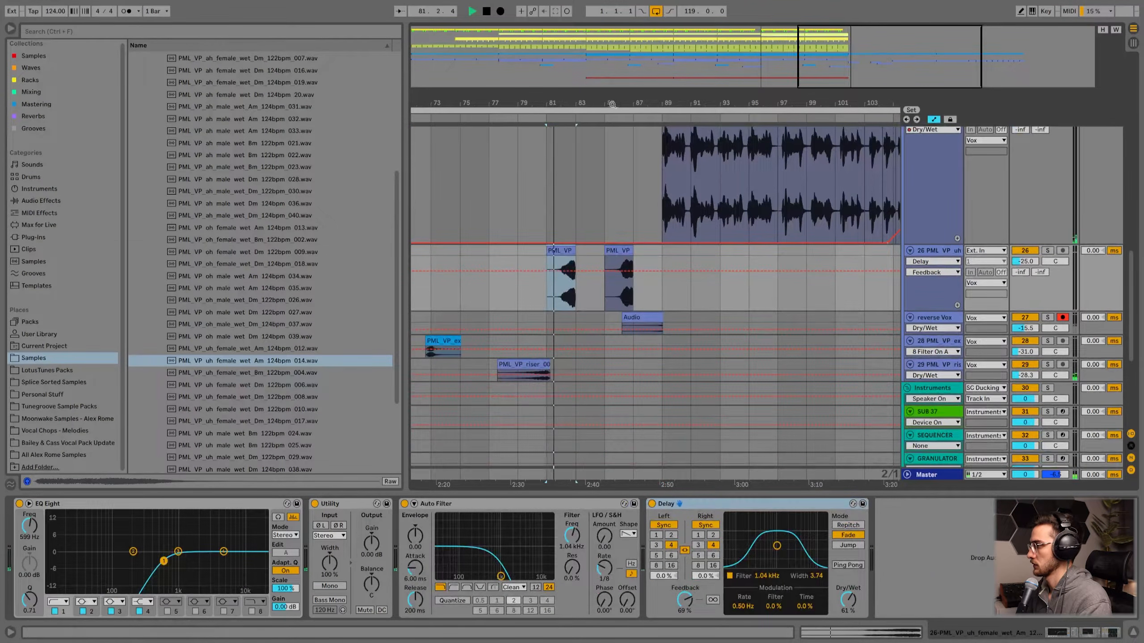
pyautogui.moveTo(613, 105); pyautogui.dragTo(613, 93)
pyautogui.click(847, 565)
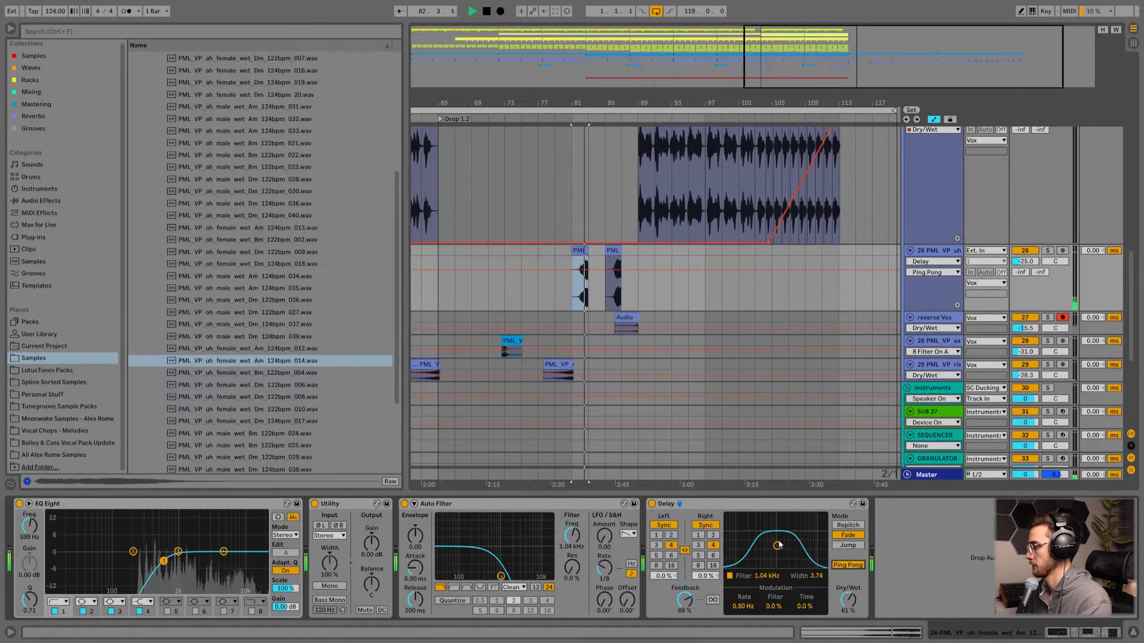
# - Optimize the arrangement's track heights, listen through the breakdown from the reversed uh accents at bar 81, and save the set
pyautogui.press('h')
pyautogui.click(568, 312)
pyautogui.scroll(2, 676, 244)
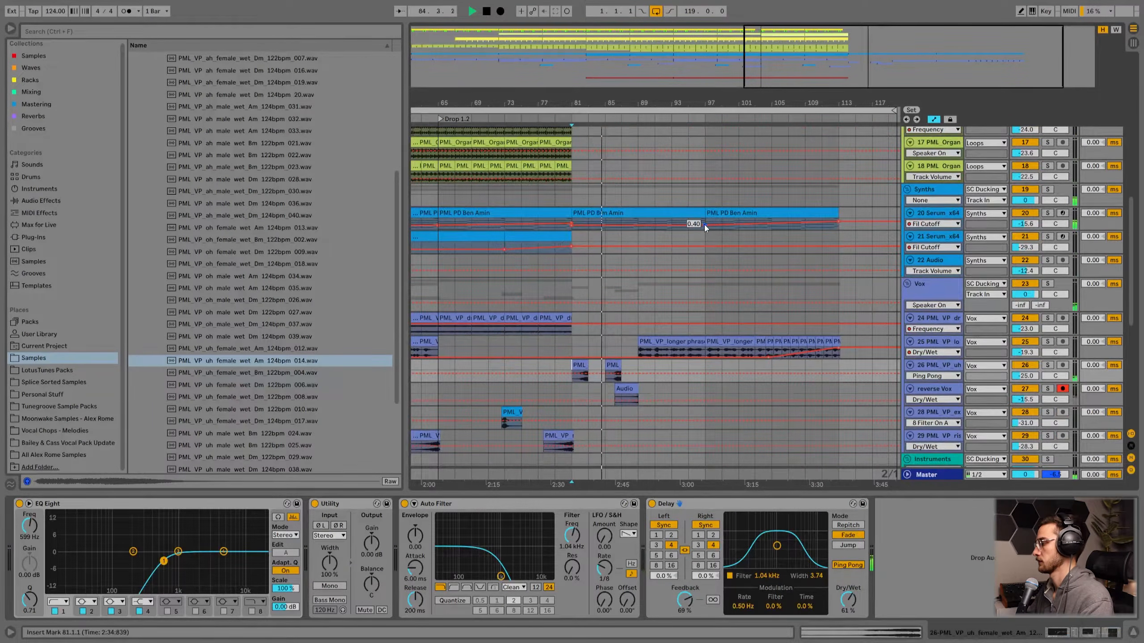
pyautogui.scroll(2, 602, 270)
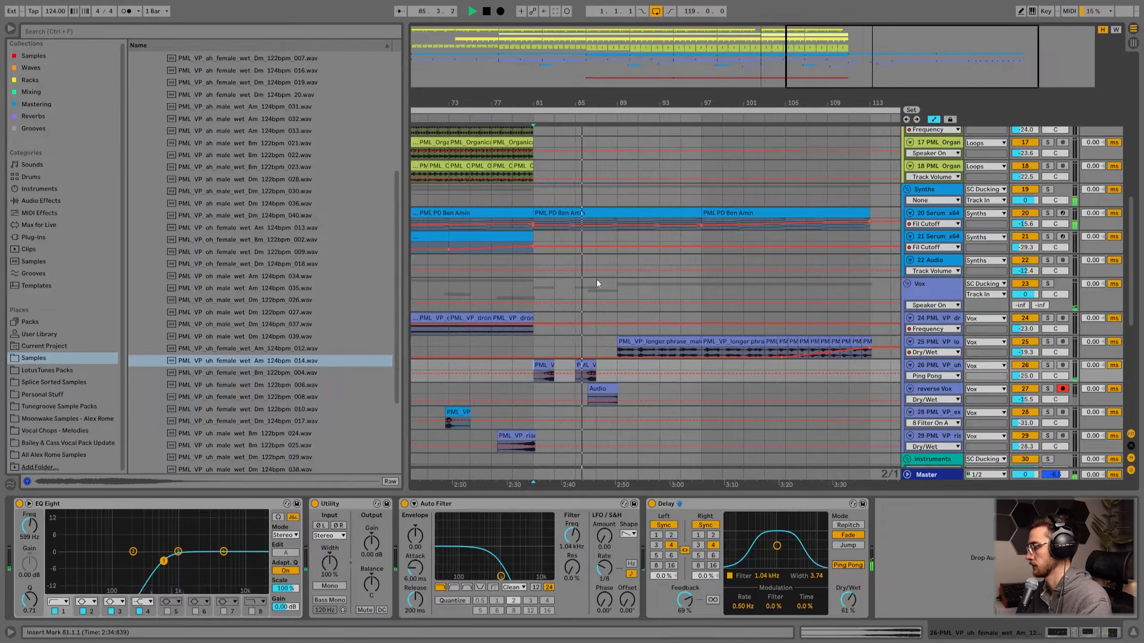
pyautogui.click(587, 368)
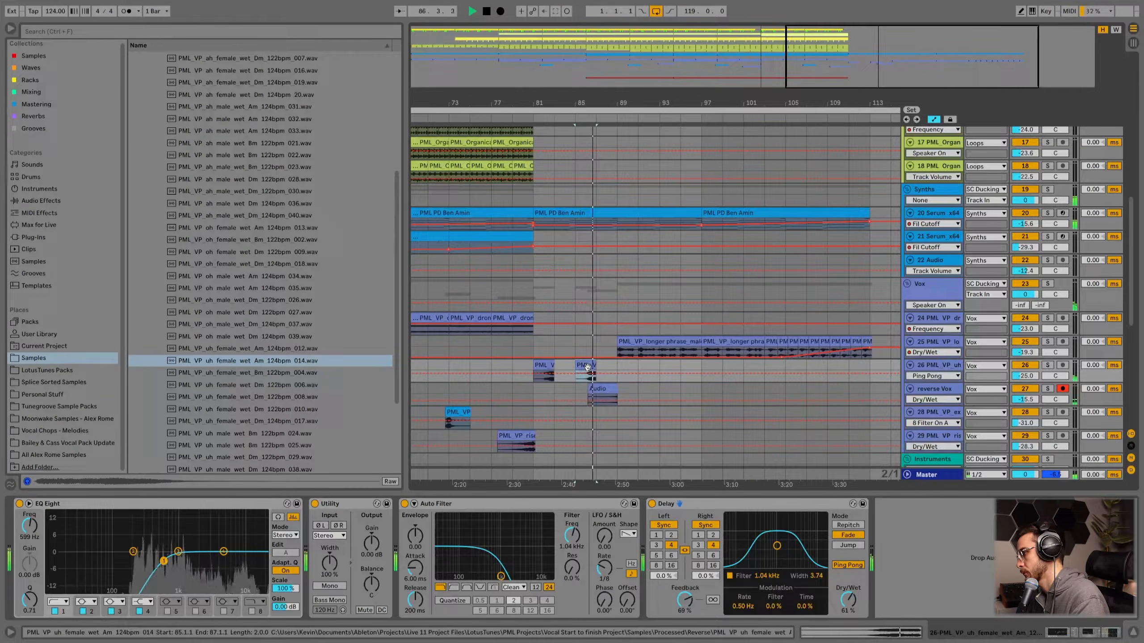
pyautogui.moveTo(655, 90); pyautogui.dragTo(670, 93)
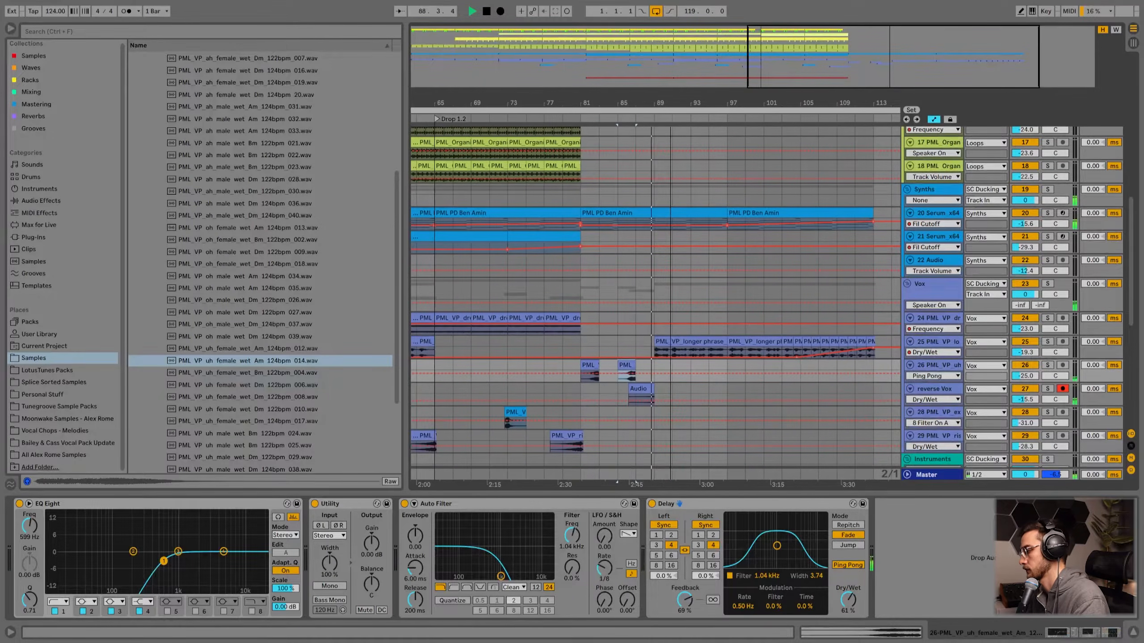
pyautogui.hotkey('ctrl', 's')
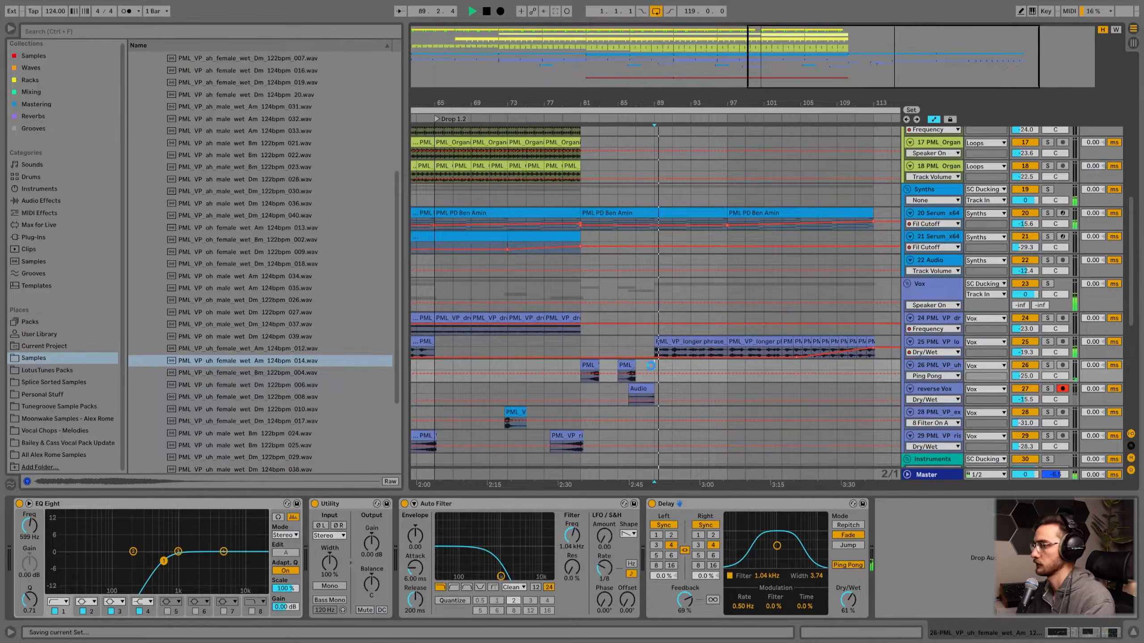
# - Set the arrangement's fixed grid to 4 bars
pyautogui.scroll(3, 334, 321)
pyautogui.click(694, 349)
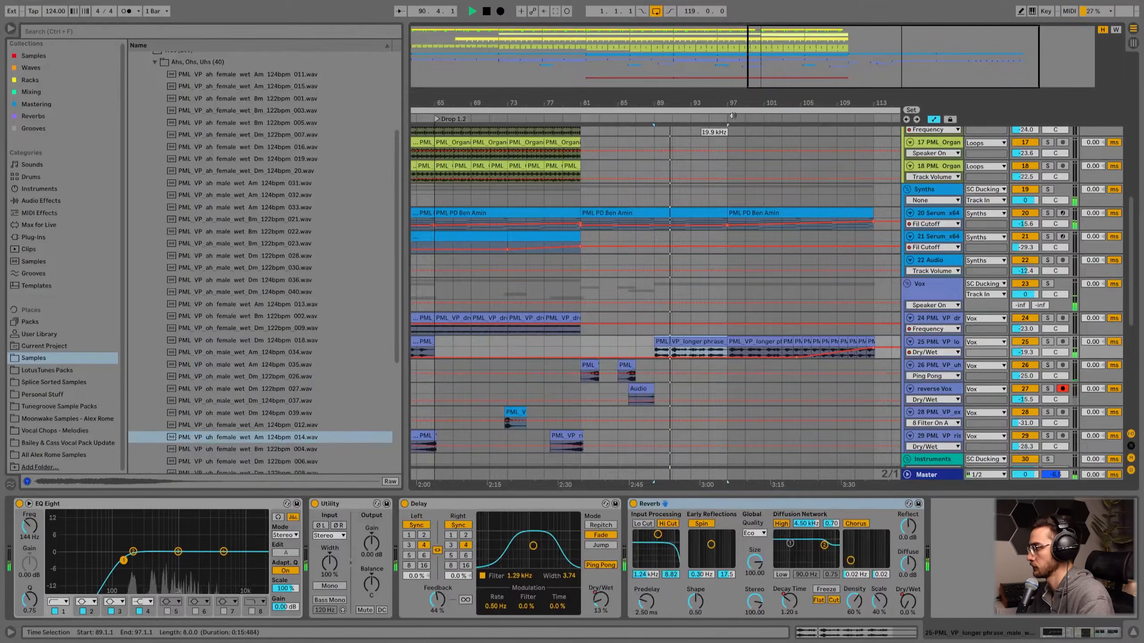
pyautogui.moveTo(734, 98); pyautogui.dragTo(759, 81)
pyautogui.scroll(3, 694, 283)
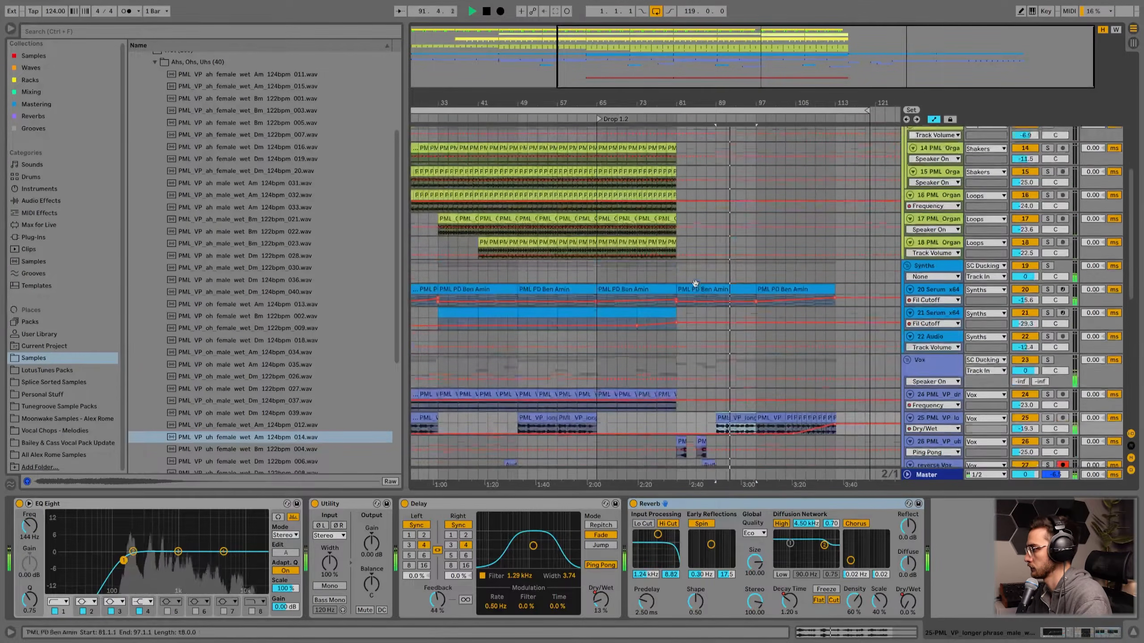
pyautogui.scroll(2, 689, 255)
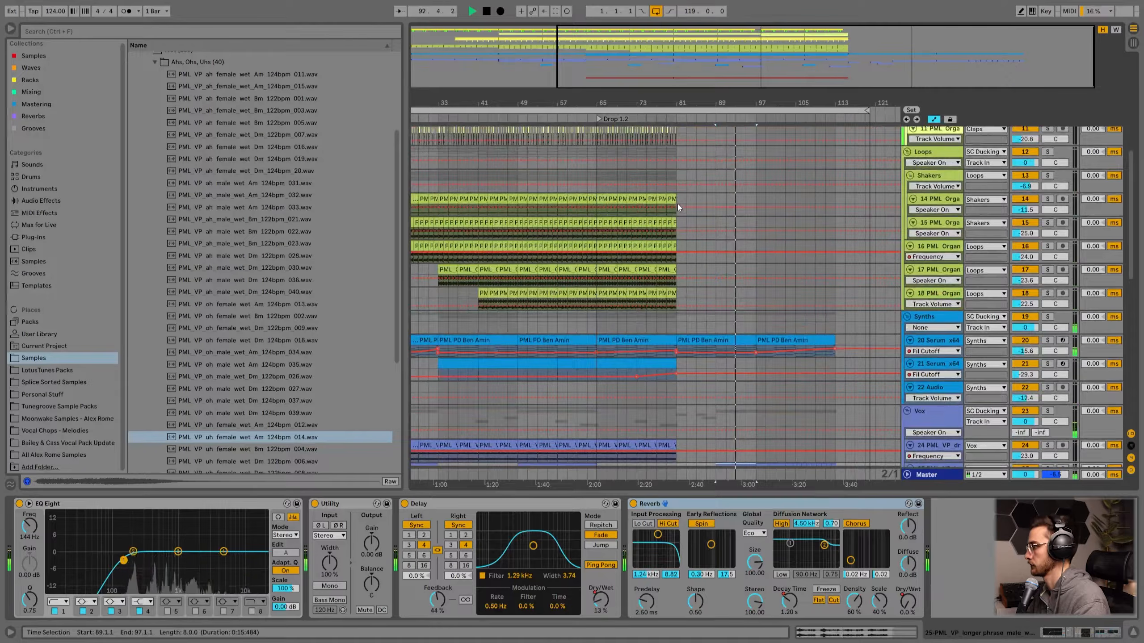
pyautogui.rightClick(689, 198)
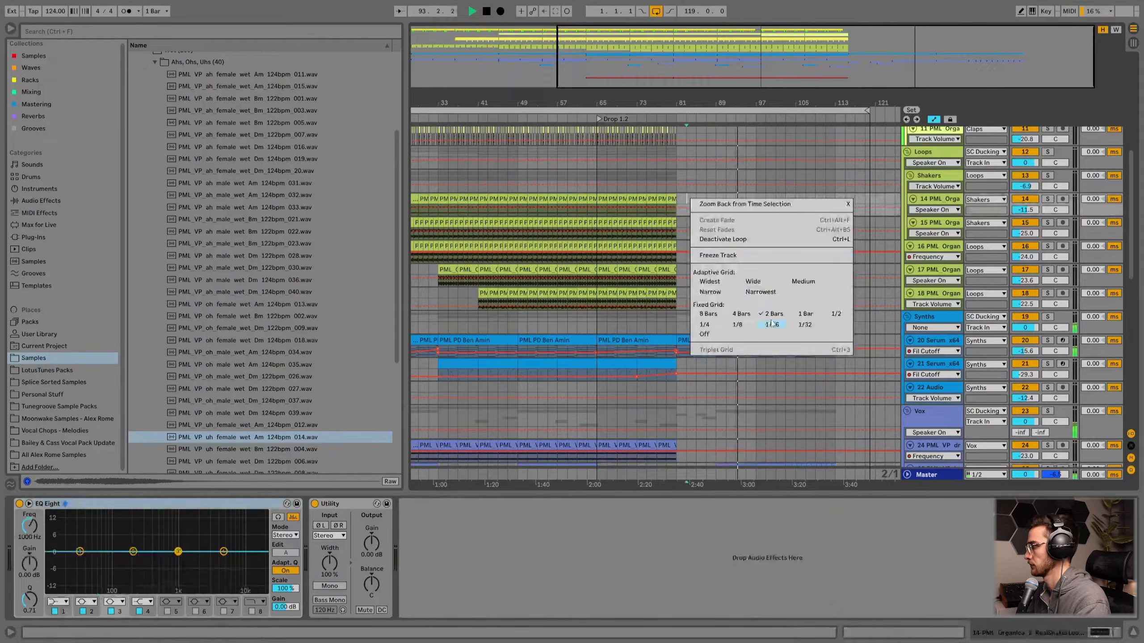
pyautogui.click(744, 317)
pyautogui.scroll(2, 687, 236)
pyautogui.moveTo(688, 105); pyautogui.dragTo(690, 101)
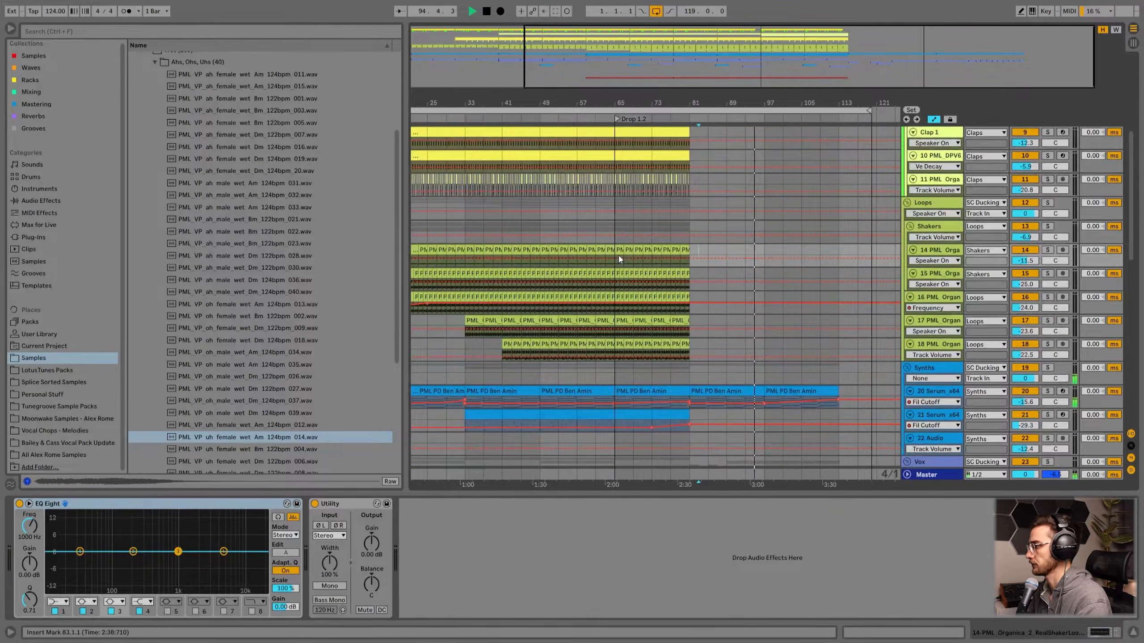
# - Play the arrangement from bar 25 and select the Kick track's Device On automation section across bars 25 to 33
pyautogui.moveTo(493, 100); pyautogui.dragTo(560, 101)
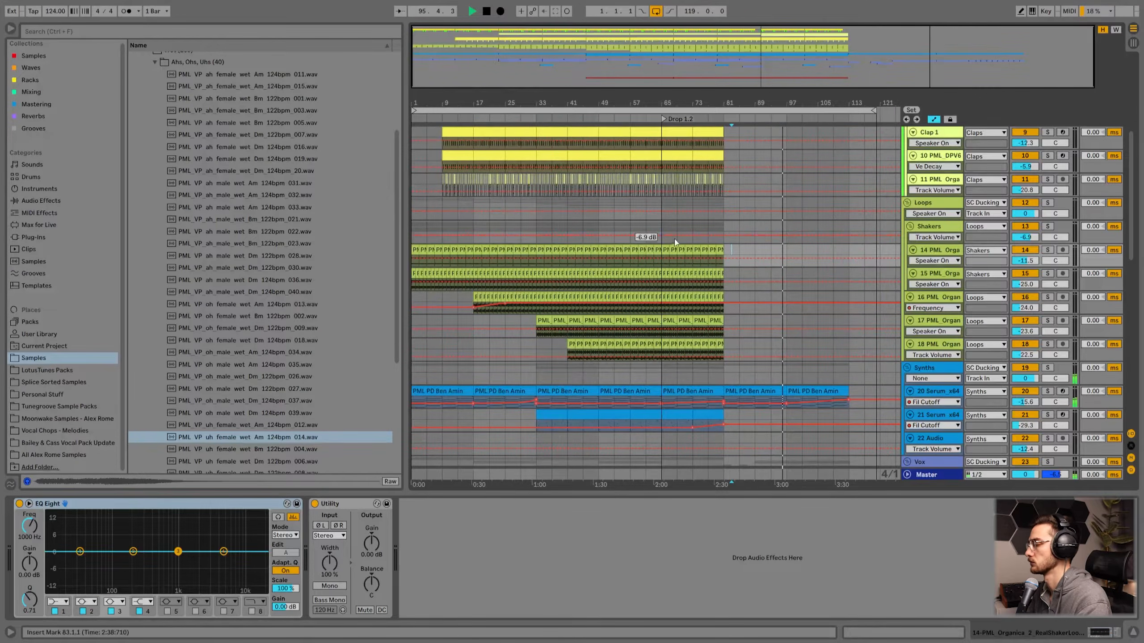
pyautogui.scroll(3, 674, 242)
pyautogui.scroll(3, 637, 173)
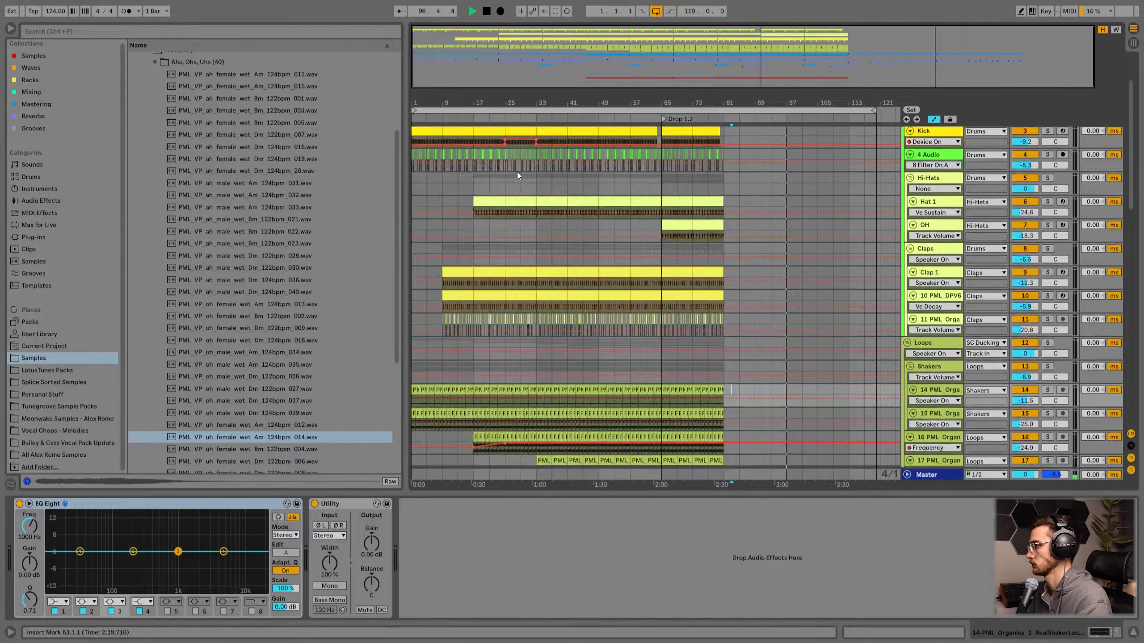
pyautogui.click(503, 183)
pyautogui.press('space')
pyautogui.press('space')
pyautogui.scroll(2, 516, 191)
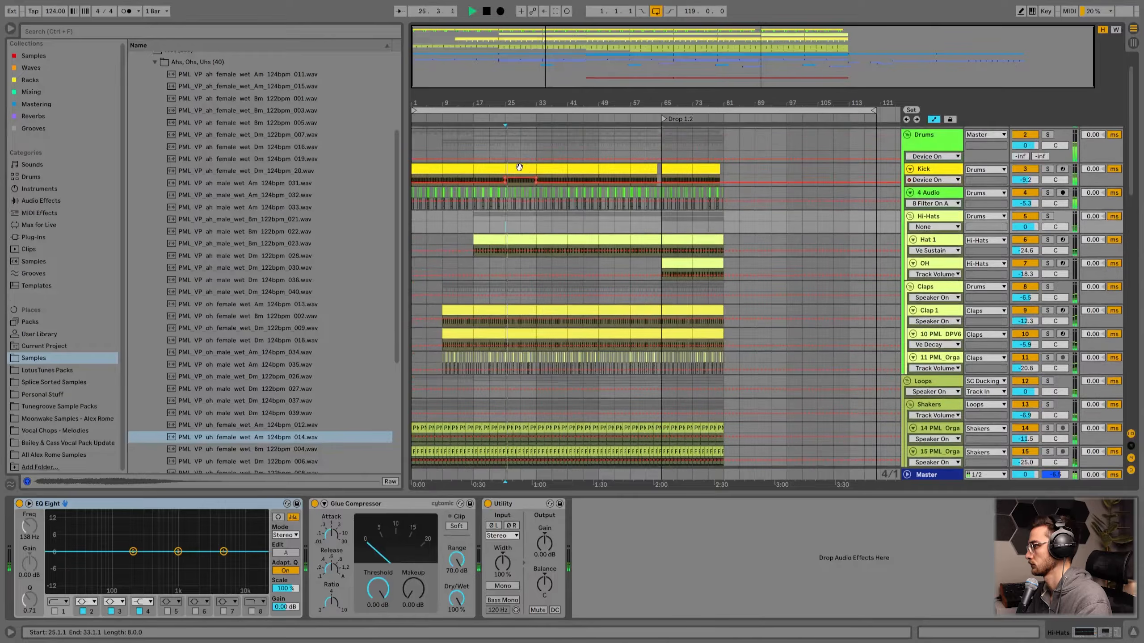
pyautogui.click(519, 167)
pyautogui.moveTo(565, 100); pyautogui.dragTo(531, 100)
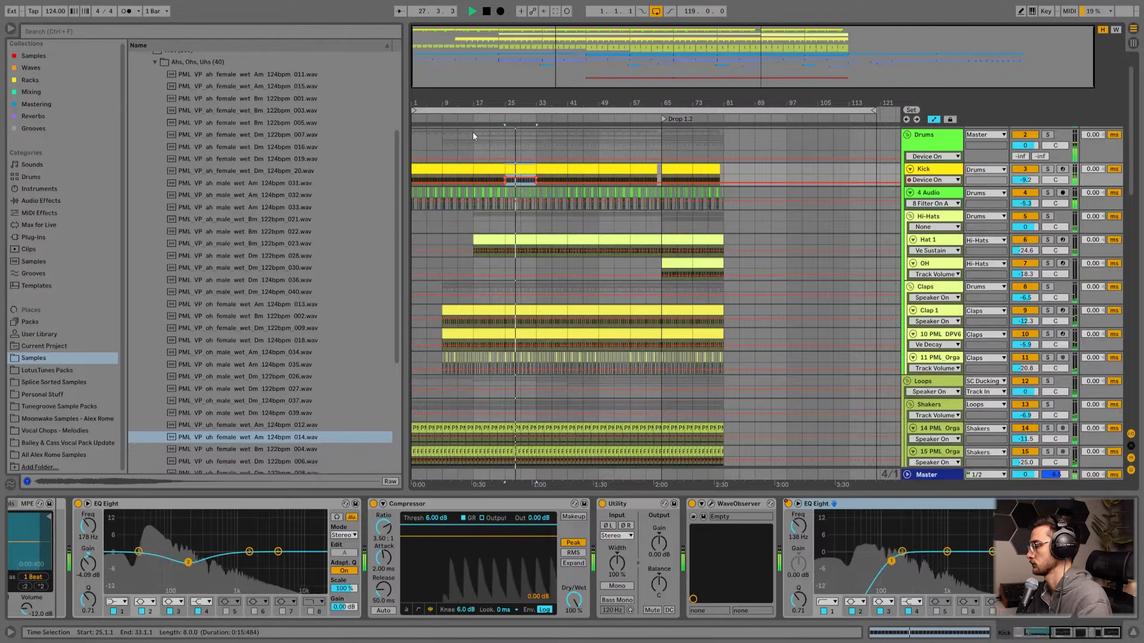
pyautogui.scroll(-2, 473, 132)
pyautogui.scroll(2, 473, 132)
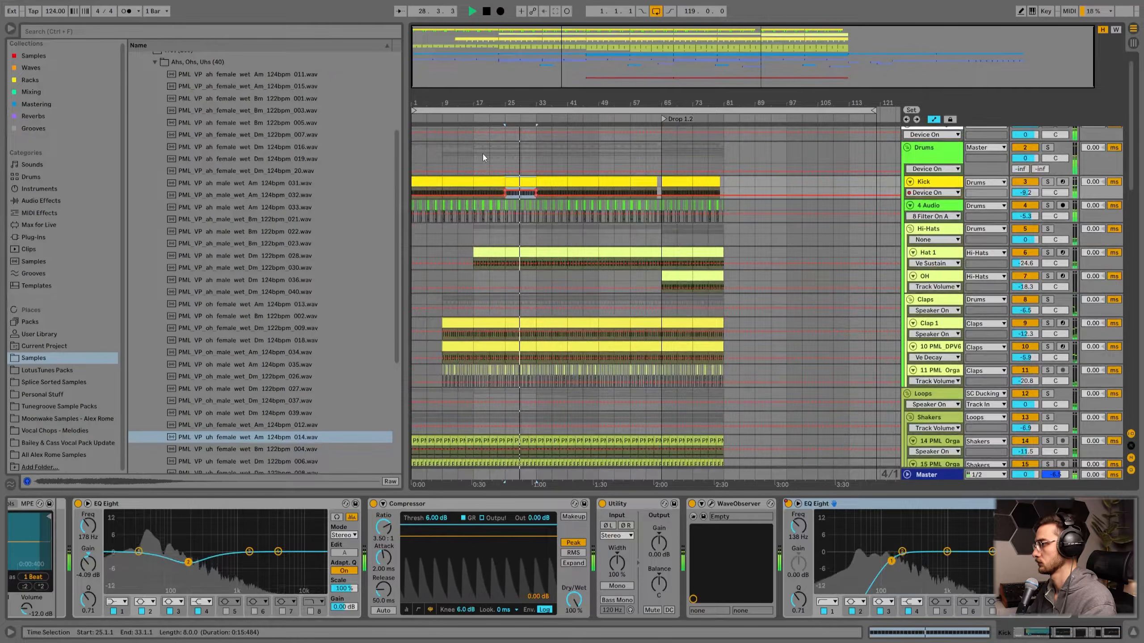
pyautogui.click(504, 135)
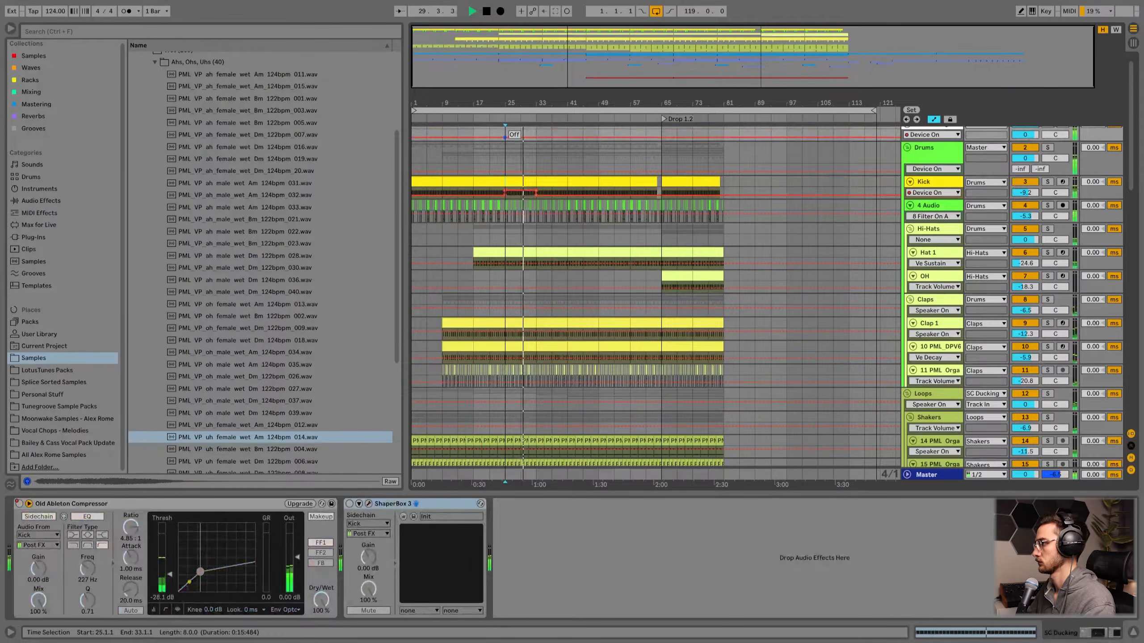
pyautogui.hotkey('ctrl', 'z')
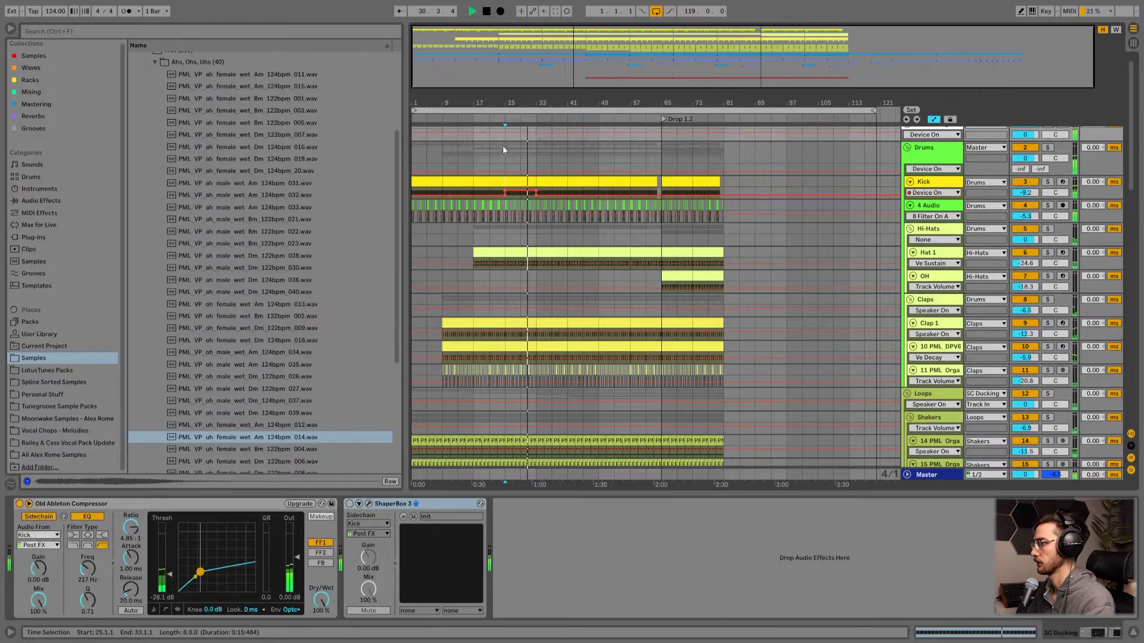
# - Select bars 25 to 65 across all tracks from the Drums group downward and stop playback
pyautogui.moveTo(505, 147); pyautogui.dragTo(534, 560)
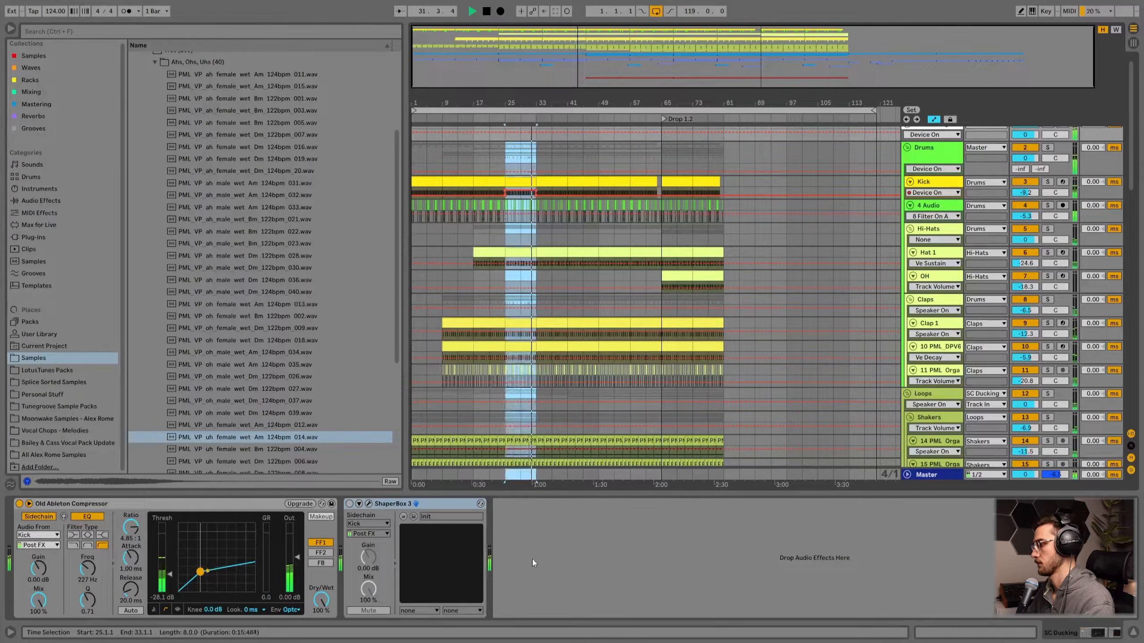
pyautogui.scroll(-12, 572, 392)
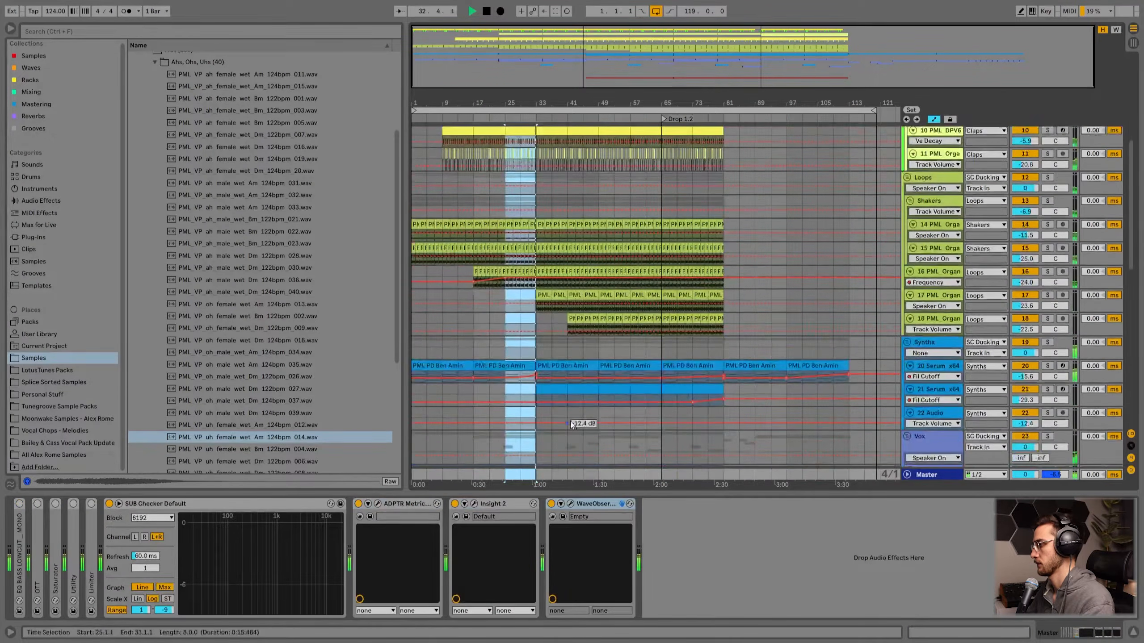
pyautogui.scroll(-10, 567, 405)
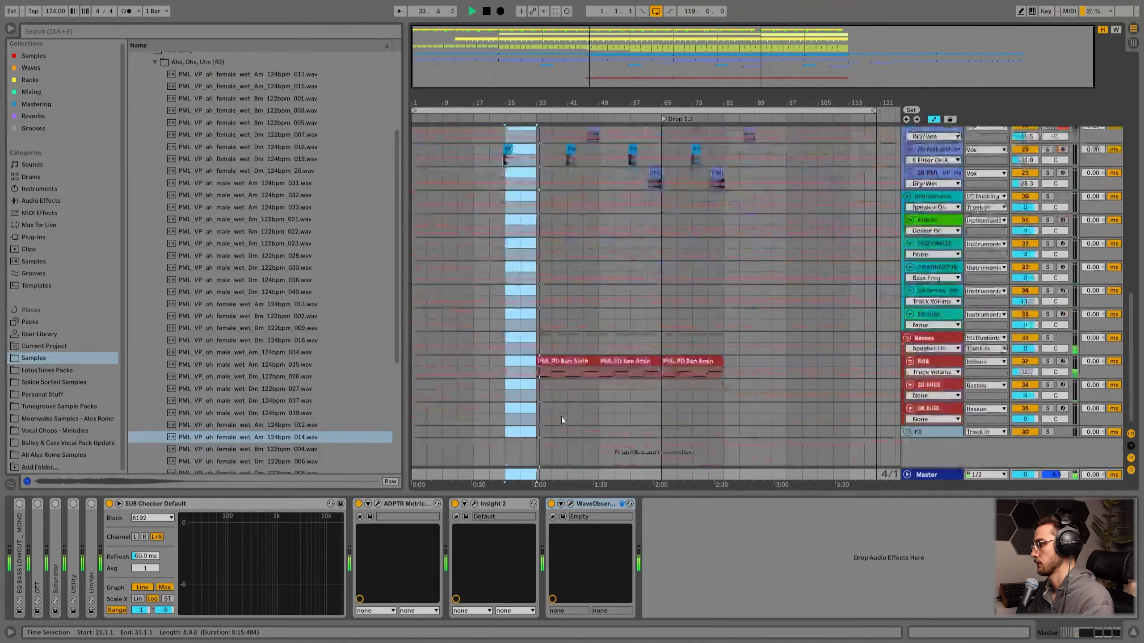
pyautogui.keyDown('shift'); pyautogui.click(640, 463); pyautogui.keyUp('shift')
pyautogui.moveTo(640, 463); pyautogui.dragTo(659, 475)
pyautogui.press('space')
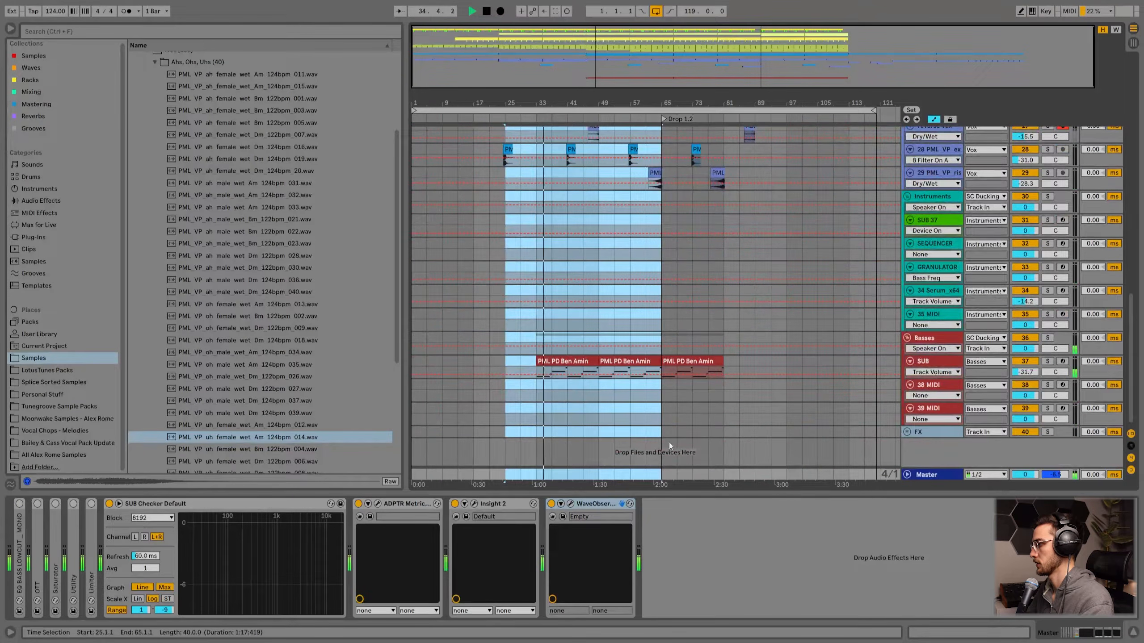
# - Paste the copied 40-bar section at bar 113, starting from the Drums group
pyautogui.scroll(8, 791, 336)
pyautogui.scroll(8, 825, 353)
pyautogui.moveTo(841, 99); pyautogui.dragTo(801, 149)
pyautogui.scroll(8, 806, 221)
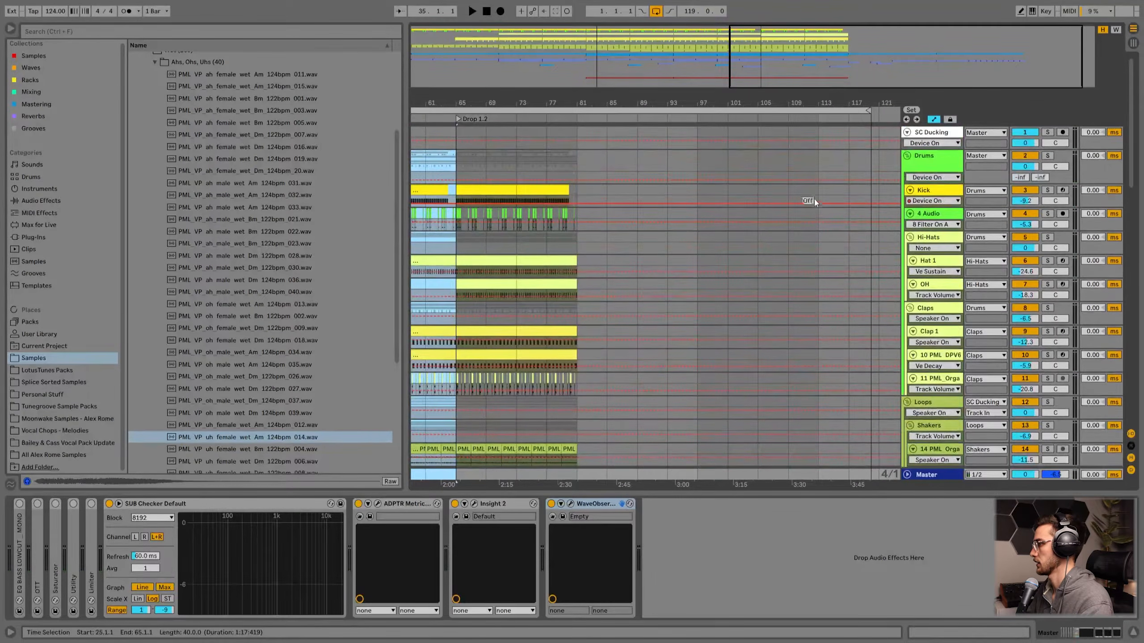
pyautogui.click(815, 155)
pyautogui.hotkey('ctrl', 'v')
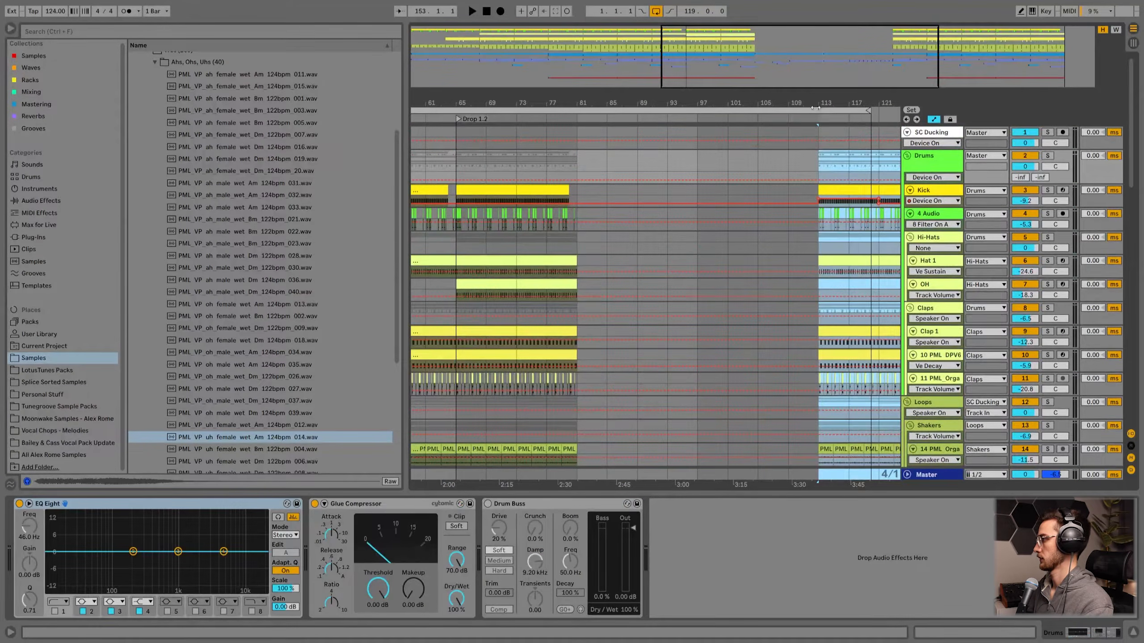
# - Move the pasted drum and loop clips in bars 113 to 153 eight bars earlier so they start at bar 105
pyautogui.press('space')
pyautogui.moveTo(807, 103); pyautogui.dragTo(919, 153)
pyautogui.press('space')
pyautogui.click(714, 164)
pyautogui.moveTo(717, 133); pyautogui.dragTo(887, 448)
pyautogui.scroll(-5, 884, 442)
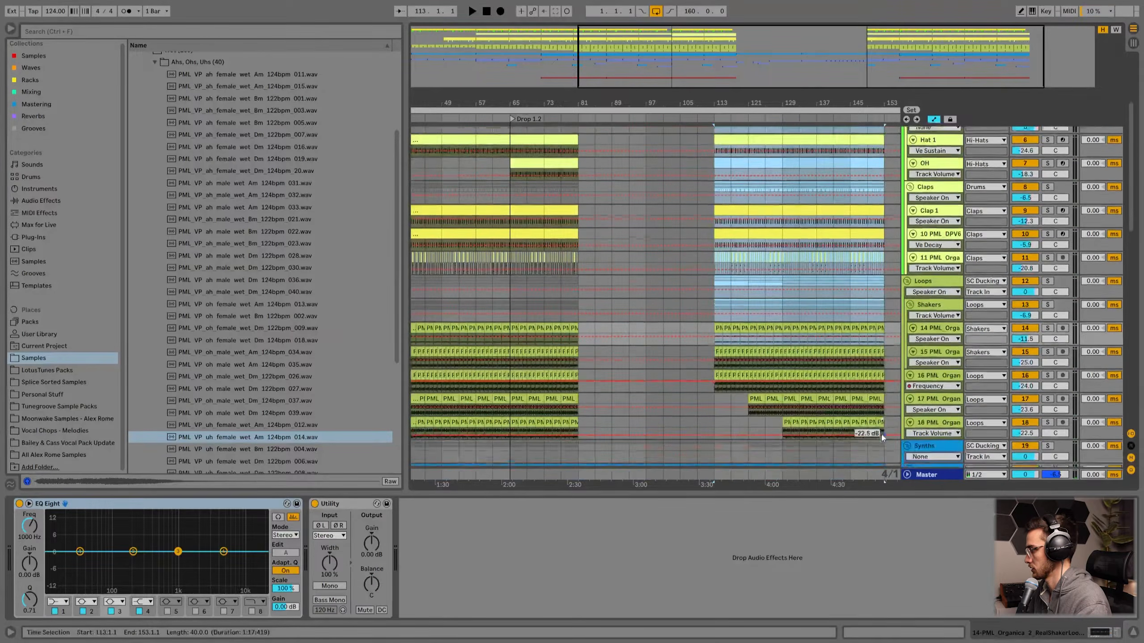
pyautogui.click(786, 343)
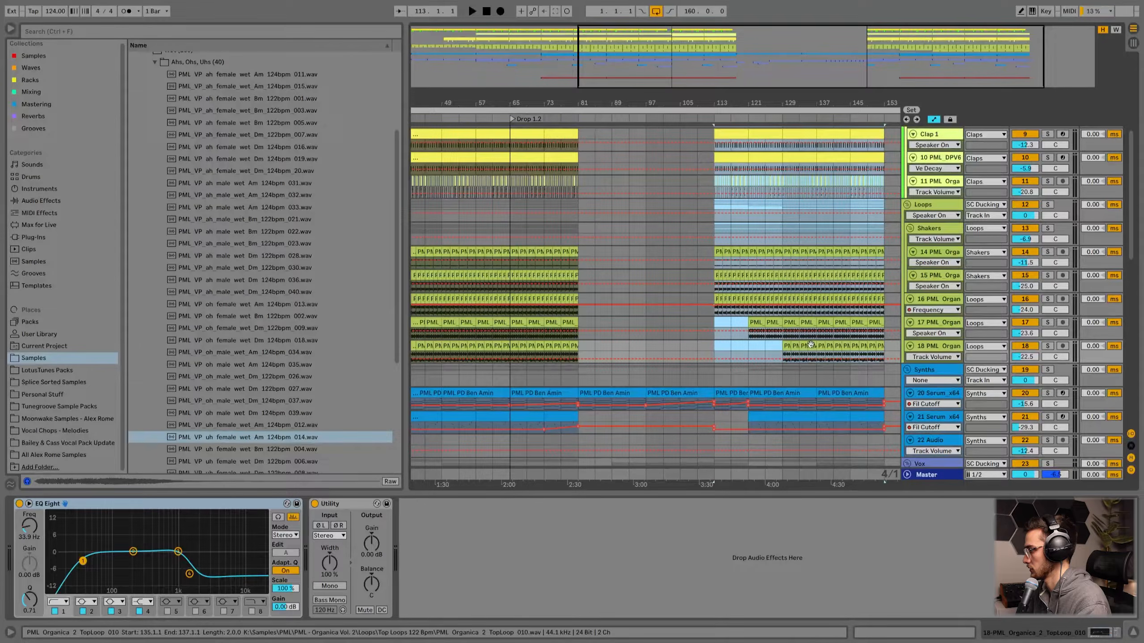
pyautogui.moveTo(807, 345); pyautogui.dragTo(779, 345)
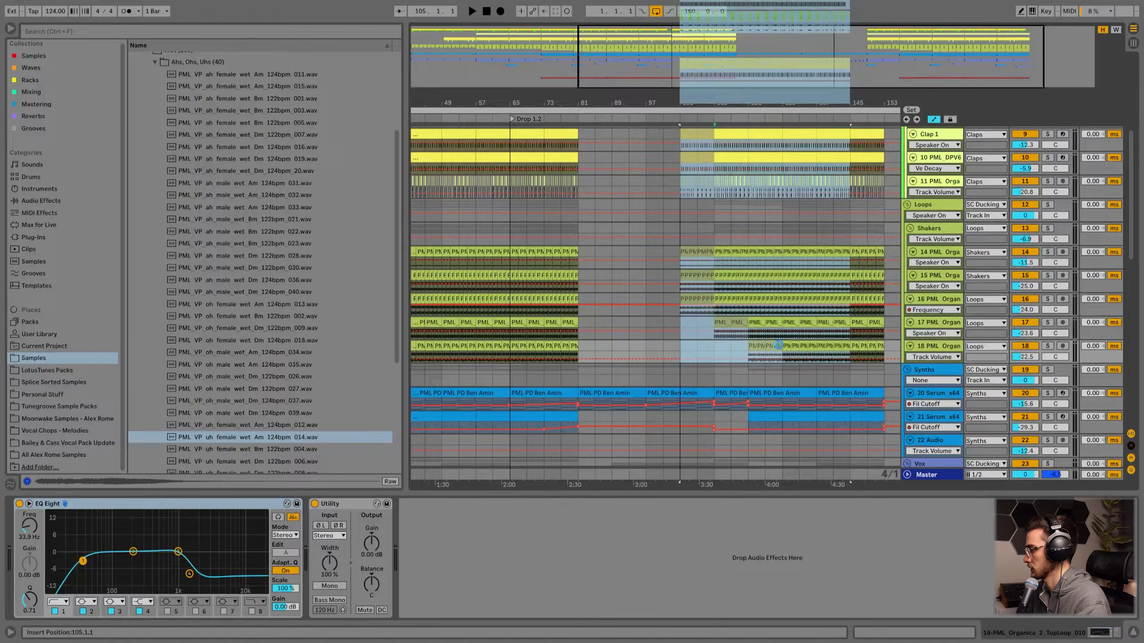
# - Play the arrangement from bar 105 and check the synth and vocal clips around bar 113
pyautogui.click(683, 346)
pyautogui.press('space')
pyautogui.scroll(-3, 694, 347)
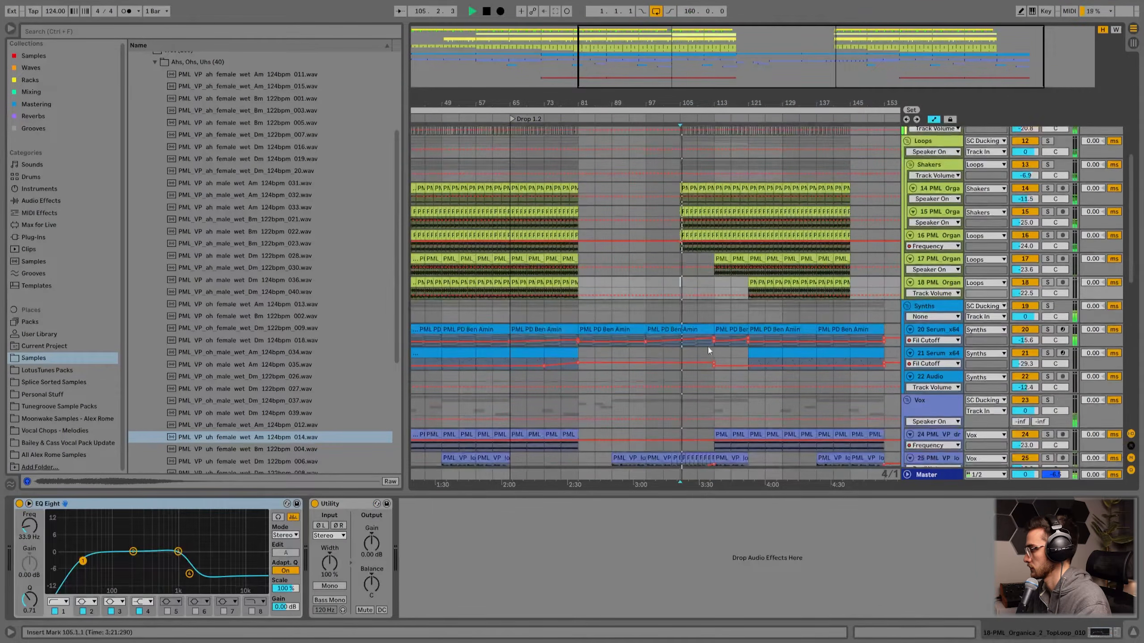
pyautogui.scroll(-5, 721, 336)
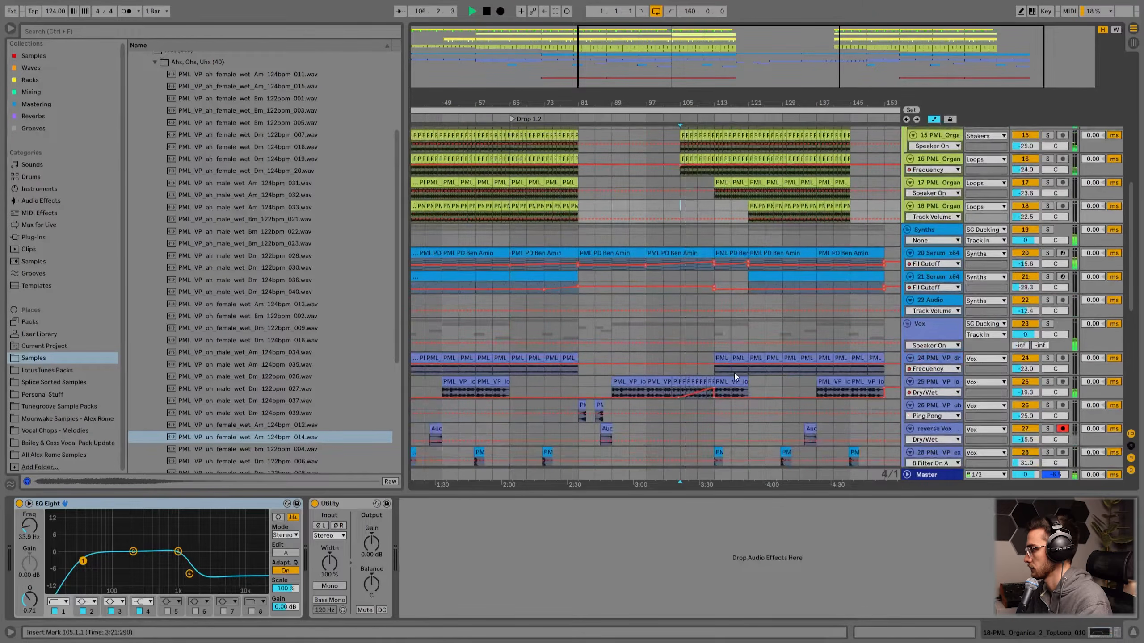
pyautogui.click(735, 329)
pyautogui.scroll(10, 734, 334)
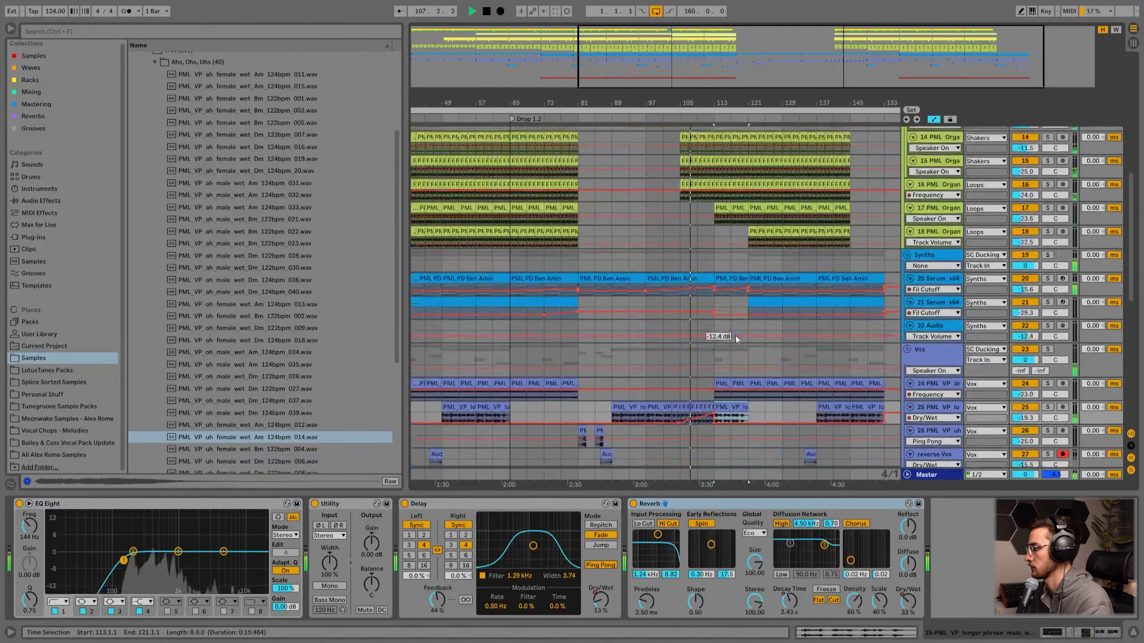
pyautogui.scroll(3, 685, 248)
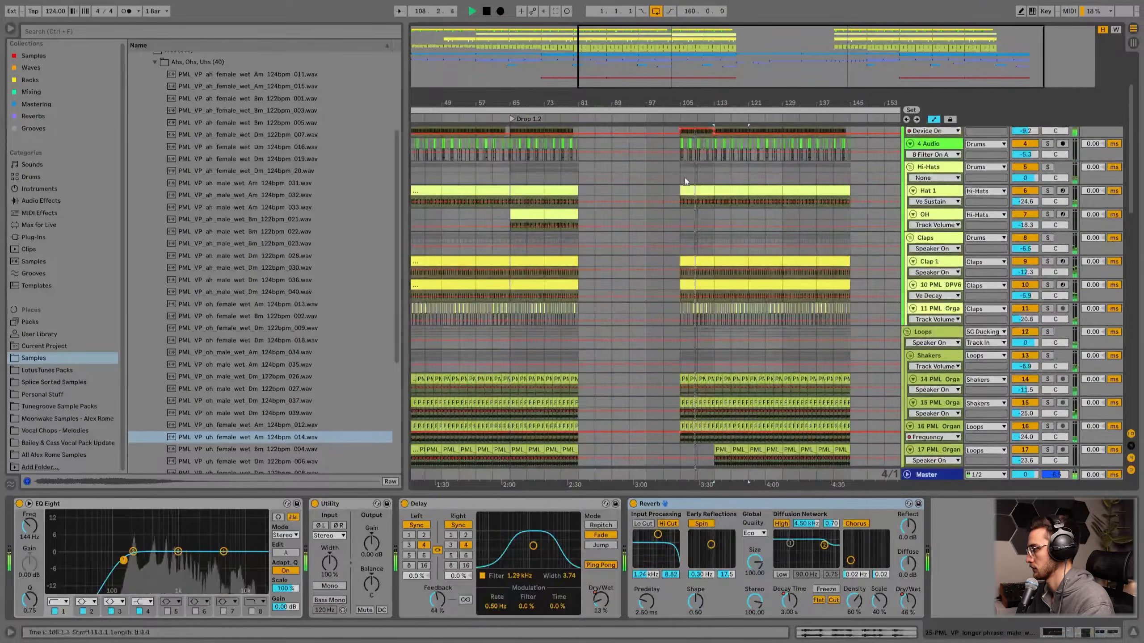
# - Delete the clips on the 4 Audio track between bars 105 and 113
pyautogui.click(686, 198)
pyautogui.moveTo(704, 201); pyautogui.dragTo(713, 201)
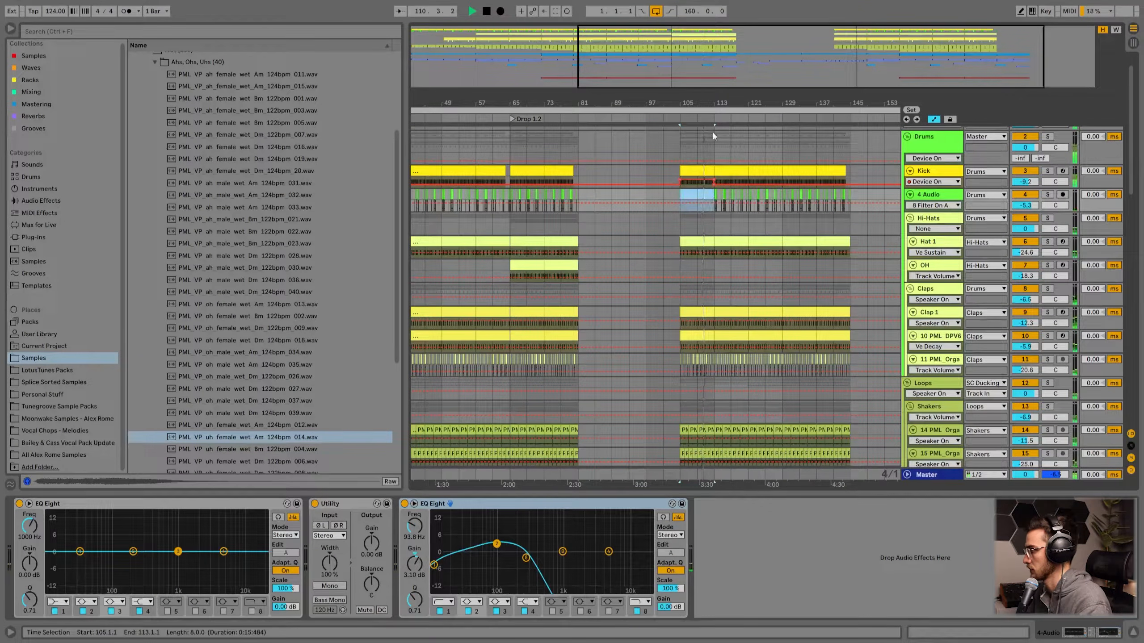
pyautogui.scroll(5, 729, 216)
pyautogui.scroll(-3, 723, 209)
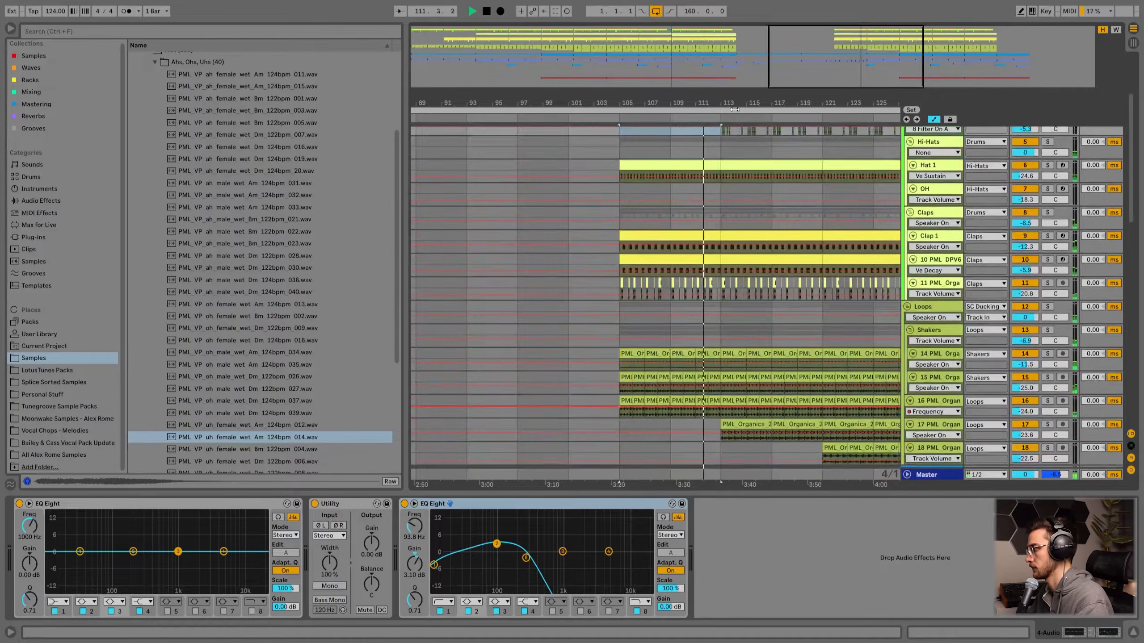
# - Check the vocal phrase at bar 113, then restart playback from bar 97
pyautogui.scroll(-5, 693, 309)
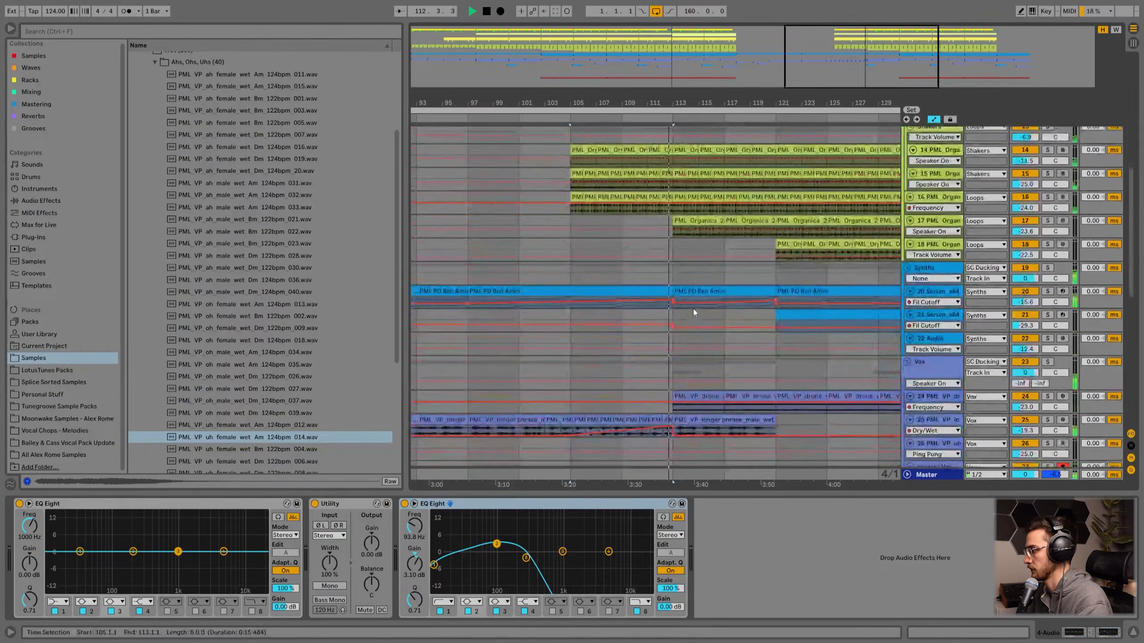
pyautogui.click(709, 421)
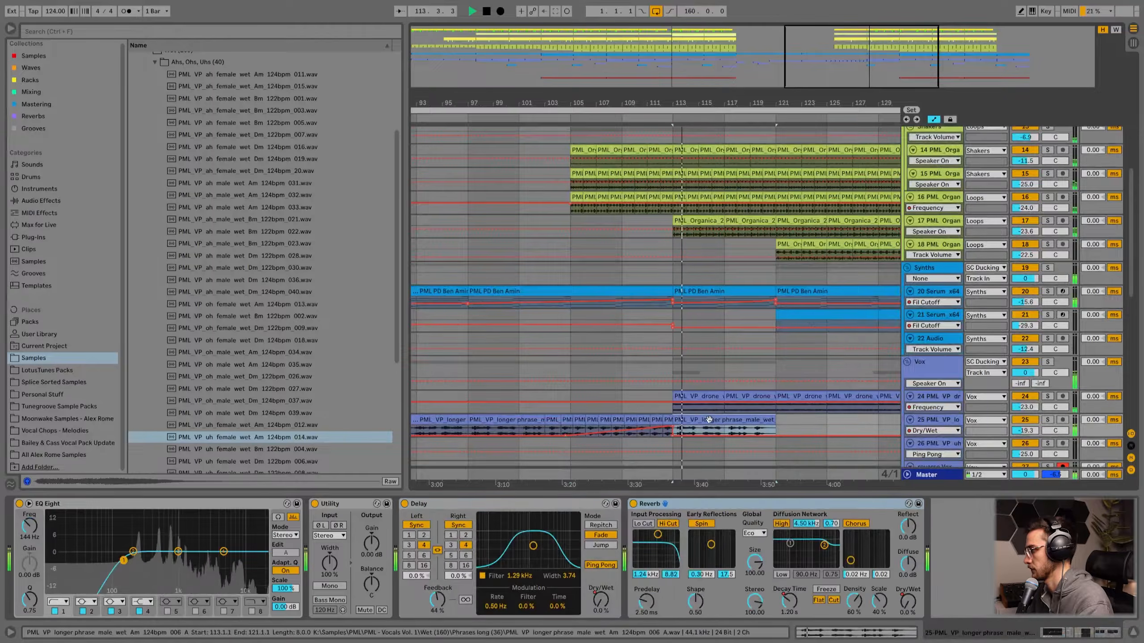
pyautogui.scroll(-4, 710, 420)
pyautogui.scroll(-5, 689, 291)
pyautogui.press('space')
pyautogui.click(625, 168)
pyautogui.click(624, 166)
pyautogui.press('space')
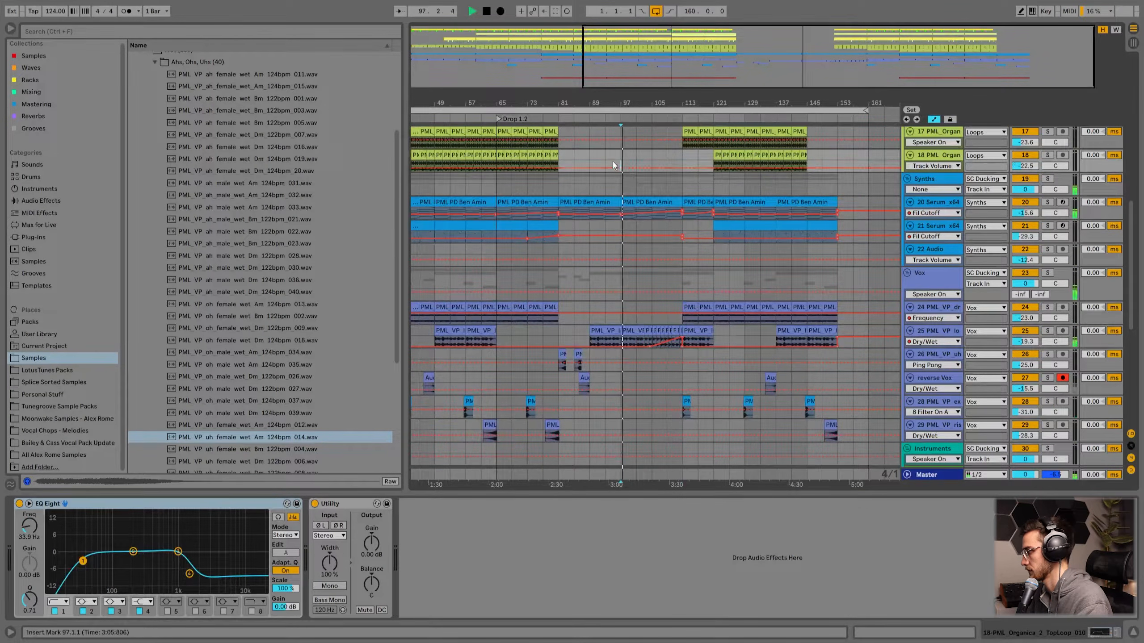
# - Listen through the build into bar 105 while examining the vocal, synth, loop and hi-hat tracks
pyautogui.scroll(-3, 656, 288)
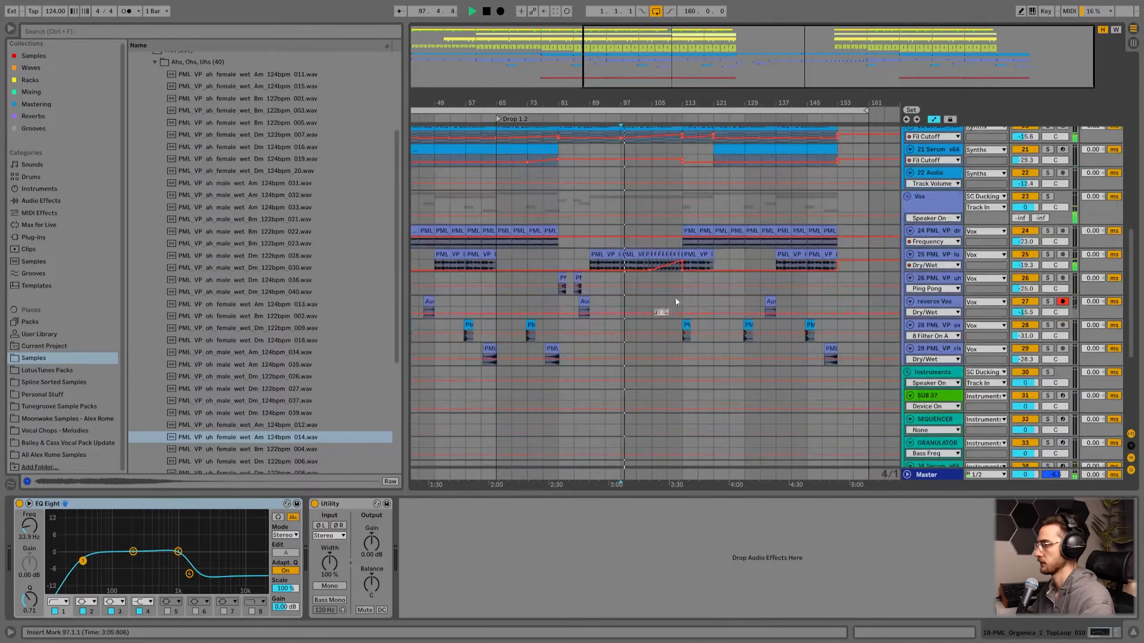
pyautogui.rightClick(636, 243)
pyautogui.scroll(4, 692, 387)
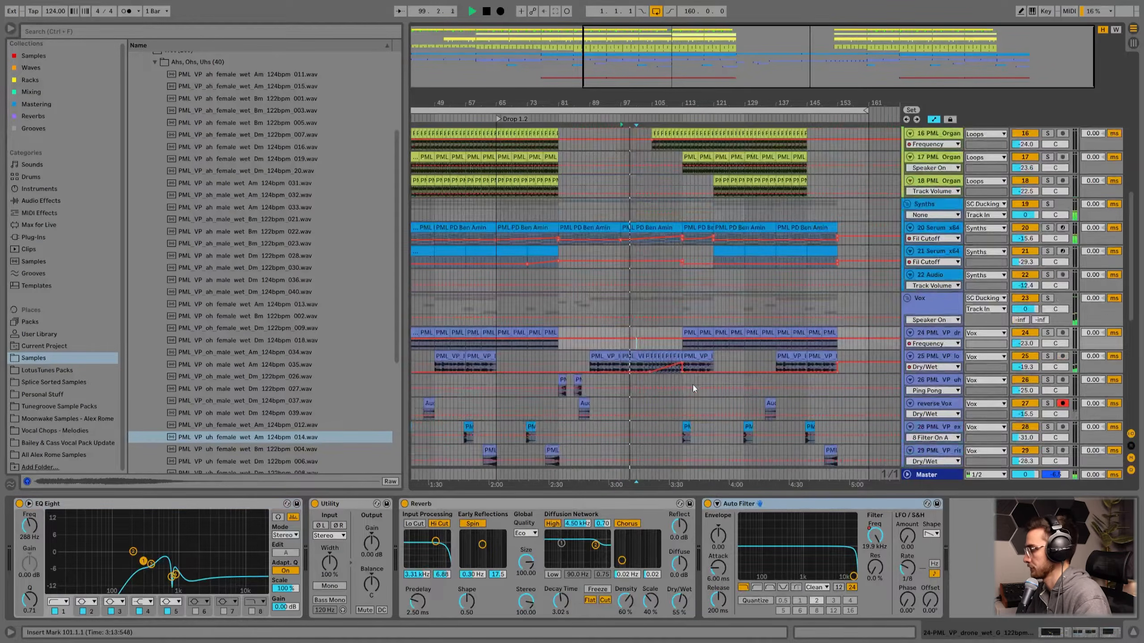
pyautogui.rightClick(648, 295)
pyautogui.press('Escape')
pyautogui.scroll(3, 694, 378)
pyautogui.scroll(1, 697, 228)
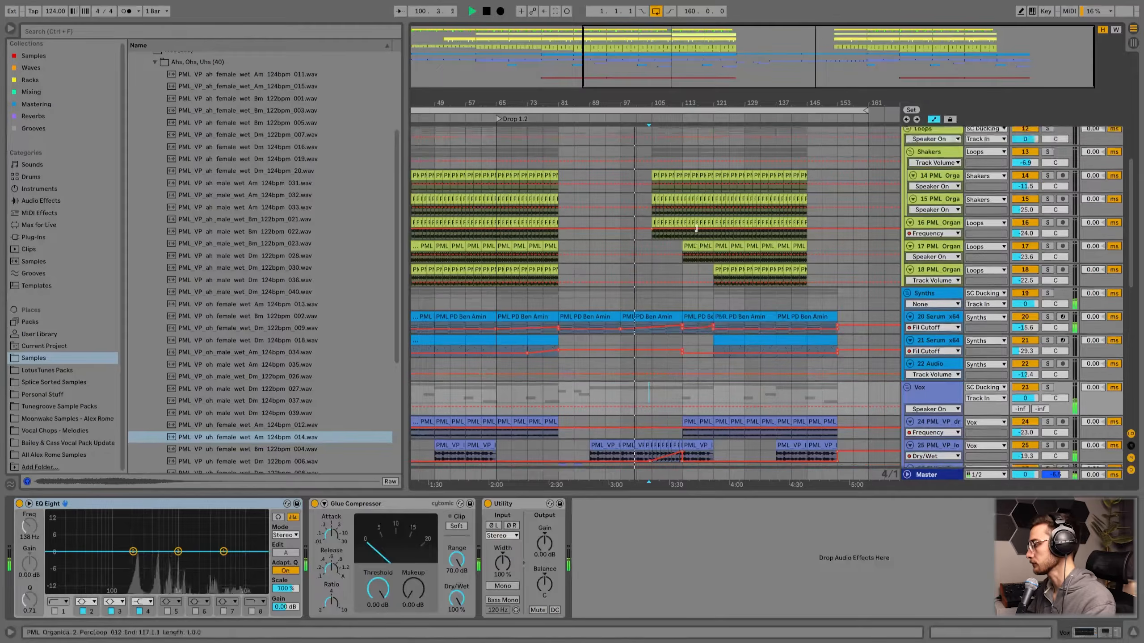
pyautogui.moveTo(661, 102); pyautogui.dragTo(663, 250)
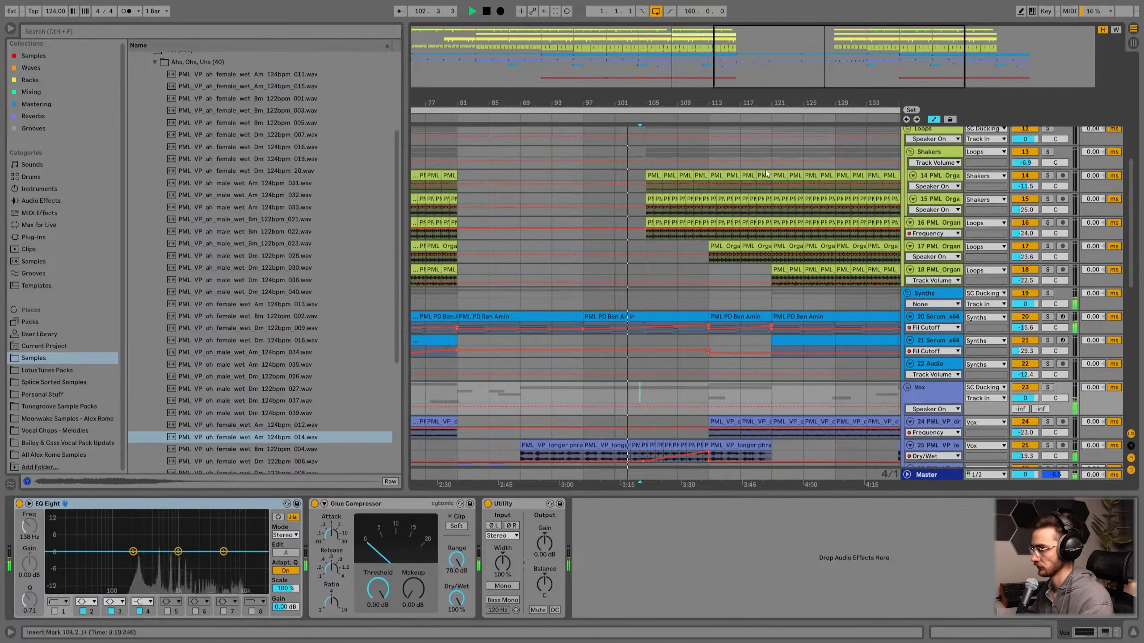
pyautogui.moveTo(756, 99); pyautogui.dragTo(666, 92)
pyautogui.scroll(6, 547, 329)
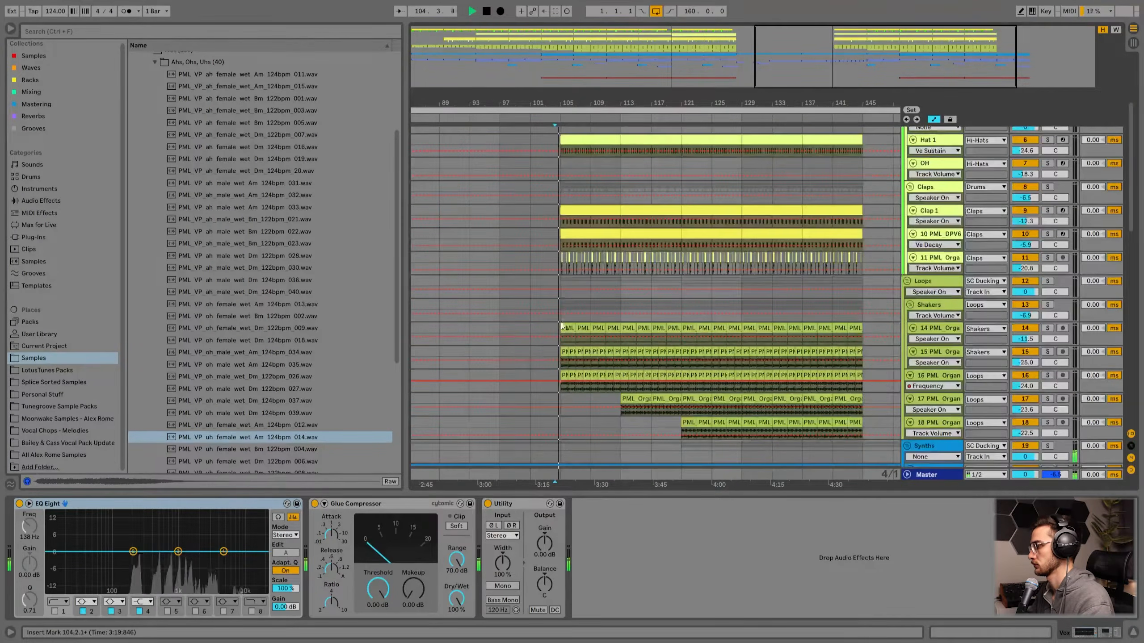
pyautogui.scroll(-2, 563, 336)
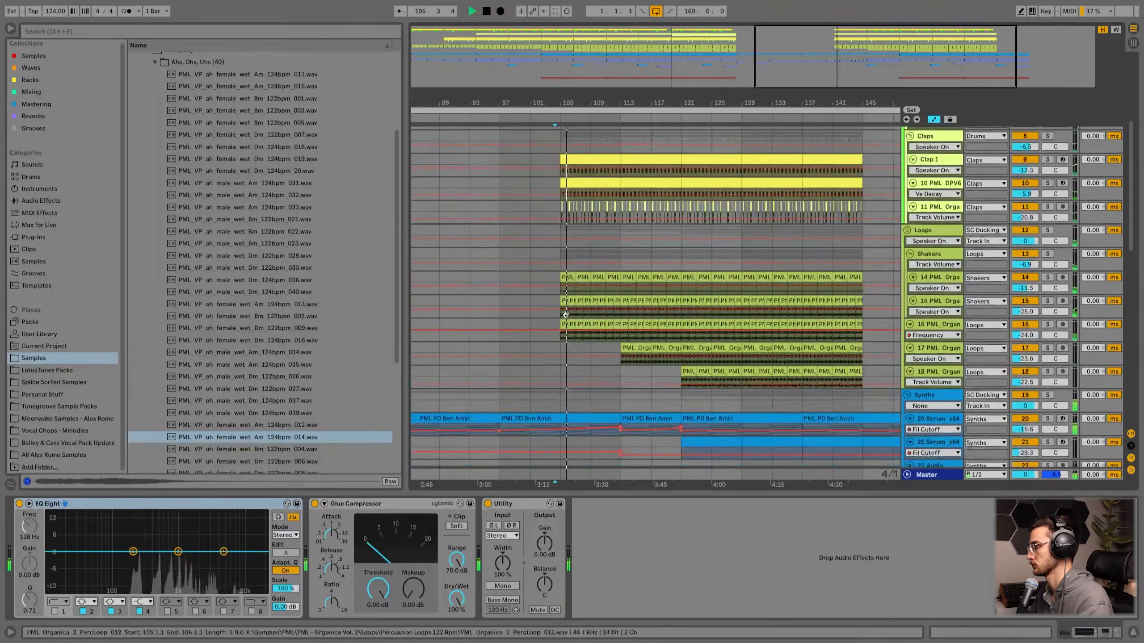
pyautogui.scroll(3, 586, 200)
pyautogui.click(580, 167)
pyautogui.scroll(3, 581, 184)
pyautogui.scroll(-4, 582, 311)
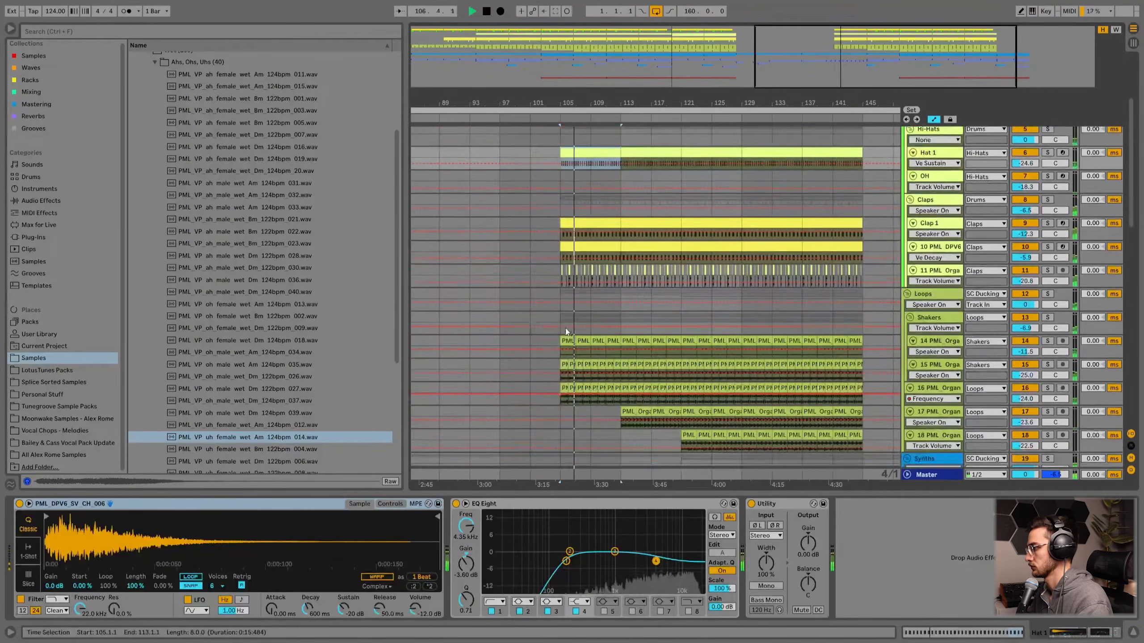
# - Stop playback, show the Auto Filter frequency automation of the Shakers group and enlarge its lane
pyautogui.press('space')
pyautogui.click(565, 328)
pyautogui.scroll(-3, 850, 359)
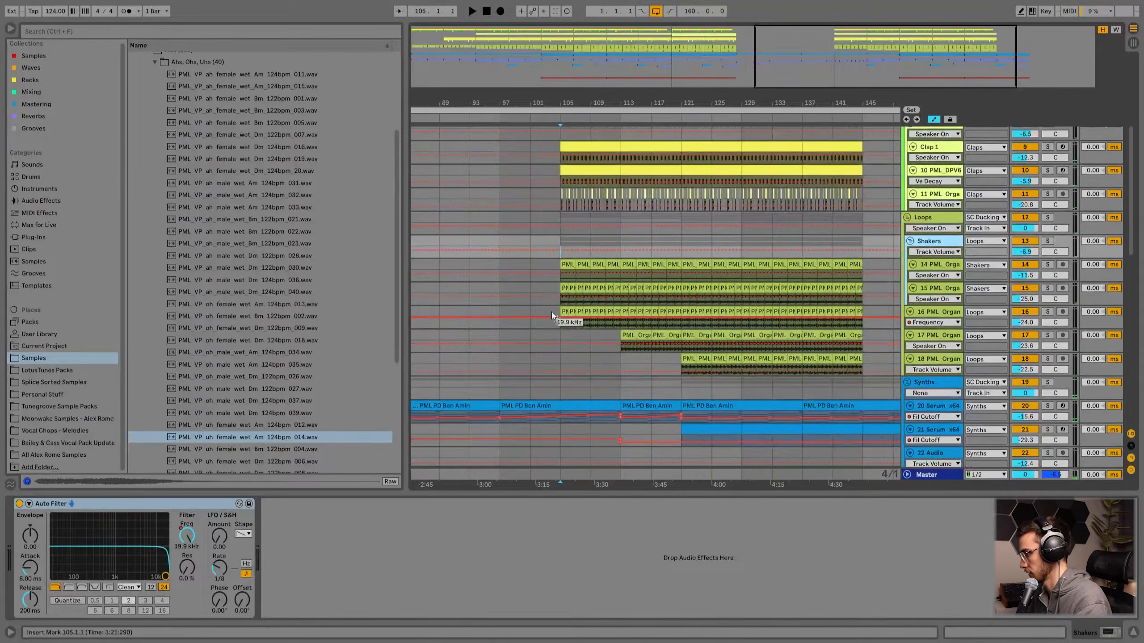
pyautogui.click(936, 312)
pyautogui.click(930, 241)
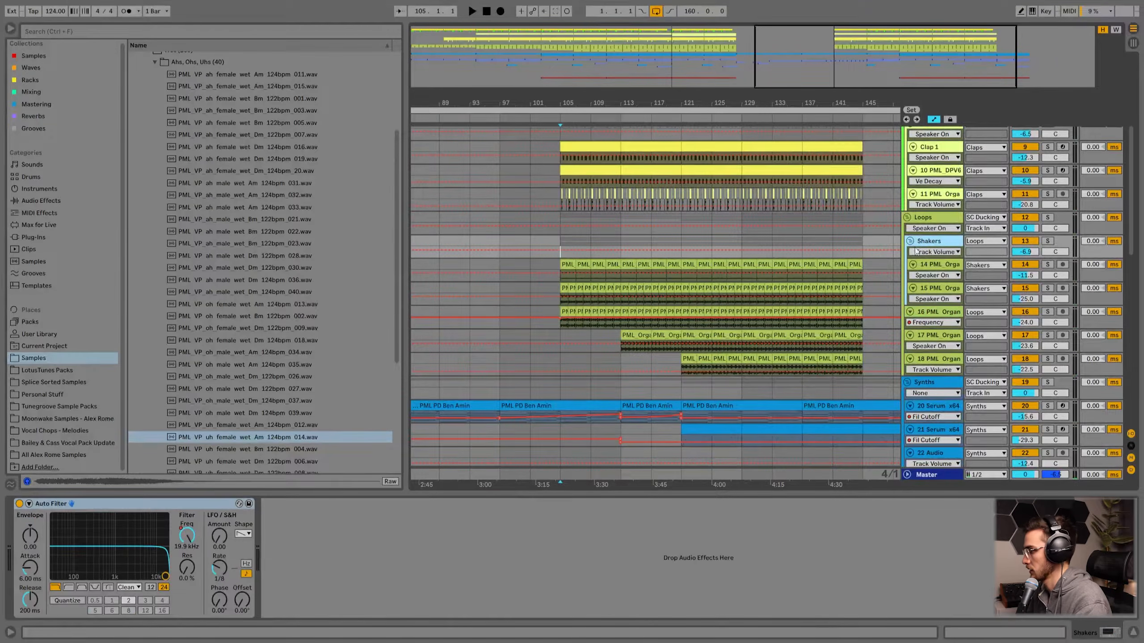
pyautogui.click(188, 537)
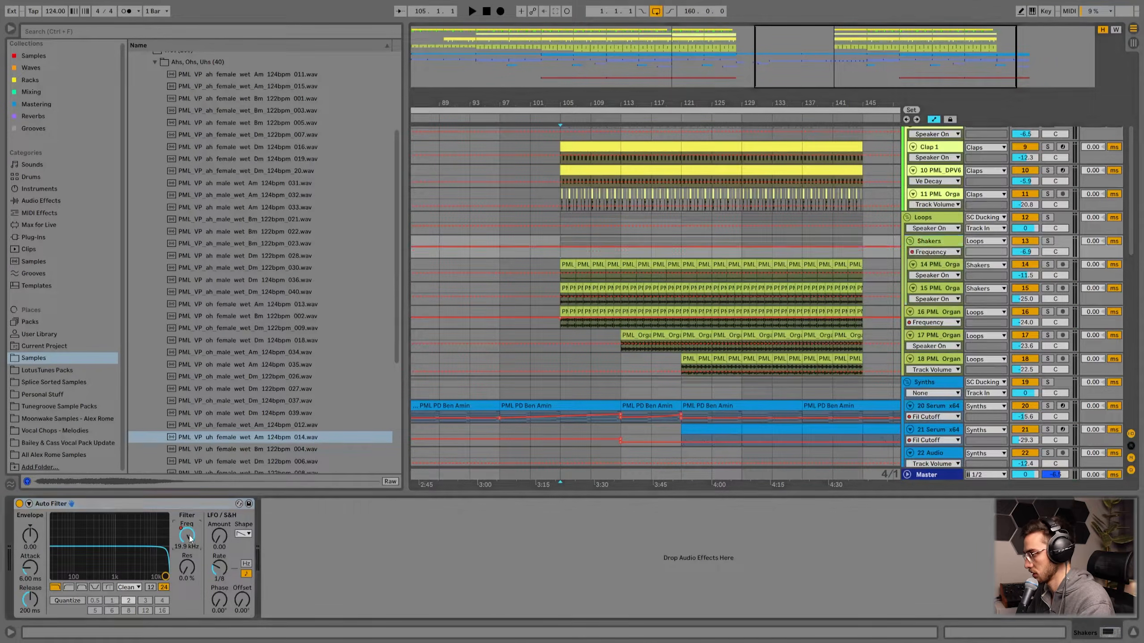
pyautogui.click(937, 264)
pyautogui.moveTo(936, 259); pyautogui.dragTo(936, 323)
# - Automate the Shakers filter frequency to drop at bar 105 and ramp back up by bar 113, and preview it
pyautogui.click(558, 258)
pyautogui.moveTo(568, 283)
pyautogui.mouseDown()
pyautogui.moveTo(561, 309)
pyautogui.moveTo(559, 285)
pyautogui.mouseUp()
pyautogui.press('space')
pyautogui.press('space')
# - Delete the percussion loop on track 16 between bars 105 and 113 and play from bar 105
pyautogui.moveTo(562, 380); pyautogui.dragTo(617, 377)
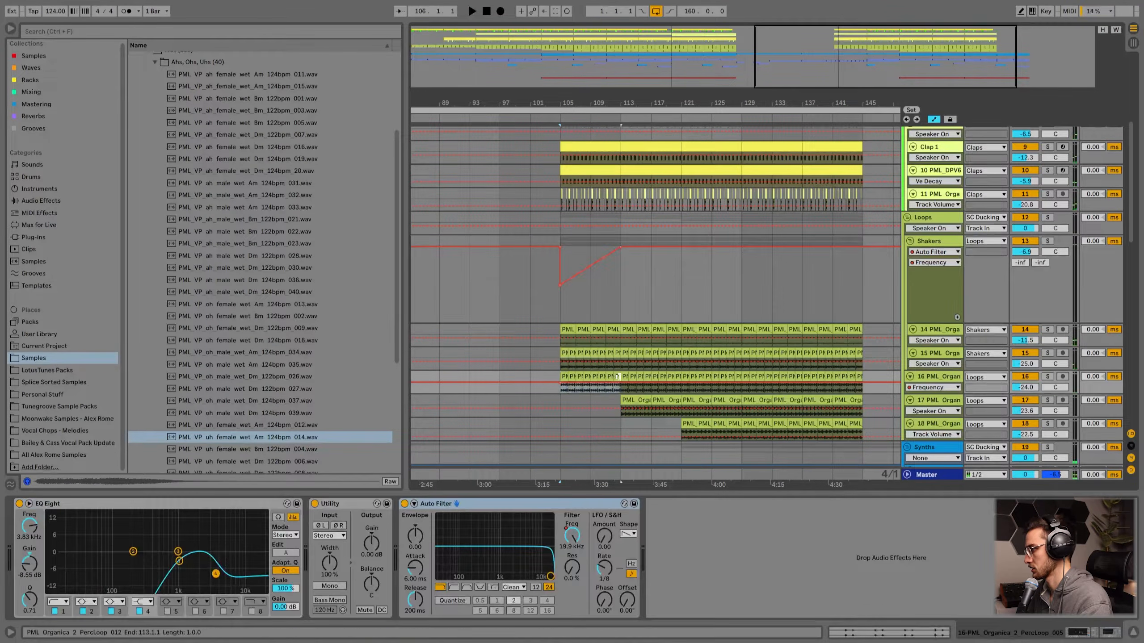
pyautogui.press('Delete')
pyautogui.press('space')
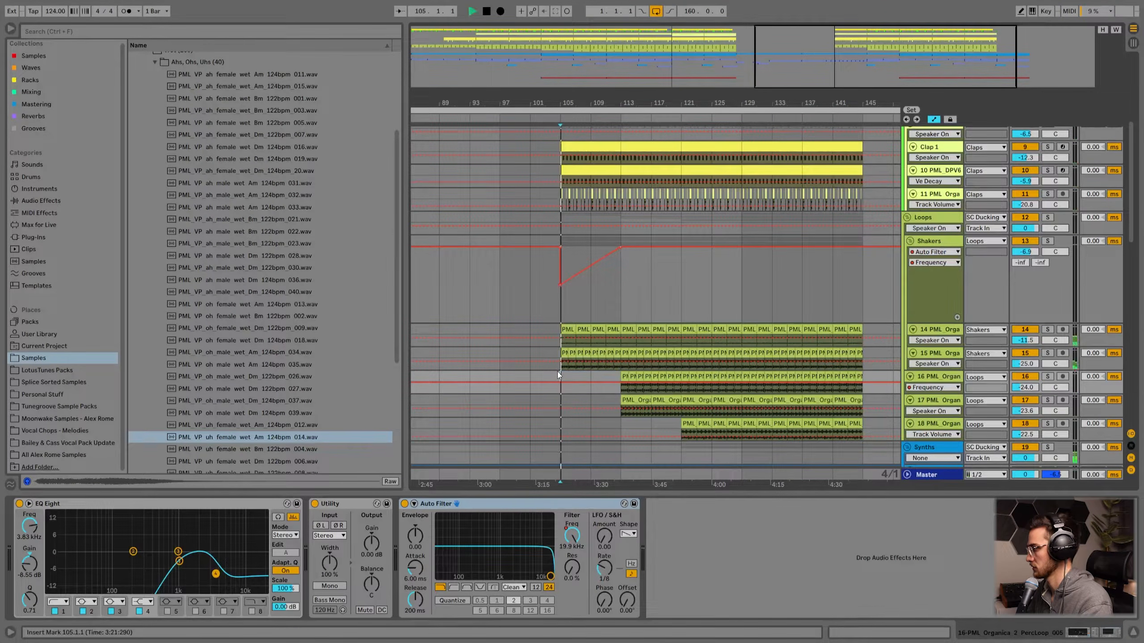
# - Delete the Hat 1 clip between bars 105 and 113 and play from bar 105
pyautogui.scroll(3, 576, 265)
pyautogui.scroll(2, 572, 248)
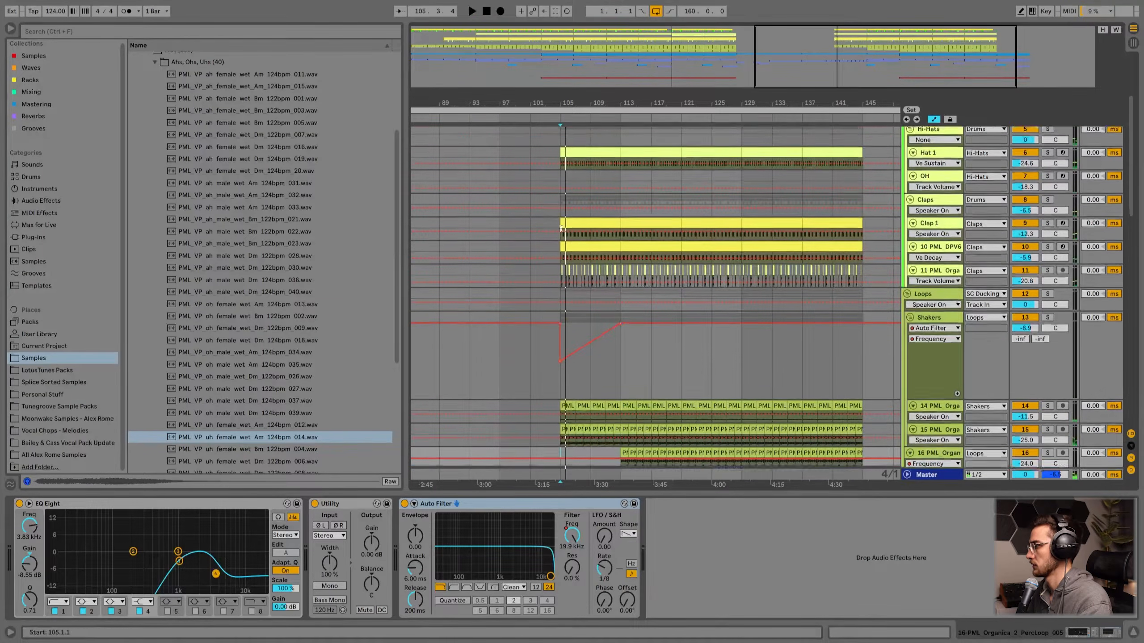
pyautogui.click(571, 233)
pyautogui.scroll(2, 577, 239)
pyautogui.click(578, 207)
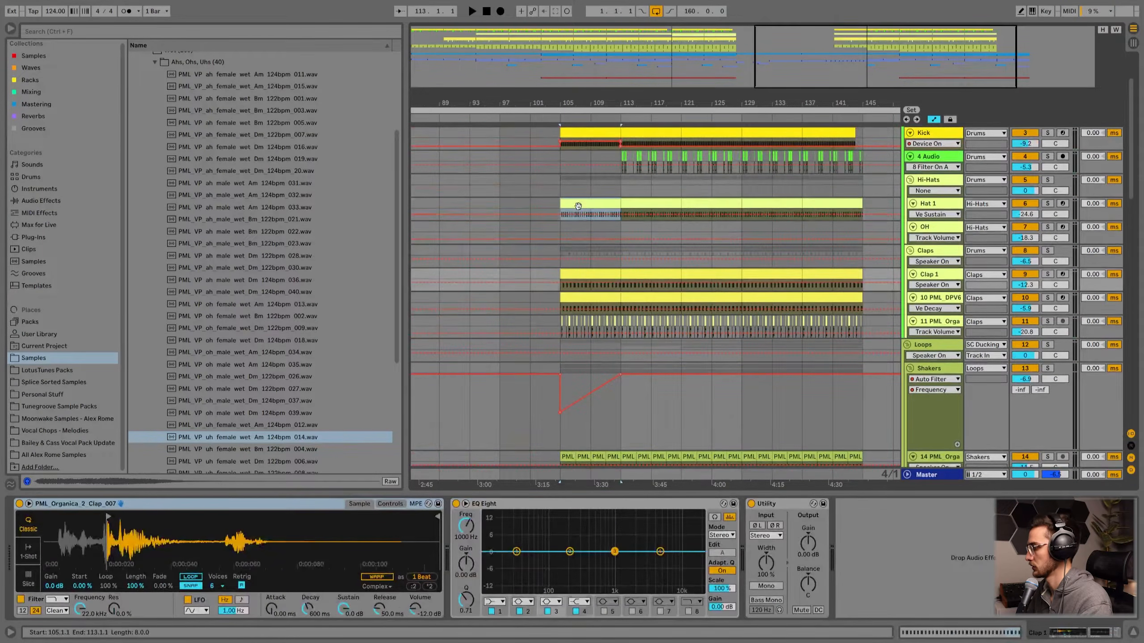
pyautogui.press('Delete')
pyautogui.click(563, 212)
pyautogui.press('space')
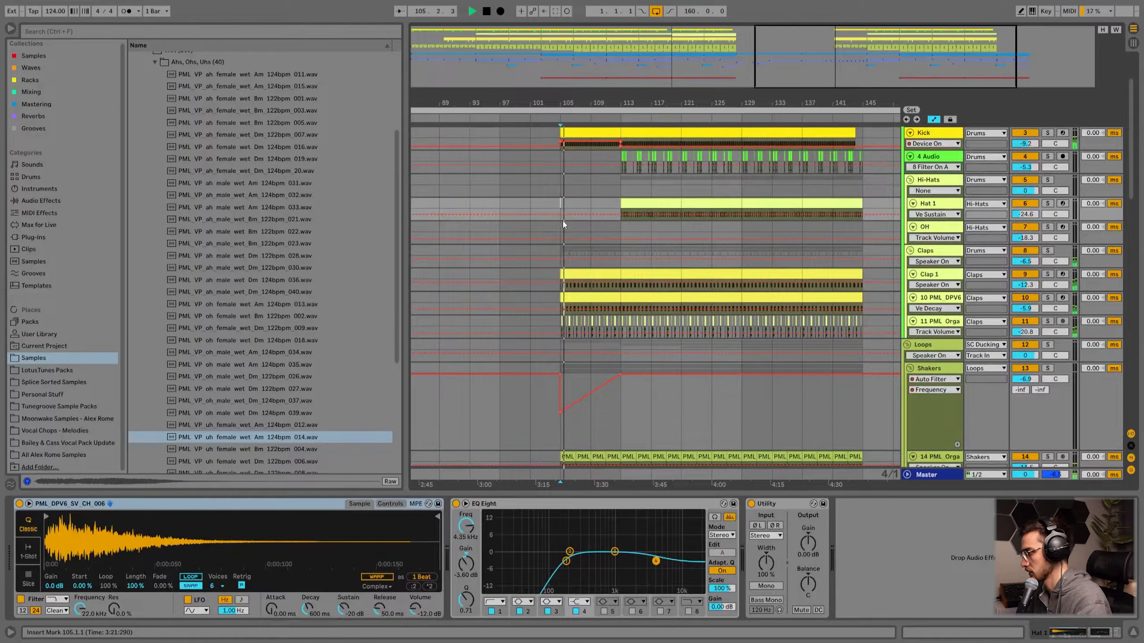
# - Delete all clips of the Claps group between bars 105 and 113
pyautogui.scroll(2, 584, 238)
pyautogui.click(566, 331)
pyautogui.moveTo(548, 308); pyautogui.dragTo(612, 386)
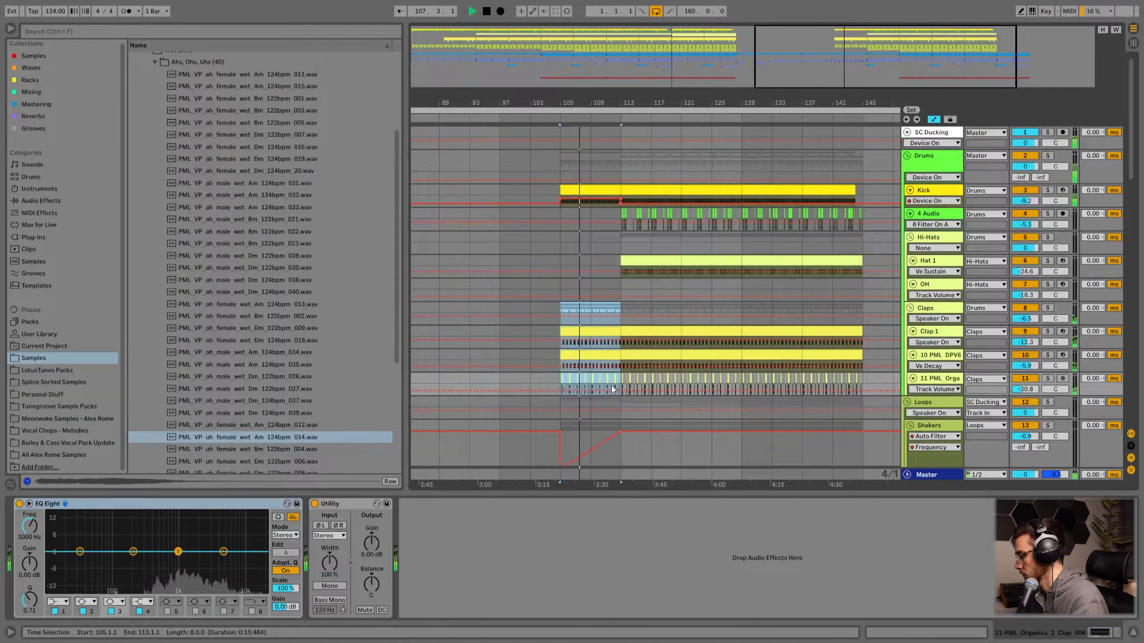
pyautogui.scroll(-2, 599, 353)
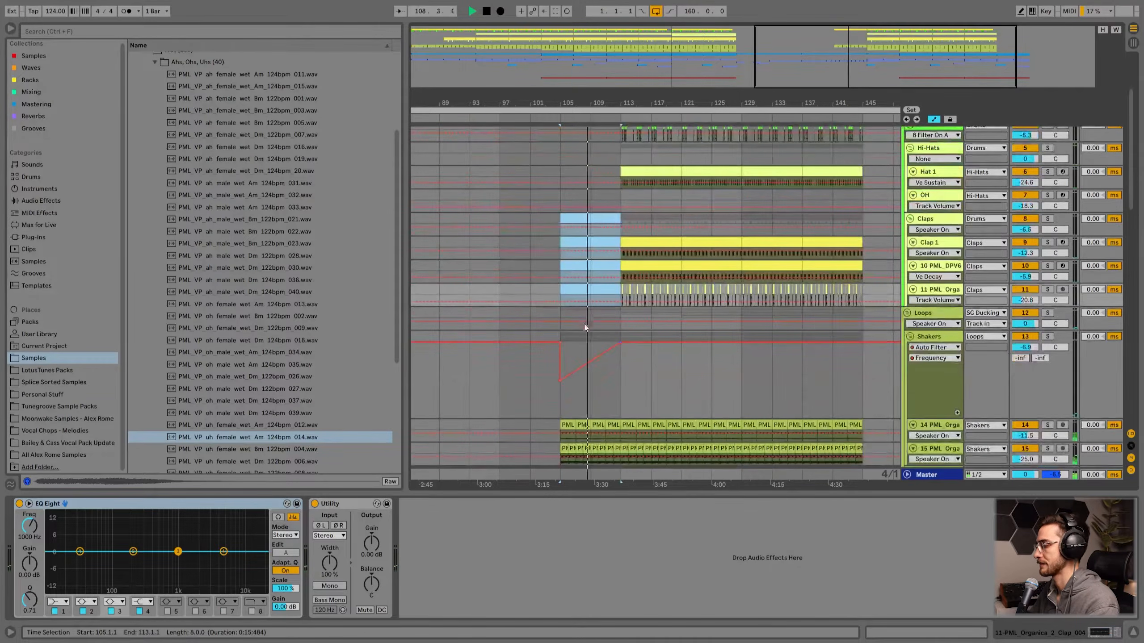
# - Set the arrangement grid to one bar and shorten the lead-in kick clip to end at bar 112
pyautogui.scroll(-3, 592, 329)
pyautogui.scroll(-10, 626, 314)
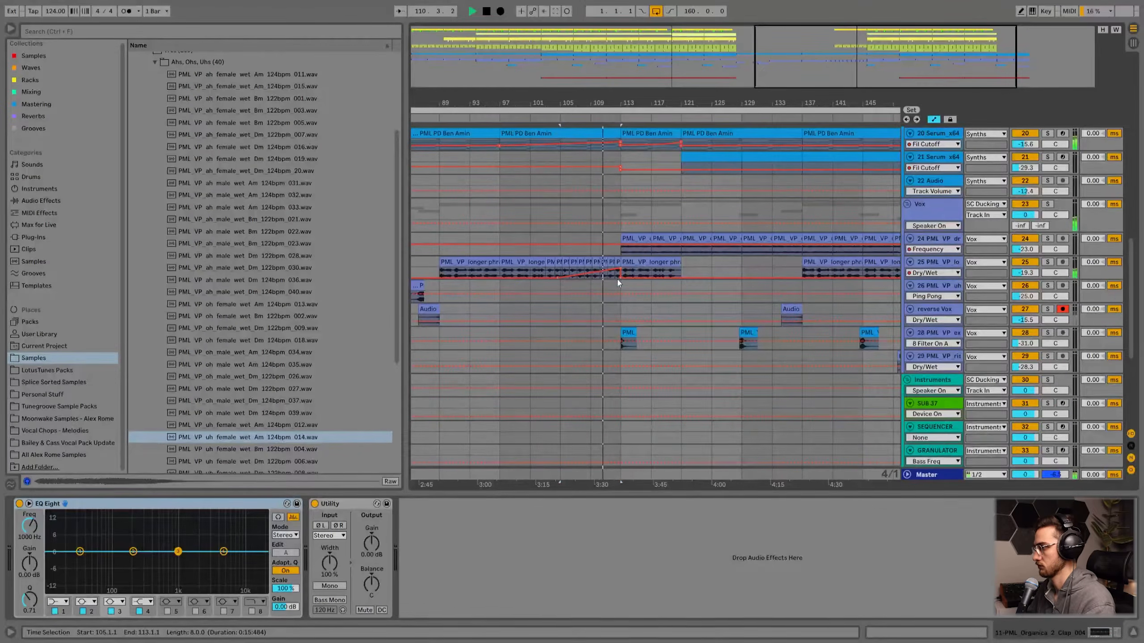
pyautogui.scroll(8, 608, 366)
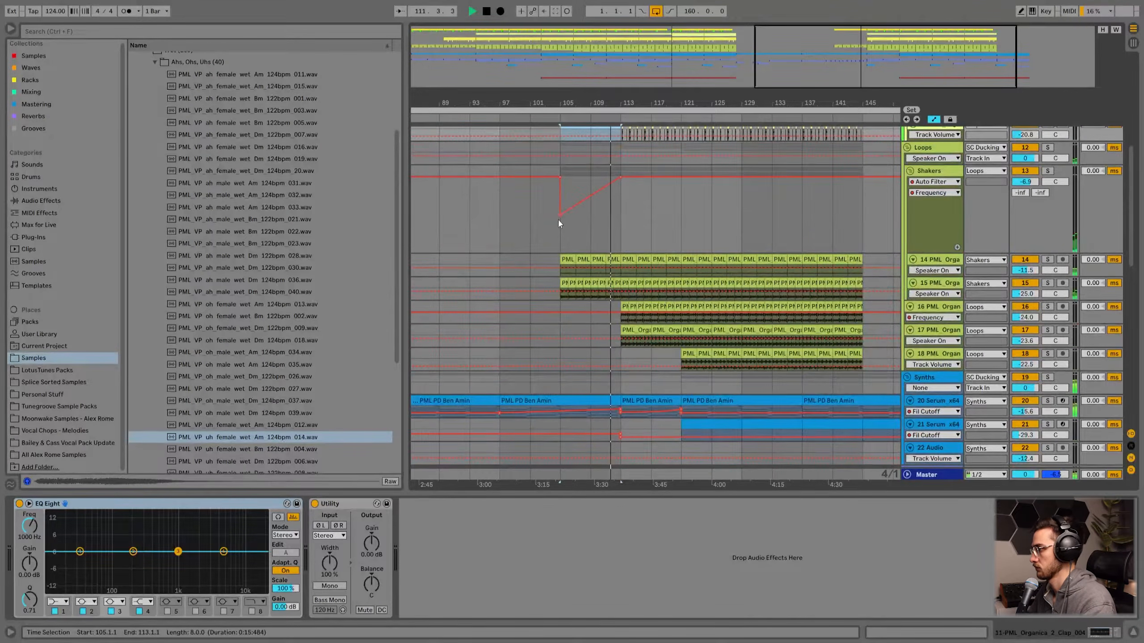
pyautogui.click(559, 216)
pyautogui.scroll(2, 561, 214)
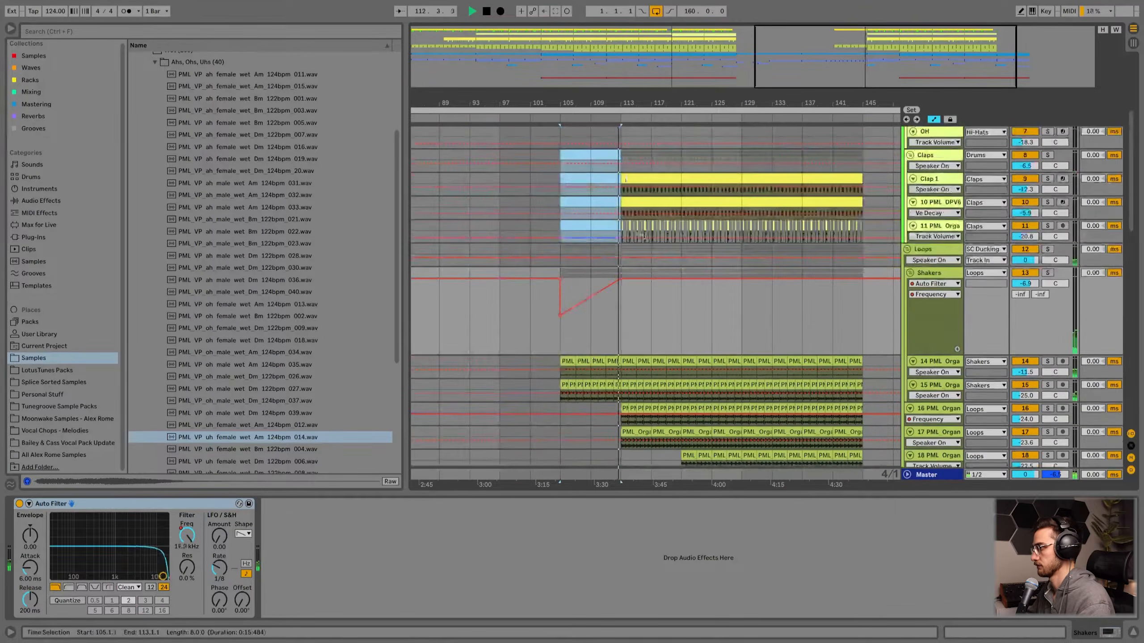
pyautogui.scroll(3, 608, 225)
pyautogui.scroll(3, 665, 245)
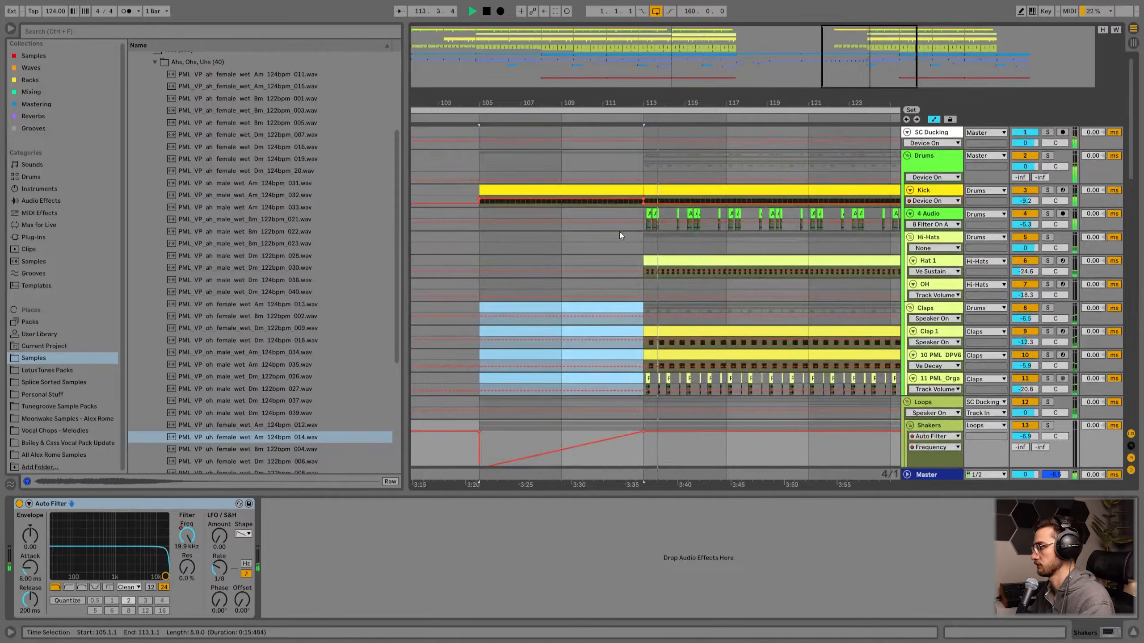
pyautogui.rightClick(621, 232)
pyautogui.click(736, 313)
pyautogui.moveTo(642, 187); pyautogui.dragTo(626, 186)
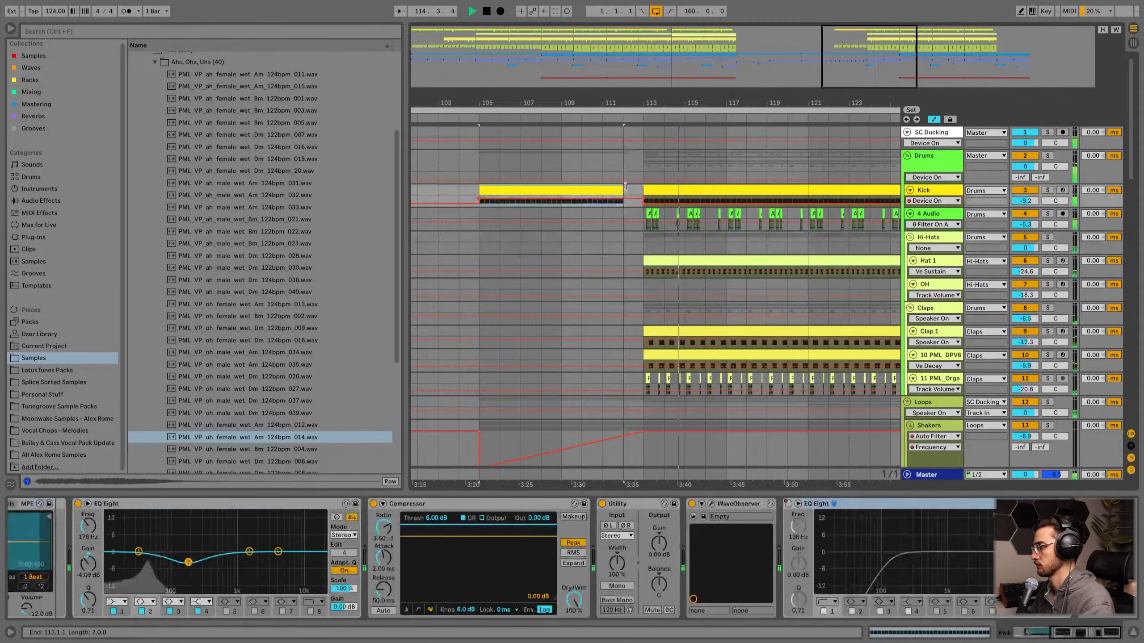
pyautogui.click(597, 155)
pyautogui.press('space')
# - Move the longer vocal phrase clip on track 25 from bar 113 to bar 121
pyautogui.scroll(-10, 617, 333)
pyautogui.moveTo(651, 108); pyautogui.dragTo(640, 169)
pyautogui.click(733, 315)
pyautogui.moveTo(733, 315); pyautogui.dragTo(740, 314)
pyautogui.click(638, 302)
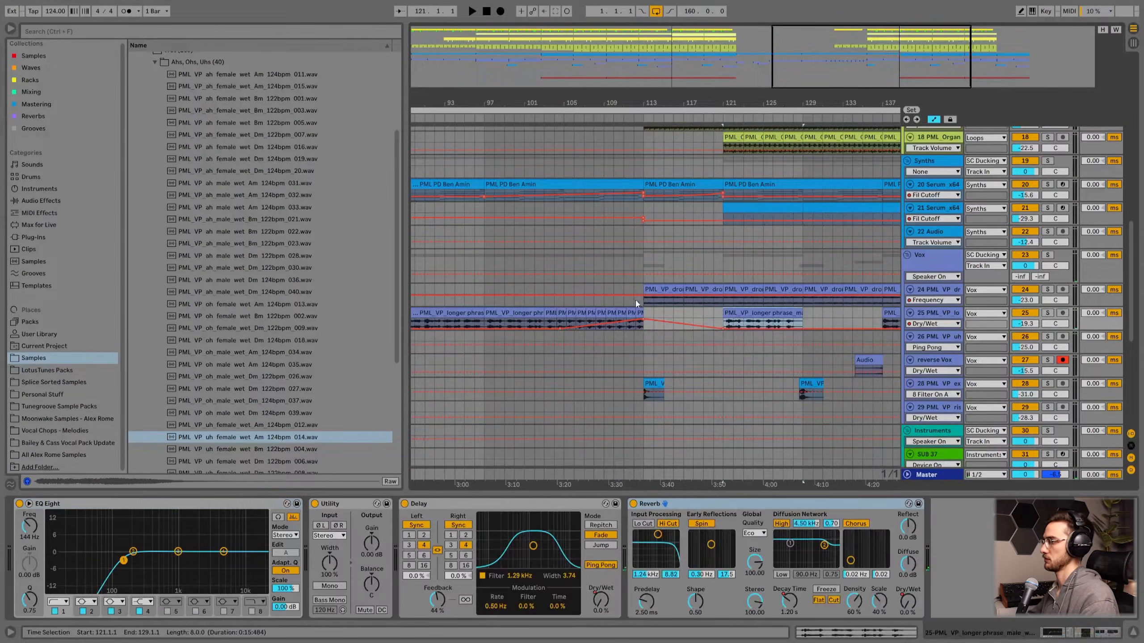
# - Copy the audio clip on the reverse Vox track so the copy ends at bar 113, and play from bar 112
pyautogui.click(631, 264)
pyautogui.moveTo(874, 358); pyautogui.dragTo(635, 357)
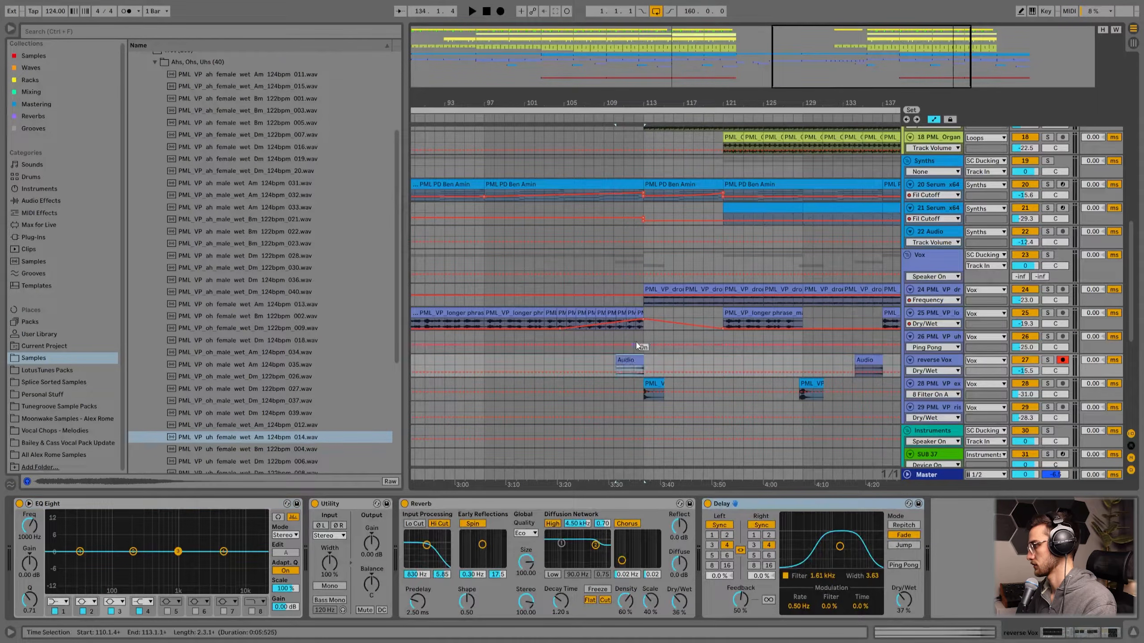
pyautogui.click(632, 336)
pyautogui.press('space')
pyautogui.press('+')
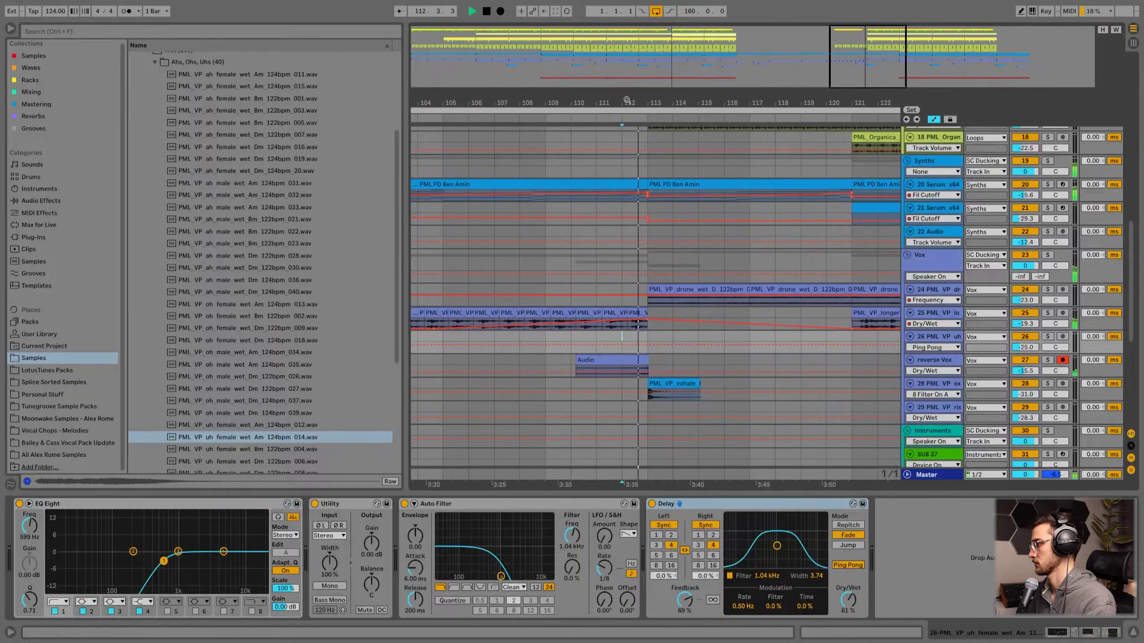
# - Play from bar 108 with optimized track heights while reviewing the drum, clap, shaker and loop tracks of the lead-in
pyautogui.moveTo(607, 106); pyautogui.dragTo(608, 97)
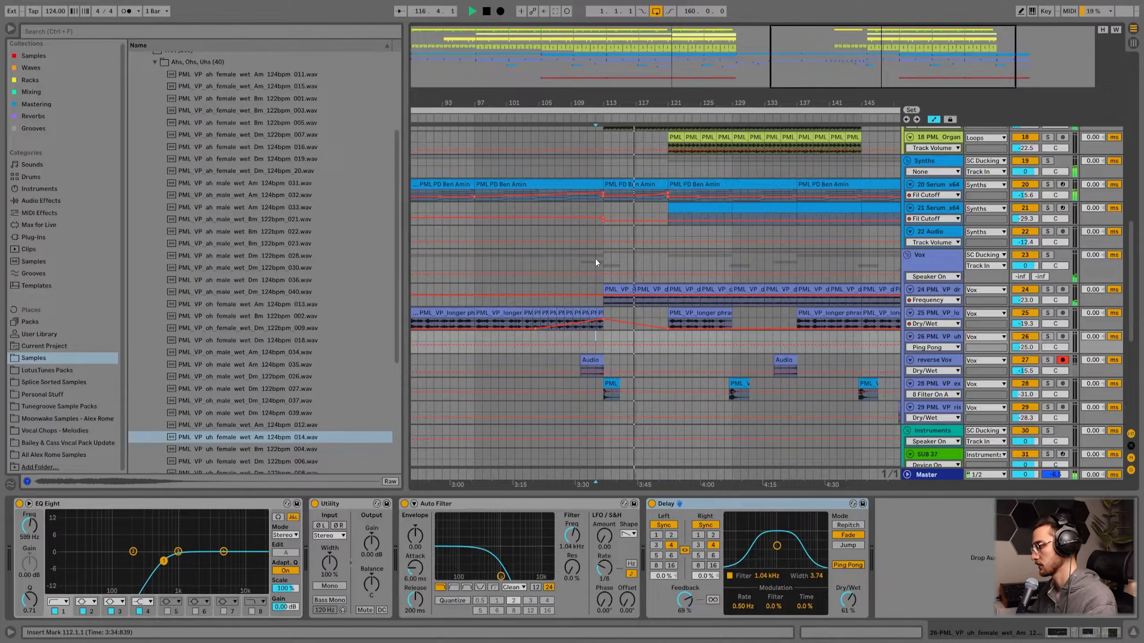
pyautogui.click(561, 265)
pyautogui.scroll(10, 585, 361)
pyautogui.scroll(4, 592, 388)
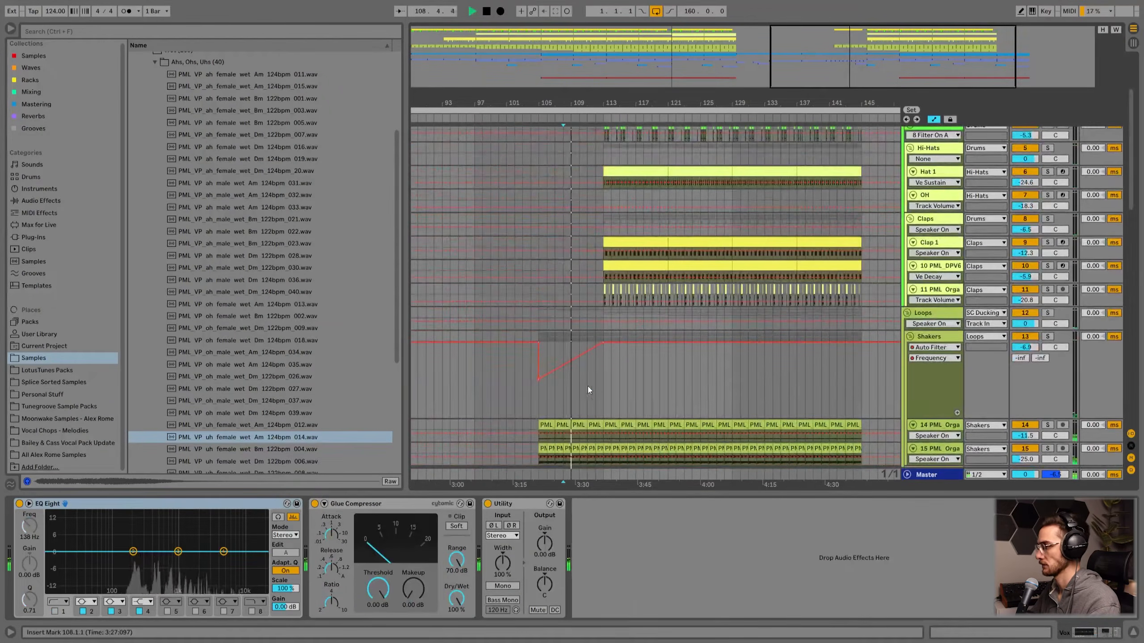
pyautogui.click(582, 384)
pyautogui.press('h')
pyautogui.scroll(-6, 582, 385)
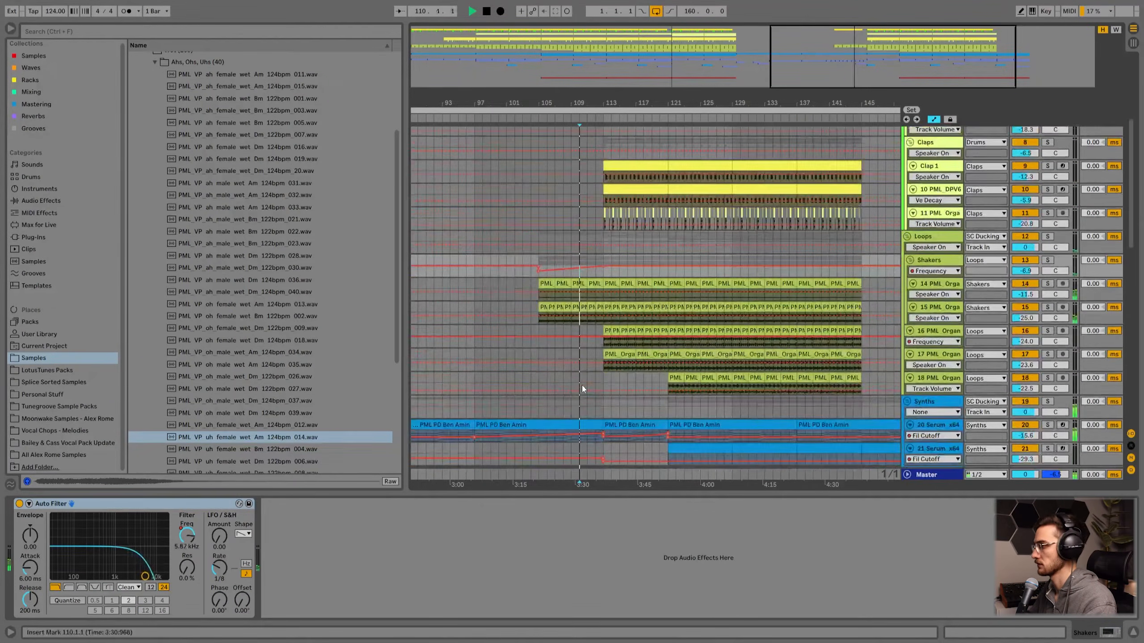
pyautogui.scroll(3, 582, 385)
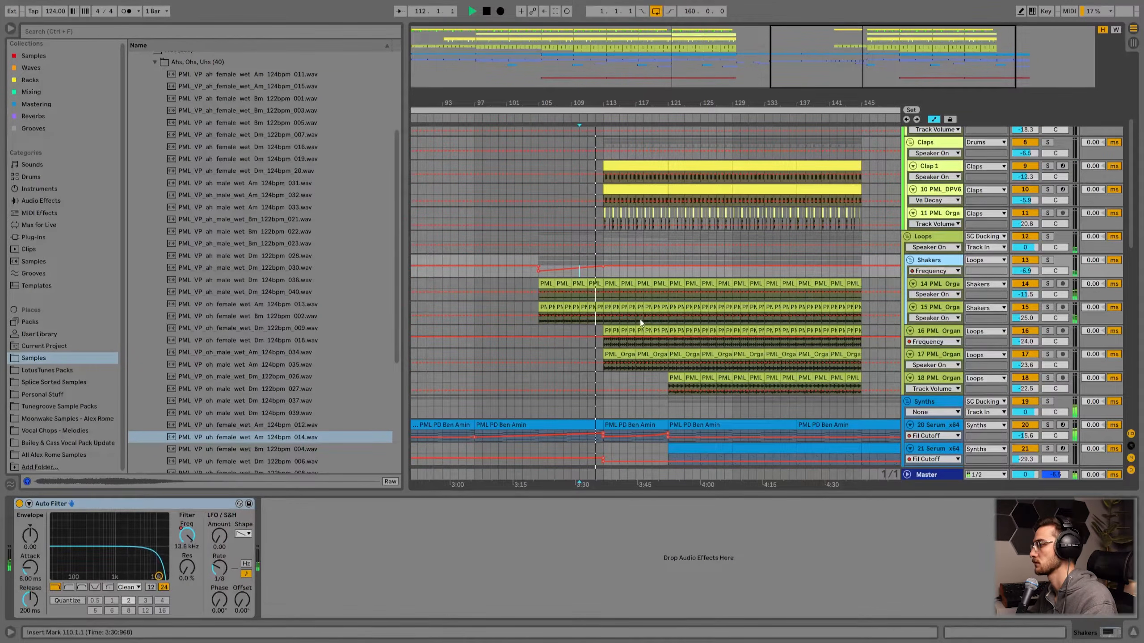
# - Set the delay Dry/Wet automation peak of vocal track 25 at bar 113 to about 70 % and preview it
pyautogui.scroll(-8, 612, 395)
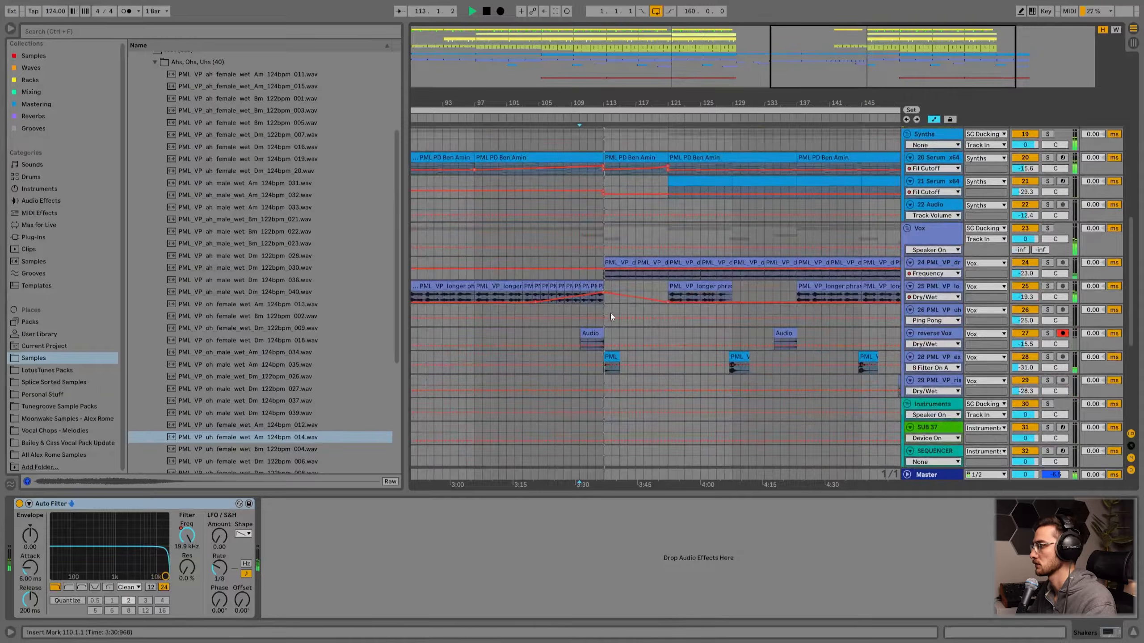
pyautogui.click(593, 301)
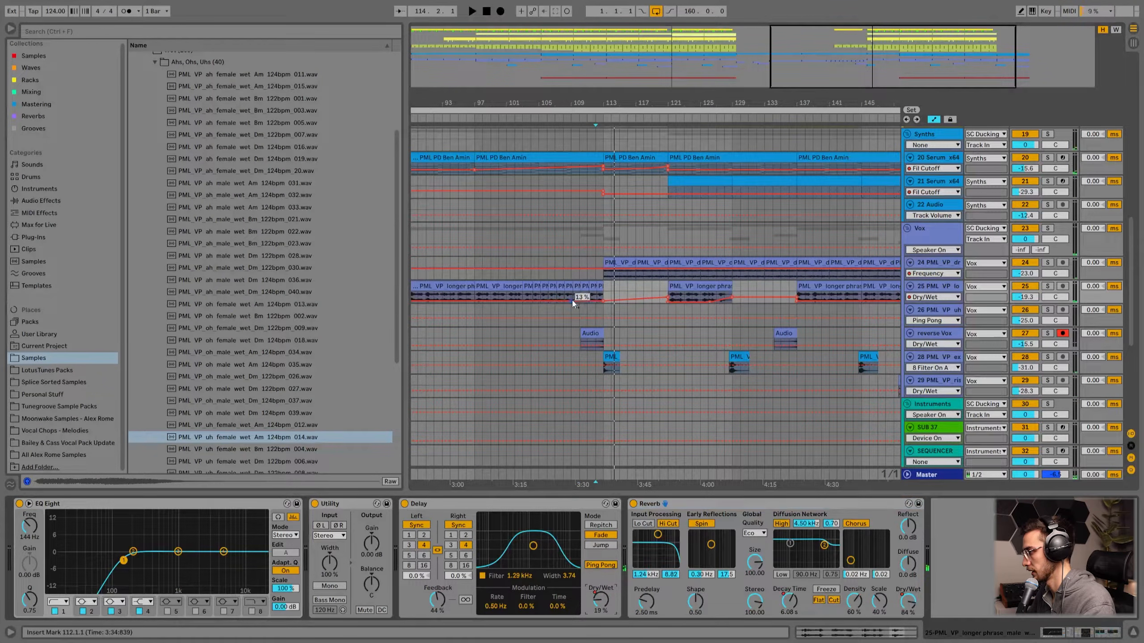
pyautogui.moveTo(604, 301); pyautogui.dragTo(604, 296)
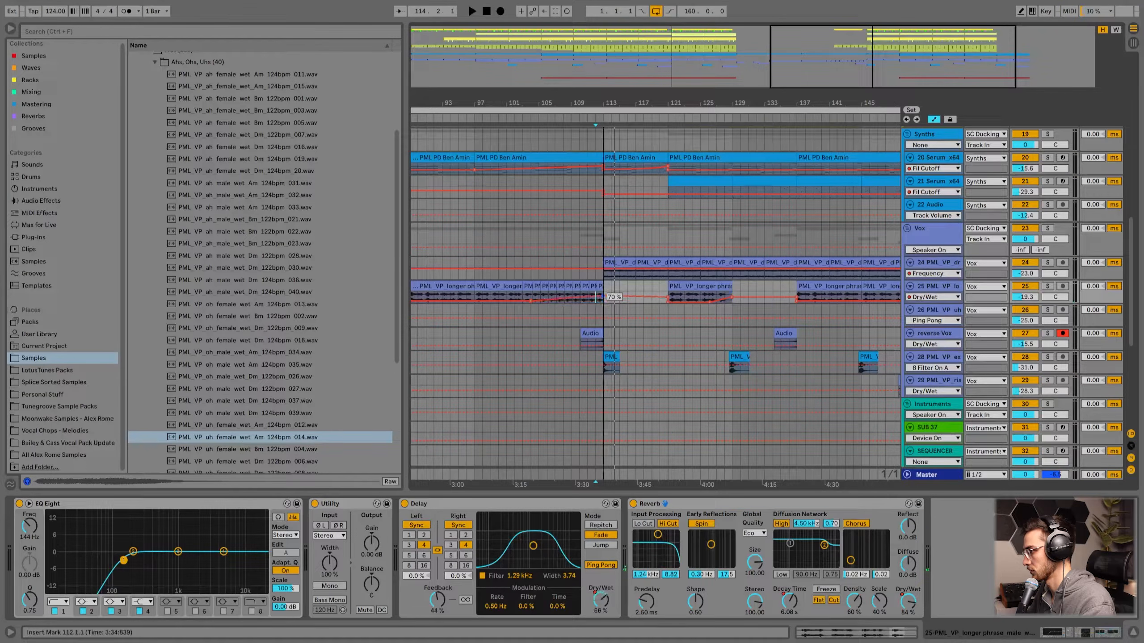
pyautogui.press('space')
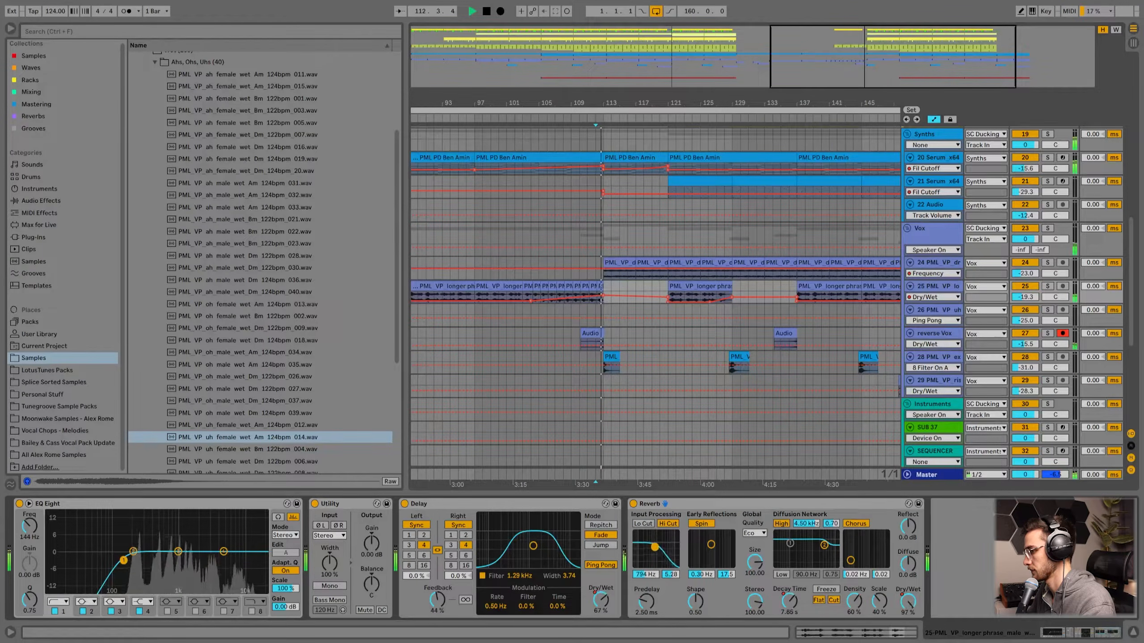
pyautogui.click(549, 293)
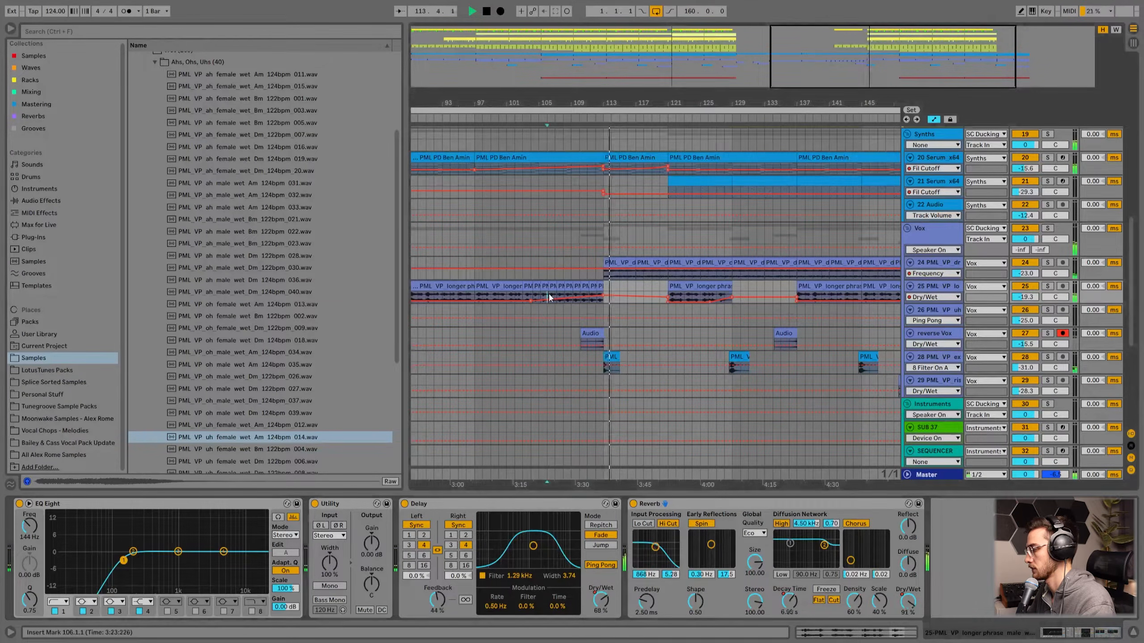
# - Show the Reverb DecayTime automation of vocal track 25 and set the reverb's input filter to 5.16 kHz during playback
pyautogui.moveTo(792, 607); pyautogui.dragTo(792, 604)
pyautogui.moveTo(934, 303); pyautogui.dragTo(935, 346)
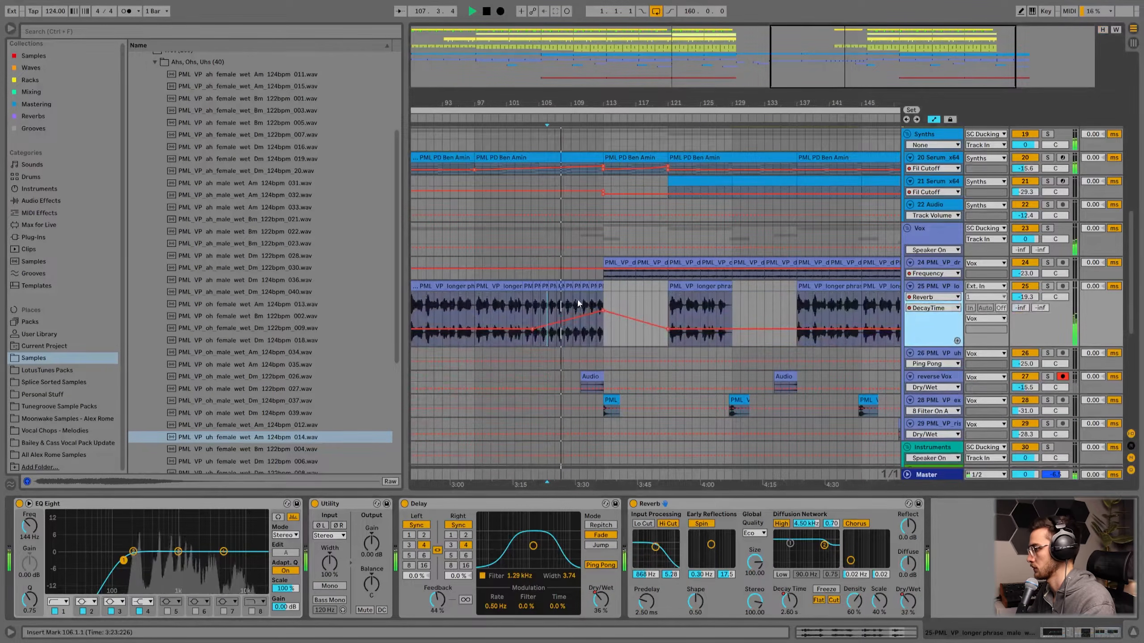
pyautogui.click(37, 94)
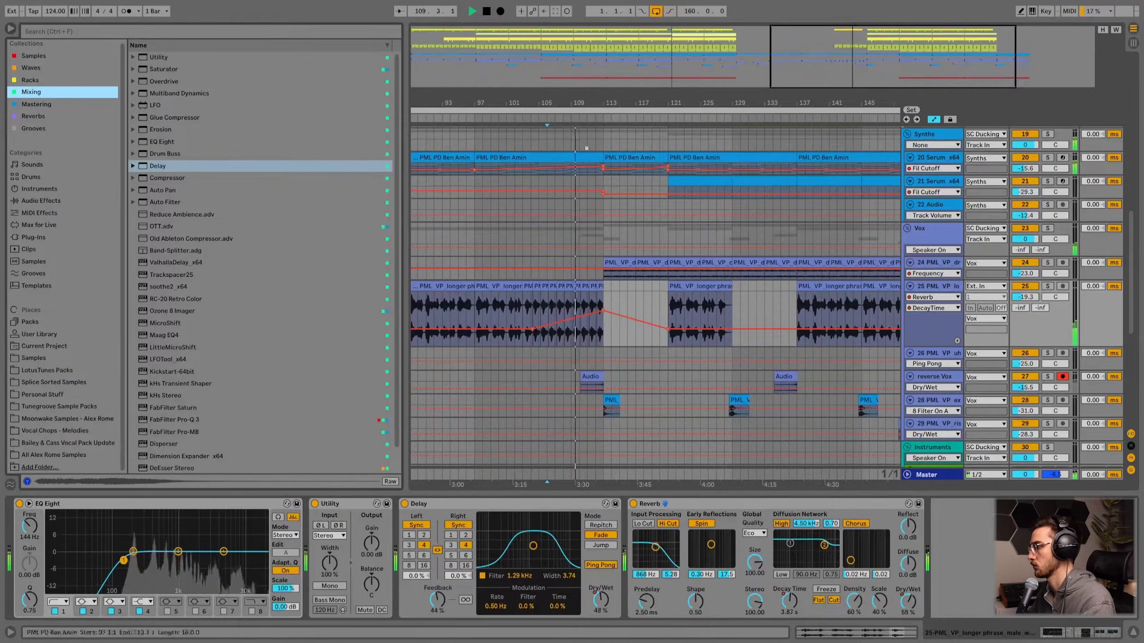
pyautogui.moveTo(578, 99); pyautogui.dragTo(578, 103)
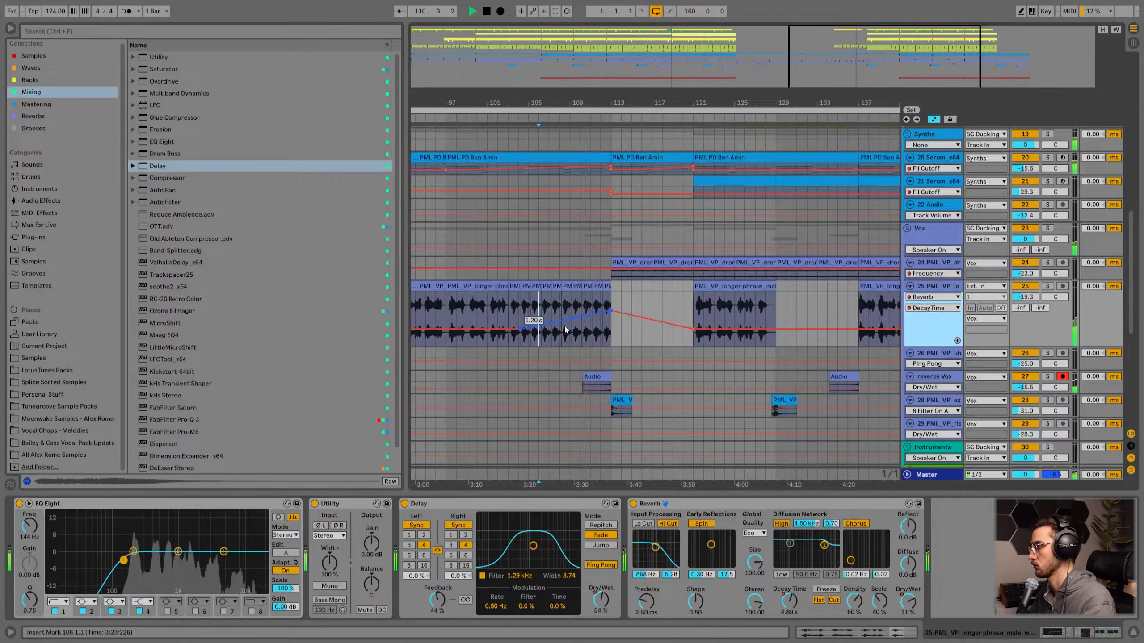
pyautogui.click(581, 303)
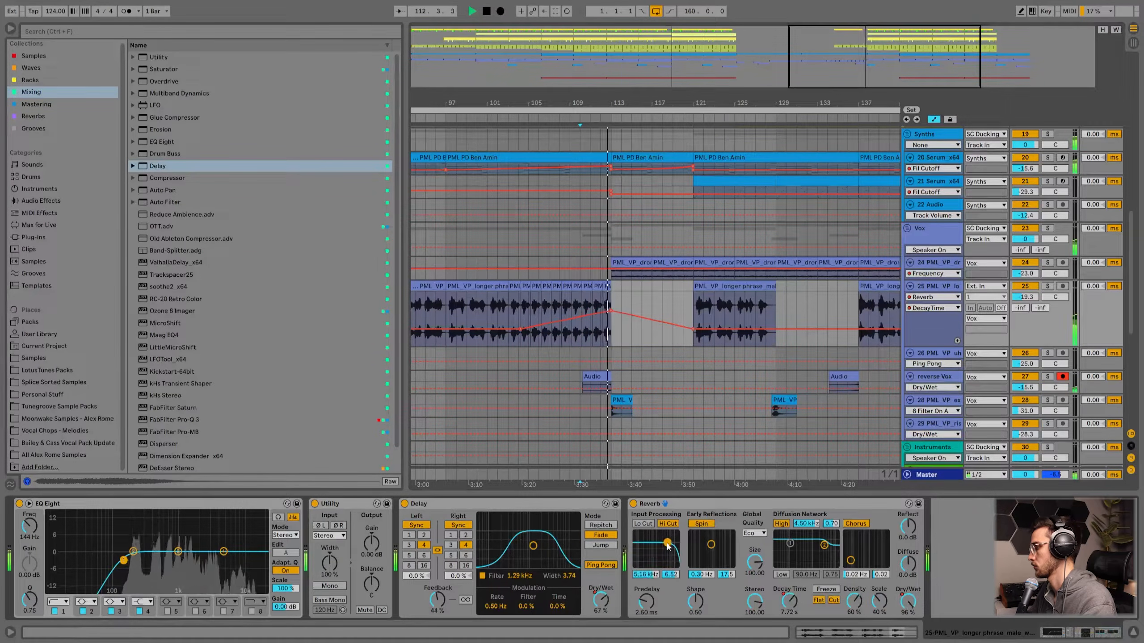
pyautogui.click(528, 307)
pyautogui.press('h')
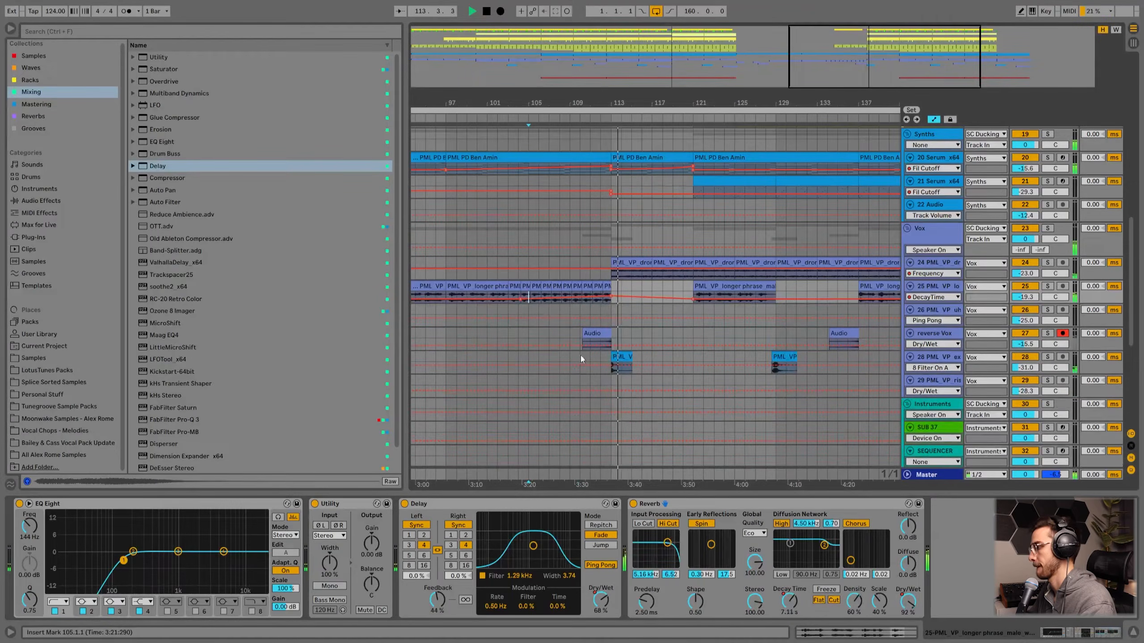
# - Enlarge track 25's automation lane, lower the reverb decay-time peak at bar 113 to 3.16 s and play the lead-in
pyautogui.click(588, 289)
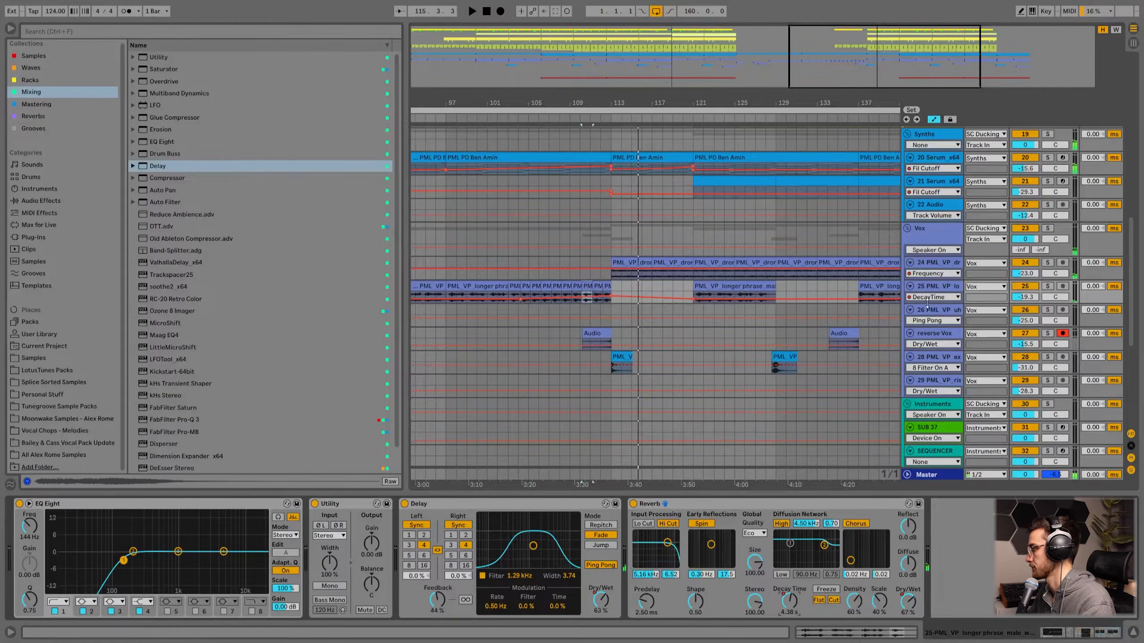
pyautogui.moveTo(927, 305); pyautogui.dragTo(878, 381)
pyautogui.click(631, 290)
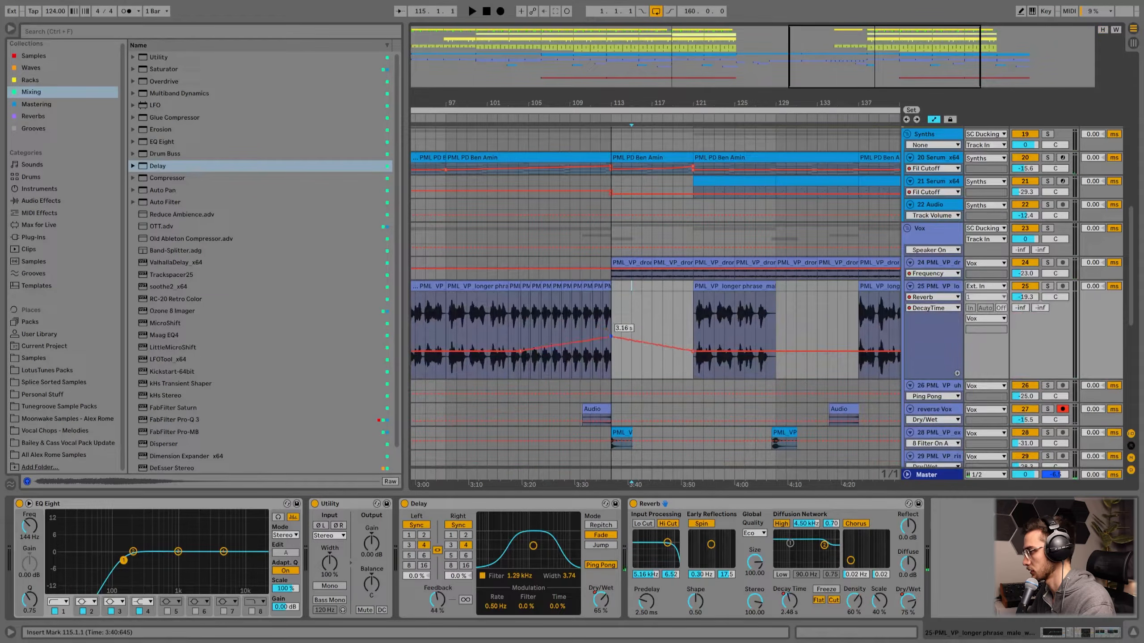
pyautogui.click(580, 342)
pyautogui.click(519, 331)
pyautogui.press('space')
pyautogui.scroll(-5, 540, 302)
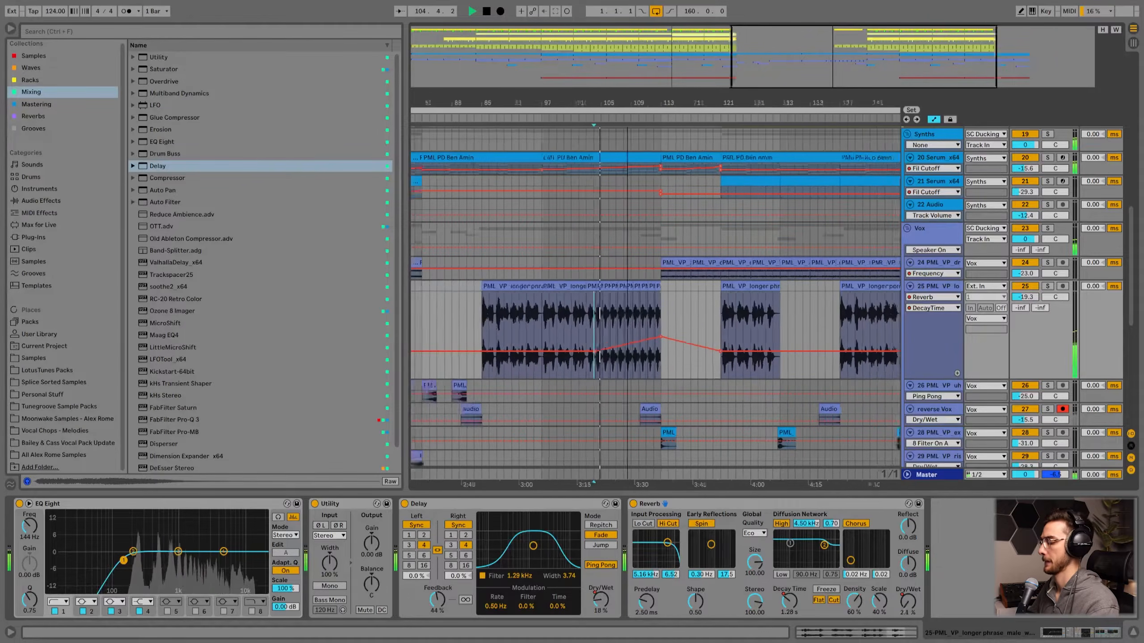
# - Automate the kick's EQ Eight band 1 frequency to fall from 2.32 kHz at bar 105 to 138 Hz at bar 112
pyautogui.press('h')
pyautogui.click(542, 288)
pyautogui.scroll(10, 561, 333)
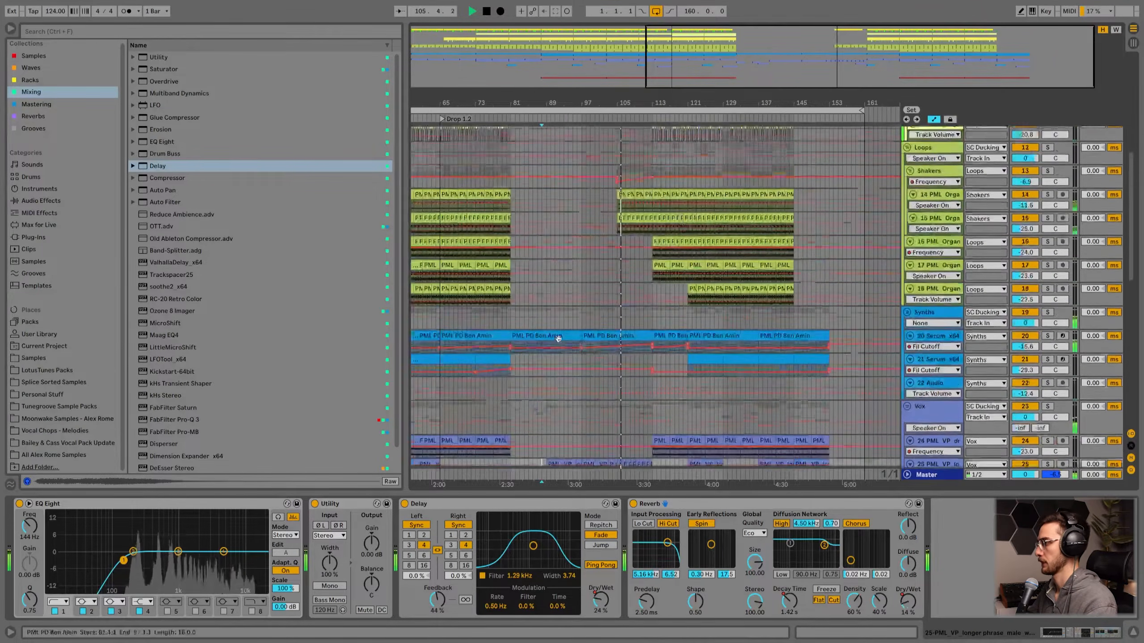
pyautogui.click(632, 192)
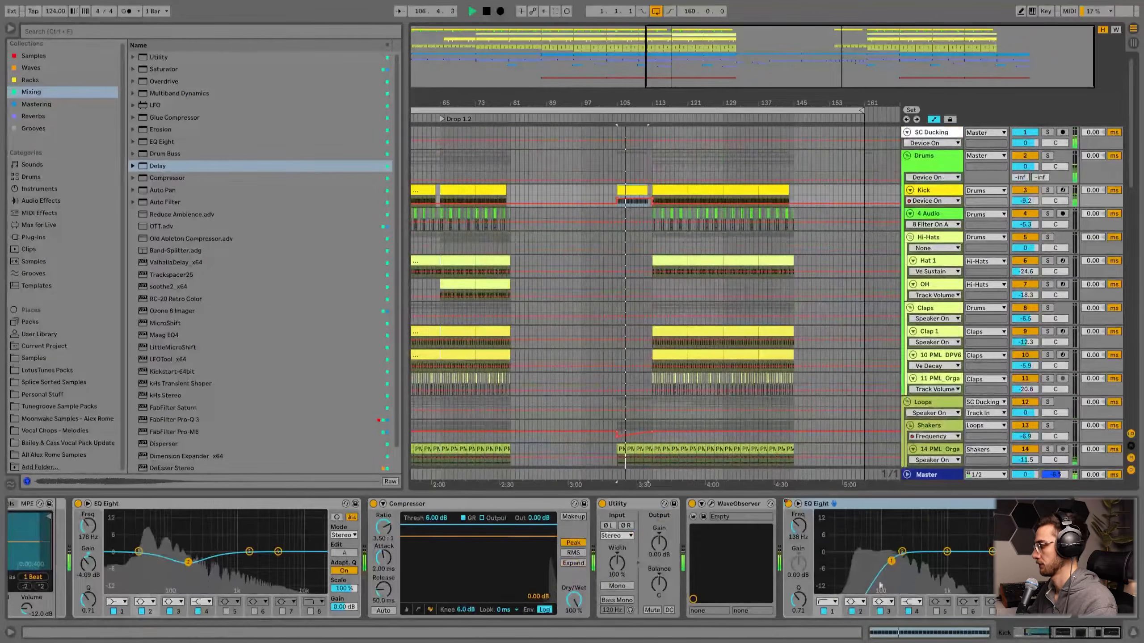
pyautogui.press('space')
pyautogui.press('z')
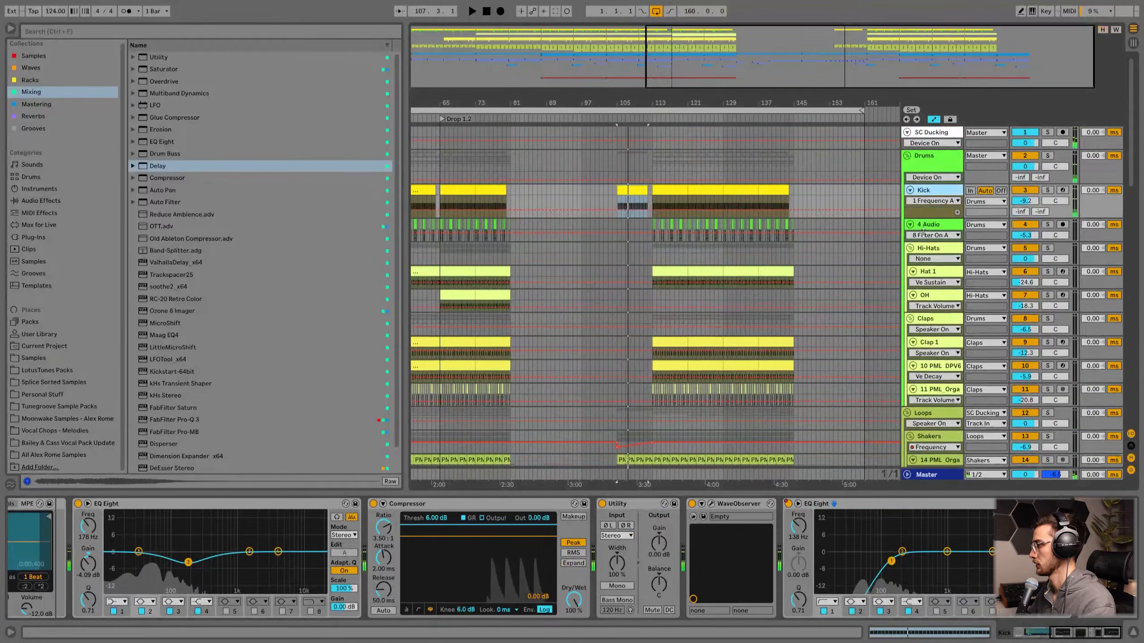
pyautogui.click(592, 224)
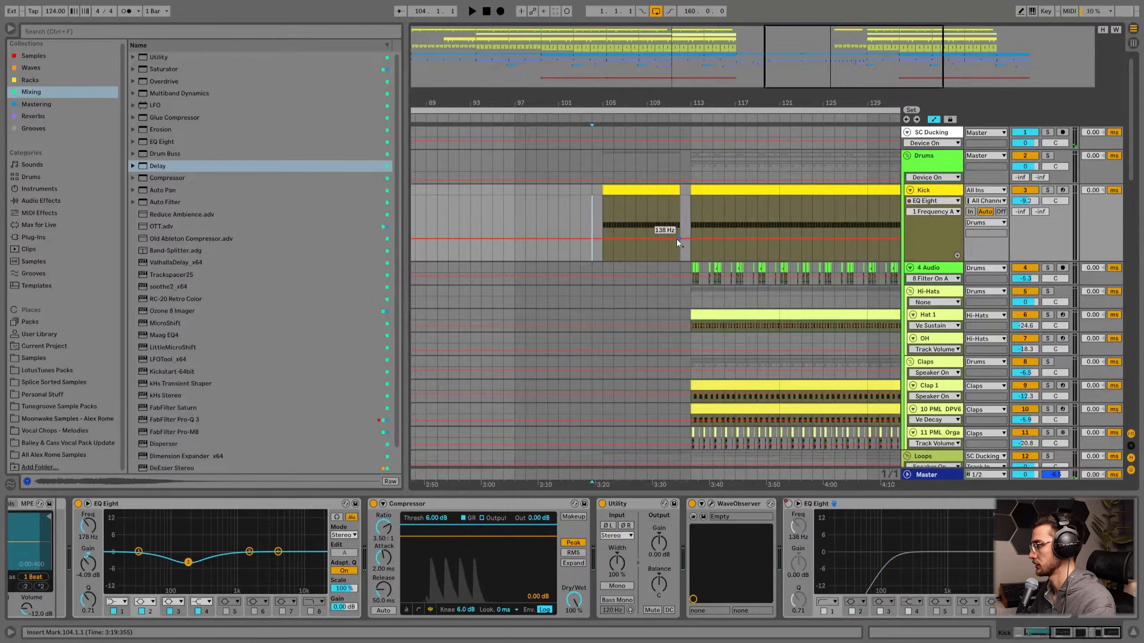
pyautogui.click(602, 216)
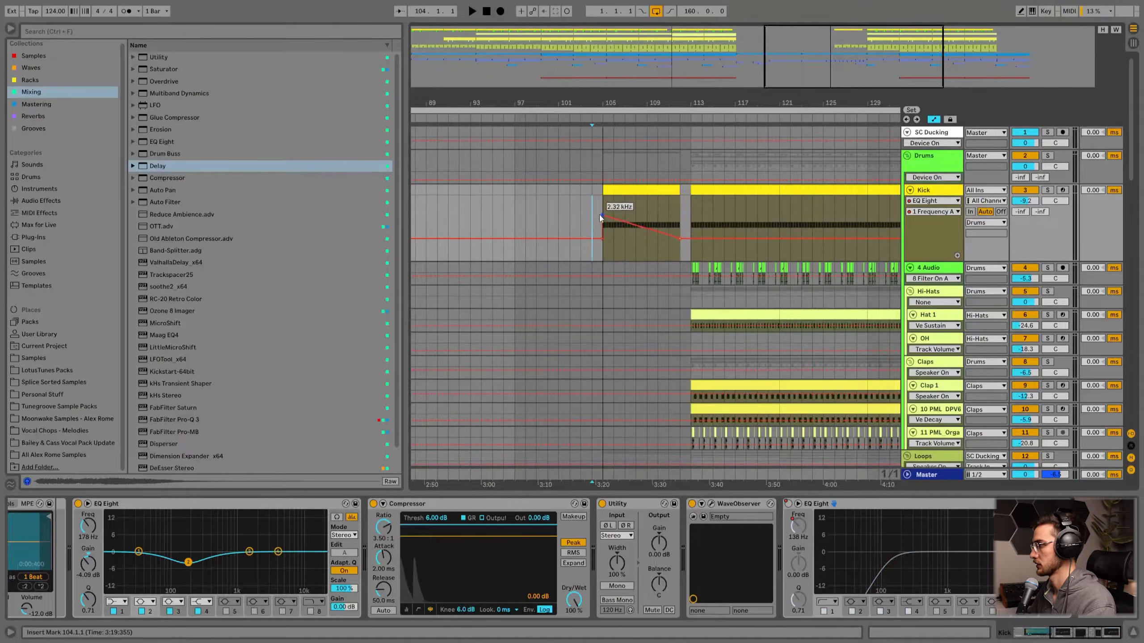
# - Undo the kick's falling EQ Eight frequency ramp and make it rise from bar 105 to about 545 Hz at bar 112 instead
pyautogui.press('space')
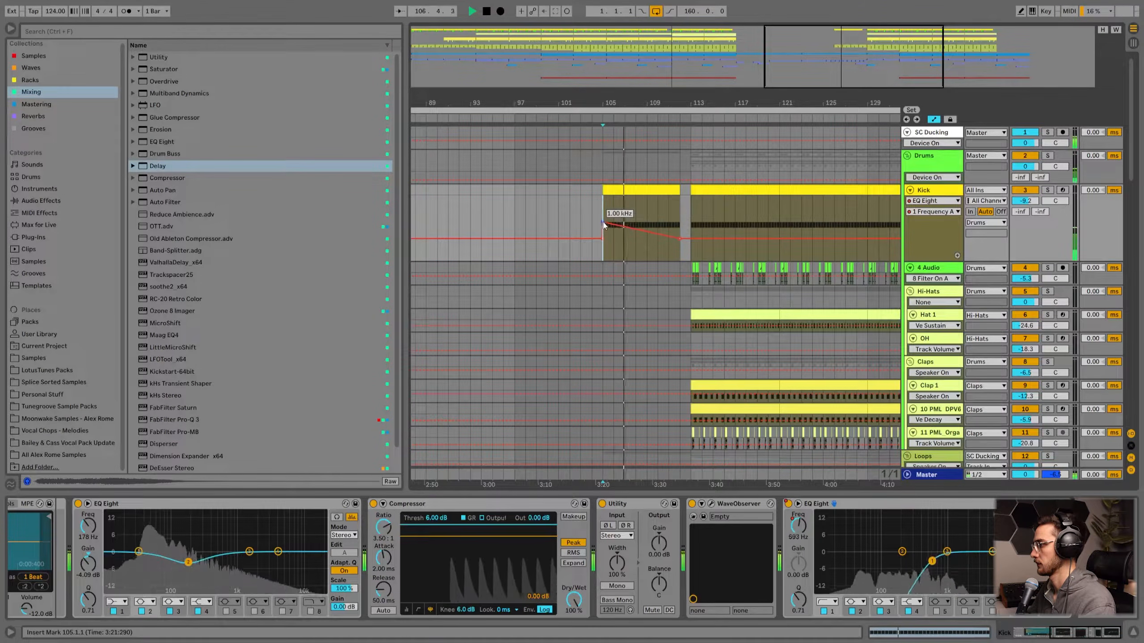
pyautogui.moveTo(602, 222); pyautogui.dragTo(602, 229)
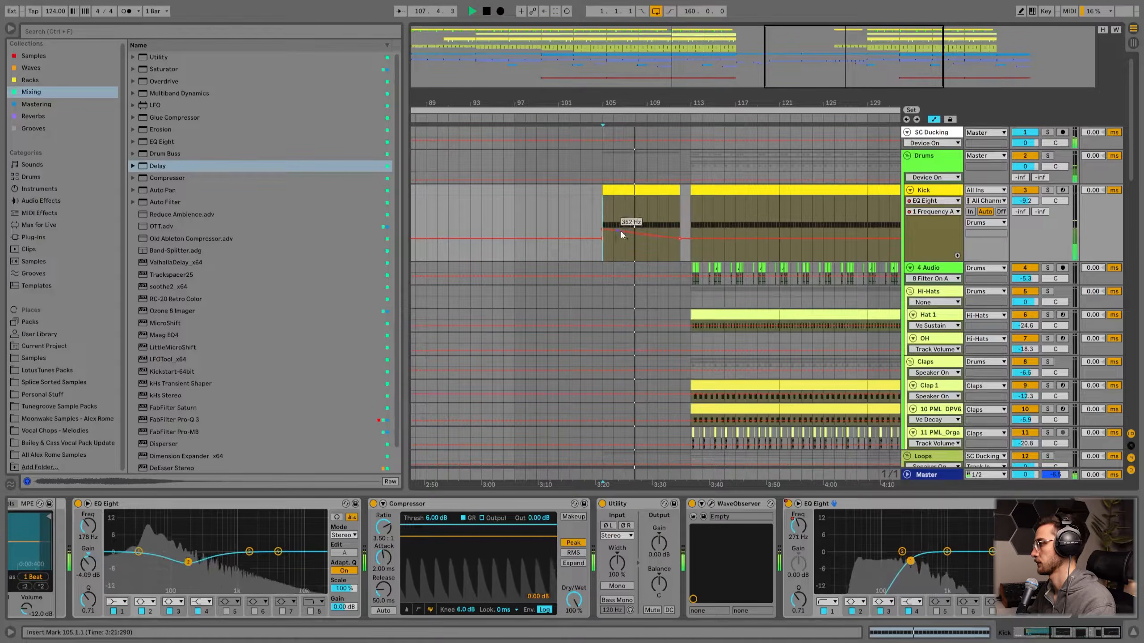
pyautogui.hotkey('ctrl', 'z')
pyautogui.hotkey('ctrl', 'z')
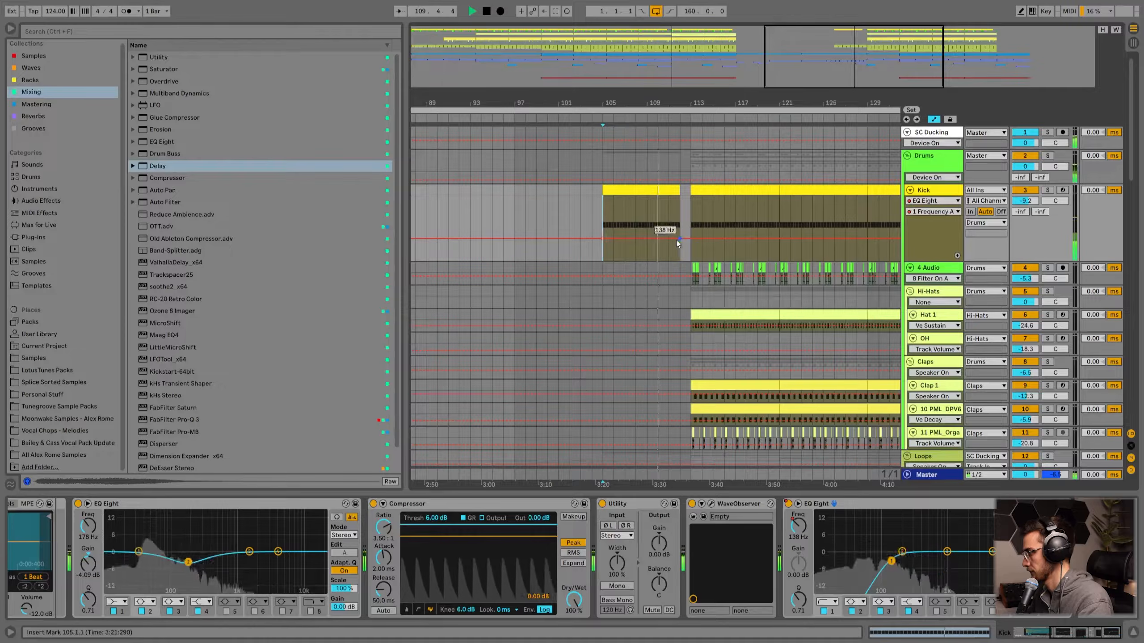
pyautogui.moveTo(678, 237); pyautogui.dragTo(679, 227)
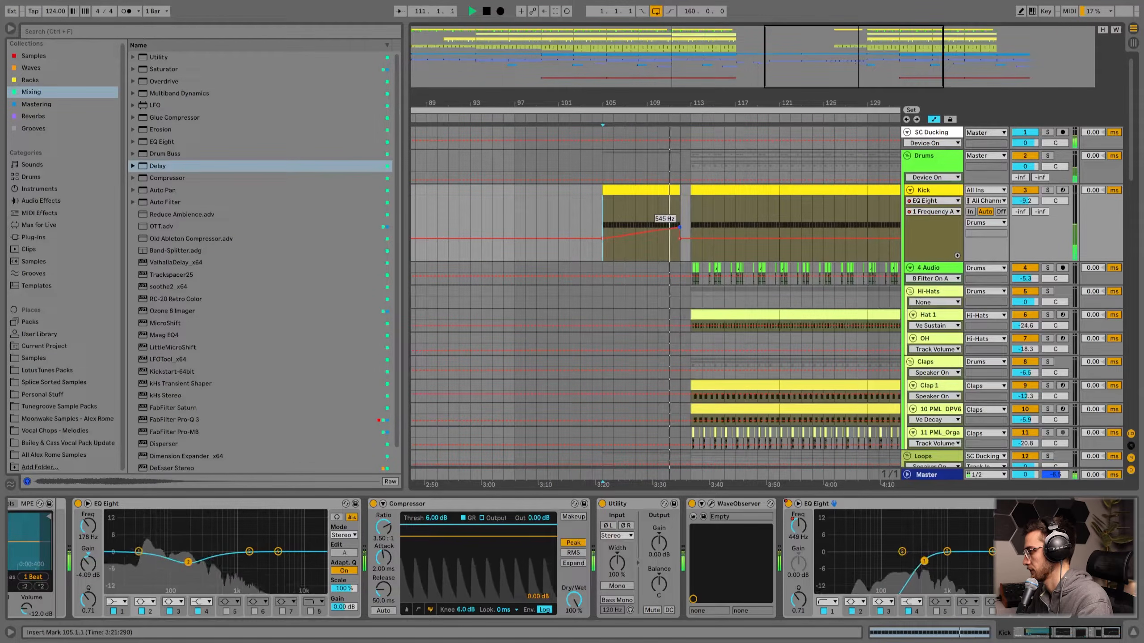
pyautogui.click(677, 215)
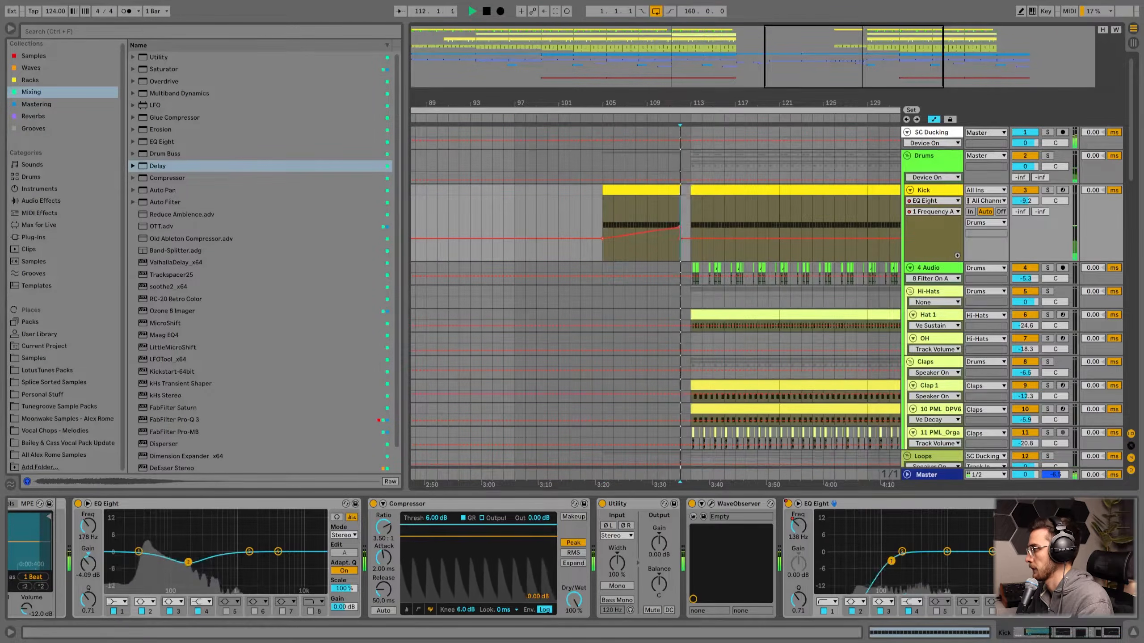
# - Examine the drum, loop, synth and vocal clips of the second drop from bar 113 onward during playback
pyautogui.moveTo(686, 102); pyautogui.dragTo(651, 106)
pyautogui.scroll(-3, 654, 314)
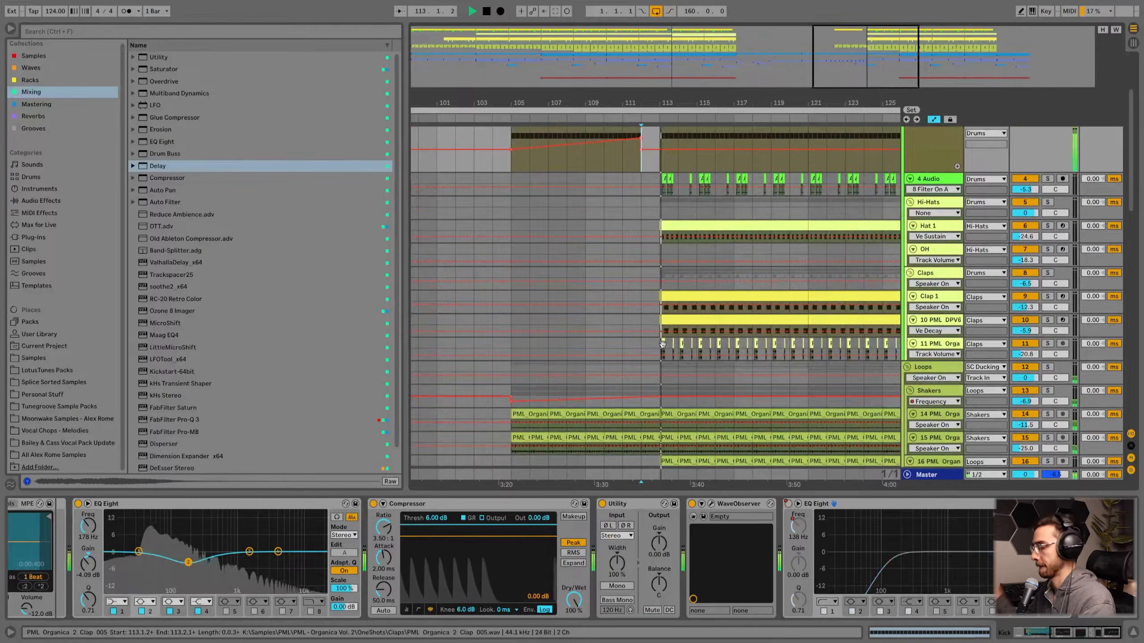
pyautogui.scroll(-4, 663, 344)
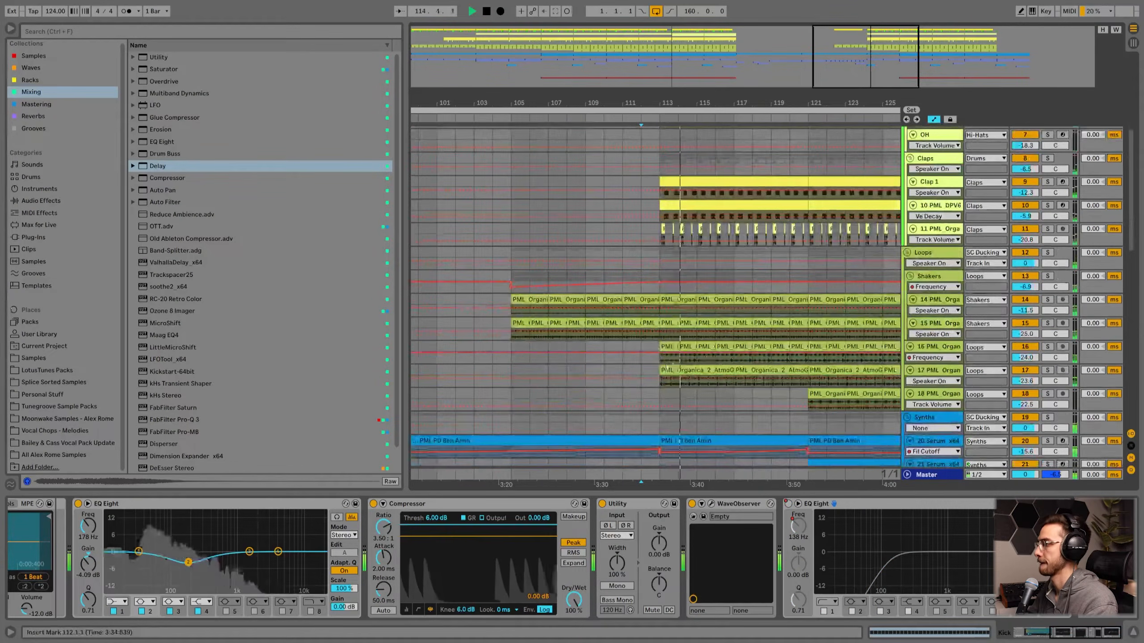
pyautogui.moveTo(669, 103); pyautogui.dragTo(669, 50)
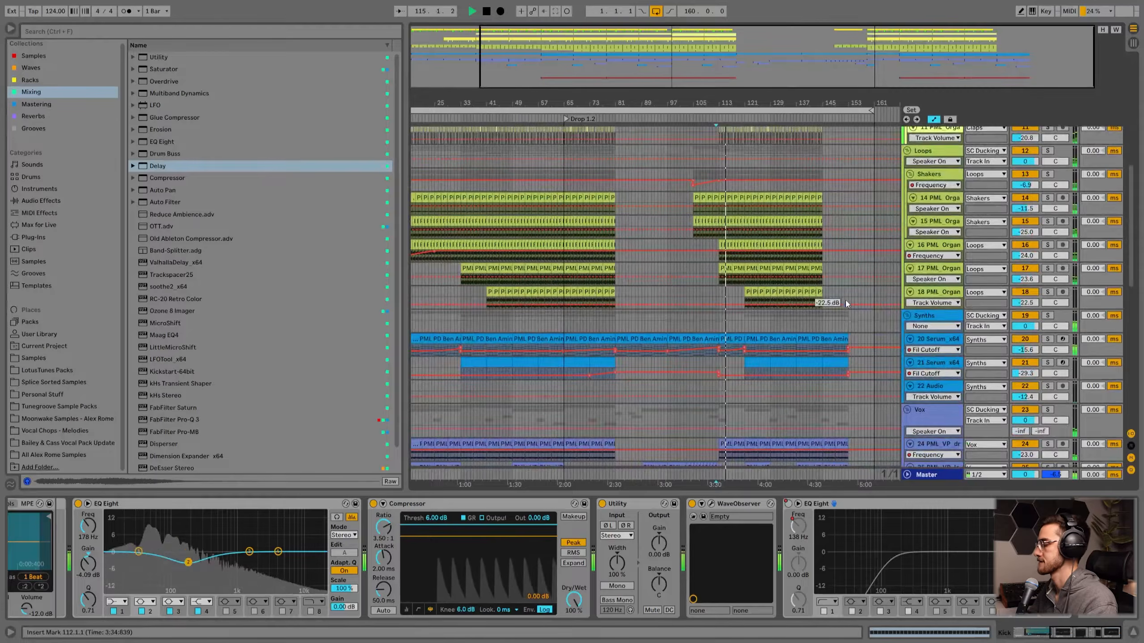
pyautogui.rightClick(803, 319)
pyautogui.click(888, 399)
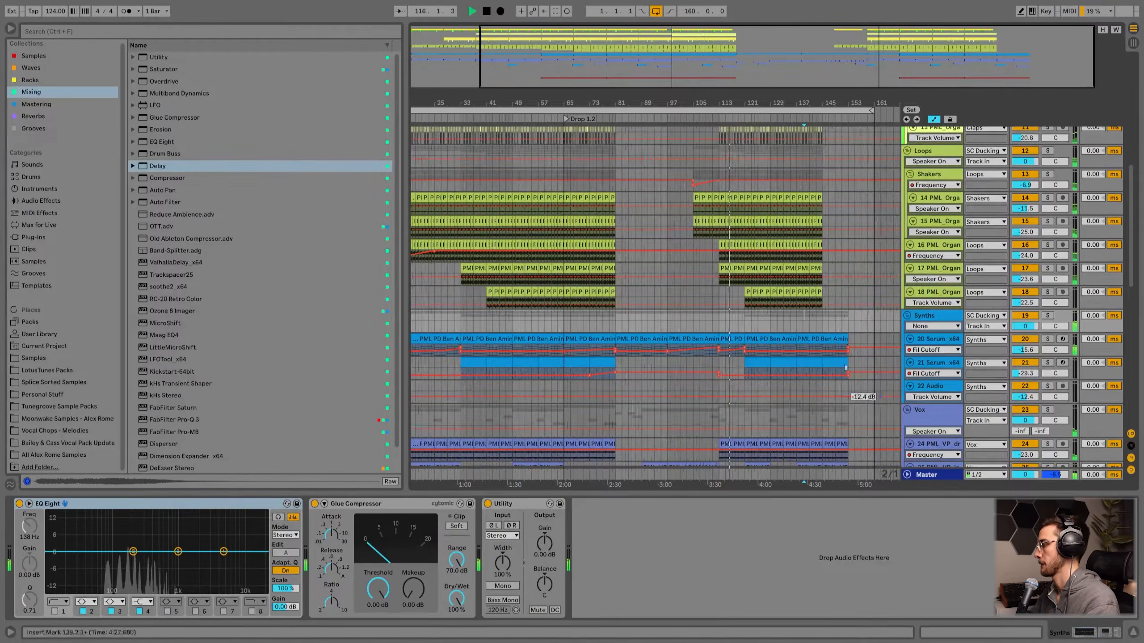
pyautogui.scroll(1, 795, 338)
pyautogui.moveTo(803, 96); pyautogui.dragTo(806, 171)
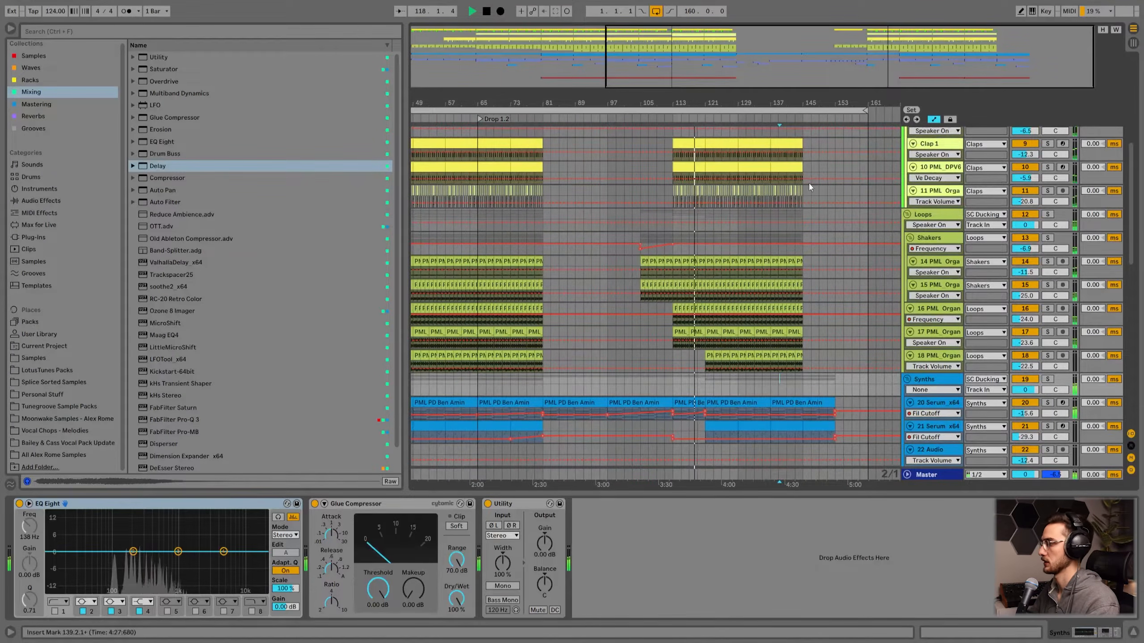
pyautogui.click(783, 220)
pyautogui.moveTo(799, 102); pyautogui.dragTo(795, 203)
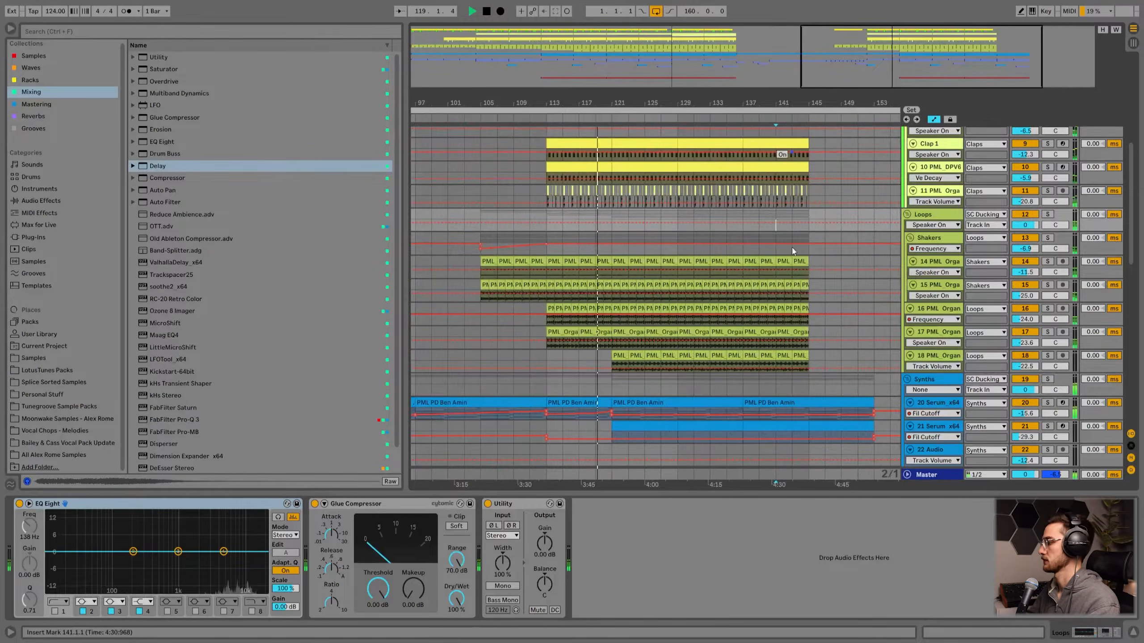
pyautogui.scroll(2, 790, 246)
pyautogui.scroll(4, 774, 198)
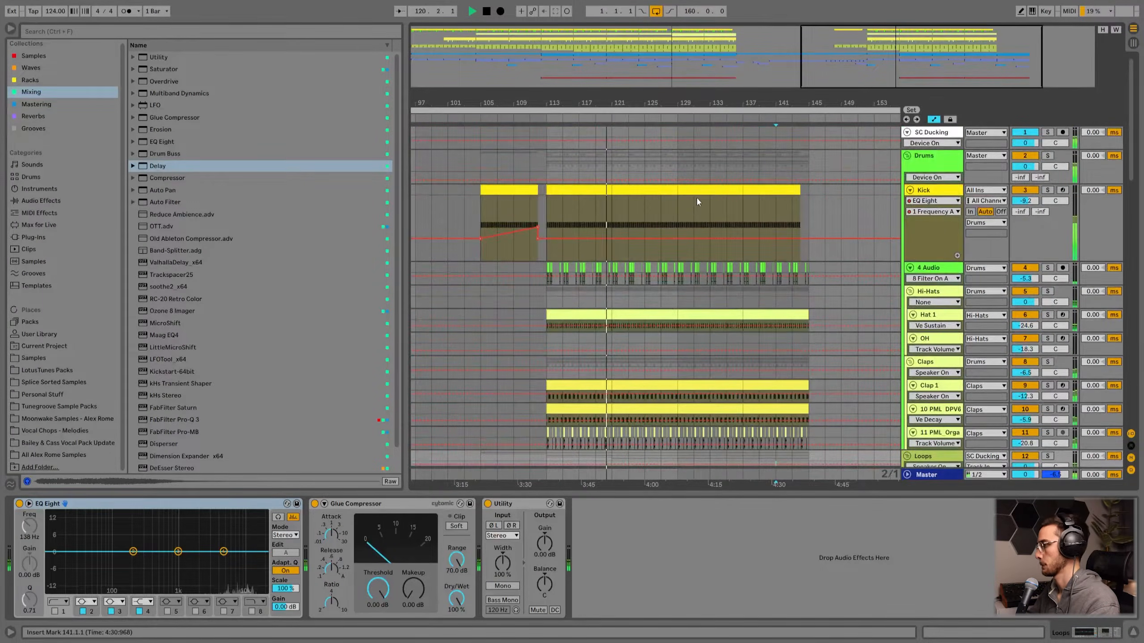
pyautogui.click(697, 193)
pyautogui.scroll(-12, 640, 316)
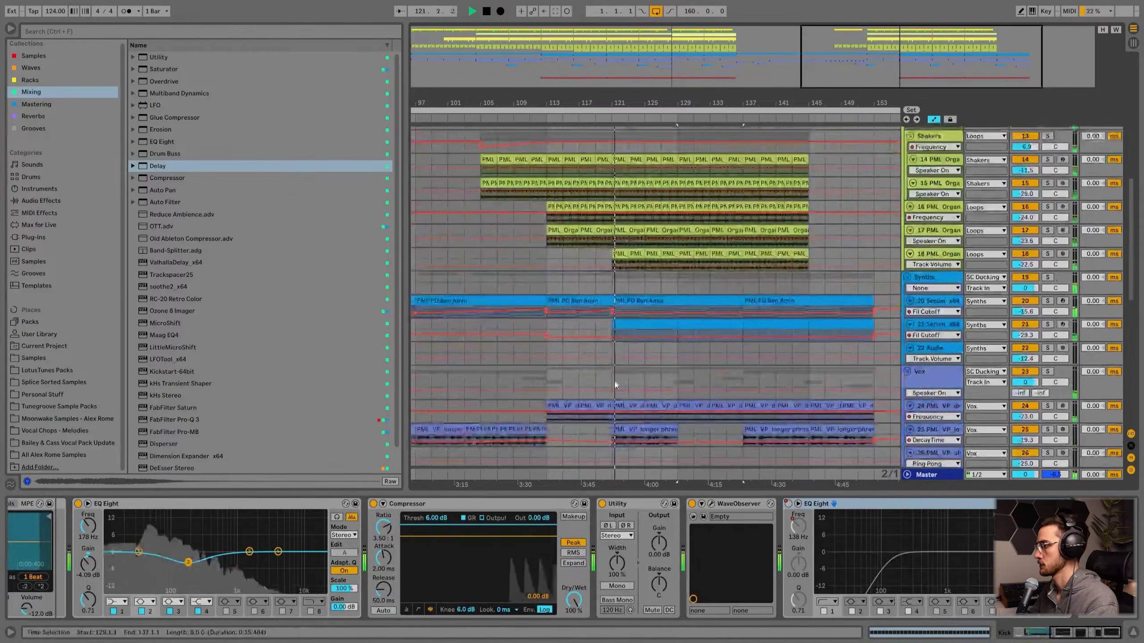
# - Enlarge vocal track 25's lane and remove the 21 Serum clip's section between bars 121 and 129
pyautogui.click(644, 321)
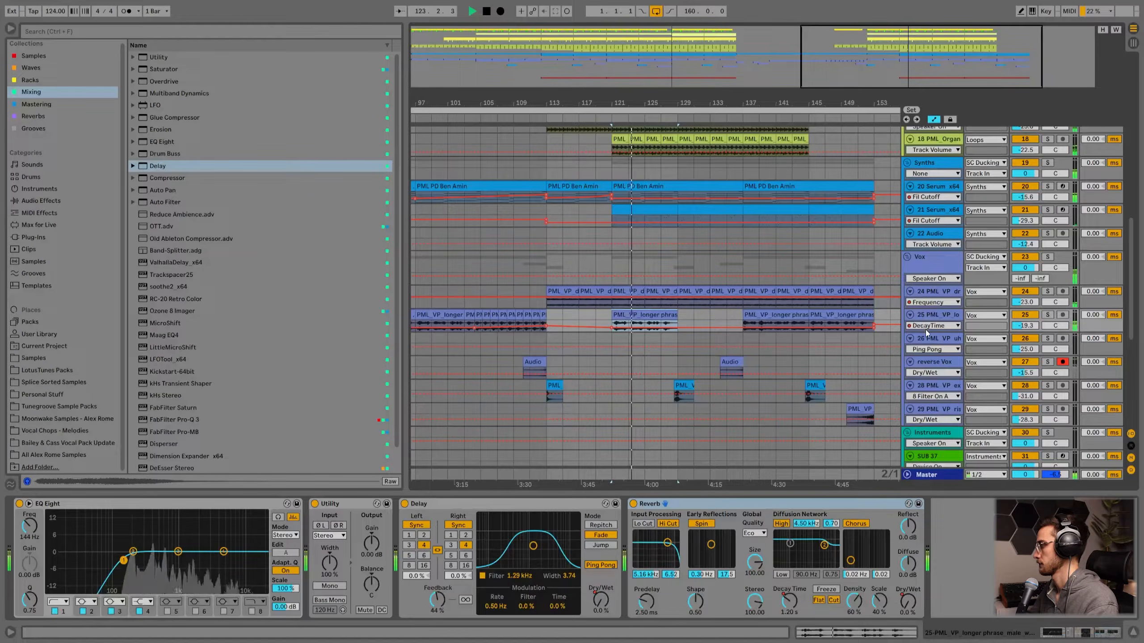
pyautogui.moveTo(924, 332); pyautogui.dragTo(923, 354)
pyautogui.scroll(3, 659, 283)
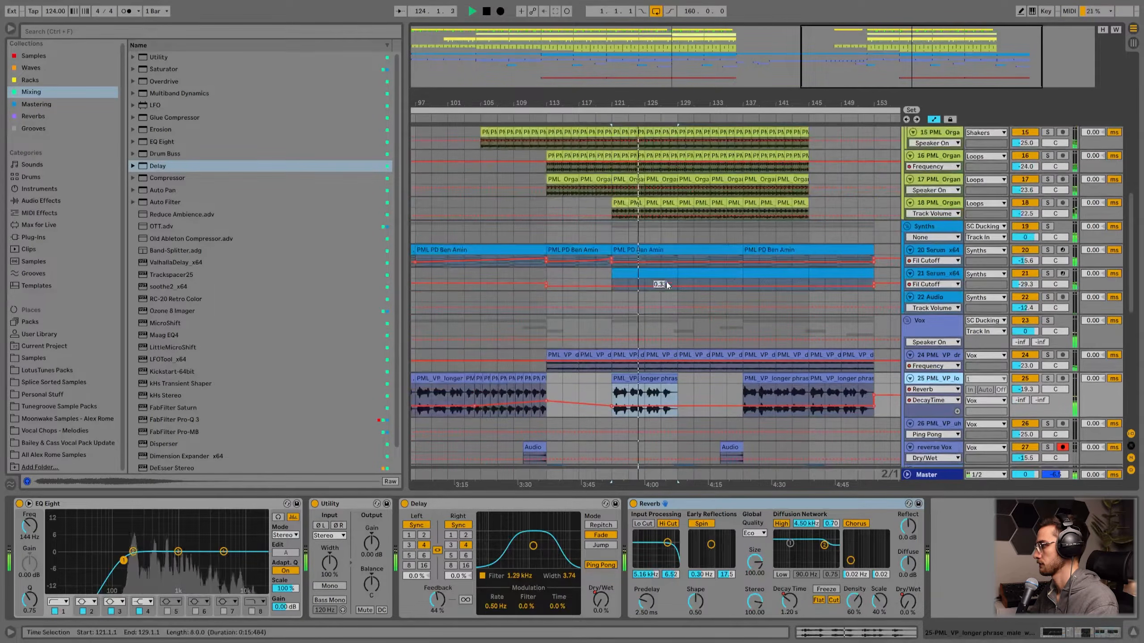
pyautogui.click(639, 275)
pyautogui.moveTo(638, 275); pyautogui.dragTo(682, 276)
pyautogui.scroll(-3, 681, 275)
pyautogui.click(648, 310)
# - Copy the reverse Vox clip before bar 113 so that the copy ends at bar 121
pyautogui.scroll(-3, 644, 310)
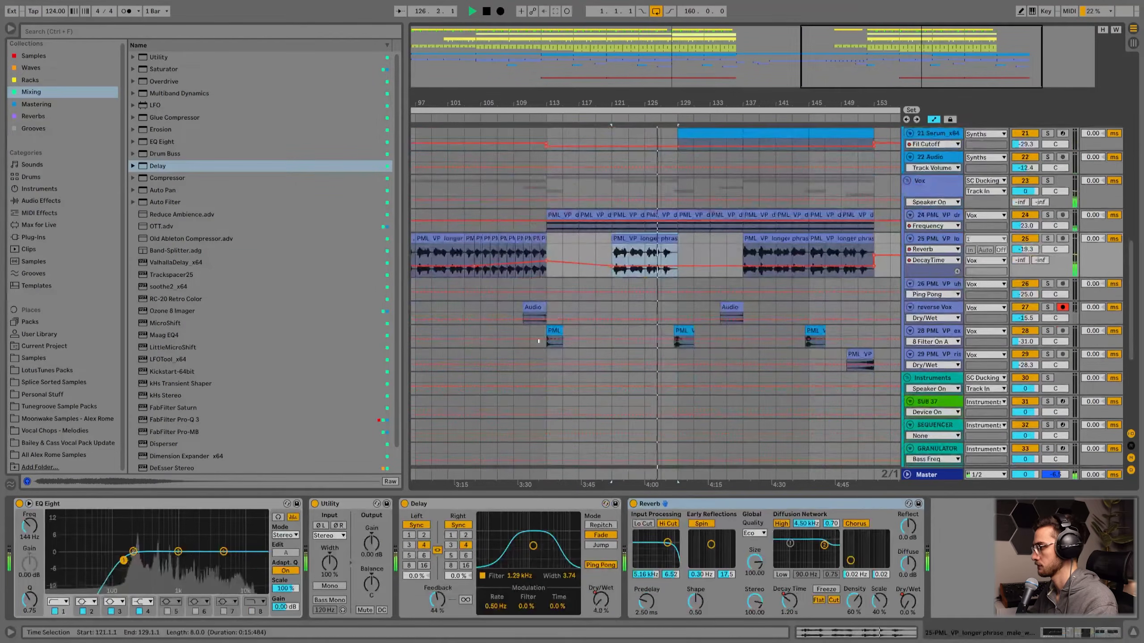
pyautogui.click(537, 309)
pyautogui.moveTo(537, 312); pyautogui.dragTo(599, 307)
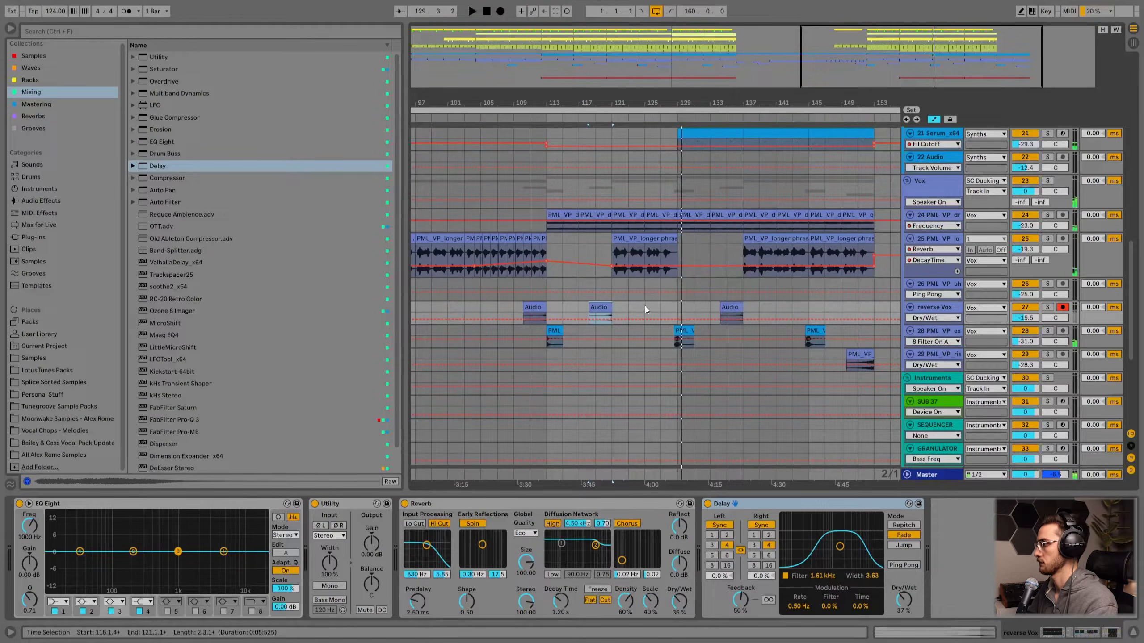
# - Play the end of the second drop and examine where the drum, loop, synth and vocal clips stop
pyautogui.moveTo(674, 100); pyautogui.dragTo(681, 49)
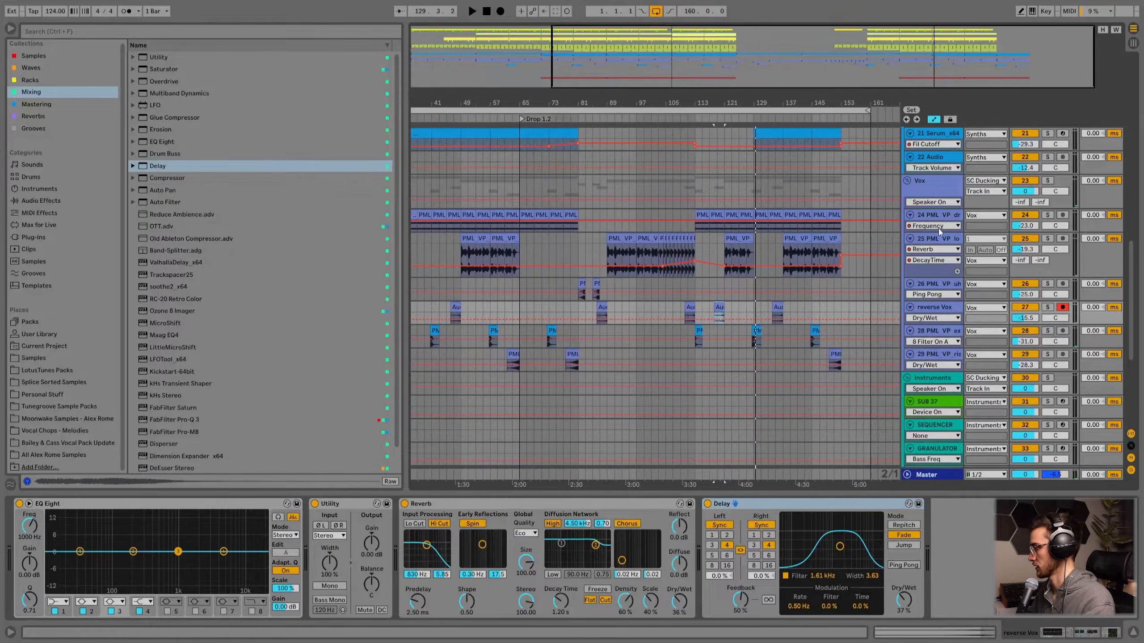
pyautogui.click(830, 198)
pyautogui.press('space')
pyautogui.scroll(4, 862, 249)
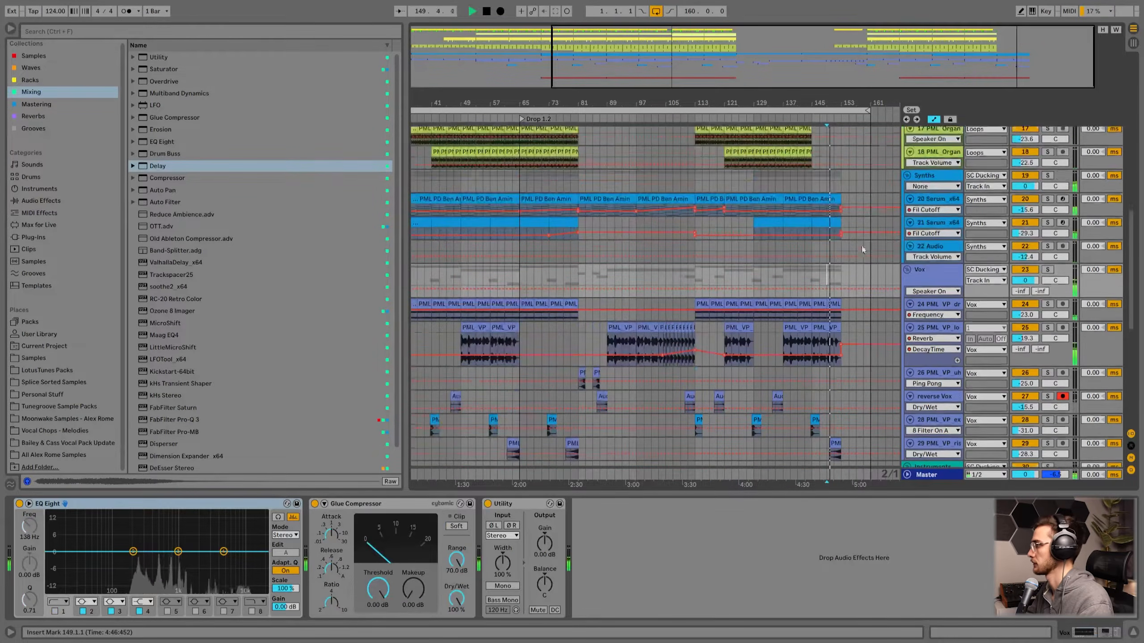
pyautogui.scroll(6, 863, 249)
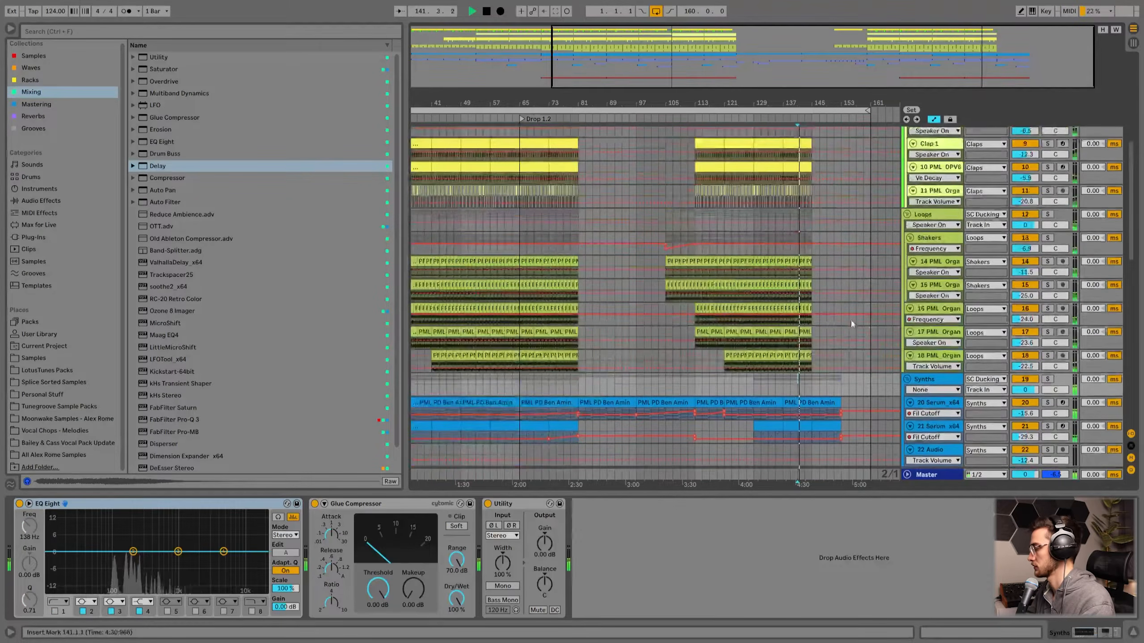
pyautogui.scroll(3, 851, 324)
pyautogui.moveTo(813, 101); pyautogui.dragTo(814, 177)
pyautogui.scroll(-4, 820, 266)
pyautogui.moveTo(806, 100); pyautogui.dragTo(629, 91)
pyautogui.click(619, 332)
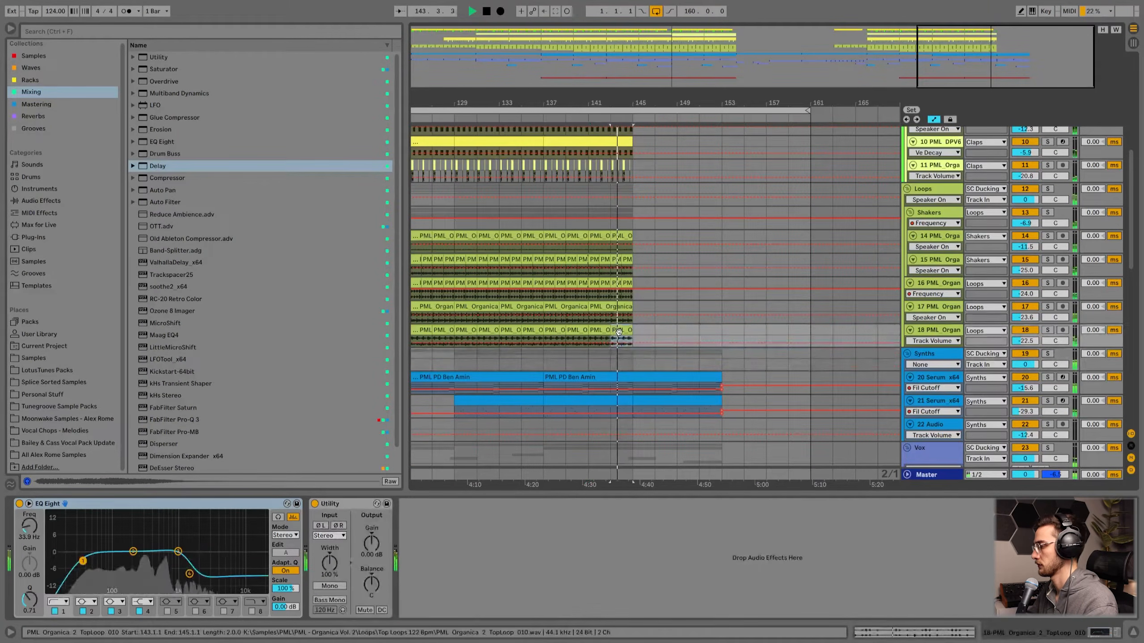
pyautogui.keyDown('shift'); pyautogui.click(578, 236); pyautogui.keyUp('shift')
pyautogui.scroll(3, 604, 324)
pyautogui.scroll(3, 604, 324)
pyautogui.click(556, 191)
pyautogui.press('space')
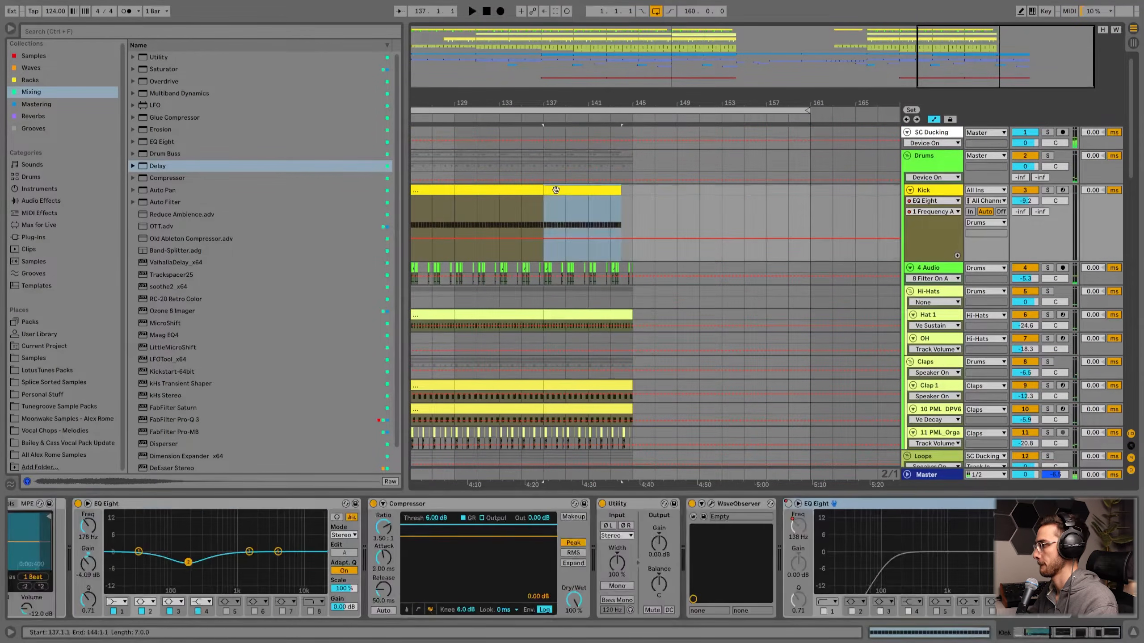
# - Try to duplicate bars 129 to 145 of the drum and loop tracks directly after bar 145
pyautogui.moveTo(551, 103); pyautogui.dragTo(613, 97)
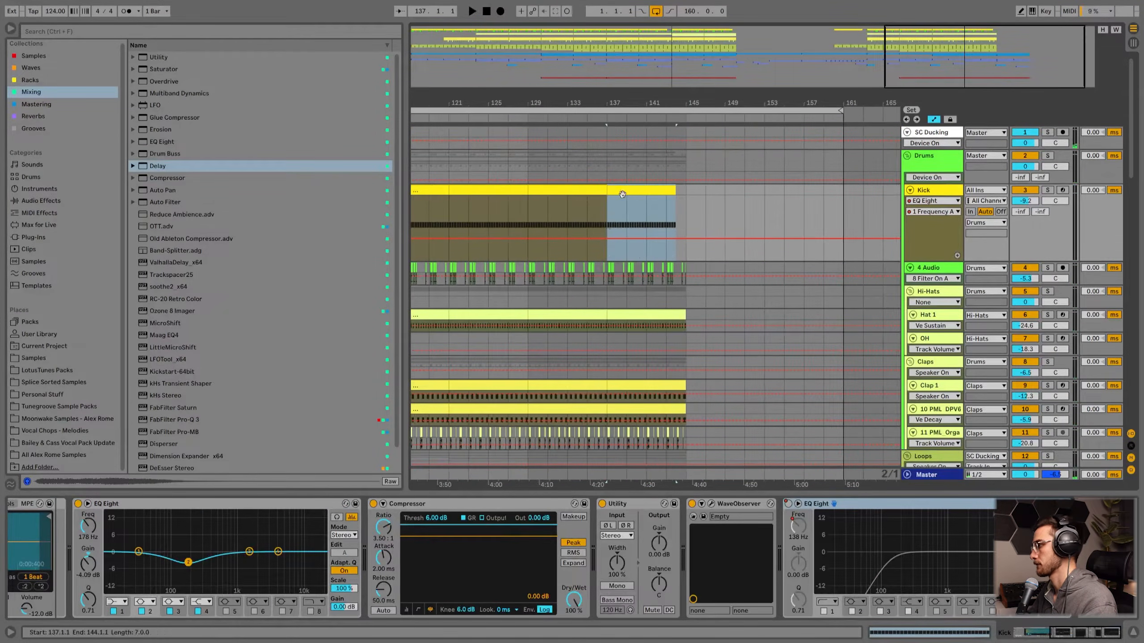
pyautogui.click(591, 187)
pyautogui.scroll(-1, 590, 199)
pyautogui.scroll(-3, 604, 216)
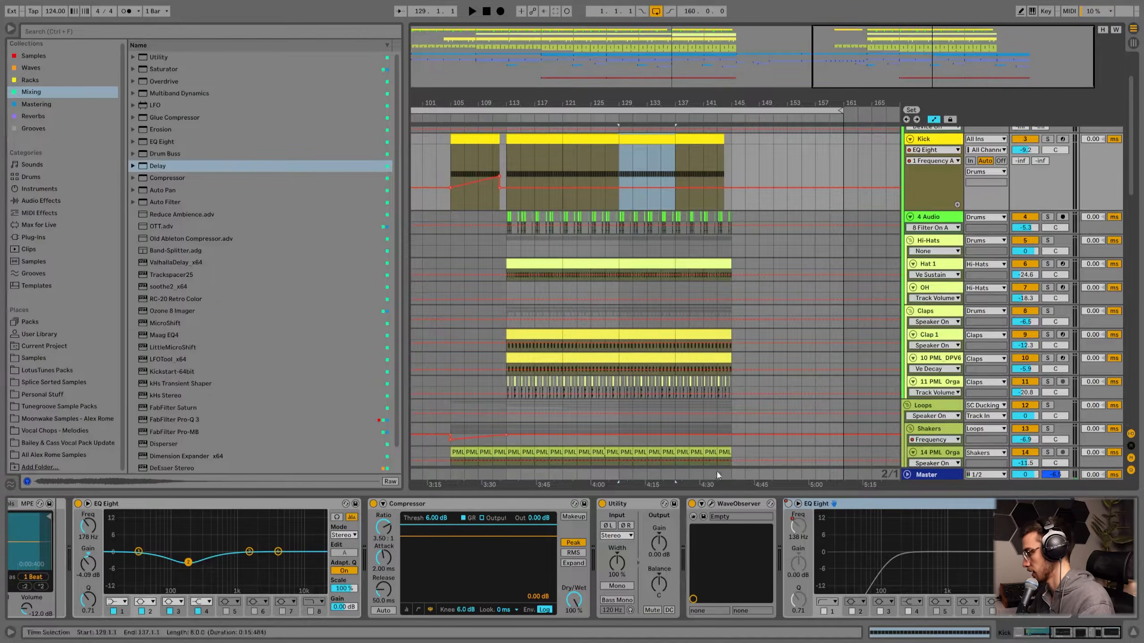
pyautogui.scroll(1, 717, 472)
pyautogui.keyDown('shift'); pyautogui.click(730, 160); pyautogui.keyUp('shift')
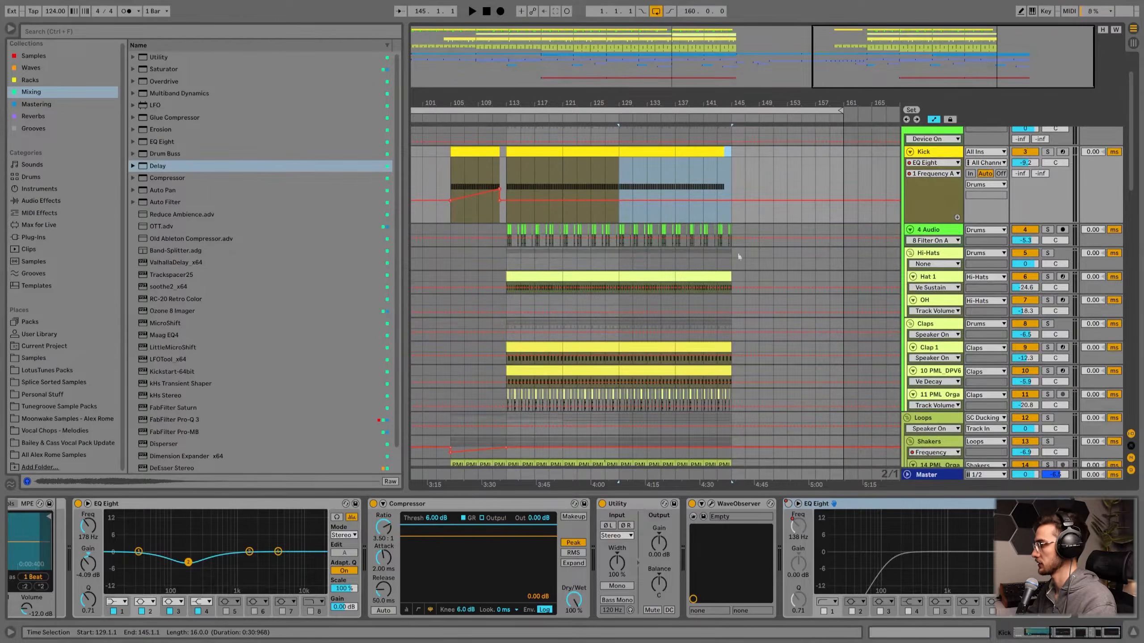
pyautogui.scroll(-8, 725, 307)
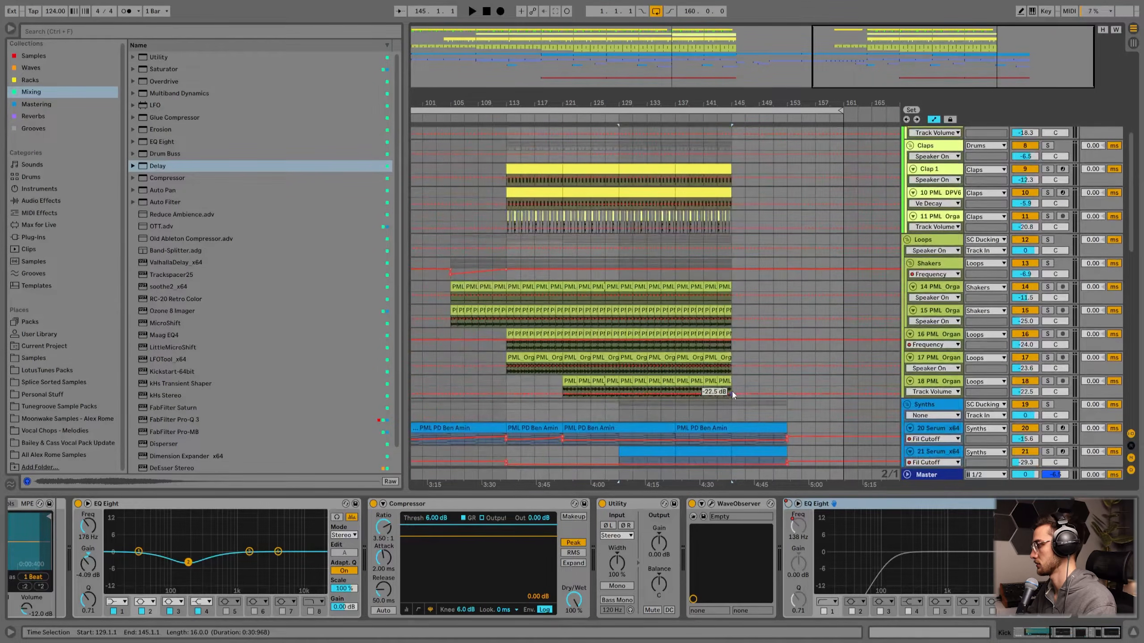
pyautogui.keyDown('shift'); pyautogui.click(731, 383); pyautogui.keyUp('shift')
pyautogui.hotkey('ctrl', 'd')
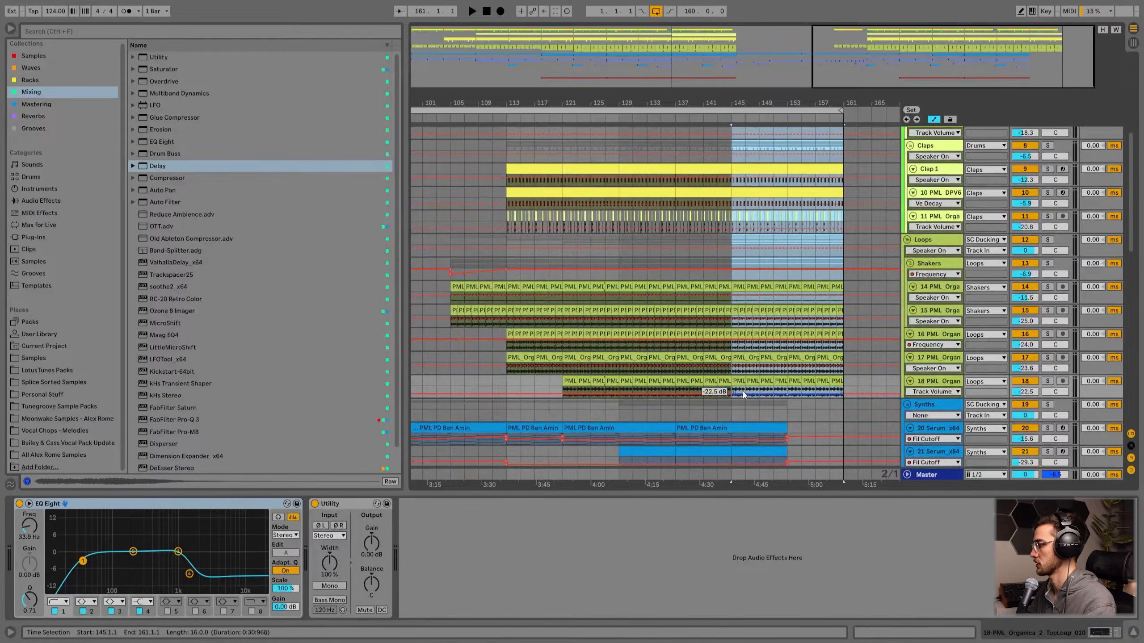
pyautogui.scroll(-5, 747, 388)
pyautogui.hotkey('ctrl', 'z')
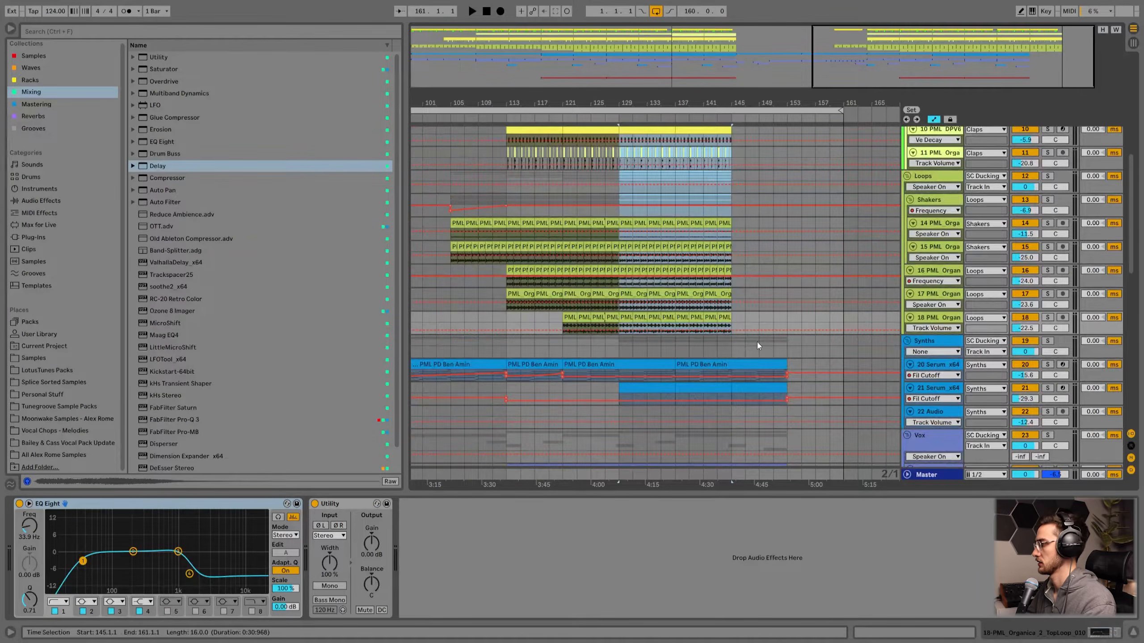
# - Duplicate bars 137 to 145 of the drum and loop tracks into bars 145 to 153
pyautogui.click(674, 321)
pyautogui.scroll(10, 703, 292)
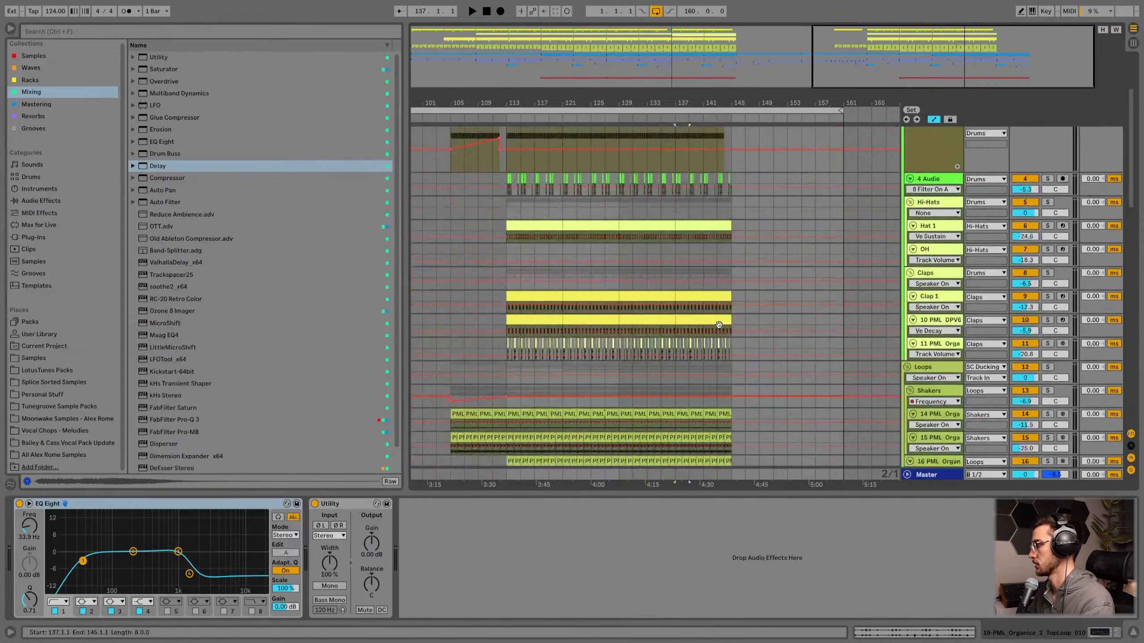
pyautogui.keyDown('shift'); pyautogui.click(733, 121); pyautogui.keyUp('shift')
pyautogui.hotkey('ctrl', 'd')
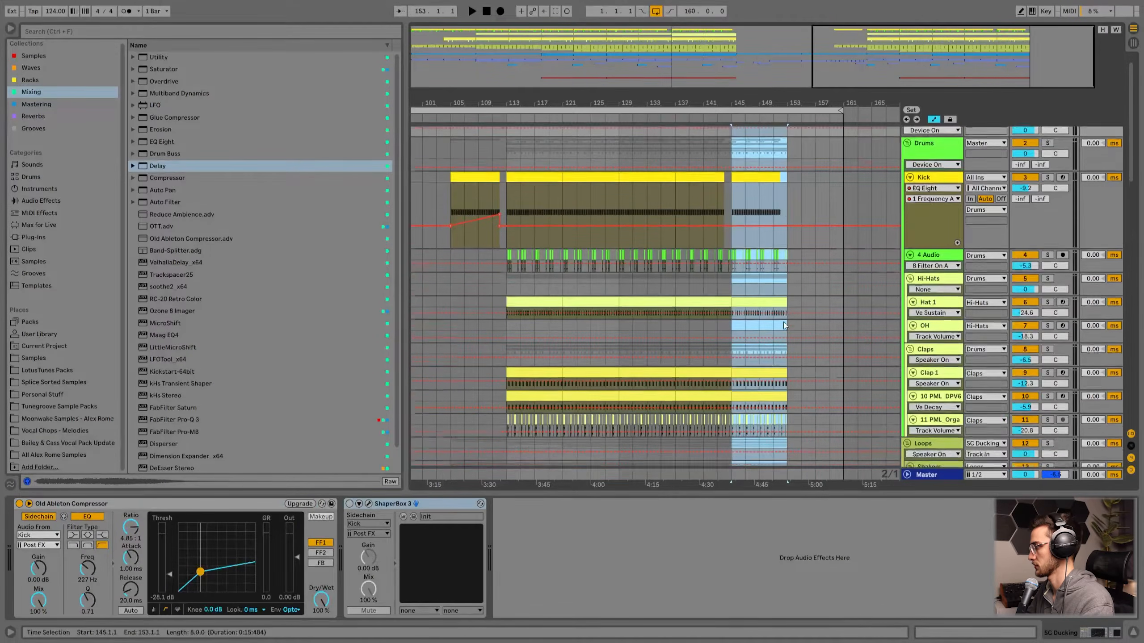
# - Delete vocal track 25's longer-phrase clip between bars 145 and 153
pyautogui.scroll(-10, 783, 322)
pyautogui.click(722, 320)
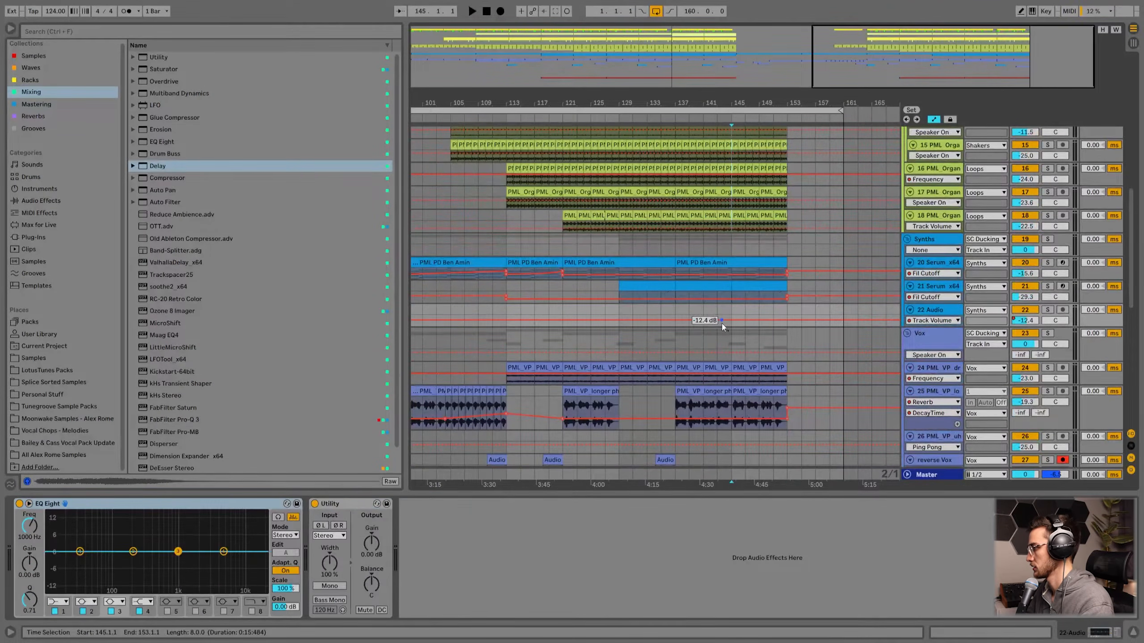
pyautogui.scroll(-4, 751, 388)
pyautogui.click(764, 302)
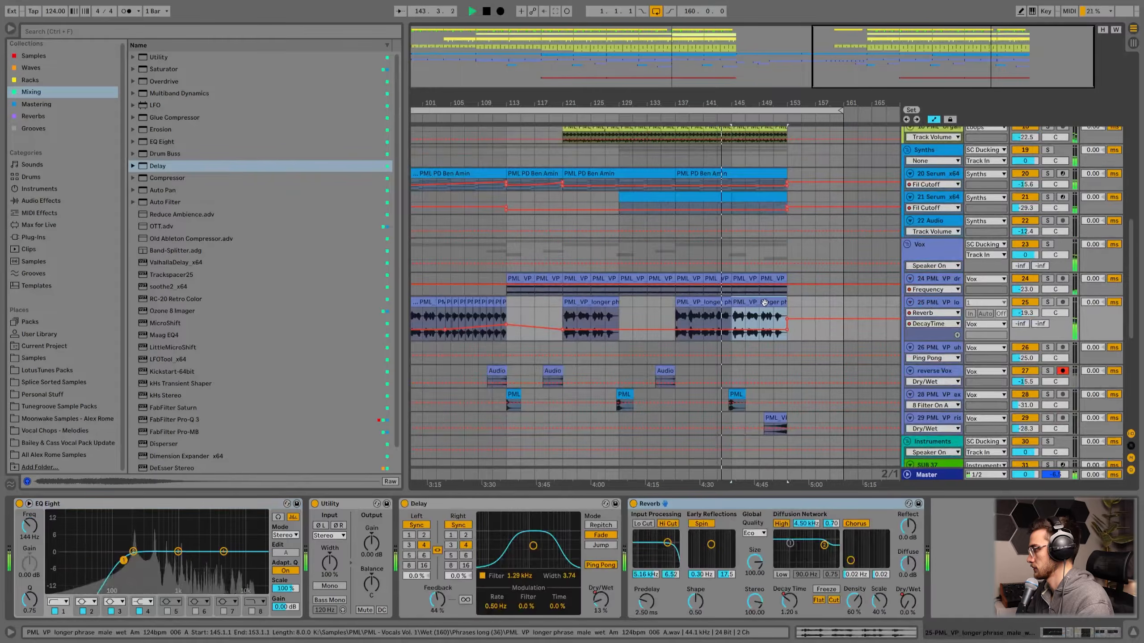
pyautogui.press('Delete')
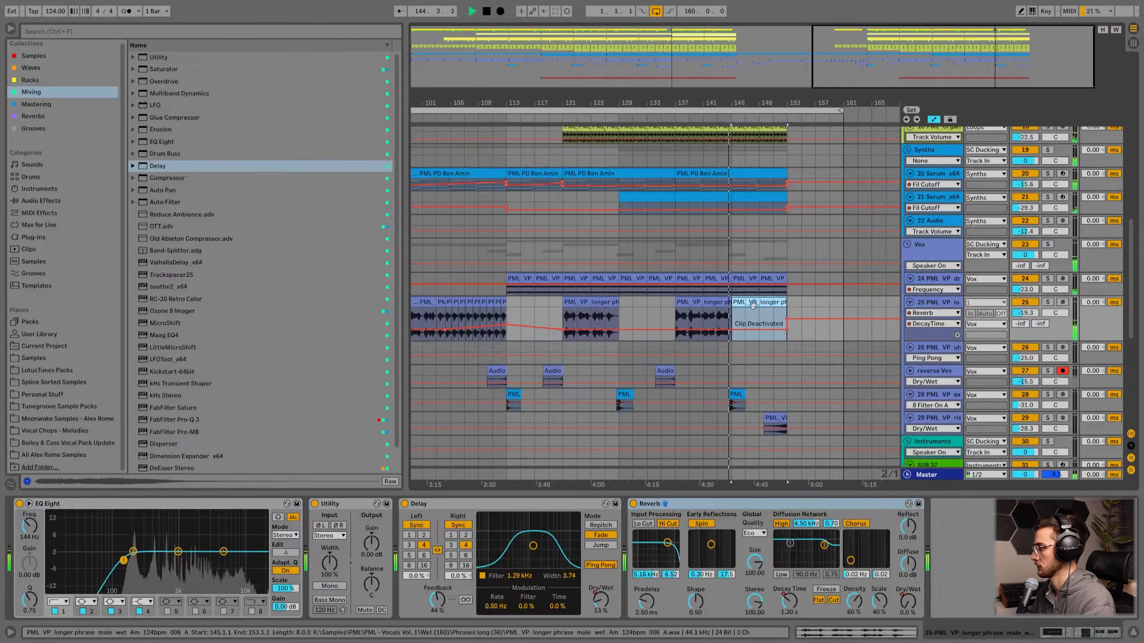
# - Play from around bar 143 and delete Serum track 21's clip between bars 145 and 153
pyautogui.click(722, 319)
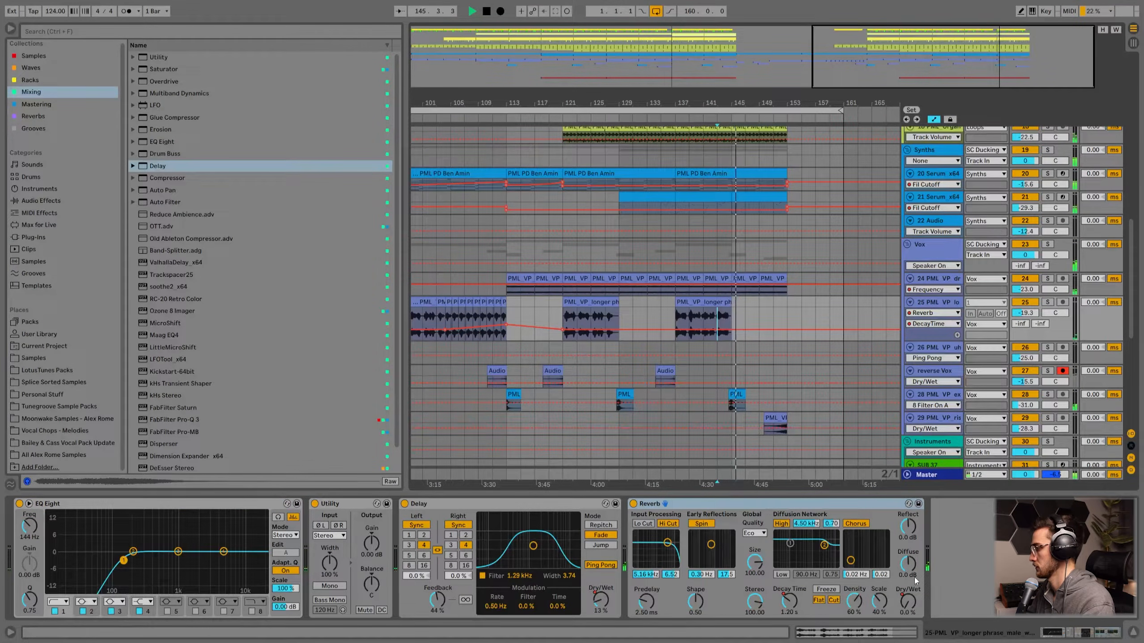
pyautogui.scroll(-2, 765, 360)
pyautogui.scroll(2, 740, 320)
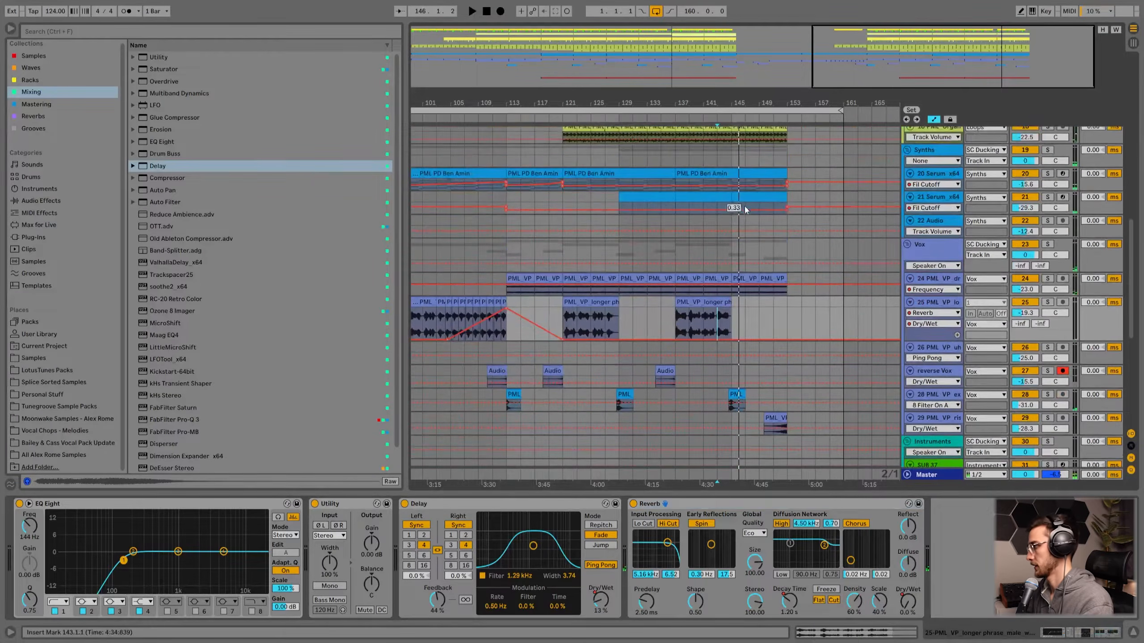
pyautogui.click(744, 206)
pyautogui.hotkey('ctrl', 'e')
pyautogui.click(745, 197)
pyautogui.press('Delete')
# - Try to ramp vocal track 25's reverb Dry/Wet automation up to 66% at the end of the phrase near bar 145
pyautogui.click(709, 316)
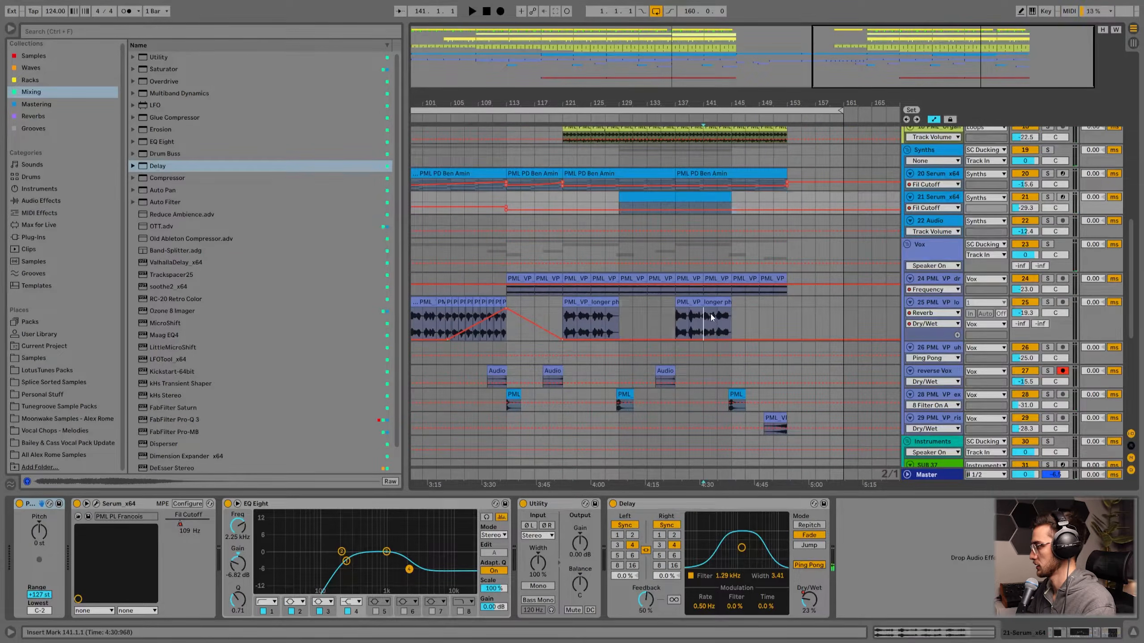
pyautogui.moveTo(731, 339); pyautogui.dragTo(731, 332)
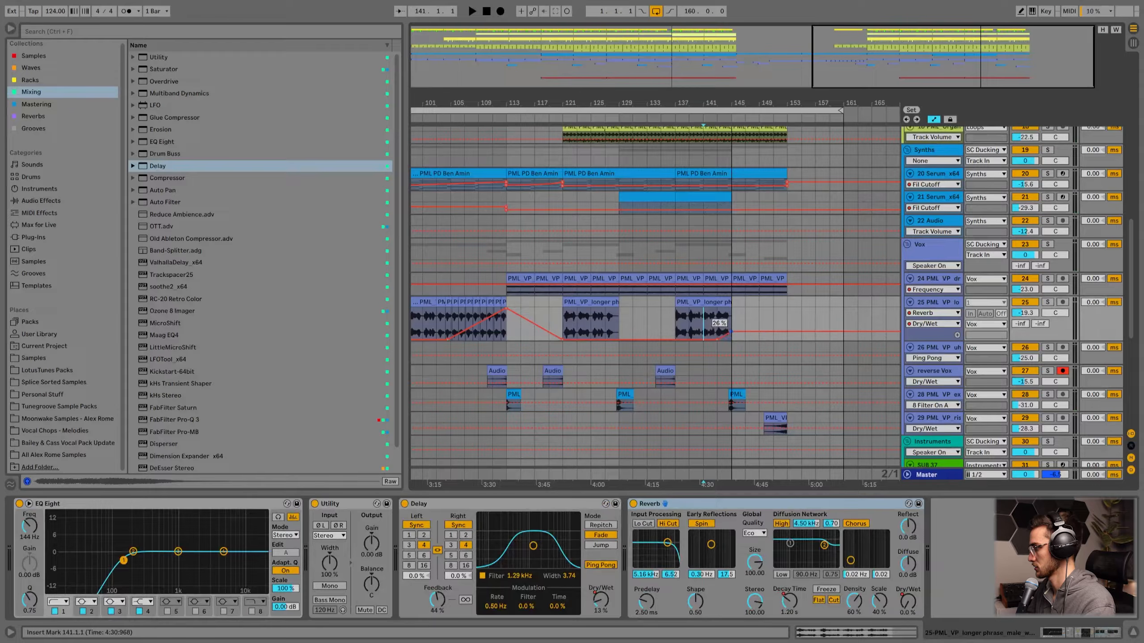
pyautogui.press('space')
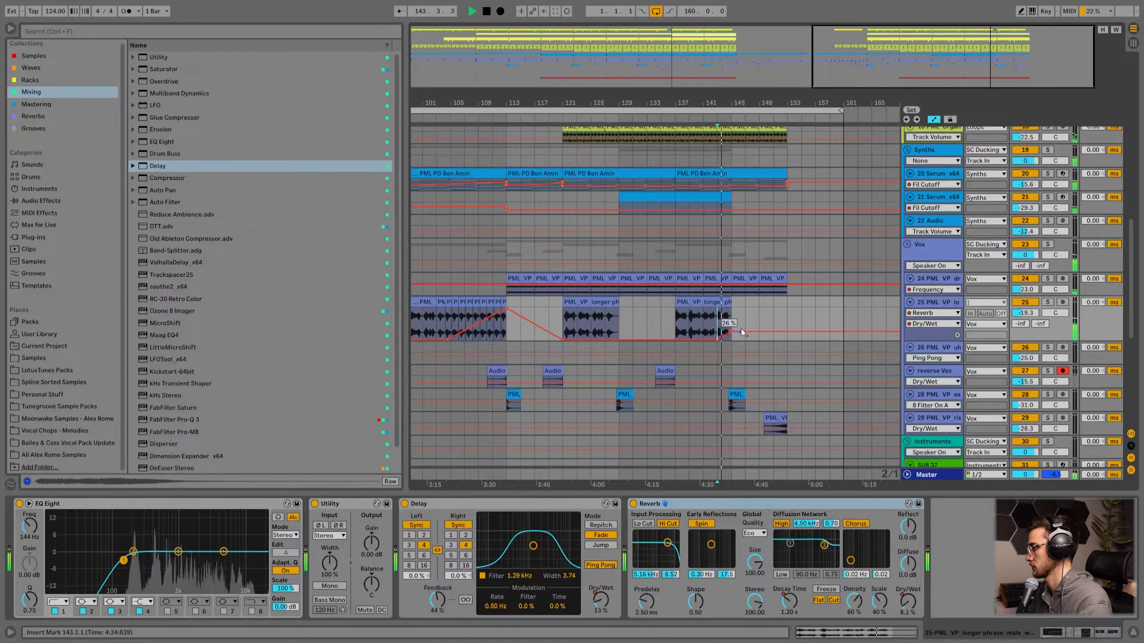
pyautogui.moveTo(733, 333); pyautogui.dragTo(731, 321)
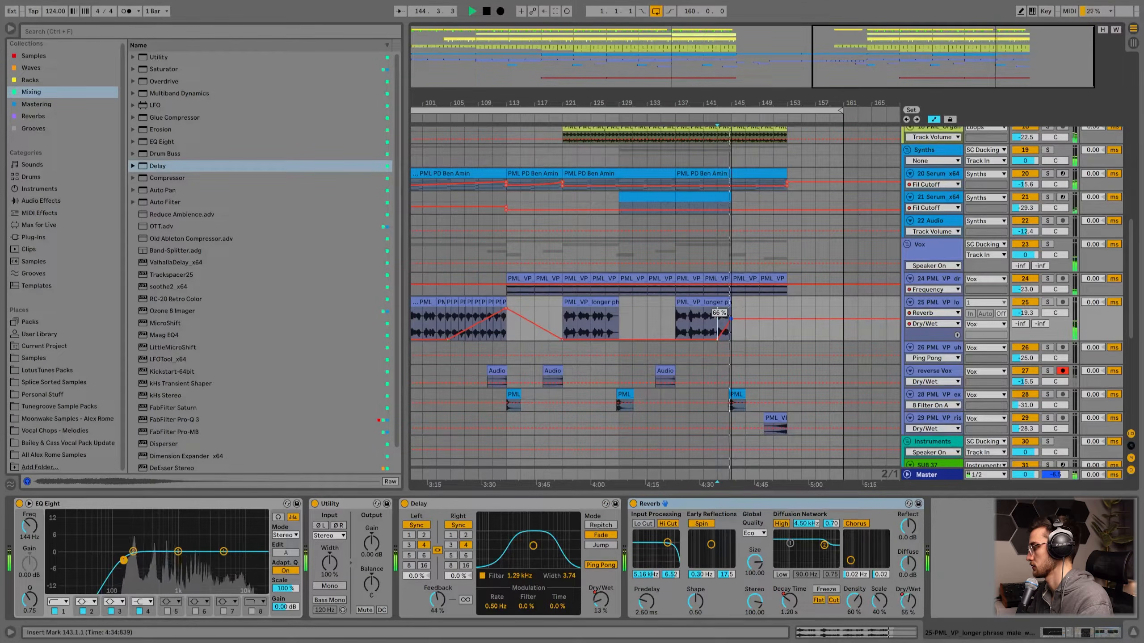
pyautogui.press('space')
pyautogui.click(731, 318)
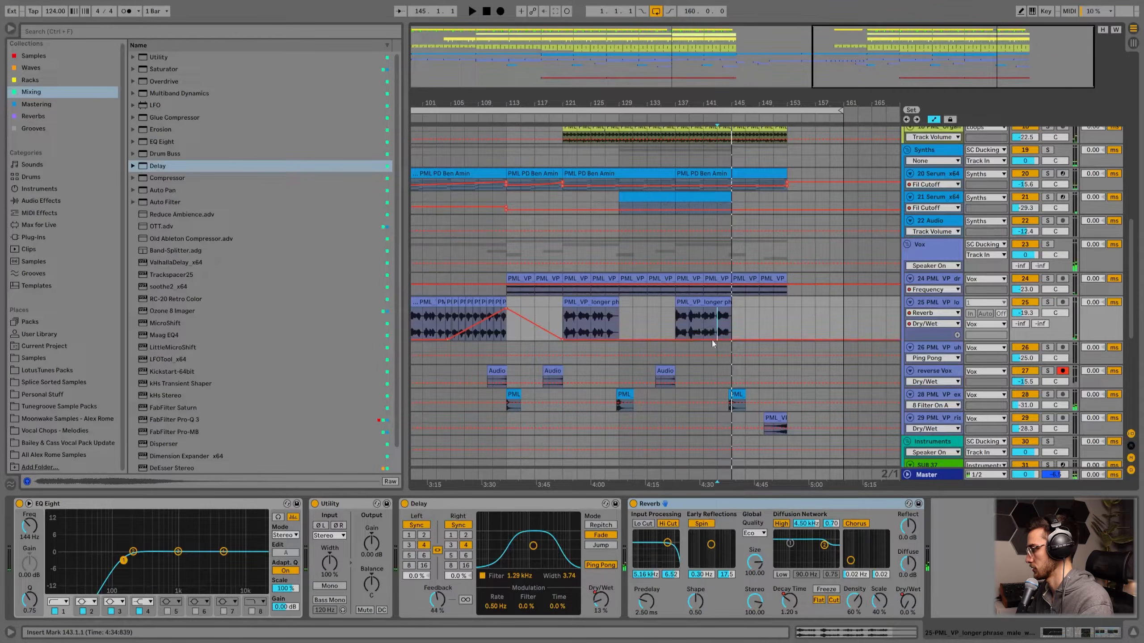
# - Ramp vocal track 25's Delay Dry/Wet automation up to about 37% at bar 145 and audition it from bar 143
pyautogui.click(599, 601)
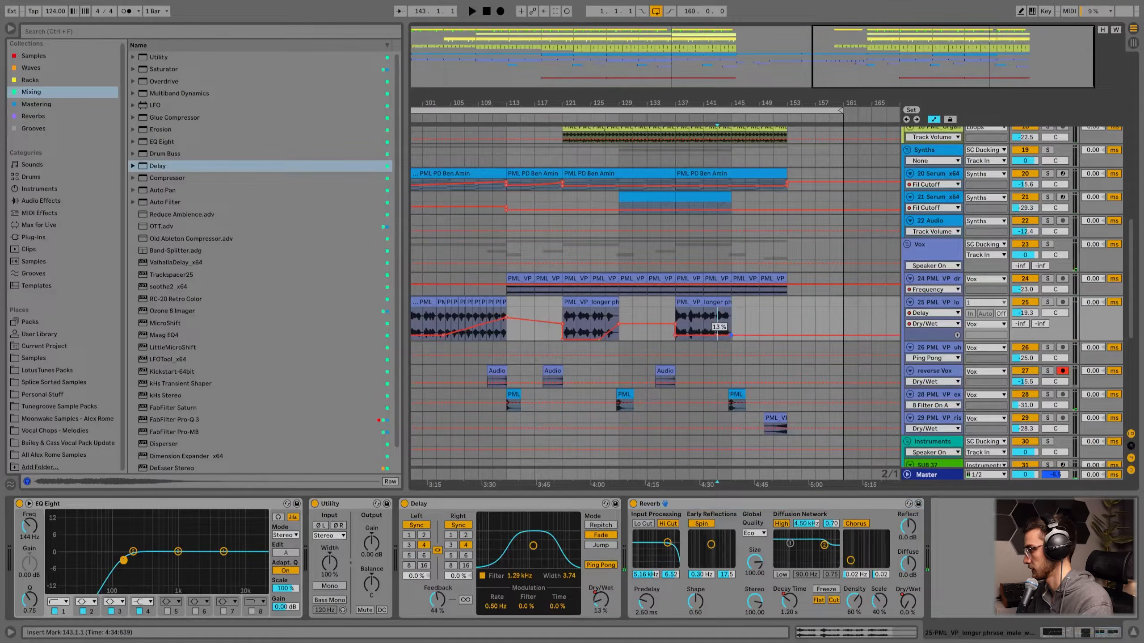
pyautogui.moveTo(723, 335)
pyautogui.mouseDown()
pyautogui.moveTo(720, 313)
pyautogui.moveTo(724, 327)
pyautogui.mouseUp()
pyautogui.press('space')
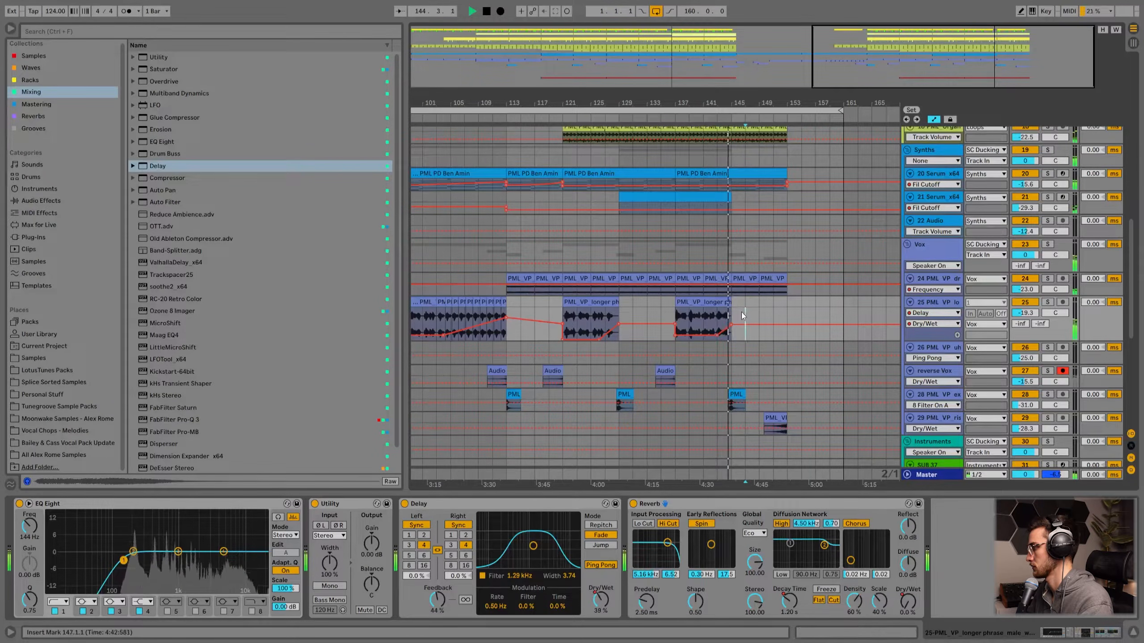
pyautogui.scroll(-3, 752, 320)
pyautogui.click(739, 325)
pyautogui.scroll(3, 742, 346)
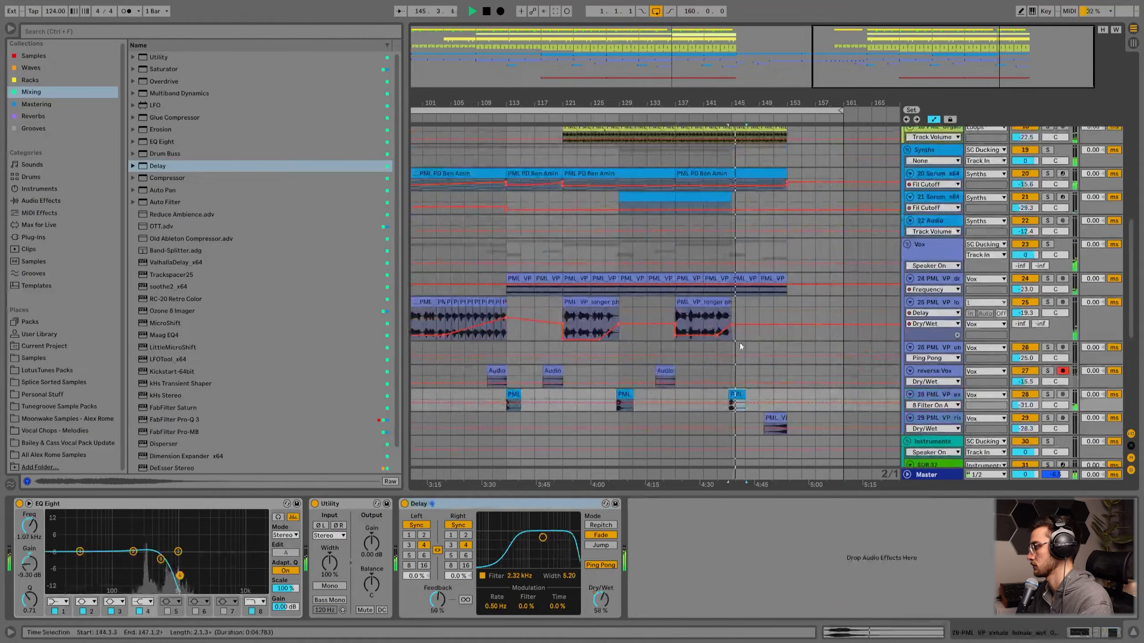
pyautogui.click(731, 329)
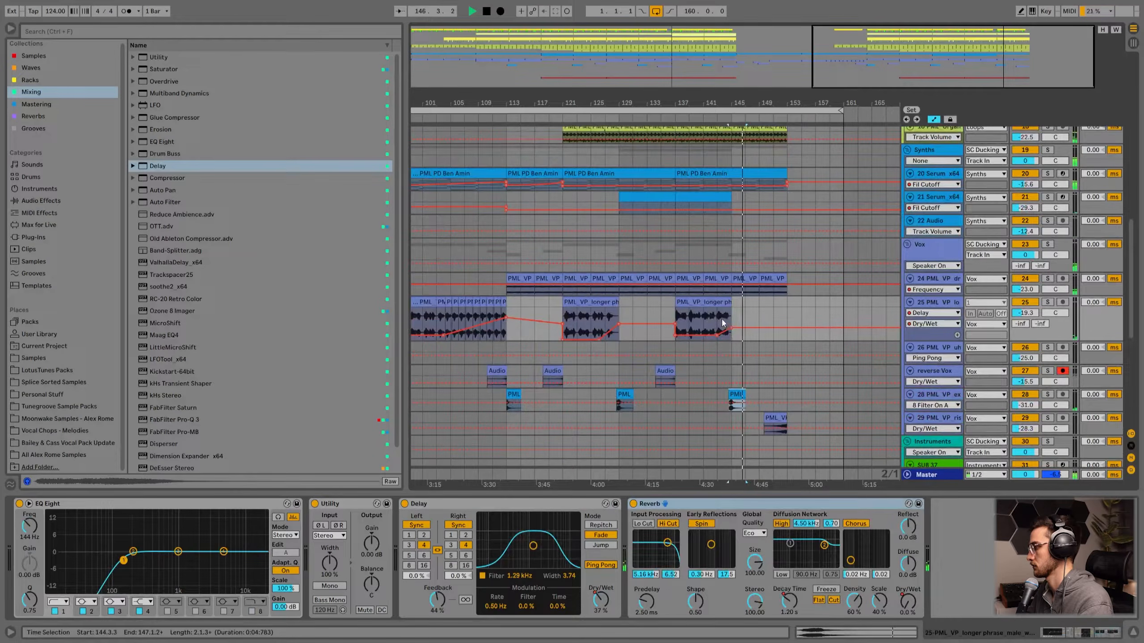
pyautogui.click(719, 316)
pyautogui.press('space')
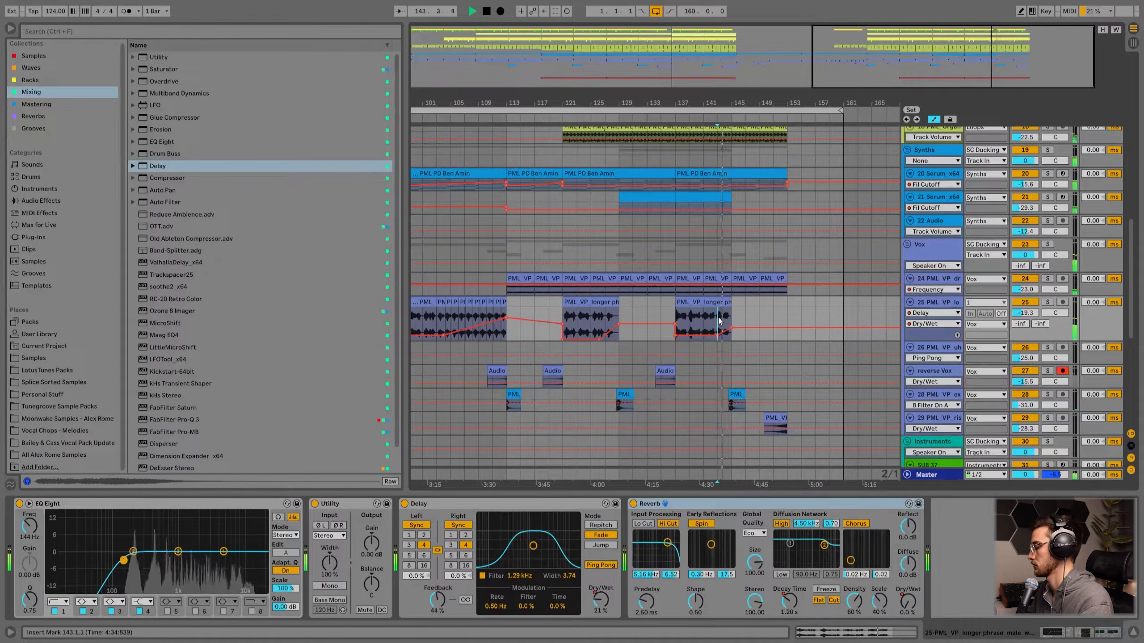
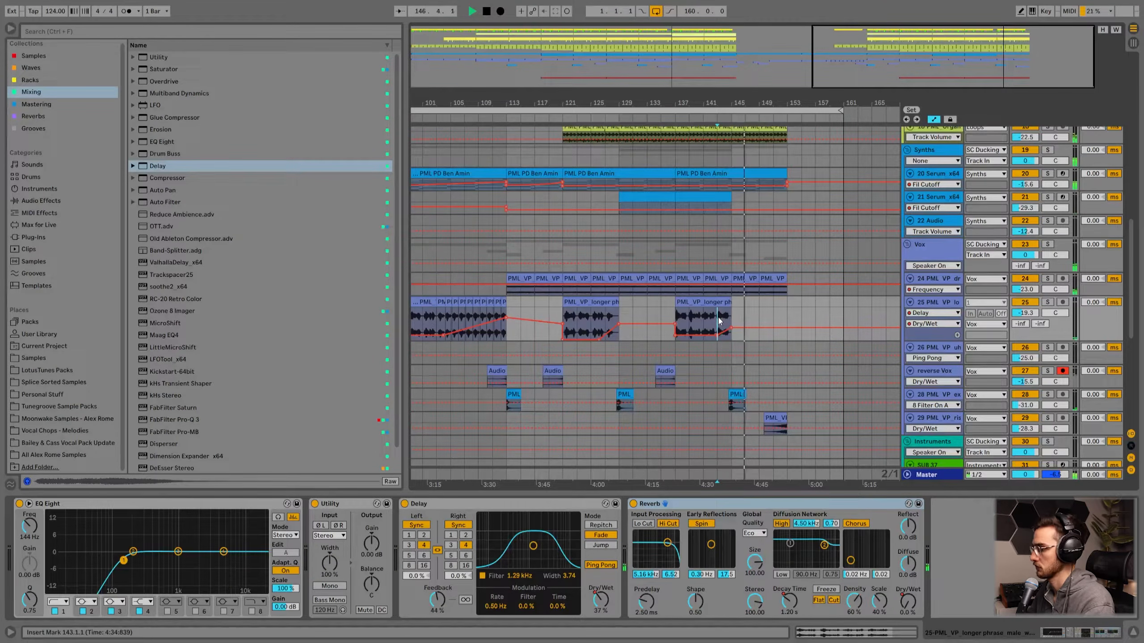
# - Extend the kick clip that starts at bar 145 so it runs to bar 153
pyautogui.scroll(2, 766, 349)
pyautogui.scroll(3, 768, 352)
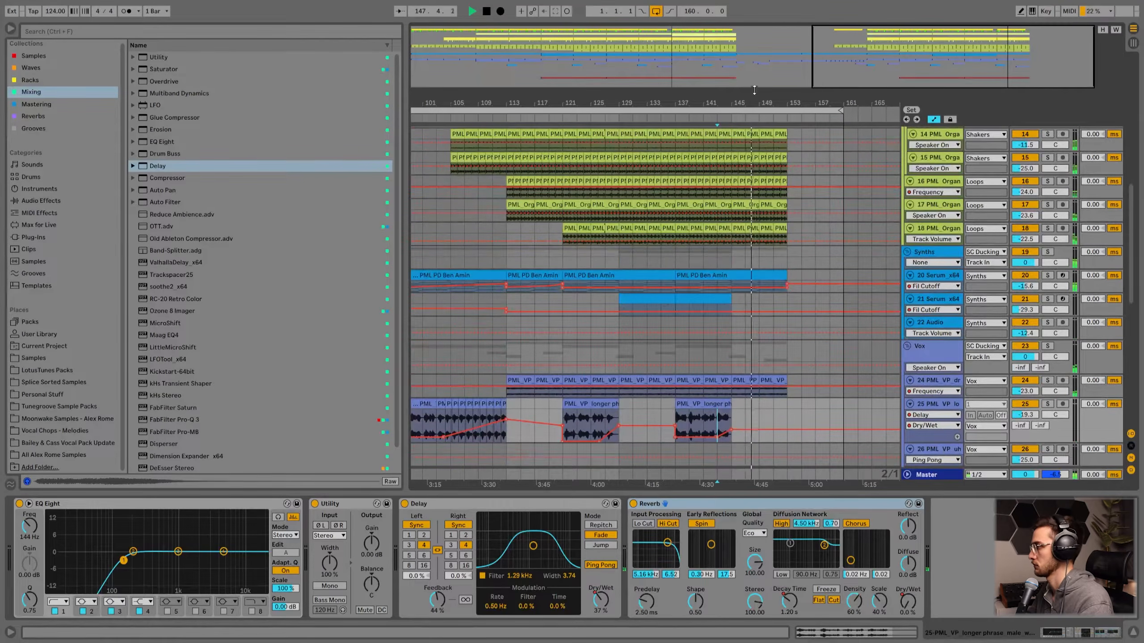
pyautogui.scroll(10, 766, 293)
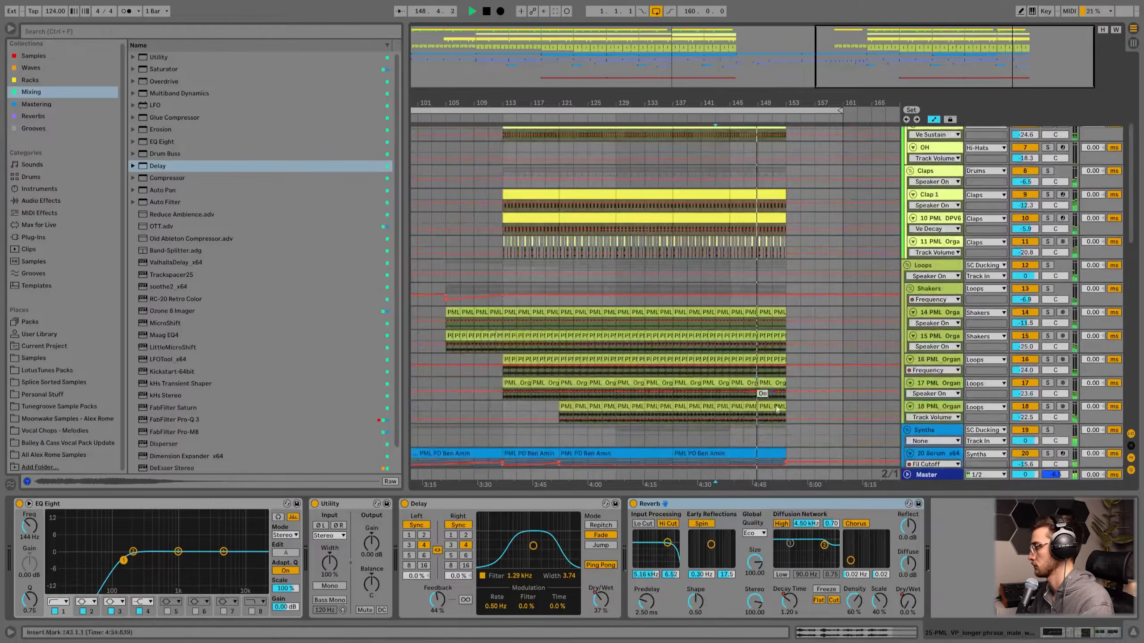
pyautogui.click(779, 405)
pyautogui.scroll(4, 779, 404)
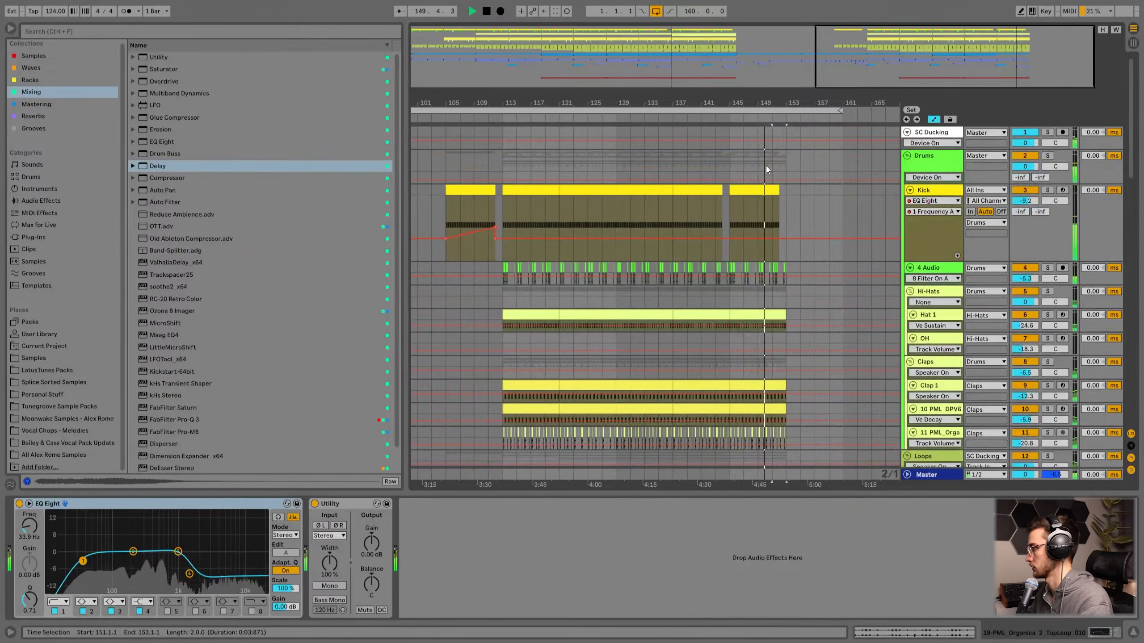
pyautogui.click(778, 191)
pyautogui.moveTo(782, 190); pyautogui.dragTo(786, 190)
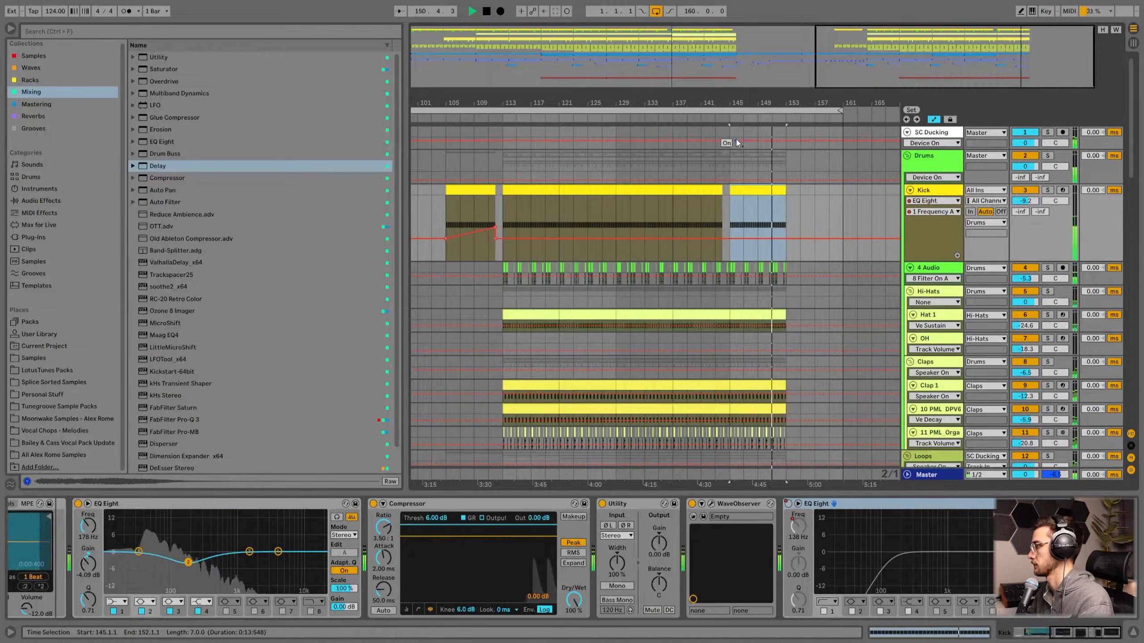
# - Duplicate bars 145 to 153 of every track from SC Ducking through vocal track 24 into bars 153 to 161, and lengthen the loop to 186 bars
pyautogui.keyDown('shift'); pyautogui.click(790, 440); pyautogui.keyUp('shift')
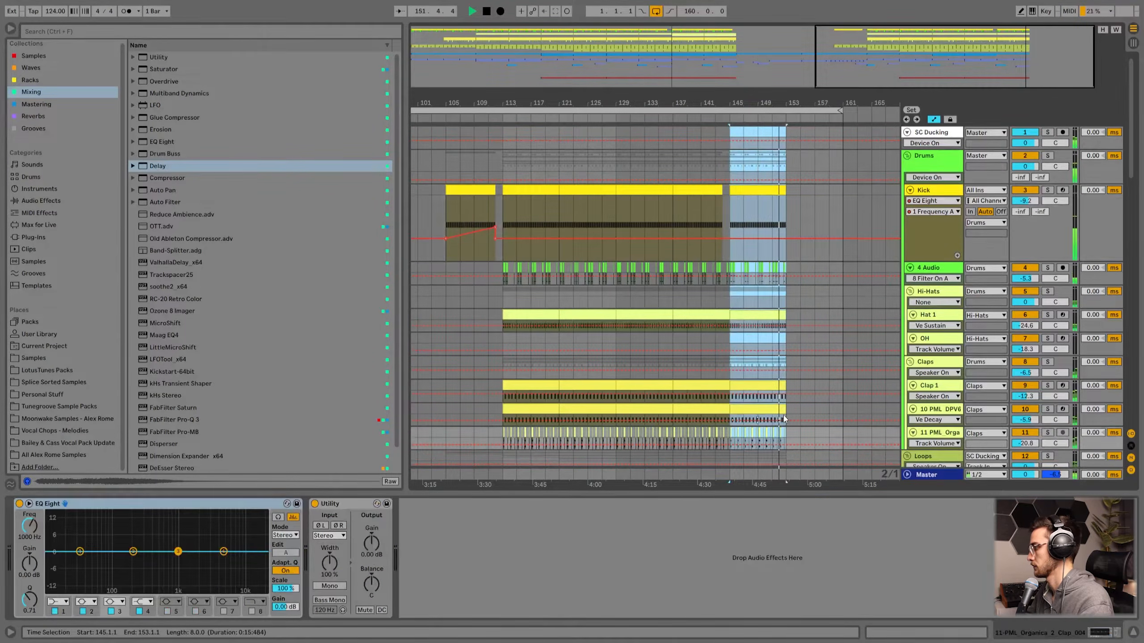
pyautogui.scroll(-12, 785, 282)
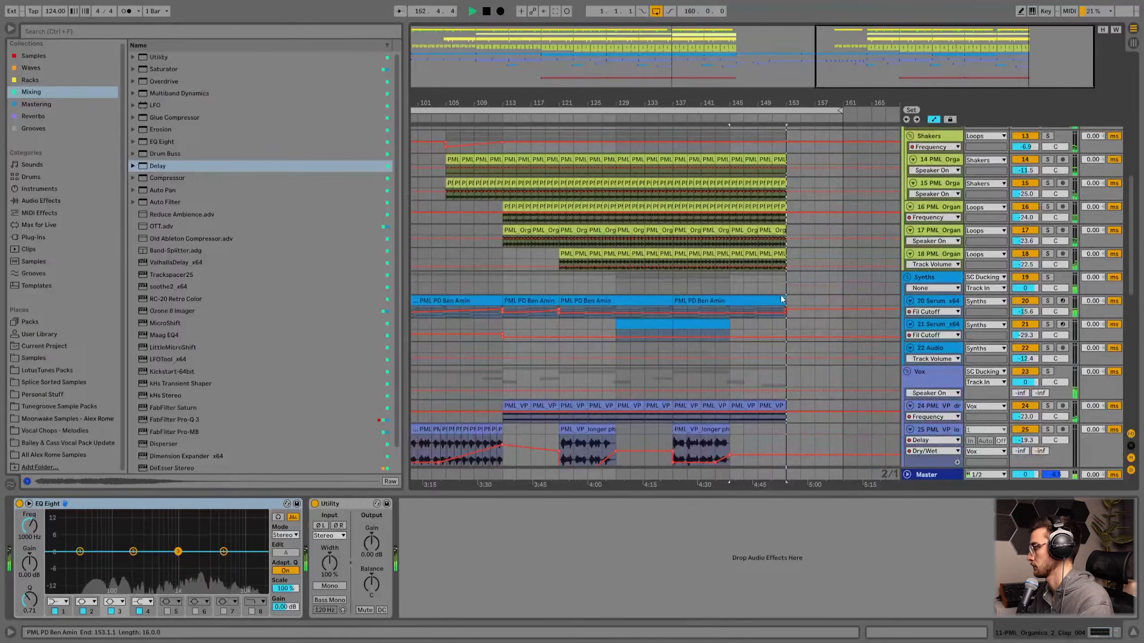
pyautogui.keyDown('shift'); pyautogui.click(784, 287); pyautogui.keyUp('shift')
pyautogui.keyDown('shift'); pyautogui.click(782, 395); pyautogui.keyUp('shift')
pyautogui.keyDown('shift'); pyautogui.click(786, 415); pyautogui.keyUp('shift')
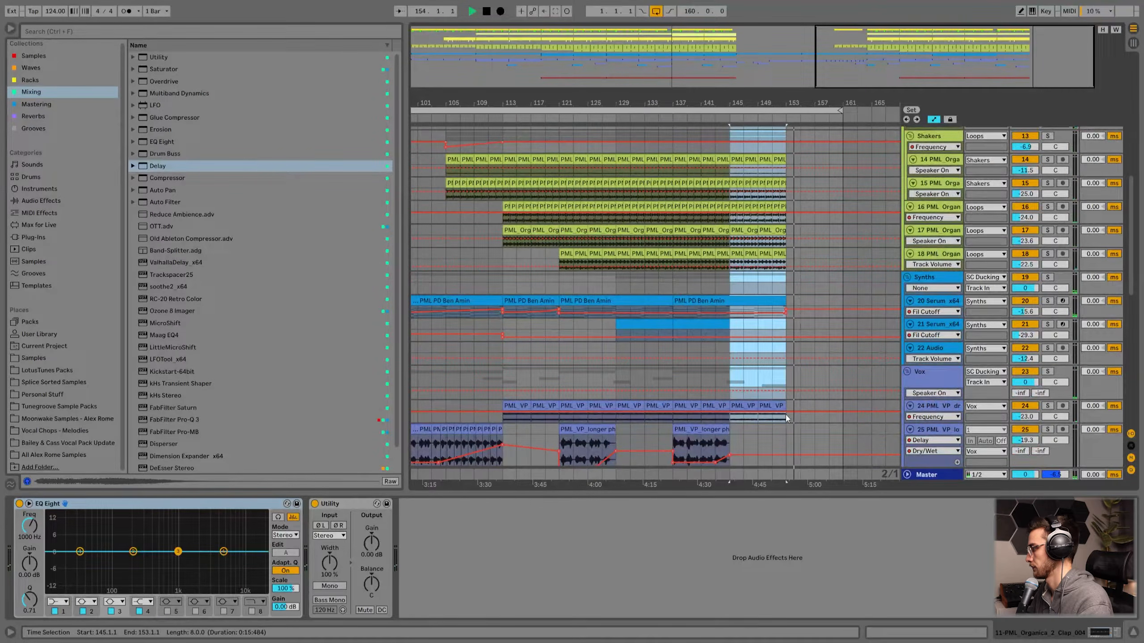
pyautogui.hotkey('ctrl', 'd')
pyautogui.scroll(-6, 824, 384)
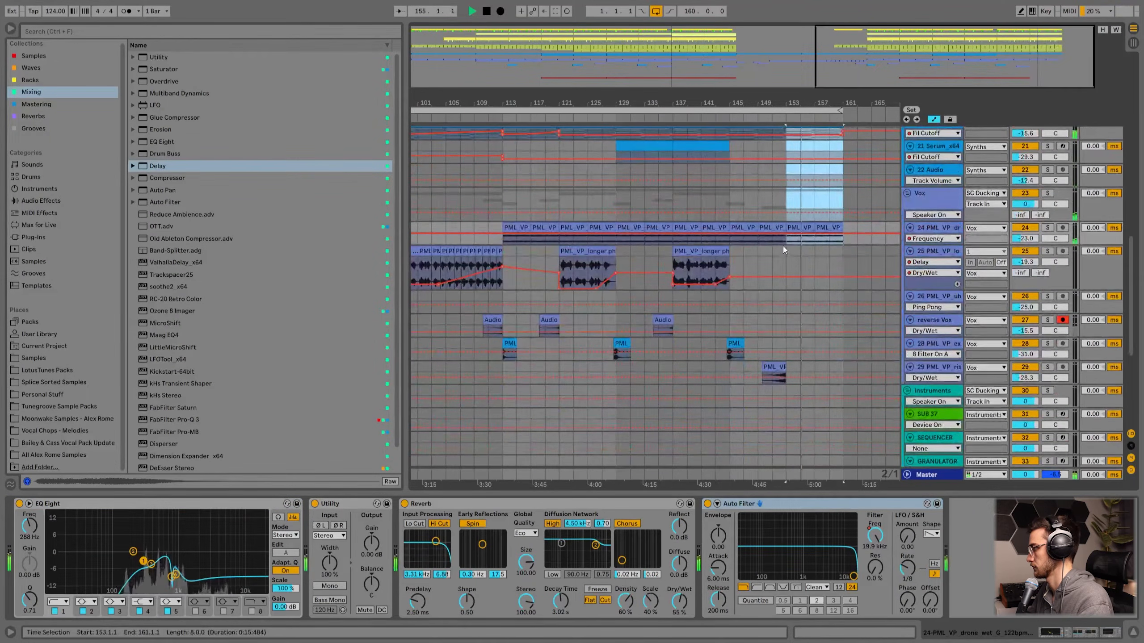
pyautogui.scroll(-2, 775, 282)
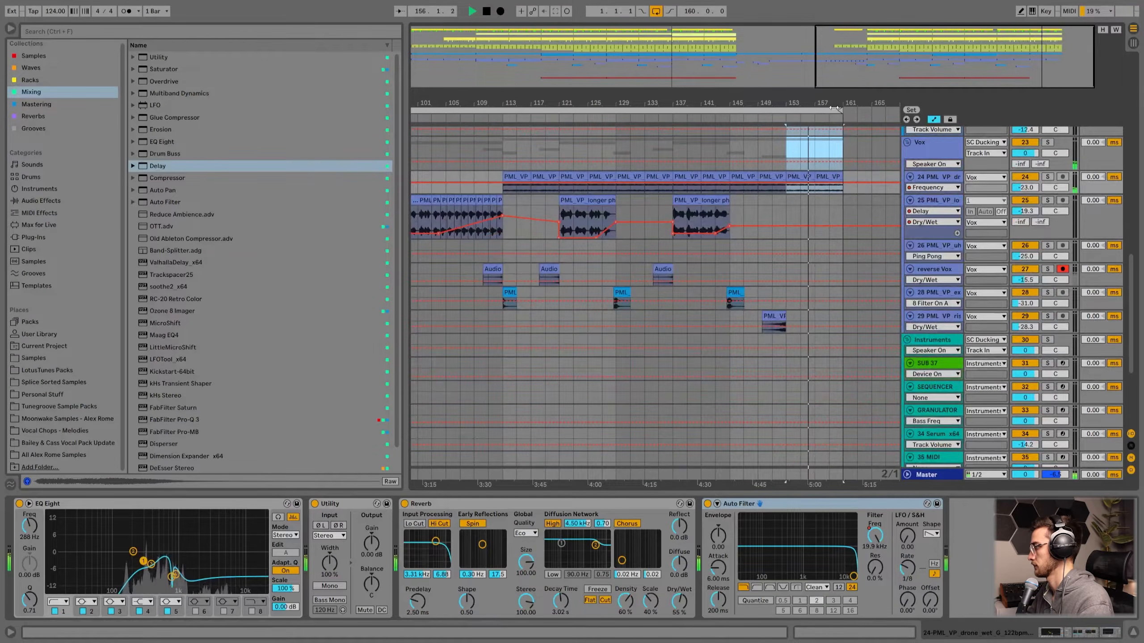
pyautogui.scroll(3, 774, 263)
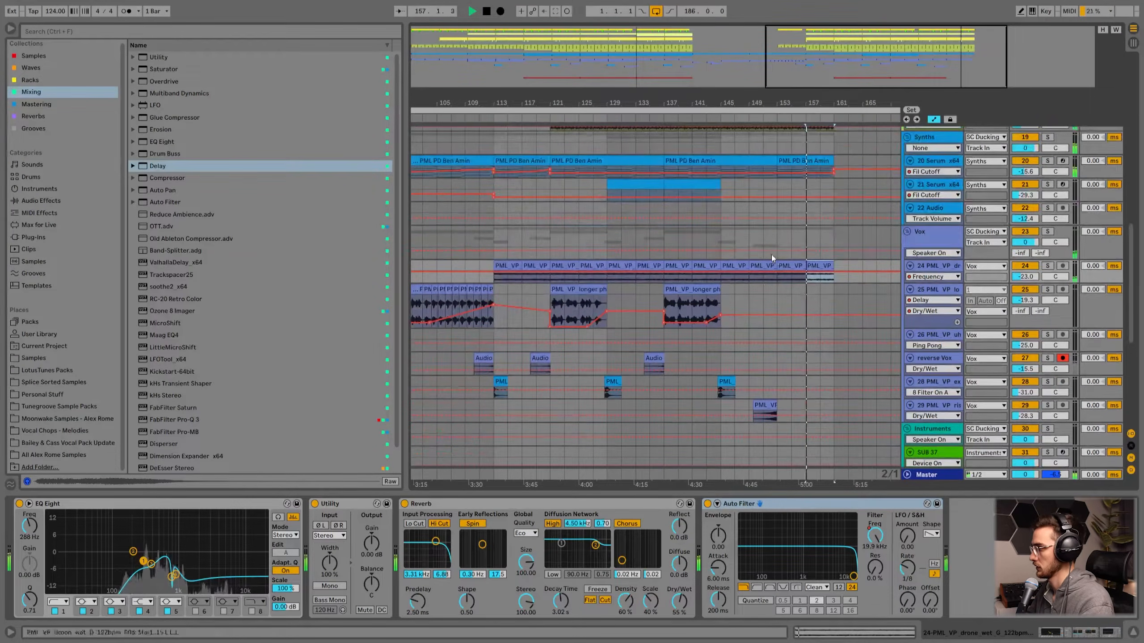
# - Examine the vocal and bass clips around bars 145 to 153, and play the arrangement from bar 141
pyautogui.click(729, 295)
pyautogui.scroll(-8, 760, 356)
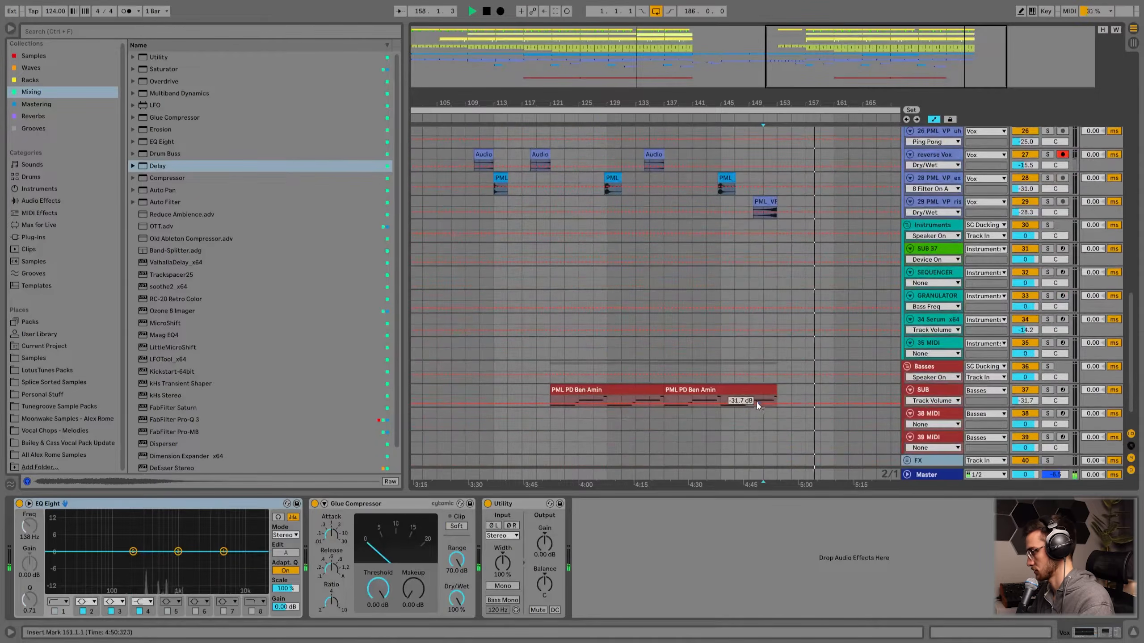
pyautogui.click(750, 387)
pyautogui.scroll(10, 790, 392)
pyautogui.press('space')
pyautogui.click(721, 280)
pyautogui.click(707, 274)
pyautogui.scroll(3, 750, 311)
pyautogui.press('space')
# - Deactivate the two Hat 1 clips between bars 145 and 161, comparing the section with and without them
pyautogui.scroll(3, 739, 189)
pyautogui.scroll(3, 737, 171)
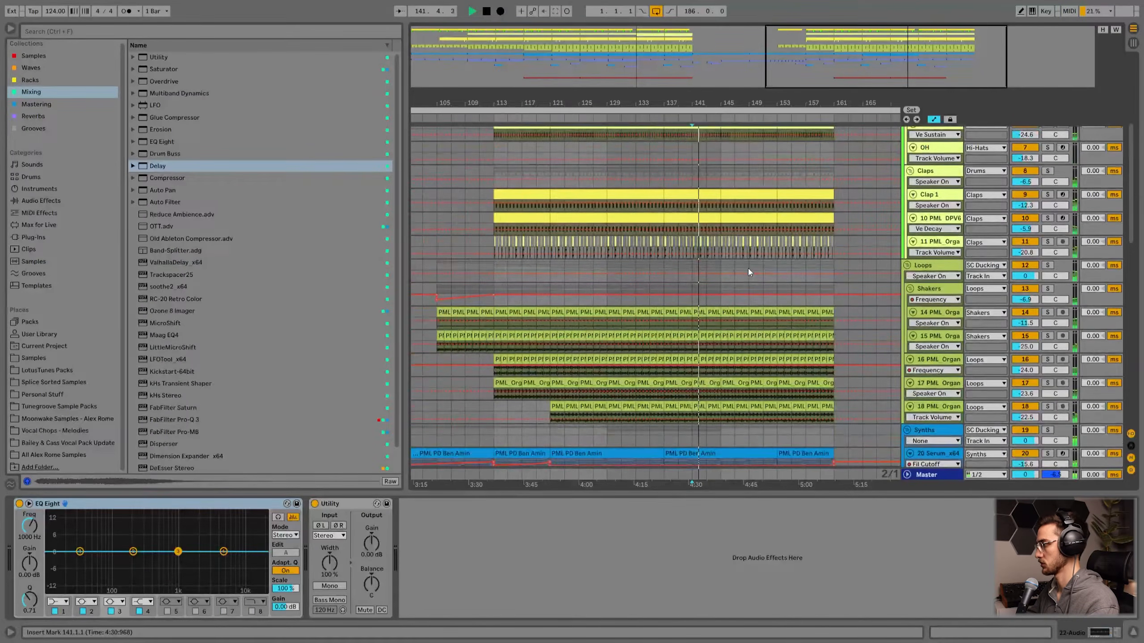
pyautogui.scroll(4, 740, 200)
pyautogui.moveTo(723, 221); pyautogui.dragTo(779, 222)
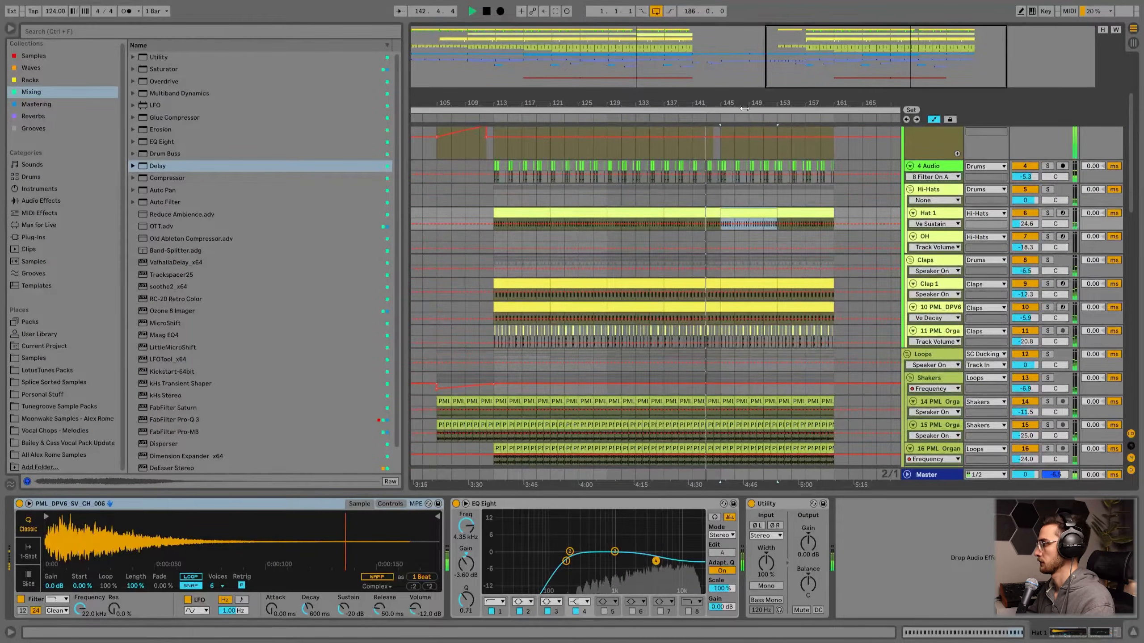
pyautogui.press('+')
pyautogui.click(768, 212)
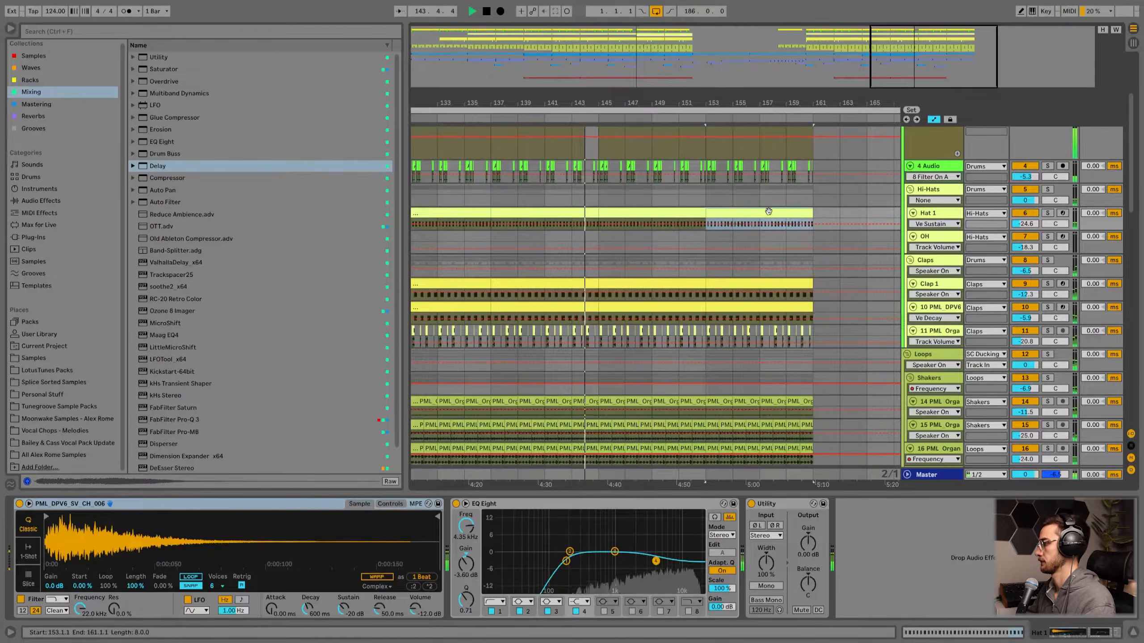
pyautogui.keyDown('shift'); pyautogui.click(657, 214); pyautogui.keyUp('shift')
pyautogui.press('0')
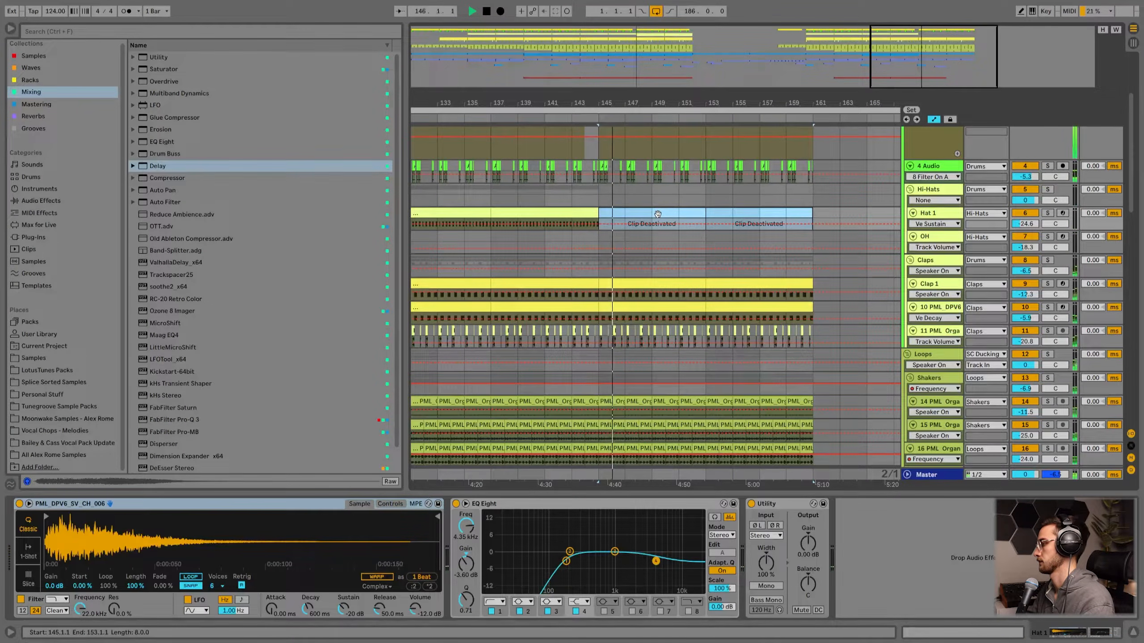
pyautogui.press('0')
pyautogui.press('0')
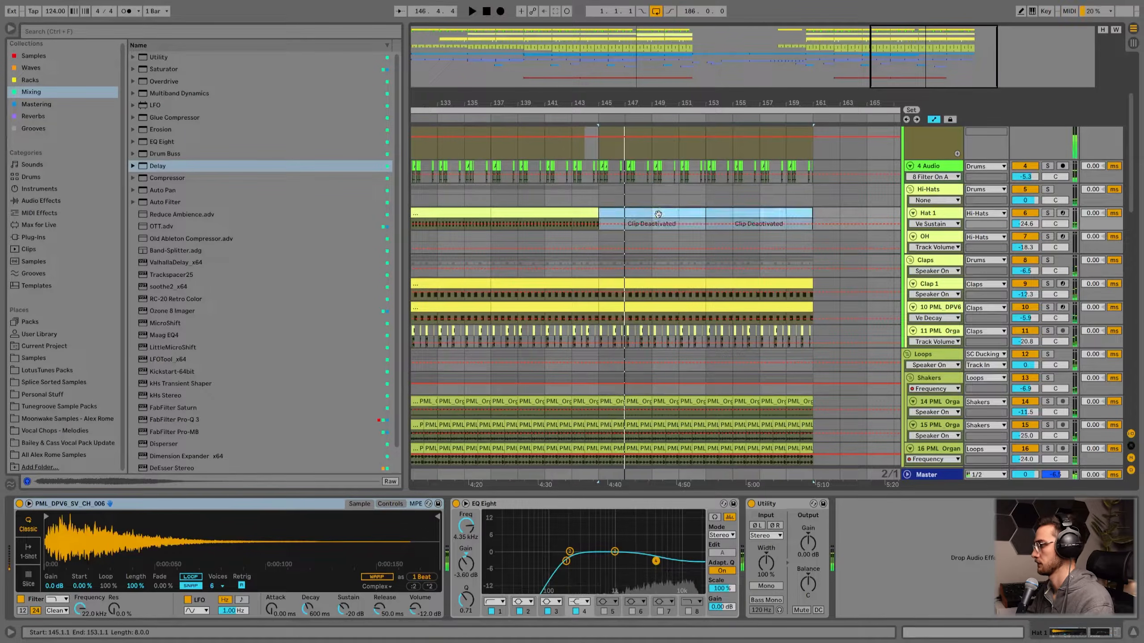
# - Copy the first drop's open hi-hat clip on the OH track into bars 129 to 145 of the second drop
pyautogui.moveTo(742, 115); pyautogui.dragTo(745, 63)
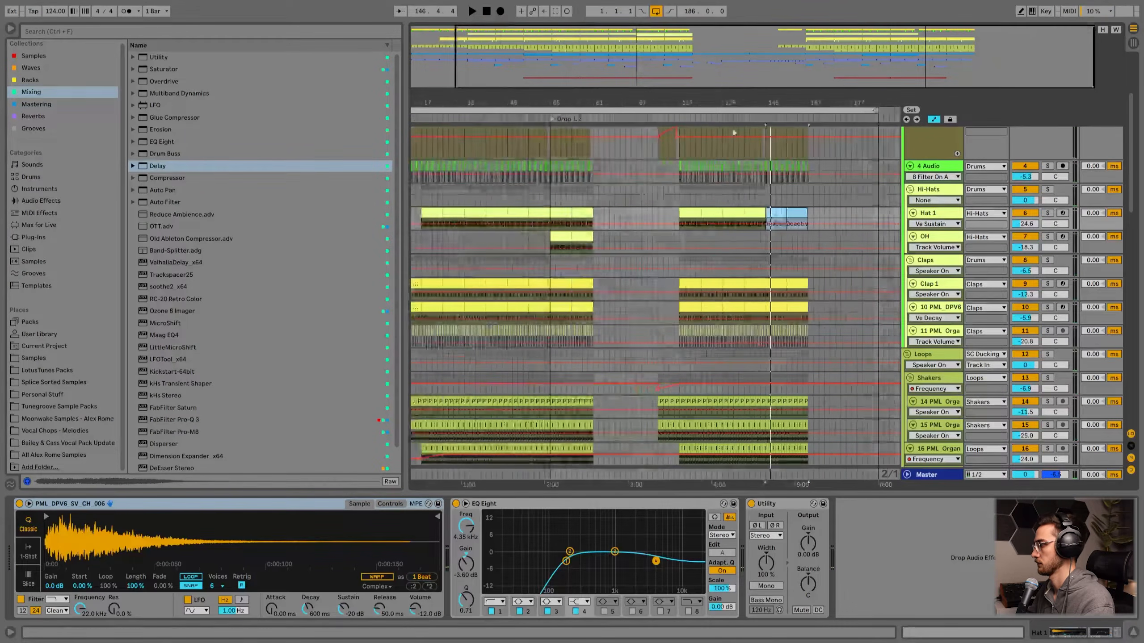
pyautogui.click(563, 235)
pyautogui.moveTo(742, 236); pyautogui.dragTo(730, 235)
# - Play the second drop from bar 127 and examine its drum, loop, synth and vocal layers with the open hi-hat
pyautogui.click(715, 234)
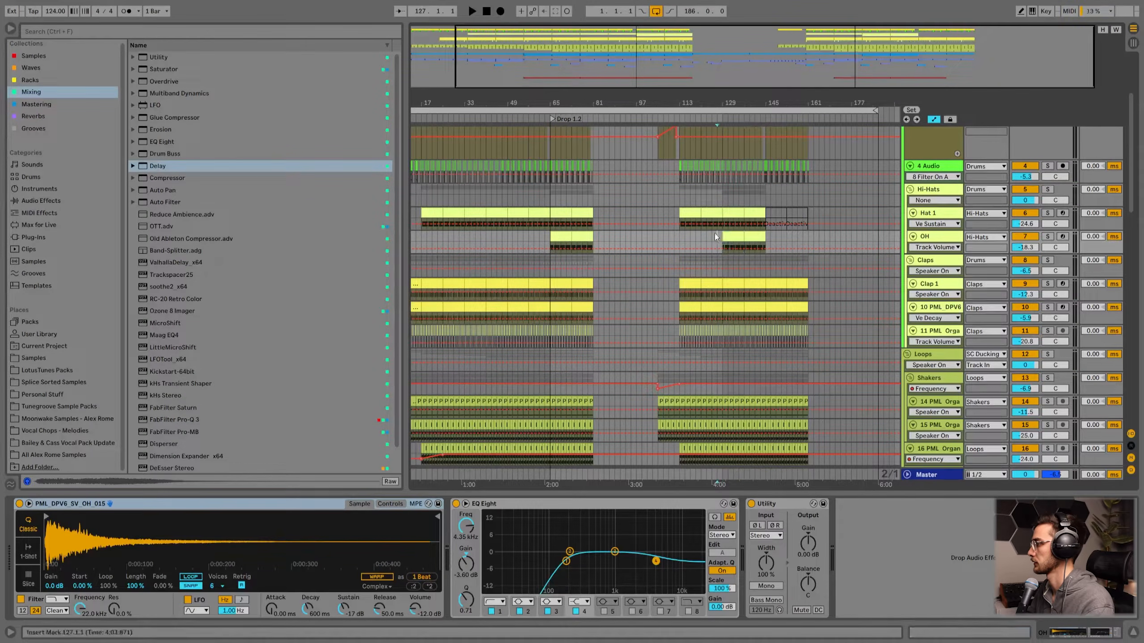
pyautogui.press('space')
pyautogui.scroll(5, 748, 261)
pyautogui.moveTo(741, 105); pyautogui.dragTo(741, 131)
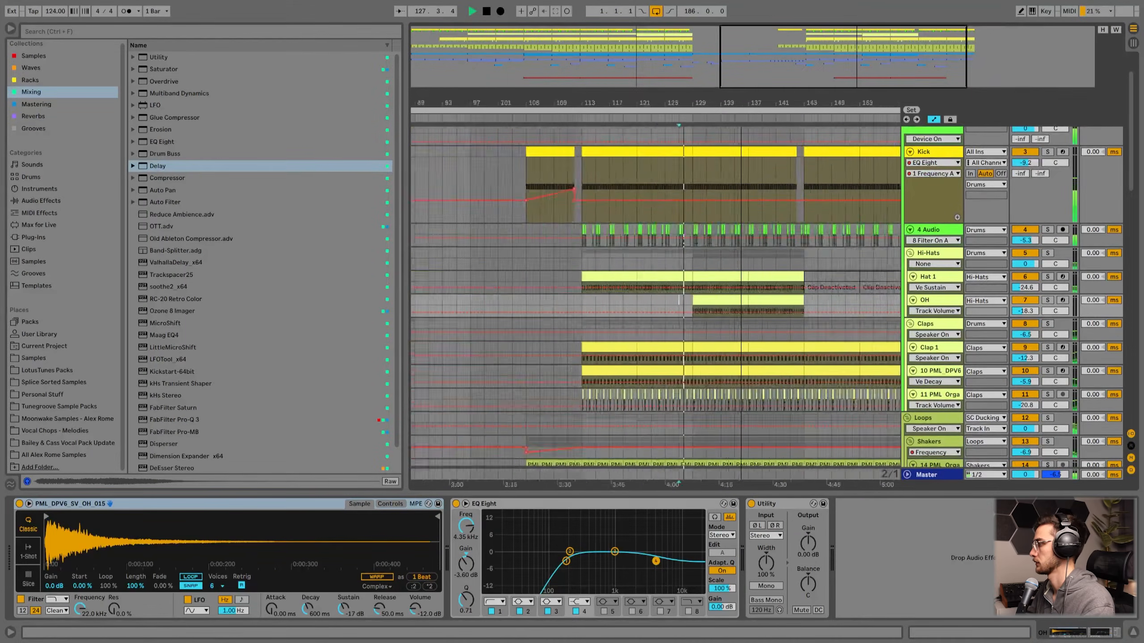
pyautogui.scroll(-10, 677, 402)
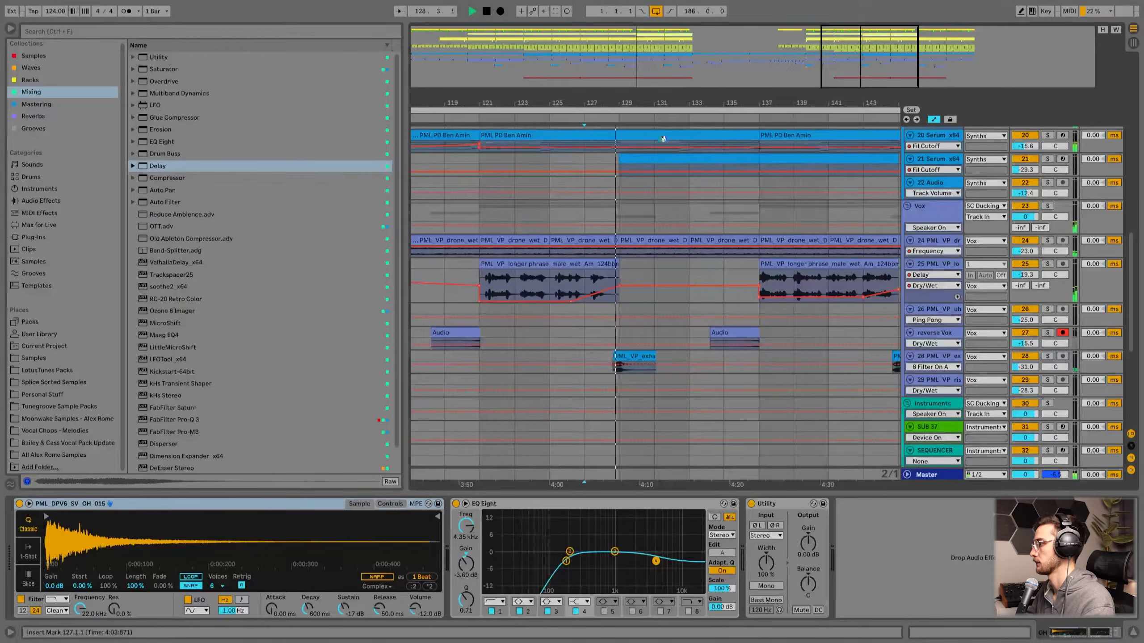
pyautogui.moveTo(632, 101); pyautogui.dragTo(633, 72)
pyautogui.scroll(7, 721, 311)
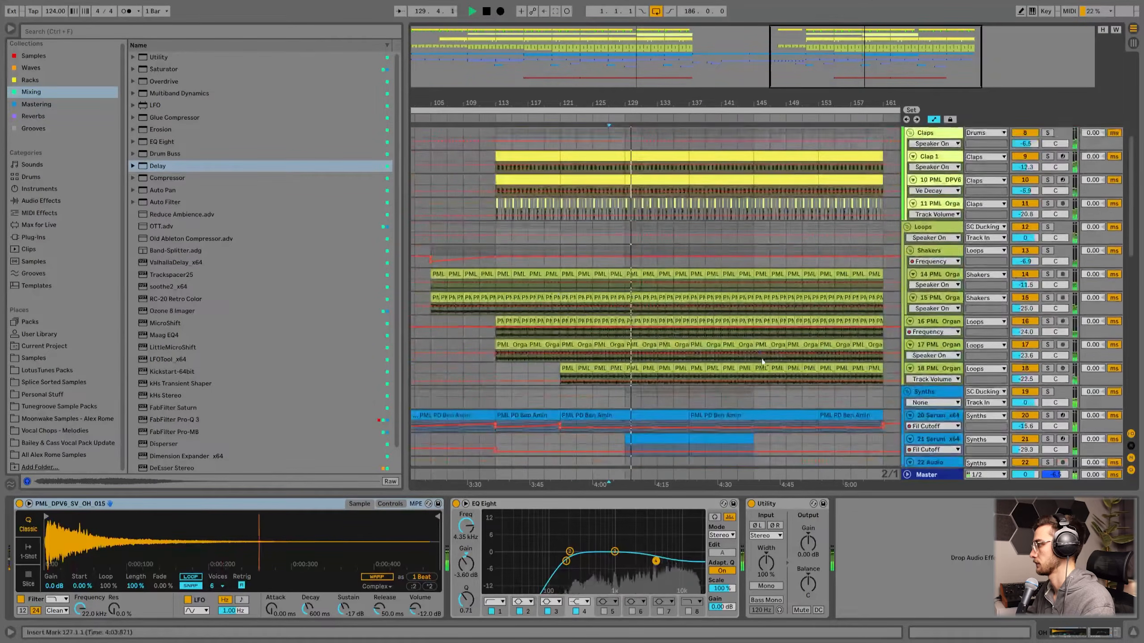
pyautogui.scroll(3, 762, 359)
pyautogui.moveTo(762, 104); pyautogui.dragTo(694, 102)
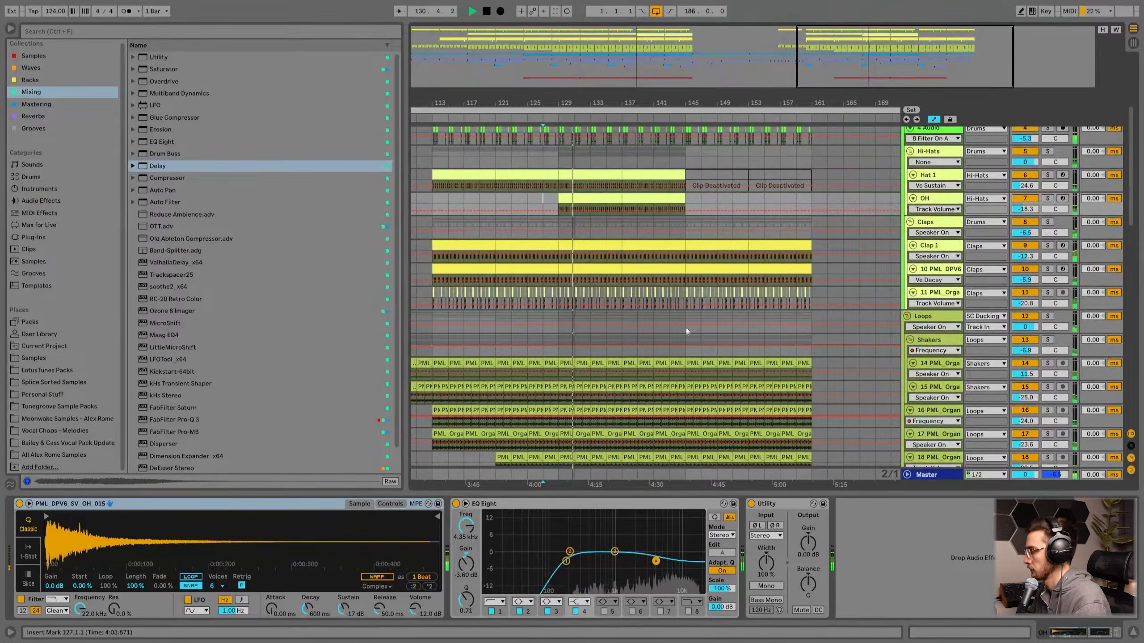
# - Examine the hi-hat, clap, loop and synth layers through bars 131 to 147 during playback
pyautogui.scroll(3, 687, 323)
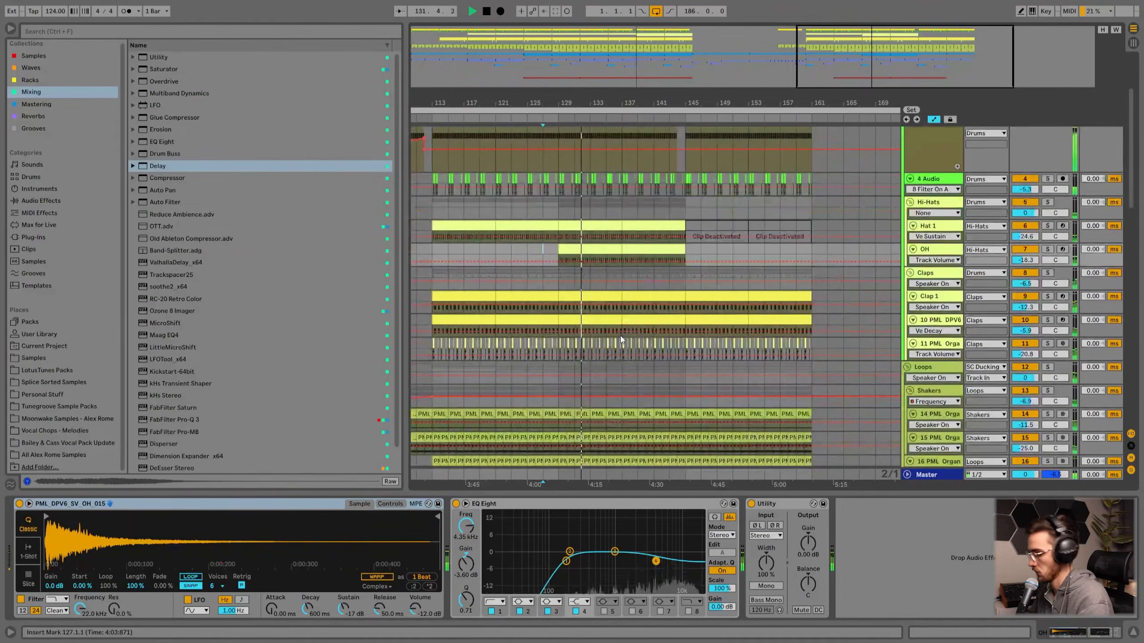
pyautogui.scroll(-3, 656, 285)
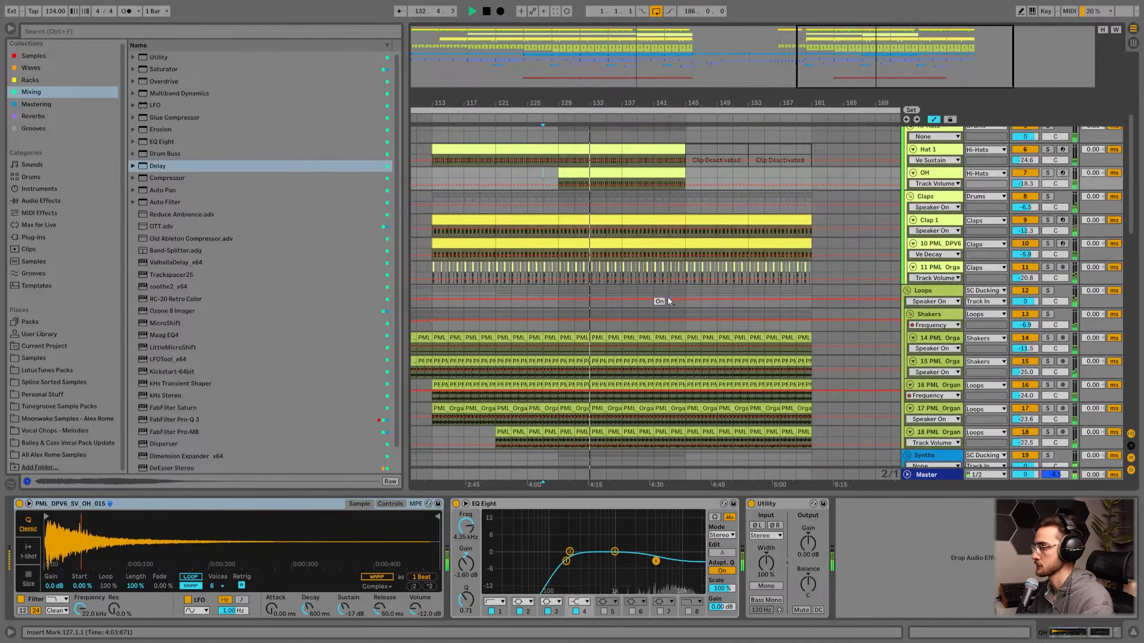
pyautogui.click(669, 292)
pyautogui.moveTo(688, 104); pyautogui.dragTo(663, 115)
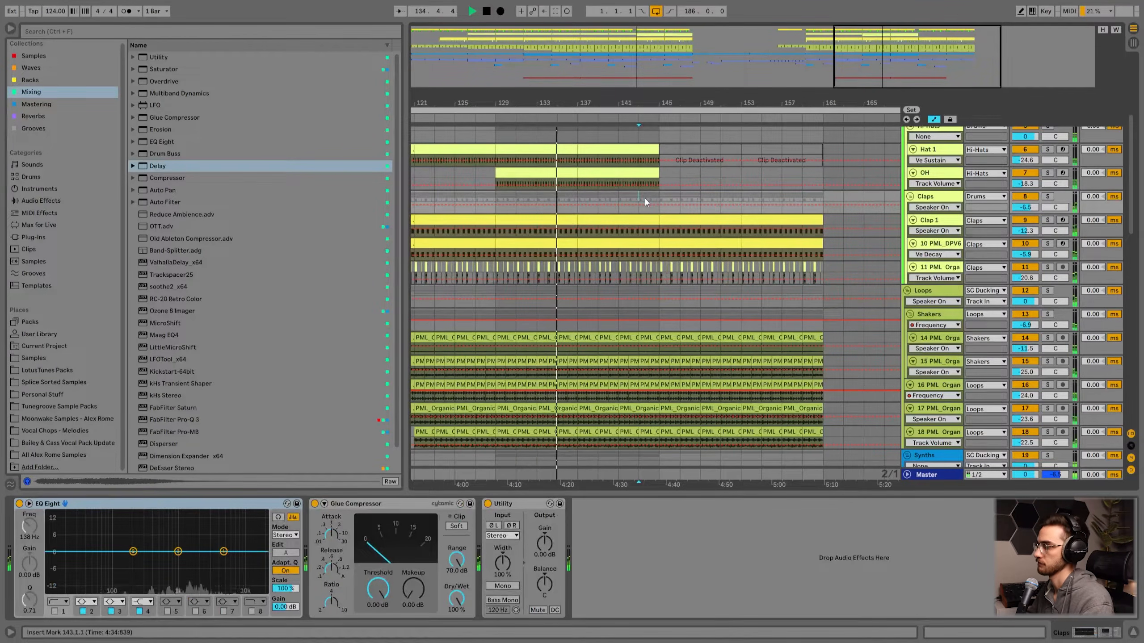
pyautogui.scroll(2, 646, 201)
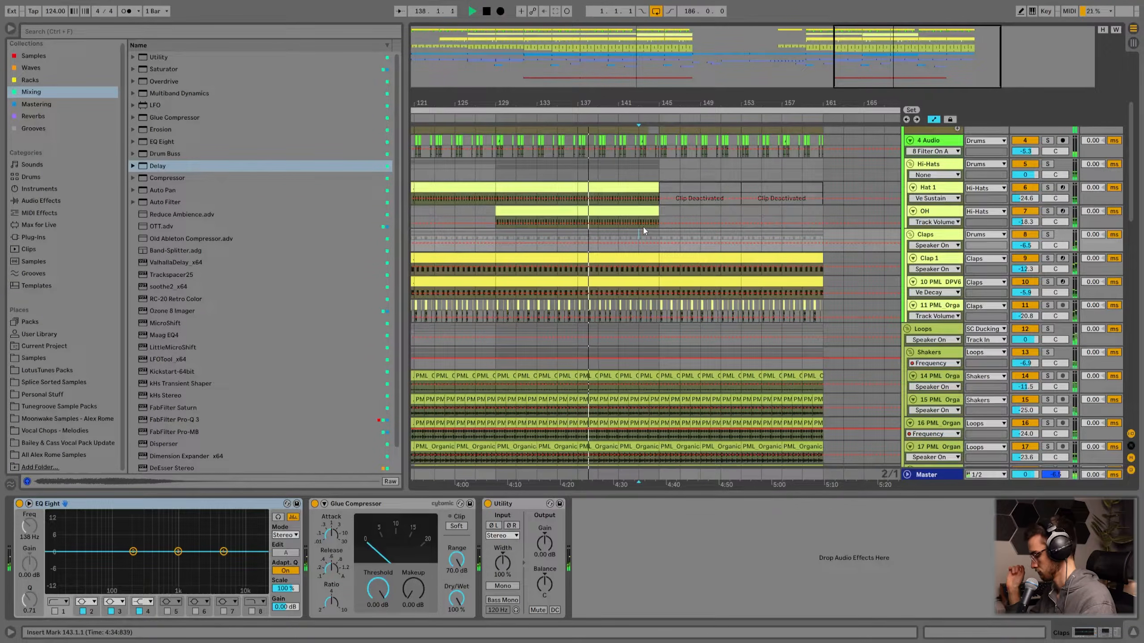
pyautogui.scroll(-2, 670, 229)
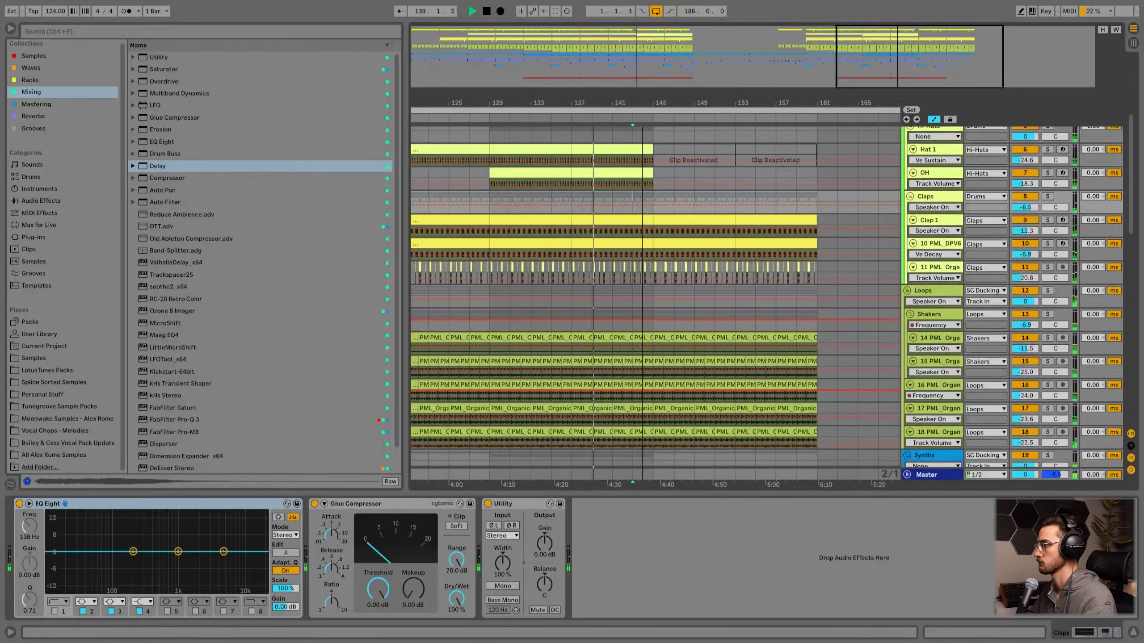
pyautogui.scroll(-2, 554, 239)
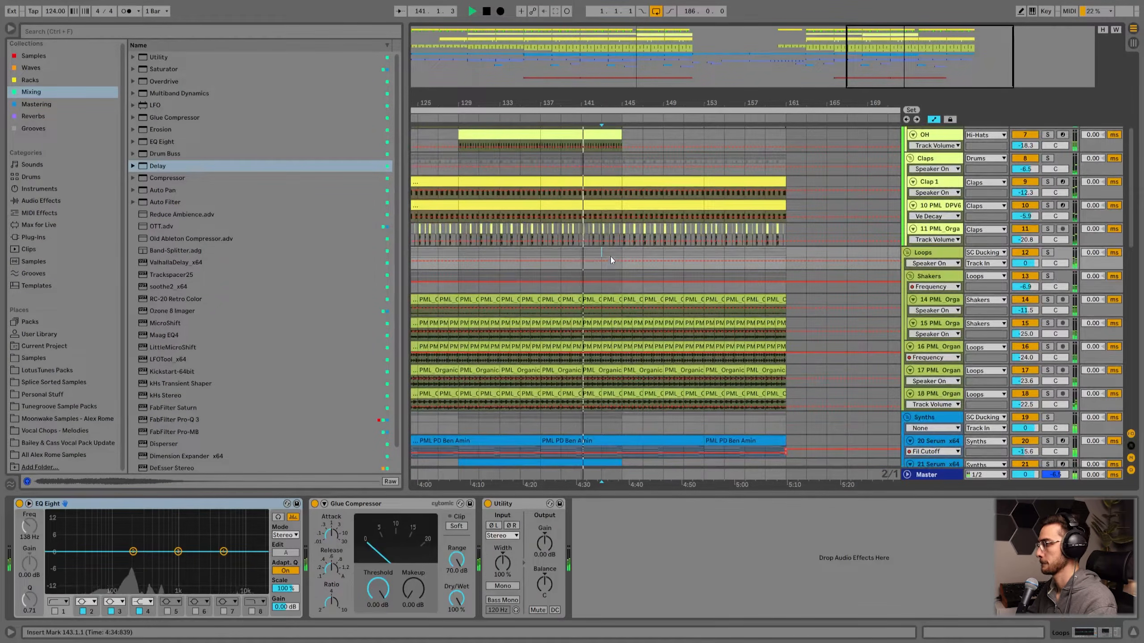
pyautogui.scroll(3, 619, 254)
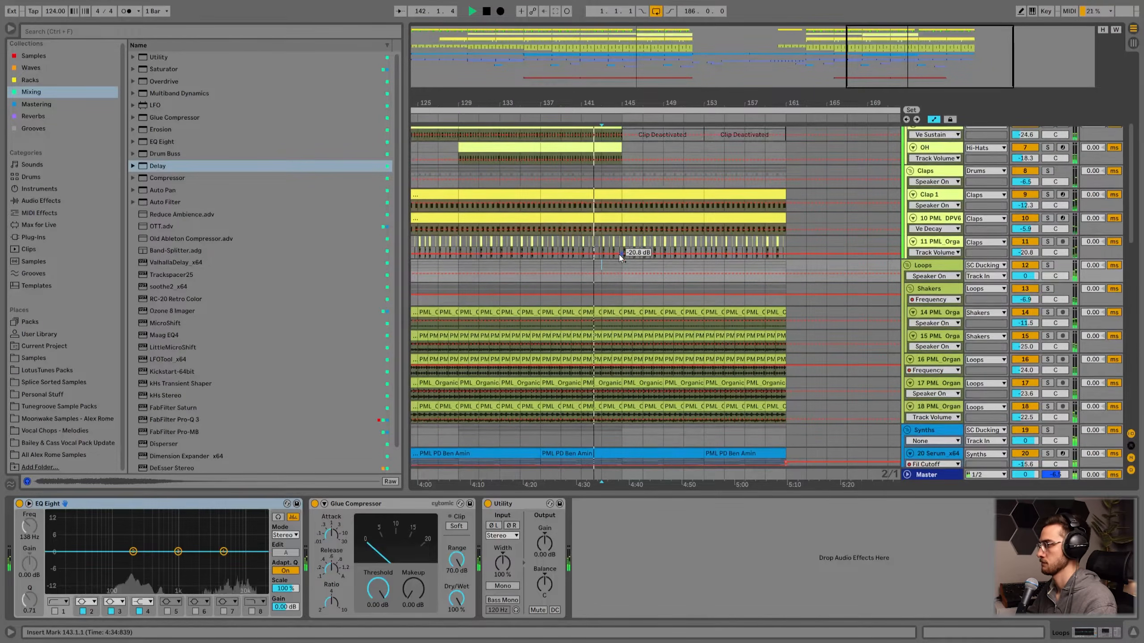
pyautogui.click(622, 229)
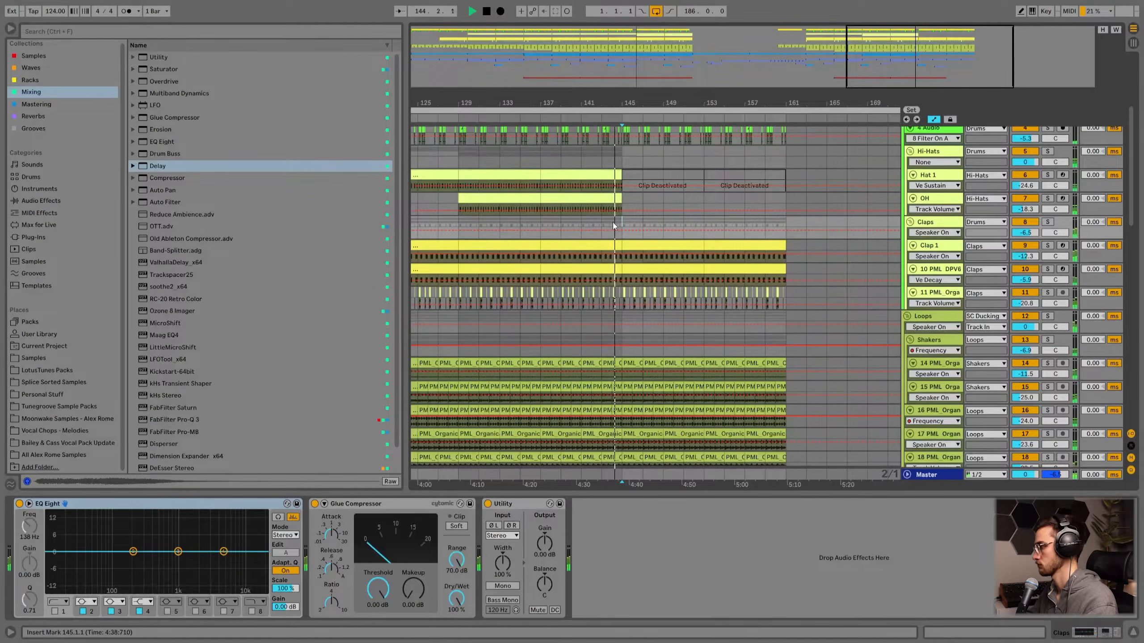
pyautogui.scroll(-3, 615, 226)
pyautogui.scroll(7, 654, 275)
pyautogui.scroll(-20, 633, 265)
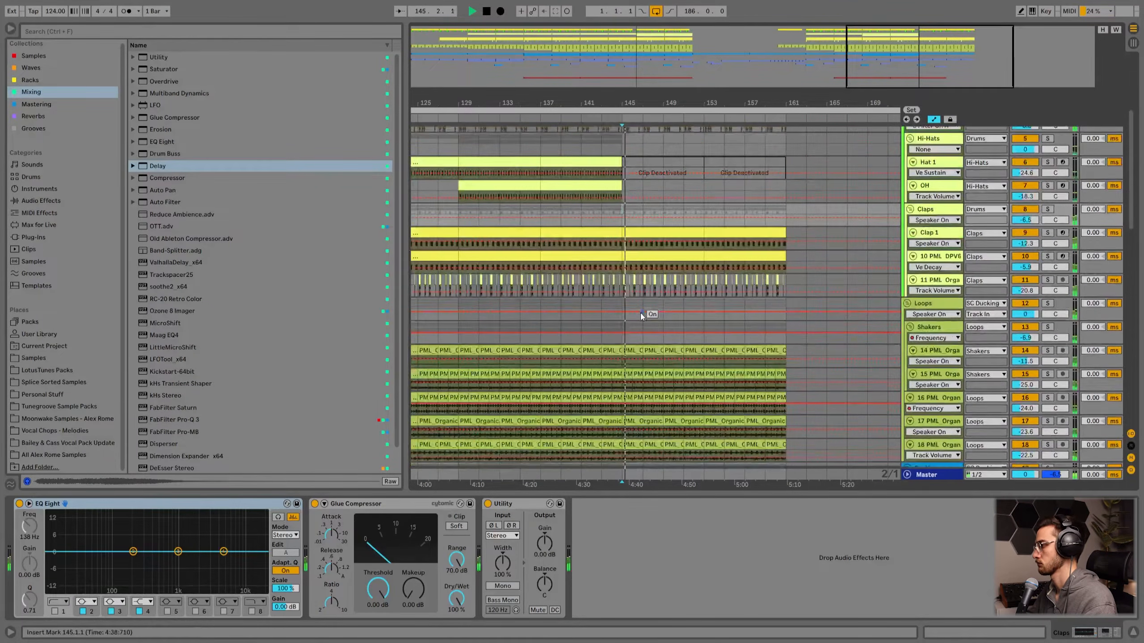
pyautogui.scroll(18, 629, 345)
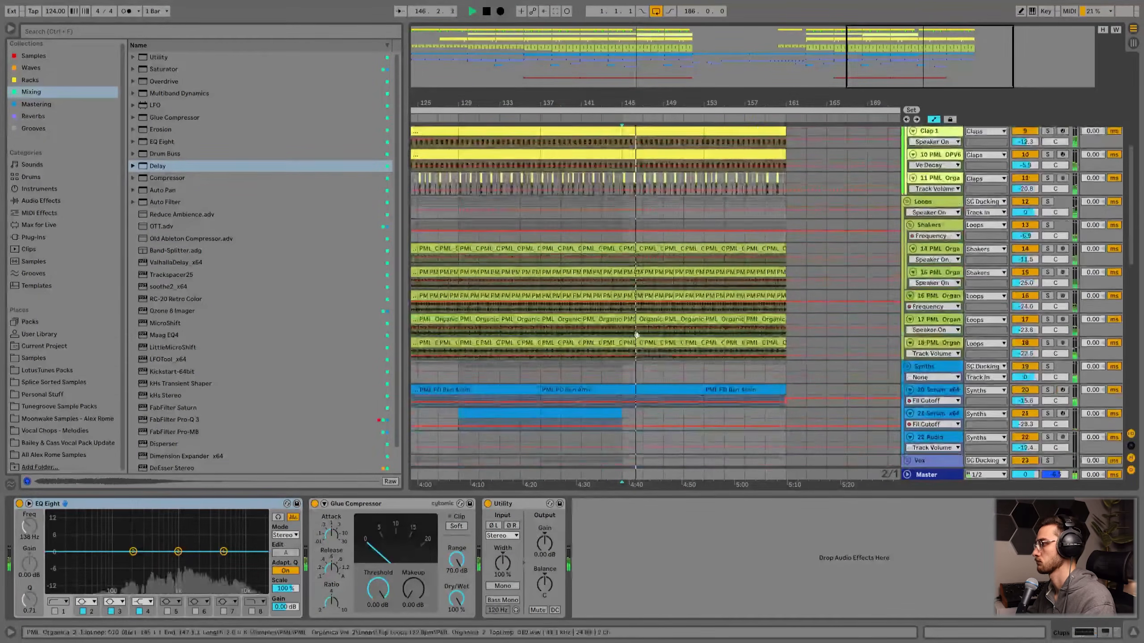
# - Reactivate the two deactivated Hat 1 clips between bars 145 and 161
pyautogui.click(656, 170)
pyautogui.keyDown('shift'); pyautogui.click(733, 167); pyautogui.keyUp('shift')
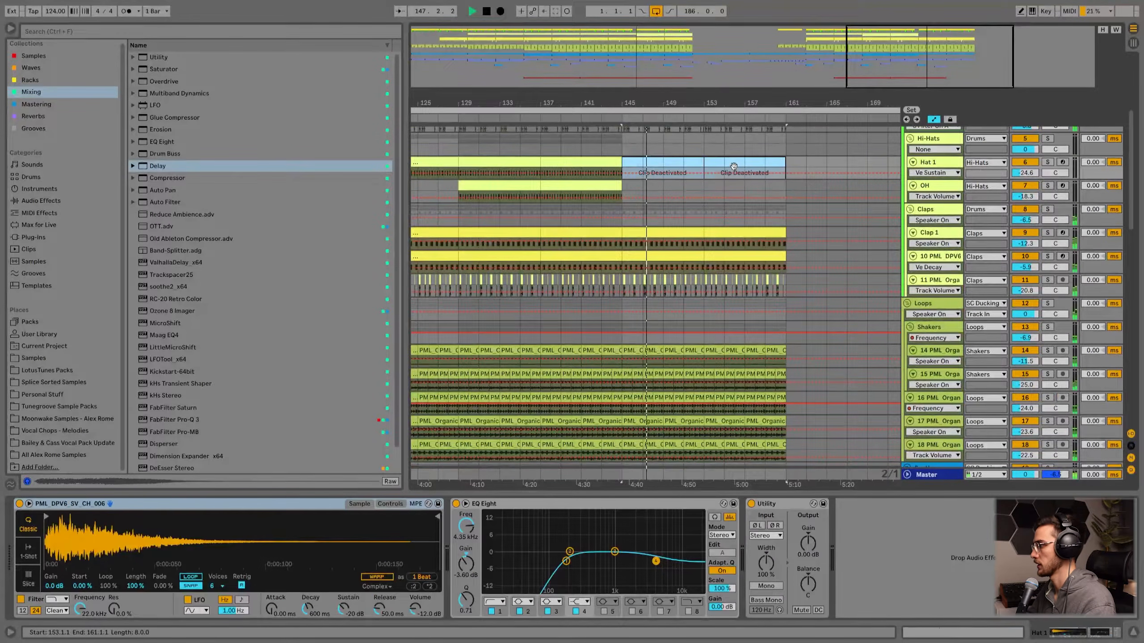
pyautogui.press('0')
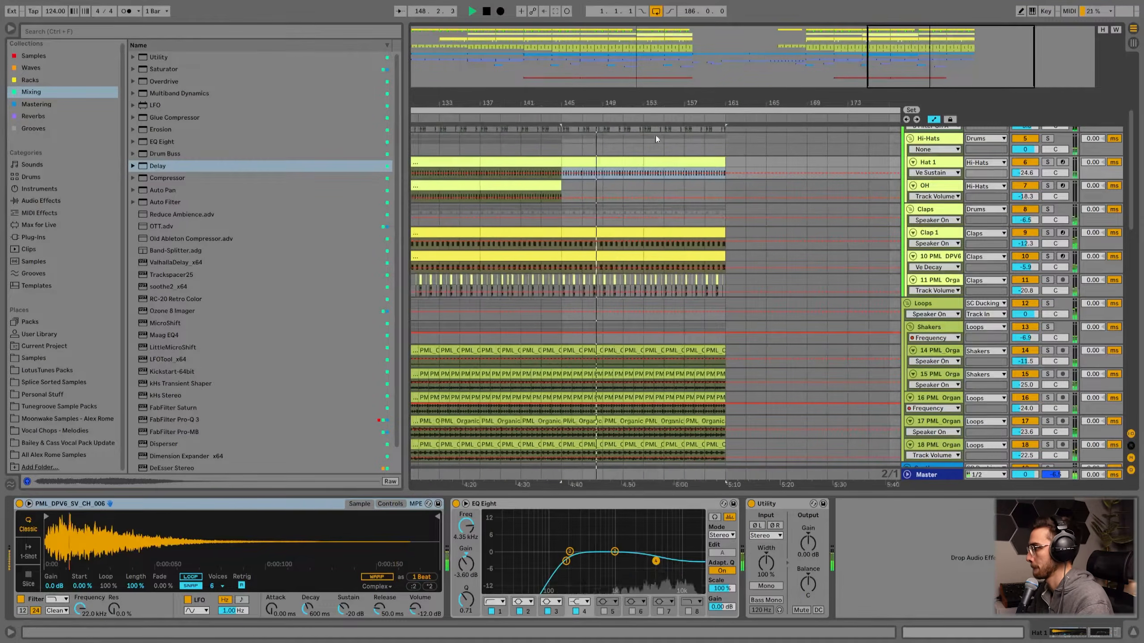
# - Slope the Auto Filter frequency automation on vocal drone track 24 down from bar 145 to a low cutoff at bar 161
pyautogui.scroll(-8, 653, 252)
pyautogui.click(681, 299)
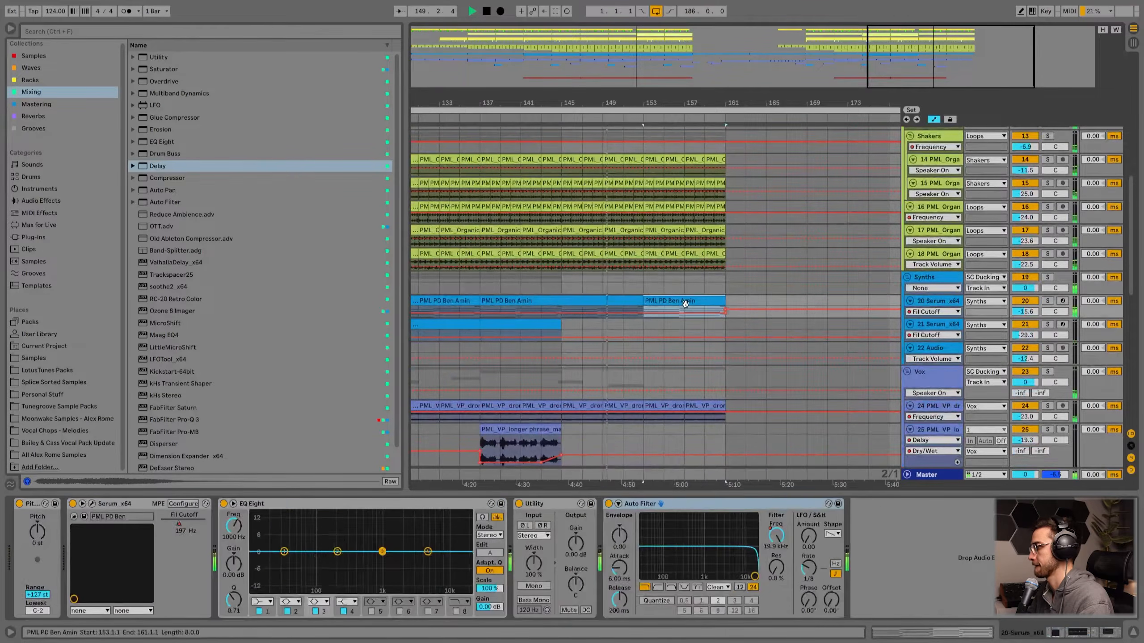
pyautogui.scroll(-4, 653, 345)
pyautogui.click(693, 326)
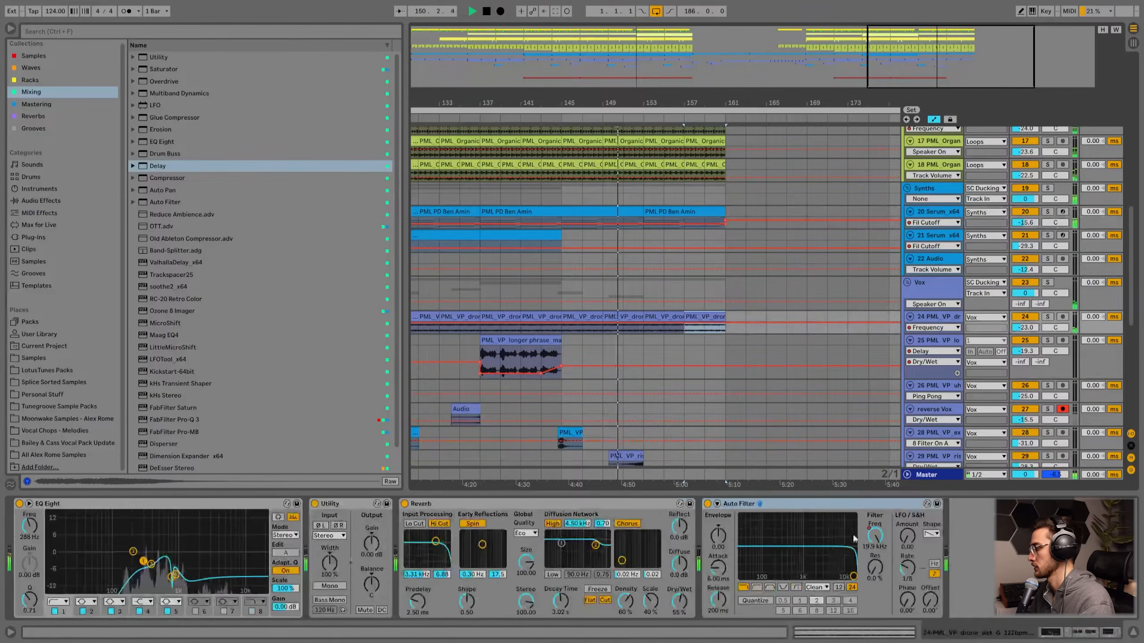
pyautogui.click(563, 324)
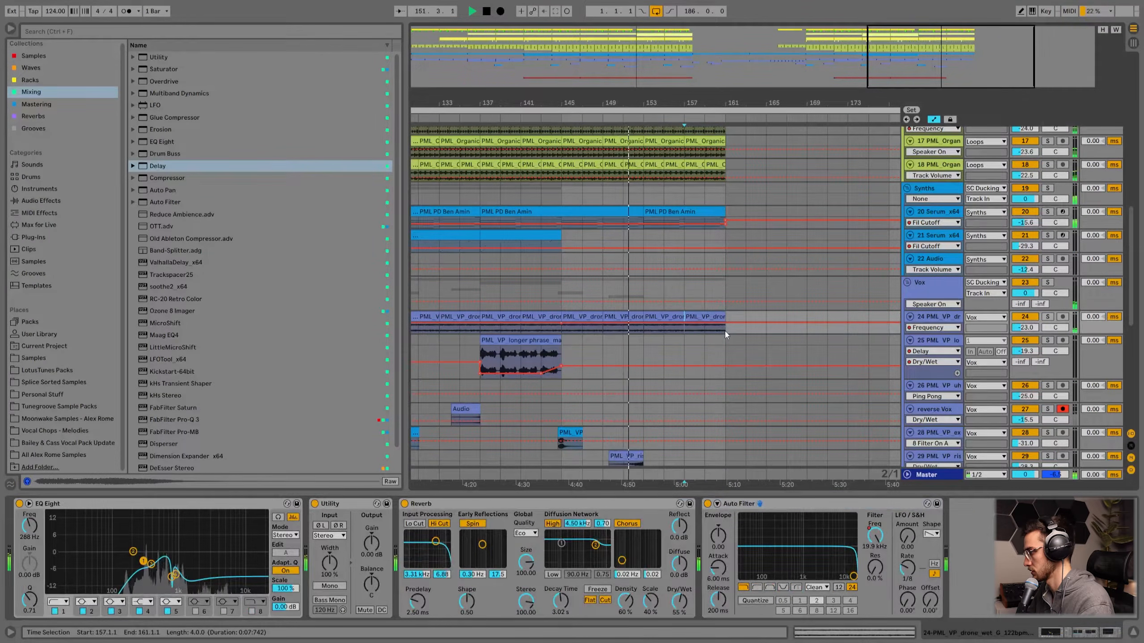
pyautogui.moveTo(727, 328); pyautogui.dragTo(726, 329)
# - Duplicate the last two vocal drone clips into bars 161 to 169, and clear the filter frequency automation between bars 161 and 165
pyautogui.click(662, 317)
pyautogui.keyDown('shift'); pyautogui.click(700, 317); pyautogui.keyUp('shift')
pyautogui.hotkey('ctrl', 'd')
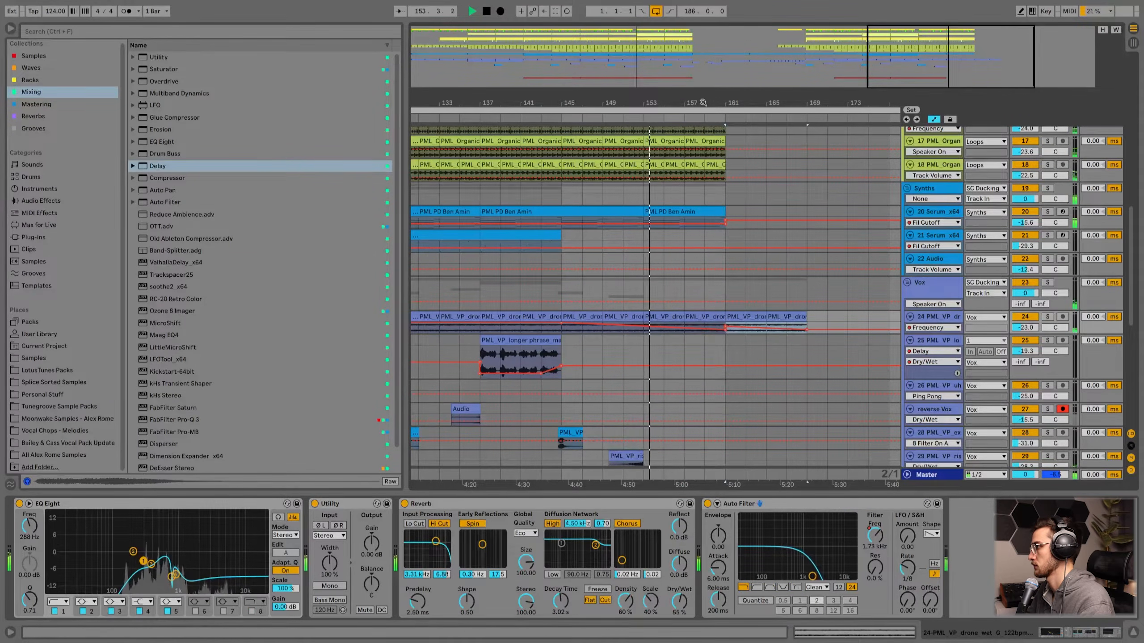
pyautogui.scroll(-4, 759, 246)
pyautogui.click(747, 329)
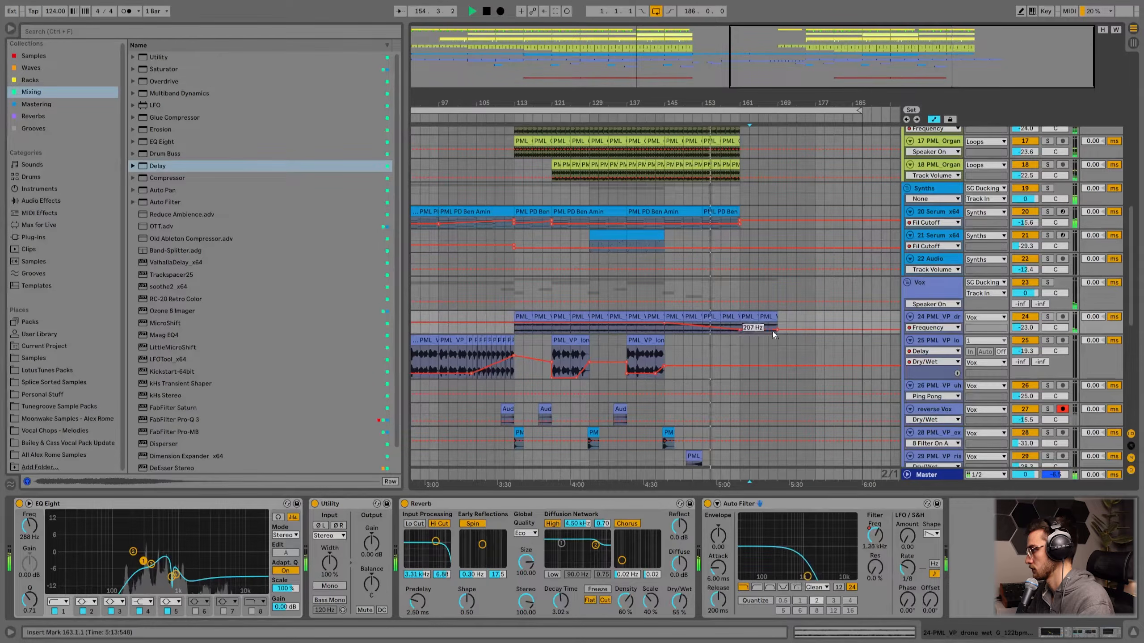
pyautogui.moveTo(760, 332); pyautogui.dragTo(741, 332)
pyautogui.press('Delete')
# - Try lengthening the last PML PD Ben Amin clip on Serum track 20 to bar 169, and trim it back to bar 161
pyautogui.scroll(2, 763, 285)
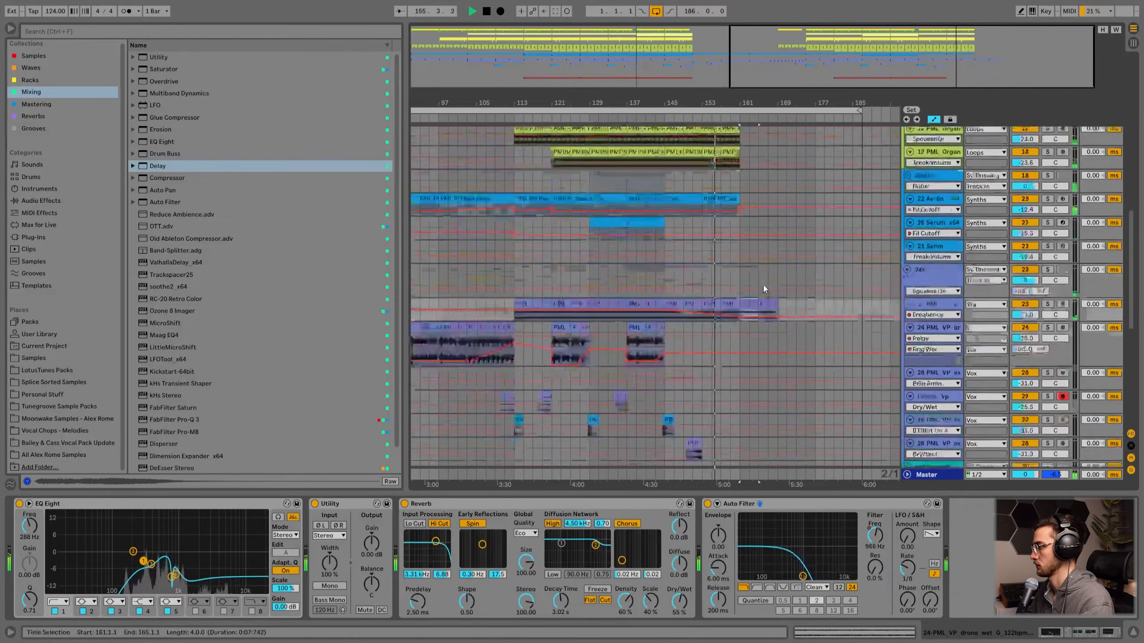
pyautogui.click(688, 238)
pyautogui.click(726, 237)
pyautogui.keyDown('shift'); pyautogui.click(677, 237); pyautogui.keyUp('shift')
pyautogui.click(723, 238)
pyautogui.moveTo(769, 239); pyautogui.dragTo(777, 238)
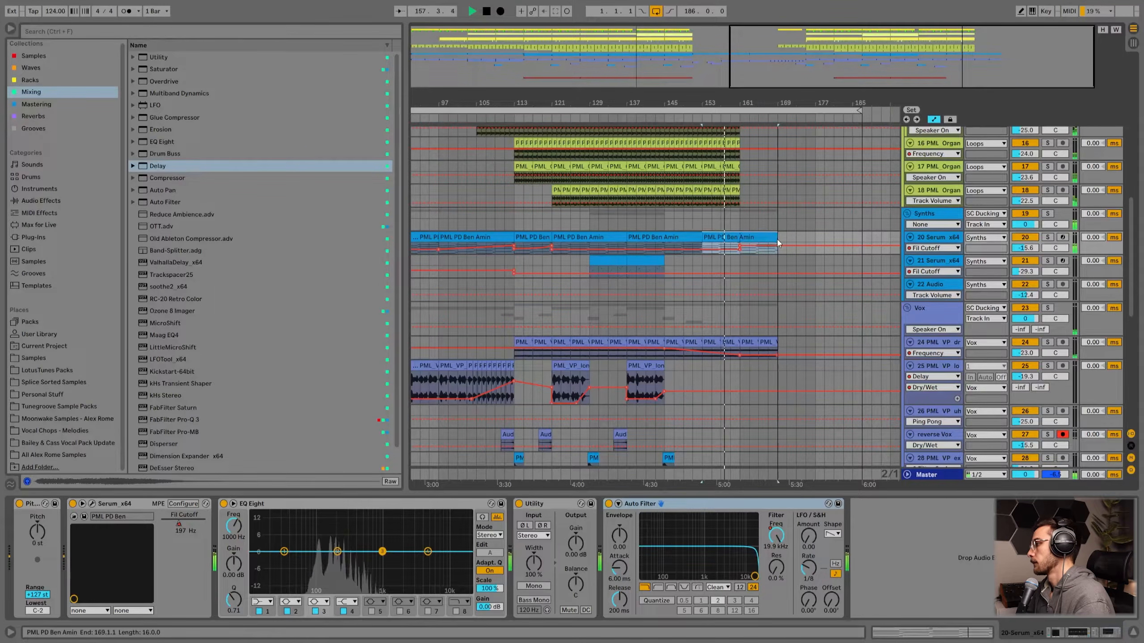
pyautogui.moveTo(739, 103); pyautogui.dragTo(741, 149)
pyautogui.moveTo(916, 255); pyautogui.dragTo(915, 319)
pyautogui.click(780, 290)
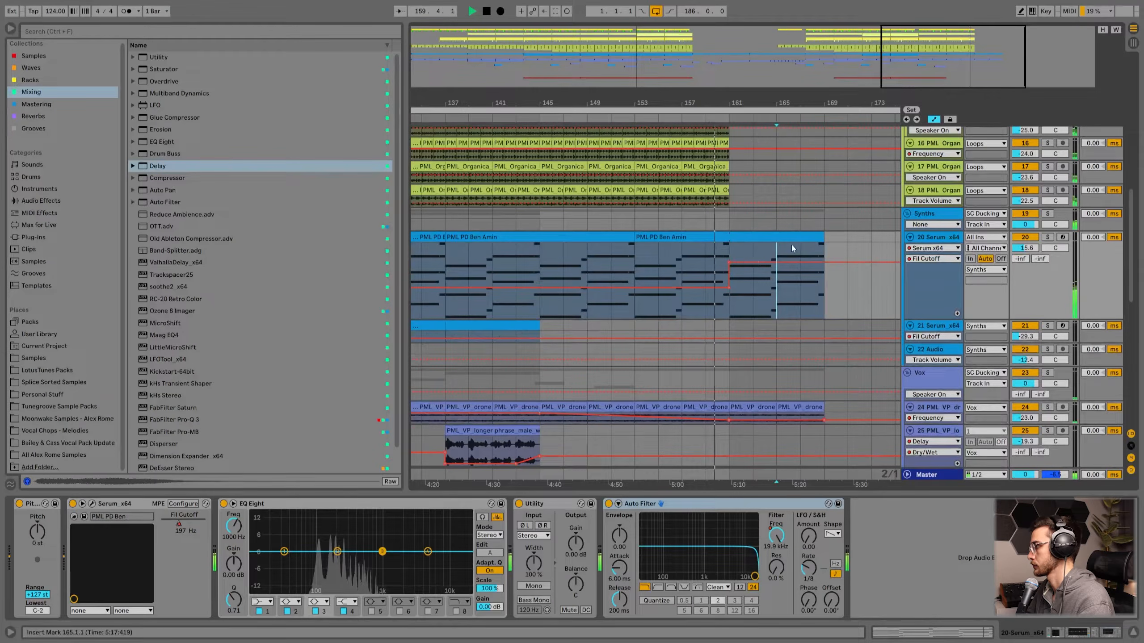
pyautogui.moveTo(822, 237); pyautogui.dragTo(729, 237)
# - Copy track 20's 16-bar Serum clip from bar 137 to bar 161, and slope the Fil Cutoff automation down from bar 153 to 177
pyautogui.click(568, 237)
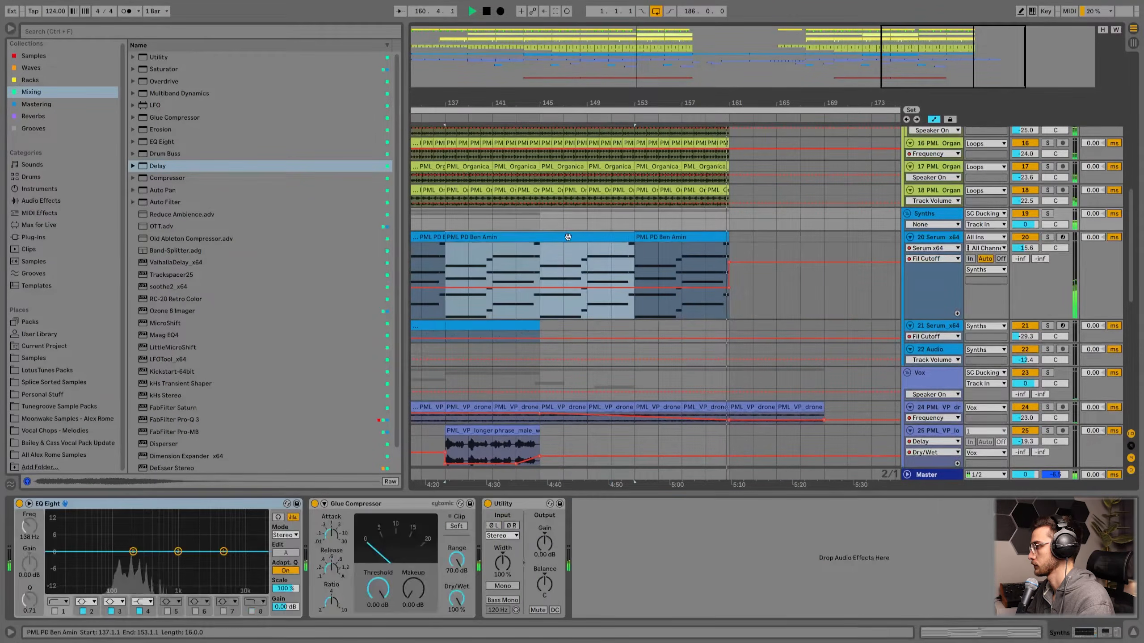
pyautogui.keyDown('ctrl'); pyautogui.moveTo(568, 237); pyautogui.dragTo(852, 237); pyautogui.keyUp('ctrl')
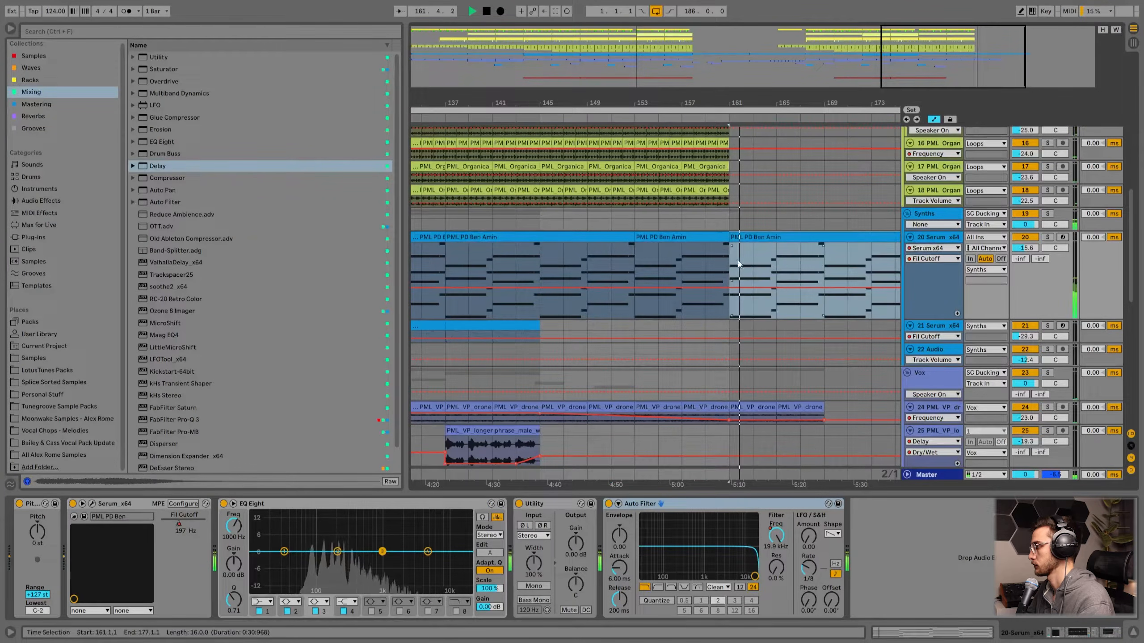
pyautogui.click(730, 274)
pyautogui.press('w')
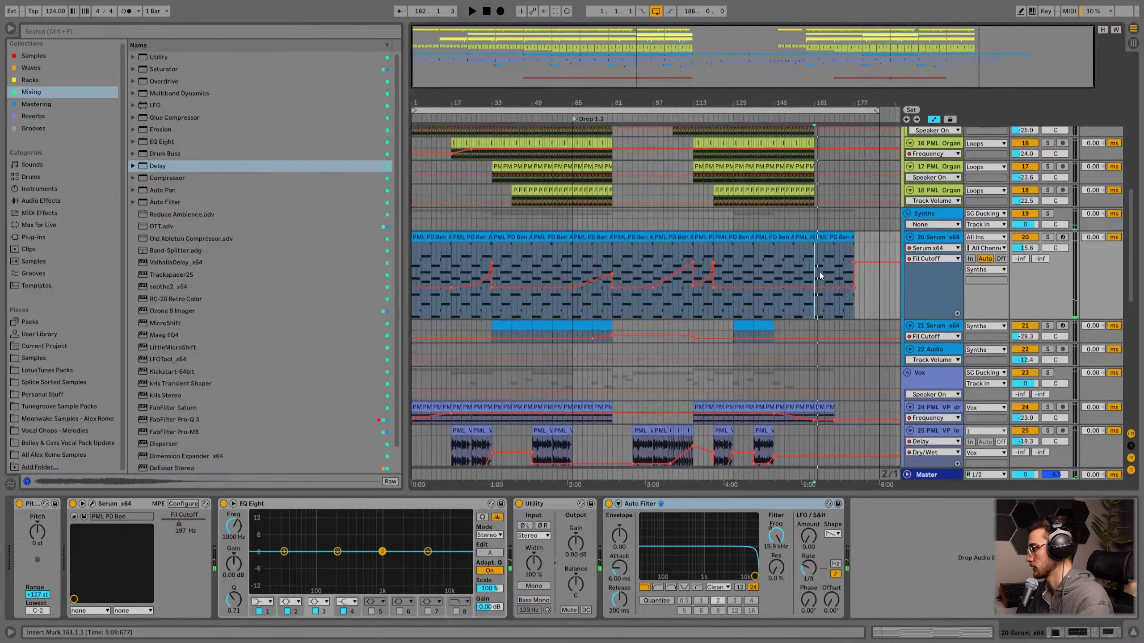
pyautogui.click(854, 264)
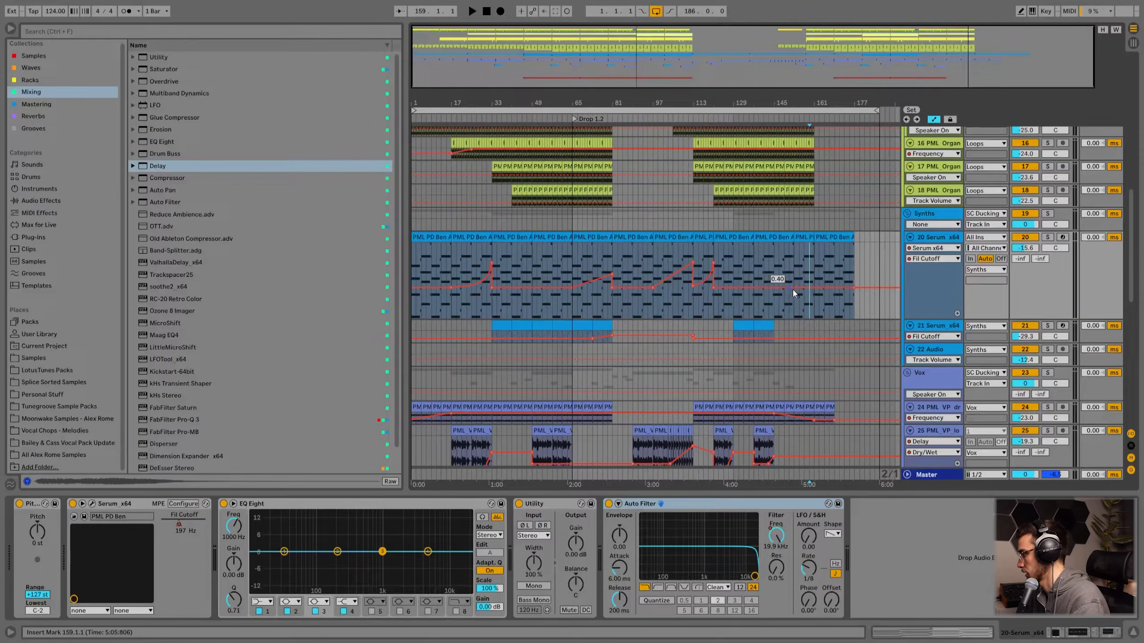
pyautogui.moveTo(855, 288); pyautogui.dragTo(855, 300)
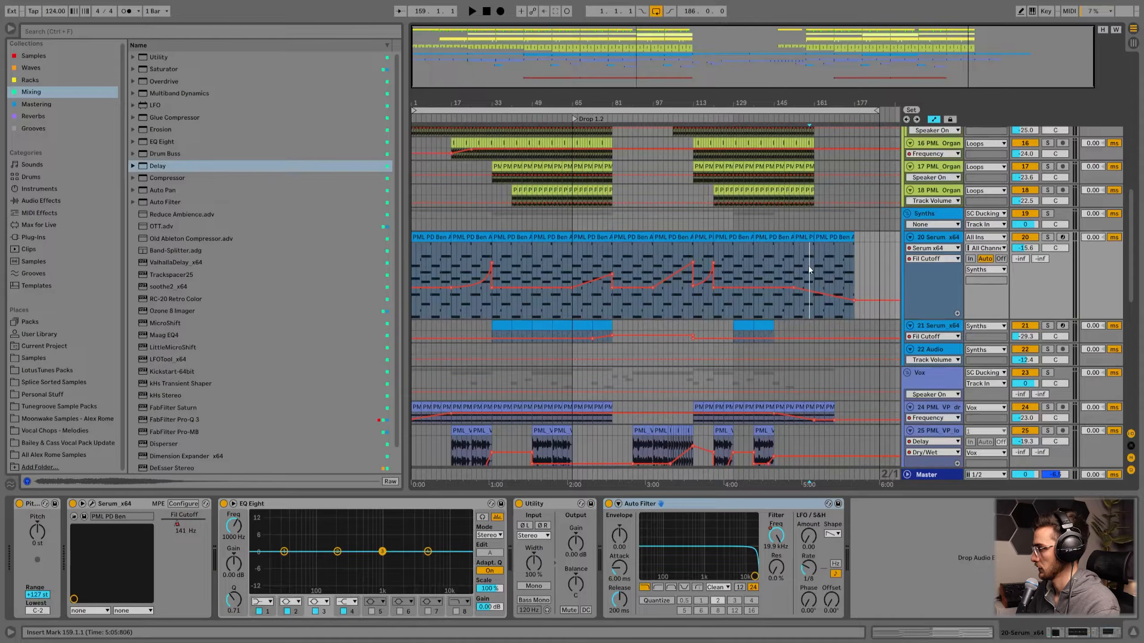
# - Duplicate bars 153 to 161 of all drum, clap and loop tracks into bars 161 to 169
pyautogui.moveTo(821, 112); pyautogui.dragTo(776, 208)
pyautogui.scroll(5, 775, 208)
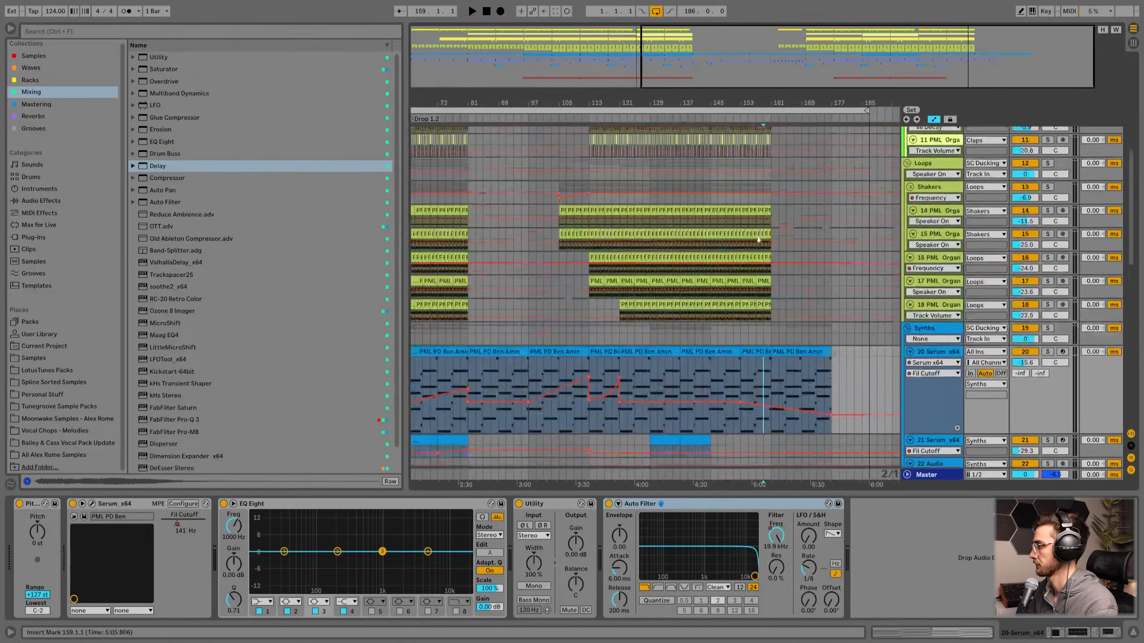
pyautogui.scroll(3, 755, 195)
pyautogui.moveTo(758, 104); pyautogui.dragTo(756, 204)
pyautogui.press('space')
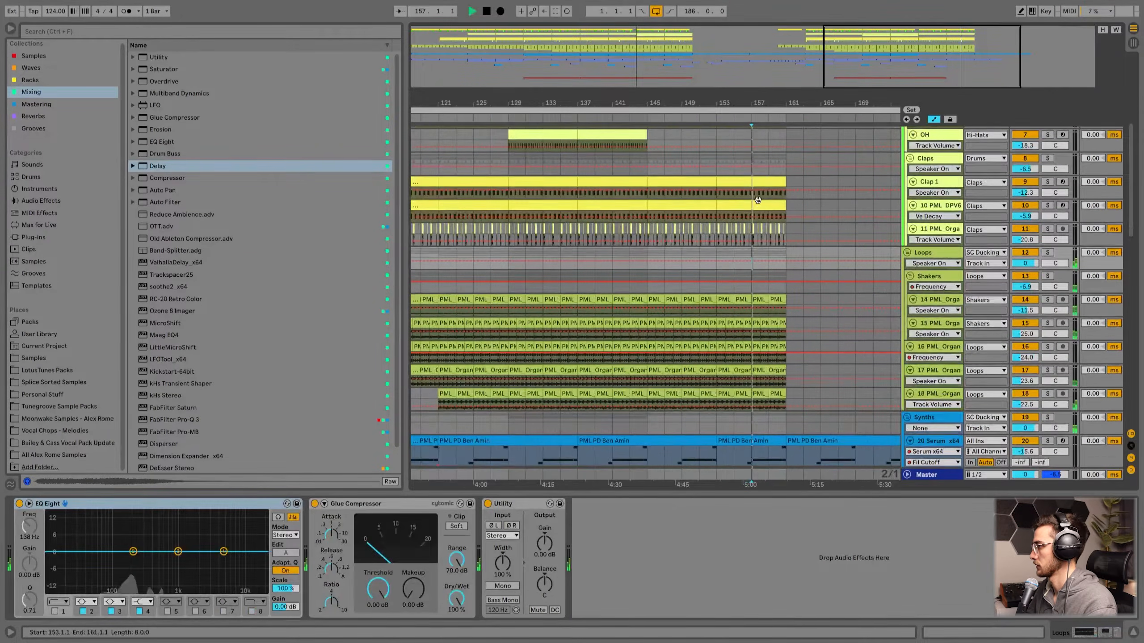
pyautogui.scroll(3, 750, 212)
pyautogui.scroll(3, 741, 225)
pyautogui.moveTo(716, 133); pyautogui.dragTo(786, 401)
pyautogui.scroll(-7, 785, 399)
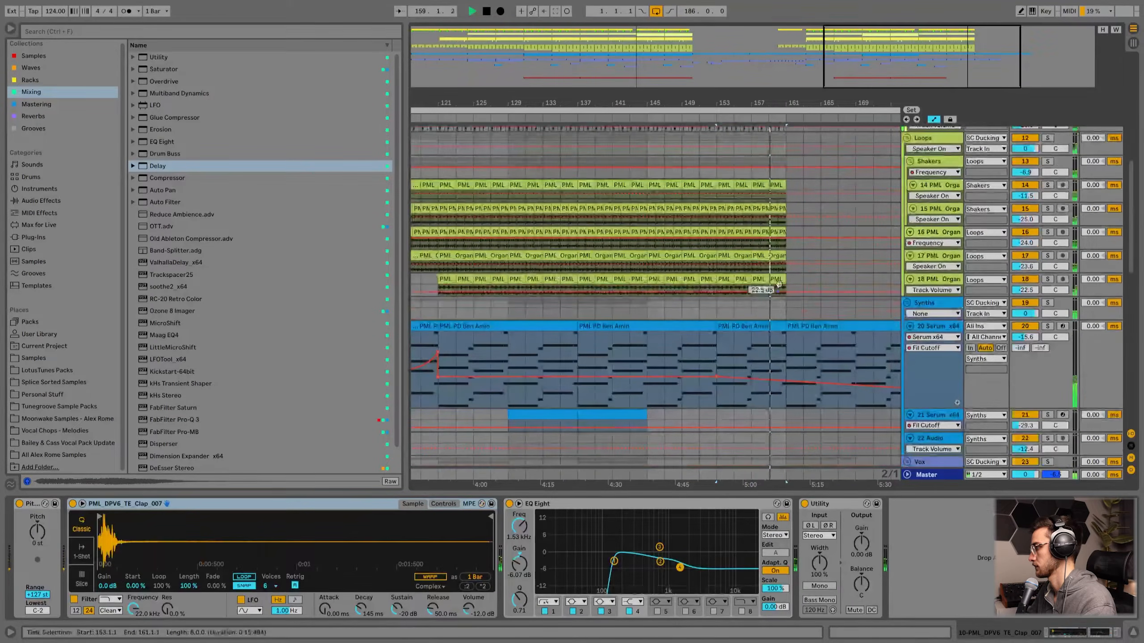
pyautogui.keyDown('shift'); pyautogui.click(783, 278); pyautogui.keyUp('shift')
pyautogui.hotkey('ctrl', 'd')
# - Delete the duplicated TopLoop clips on loop track 18 between bars 161 and 169
pyautogui.scroll(5, 684, 223)
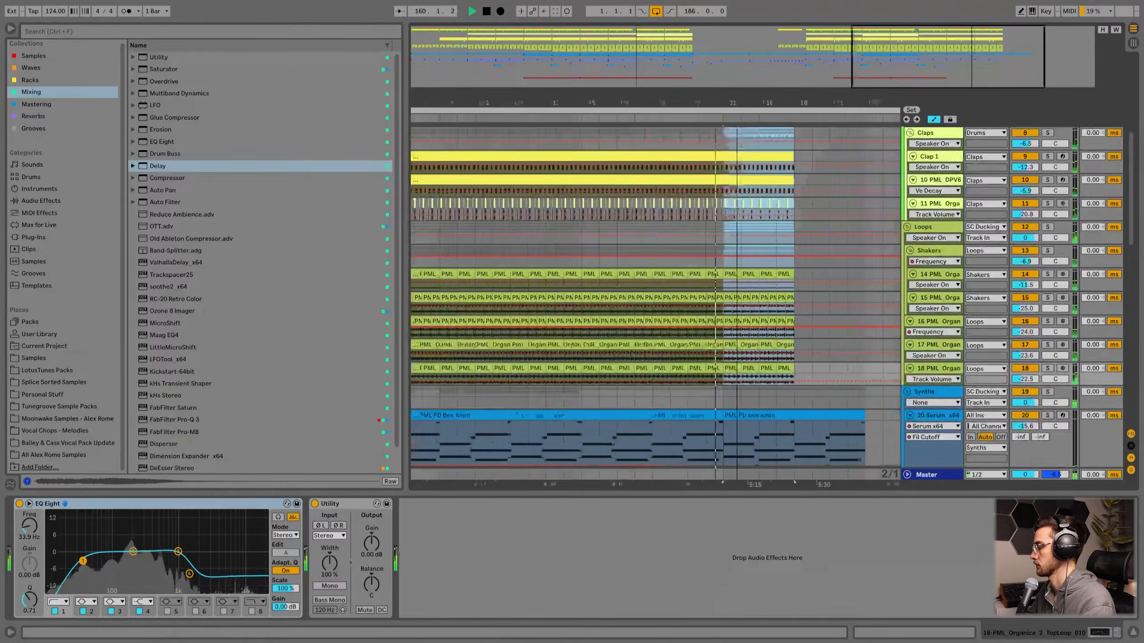
pyautogui.scroll(4, 668, 154)
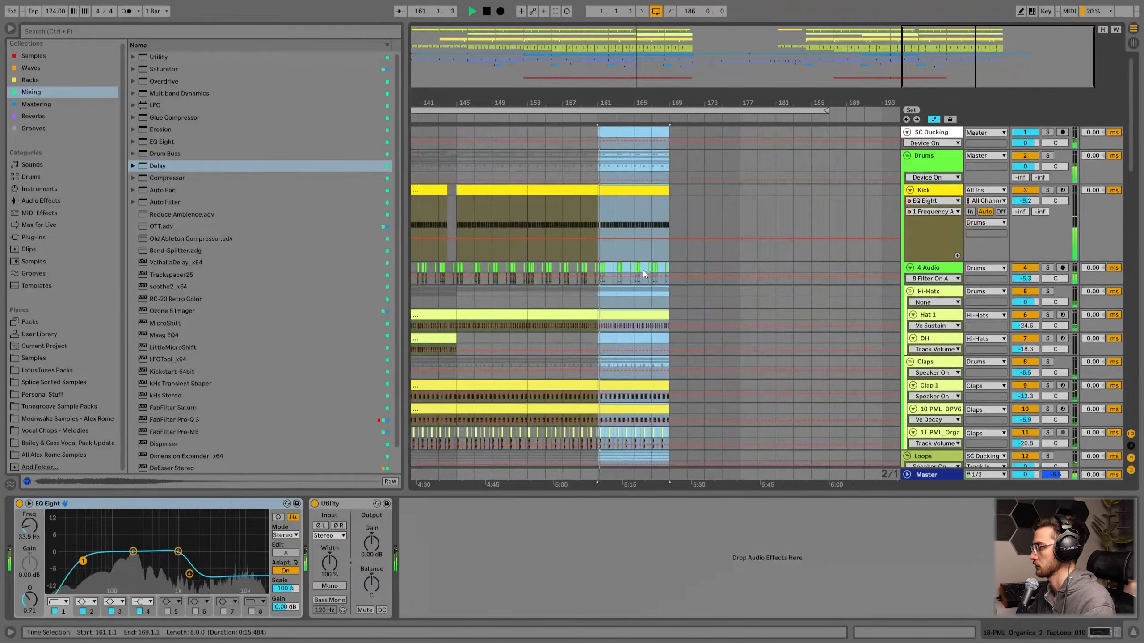
pyautogui.scroll(-2, 631, 270)
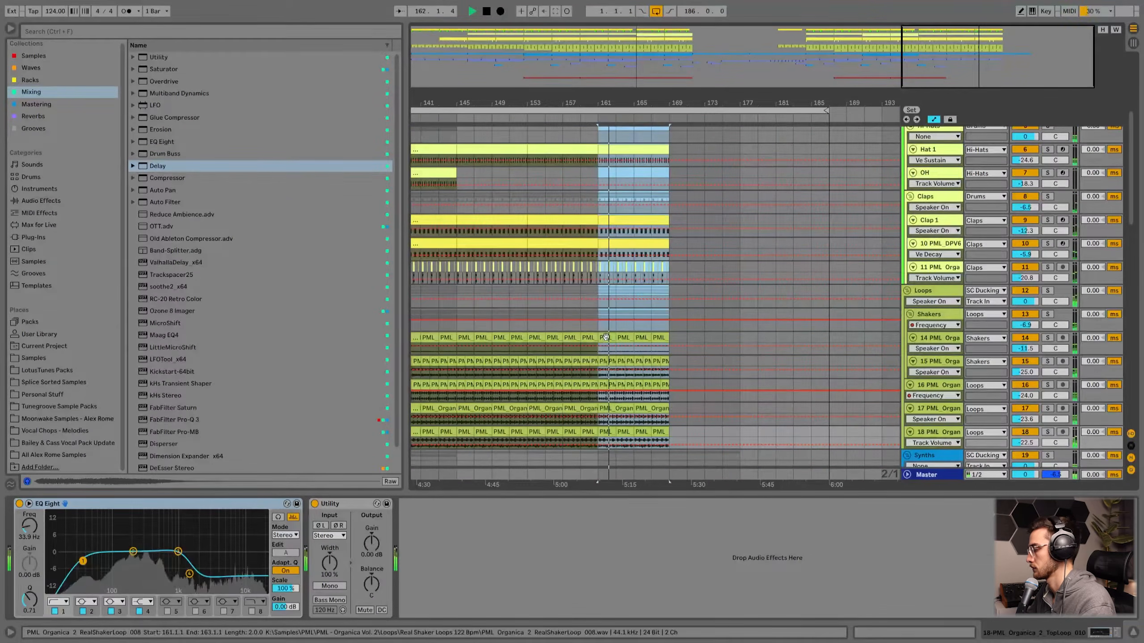
pyautogui.click(607, 341)
pyautogui.scroll(-1, 655, 318)
pyautogui.click(606, 357)
pyautogui.keyDown('shift'); pyautogui.click(658, 358); pyautogui.keyUp('shift')
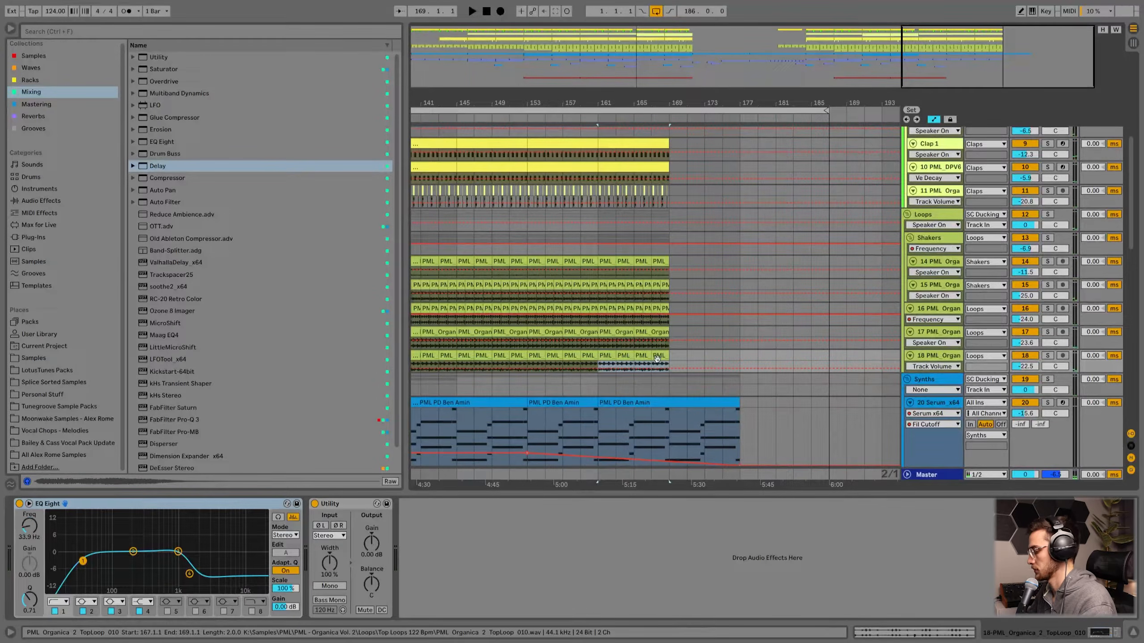
pyautogui.press('Delete')
# - Play the outro from bar 159 and examine its loop, synth and vocal layers
pyautogui.click(574, 380)
pyautogui.press('space')
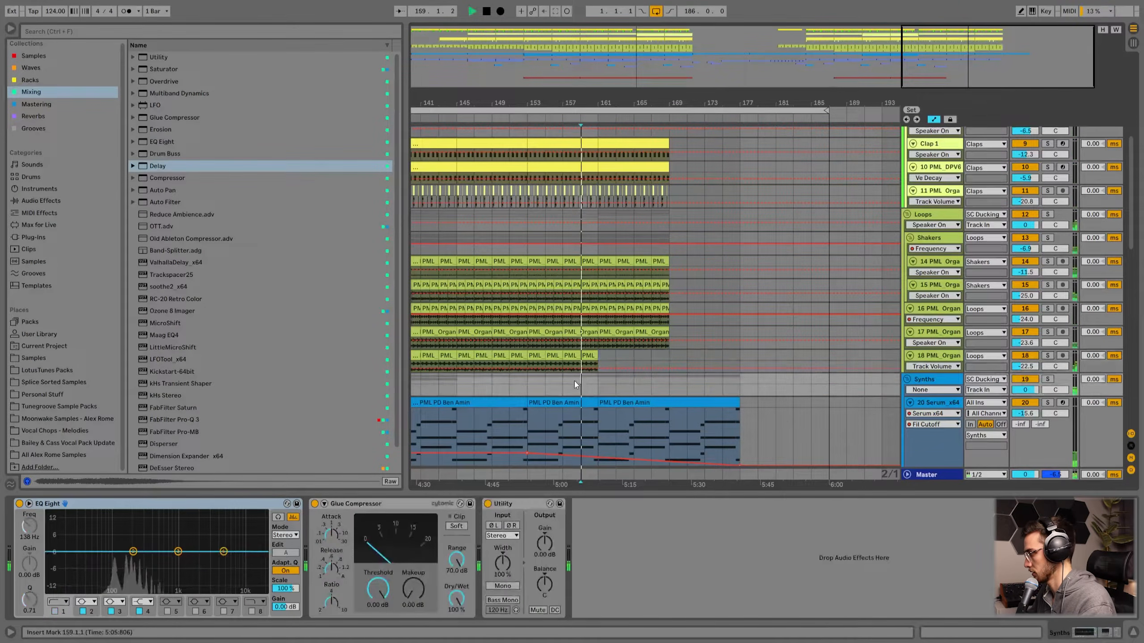
pyautogui.scroll(-8, 574, 380)
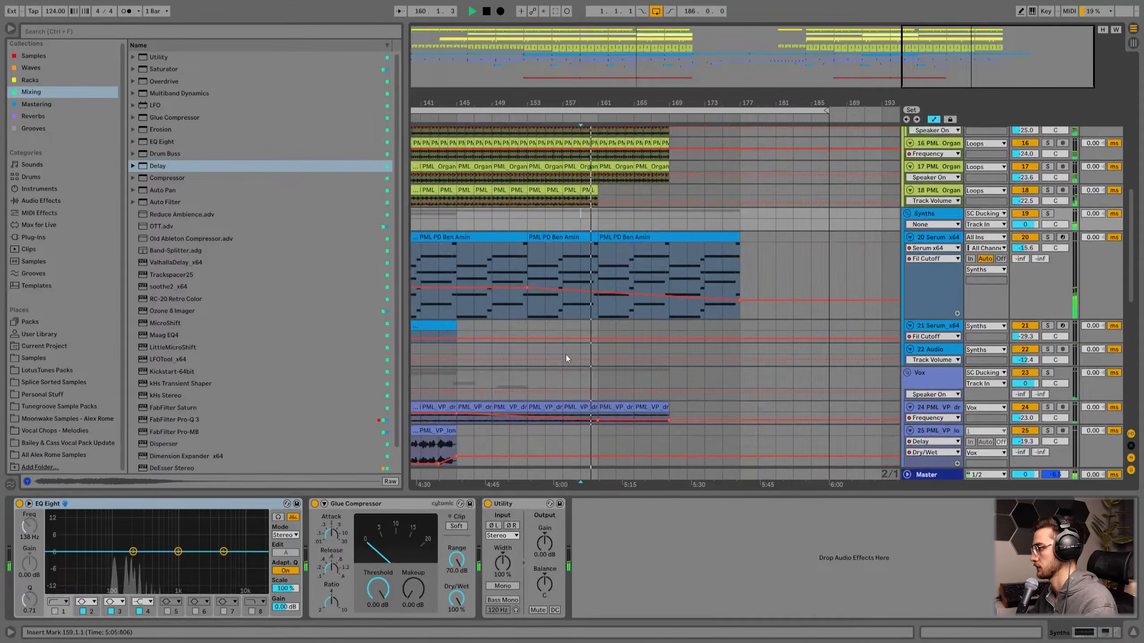
pyautogui.scroll(-2, 614, 384)
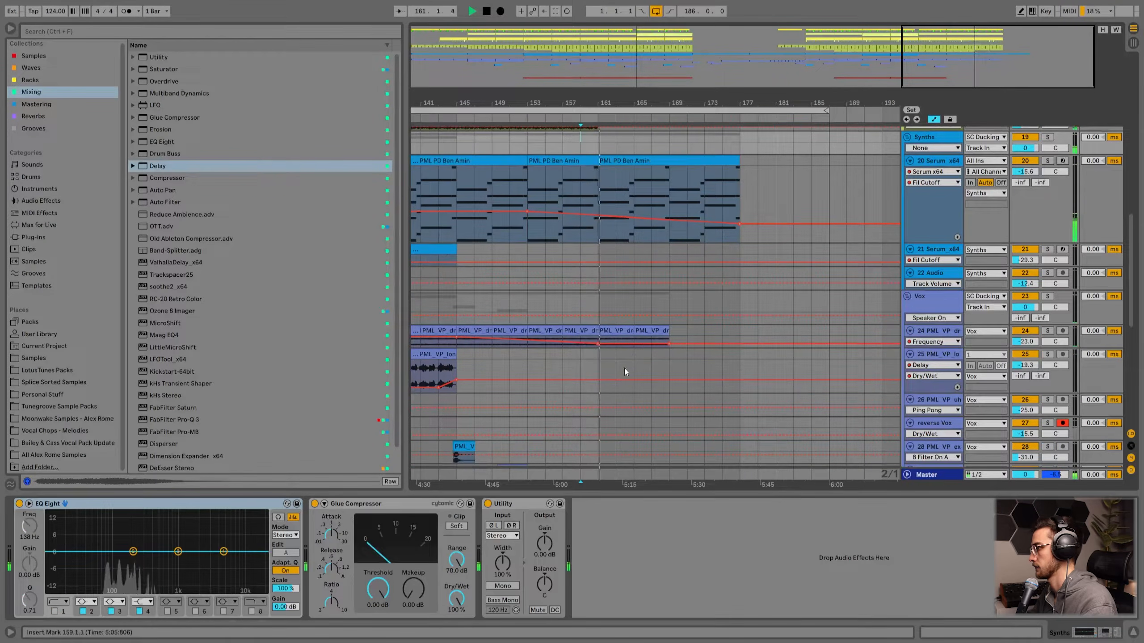
# - Duplicate track 24's vocal drone clips from bars 161–169 into bars 169–177, and extend its falling Frequency automation to bar 177
pyautogui.moveTo(667, 338); pyautogui.dragTo(618, 332)
pyautogui.hotkey('ctrl', 'd')
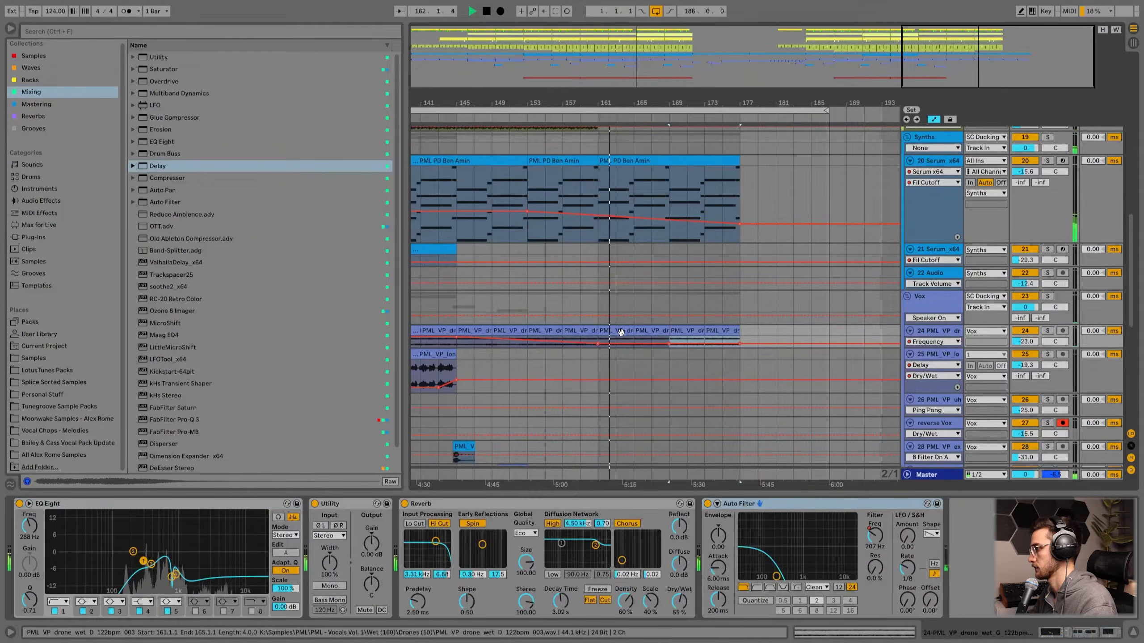
pyautogui.scroll(-3, 610, 372)
pyautogui.scroll(-1, 610, 377)
pyautogui.scroll(1, 700, 336)
pyautogui.click(598, 267)
pyautogui.click(738, 267)
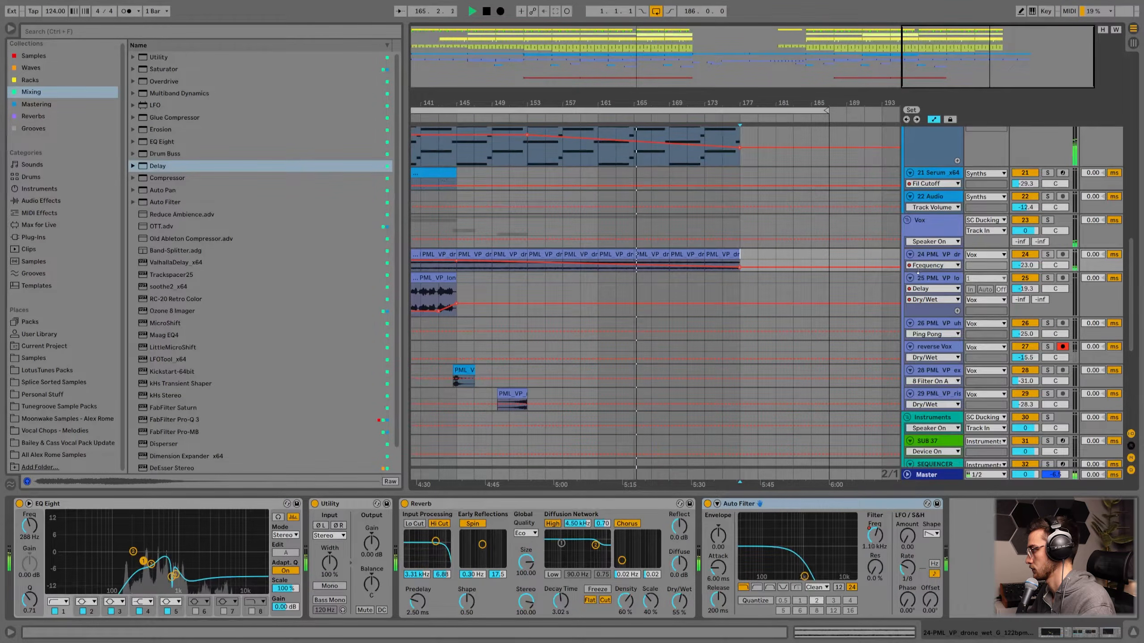
pyautogui.click(920, 287)
pyautogui.click(931, 265)
pyautogui.click(725, 310)
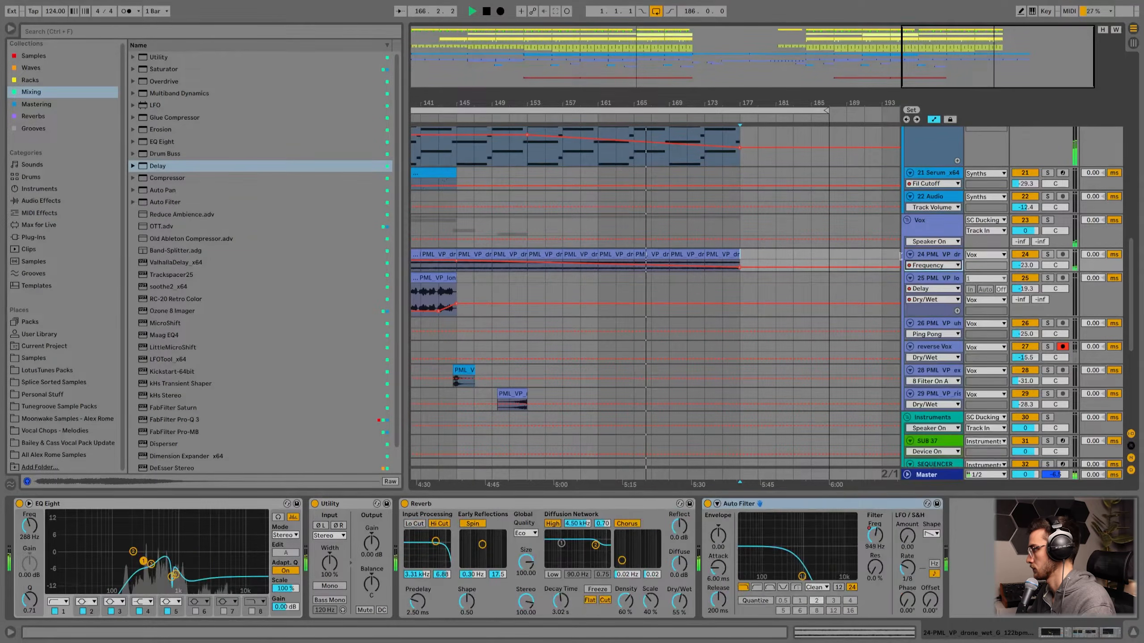
# - Lower track 20's Fil Cutoff automation at bar 177 and bend the slope into a curve that falls faster towards the end
pyautogui.scroll(3, 725, 311)
pyautogui.moveTo(740, 275); pyautogui.dragTo(678, 273)
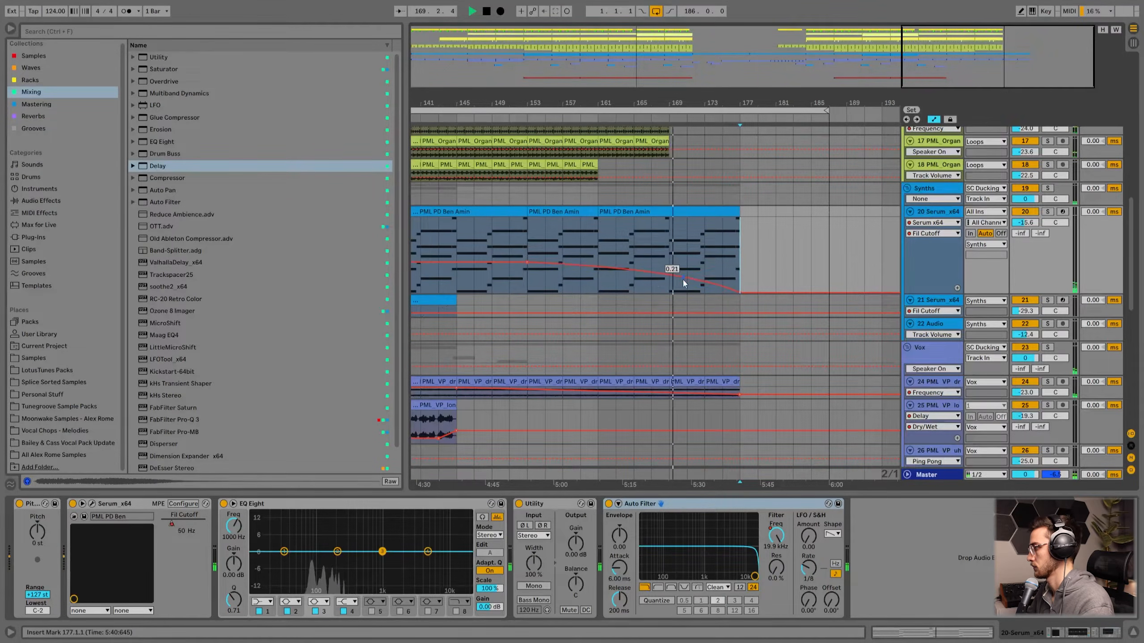
pyautogui.scroll(2, 679, 275)
pyautogui.press('space')
# - Duplicate bars 161 to 169 of the loop, clap and drum tracks into bars 169 to 177
pyautogui.click(652, 232)
pyautogui.scroll(2, 647, 246)
pyautogui.keyDown('shift'); pyautogui.click(607, 248); pyautogui.keyUp('shift')
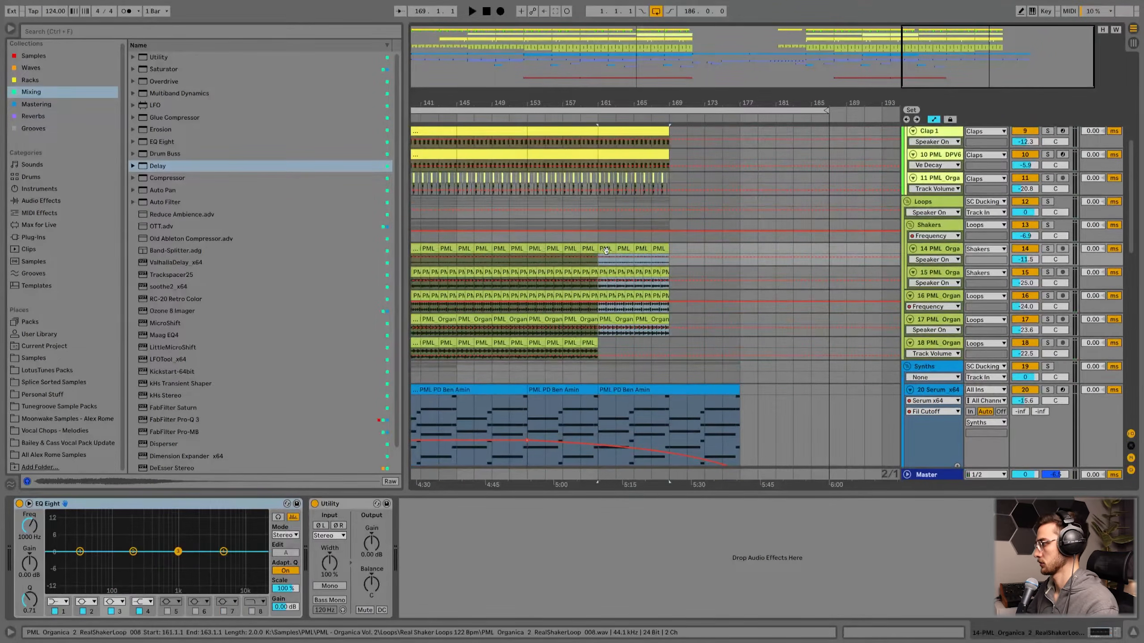
pyautogui.hotkey('ctrl', 'd')
pyautogui.scroll(2, 654, 241)
pyautogui.moveTo(673, 273); pyautogui.dragTo(596, 79)
pyautogui.hotkey('ctrl', 'd')
pyautogui.click(647, 195)
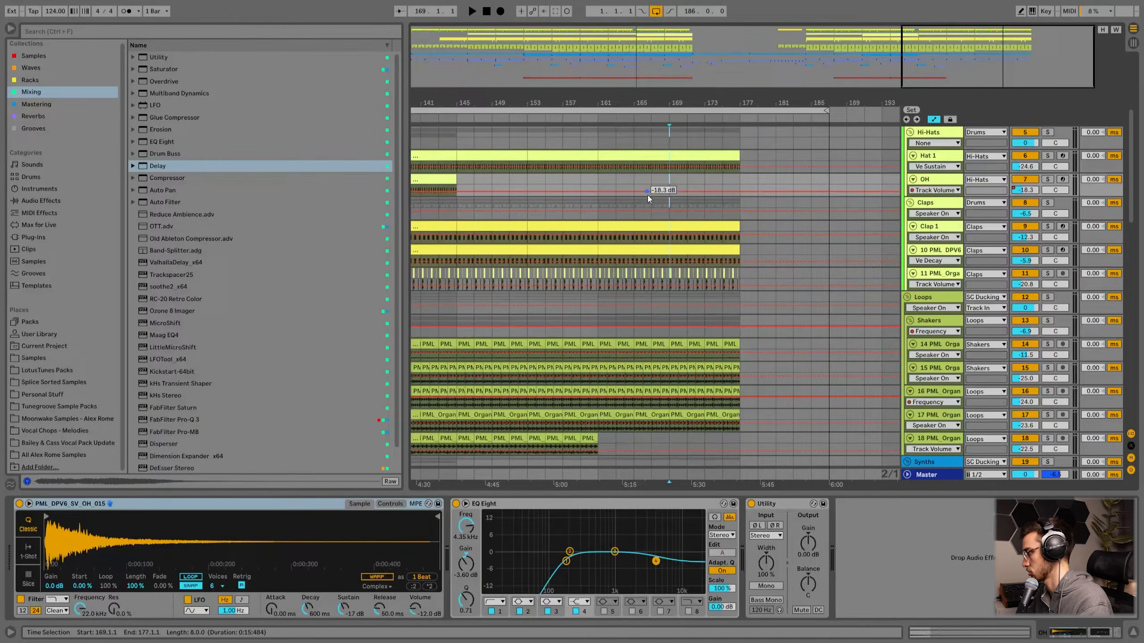
pyautogui.click(649, 209)
# - Automate the Shakers group's Auto Filter Frequency to fall in a curve from bar 161 to bar 177
pyautogui.click(931, 298)
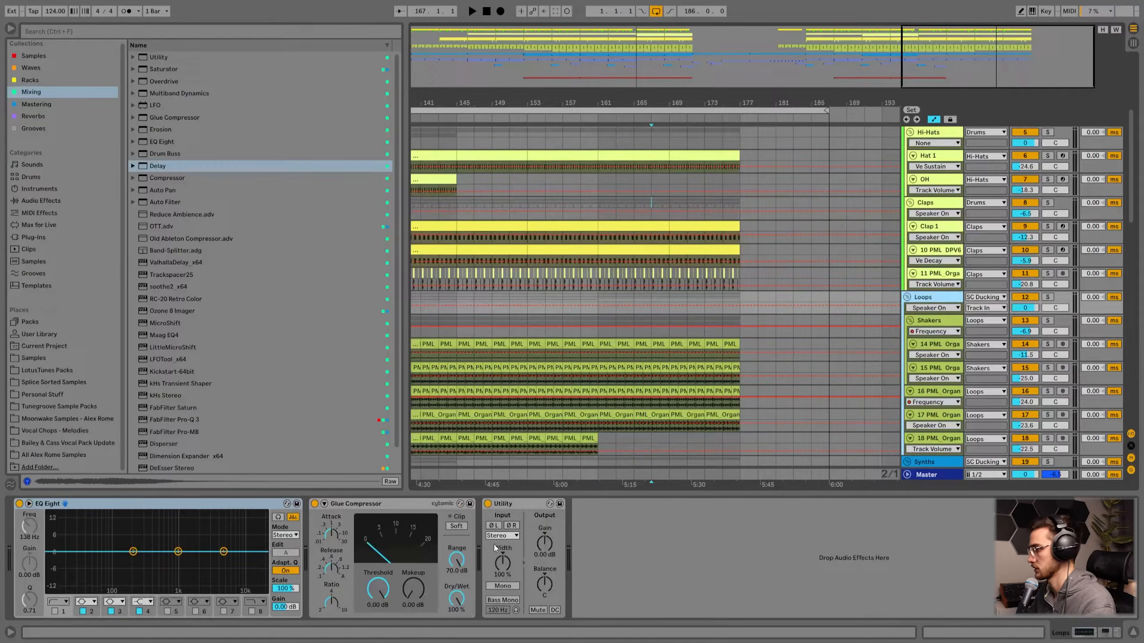
pyautogui.click(930, 320)
pyautogui.scroll(-3, 928, 342)
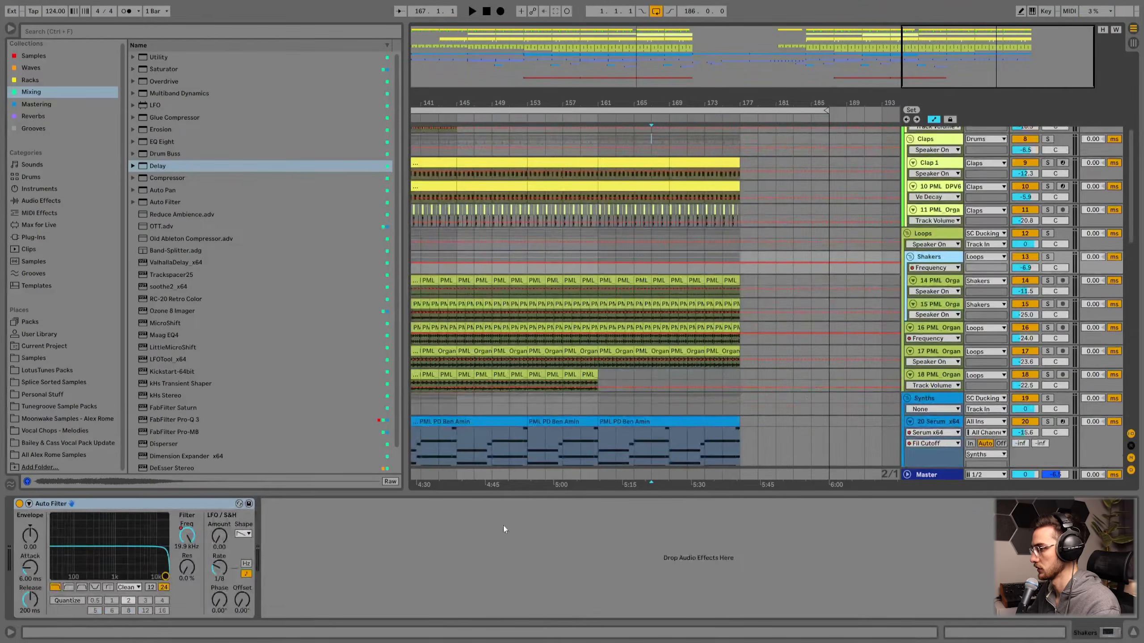
pyautogui.click(184, 537)
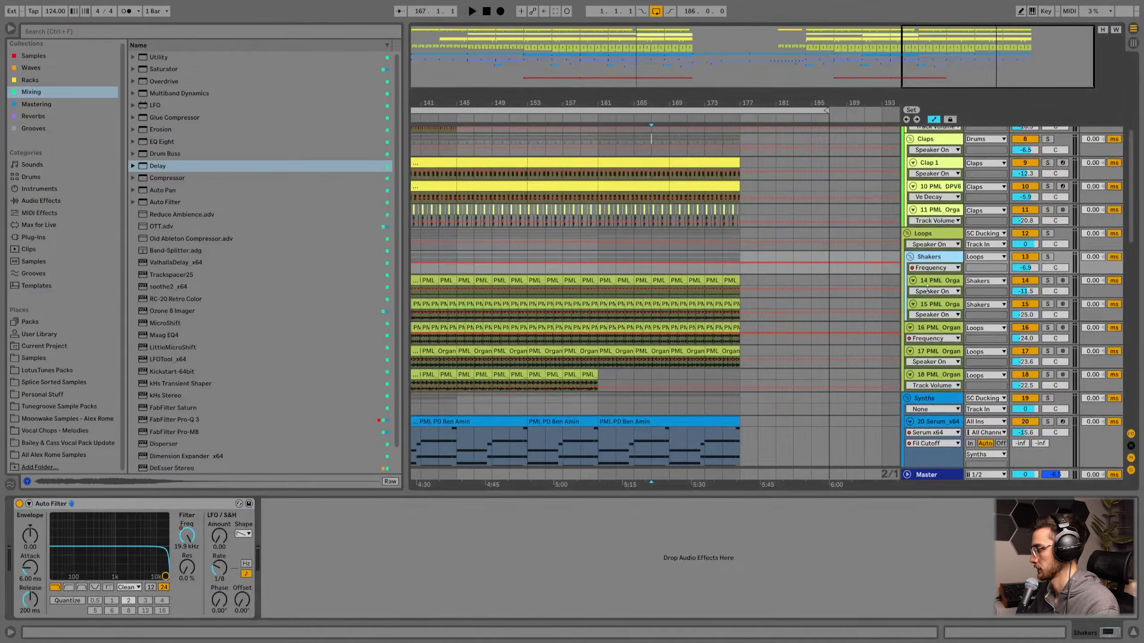
pyautogui.rightClick(626, 283)
pyautogui.click(616, 271)
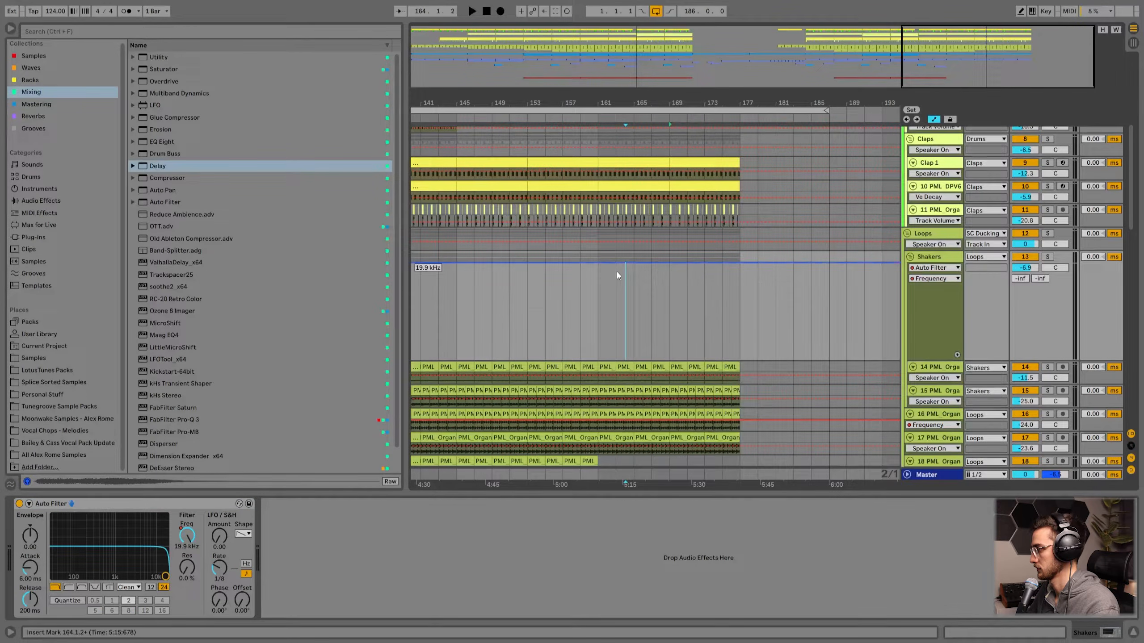
pyautogui.moveTo(740, 265); pyautogui.dragTo(740, 297)
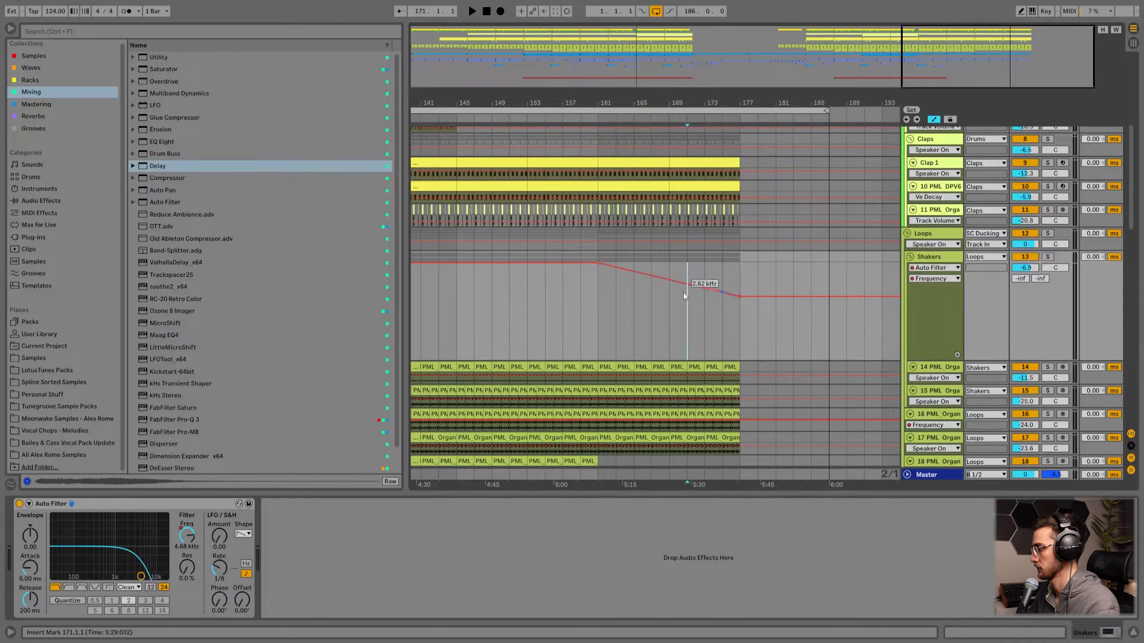
pyautogui.scroll(-1, 708, 311)
pyautogui.moveTo(673, 268); pyautogui.dragTo(673, 251)
# - Enlarge vocal drone track 24 and lower the end of its Auto Filter Frequency automation at bar 177 during playback
pyautogui.scroll(-10, 696, 361)
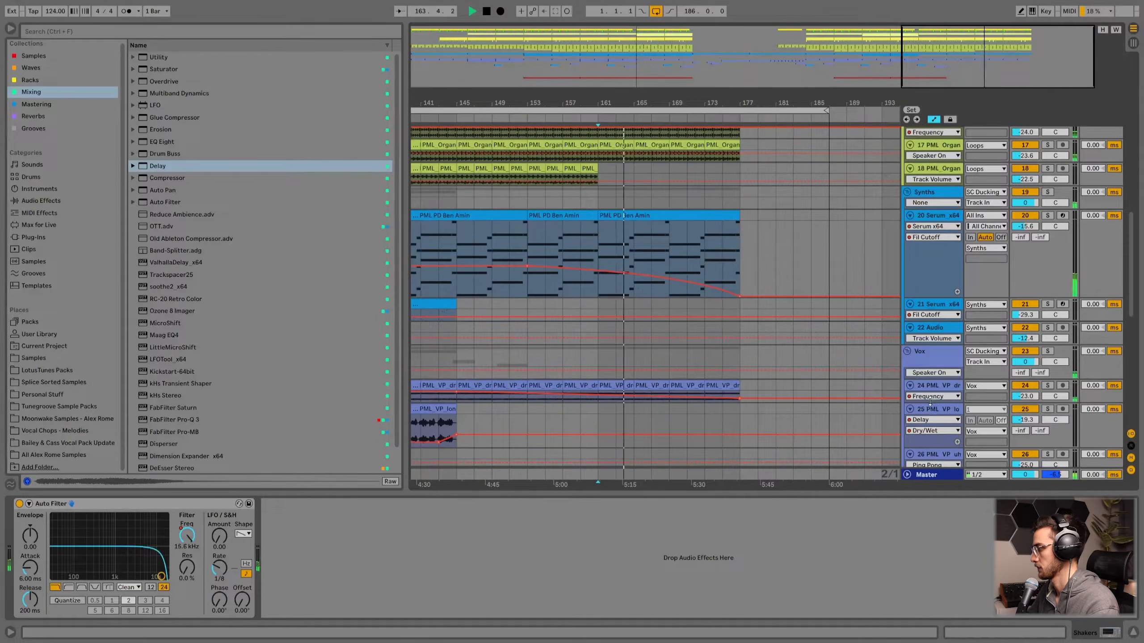
pyautogui.moveTo(930, 402); pyautogui.dragTo(930, 424)
pyautogui.scroll(-2, 762, 400)
pyautogui.moveTo(637, 341); pyautogui.dragTo(638, 345)
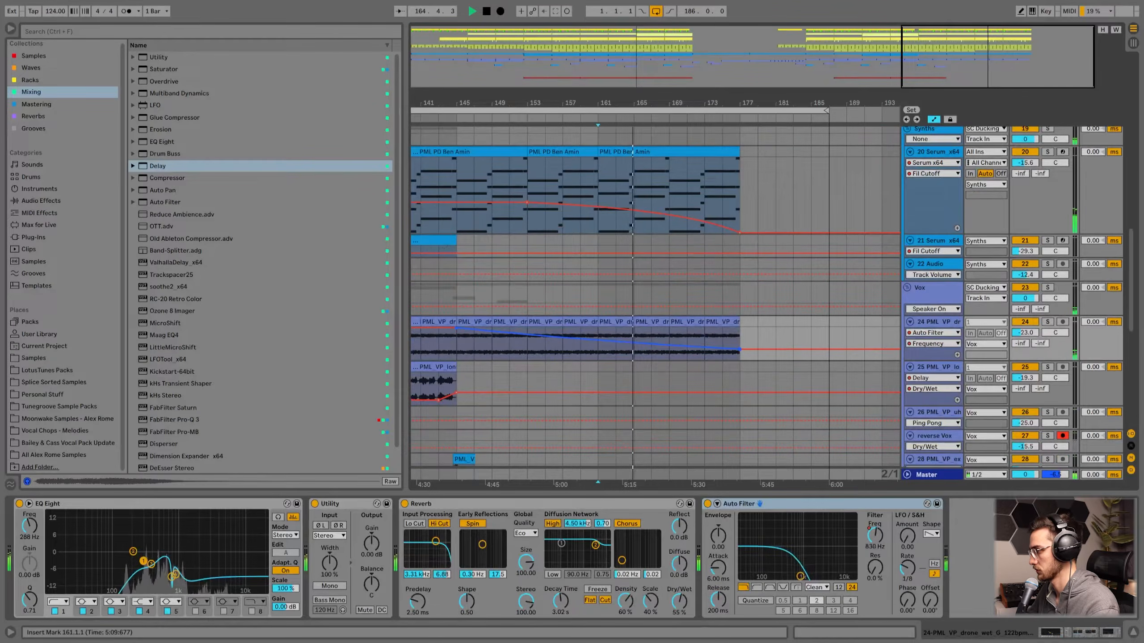
pyautogui.moveTo(741, 350); pyautogui.dragTo(741, 352)
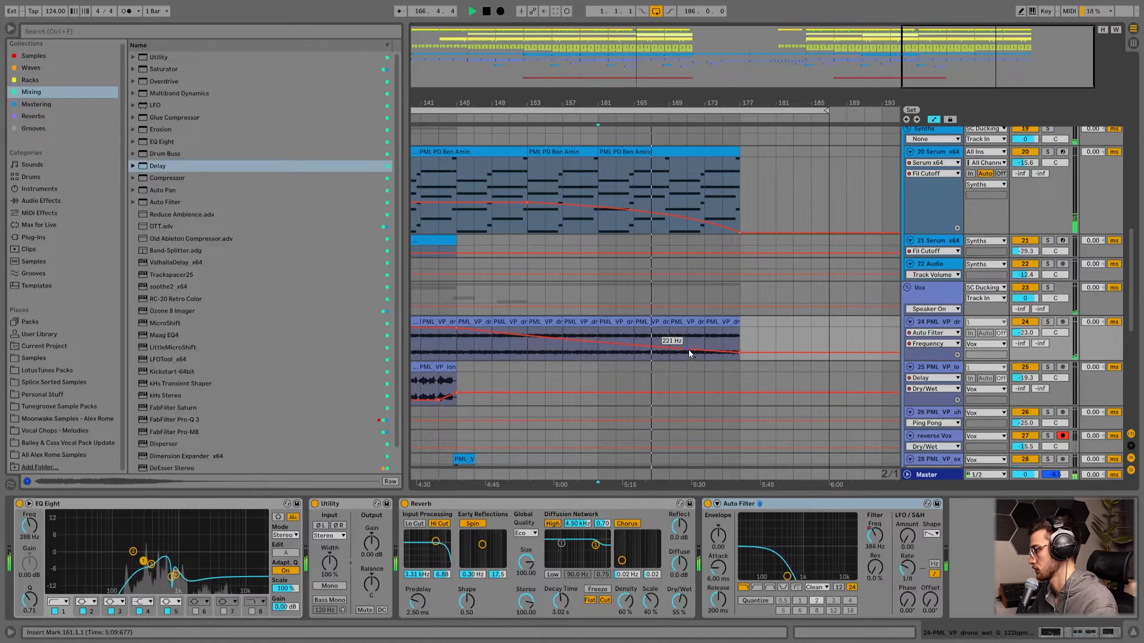
pyautogui.moveTo(735, 352); pyautogui.dragTo(735, 354)
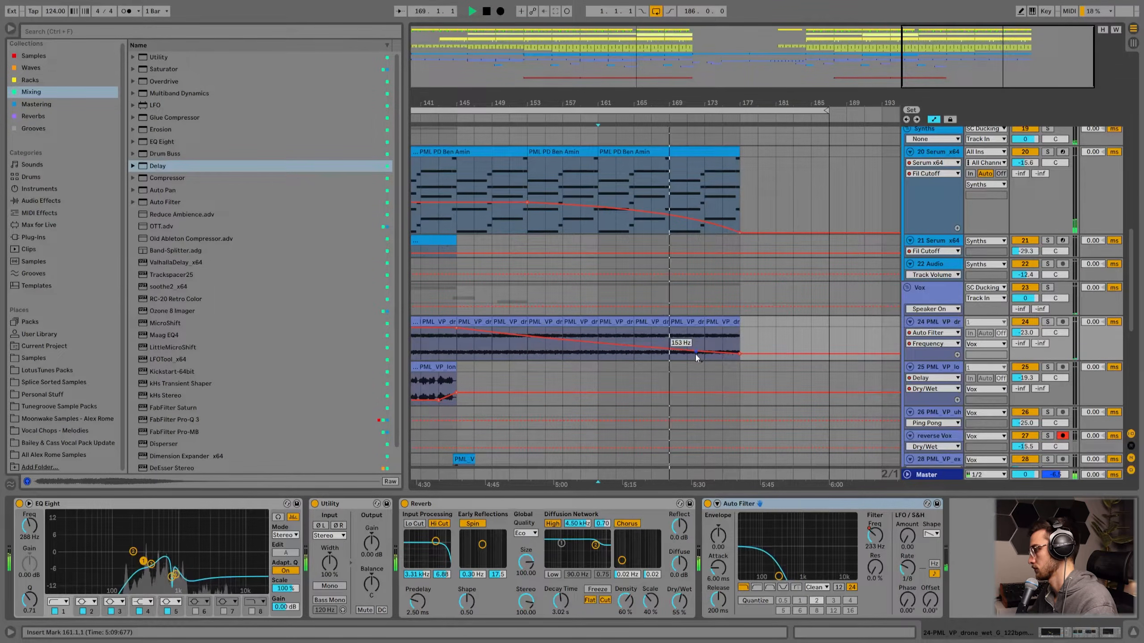
# - Automate Device On of the Kick's low-cutting EQ Eight so that it stays off until bar 173 and switches on there
pyautogui.scroll(6, 695, 354)
pyautogui.scroll(10, 702, 358)
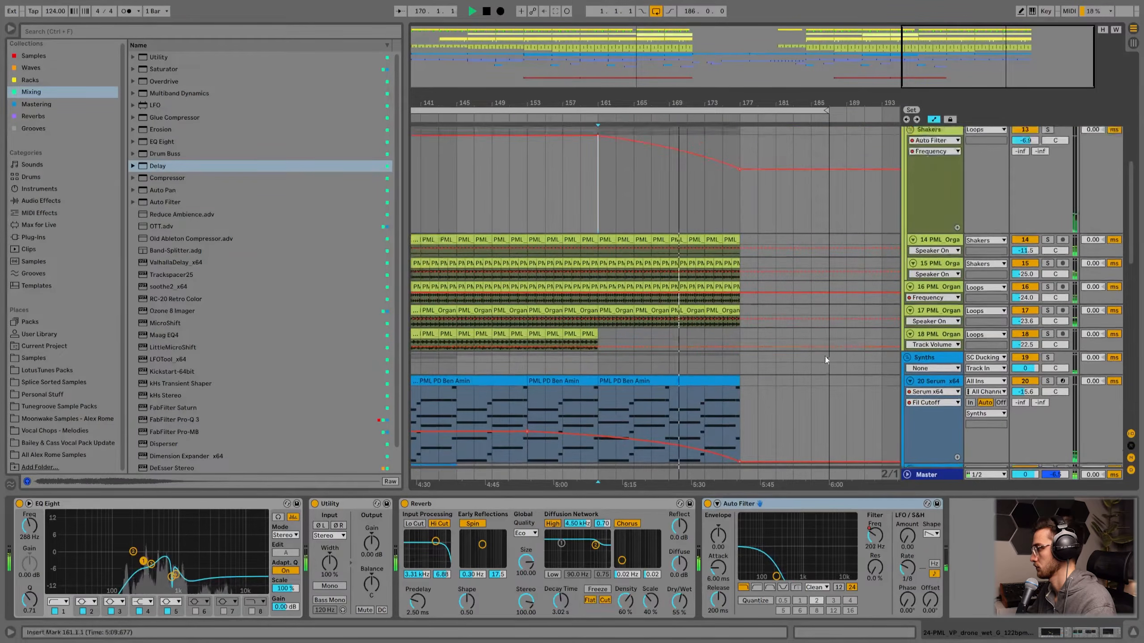
pyautogui.scroll(4, 749, 365)
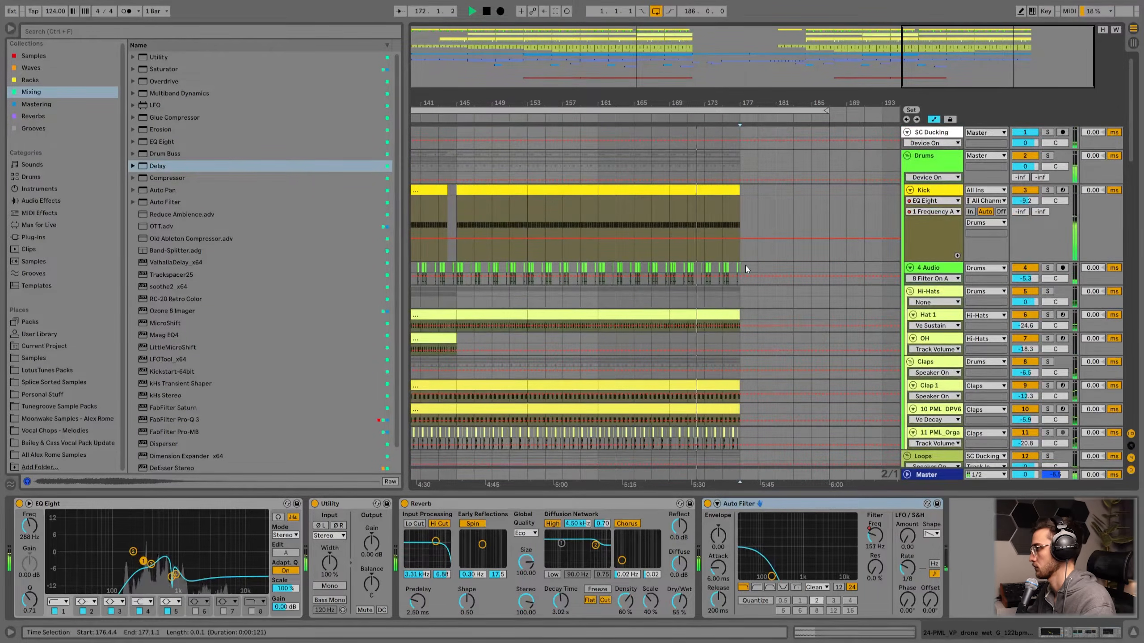
pyautogui.moveTo(739, 265); pyautogui.dragTo(675, 271)
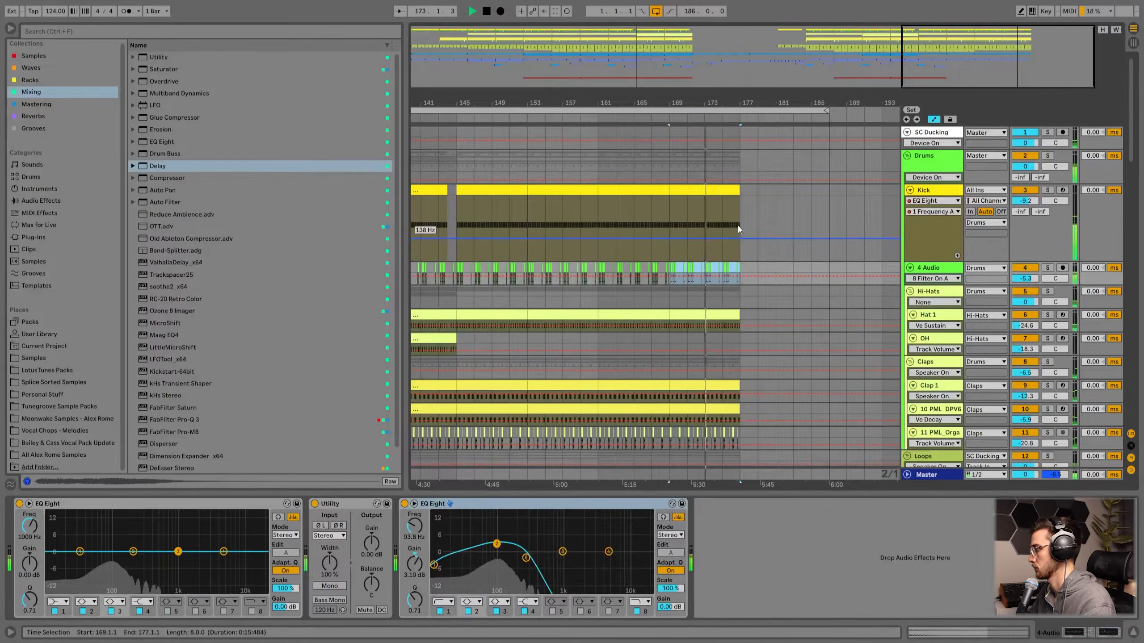
pyautogui.click(739, 216)
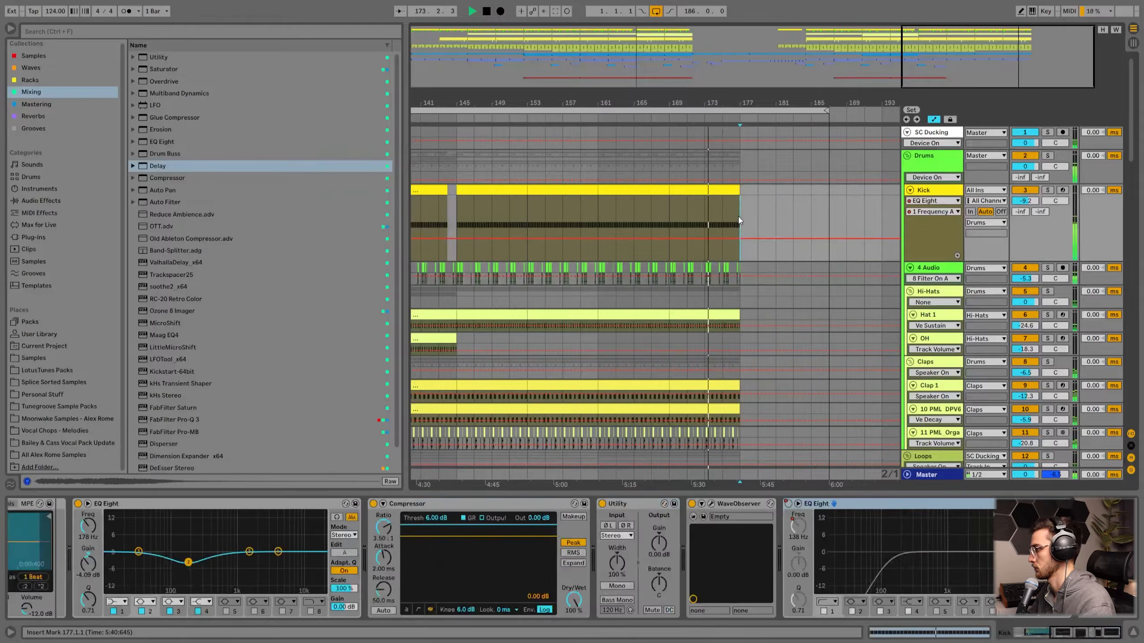
pyautogui.click(793, 503)
pyautogui.click(708, 217)
pyautogui.press('space')
pyautogui.moveTo(705, 243); pyautogui.dragTo(704, 208)
pyautogui.click(691, 204)
pyautogui.press('space')
# - Delete the clips on the 4 Audio drum track between bars 173 and 177
pyautogui.scroll(-1, 709, 248)
pyautogui.scroll(3, 709, 248)
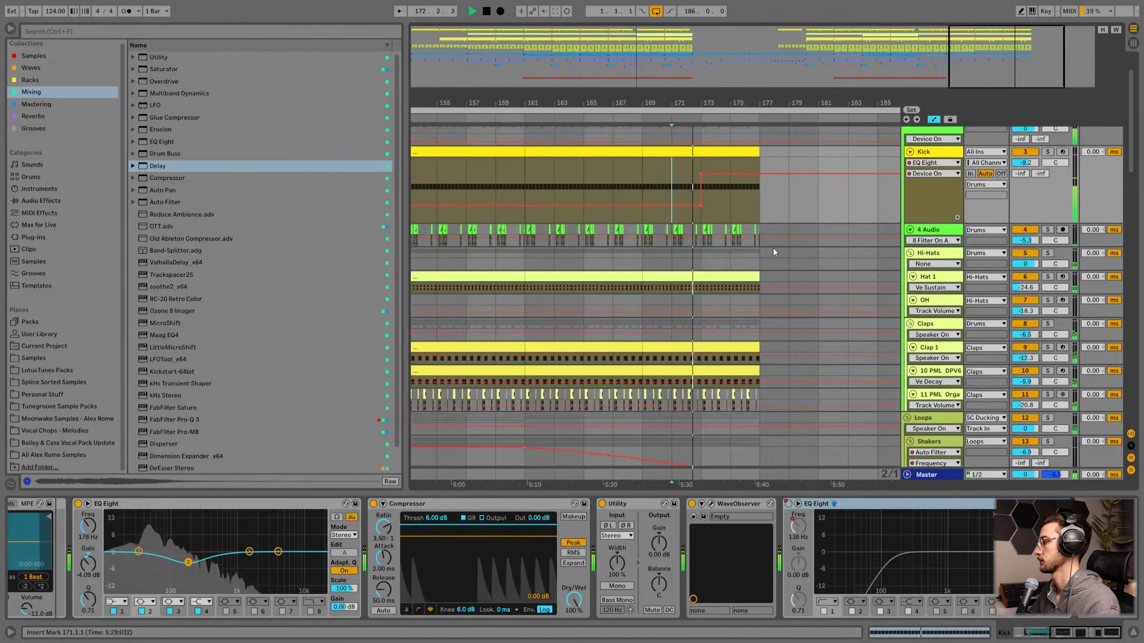
pyautogui.click(757, 232)
pyautogui.keyDown('shift'); pyautogui.click(702, 233); pyautogui.keyUp('shift')
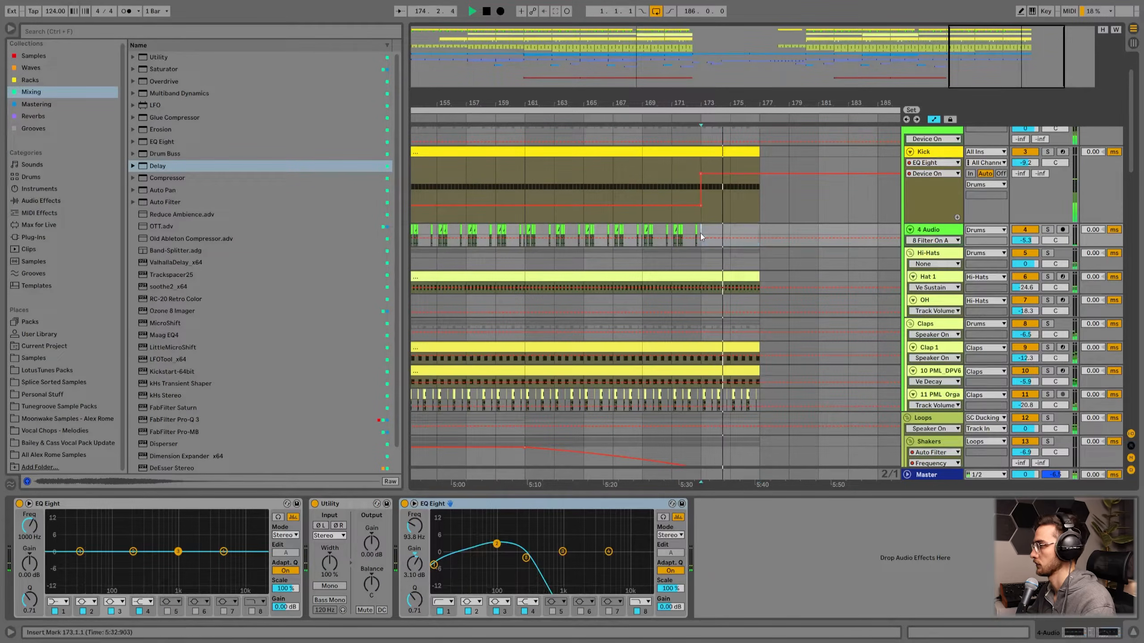
# - Play the outro from bar 161 and delete the 4 Audio track's clips between bars 169 and 173
pyautogui.click(519, 249)
pyautogui.press('space')
pyautogui.press('space')
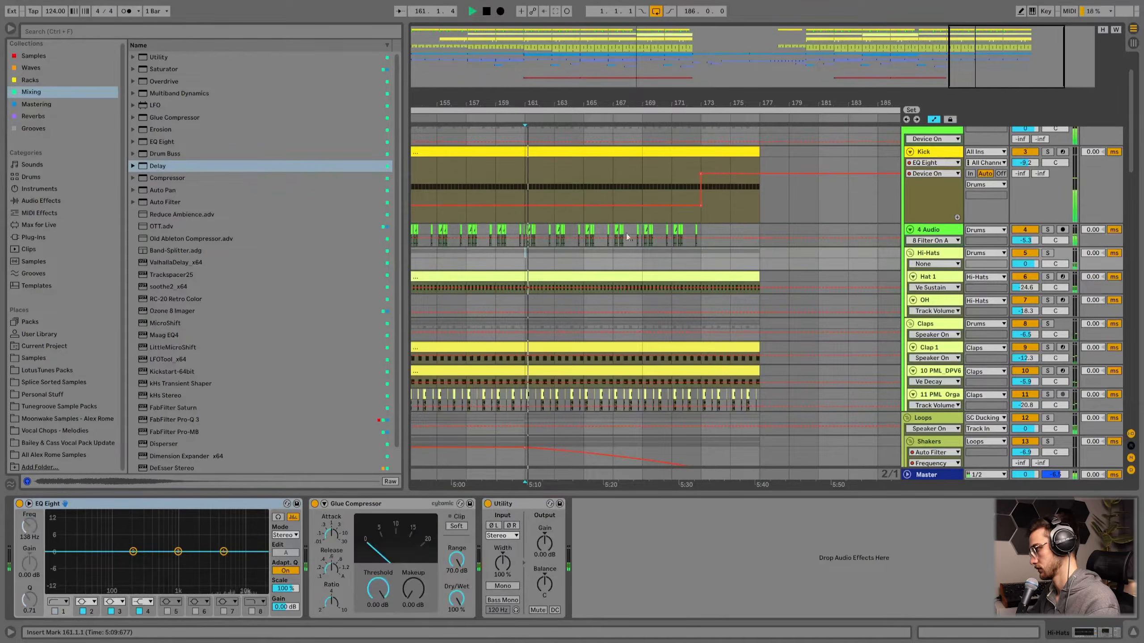
pyautogui.moveTo(702, 229); pyautogui.dragTo(527, 229)
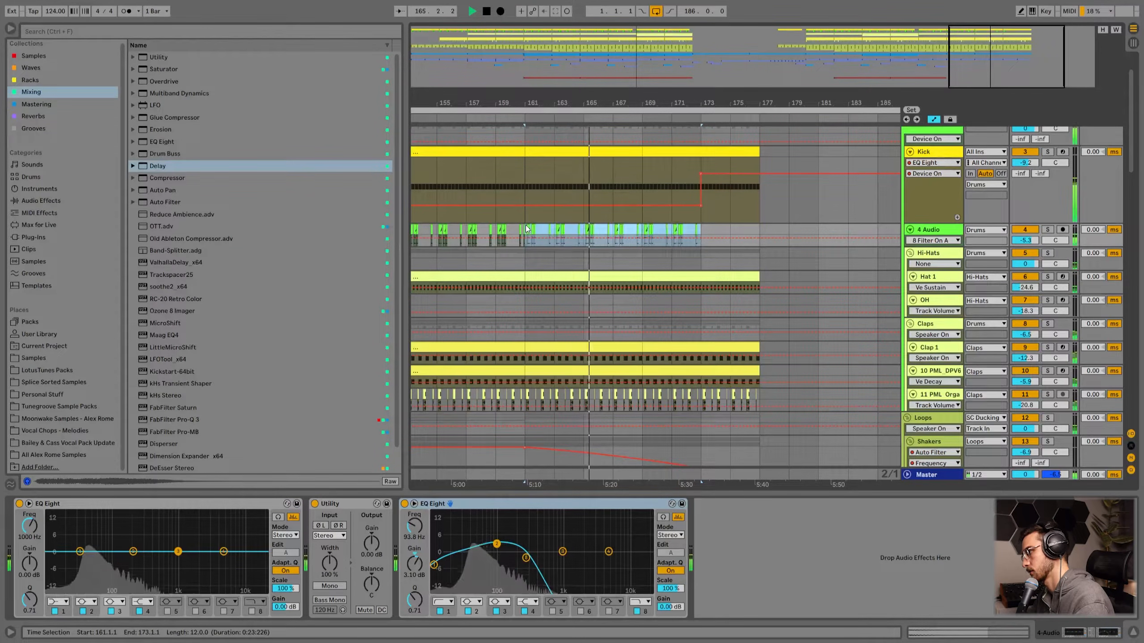
pyautogui.moveTo(707, 229); pyautogui.dragTo(643, 230)
pyautogui.click(646, 230)
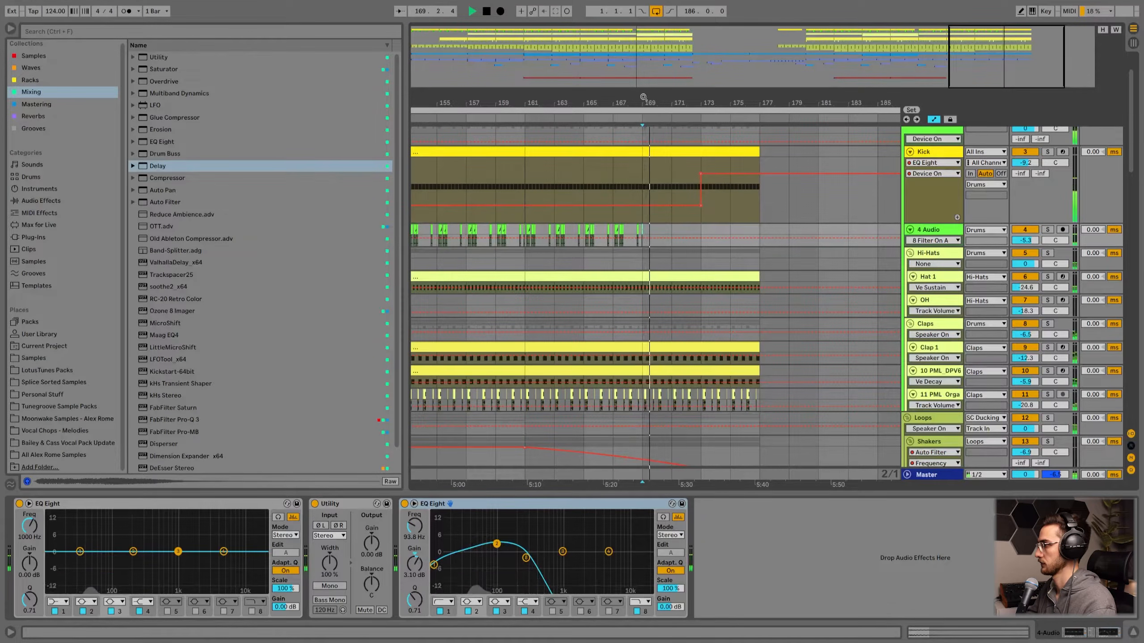
# - Search the browser for "auto" and add an Auto Filter to loop track 17
pyautogui.scroll(-3, 735, 279)
pyautogui.scroll(-3, 736, 288)
pyautogui.scroll(-6, 743, 311)
pyautogui.scroll(-3, 747, 314)
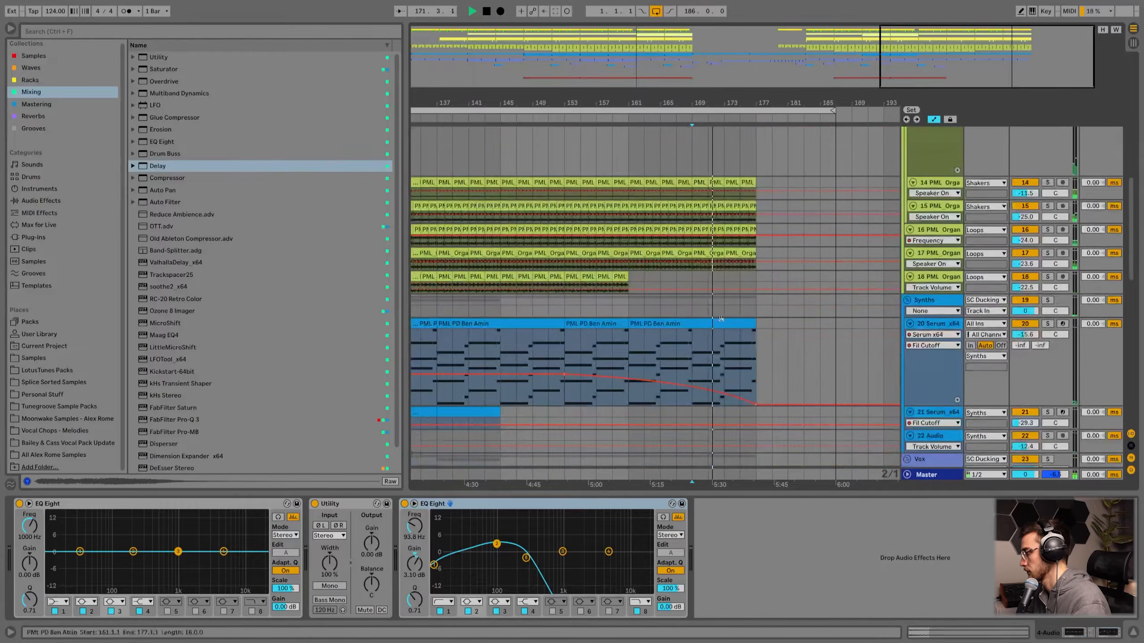
pyautogui.click(705, 263)
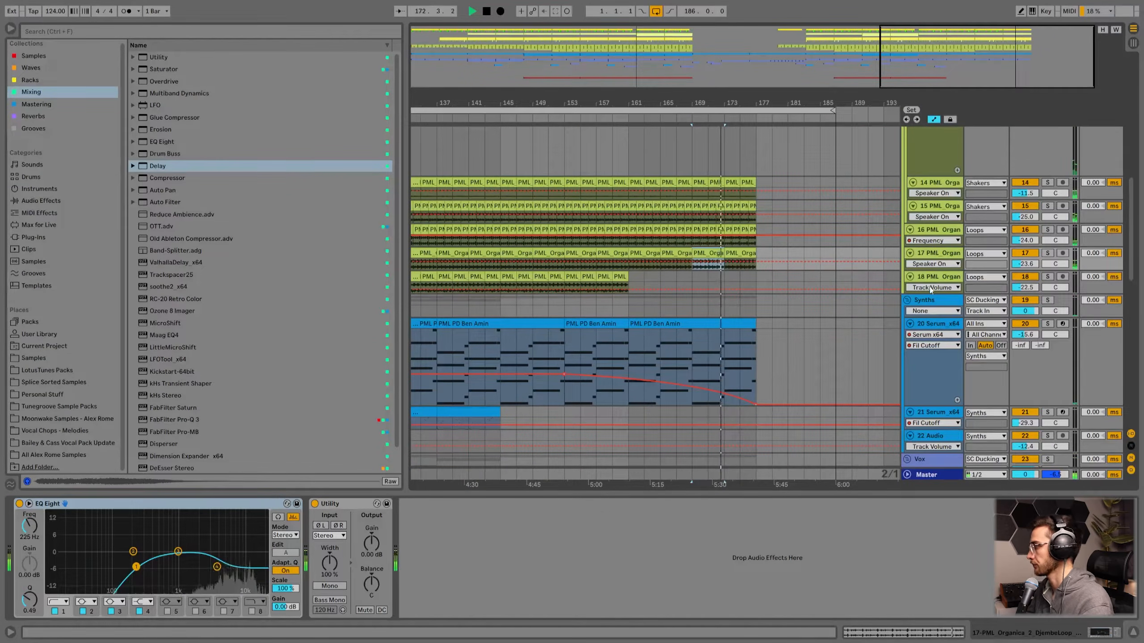
pyautogui.click(45, 33)
pyautogui.write('auto')
pyautogui.click(180, 68)
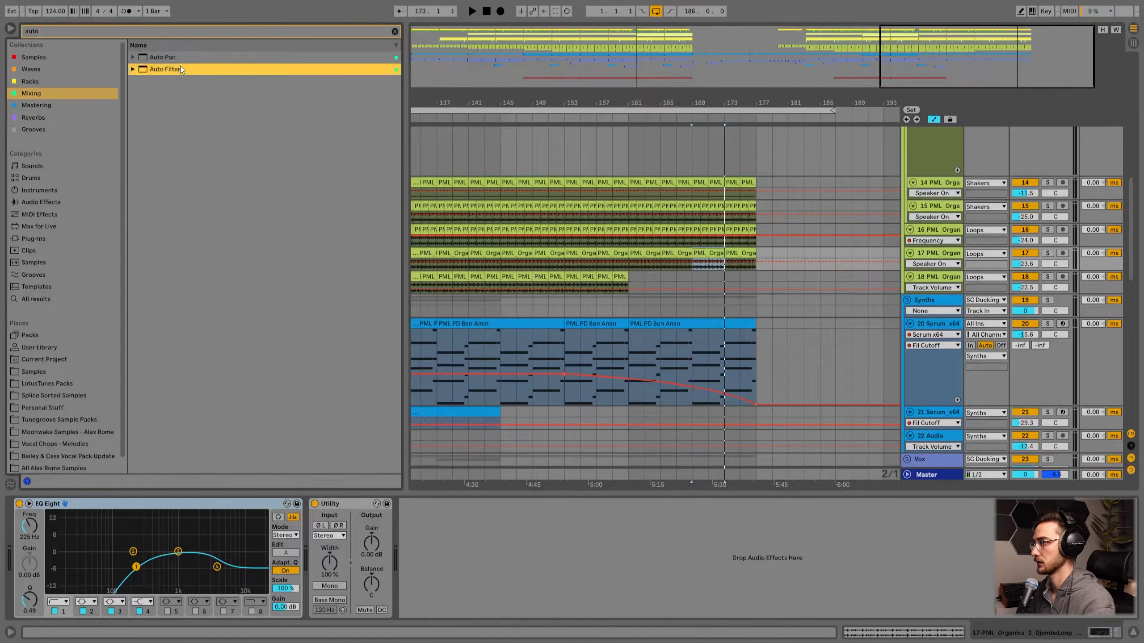
pyautogui.press('Return')
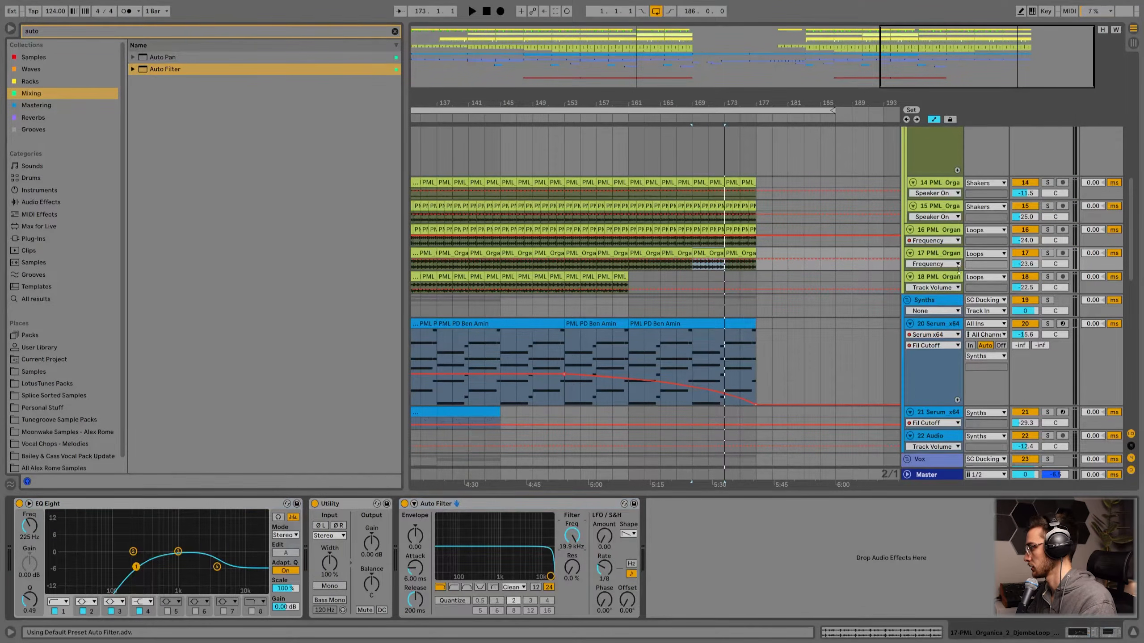
# - Automate track 17's Auto Filter Frequency to fall from bar 169 to bar 177, and play the result
pyautogui.moveTo(966, 270); pyautogui.dragTo(965, 325)
pyautogui.click(693, 264)
pyautogui.moveTo(750, 265); pyautogui.dragTo(755, 298)
pyautogui.press('space')
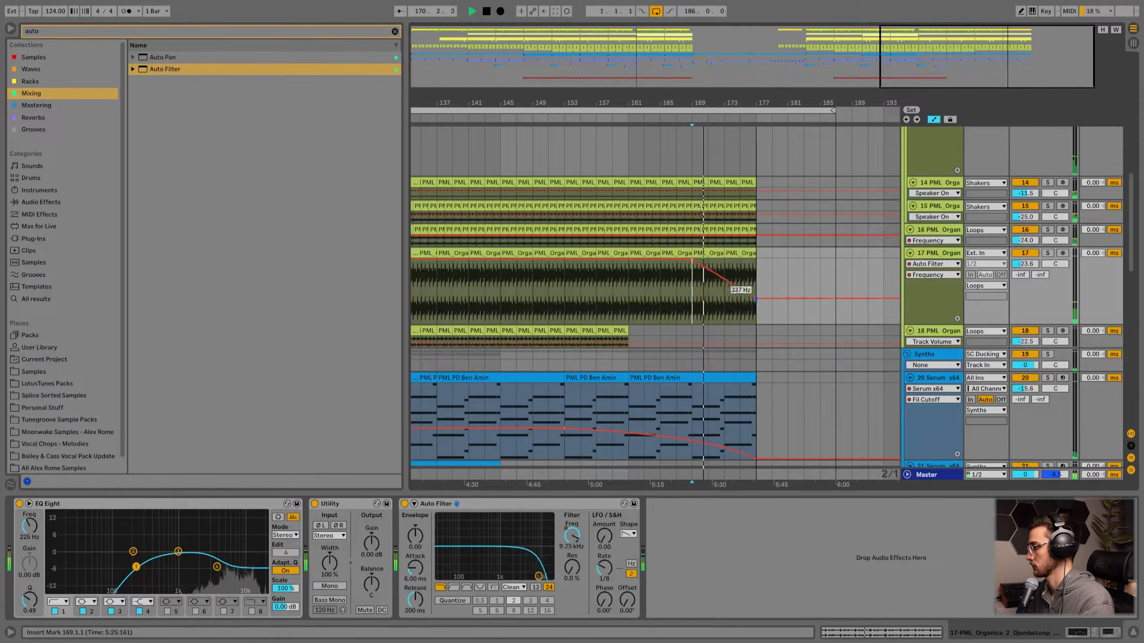
# - Duplicate the 4 Audio track's clips from bars 161–169 into bars 169–177
pyautogui.scroll(10, 773, 425)
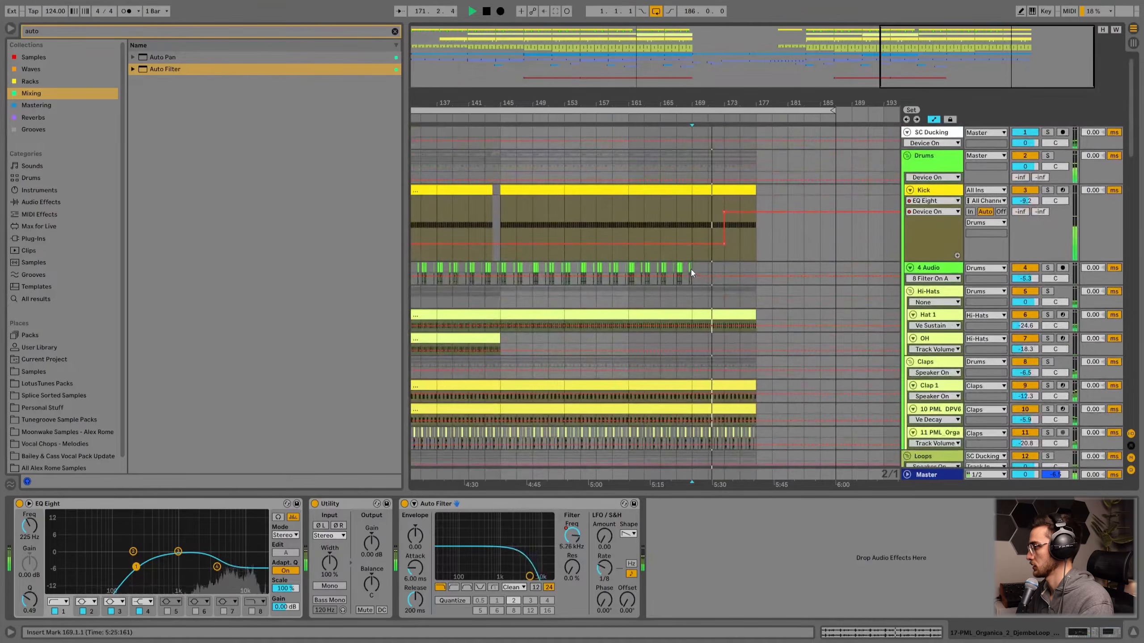
pyautogui.moveTo(692, 267); pyautogui.dragTo(629, 267)
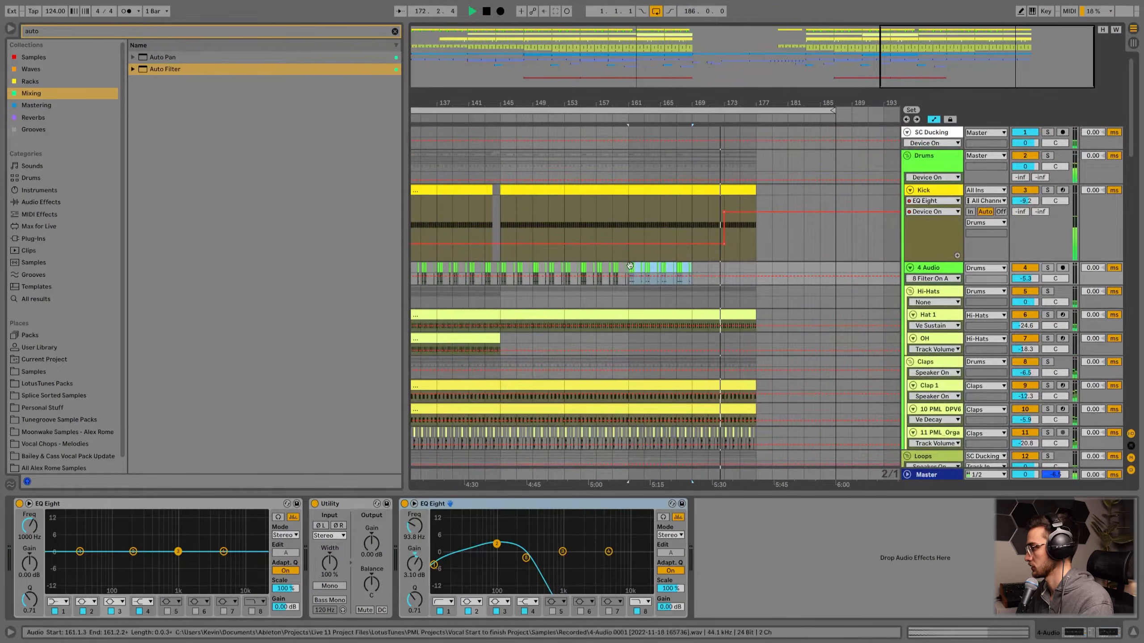
pyautogui.hotkey('ctrl', 'd')
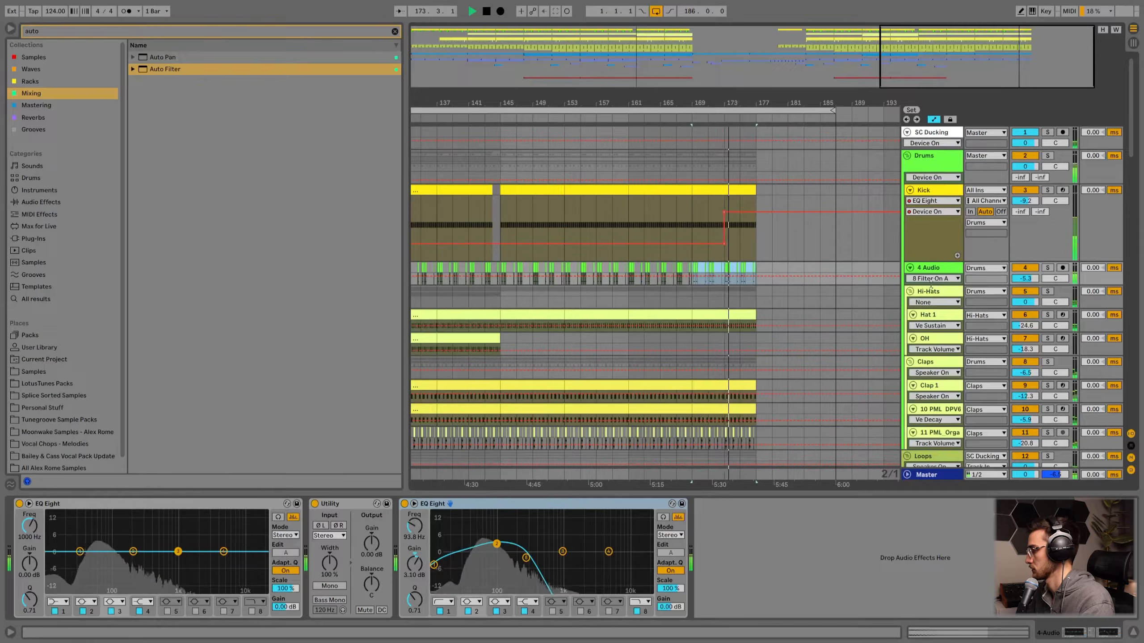
# - Deactivate the Hat 1 clips between bars 161 and 177
pyautogui.scroll(-5, 772, 344)
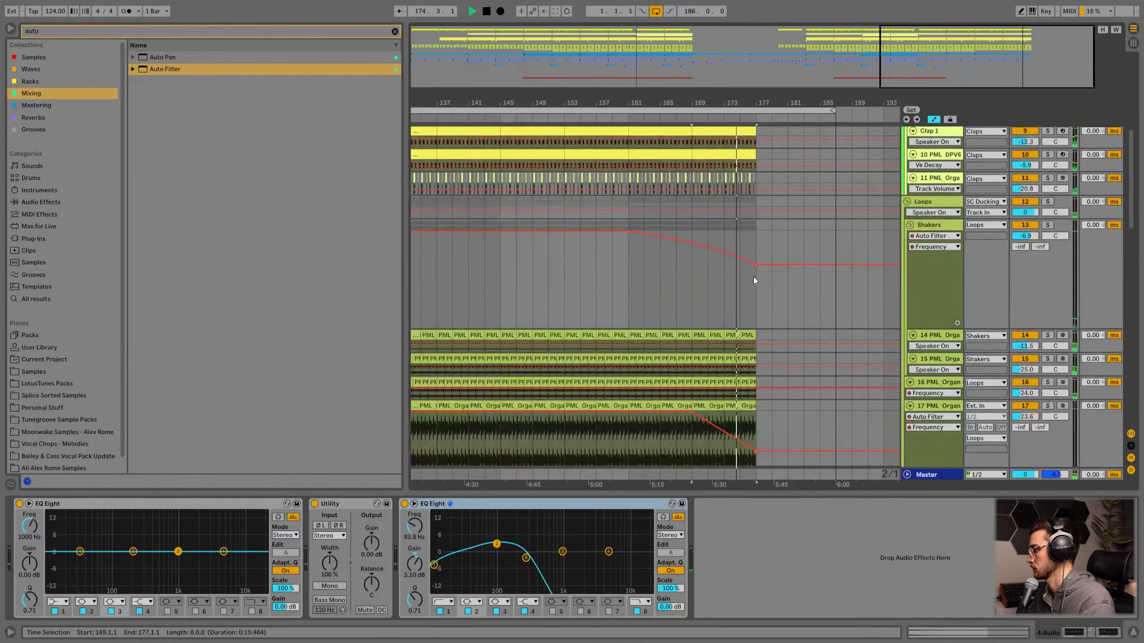
pyautogui.scroll(-2, 759, 338)
pyautogui.scroll(7, 767, 344)
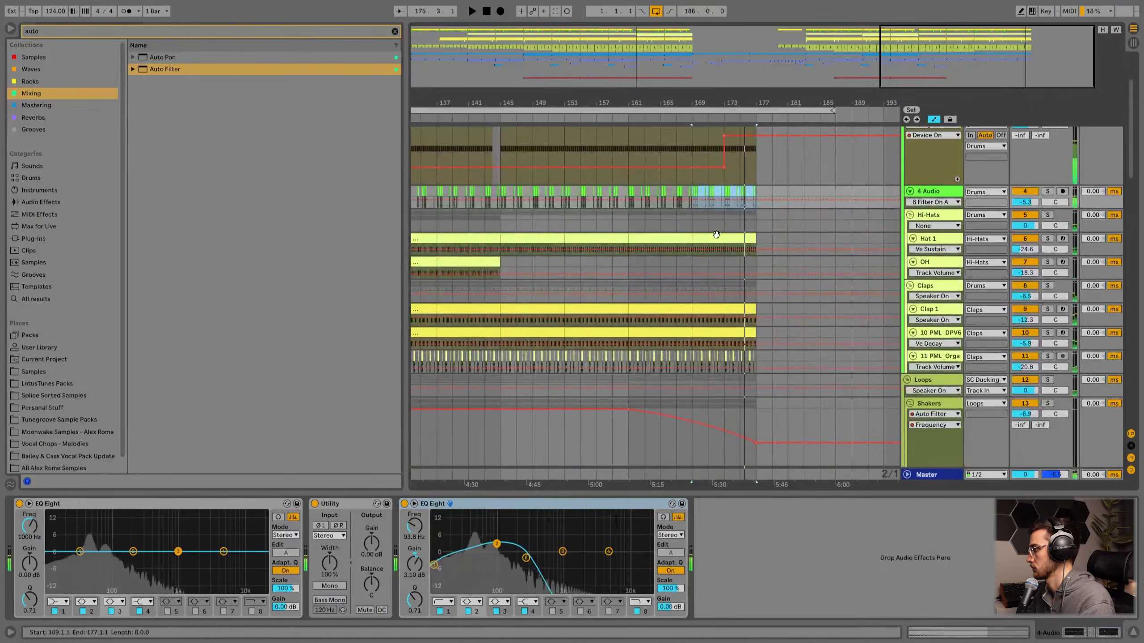
pyautogui.click(716, 235)
pyautogui.keyDown('shift'); pyautogui.click(661, 236); pyautogui.keyUp('shift')
pyautogui.press('0')
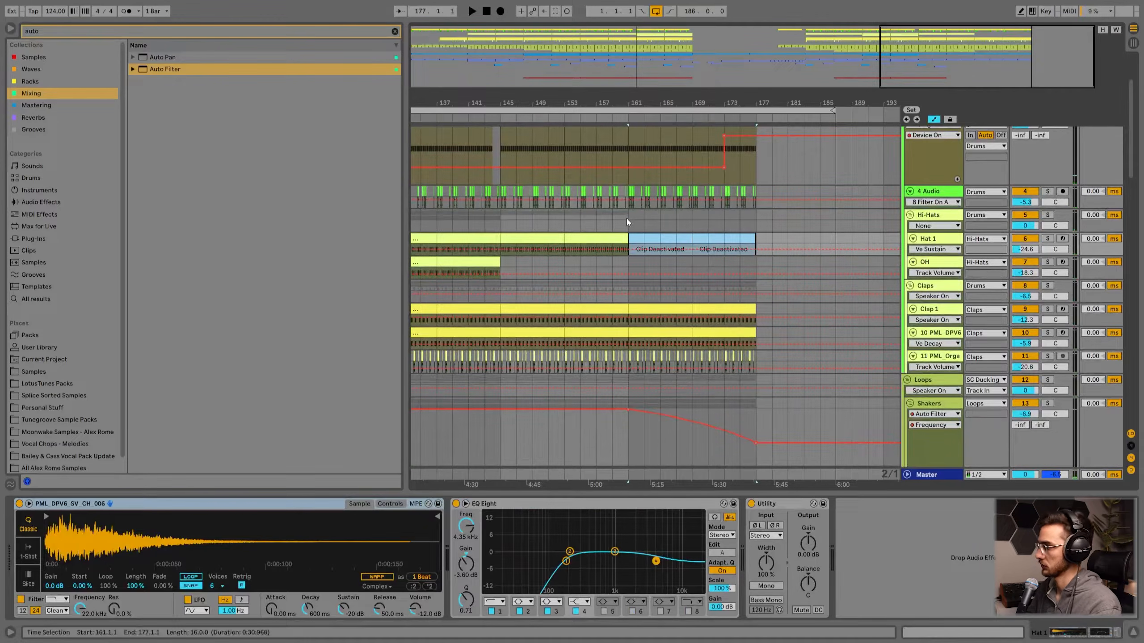
# - Play from bar 159 and reactivate the Hat 1 clip between bars 161 and 169
pyautogui.click(616, 220)
pyautogui.press('space')
pyautogui.click(648, 236)
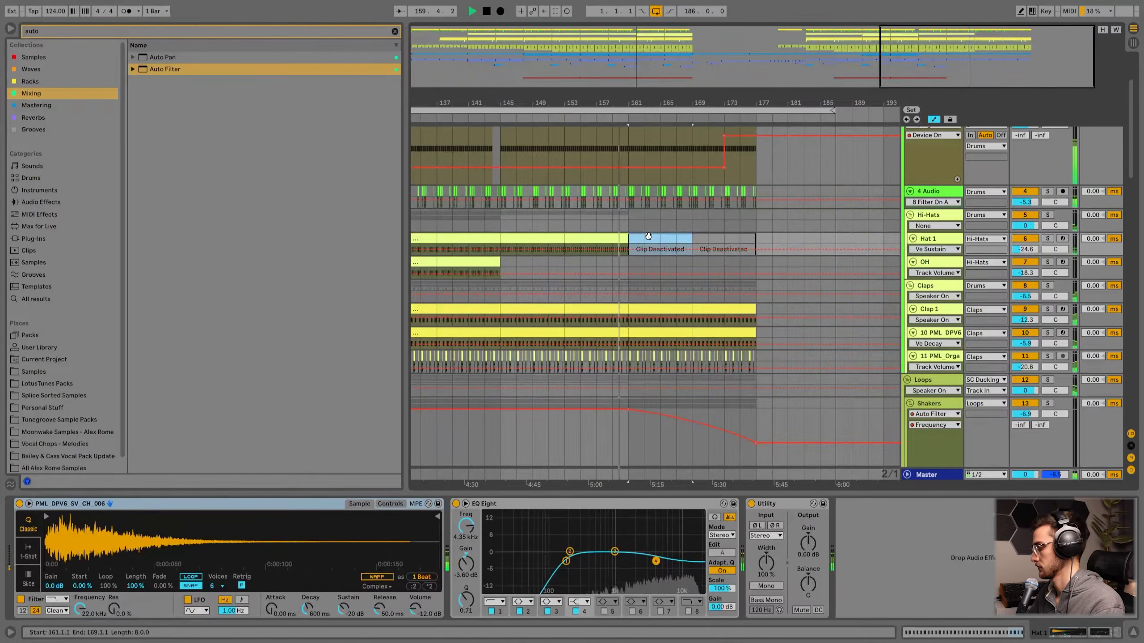
pyautogui.press('0')
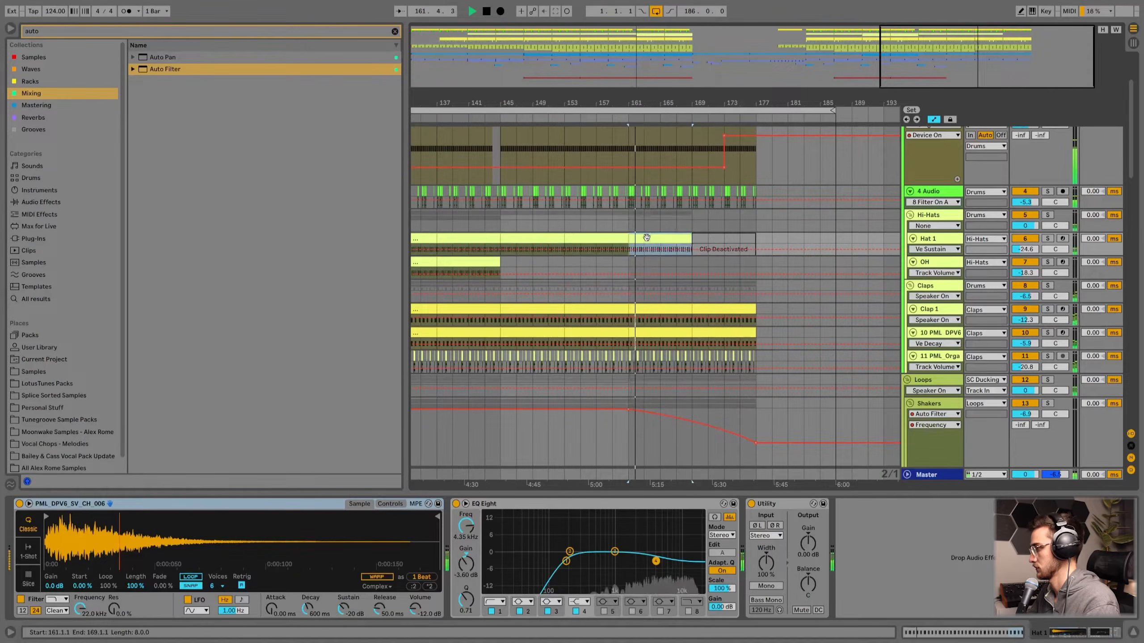
pyautogui.press('space')
# - Copy the vocal riser clip on track 29 so that the copy ends at bar 161
pyautogui.scroll(-10, 644, 315)
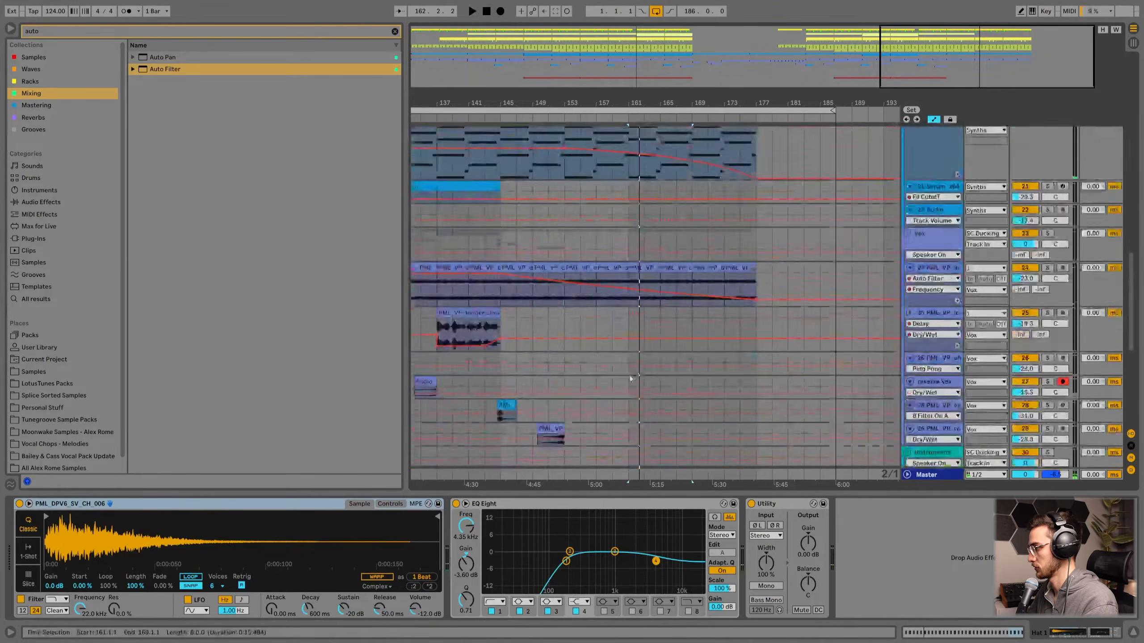
pyautogui.scroll(-3, 630, 378)
pyautogui.click(554, 314)
pyautogui.moveTo(550, 315); pyautogui.dragTo(620, 317)
pyautogui.hotkey('ctrl', 'z')
pyautogui.moveTo(571, 95); pyautogui.dragTo(631, 63)
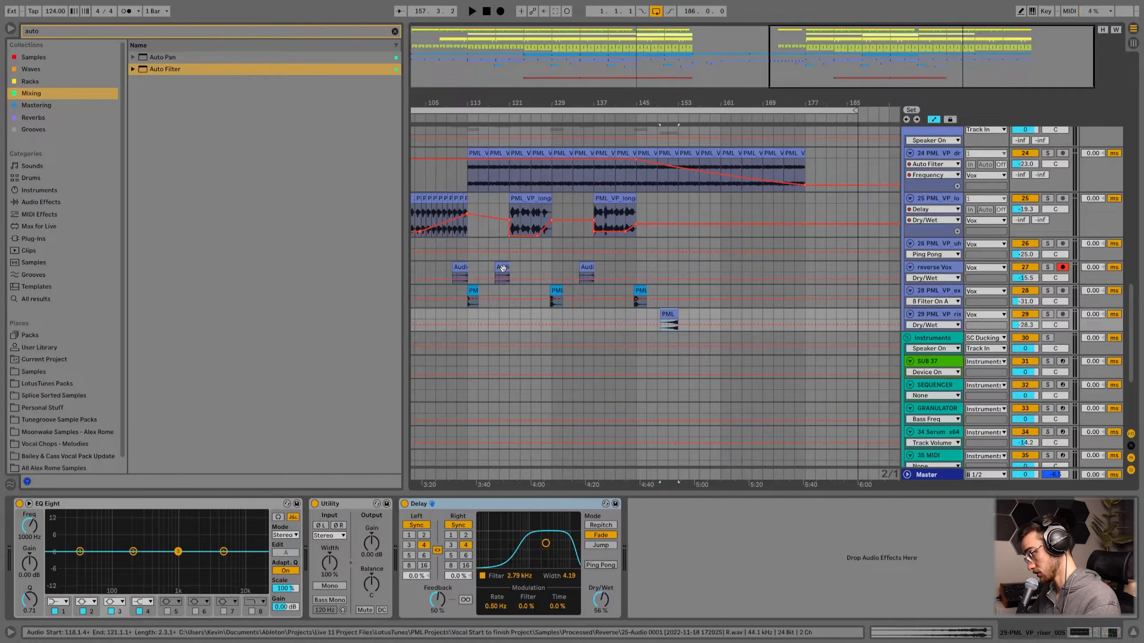
pyautogui.moveTo(667, 314); pyautogui.dragTo(715, 314)
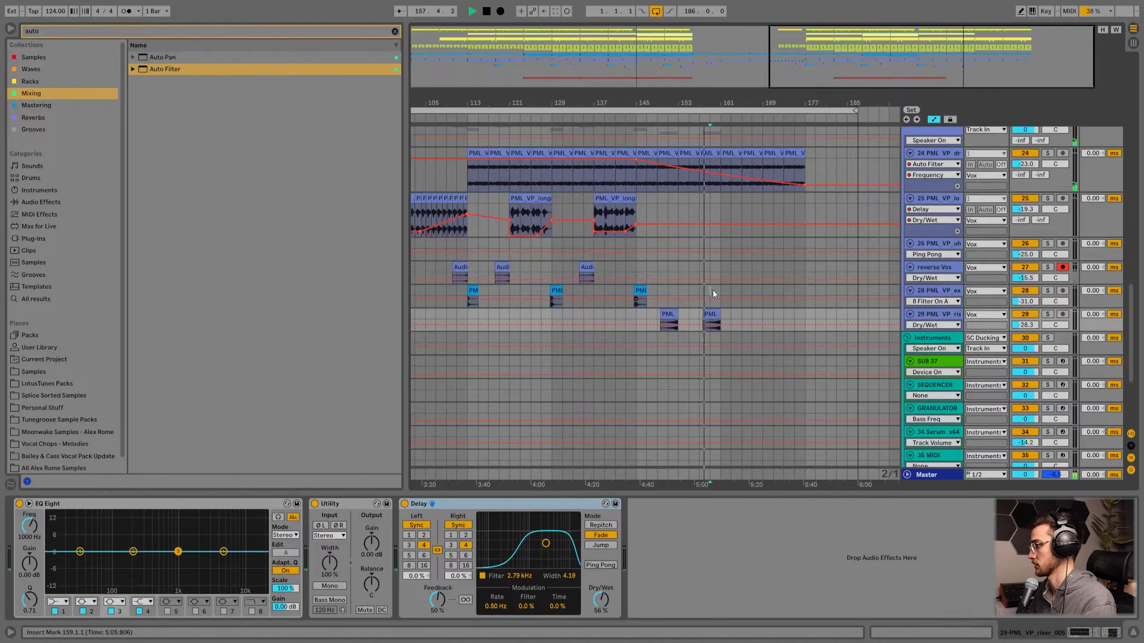
# - Play from bar 159 and listen to the copied riser leading into bar 161
pyautogui.click(711, 291)
pyautogui.press('space')
pyautogui.click(715, 314)
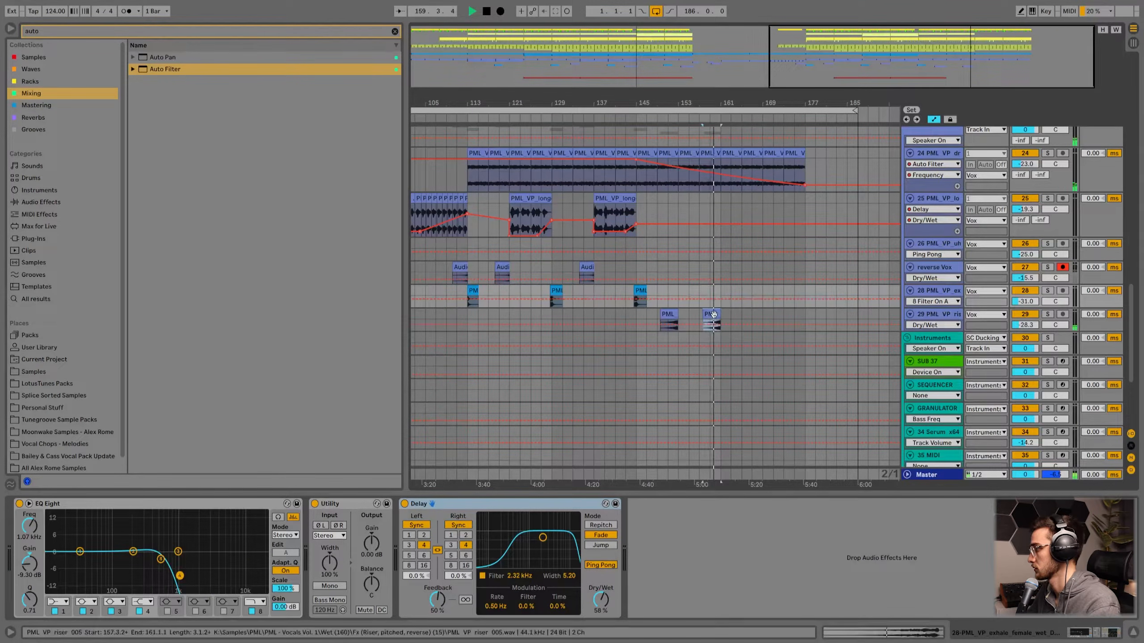
pyautogui.moveTo(727, 103); pyautogui.dragTo(725, 154)
pyautogui.moveTo(725, 318); pyautogui.dragTo(724, 321)
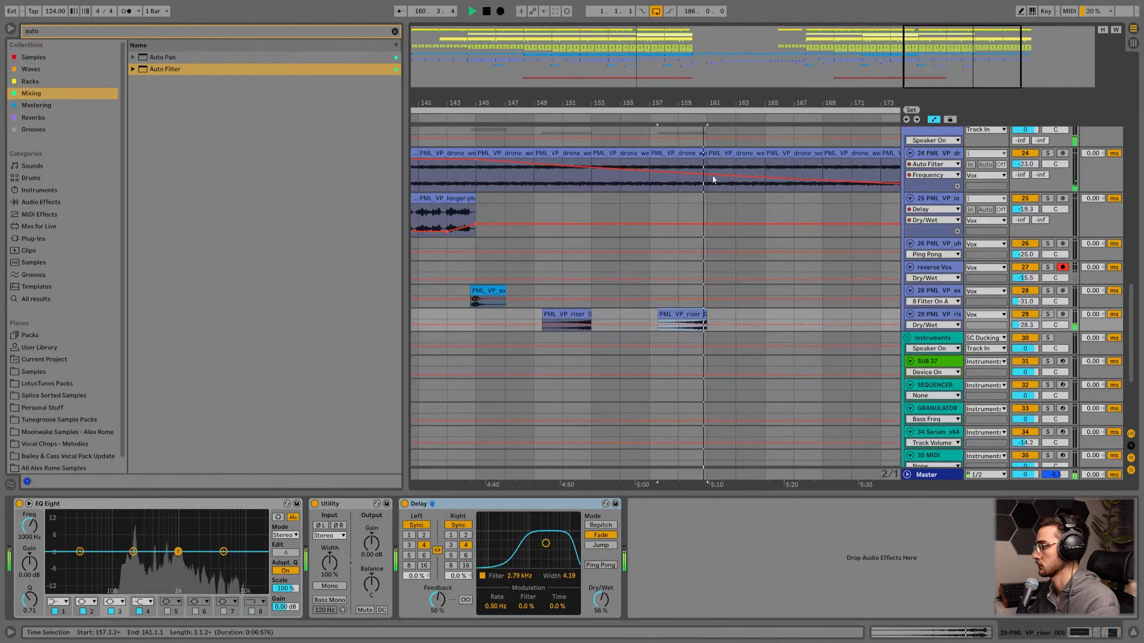
# - Delete the Hat 1 clips between bars 161 and 177
pyautogui.scroll(3, 705, 321)
pyautogui.scroll(3, 711, 352)
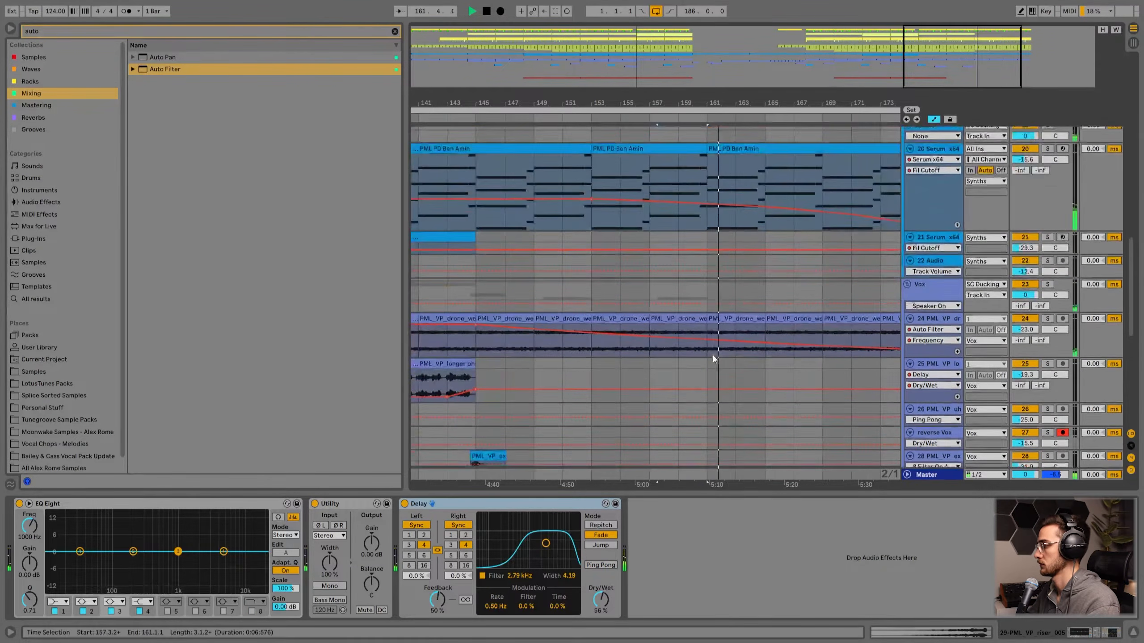
pyautogui.moveTo(708, 103); pyautogui.dragTo(706, 49)
pyautogui.scroll(3, 715, 292)
pyautogui.scroll(5, 721, 343)
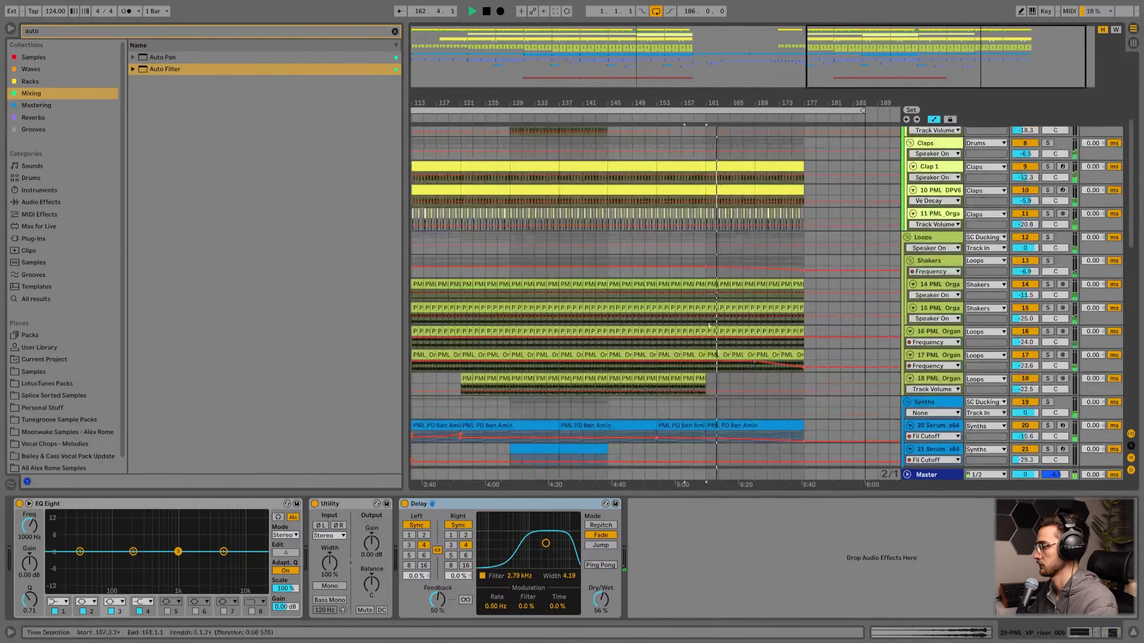
pyautogui.click(735, 261)
pyautogui.keyDown('shift'); pyautogui.click(792, 261); pyautogui.keyUp('shift')
pyautogui.press('Delete')
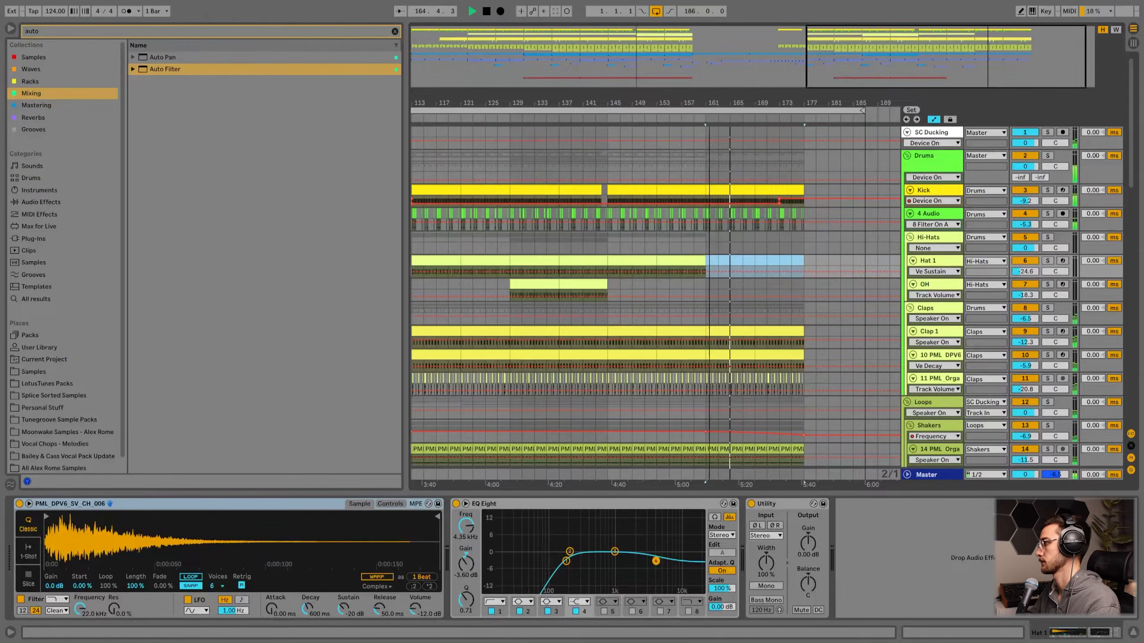
# - Look over the full arrangement's loops, synths and vocals, then stop playback
pyautogui.scroll(-4, 755, 208)
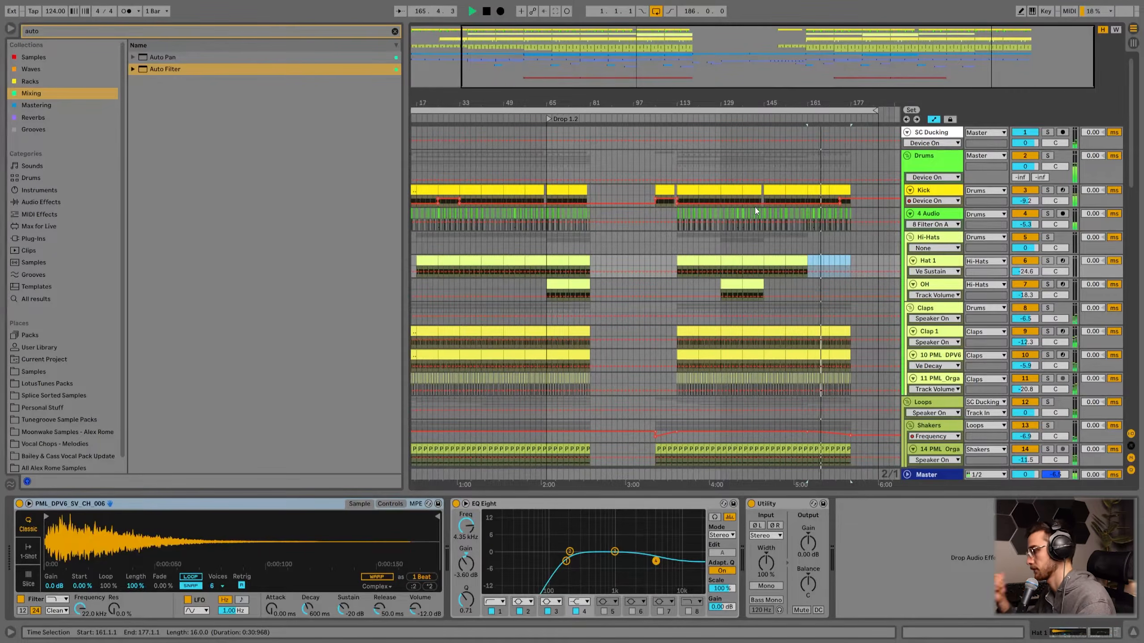
pyautogui.scroll(-5, 657, 296)
pyautogui.scroll(-3, 653, 336)
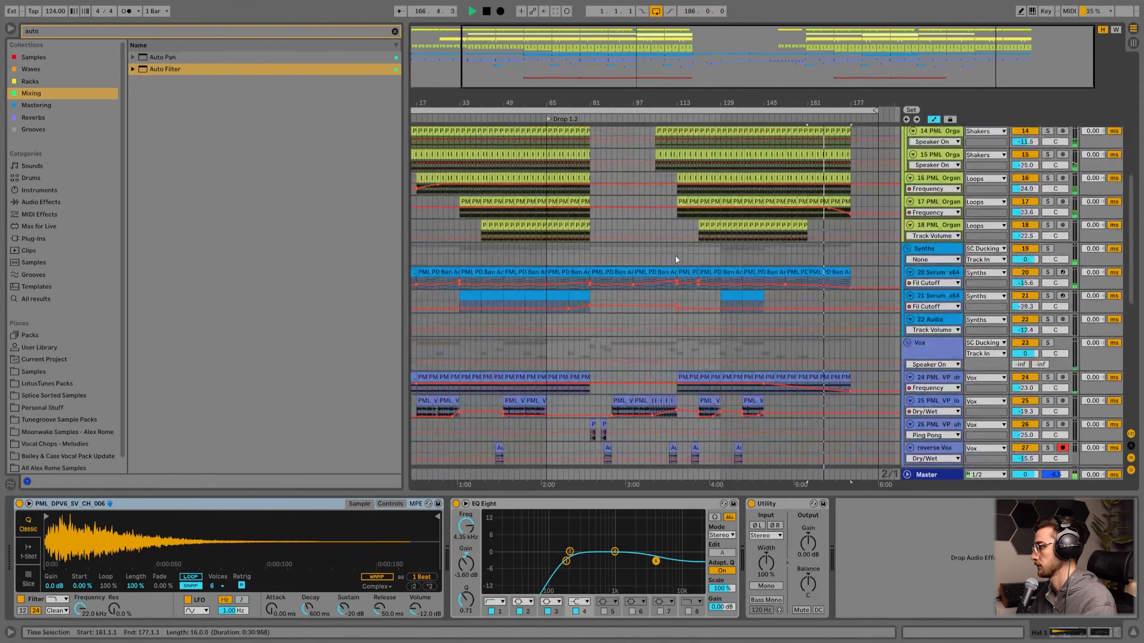
pyautogui.rightClick(674, 255)
pyautogui.click(653, 254)
pyautogui.press('space')
pyautogui.click(653, 254)
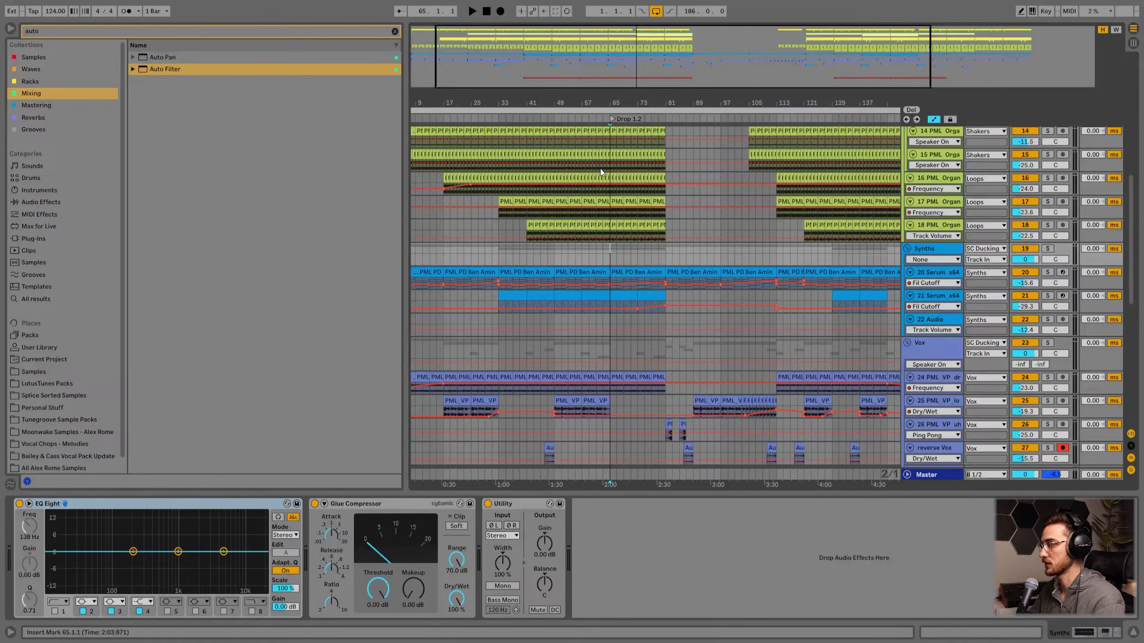
pyautogui.moveTo(636, 105); pyautogui.dragTo(592, 108)
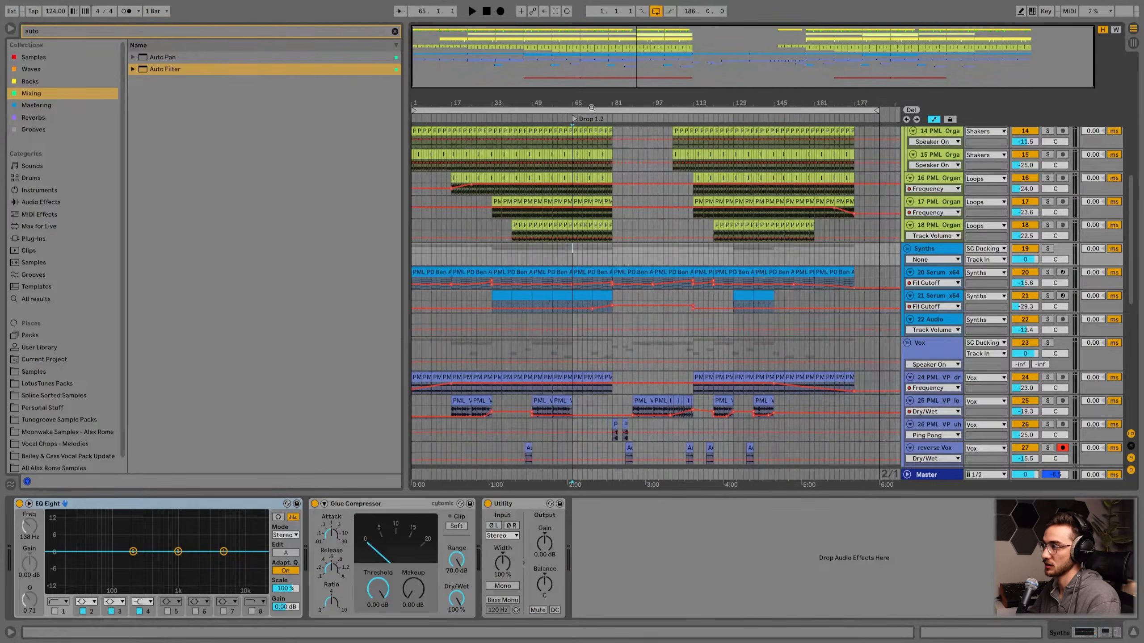
# - Examine the transition into the break around bars 79–81 across the loop, synth and vocal tracks
pyautogui.click(605, 254)
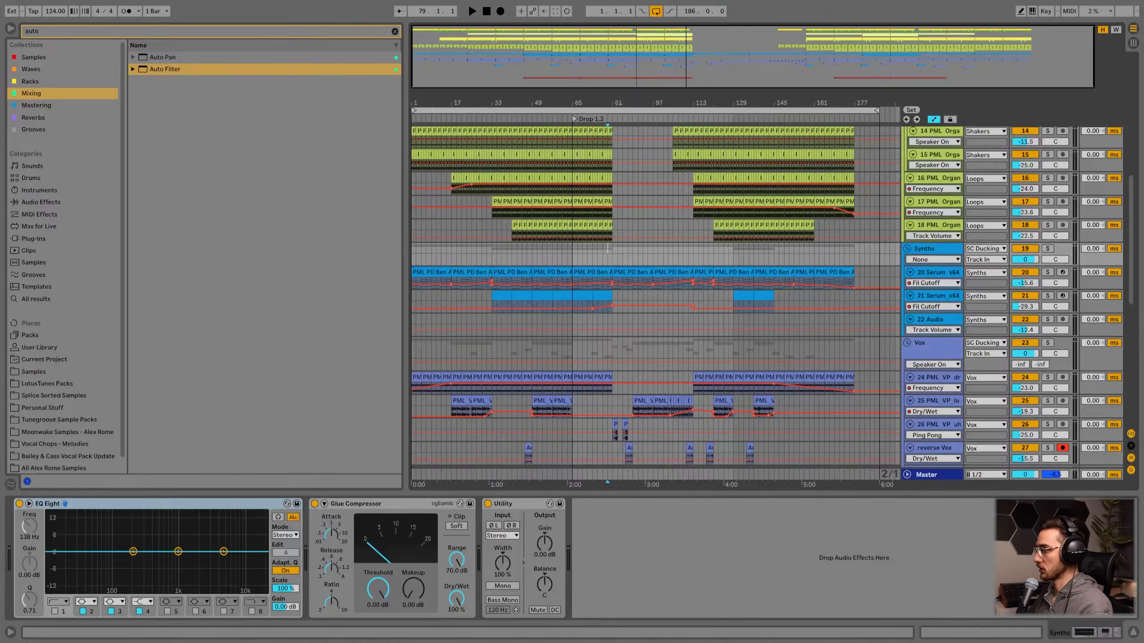
pyautogui.moveTo(603, 104); pyautogui.dragTo(603, 144)
pyautogui.click(630, 254)
pyautogui.scroll(-5, 697, 258)
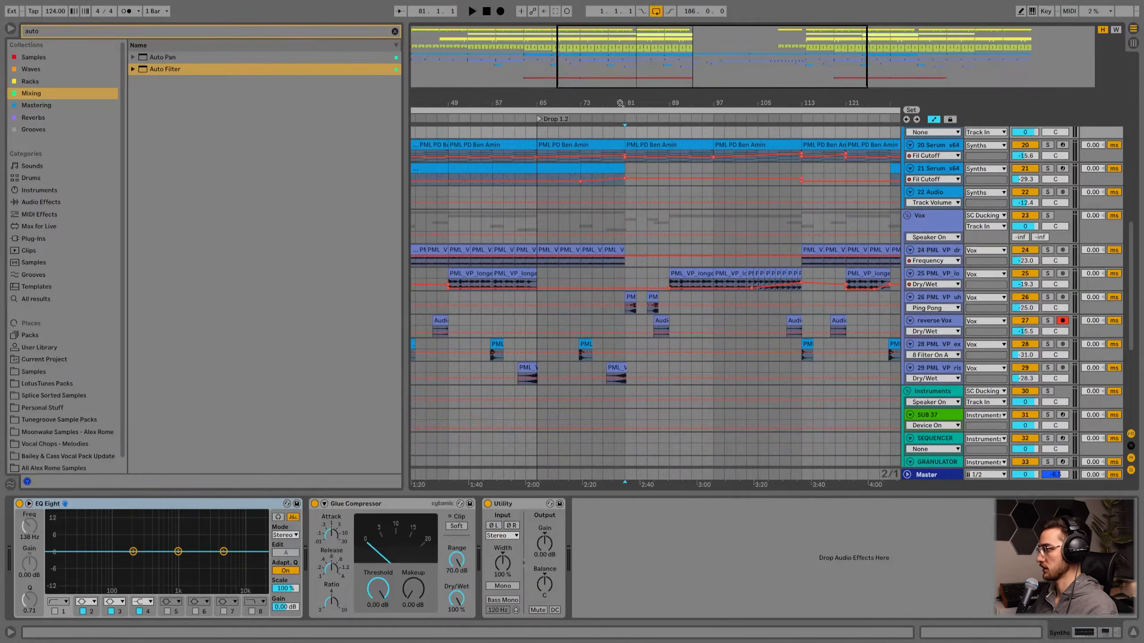
pyautogui.moveTo(620, 102); pyautogui.dragTo(661, 103)
pyautogui.scroll(3, 644, 248)
pyautogui.click(655, 258)
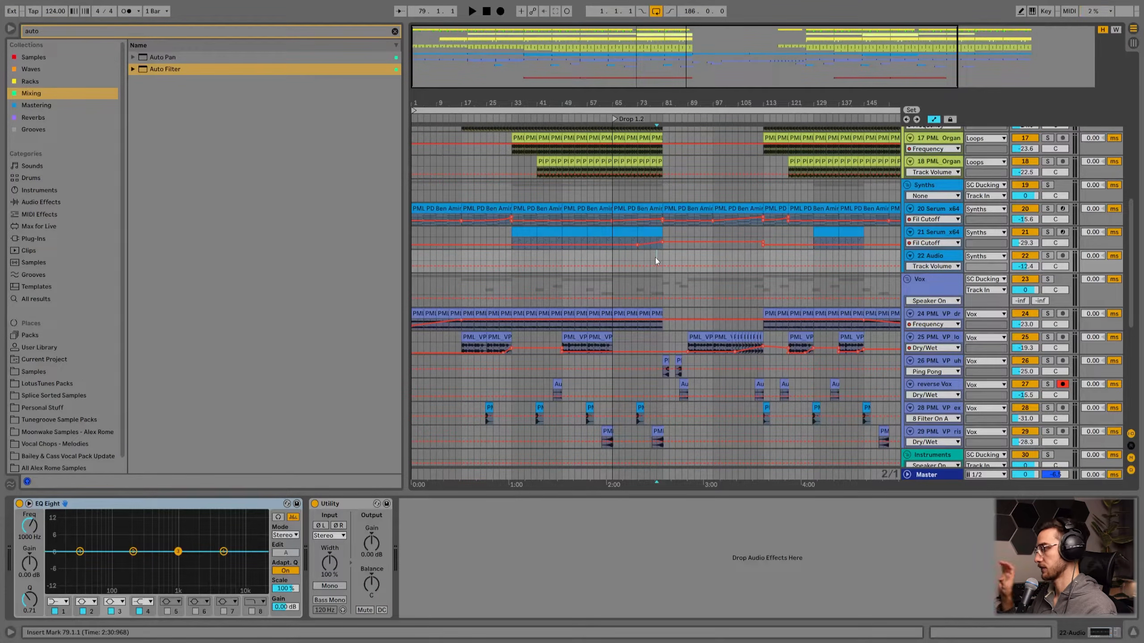
pyautogui.moveTo(663, 103); pyautogui.dragTo(572, 100)
pyautogui.click(640, 253)
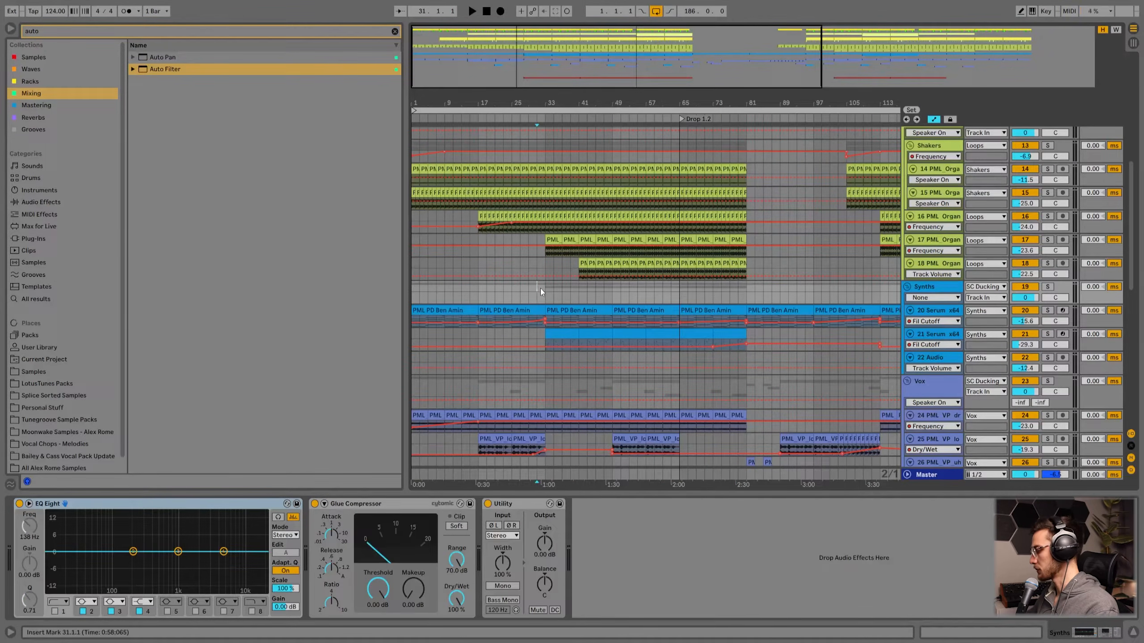
# - Play the arrangement from bar 1 and examine the synth and vocal tracks
pyautogui.press('Home')
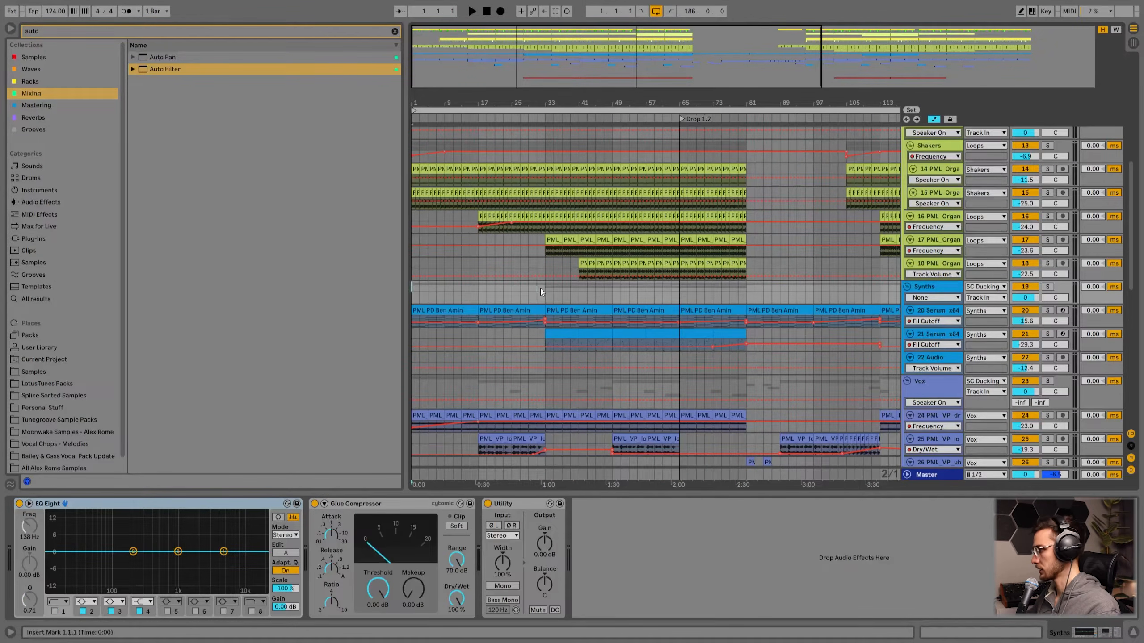
pyautogui.scroll(-4, 498, 309)
pyautogui.scroll(-5, 498, 309)
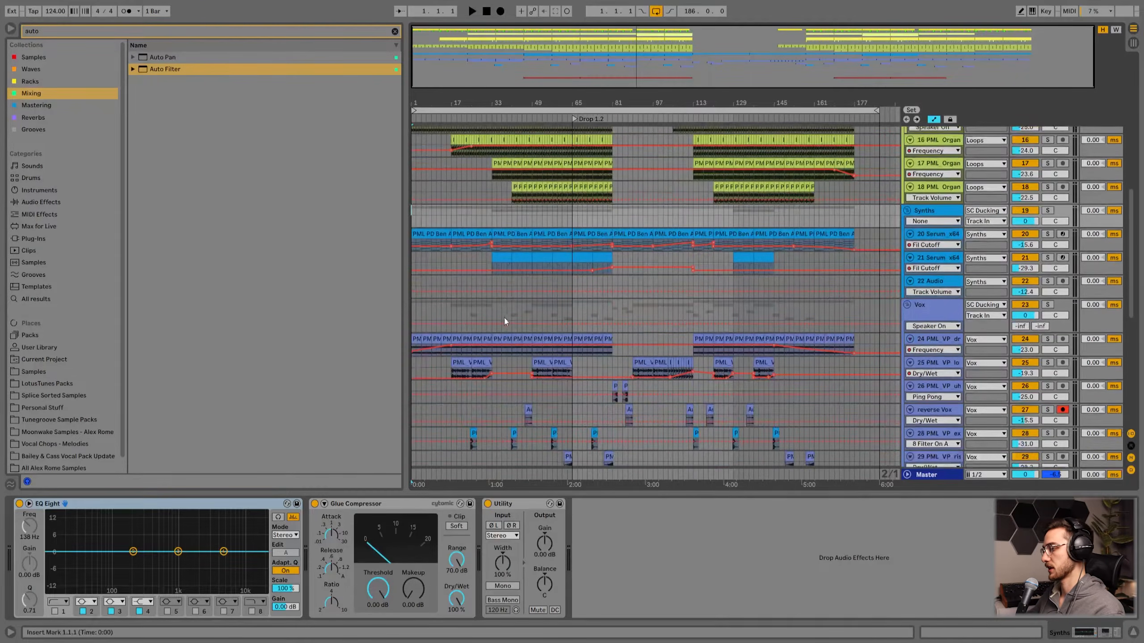
pyautogui.press('space')
pyautogui.scroll(-2, 781, 354)
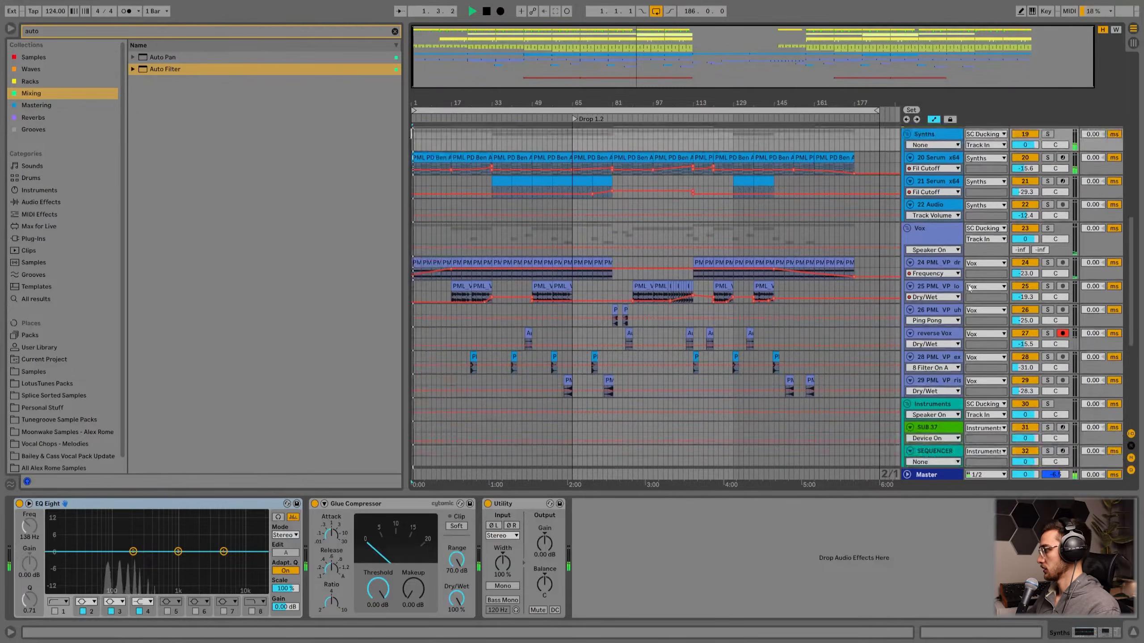
# - Clear the browser search and reveal the source sample of track 25's first vocal phrase clip in the browser
pyautogui.click(947, 286)
pyautogui.click(395, 31)
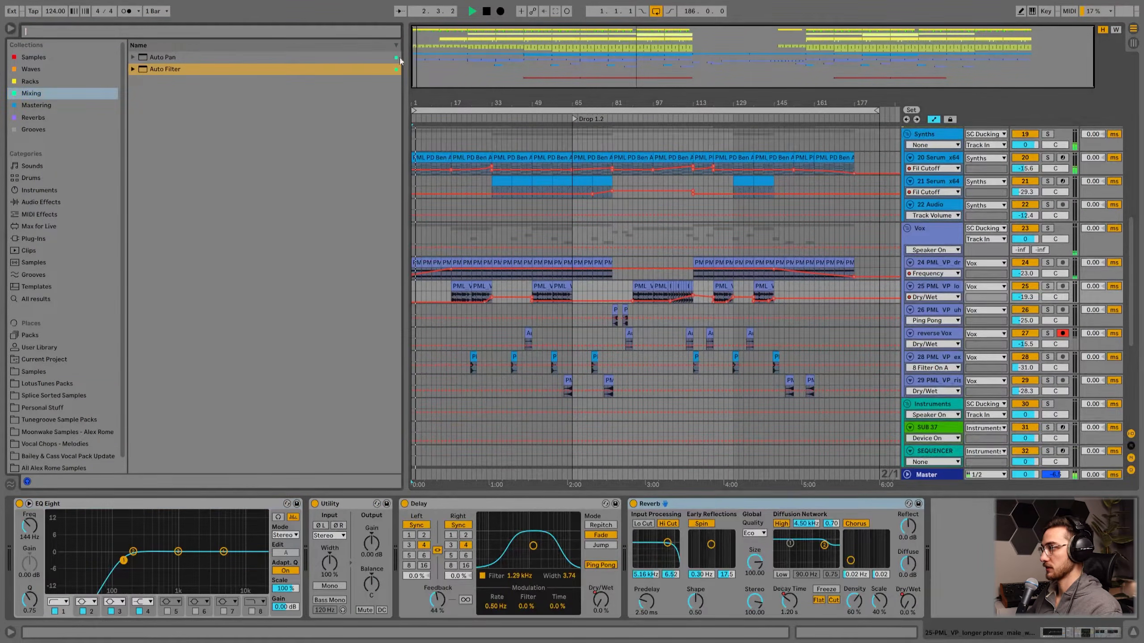
pyautogui.rightClick(458, 285)
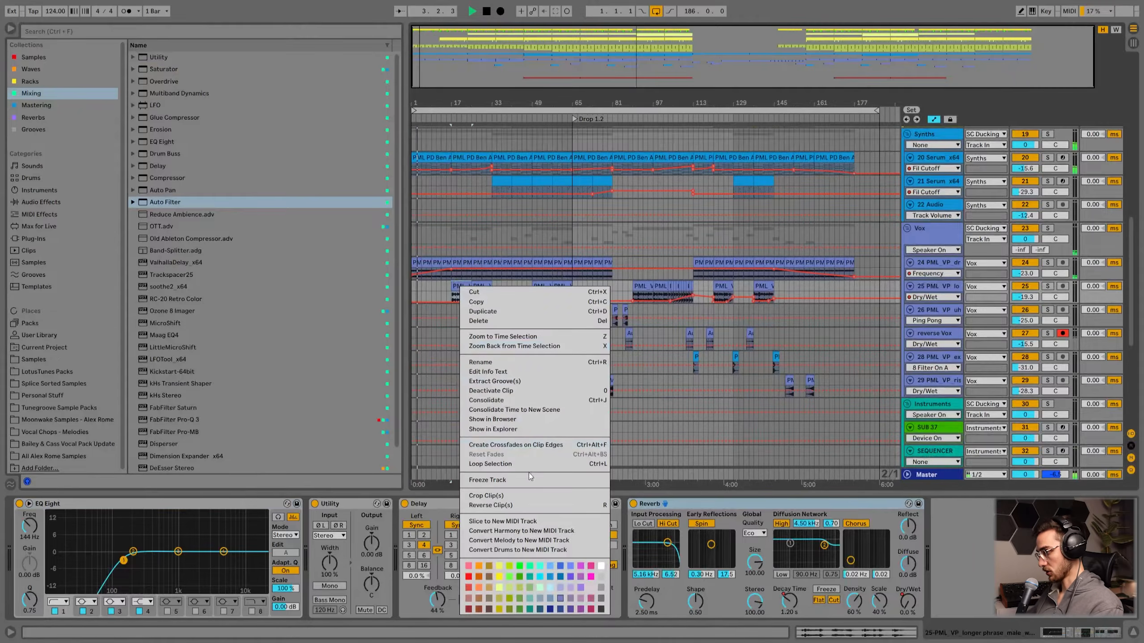
pyautogui.click(492, 419)
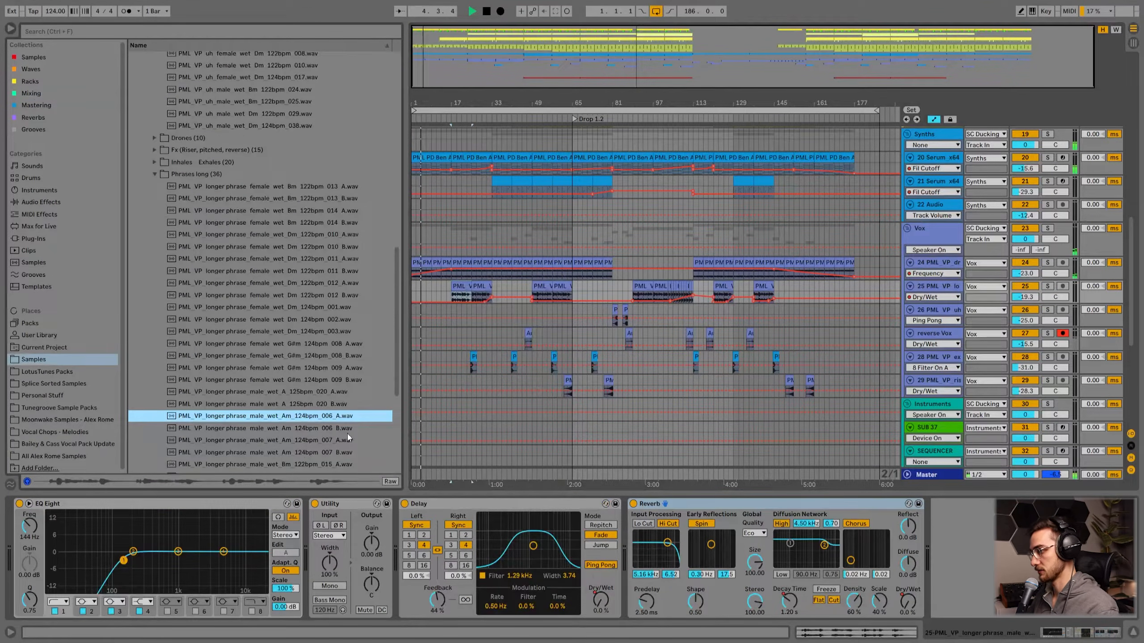
# - Browse the Phrases long folder and preview PML_VP_longer phrase_male_wet_Am_124bpm_006_B.wav
pyautogui.scroll(-2, 347, 434)
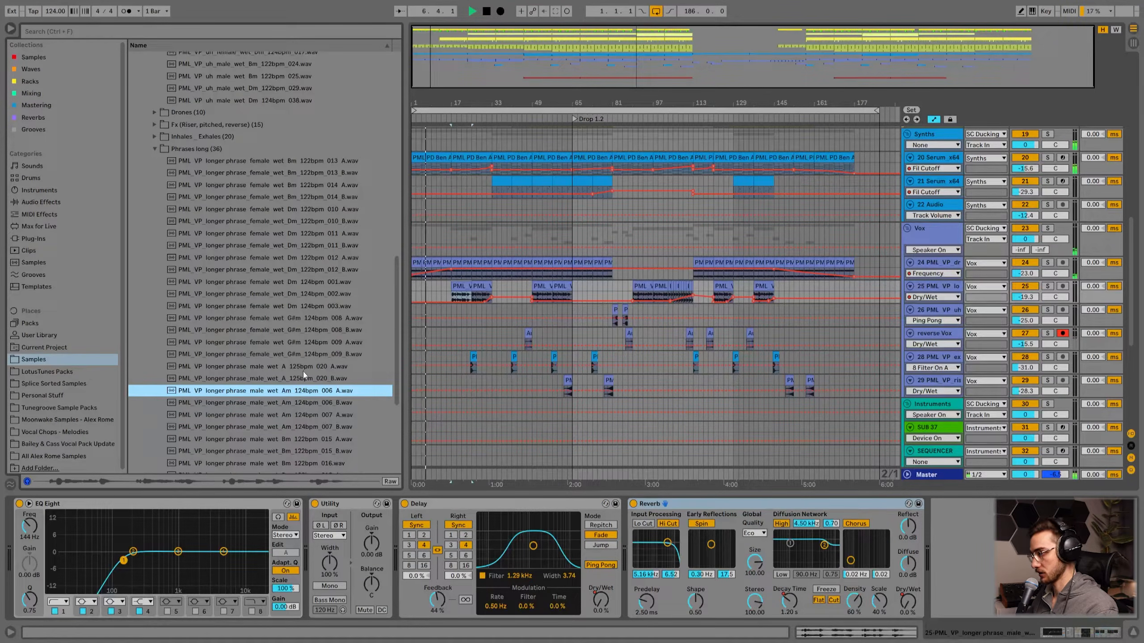
pyautogui.scroll(-3, 307, 433)
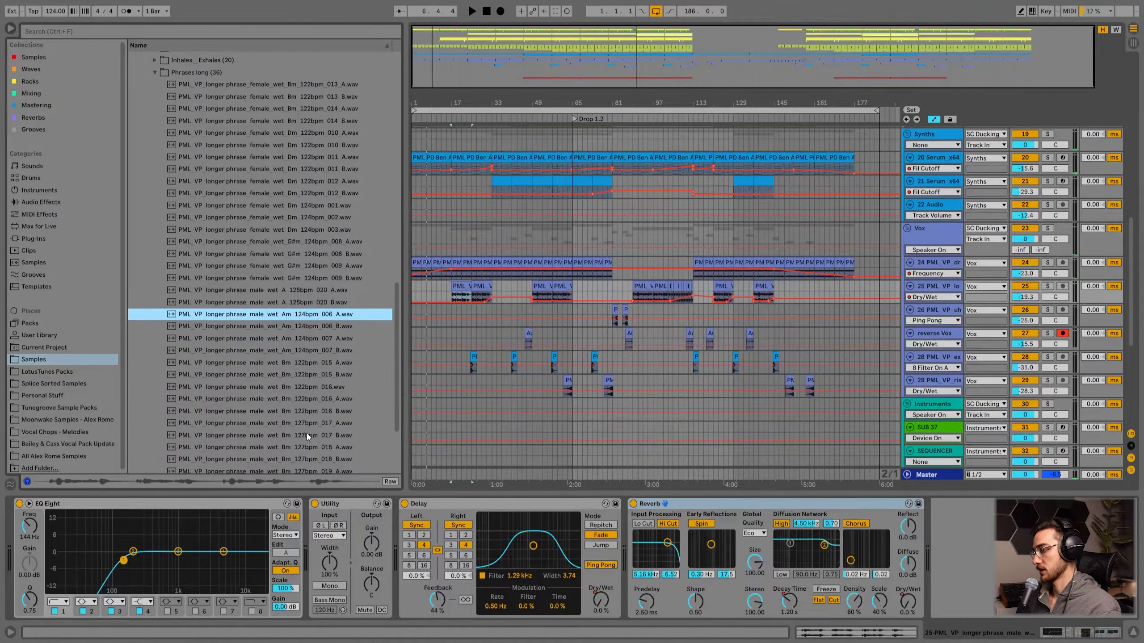
pyautogui.scroll(2, 309, 415)
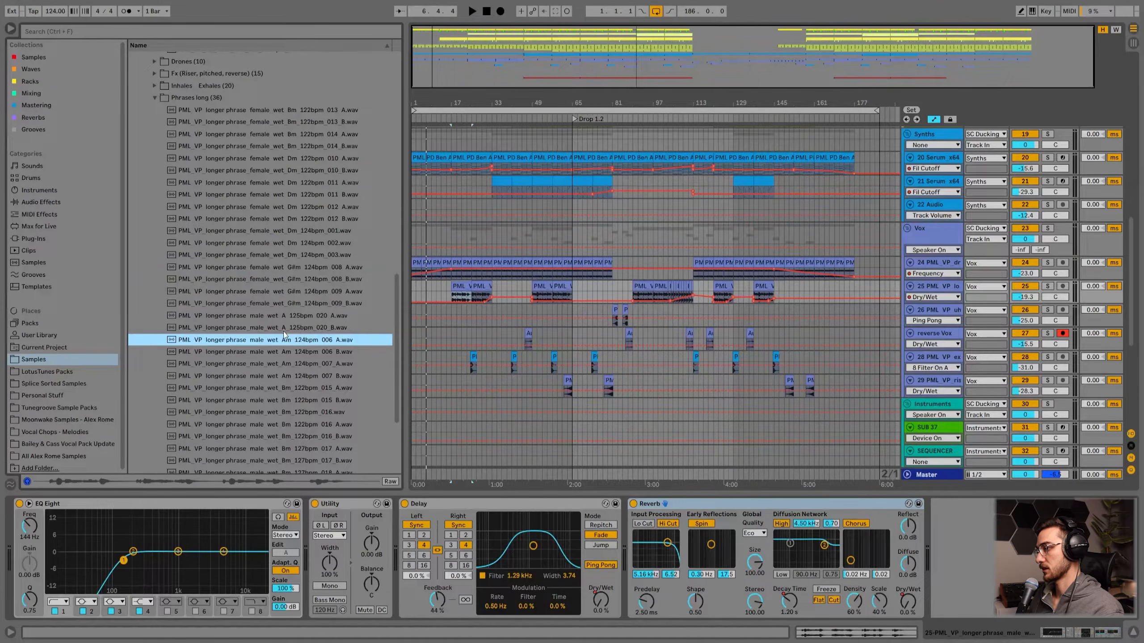
pyautogui.click(287, 352)
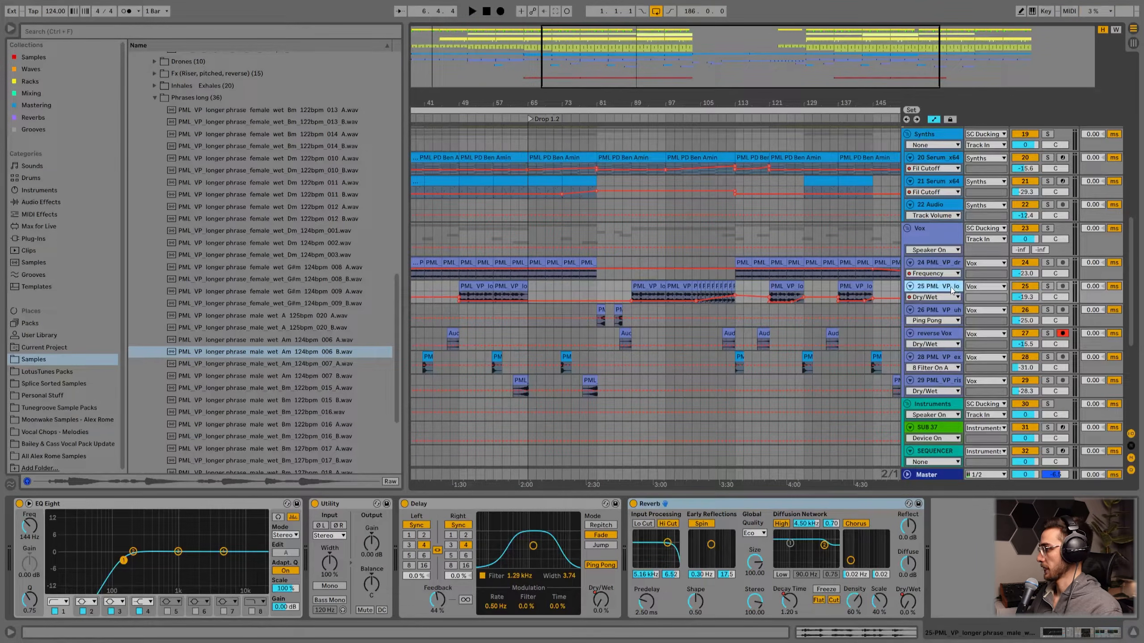
pyautogui.hotkey('ctrl', 't')
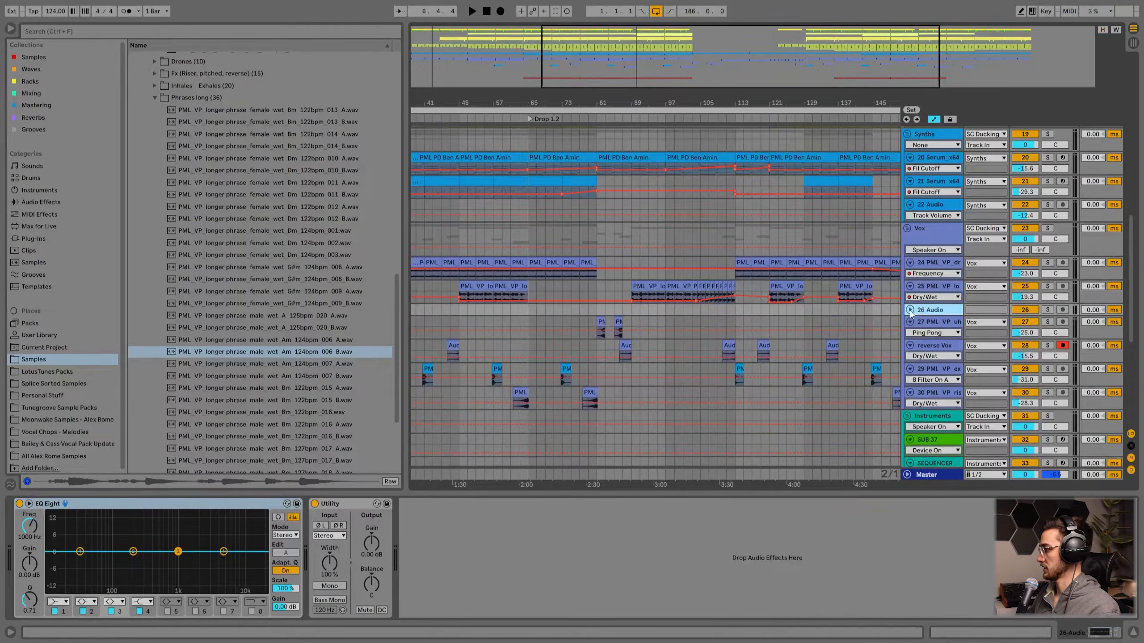
pyautogui.click(649, 286)
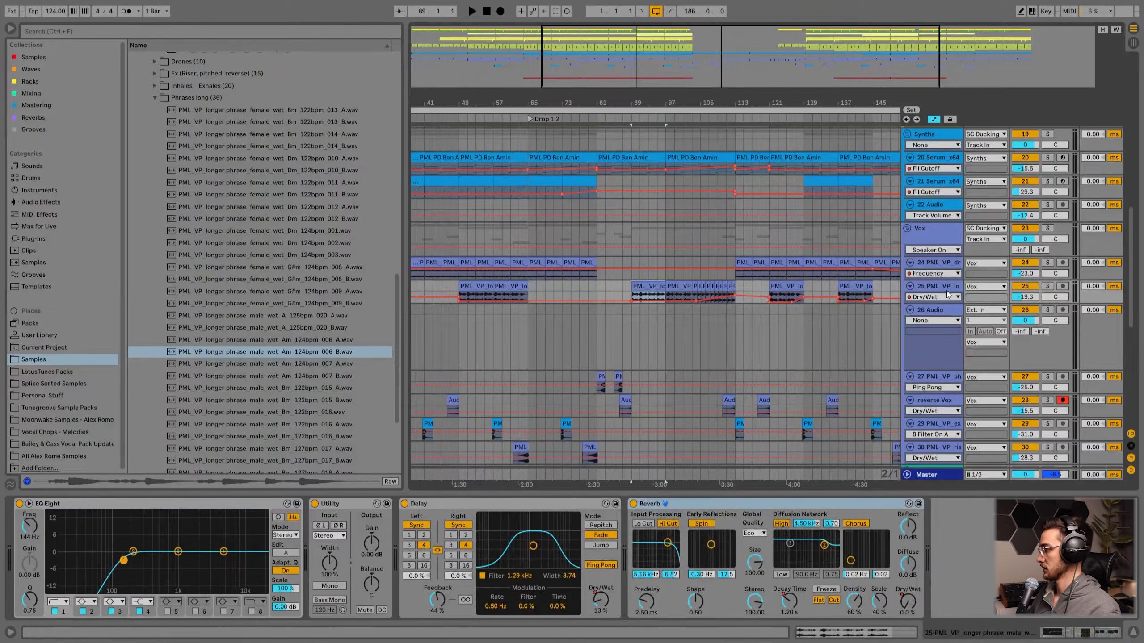
pyautogui.click(937, 310)
pyautogui.press('Delete')
# - Duplicate vocal phrase track 25 with its clips and effects
pyautogui.click(933, 288)
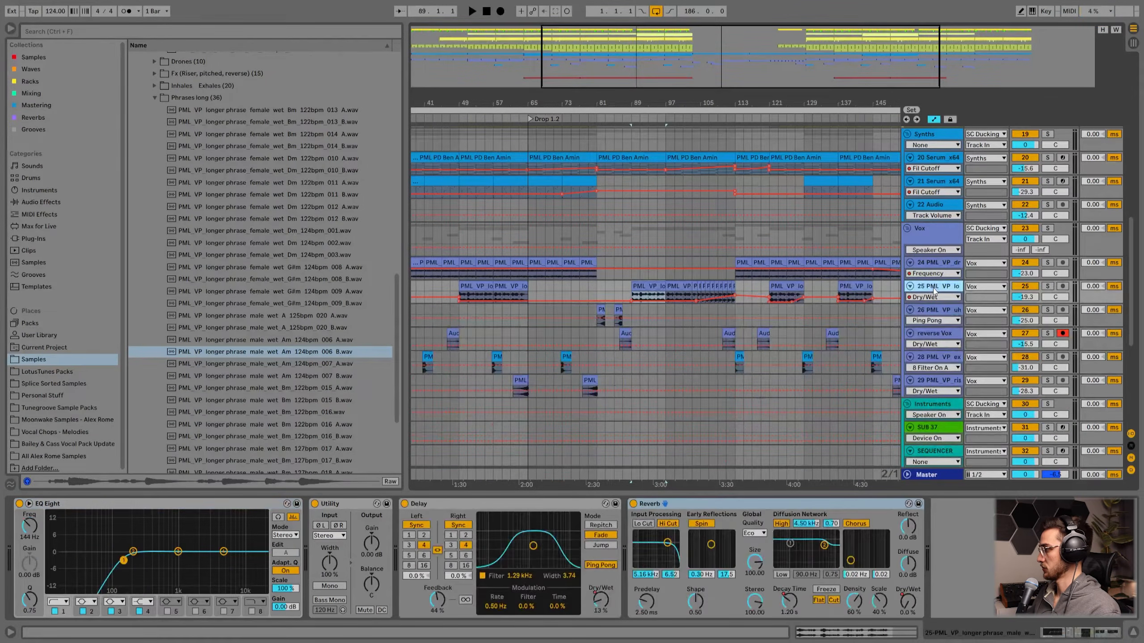
pyautogui.hotkey('ctrl', 'd')
pyautogui.press('w')
# - Delete the duplicated track's clips in bars 1–81 and 121–153, and set the fixed grid to 1 Bar
pyautogui.click(611, 313)
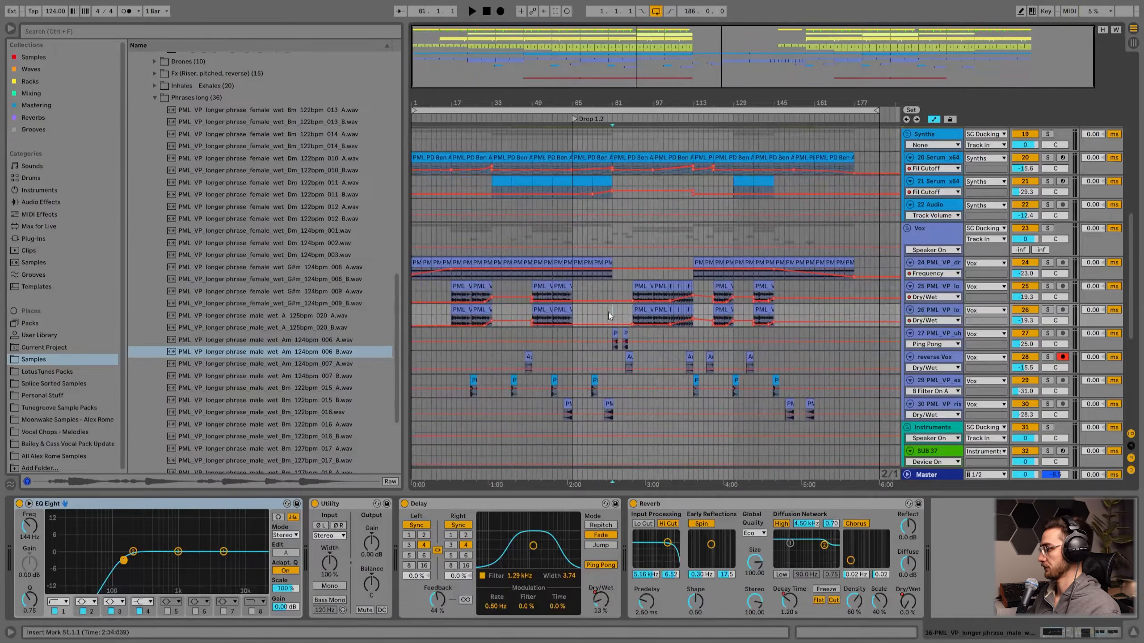
pyautogui.moveTo(611, 312); pyautogui.dragTo(418, 301)
pyautogui.press('Delete')
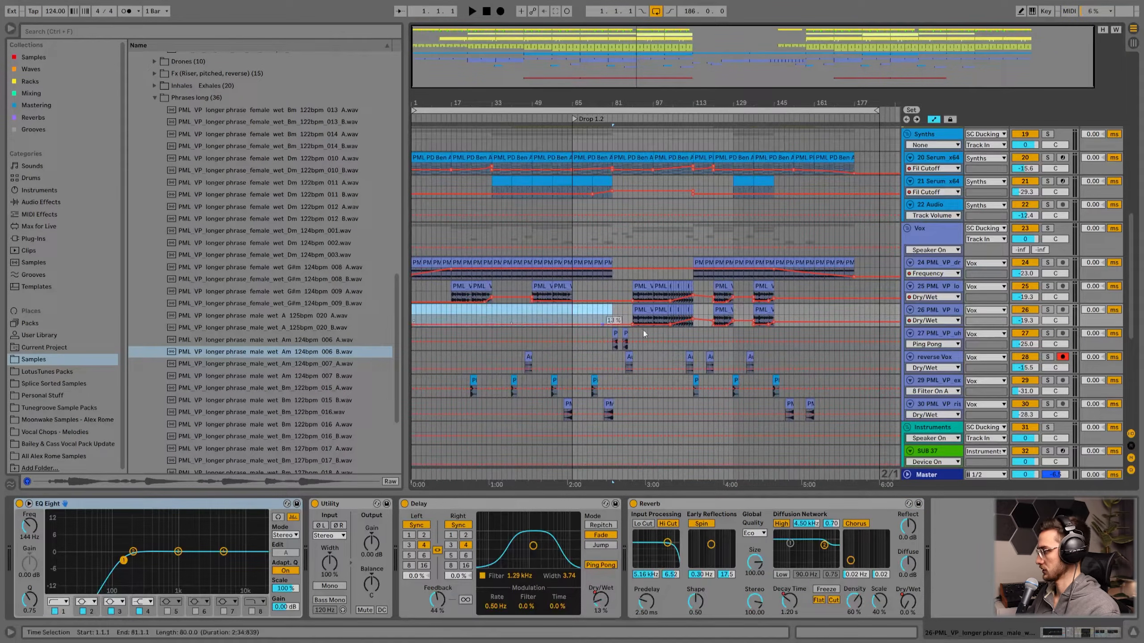
pyautogui.moveTo(711, 312); pyautogui.dragTo(794, 315)
pyautogui.press('Delete')
pyautogui.rightClick(793, 314)
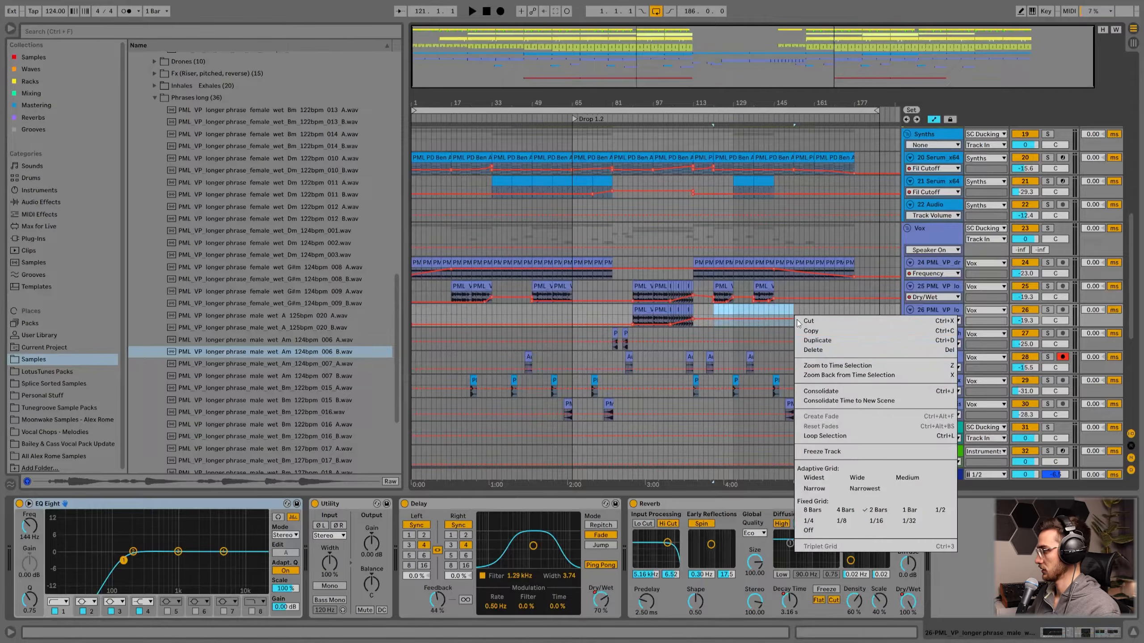
pyautogui.click(898, 520)
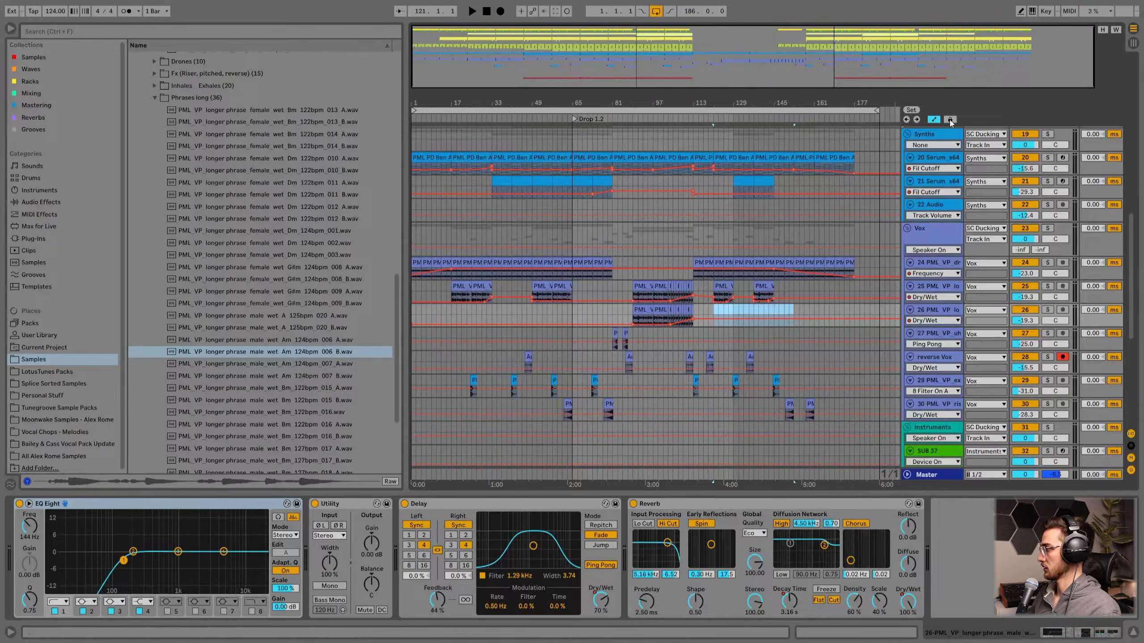
# - Replace track 26's phrase at bar 89 with PML_VP_longer phrase_male_wet_Am_124bpm_006_B.wav and duplicate the new clip to bar 97
pyautogui.moveTo(277, 354); pyautogui.dragTo(640, 311)
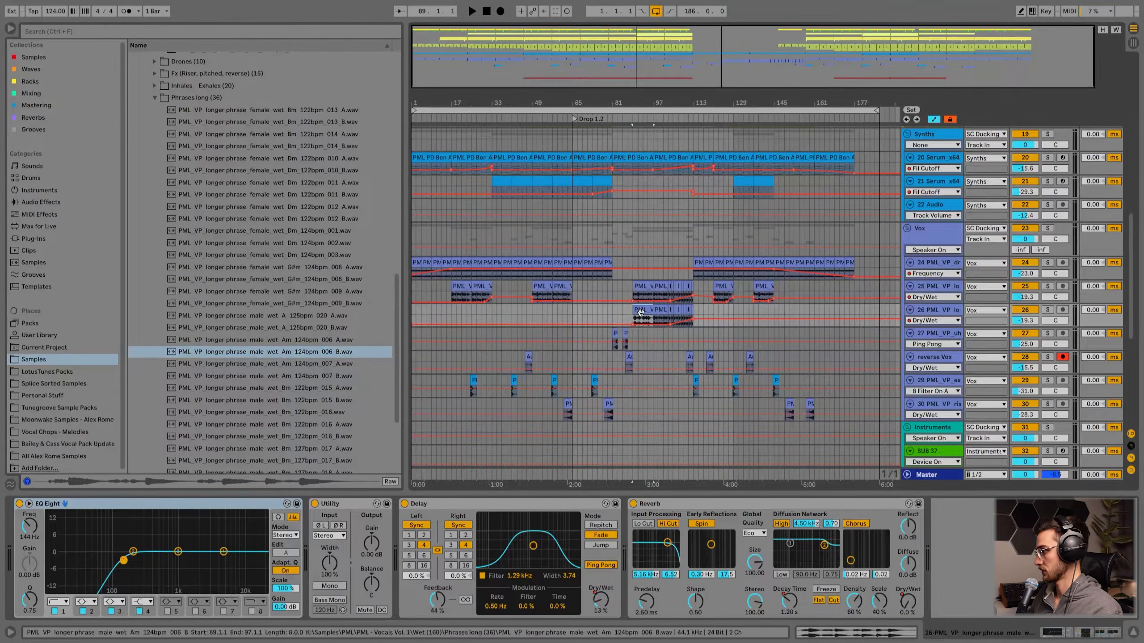
pyautogui.moveTo(656, 106); pyautogui.dragTo(633, 252)
pyautogui.hotkey('ctrl', 'd')
# - Play the breakdown from bar 88 with track 25 muted, and open the warp settings of track 26's bar 89 clip
pyautogui.click(551, 314)
pyautogui.press('space')
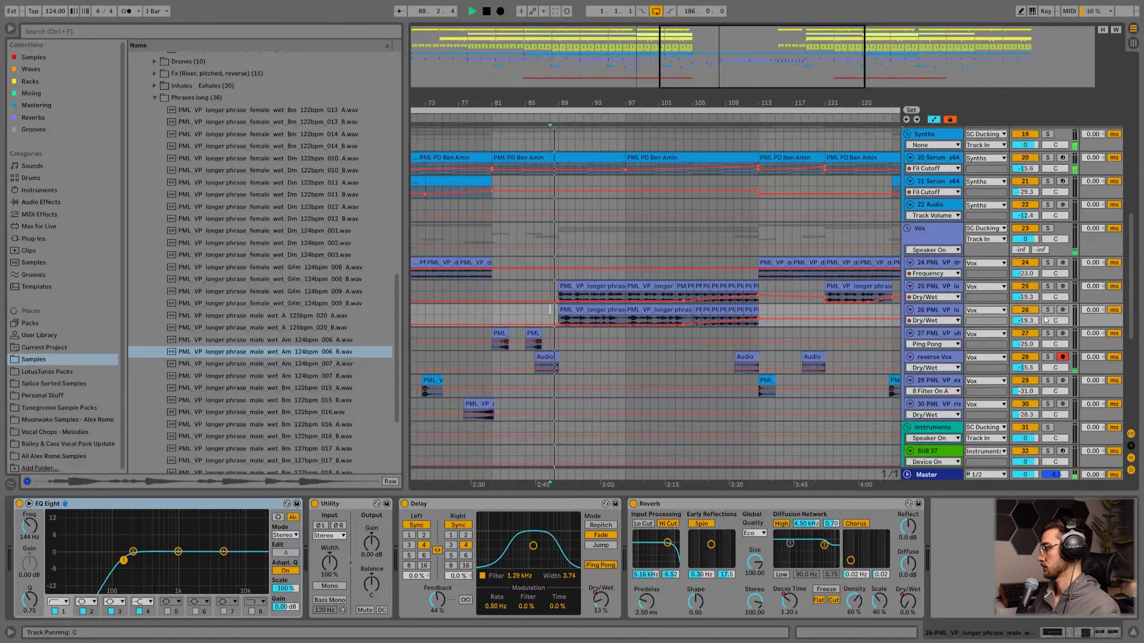
pyautogui.click(1025, 286)
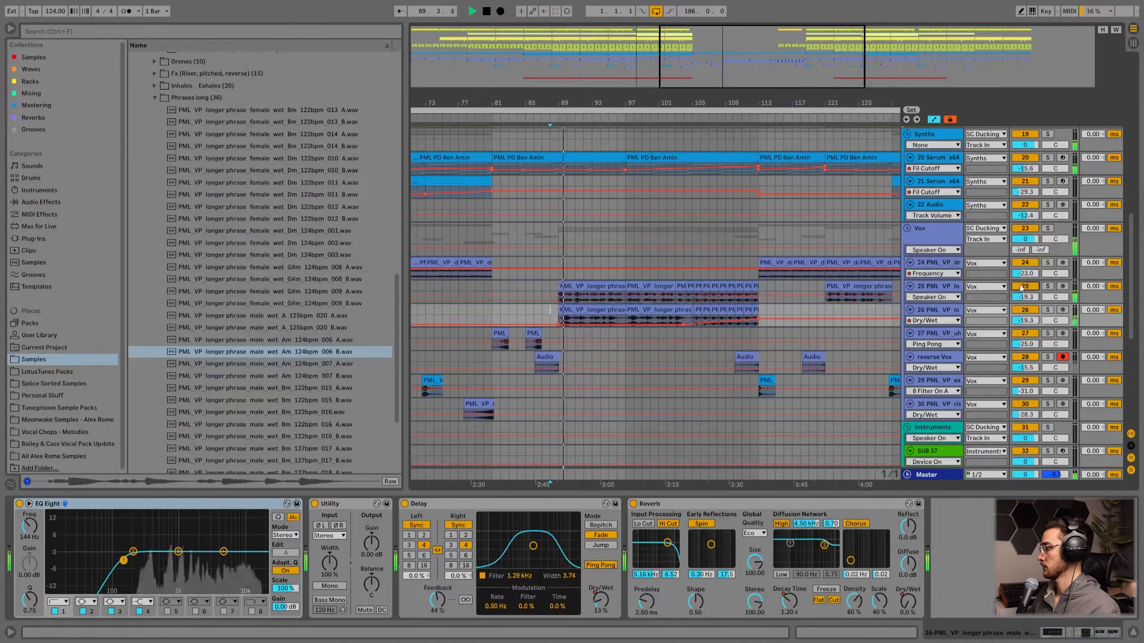
pyautogui.click(594, 311)
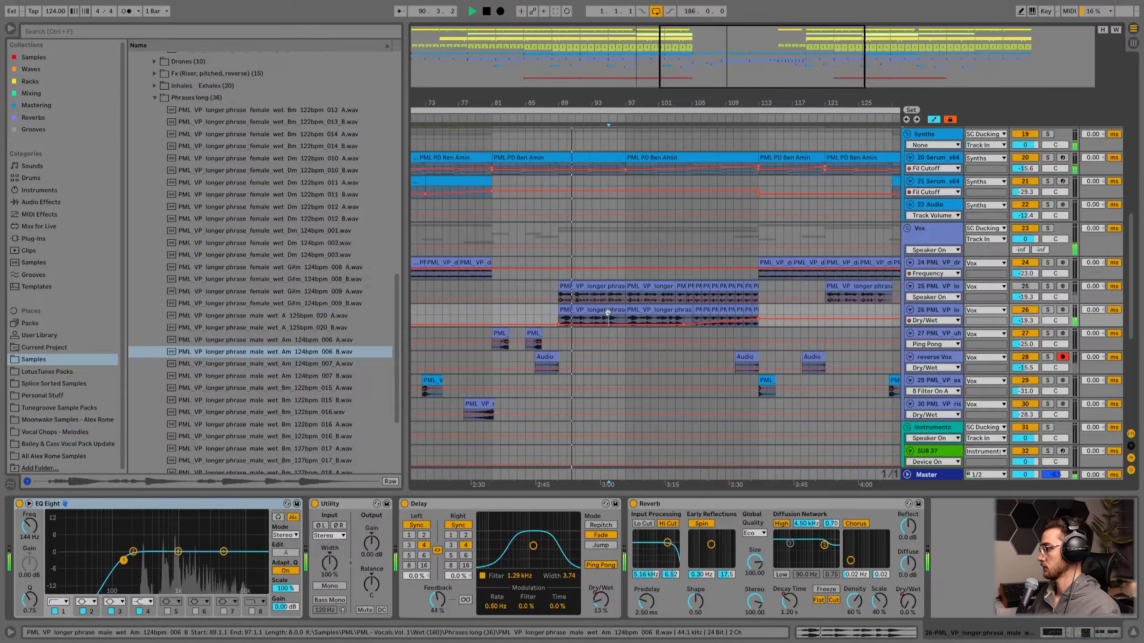
pyautogui.press('space')
pyautogui.doubleClick(593, 312)
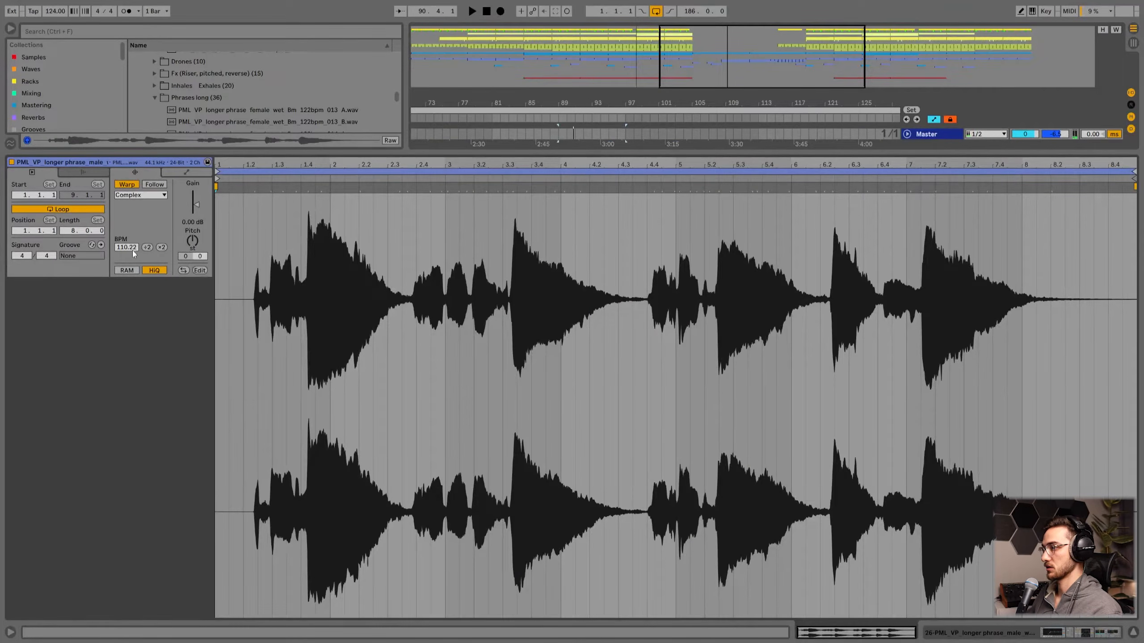
pyautogui.scroll(-5, 125, 251)
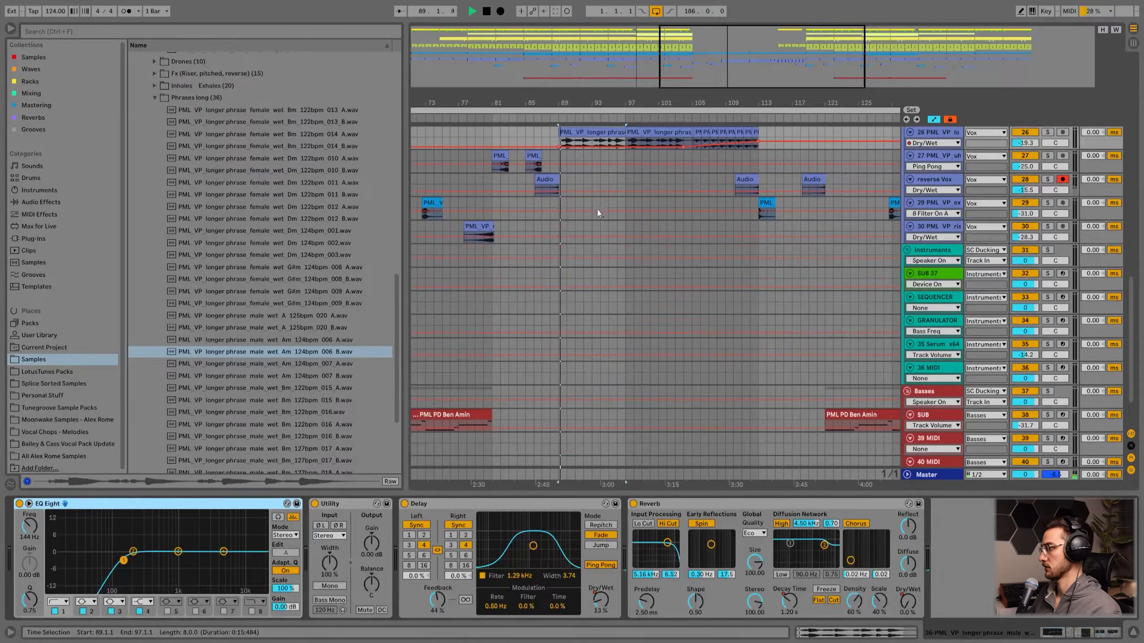
pyautogui.scroll(3, 598, 210)
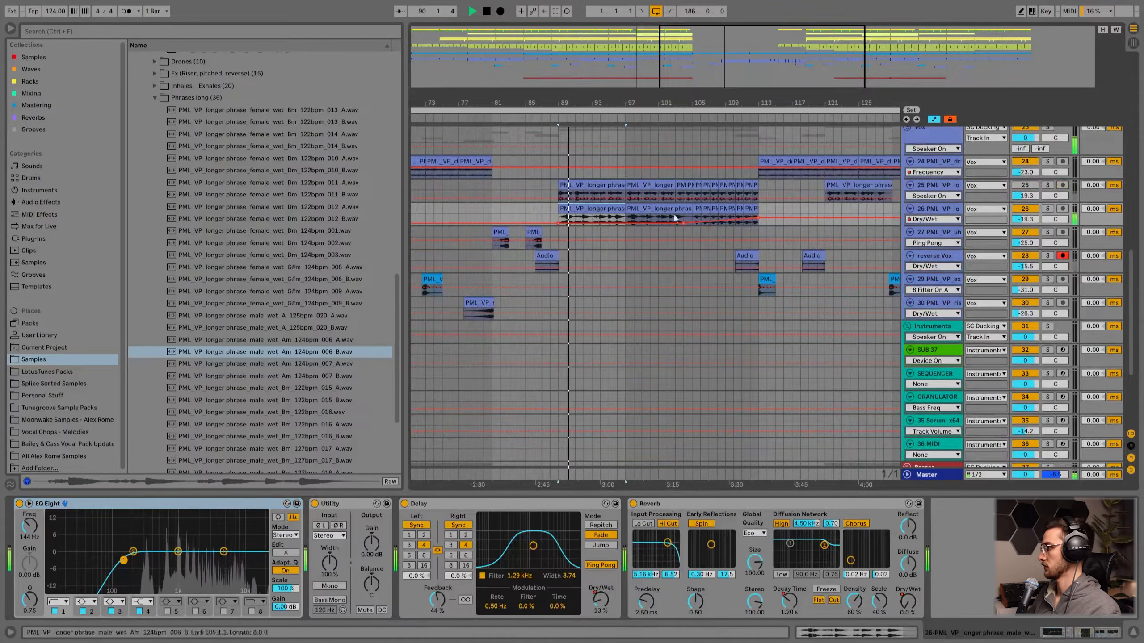
pyautogui.scroll(2, 557, 234)
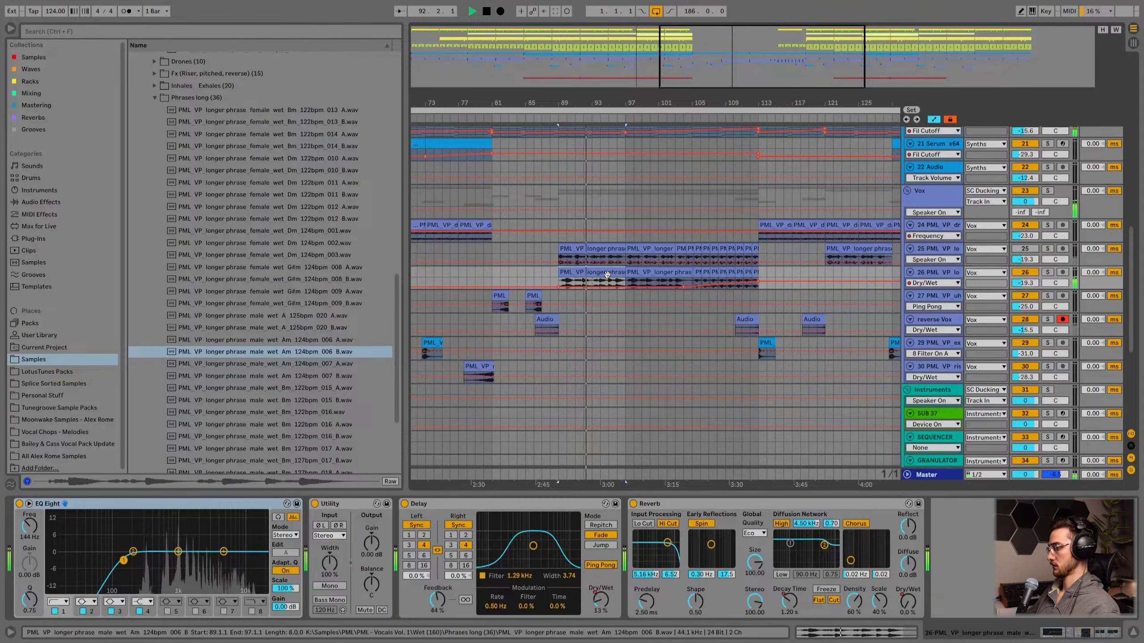
# - Replace track 26's clip at bar 97 with PML_VP_longer phrase_male_wet_Am_124bpm_007_B.wav
pyautogui.click(646, 275)
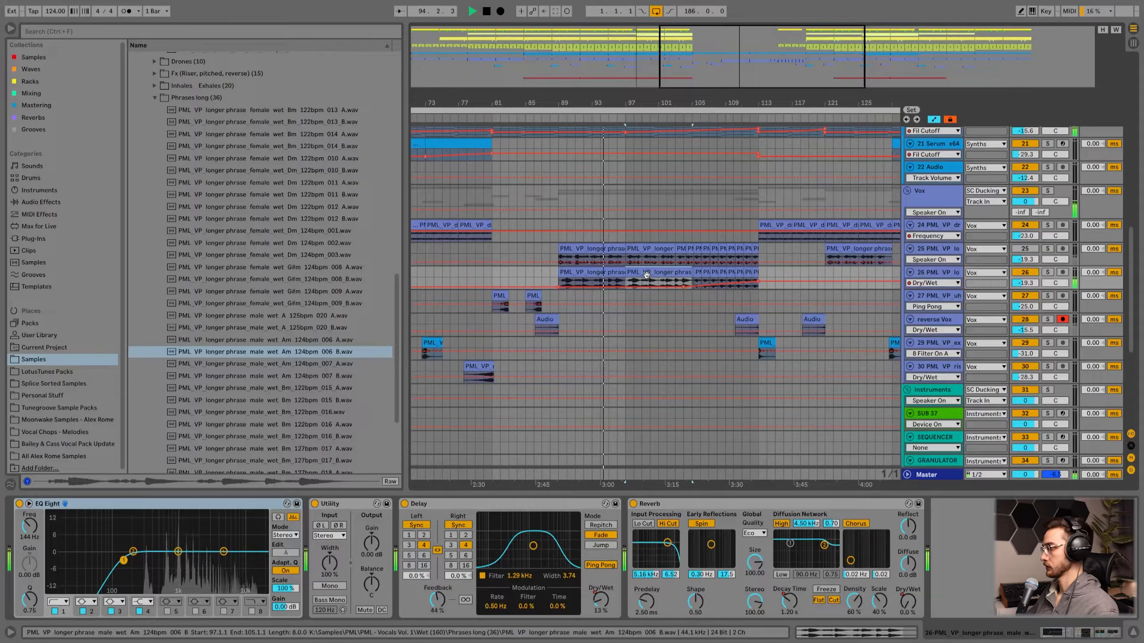
pyautogui.scroll(1, 646, 275)
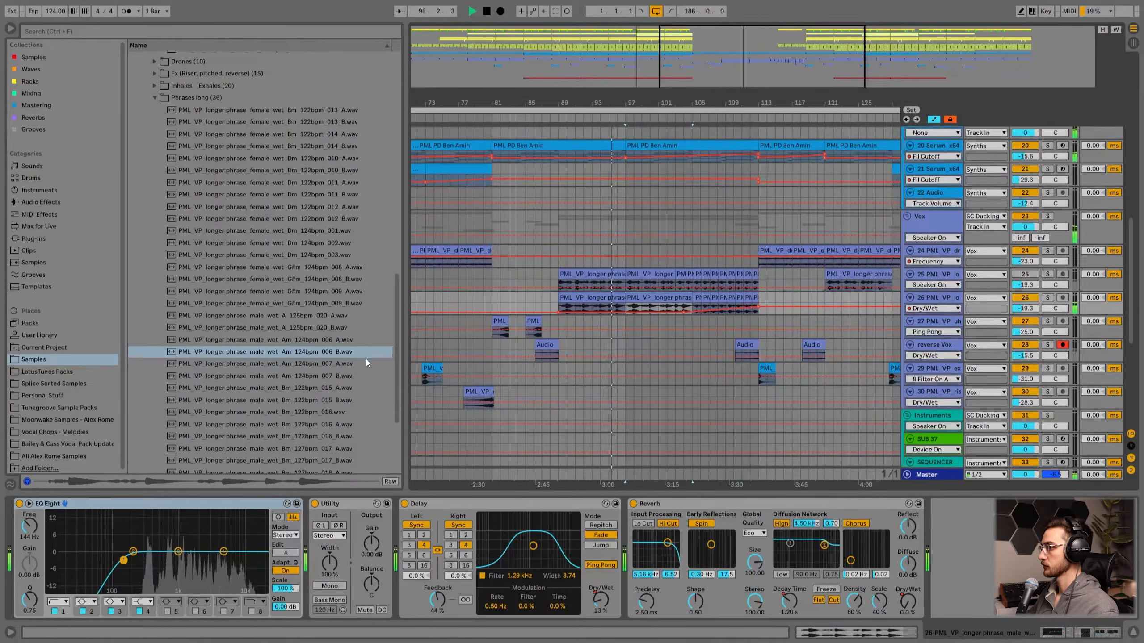
pyautogui.moveTo(339, 381); pyautogui.dragTo(638, 300)
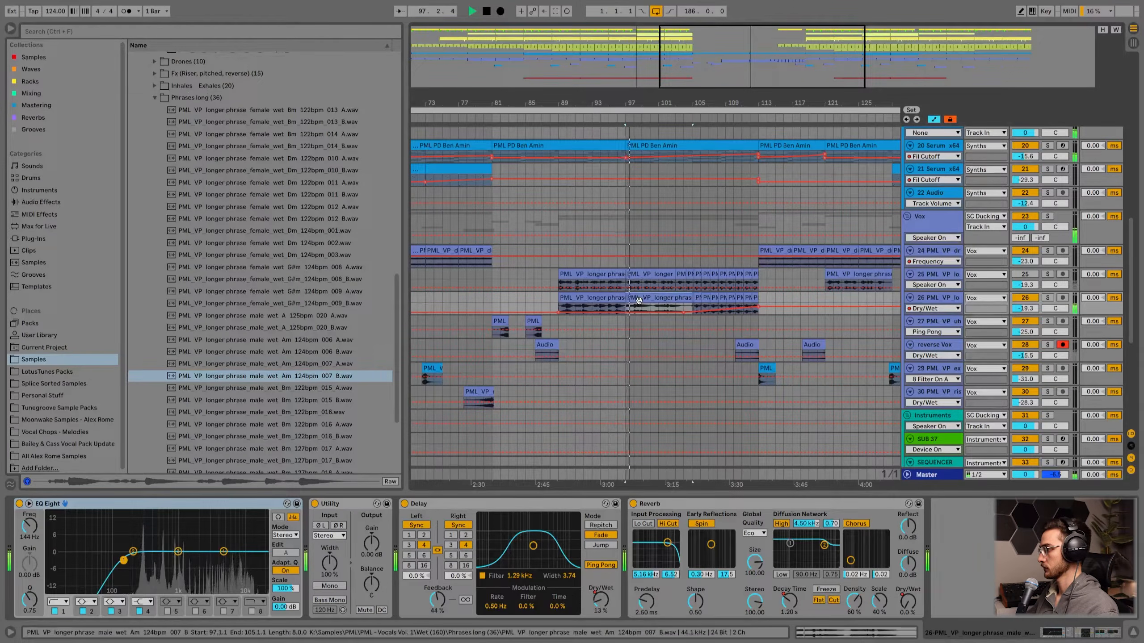
# - Set the bar 97 vocal clip's tempo to 124 BPM and choose its warp mode
pyautogui.doubleClick(638, 300)
pyautogui.write('124')
pyautogui.press('Return')
pyautogui.click(149, 199)
pyautogui.click(133, 234)
pyautogui.hotkey('shift', 'Tab')
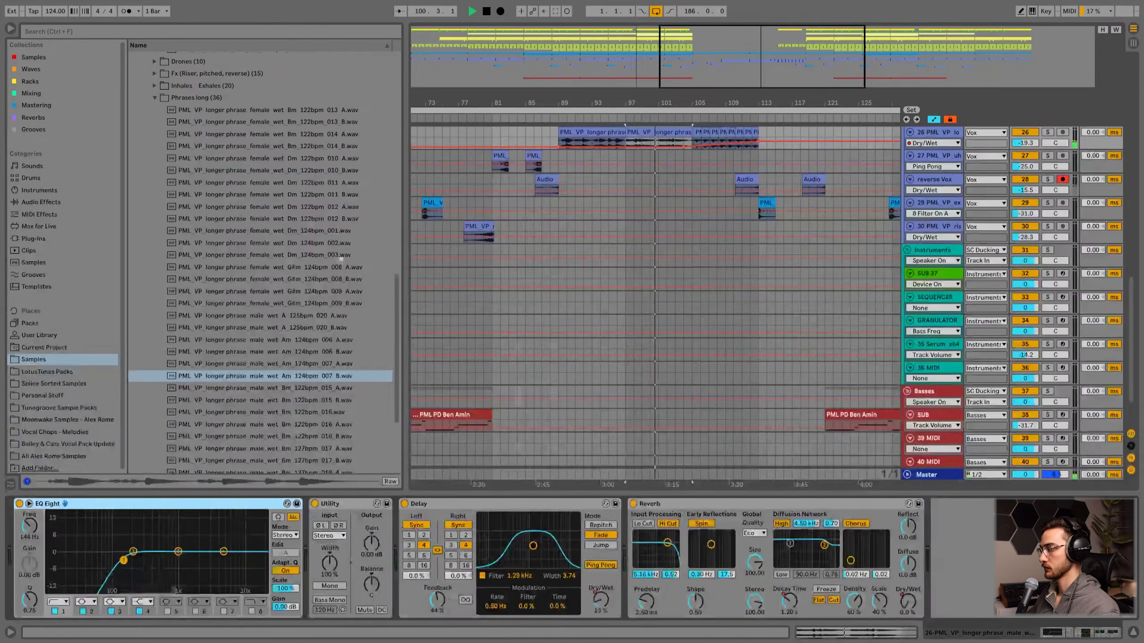
pyautogui.scroll(5, 667, 288)
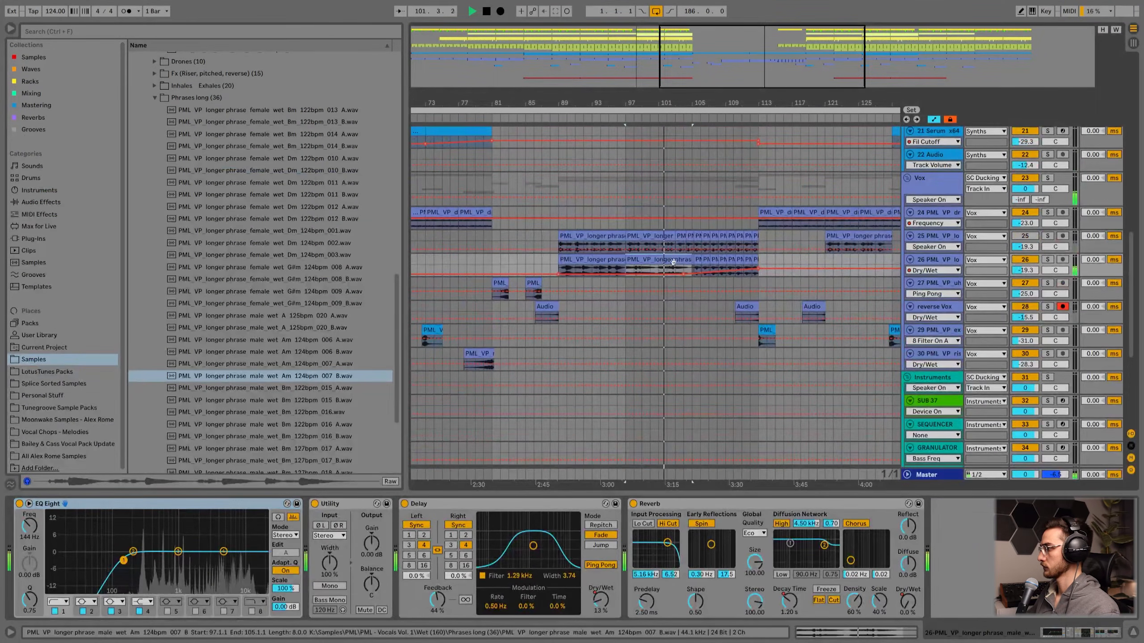
pyautogui.scroll(3, 653, 248)
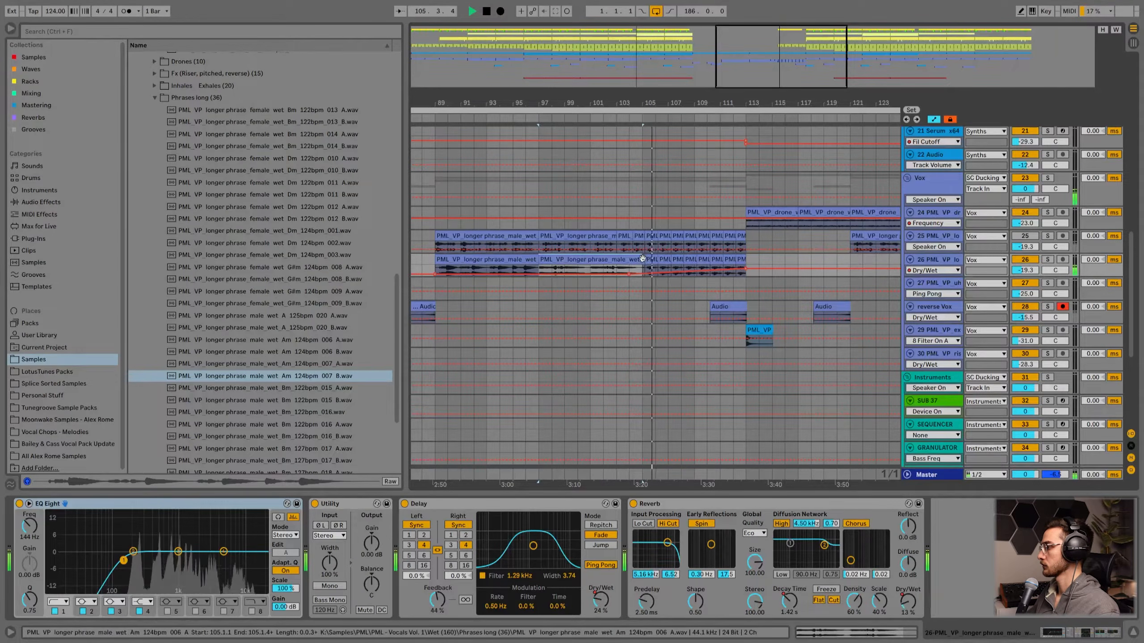
# - Stop playback and delete track 25's two long phrase clips between bars 89 and 103
pyautogui.click(643, 259)
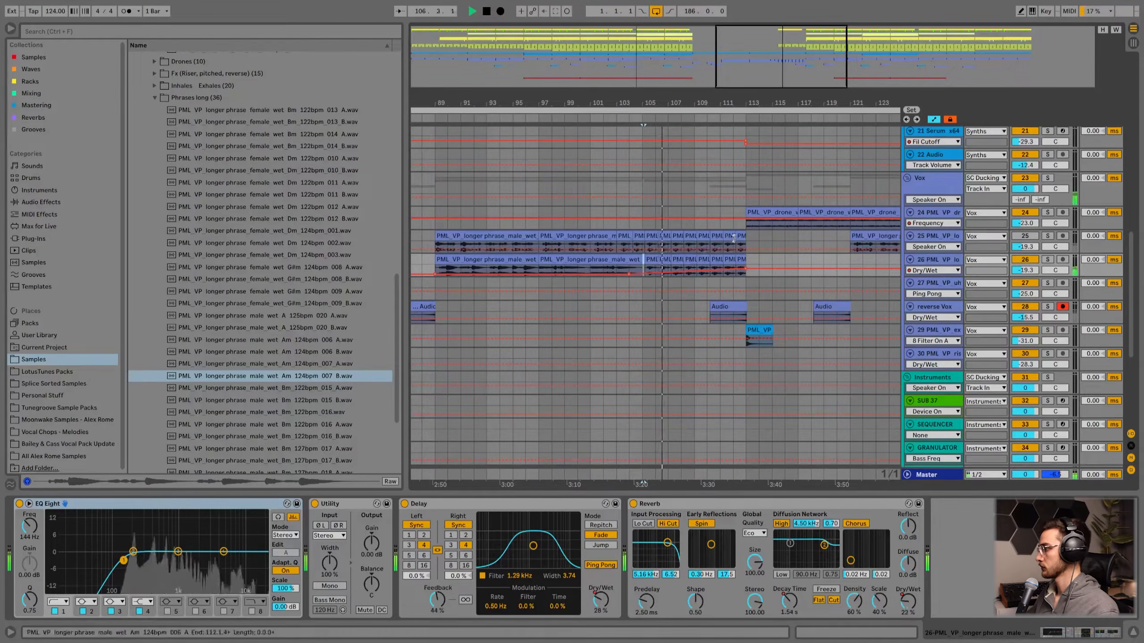
pyautogui.click(638, 238)
pyautogui.press('space')
pyautogui.press('-')
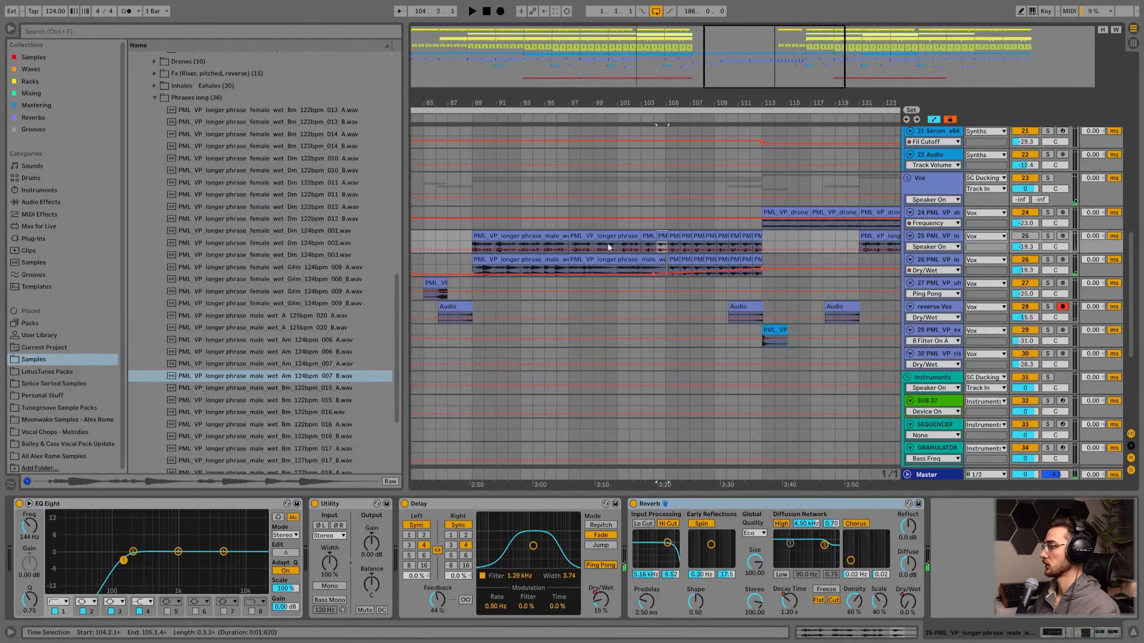
pyautogui.click(604, 236)
pyautogui.keyDown('shift'); pyautogui.click(533, 236); pyautogui.keyUp('shift')
pyautogui.press('Delete')
# - Unmute track 25 and play the breakdown vocal from bar 89
pyautogui.click(480, 230)
pyautogui.click(468, 236)
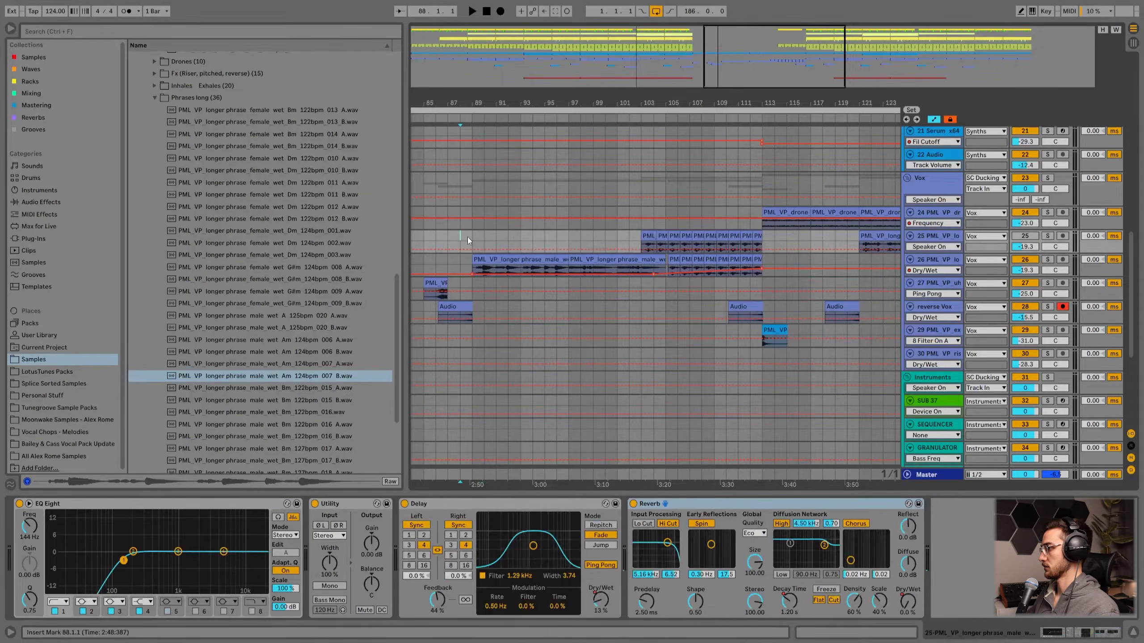
pyautogui.click(1025, 237)
pyautogui.press('space')
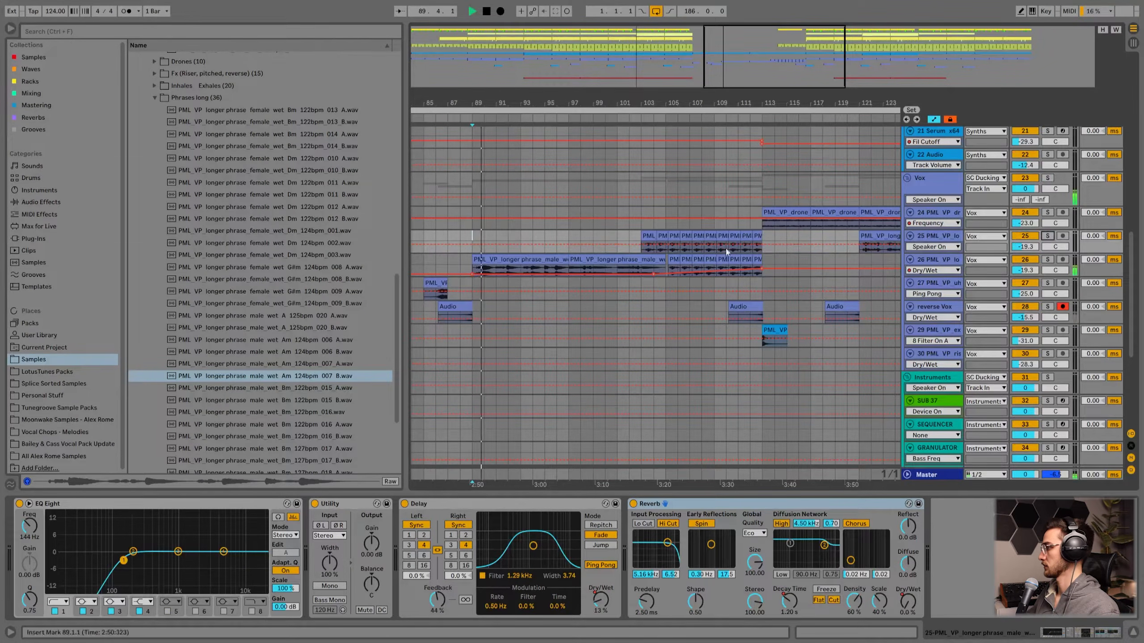
# - Delete track 25's remaining chopped vocal clips between bars 103 and 113
pyautogui.click(648, 236)
pyautogui.keyDown('shift'); pyautogui.click(755, 235); pyautogui.keyUp('shift')
pyautogui.press('Delete')
pyautogui.click(469, 240)
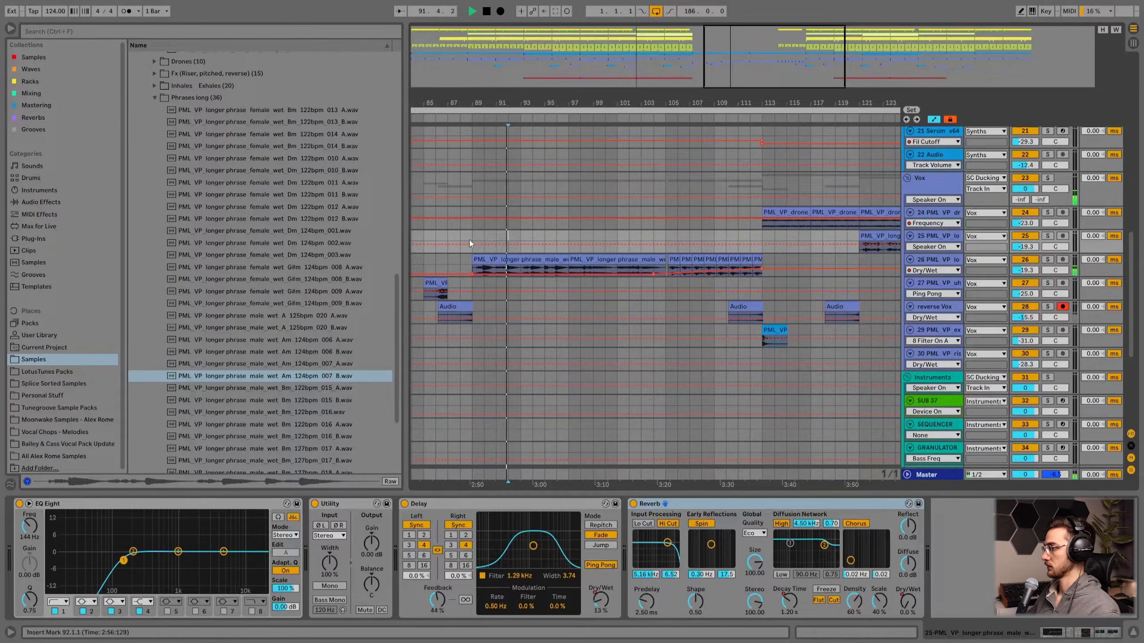
pyautogui.press('-')
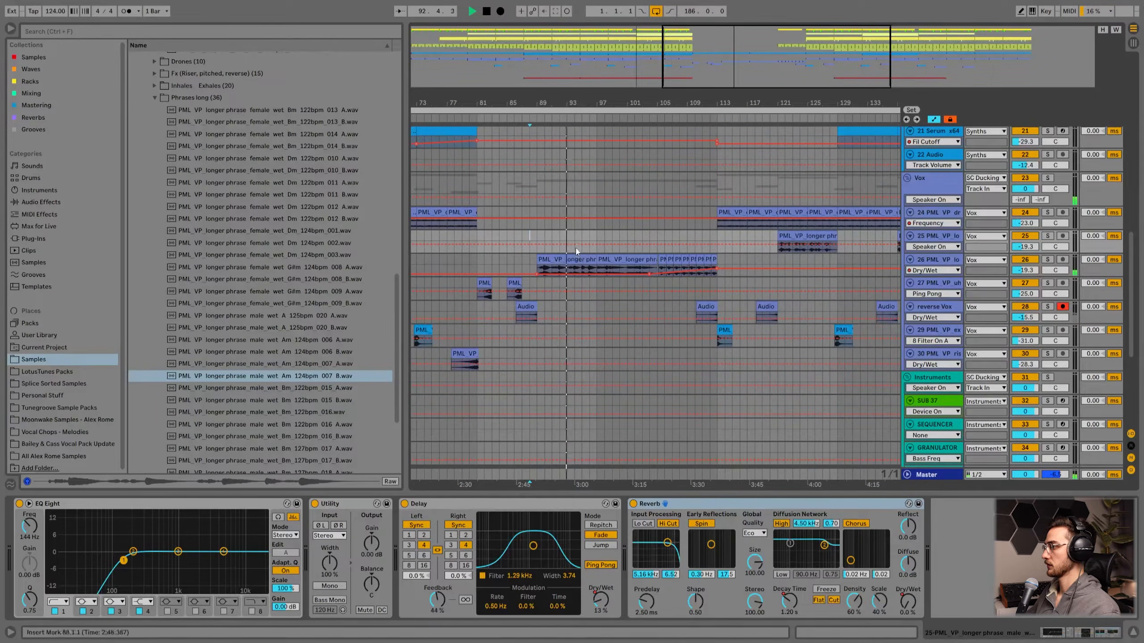
# - In the Master track's OTT, set the high-band output to 7.50 dB and the low-band output to 8.90 dB
pyautogui.scroll(-2, 575, 256)
pyautogui.scroll(-2, 347, 356)
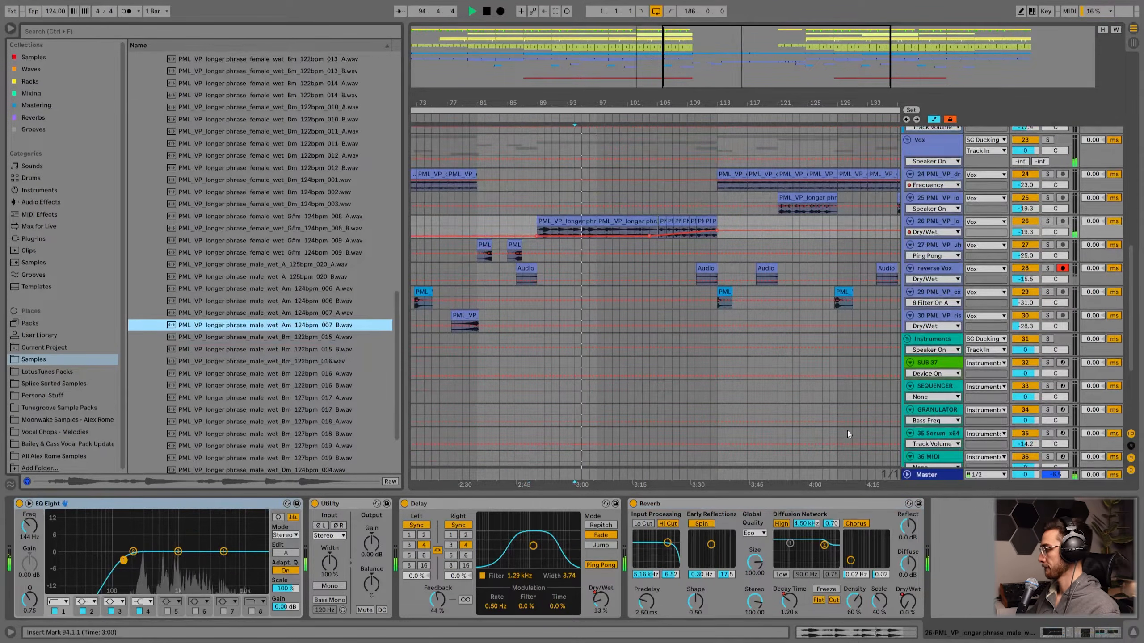
pyautogui.click(924, 476)
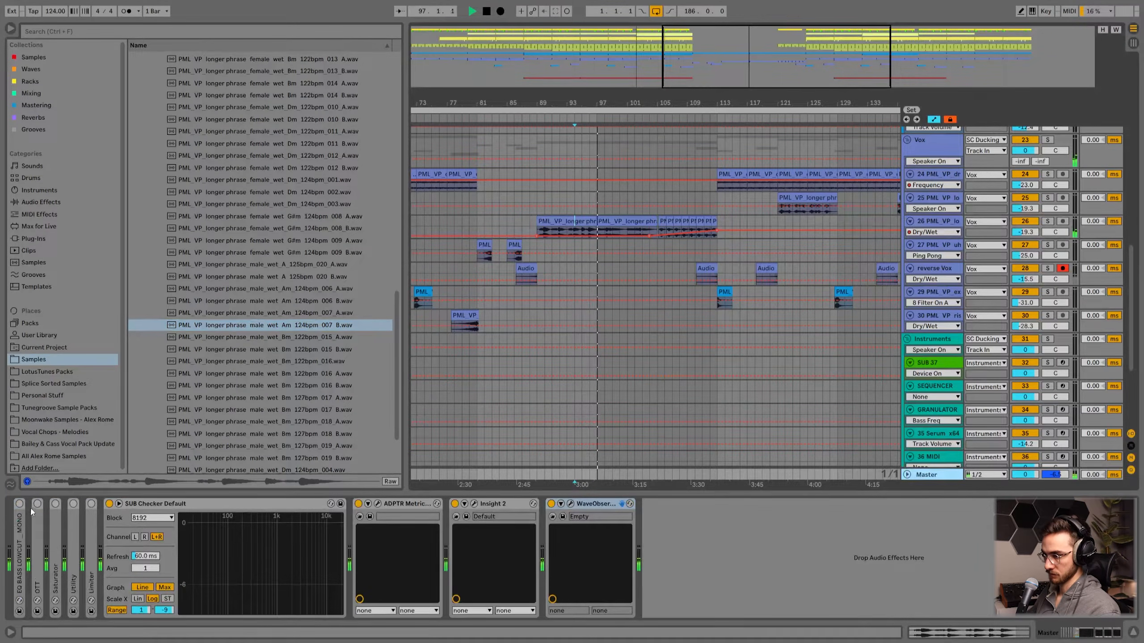
pyautogui.doubleClick(39, 573)
pyautogui.moveTo(292, 605); pyautogui.dragTo(292, 611)
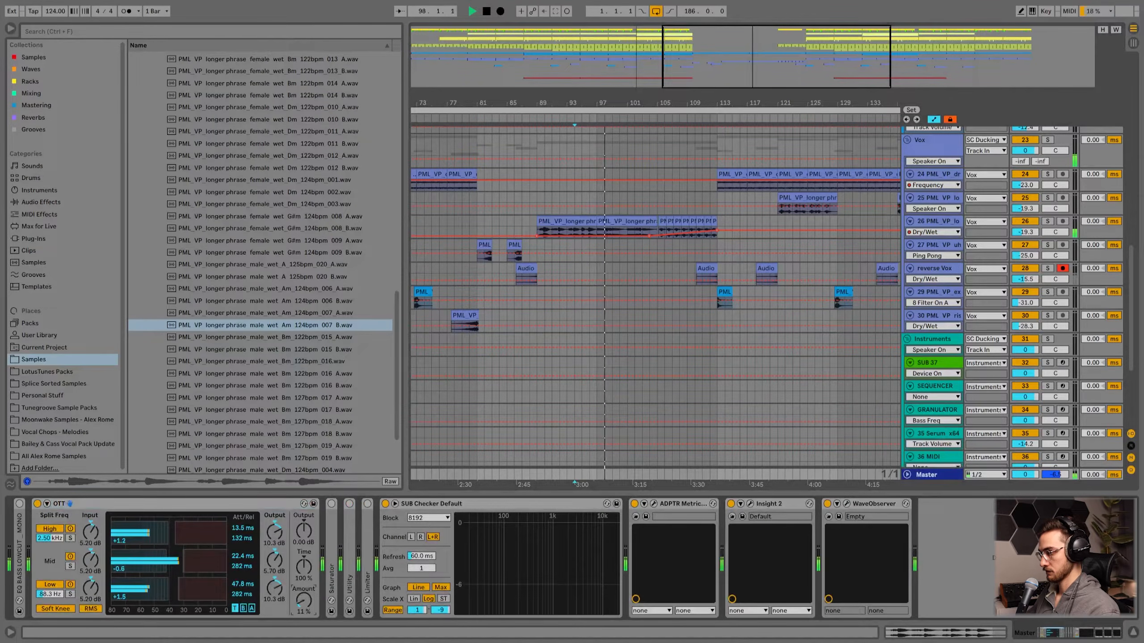
pyautogui.moveTo(275, 531); pyautogui.dragTo(274, 538)
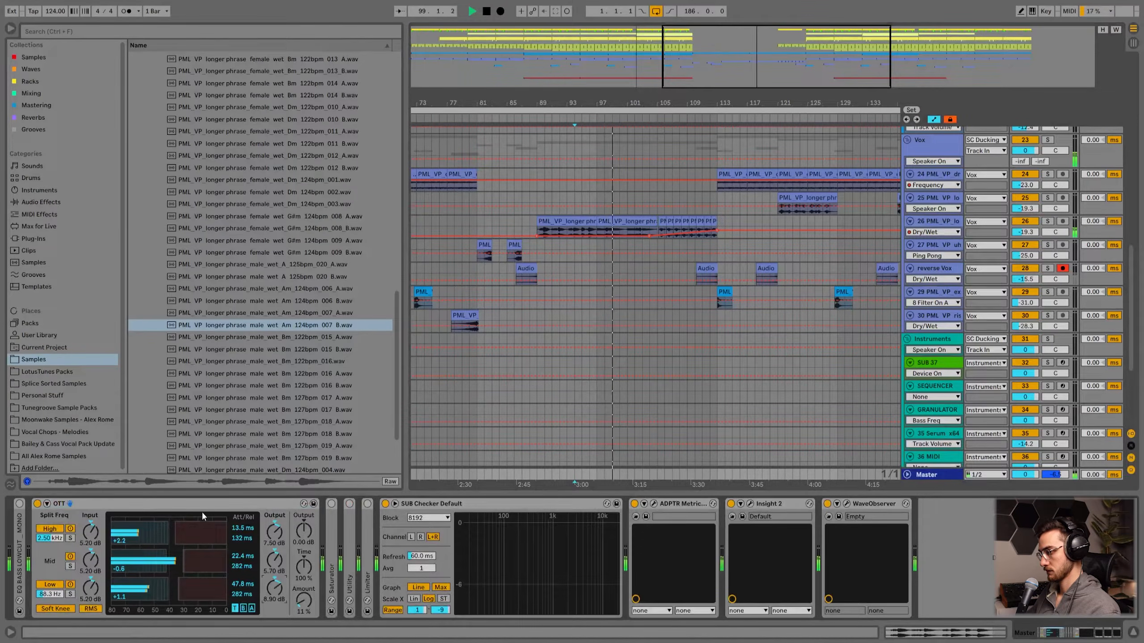
pyautogui.doubleClick(180, 504)
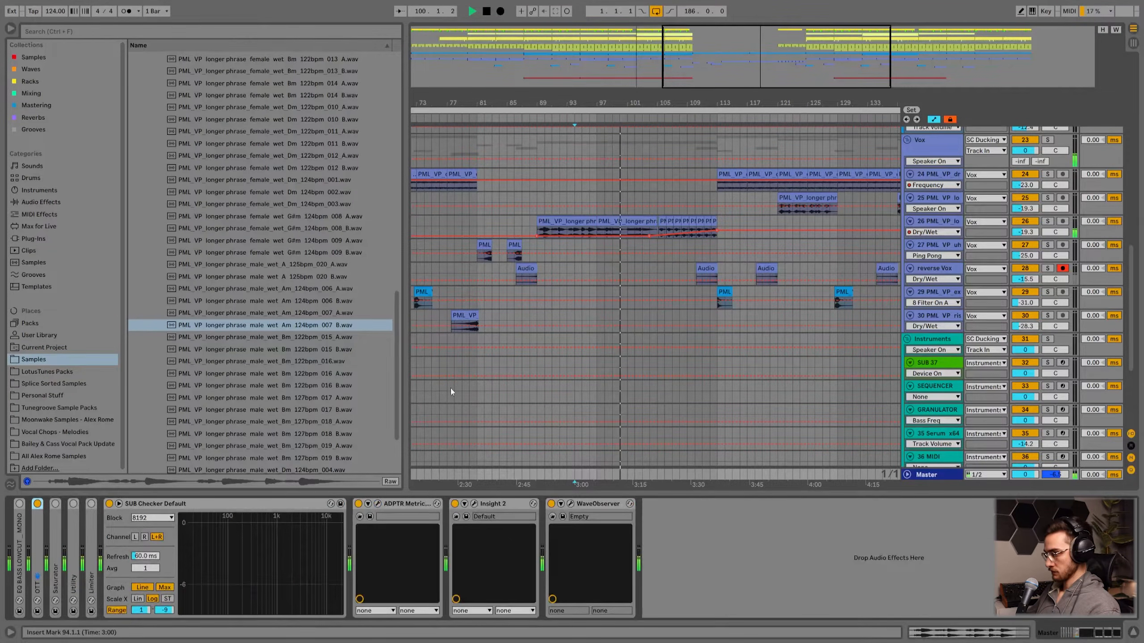
# - Examine the clap, loop and synth tracks around the breakdown while the new vocal phrase plays
pyautogui.keyDown('ctrl'); pyautogui.scroll(3, 641, 377); pyautogui.keyUp('ctrl')
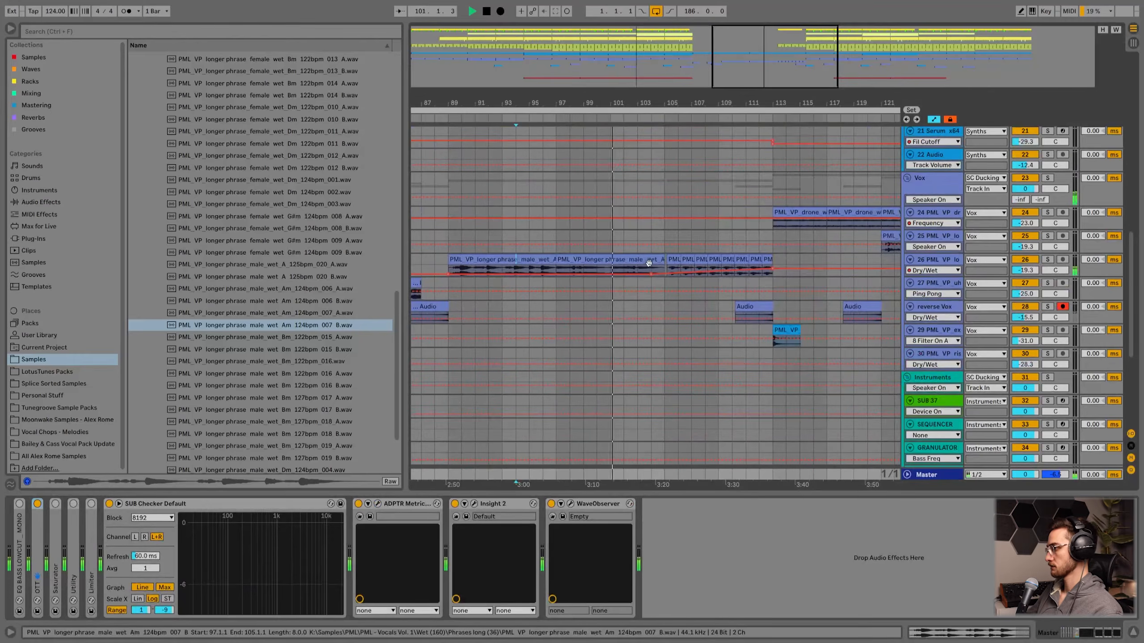
pyautogui.click(650, 263)
pyautogui.scroll(5, 654, 258)
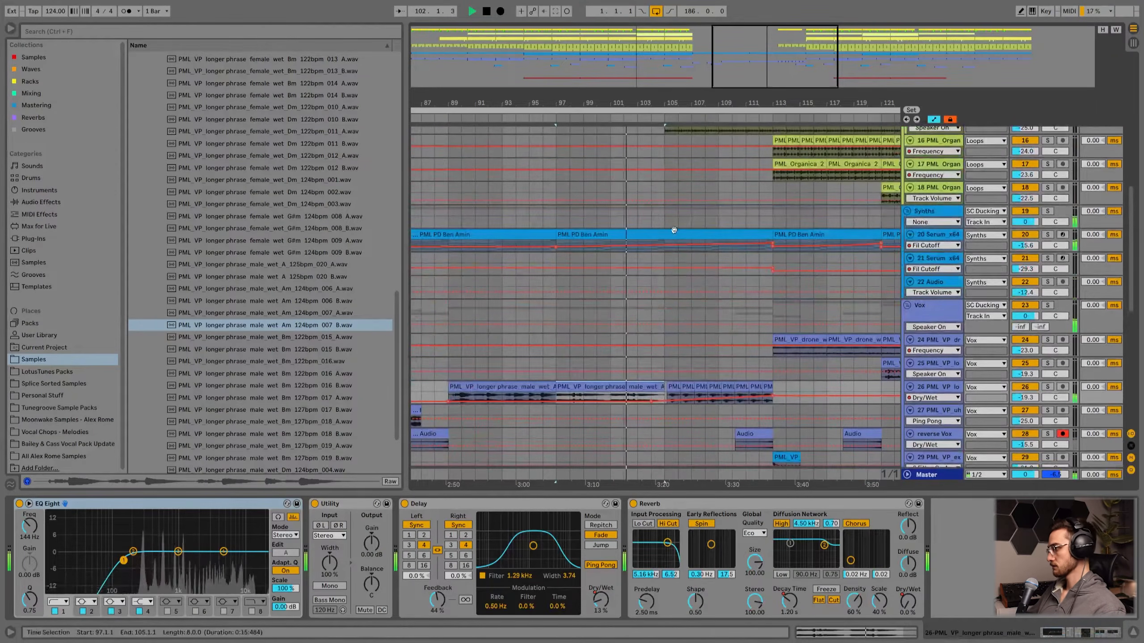
pyautogui.scroll(5, 674, 230)
pyautogui.keyDown('ctrl'); pyautogui.scroll(-3, 711, 160); pyautogui.keyUp('ctrl')
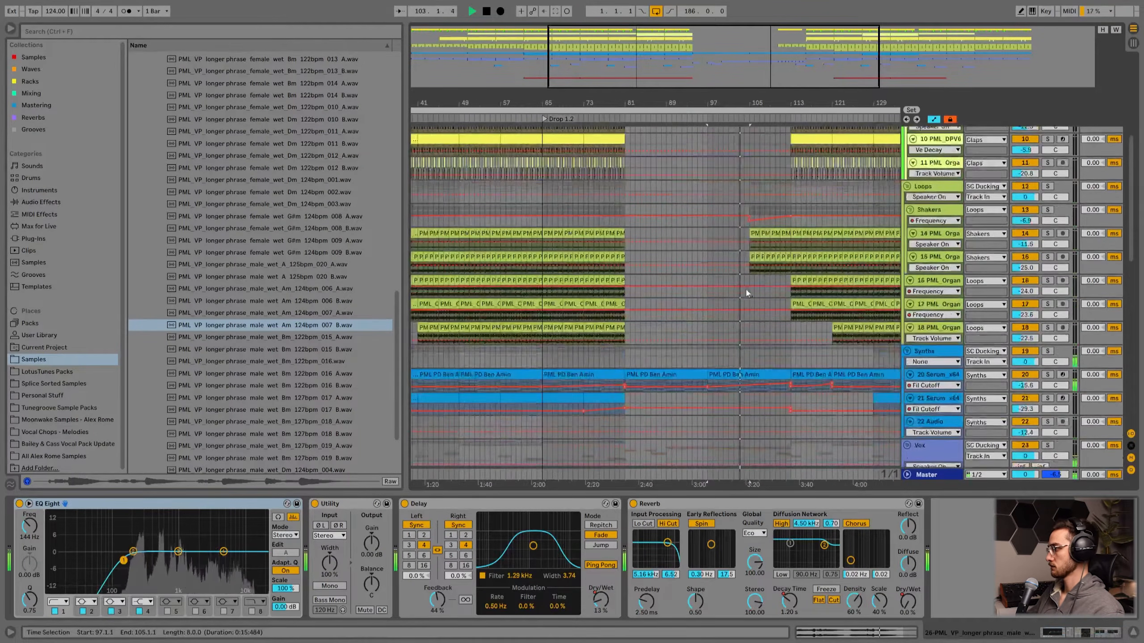
pyautogui.scroll(2, 757, 304)
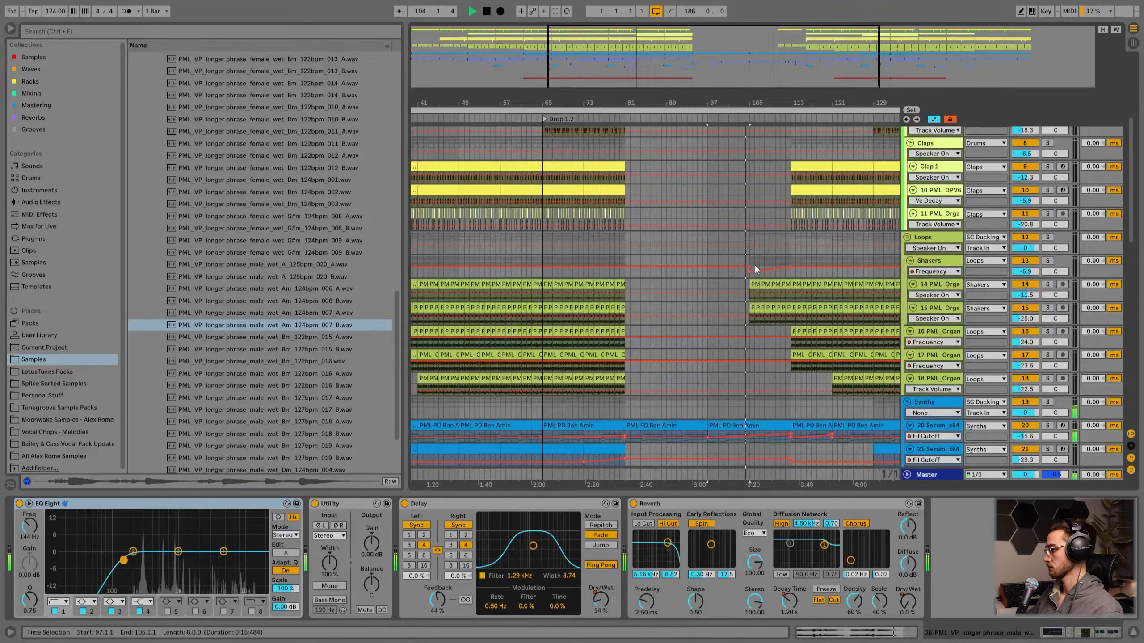
pyautogui.scroll(-15, 773, 261)
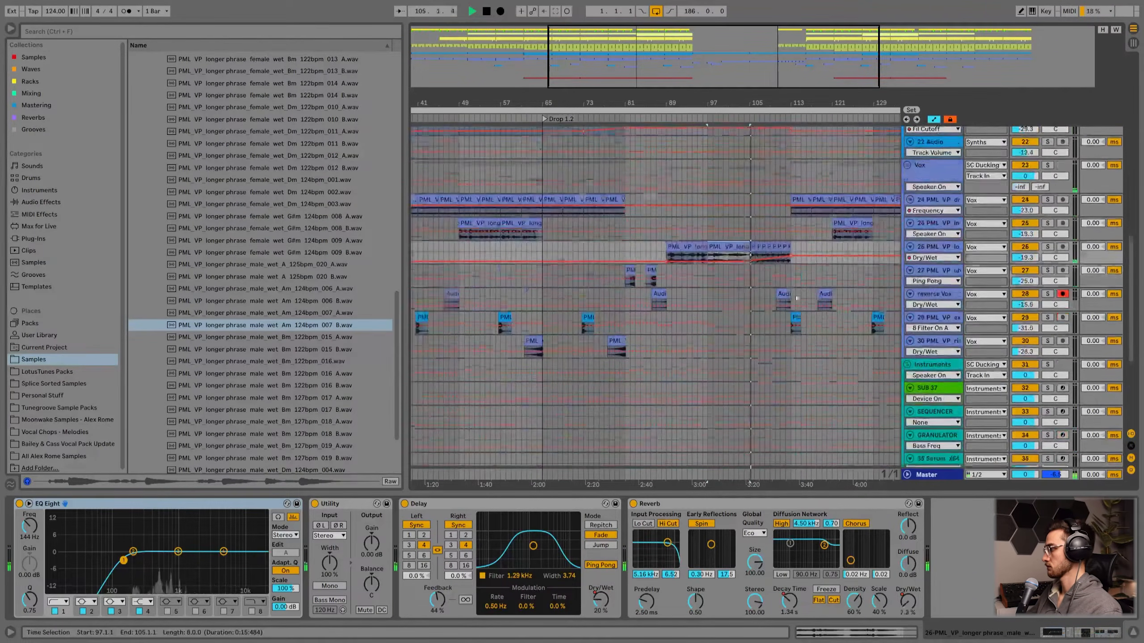
# - Examine the vocal, loop and drum tracks around the bar 113 drop while the transition plays
pyautogui.moveTo(756, 97); pyautogui.dragTo(732, 43)
pyautogui.scroll(3, 733, 216)
pyautogui.click(731, 259)
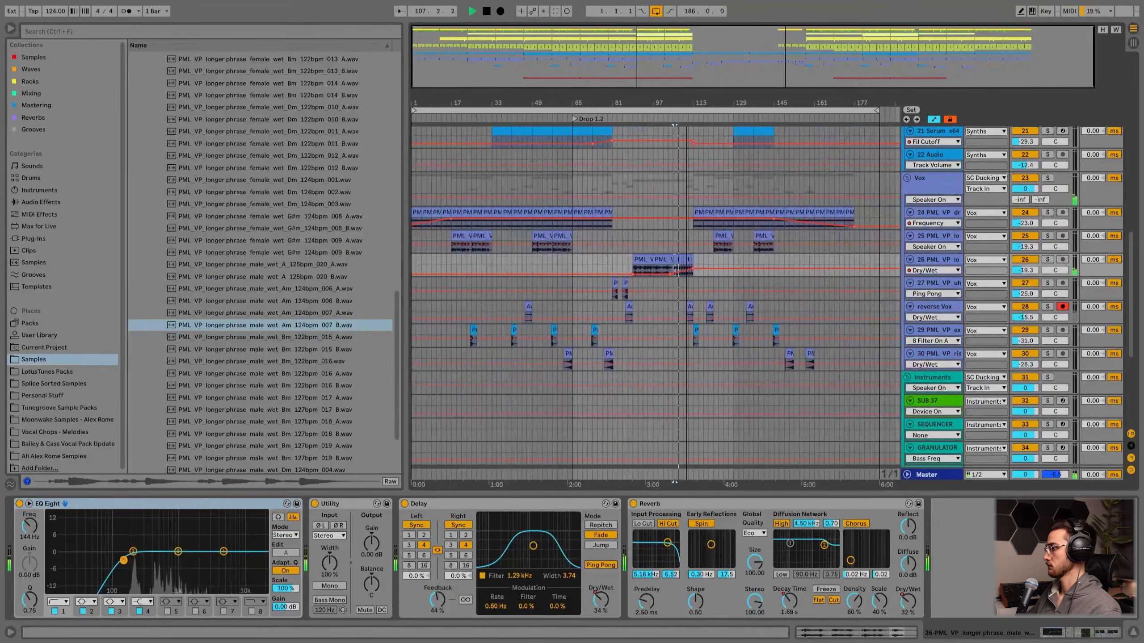
pyautogui.scroll(2, 697, 321)
pyautogui.scroll(2, 697, 322)
pyautogui.click(680, 297)
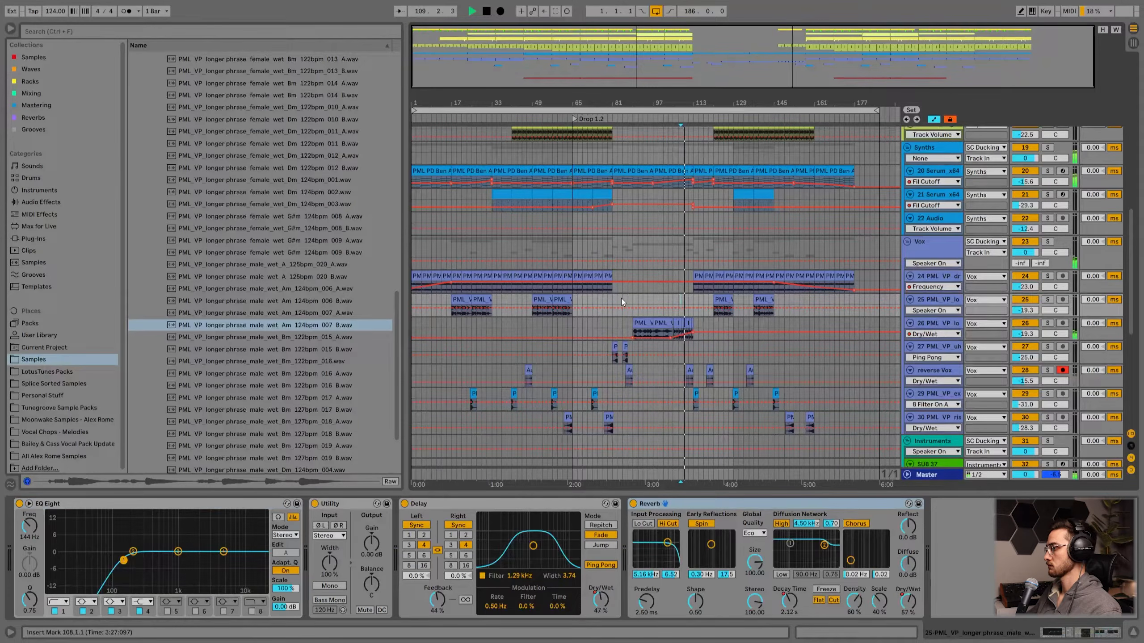
pyautogui.scroll(4, 621, 299)
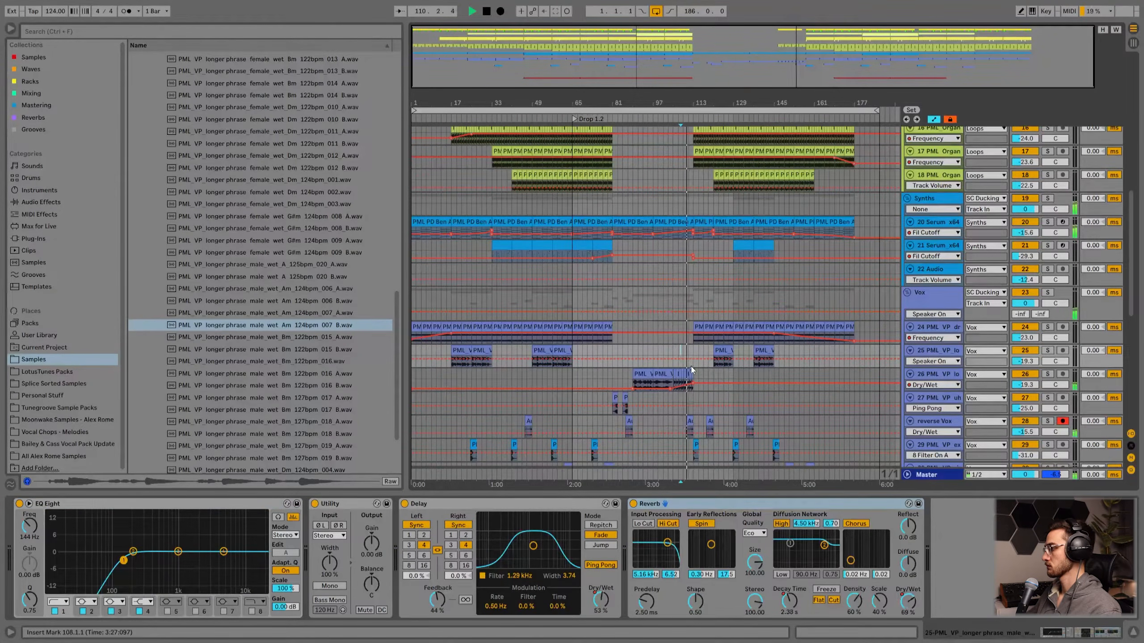
pyautogui.click(691, 351)
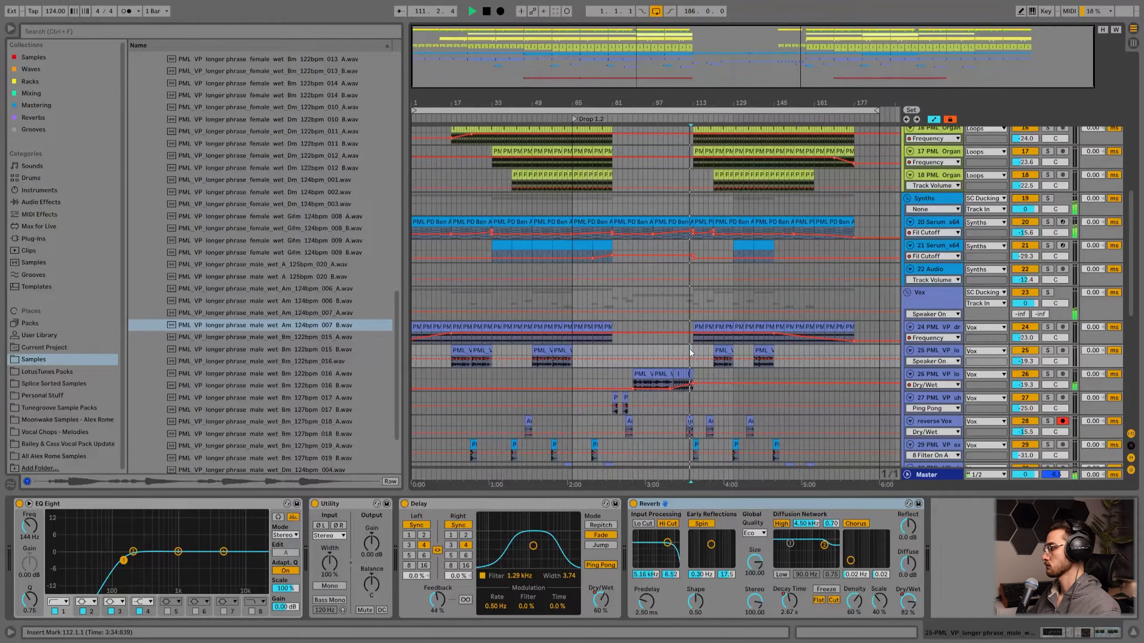
pyautogui.moveTo(693, 101); pyautogui.dragTo(694, 216)
pyautogui.scroll(8, 700, 286)
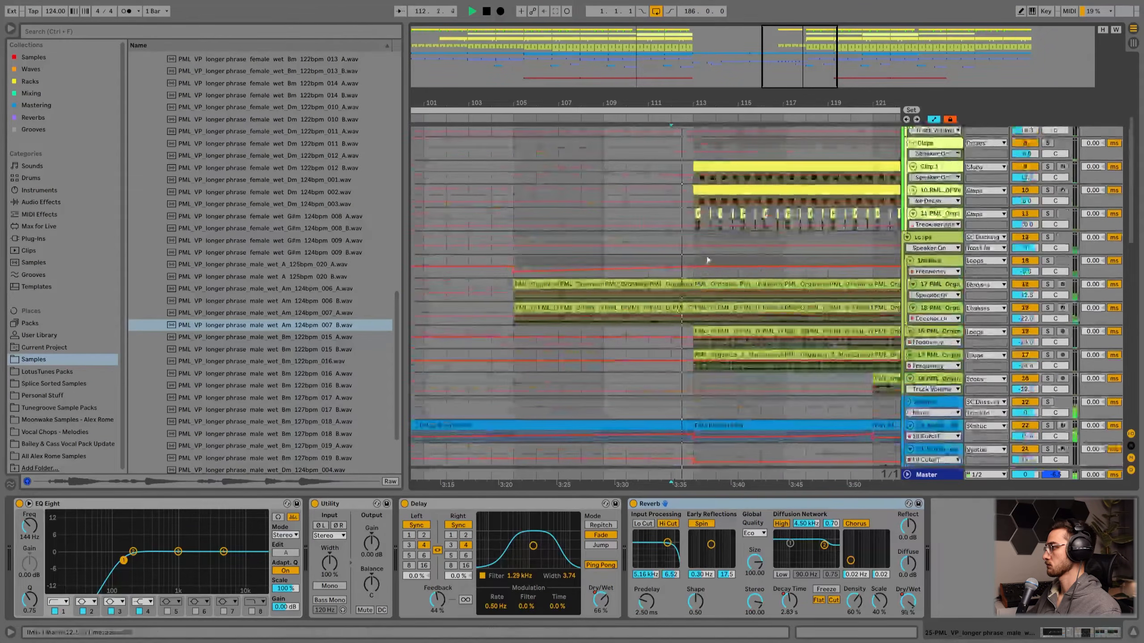
pyautogui.scroll(4, 706, 260)
pyautogui.moveTo(699, 103); pyautogui.dragTo(717, 217)
pyautogui.scroll(3, 715, 222)
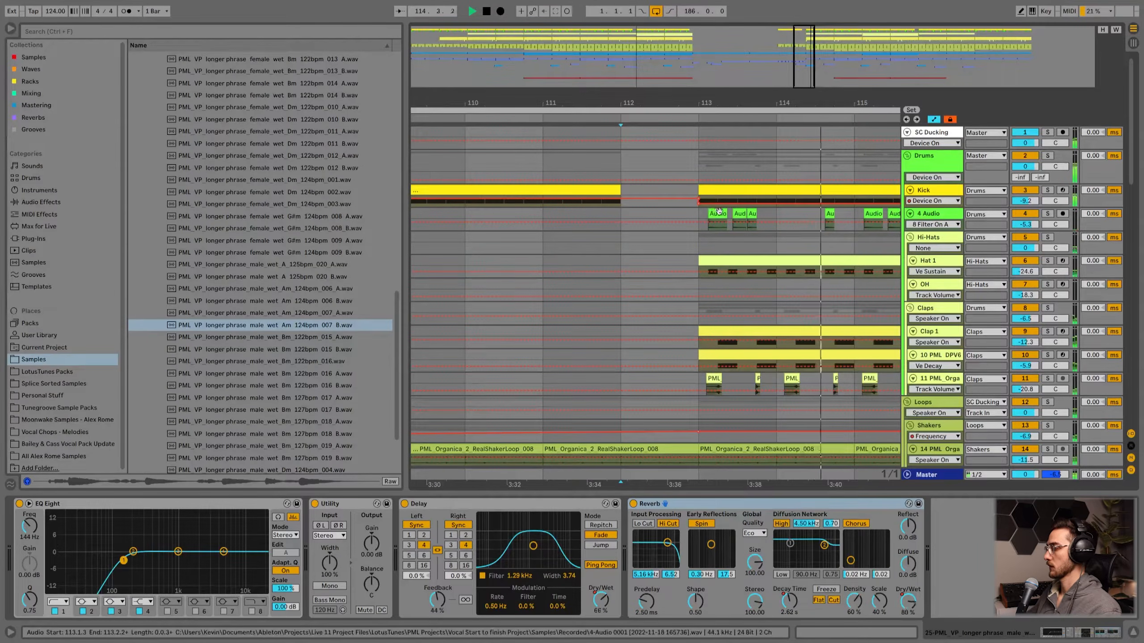
pyautogui.moveTo(722, 100); pyautogui.dragTo(676, 52)
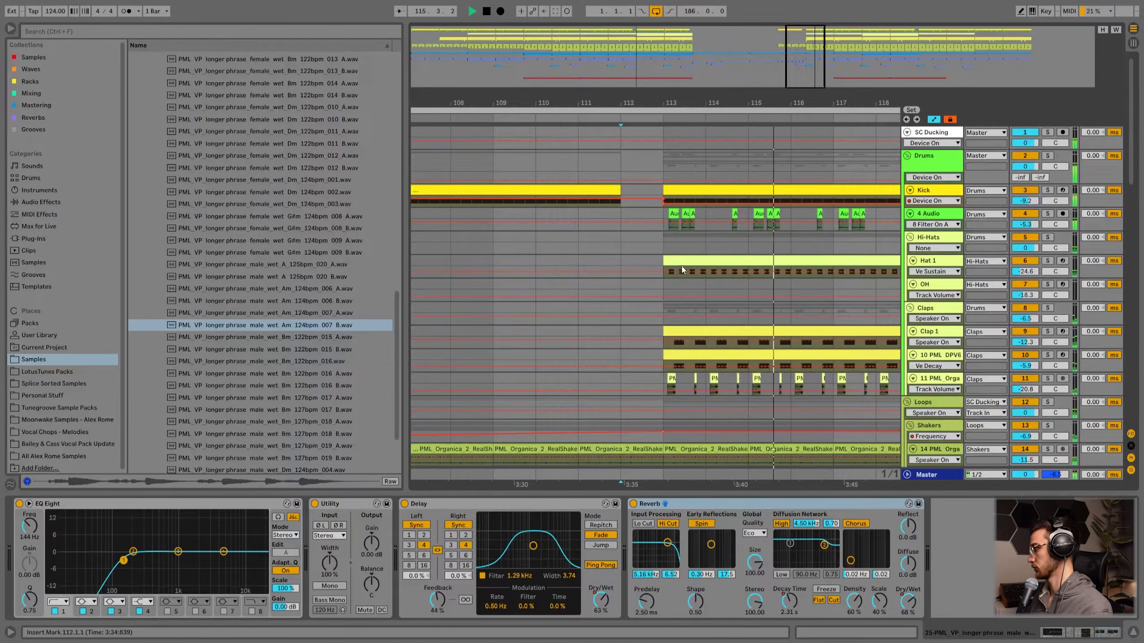
# - Using a 1/8 grid, copy a short audio clip on track 4 to 112.4.3 and play the pickup into bar 113
pyautogui.click(673, 214)
pyautogui.press('space')
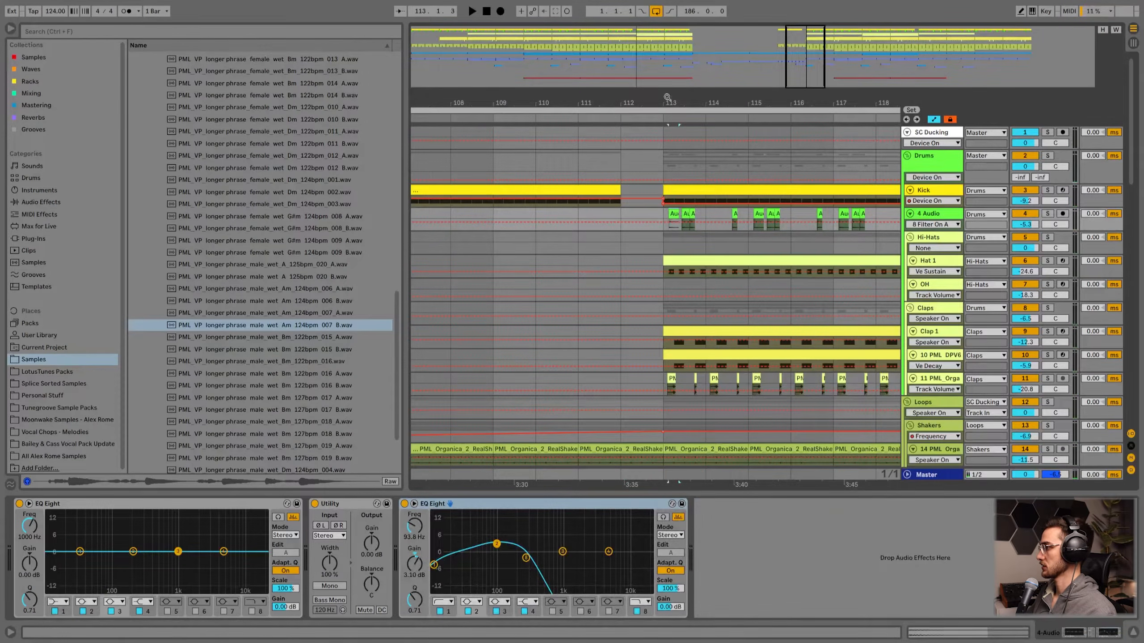
pyautogui.moveTo(669, 99); pyautogui.dragTo(668, 135)
pyautogui.rightClick(644, 217)
pyautogui.click(699, 344)
pyautogui.moveTo(683, 213); pyautogui.dragTo(657, 213)
pyautogui.press('Left')
pyautogui.hotkey('ctrl', 'z')
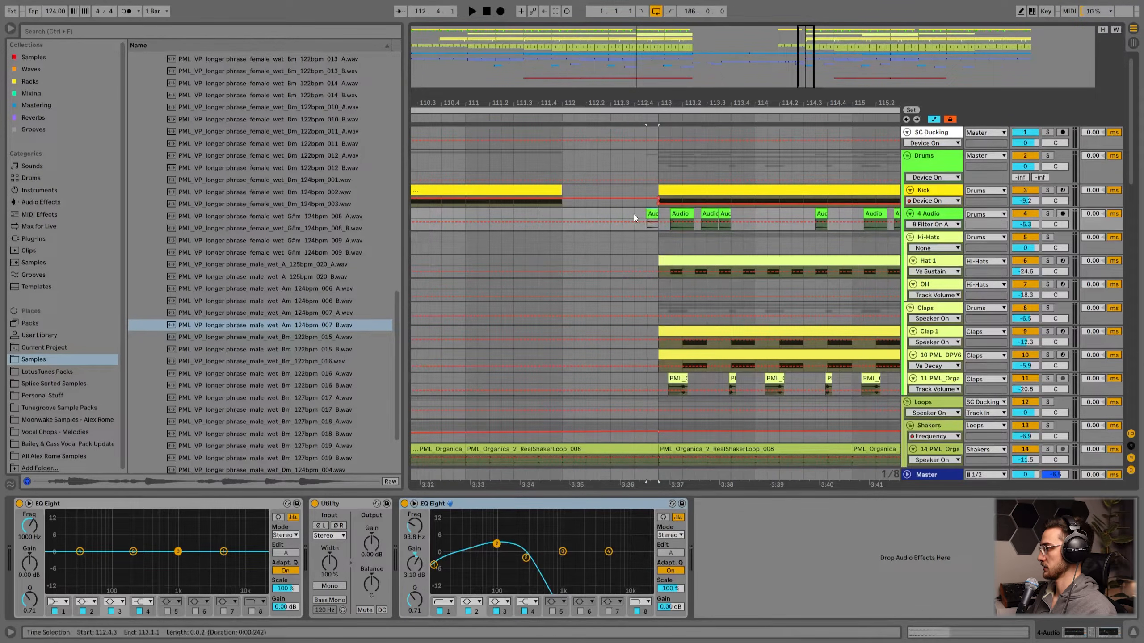
pyautogui.click(612, 214)
pyautogui.press('space')
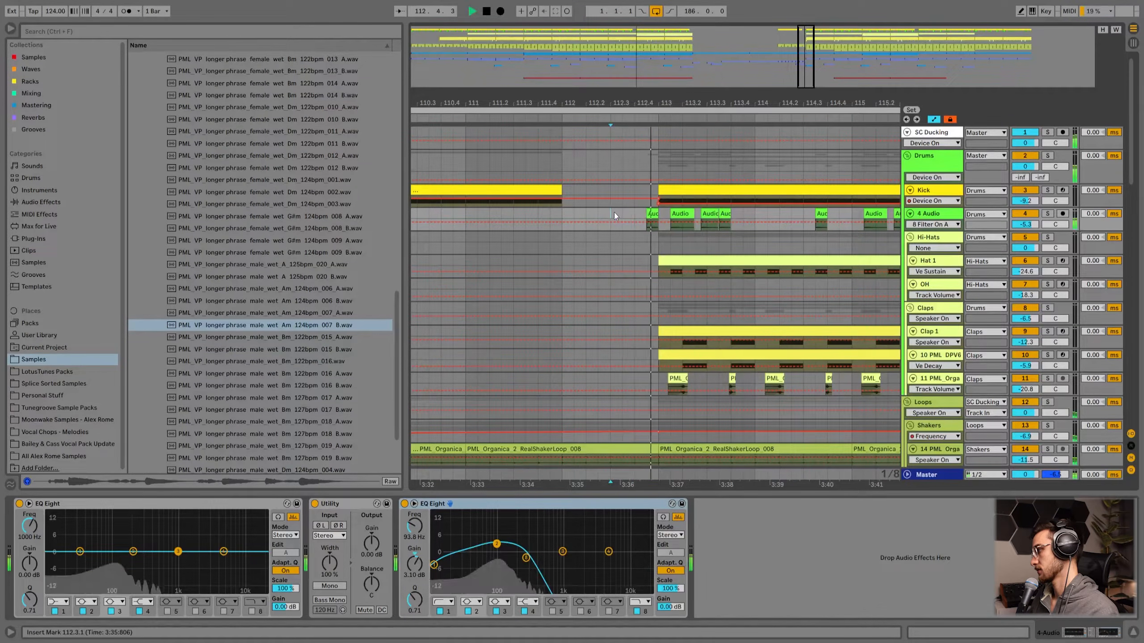
pyautogui.press('space')
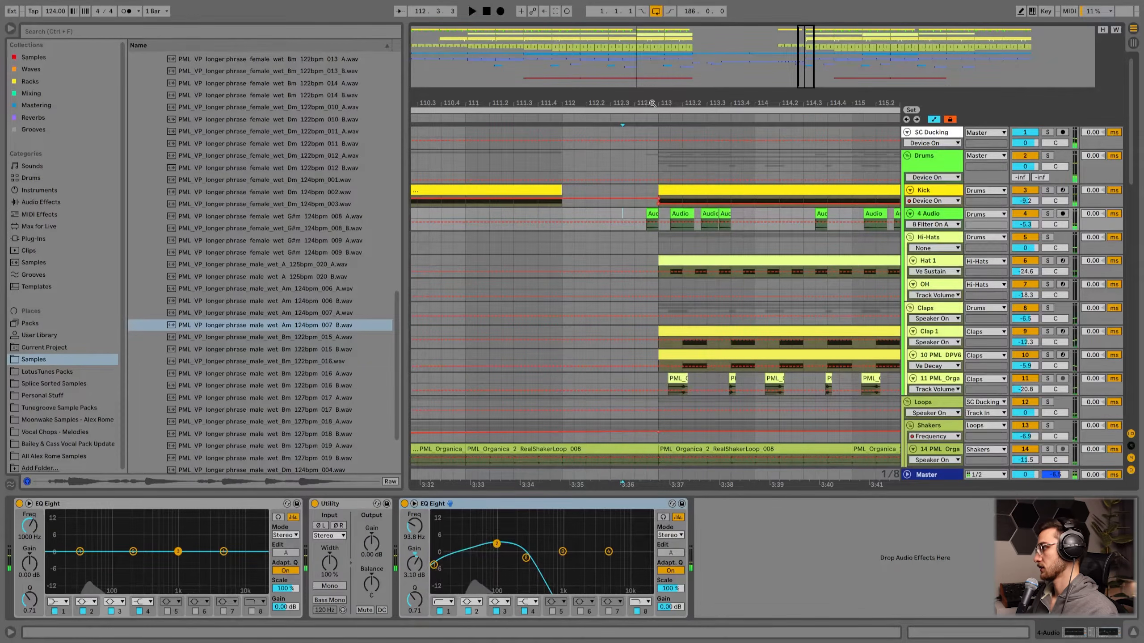
# - Hide the automation across the whole arrangement and set the grid to two bars
pyautogui.scroll(-3, 651, 175)
pyautogui.click(625, 171)
pyautogui.scroll(-5, 599, 182)
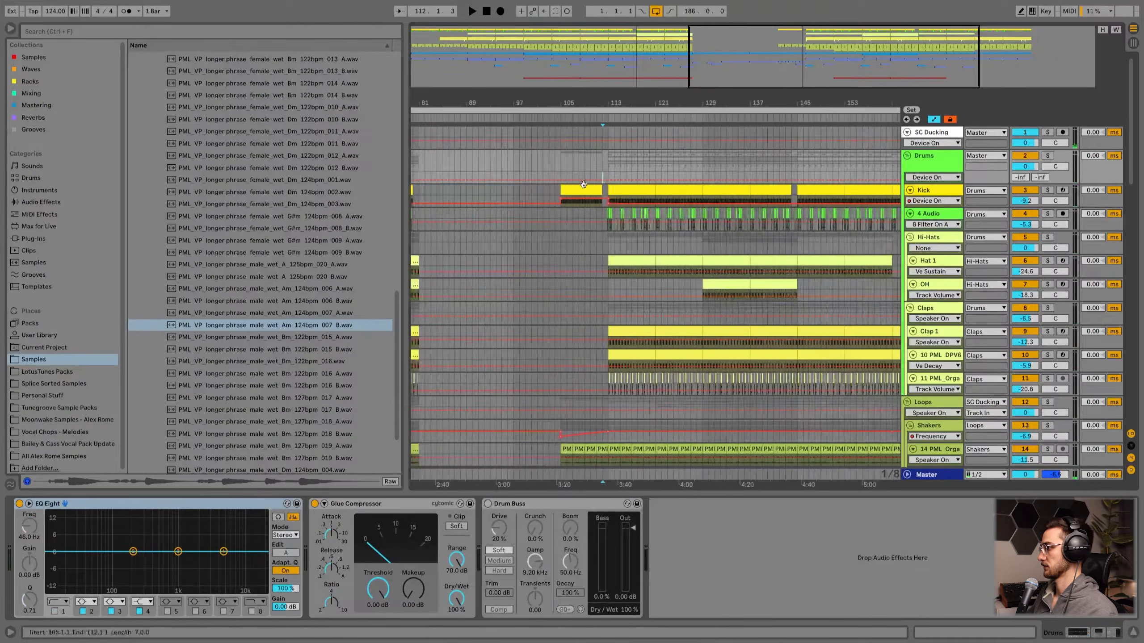
pyautogui.press('Home')
pyautogui.moveTo(590, 97); pyautogui.dragTo(590, 54)
pyautogui.press('a')
pyautogui.scroll(-10, 782, 369)
pyautogui.rightClick(587, 320)
pyautogui.click(672, 400)
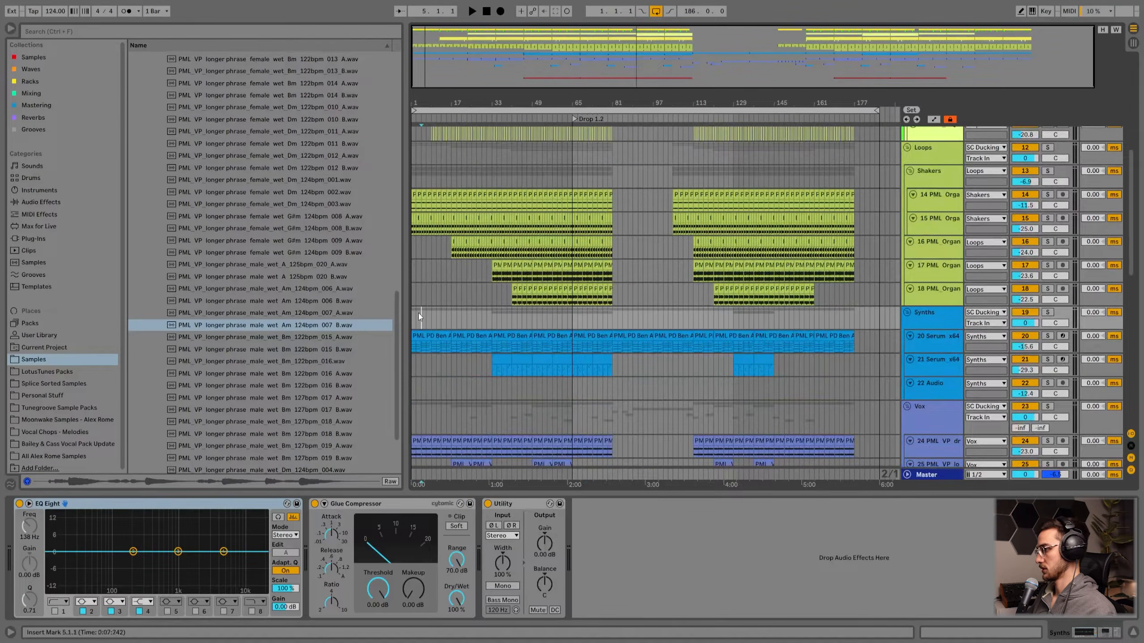
# - Play the track from the start and narrow the browser to give the arrangement more width
pyautogui.scroll(-4, 561, 386)
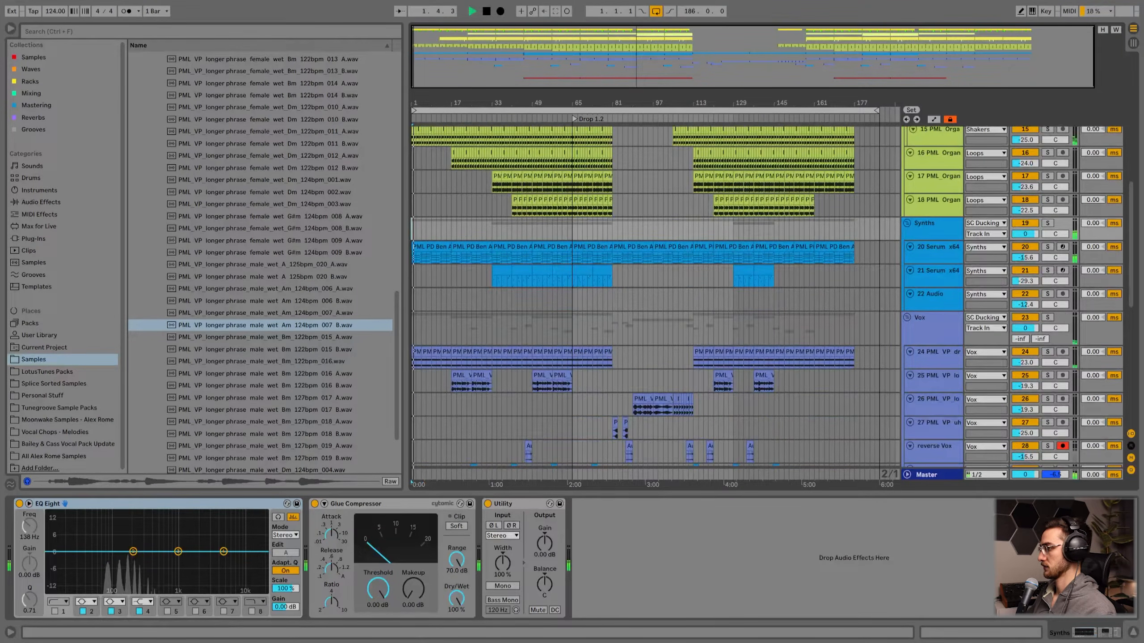
pyautogui.scroll(-6, 947, 418)
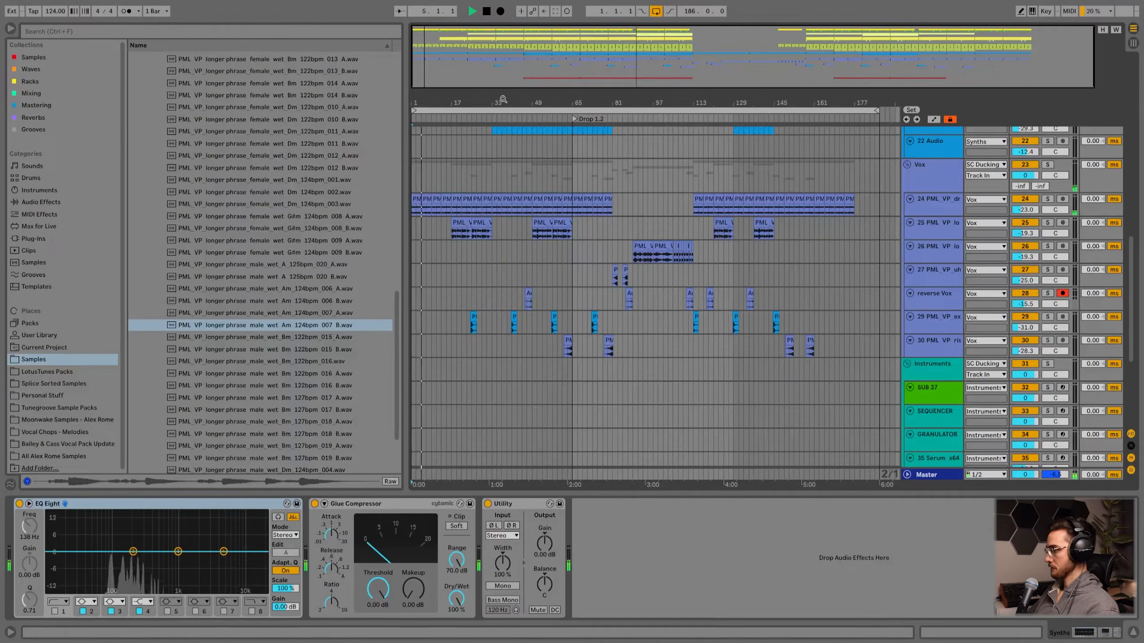
pyautogui.scroll(4, 449, 208)
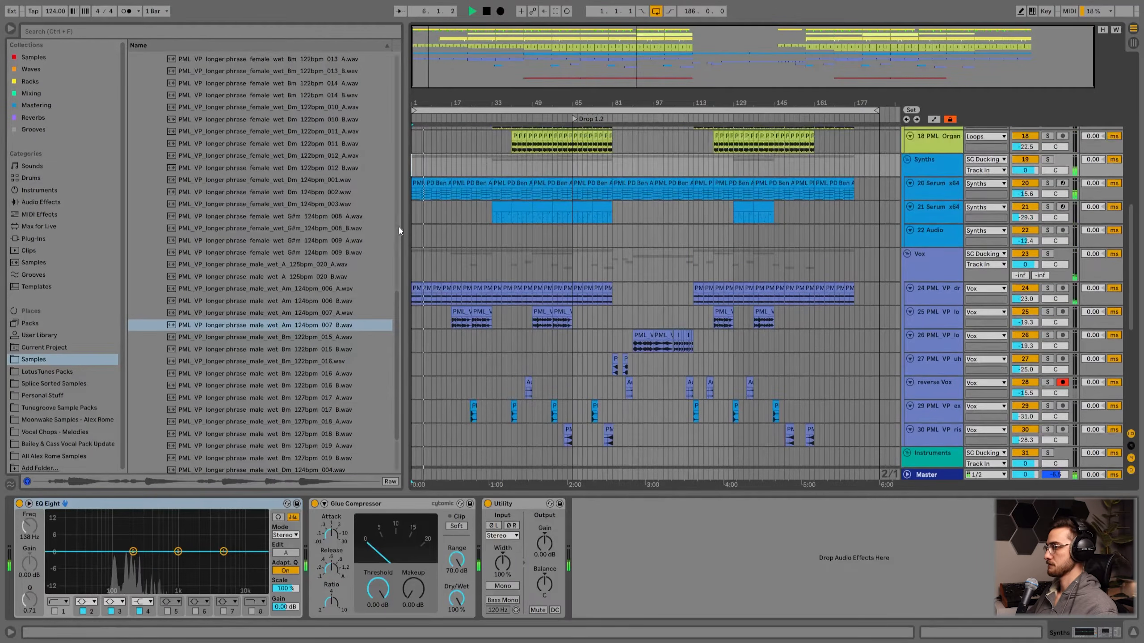
pyautogui.moveTo(405, 227); pyautogui.dragTo(278, 213)
pyautogui.moveTo(290, 99); pyautogui.dragTo(291, 130)
# - Examine the drum, loop, synth and vocal layers entering through the intro and first build while the track plays
pyautogui.scroll(5, 379, 245)
pyautogui.scroll(3, 386, 259)
pyautogui.scroll(-7, 362, 264)
pyautogui.scroll(-4, 361, 264)
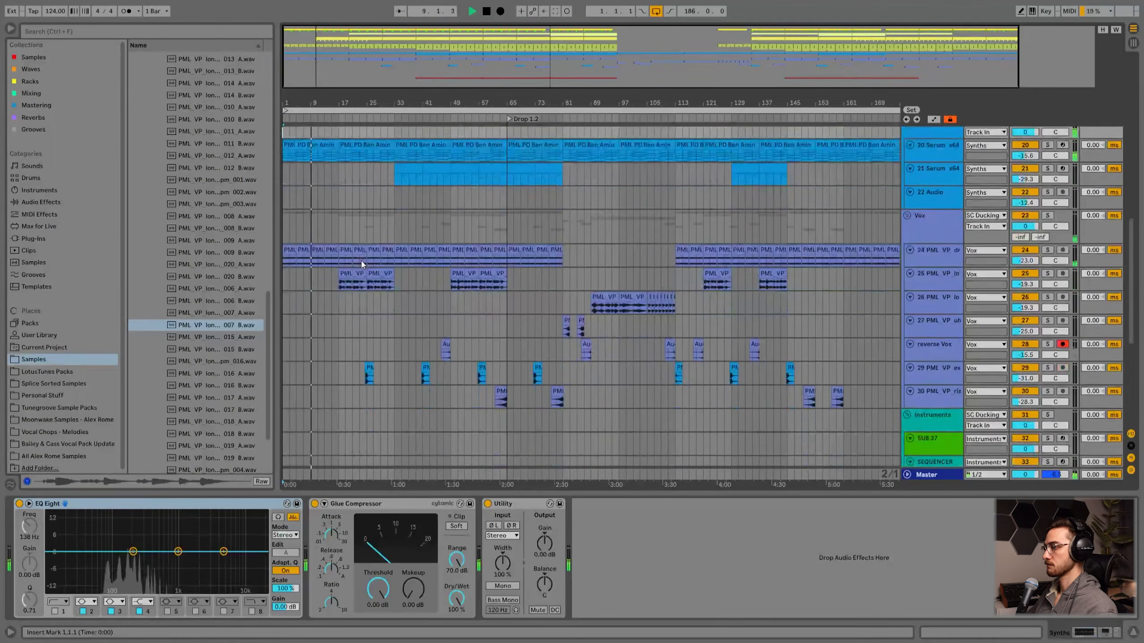
pyautogui.moveTo(325, 103); pyautogui.dragTo(327, 117)
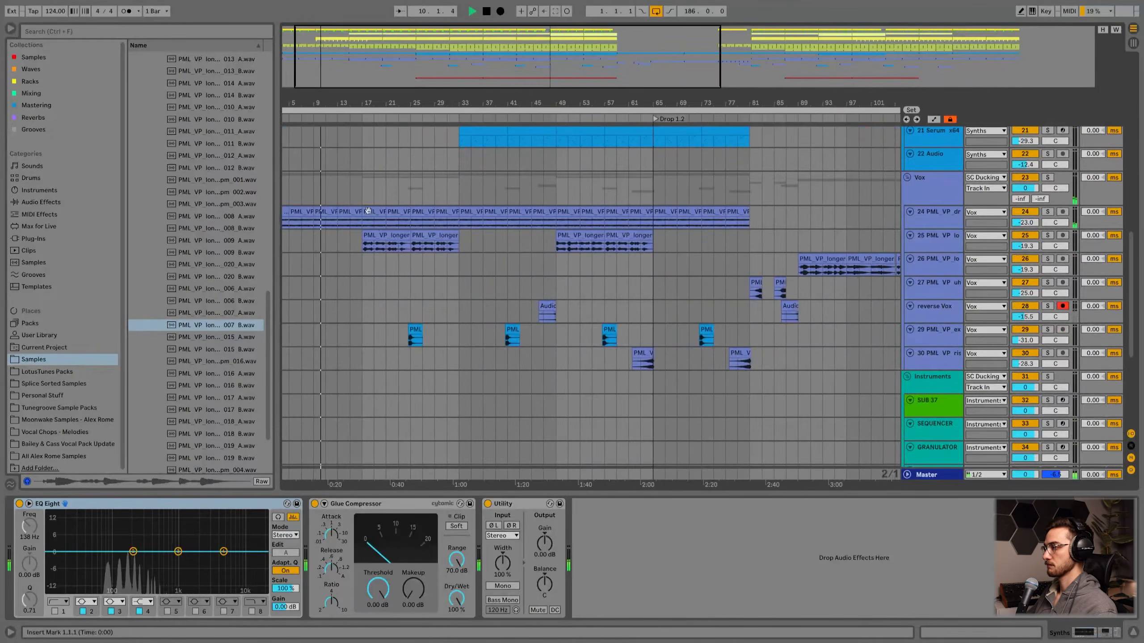
pyautogui.scroll(8, 375, 222)
pyautogui.scroll(3, 365, 157)
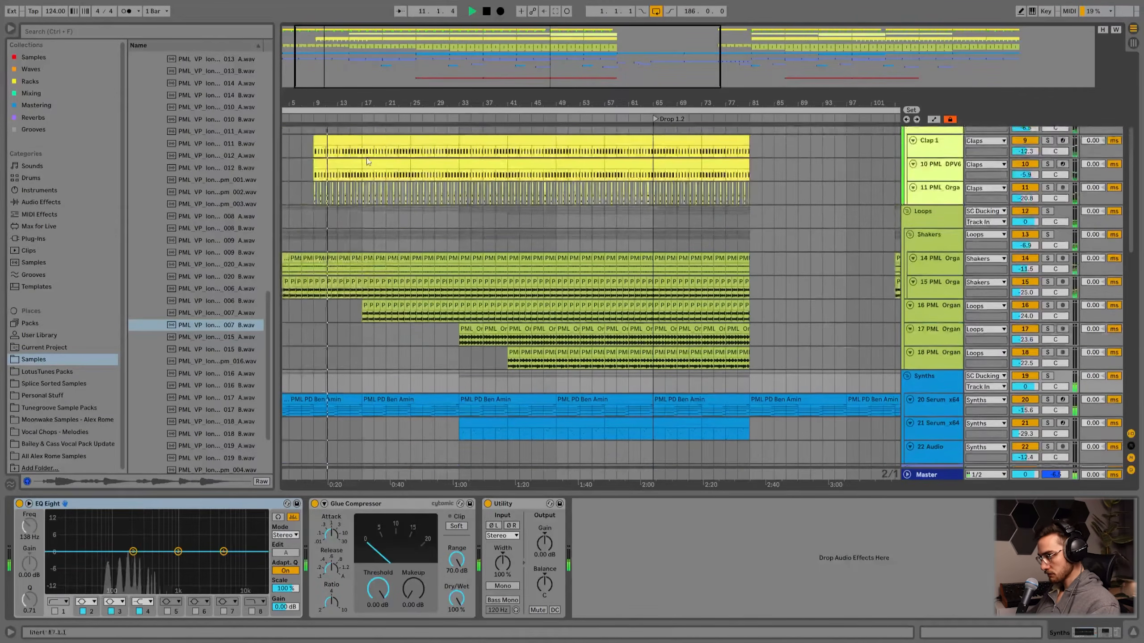
pyautogui.moveTo(358, 100); pyautogui.dragTo(360, 121)
pyautogui.scroll(2, 530, 257)
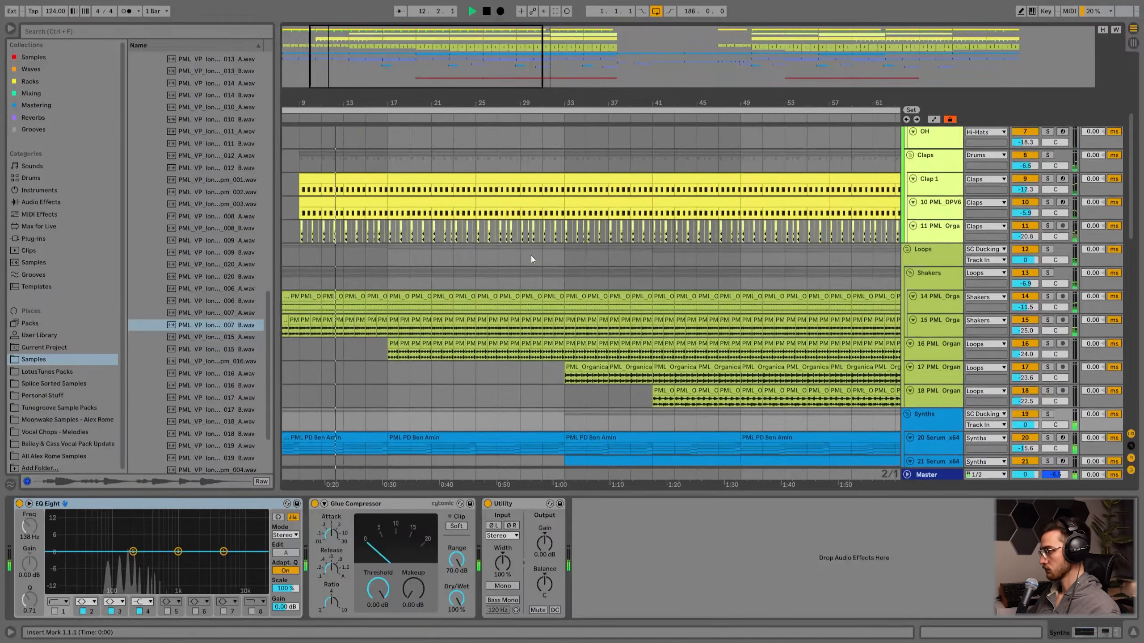
pyautogui.moveTo(446, 97); pyautogui.dragTo(516, 96)
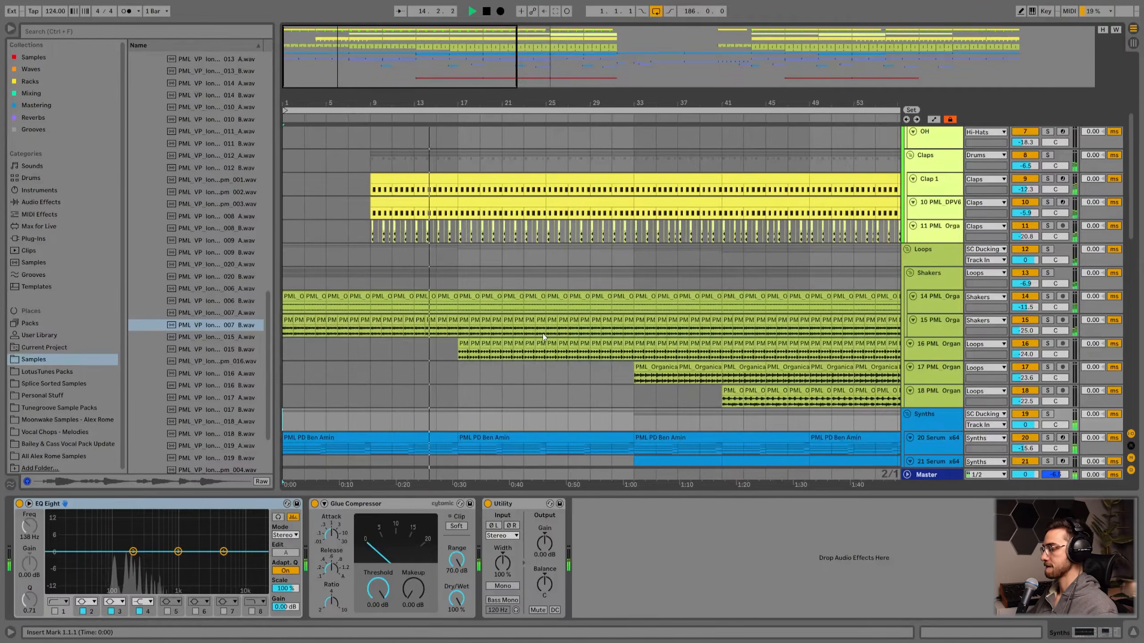
pyautogui.scroll(-2, 540, 342)
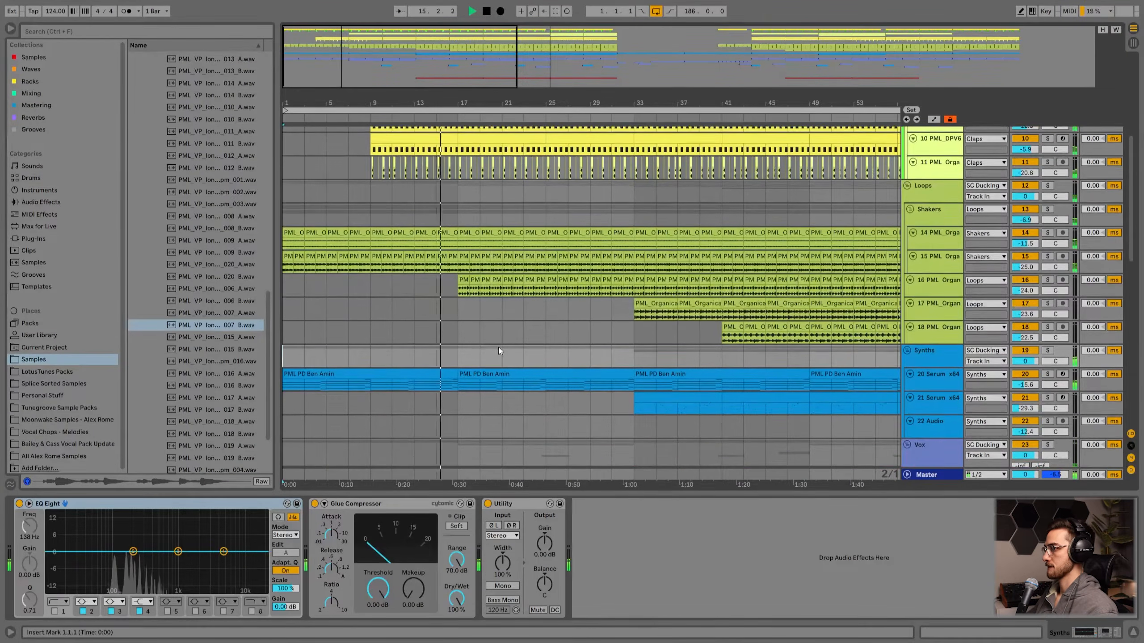
pyautogui.scroll(3, 498, 347)
pyautogui.scroll(3, 499, 351)
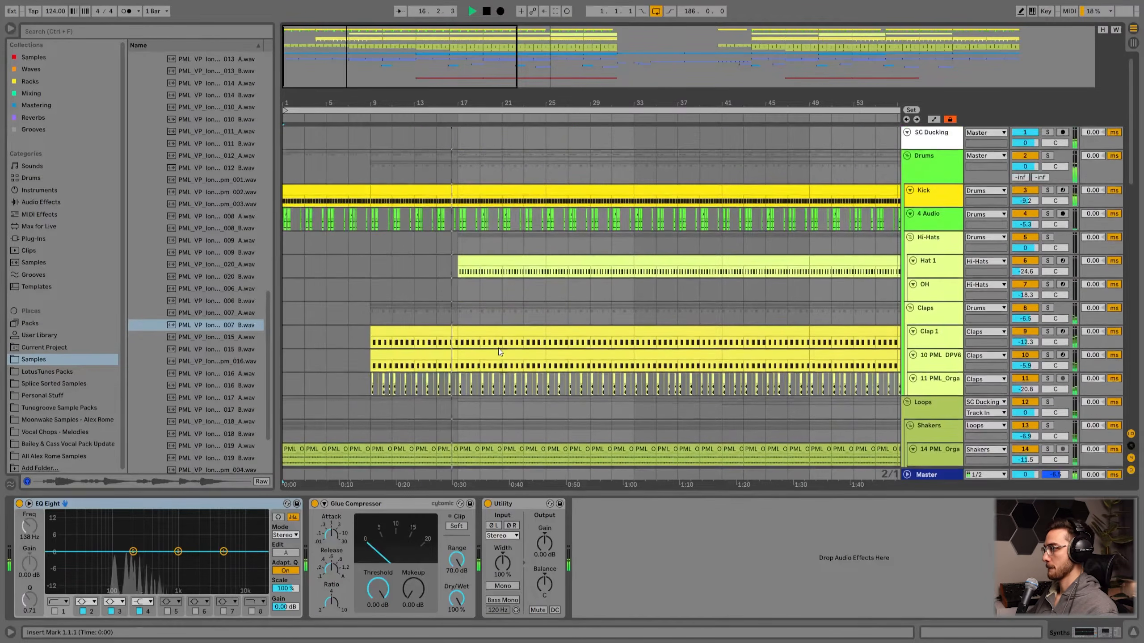
pyautogui.scroll(-4, 497, 348)
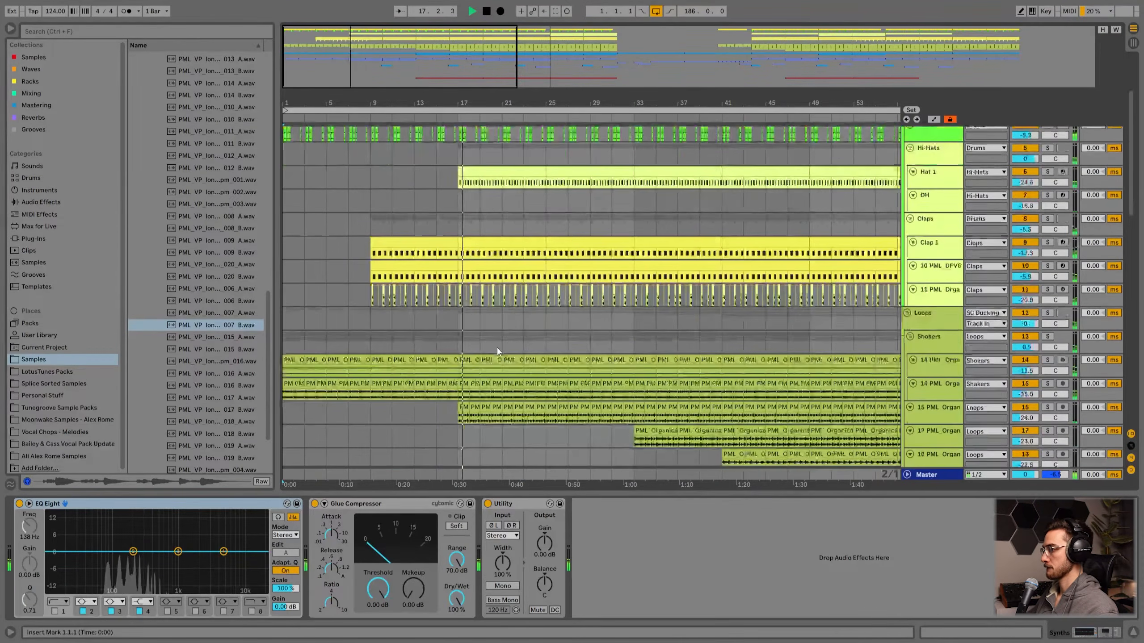
pyautogui.scroll(-4, 498, 352)
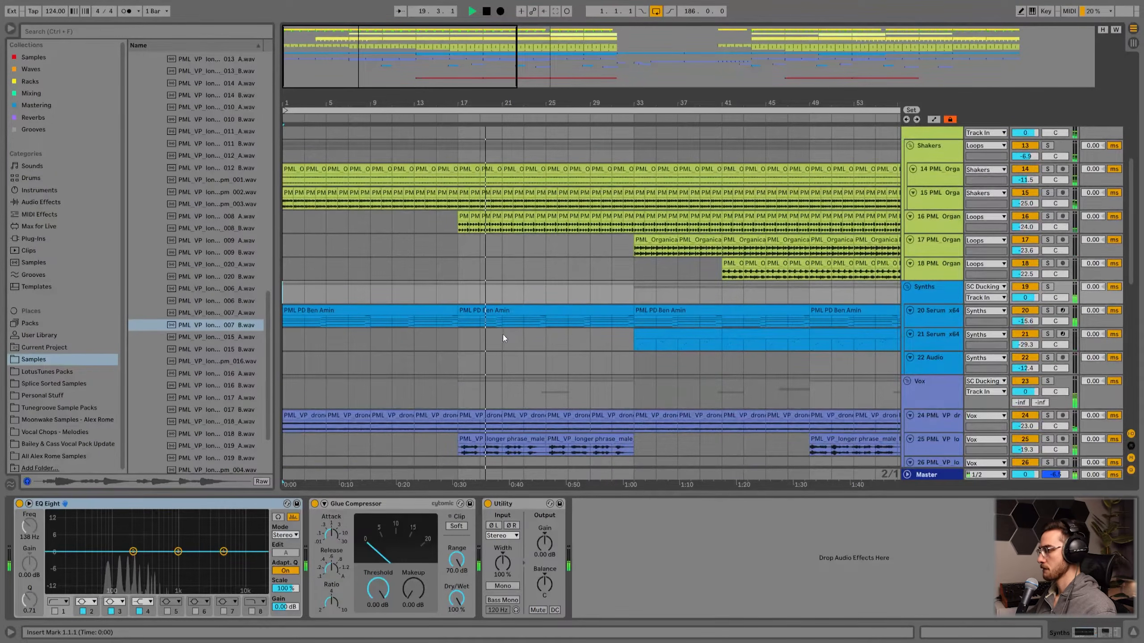
pyautogui.scroll(-1, 588, 347)
pyautogui.scroll(-1, 588, 347)
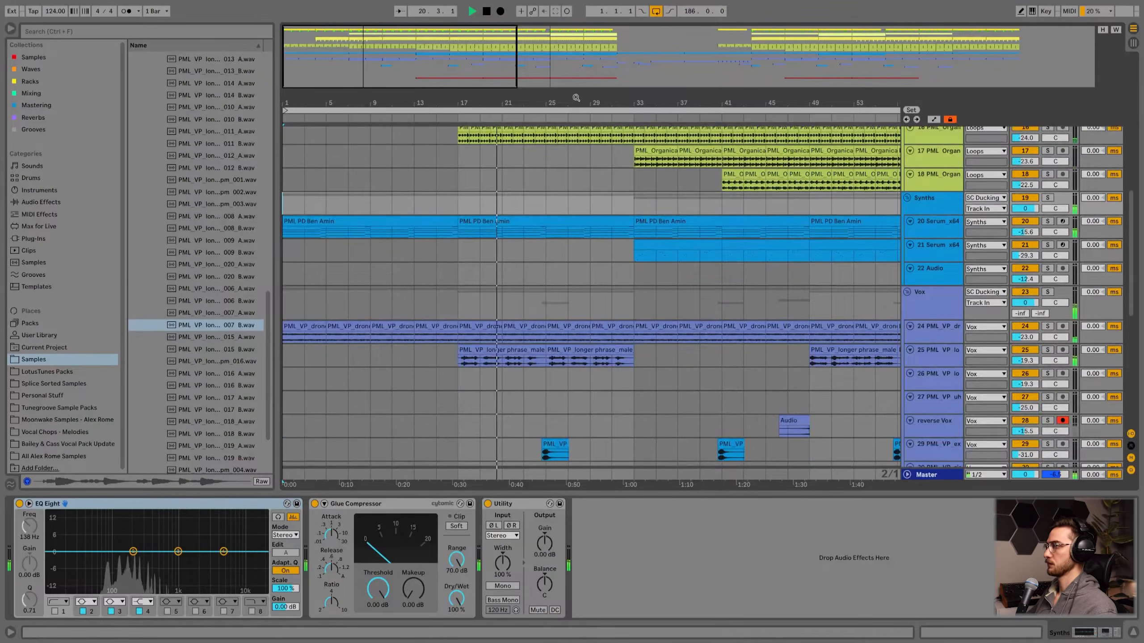
pyautogui.hscroll(2, 604, 268)
pyautogui.scroll(-1, 574, 249)
pyautogui.scroll(-1, 593, 291)
pyautogui.scroll(1, 601, 316)
pyautogui.scroll(-1, 594, 319)
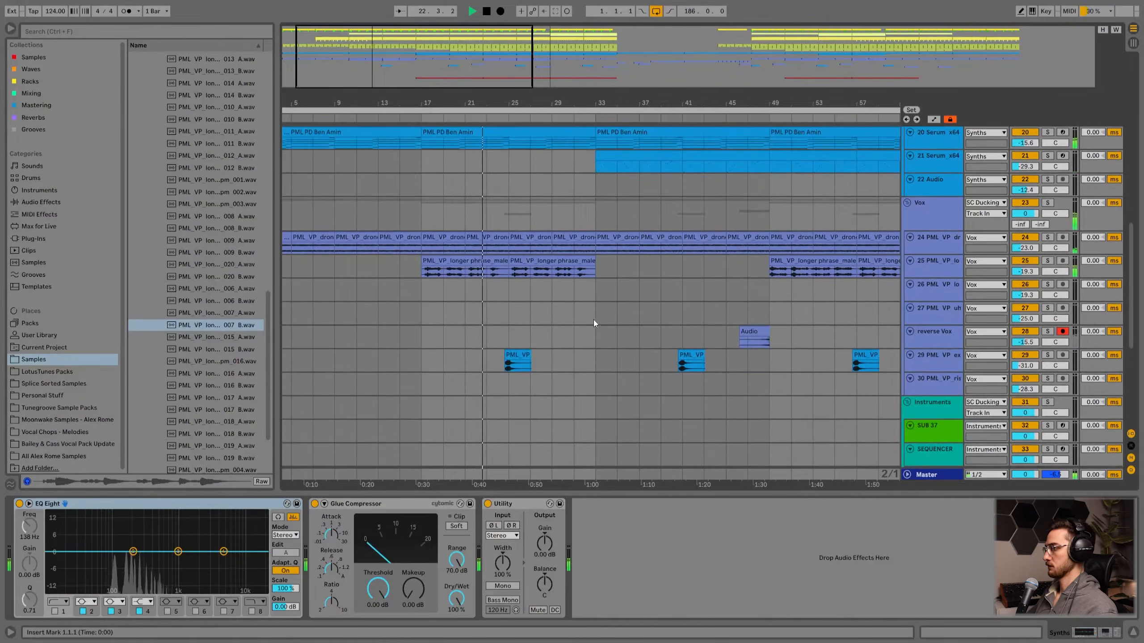
pyautogui.moveTo(746, 95); pyautogui.dragTo(746, 67)
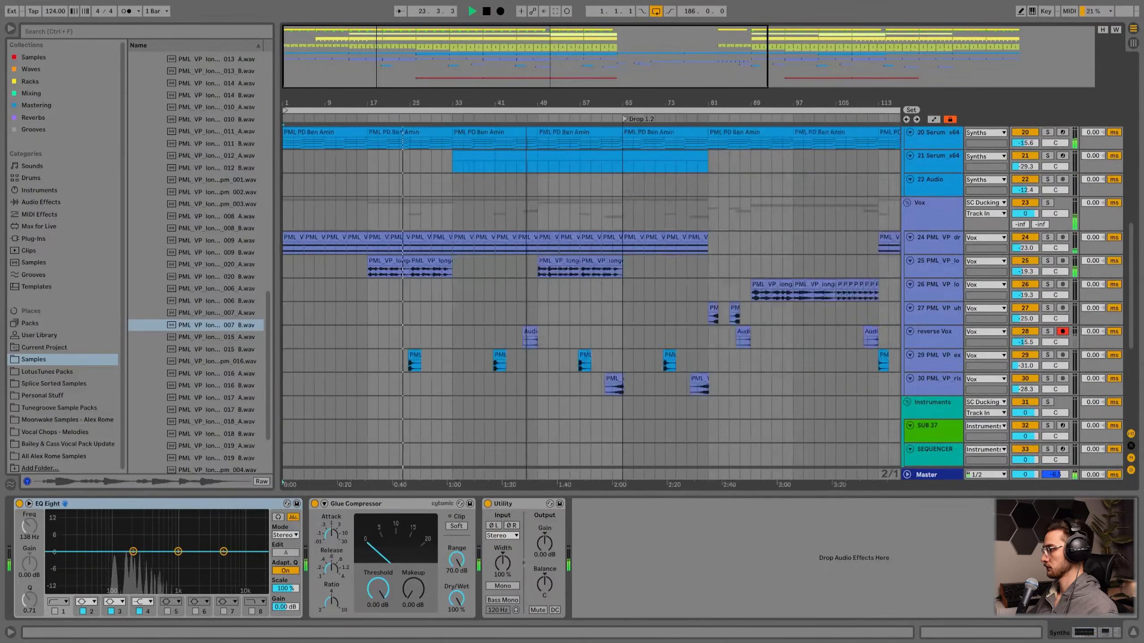
# - Place the PML_VP_riser_005 clip on track 30 at bar 29.3.2, running across the transition into bar 33
pyautogui.click(568, 383)
pyautogui.moveTo(568, 381); pyautogui.dragTo(431, 377)
pyautogui.moveTo(427, 103); pyautogui.dragTo(469, 154)
pyautogui.scroll(3, 496, 319)
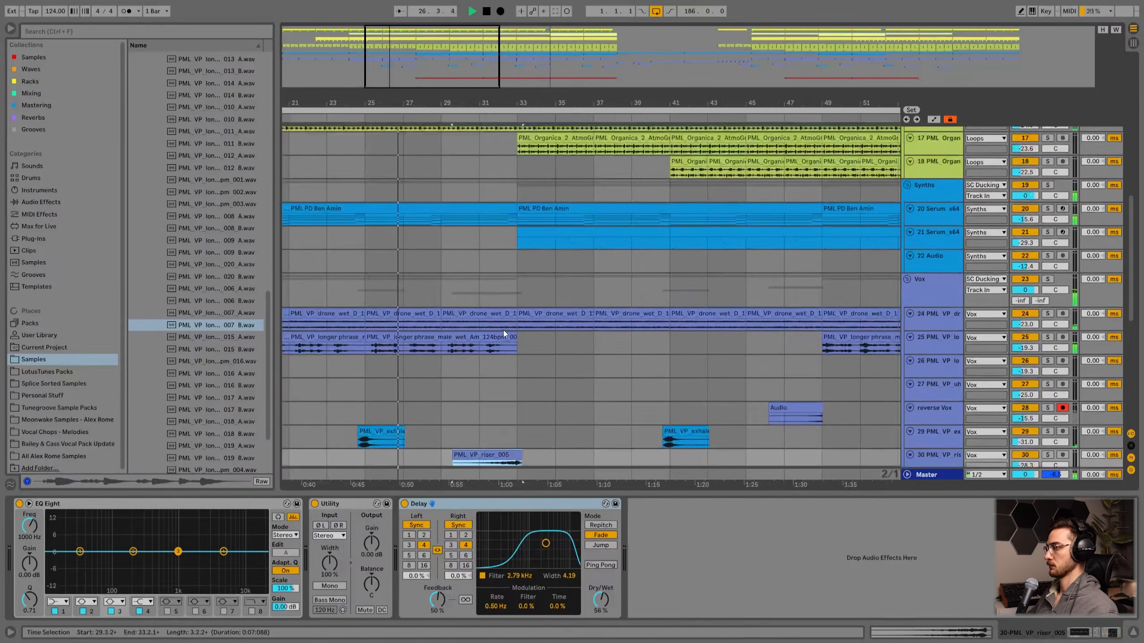
# - Check the synth automation around bar 31 and delete the empty 22 Audio track
pyautogui.scroll(3, 498, 297)
pyautogui.click(478, 280)
pyautogui.press('a')
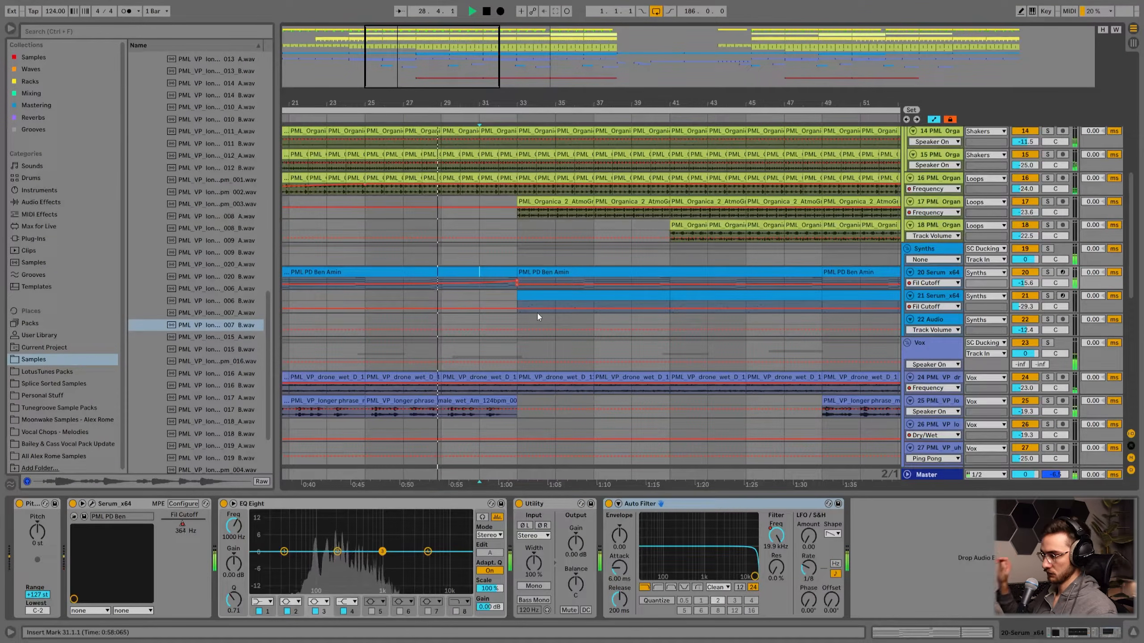
pyautogui.press('a')
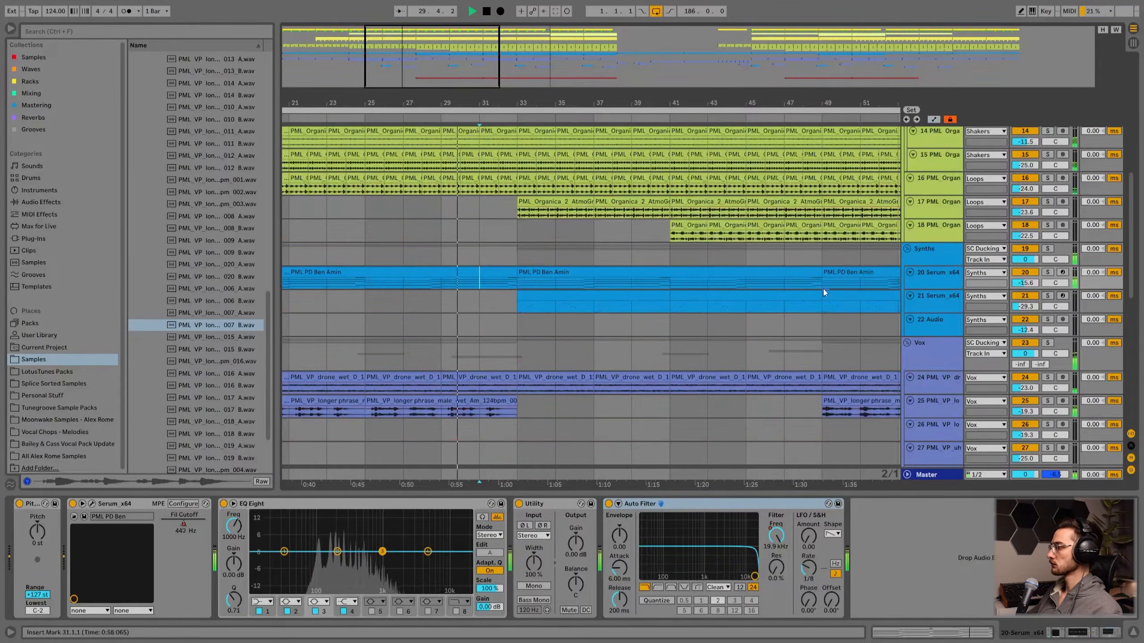
pyautogui.click(927, 327)
pyautogui.press('Delete')
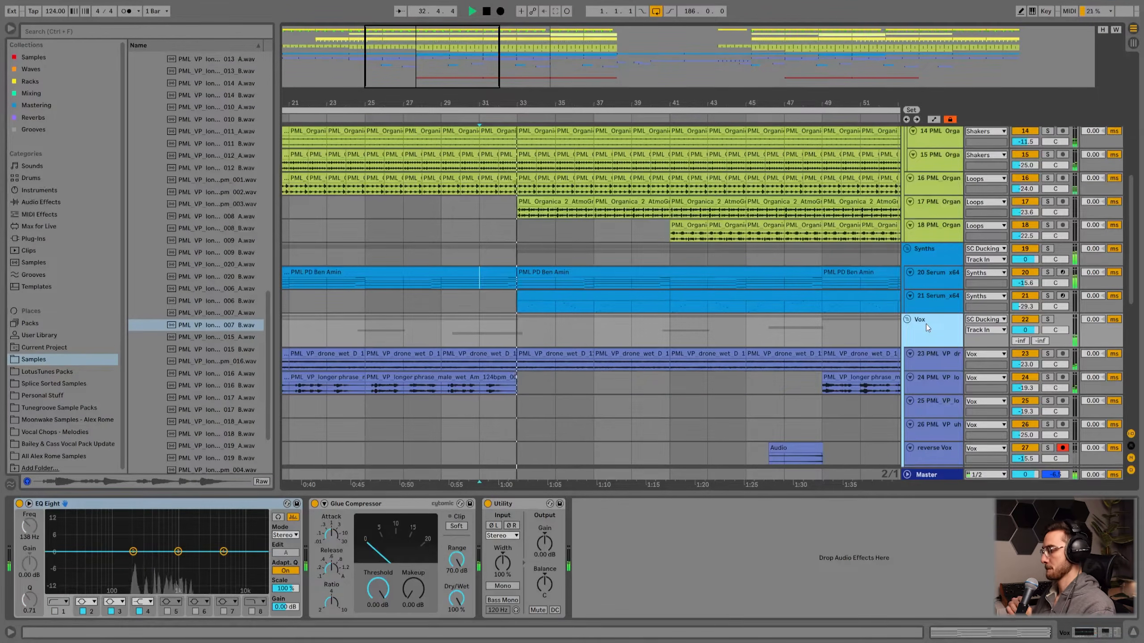
# - Enlarge track 21 Serum and display its Fil Cutoff automation in the arrangement
pyautogui.moveTo(530, 105); pyautogui.dragTo(530, 102)
pyautogui.click(554, 306)
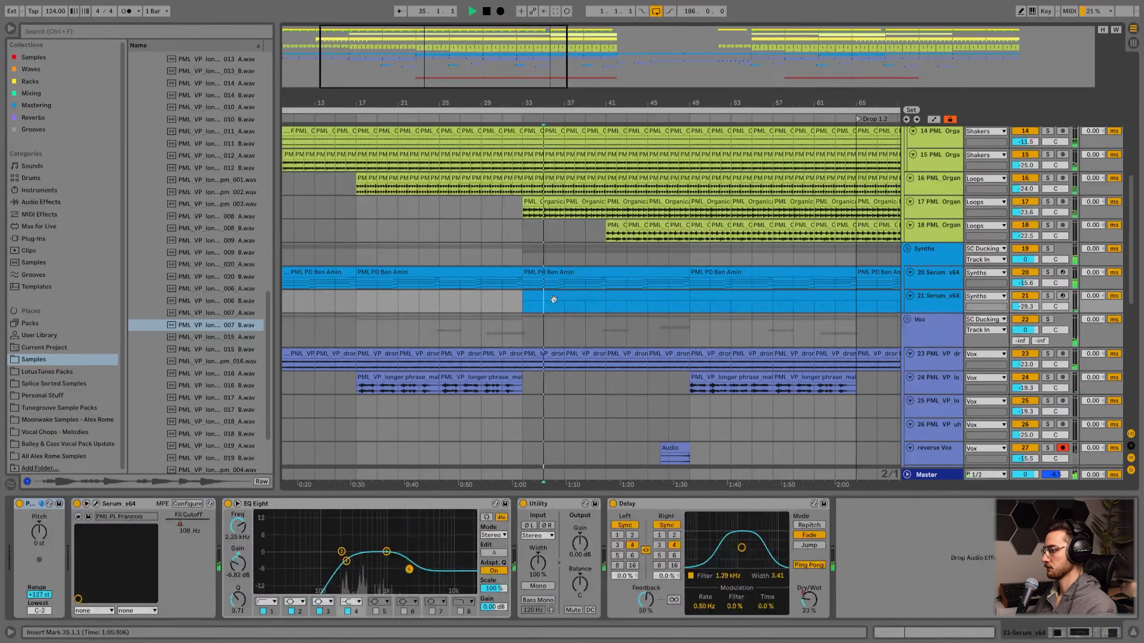
pyautogui.click(932, 311)
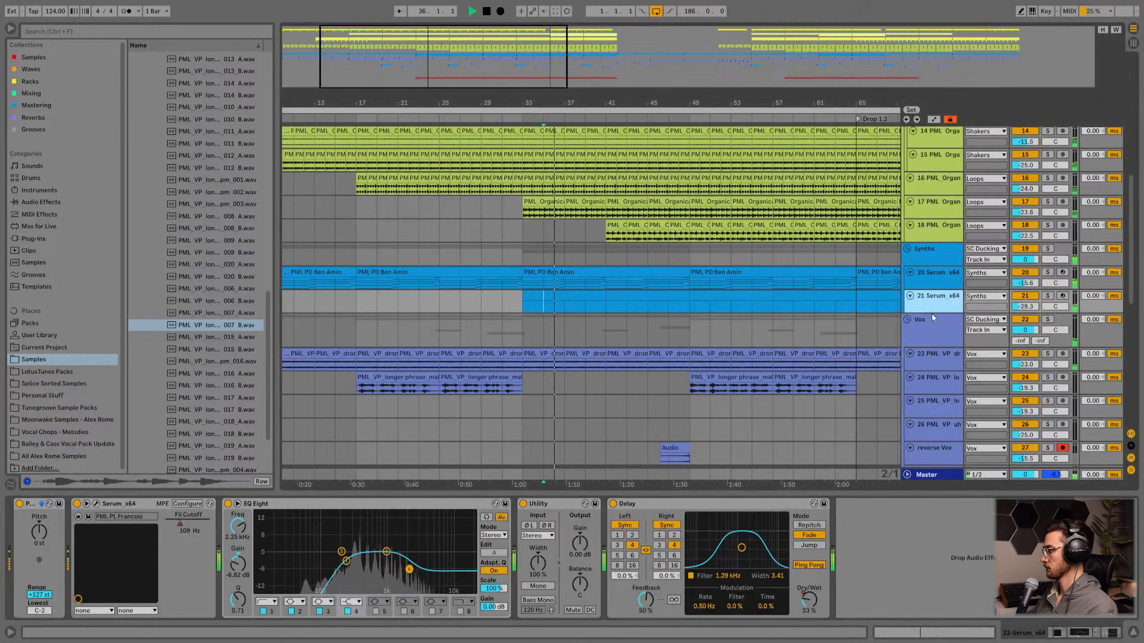
pyautogui.moveTo(932, 311); pyautogui.dragTo(932, 334)
pyautogui.press('a')
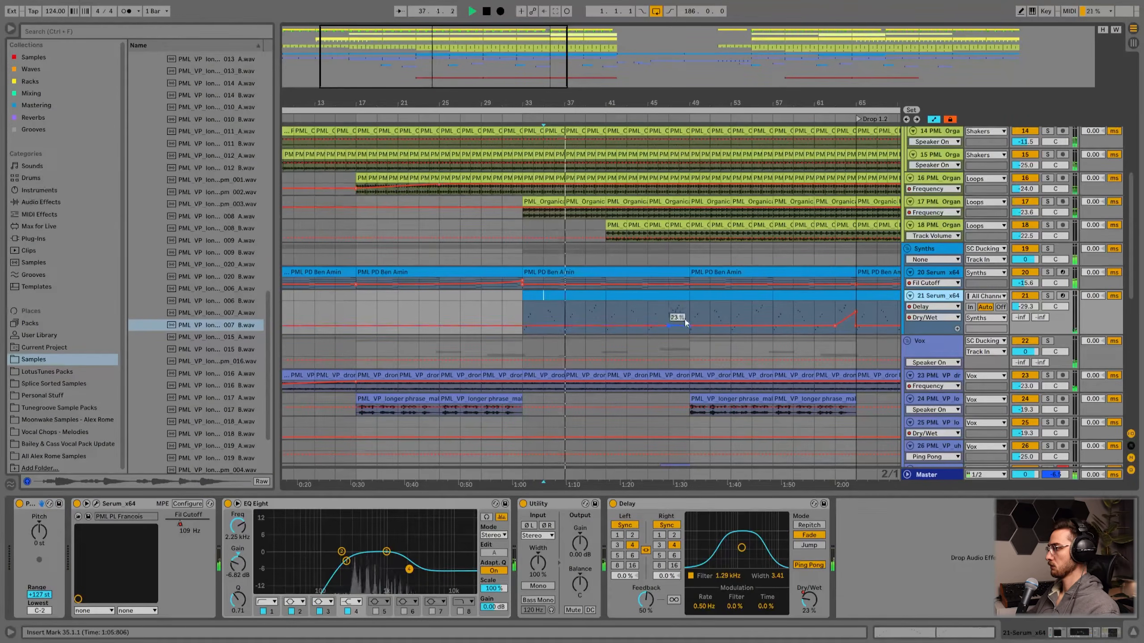
pyautogui.click(181, 525)
# - Draw a rising Fil Cutoff ramp into bar 49 on track 21 and duplicate the 16-bar section to bars 49–65
pyautogui.click(655, 305)
pyautogui.click(661, 323)
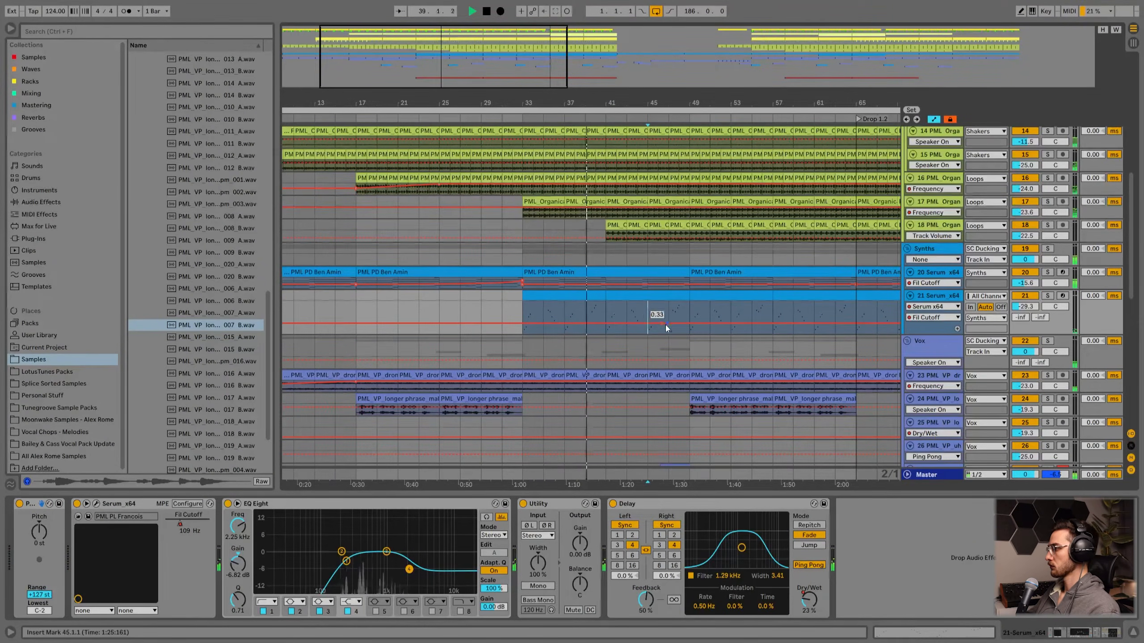
pyautogui.click(689, 324)
pyautogui.moveTo(681, 324); pyautogui.dragTo(524, 304)
pyautogui.hotkey('ctrl', 'd')
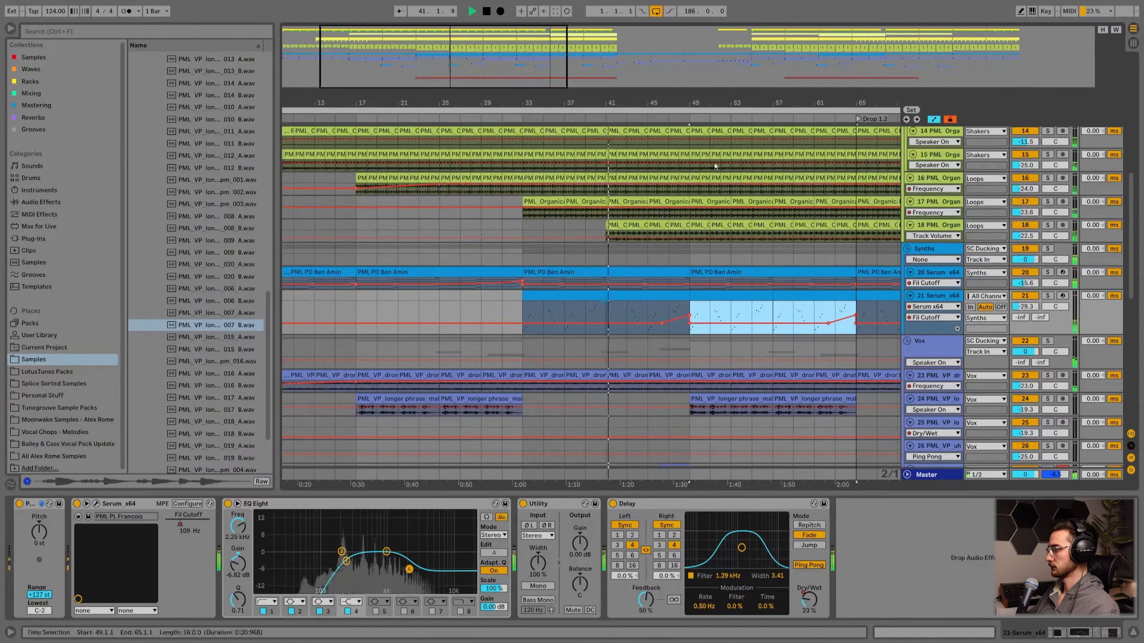
# - Move the start points of track 21's two Fil Cutoff ramps earlier, to about bars 45 and 61
pyautogui.moveTo(741, 103); pyautogui.dragTo(558, 96)
pyautogui.click(443, 330)
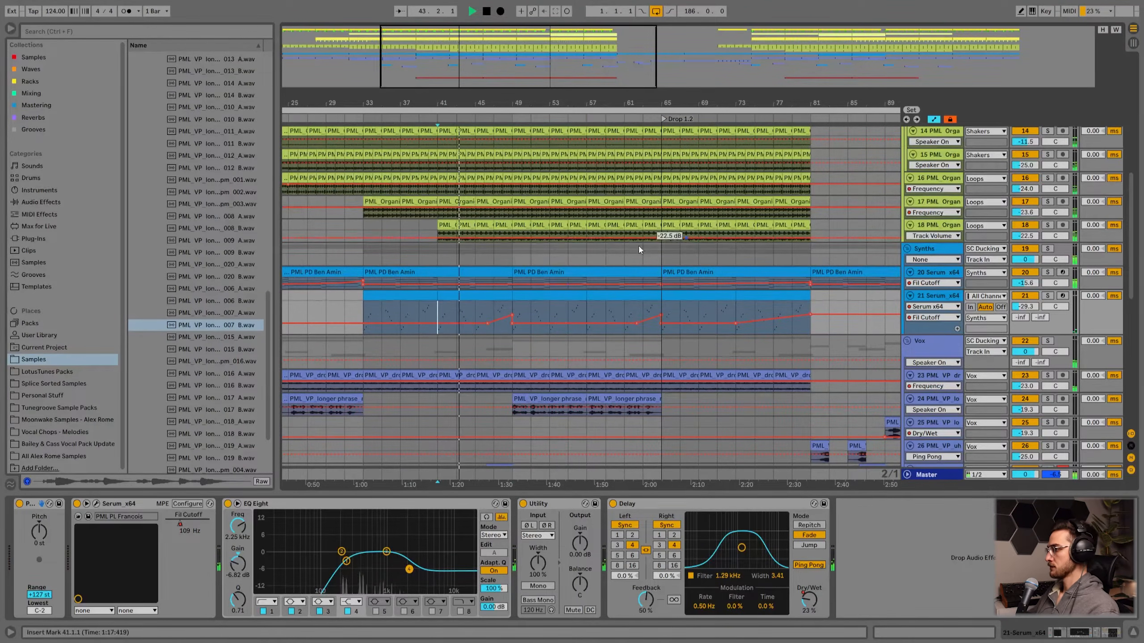
pyautogui.click(489, 310)
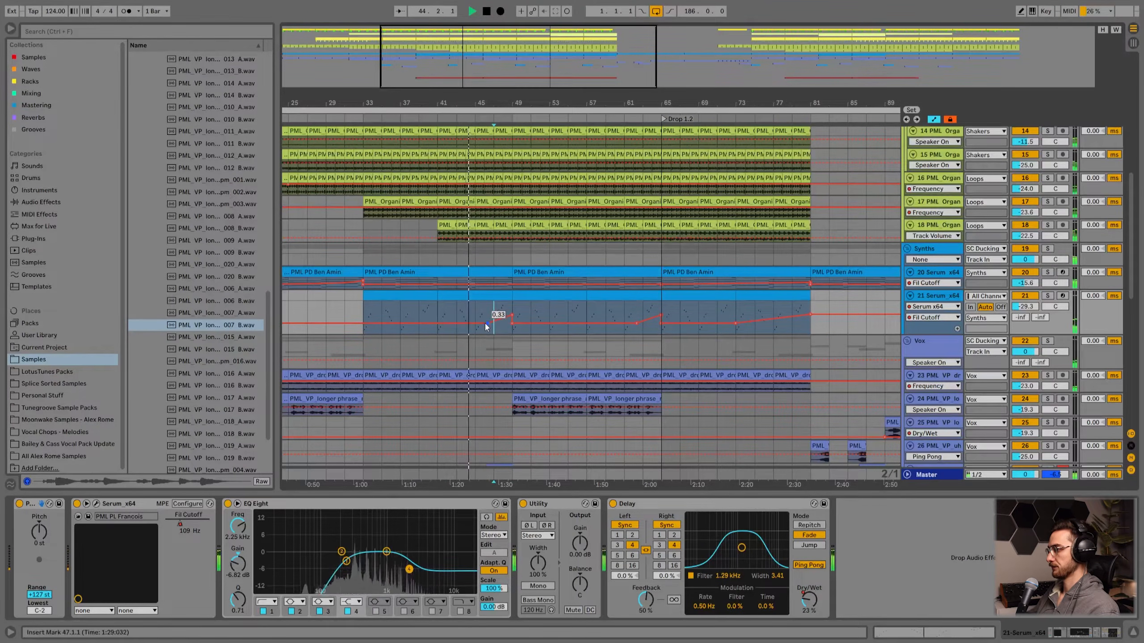
pyautogui.moveTo(636, 326); pyautogui.dragTo(624, 325)
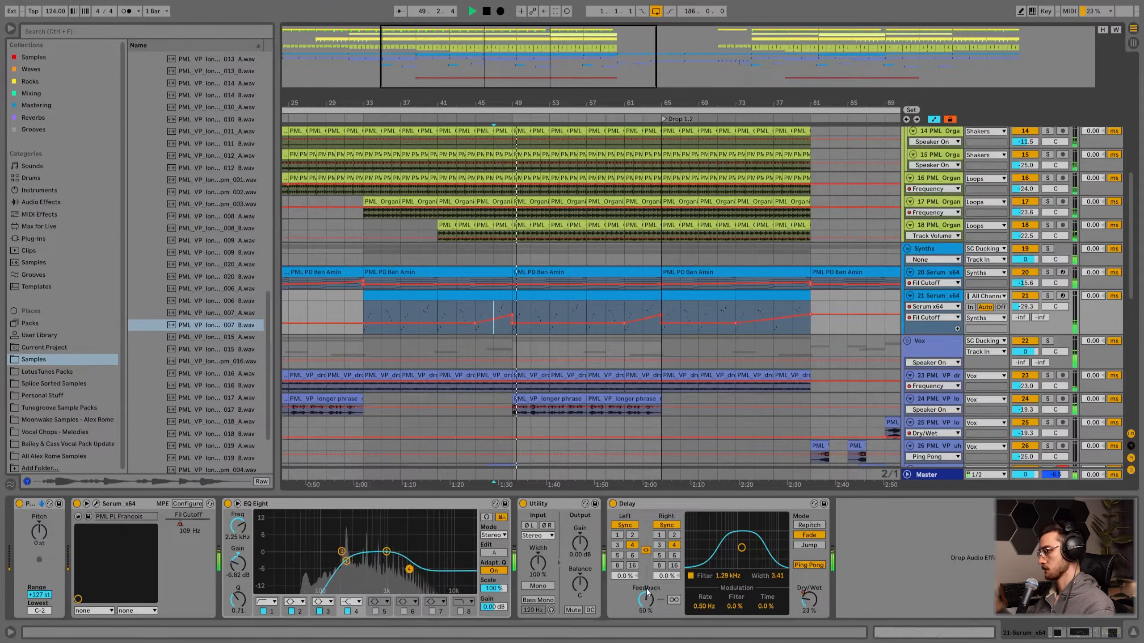
# - Review the vocal, riser and instrument tracks across the arrangement and widen the browser to show longer sample names
pyautogui.scroll(-6, 593, 358)
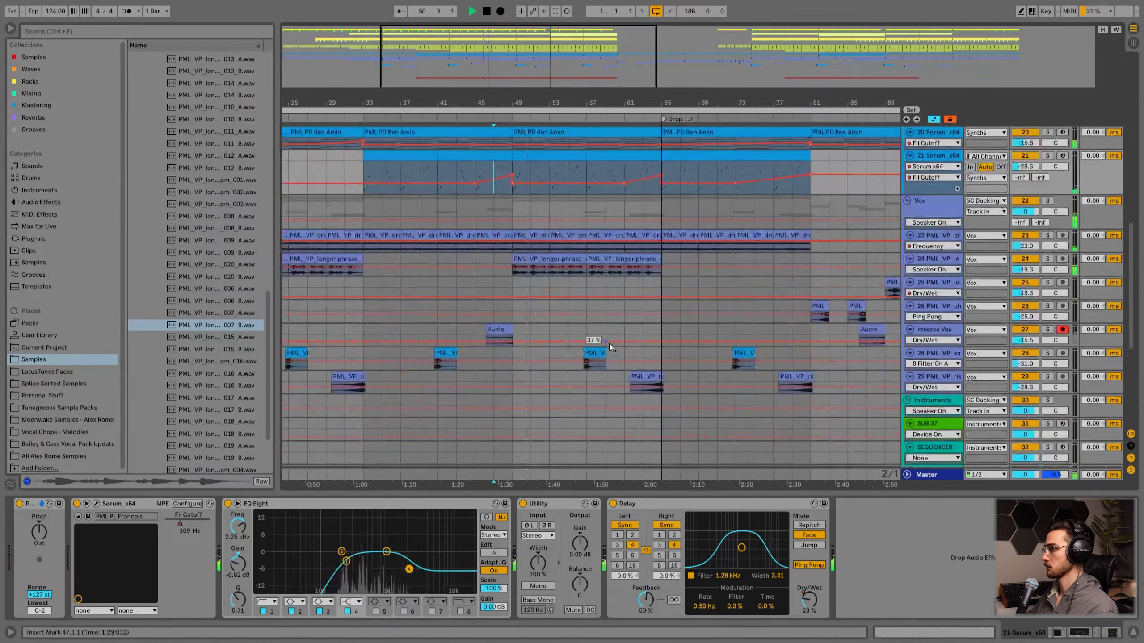
pyautogui.scroll(-5, 597, 209)
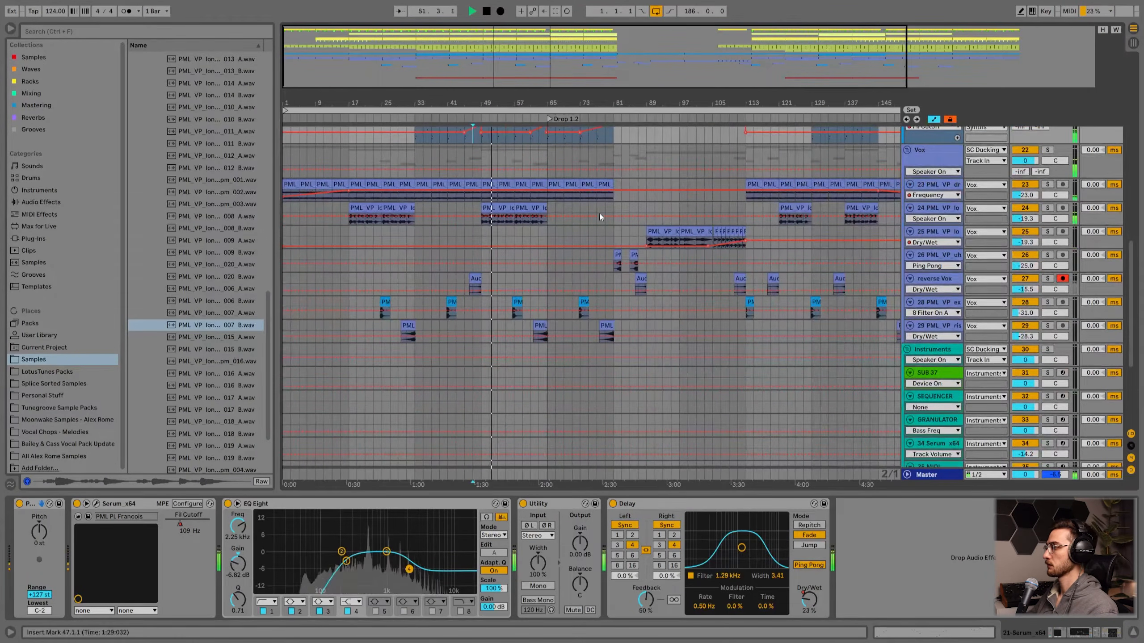
pyautogui.scroll(1, 608, 292)
pyautogui.scroll(4, 590, 298)
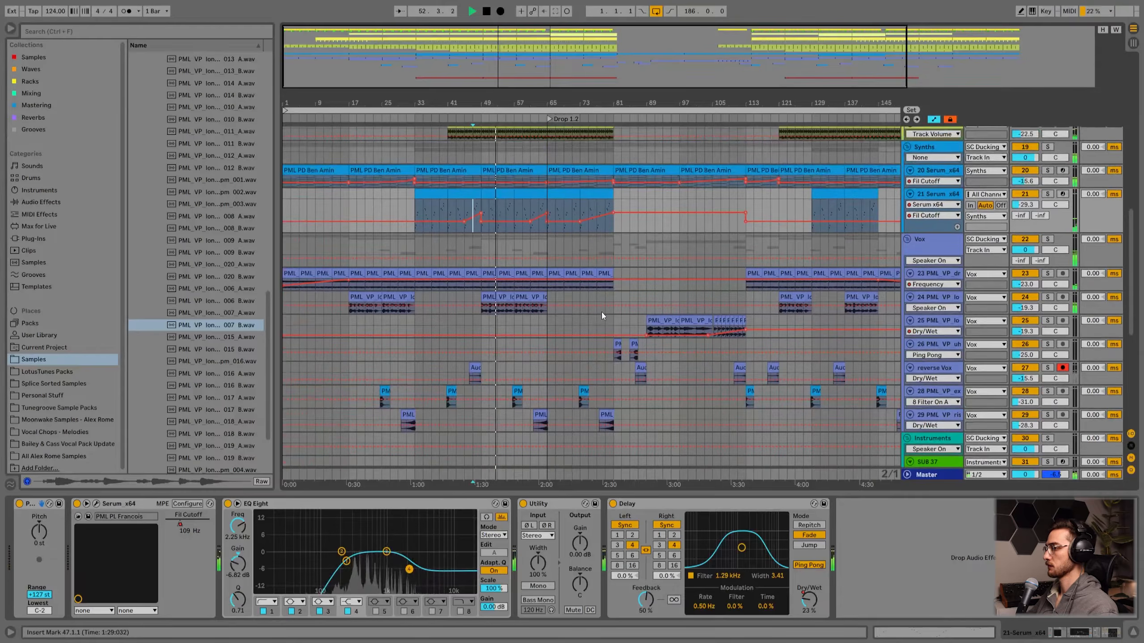
pyautogui.moveTo(286, 296); pyautogui.dragTo(310, 295)
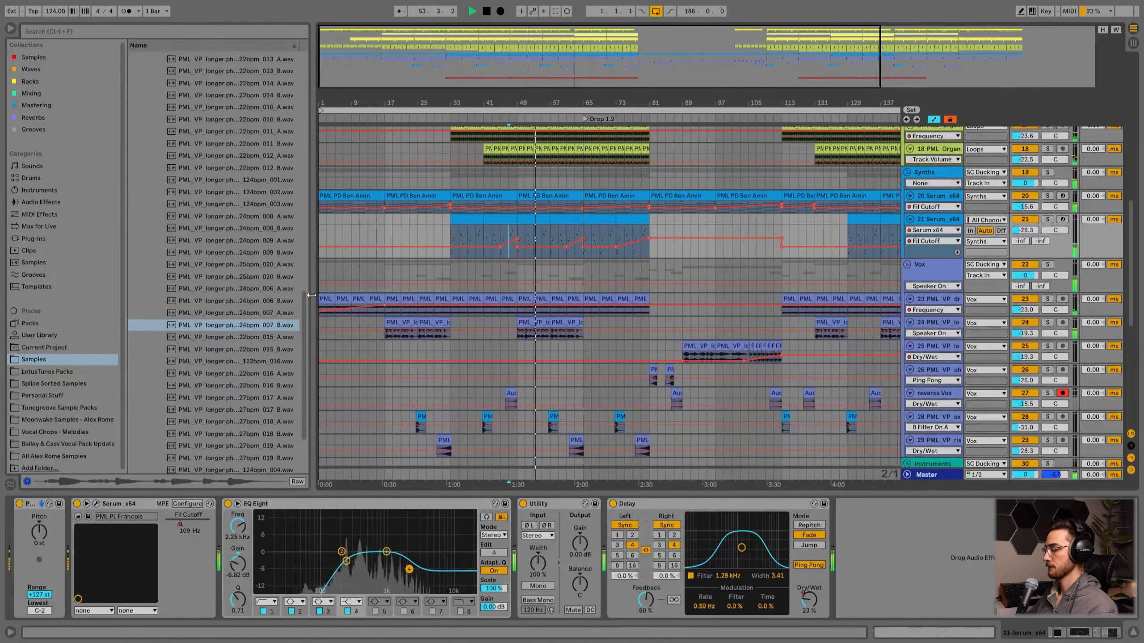
pyautogui.scroll(-1, 604, 321)
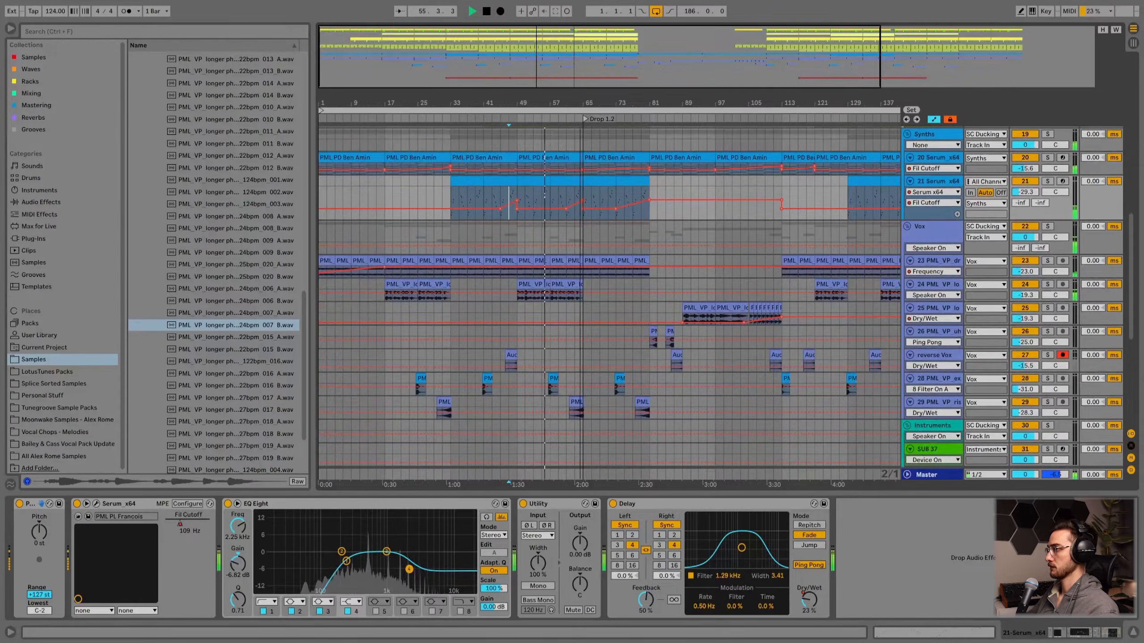
# - Select the vocal phrase clip at bar 57 on track 24 and raise the track's volume to -17.1 dB
pyautogui.scroll(3, 552, 283)
pyautogui.click(551, 284)
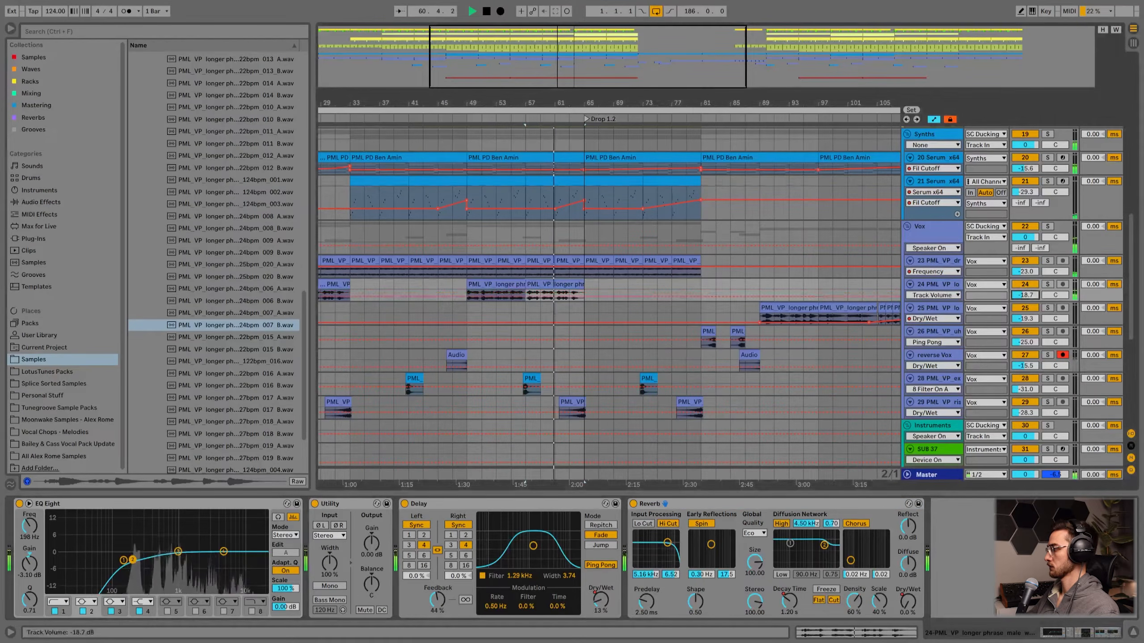
pyautogui.moveTo(1026, 295); pyautogui.dragTo(1026, 285)
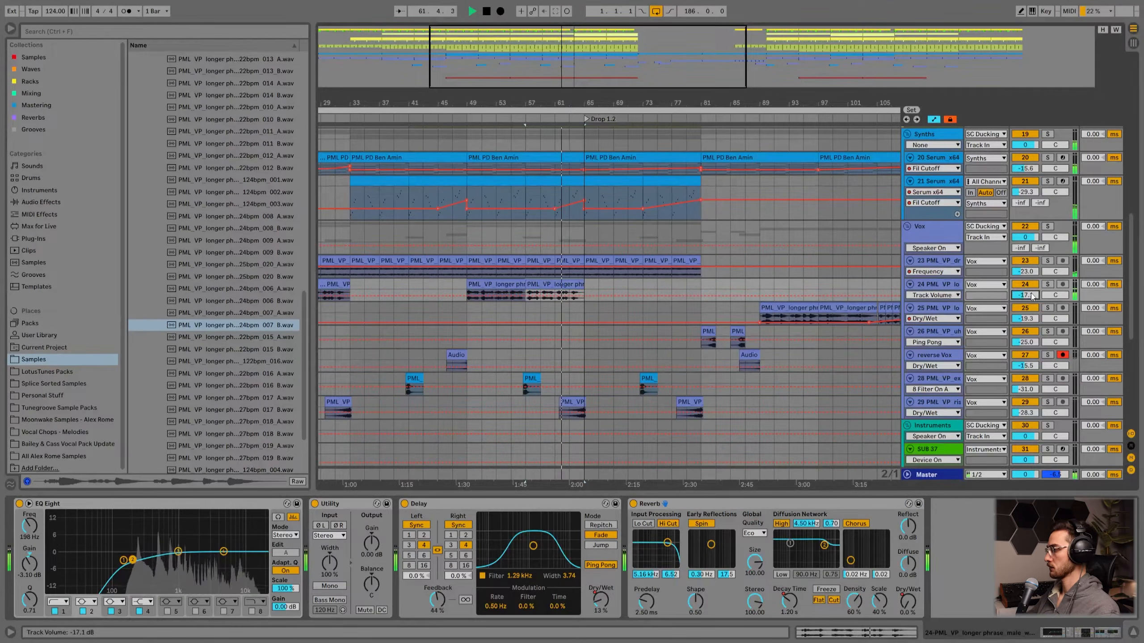
pyautogui.click(943, 286)
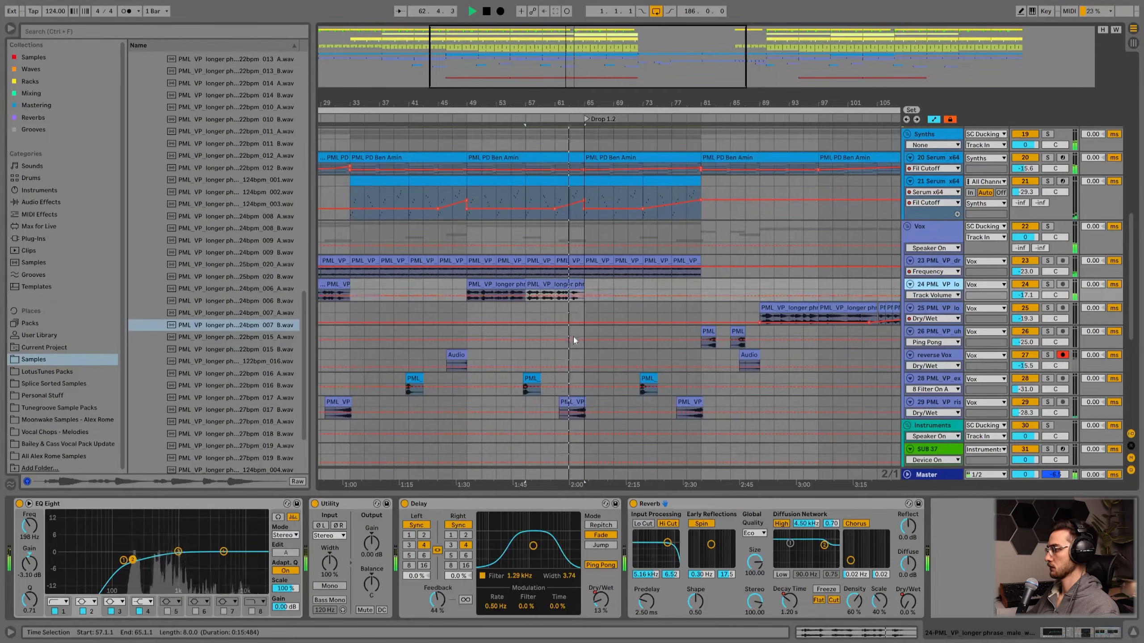
# - Examine the sub bass, drum, loop and synth layers across Drop 1.2 while the track plays
pyautogui.scroll(-5, 607, 365)
pyautogui.scroll(-4, 603, 381)
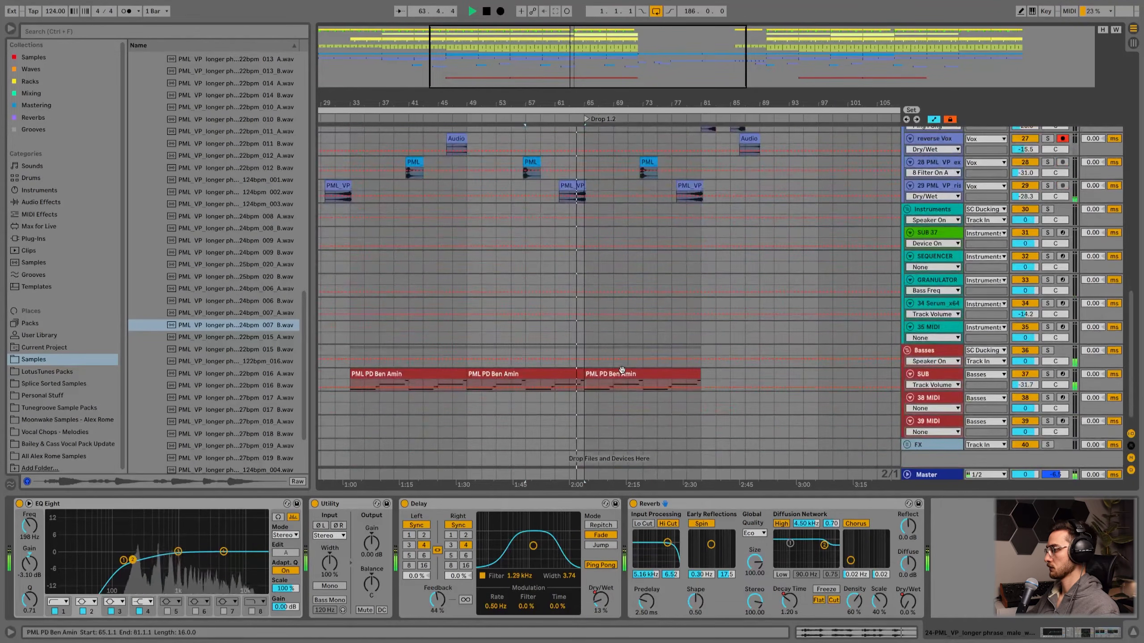
pyautogui.click(621, 374)
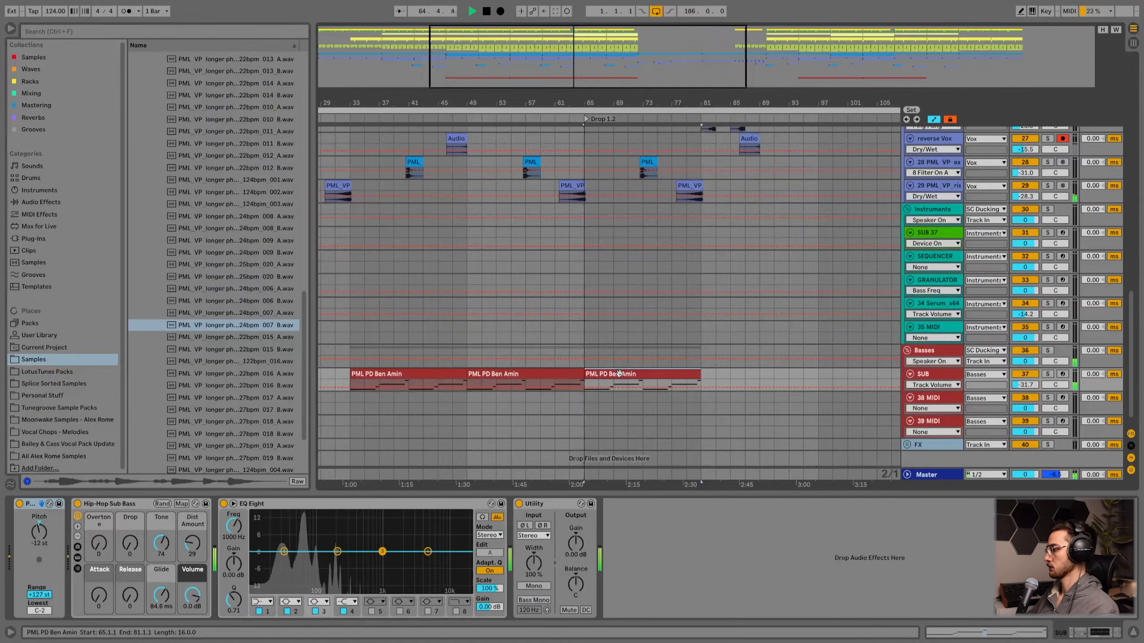
pyautogui.scroll(13, 623, 376)
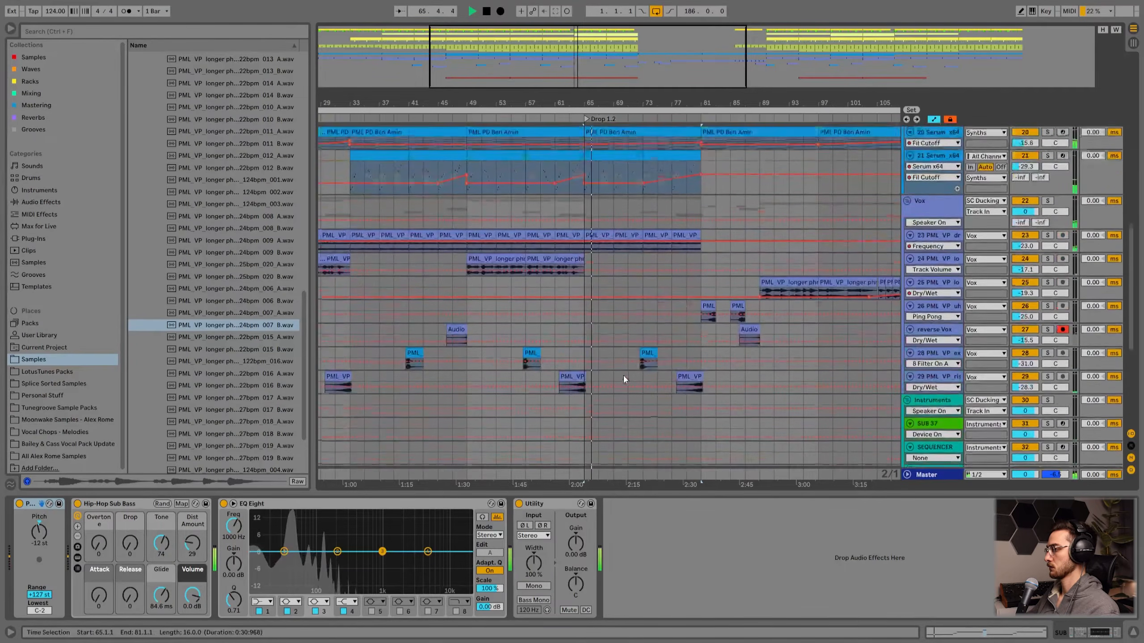
pyautogui.scroll(13, 653, 382)
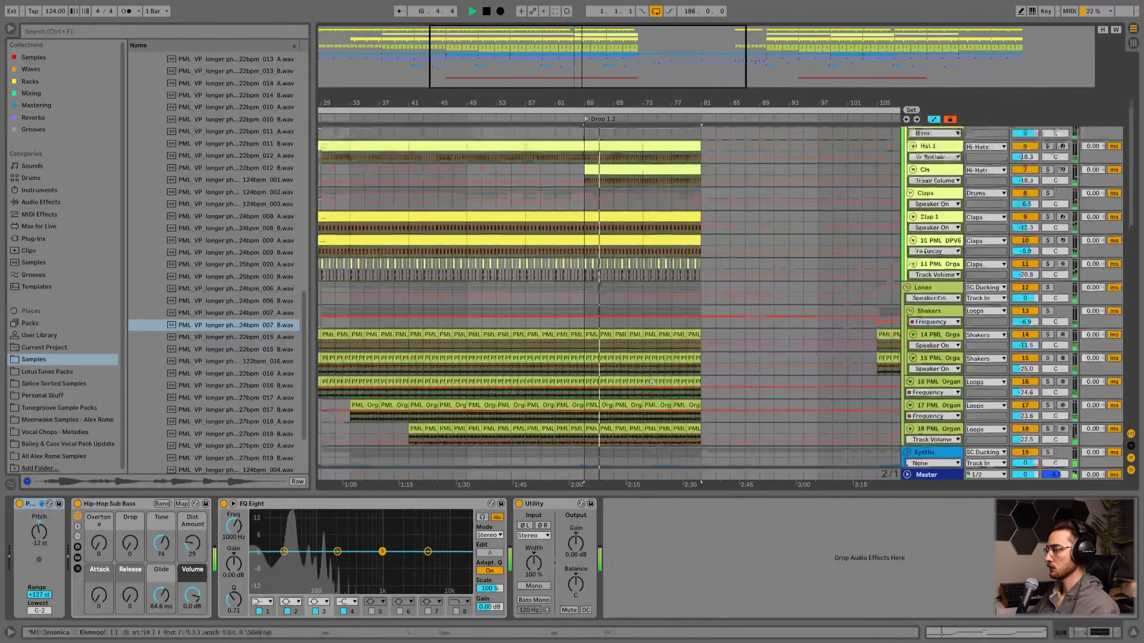
pyautogui.hscroll(5, 721, 271)
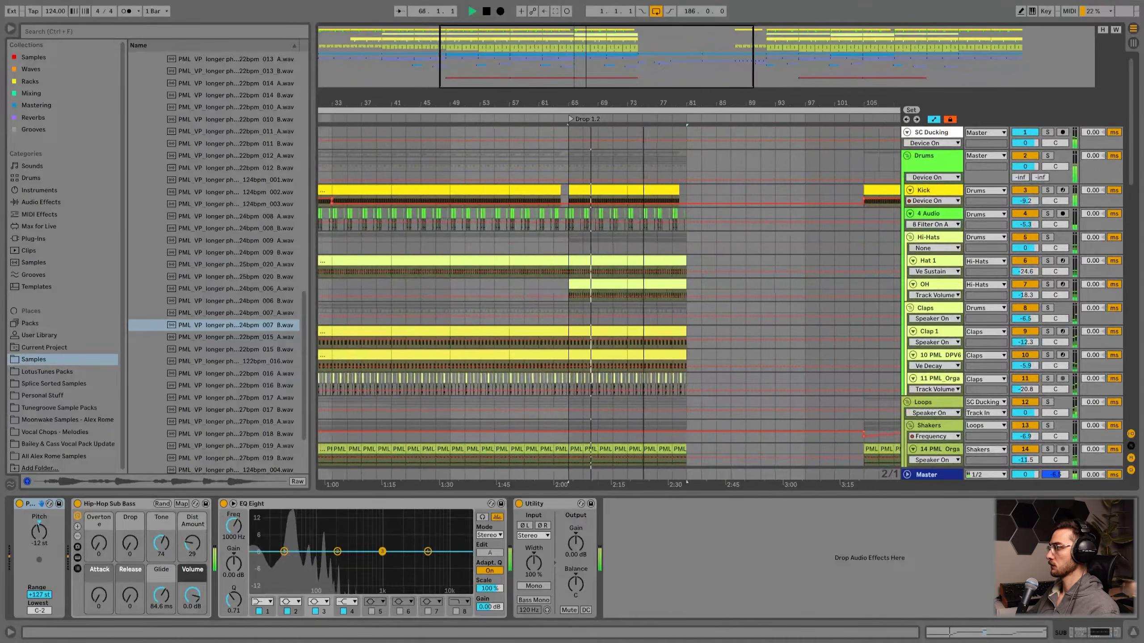
pyautogui.scroll(-5, 610, 343)
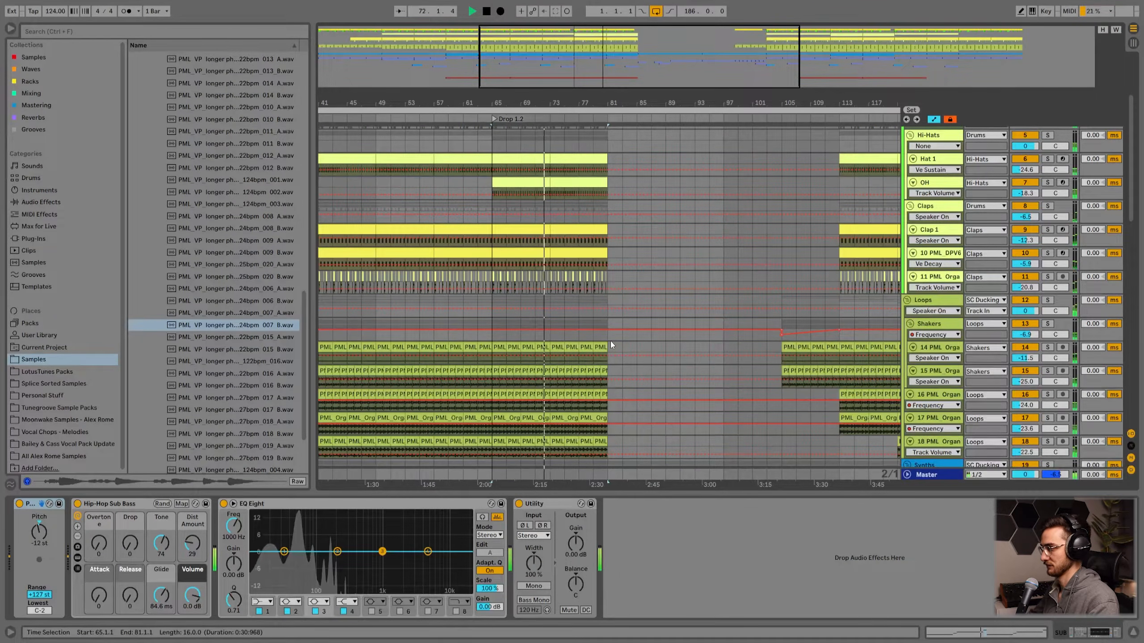
pyautogui.scroll(-3, 599, 309)
pyautogui.scroll(-3, 586, 317)
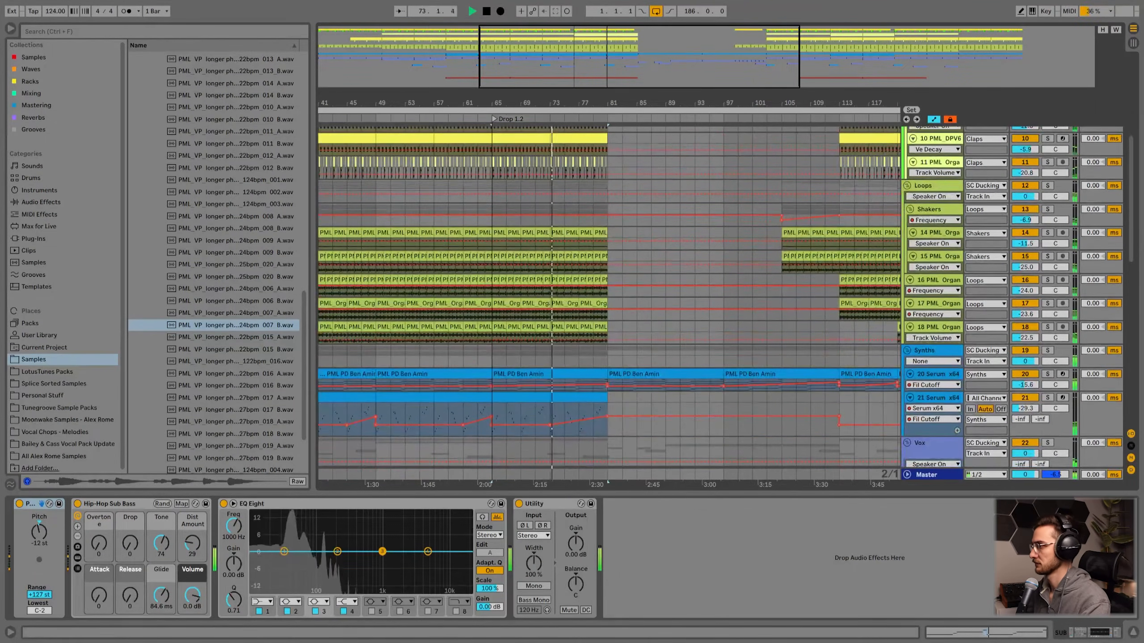
pyautogui.scroll(-3, 609, 301)
pyautogui.scroll(-8, 610, 302)
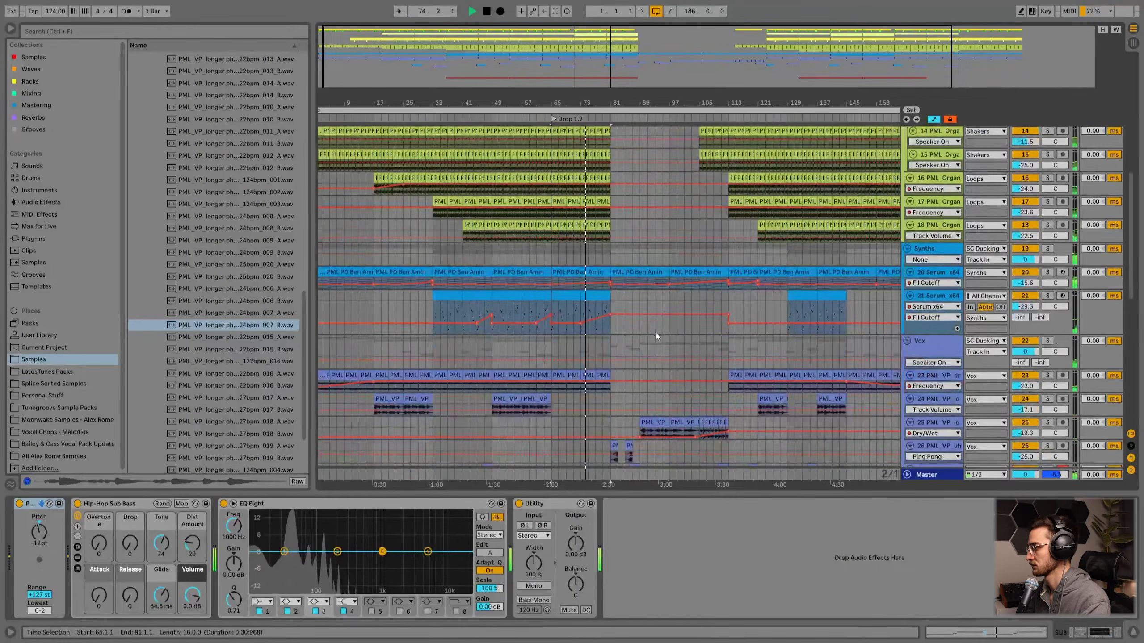
# - Examine the transition into the breakdown at bar 81, including the female vocal clips at bars 81 and 85 on track 26
pyautogui.moveTo(628, 100); pyautogui.dragTo(628, 118)
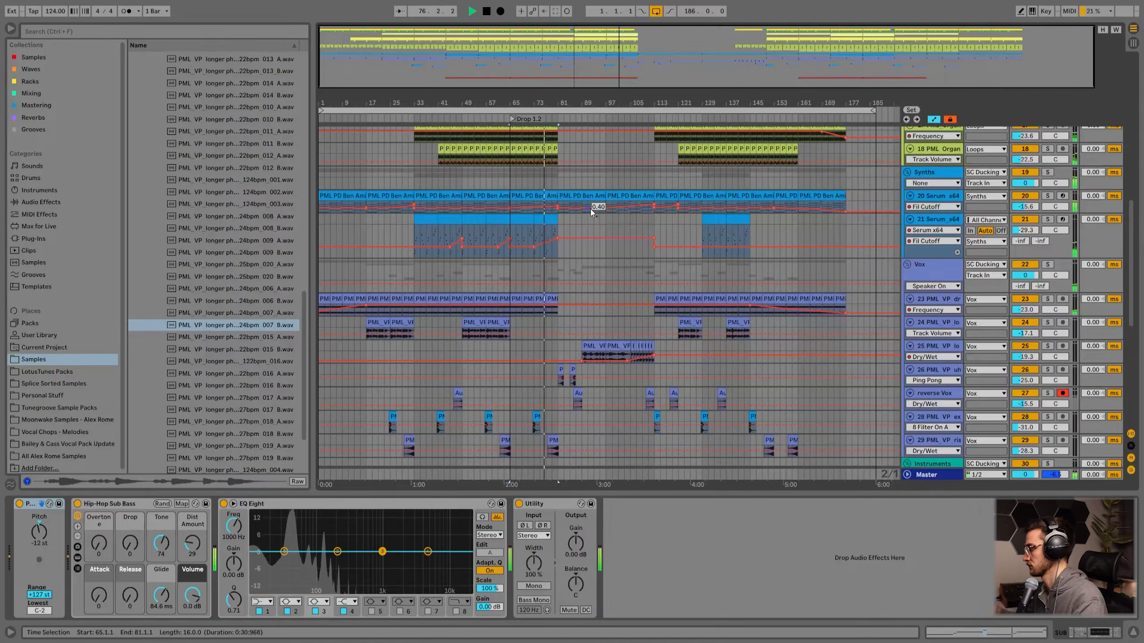
pyautogui.scroll(-3, 635, 216)
pyautogui.press('+')
pyautogui.moveTo(555, 103); pyautogui.dragTo(568, 145)
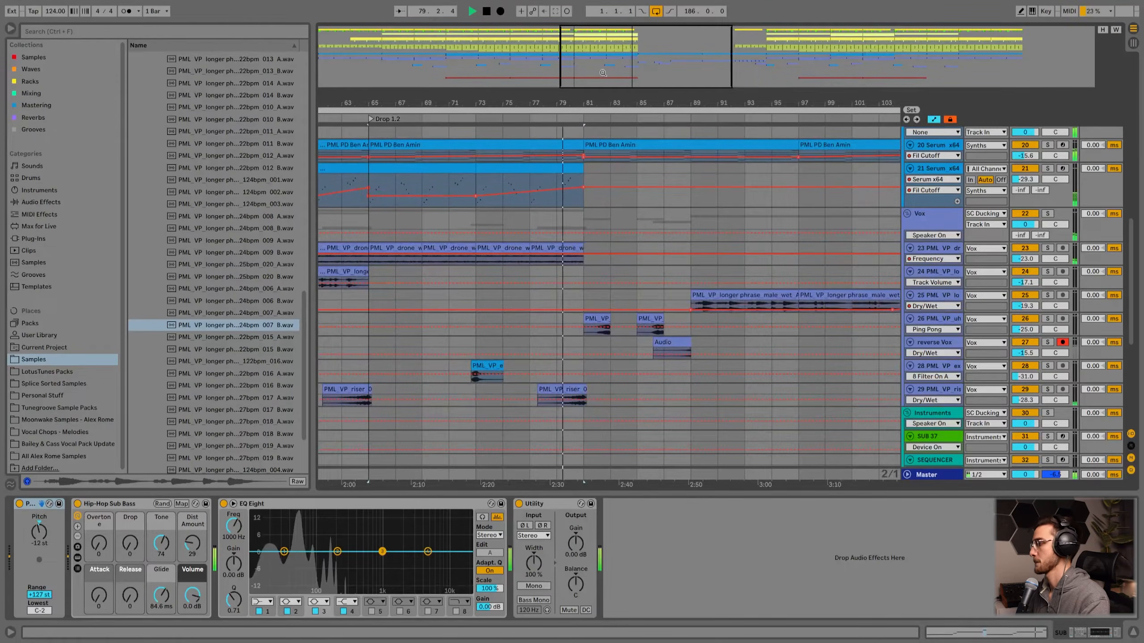
pyautogui.moveTo(534, 93); pyautogui.dragTo(533, 98)
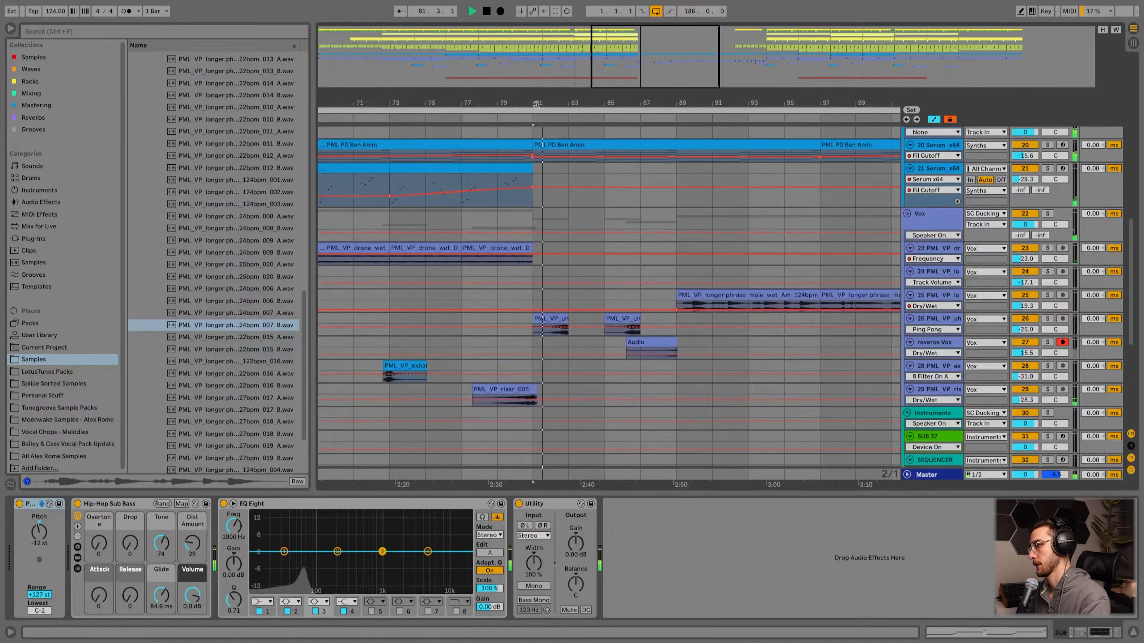
pyautogui.click(557, 314)
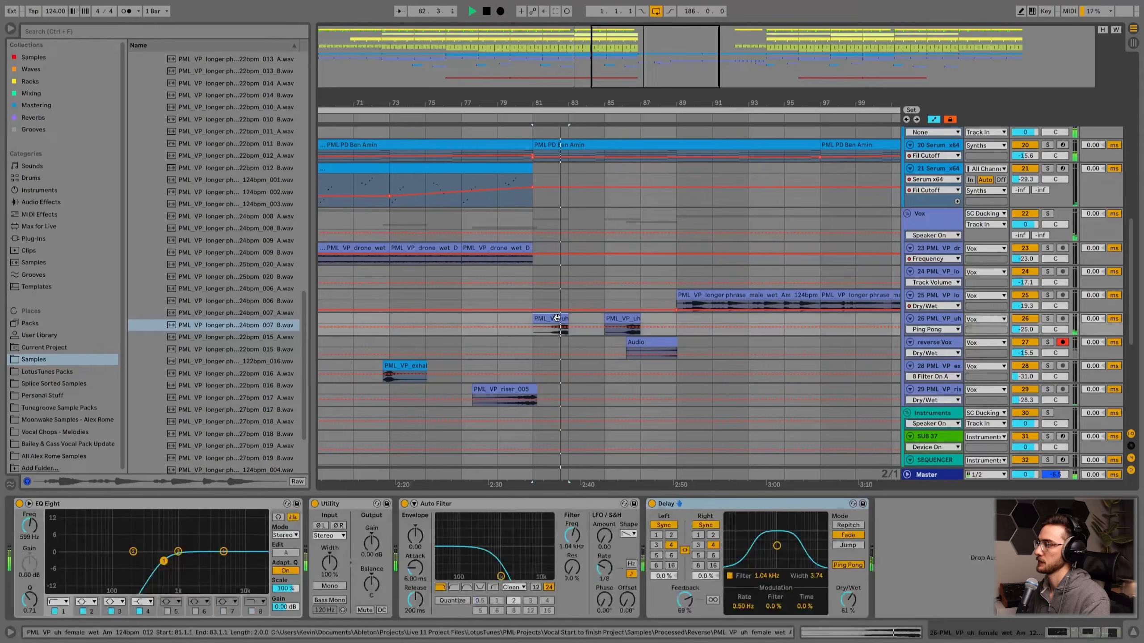
pyautogui.hscroll(3, 480, 173)
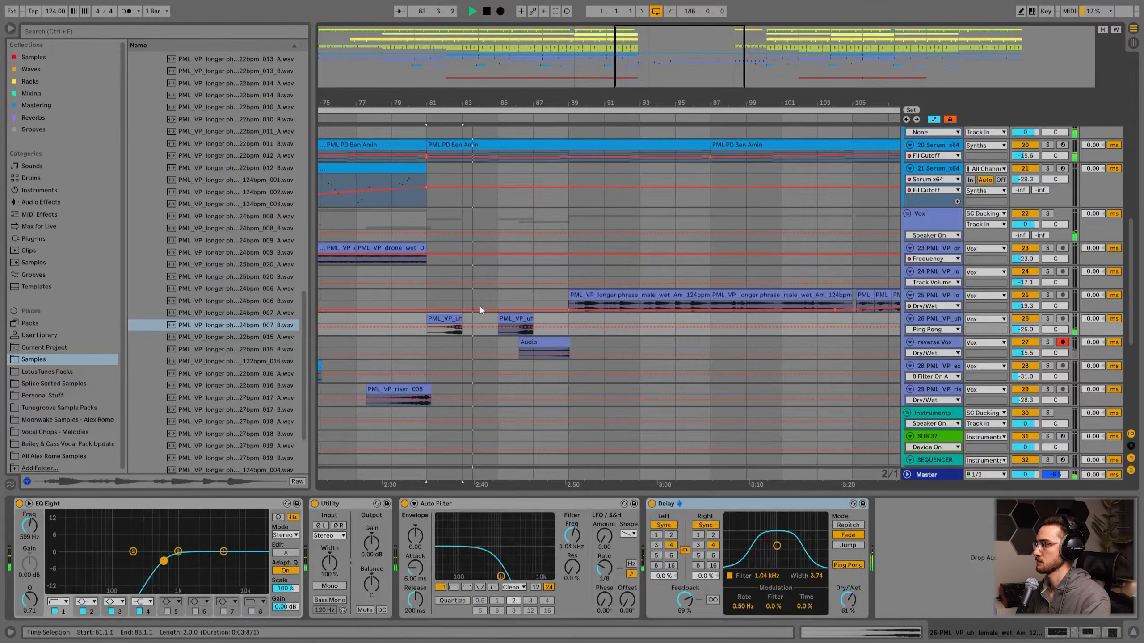
pyautogui.click(519, 315)
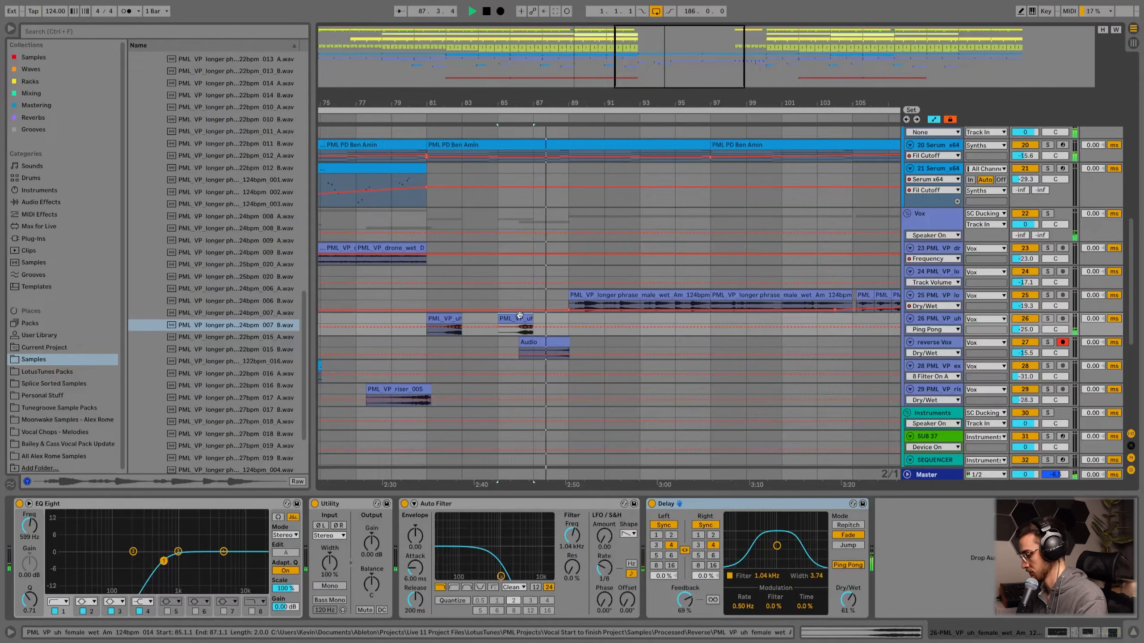
# - Move the bar 97 Fil Cutoff breakpoint on track 20 Serum earlier, to about bar 95
pyautogui.moveTo(571, 103); pyautogui.dragTo(461, 50)
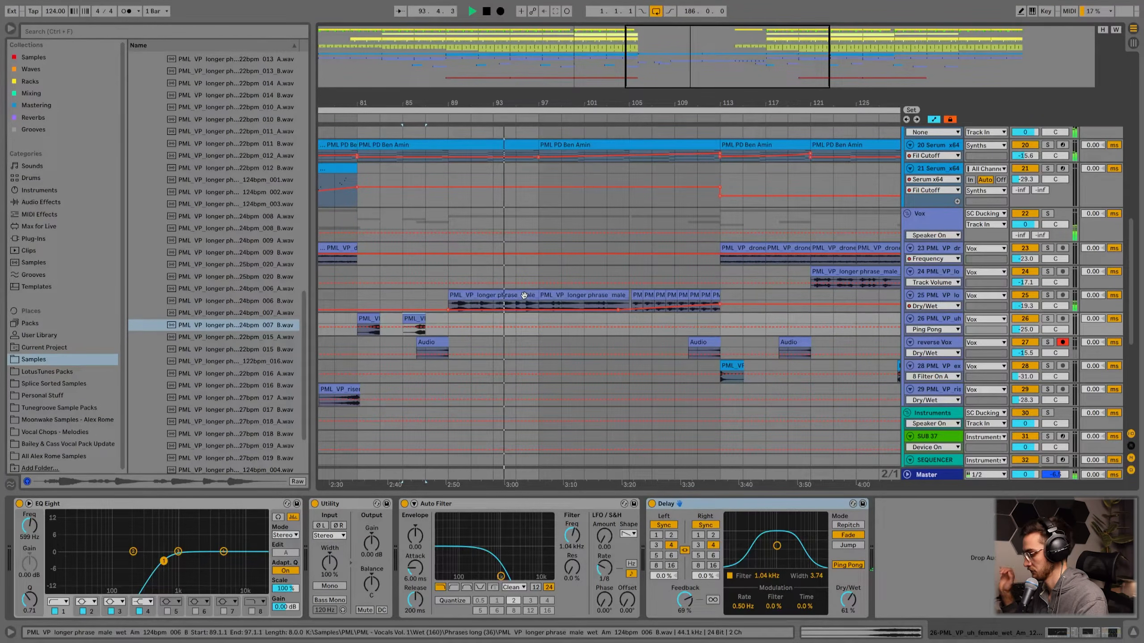
pyautogui.scroll(2, 543, 185)
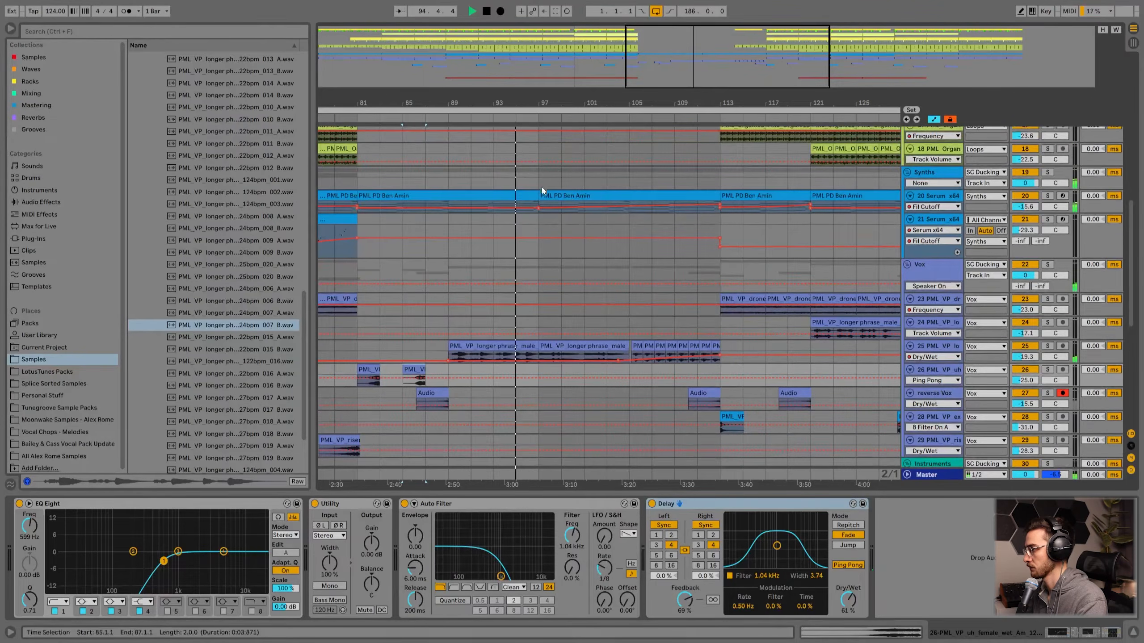
pyautogui.moveTo(540, 209); pyautogui.dragTo(519, 209)
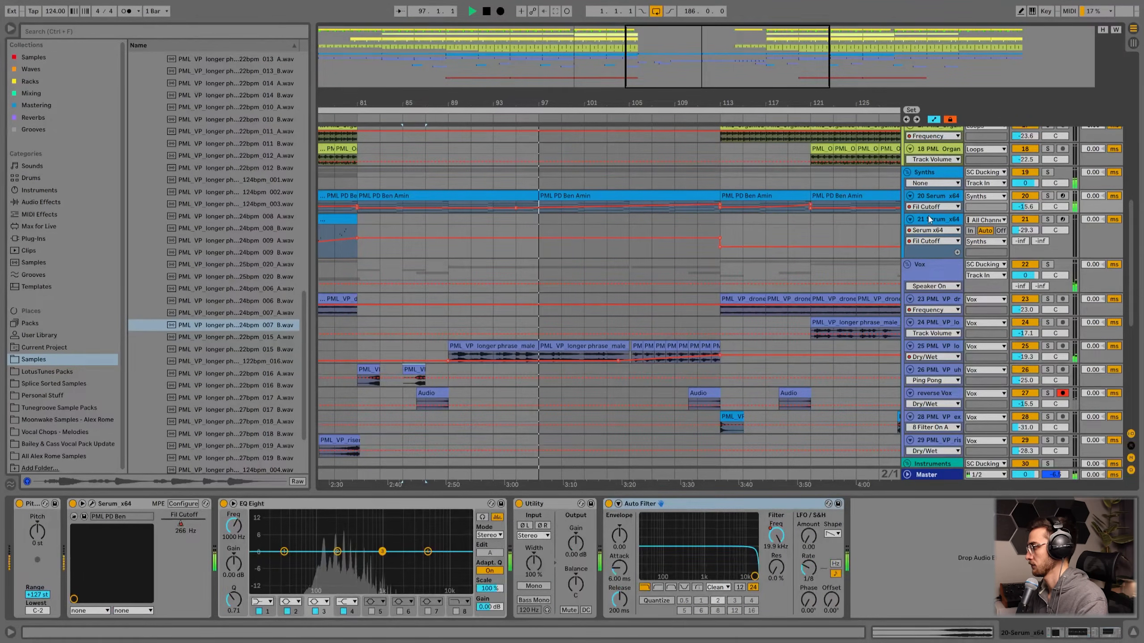
# - Copy the shaker loops on tracks 14 and 15 back to bars 97–105 and remove the Shakers Frequency breakpoint at bar 105, so the filter rises from bar 97
pyautogui.scroll(7, 575, 367)
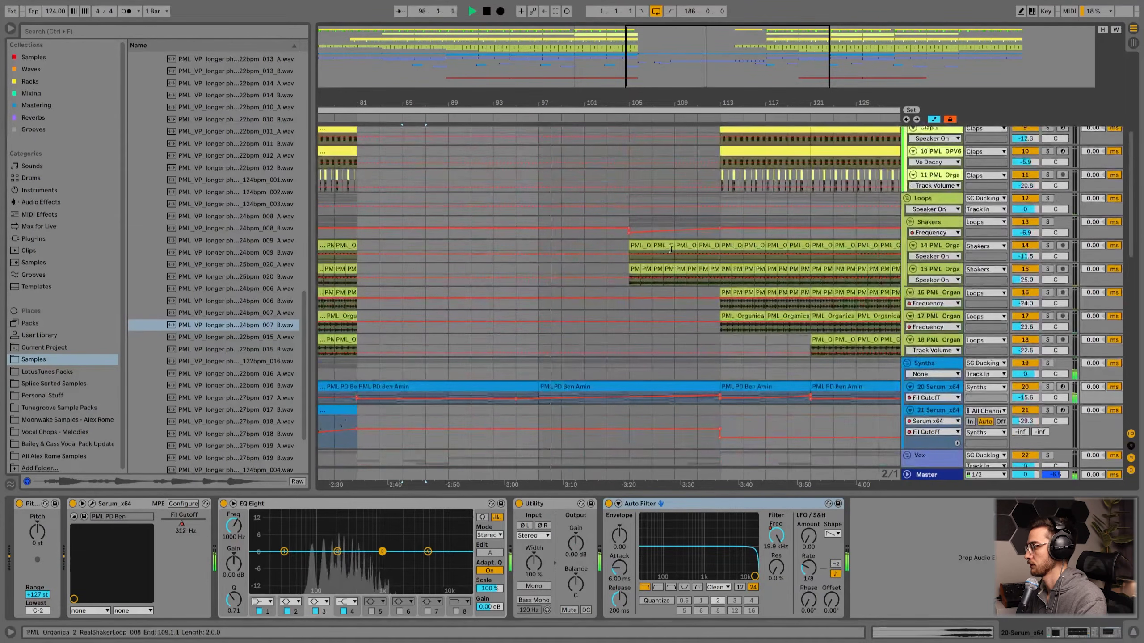
pyautogui.click(638, 246)
pyautogui.keyDown('shift'); pyautogui.click(714, 269); pyautogui.keyUp('shift')
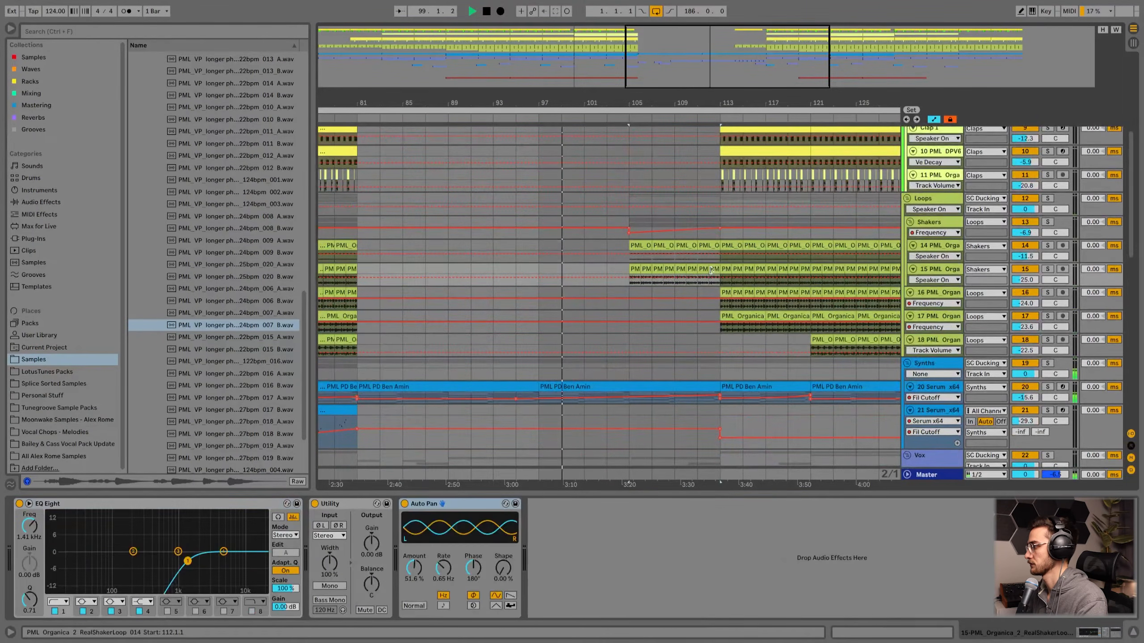
pyautogui.moveTo(714, 270); pyautogui.dragTo(629, 263)
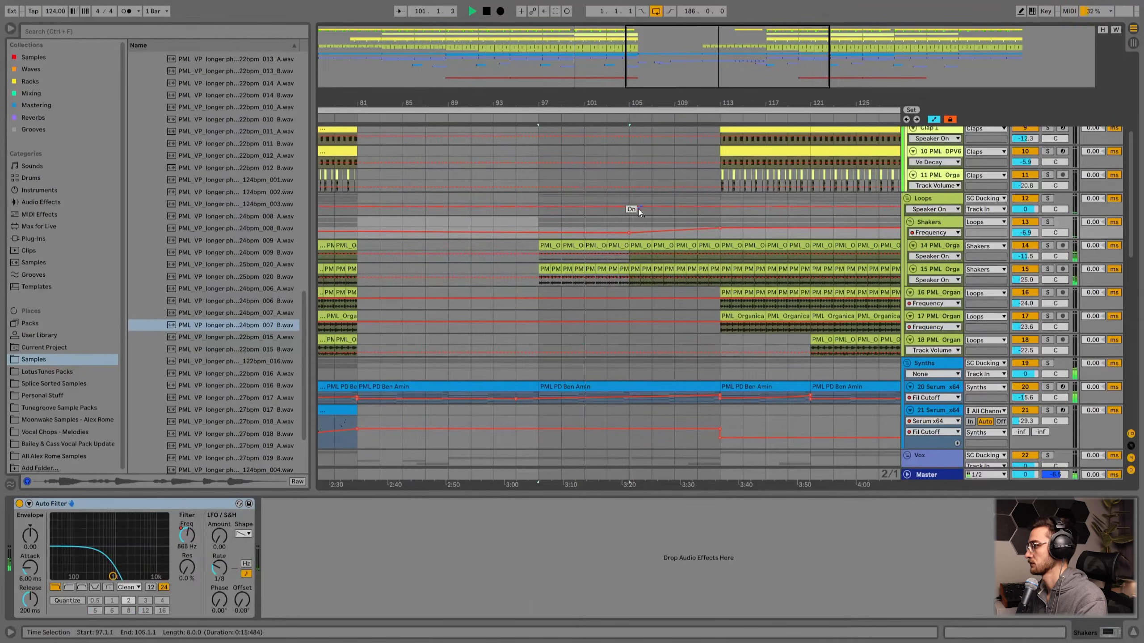
pyautogui.click(628, 233)
# - Examine the kick clip at bars 105–112 and the shaker, synth, vocal and reverse vocal layers building up to bar 113
pyautogui.scroll(3, 785, 371)
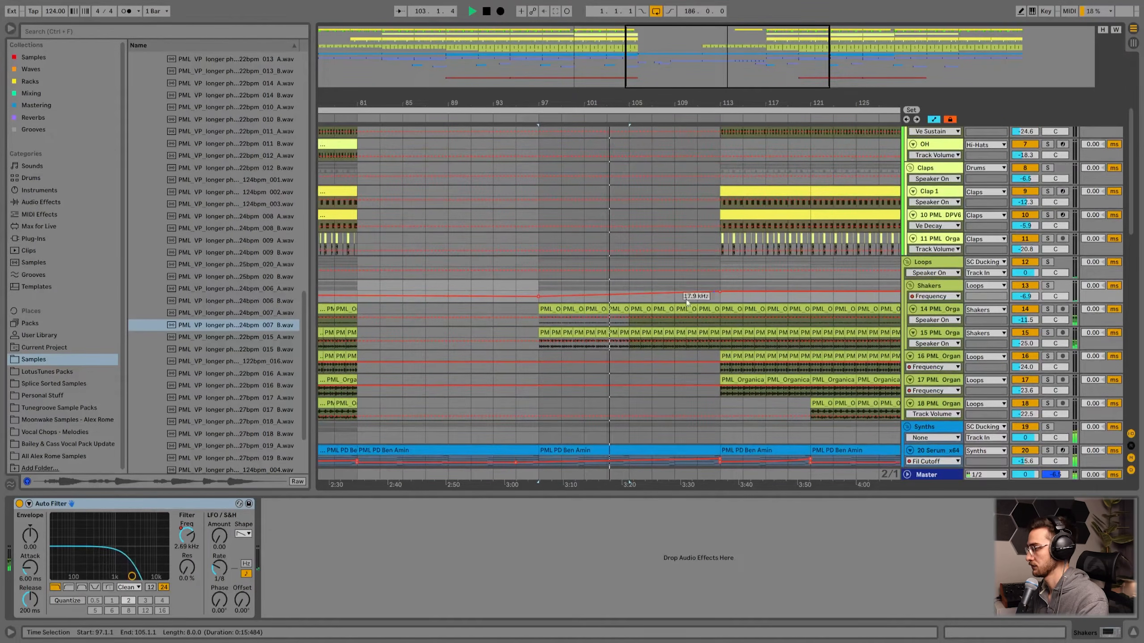
pyautogui.scroll(6, 665, 380)
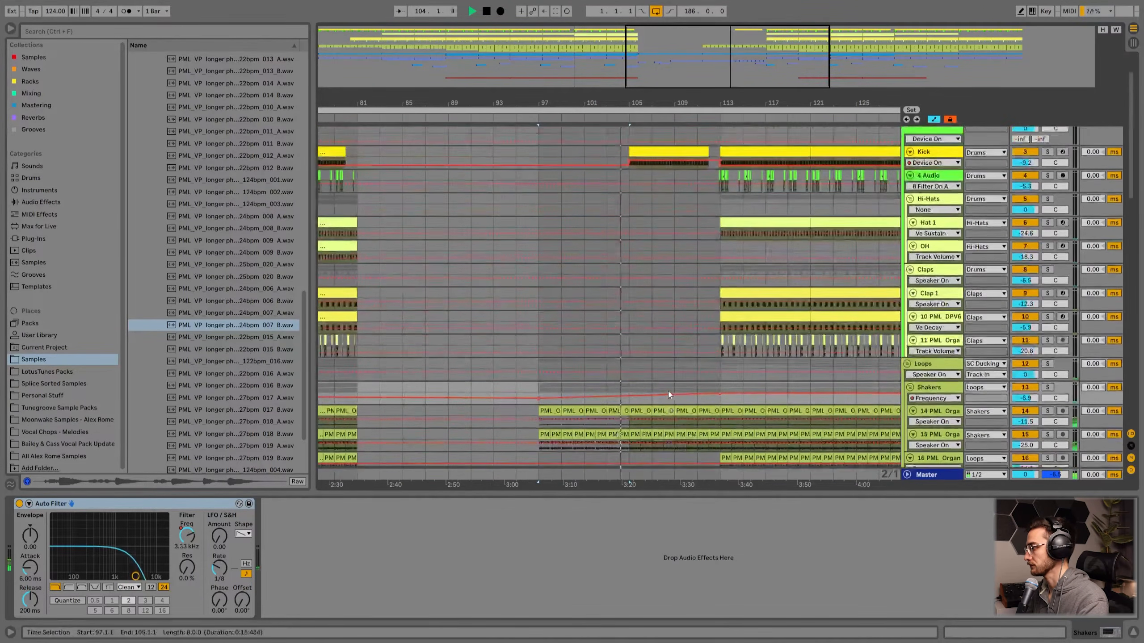
pyautogui.click(650, 203)
pyautogui.scroll(-5, 657, 343)
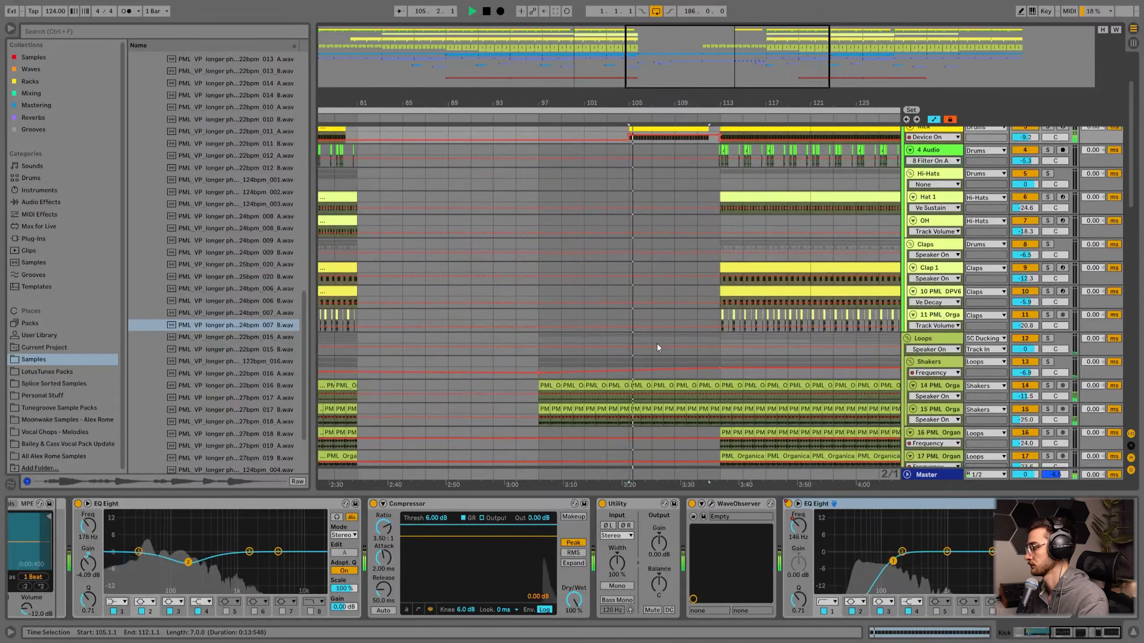
pyautogui.scroll(-9, 657, 343)
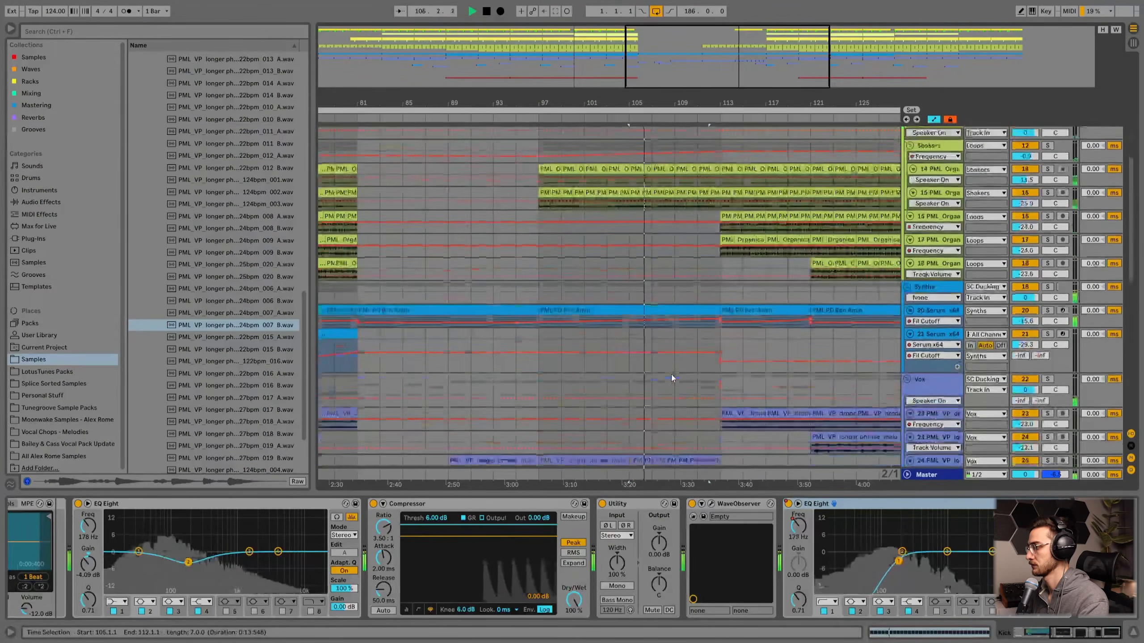
pyautogui.scroll(-2, 673, 363)
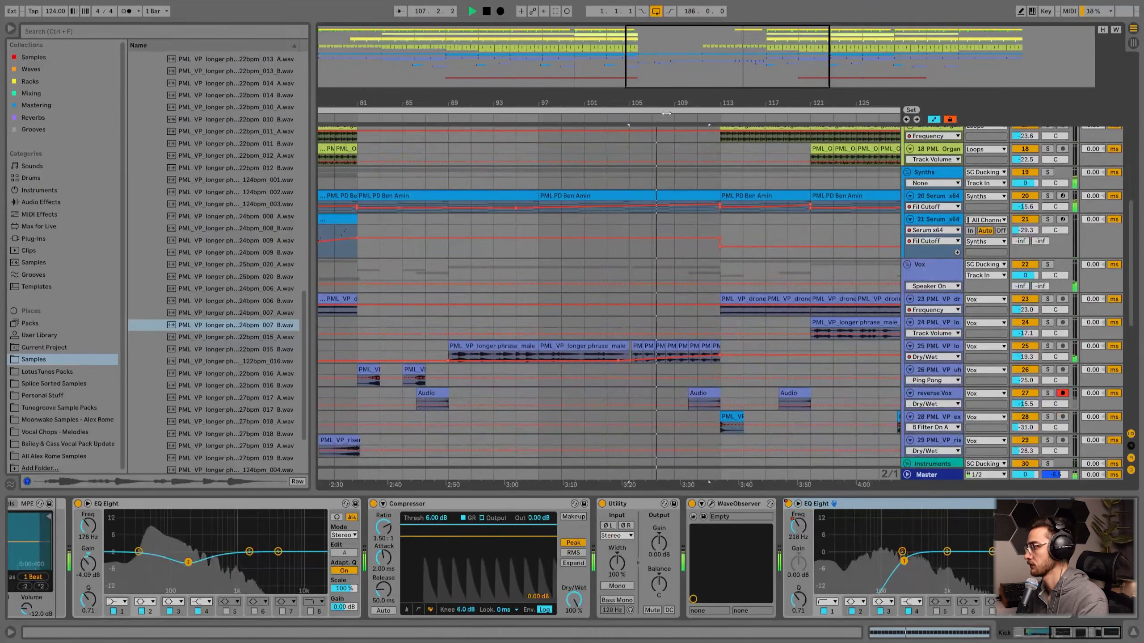
pyautogui.scroll(-2, 579, 172)
pyautogui.click(587, 328)
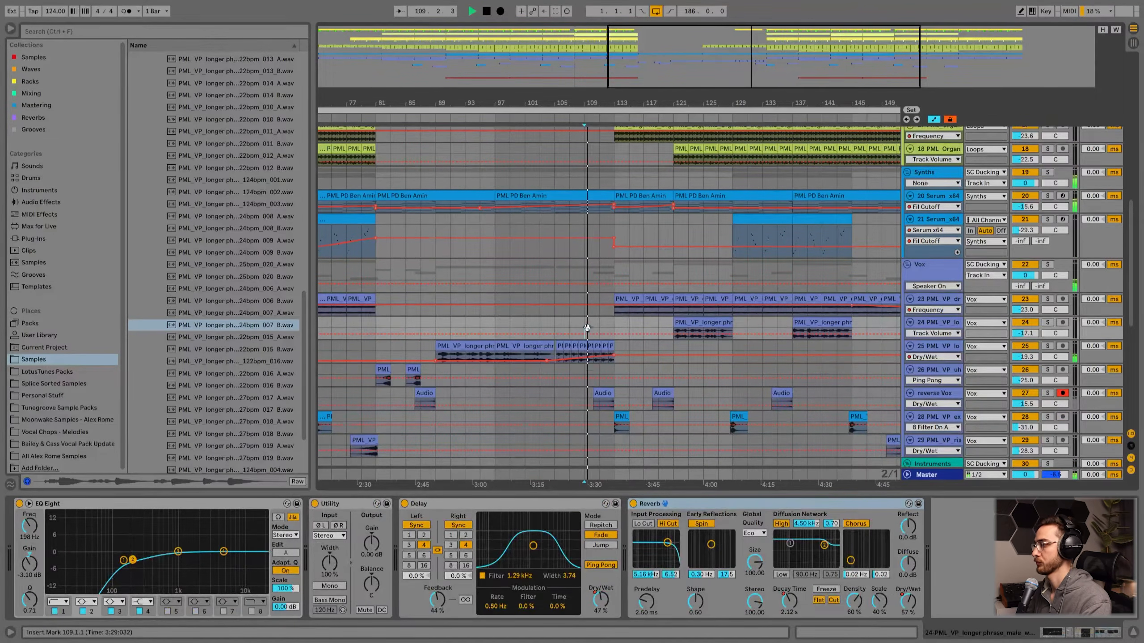
pyautogui.scroll(-2, 587, 328)
pyautogui.scroll(-1, 587, 332)
pyautogui.click(606, 325)
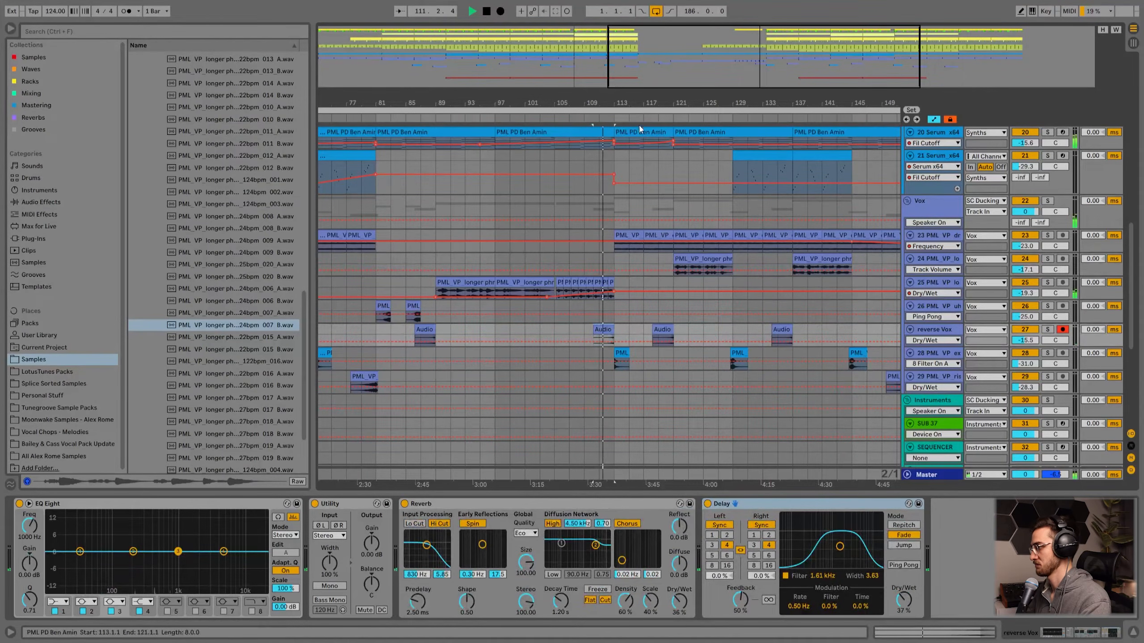
pyautogui.scroll(4, 606, 326)
pyautogui.scroll(3, 640, 332)
pyautogui.scroll(2, 632, 339)
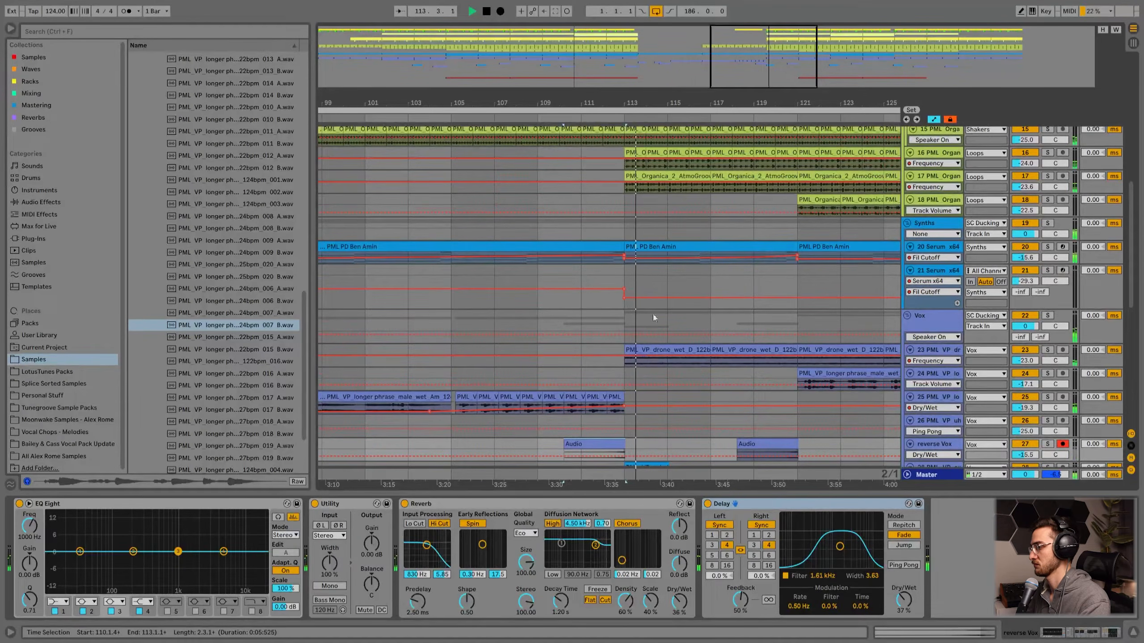
# - Review the loop, synth and vocal layers from bar 113 to bar 129 and save the project
pyautogui.moveTo(642, 104); pyautogui.dragTo(571, 98)
pyautogui.click(557, 320)
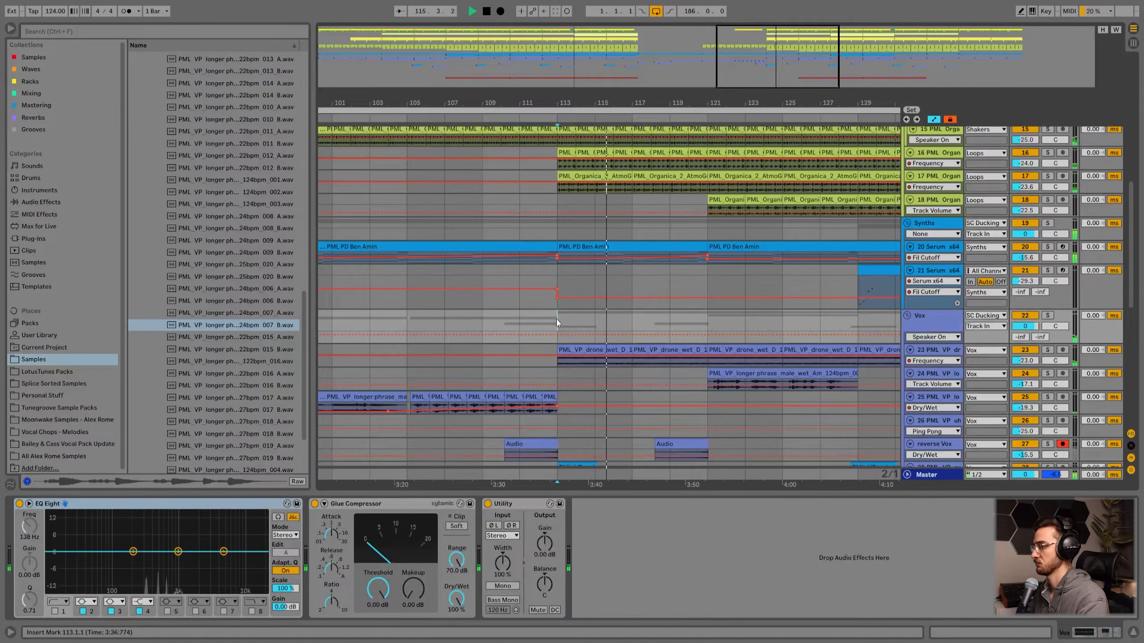
pyautogui.press('-')
pyautogui.press('-')
pyautogui.click(670, 326)
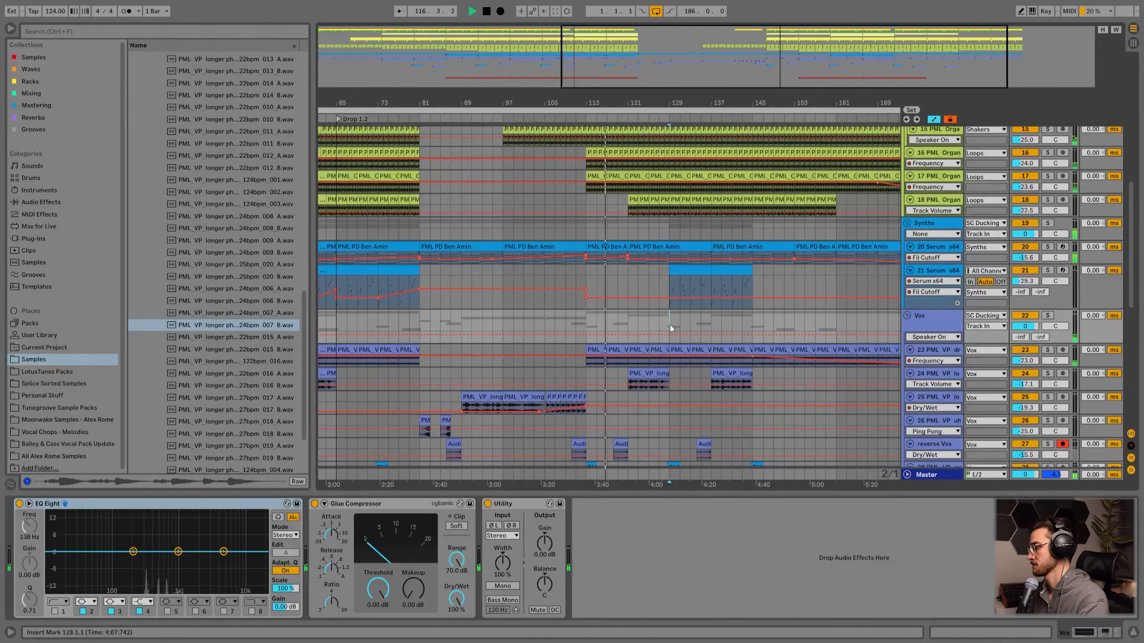
pyautogui.hotkey('ctrl', 's')
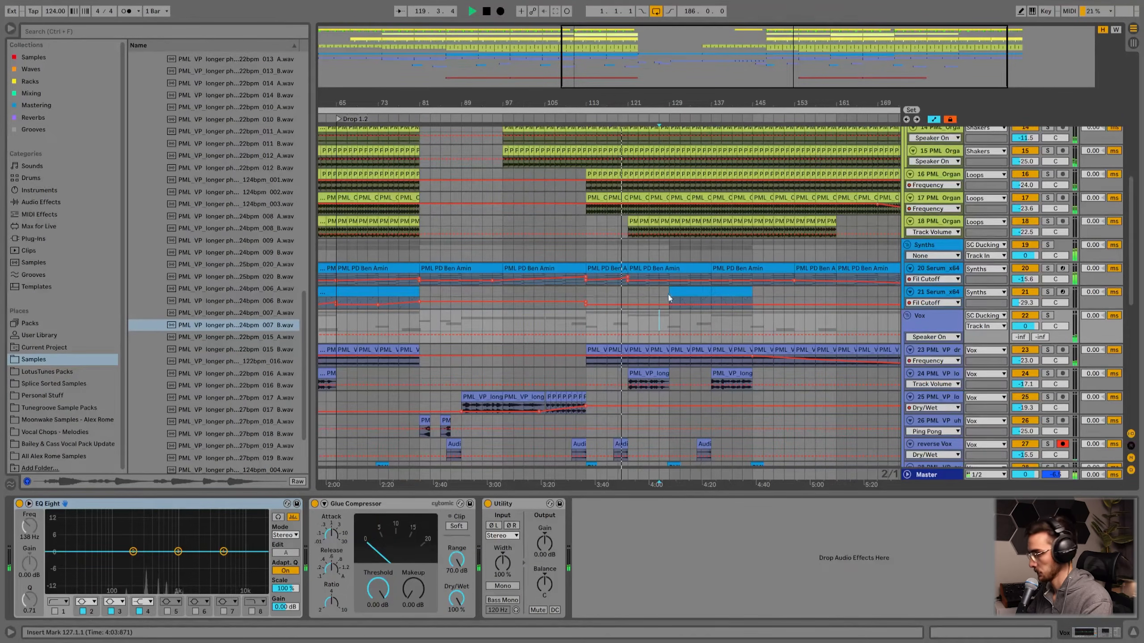
# - Examine how the loops, synths and vocal tracks are arranged around bars 121–129, including the gap on track 26 at bar 127
pyautogui.moveTo(659, 100); pyautogui.dragTo(593, 96)
pyautogui.scroll(1, 622, 344)
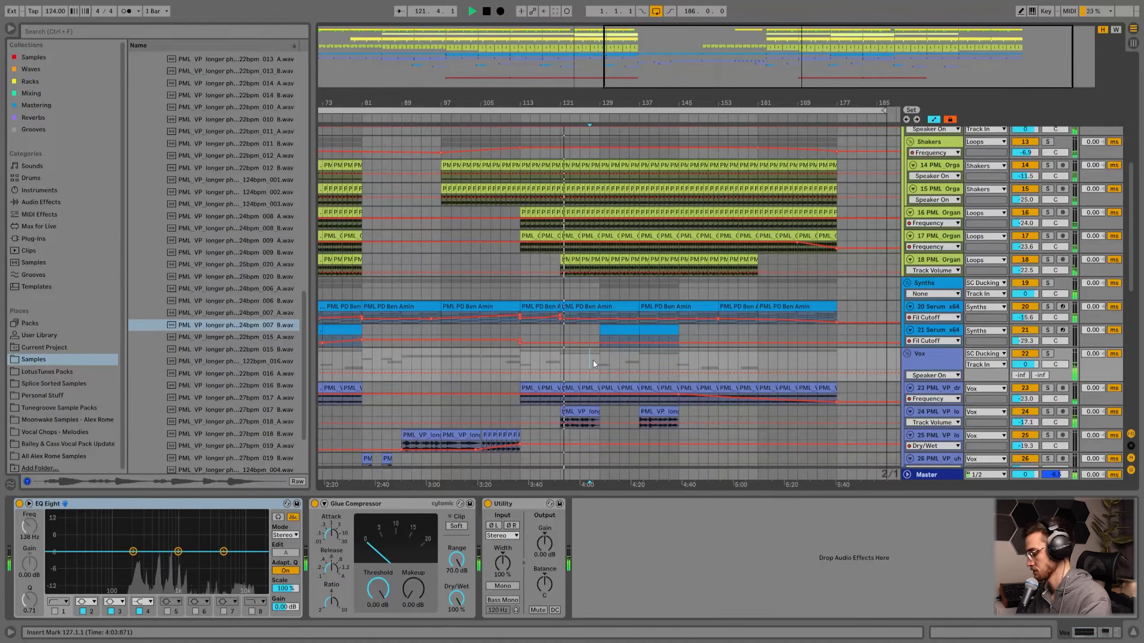
pyautogui.scroll(-3, 621, 371)
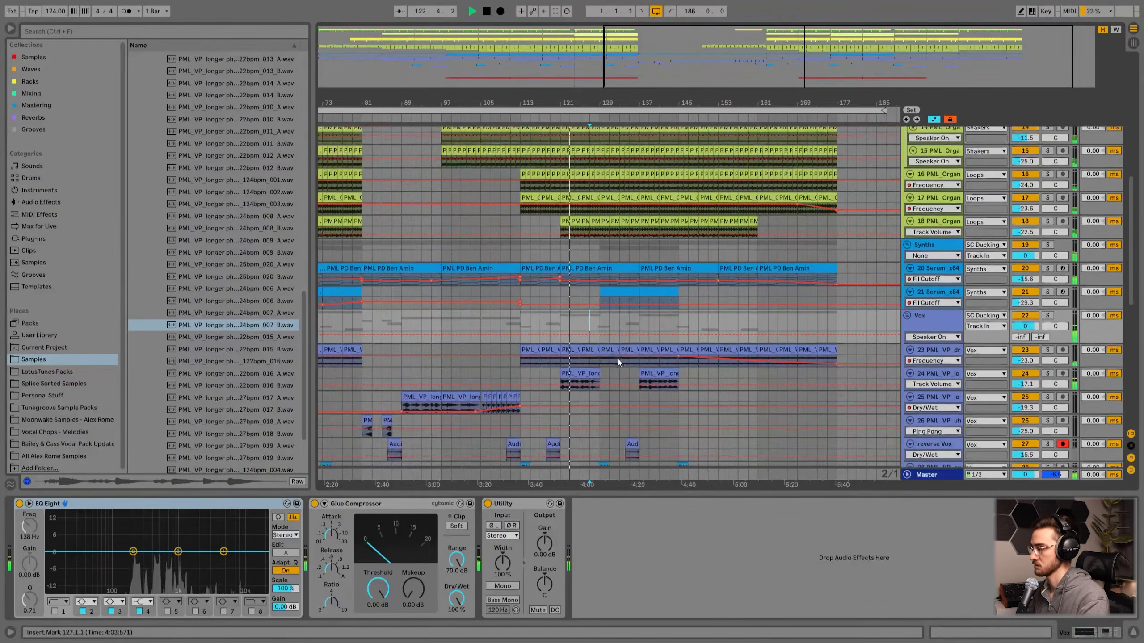
pyautogui.scroll(-2, 615, 354)
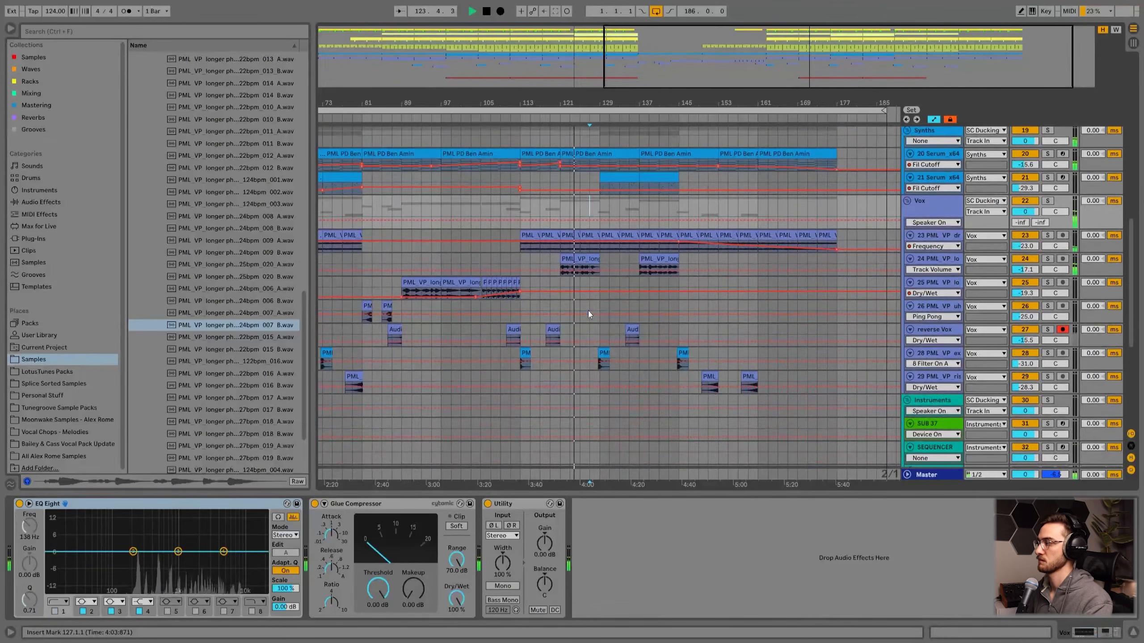
pyautogui.click(588, 311)
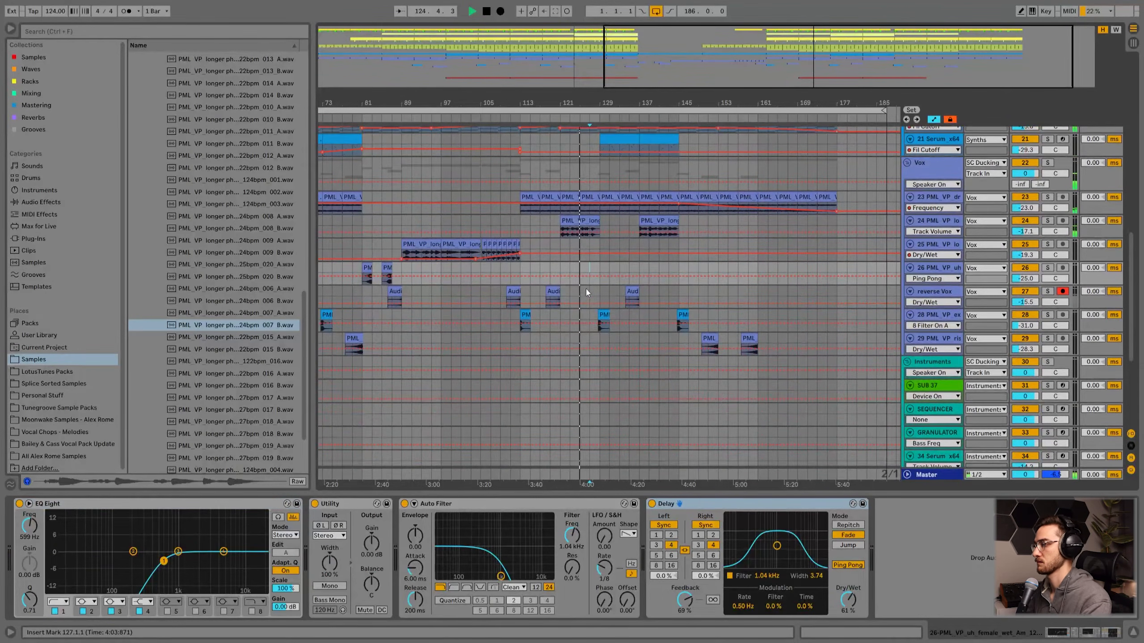
pyautogui.scroll(3, 586, 289)
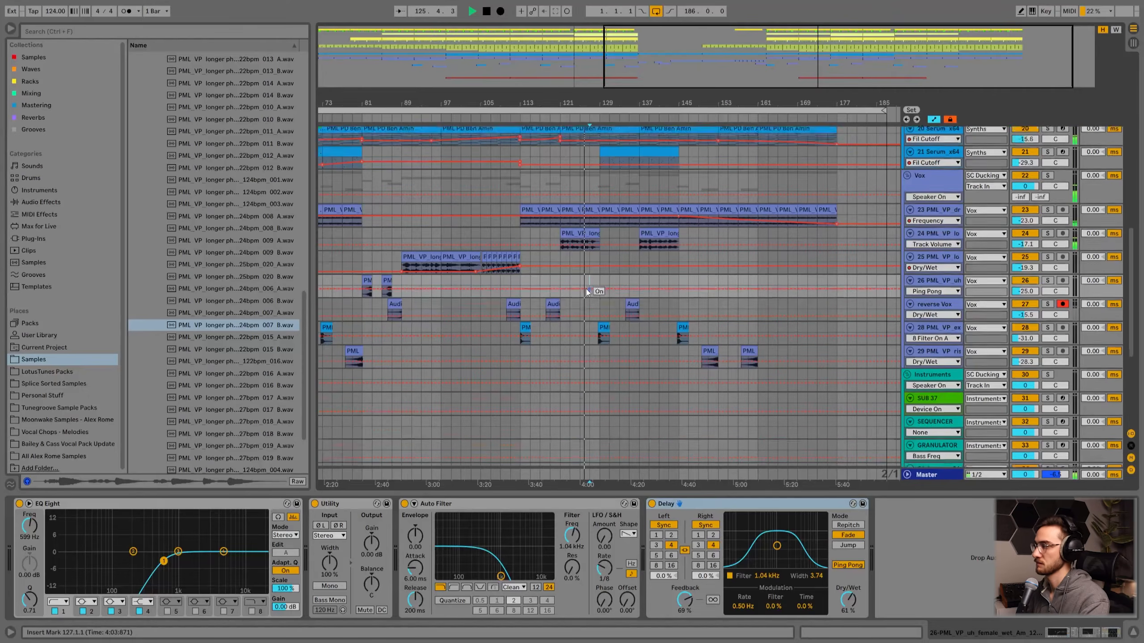
pyautogui.keyDown('ctrl'); pyautogui.scroll(3, 585, 288); pyautogui.keyUp('ctrl')
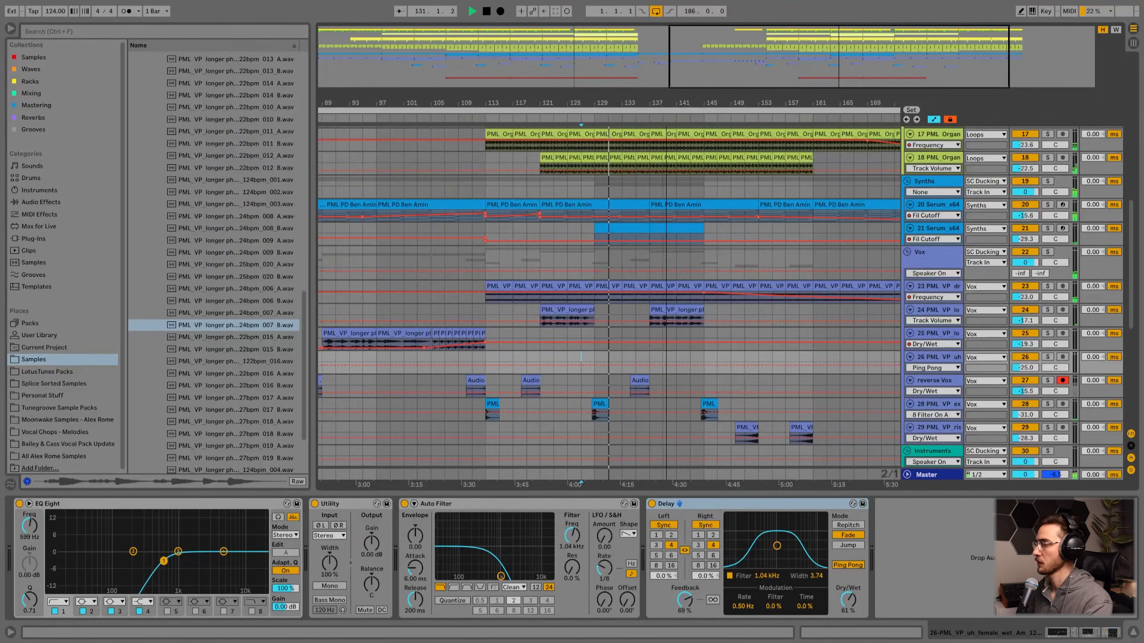
# - Examine the reverse vocal before bar 137, the vocal phrase at bars 137–145 and the chopped vocal at bars 105–113 on track 25
pyautogui.moveTo(668, 103); pyautogui.dragTo(584, 102)
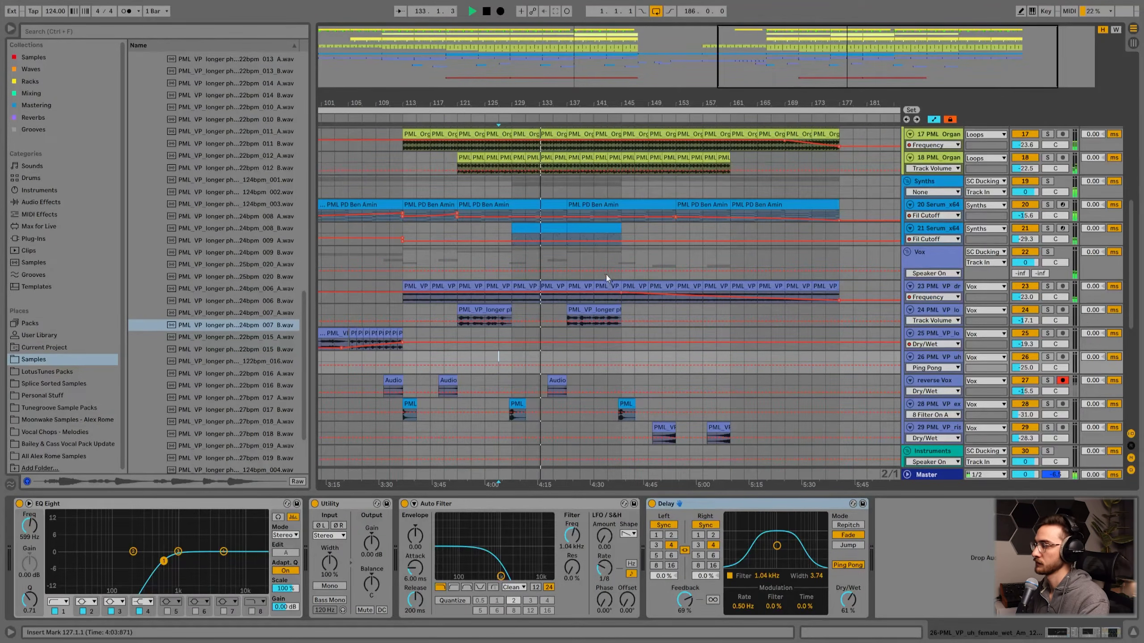
pyautogui.click(557, 380)
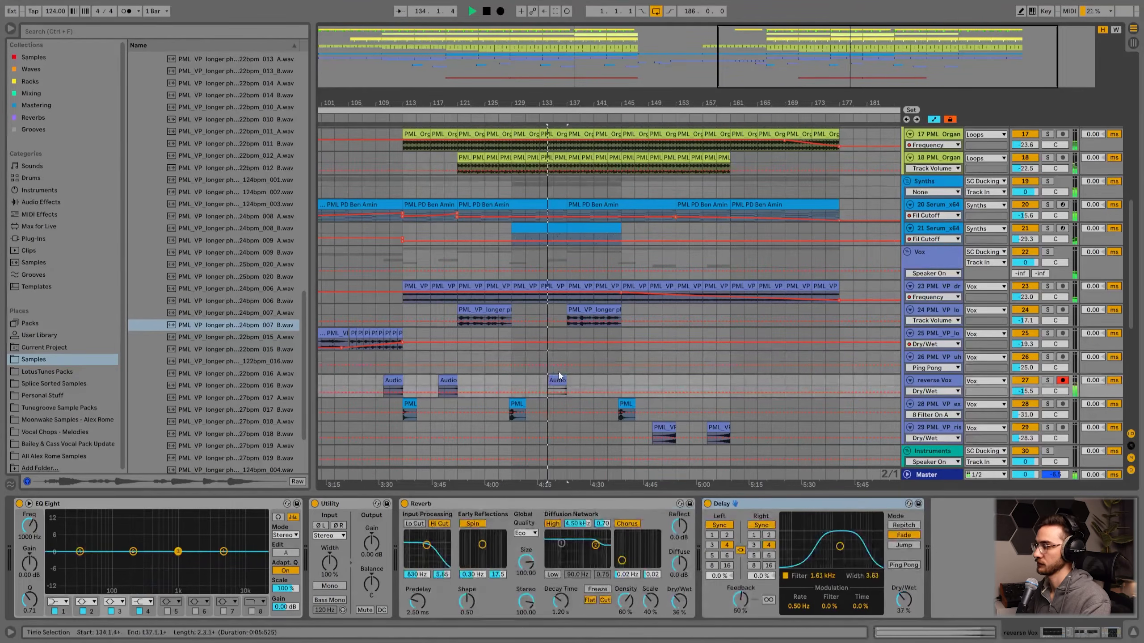
pyautogui.scroll(-1, 558, 373)
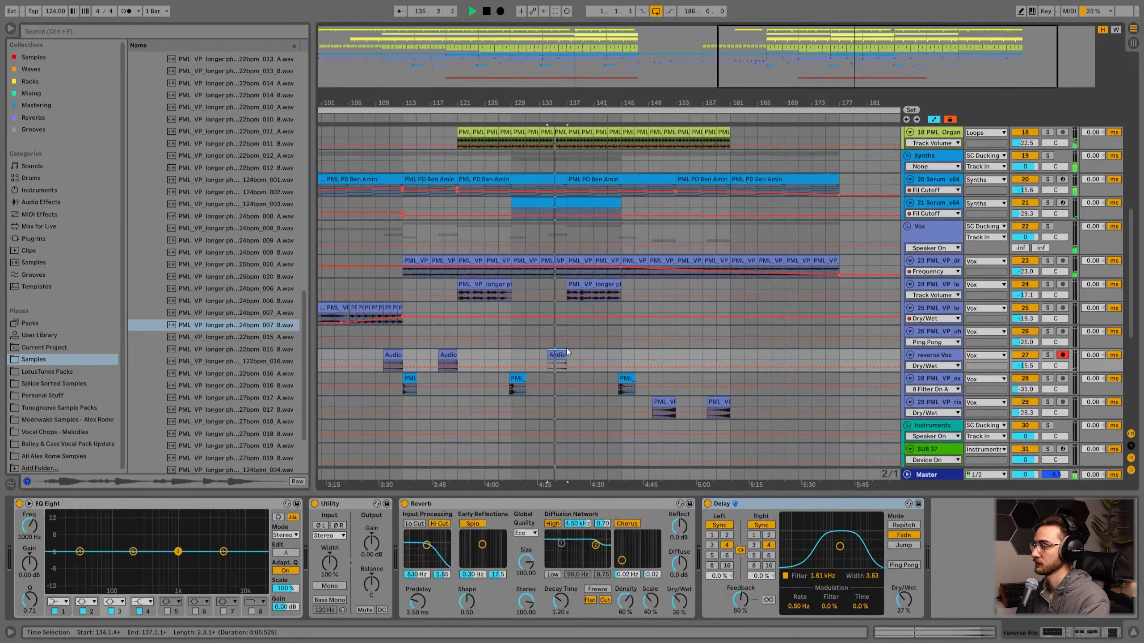
pyautogui.click(563, 339)
pyautogui.scroll(2, 560, 327)
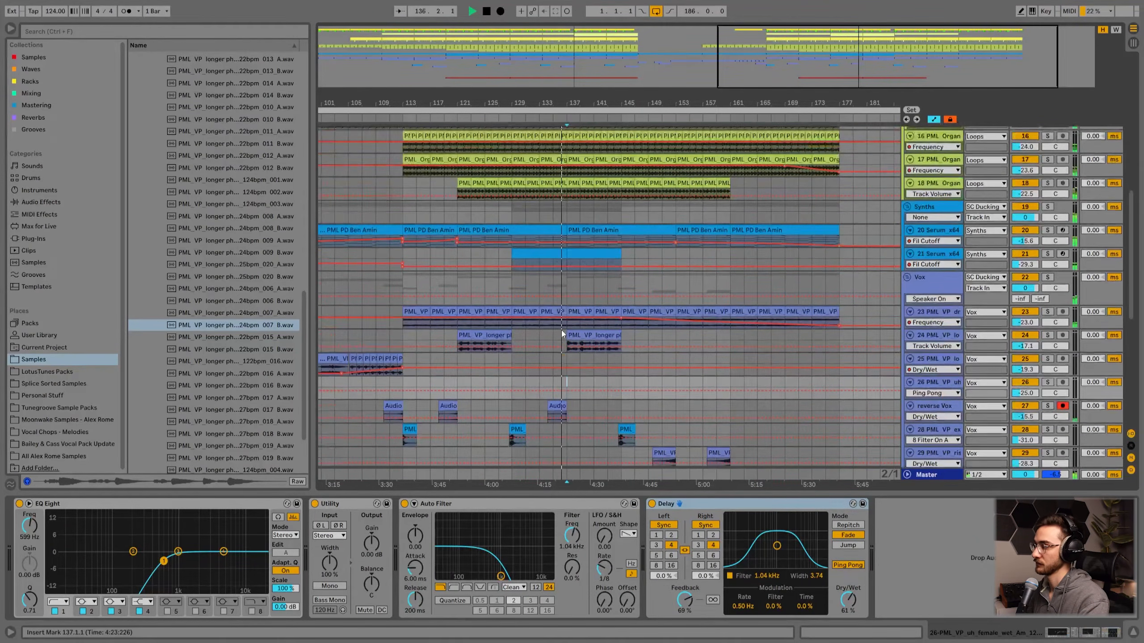
pyautogui.click(574, 334)
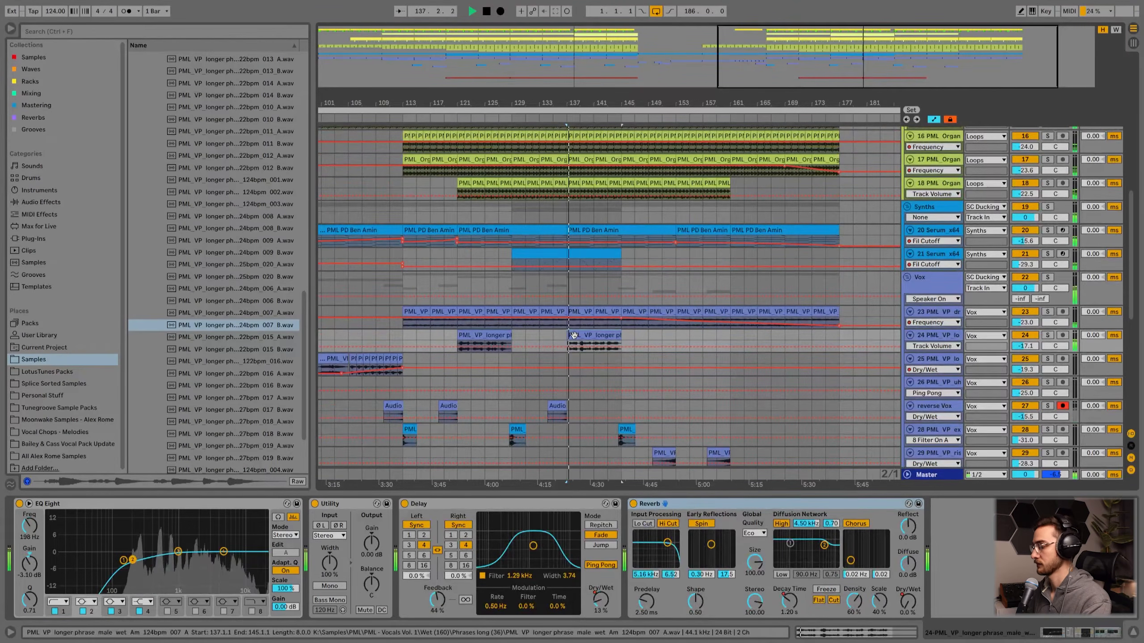
pyautogui.scroll(-1, 574, 336)
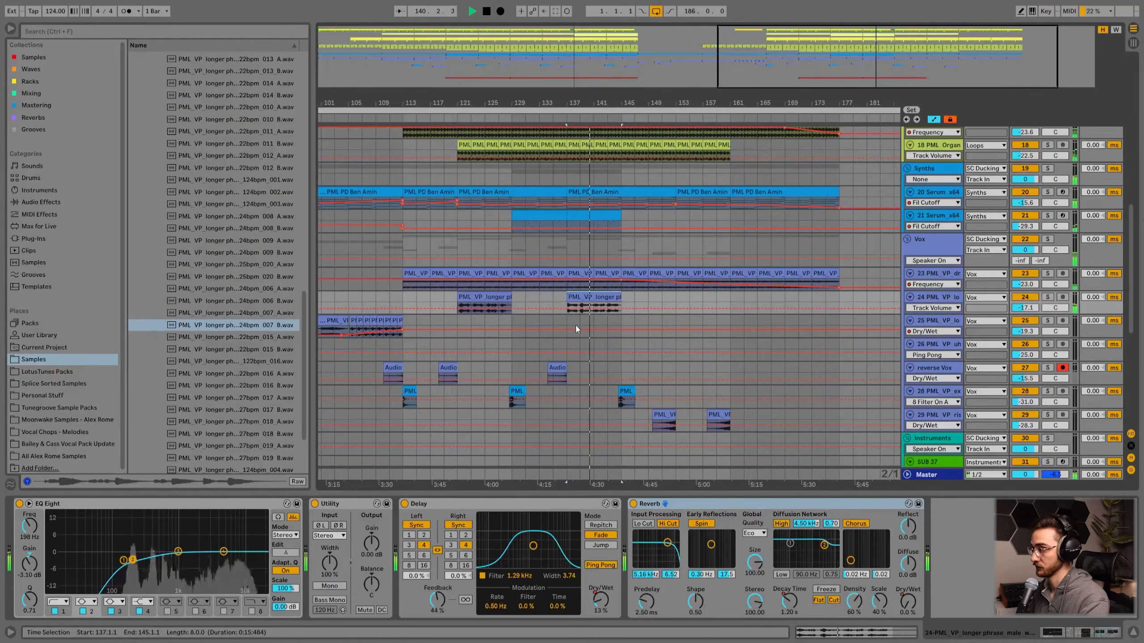
pyautogui.moveTo(566, 331)
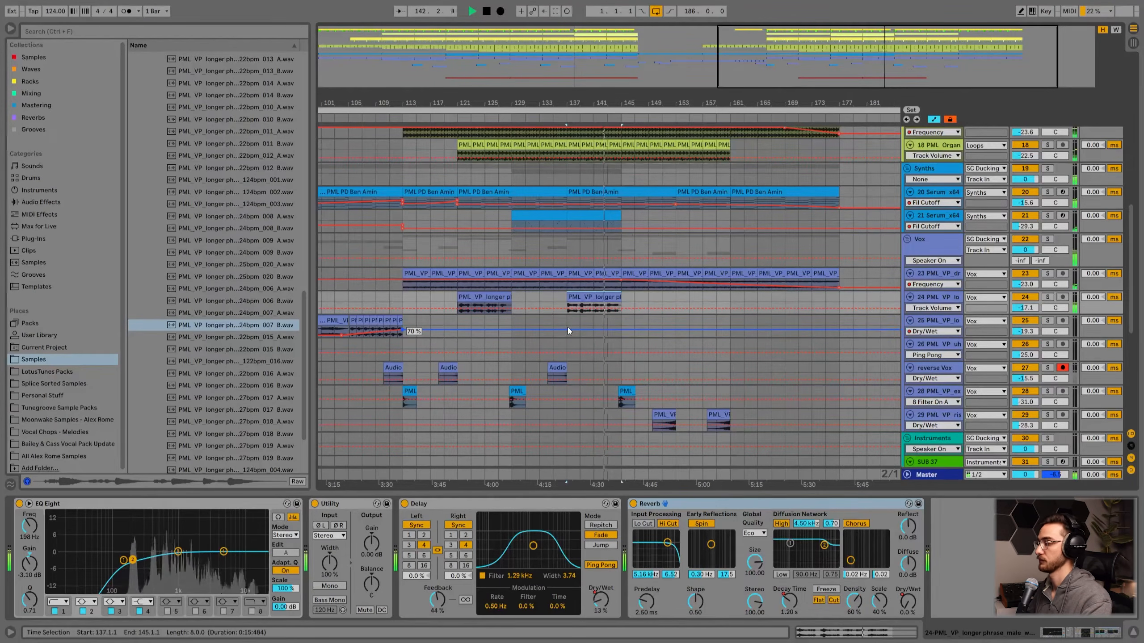
pyautogui.moveTo(653, 103)
pyautogui.mouseDown()
pyautogui.moveTo(644, 121)
pyautogui.moveTo(626, 120)
pyautogui.moveTo(661, 99)
pyautogui.mouseUp()
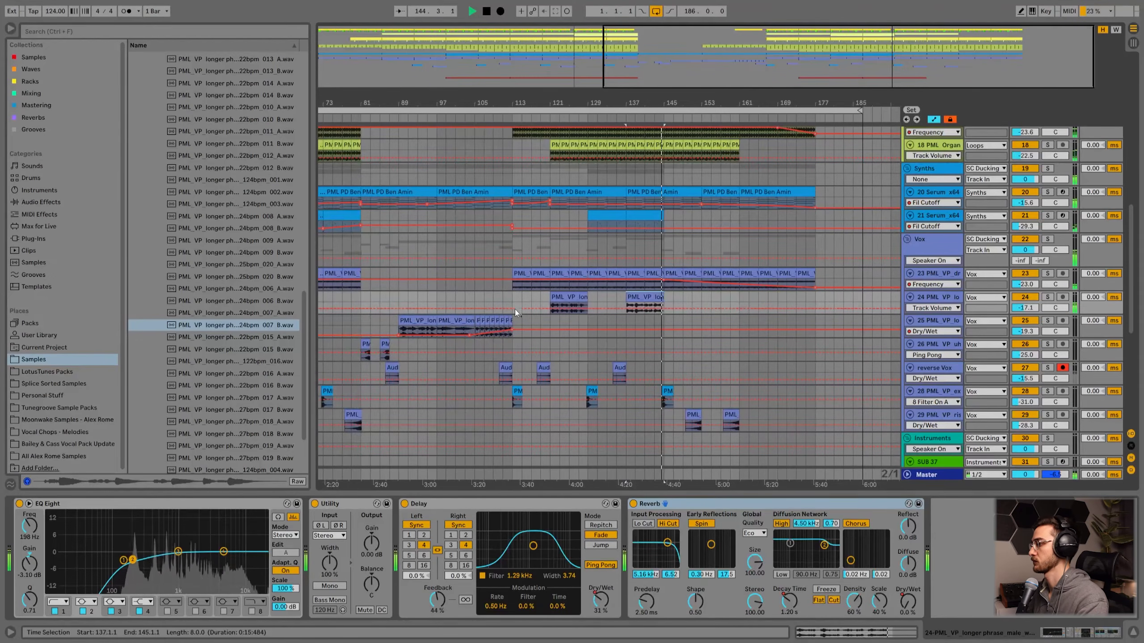
pyautogui.click(476, 317)
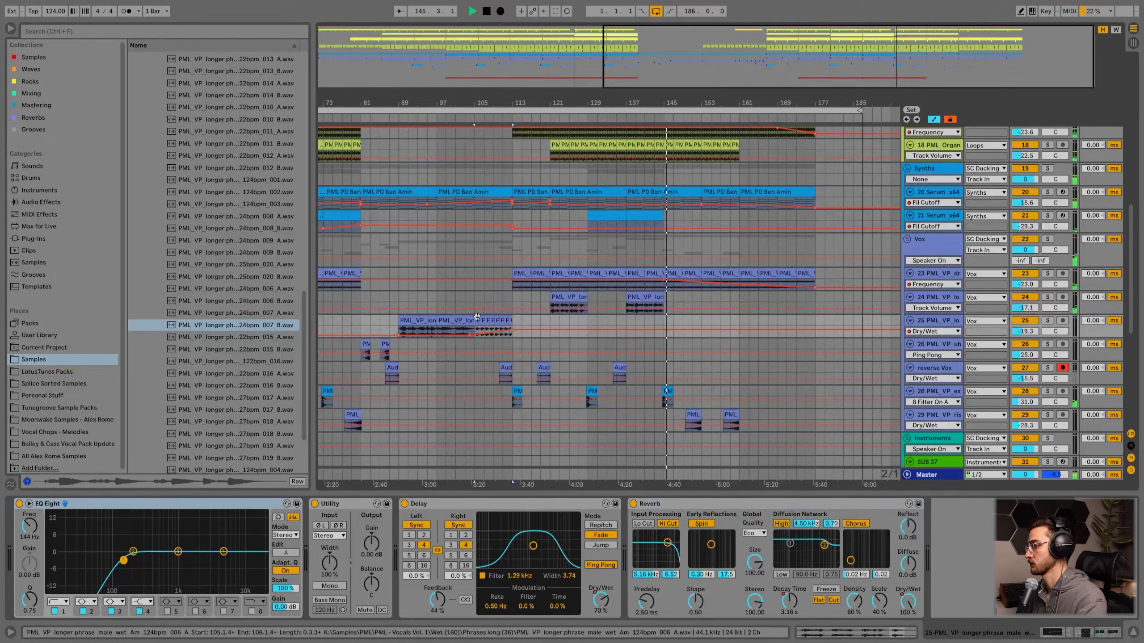
pyautogui.click(664, 320)
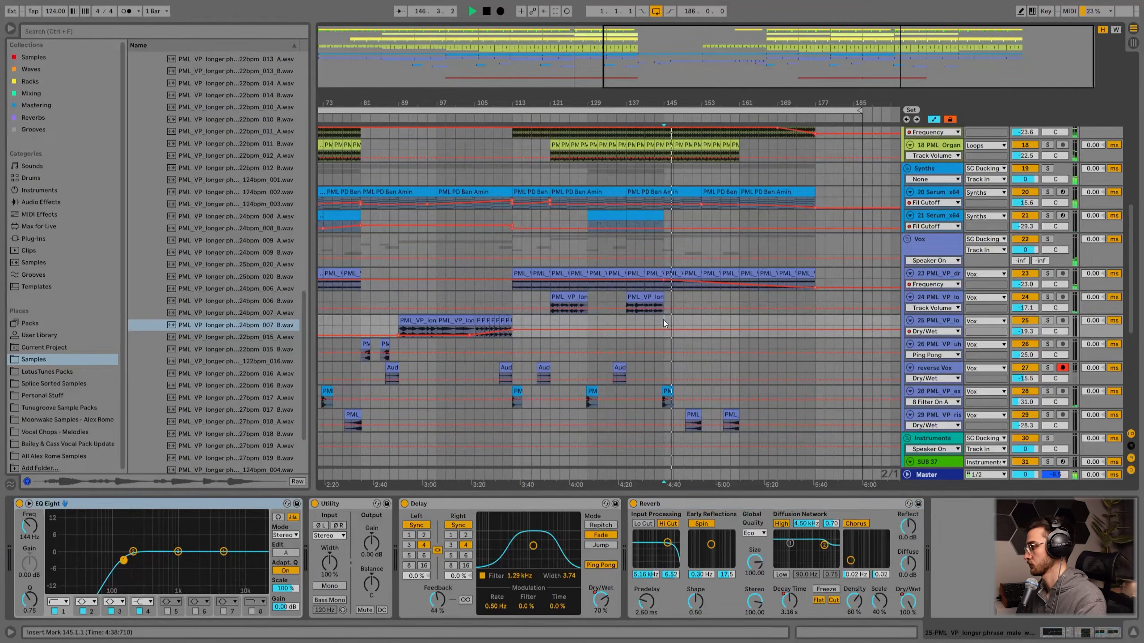
pyautogui.moveTo(513, 316); pyautogui.dragTo(475, 319)
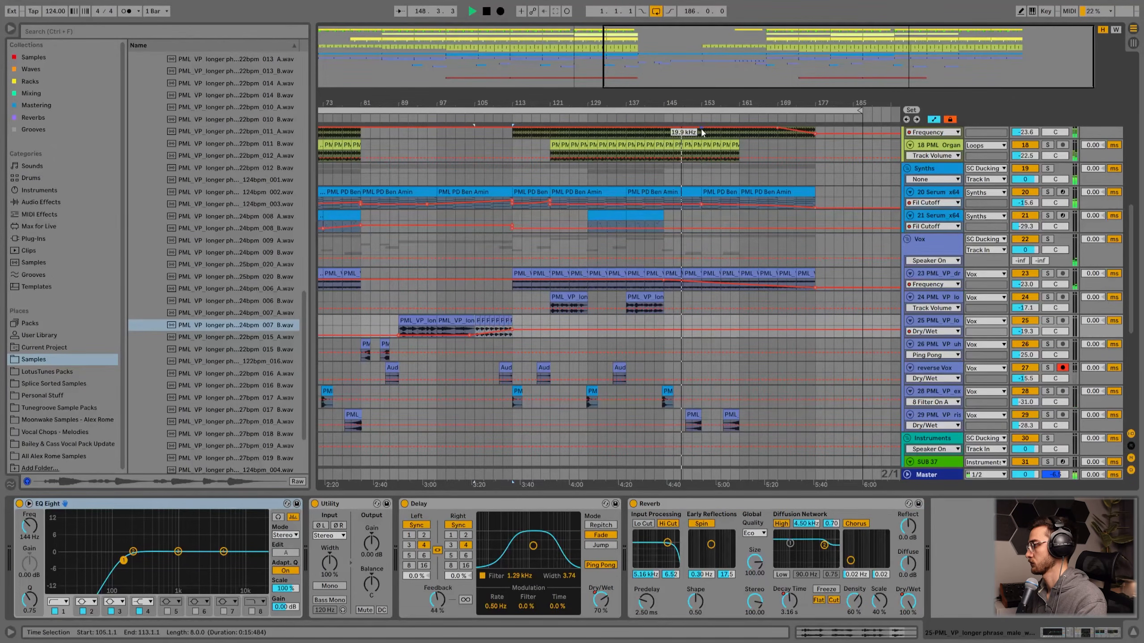
# - Split the track 24 vocal phrase at bar 143 and copy its last two bars to bar 151
pyautogui.scroll(3, 705, 320)
pyautogui.click(613, 310)
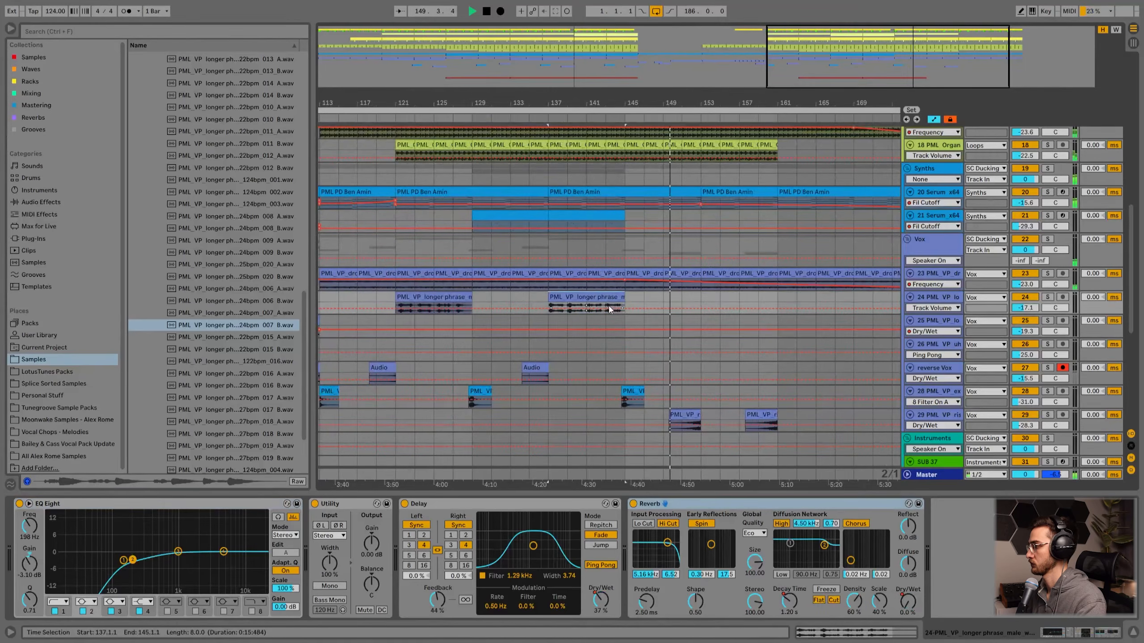
pyautogui.hotkey('ctrl', 'e')
pyautogui.moveTo(613, 298); pyautogui.dragTo(685, 304)
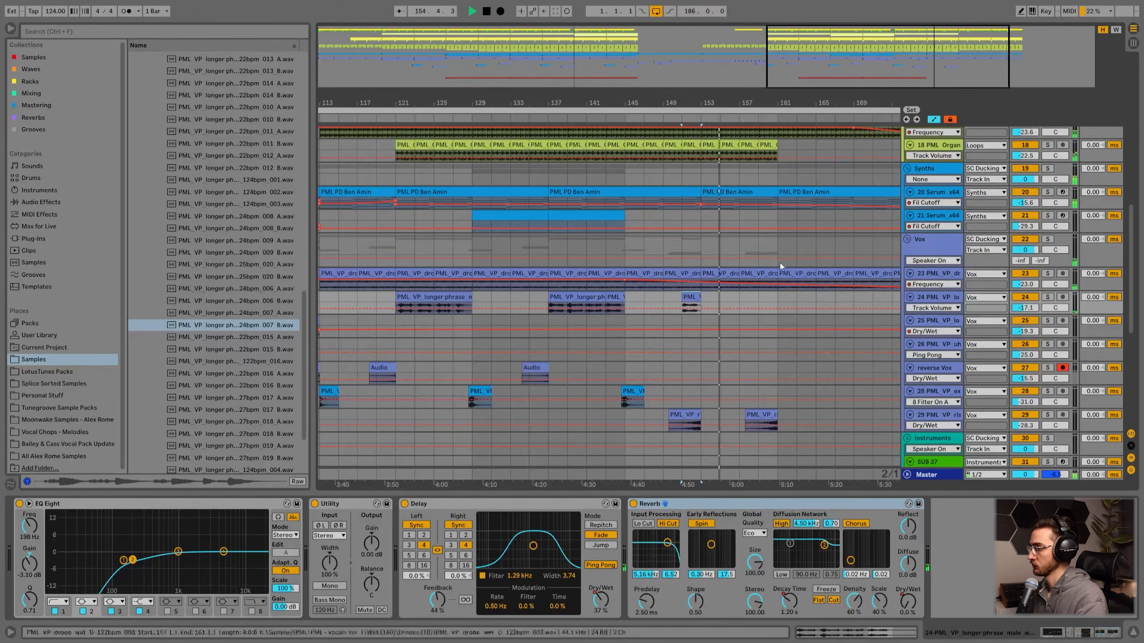
# - Review the outro's vocal, loop and synth layers around bars 151–161 during playback, including the track 29 vocal clips
pyautogui.click(722, 297)
pyautogui.moveTo(722, 103); pyautogui.dragTo(636, 111)
pyautogui.click(611, 296)
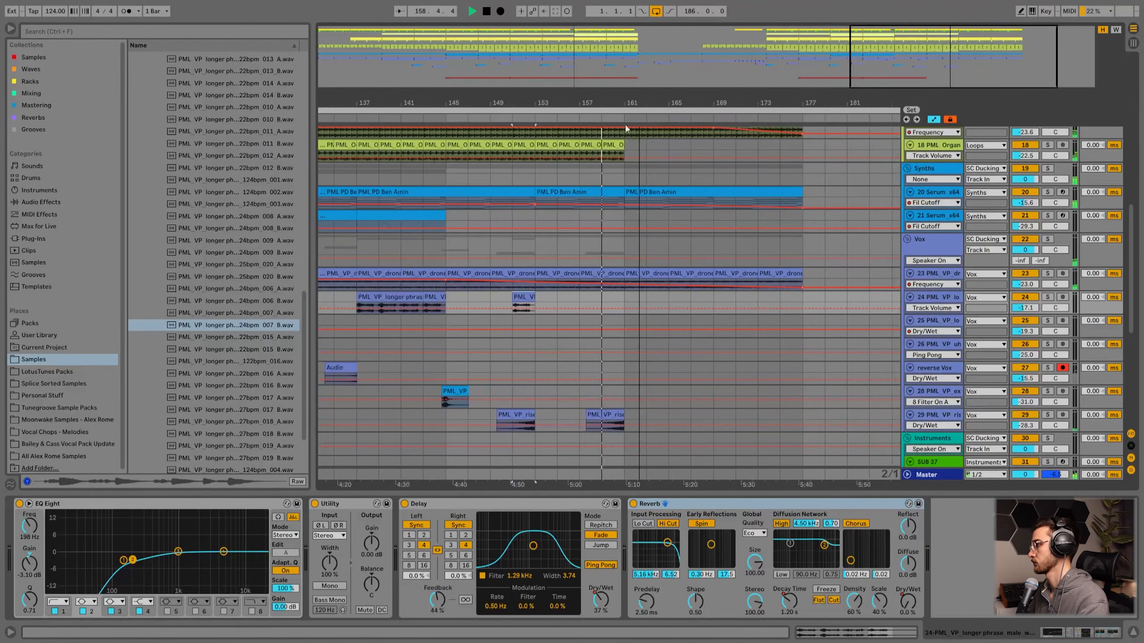
pyautogui.scroll(3, 653, 358)
pyautogui.scroll(-6, 646, 368)
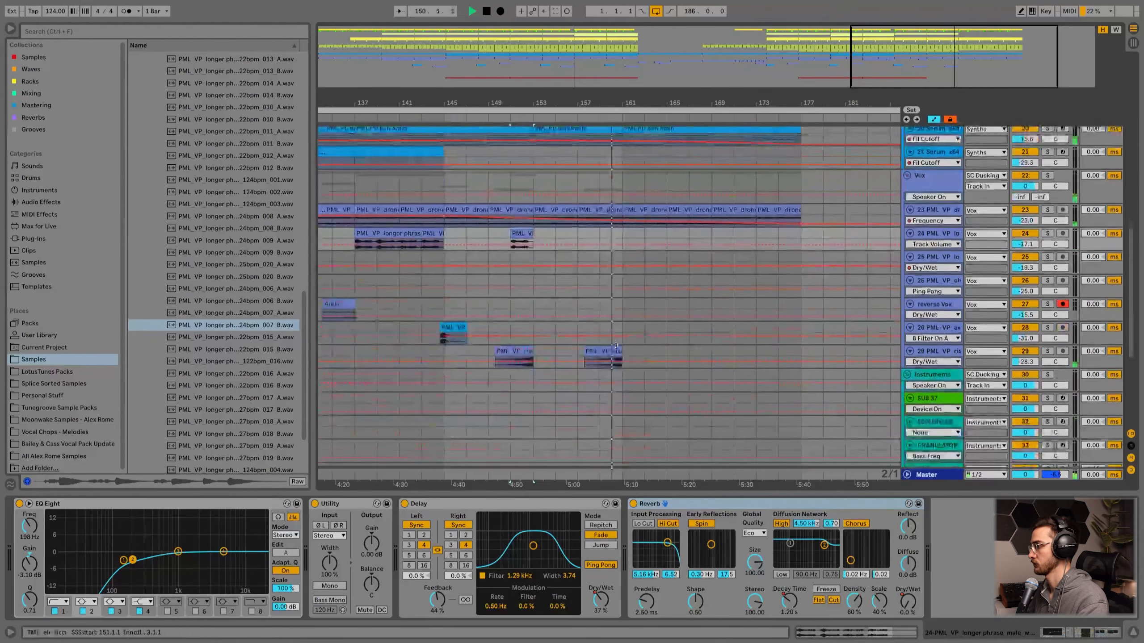
pyautogui.click(619, 333)
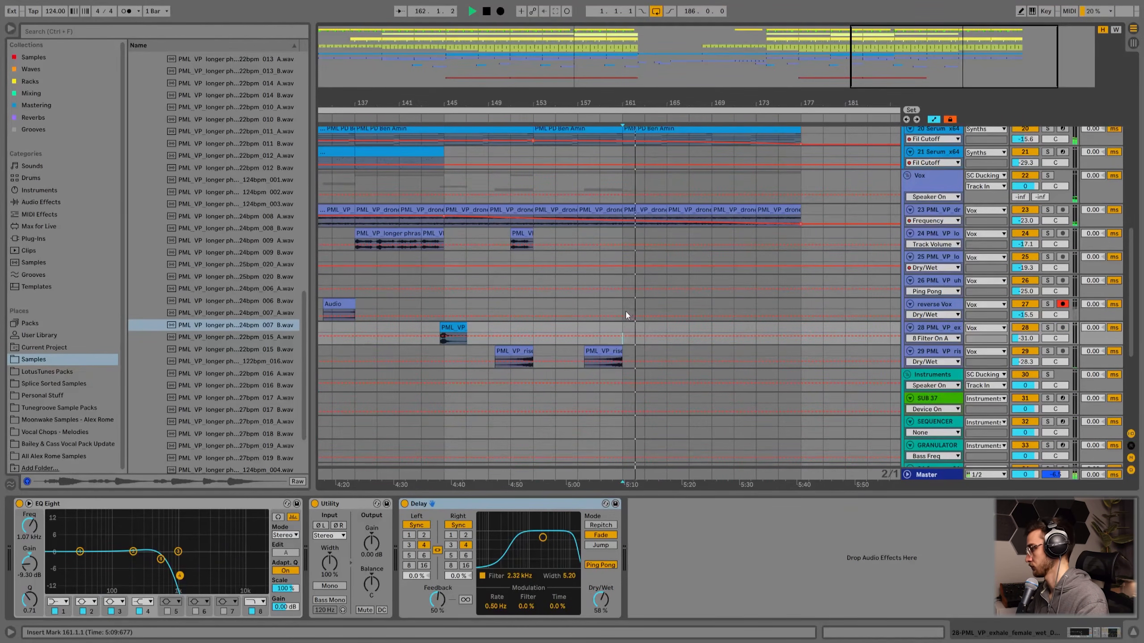
# - Save the project and look over the drum, loop and synth layers that run up to bar 177
pyautogui.moveTo(729, 103)
pyautogui.mouseDown()
pyautogui.moveTo(649, 100)
pyautogui.moveTo(743, 90)
pyautogui.mouseUp()
pyautogui.scroll(3, 785, 373)
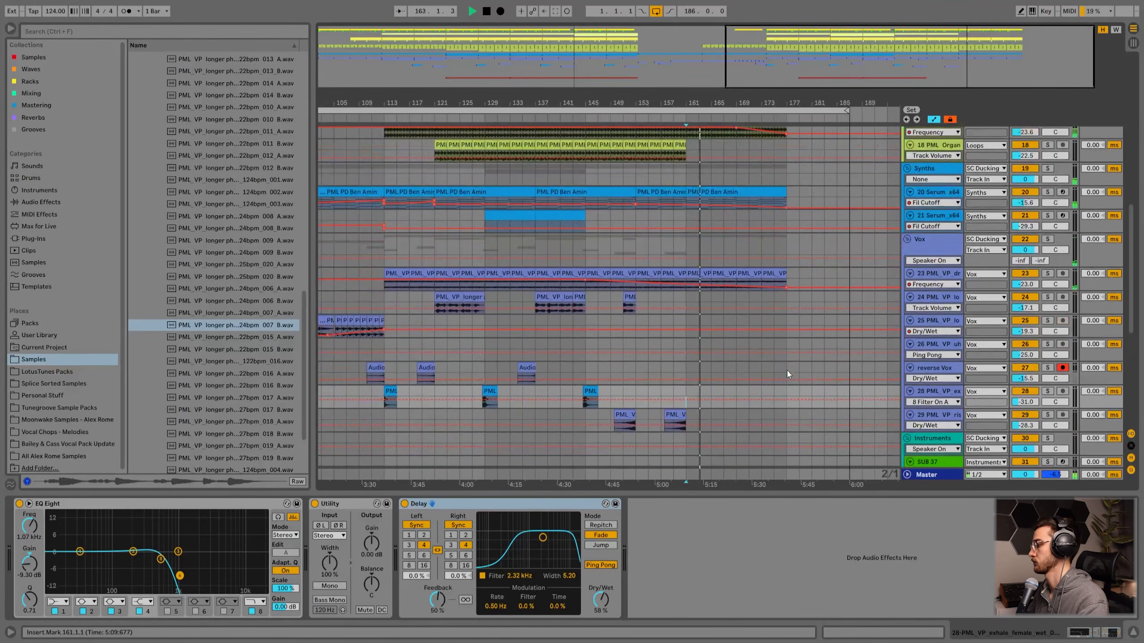
pyautogui.scroll(2, 787, 335)
pyautogui.click(774, 288)
pyautogui.hotkey('ctrl', 's')
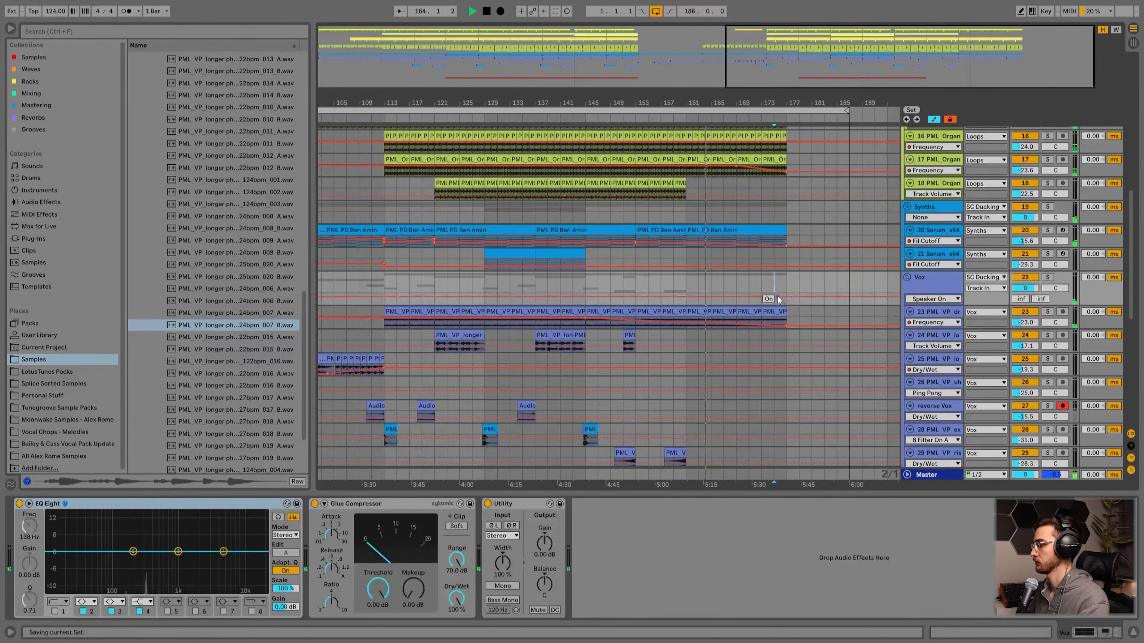
pyautogui.scroll(10, 797, 299)
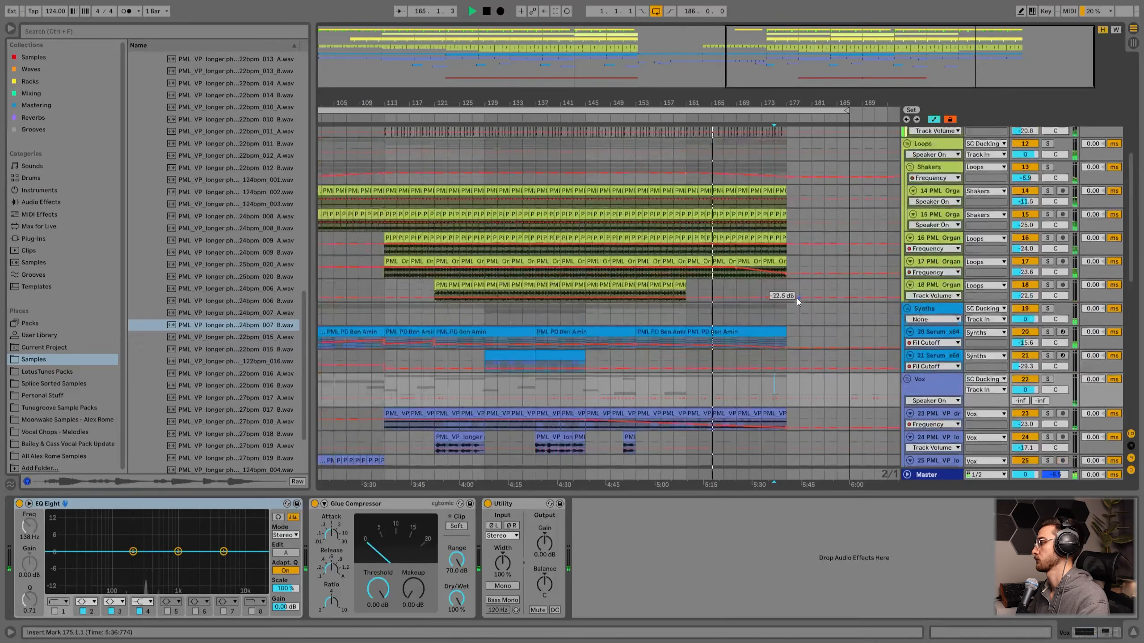
pyautogui.scroll(2, 807, 304)
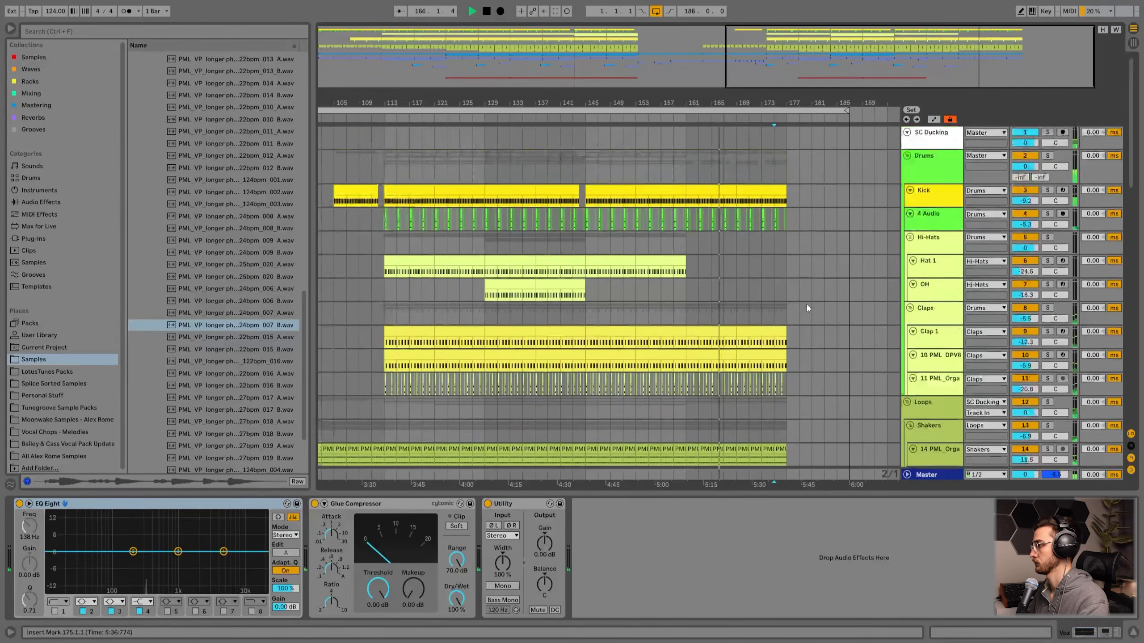
# - Automate the kick's low-cut EQ Eight to switch on from bar 169 to bar 177 and save the project
pyautogui.moveTo(746, 102); pyautogui.dragTo(695, 117)
pyautogui.scroll(-1, 719, 246)
pyautogui.scroll(-5, 729, 253)
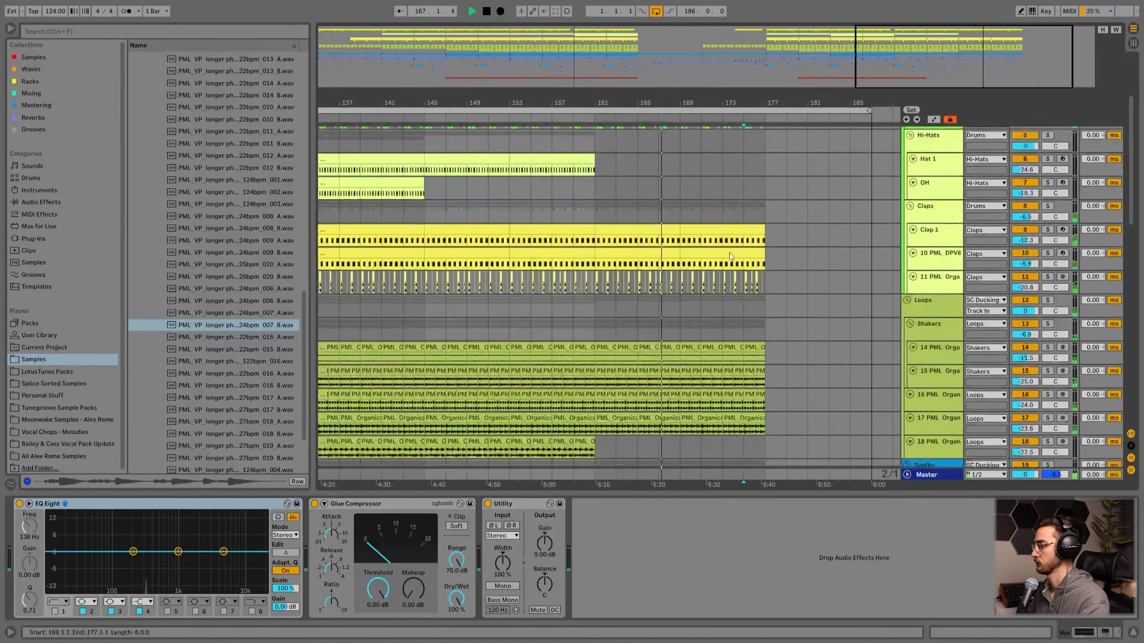
pyautogui.scroll(6, 729, 253)
pyautogui.click(933, 191)
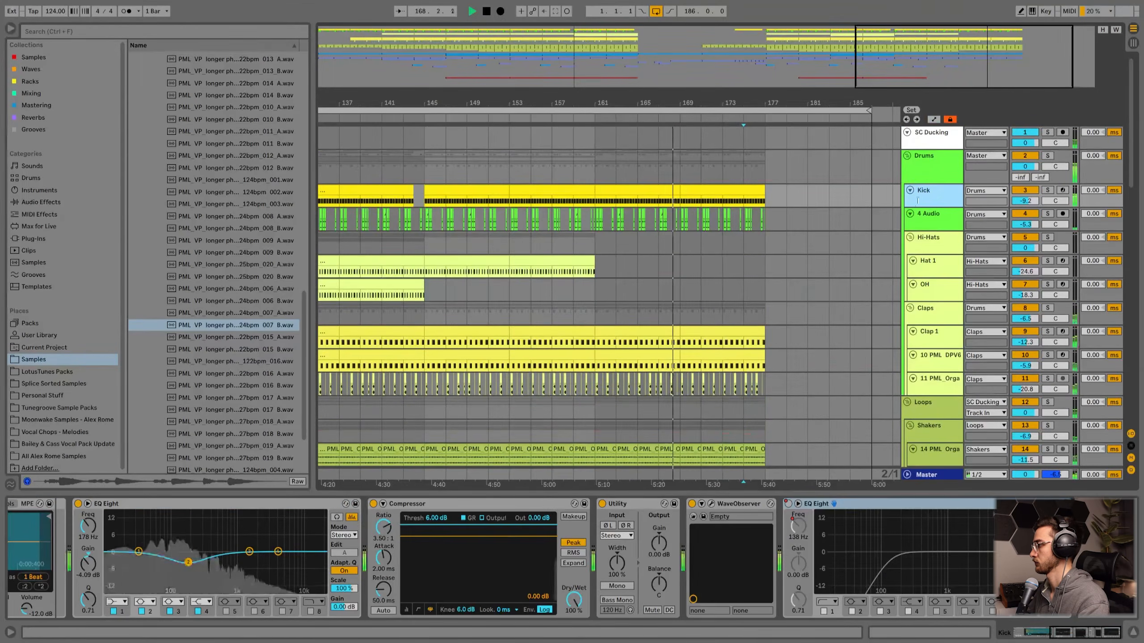
pyautogui.press('a')
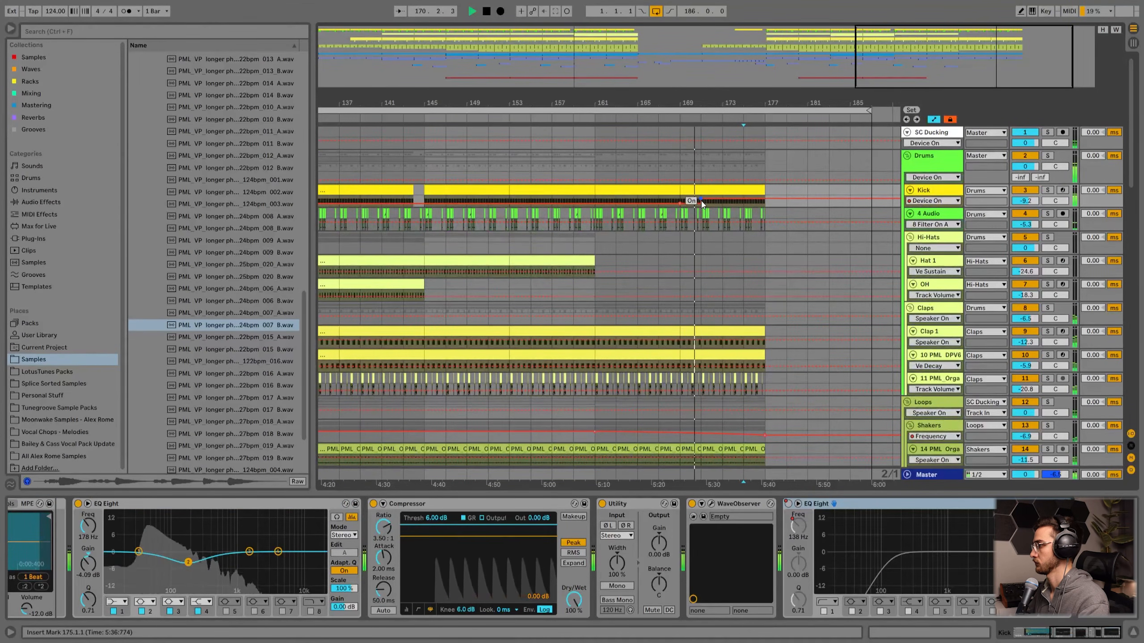
pyautogui.moveTo(702, 204); pyautogui.dragTo(681, 204)
pyautogui.click(714, 190)
pyautogui.moveTo(734, 102); pyautogui.dragTo(710, 103)
pyautogui.scroll(-1, 725, 163)
pyautogui.press('a')
pyautogui.hotkey('ctrl', 's')
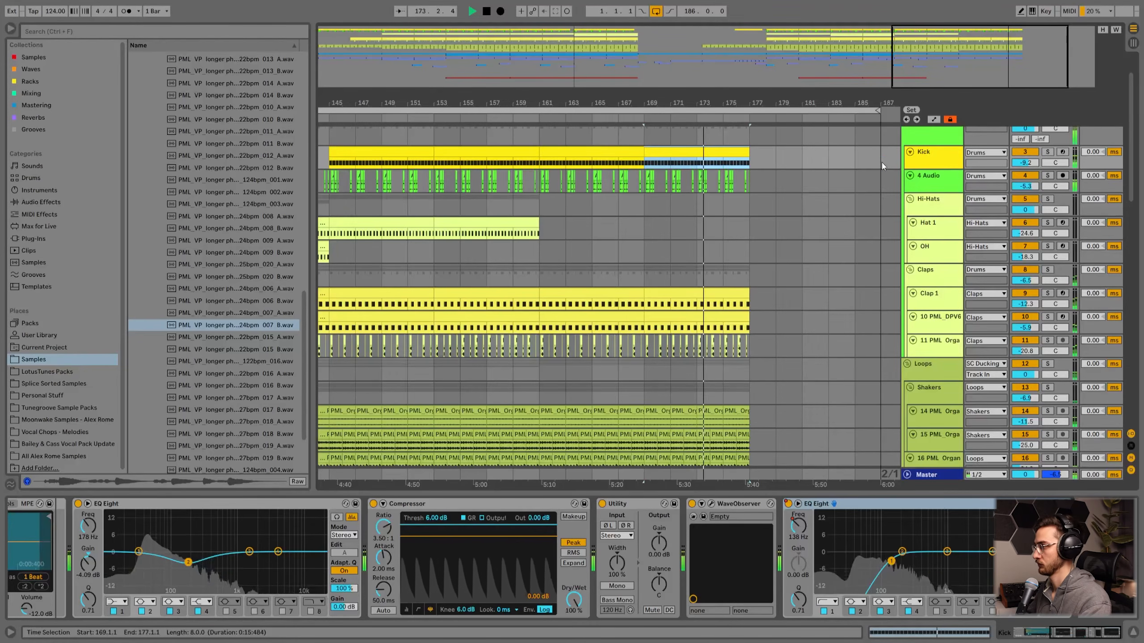
# - Check the vocal, synth and loop tracks up to the end of the arrangement at bar 177
pyautogui.scroll(-10, 789, 327)
pyautogui.scroll(-10, 783, 331)
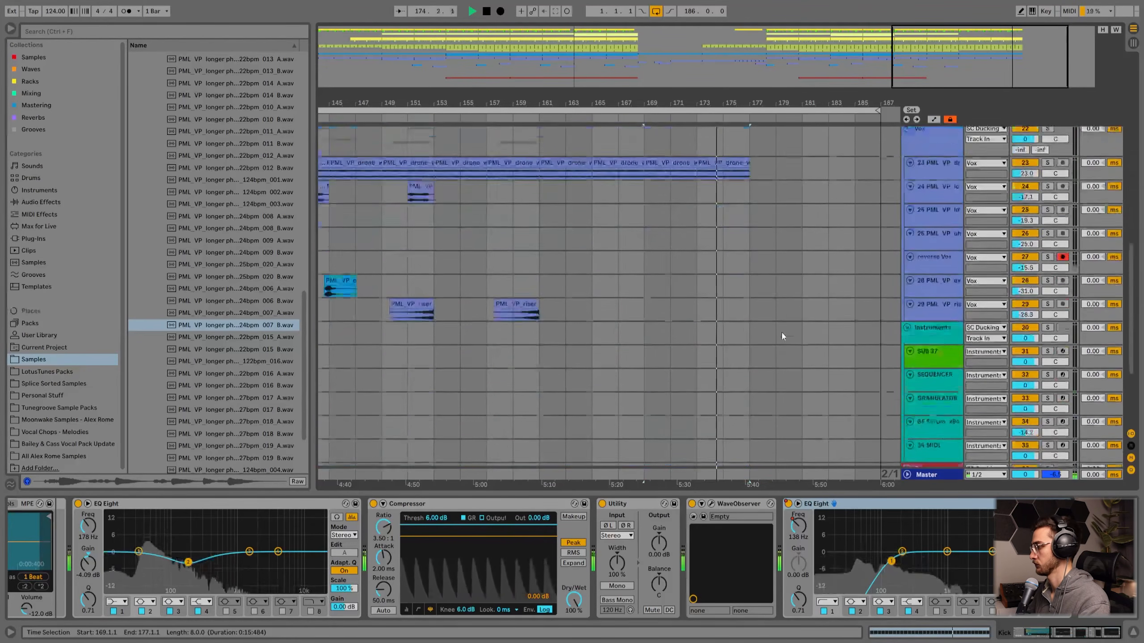
pyautogui.moveTo(741, 103); pyautogui.dragTo(737, 86)
pyautogui.scroll(10, 758, 279)
pyautogui.scroll(5, 762, 260)
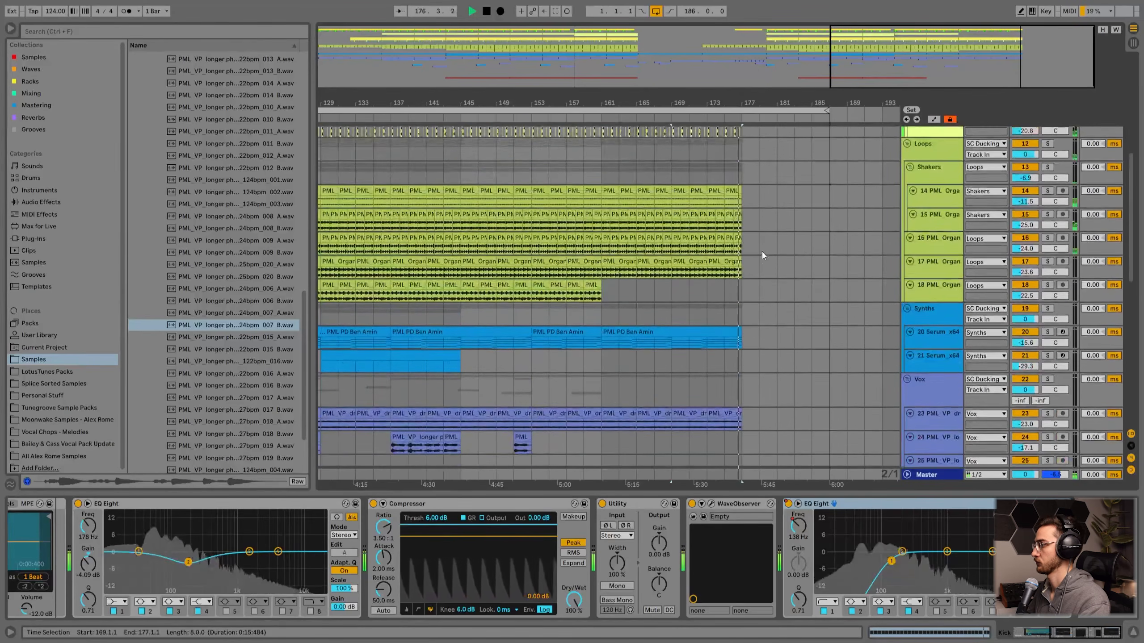